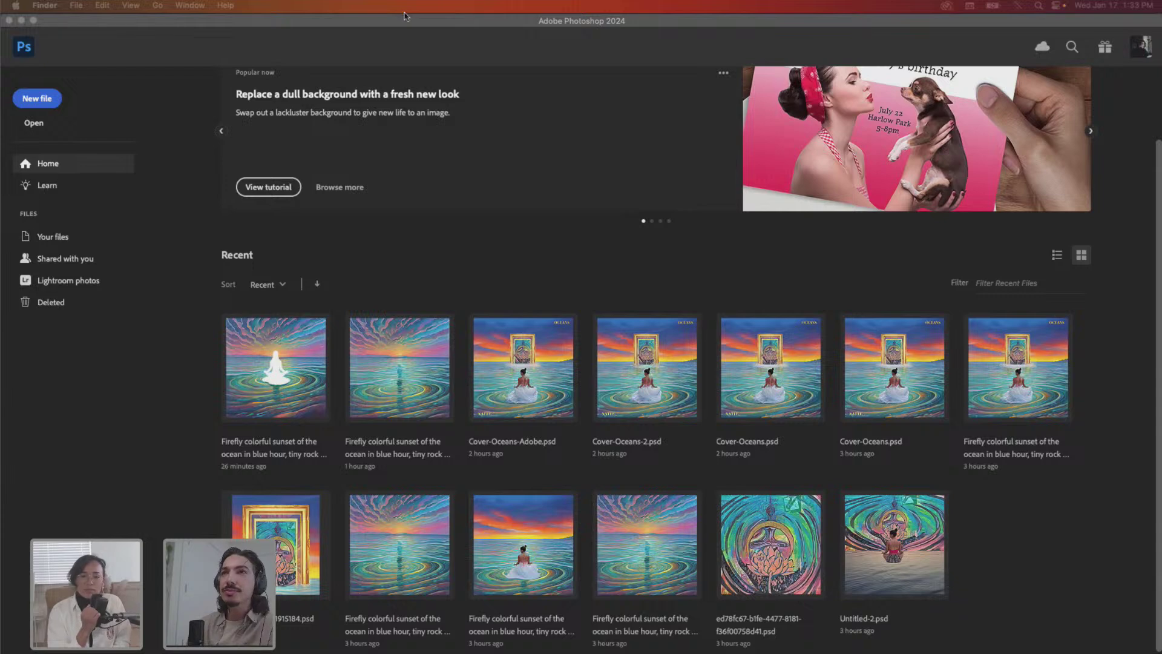
- Switch from Photoshop to the Adobe Firefly home page in Safari and widen the browser window
{"action": "double_click", "coordinate": [402, 22]}
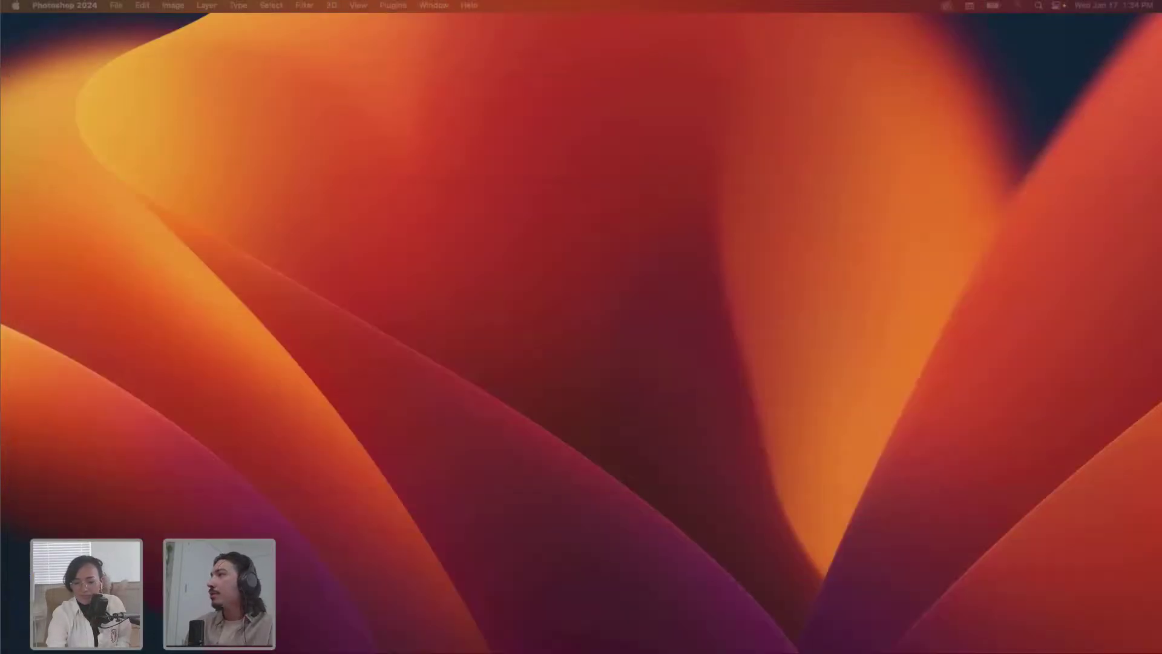
{"action": "left_click_drag", "start_coordinate": [1161, 245], "coordinate": [574, 201]}
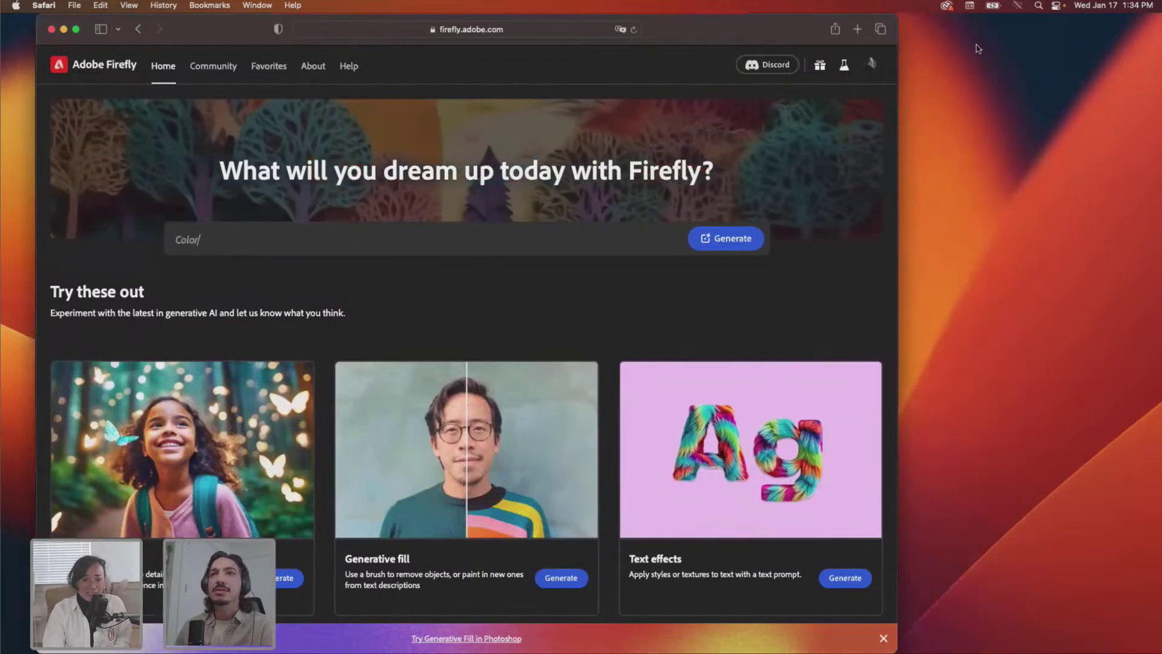
{"action": "left_click_drag", "start_coordinate": [899, 16], "coordinate": [1127, 28]}
- Look over the Firefly home page and its feature cards, including Text to image, Generative fill and Text effects
{"action": "scroll", "coordinate": [646, 364], "scroll_direction": "down", "scroll_amount": 2}
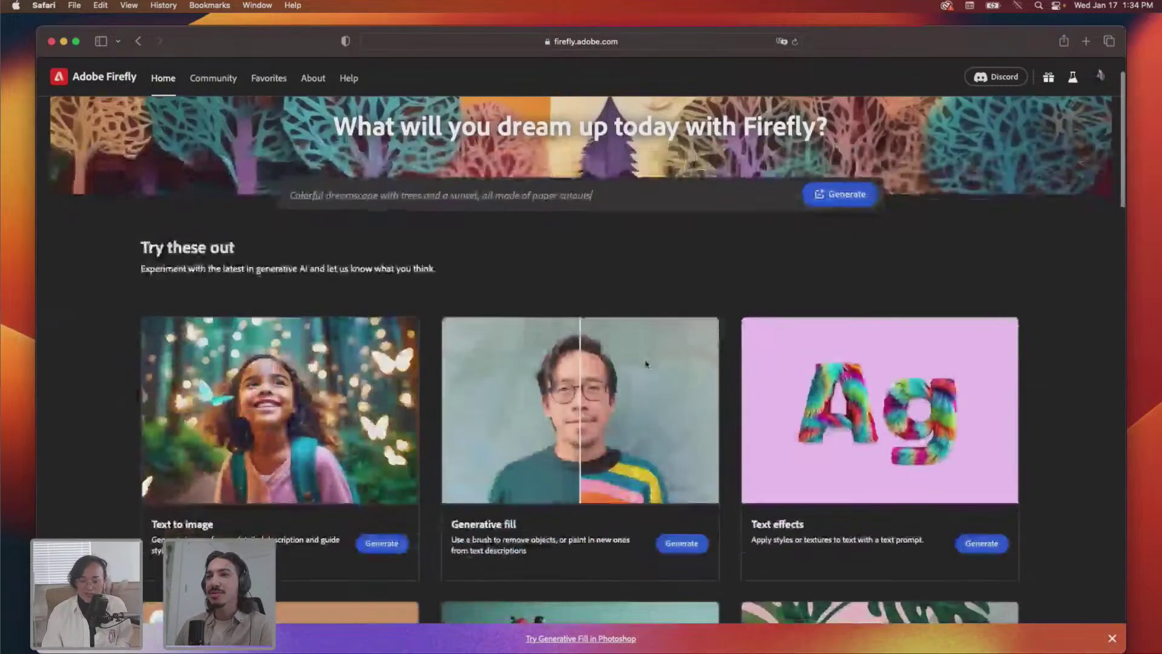
{"action": "scroll", "coordinate": [646, 364], "scroll_direction": "down", "scroll_amount": 5}
{"action": "scroll", "coordinate": [624, 327], "scroll_direction": "up", "scroll_amount": 7}
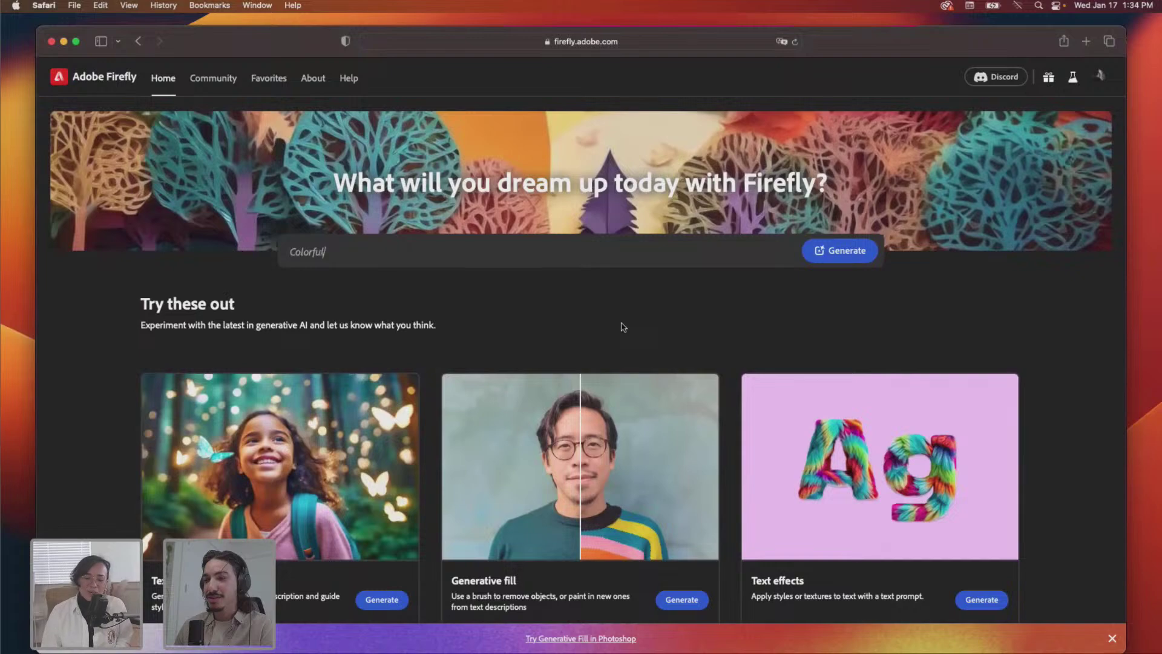
{"action": "scroll", "coordinate": [623, 327], "scroll_direction": "down", "scroll_amount": 4}
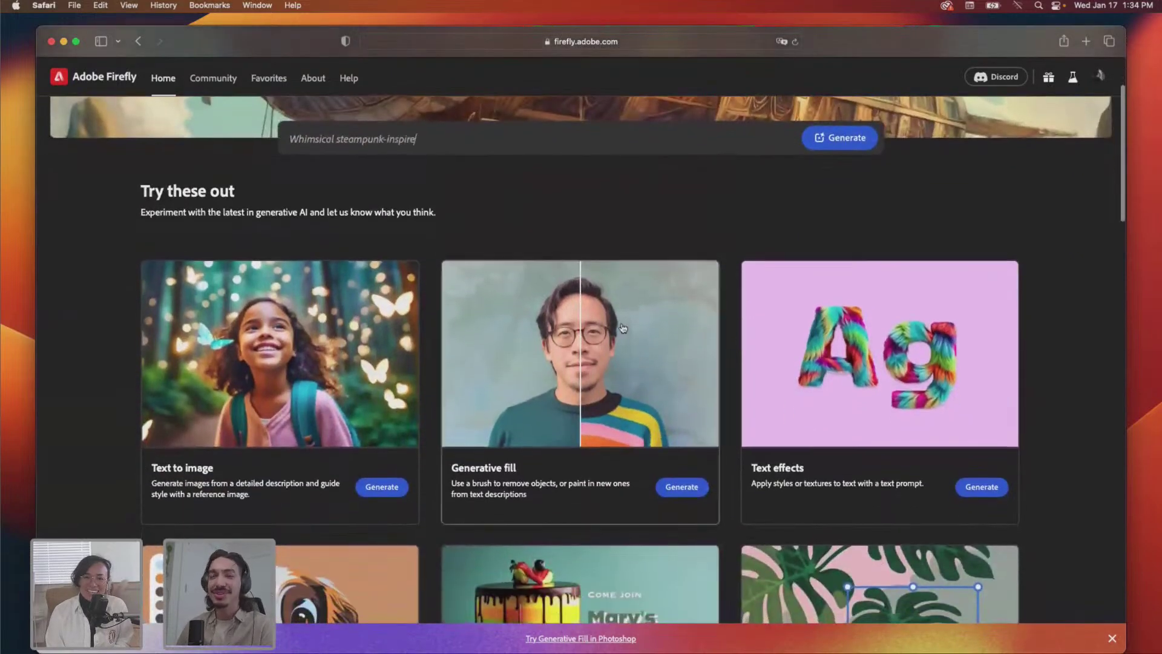
{"action": "scroll", "coordinate": [623, 327], "scroll_direction": "up", "scroll_amount": 4}
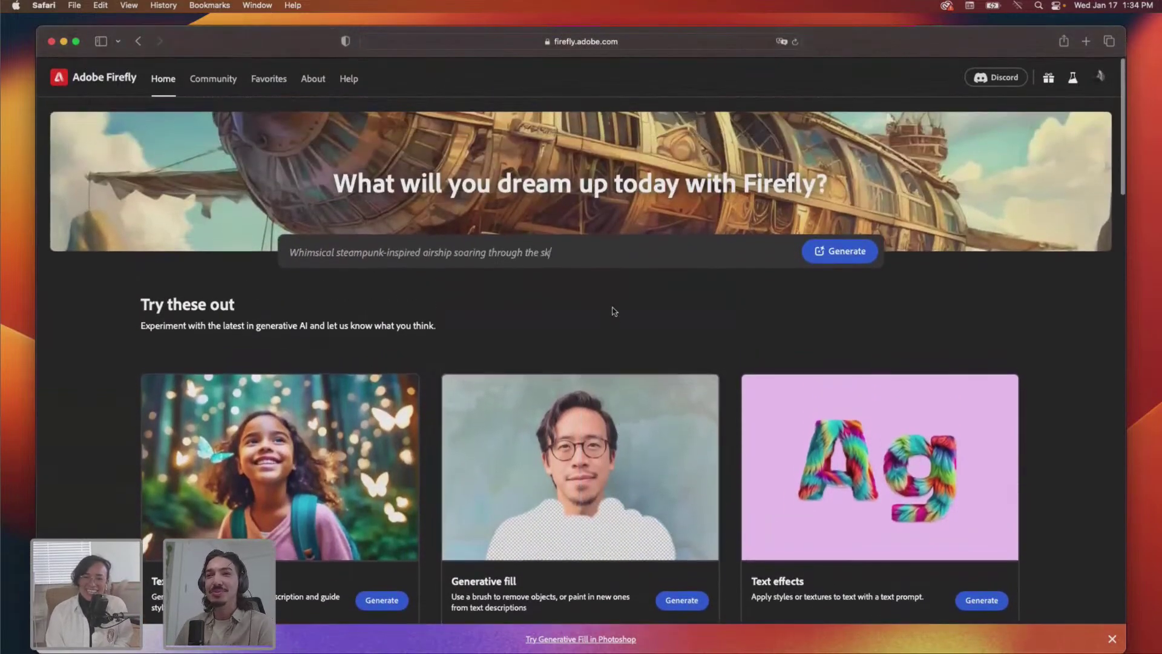
{"action": "left_click", "coordinate": [666, 254]}
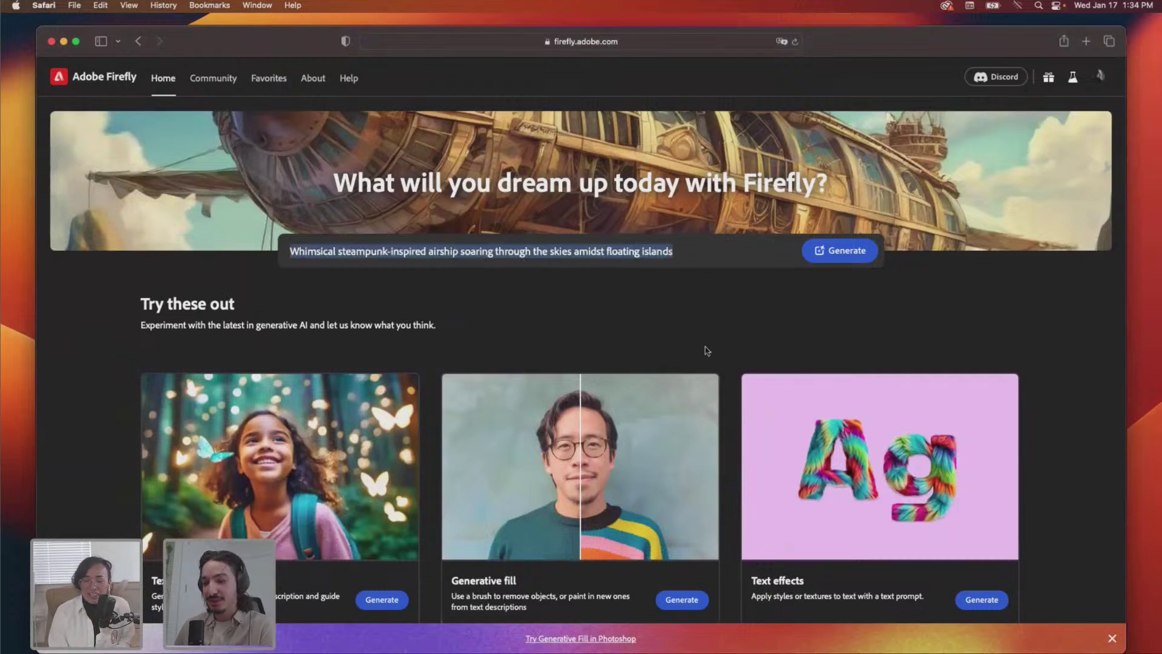
{"action": "key", "text": "super+Tab"}
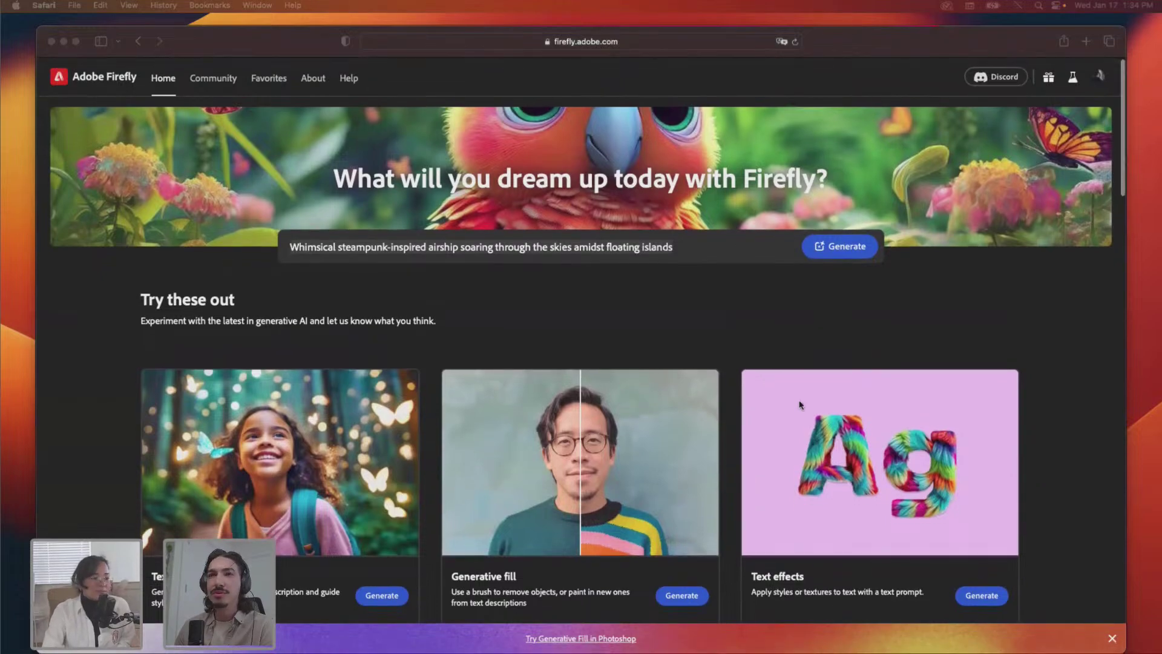
{"action": "scroll", "coordinate": [800, 404], "scroll_direction": "down", "scroll_amount": 3}
{"action": "scroll", "coordinate": [800, 404], "scroll_direction": "down", "scroll_amount": 3}
{"action": "scroll", "coordinate": [800, 404], "scroll_direction": "up", "scroll_amount": 5}
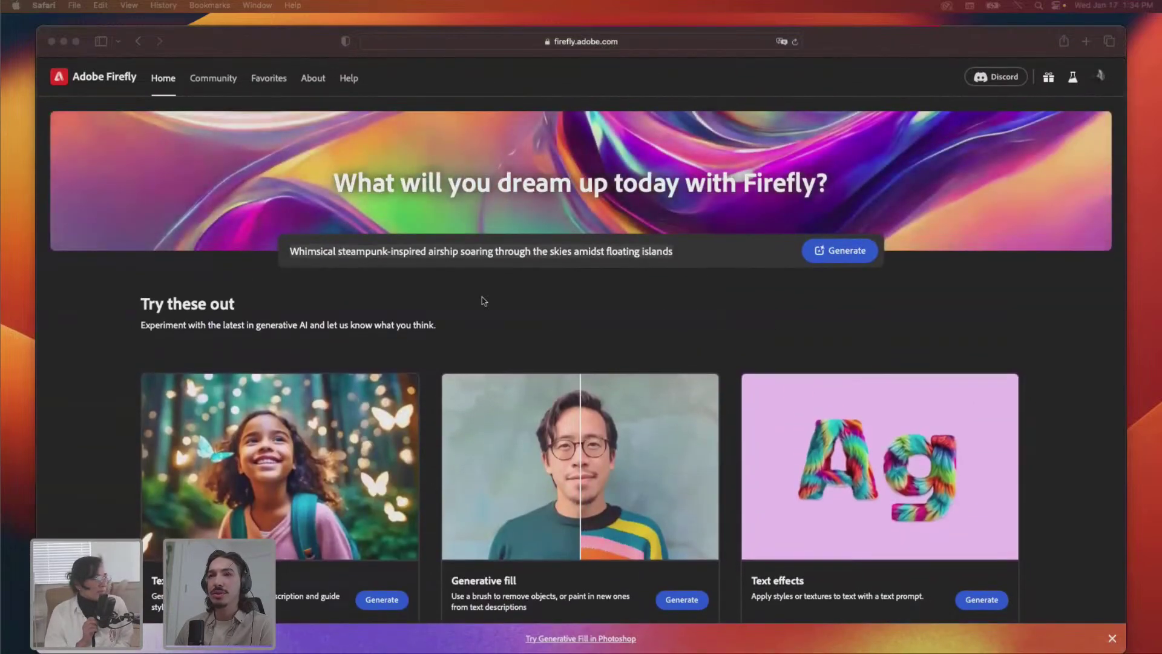
{"action": "scroll", "coordinate": [544, 379], "scroll_direction": "down", "scroll_amount": 4}
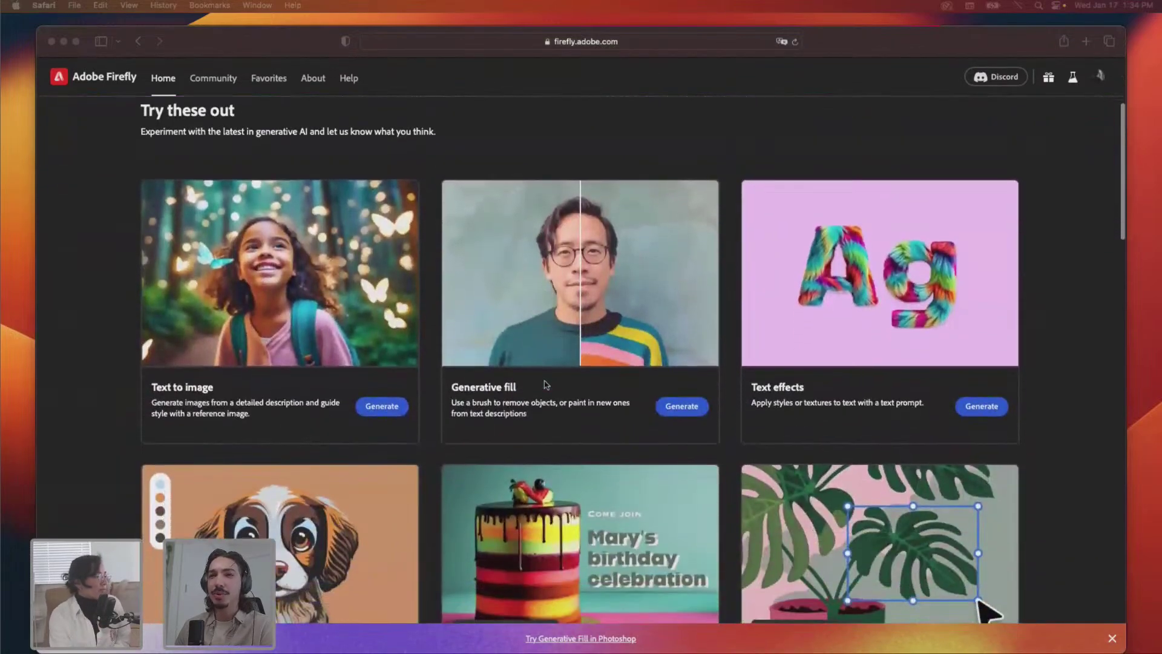
{"action": "scroll", "coordinate": [435, 374], "scroll_direction": "up", "scroll_amount": 2}
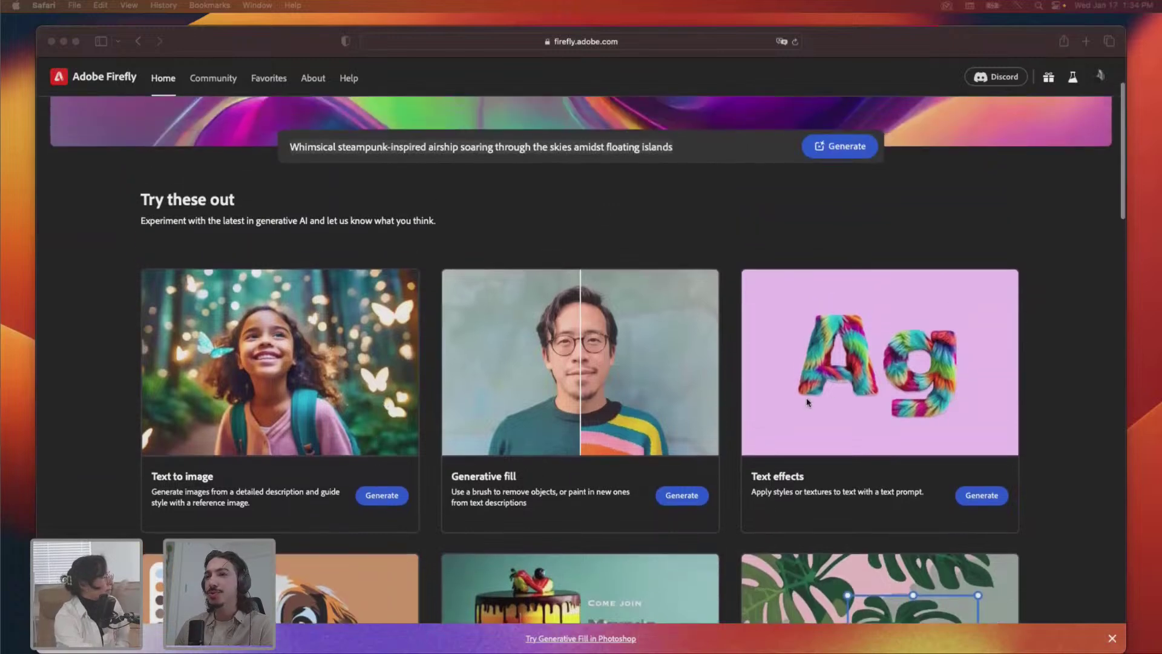
- Open the Text to image module and browse its gallery of sample images
{"action": "scroll", "coordinate": [605, 400], "scroll_direction": "down", "scroll_amount": 2}
{"action": "left_click", "coordinate": [379, 419]}
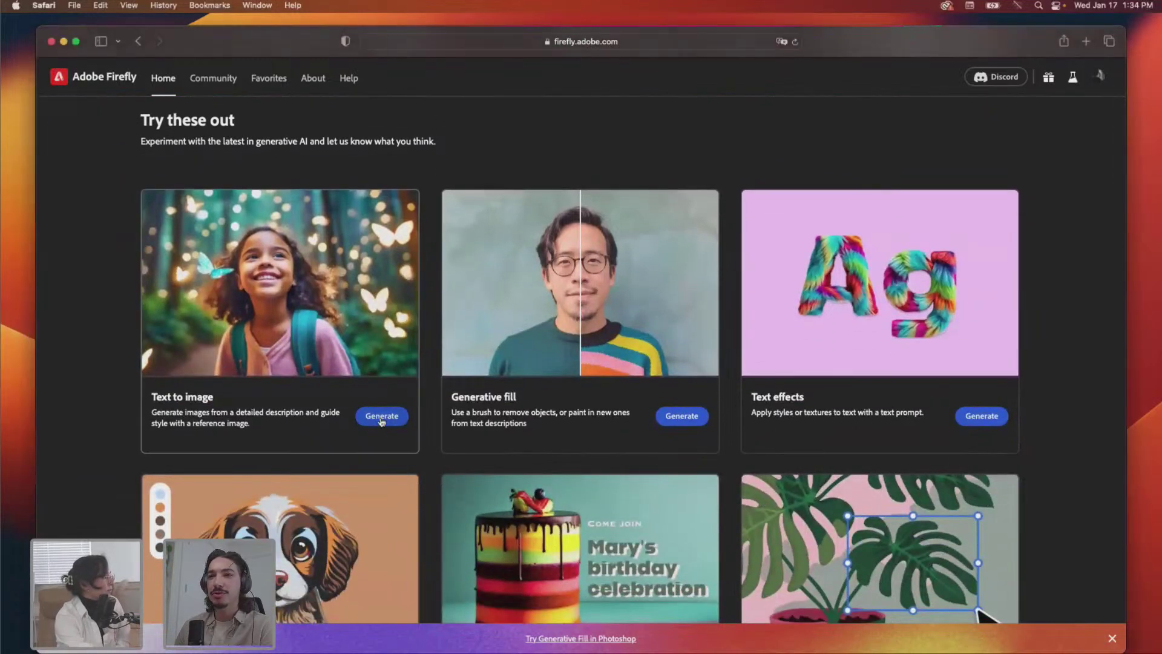
{"action": "left_click", "coordinate": [374, 421]}
{"action": "scroll", "coordinate": [643, 250], "scroll_direction": "up", "scroll_amount": 8}
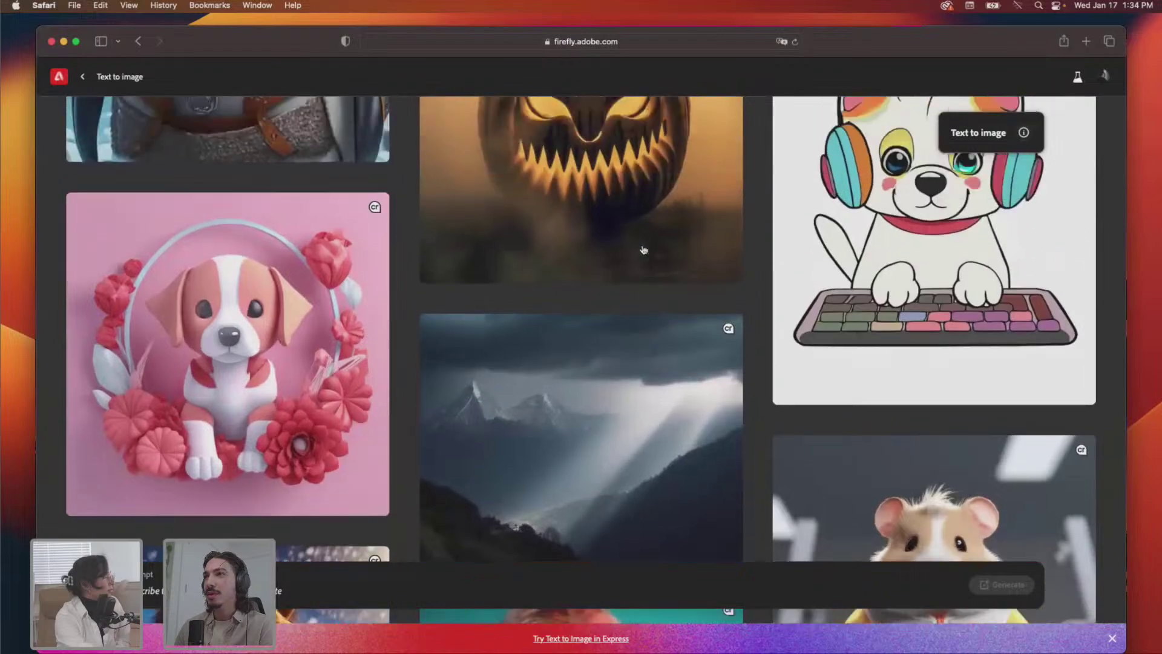
{"action": "scroll", "coordinate": [644, 250], "scroll_direction": "up", "scroll_amount": 4}
{"action": "scroll", "coordinate": [643, 250], "scroll_direction": "down", "scroll_amount": 15}
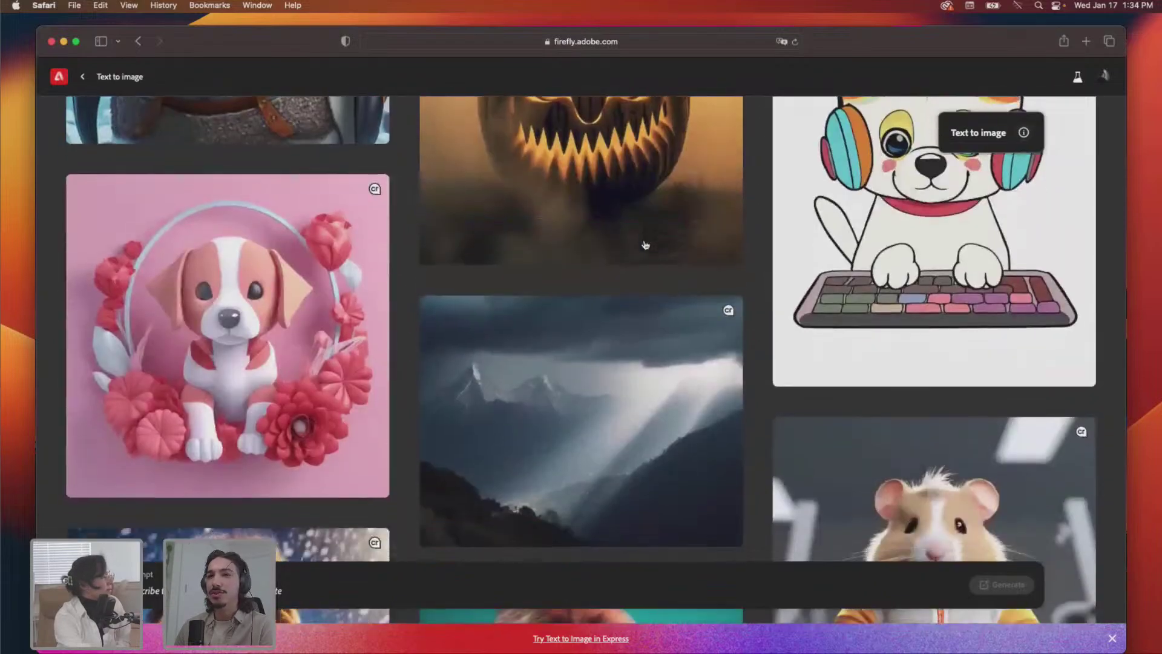
{"action": "scroll", "coordinate": [646, 245], "scroll_direction": "down", "scroll_amount": 7}
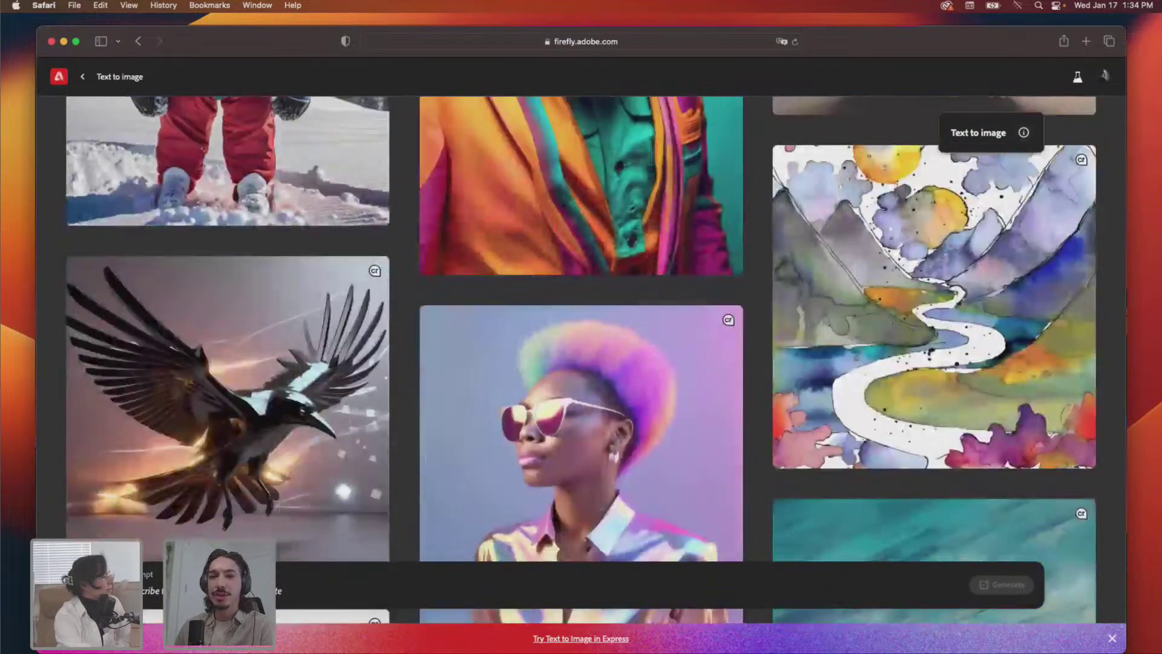
- Paste the prompt for a colorful blue-hour ocean sunset with a tiny rock, ripples and a woman mediating in an ethereal dress, and generate images
{"action": "left_click", "coordinate": [279, 591]}
{"action": "key", "text": "super+v"}
{"action": "type", "text": "v"}
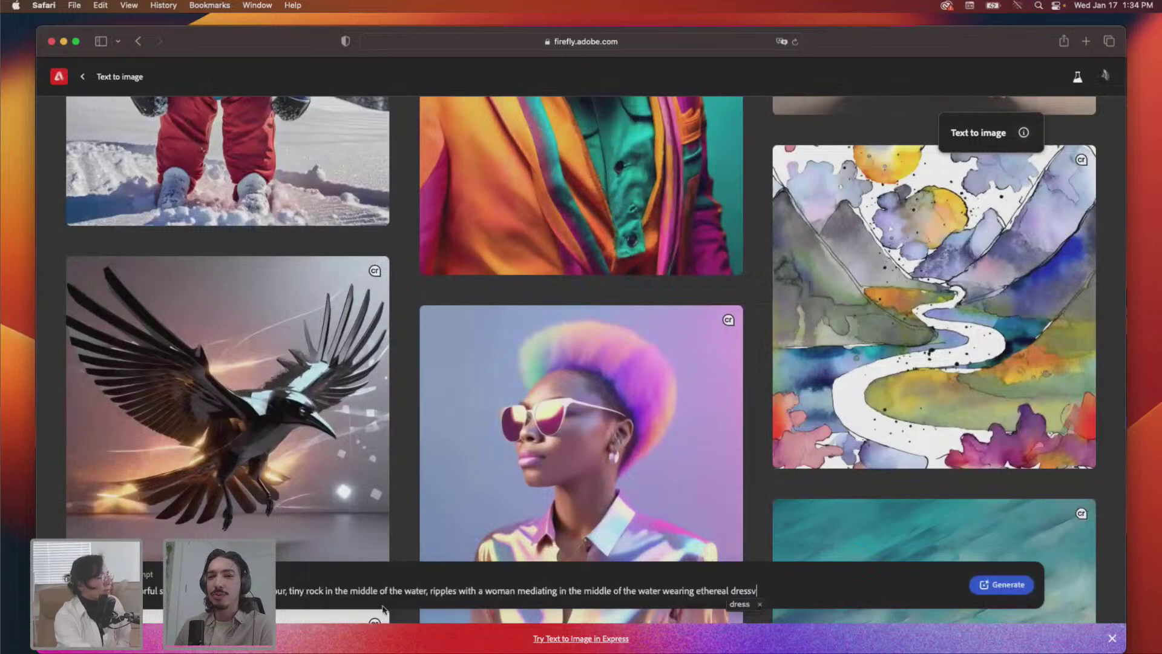
{"action": "left_click", "coordinate": [760, 605]}
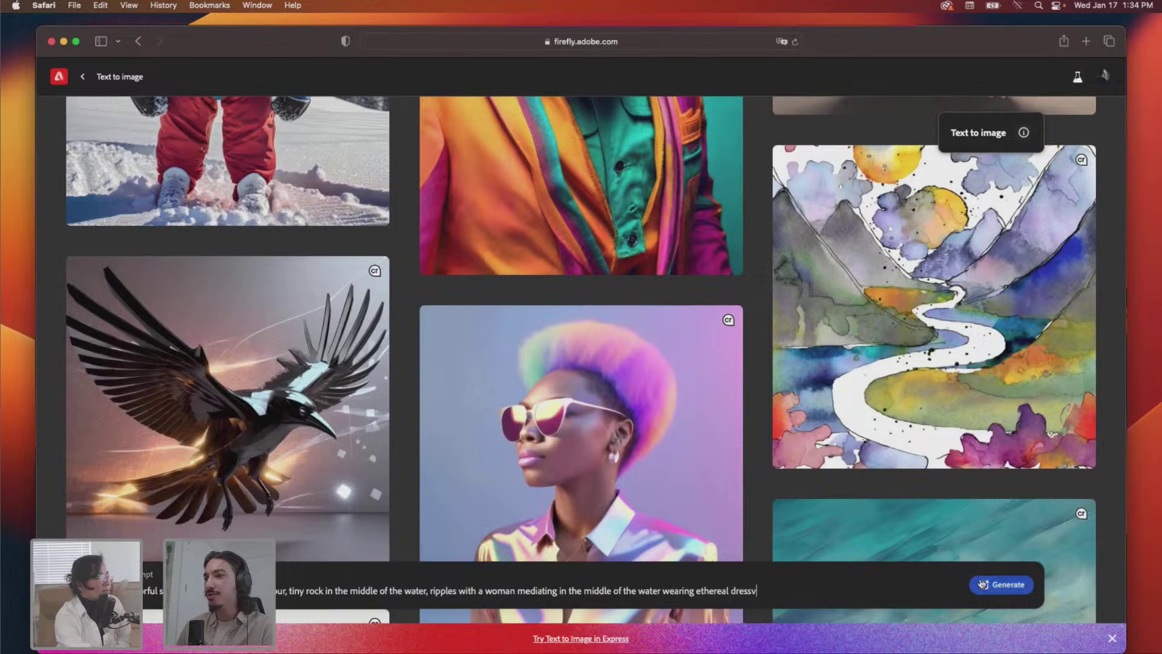
{"action": "left_click", "coordinate": [1002, 585]}
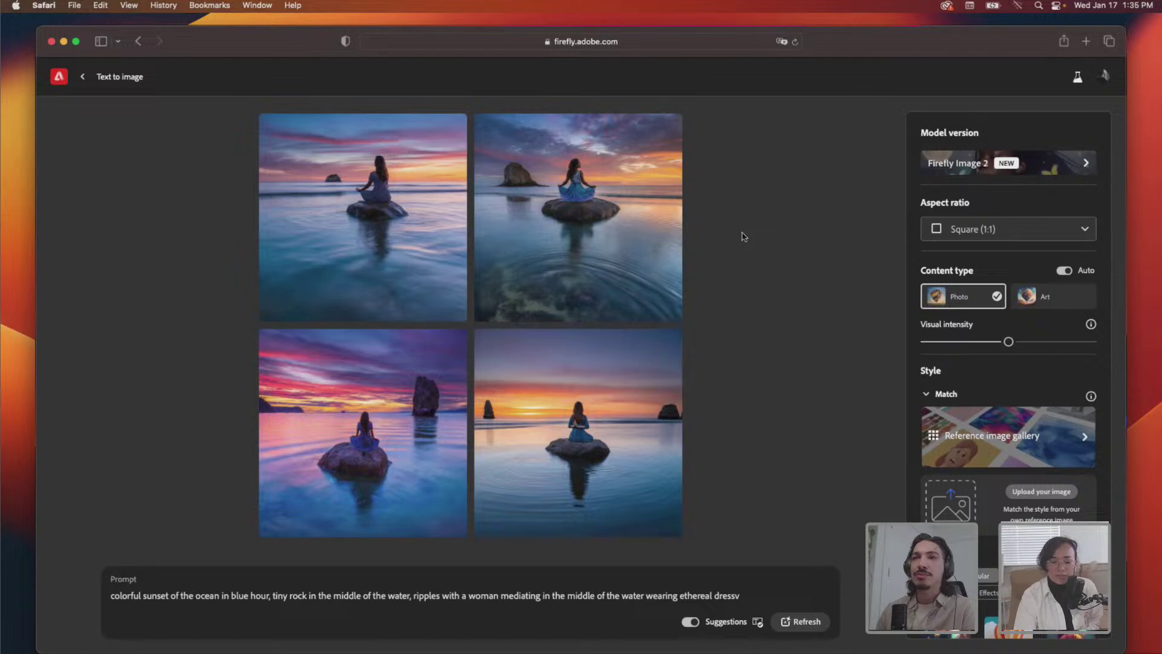
- Examine the generated images, the available model versions and the edit options for the upper-right image
{"action": "mouse_move", "coordinate": [570, 480]}
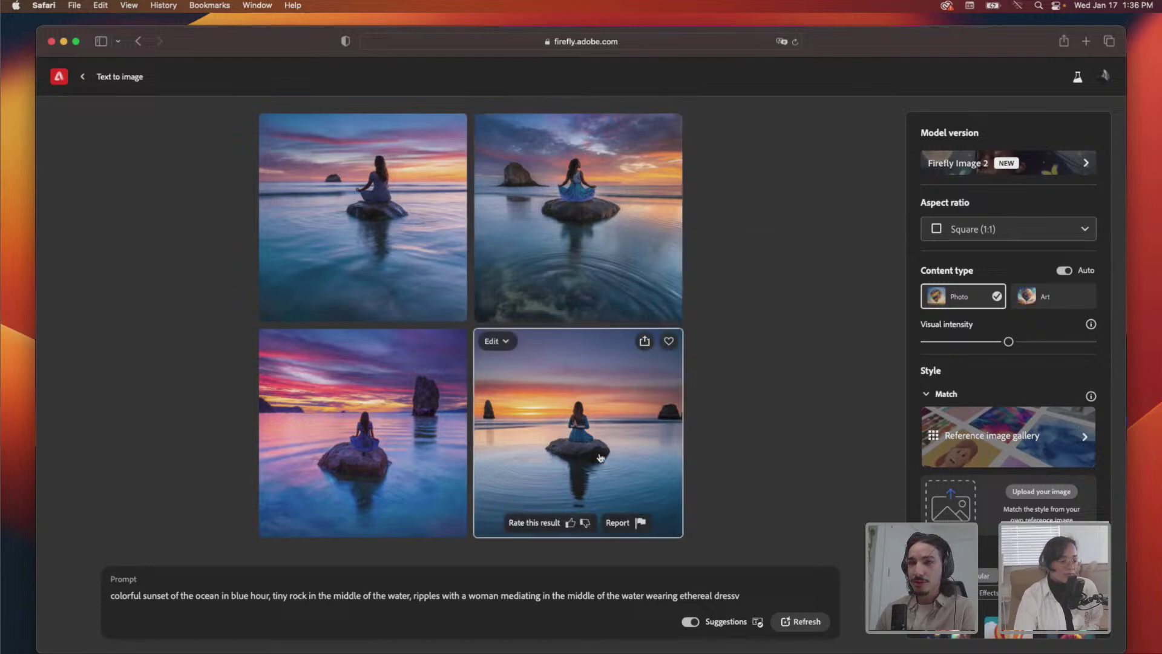
{"action": "mouse_move", "coordinate": [590, 180]}
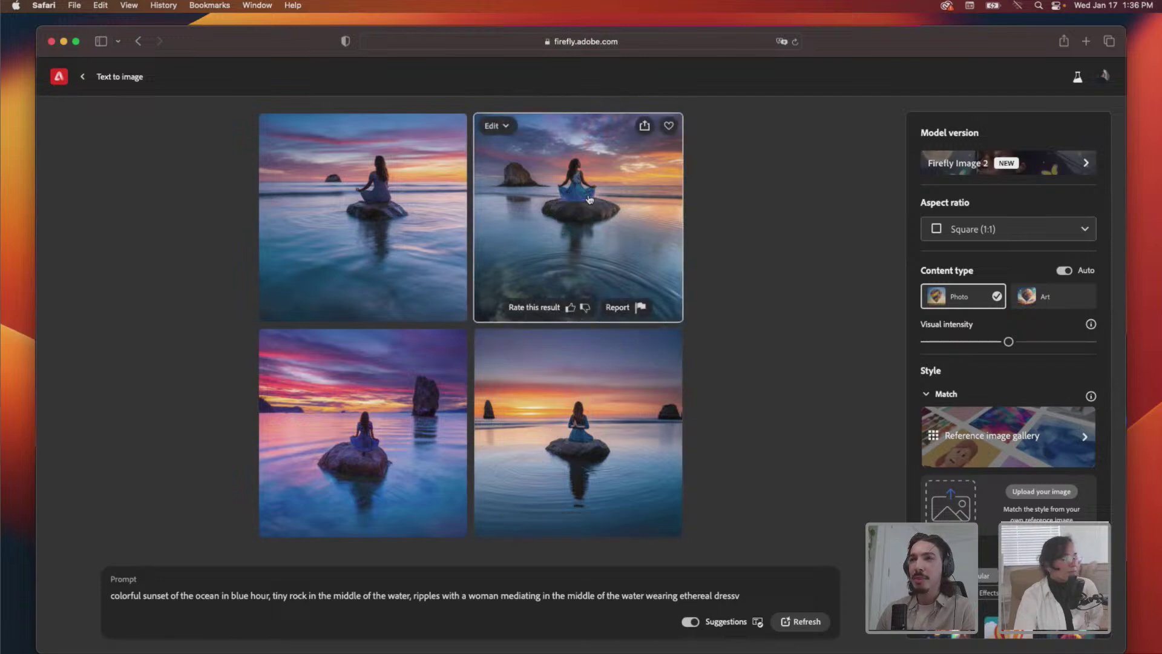
{"action": "left_click", "coordinate": [1075, 165]}
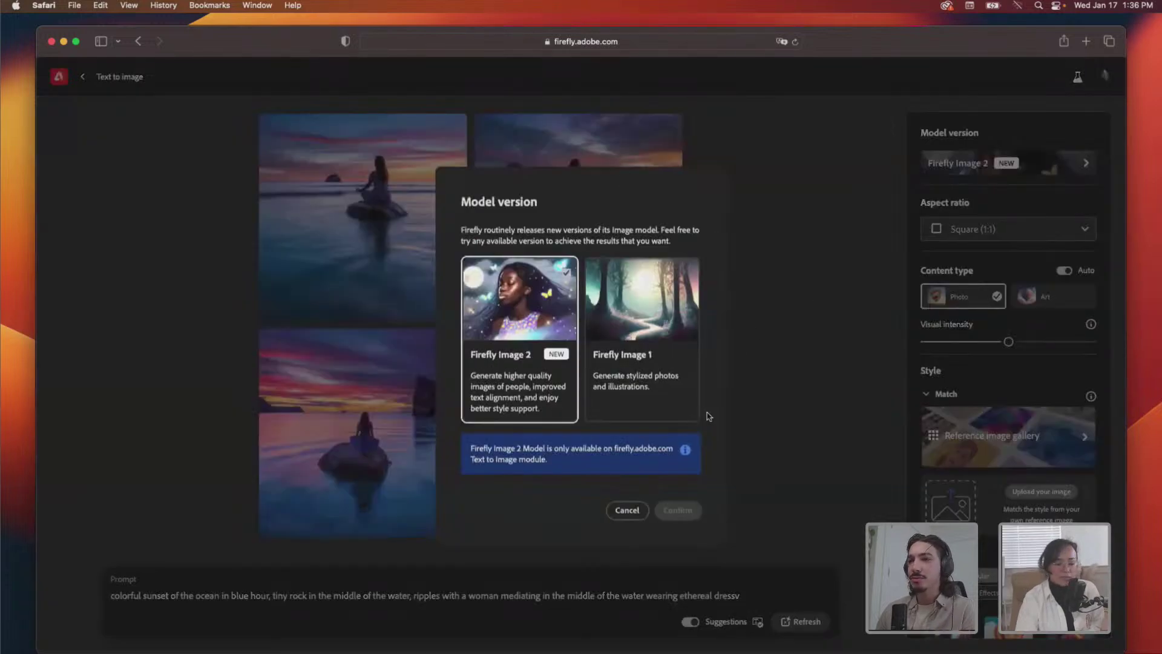
{"action": "left_click", "coordinate": [627, 510]}
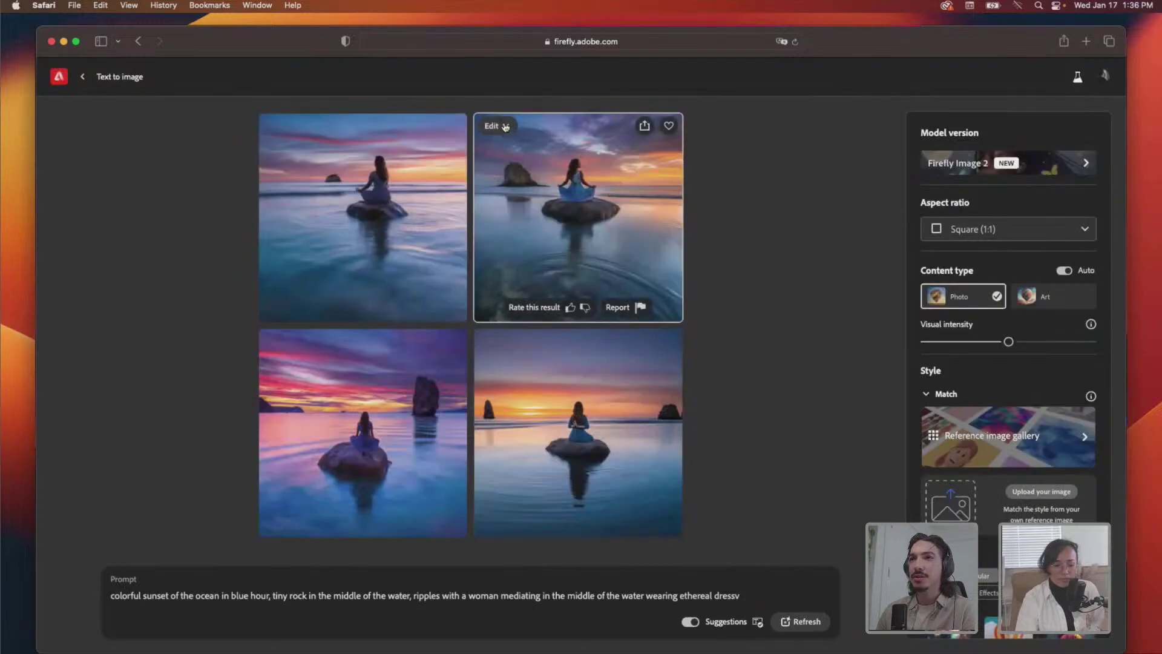
{"action": "left_click", "coordinate": [505, 126]}
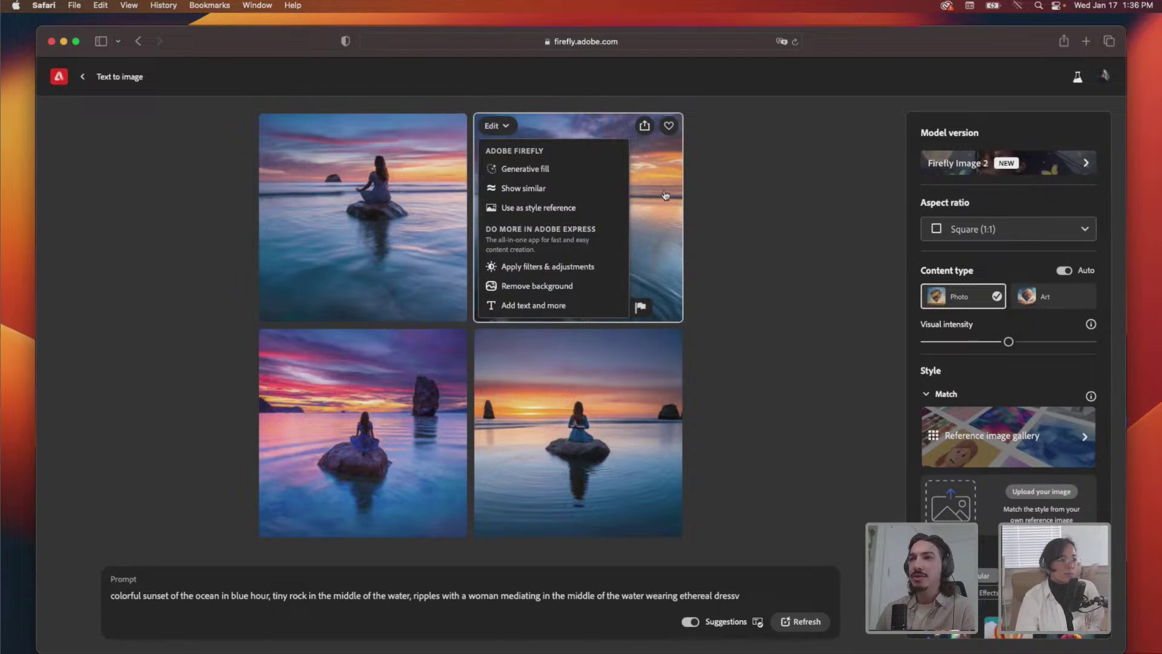
{"action": "mouse_move", "coordinate": [579, 209]}
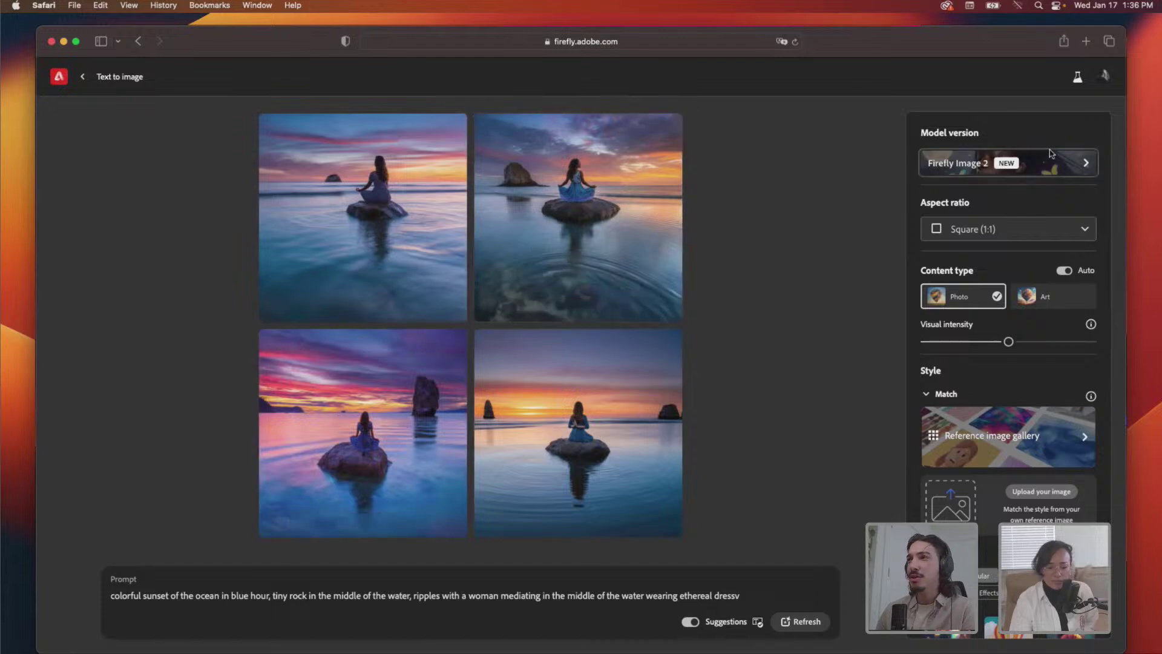
- Change the model version to Firefly Image 1
{"action": "left_click", "coordinate": [1063, 164]}
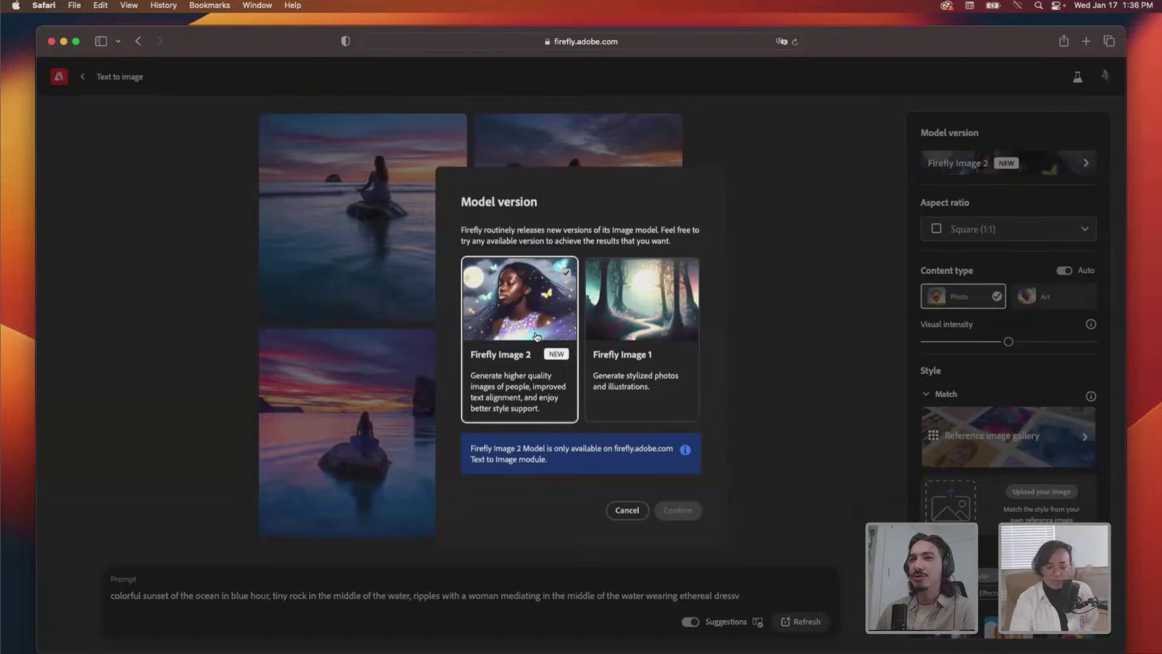
{"action": "left_click", "coordinate": [652, 315]}
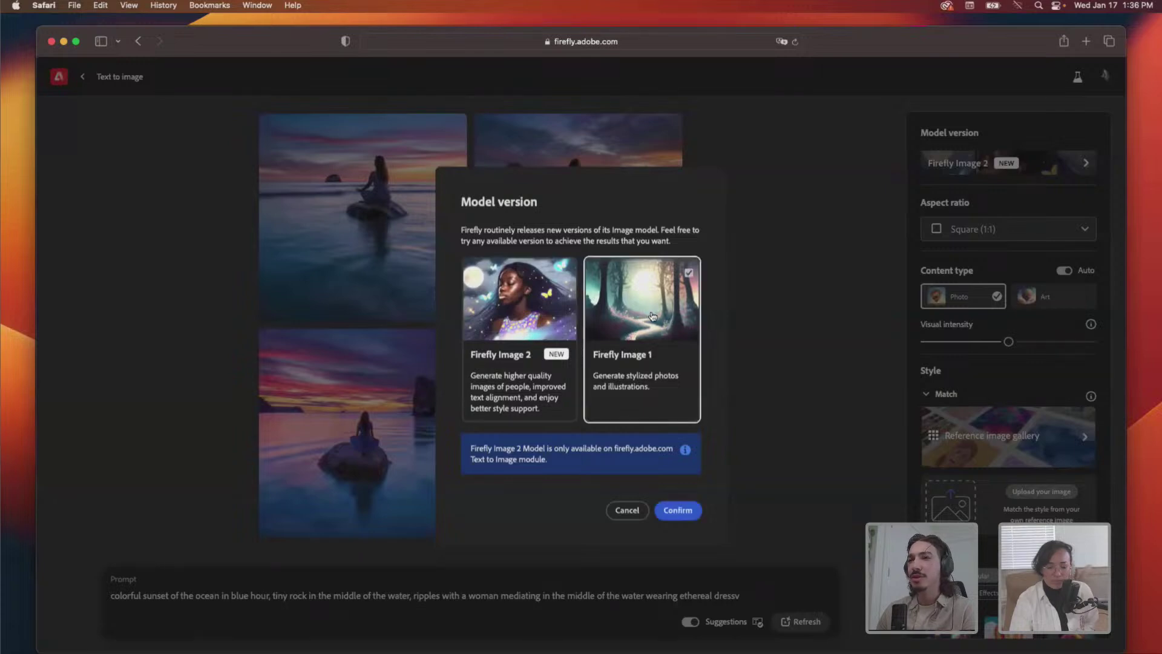
{"action": "left_click", "coordinate": [677, 513]}
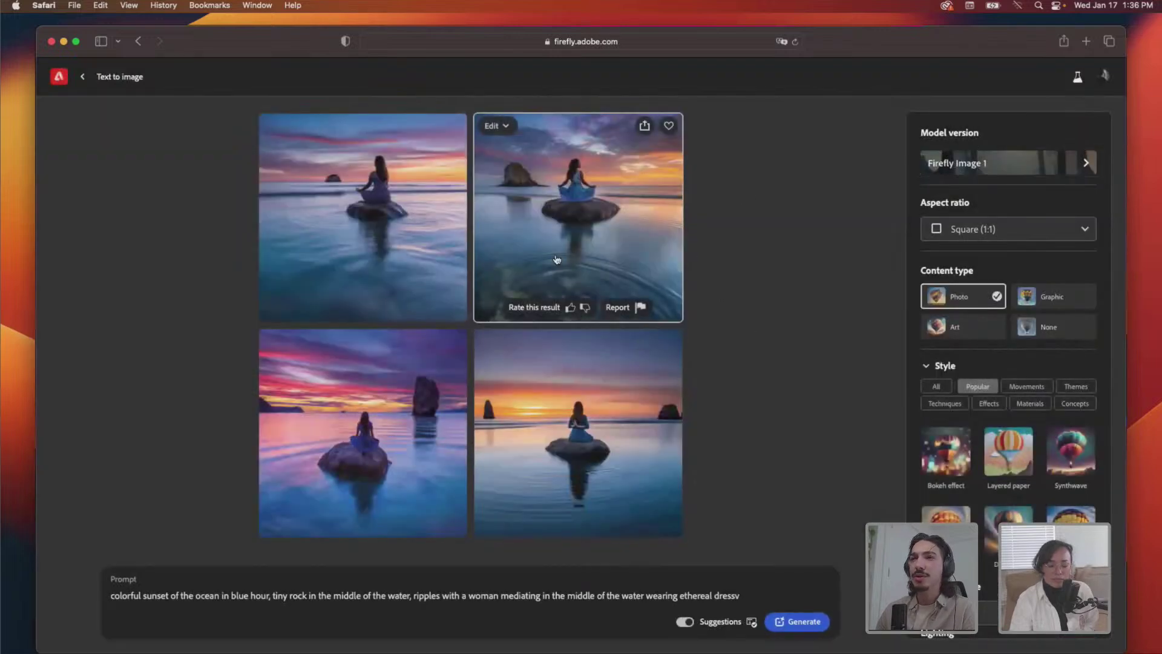
- Use the upper-right image as the reference image, with the balance about midway between prompt and reference image
{"action": "left_click", "coordinate": [533, 186]}
{"action": "left_click", "coordinate": [857, 120]}
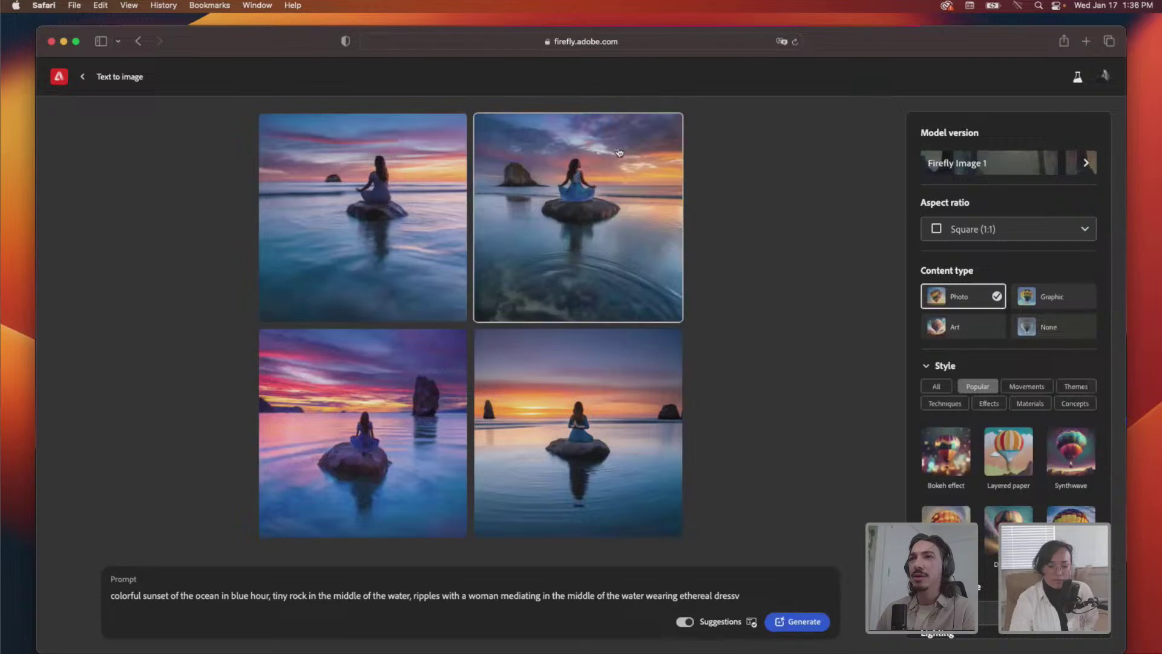
{"action": "left_click", "coordinate": [509, 128]}
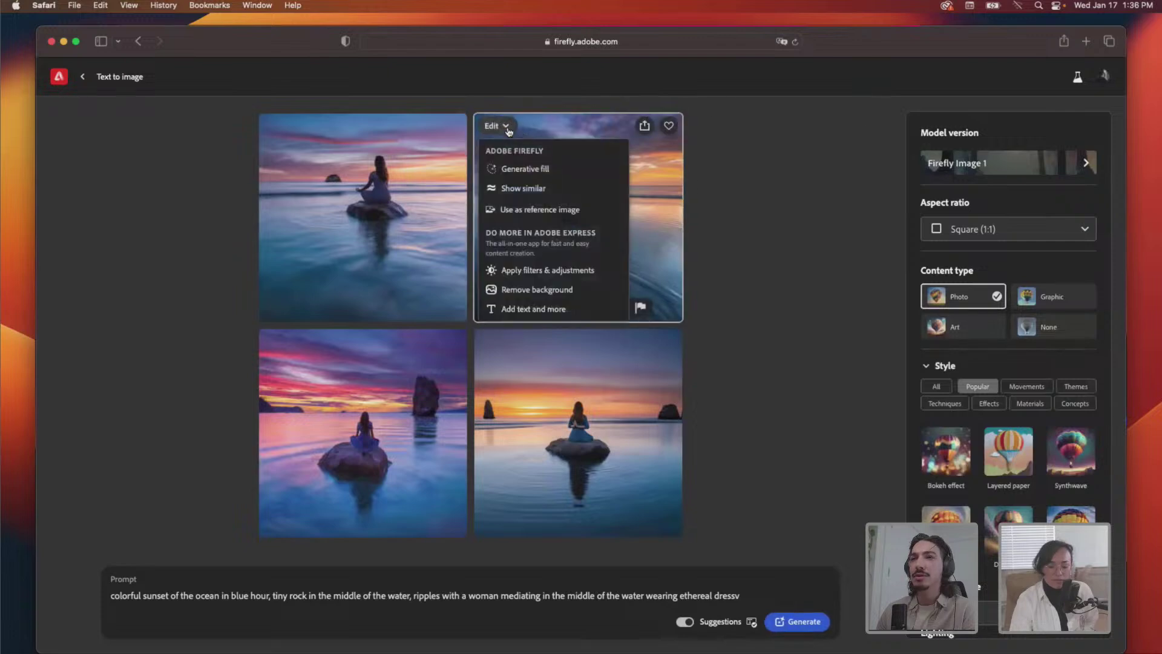
{"action": "left_click", "coordinate": [511, 212]}
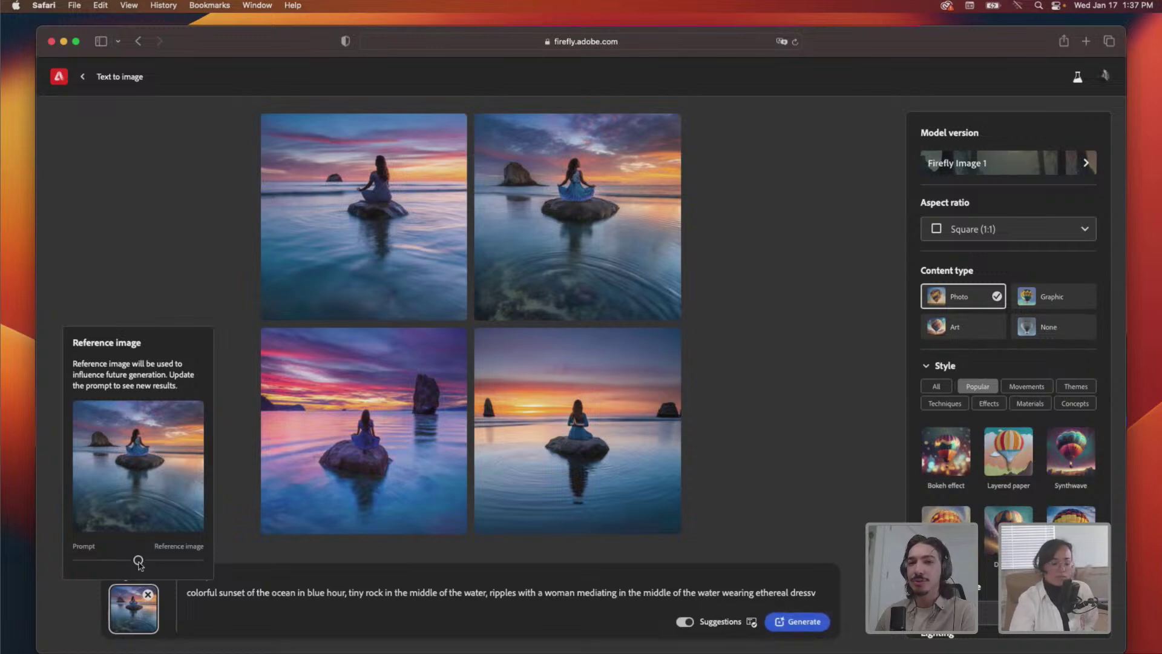
{"action": "mouse_move", "coordinate": [138, 560]}
{"action": "left_mouse_down"}
{"action": "mouse_move", "coordinate": [171, 563]}
{"action": "mouse_move", "coordinate": [98, 563]}
{"action": "mouse_move", "coordinate": [139, 567]}
{"action": "left_mouse_up"}
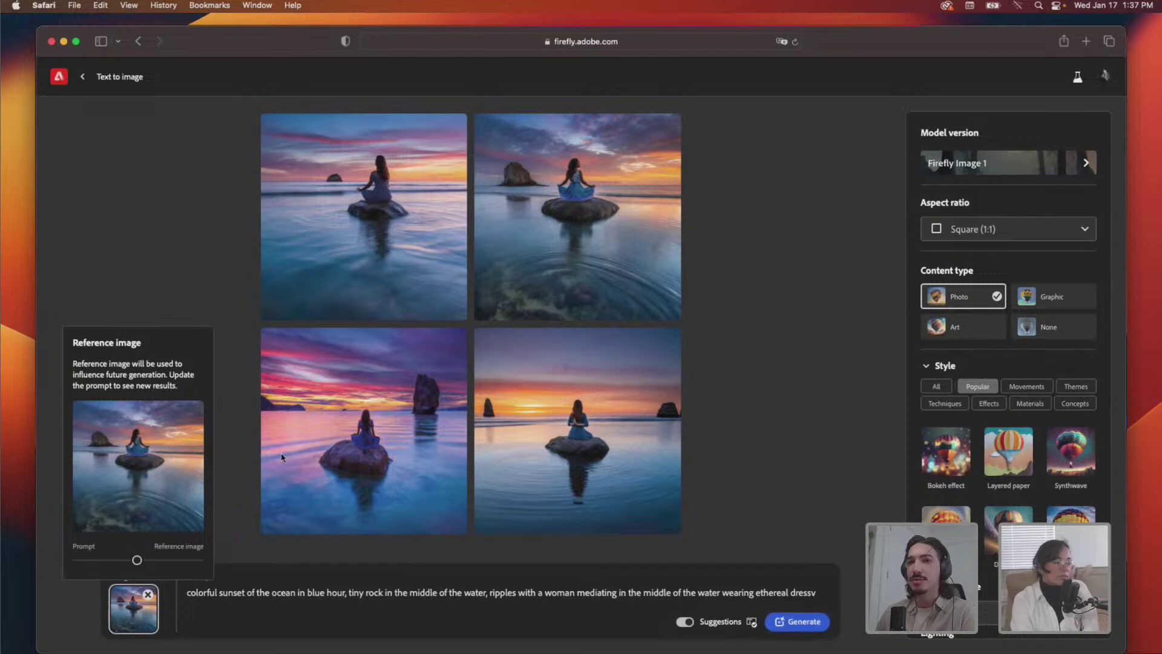
{"action": "left_click", "coordinate": [228, 498]}
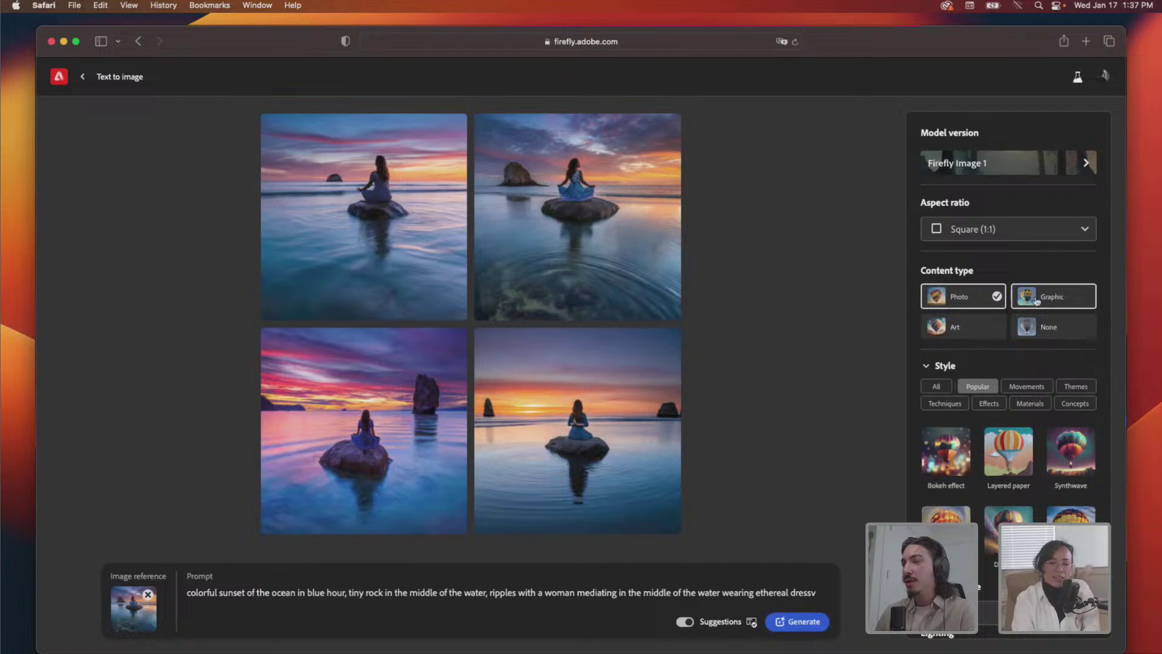
- Set the content type to Art and generate new images from the prompt and reference image
{"action": "left_click", "coordinate": [969, 330]}
{"action": "scroll", "coordinate": [971, 333], "scroll_direction": "down", "scroll_amount": 2}
{"action": "scroll", "coordinate": [971, 333], "scroll_direction": "down", "scroll_amount": 2}
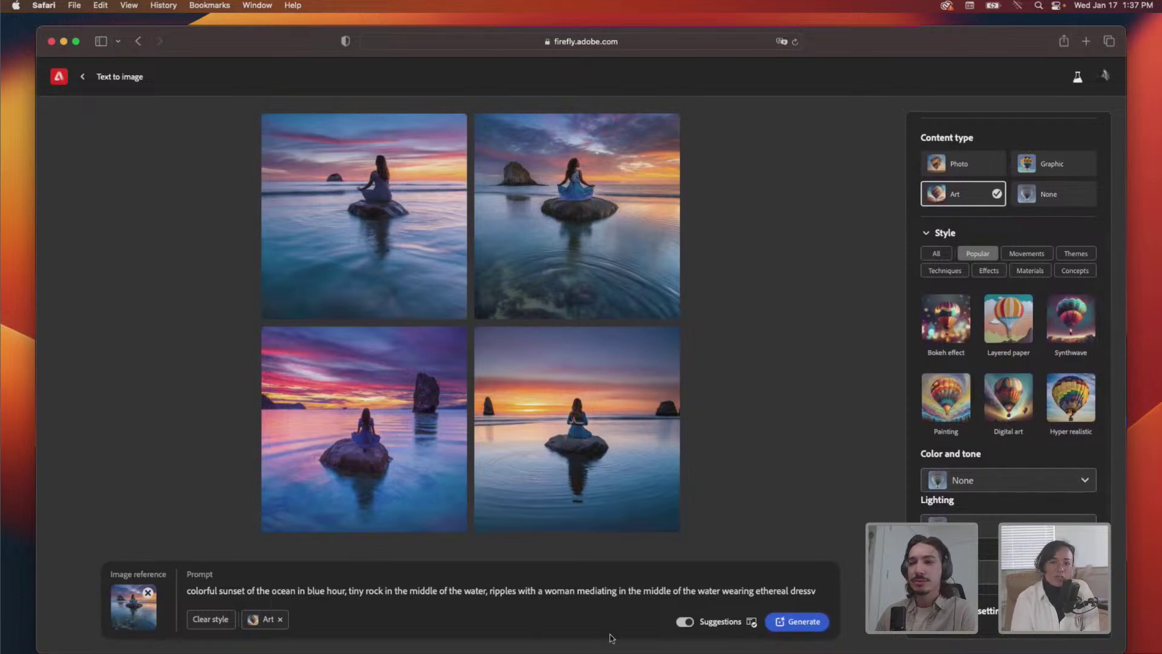
{"action": "left_click", "coordinate": [807, 624]}
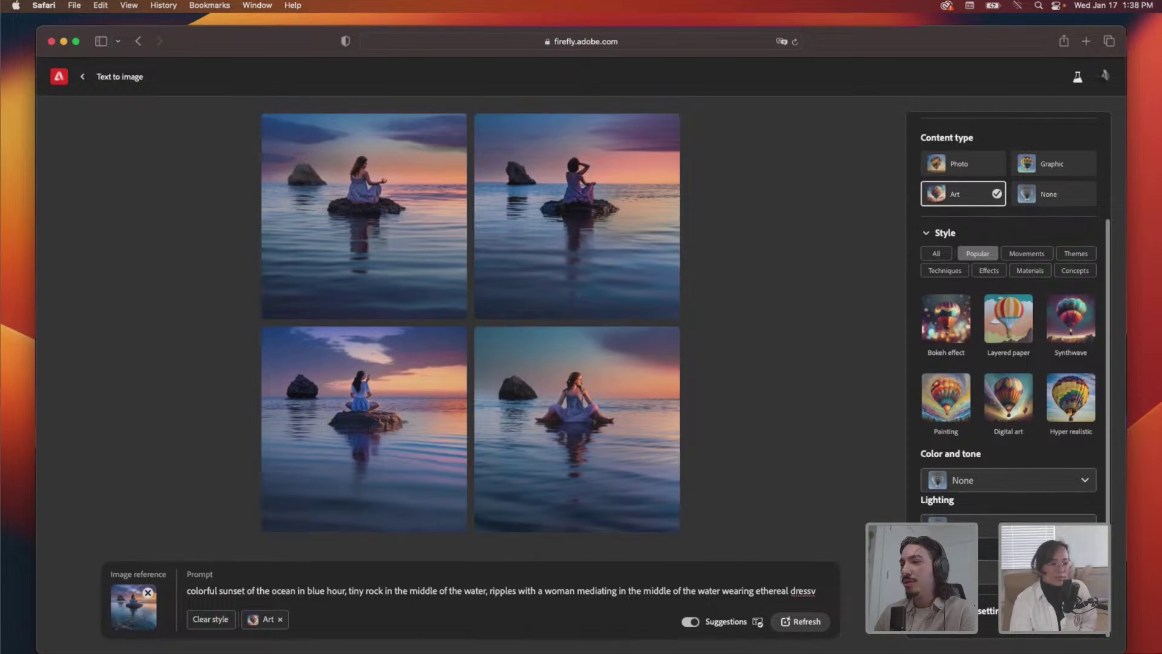
{"action": "scroll", "coordinate": [993, 530], "scroll_direction": "down", "scroll_amount": 3}
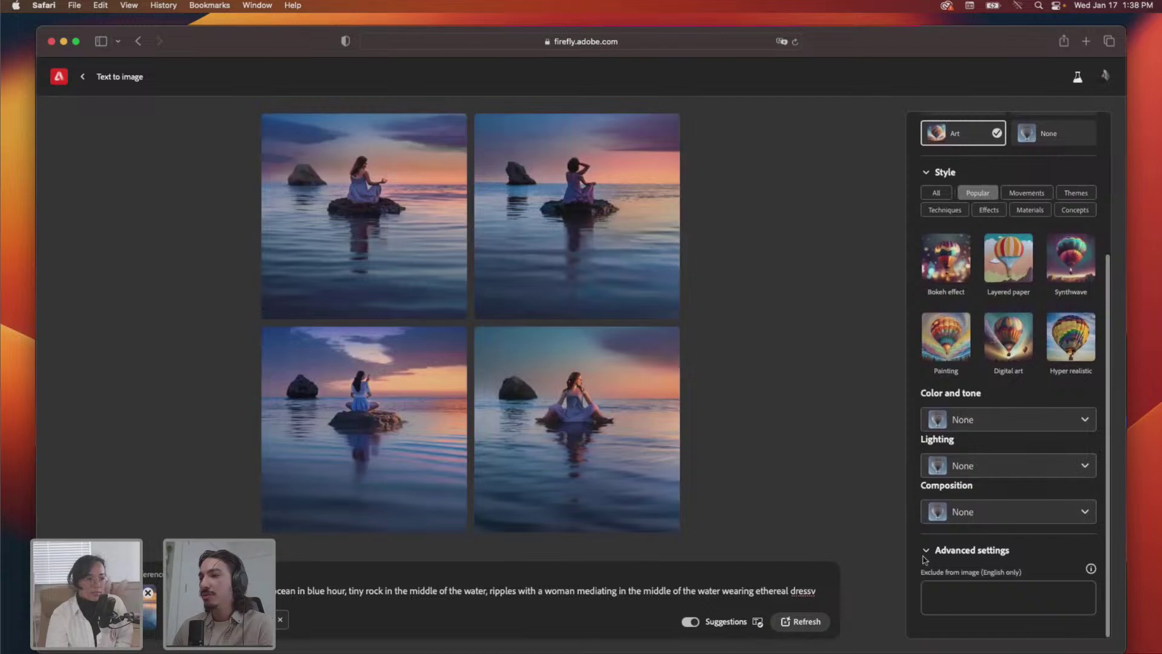
- Exclude the words "photograph" and "photo" from the generated images in the advanced settings
{"action": "left_click", "coordinate": [925, 552]}
{"action": "left_click", "coordinate": [925, 552]}
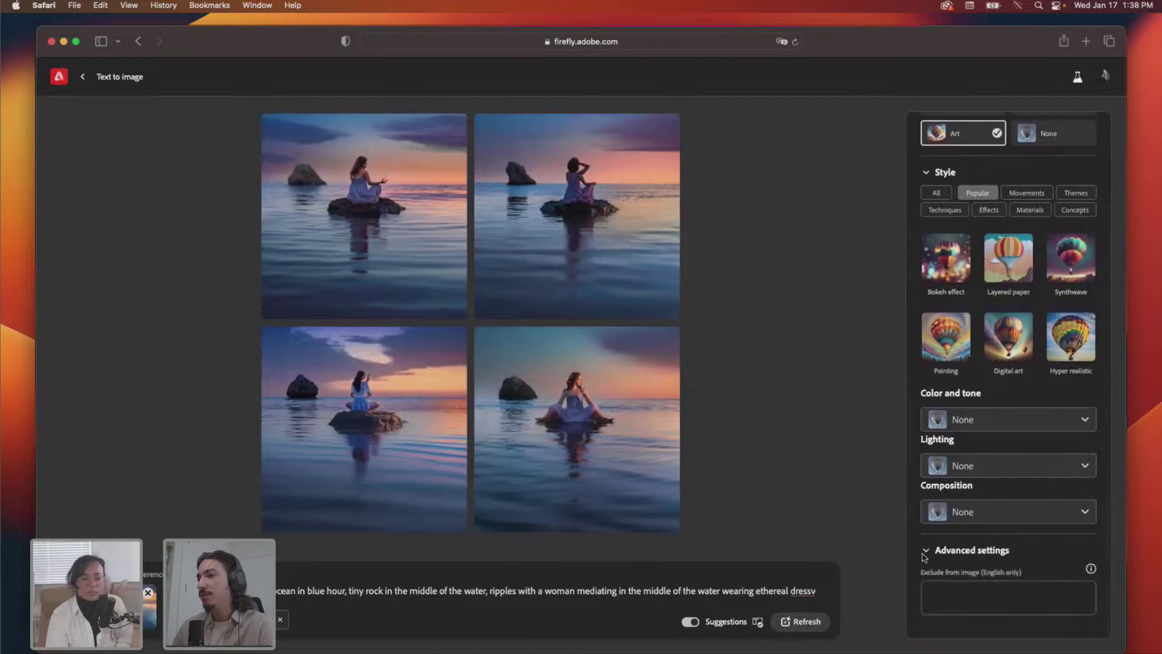
{"action": "left_click", "coordinate": [925, 553]}
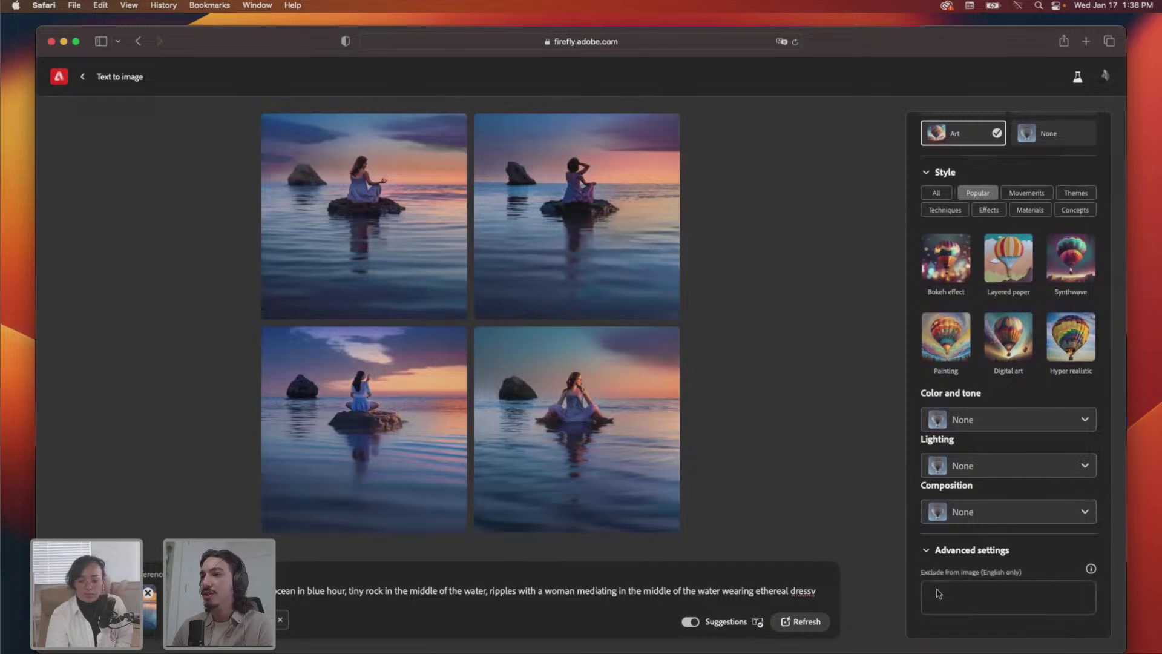
{"action": "left_click", "coordinate": [952, 593]}
{"action": "type", "text": "photogr"}
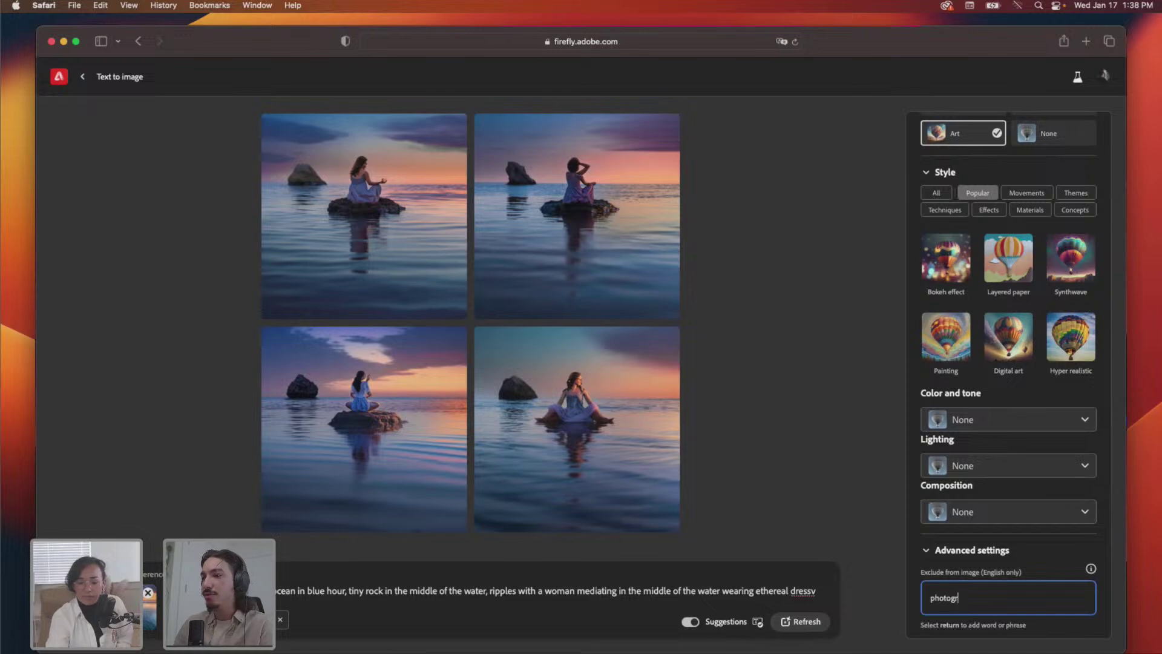
{"action": "type", "text": "aph"}
{"action": "key", "text": "Return"}
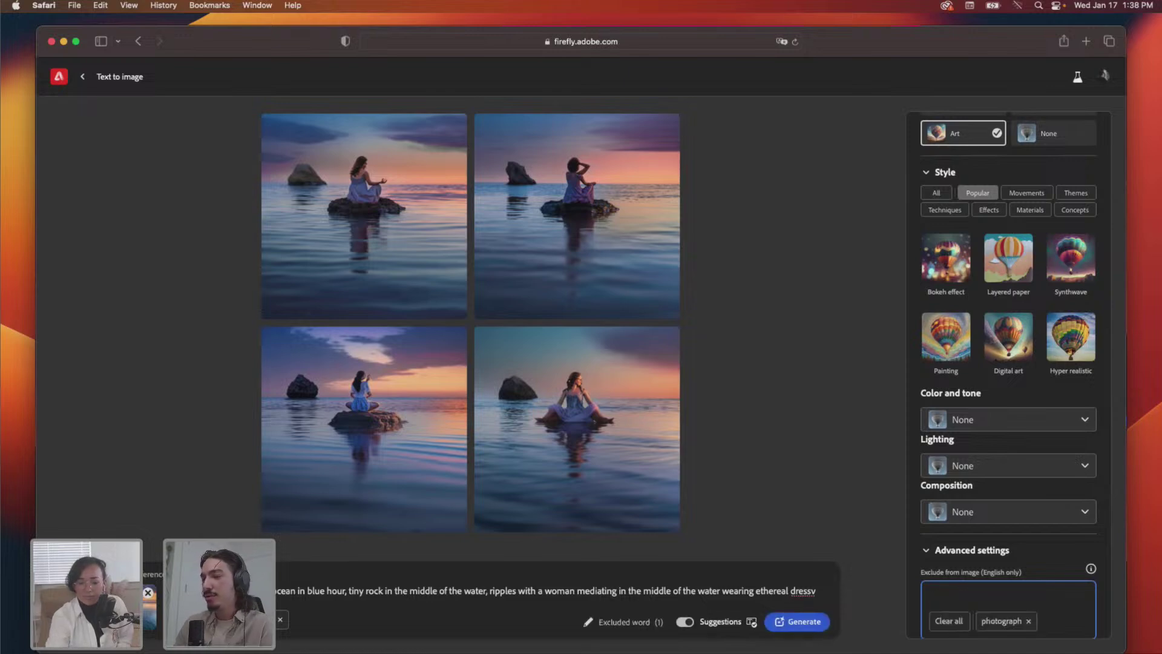
{"action": "type", "text": "photo"}
{"action": "key", "text": "Return"}
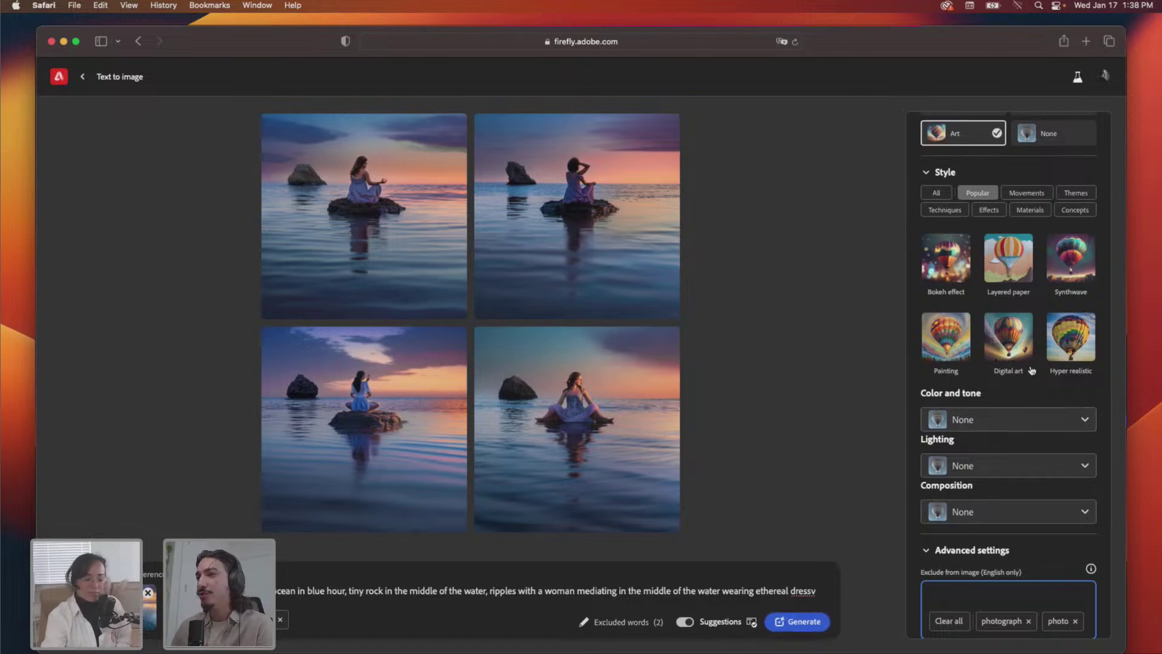
- Apply the Painting style and generate new images with the excluded words
{"action": "scroll", "coordinate": [976, 360], "scroll_direction": "down", "scroll_amount": 1}
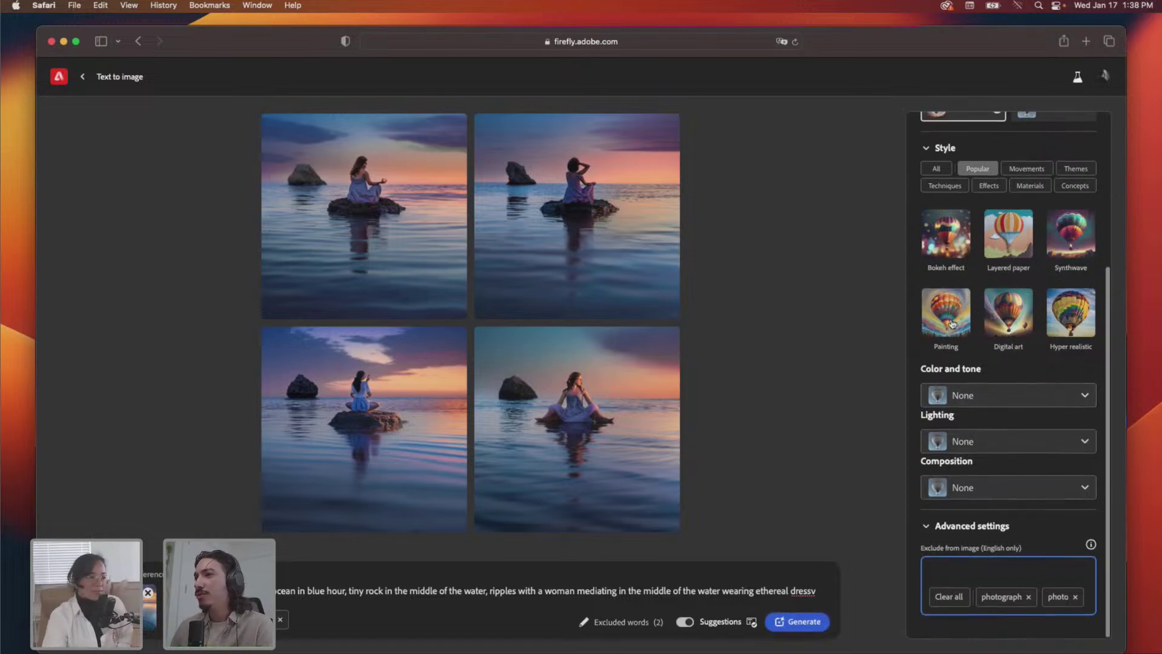
{"action": "left_click", "coordinate": [960, 318]}
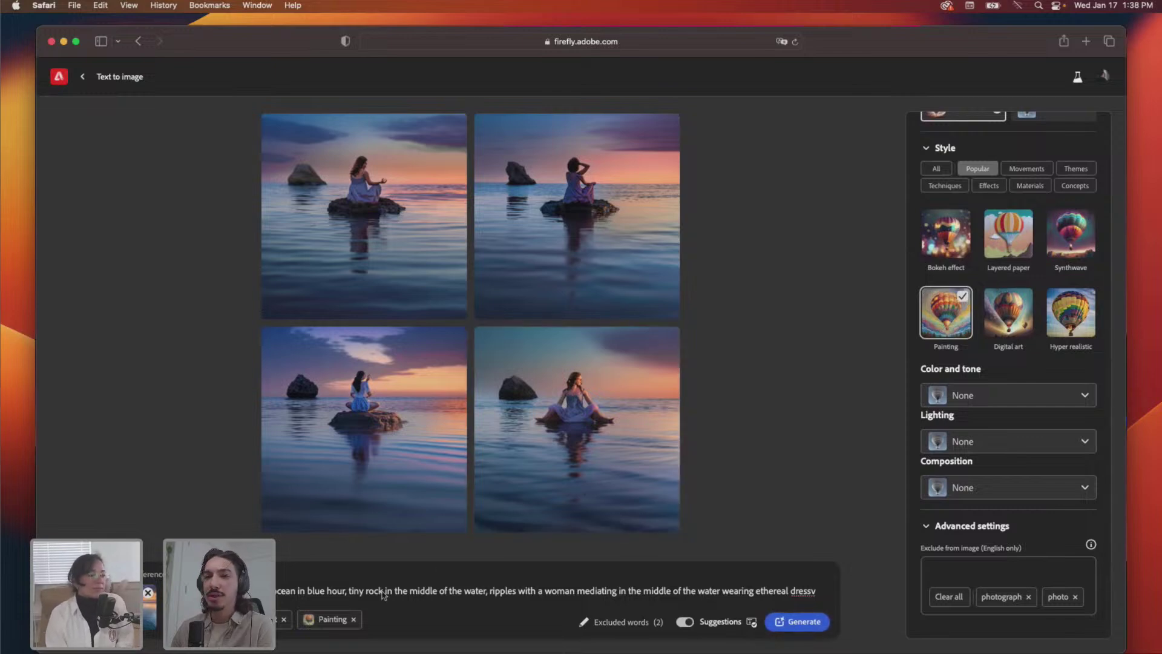
{"action": "left_click", "coordinate": [795, 623]}
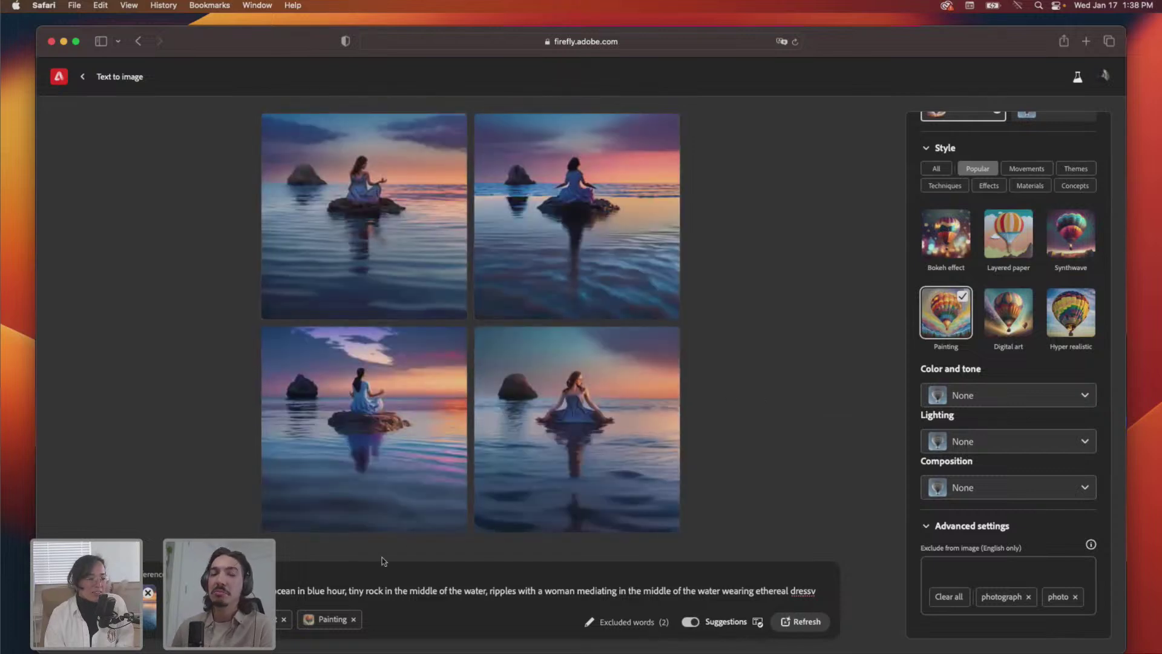
- Set the color and tone to Pastel color
{"action": "mouse_move", "coordinate": [144, 558]}
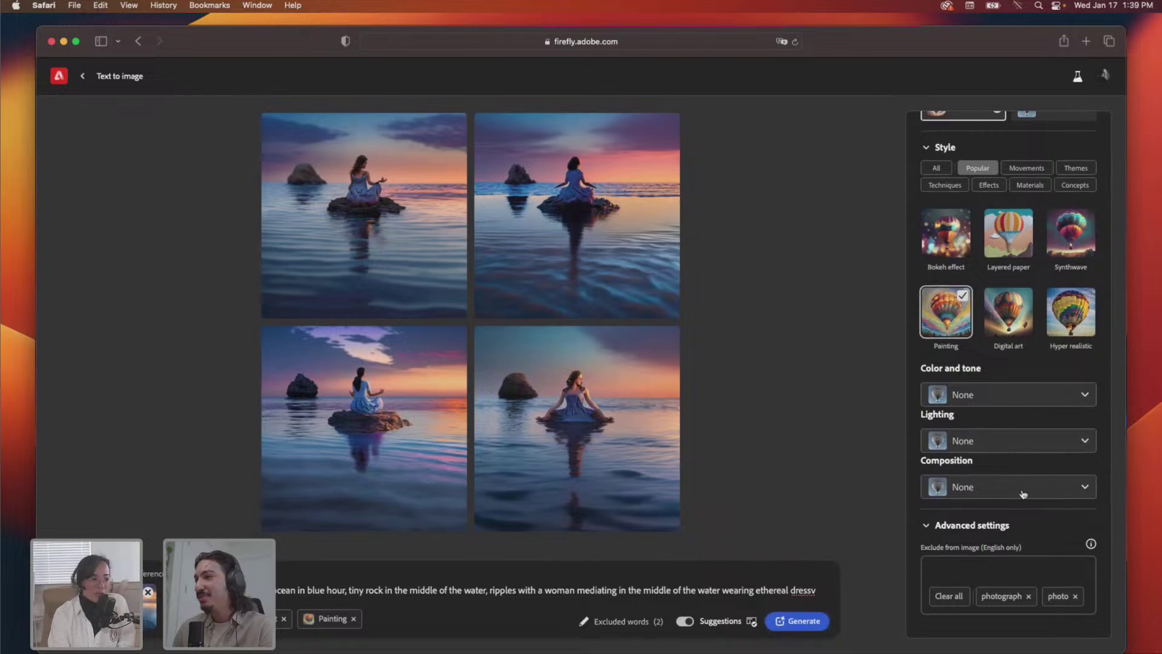
{"action": "left_click", "coordinate": [1011, 447]}
{"action": "left_click", "coordinate": [1008, 442]}
{"action": "left_click", "coordinate": [1005, 441]}
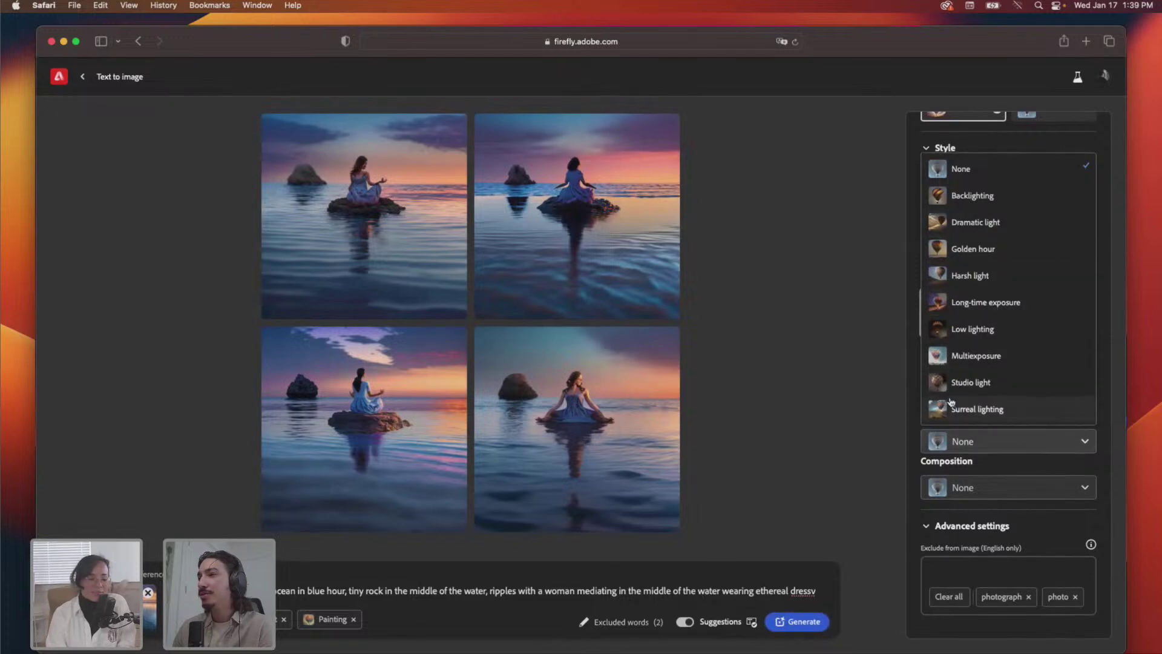
{"action": "left_click", "coordinate": [914, 454]}
{"action": "left_click", "coordinate": [975, 396]}
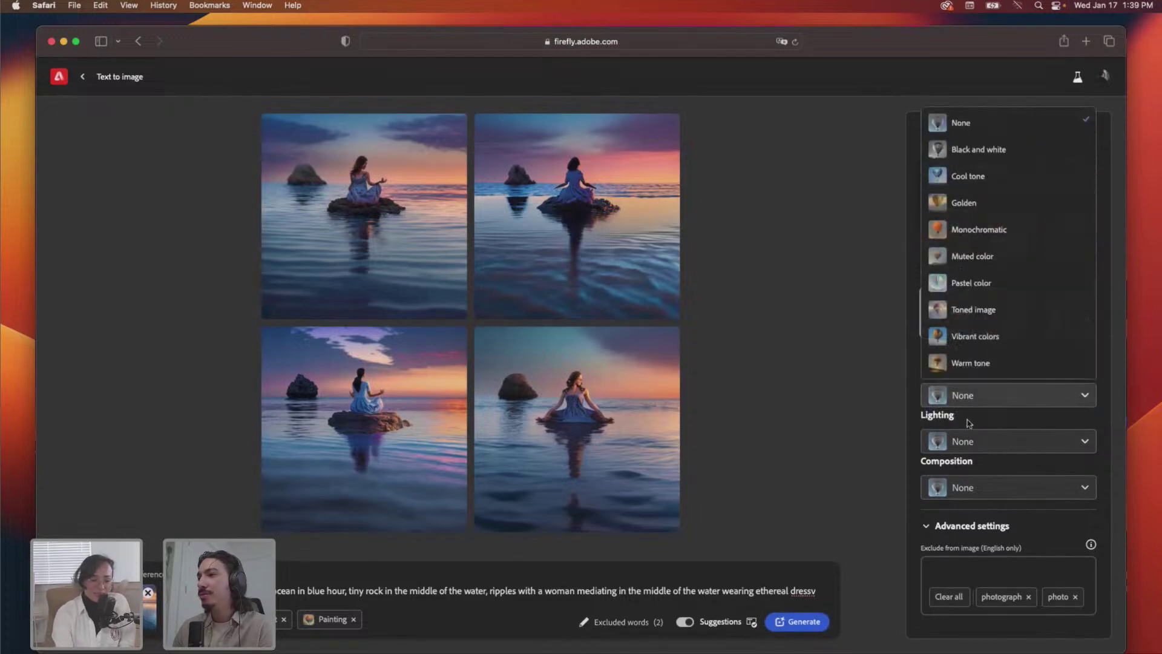
{"action": "left_click", "coordinate": [976, 282]}
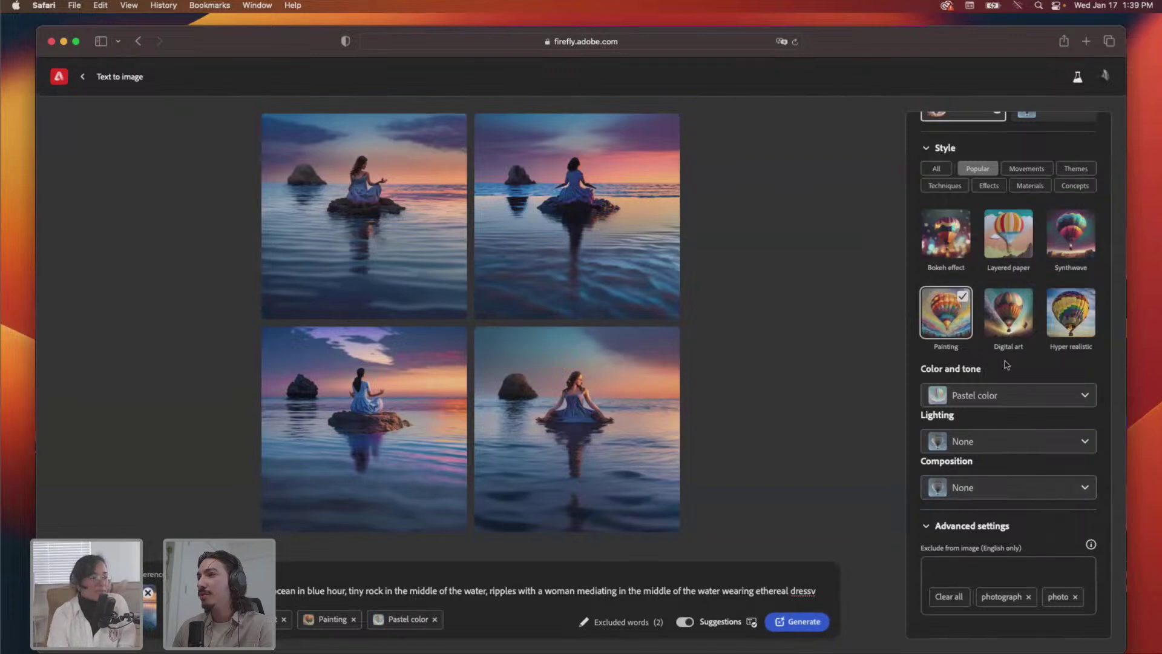
- Add the Oil paint technique to the styles and generate new images
{"action": "scroll", "coordinate": [1011, 218], "scroll_direction": "up", "scroll_amount": 1}
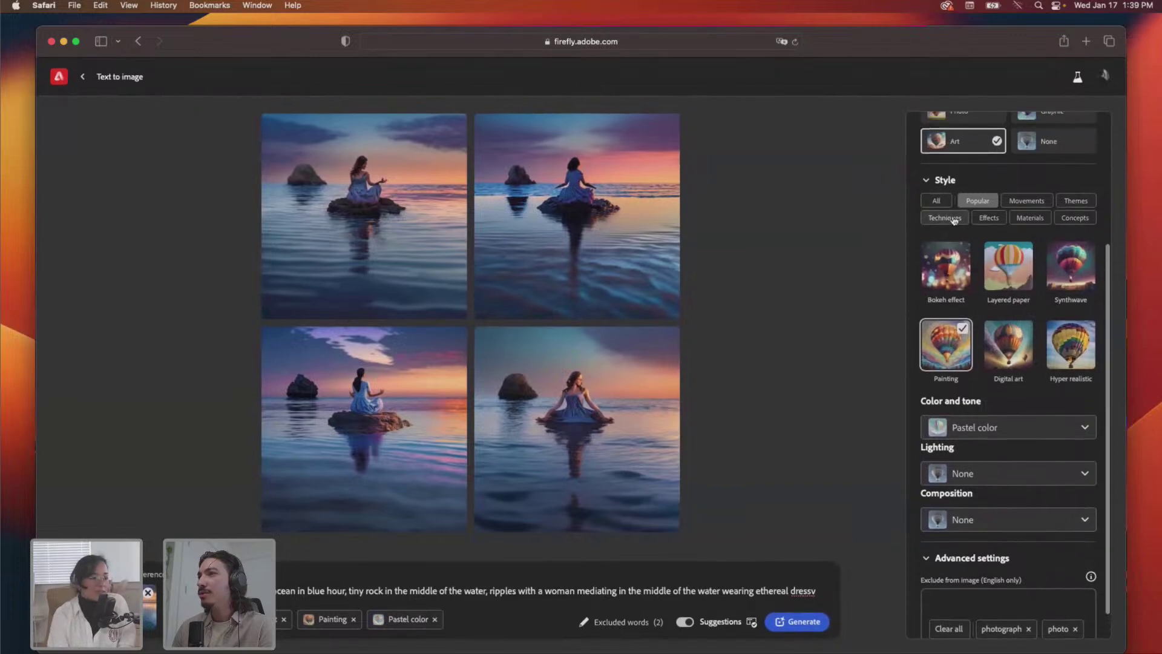
{"action": "left_click", "coordinate": [945, 218]}
{"action": "scroll", "coordinate": [1000, 361], "scroll_direction": "down", "scroll_amount": 2}
{"action": "scroll", "coordinate": [1000, 360], "scroll_direction": "down", "scroll_amount": 5}
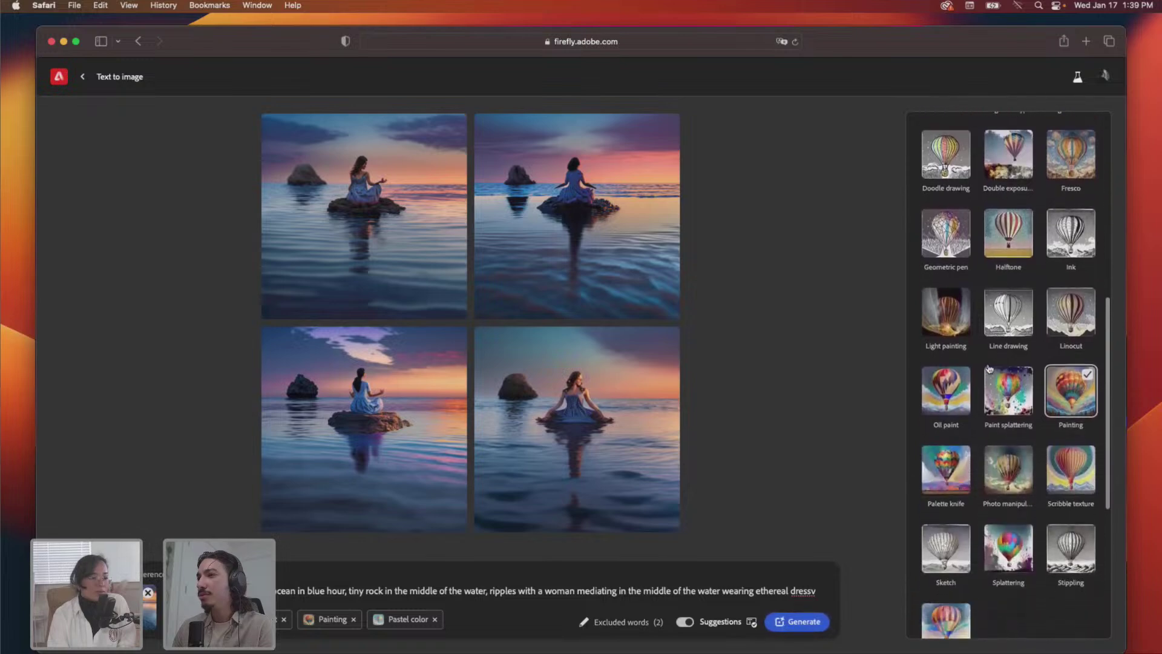
{"action": "left_click", "coordinate": [949, 400]}
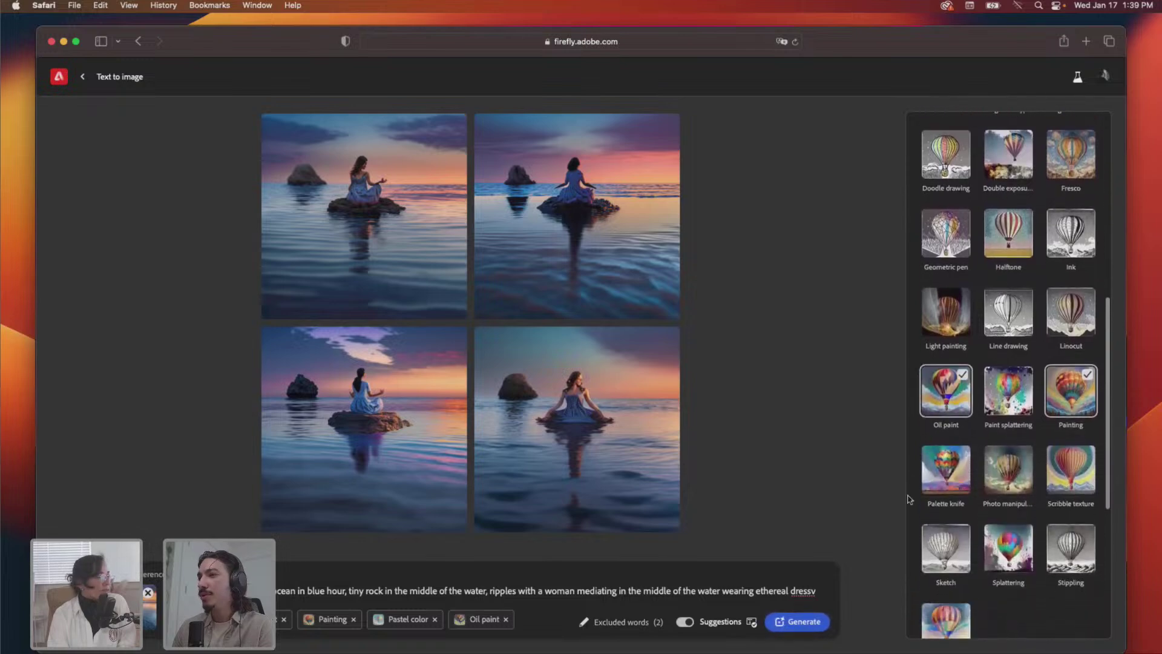
{"action": "left_click", "coordinate": [811, 621]}
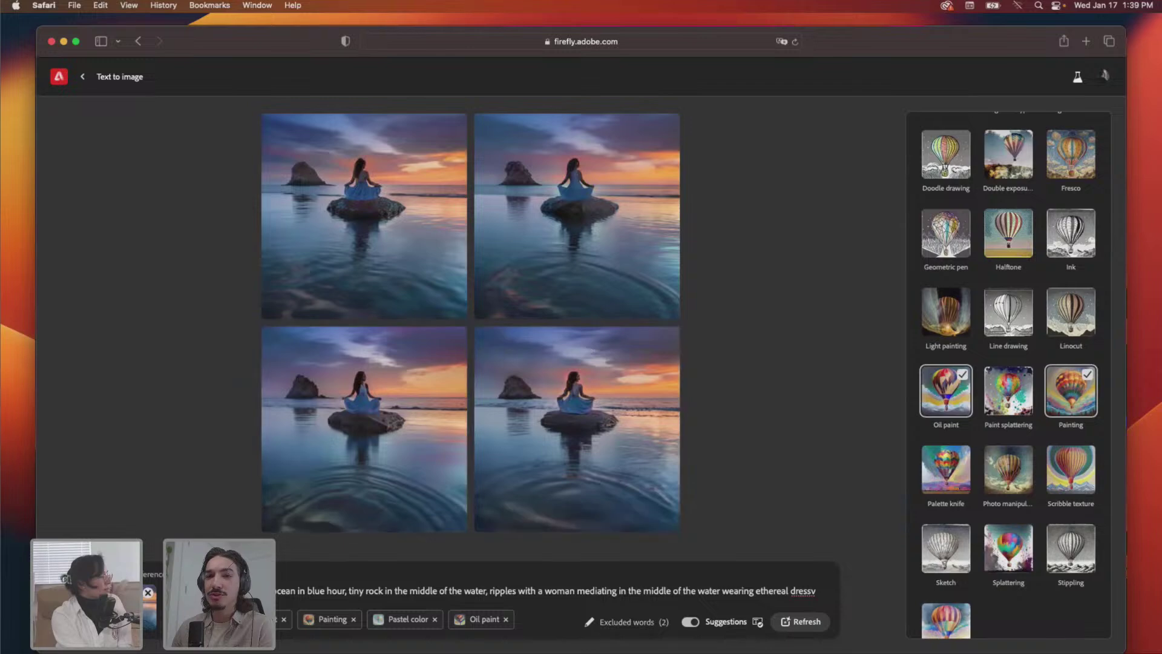
- Shift the reference image balance almost fully toward the prompt and generate new images
{"action": "left_click", "coordinate": [133, 605]}
{"action": "left_click_drag", "start_coordinate": [181, 558], "coordinate": [95, 563]}
{"action": "left_click", "coordinate": [798, 622]}
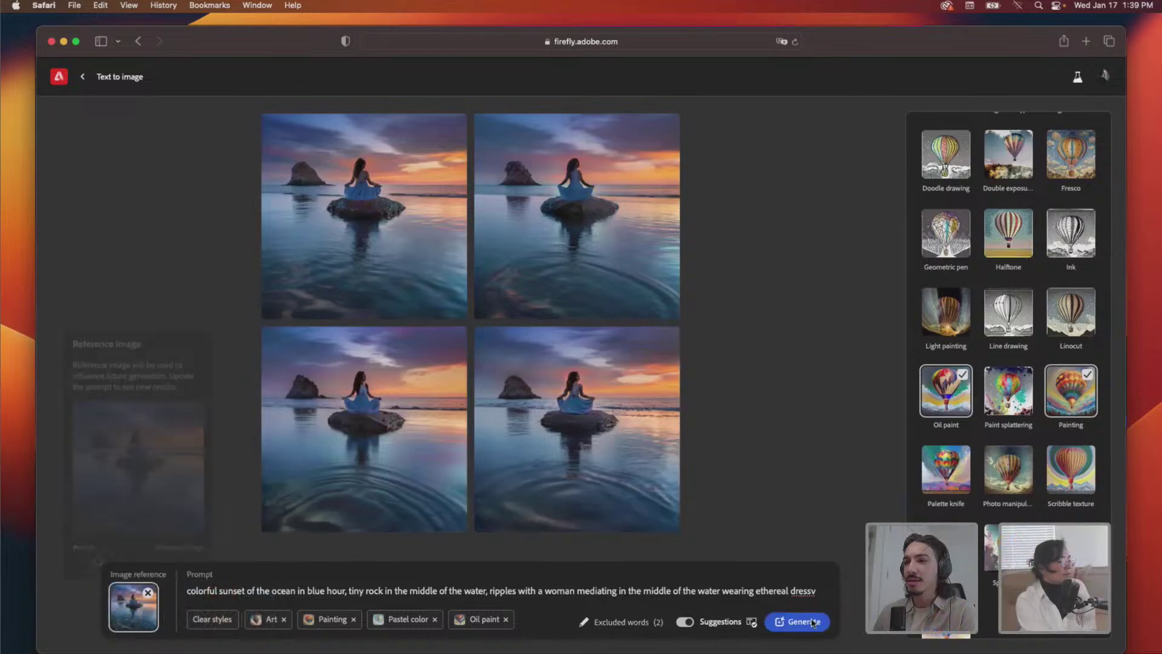
{"action": "left_click", "coordinate": [790, 625]}
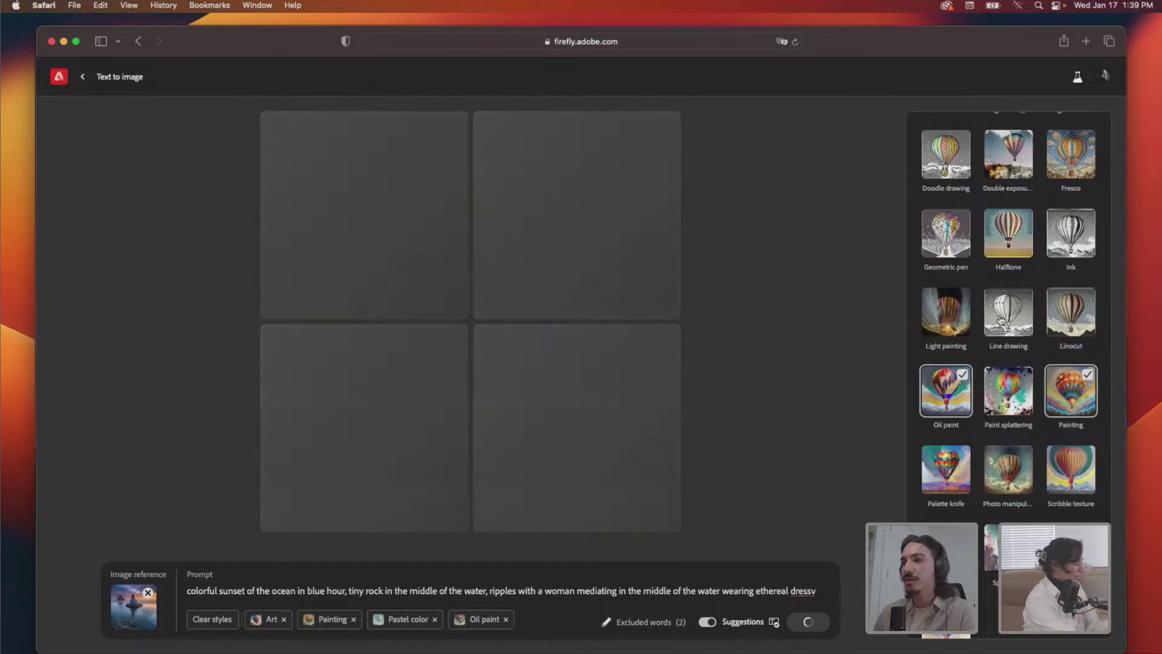
- Remove the reference image and generate new images from the prompt and styles alone
{"action": "scroll", "coordinate": [1000, 320], "scroll_direction": "up", "scroll_amount": 10}
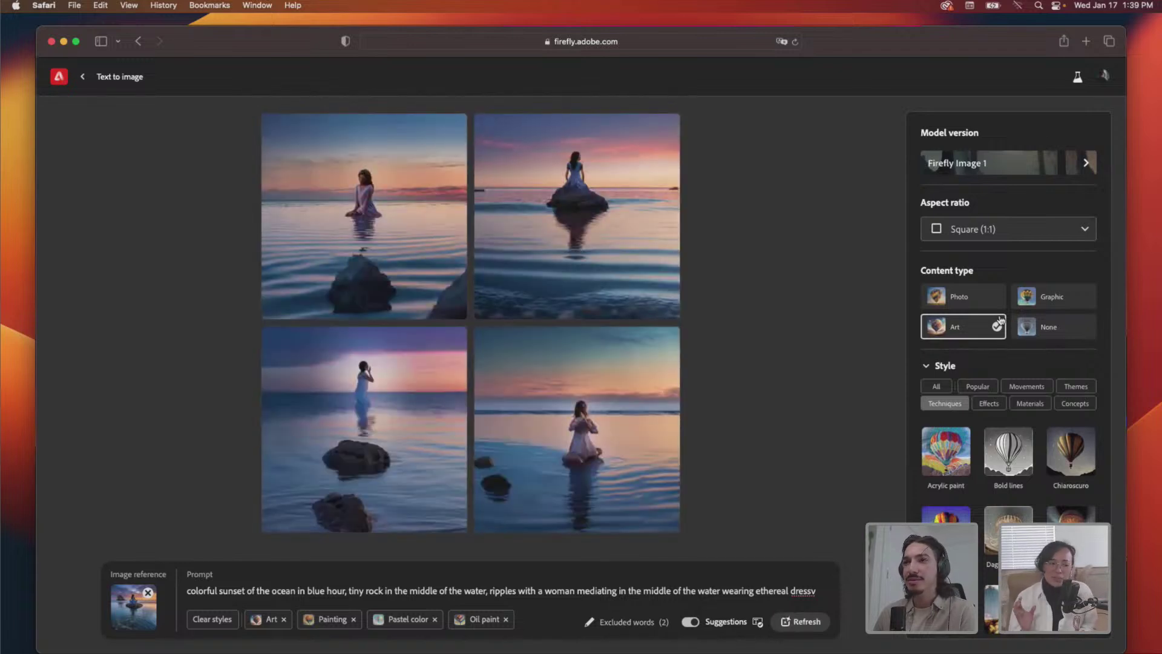
{"action": "scroll", "coordinate": [1001, 321], "scroll_direction": "down", "scroll_amount": 5}
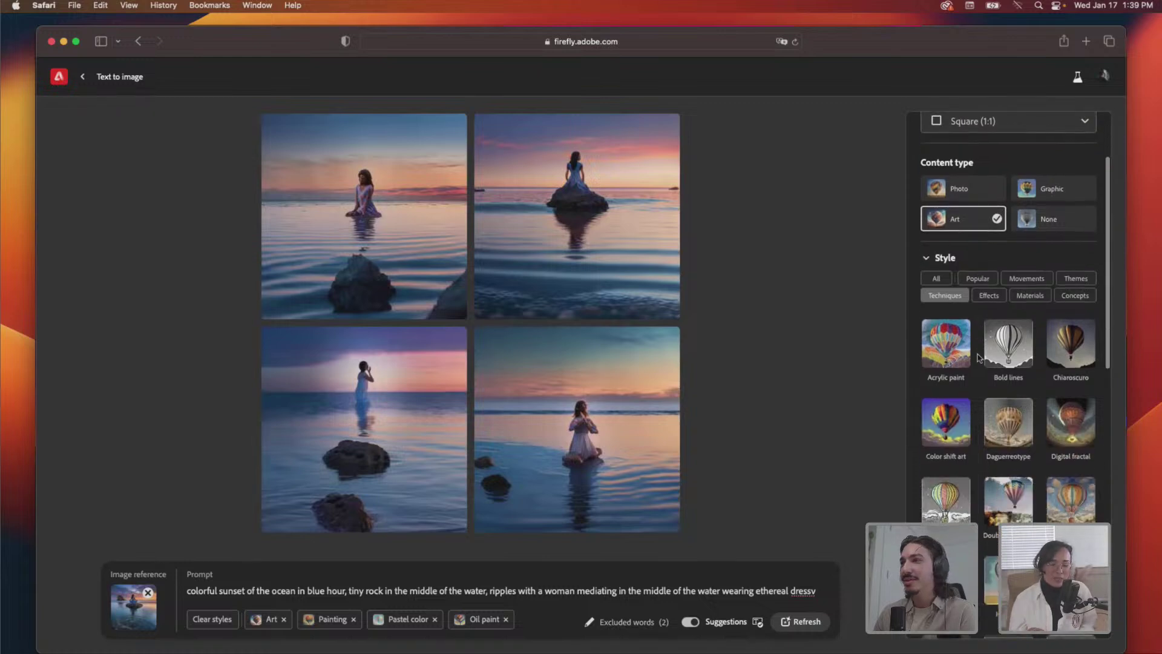
{"action": "scroll", "coordinate": [975, 357], "scroll_direction": "up", "scroll_amount": 5}
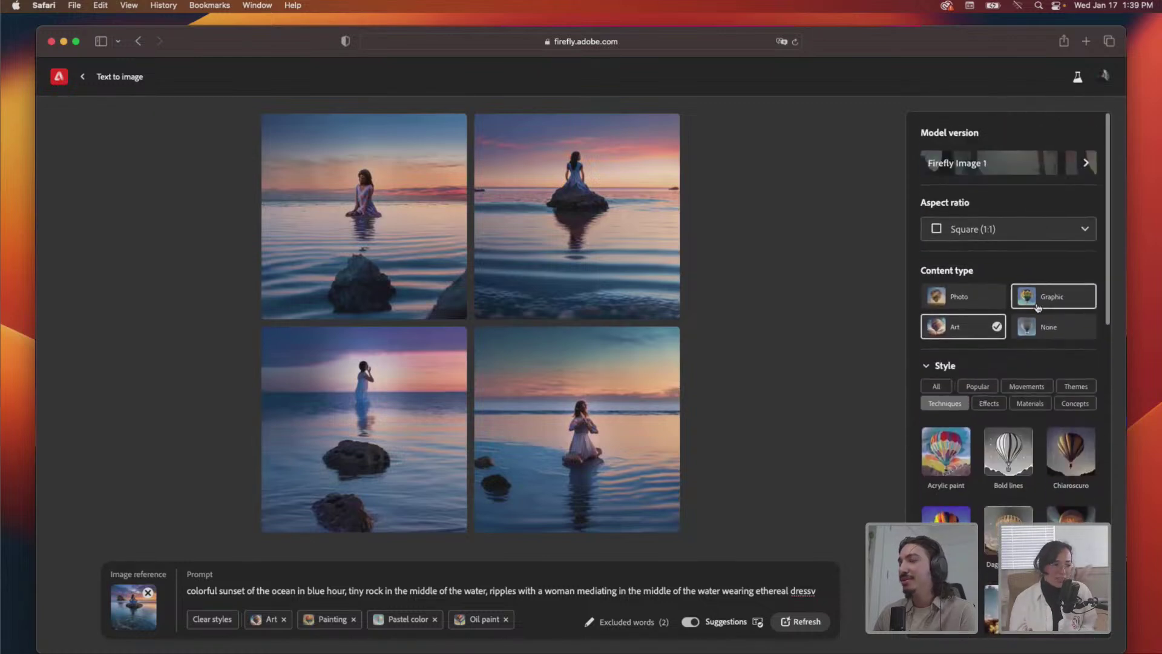
{"action": "scroll", "coordinate": [1017, 357], "scroll_direction": "down", "scroll_amount": 3}
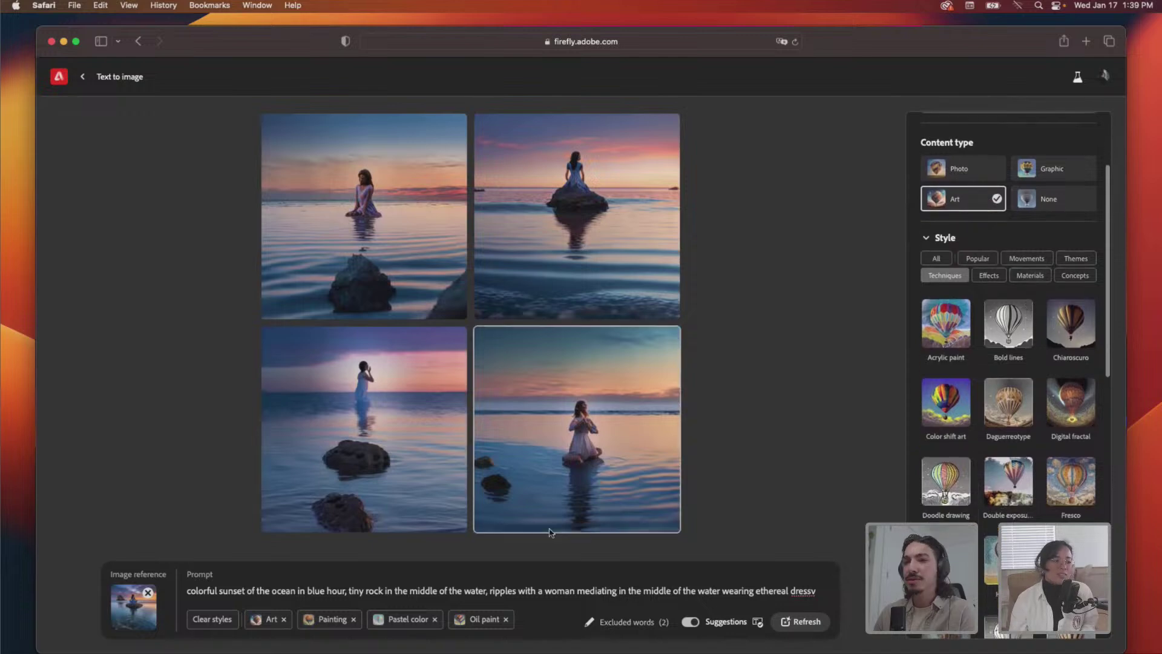
{"action": "left_click", "coordinate": [148, 595]}
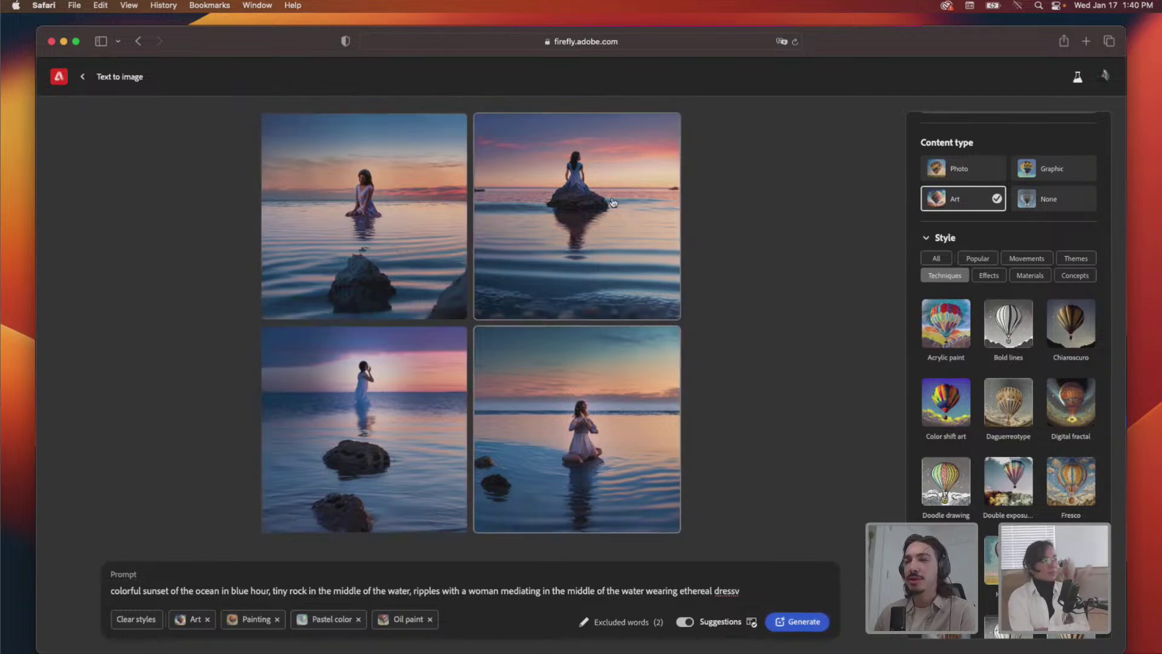
{"action": "left_click", "coordinate": [796, 624]}
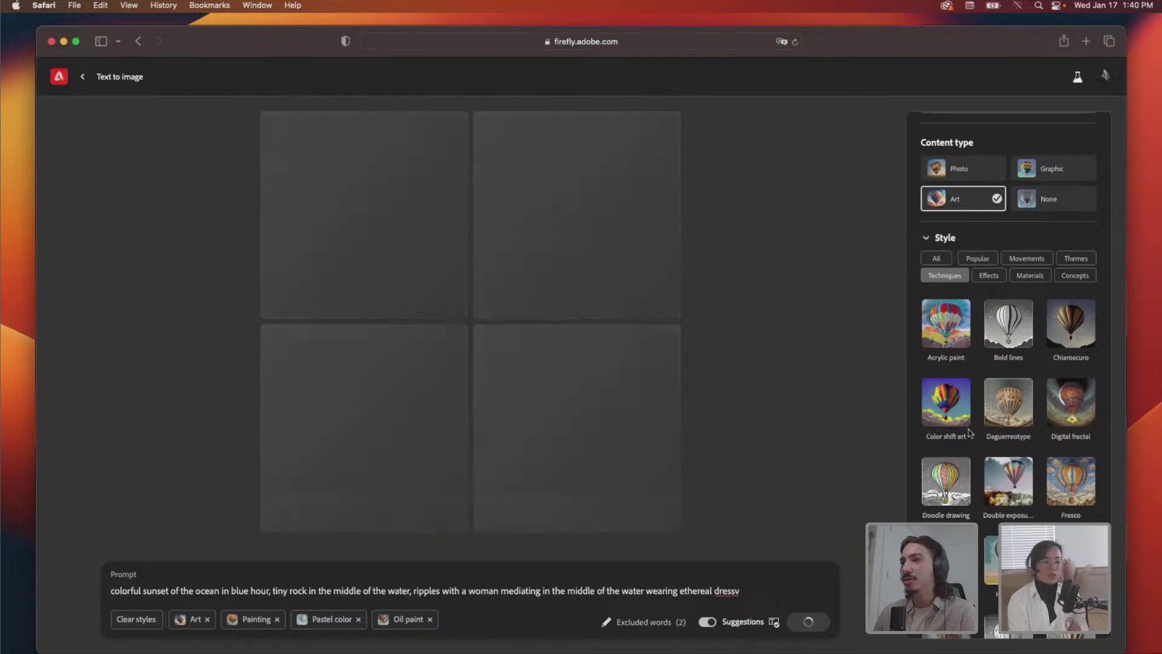
- Add the Acrylic paint technique to the styles and generate new images from the same prompt
{"action": "scroll", "coordinate": [970, 433], "scroll_direction": "down", "scroll_amount": 6}
{"action": "scroll", "coordinate": [970, 432], "scroll_direction": "down", "scroll_amount": 5}
{"action": "scroll", "coordinate": [970, 432], "scroll_direction": "up", "scroll_amount": 5}
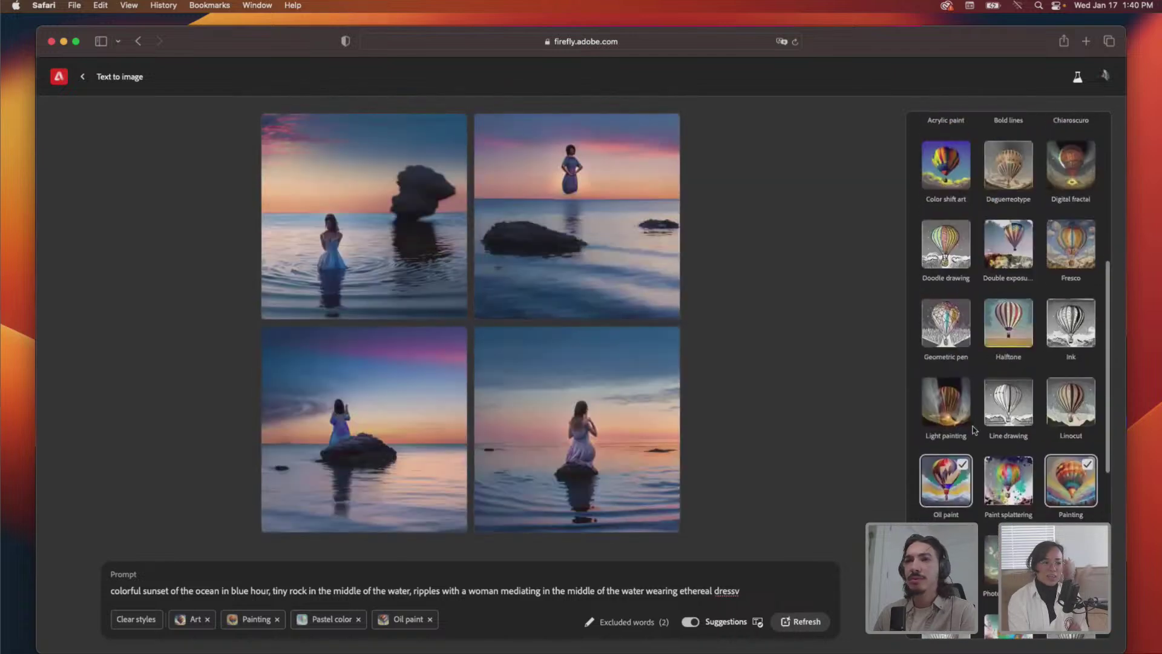
{"action": "scroll", "coordinate": [971, 432], "scroll_direction": "down", "scroll_amount": 5}
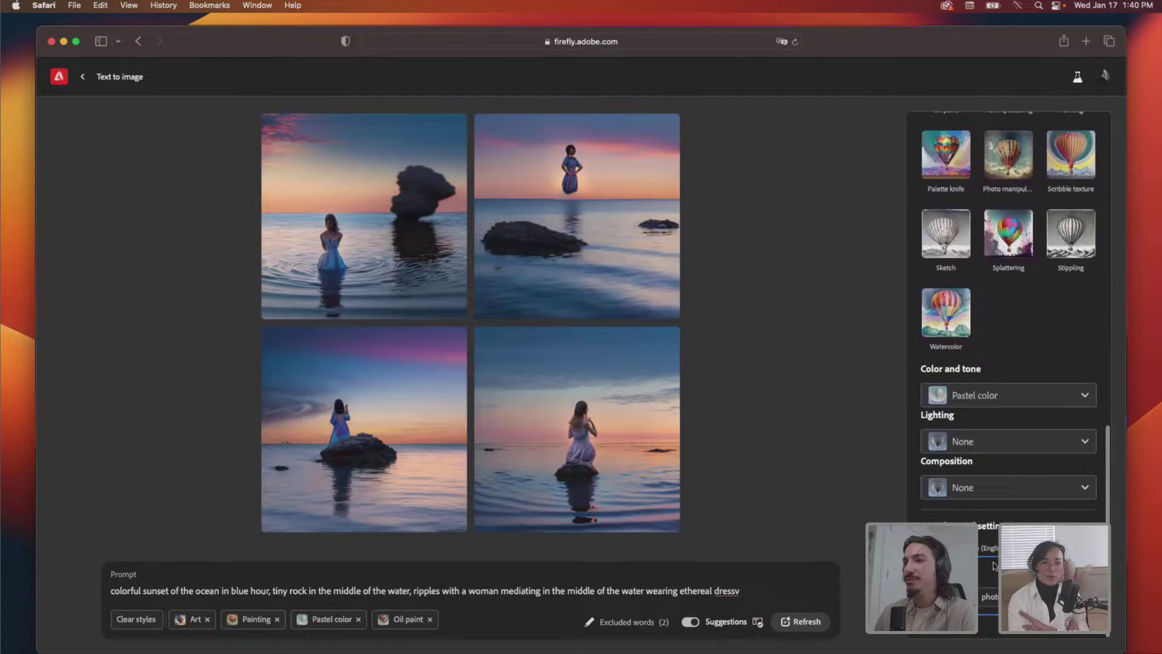
{"action": "left_click", "coordinate": [963, 441]}
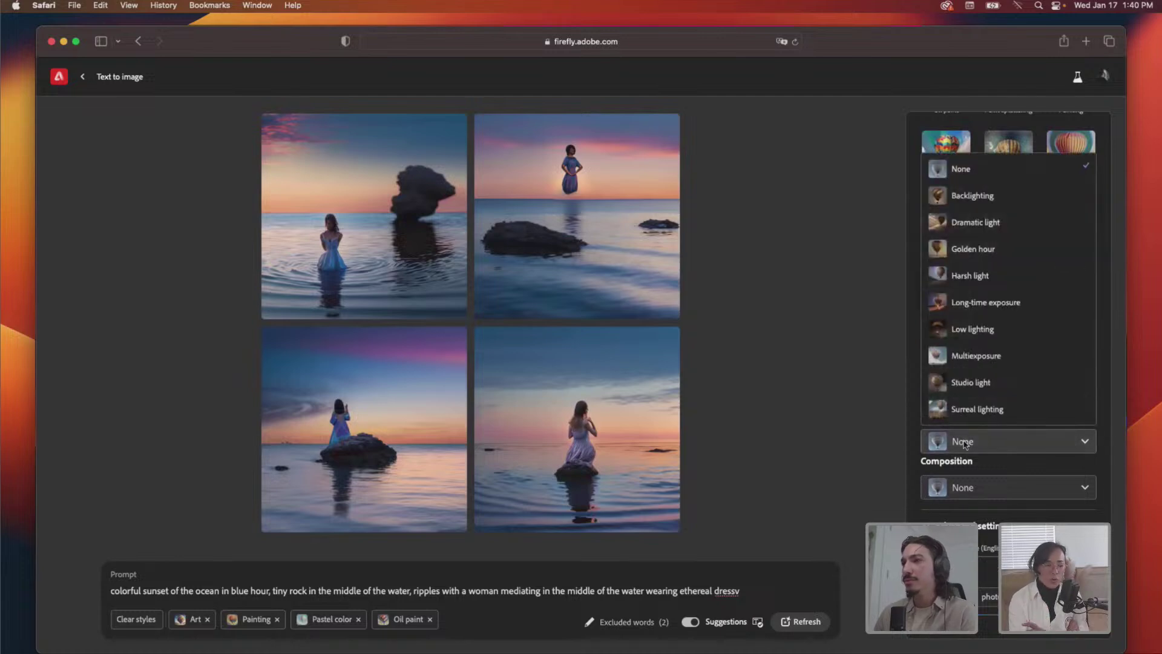
{"action": "left_click", "coordinate": [964, 442]}
{"action": "scroll", "coordinate": [982, 379], "scroll_direction": "up", "scroll_amount": 6}
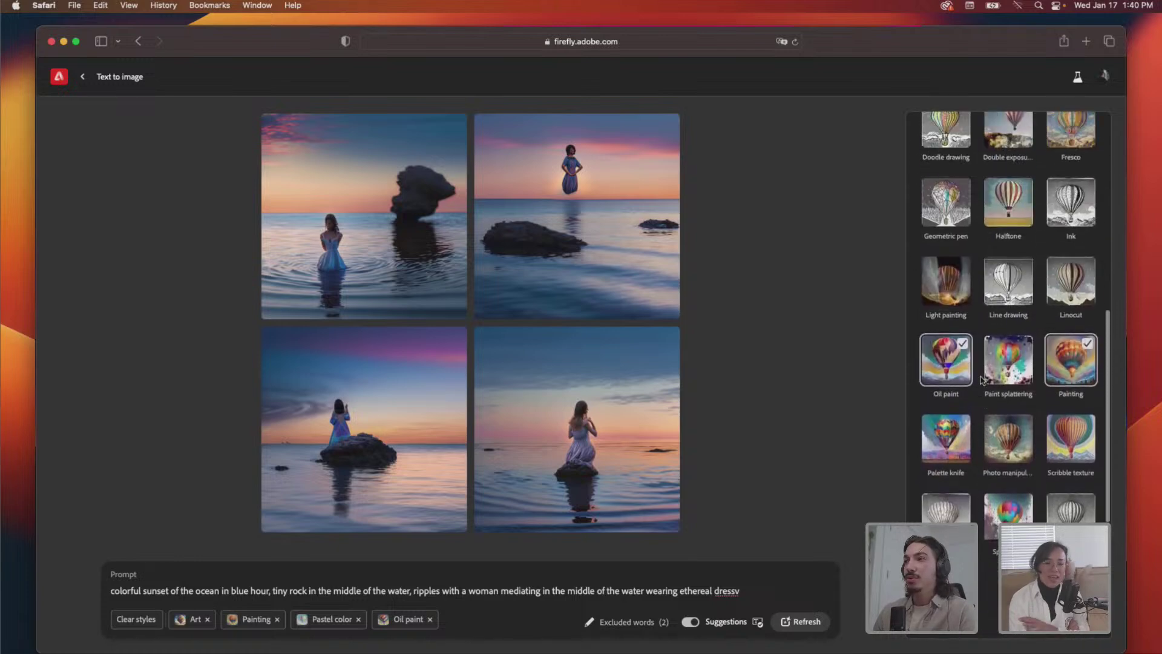
{"action": "scroll", "coordinate": [982, 379], "scroll_direction": "up", "scroll_amount": 5}
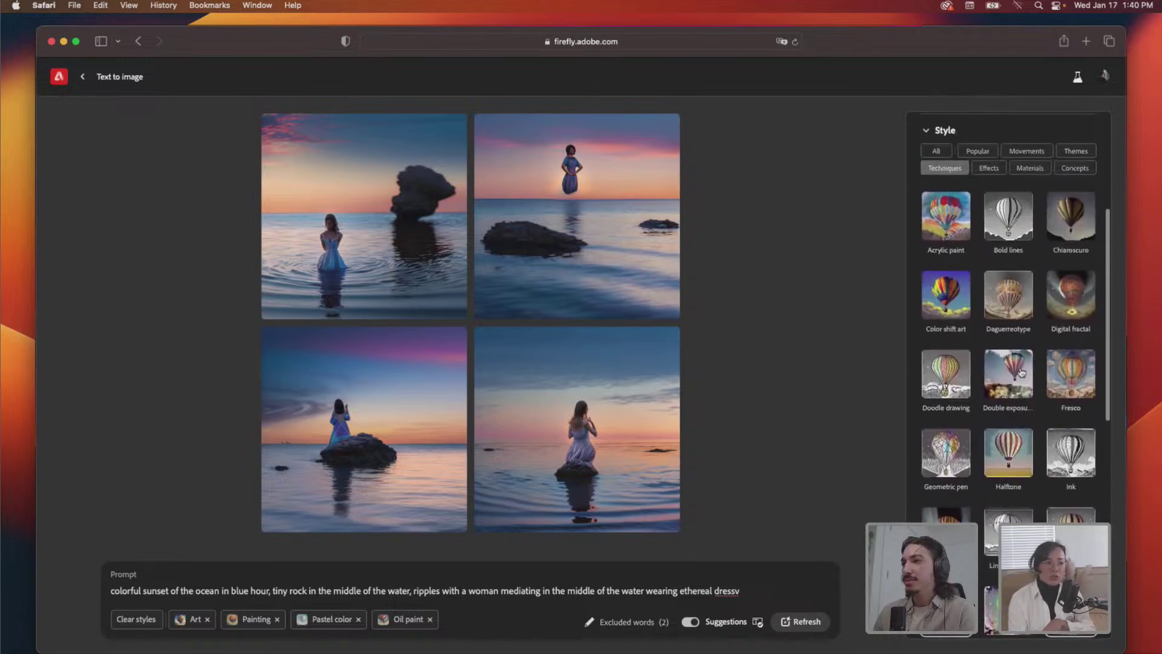
{"action": "scroll", "coordinate": [1070, 367], "scroll_direction": "up", "scroll_amount": 2}
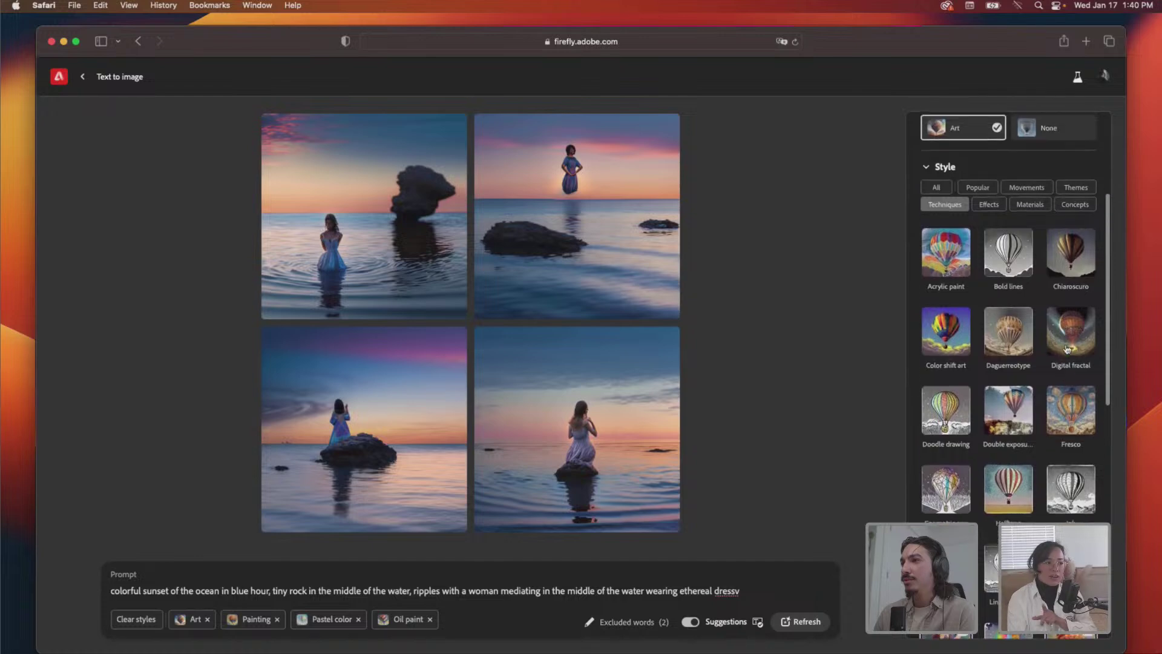
{"action": "left_click", "coordinate": [945, 299]}
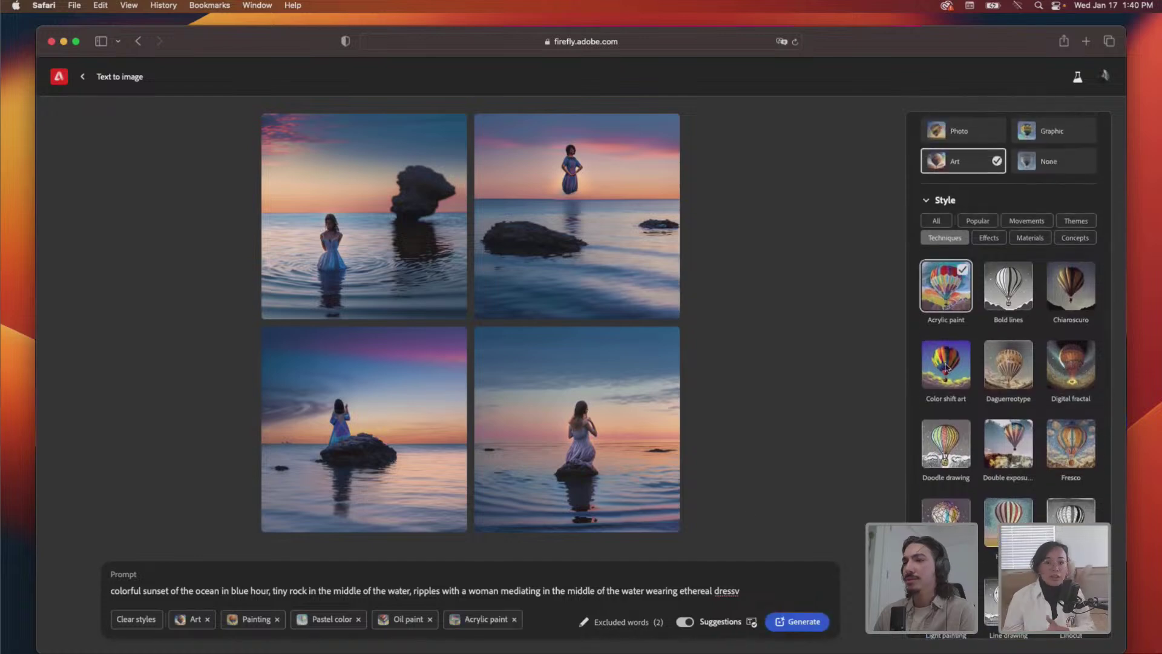
{"action": "triple_click", "coordinate": [763, 591]}
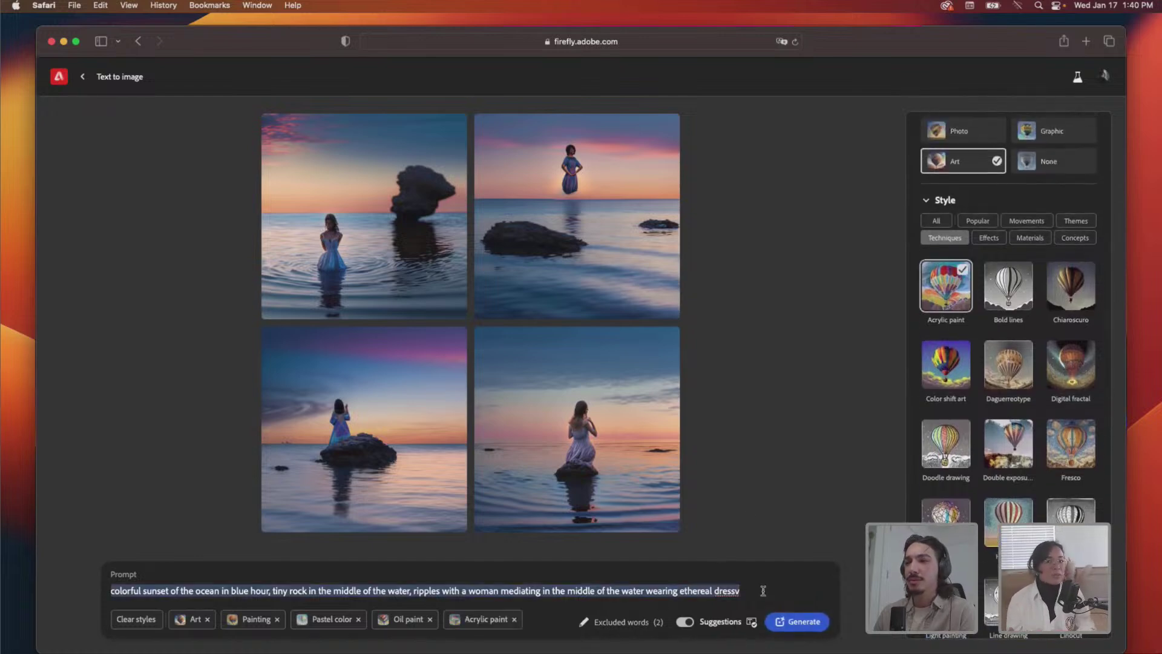
{"action": "left_click", "coordinate": [779, 627]}
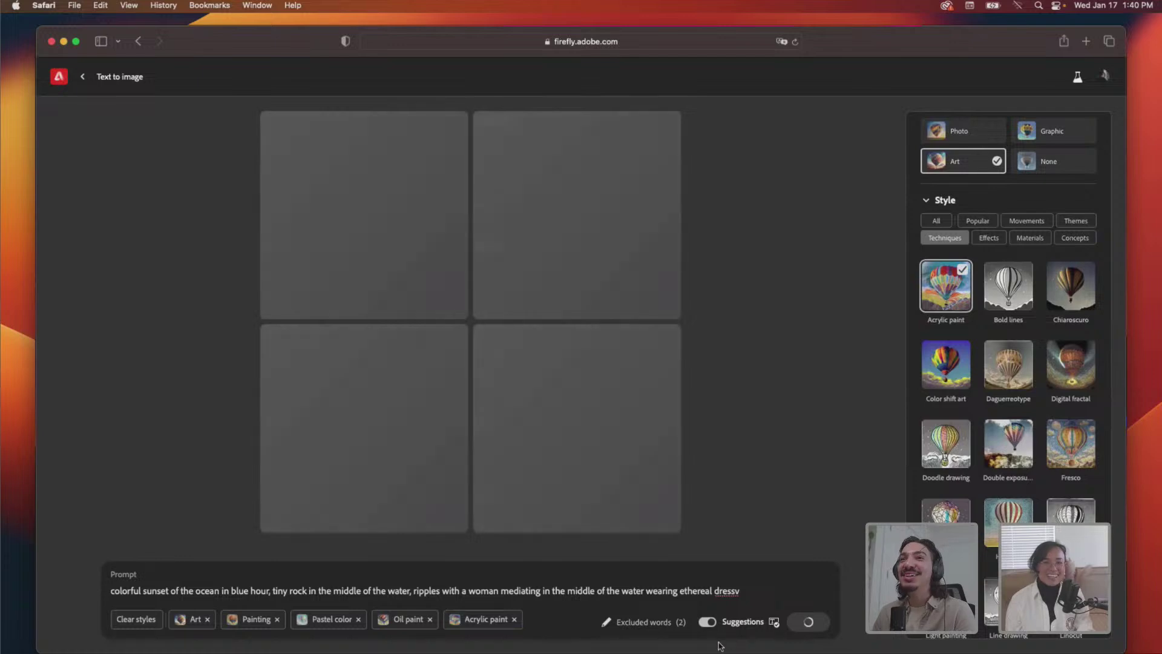
{"action": "key", "text": "super+t"}
{"action": "key", "text": "shift+super+backslash"}
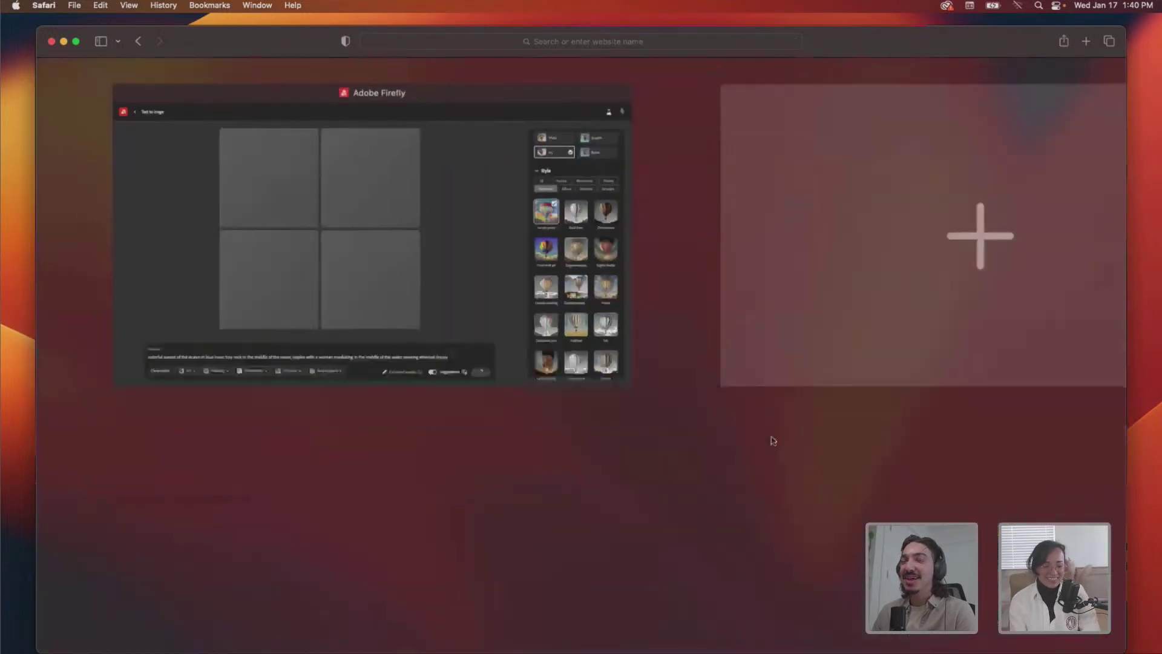
{"action": "left_click", "coordinate": [453, 249]}
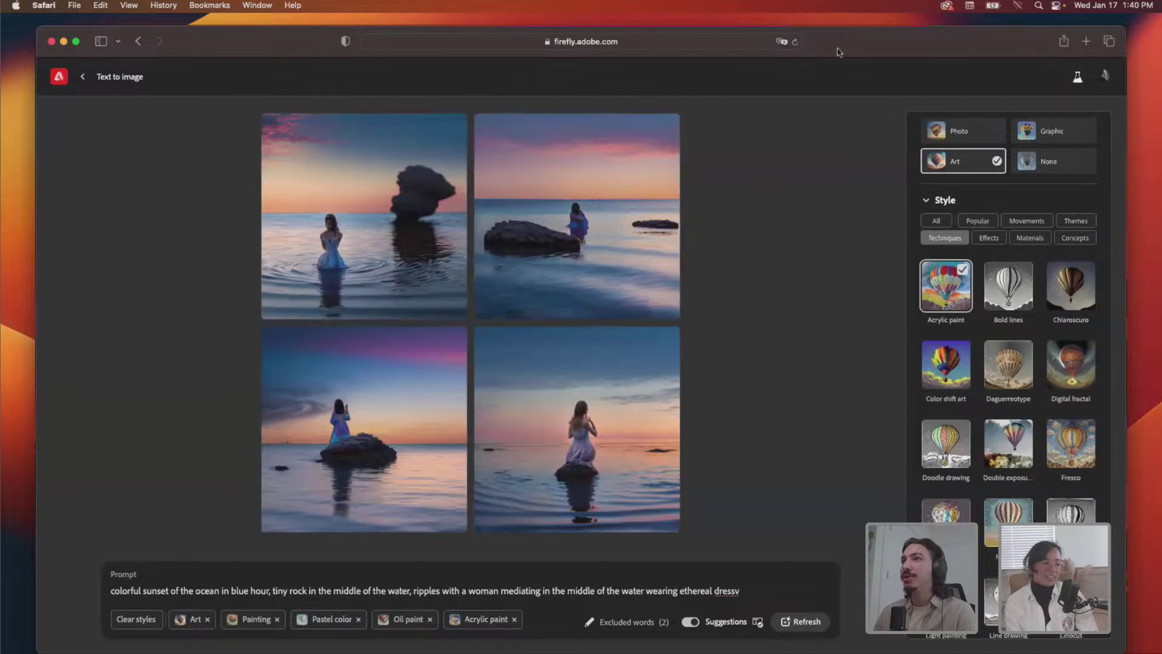
- Start a fresh Text to image session with the same ocean prompt, ending it with "ethereal dress (oil painting)", and generate images
{"action": "left_click", "coordinate": [796, 41]}
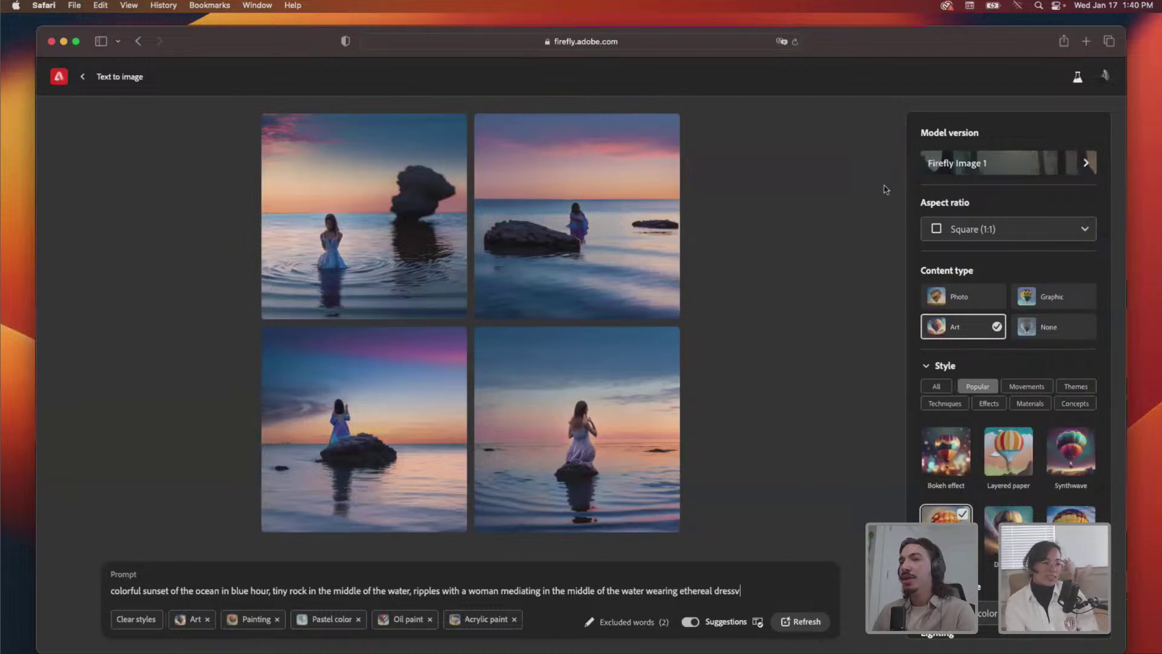
{"action": "left_click", "coordinate": [83, 77]}
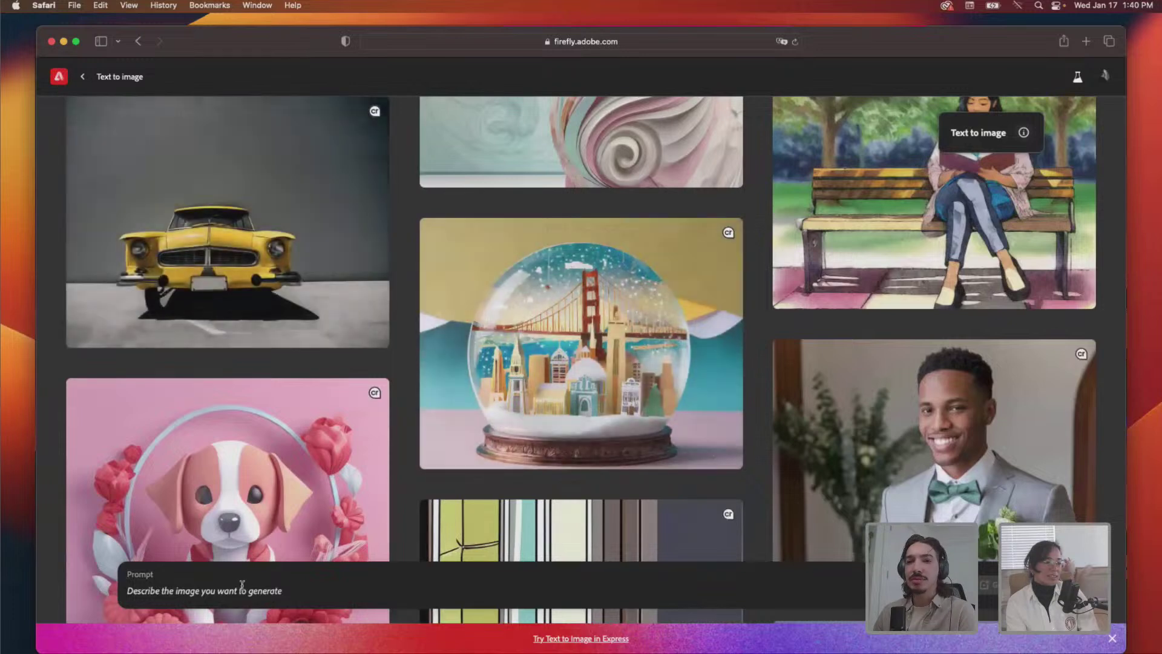
{"action": "key", "text": "super+v"}
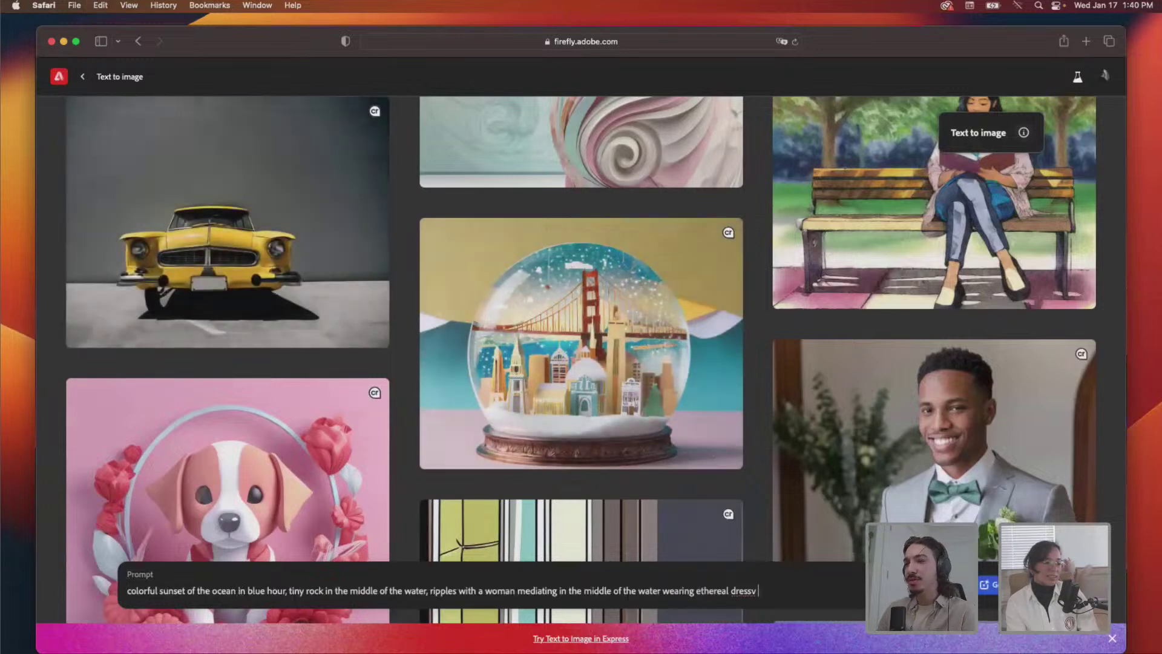
{"action": "type", "text": "y"}
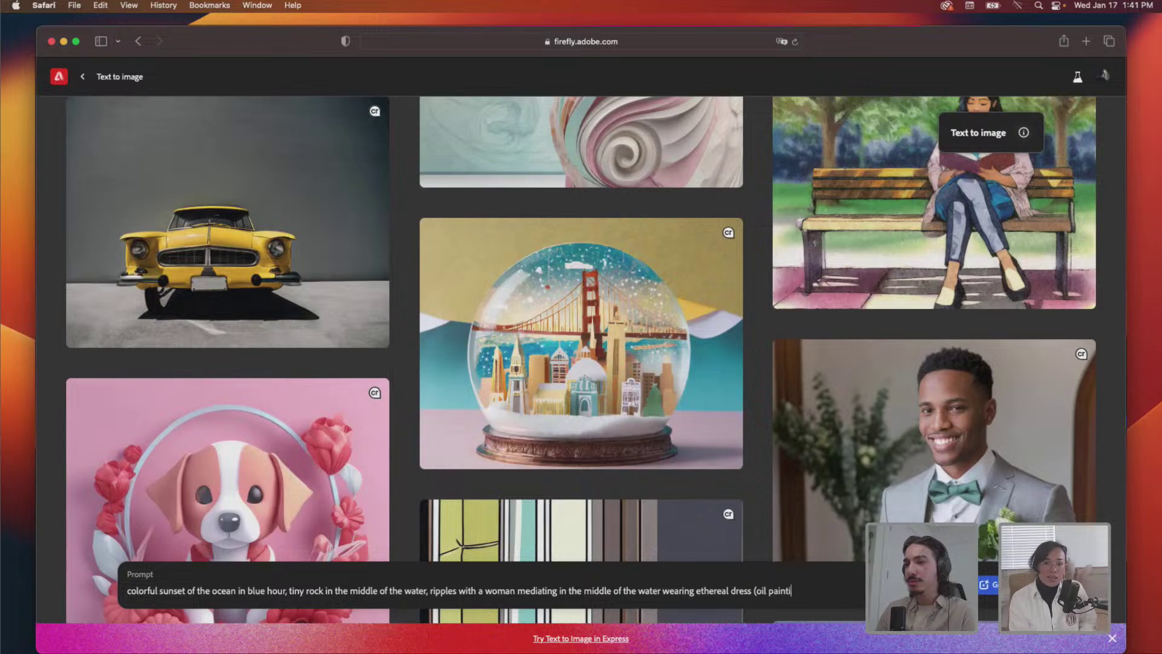
{"action": "type", "text": "(oil painting)"}
{"action": "key", "text": "Return"}
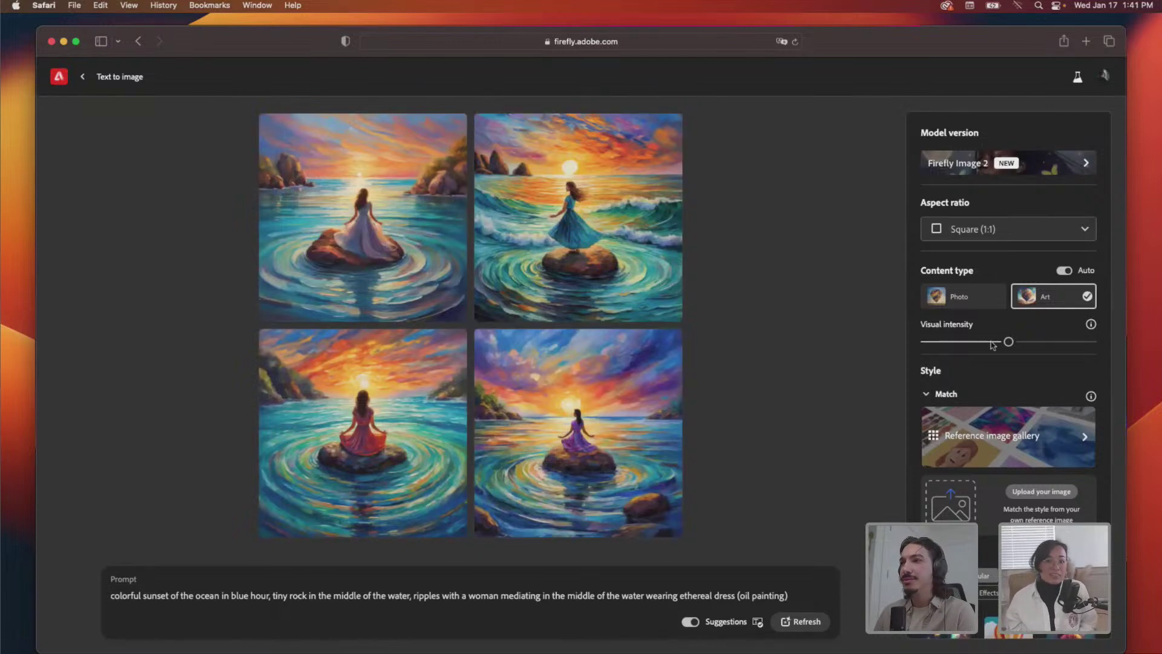
- Remove "(oil painting)" from the end of the prompt
{"action": "scroll", "coordinate": [992, 345], "scroll_direction": "down", "scroll_amount": 10}
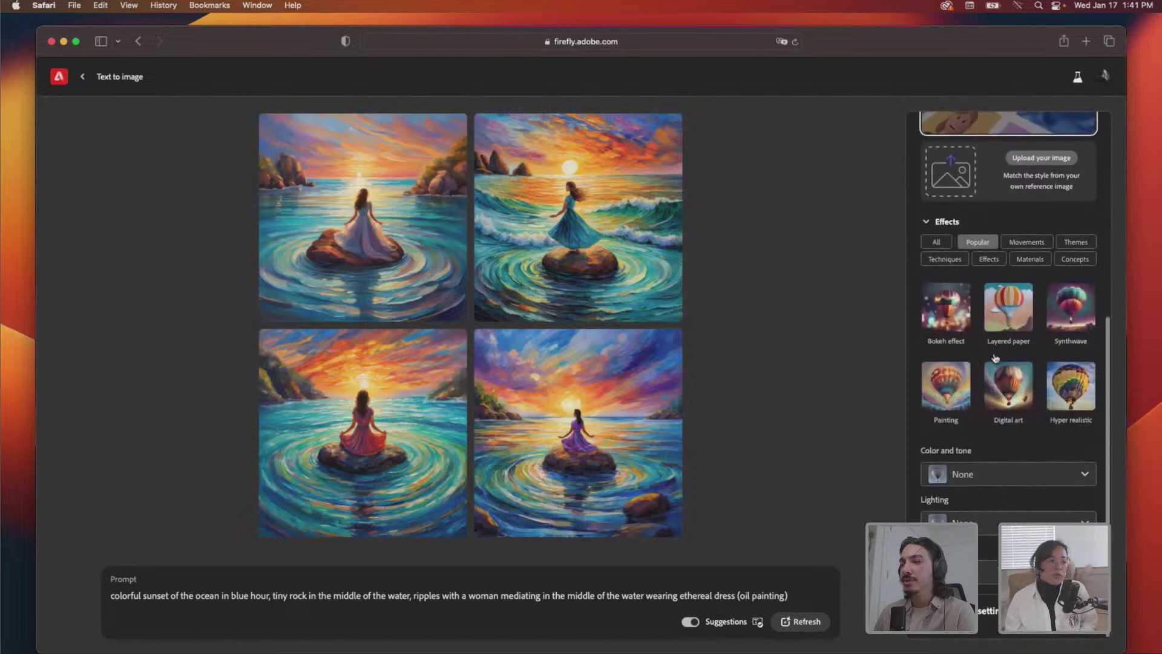
{"action": "scroll", "coordinate": [995, 358], "scroll_direction": "up", "scroll_amount": 1}
{"action": "scroll", "coordinate": [995, 359], "scroll_direction": "up", "scroll_amount": 8}
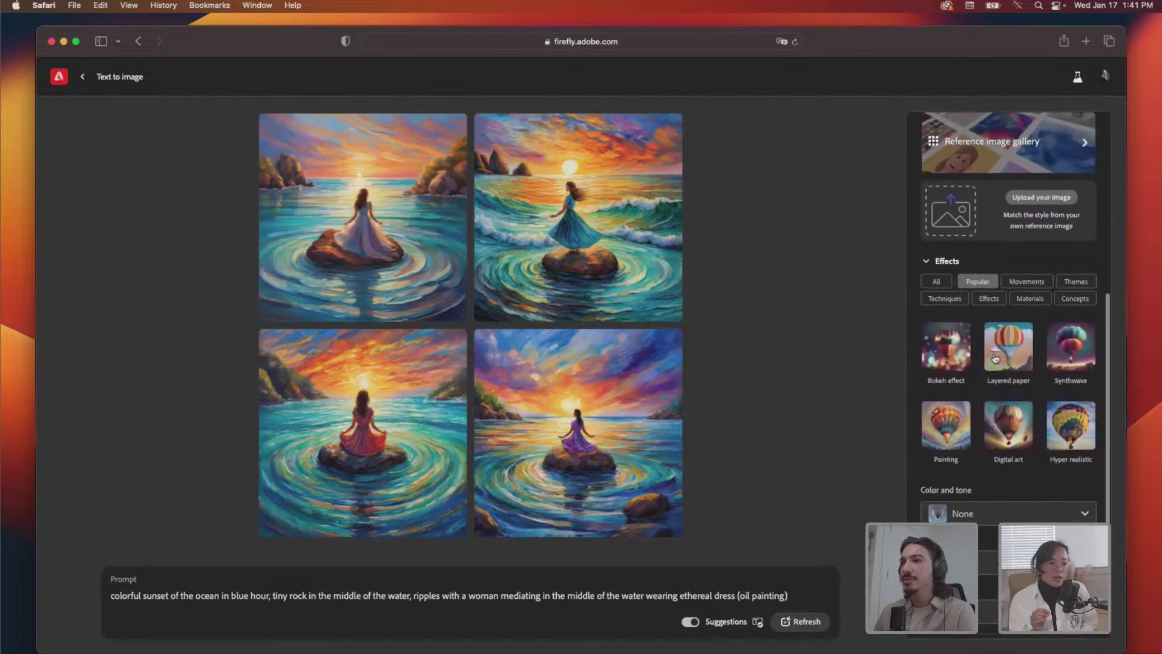
{"action": "scroll", "coordinate": [995, 358], "scroll_direction": "up", "scroll_amount": 1}
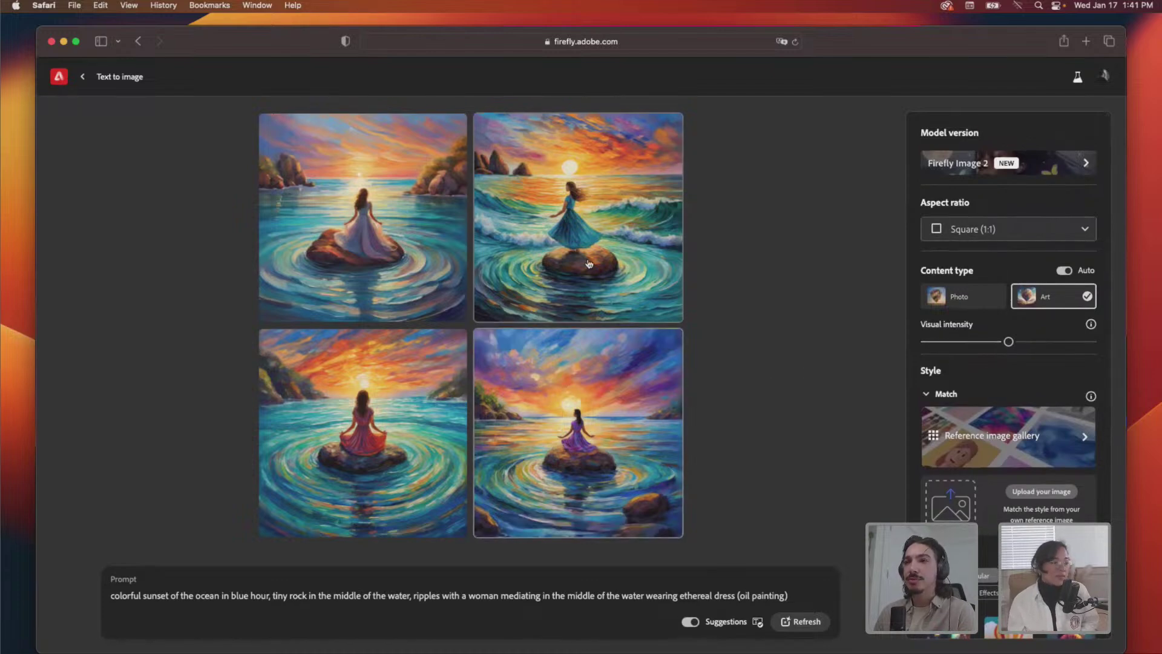
{"action": "mouse_move", "coordinate": [597, 276]}
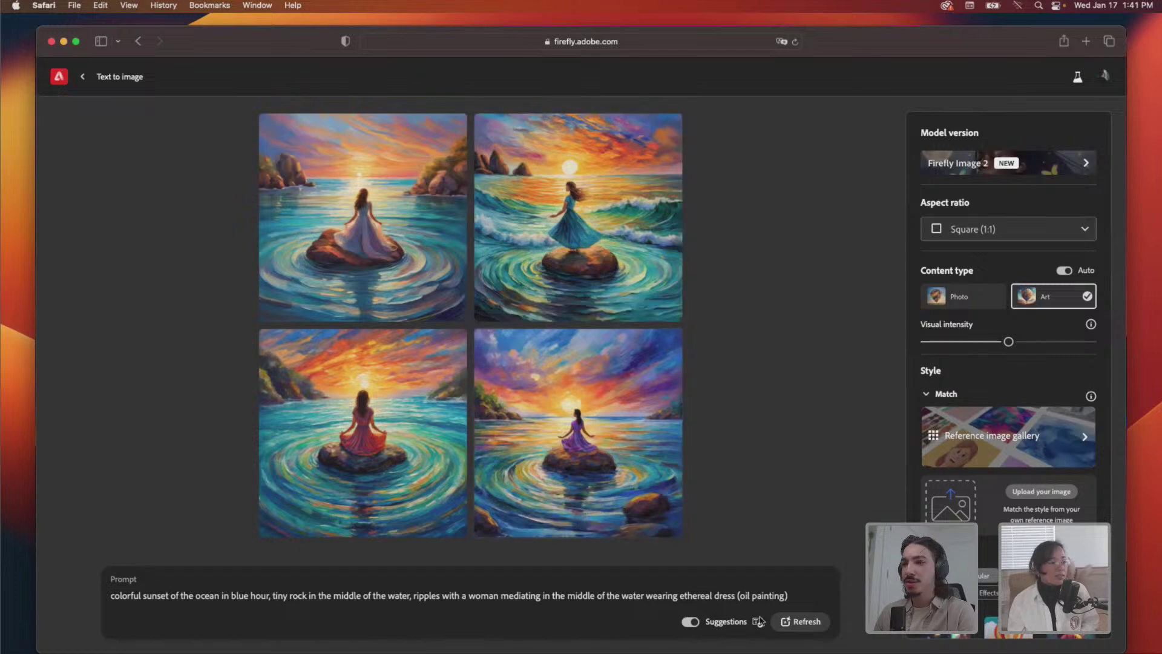
{"action": "left_click_drag", "start_coordinate": [735, 597], "coordinate": [818, 596]}
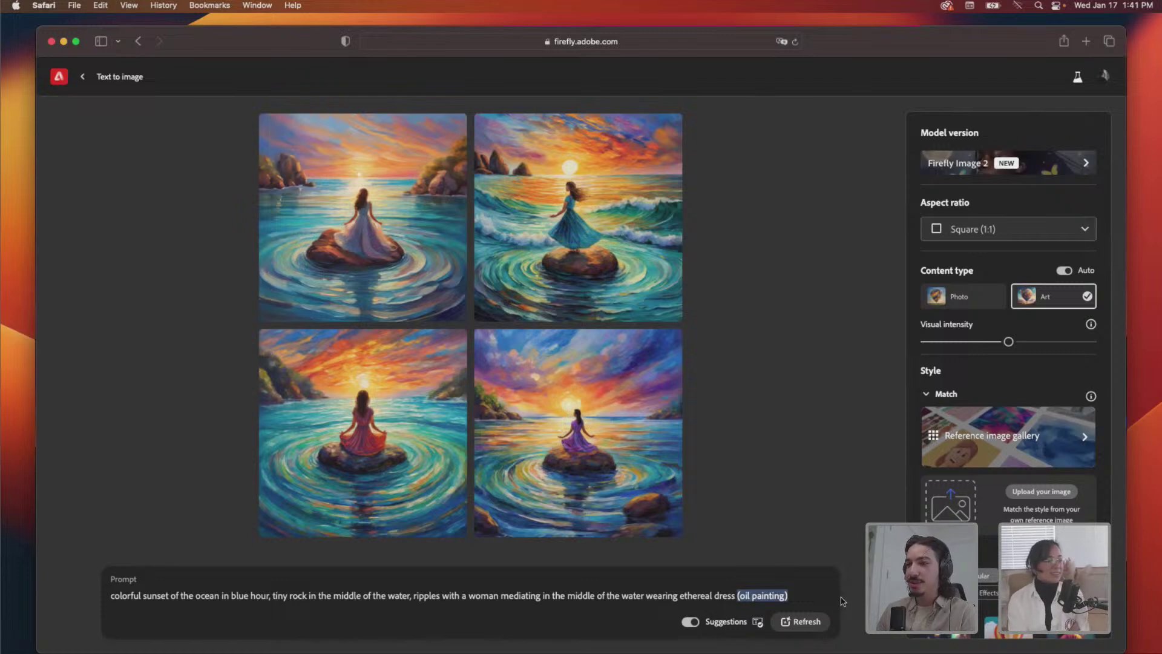
{"action": "key", "text": "BackSpace"}
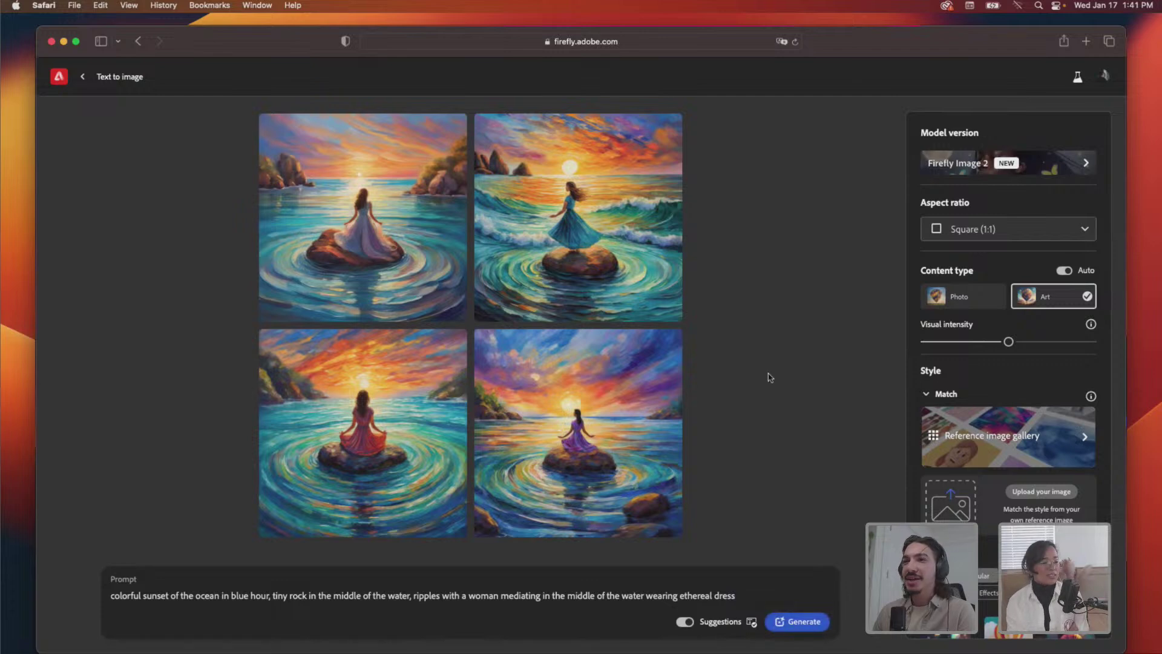
- Open firefly.adobe.com in a new browser tab
{"action": "mouse_move", "coordinate": [425, 378]}
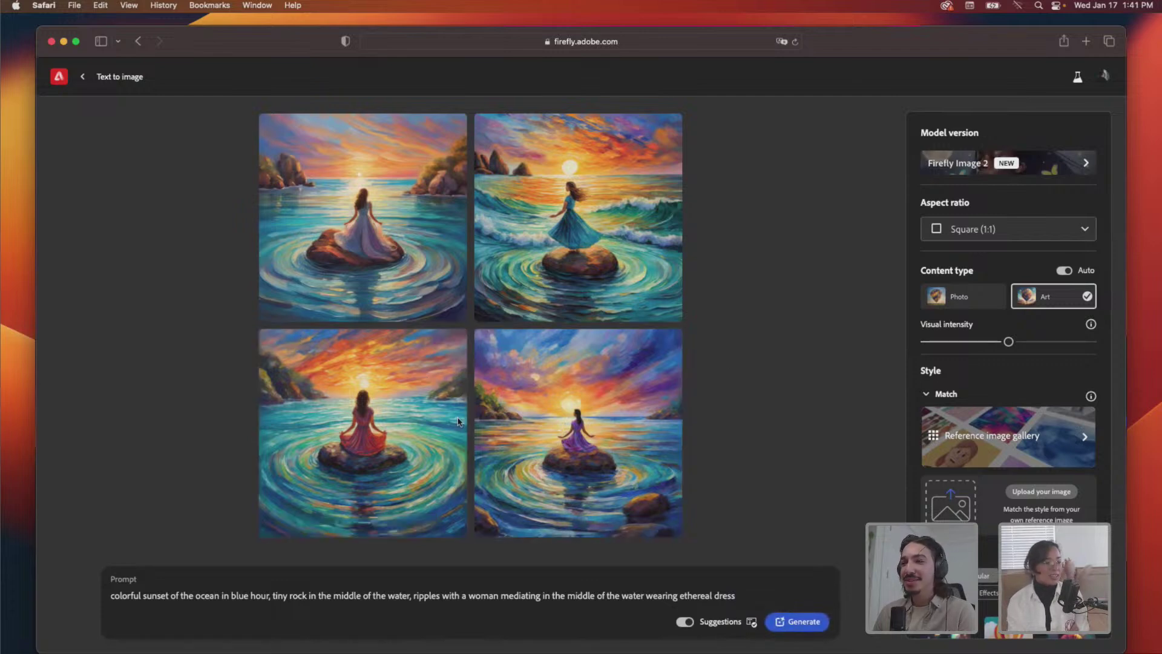
{"action": "key", "text": "super+t"}
{"action": "type", "text": "firefly.adobe.com"}
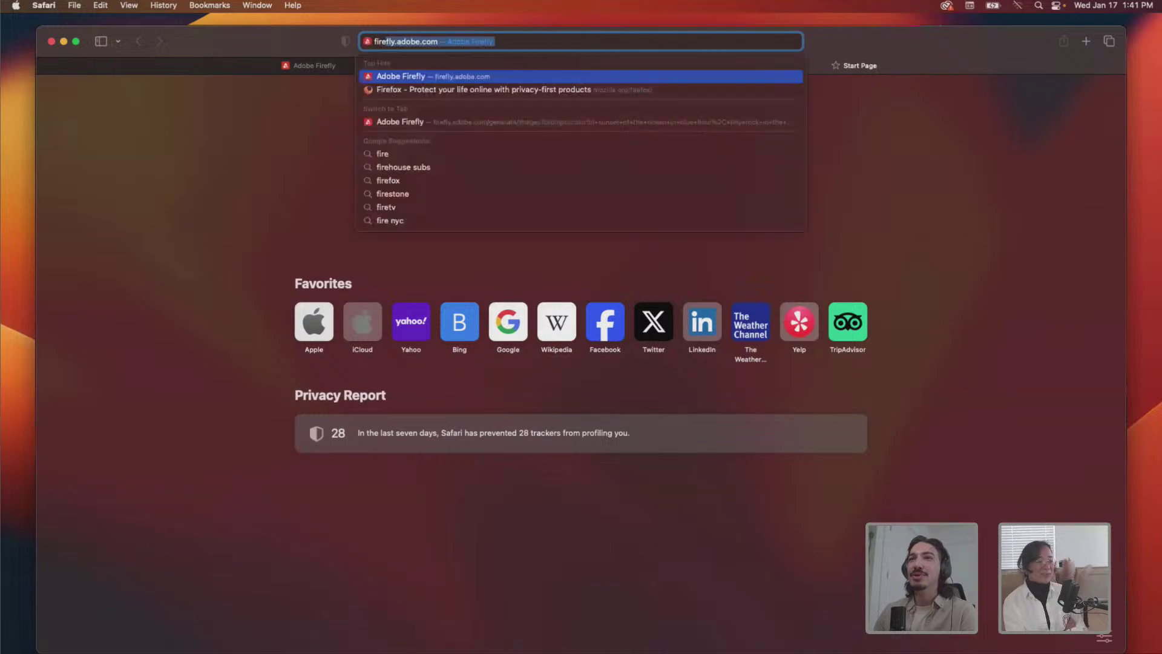
{"action": "key", "text": "Return"}
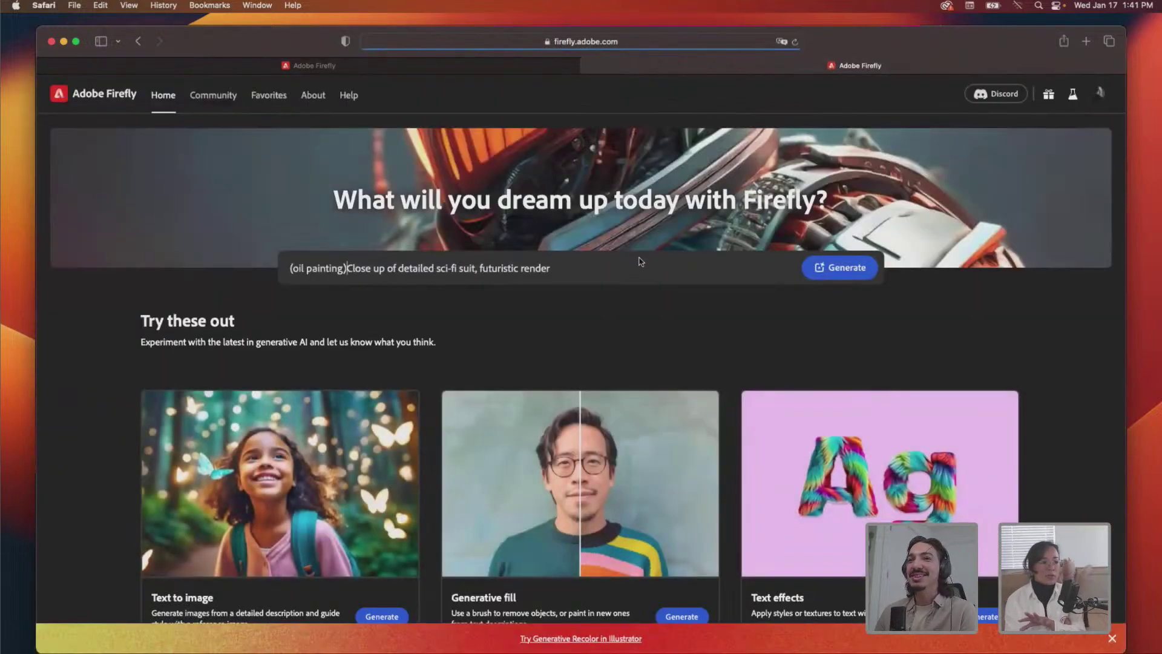
- Copy the prompt ending in "ethereal dress" from the first tab into the new Firefly tab and generate images from it
{"action": "left_click", "coordinate": [358, 68]}
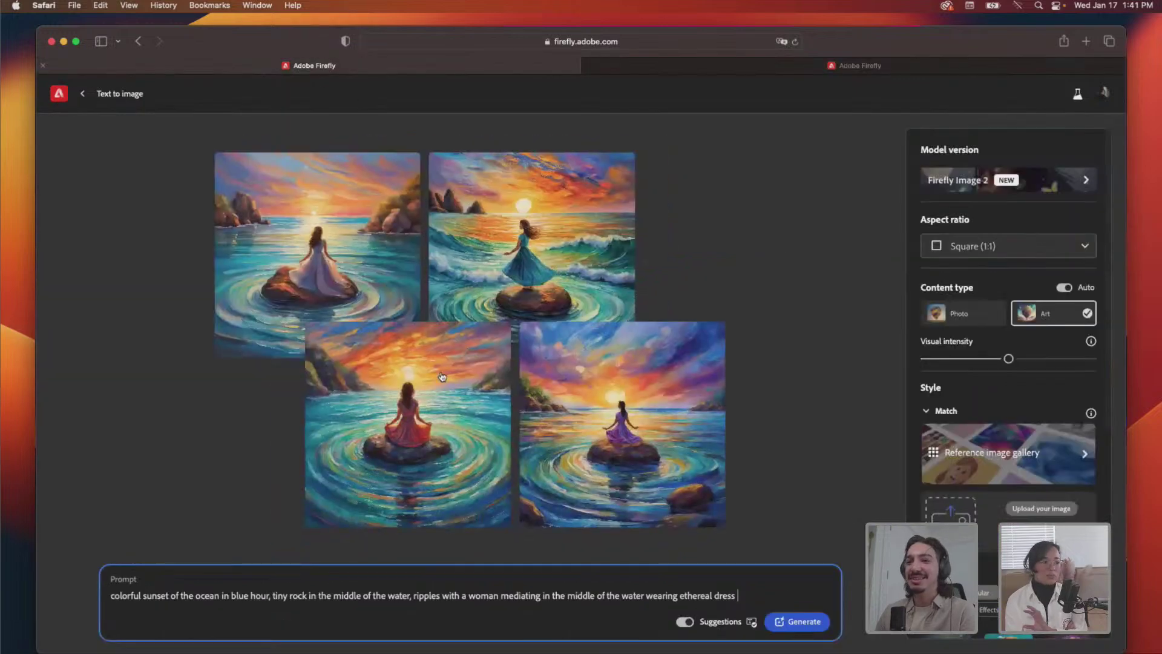
{"action": "triple_click", "coordinate": [507, 596]}
{"action": "key", "text": "super+c"}
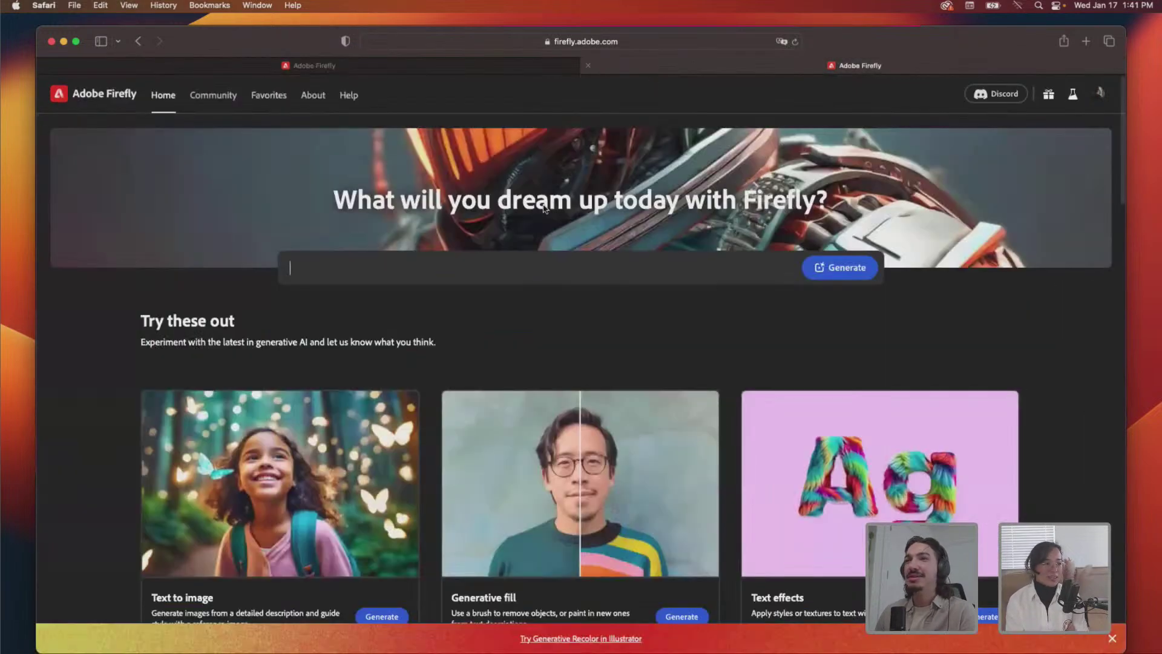
{"action": "left_click", "coordinate": [672, 66]}
{"action": "key", "text": "super+v"}
{"action": "key", "text": "Return"}
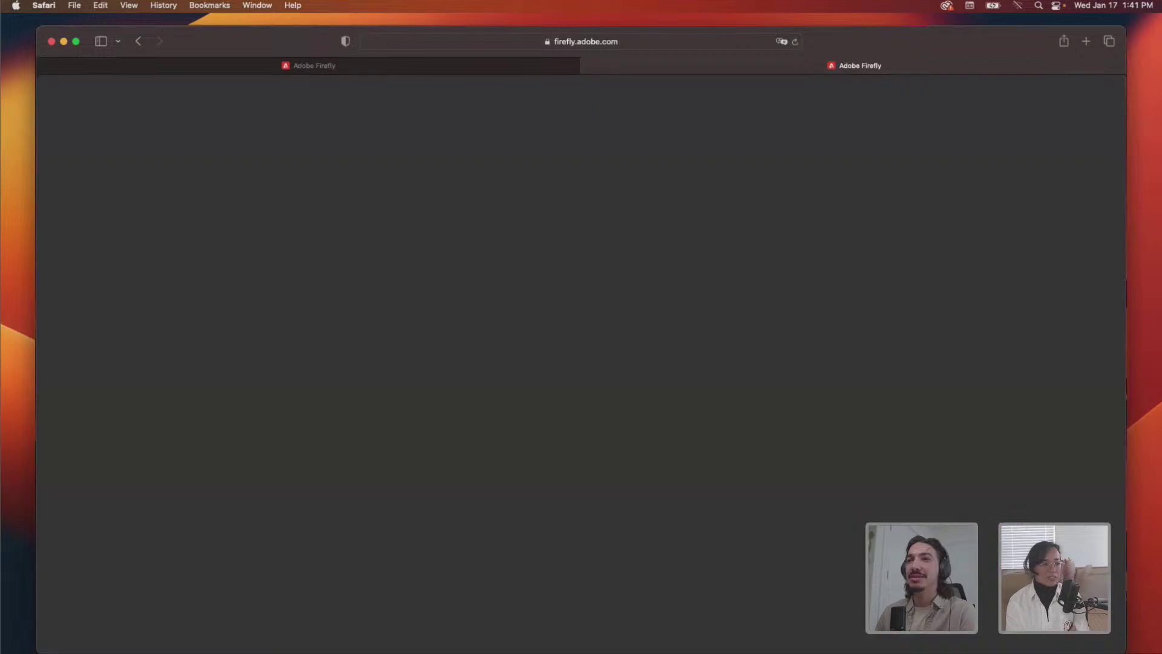
- Append "(oil painting)" to the prompt in the second Firefly tab and generate new images
{"action": "left_click", "coordinate": [440, 68]}
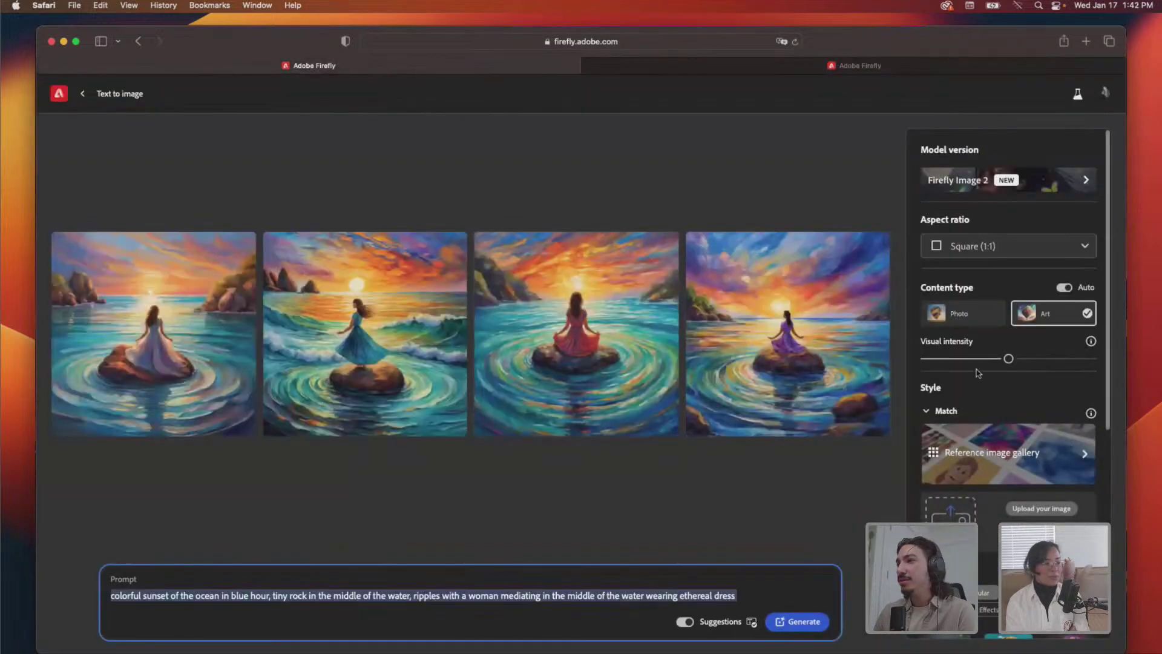
{"action": "scroll", "coordinate": [988, 387], "scroll_direction": "down", "scroll_amount": 6}
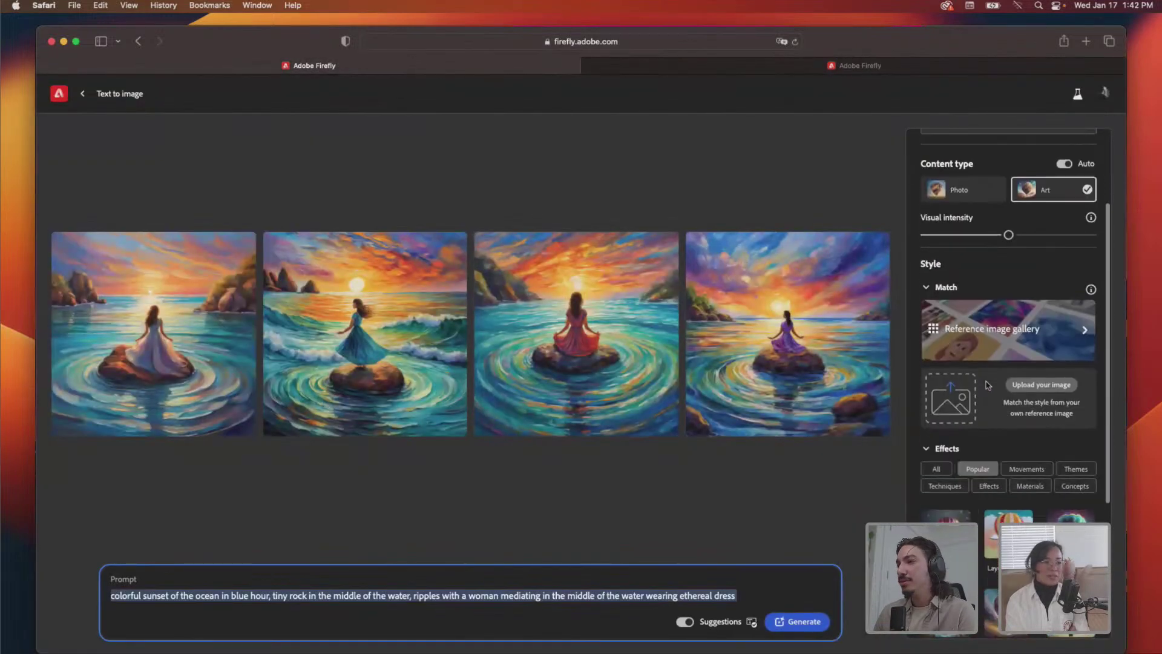
{"action": "left_click", "coordinate": [678, 67]}
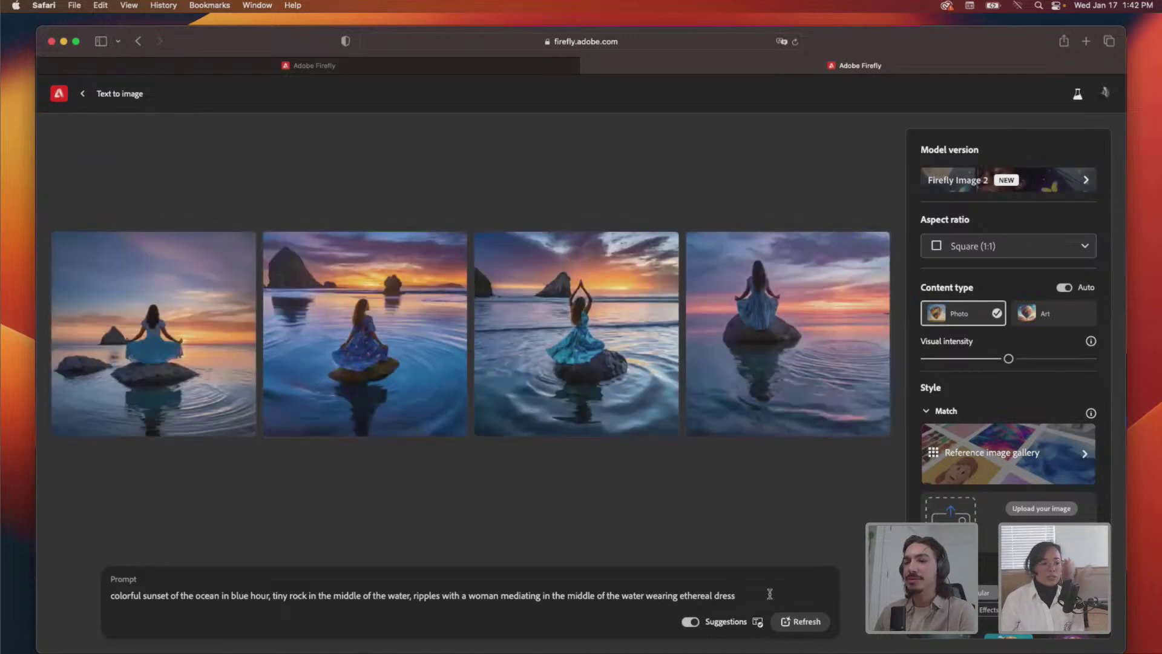
{"action": "type", "text": "(oil p"}
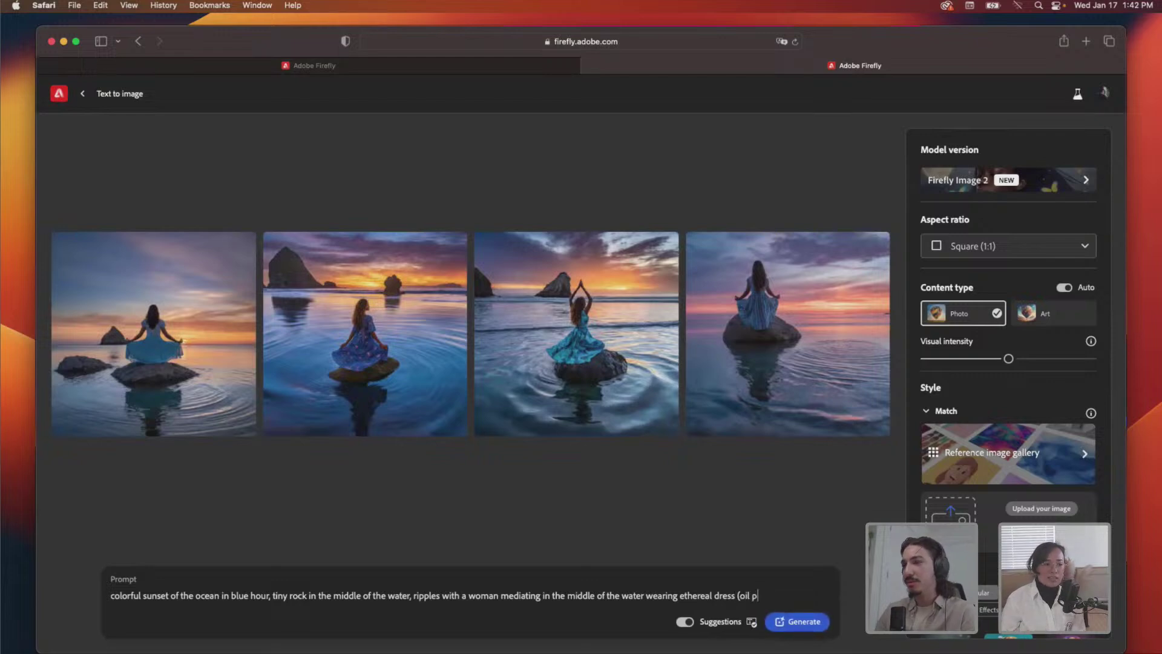
{"action": "type", "text": "ainting"}
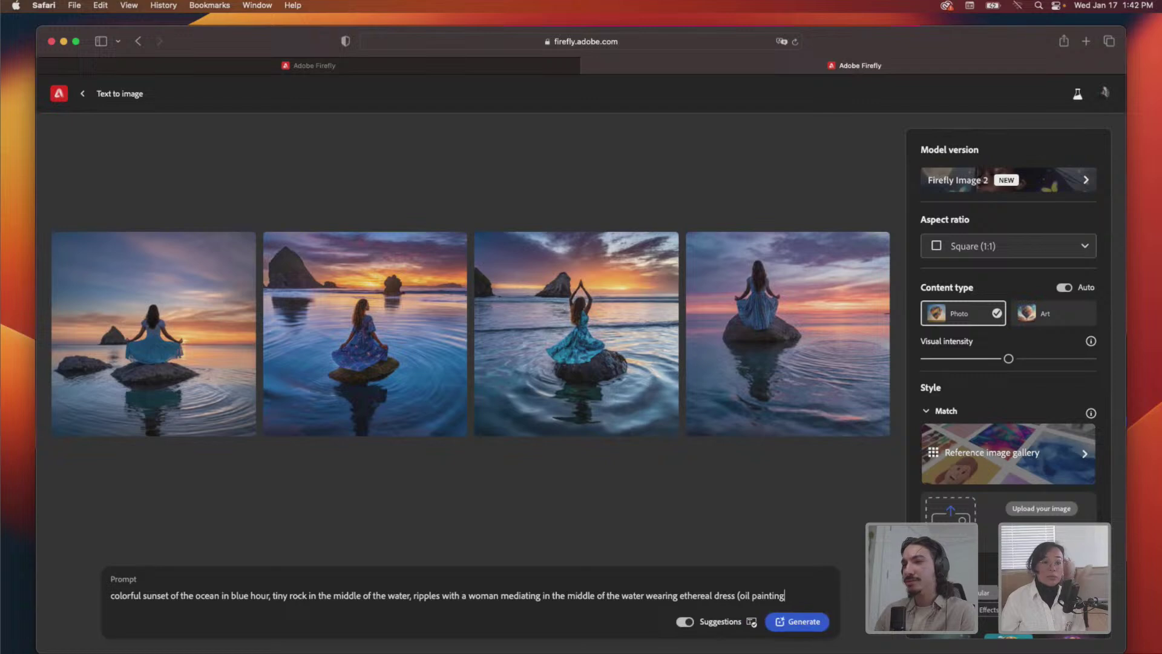
{"action": "type", "text": ")"}
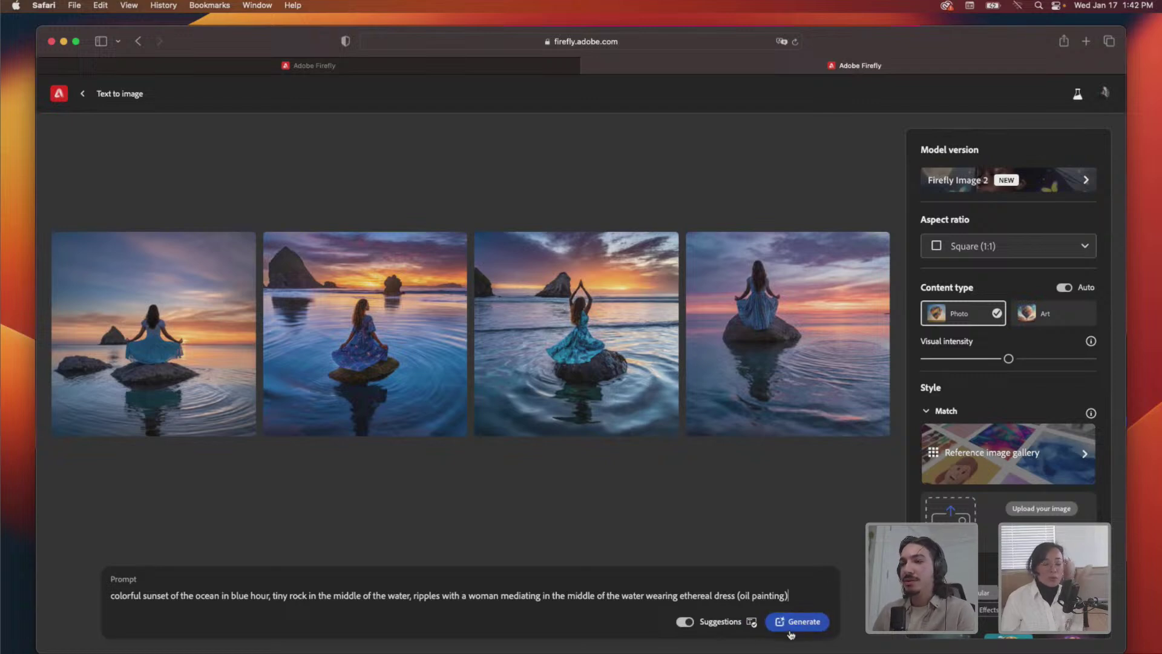
{"action": "left_click", "coordinate": [795, 624]}
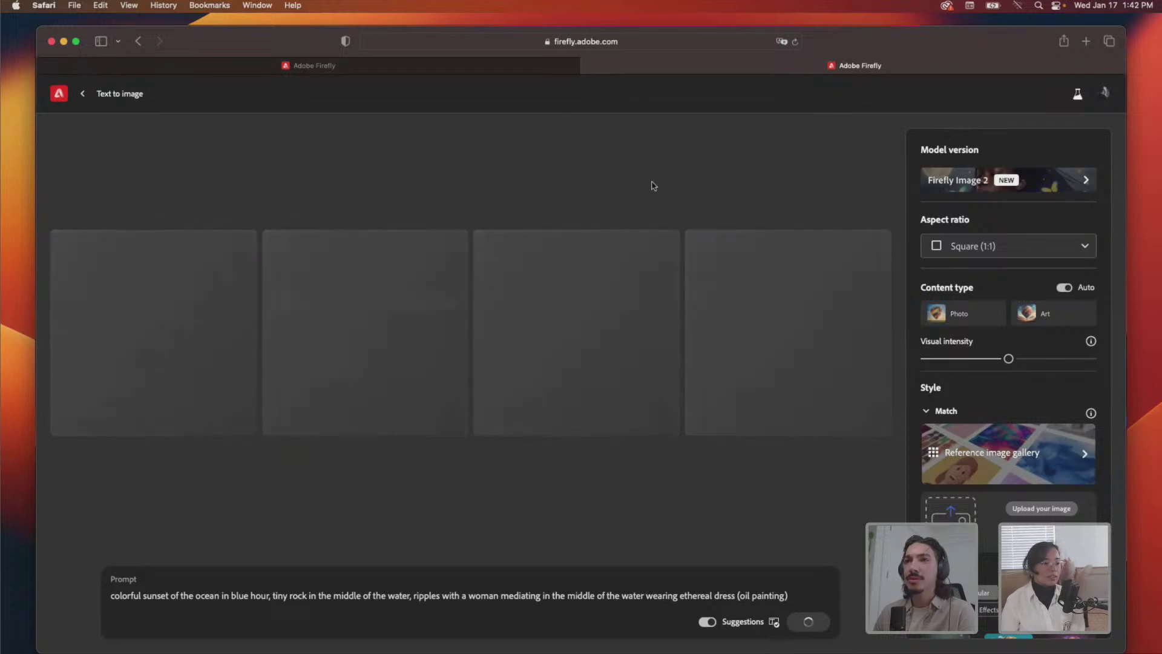
- Compare the generated images and their content type, visual intensity, style and effects settings between the two Firefly tabs
{"action": "left_click", "coordinate": [628, 70]}
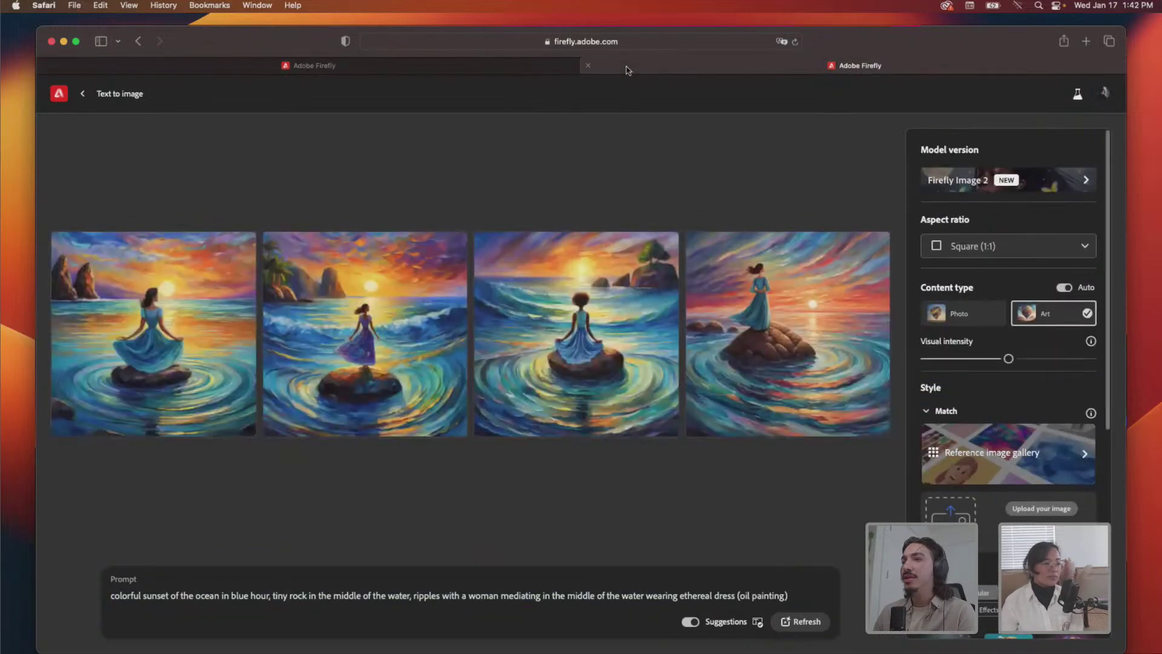
{"action": "scroll", "coordinate": [1007, 305], "scroll_direction": "down", "scroll_amount": 10}
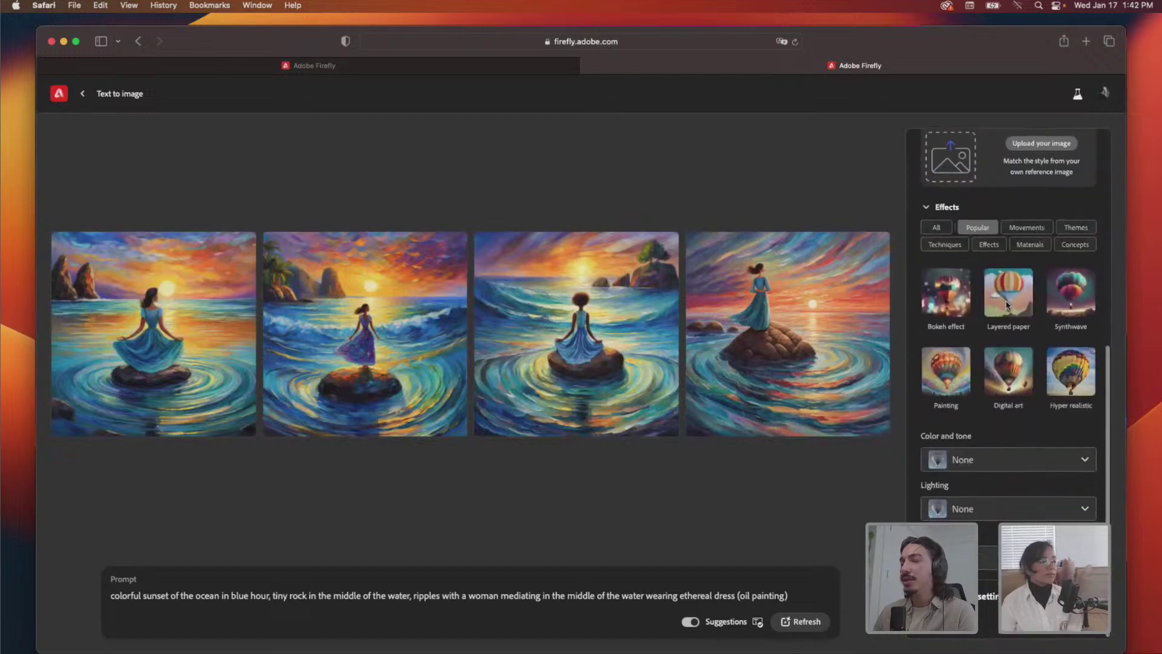
{"action": "scroll", "coordinate": [1000, 341], "scroll_direction": "up", "scroll_amount": 10}
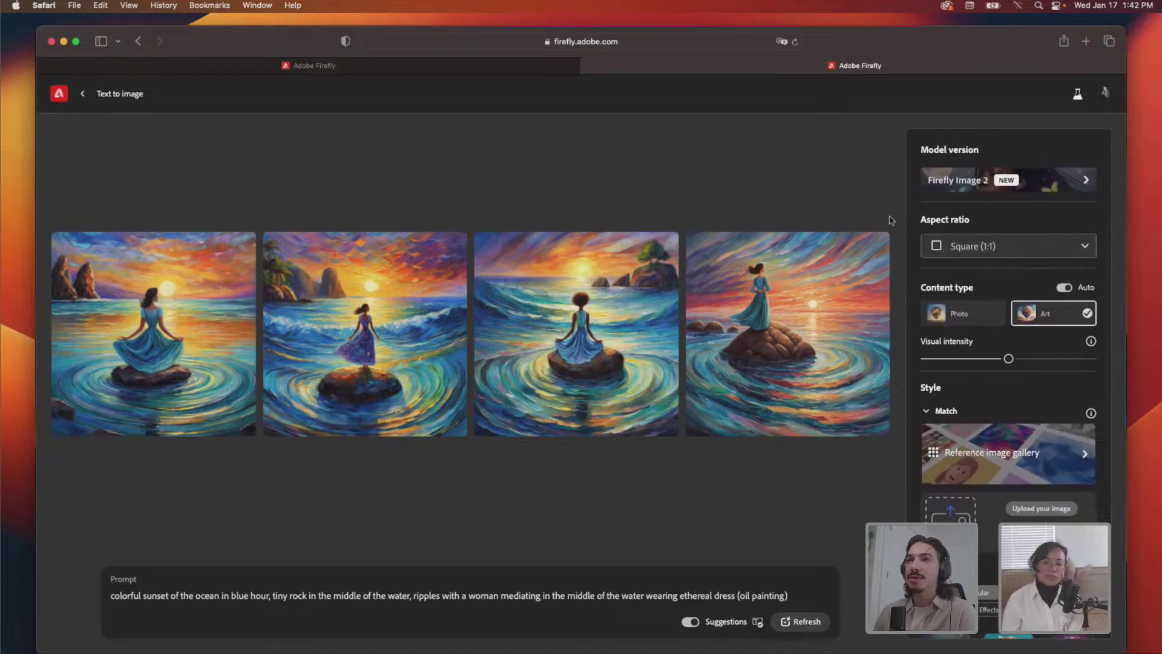
{"action": "mouse_move", "coordinate": [732, 270]}
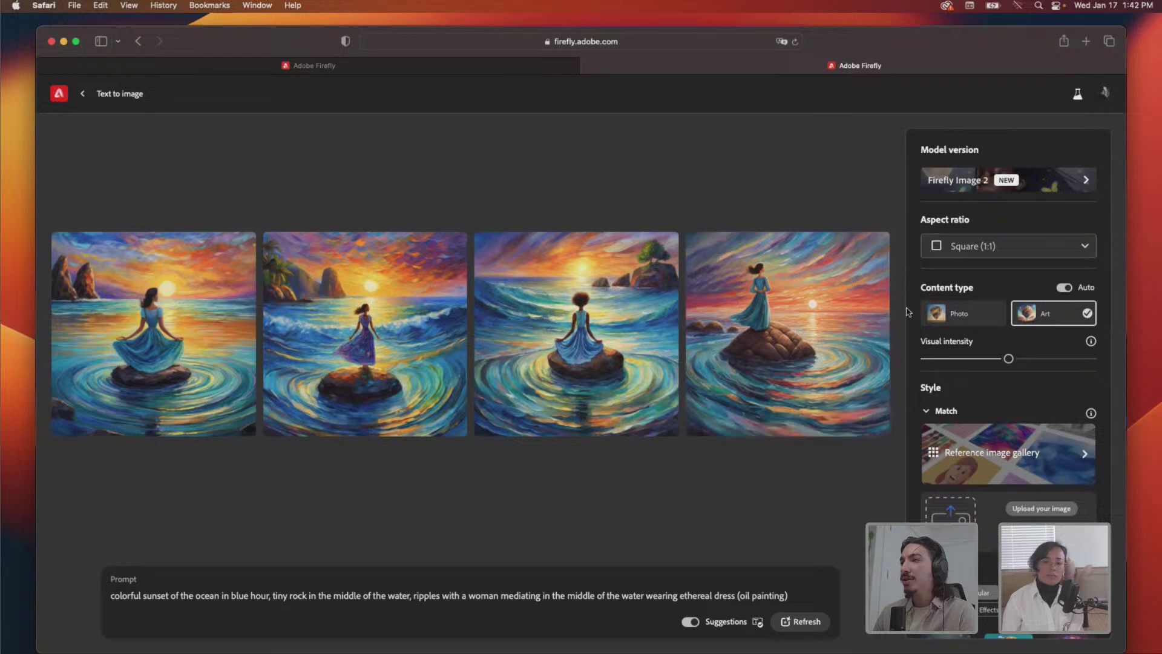
{"action": "scroll", "coordinate": [954, 333], "scroll_direction": "down", "scroll_amount": 6}
{"action": "scroll", "coordinate": [955, 332], "scroll_direction": "up", "scroll_amount": 4}
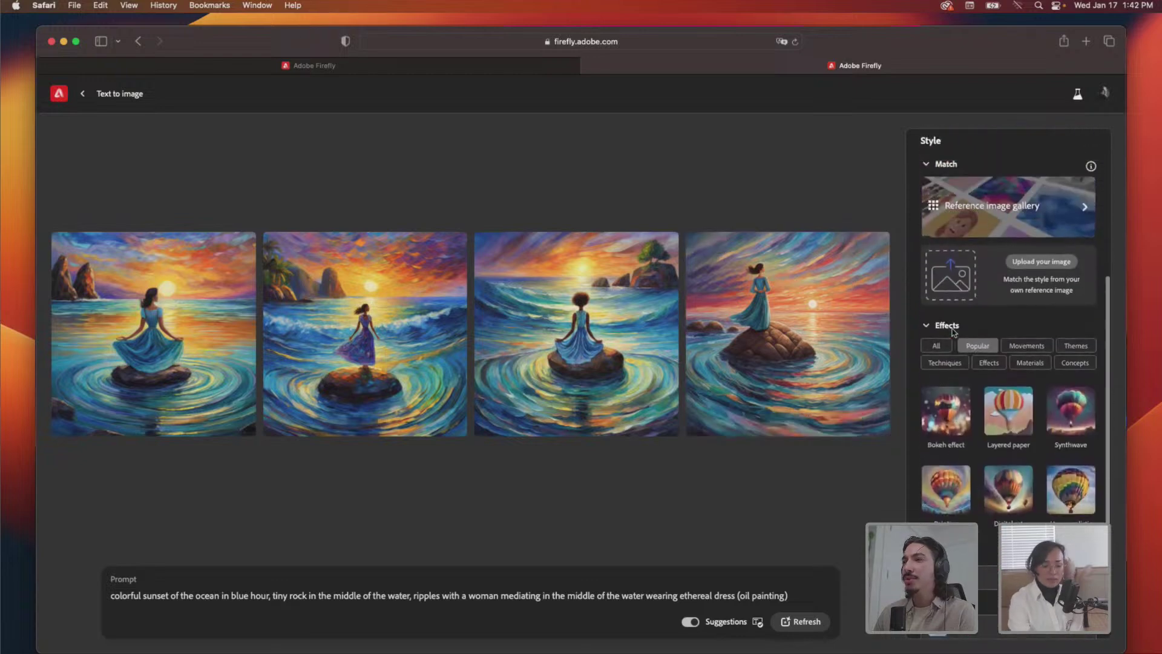
{"action": "scroll", "coordinate": [981, 347], "scroll_direction": "up", "scroll_amount": 2}
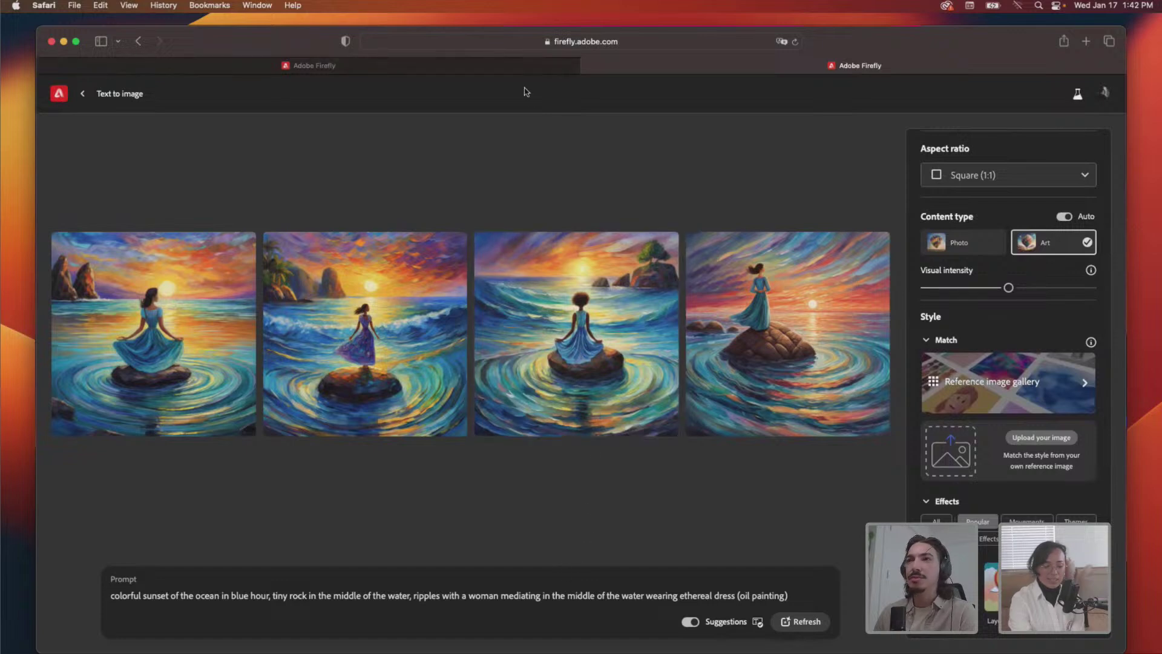
{"action": "left_click", "coordinate": [525, 71]}
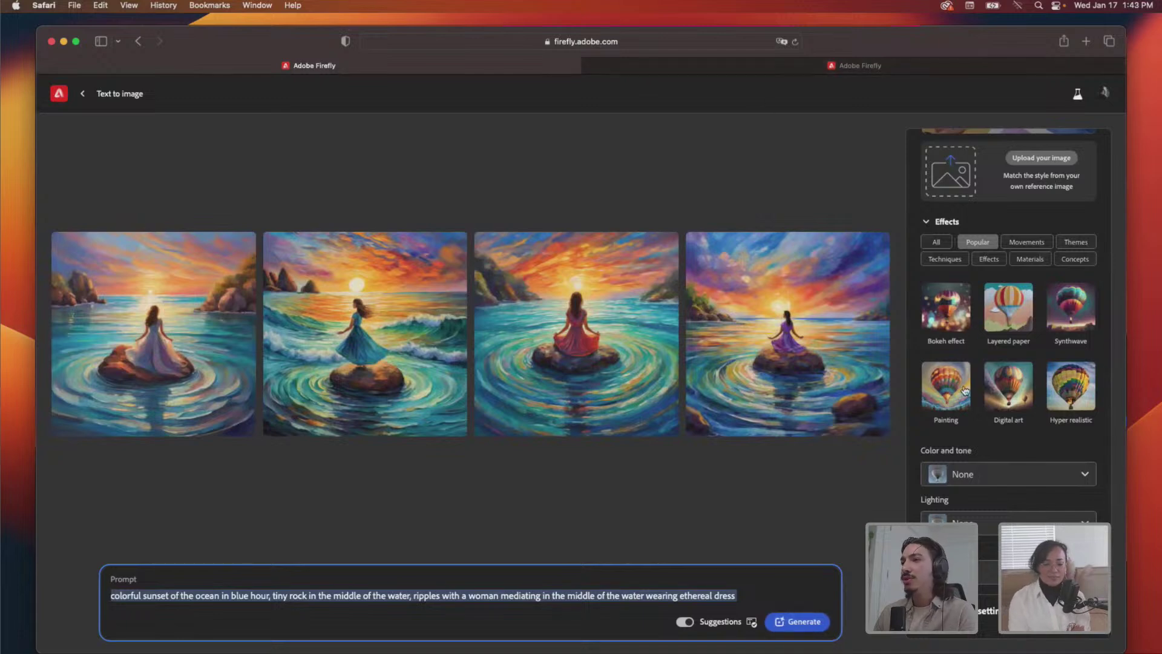
{"action": "scroll", "coordinate": [989, 365], "scroll_direction": "up", "scroll_amount": 2}
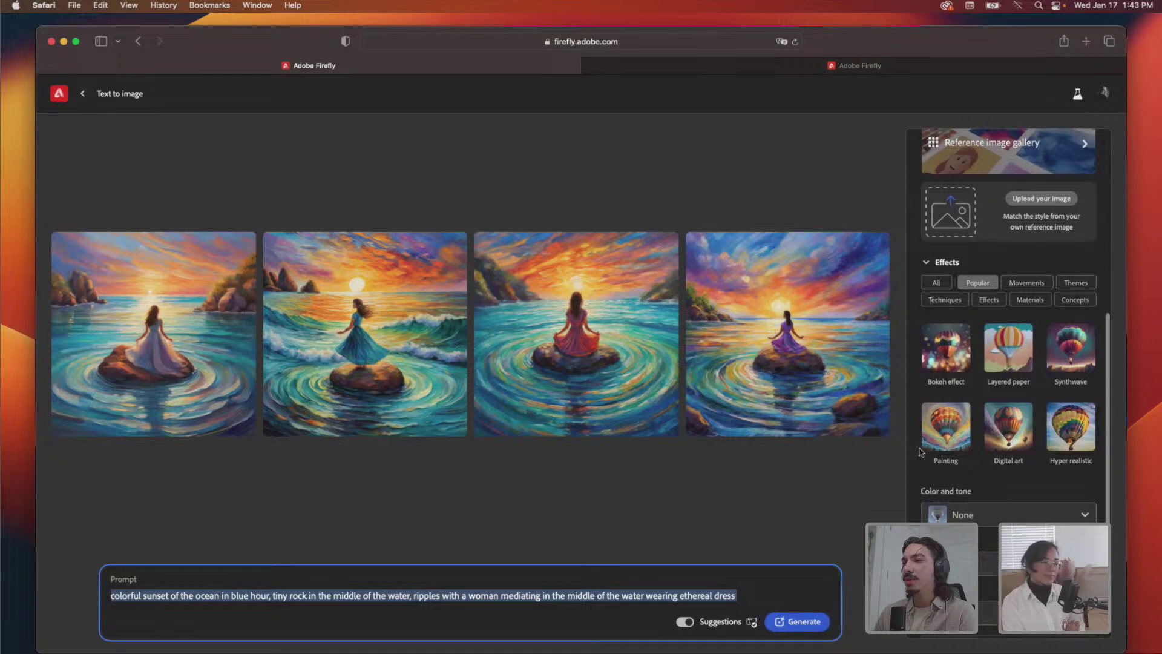
{"action": "scroll", "coordinate": [999, 363], "scroll_direction": "down", "scroll_amount": 2}
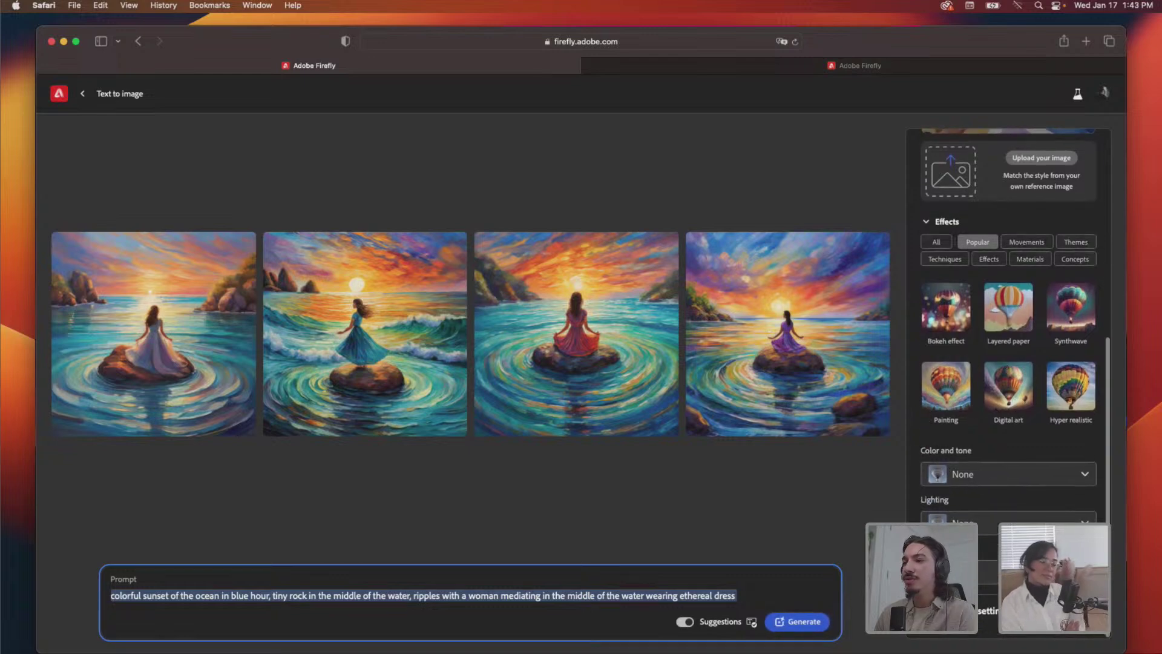
{"action": "left_click", "coordinate": [1004, 436]}
{"action": "scroll", "coordinate": [1009, 364], "scroll_direction": "down", "scroll_amount": 3}
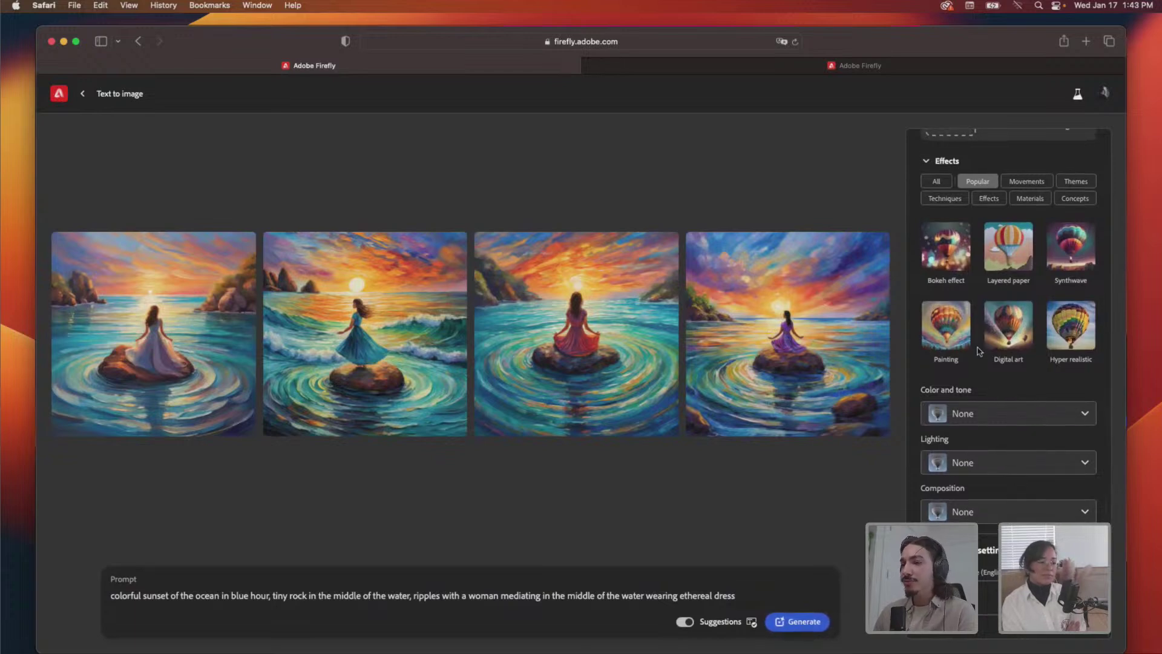
{"action": "scroll", "coordinate": [993, 391], "scroll_direction": "up", "scroll_amount": 10}
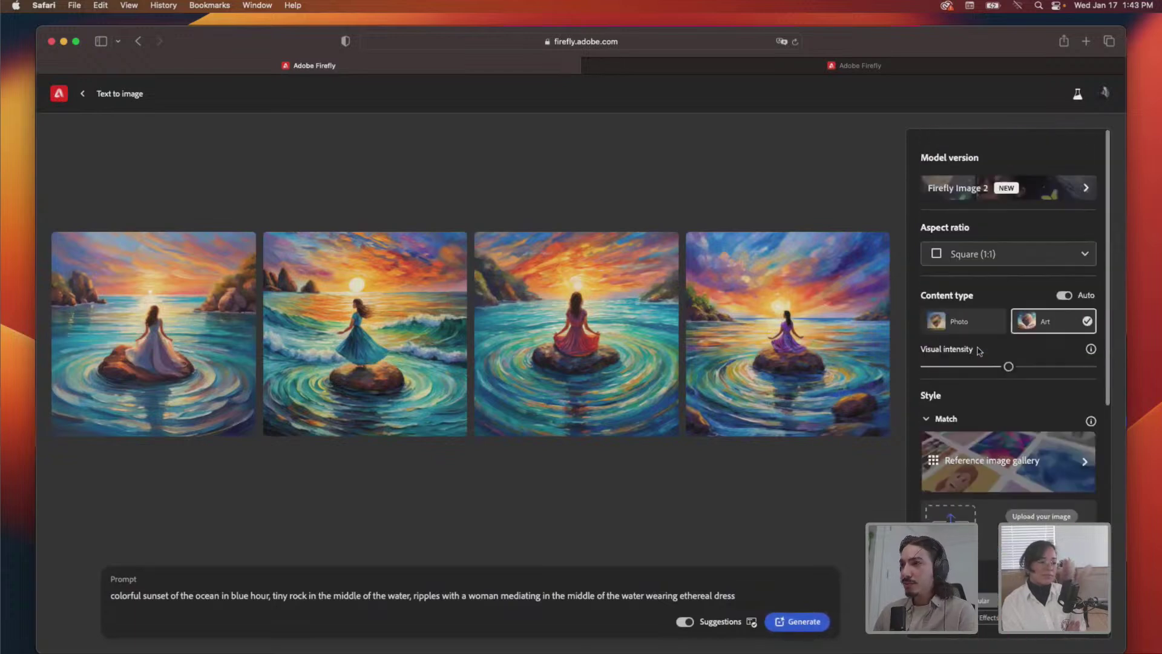
- Examine the effects settings and the enlarged first oil painting image in the second Firefly tab, then return to the first tab
{"action": "left_click", "coordinate": [696, 68]}
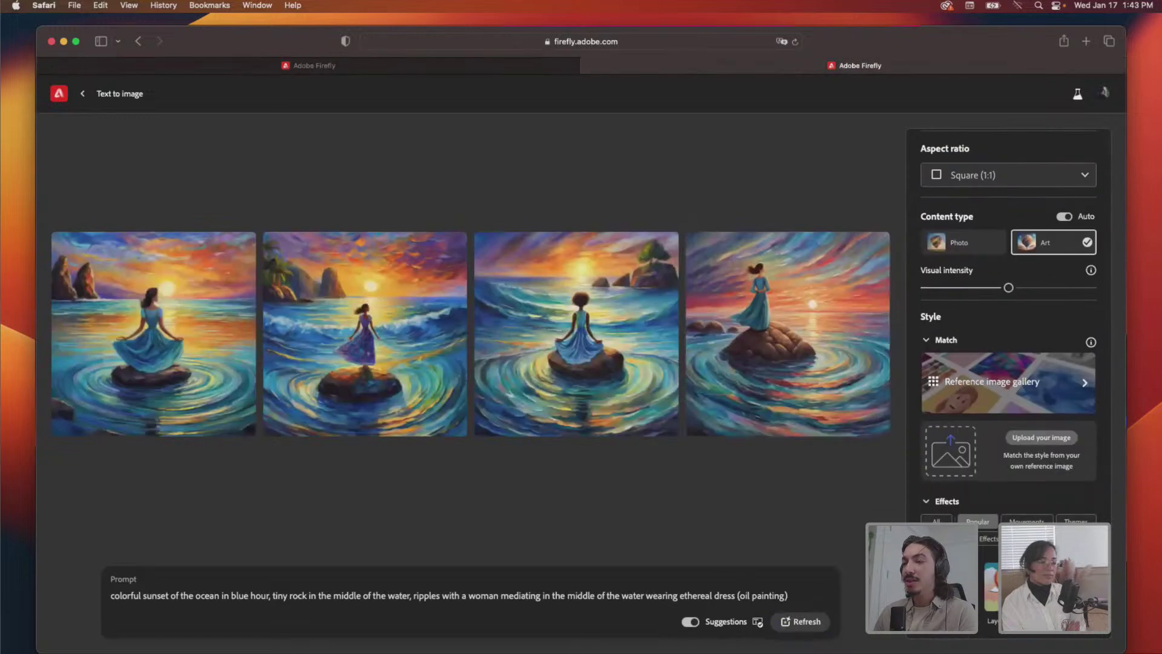
{"action": "scroll", "coordinate": [1059, 244], "scroll_direction": "down", "scroll_amount": 5}
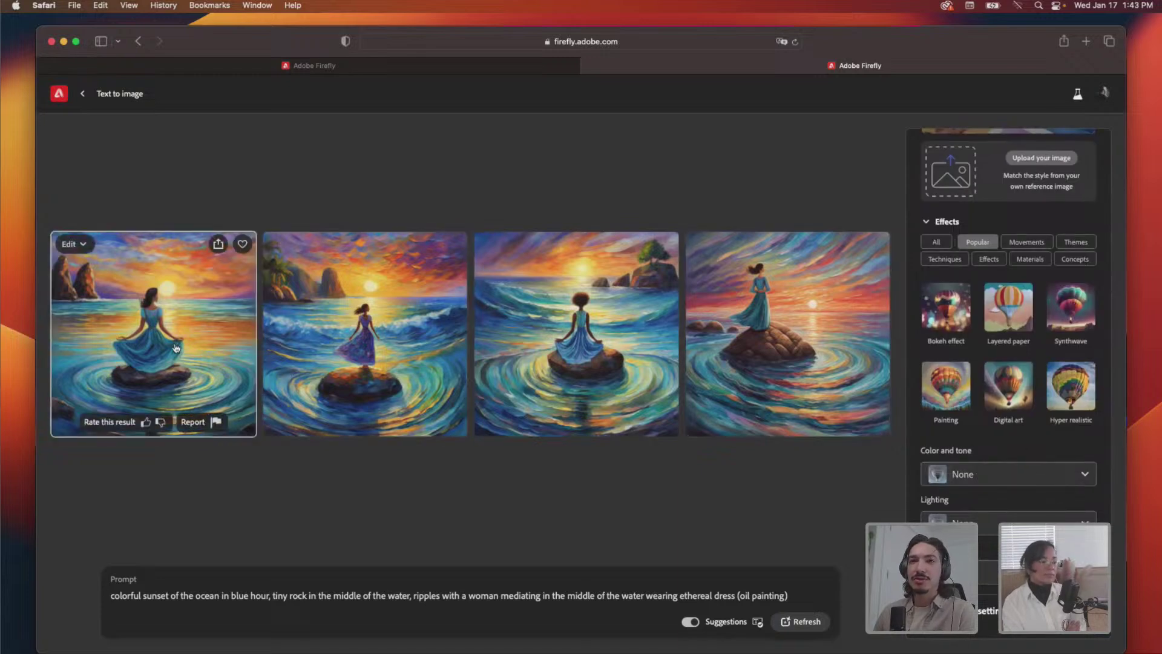
{"action": "left_click", "coordinate": [246, 370]}
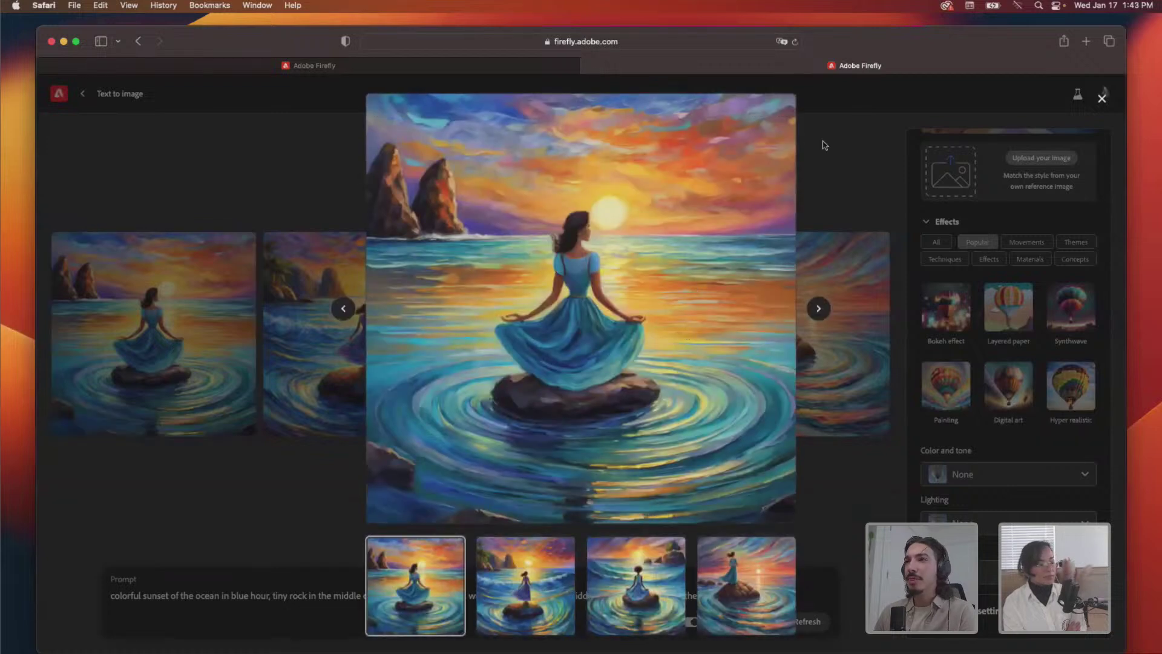
{"action": "left_click", "coordinate": [896, 104]}
{"action": "left_click", "coordinate": [526, 70]}
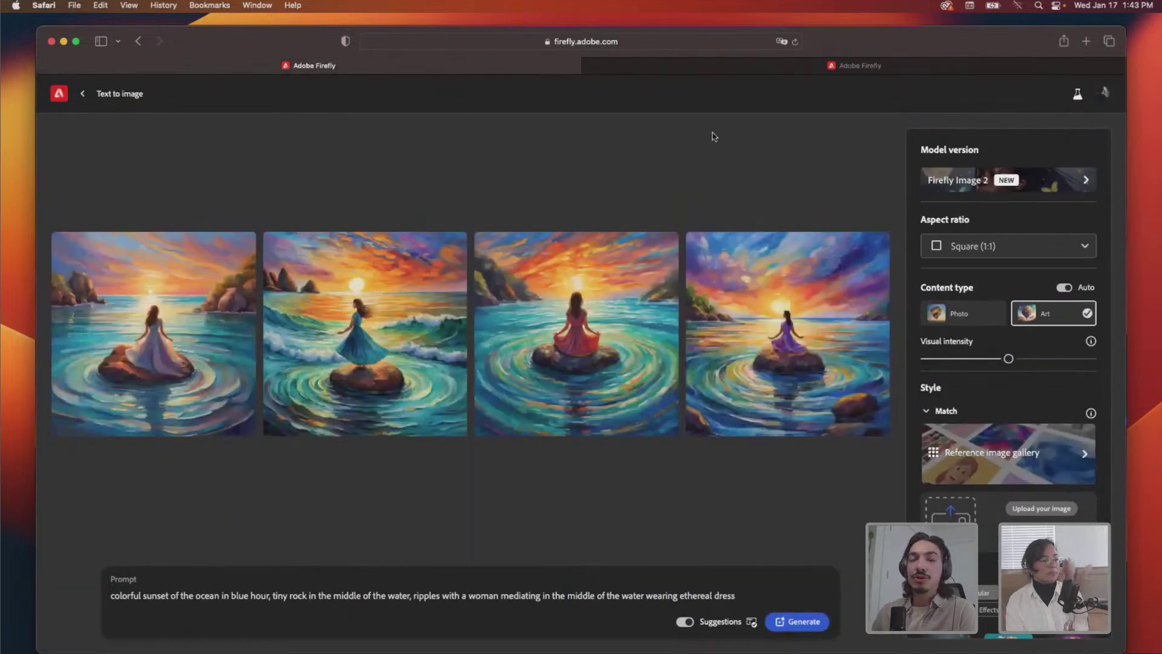
- Save the third generated image, the woman in the red dress, to favorites and check its editing options
{"action": "mouse_move", "coordinate": [720, 418]}
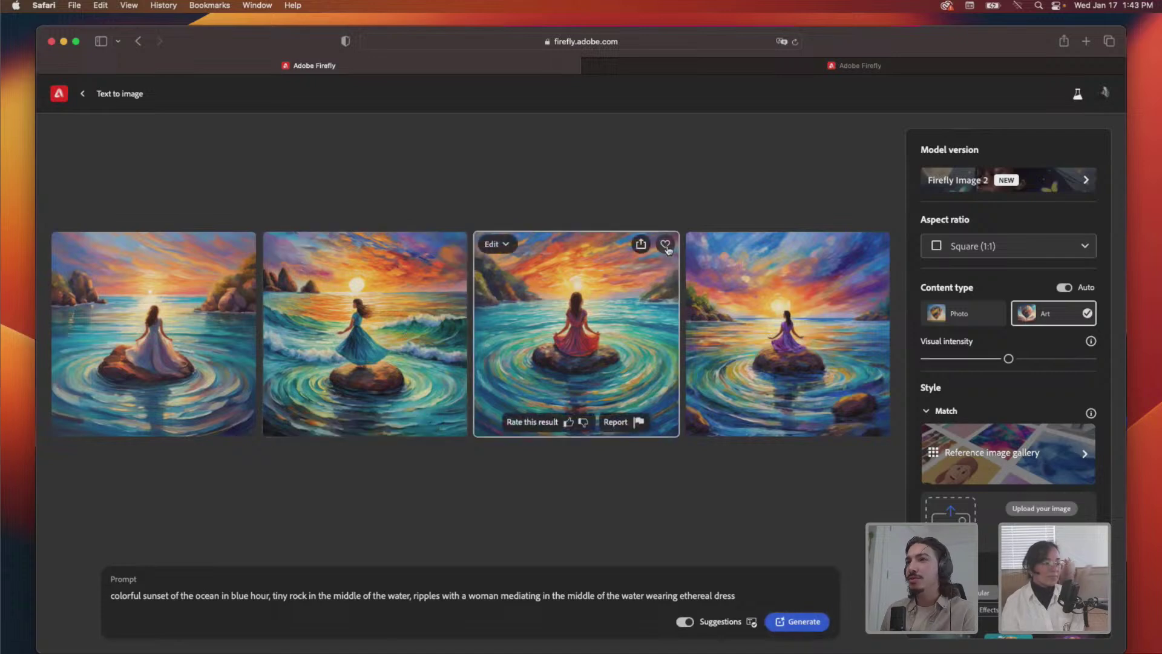
{"action": "left_click", "coordinate": [665, 245]}
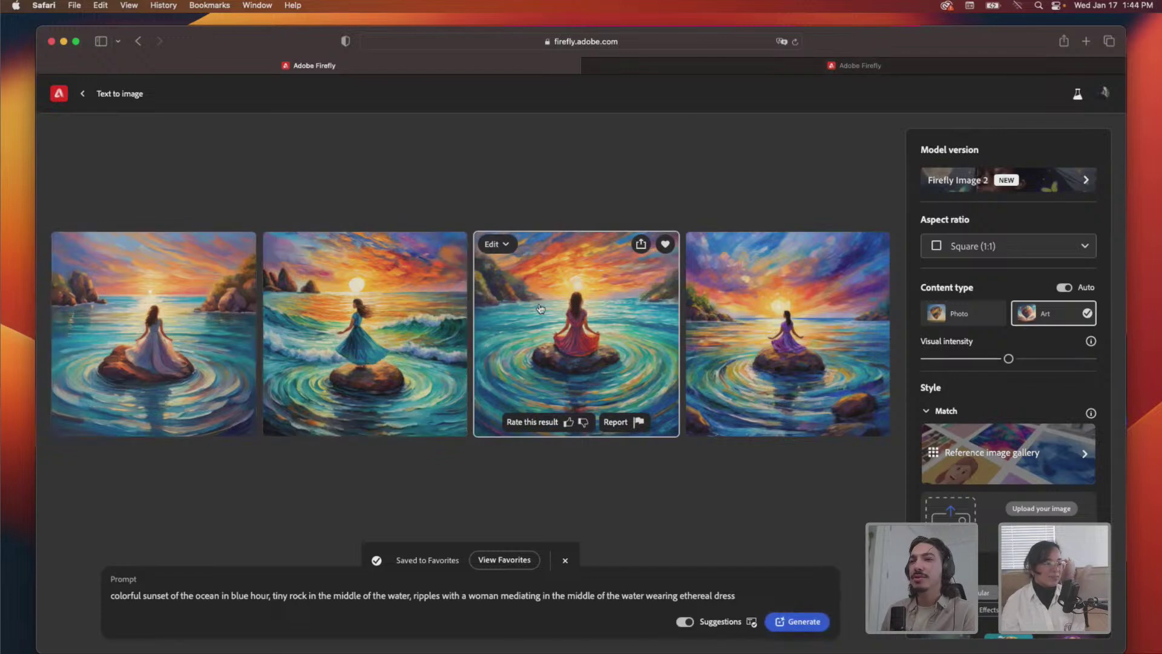
{"action": "left_click", "coordinate": [495, 244]}
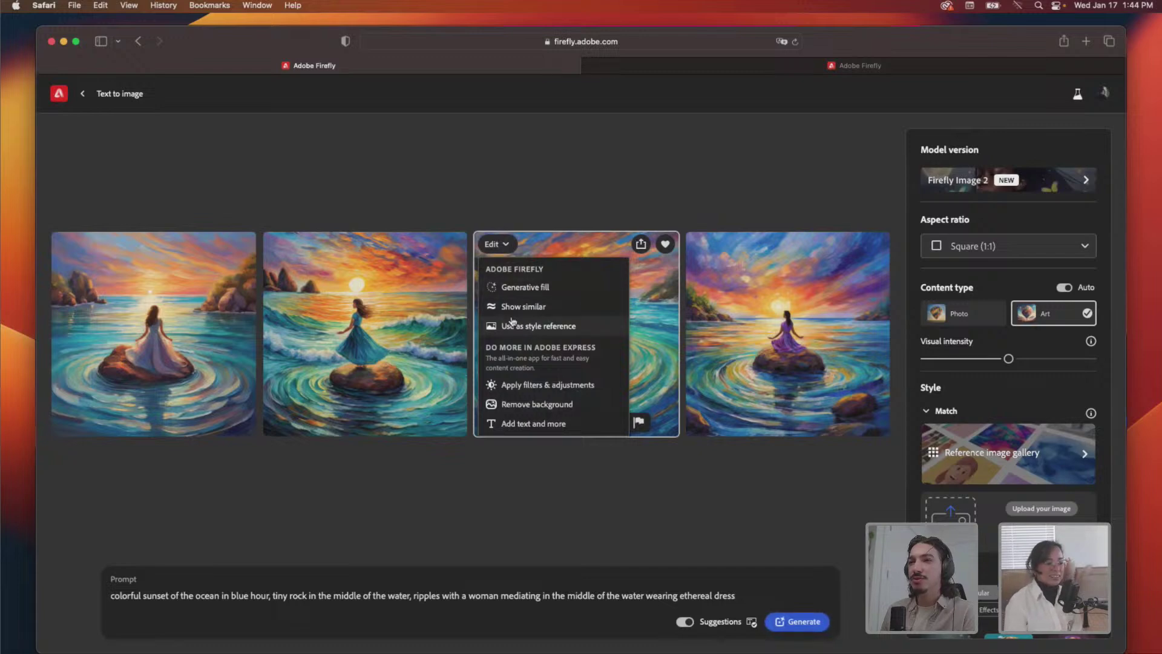
{"action": "left_click", "coordinate": [1045, 204]}
- Switch the model version in the first Firefly tab to Firefly Image 1
{"action": "left_click", "coordinate": [1039, 182]}
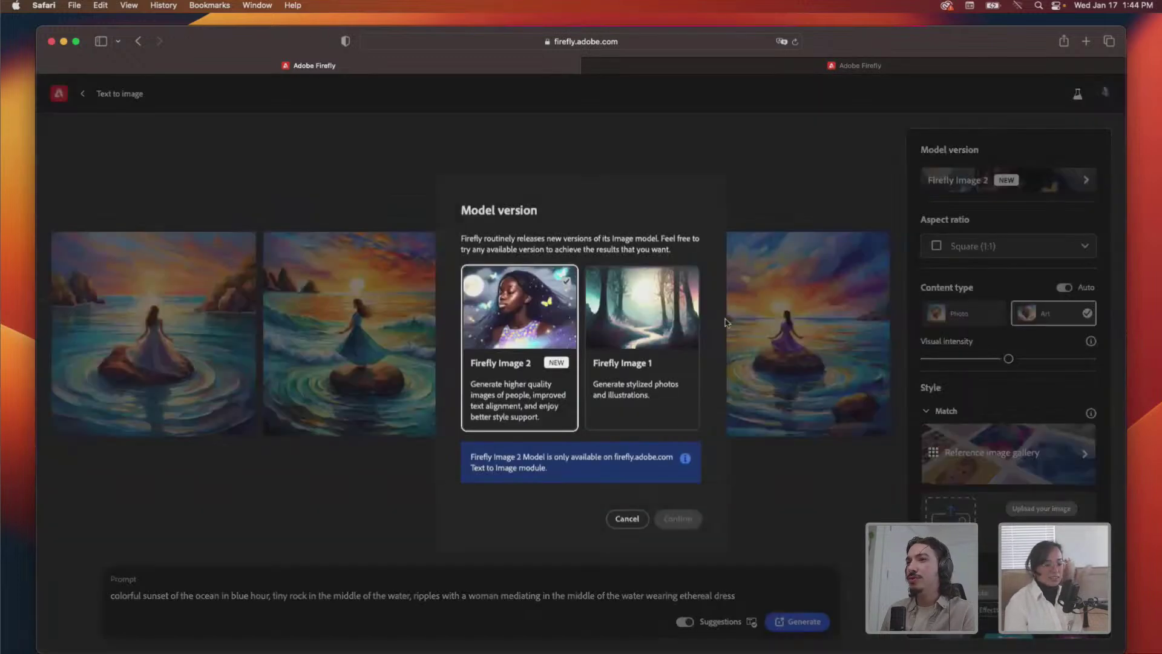
{"action": "left_click", "coordinate": [612, 324]}
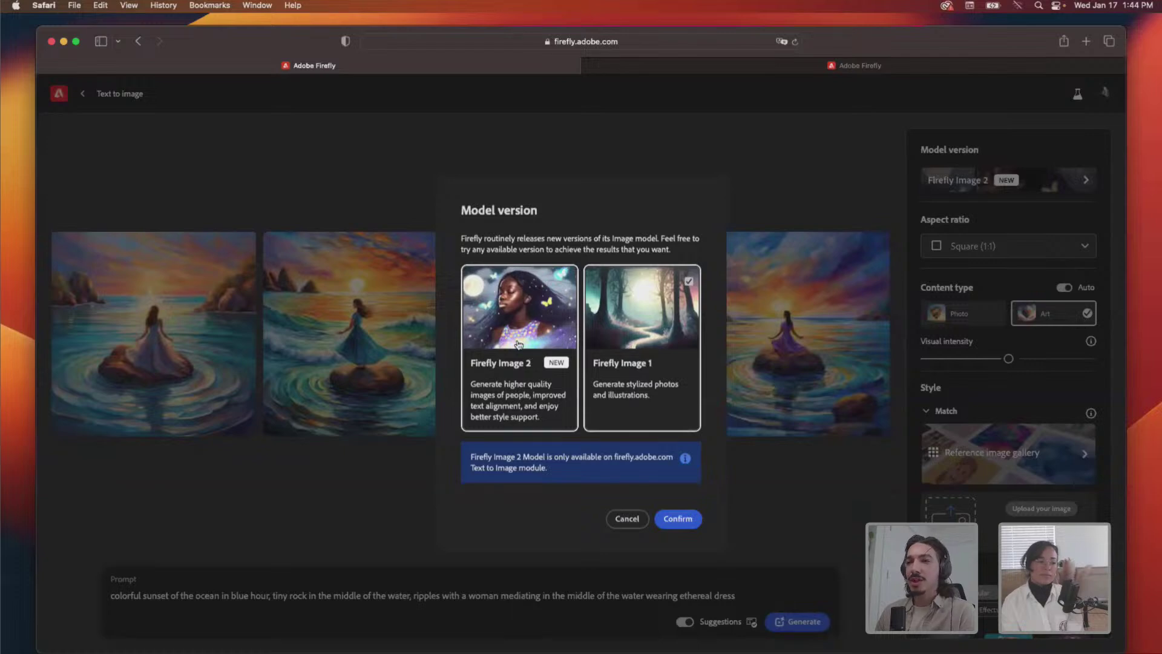
{"action": "left_click", "coordinate": [673, 518]}
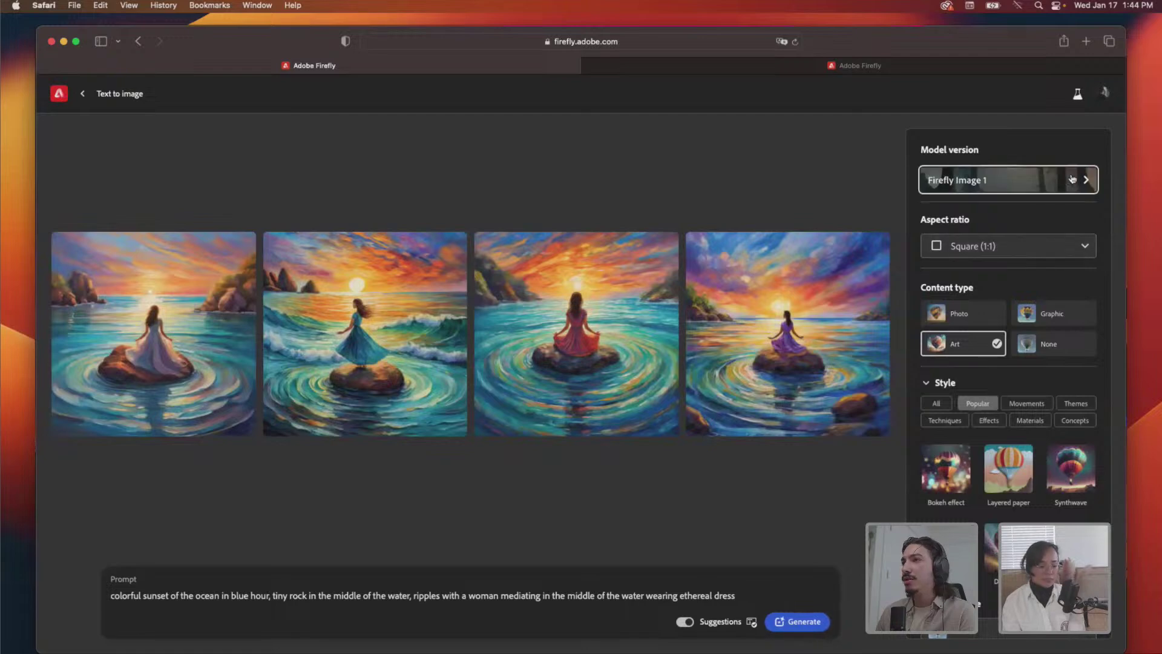
{"action": "left_click", "coordinate": [1032, 180]}
{"action": "left_click", "coordinate": [628, 518]}
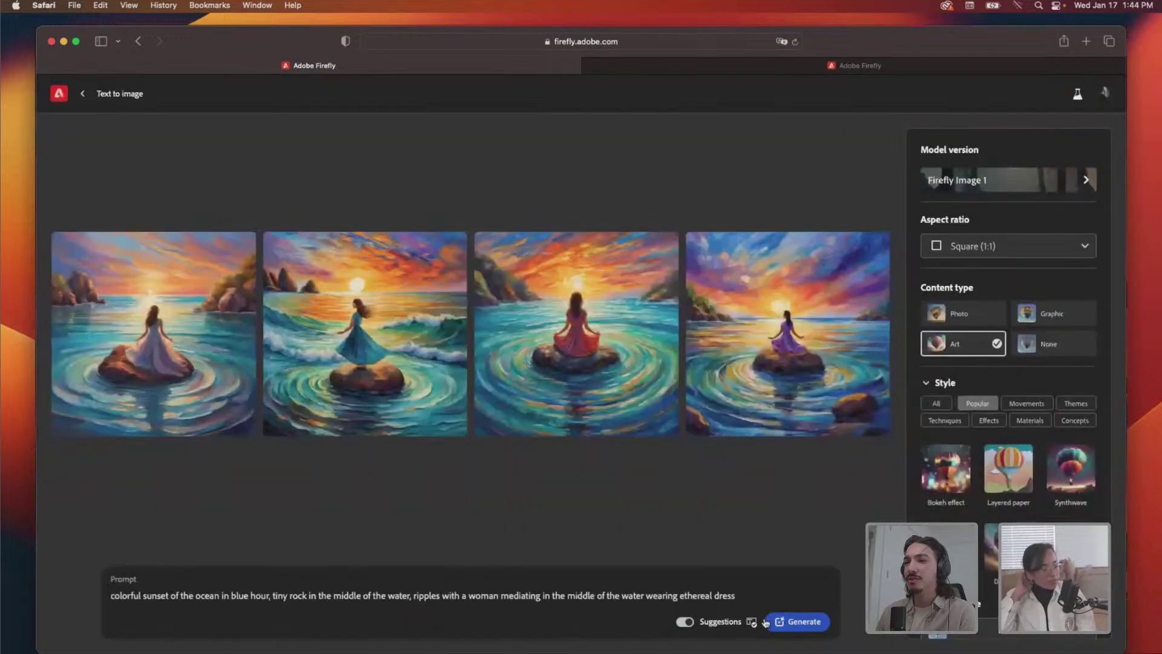
- Append "(oil painting)" to the prompt ending in "ethereal dress" and generate new images with Firefly Image 1
{"action": "left_click", "coordinate": [758, 591]}
{"action": "type", "text": "("}
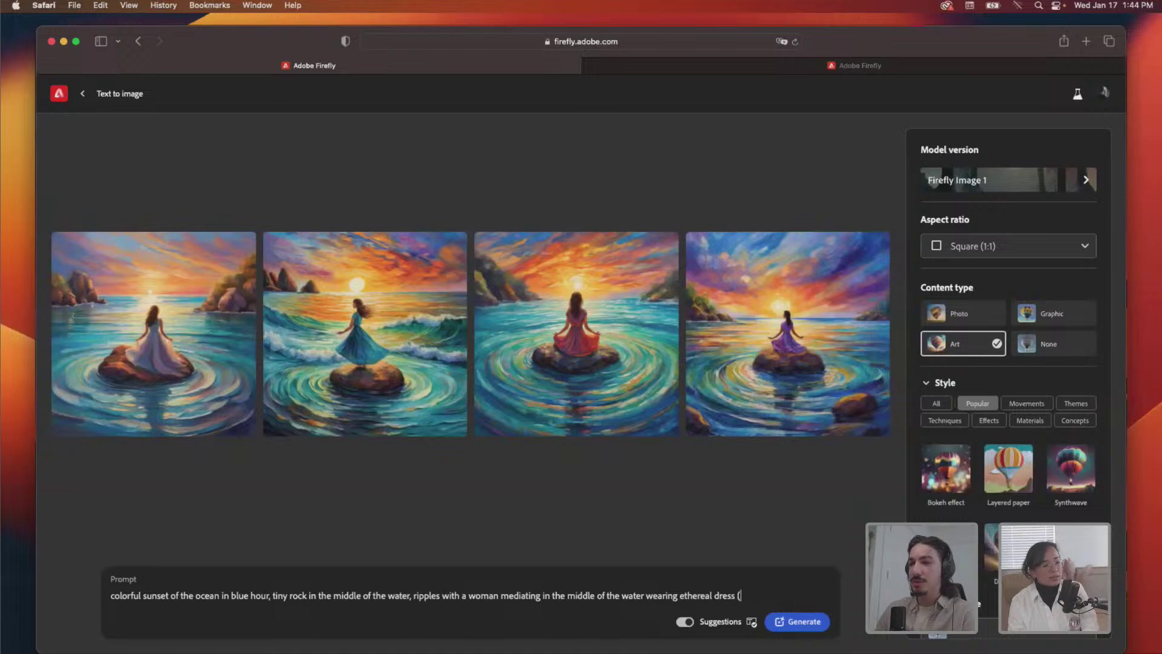
{"action": "type", "text": "oil painting"}
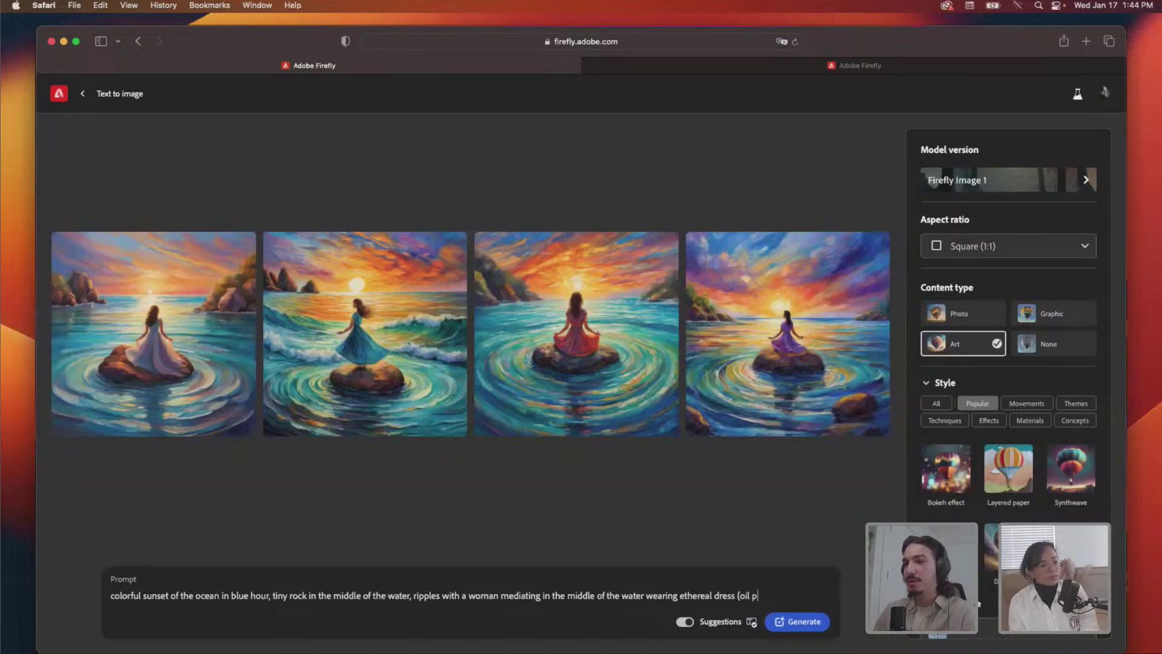
{"action": "key", "text": "BackSpace"}
{"action": "type", "text": ")"}
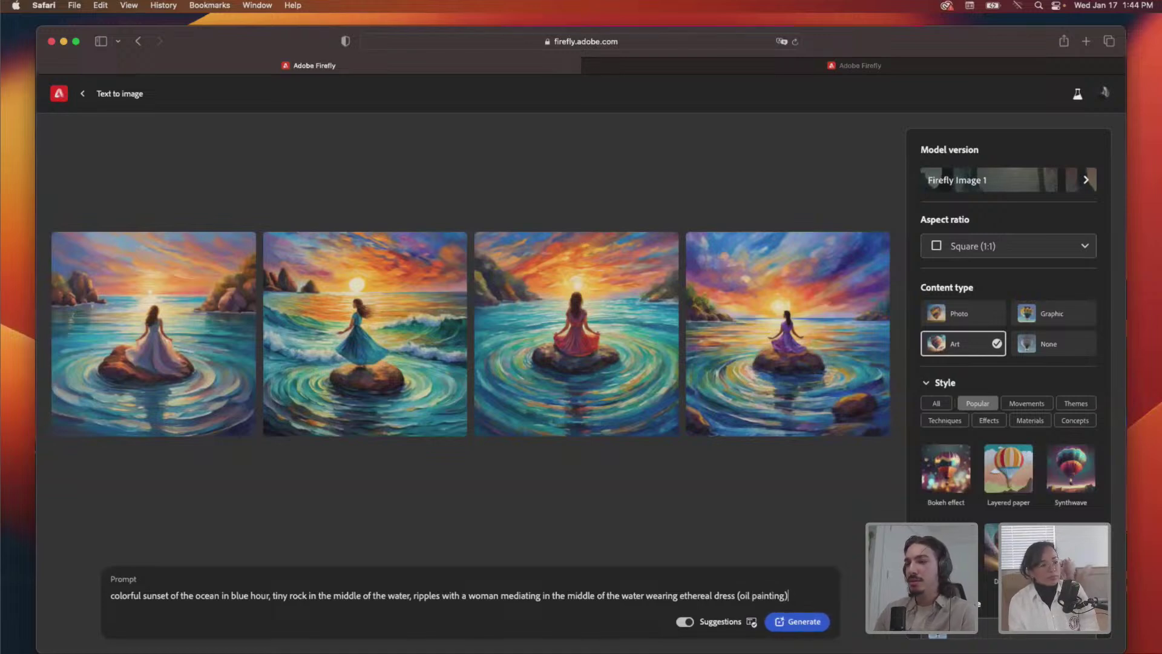
{"action": "left_click", "coordinate": [797, 628]}
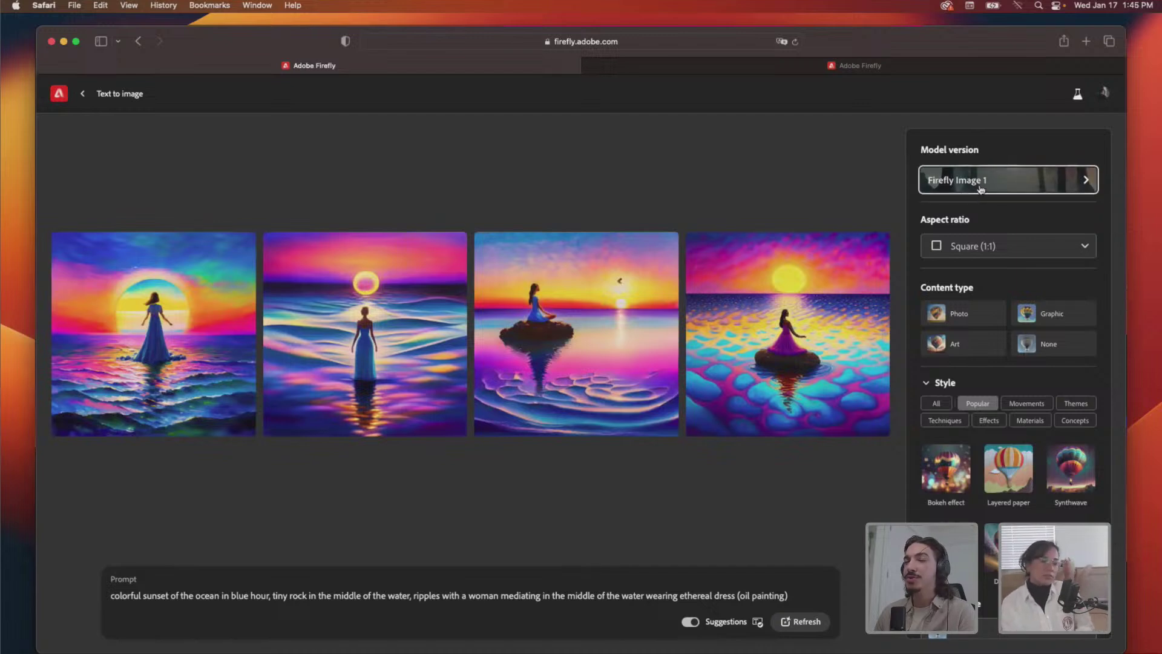
- Compare the Firefly Image 1 results, model versions and style settings with the images in the second Firefly tab
{"action": "mouse_move", "coordinate": [719, 307]}
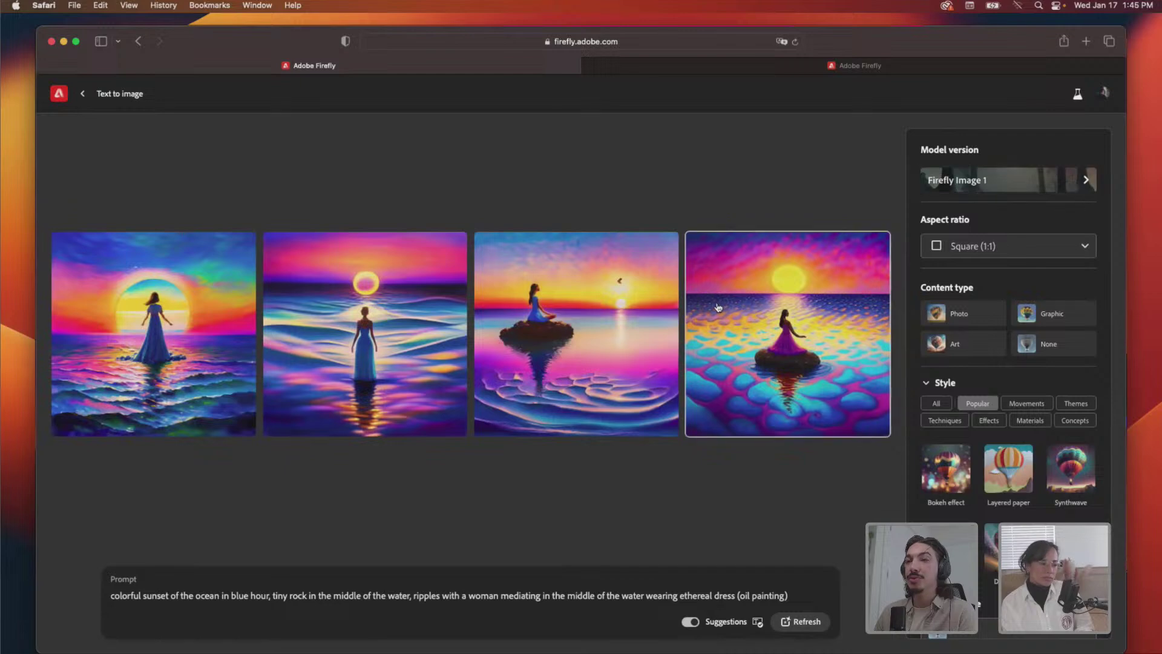
{"action": "left_click", "coordinate": [981, 180]}
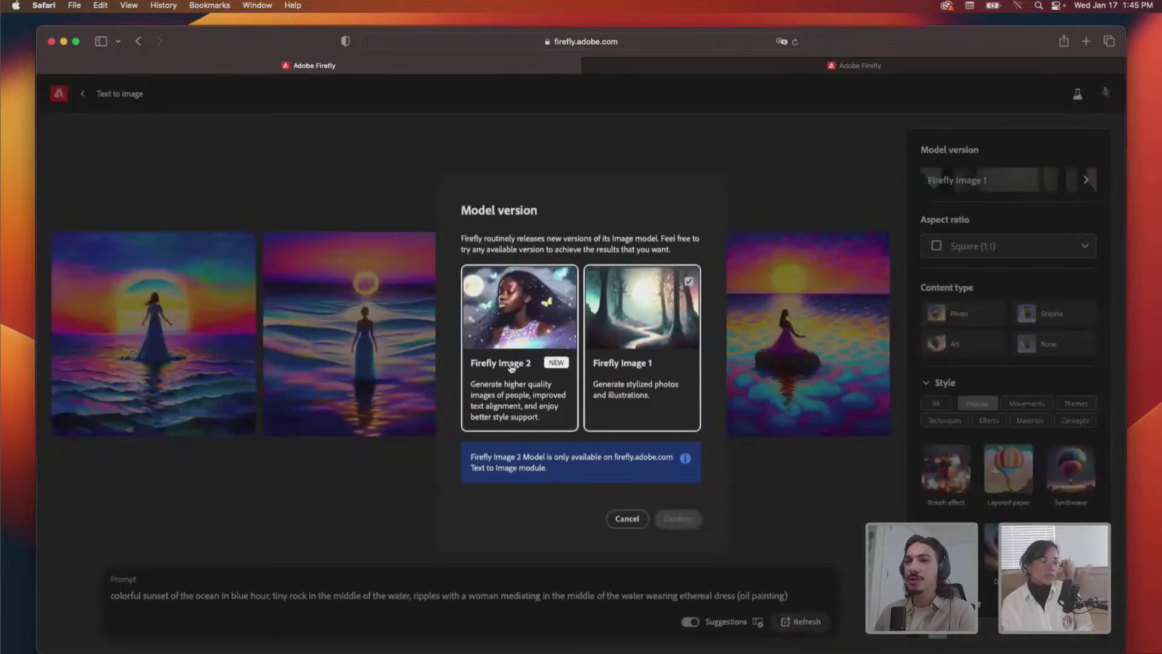
{"action": "left_click", "coordinate": [623, 524]}
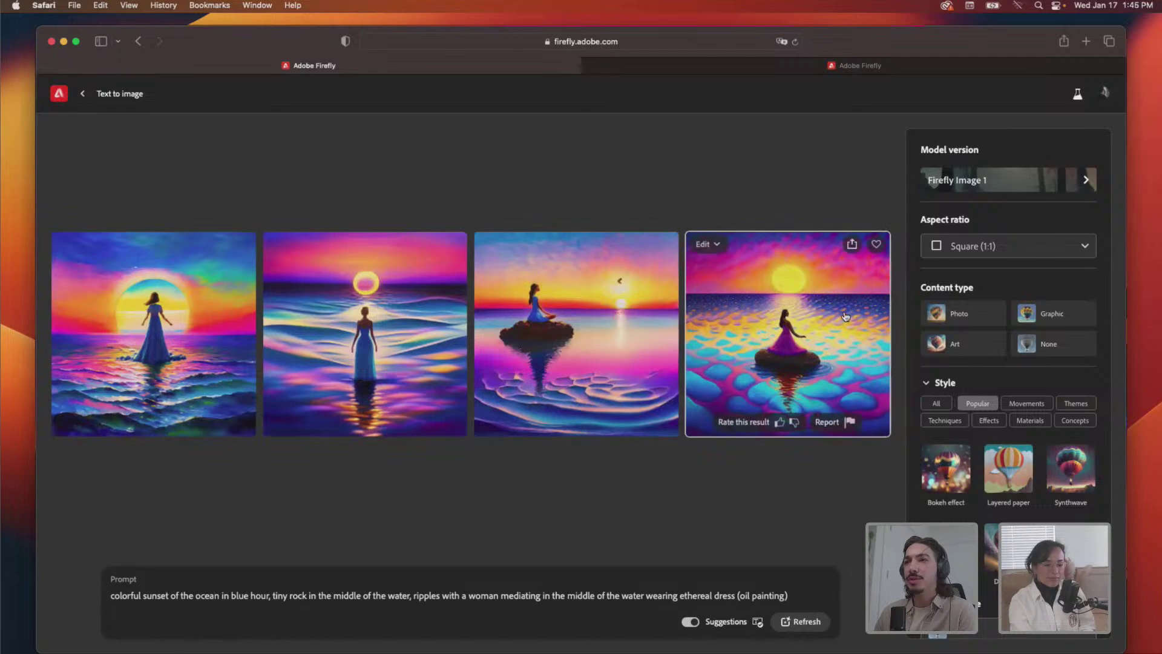
{"action": "scroll", "coordinate": [1008, 315], "scroll_direction": "down", "scroll_amount": 5}
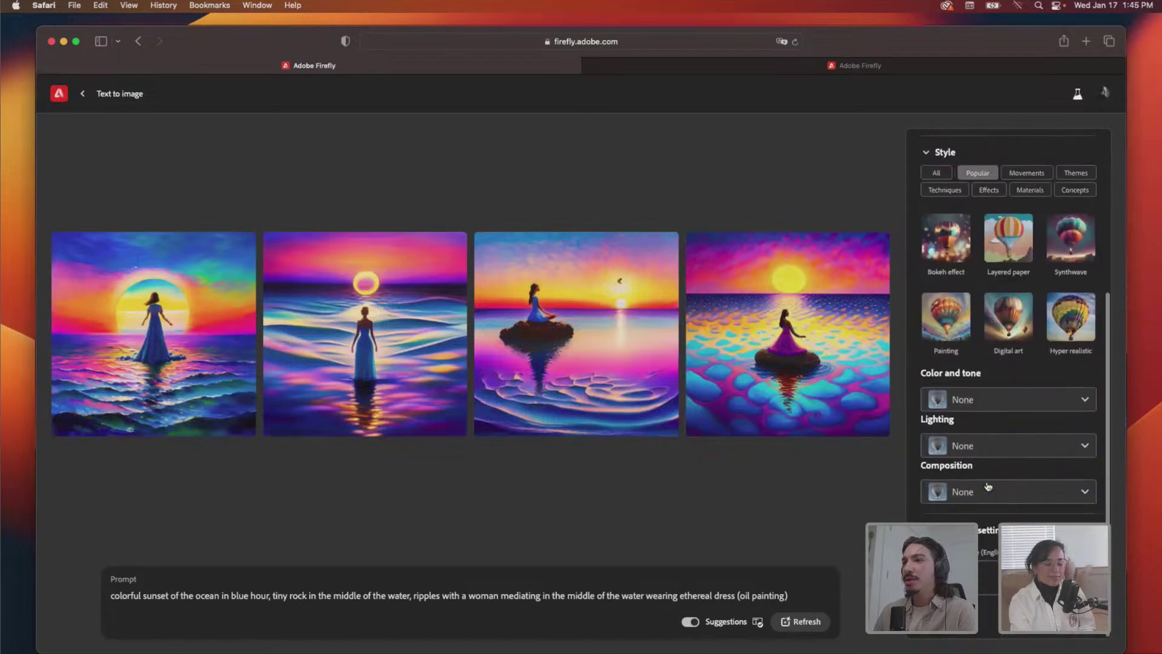
{"action": "left_click", "coordinate": [680, 67]}
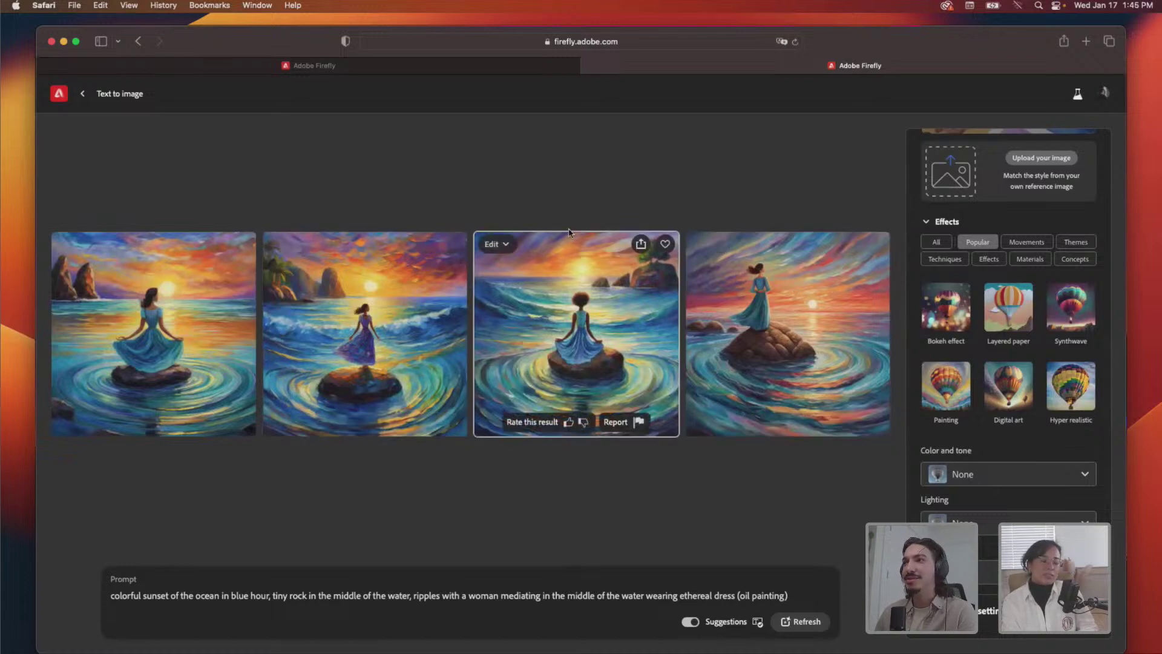
{"action": "left_click", "coordinate": [346, 71]}
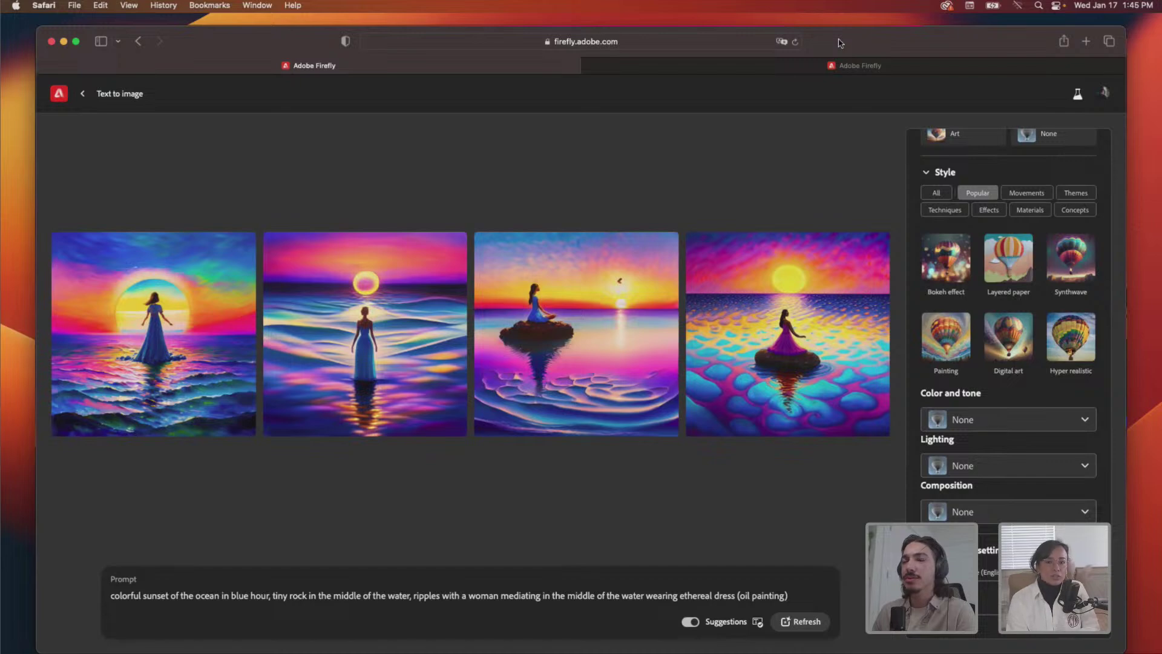
- Switch to the Finder window showing the ASSETS folder and widen it to enlarge the file preview
{"action": "key", "text": "F11"}
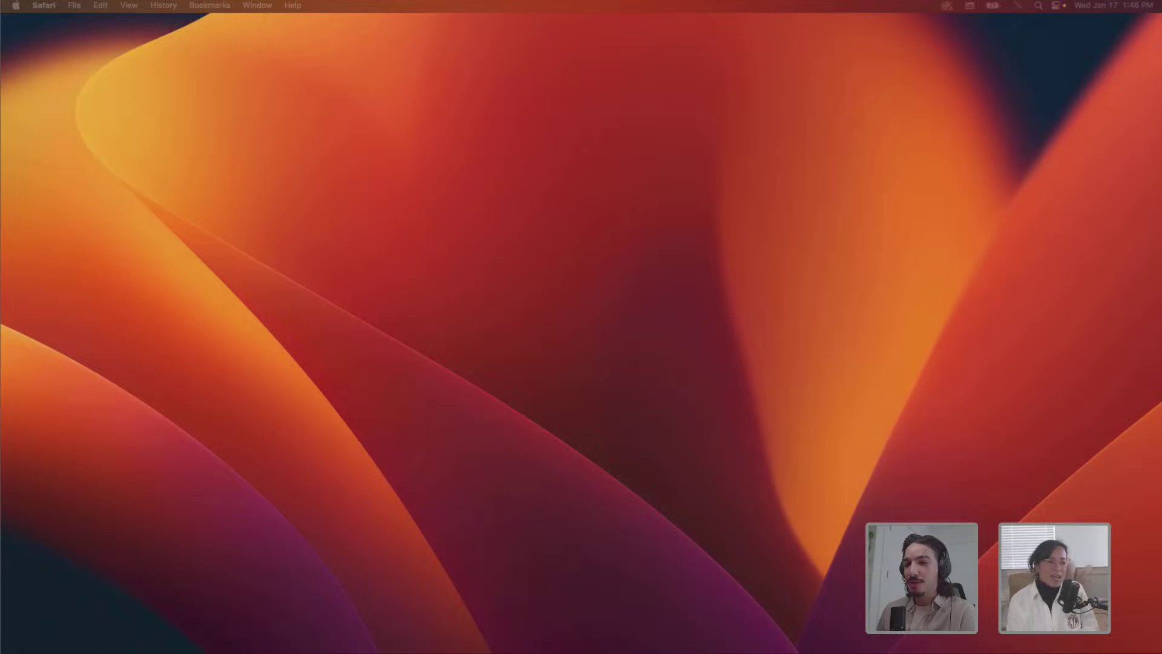
{"action": "left_click_drag", "start_coordinate": [491, 653], "coordinate": [400, 74]}
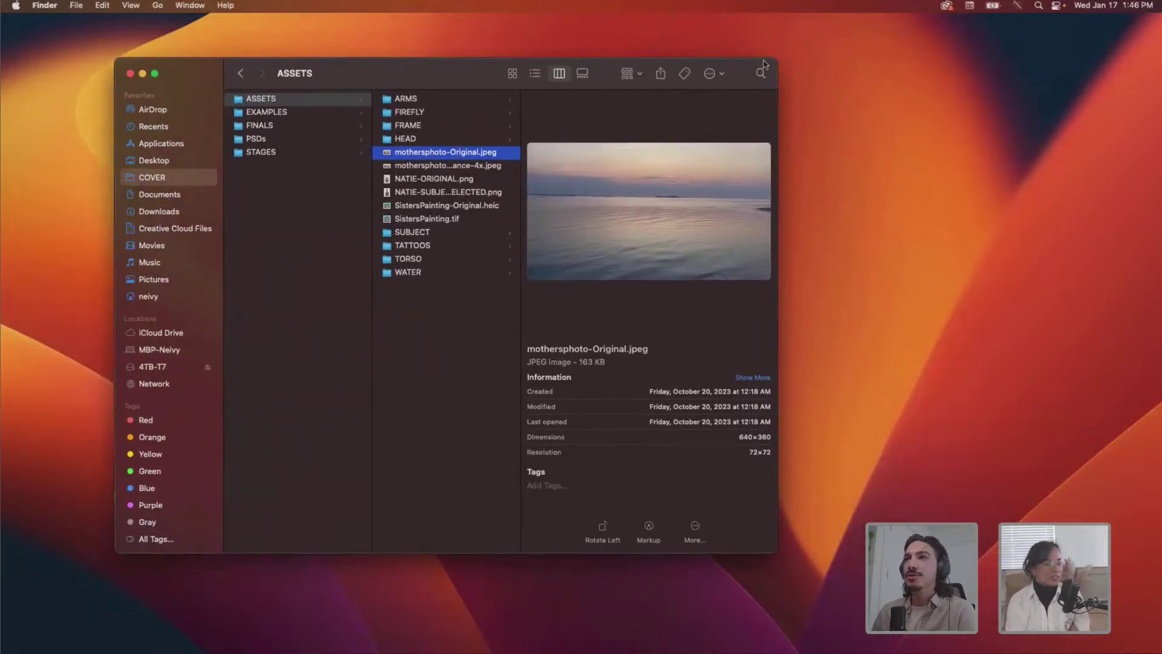
{"action": "left_click_drag", "start_coordinate": [774, 59], "coordinate": [941, 64]}
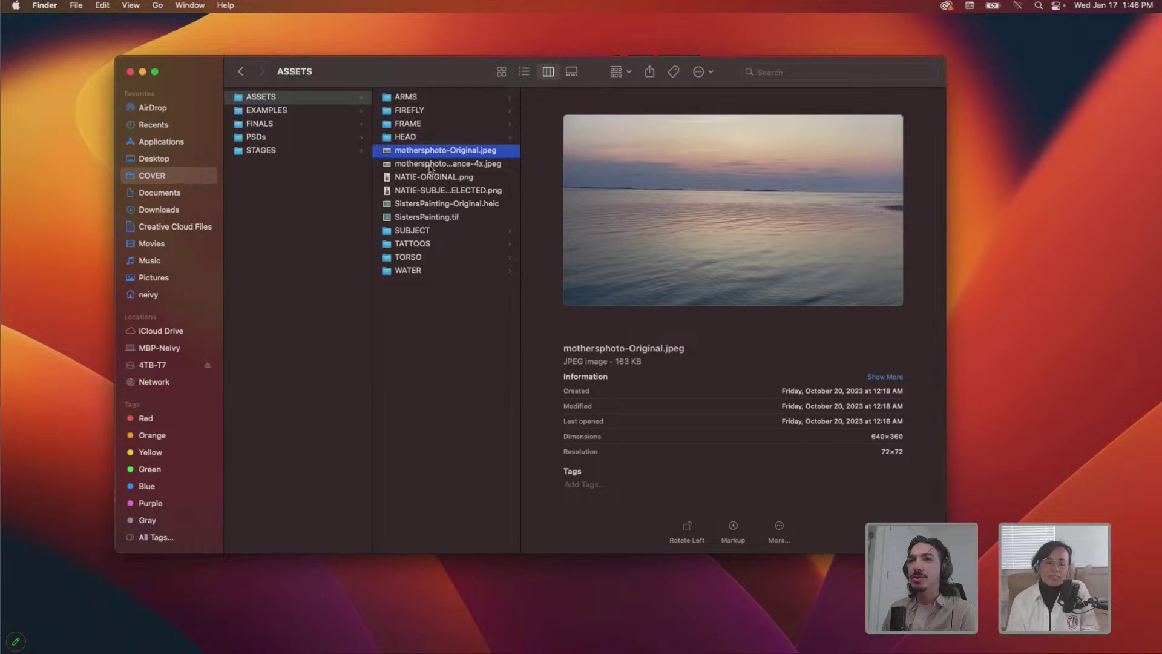
- Preview the original PNG photo of the meditating woman in the ASSETS folder with Quick Look
{"action": "key", "text": "Down"}
{"action": "key", "text": "Down"}
{"action": "key", "text": "space"}
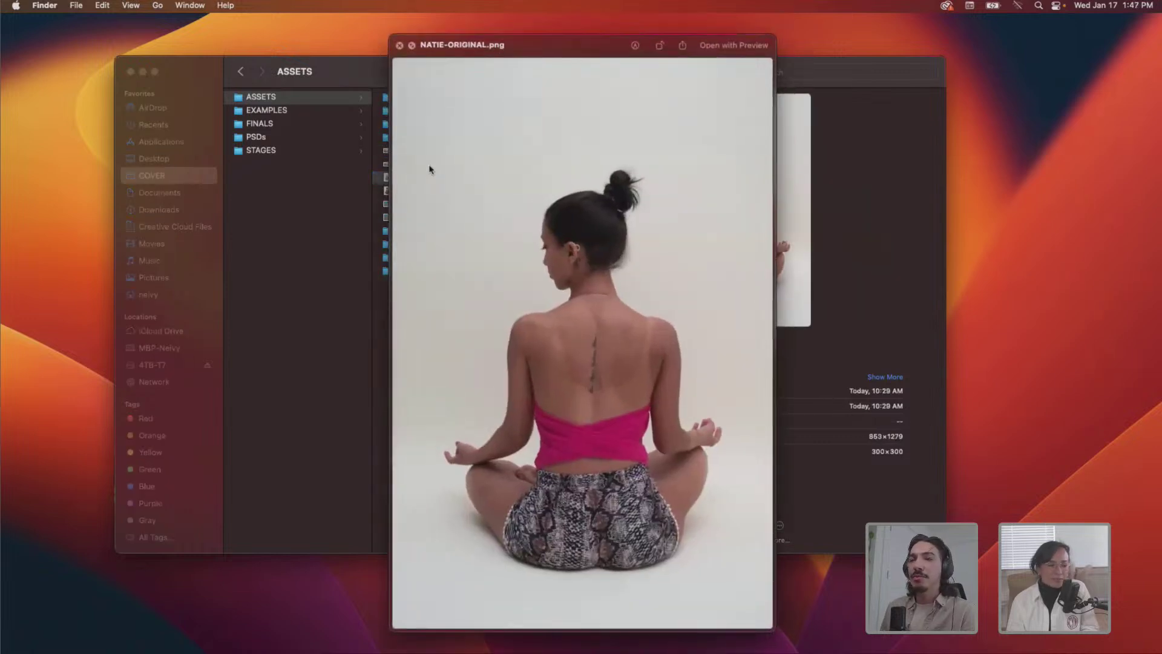
{"action": "key", "text": "space"}
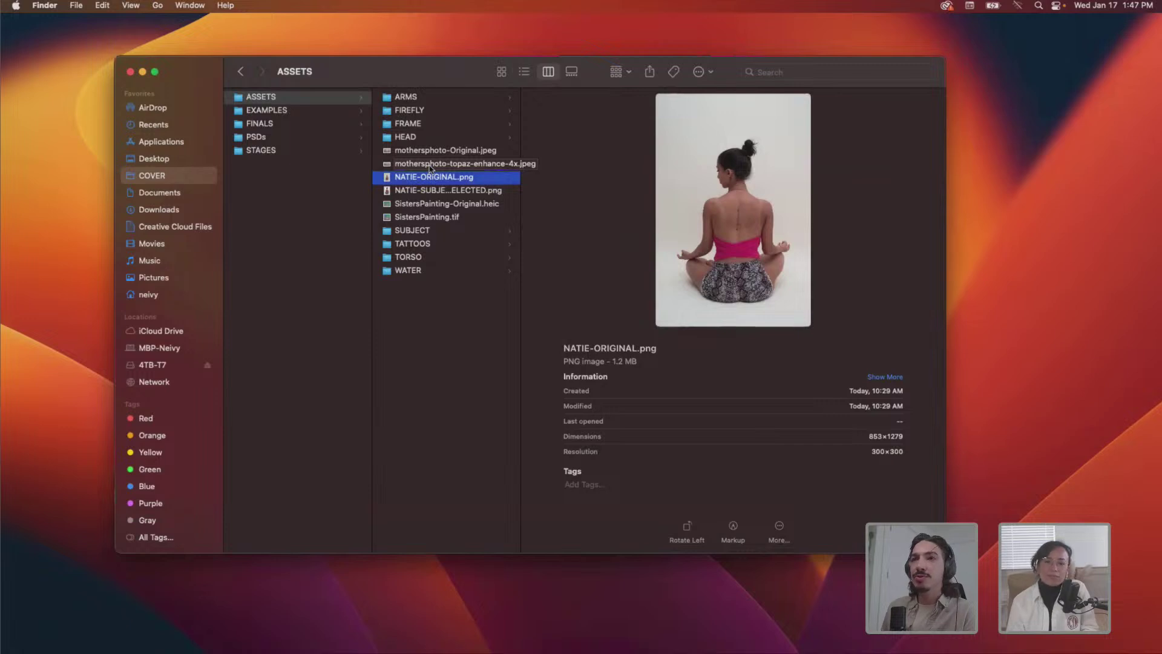
- Preview SistersPainting.tif and SistersPainting-Original.heic one after the other with Quick Look to compare them
{"action": "key", "text": "Down"}
{"action": "key", "text": "Down"}
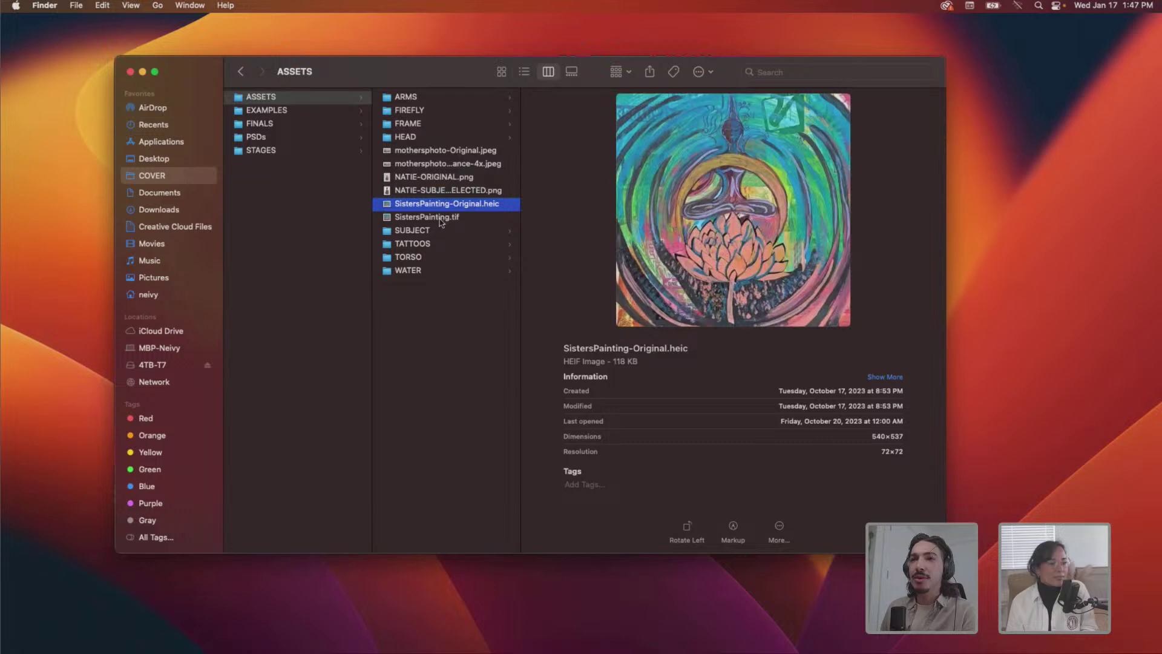
{"action": "key", "text": "Down"}
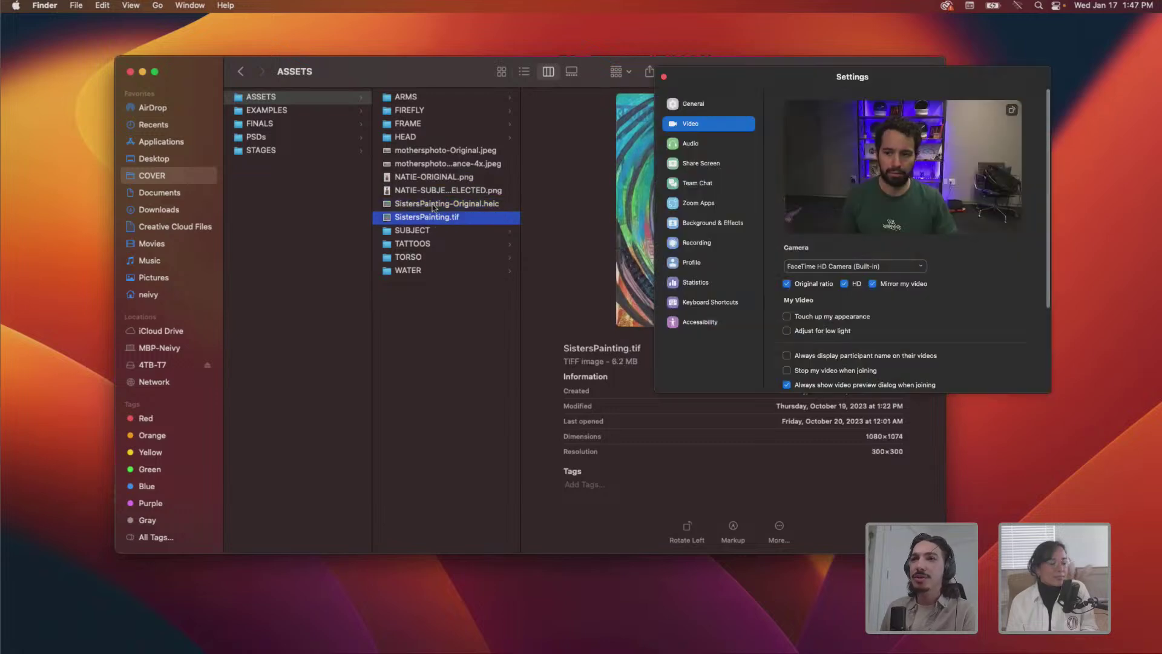
{"action": "key", "text": "space"}
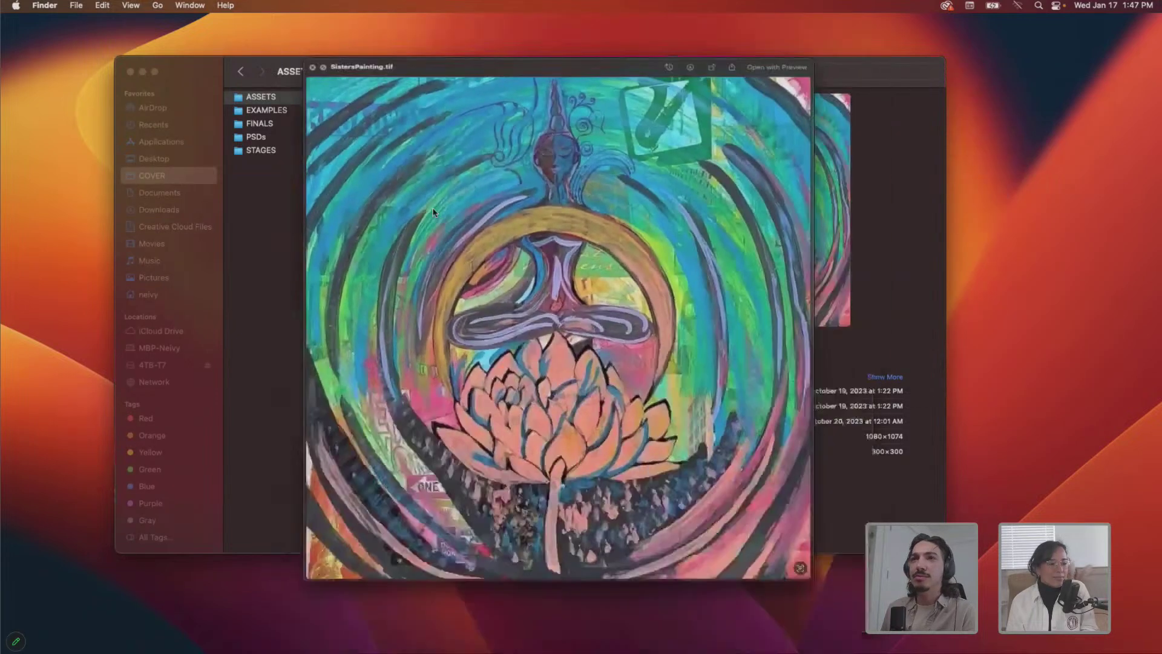
{"action": "key", "text": "space"}
{"action": "key", "text": "Up"}
{"action": "key", "text": "space"}
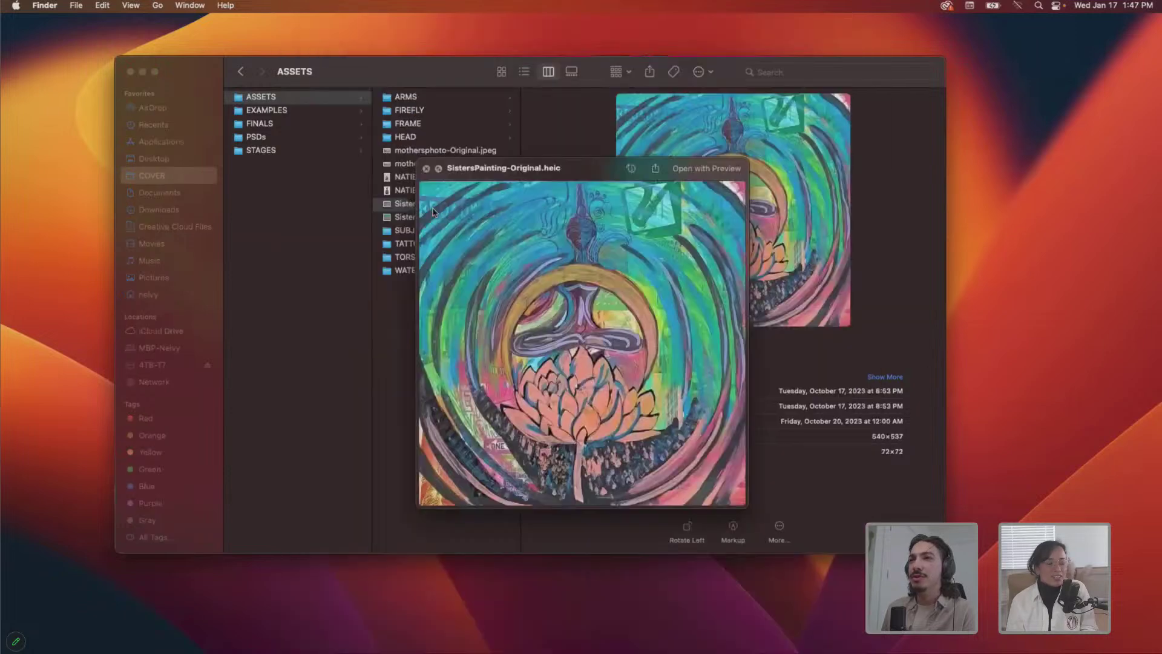
{"action": "key", "text": "space"}
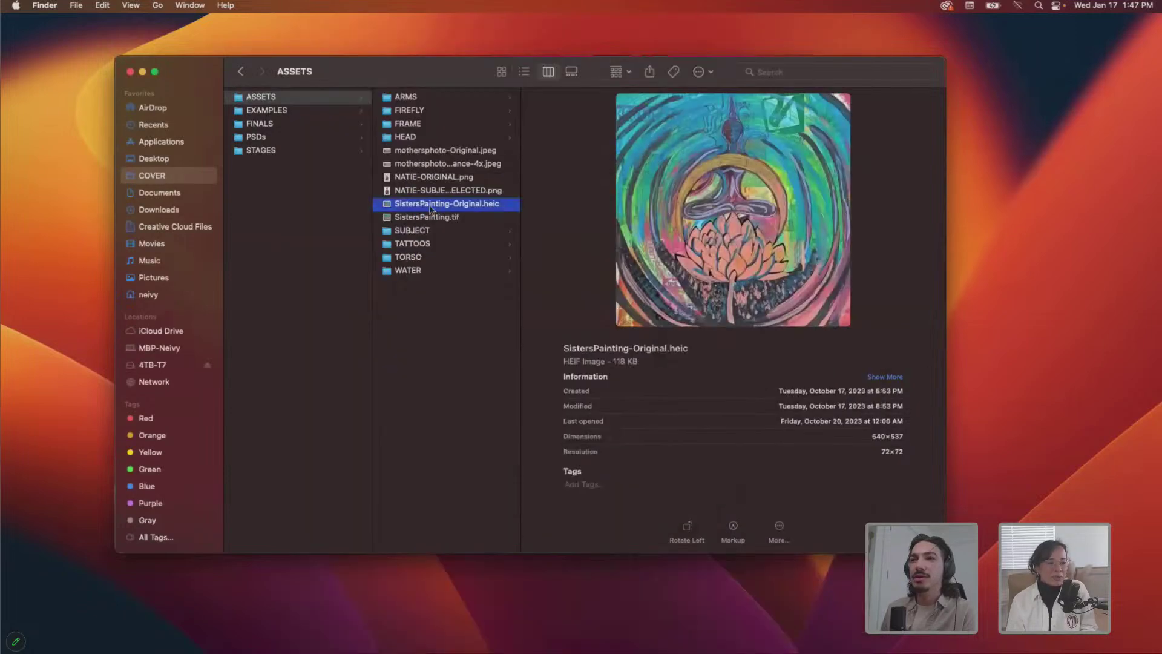
- Preview mothersphoto-topaz-enhance-4x.jpeg with Quick Look and open the PSDs folder
{"action": "left_click", "coordinate": [454, 164]}
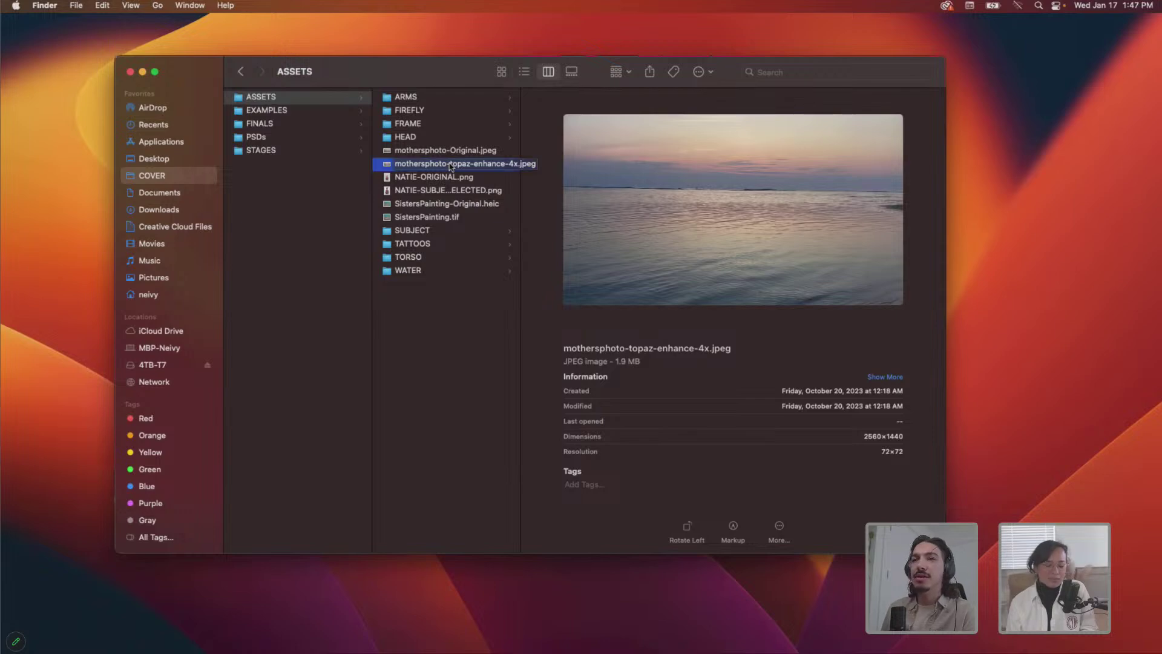
{"action": "key", "text": "space"}
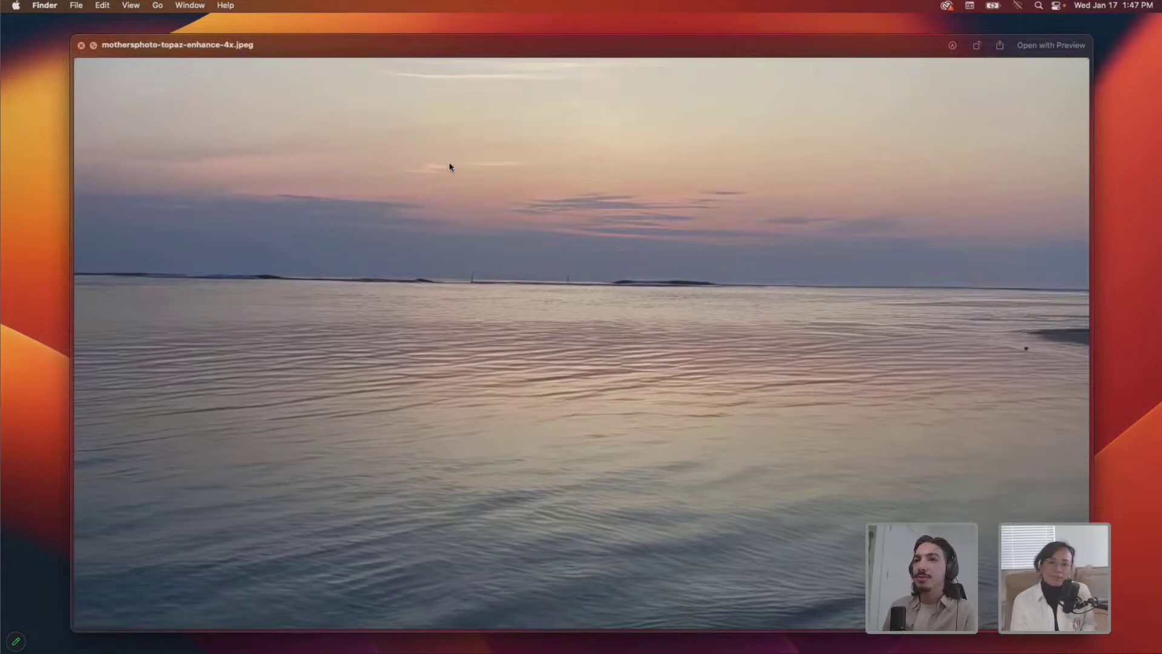
{"action": "key", "text": "space"}
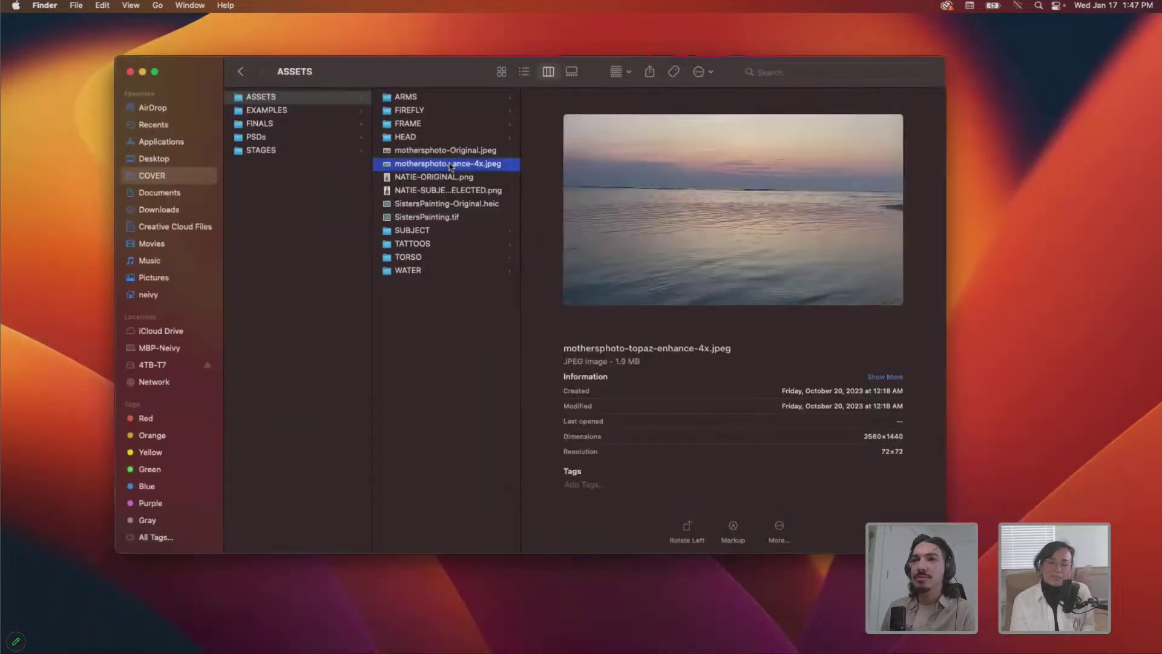
{"action": "left_click", "coordinate": [315, 136]}
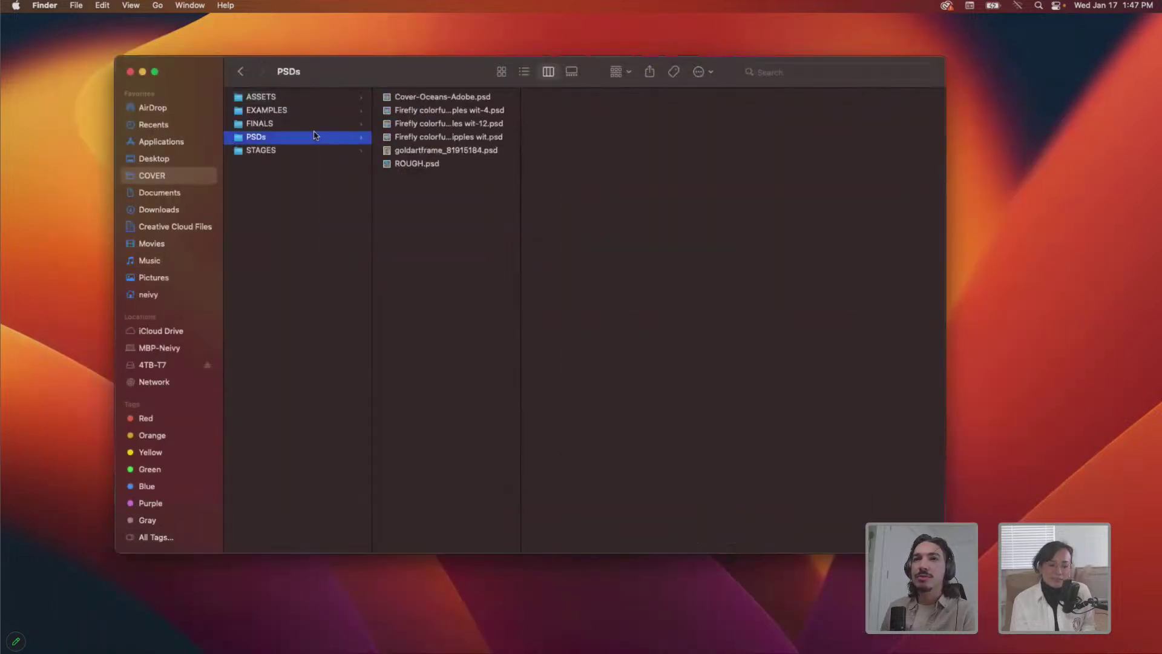
- Open ROUGH.psd from the PSDs folder in Photoshop
{"action": "left_click", "coordinate": [426, 151]}
{"action": "left_click", "coordinate": [427, 165]}
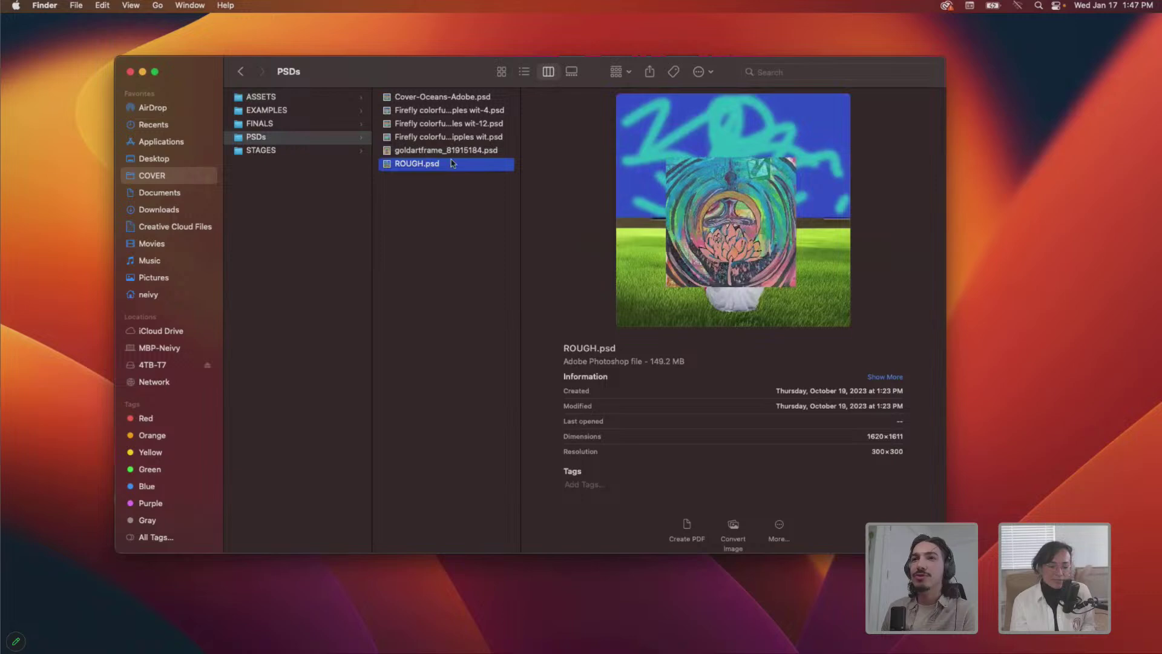
{"action": "double_click", "coordinate": [415, 164]}
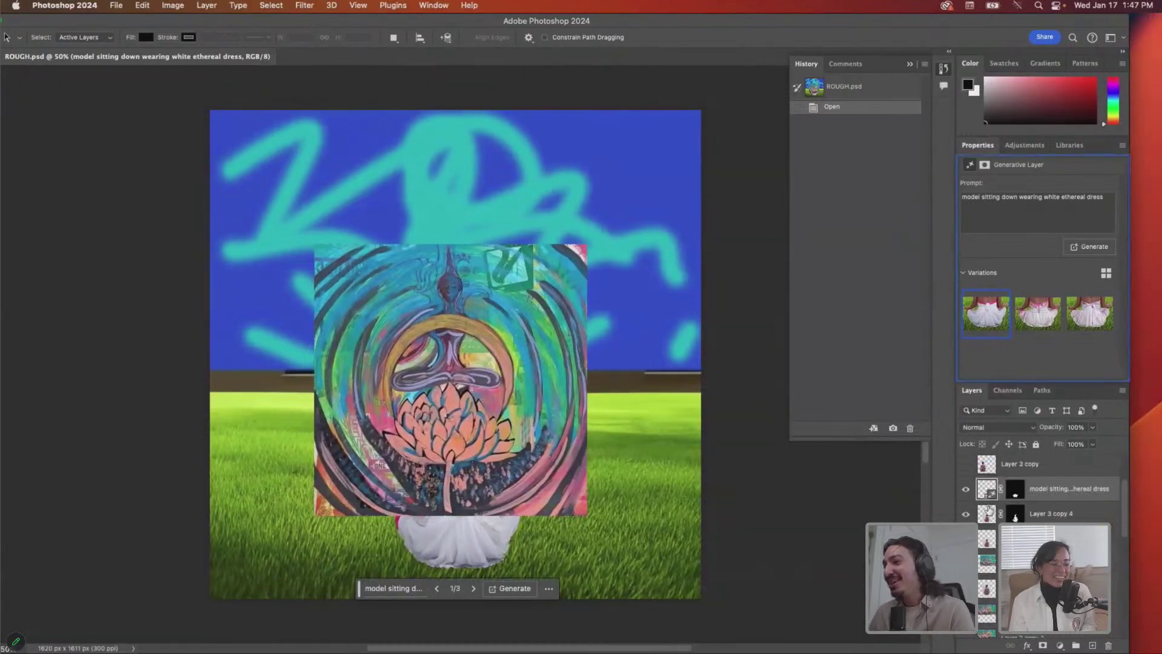
- Hide the painting layer, the generated white dress layer and the seated woman to expose the backdrop
{"action": "scroll", "coordinate": [1029, 545], "scroll_direction": "up", "scroll_amount": 10}
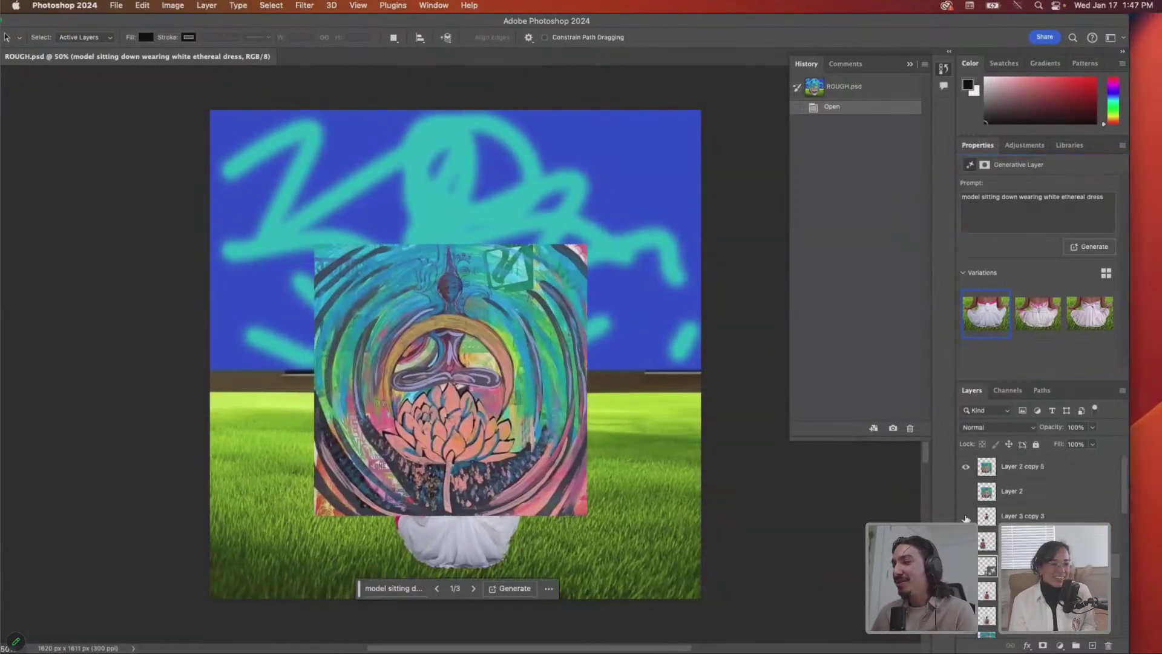
{"action": "left_click", "coordinate": [965, 469]}
{"action": "left_click", "coordinate": [966, 567]}
{"action": "scroll", "coordinate": [1030, 545], "scroll_direction": "down", "scroll_amount": 1}
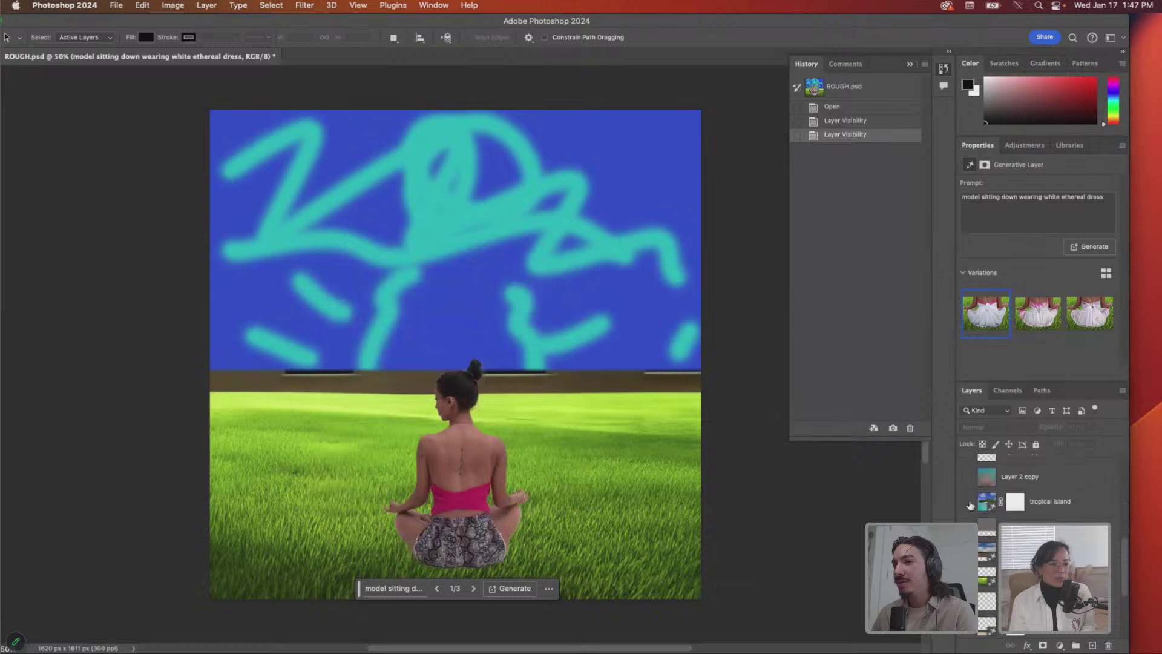
{"action": "left_click", "coordinate": [966, 532]}
{"action": "scroll", "coordinate": [1030, 515], "scroll_direction": "down", "scroll_amount": 3}
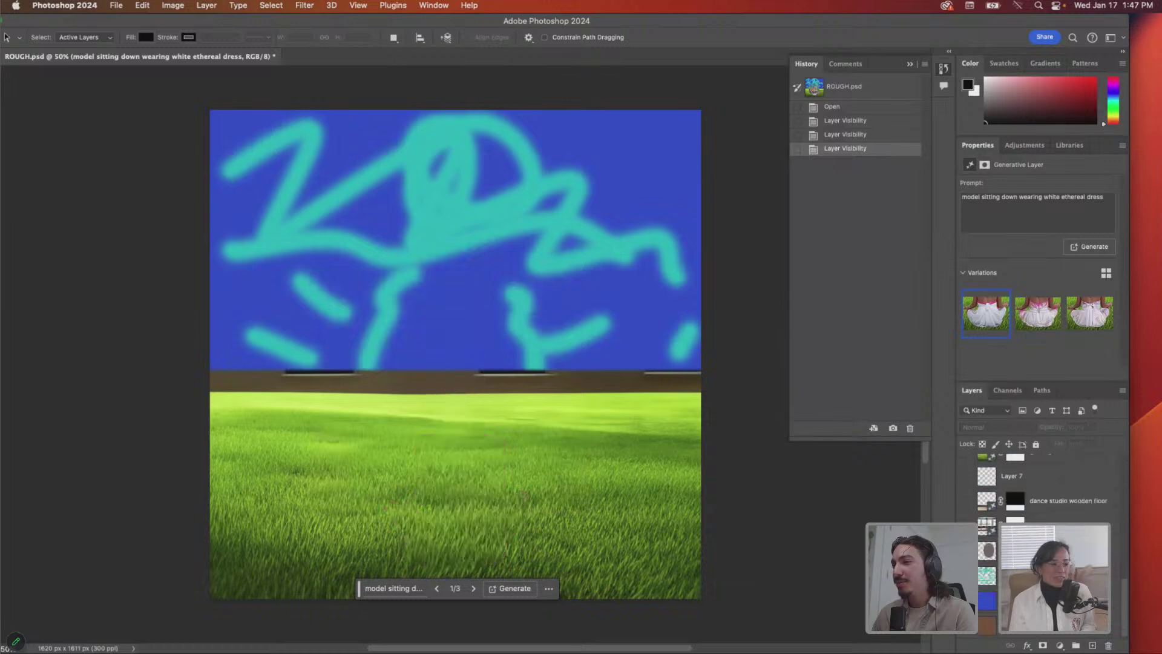
- Swap the green grass layer for the dance studio wooden floor and mirror layers, and view both generative prompts
{"action": "left_click", "coordinate": [966, 493]}
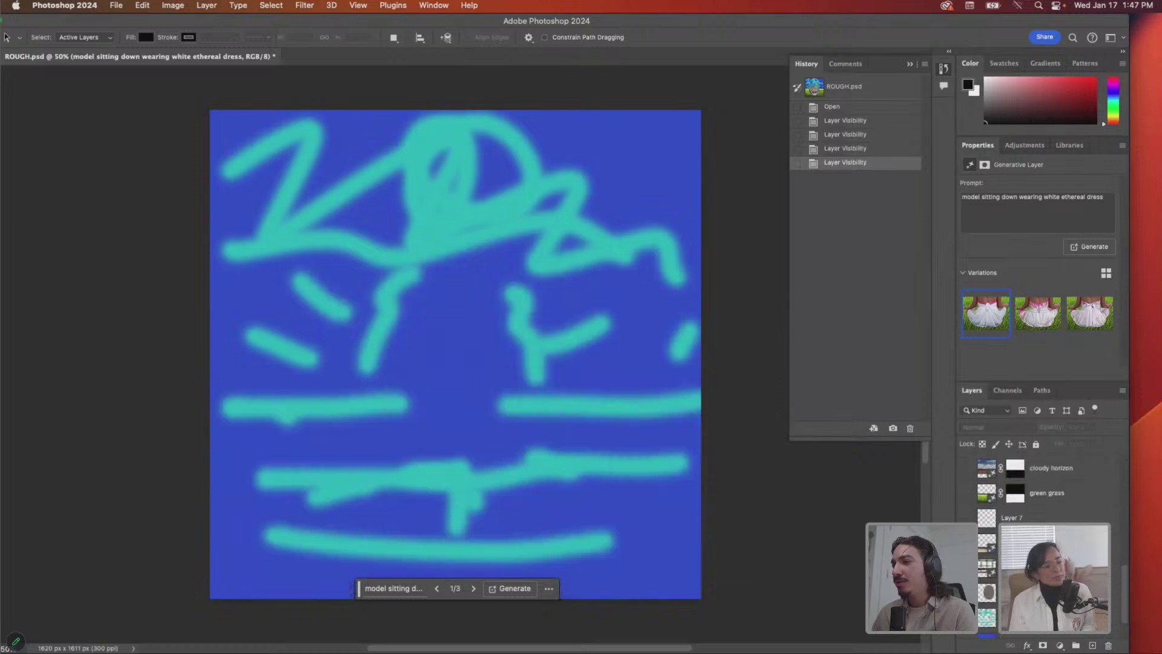
{"action": "left_click", "coordinate": [966, 543]}
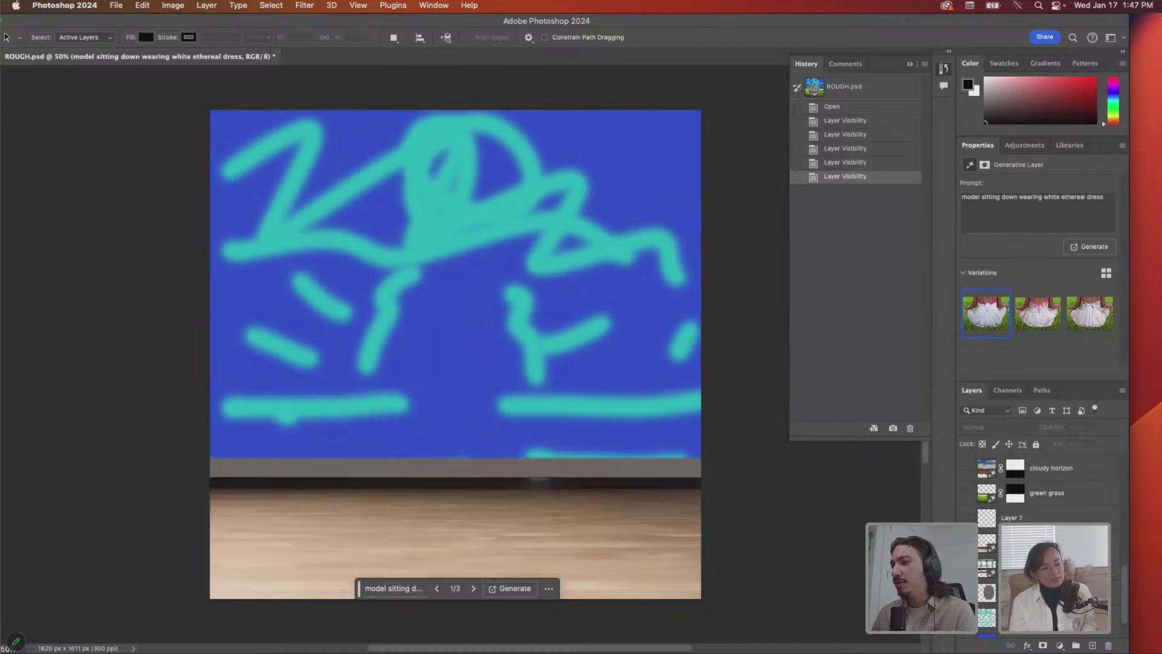
{"action": "left_click", "coordinate": [966, 568]}
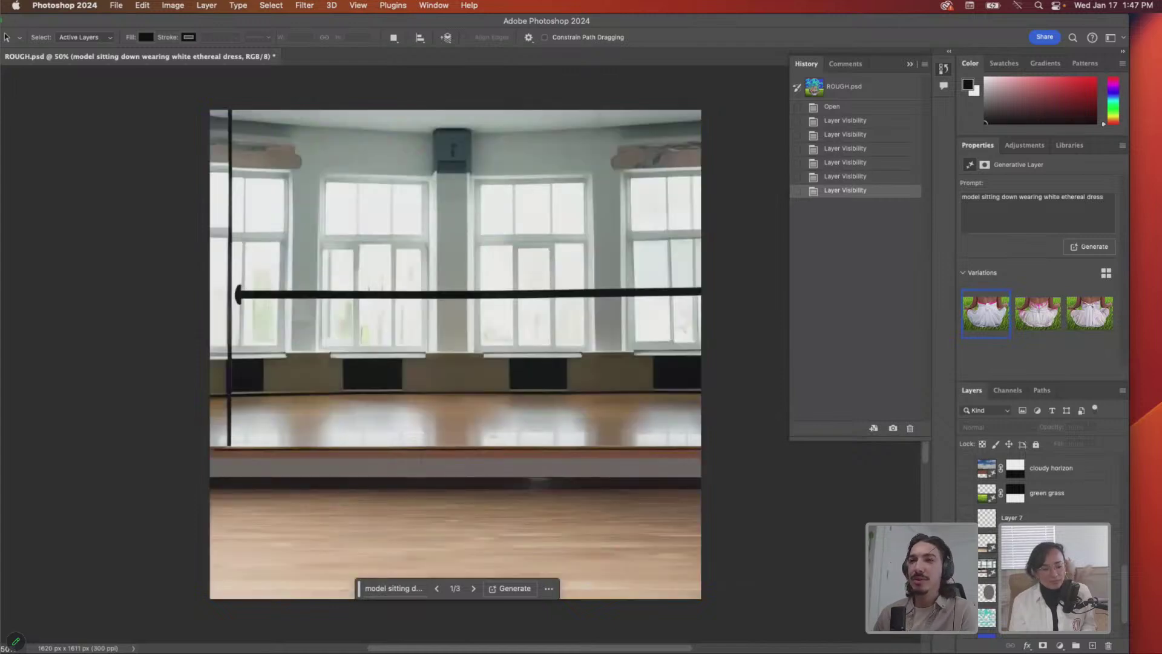
{"action": "left_click", "coordinate": [1037, 543]}
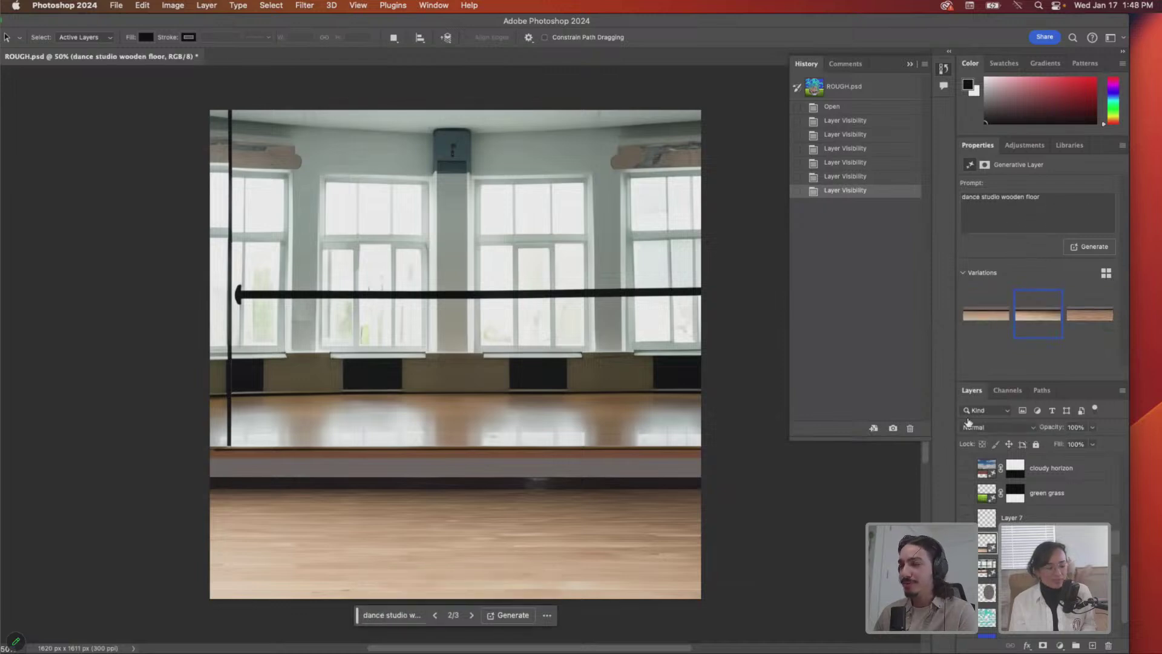
{"action": "left_click", "coordinate": [1029, 568]}
- Show the woman on Layer 3 copy 3 and move her down onto the wooden floor, about X 587 px, Y 902 px
{"action": "scroll", "coordinate": [1029, 545], "scroll_direction": "up", "scroll_amount": 3}
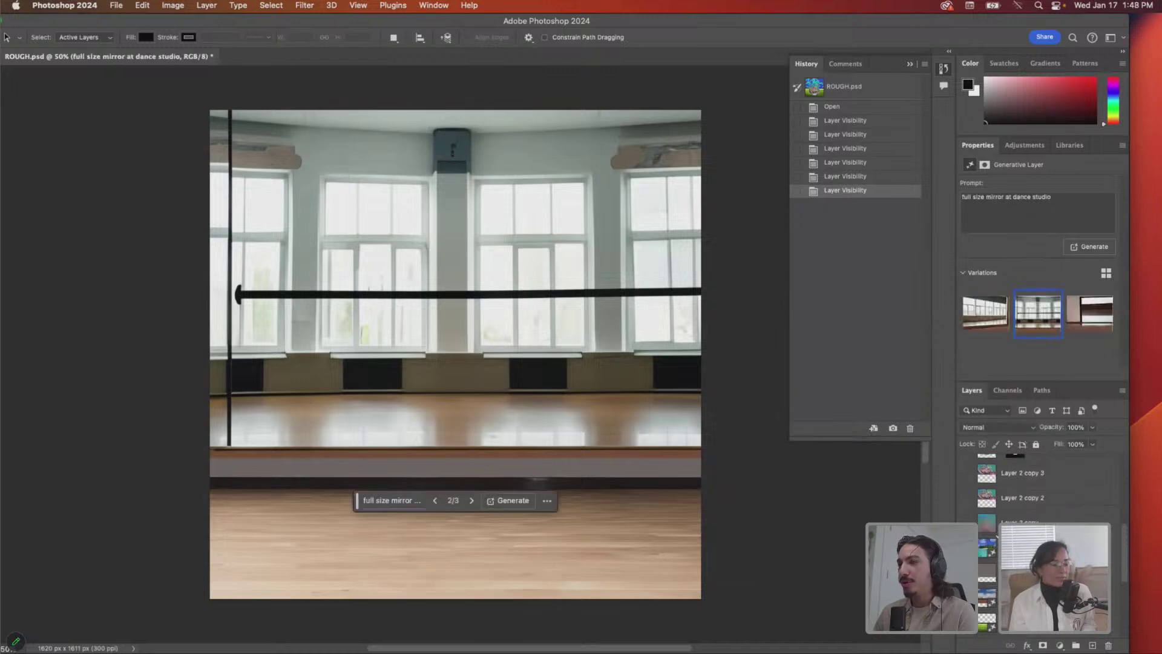
{"action": "scroll", "coordinate": [1029, 545], "scroll_direction": "up", "scroll_amount": 1}
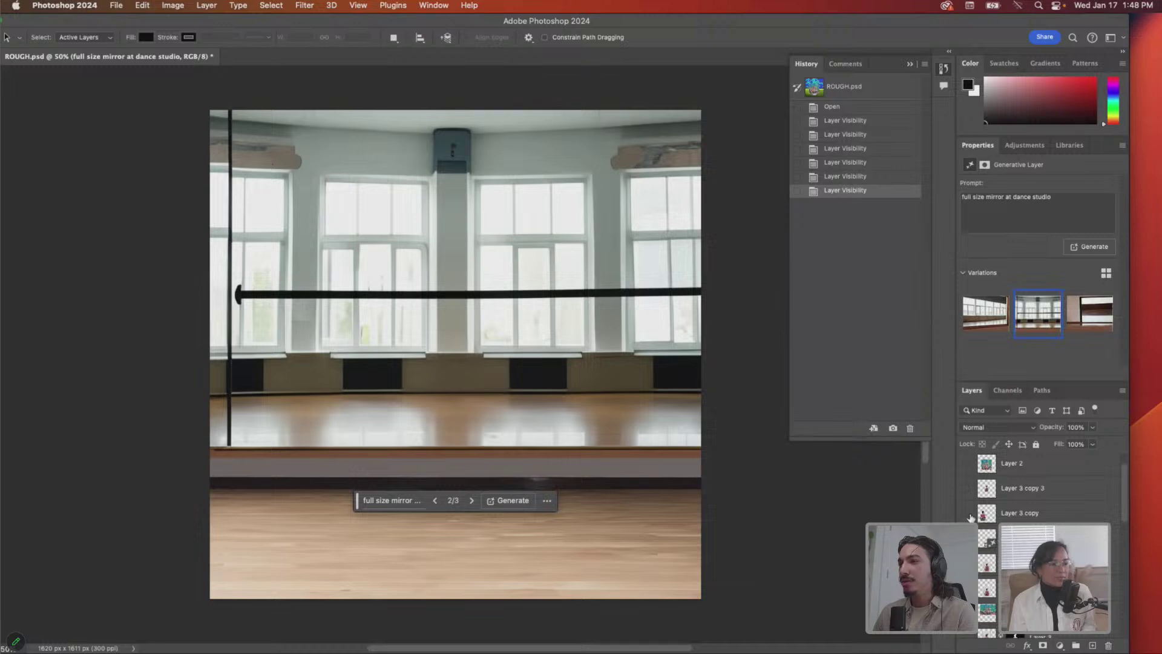
{"action": "left_click", "coordinate": [966, 488]}
{"action": "key", "text": "v"}
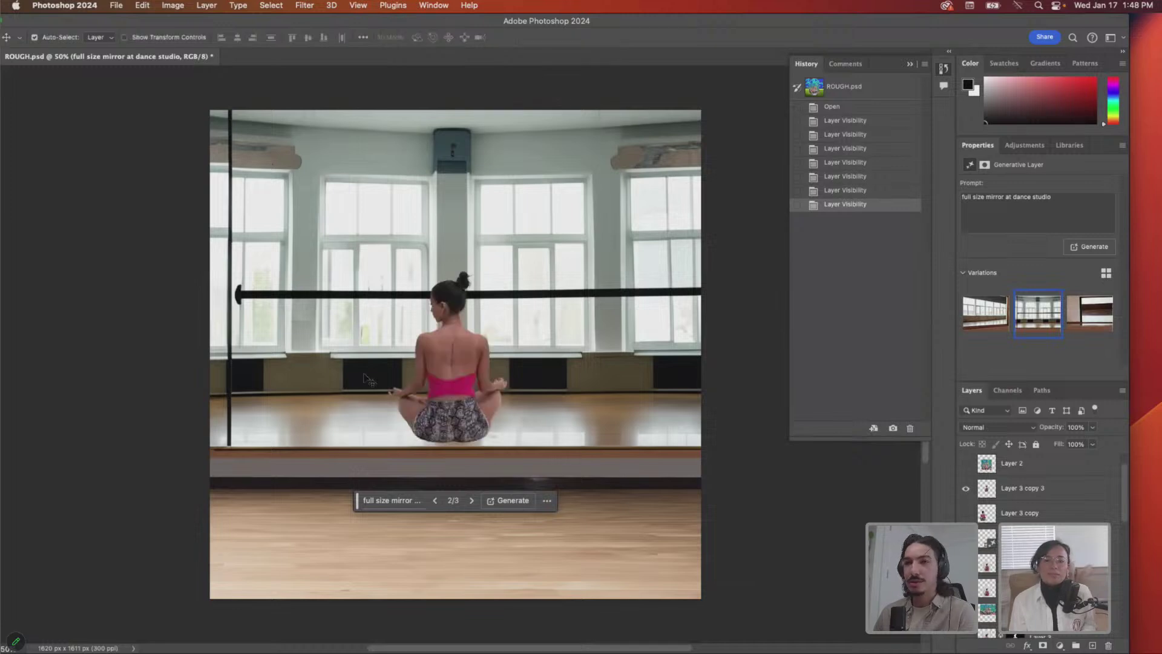
{"action": "left_click_drag", "start_coordinate": [451, 382], "coordinate": [455, 502]}
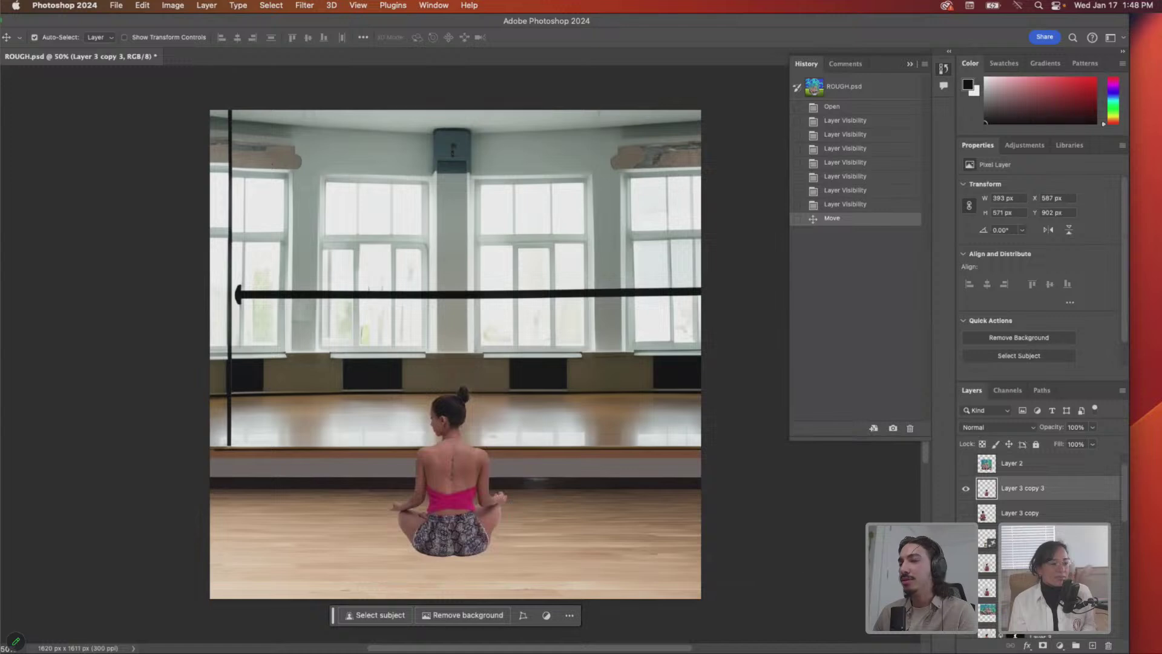
- Turn the painting on Layer 2 on and off to preview it in the dance studio scene
{"action": "scroll", "coordinate": [1042, 490], "scroll_direction": "up", "scroll_amount": 1}
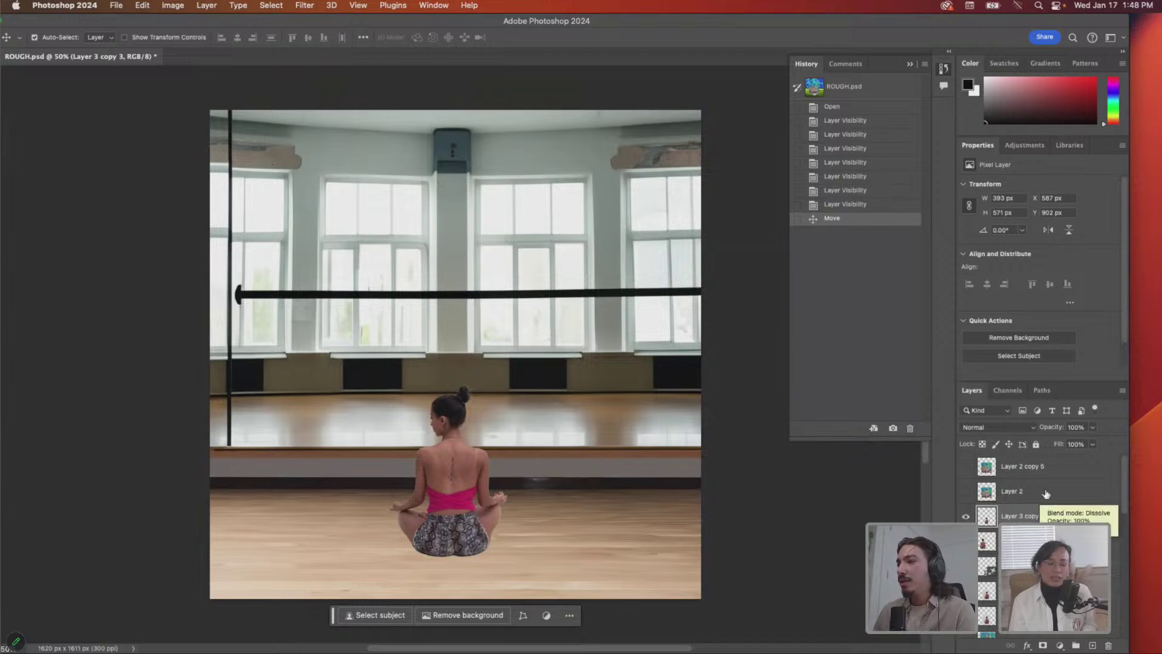
{"action": "left_click", "coordinate": [966, 492]}
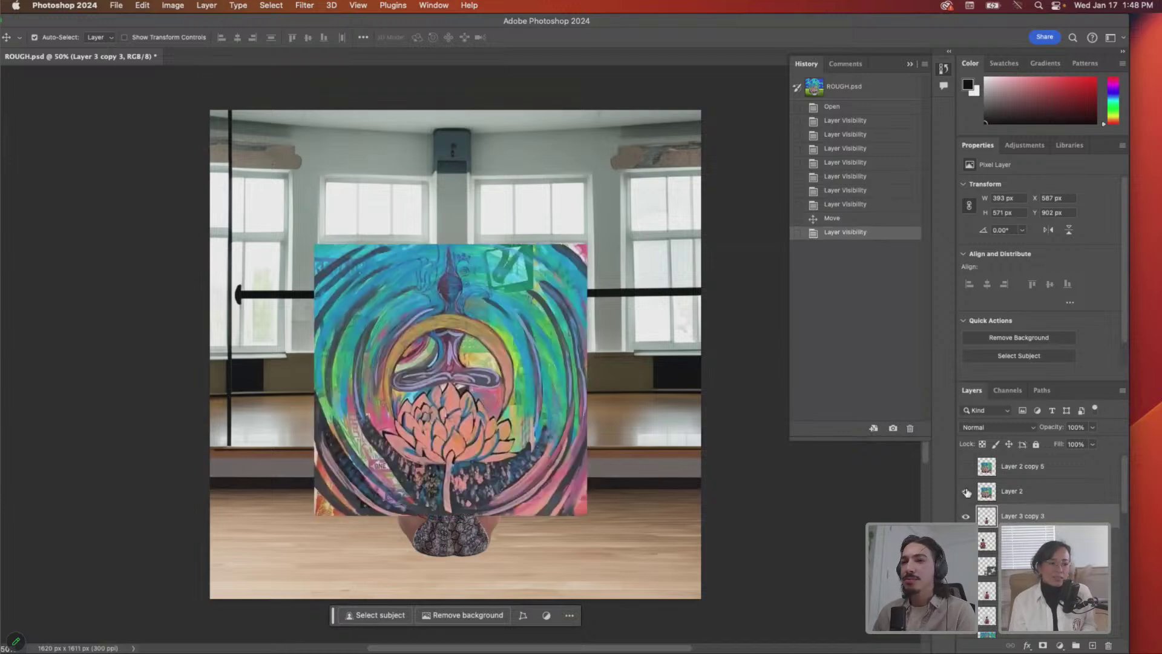
{"action": "left_click", "coordinate": [966, 491]}
- Show the grey oval on Layer 5, raise it above the dance studio layers and position it behind the woman
{"action": "scroll", "coordinate": [992, 560], "scroll_direction": "down", "scroll_amount": 5}
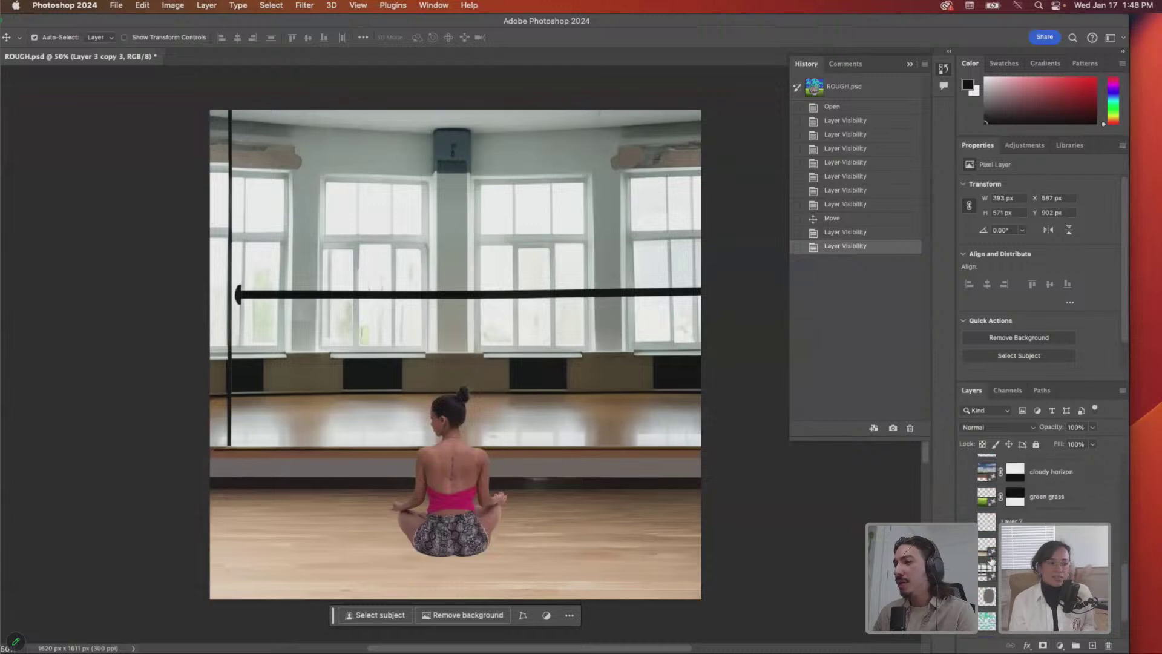
{"action": "left_click", "coordinate": [985, 603]}
{"action": "left_click", "coordinate": [967, 597]}
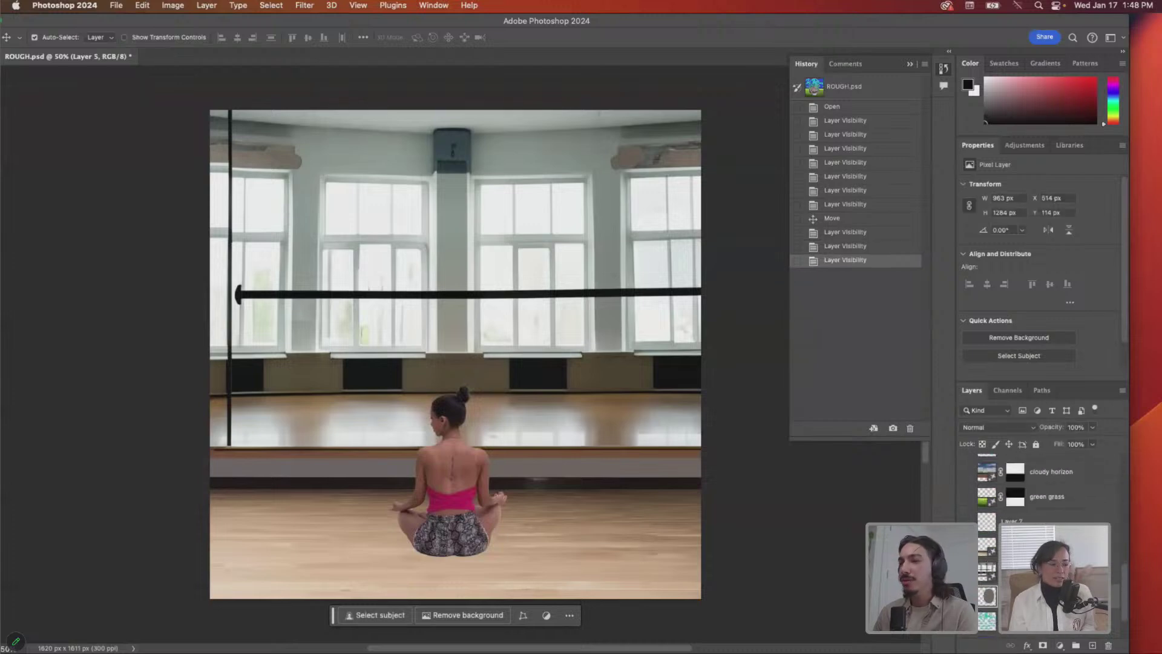
{"action": "key", "text": "space"}
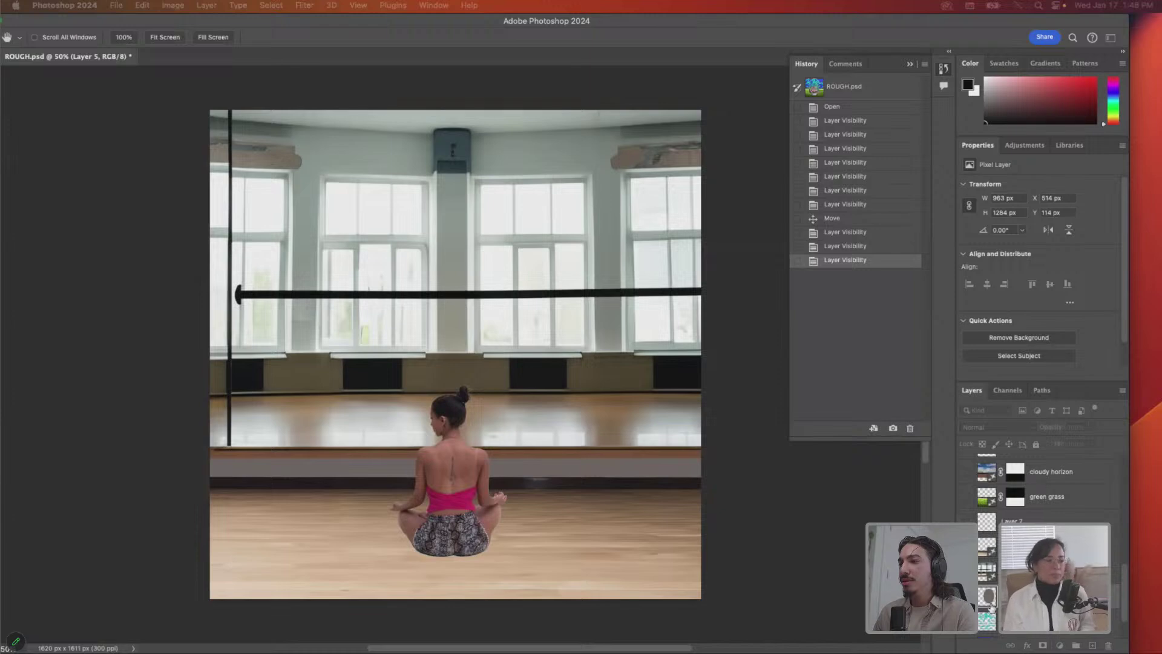
{"action": "key", "text": "Return"}
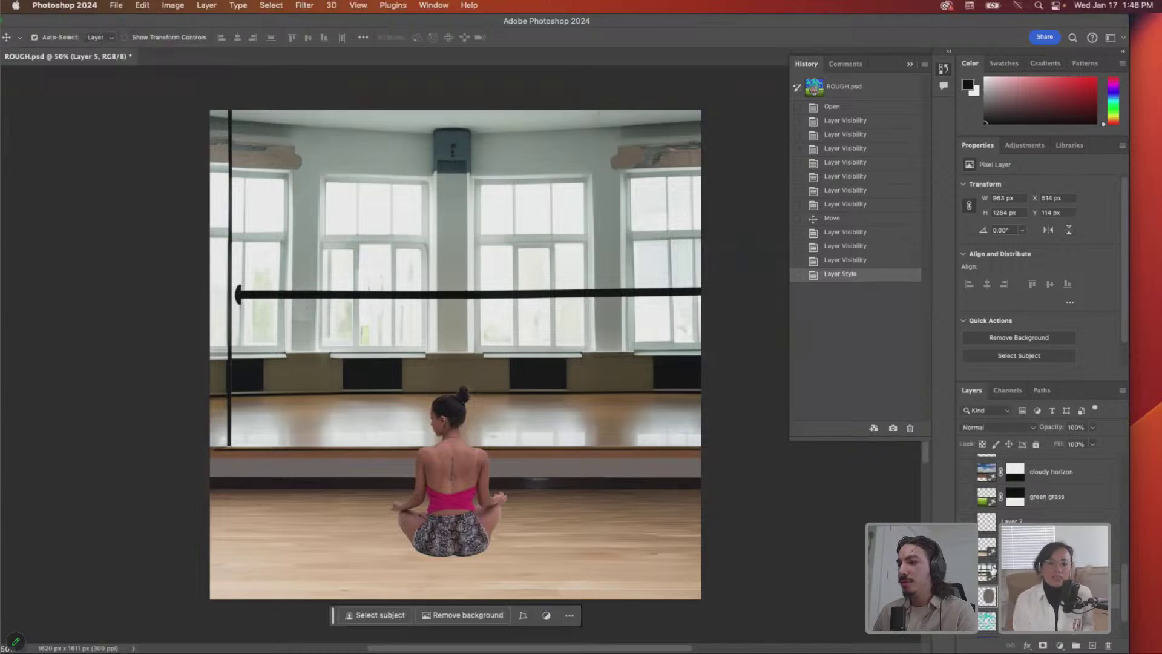
{"action": "key", "text": "super+bracketright"}
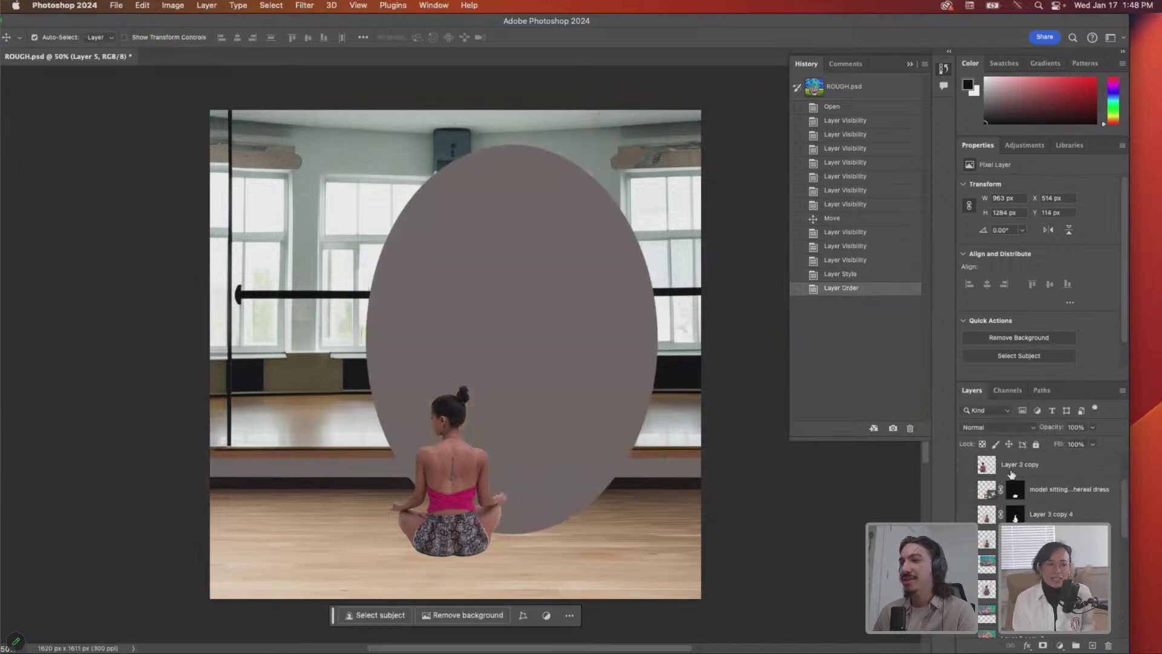
{"action": "left_click_drag", "start_coordinate": [594, 360], "coordinate": [534, 314]}
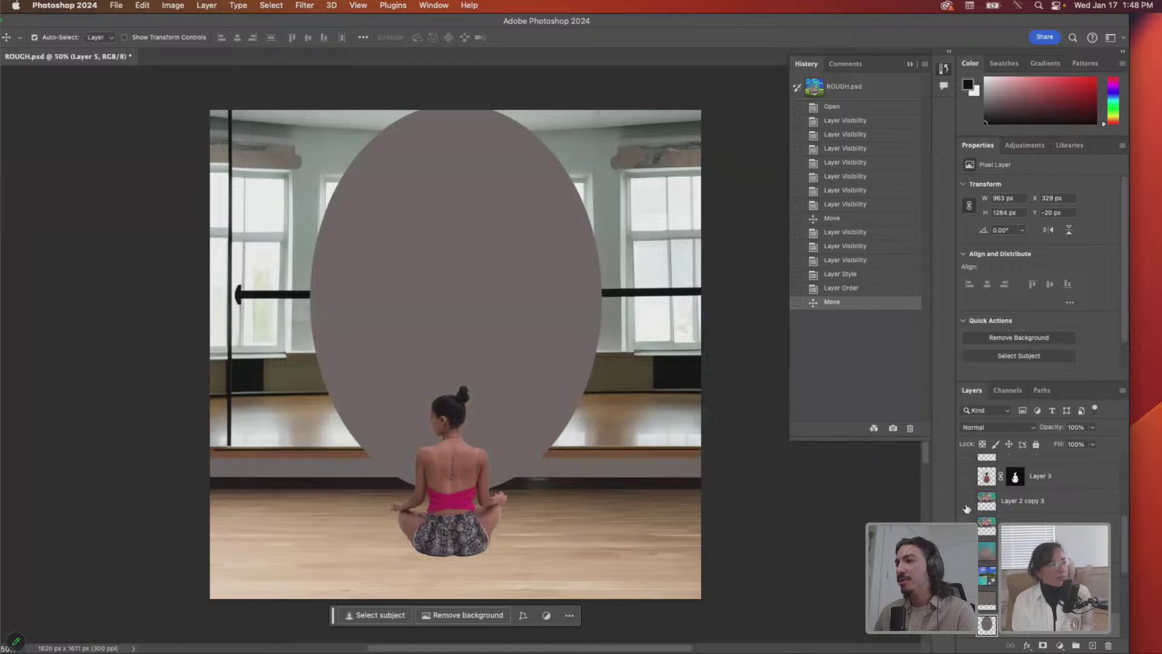
- Hide the grey oval on Layer 5 and show the tropical island generative layer behind the woman
{"action": "scroll", "coordinate": [981, 497], "scroll_direction": "up", "scroll_amount": 5}
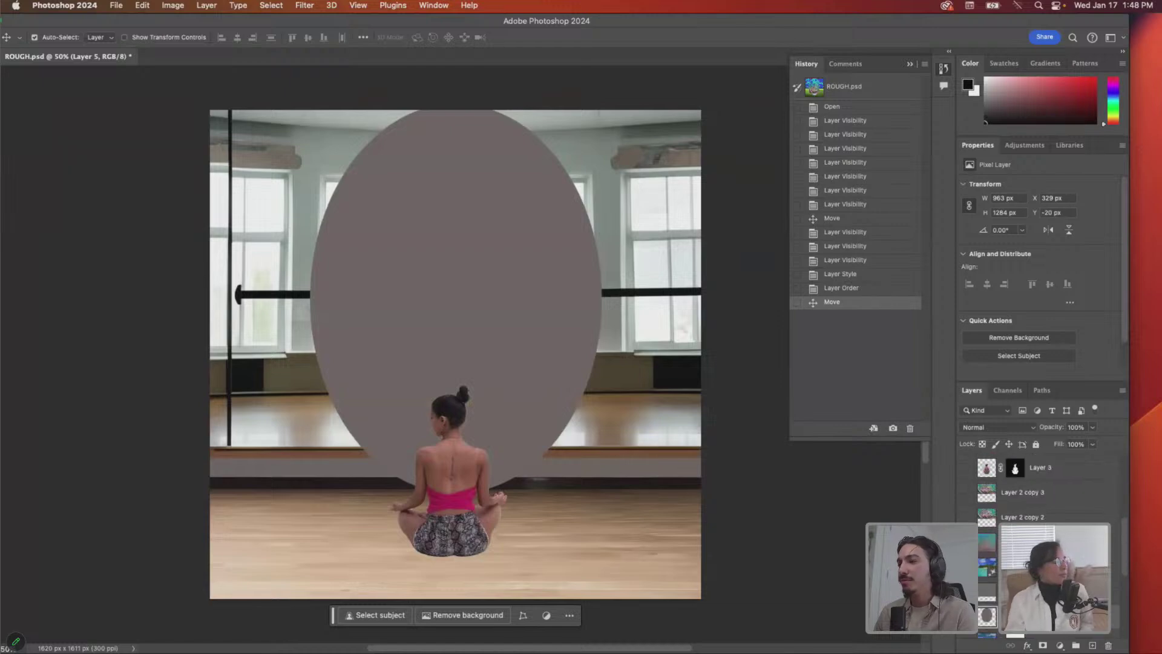
{"action": "scroll", "coordinate": [977, 494], "scroll_direction": "down", "scroll_amount": 5}
{"action": "left_click", "coordinate": [966, 510]}
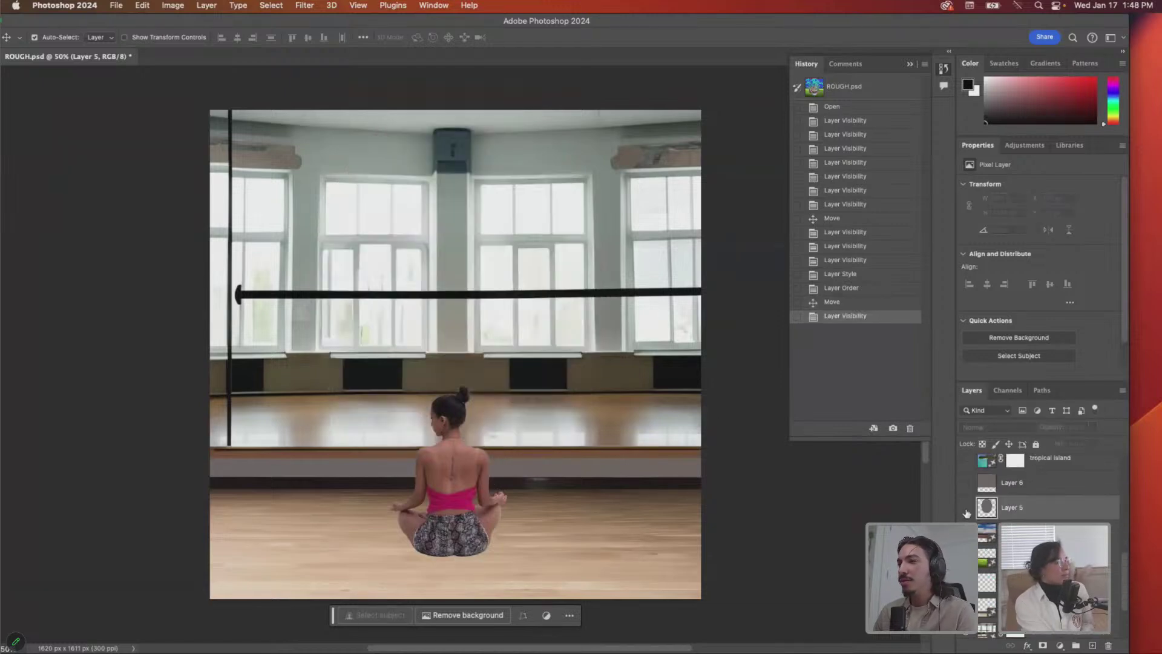
{"action": "scroll", "coordinate": [971, 515], "scroll_direction": "up", "scroll_amount": 2}
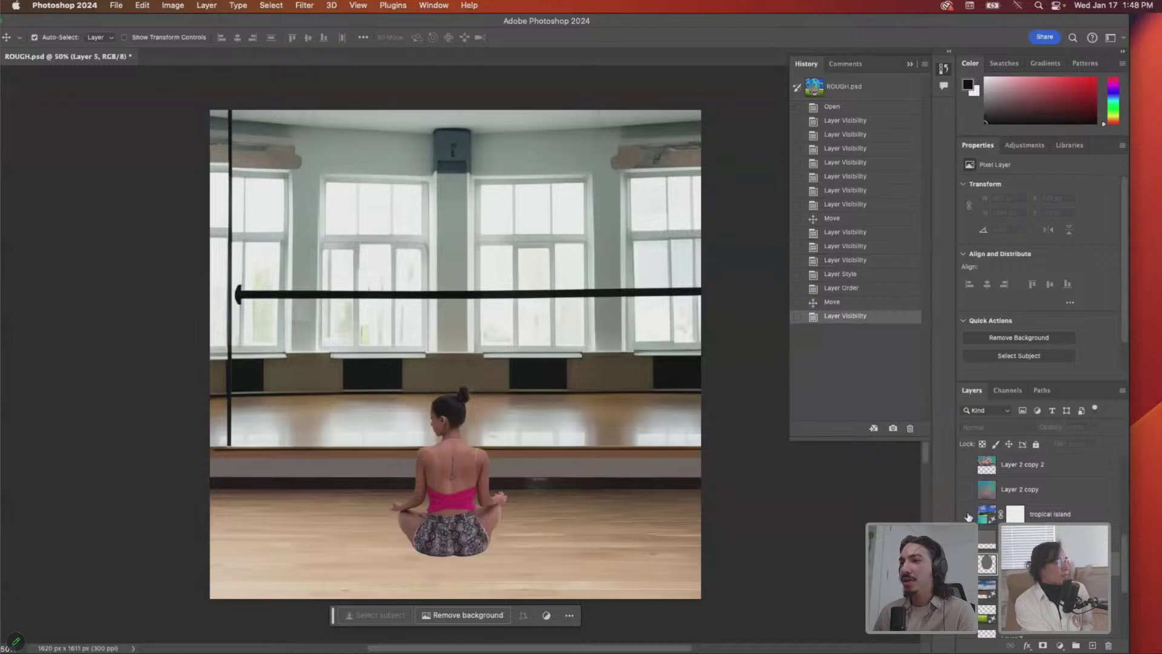
{"action": "left_click", "coordinate": [1036, 511]}
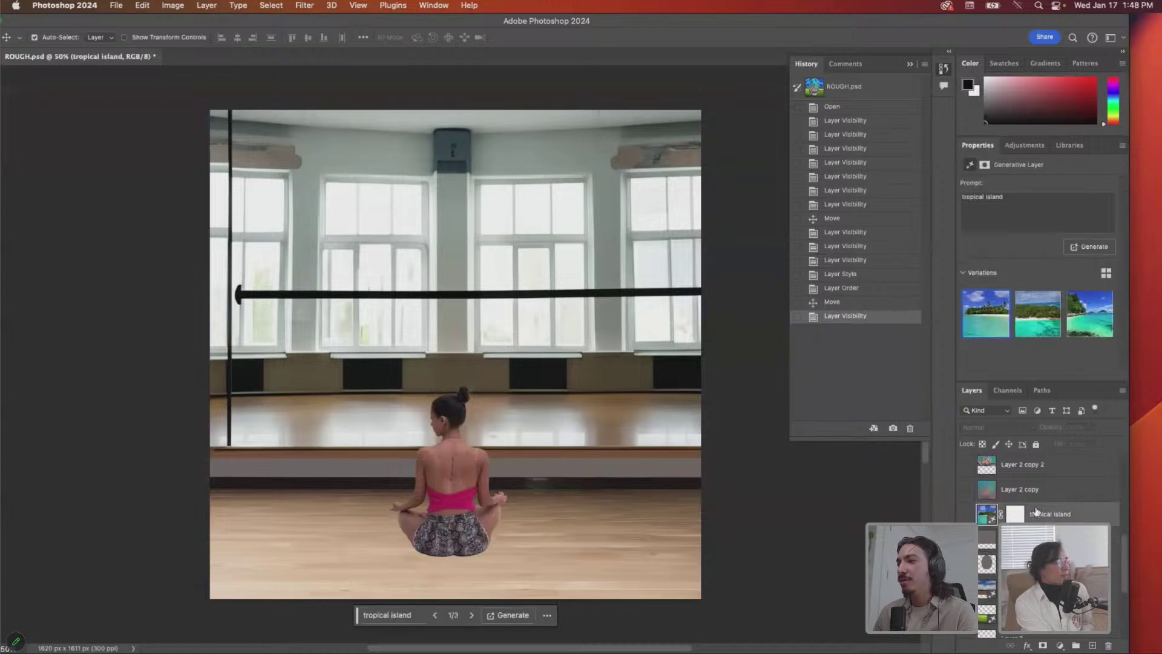
{"action": "left_click", "coordinate": [967, 515]}
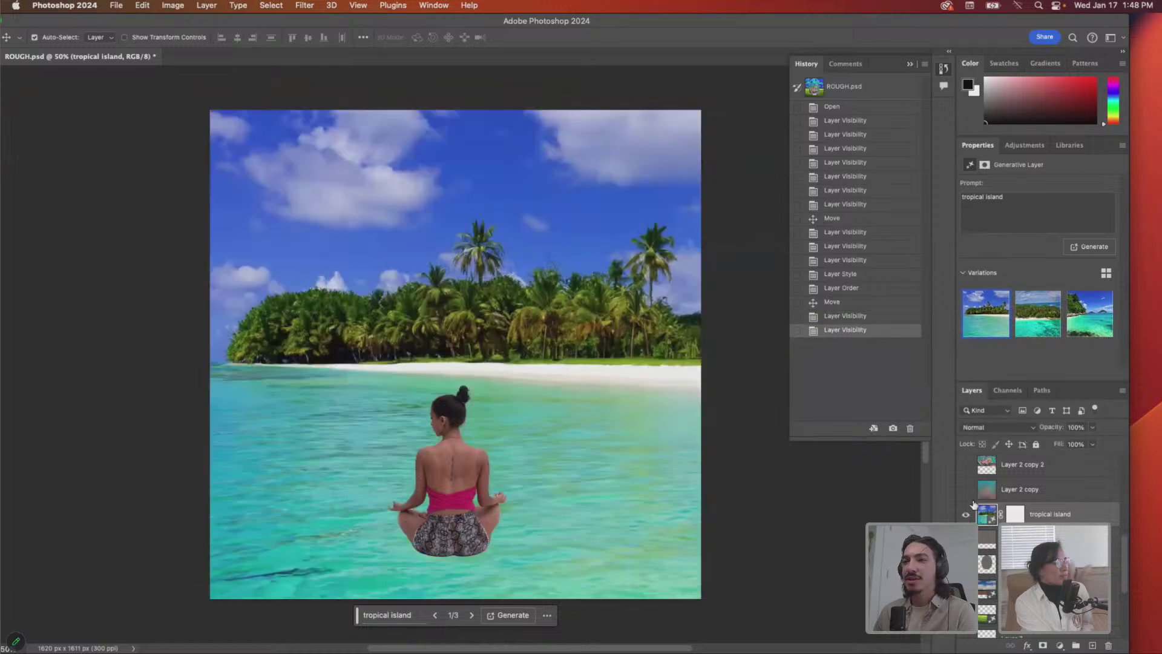
- Toggle the blurred gradient on Layer 2 copy and the woman on Layer 3 copy 3 to compare the island composition
{"action": "scroll", "coordinate": [1041, 484], "scroll_direction": "up", "scroll_amount": 3}
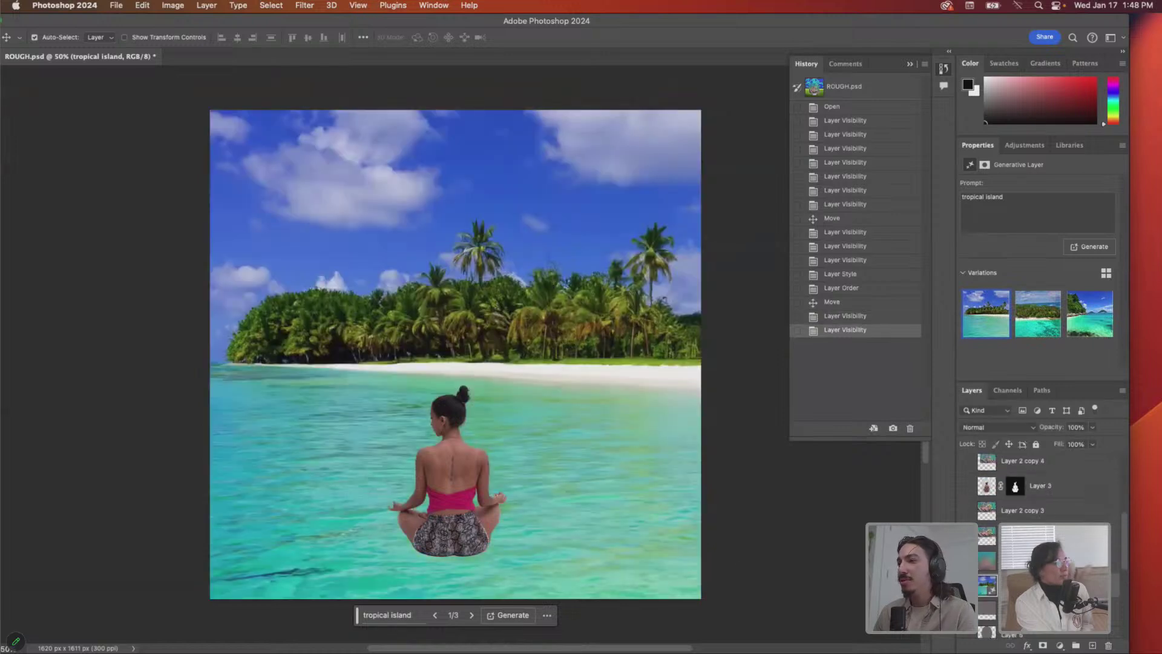
{"action": "left_click", "coordinate": [966, 570]}
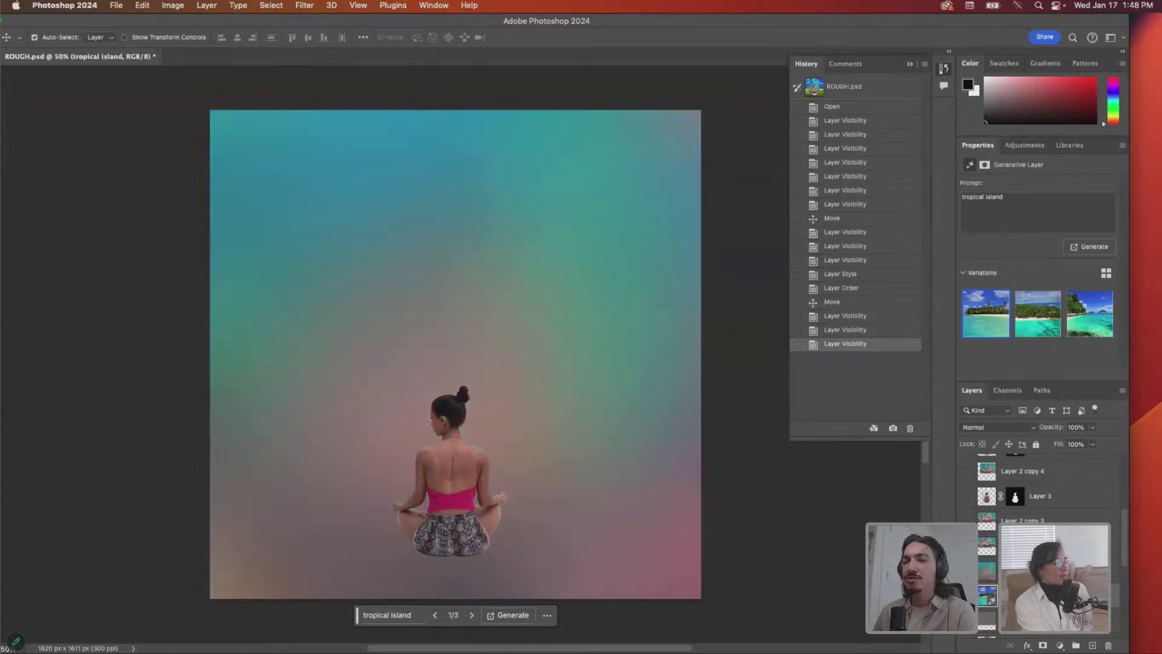
{"action": "left_click", "coordinate": [966, 571]}
{"action": "scroll", "coordinate": [1041, 496], "scroll_direction": "down", "scroll_amount": 3}
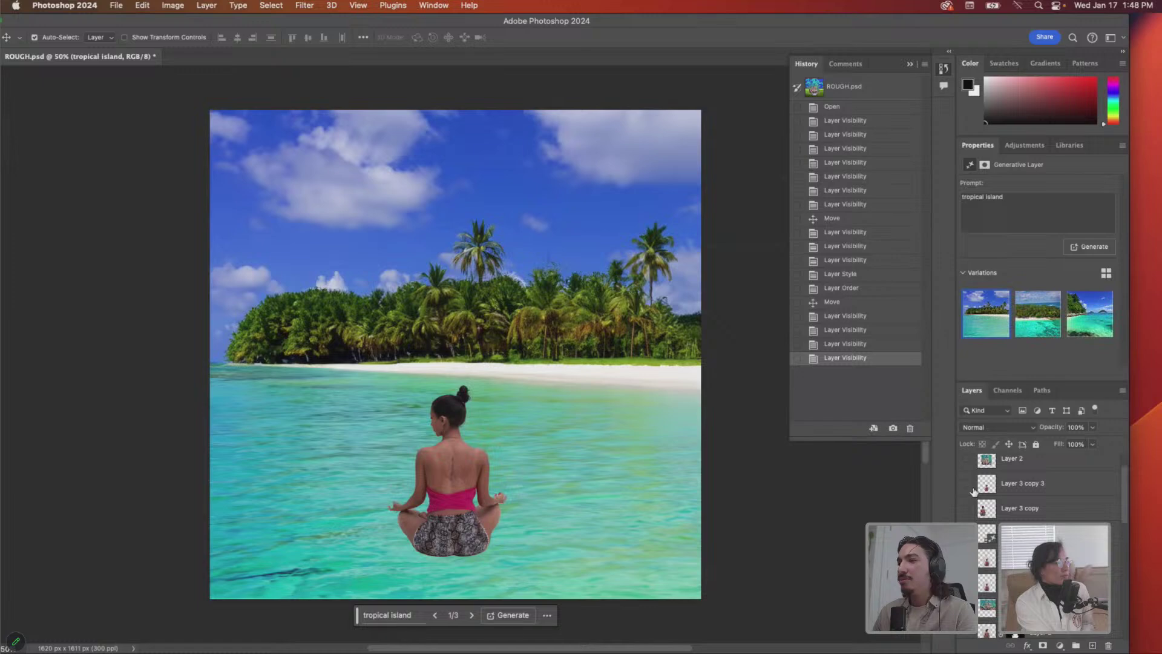
{"action": "left_click", "coordinate": [967, 483]}
{"action": "left_click", "coordinate": [971, 488]}
{"action": "scroll", "coordinate": [968, 478], "scroll_direction": "up", "scroll_amount": 2}
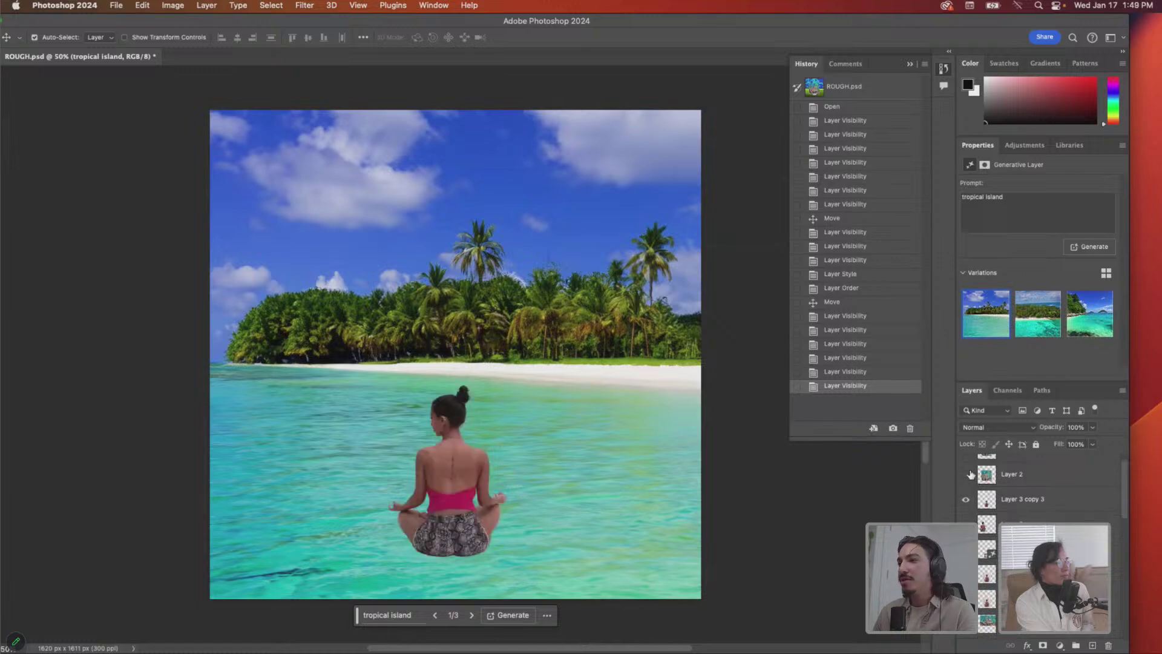
- Close ROUGH.psd without saving and move the Photoshop window aside to uncover the Finder window
{"action": "double_click", "coordinate": [318, 22]}
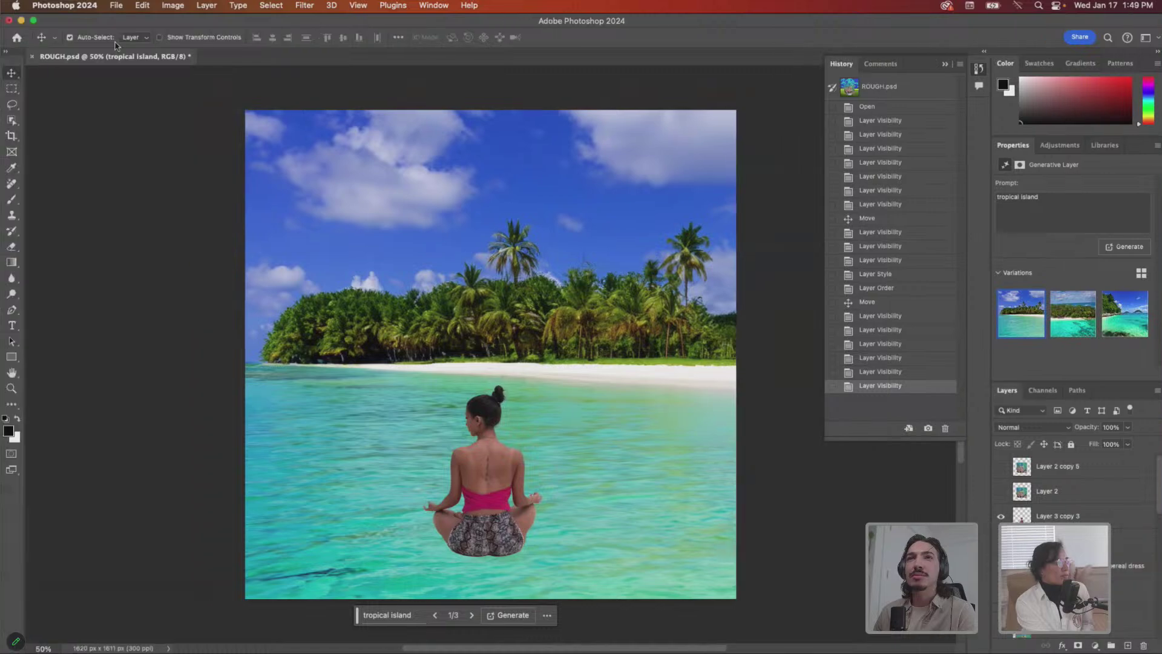
{"action": "left_click", "coordinate": [33, 57]}
{"action": "left_click", "coordinate": [596, 264]}
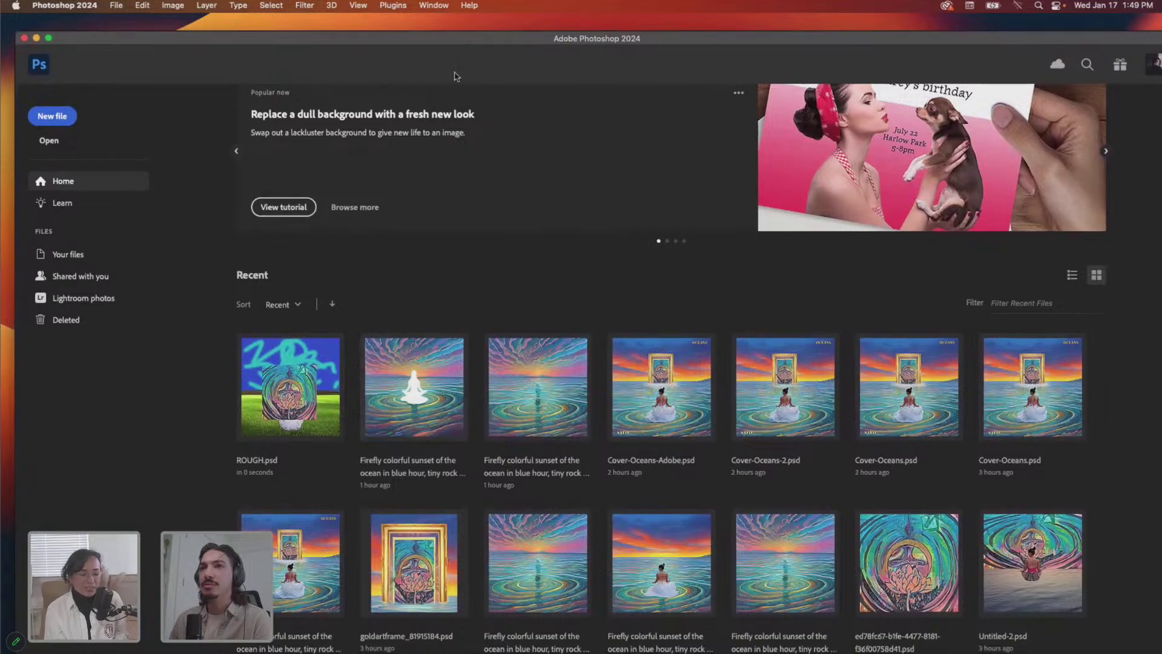
{"action": "left_click_drag", "start_coordinate": [462, 40], "coordinate": [1161, 26]}
- Browse the previews of the gold frame, Firefly ocean and Cover-Oceans-Adobe PSDs in the PSDs folder
{"action": "left_click", "coordinate": [438, 136]}
{"action": "key", "text": "Up"}
{"action": "key", "text": "Up"}
{"action": "key", "text": "Up"}
{"action": "key", "text": "Up"}
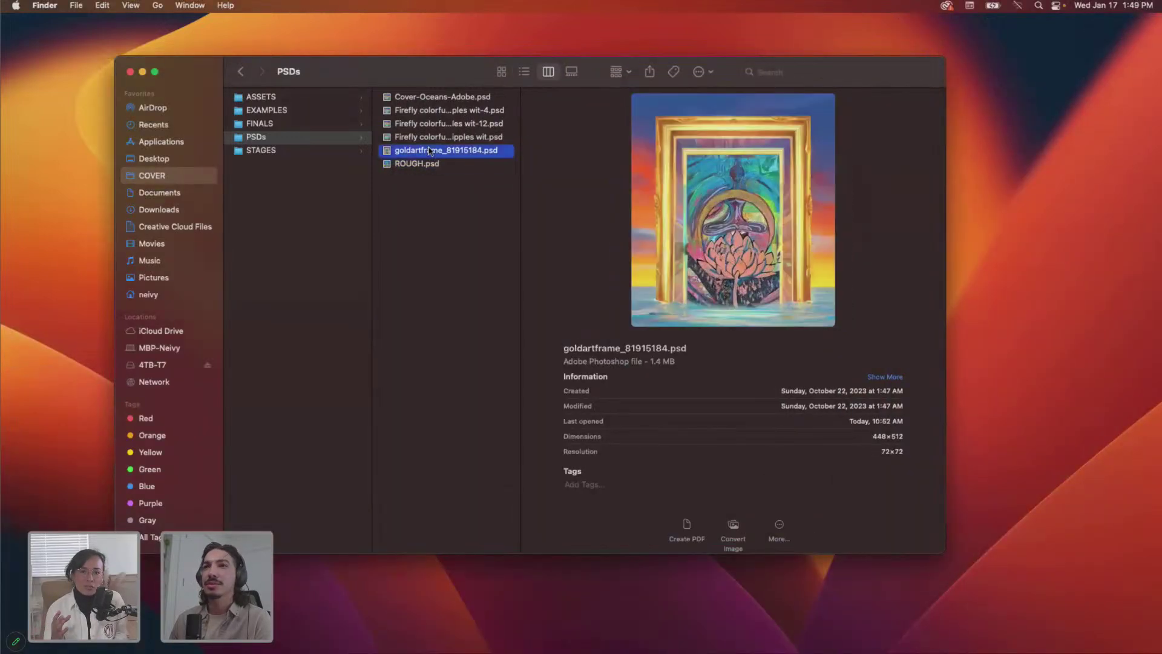
{"action": "key", "text": "Up"}
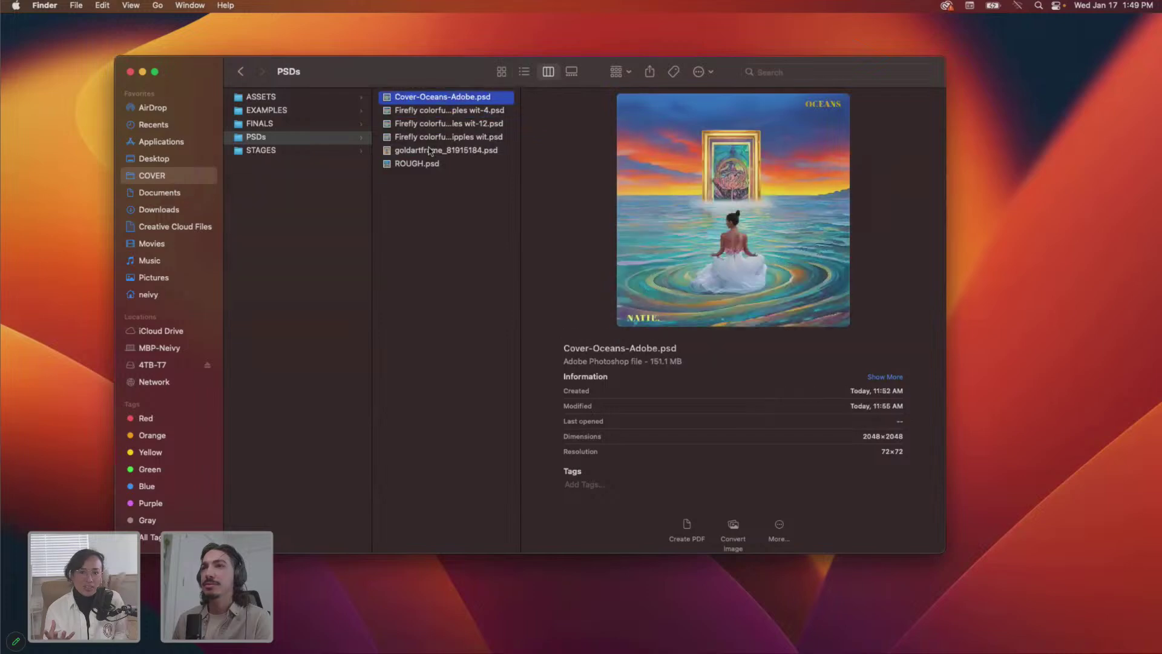
{"action": "key", "text": "Down"}
{"action": "key", "text": "Down"}
{"action": "key", "text": "Down"}
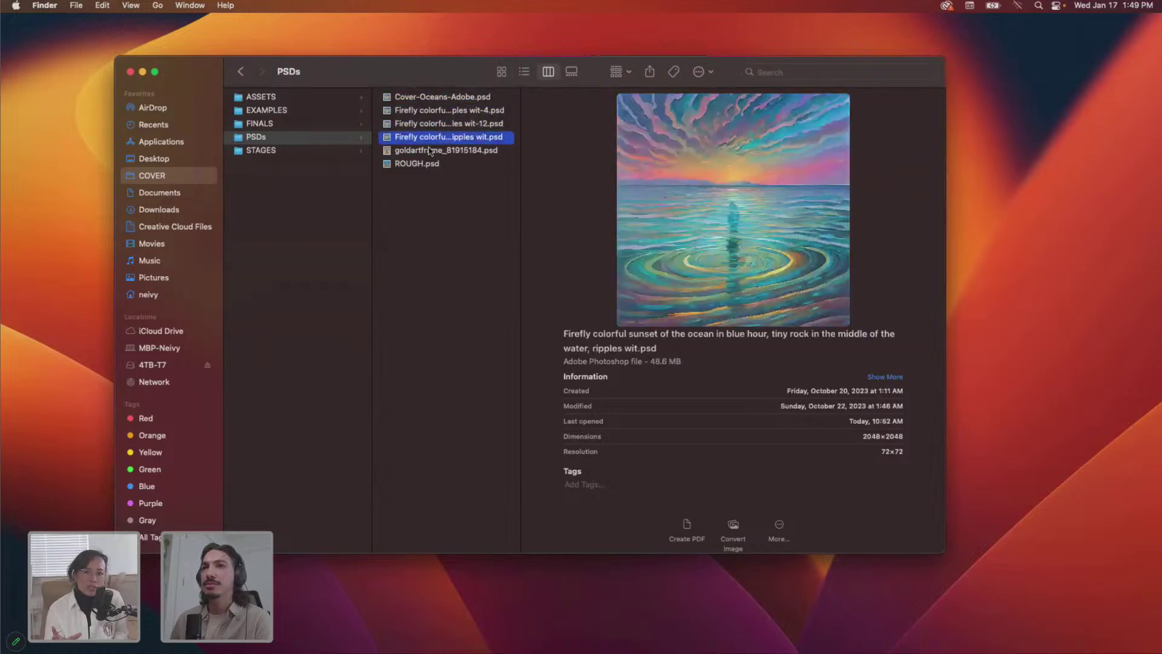
- Open the plain ocean ripples PSD, "ripples wit.psd", from the PSDs folder in Photoshop and move the Finder window out of view
{"action": "key", "text": "Down"}
{"action": "key", "text": "Up"}
{"action": "key", "text": "Up"}
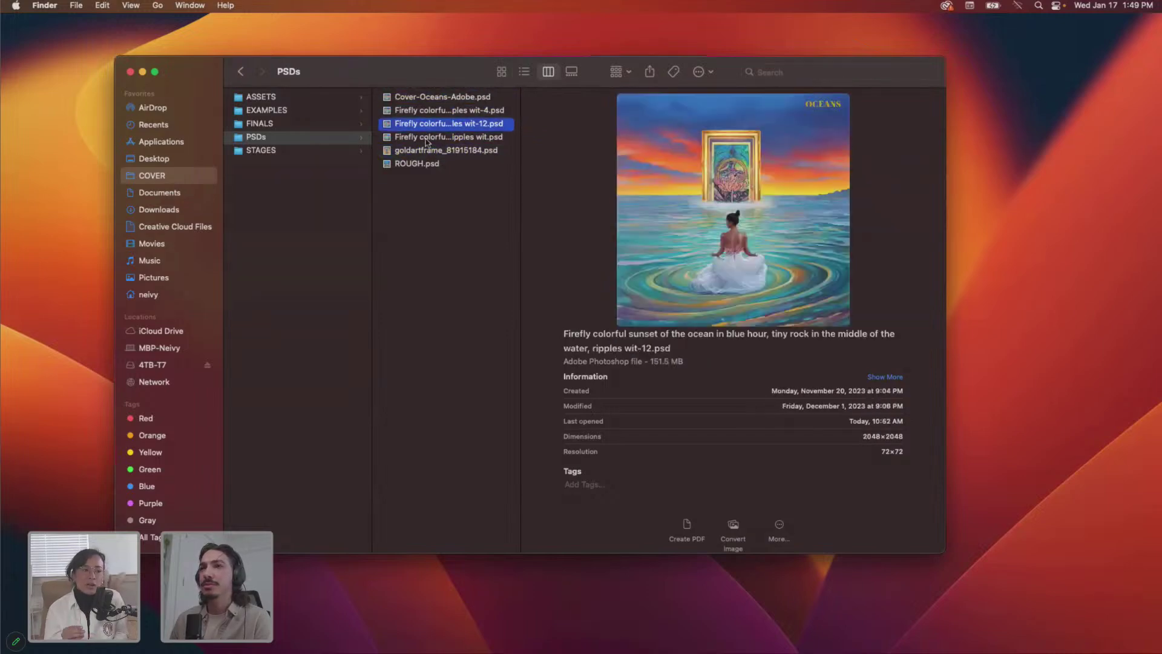
{"action": "key", "text": "Down"}
{"action": "double_click", "coordinate": [426, 143]}
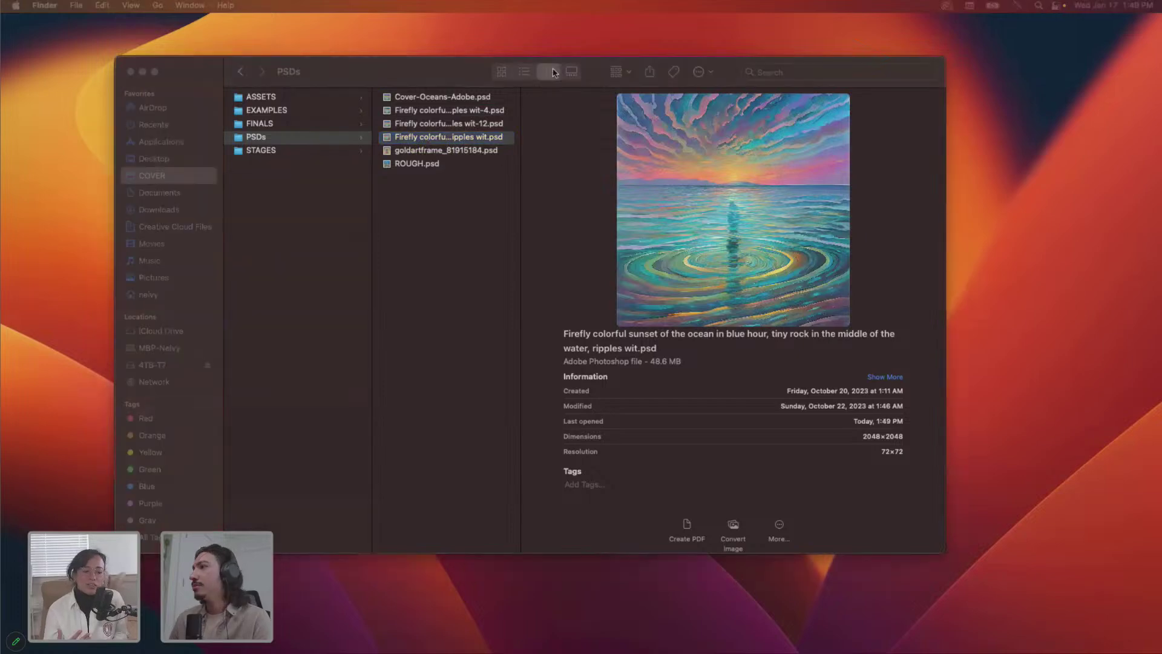
{"action": "left_click_drag", "start_coordinate": [456, 67], "coordinate": [522, 653]}
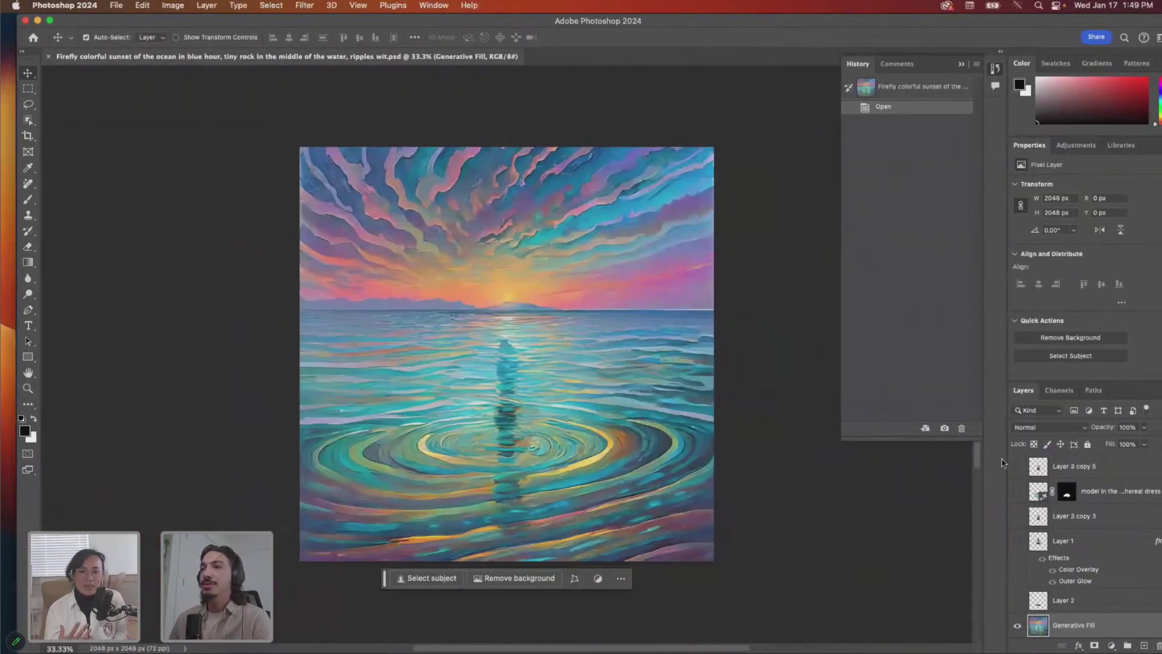
- Toggle Layer 3 copy 5 and the ethereal dress layer, and show the glowing silhouette on Layer 1
{"action": "left_click", "coordinate": [1018, 467]}
{"action": "left_click", "coordinate": [1018, 468]}
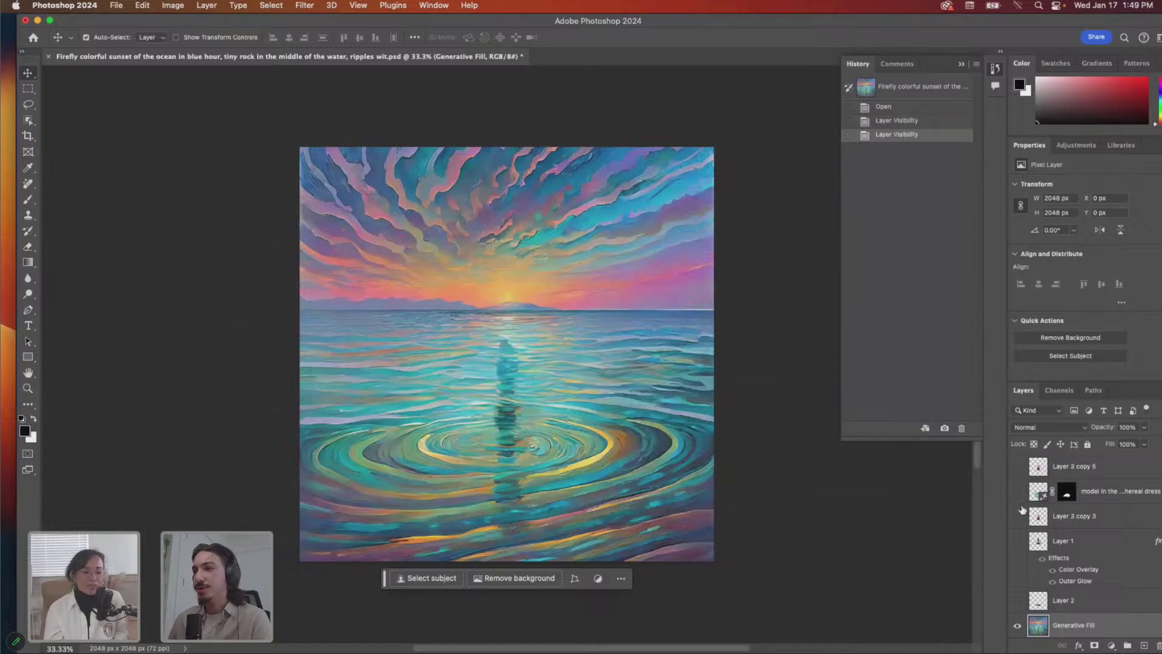
{"action": "left_click", "coordinate": [1017, 491]}
{"action": "left_click", "coordinate": [1017, 491]}
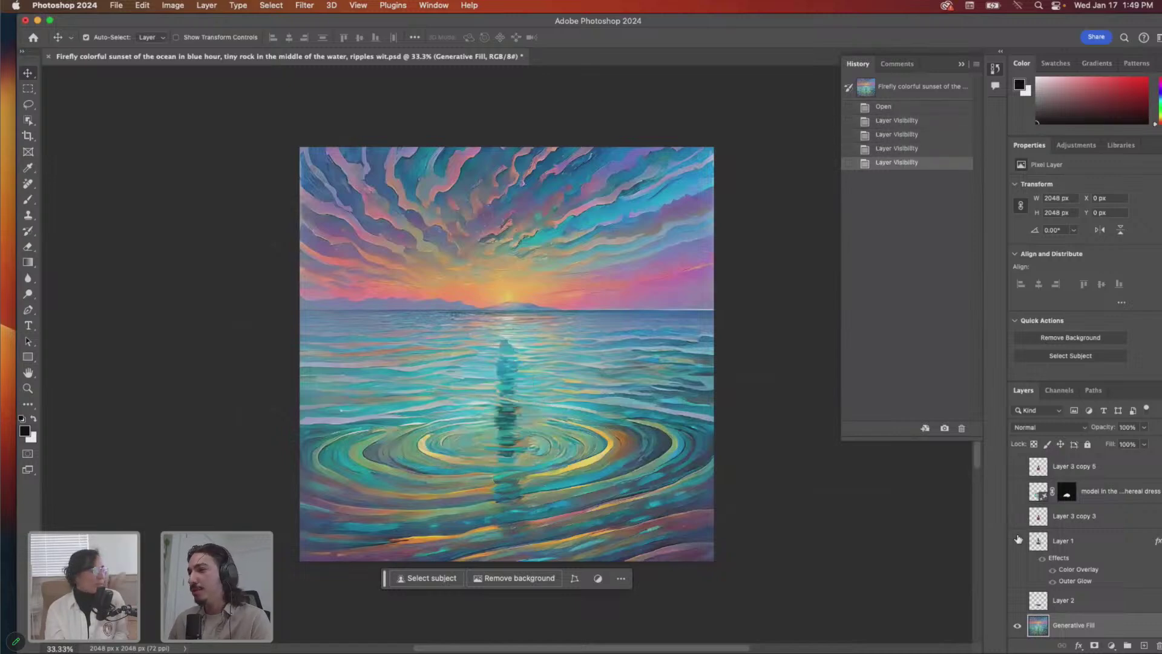
{"action": "left_click", "coordinate": [1018, 541]}
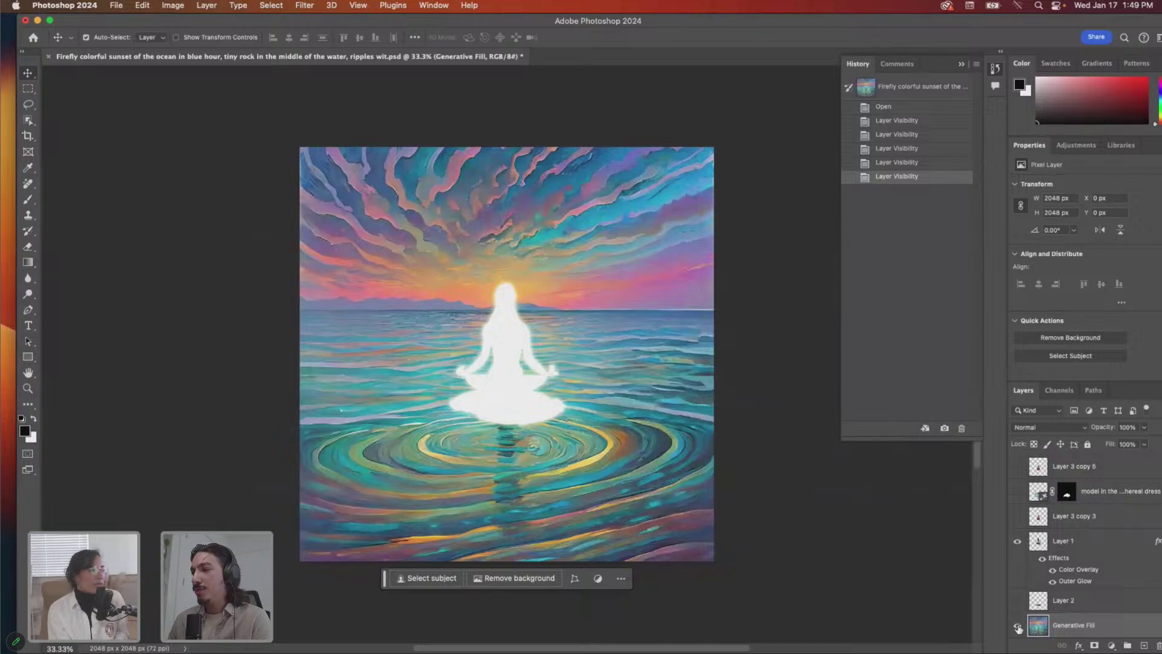
{"action": "scroll", "coordinate": [1035, 565], "scroll_direction": "up", "scroll_amount": 1}
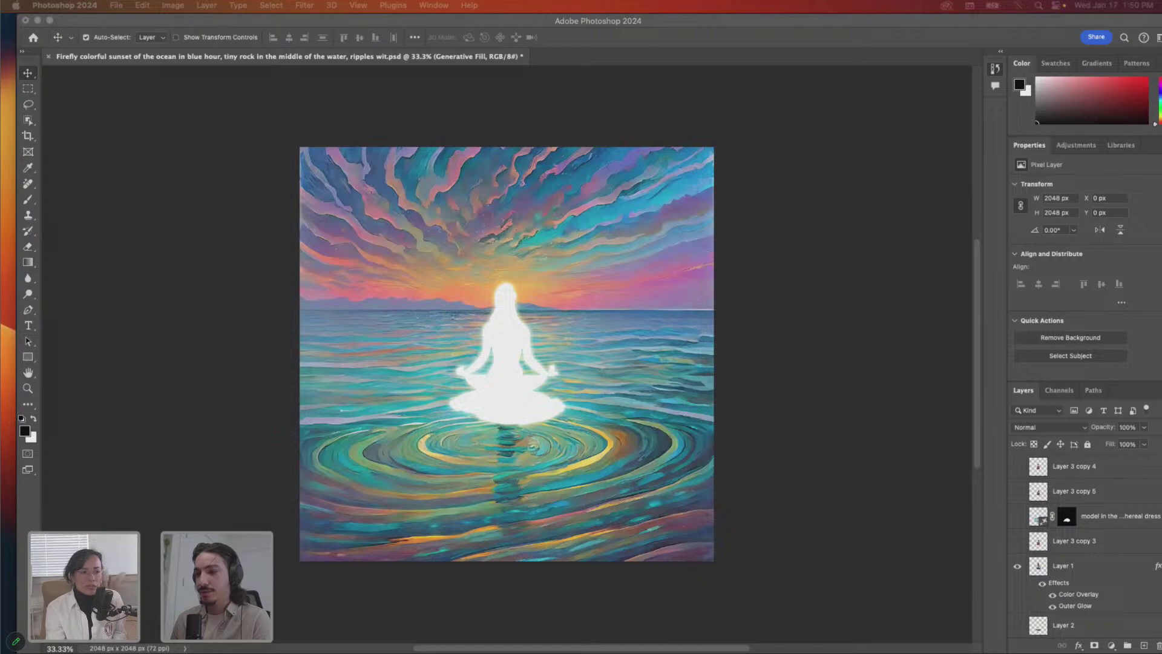
- Bring back the Finder window, preview COVER-STAGE-001.png to COVER-STAGE-003.jpg in the STAGES folder, and move the window away again
{"action": "left_click_drag", "start_coordinate": [575, 653], "coordinate": [626, 188]}
{"action": "key", "text": "Up"}
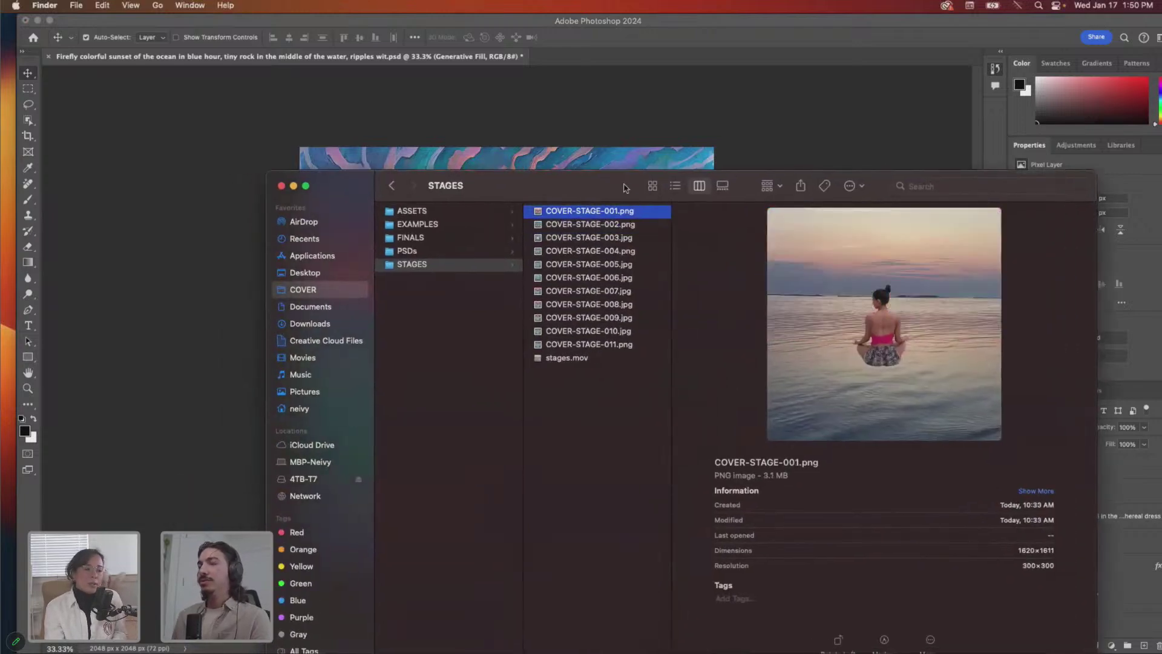
{"action": "key", "text": "Down"}
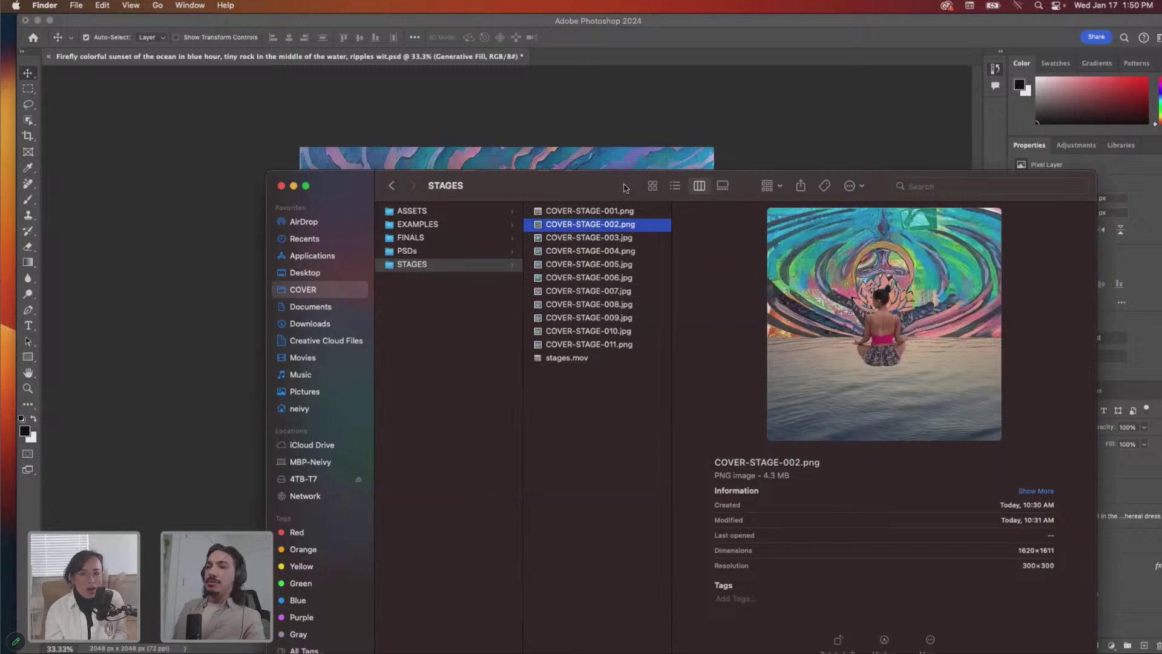
{"action": "key", "text": "Down"}
{"action": "key", "text": "Up"}
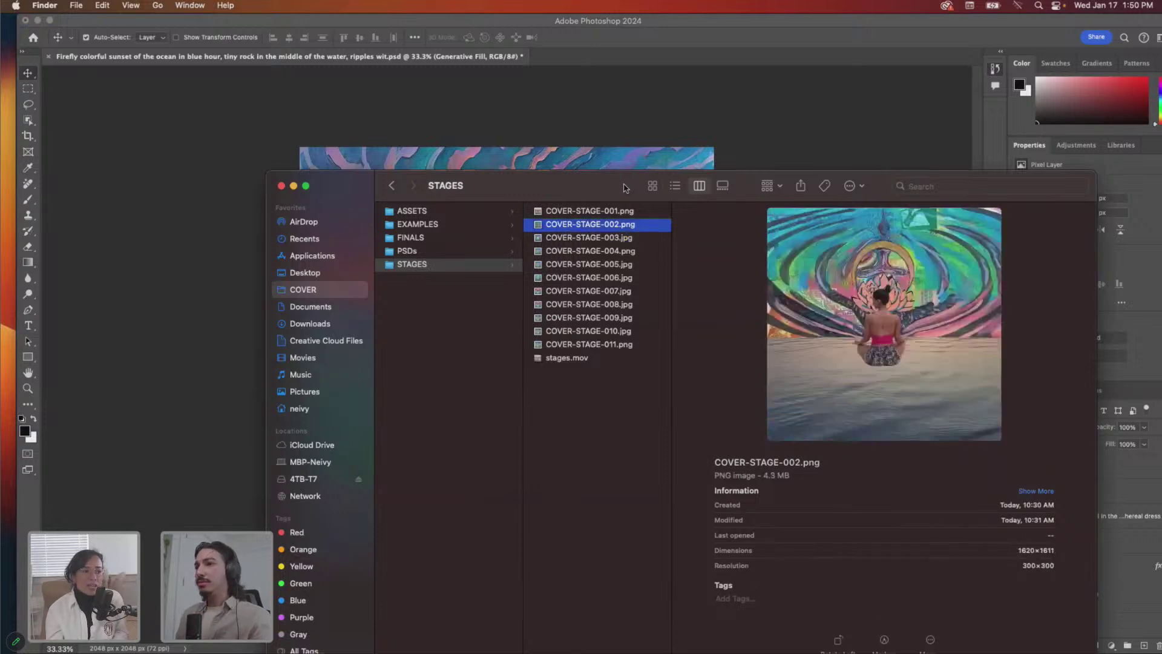
{"action": "key", "text": "Up"}
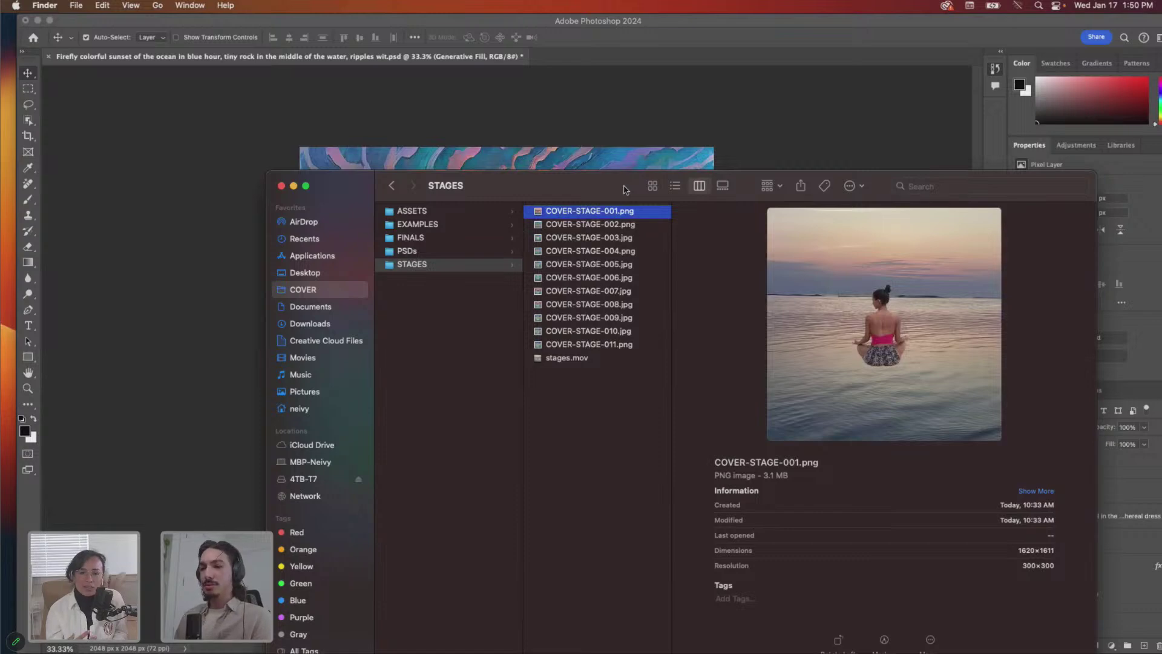
{"action": "left_click_drag", "start_coordinate": [626, 188], "coordinate": [636, 652]}
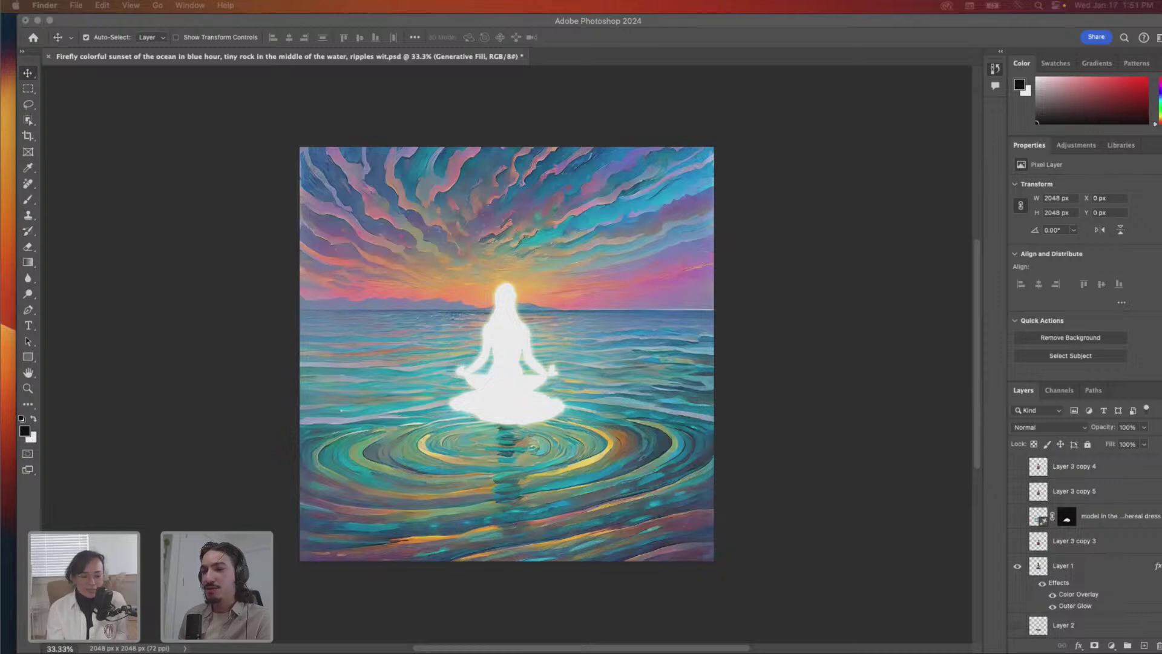
- View COVER-STAGE-002.png in an enlarged Quick Look preview and close the preview
{"action": "key", "text": "space"}
{"action": "left_click_drag", "start_coordinate": [530, 13], "coordinate": [569, 65]}
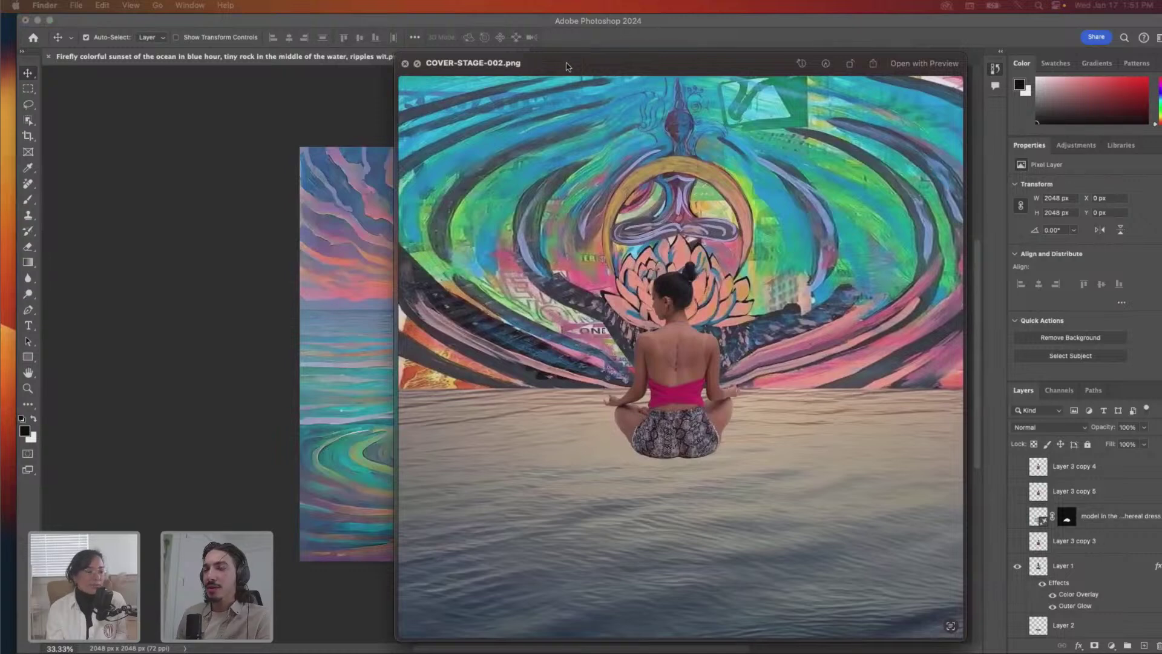
{"action": "key", "text": "space"}
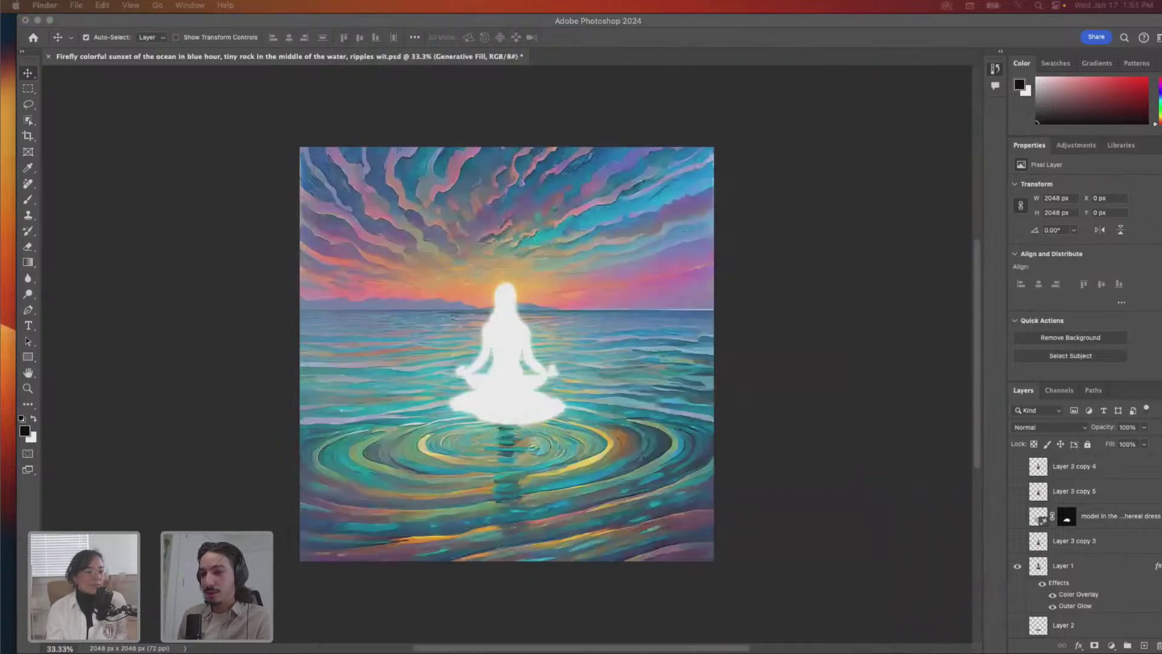
{"action": "key", "text": "space"}
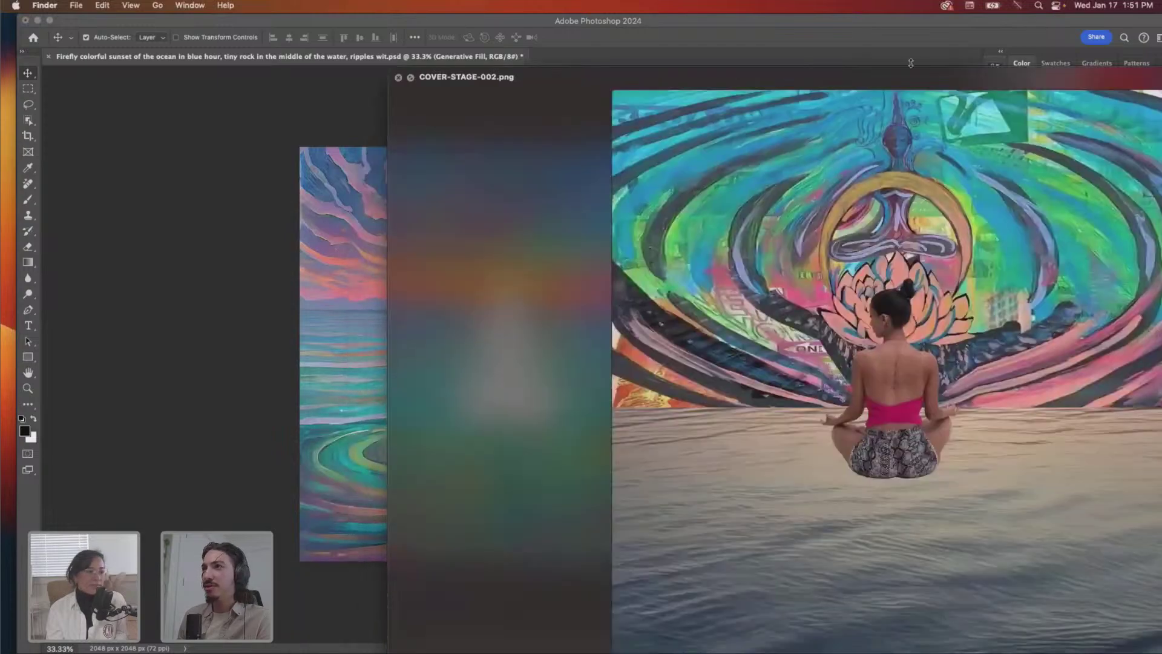
{"action": "left_click_drag", "start_coordinate": [909, 67], "coordinate": [641, 13]}
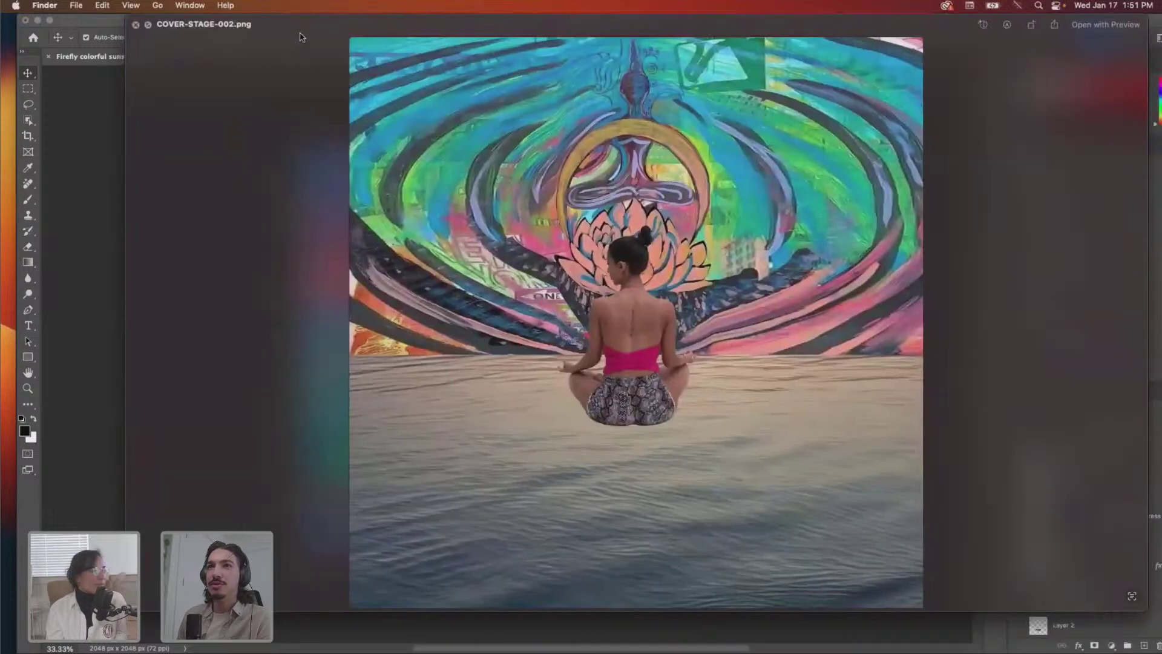
{"action": "key", "text": "space"}
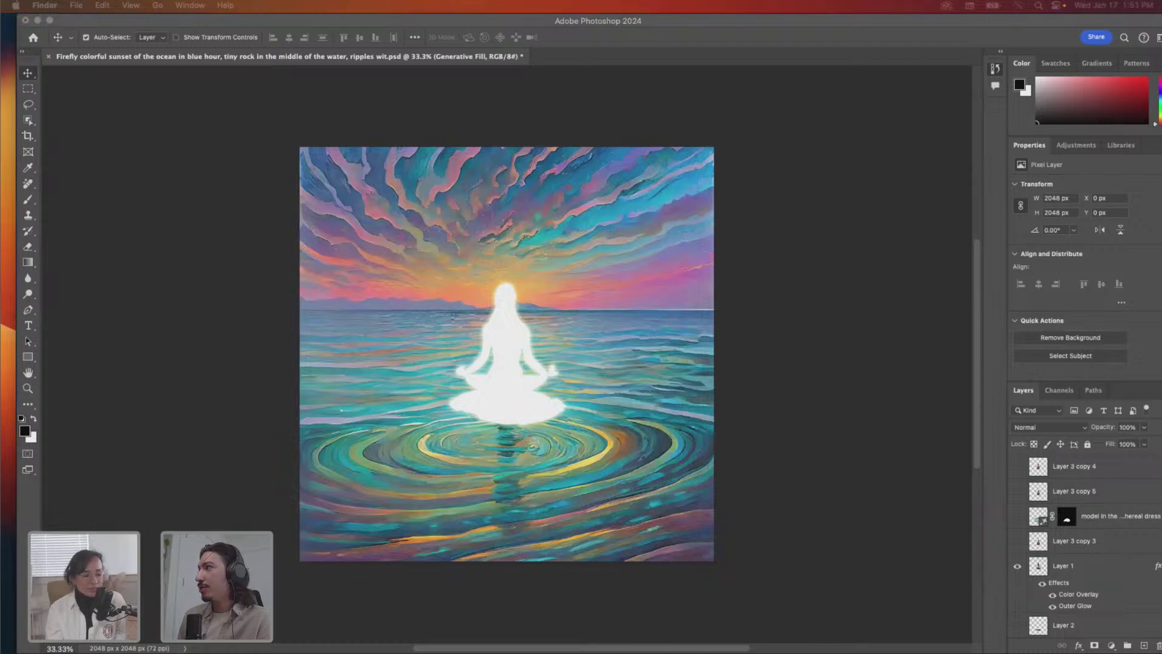
- Switch to the Firefly browser window, move it aside, and reposition the Photoshop window so all its panels fit on screen
{"action": "key", "text": "super+Tab"}
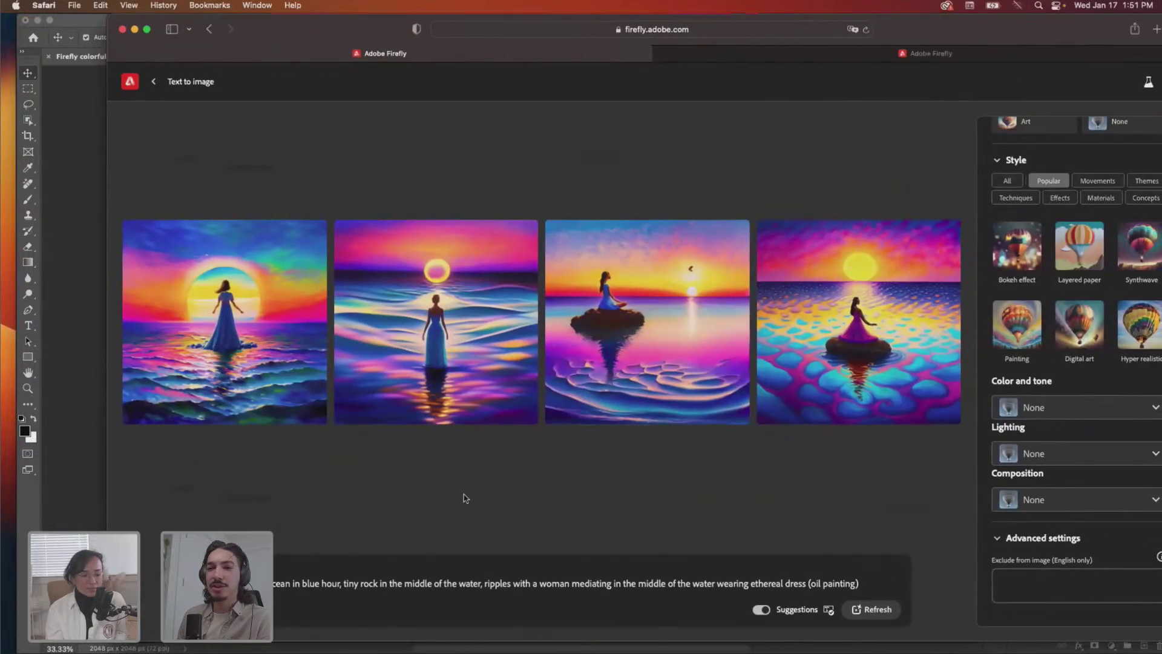
{"action": "left_click_drag", "start_coordinate": [950, 25], "coordinate": [1161, 78]}
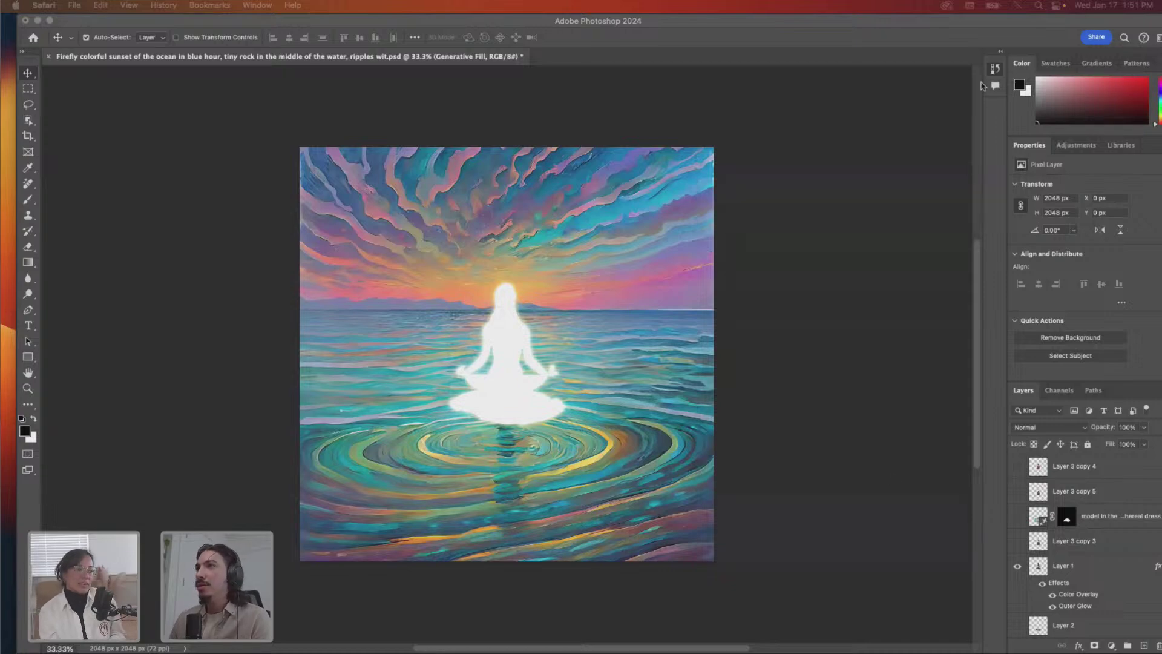
{"action": "left_click_drag", "start_coordinate": [946, 19], "coordinate": [930, 18]}
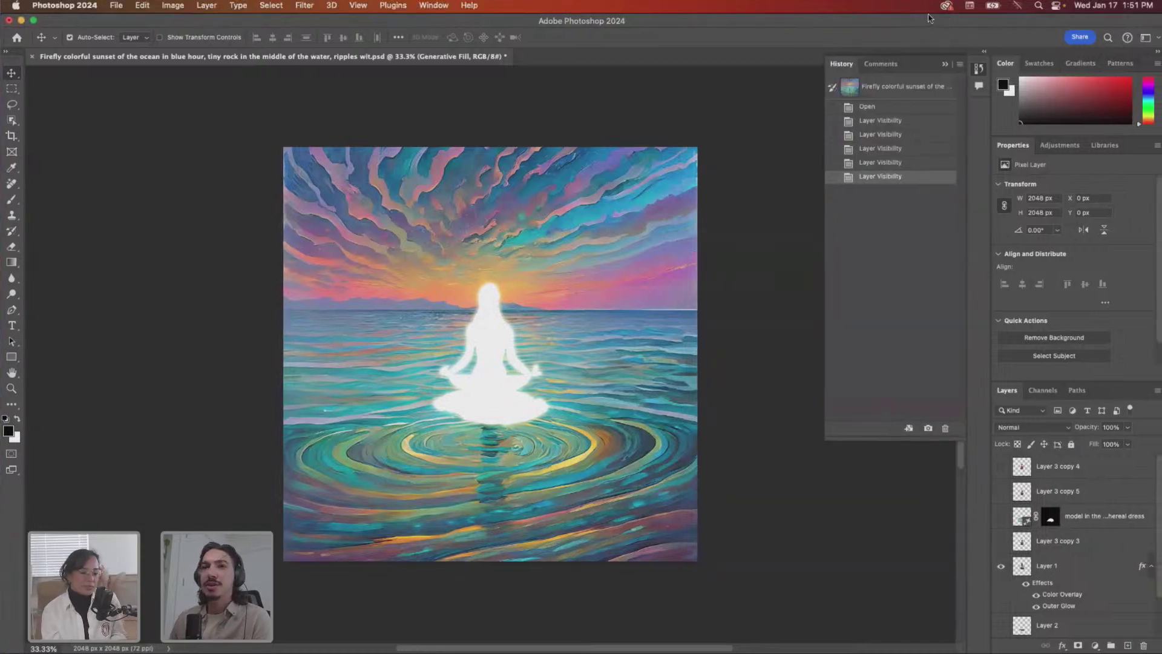
- Toggle the woman on Layer 3 copy 4, Layer 3 copy 5 and the ethereal dress layer over the glowing silhouette
{"action": "left_click", "coordinate": [1002, 466]}
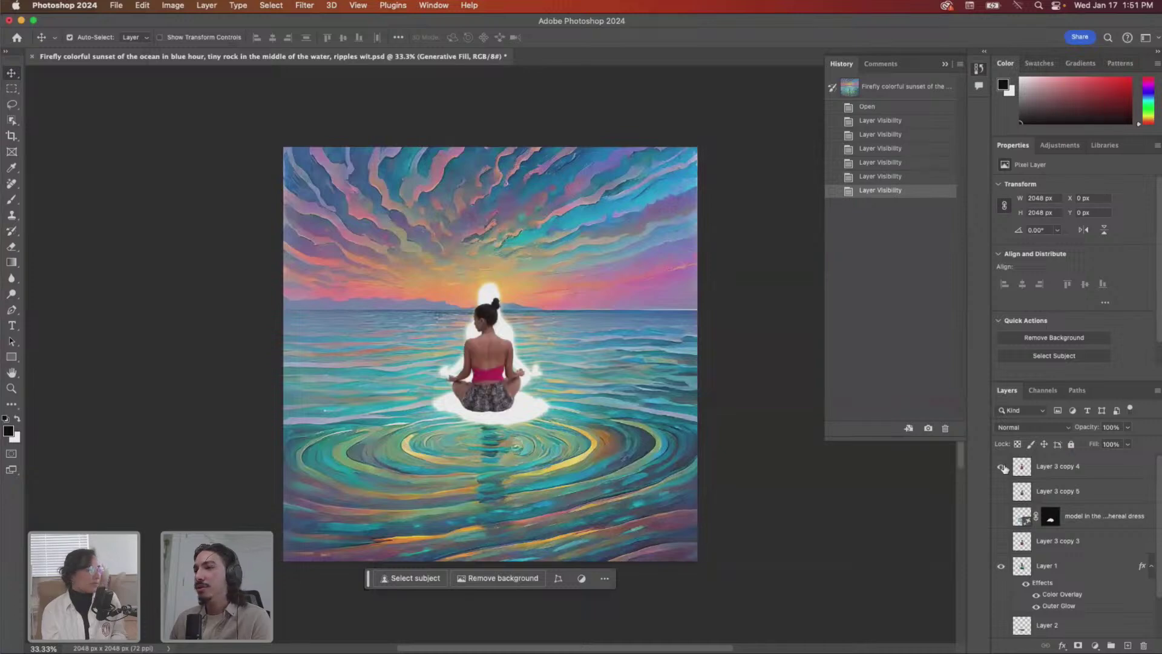
{"action": "left_click", "coordinate": [1002, 467]}
{"action": "left_click", "coordinate": [1002, 491]}
{"action": "left_click", "coordinate": [1001, 491]}
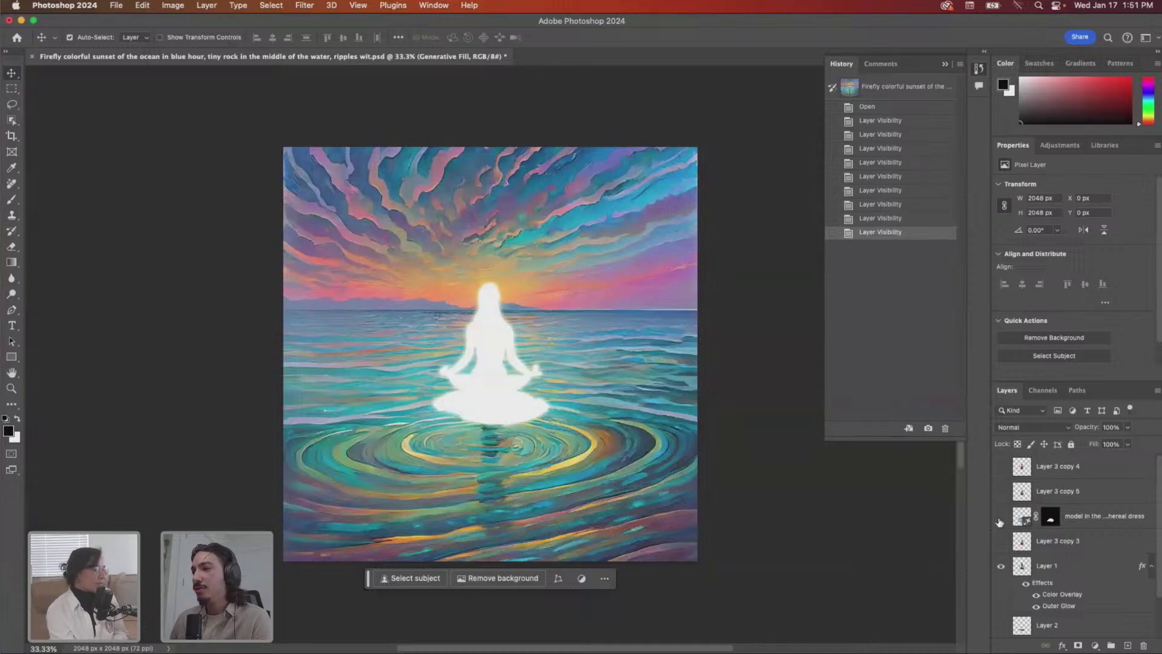
{"action": "left_click", "coordinate": [1002, 516]}
{"action": "left_click", "coordinate": [1002, 516]}
{"action": "scroll", "coordinate": [1000, 557], "scroll_direction": "down", "scroll_amount": 2}
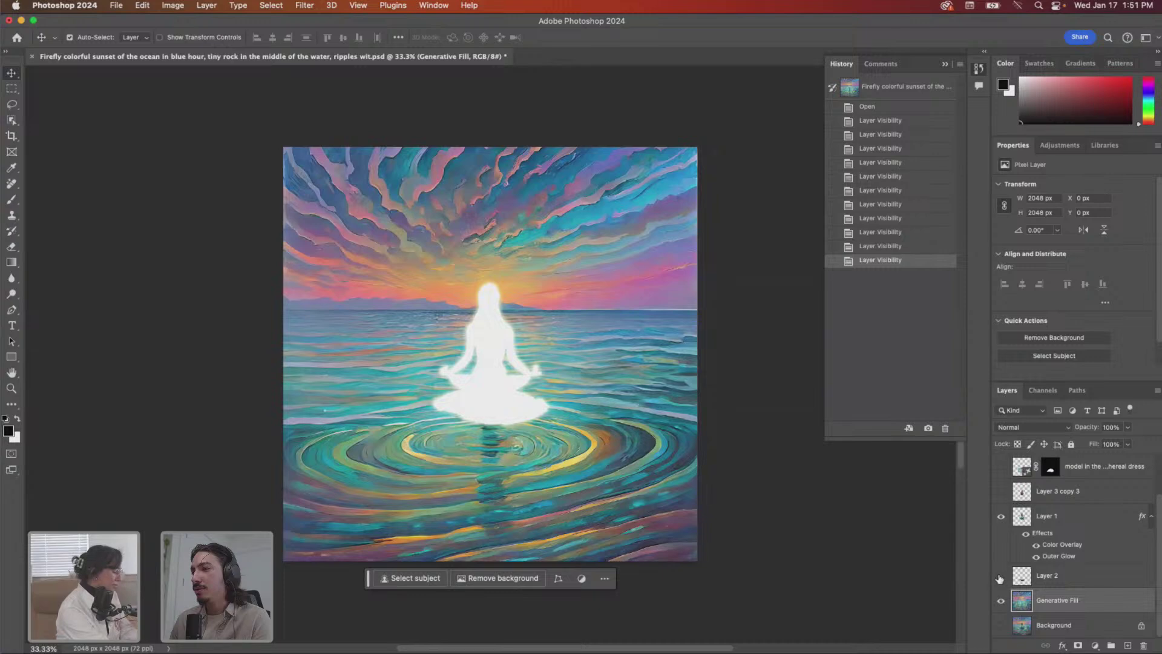
- Replace the glowing silhouette on Layer 1 with the woman on Layer 3 copy 3 and the generative ethereal dress layer
{"action": "scroll", "coordinate": [1002, 566], "scroll_direction": "up", "scroll_amount": 1}
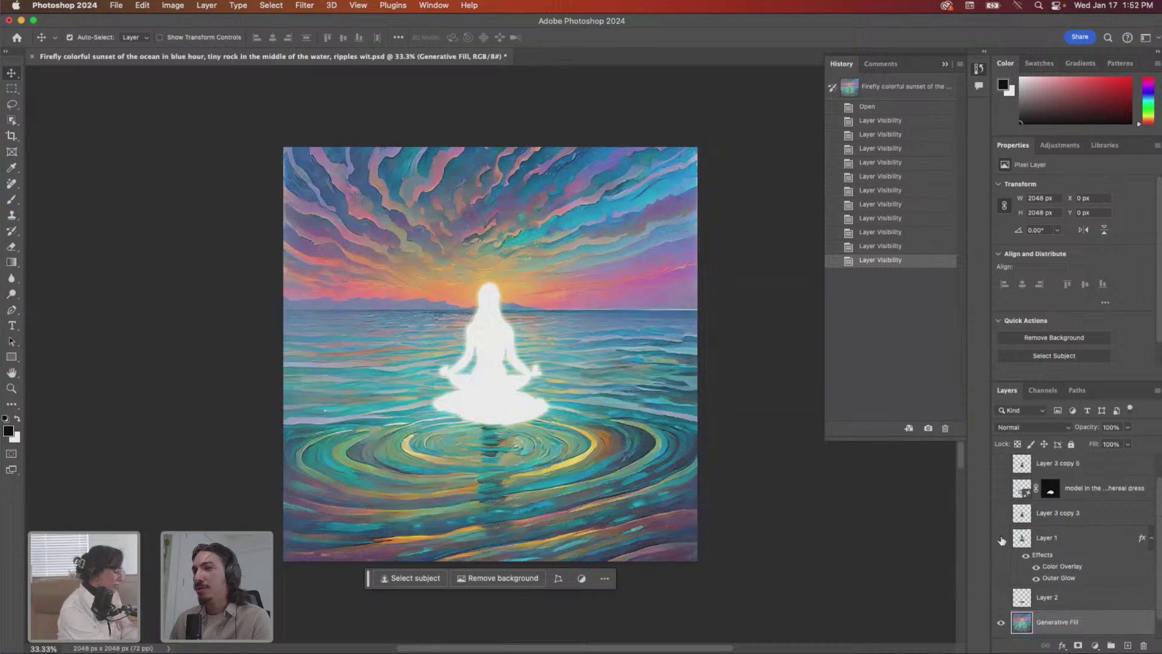
{"action": "left_click", "coordinate": [1001, 538]}
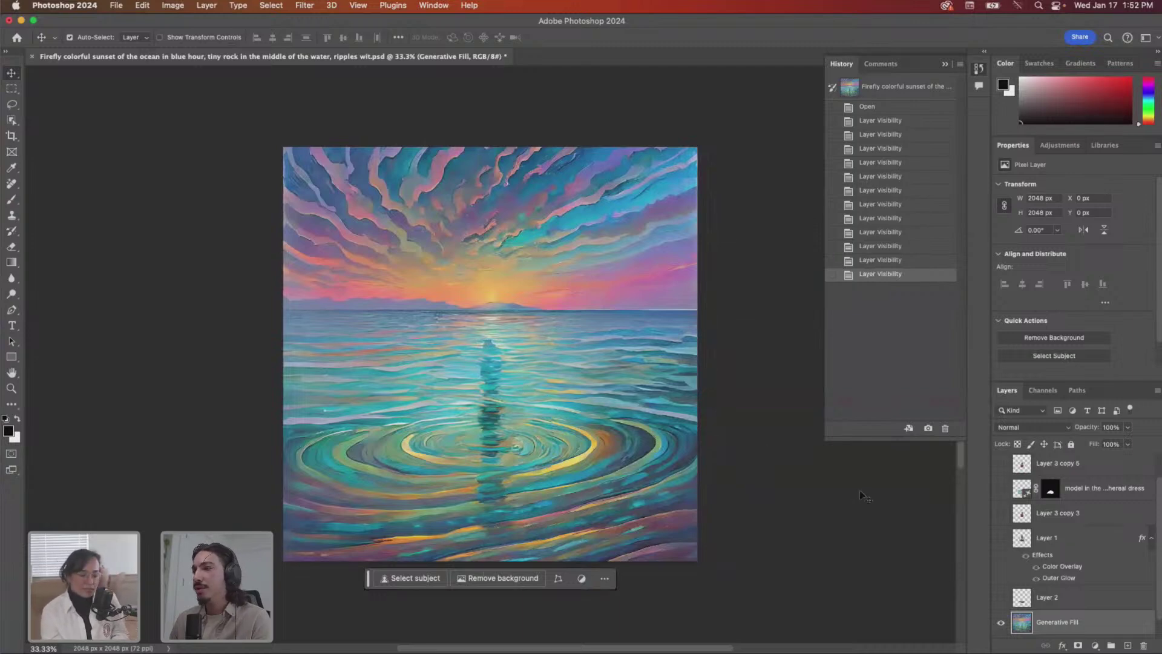
{"action": "left_click", "coordinate": [1001, 513]}
{"action": "scroll", "coordinate": [1005, 531], "scroll_direction": "up", "scroll_amount": 1}
{"action": "left_click", "coordinate": [1001, 516]}
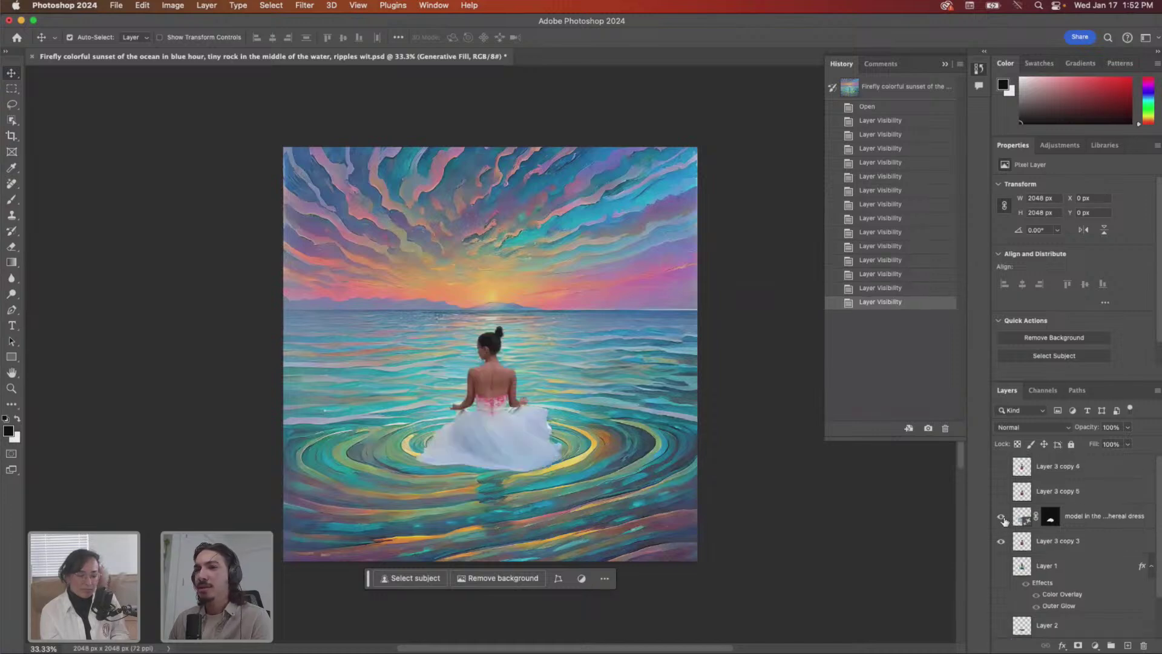
- Compare the generated variations of the ethereal dress layer and leave the third one, with the pink bodice, selected
{"action": "left_click", "coordinate": [1029, 516]}
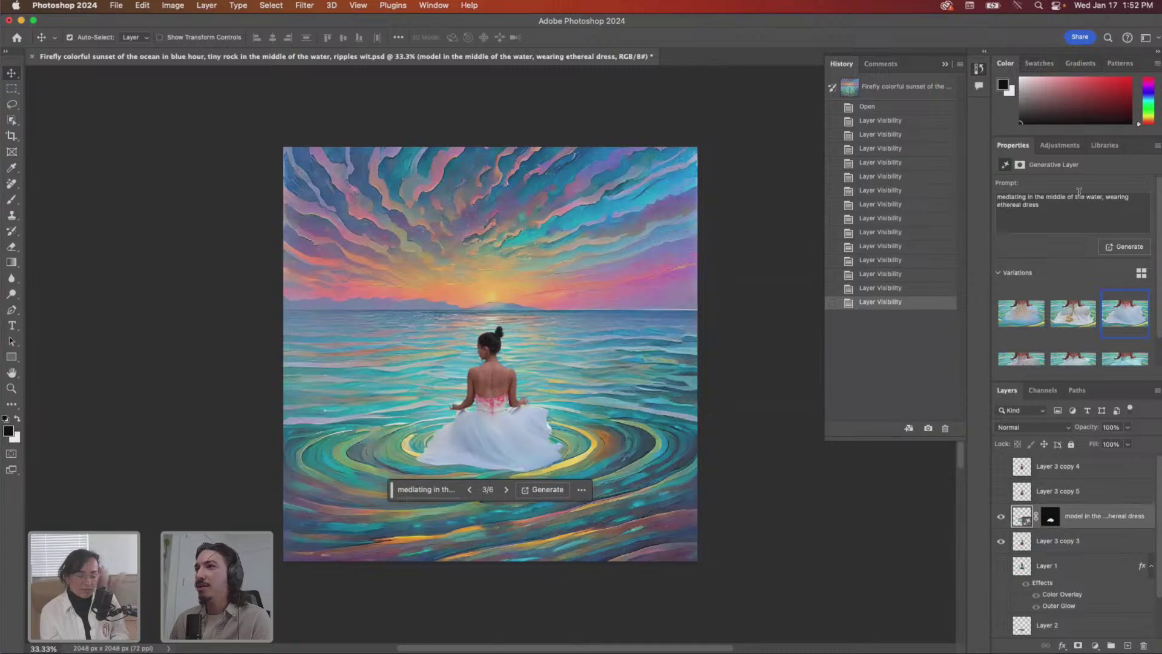
{"action": "left_click", "coordinate": [1061, 312]}
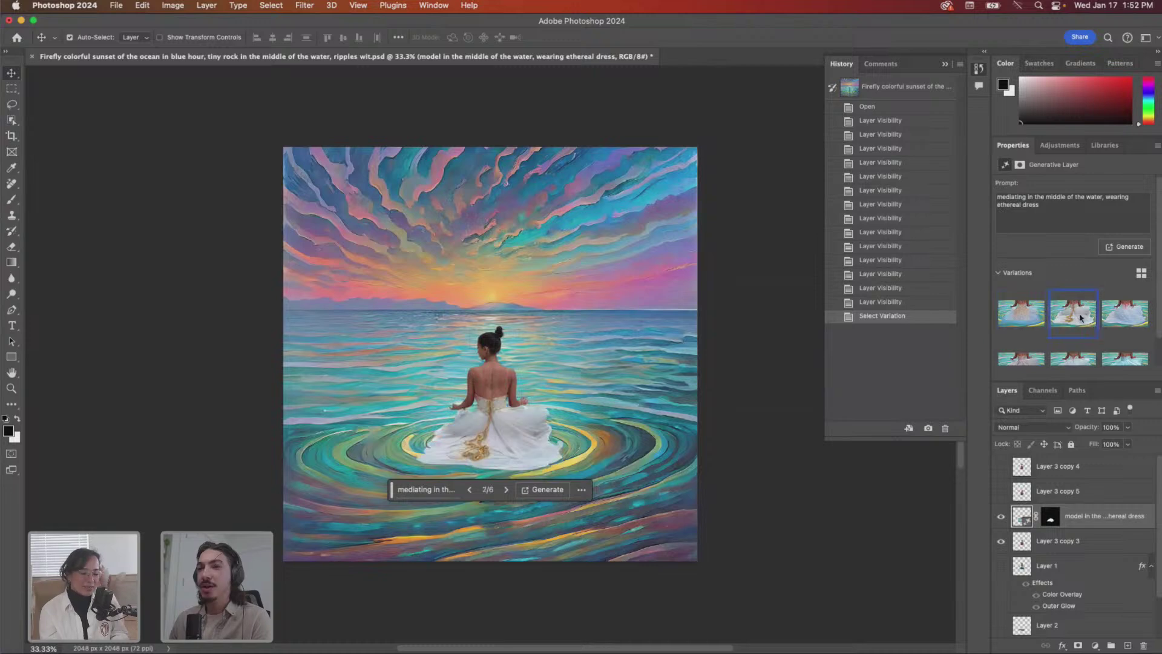
{"action": "left_click", "coordinate": [1125, 315]}
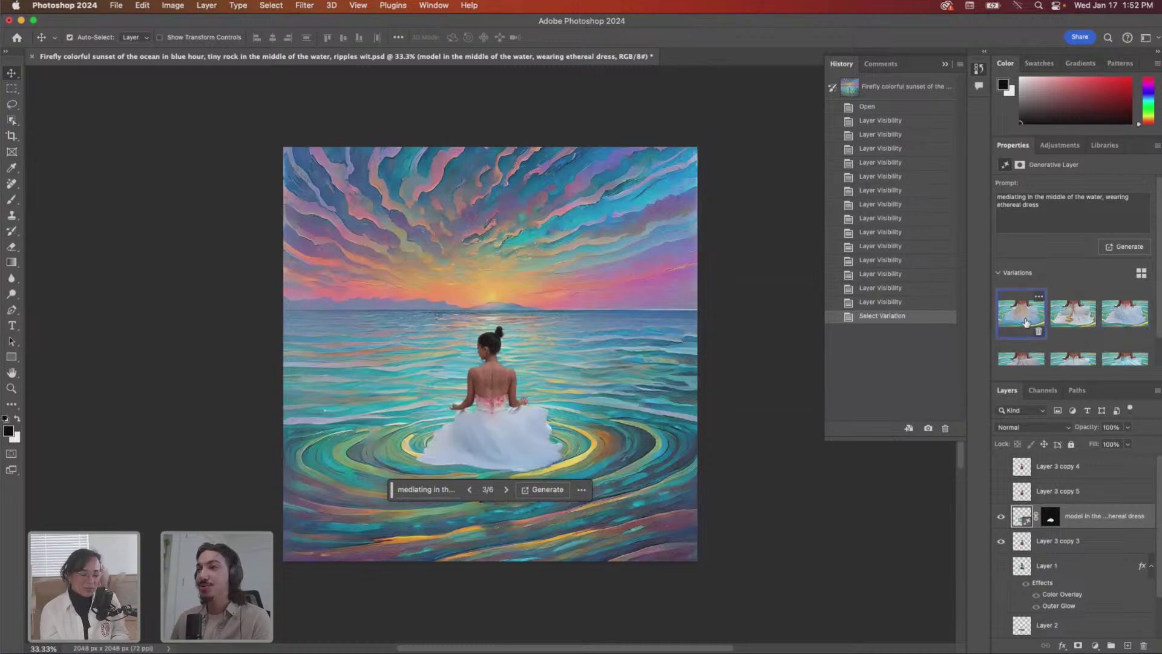
{"action": "left_click", "coordinate": [1030, 353]}
{"action": "left_click", "coordinate": [1076, 356]}
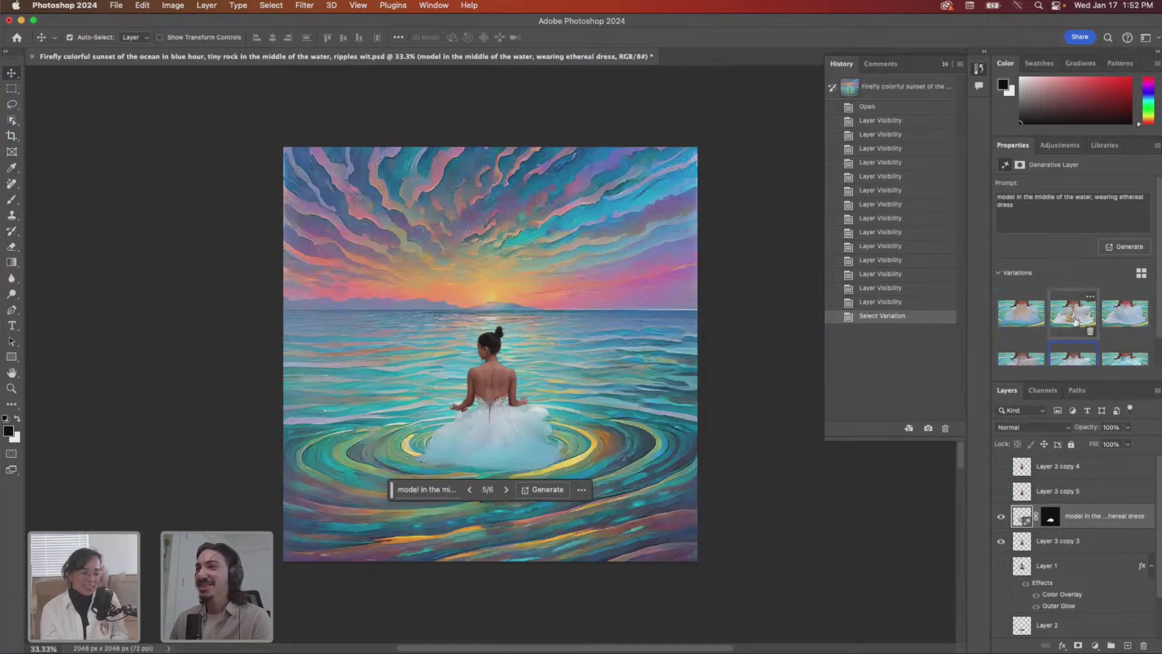
{"action": "left_click", "coordinate": [1087, 314]}
{"action": "left_click", "coordinate": [1025, 321]}
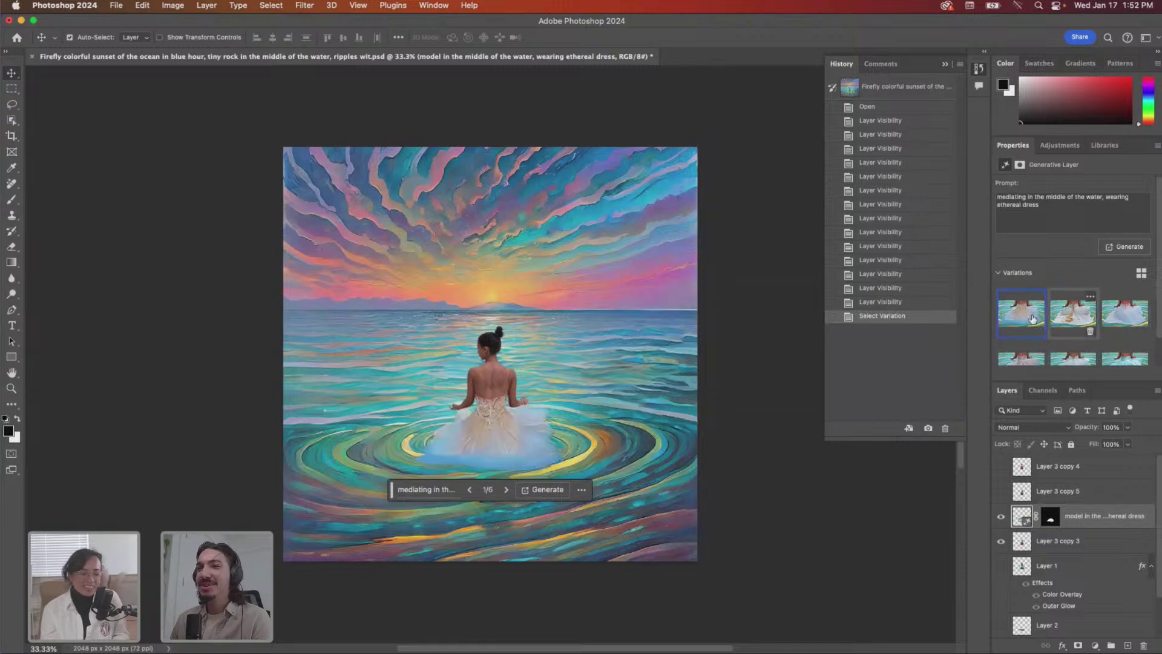
{"action": "left_click", "coordinate": [1125, 319]}
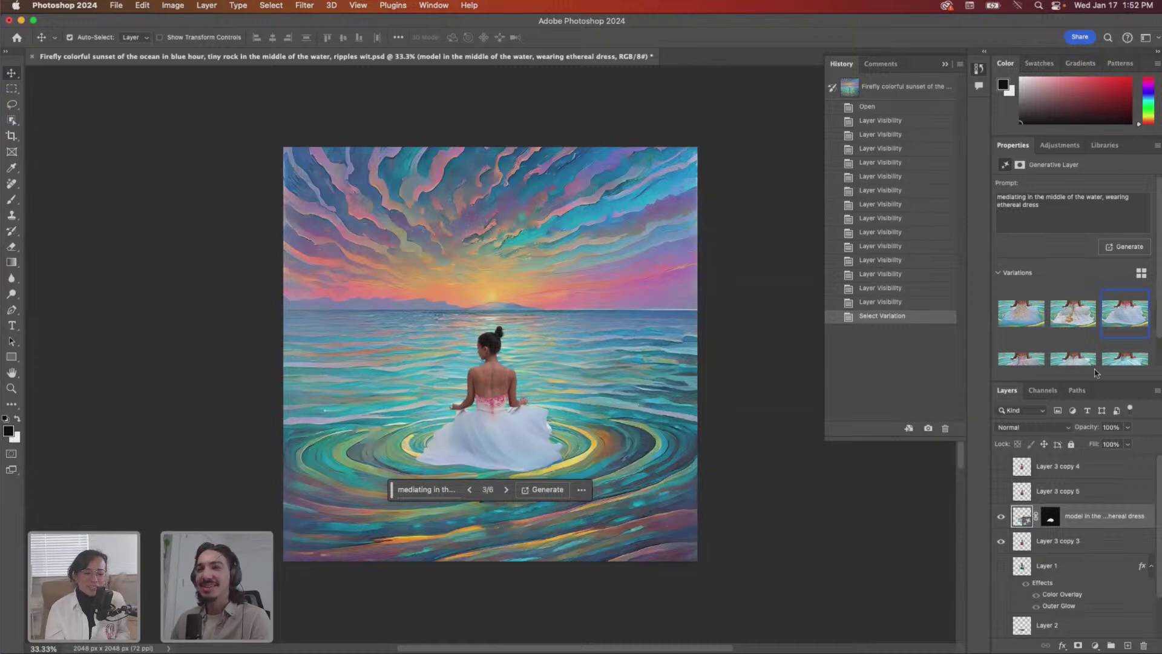
{"action": "scroll", "coordinate": [1092, 351], "scroll_direction": "down", "scroll_amount": 2}
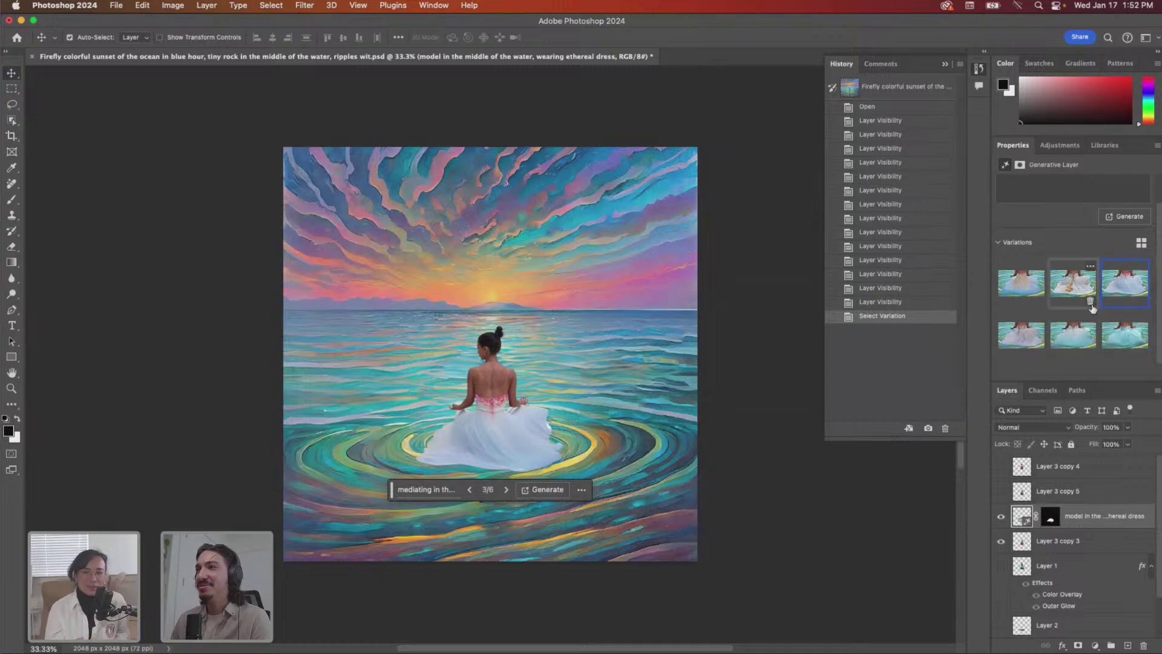
{"action": "scroll", "coordinate": [1092, 312], "scroll_direction": "up", "scroll_amount": 2}
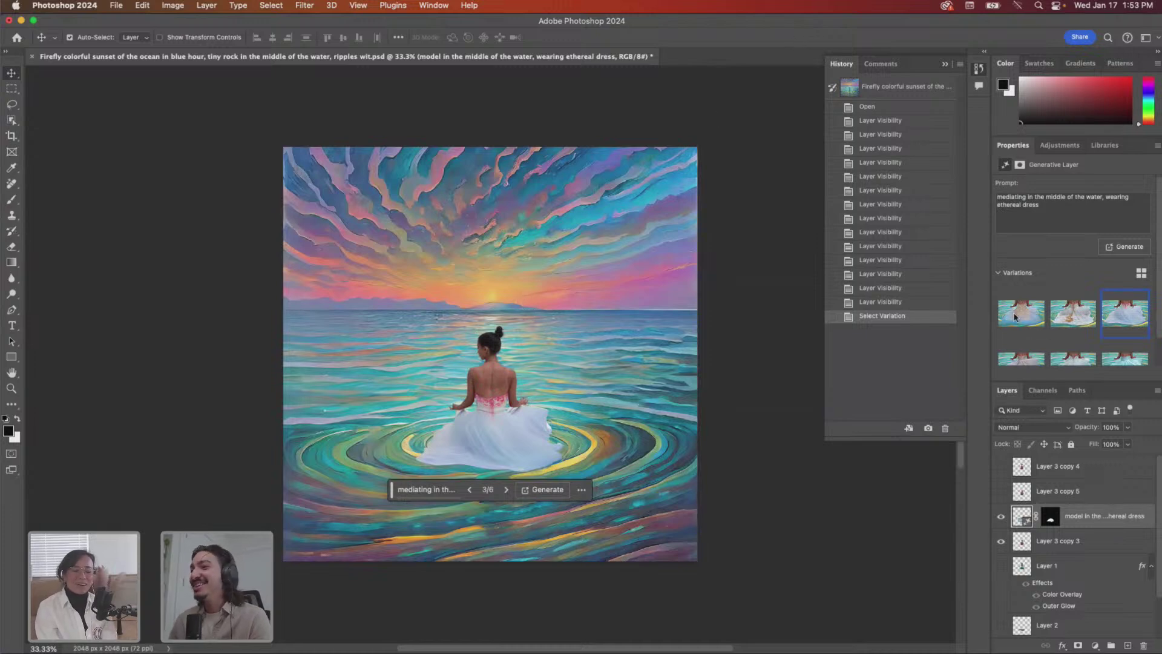
- Toggle Layer 3 copy 5 and Layer 3 copy 4 on and off to compare the original outfit with the generated dress
{"action": "left_click", "coordinate": [1002, 492]}
{"action": "left_click", "coordinate": [1001, 492]}
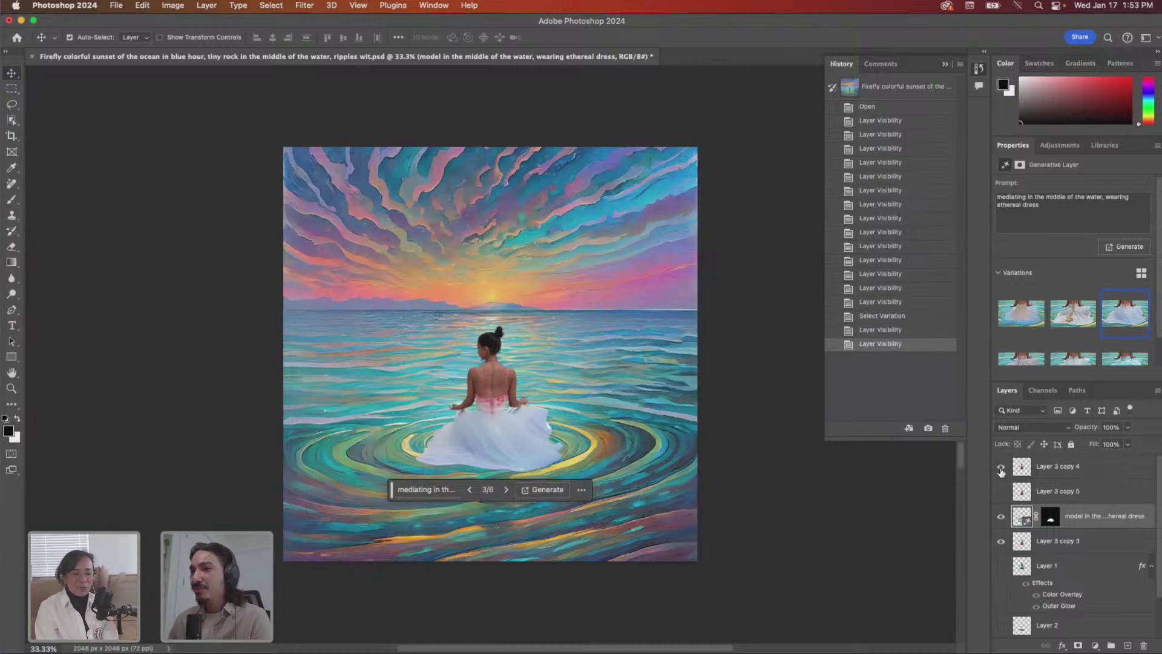
{"action": "left_click", "coordinate": [1001, 469]}
{"action": "left_click", "coordinate": [1001, 469]}
{"action": "left_click", "coordinate": [1002, 494]}
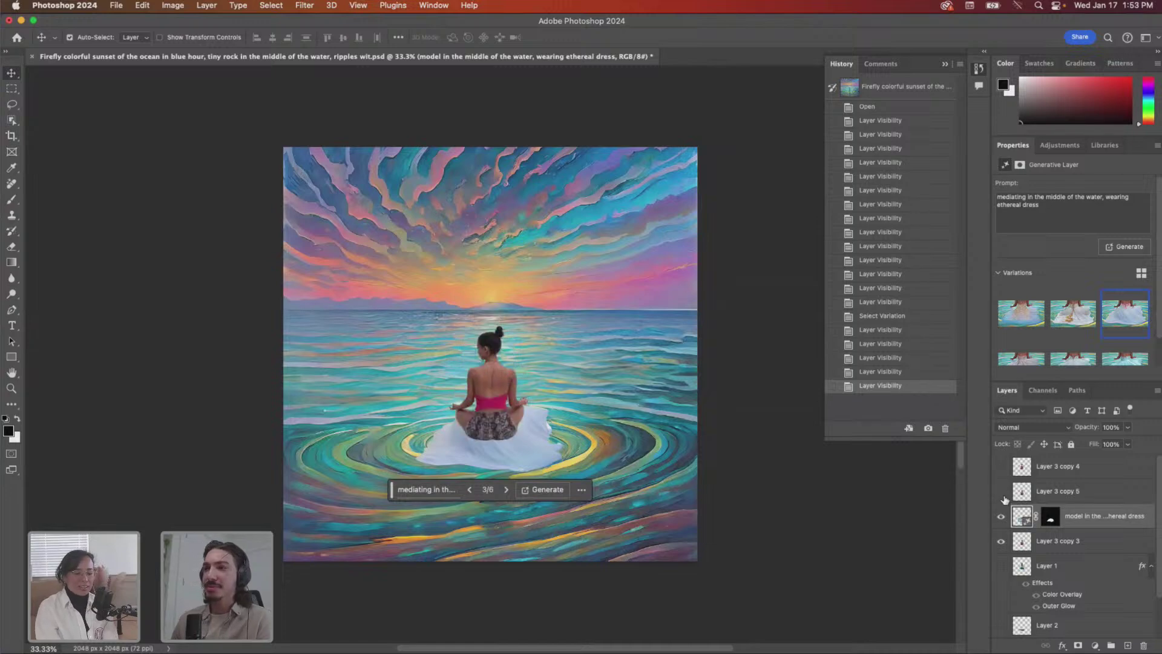
{"action": "left_click", "coordinate": [1004, 498]}
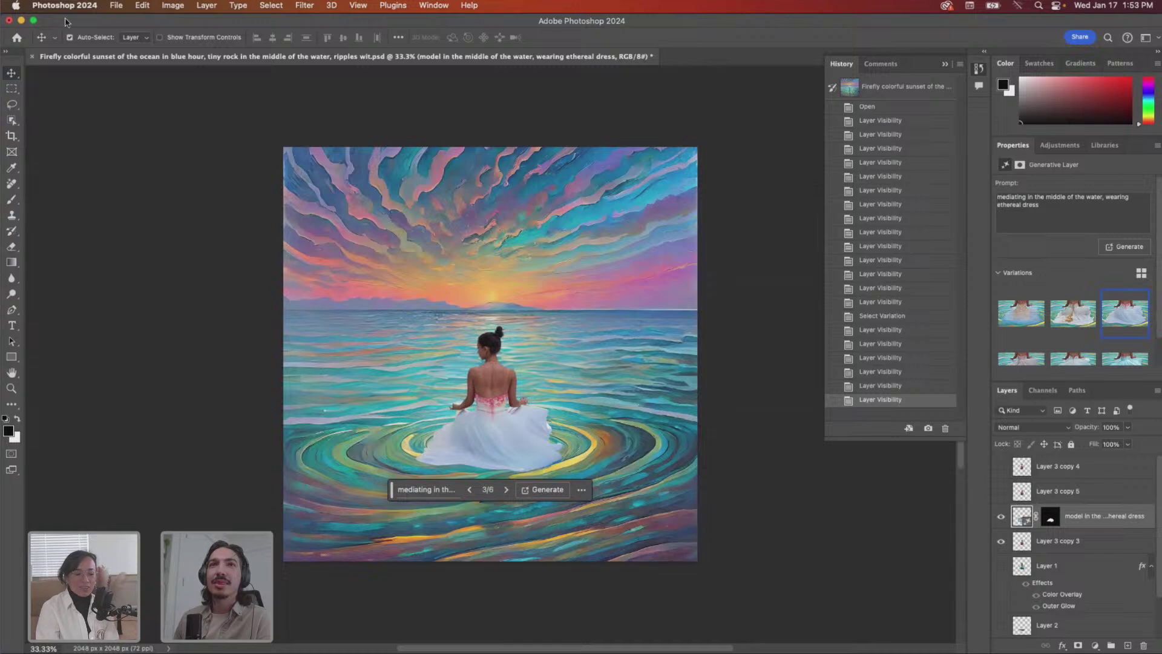
{"action": "left_click_drag", "start_coordinate": [66, 22], "coordinate": [64, 23]}
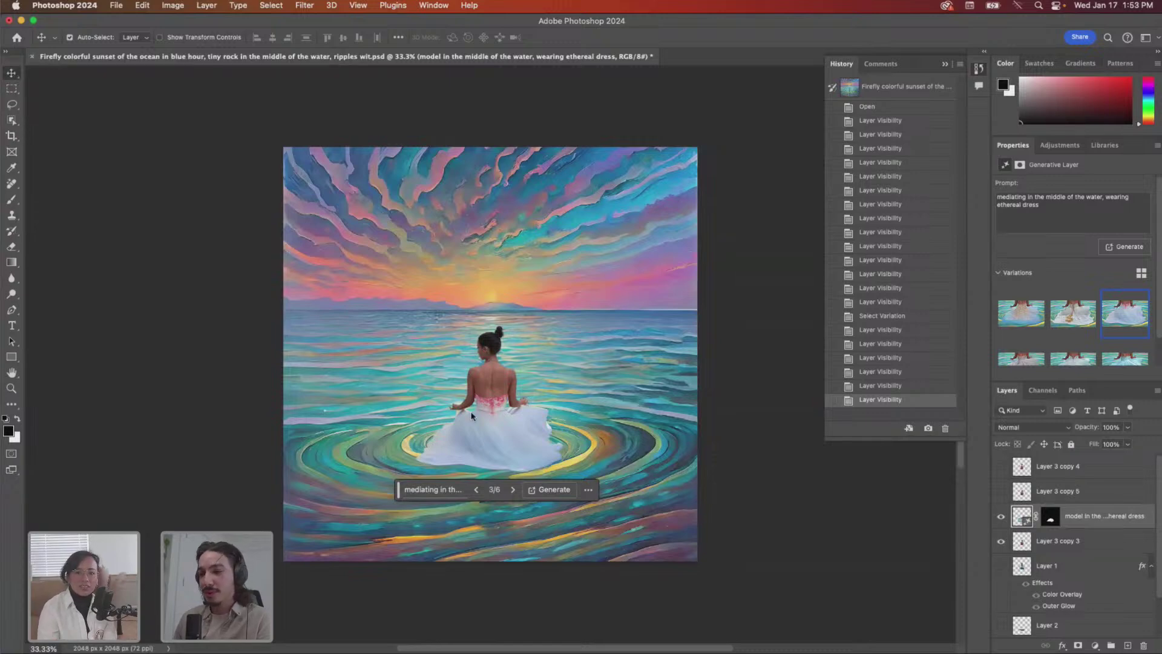
- Open Cover-Oceans-Adobe.psd and look through its layer stack from the title group down to Layer 0
{"action": "key", "text": "super+Tab"}
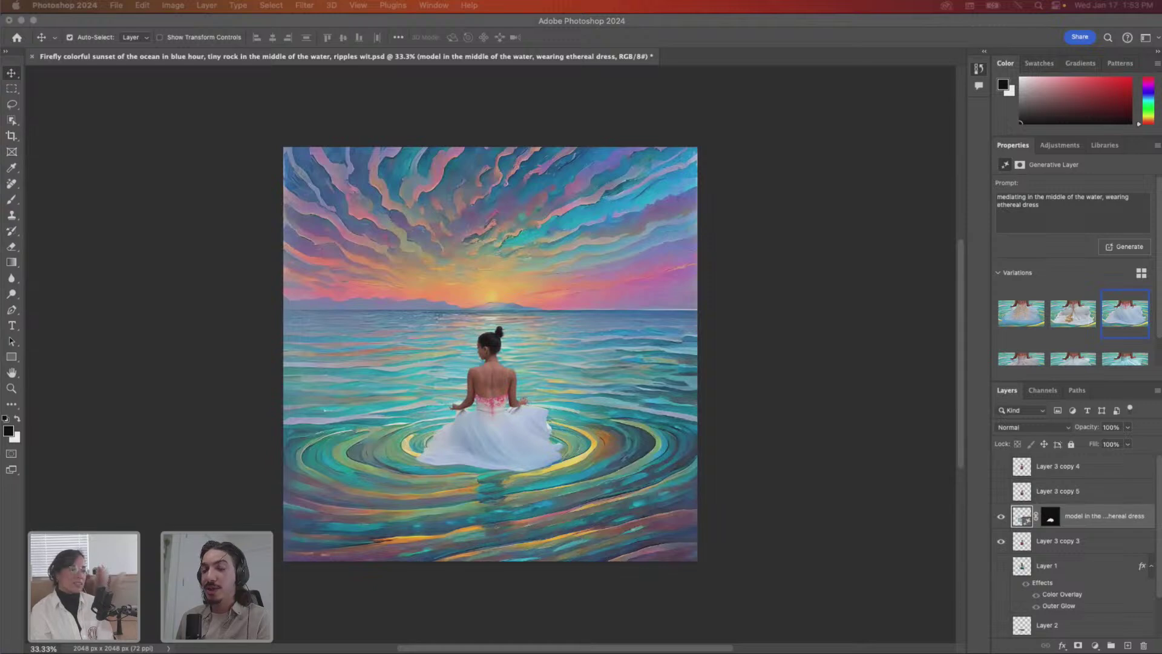
{"action": "double_click", "coordinate": [423, 617]}
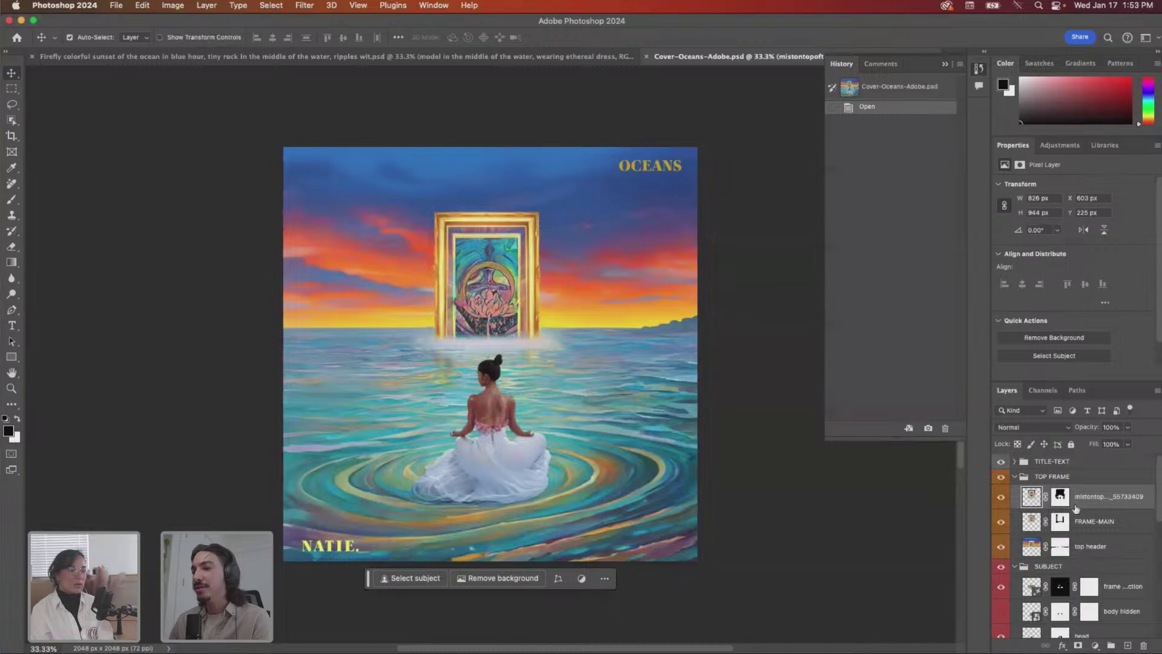
{"action": "scroll", "coordinate": [1031, 497], "scroll_direction": "down", "scroll_amount": 5}
{"action": "scroll", "coordinate": [1030, 498], "scroll_direction": "up", "scroll_amount": 5}
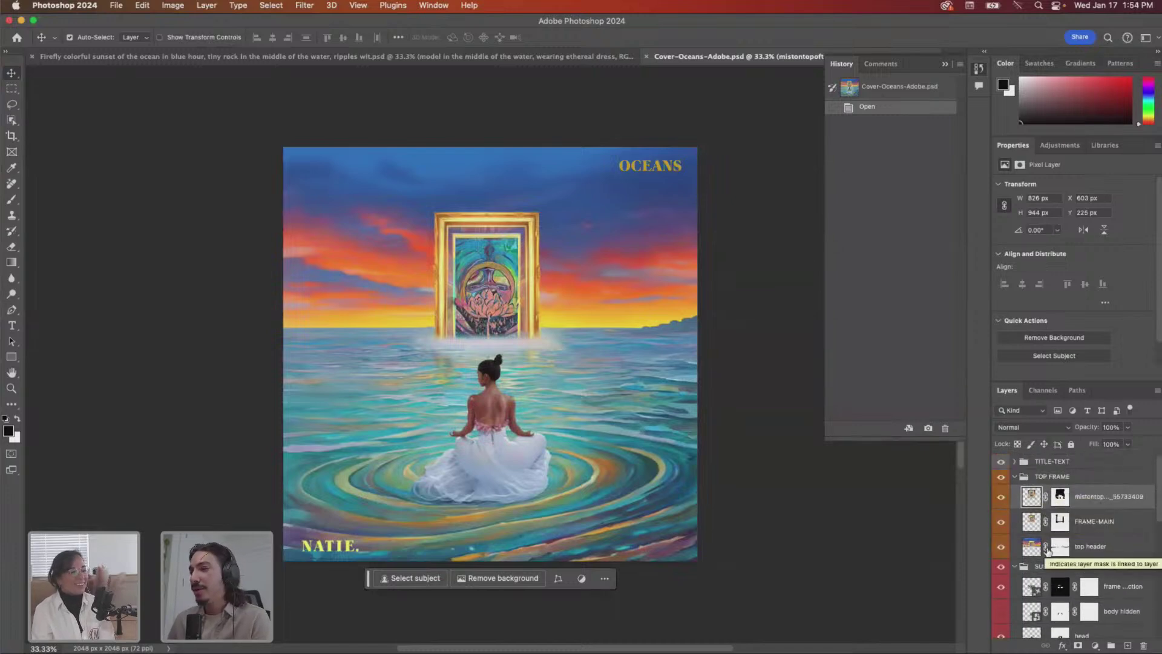
{"action": "scroll", "coordinate": [1049, 552], "scroll_direction": "down", "scroll_amount": 3}
{"action": "scroll", "coordinate": [1048, 552], "scroll_direction": "down", "scroll_amount": 5}
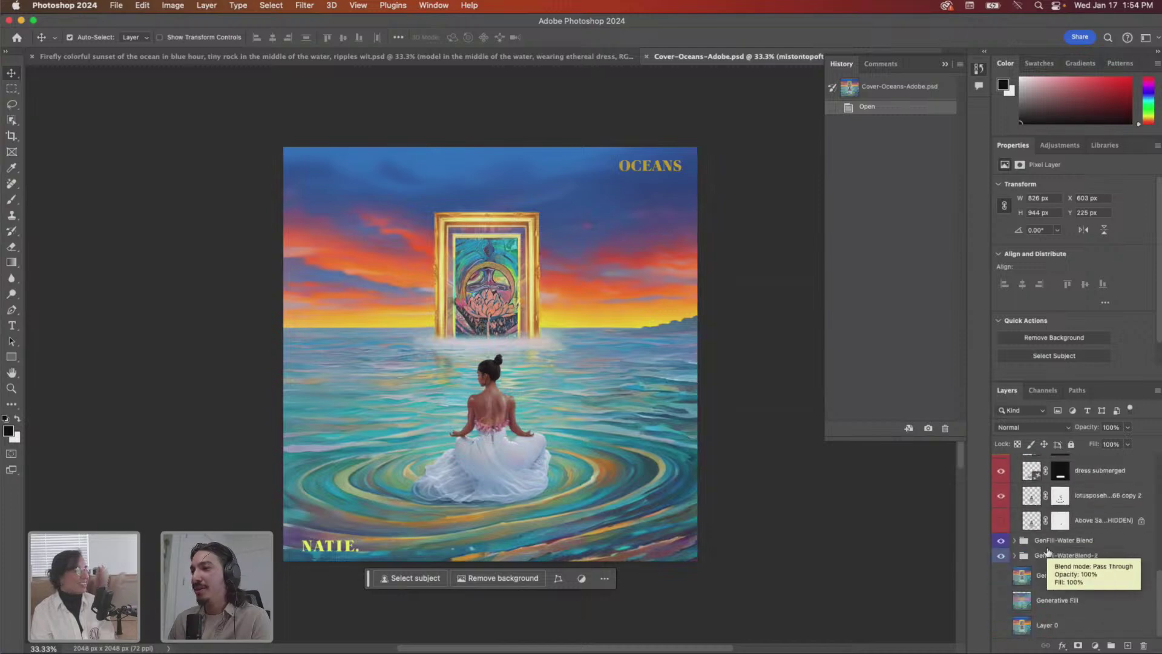
{"action": "scroll", "coordinate": [1048, 551], "scroll_direction": "up", "scroll_amount": 2}
{"action": "scroll", "coordinate": [1010, 556], "scroll_direction": "down", "scroll_amount": 2}
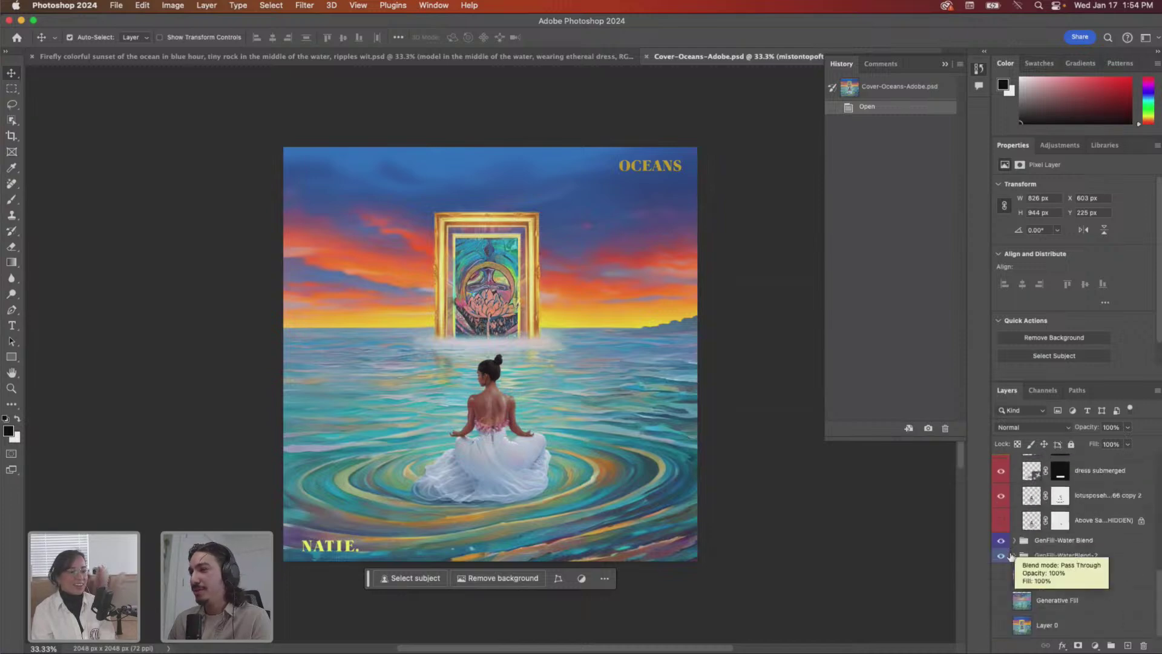
{"action": "scroll", "coordinate": [1009, 556], "scroll_direction": "up", "scroll_amount": 8}
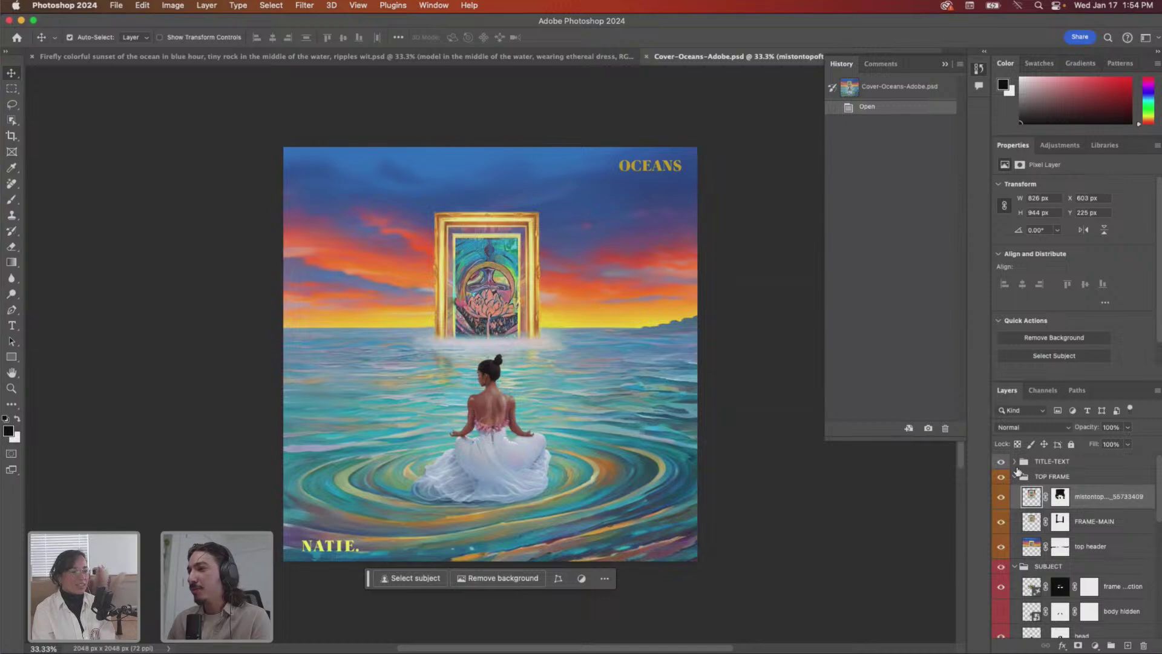
- Collapse the TOP FRAME and SUBJECT groups and hide them along with GenFill-Water Blend and GenFill-WaterBlend-2, leaving only TITLE-TEXT shown
{"action": "left_click", "coordinate": [1016, 477]}
{"action": "left_click", "coordinate": [1001, 477]}
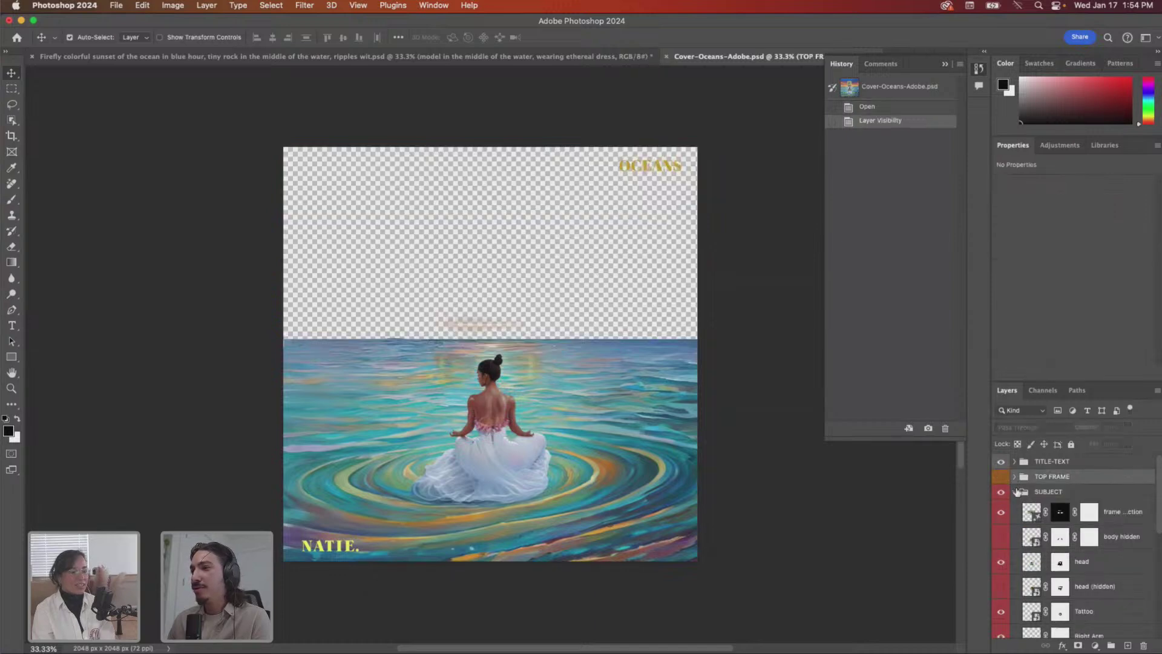
{"action": "left_click", "coordinate": [1018, 494]}
{"action": "left_click", "coordinate": [1015, 492]}
{"action": "left_click", "coordinate": [1002, 491]}
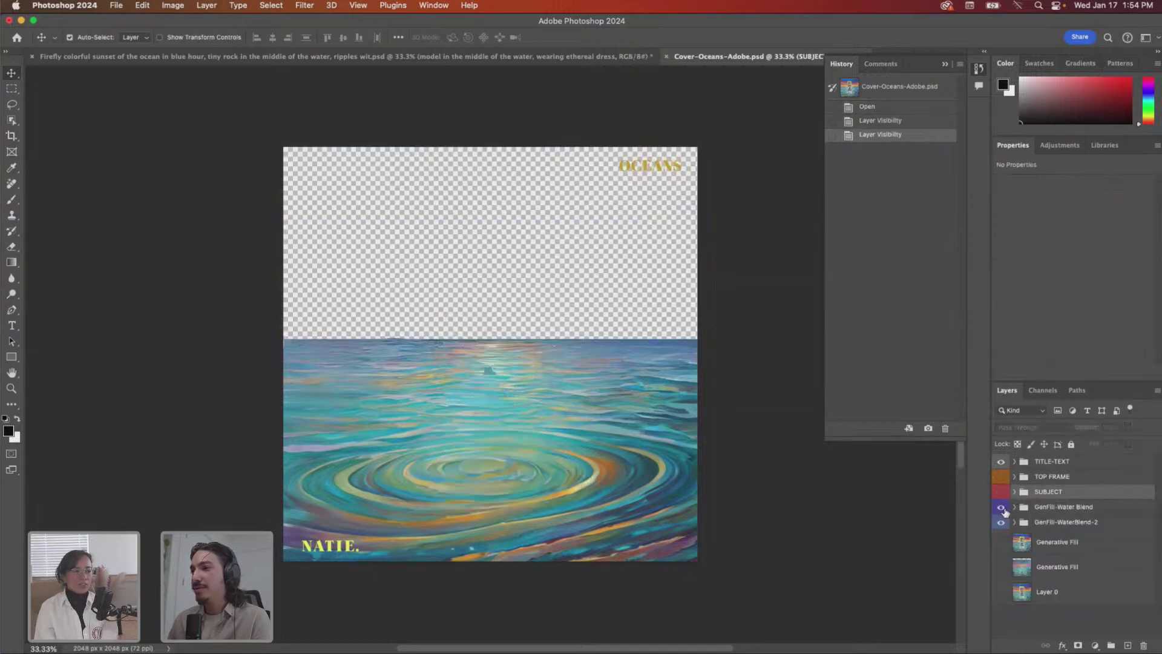
{"action": "left_click", "coordinate": [1002, 507]}
{"action": "left_click", "coordinate": [1001, 522]}
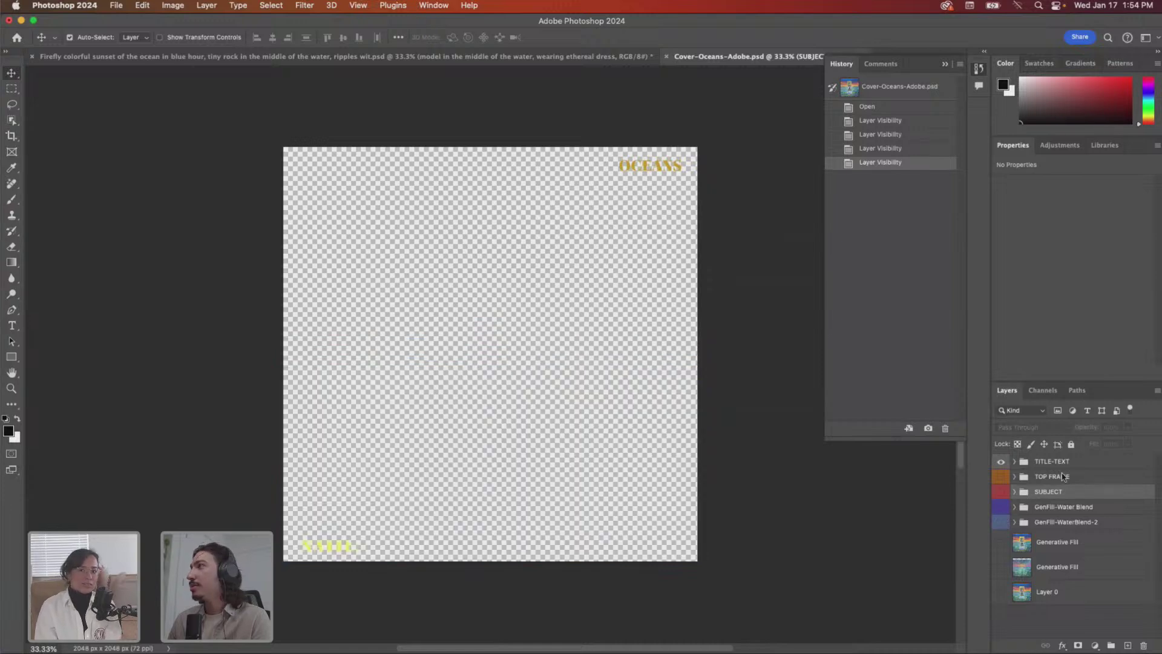
- Switch to the Safari window, examine the cover art split across the artist's Instagram post grid, and move the window away again
{"action": "key", "text": "super+Tab"}
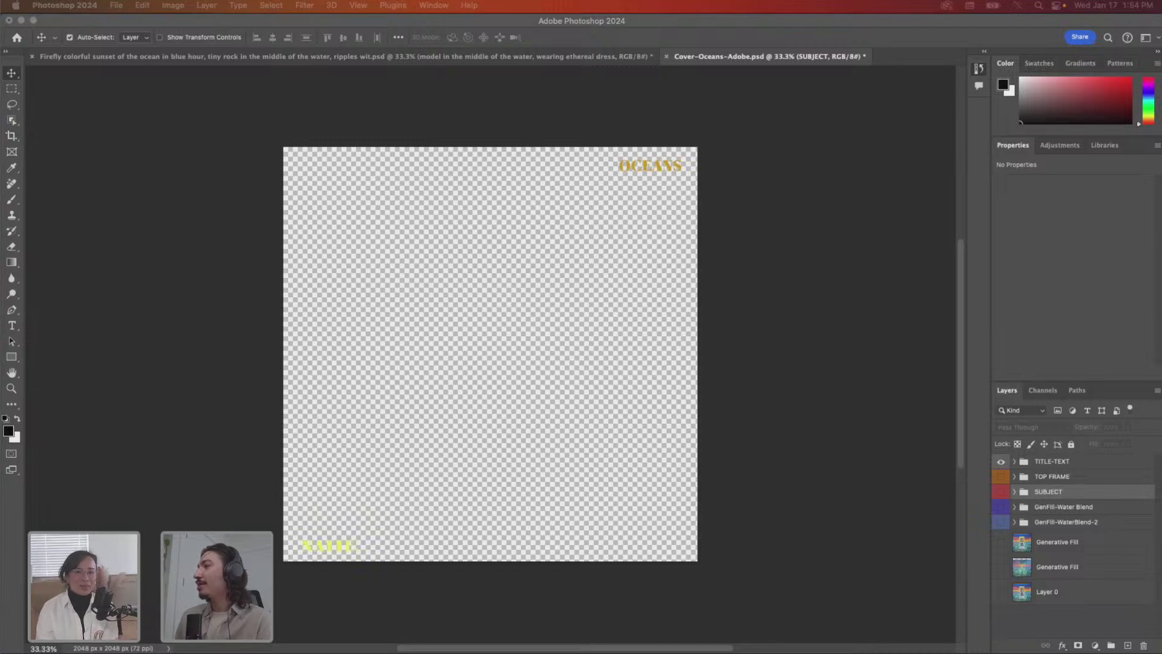
{"action": "left_click_drag", "start_coordinate": [1161, 24], "coordinate": [910, 24]}
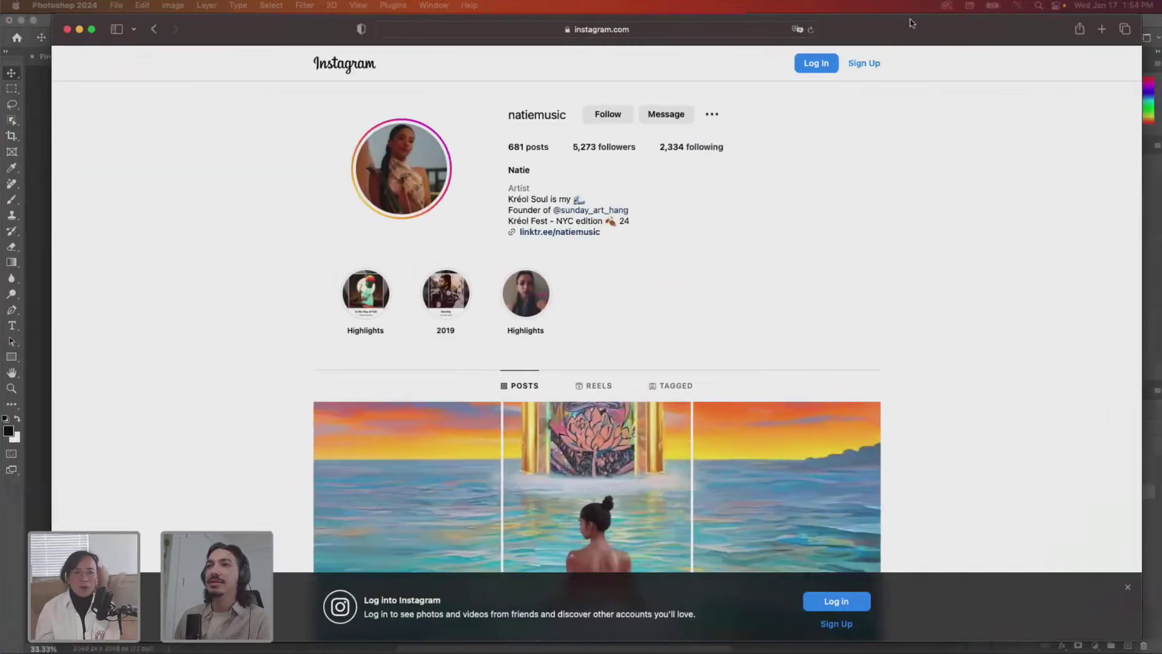
{"action": "scroll", "coordinate": [763, 319], "scroll_direction": "down", "scroll_amount": 5}
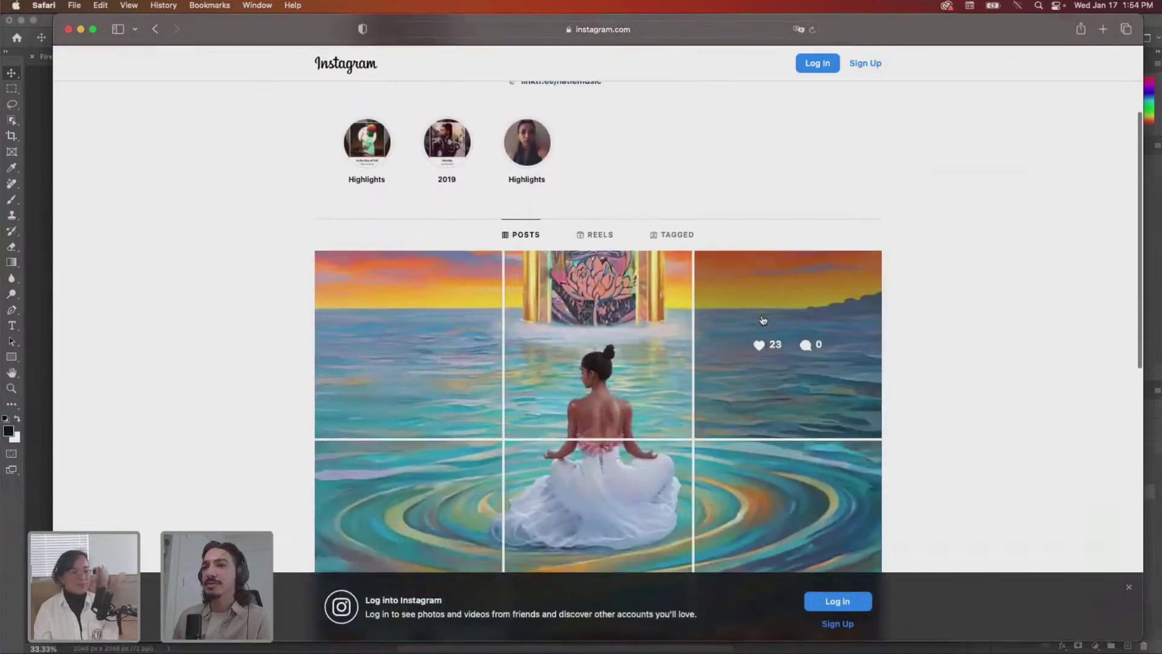
{"action": "scroll", "coordinate": [763, 319], "scroll_direction": "down", "scroll_amount": 1}
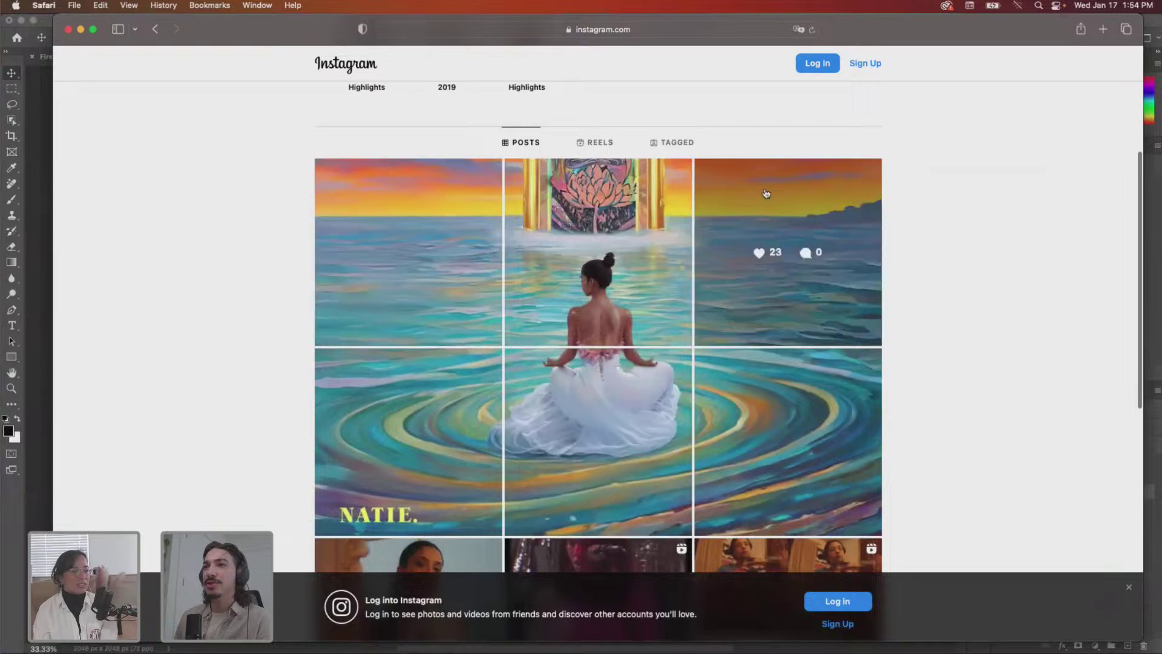
{"action": "scroll", "coordinate": [929, 141], "scroll_direction": "up", "scroll_amount": 5}
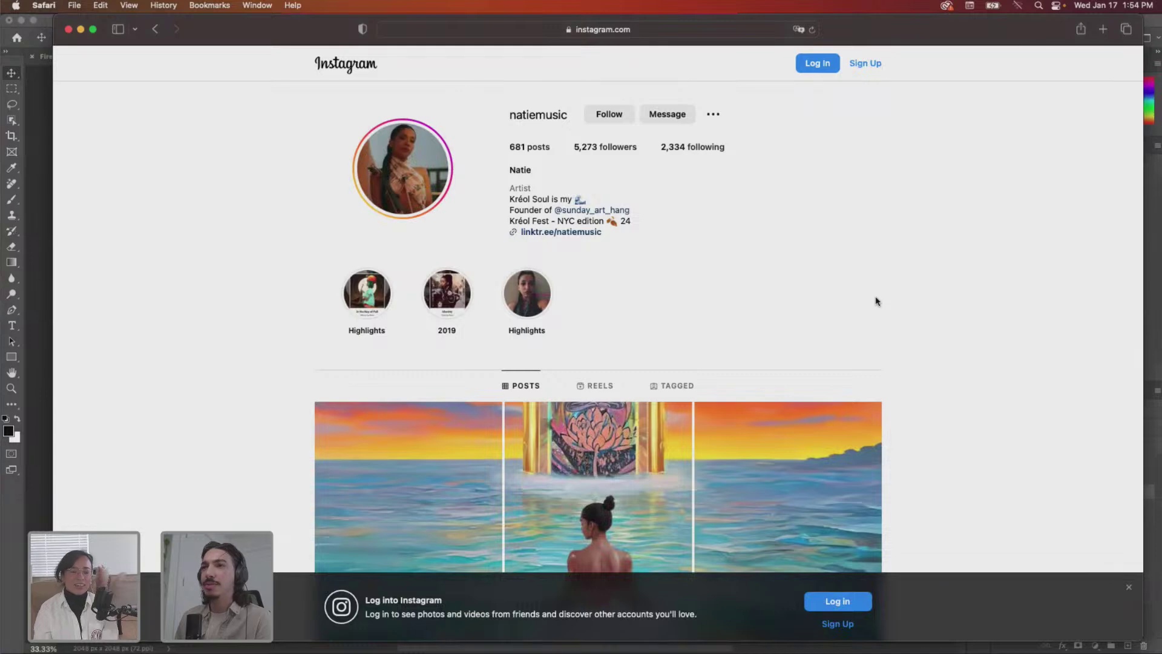
{"action": "scroll", "coordinate": [797, 247], "scroll_direction": "down", "scroll_amount": 3}
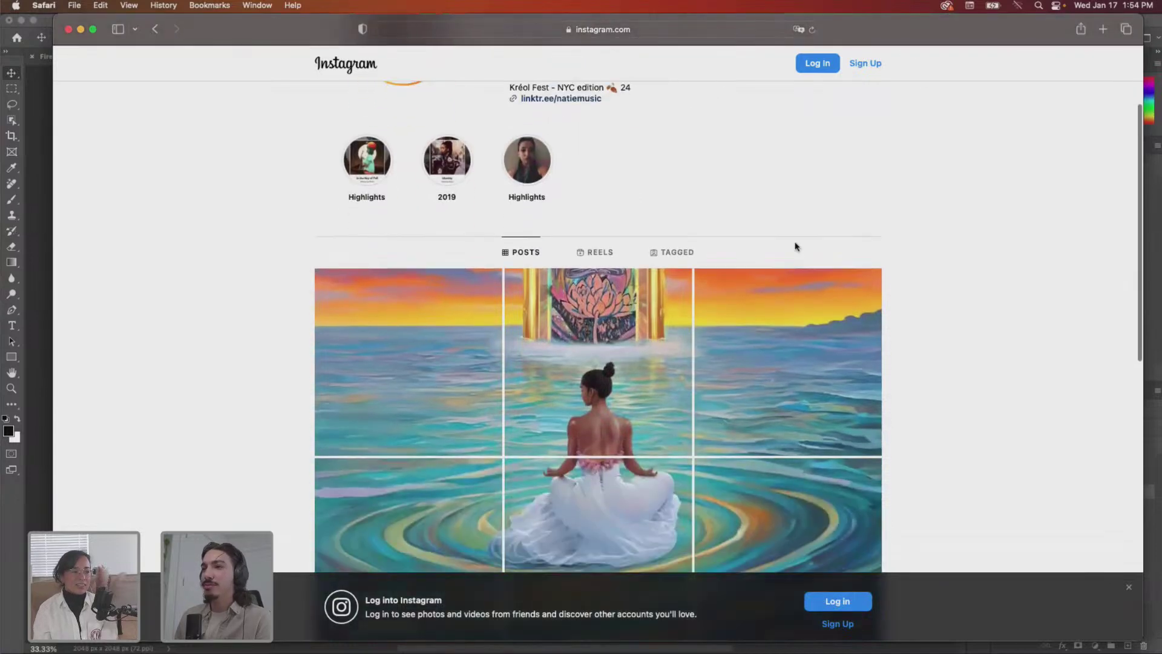
{"action": "scroll", "coordinate": [797, 246], "scroll_direction": "down", "scroll_amount": 2}
{"action": "scroll", "coordinate": [882, 91], "scroll_direction": "down", "scroll_amount": 1}
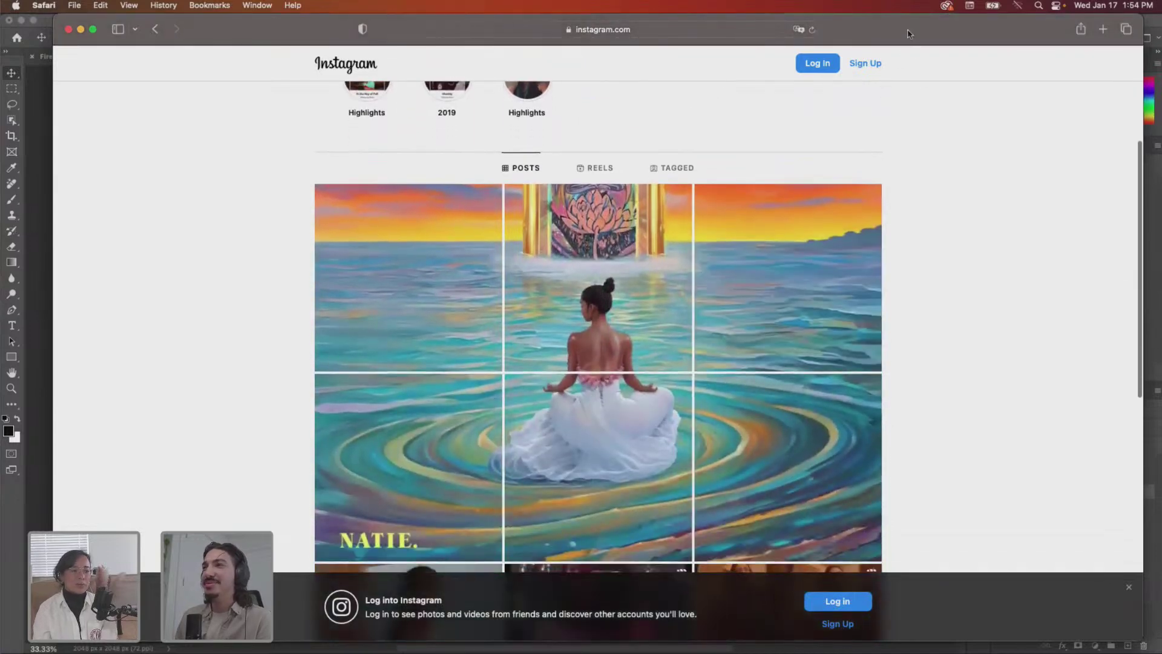
{"action": "left_click_drag", "start_coordinate": [908, 33], "coordinate": [1161, 61]}
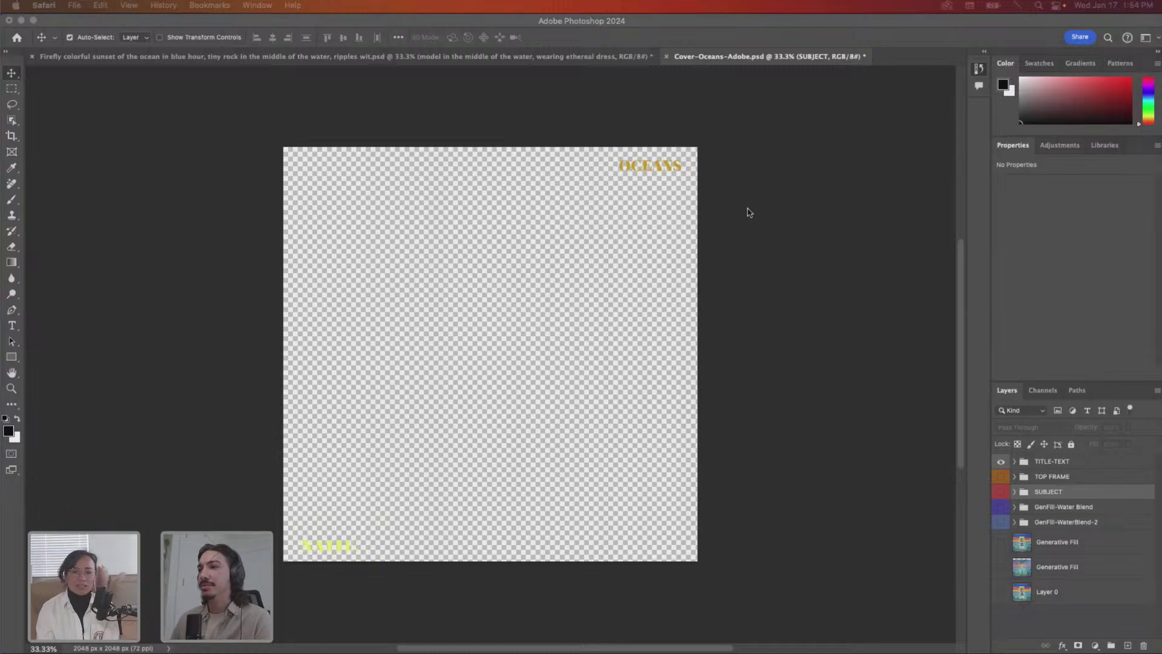
- Toggle the TITLE-TEXT group, the TOP FRAME group and the lower Generative Fill layer to preview each one separately
{"action": "left_click", "coordinate": [1002, 463]}
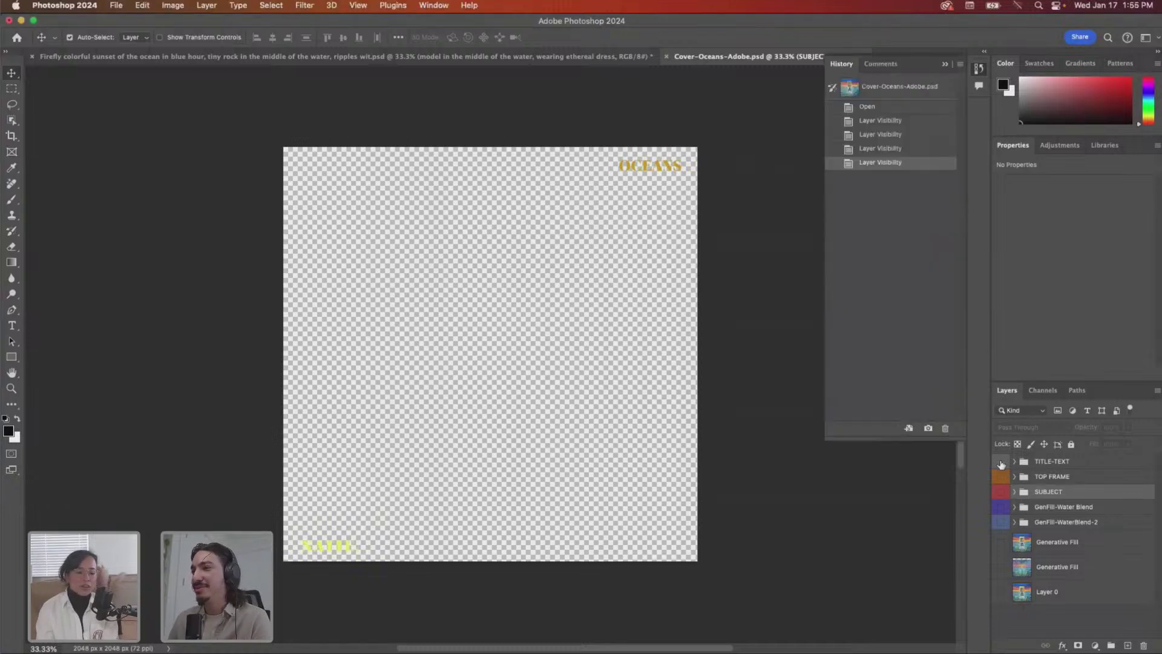
{"action": "left_click", "coordinate": [1002, 464]}
{"action": "left_click", "coordinate": [1001, 463]}
{"action": "left_click", "coordinate": [1001, 478]}
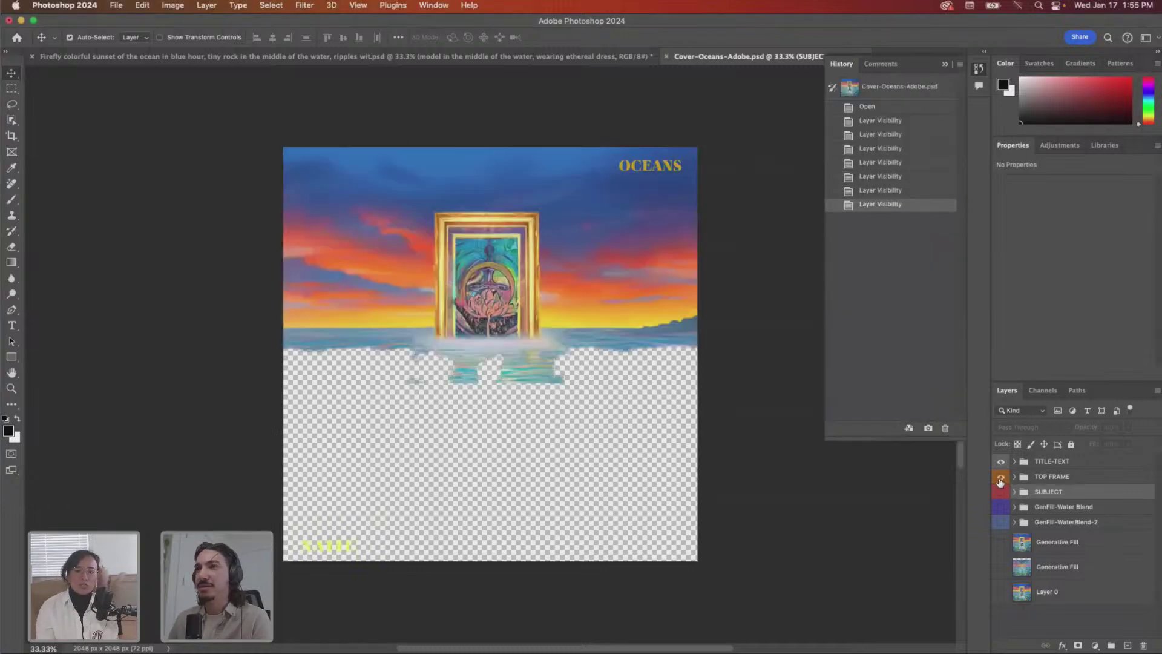
{"action": "left_click", "coordinate": [1001, 481]}
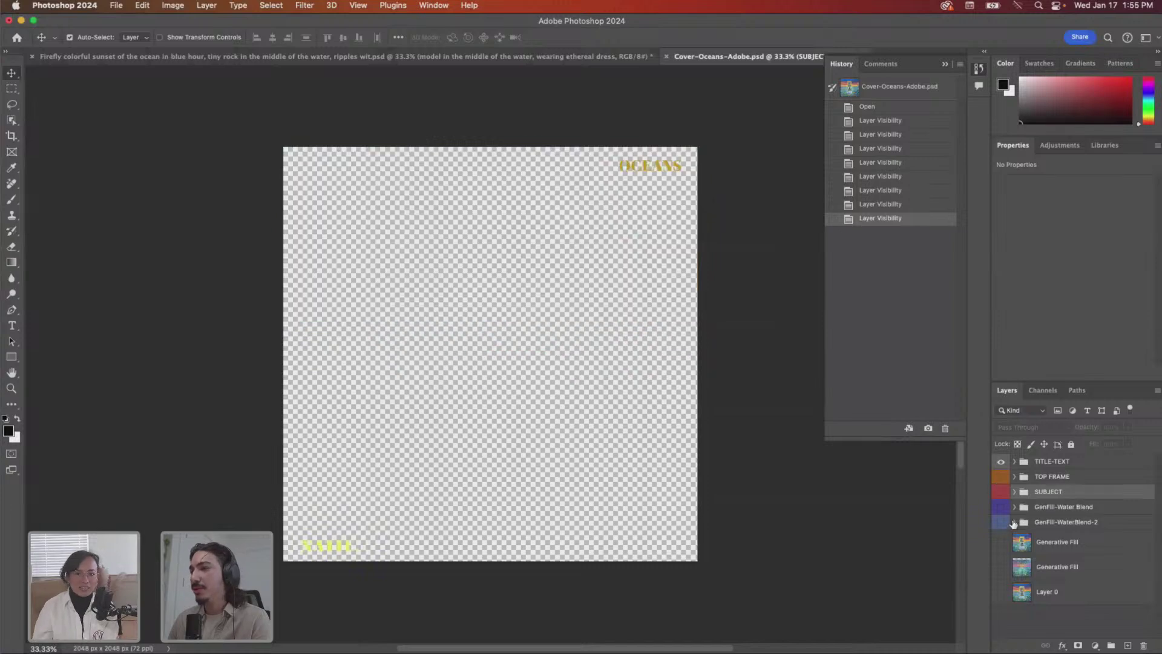
{"action": "left_click", "coordinate": [1000, 569]}
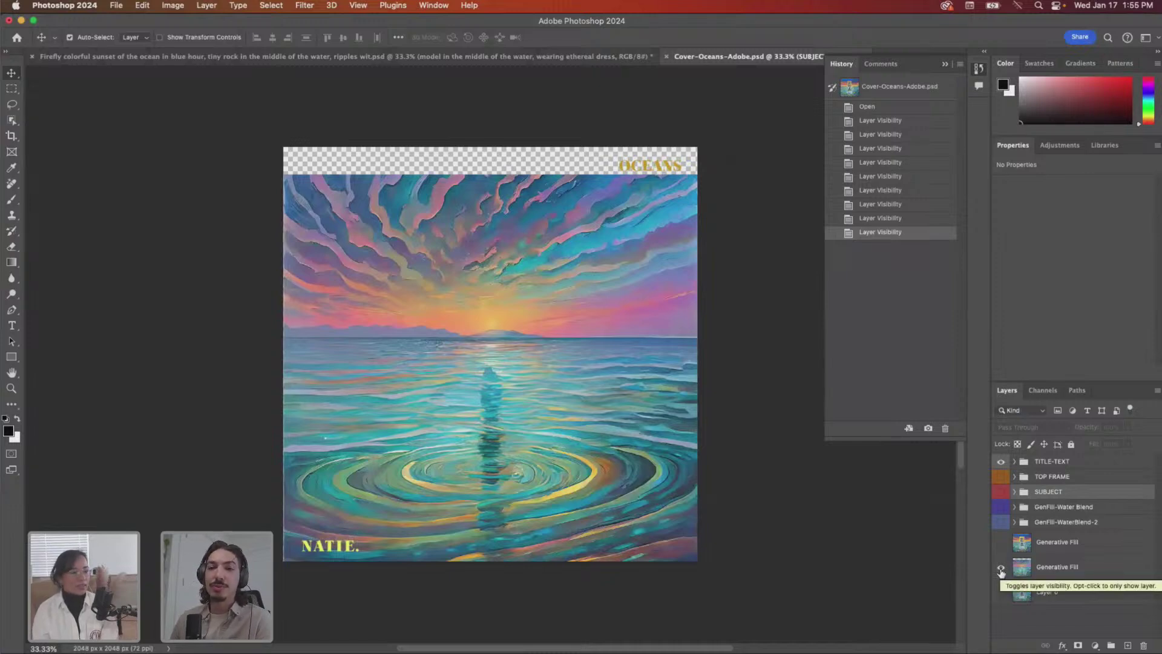
{"action": "left_click", "coordinate": [1001, 569]}
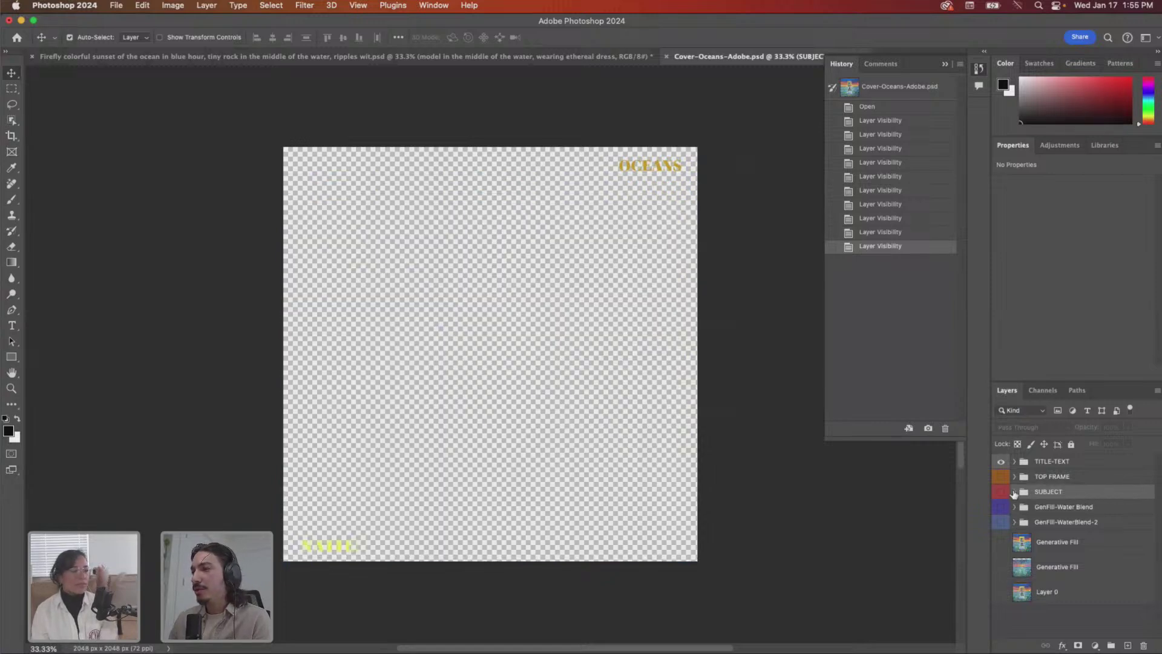
- Expand the SUBJECT group, look through its body, head, arm and dress layers, and make the group visible
{"action": "left_click", "coordinate": [1015, 492]}
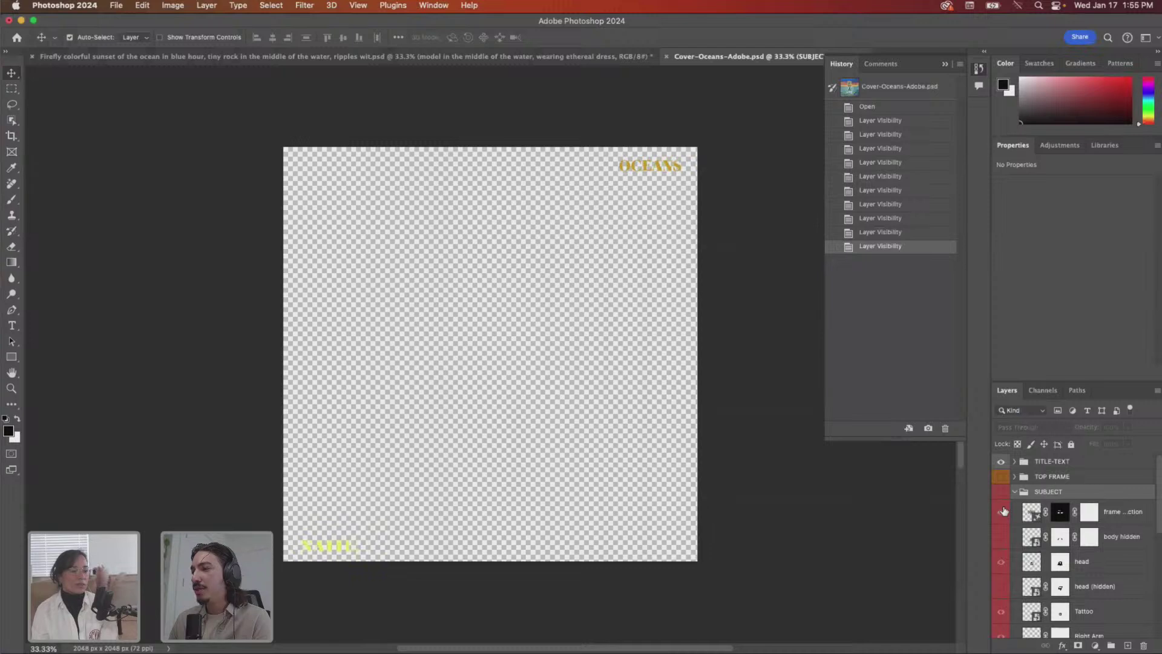
{"action": "scroll", "coordinate": [1005, 512], "scroll_direction": "down", "scroll_amount": 5}
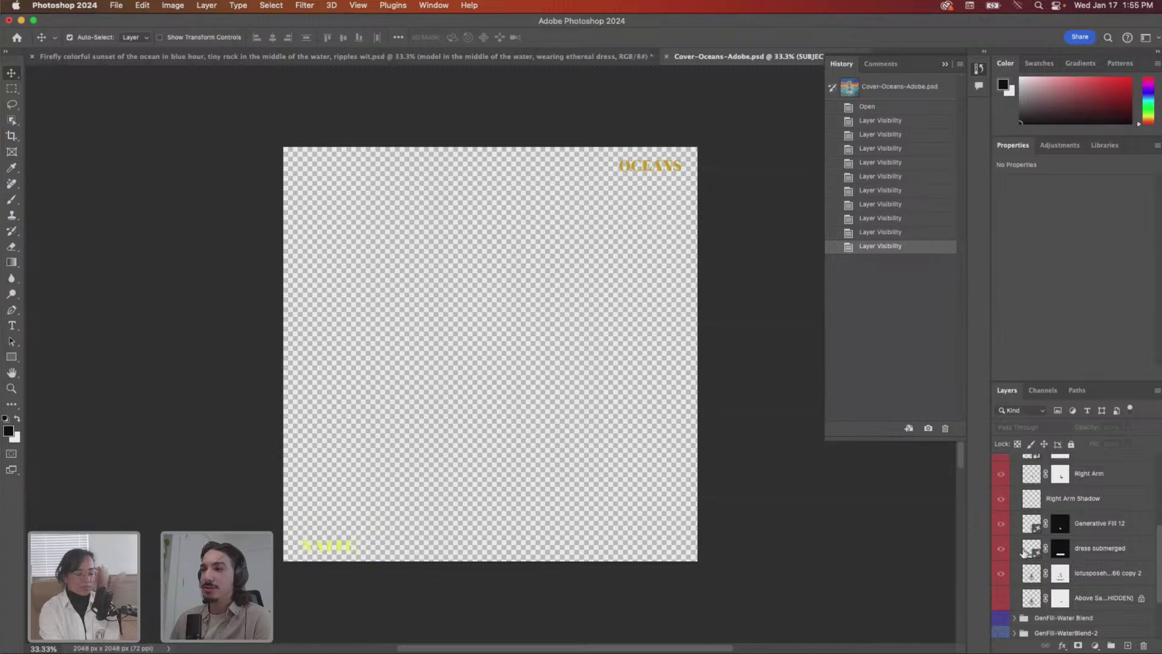
{"action": "scroll", "coordinate": [1016, 547], "scroll_direction": "up", "scroll_amount": 3}
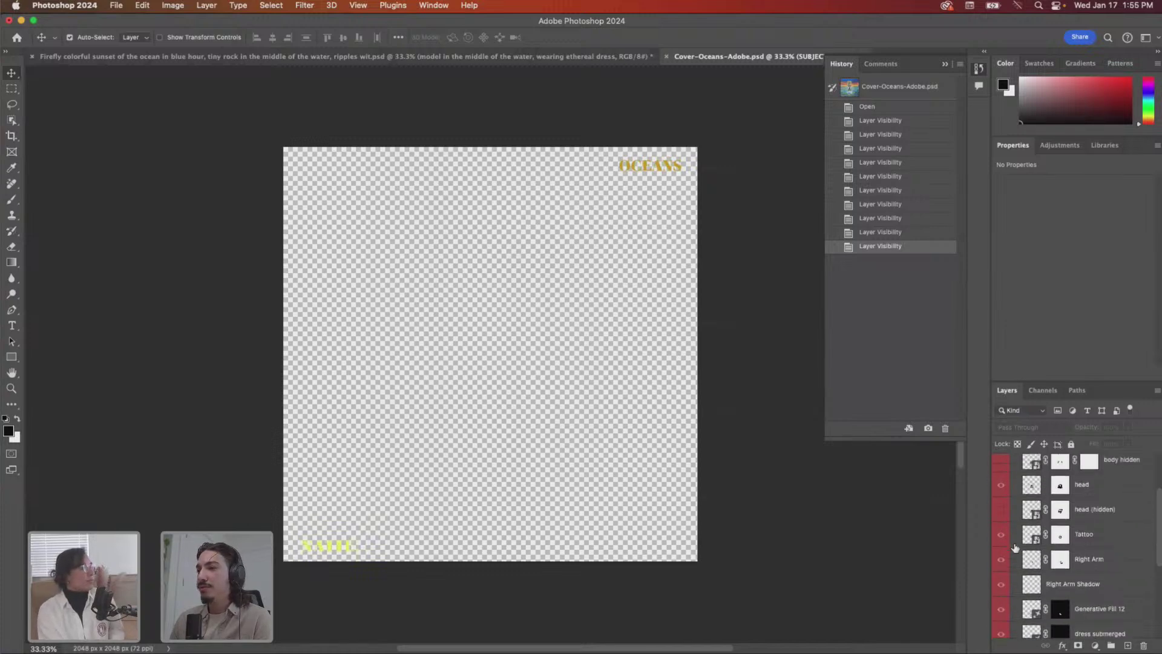
{"action": "scroll", "coordinate": [1015, 547], "scroll_direction": "up", "scroll_amount": 2}
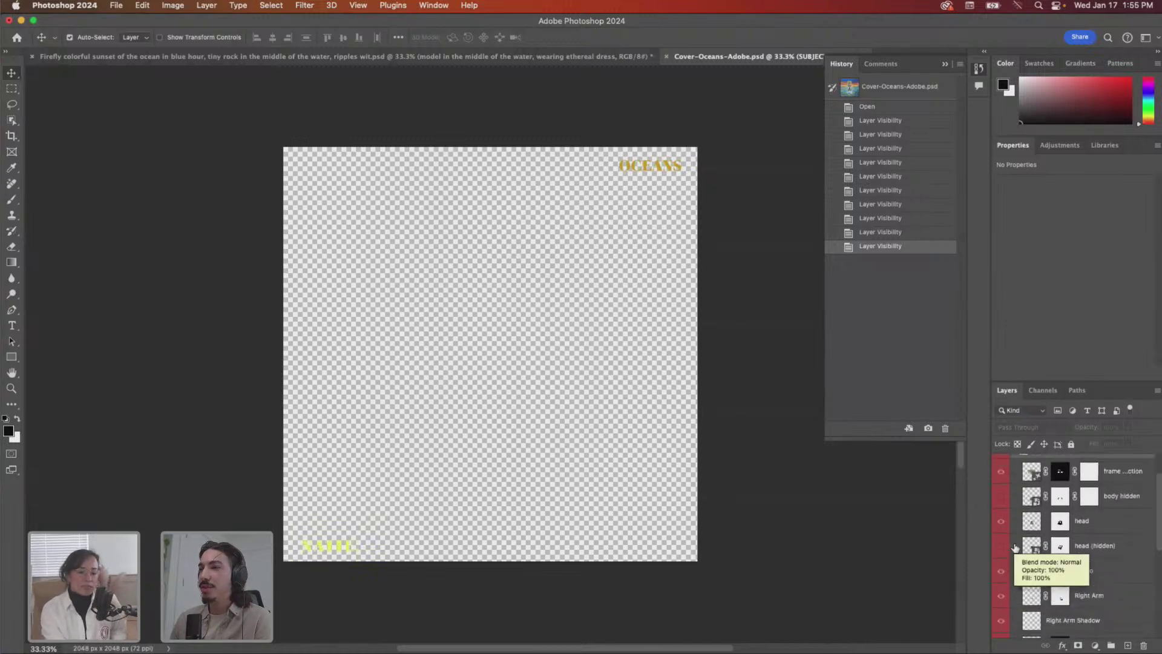
{"action": "scroll", "coordinate": [1015, 547], "scroll_direction": "up", "scroll_amount": 3}
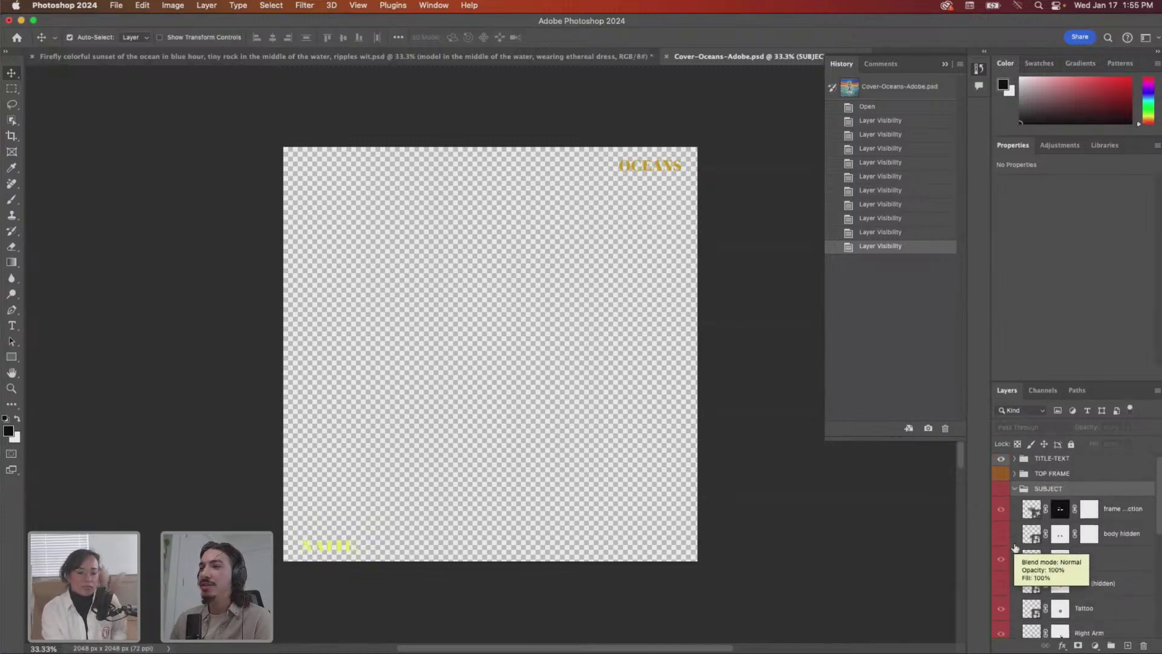
{"action": "left_click", "coordinate": [1002, 495]}
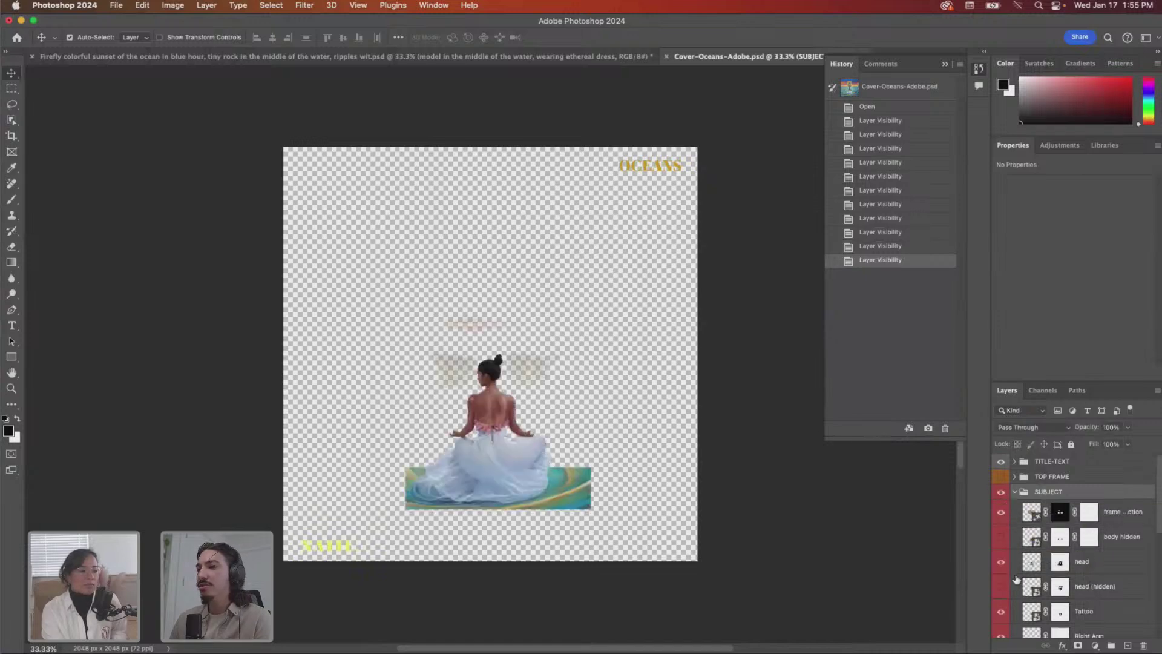
- Show the GenFill-WaterBlend-2 group beneath the woman, toggling it to compare her with and without the water
{"action": "scroll", "coordinate": [1017, 580], "scroll_direction": "down", "scroll_amount": 8}
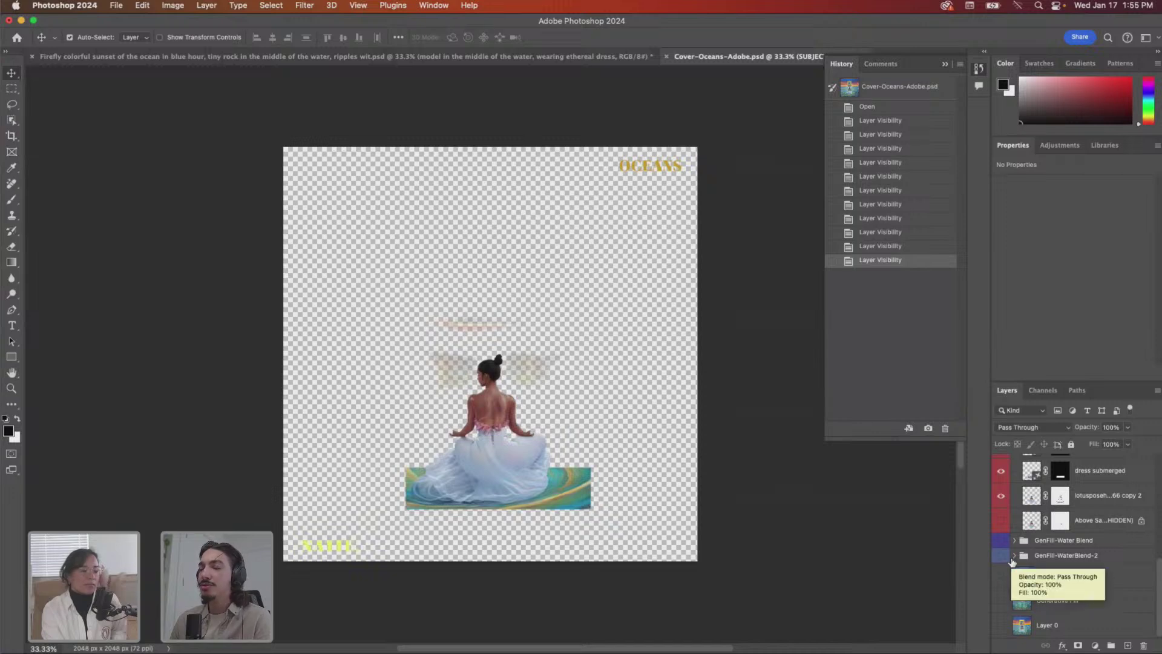
{"action": "left_click", "coordinate": [1001, 557]}
{"action": "left_click", "coordinate": [1001, 557]}
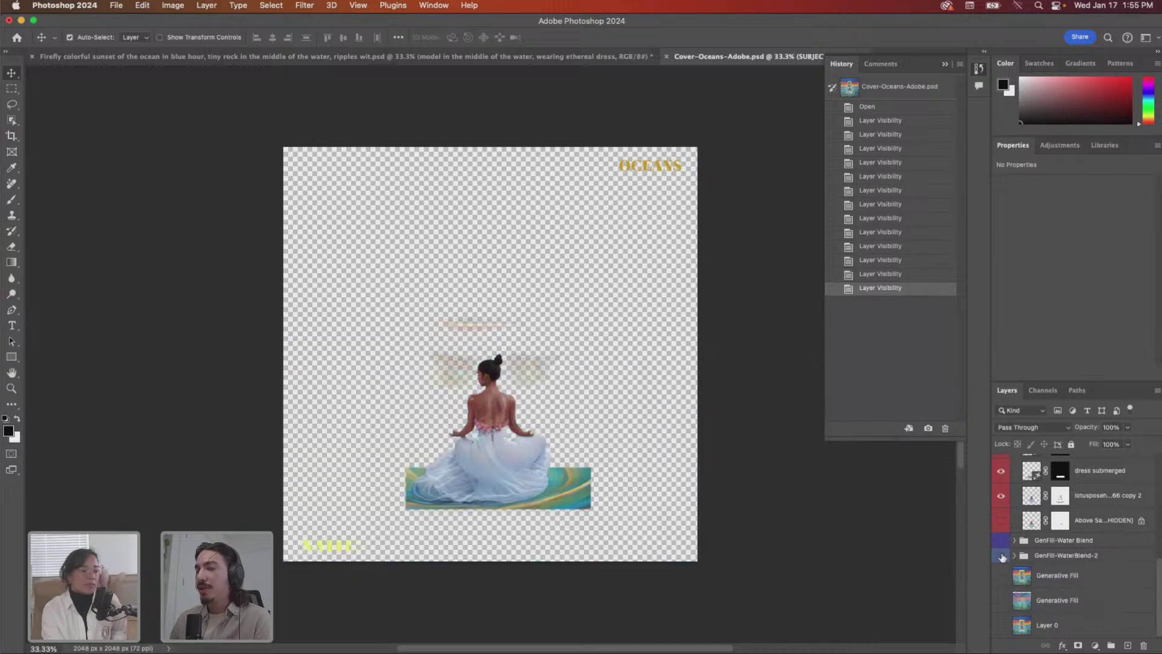
{"action": "left_click", "coordinate": [1001, 555]}
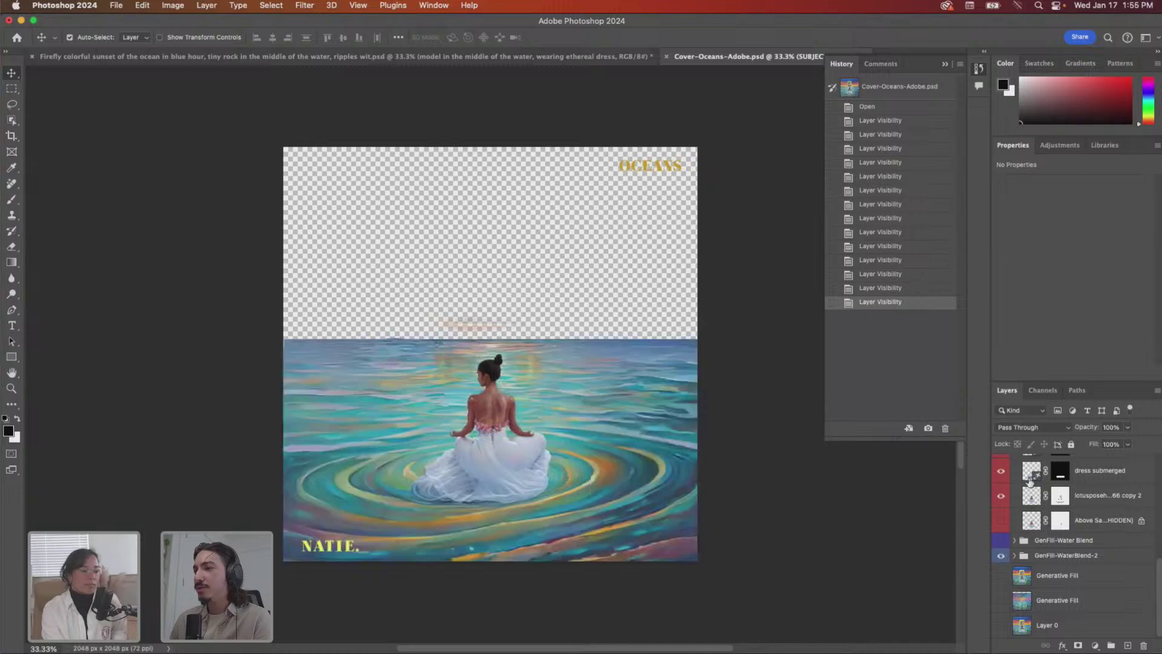
- Toggle the head layer in the SUBJECT group, leave it hidden, and preview the figure with the Tattoo layer switched off and on
{"action": "scroll", "coordinate": [1028, 494], "scroll_direction": "up", "scroll_amount": 4}
{"action": "scroll", "coordinate": [1027, 494], "scroll_direction": "up", "scroll_amount": 3}
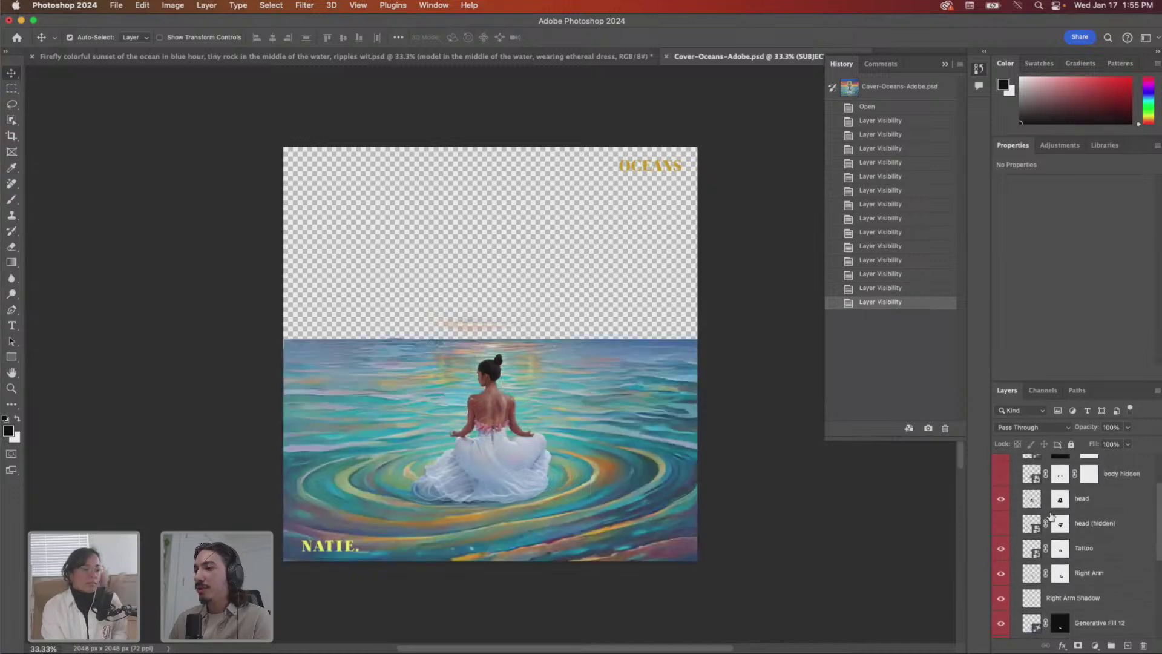
{"action": "left_click", "coordinate": [1060, 501]}
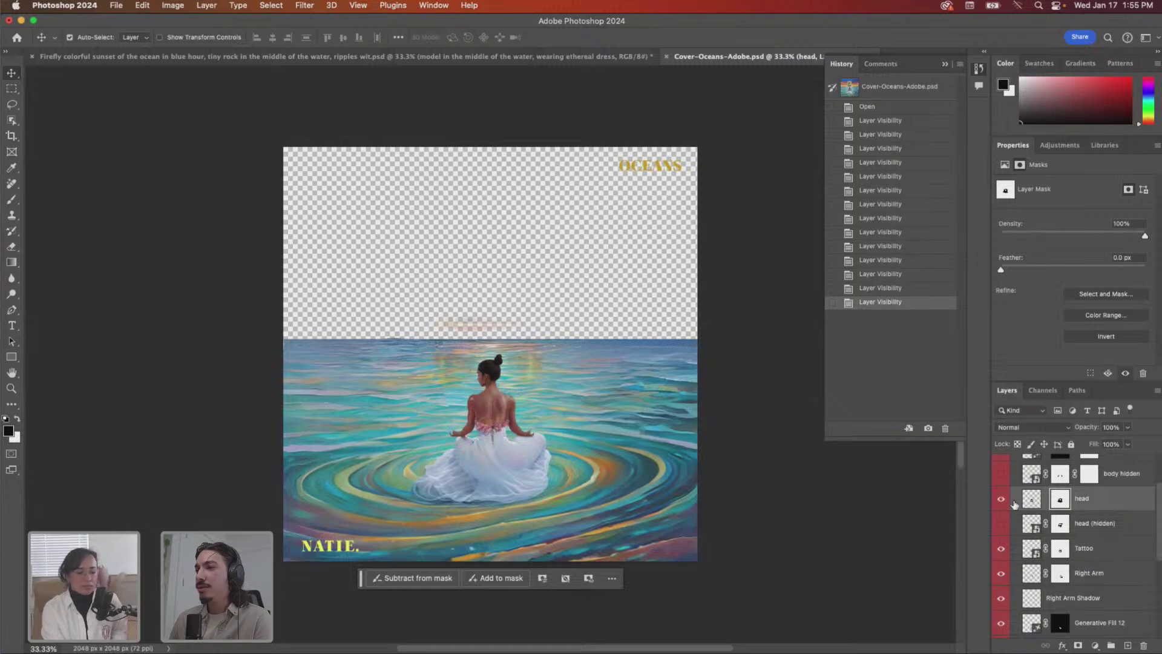
{"action": "left_click", "coordinate": [1002, 500]}
{"action": "left_click", "coordinate": [1002, 500]}
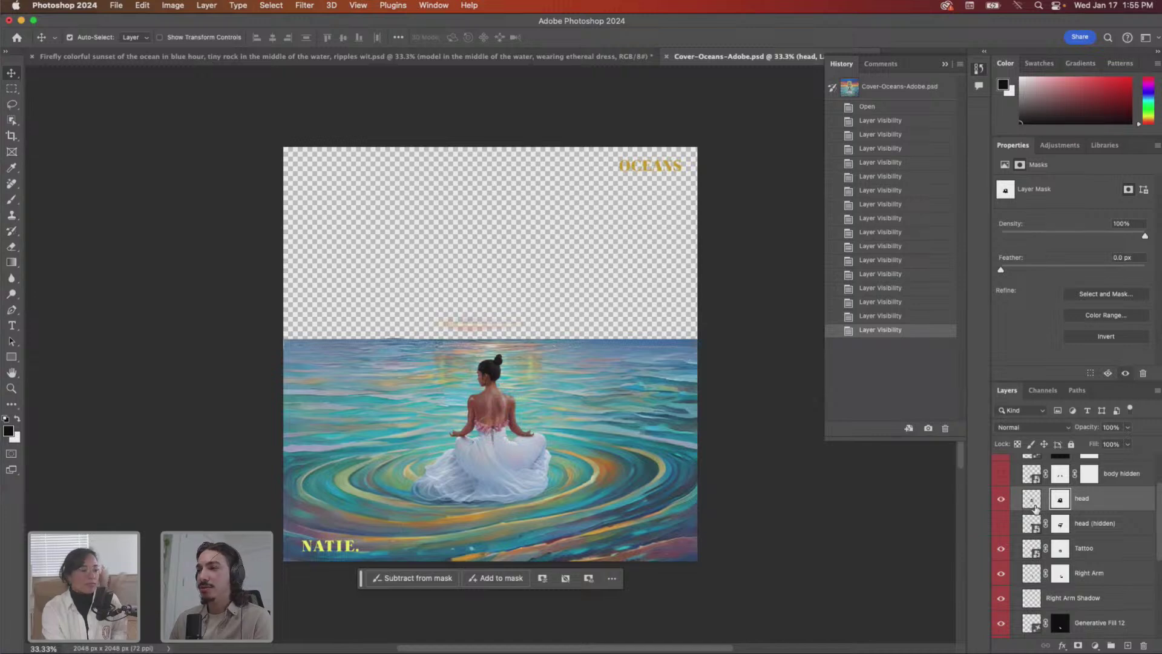
{"action": "left_click", "coordinate": [1002, 502]}
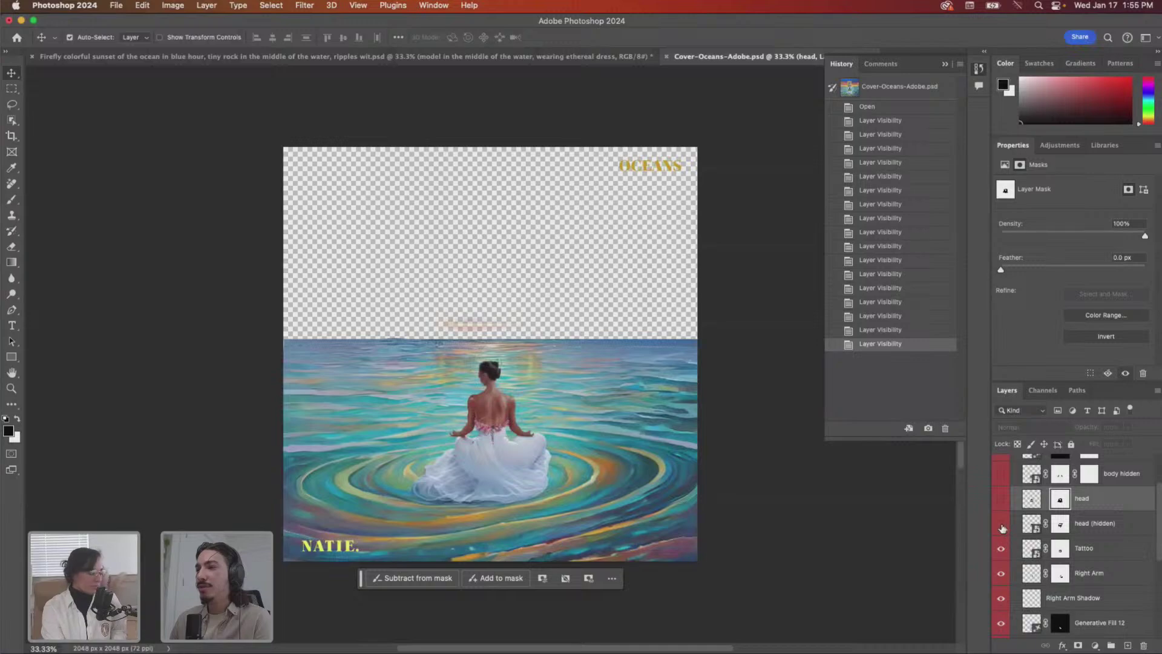
{"action": "left_click", "coordinate": [1002, 550]}
{"action": "left_click", "coordinate": [1002, 550]}
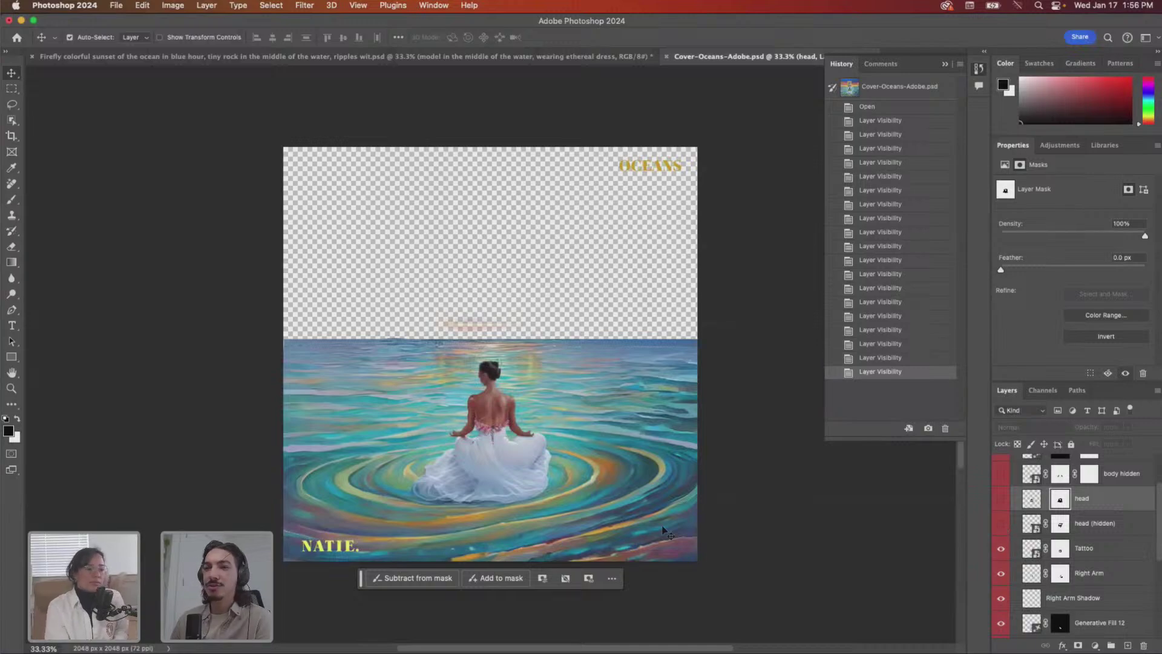
- Examine the woman's head and back at 200% with the head layer hidden, and show that layer again for comparison
{"action": "key", "text": "super+plus"}
{"action": "key", "text": "super+plus"}
{"action": "key", "text": "super+plus"}
{"action": "key", "text": "super+plus"}
{"action": "key", "text": "super+plus"}
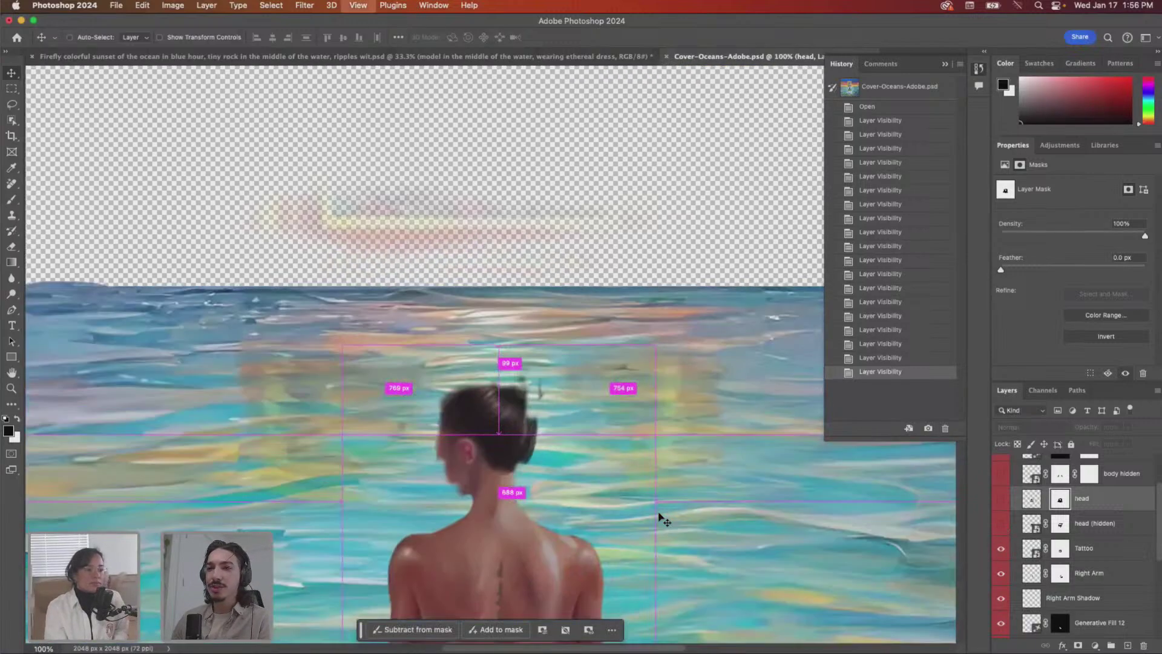
{"action": "scroll", "coordinate": [666, 515], "scroll_direction": "up", "scroll_amount": 2}
{"action": "scroll", "coordinate": [666, 514], "scroll_direction": "right", "scroll_amount": 1}
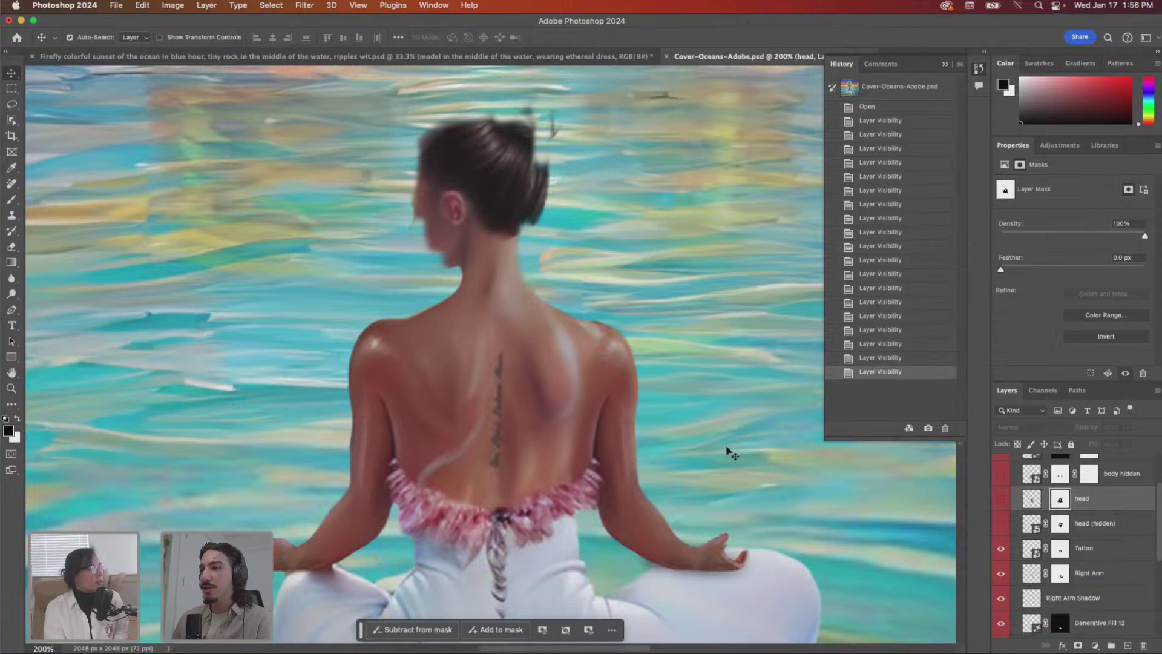
{"action": "left_click", "coordinate": [1002, 499]}
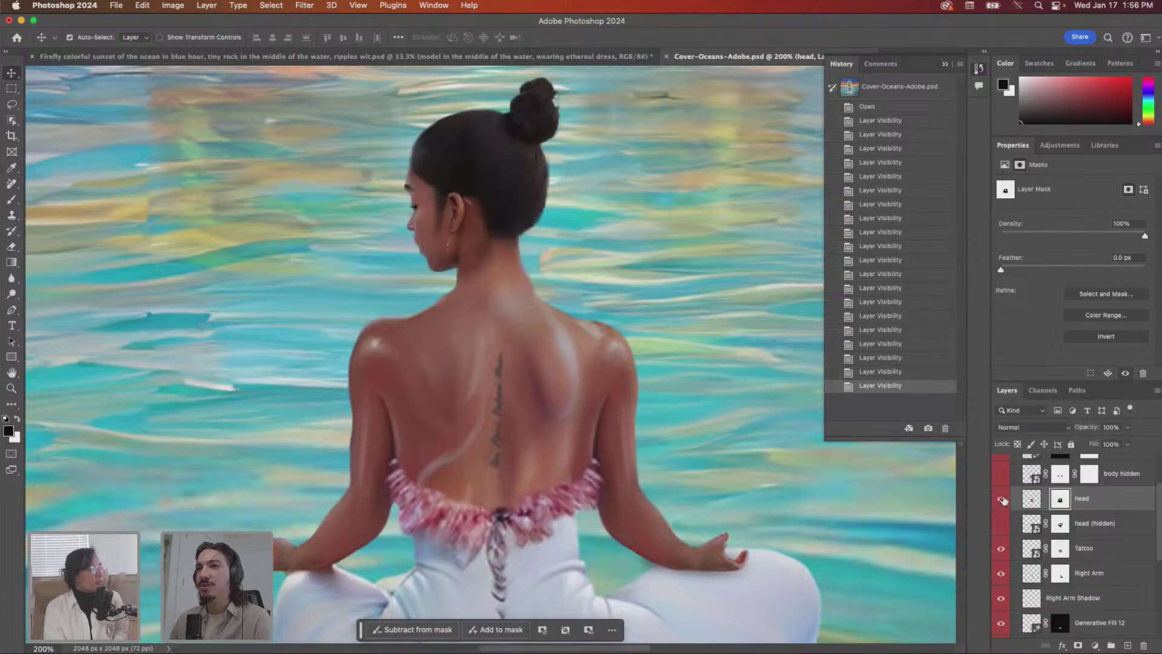
- Look through the SUBJECT group's layers and toggle the body hidden layer to compare the figure with and without it
{"action": "scroll", "coordinate": [1003, 500], "scroll_direction": "up", "scroll_amount": 1}
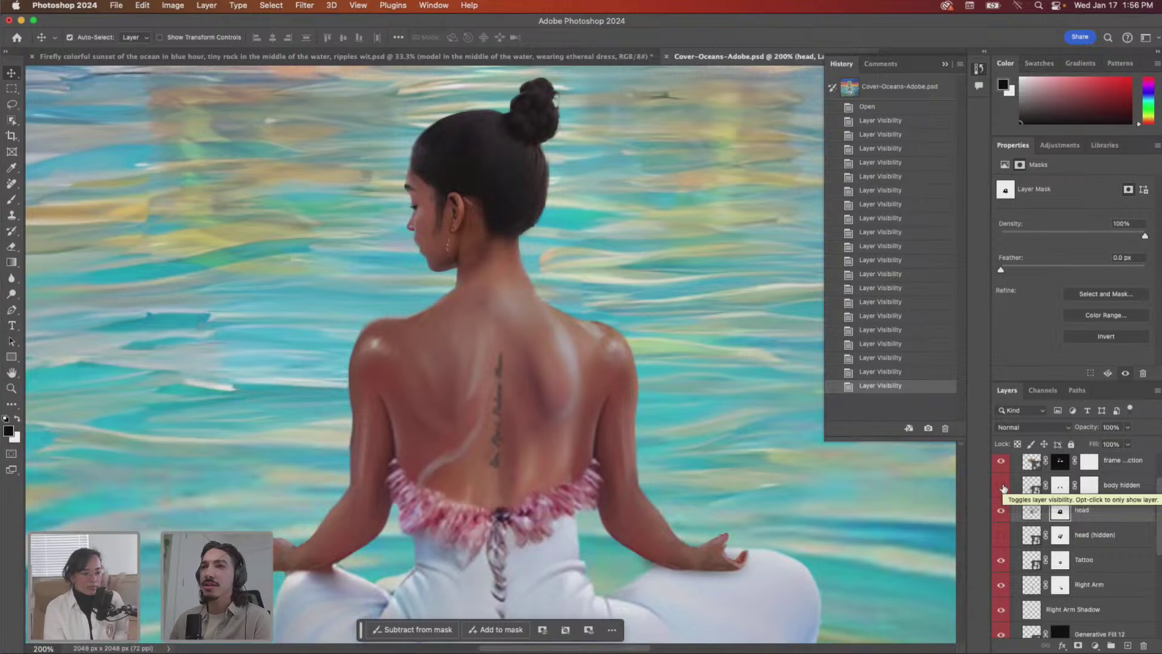
{"action": "left_click", "coordinate": [1002, 486]}
{"action": "left_click", "coordinate": [1002, 487]}
{"action": "scroll", "coordinate": [1002, 490], "scroll_direction": "up", "scroll_amount": 2}
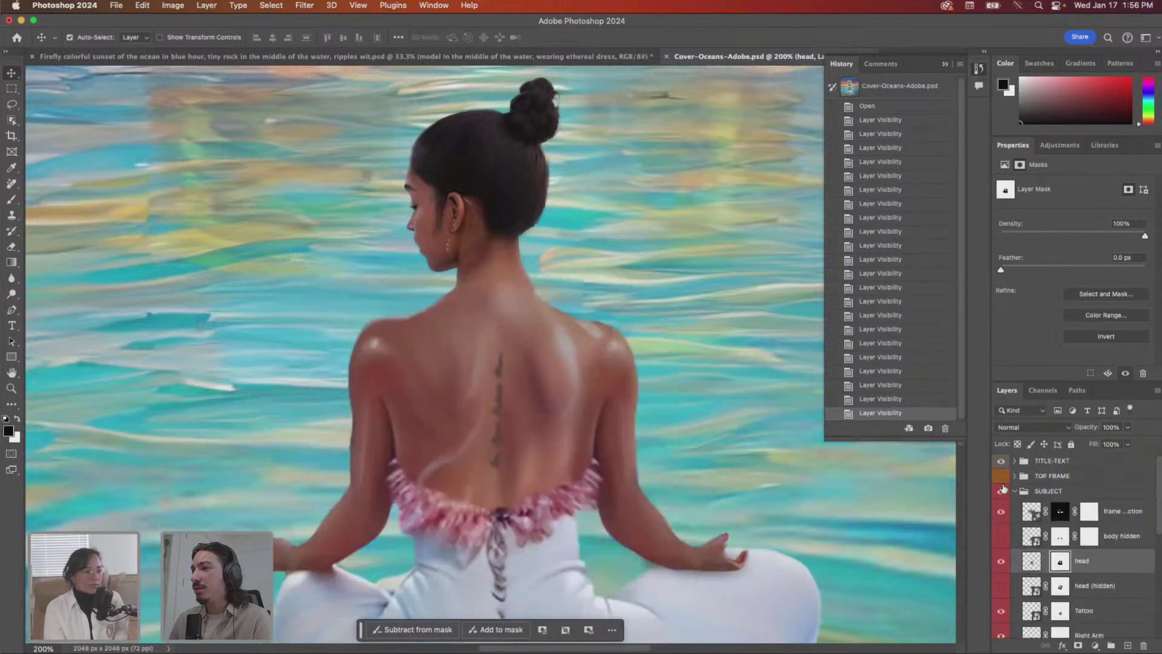
{"action": "scroll", "coordinate": [1013, 548], "scroll_direction": "down", "scroll_amount": 2}
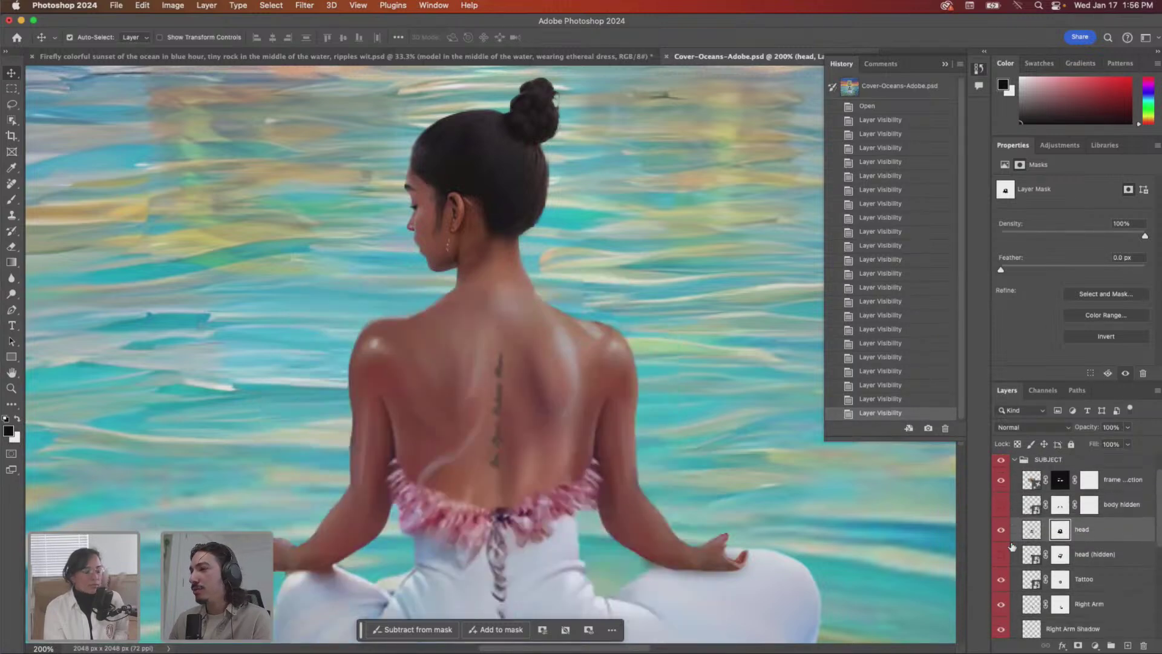
{"action": "scroll", "coordinate": [1022, 569], "scroll_direction": "down", "scroll_amount": 3}
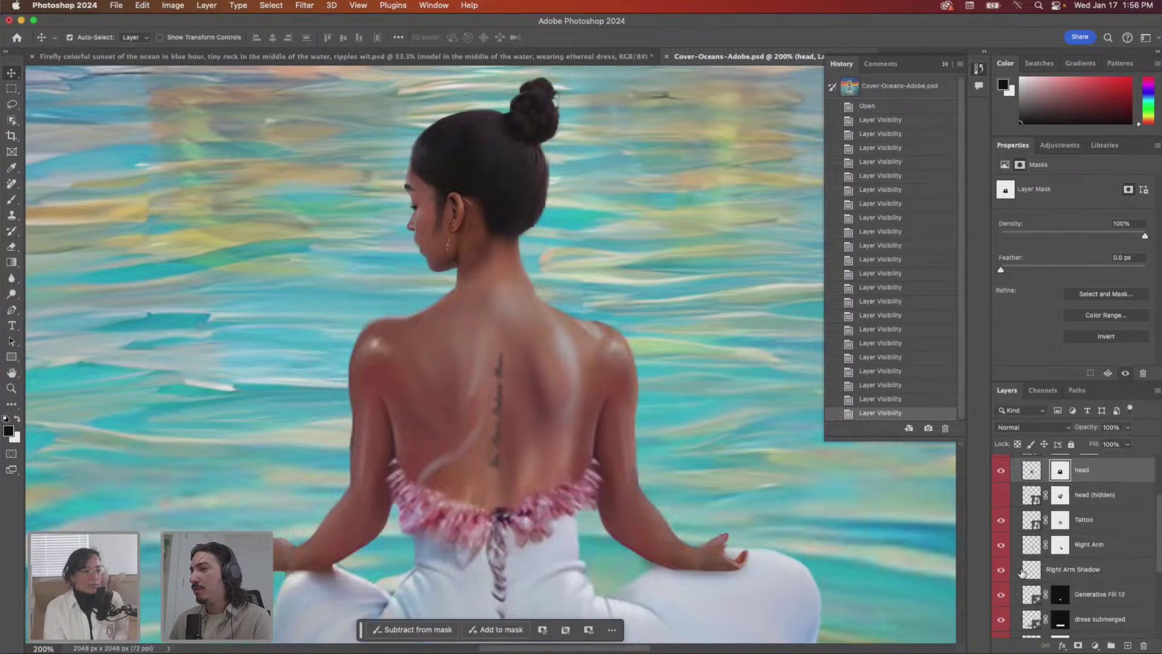
{"action": "scroll", "coordinate": [1022, 572], "scroll_direction": "up", "scroll_amount": 5}
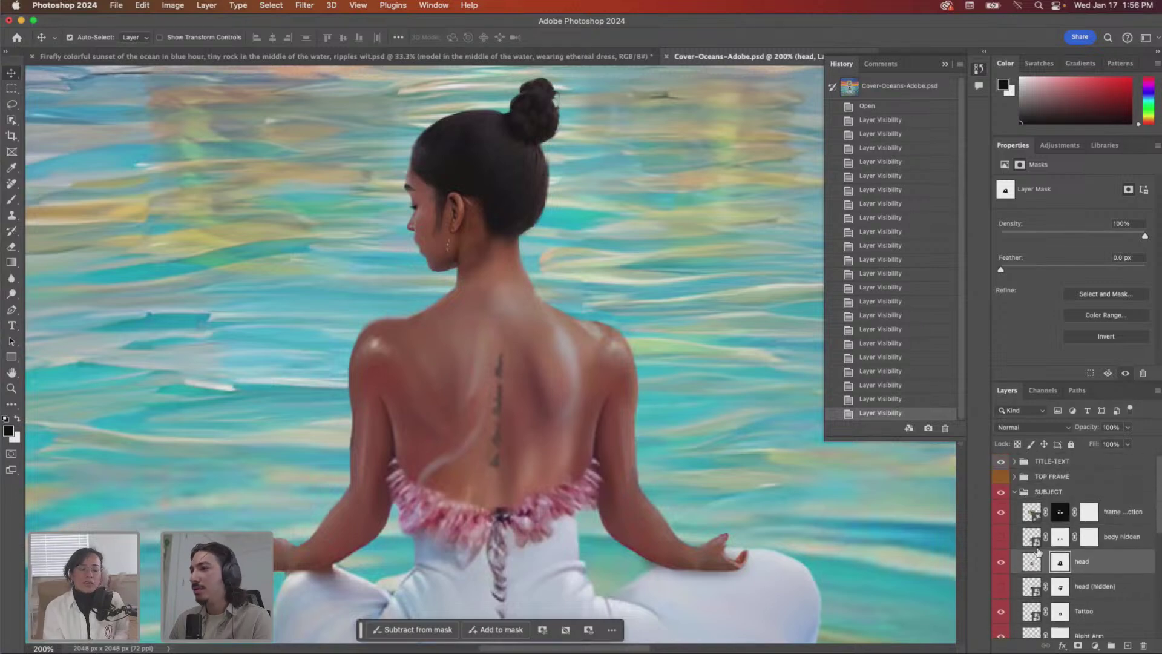
{"action": "scroll", "coordinate": [1039, 549], "scroll_direction": "down", "scroll_amount": 10}
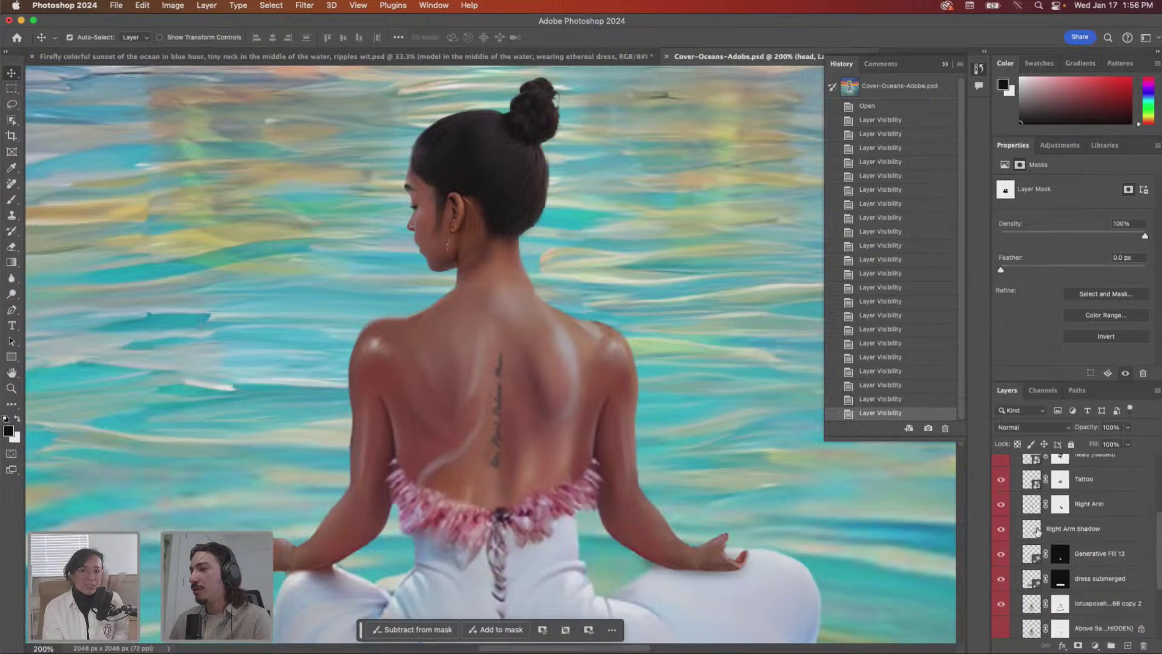
{"action": "scroll", "coordinate": [1037, 531], "scroll_direction": "up", "scroll_amount": 7}
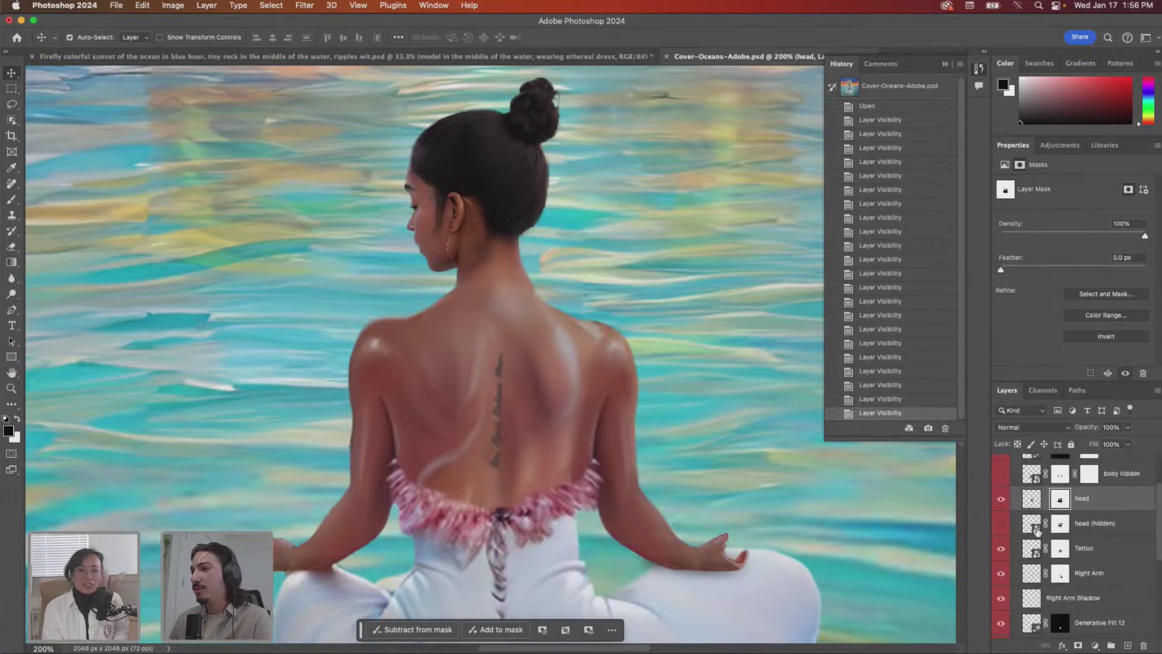
{"action": "scroll", "coordinate": [1038, 533], "scroll_direction": "up", "scroll_amount": 3}
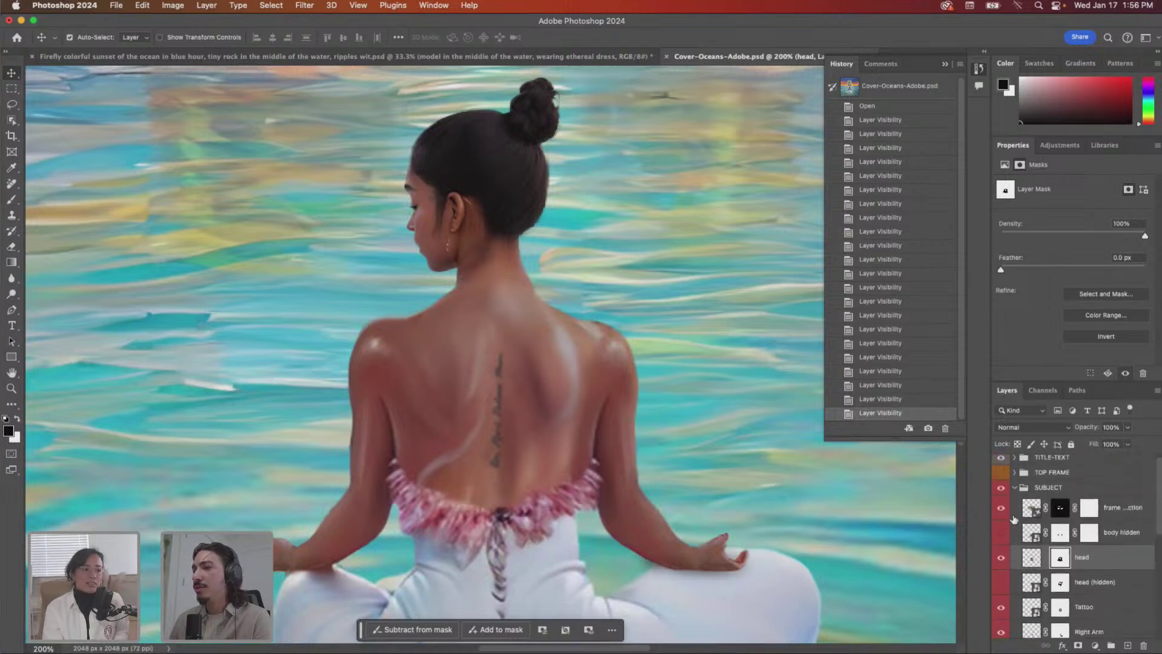
{"action": "left_click", "coordinate": [1002, 536]}
{"action": "left_click", "coordinate": [1002, 536]}
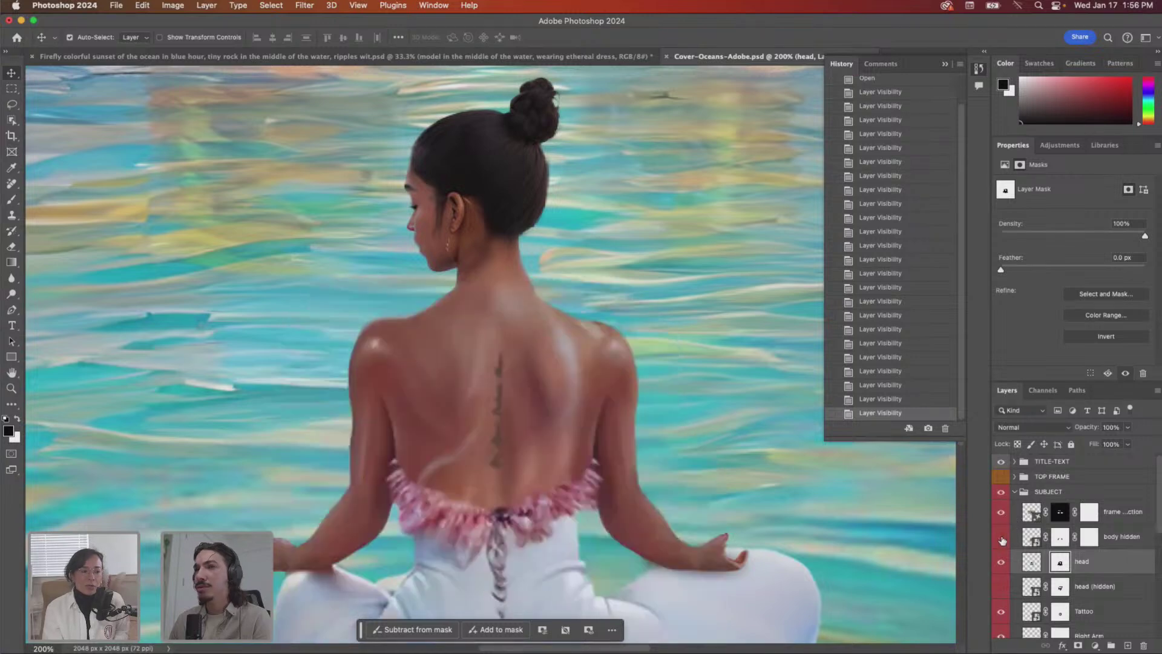
- Expand the TOP FRAME group and look through the layer stack down to the GenFill water groups and base layers
{"action": "scroll", "coordinate": [1028, 553], "scroll_direction": "down", "scroll_amount": 3}
{"action": "scroll", "coordinate": [1029, 551], "scroll_direction": "down", "scroll_amount": 12}
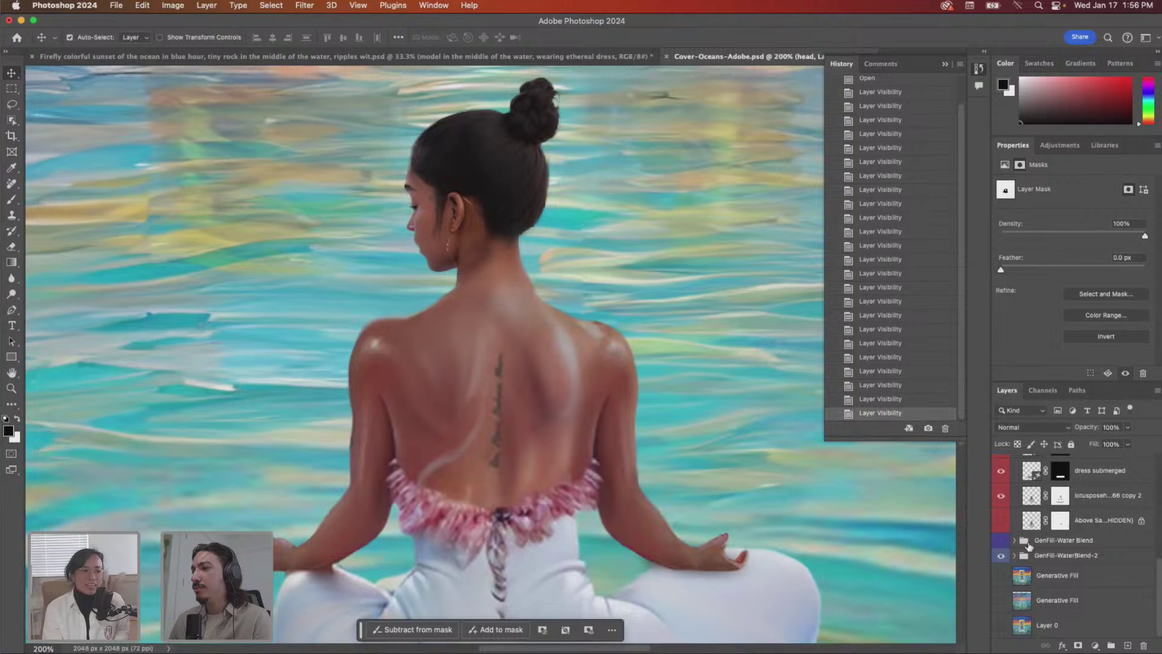
{"action": "scroll", "coordinate": [1029, 546], "scroll_direction": "up", "scroll_amount": 10}
{"action": "left_click", "coordinate": [1014, 477]}
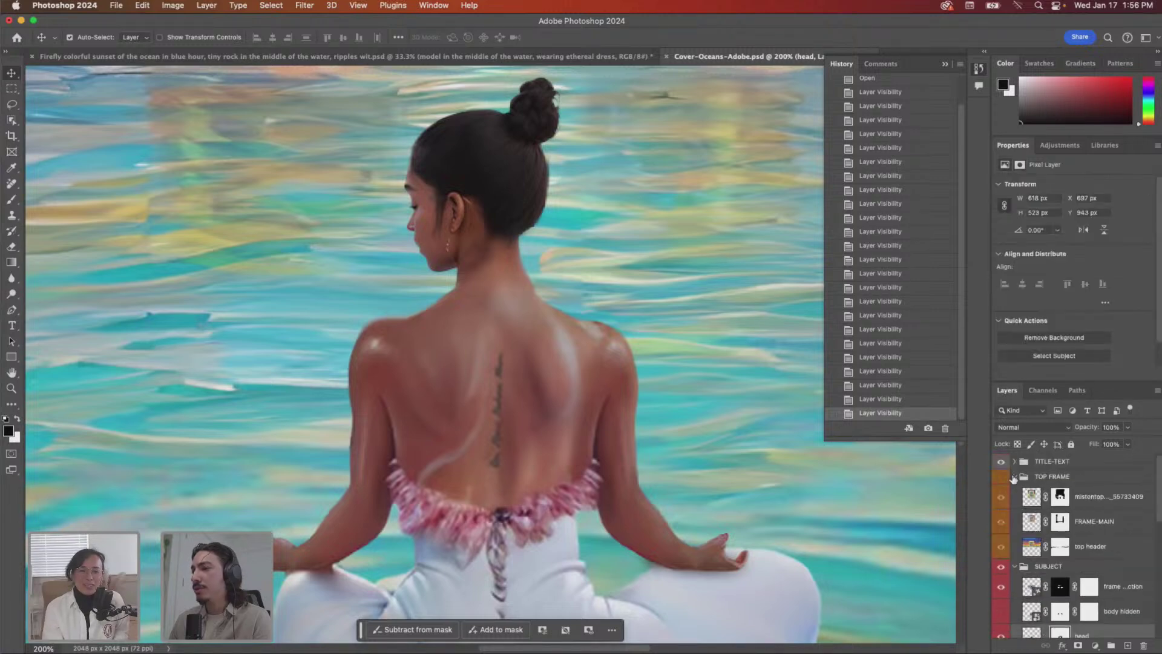
{"action": "scroll", "coordinate": [1043, 587], "scroll_direction": "down", "scroll_amount": 5}
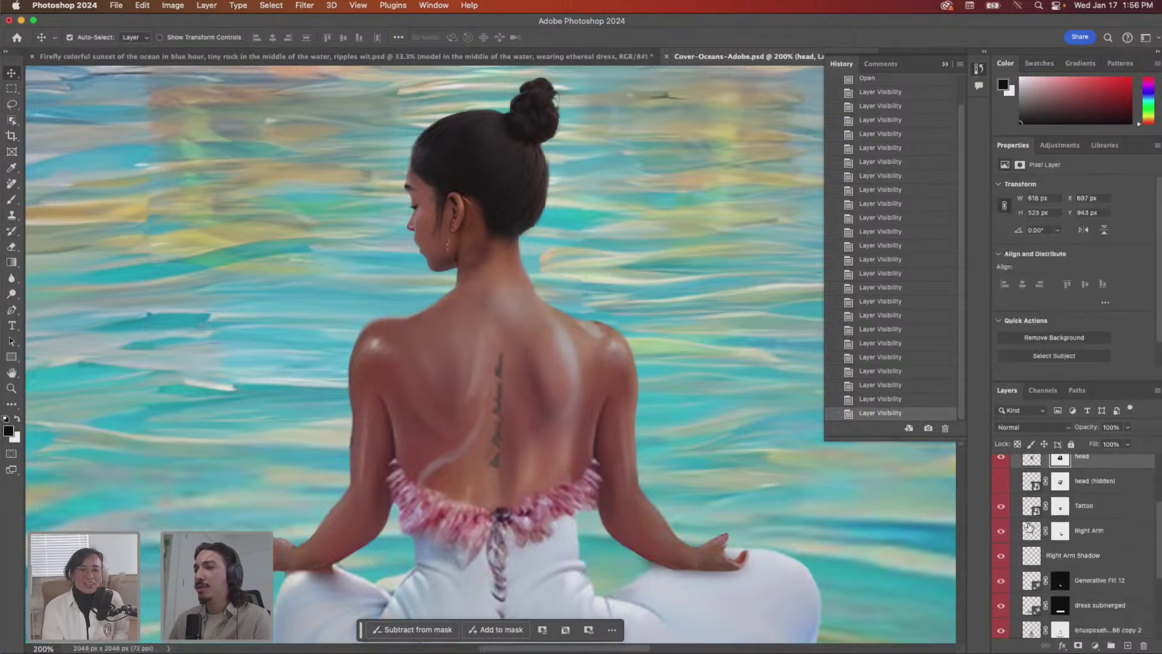
{"action": "scroll", "coordinate": [1044, 588], "scroll_direction": "down", "scroll_amount": 3}
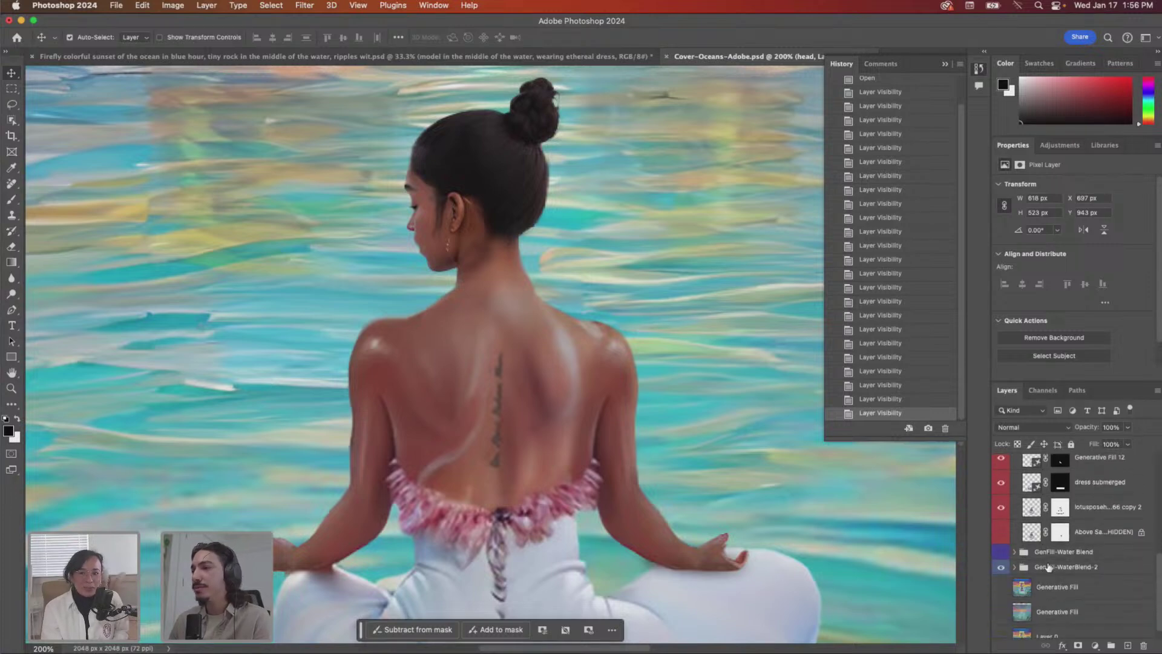
{"action": "scroll", "coordinate": [1049, 565], "scroll_direction": "down", "scroll_amount": 2}
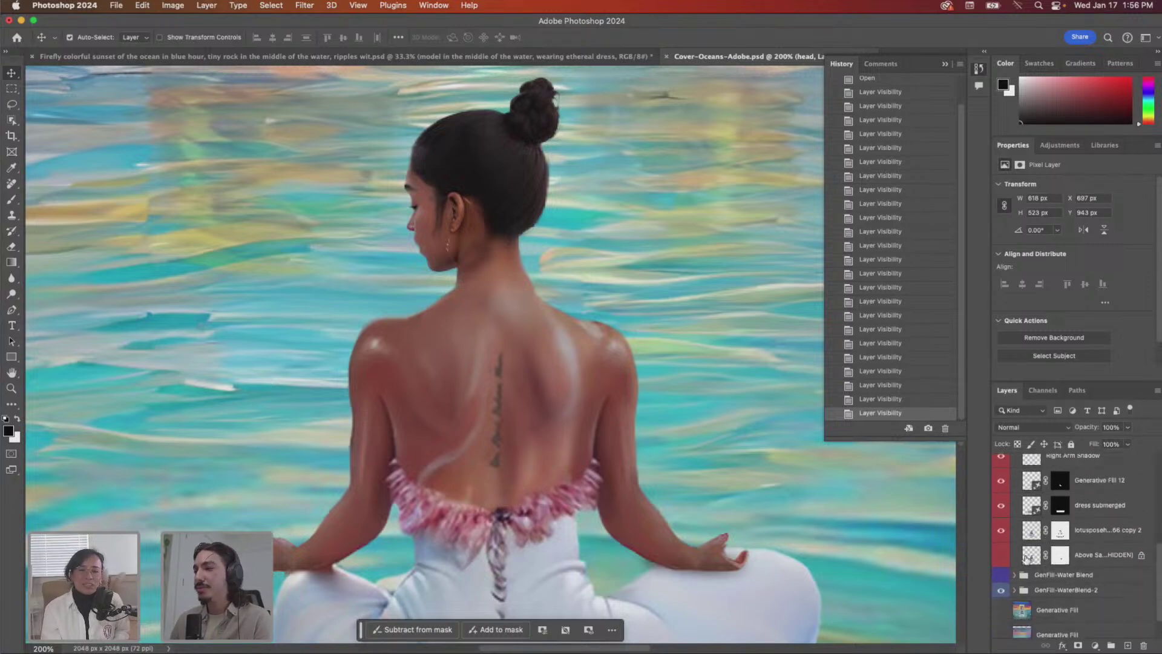
{"action": "scroll", "coordinate": [1026, 559], "scroll_direction": "up", "scroll_amount": 1}
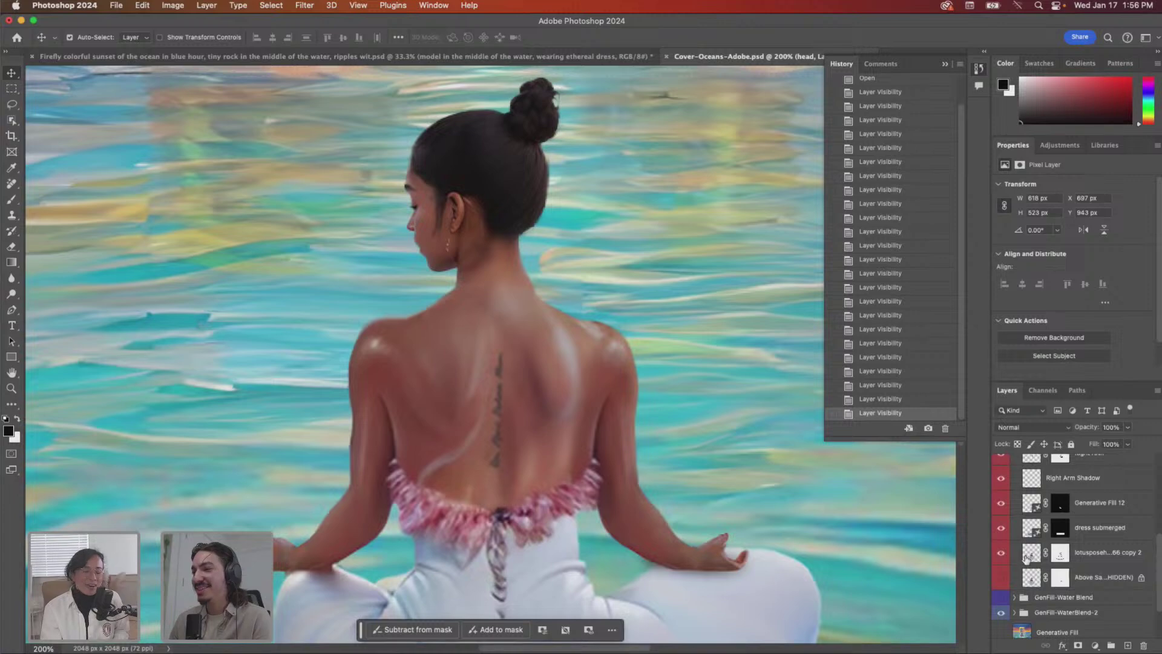
- Hide the SUBJECT group's lotus pose copy, dress submerged, Generative Fill 12, Right Arm Shadow, Right Arm, Tattoo and head layers
{"action": "left_click", "coordinate": [1000, 555]}
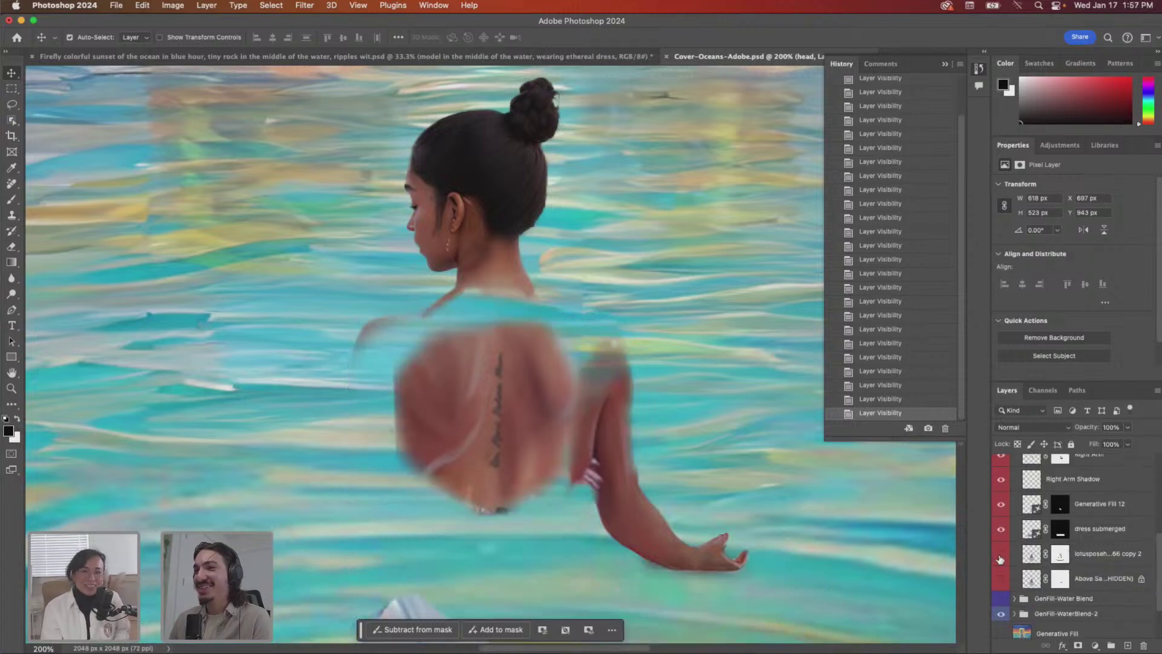
{"action": "left_click", "coordinate": [1001, 554]}
{"action": "scroll", "coordinate": [1002, 557], "scroll_direction": "up", "scroll_amount": 1}
{"action": "left_click", "coordinate": [1001, 572]}
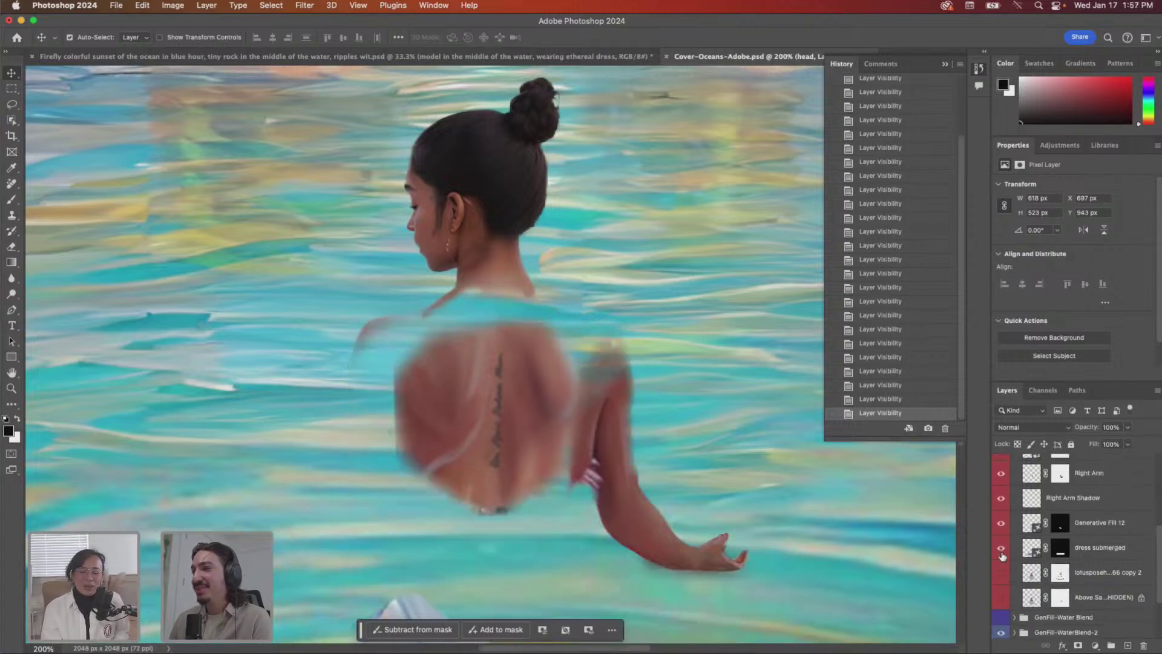
{"action": "left_click_drag", "start_coordinate": [1002, 556], "coordinate": [1001, 476]}
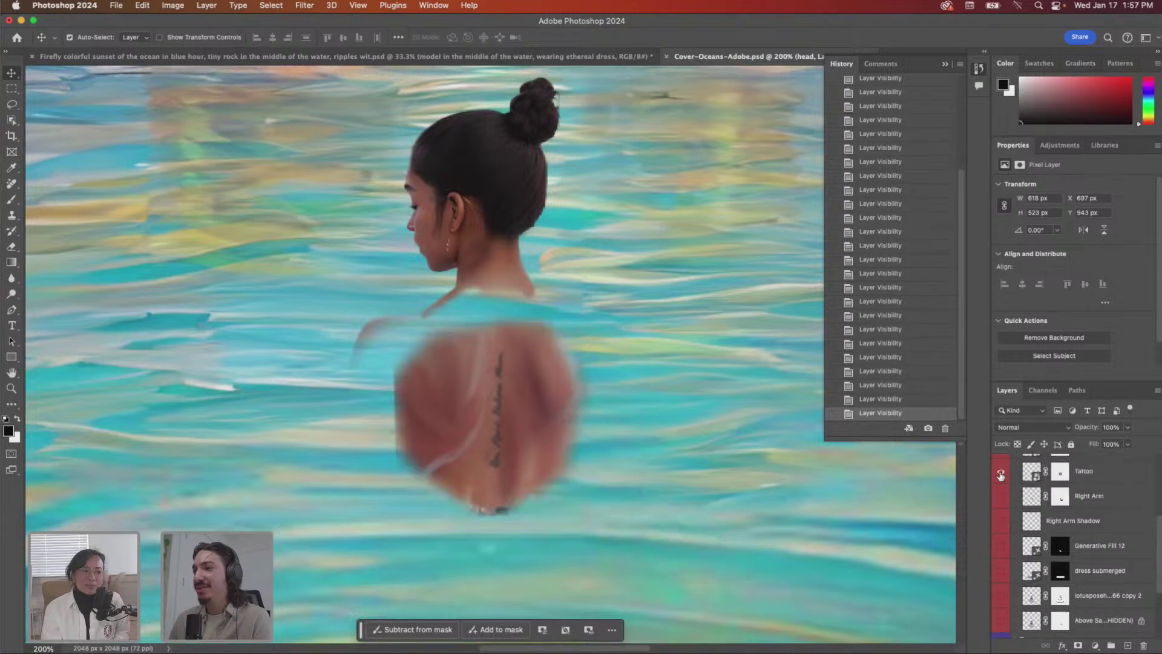
{"action": "left_click", "coordinate": [1001, 476]}
{"action": "scroll", "coordinate": [1002, 478], "scroll_direction": "up", "scroll_amount": 3}
{"action": "left_click", "coordinate": [1002, 480]}
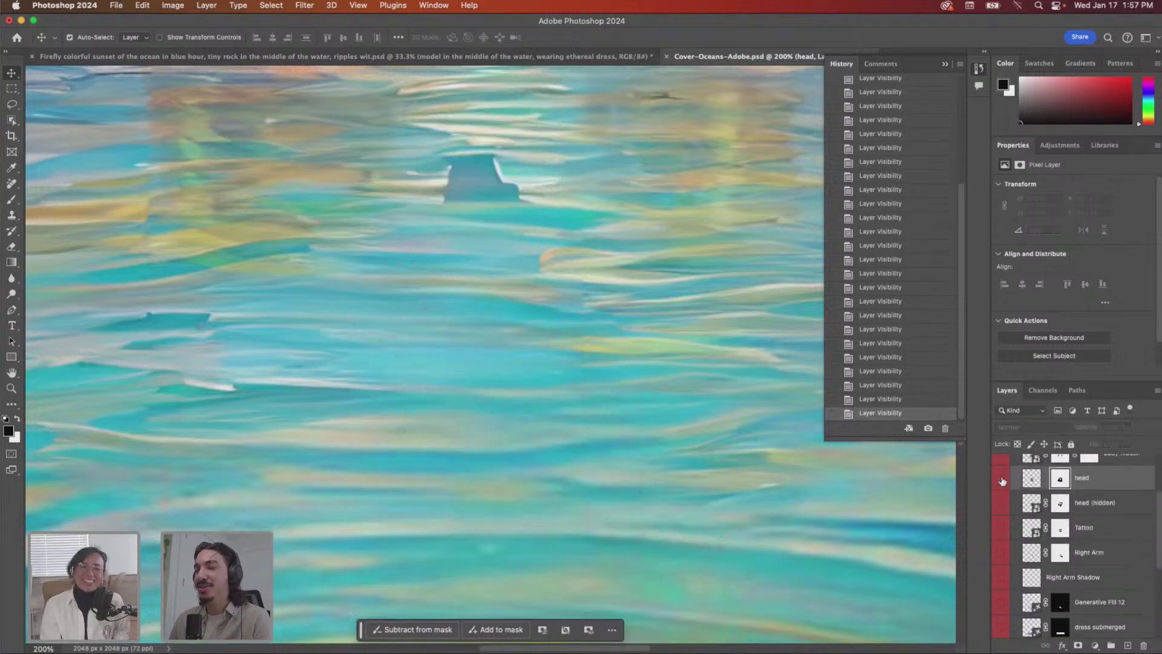
- Show the locked hidden base layer at the end of the SUBJECT group and view the original woman at 100%
{"action": "scroll", "coordinate": [1002, 480], "scroll_direction": "down", "scroll_amount": 2}
{"action": "scroll", "coordinate": [995, 580], "scroll_direction": "down", "scroll_amount": 2}
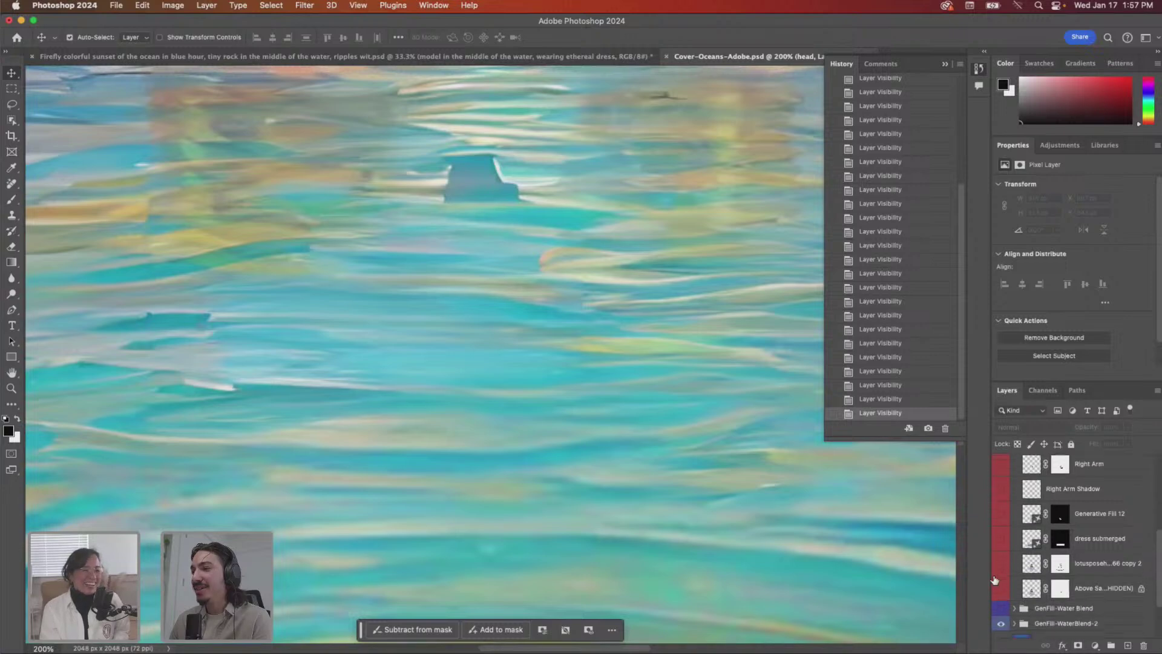
{"action": "scroll", "coordinate": [994, 580], "scroll_direction": "down", "scroll_amount": 1}
{"action": "left_click", "coordinate": [1000, 582]}
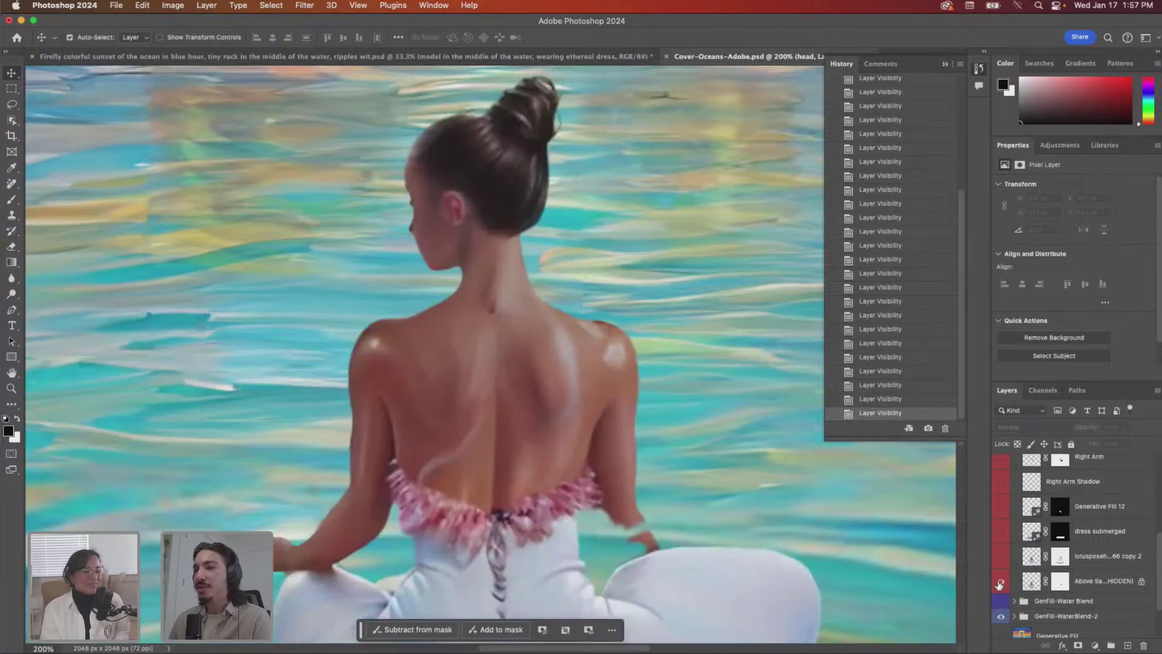
{"action": "scroll", "coordinate": [667, 527], "scroll_direction": "down", "scroll_amount": 3}
{"action": "scroll", "coordinate": [667, 527], "scroll_direction": "up", "scroll_amount": 1}
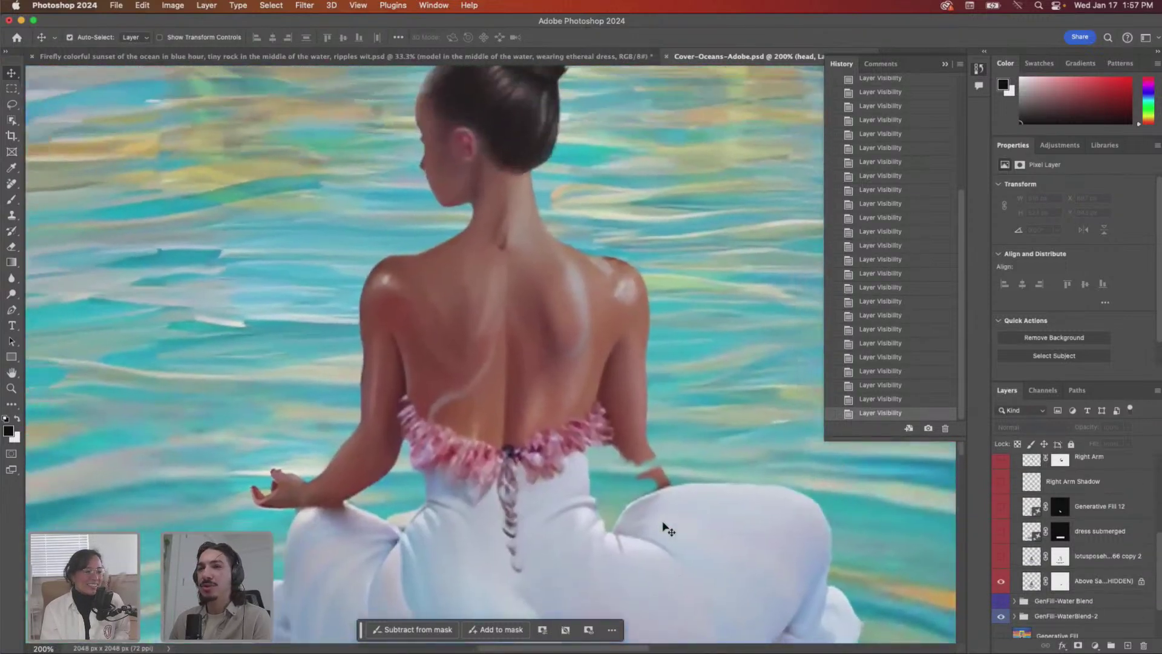
{"action": "scroll", "coordinate": [667, 529], "scroll_direction": "down", "scroll_amount": 3}
{"action": "key", "text": "super+minus"}
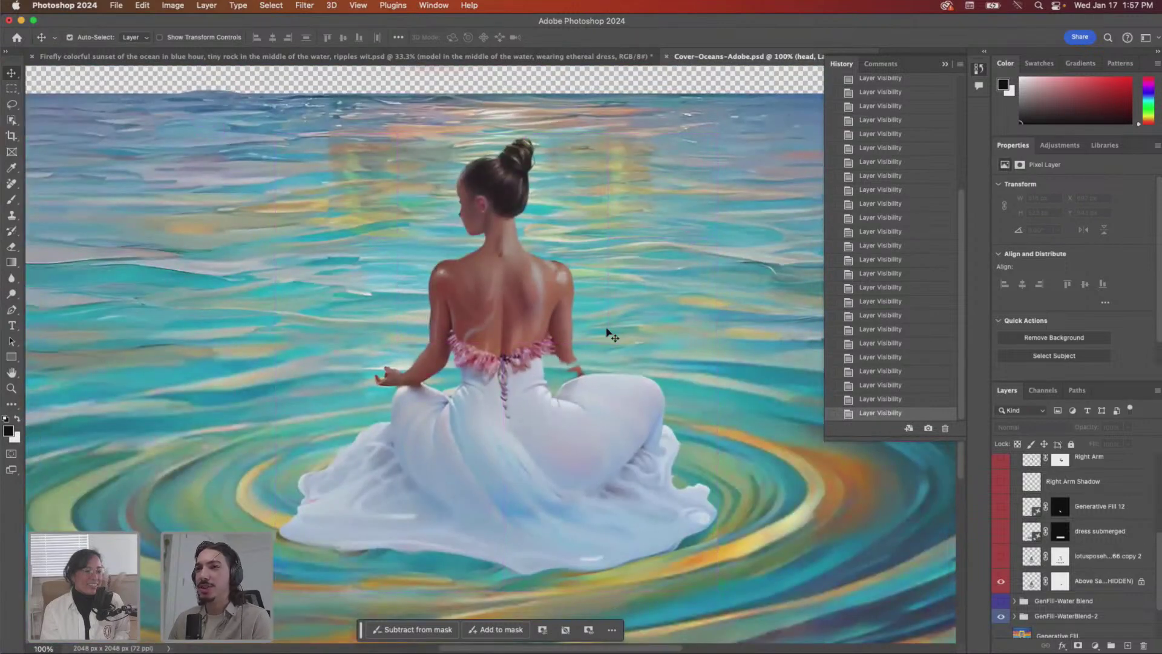
- Toggle the Right Arm layer to compare the figure, leaving it visible over the original woman
{"action": "left_click", "coordinate": [1002, 558]}
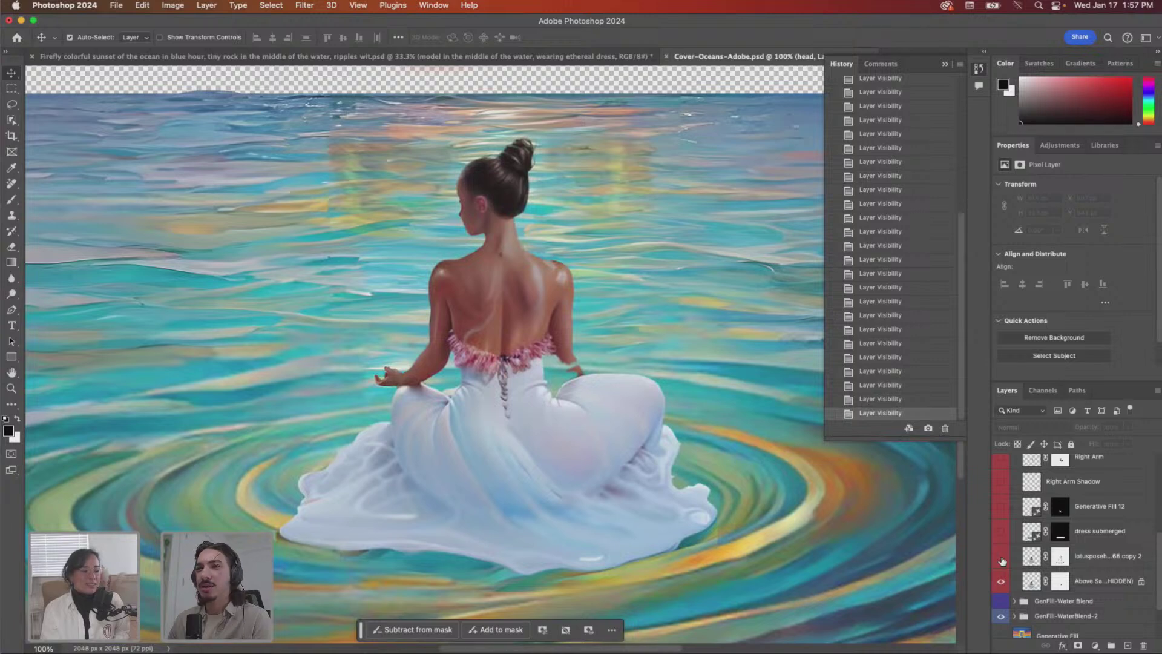
{"action": "scroll", "coordinate": [1002, 557], "scroll_direction": "up", "scroll_amount": 2}
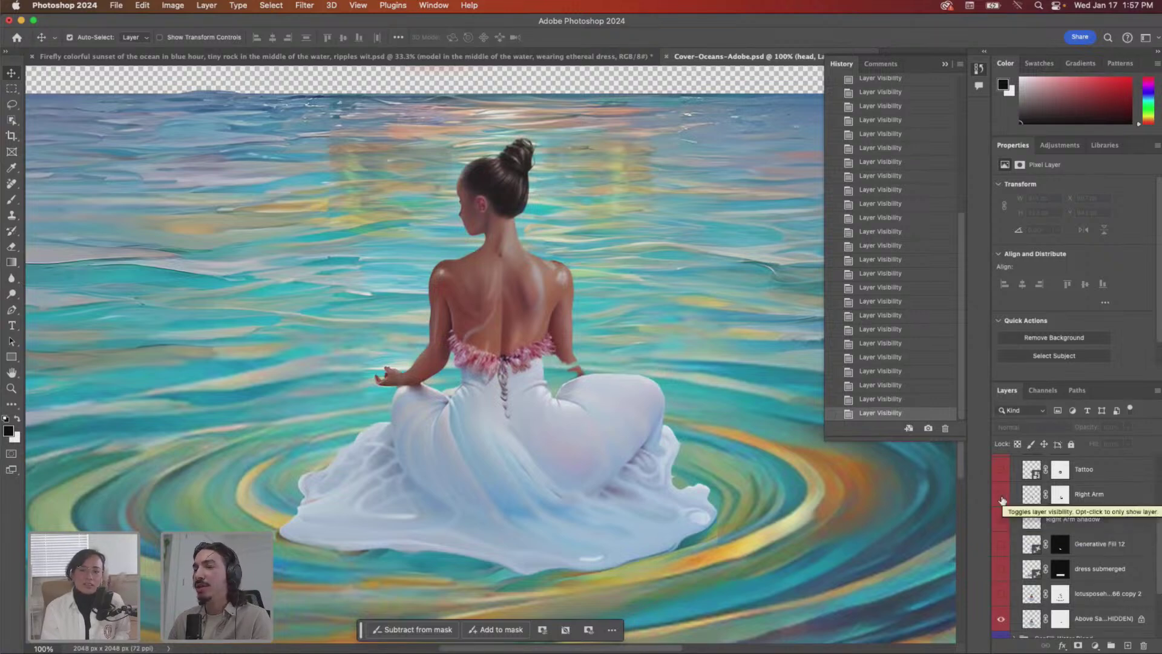
{"action": "left_click", "coordinate": [1002, 495]}
{"action": "left_click", "coordinate": [1002, 495]}
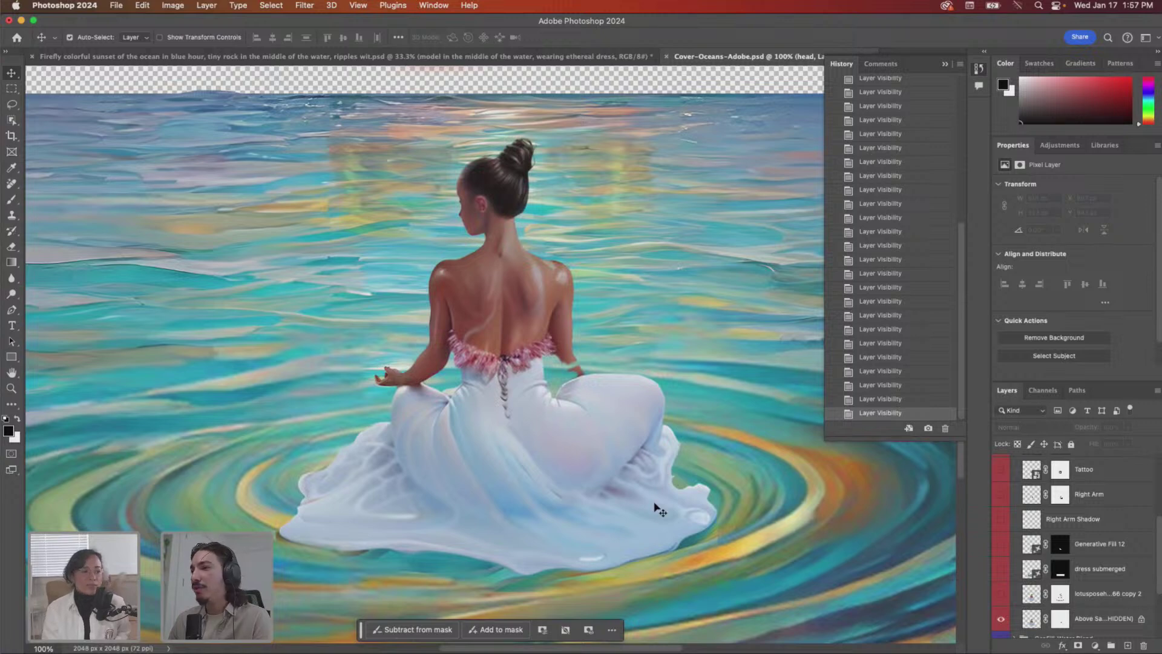
{"action": "left_click", "coordinate": [1001, 497]}
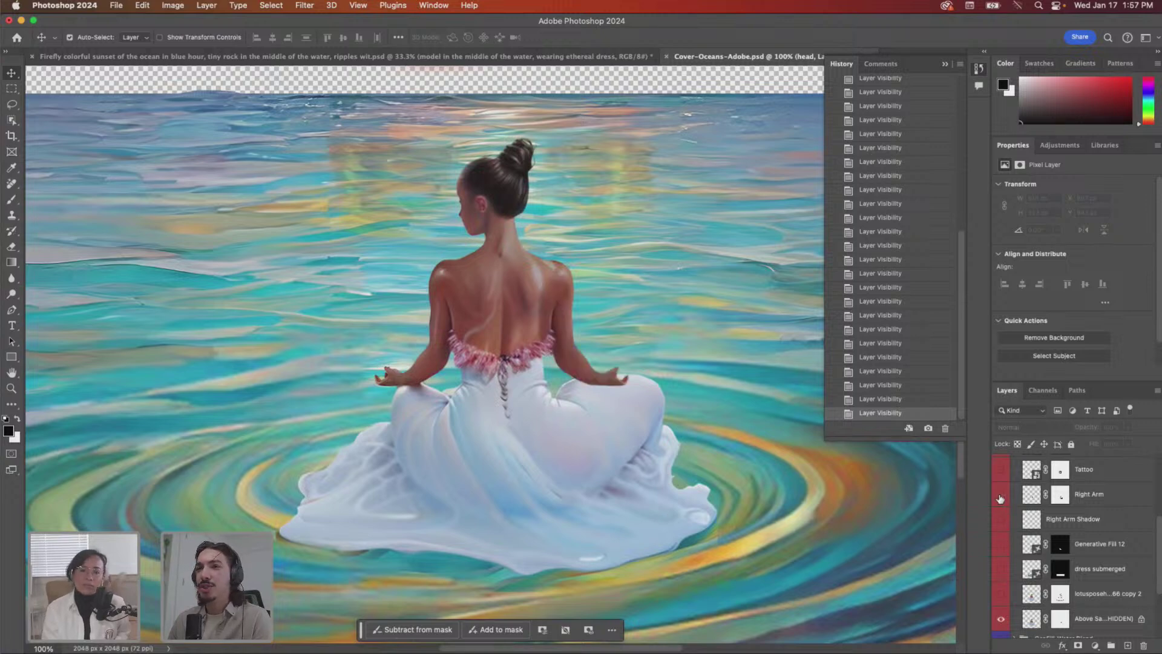
- Toggle the Right Arm and Right Arm Shadow layers to compare the right arm and its shadow, leaving both visible
{"action": "left_click", "coordinate": [1001, 498]}
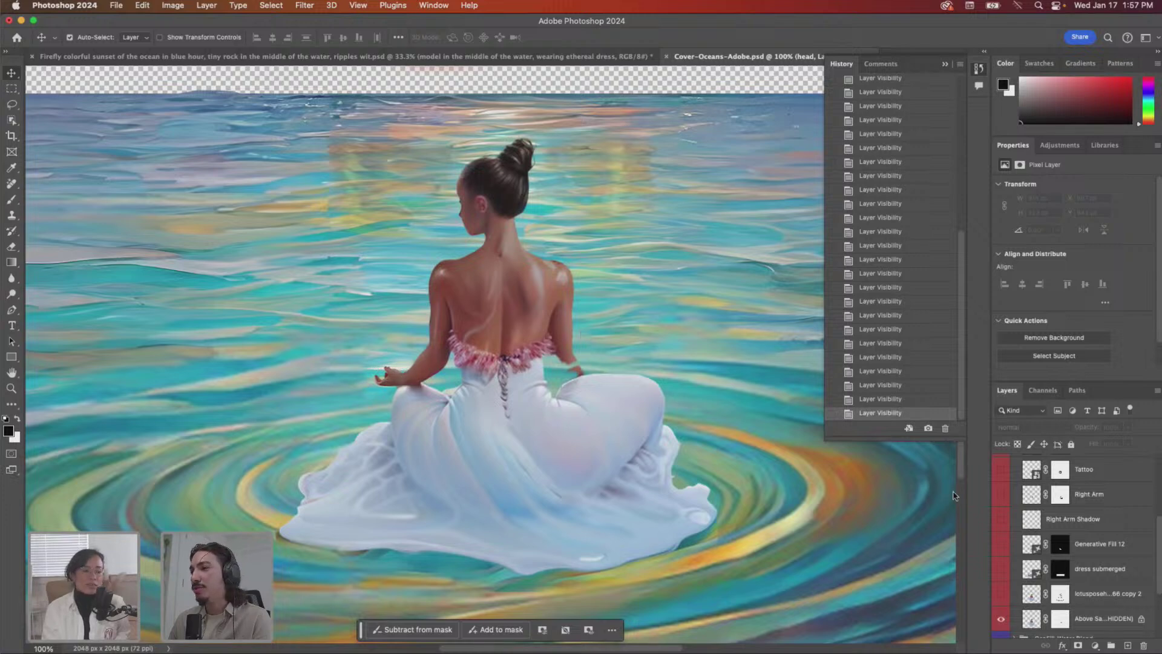
{"action": "left_click", "coordinate": [1001, 520]}
{"action": "left_click", "coordinate": [1000, 520]}
{"action": "left_click", "coordinate": [999, 496]}
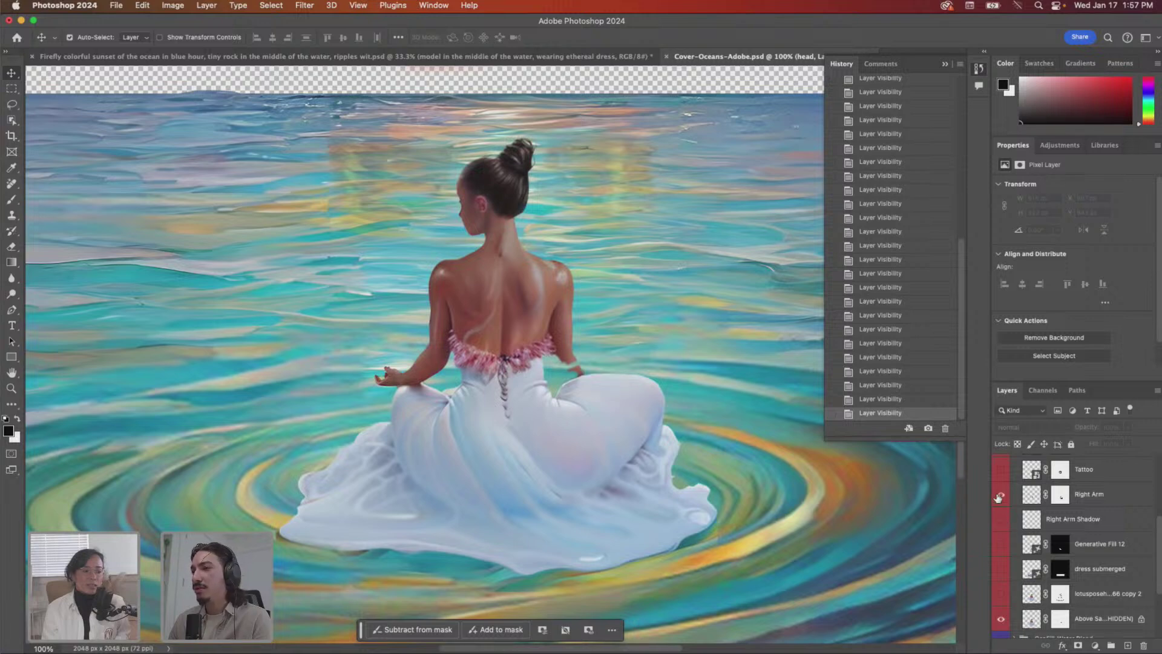
{"action": "left_click", "coordinate": [1000, 495]}
{"action": "left_click", "coordinate": [1000, 495]}
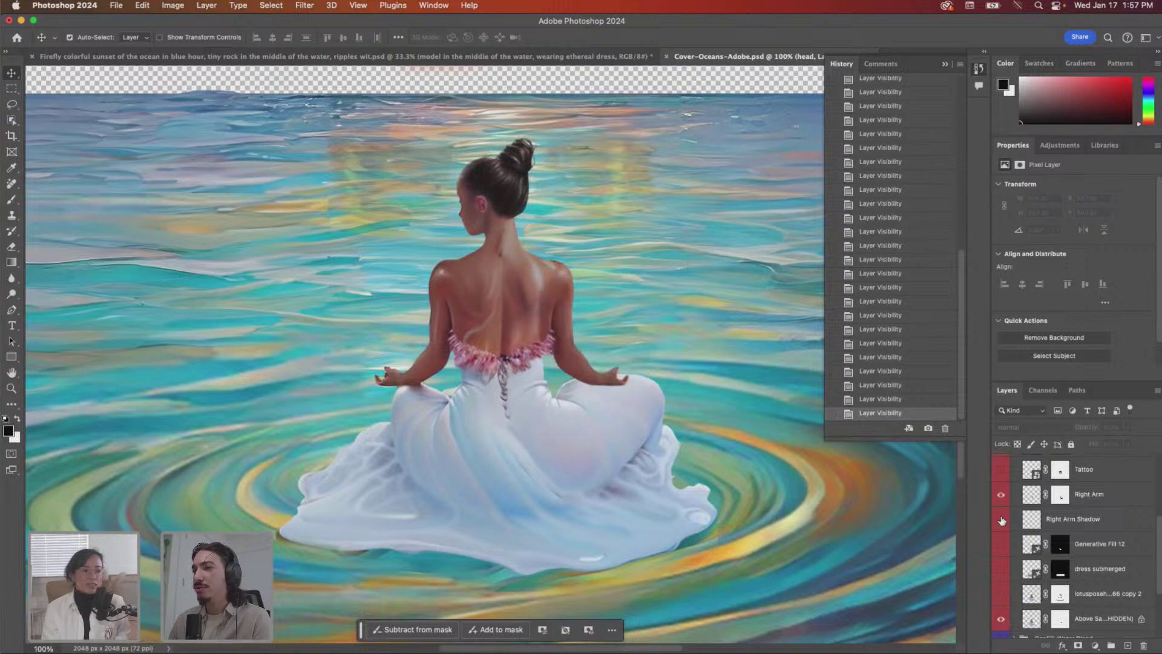
{"action": "left_click", "coordinate": [1002, 520]}
{"action": "scroll", "coordinate": [1001, 521], "scroll_direction": "up", "scroll_amount": 2}
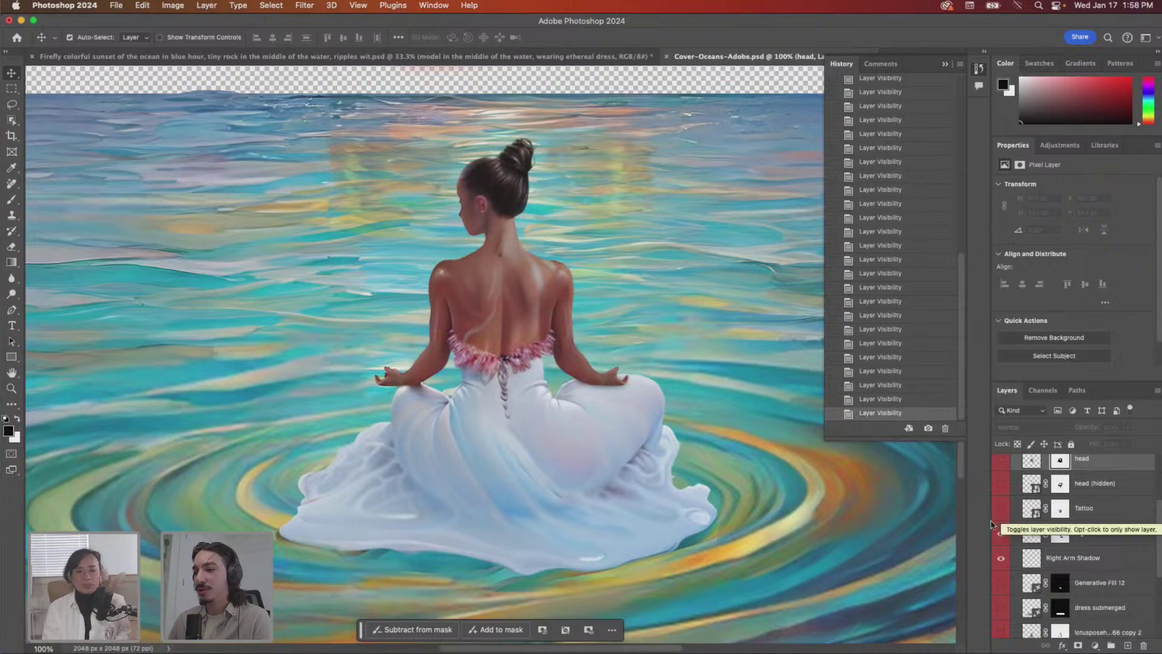
- Show the Tattoo layer and the head layer over the original woman
{"action": "key", "text": "super+Tab"}
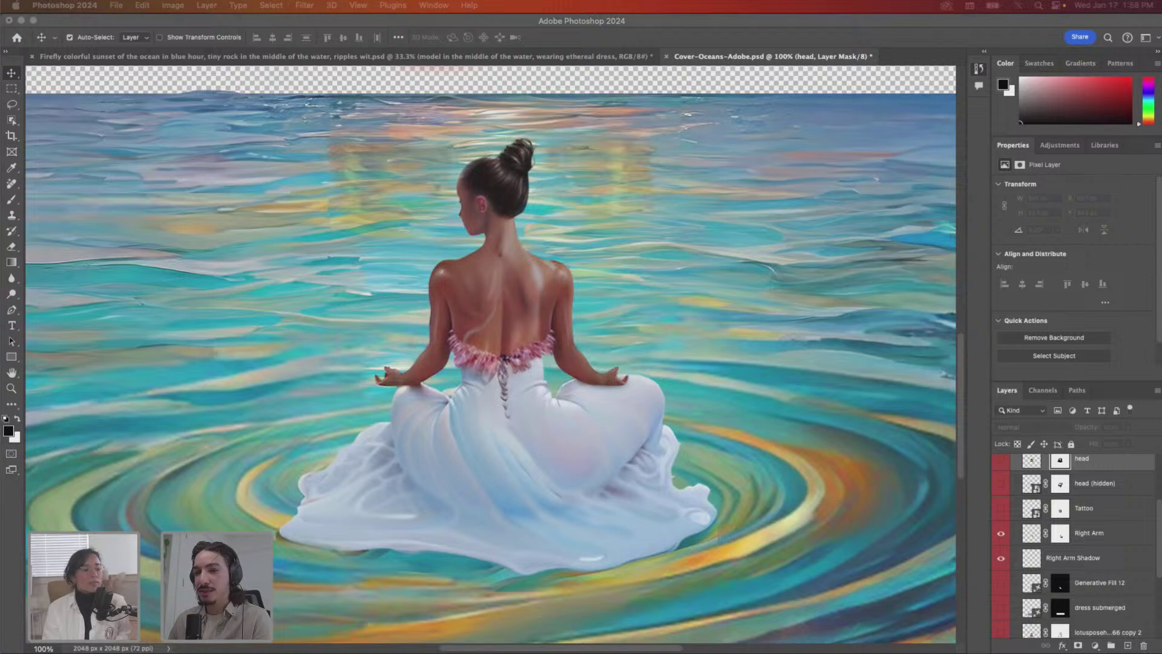
{"action": "scroll", "coordinate": [1025, 533], "scroll_direction": "up", "scroll_amount": 2}
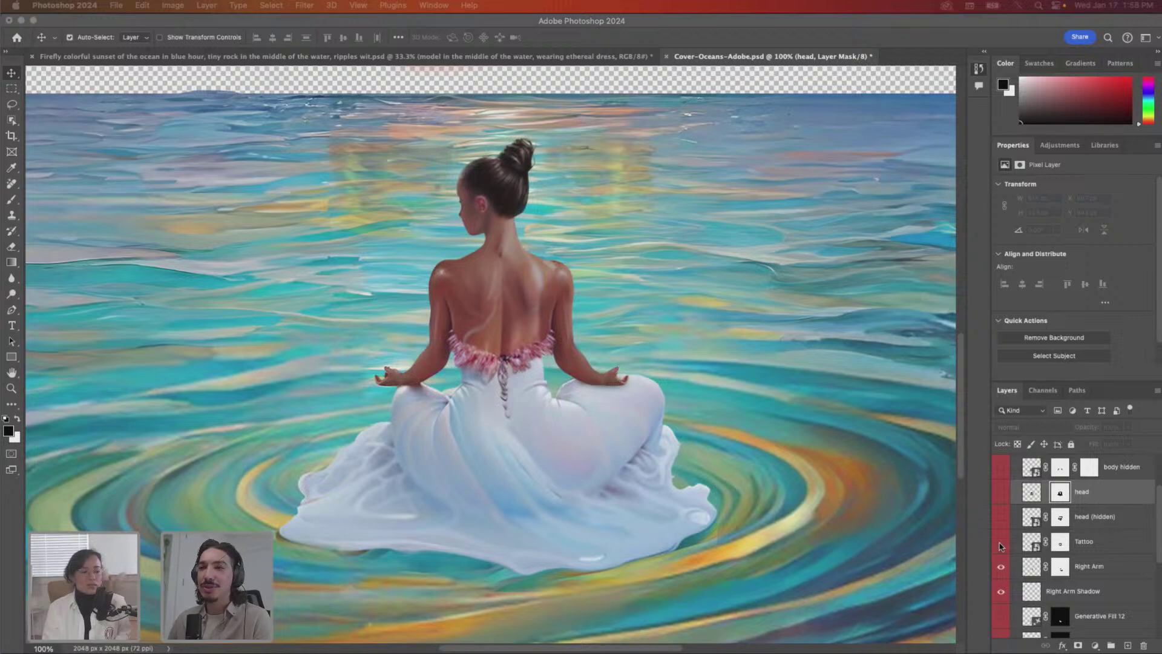
{"action": "left_click", "coordinate": [1001, 547]}
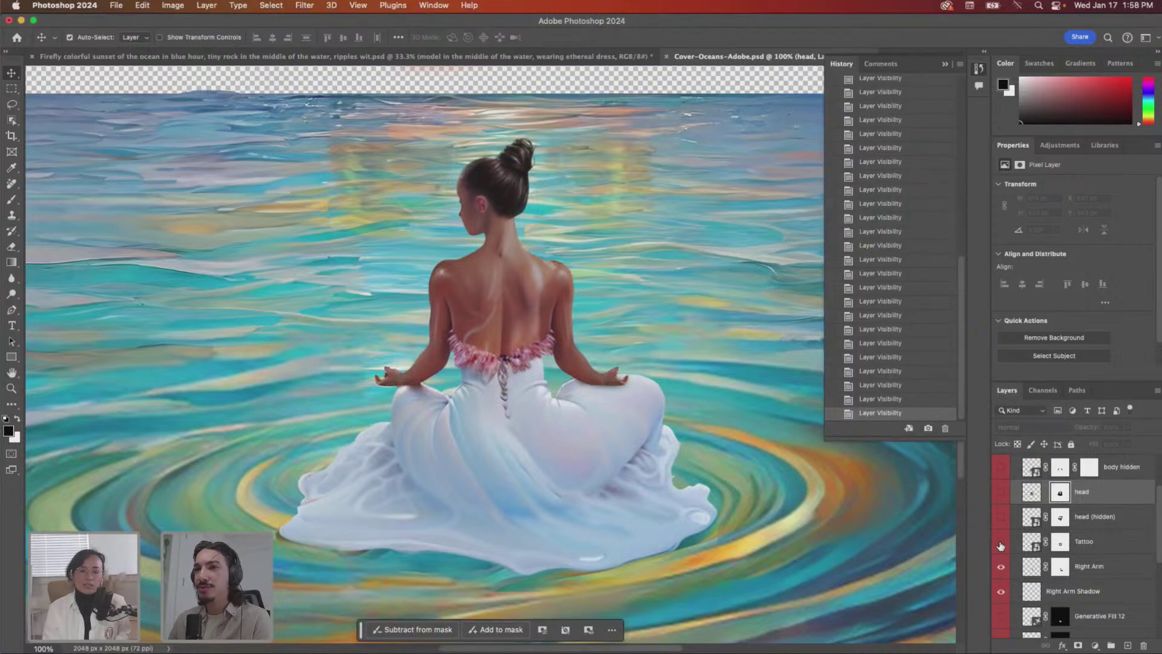
{"action": "left_click", "coordinate": [1000, 544]}
{"action": "scroll", "coordinate": [1001, 545], "scroll_direction": "up", "scroll_amount": 1}
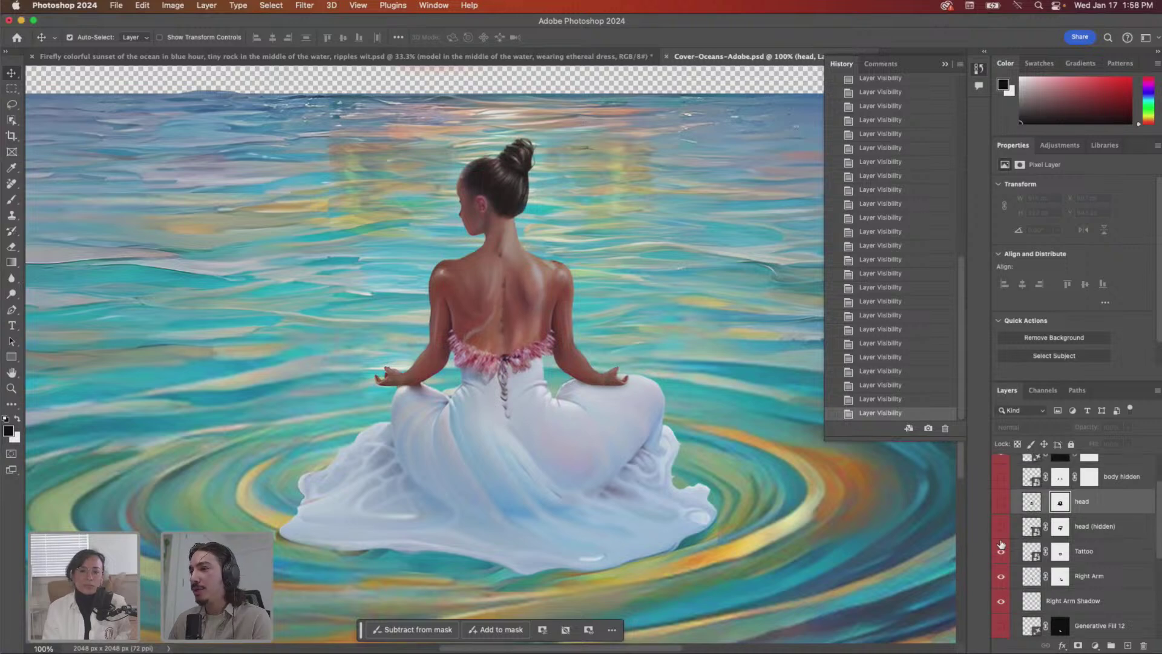
{"action": "left_click", "coordinate": [1001, 514]}
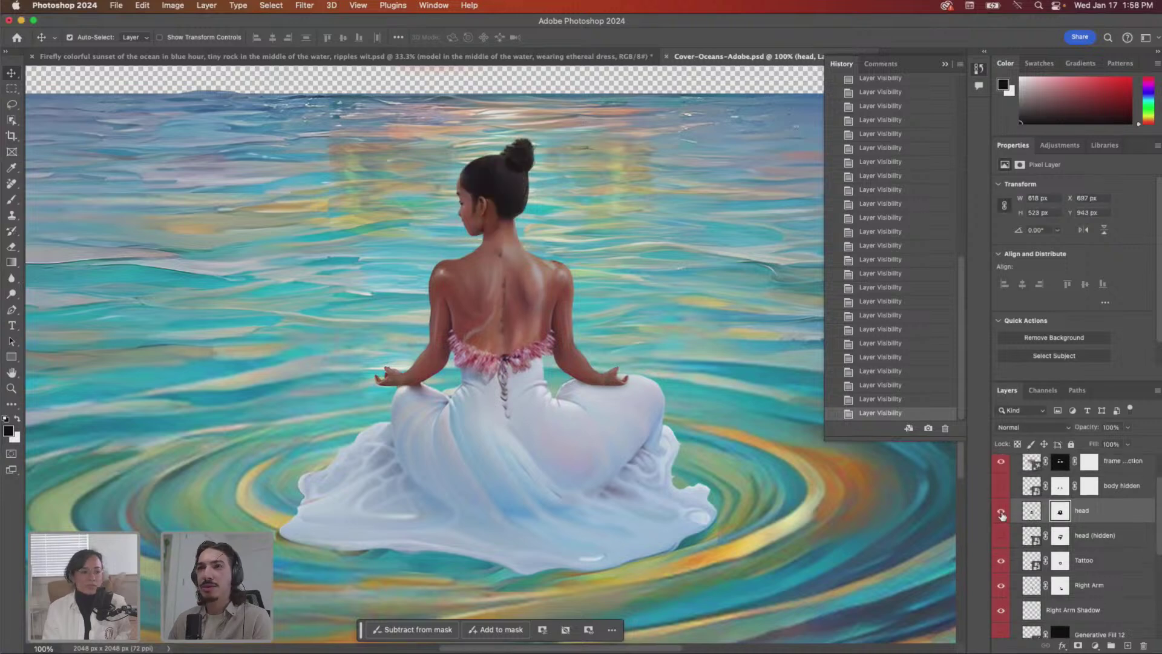
- Toggle the frame layer directly above body hidden in the SUBJECT group to compare the figure with and without it
{"action": "scroll", "coordinate": [1002, 520], "scroll_direction": "up", "scroll_amount": 2}
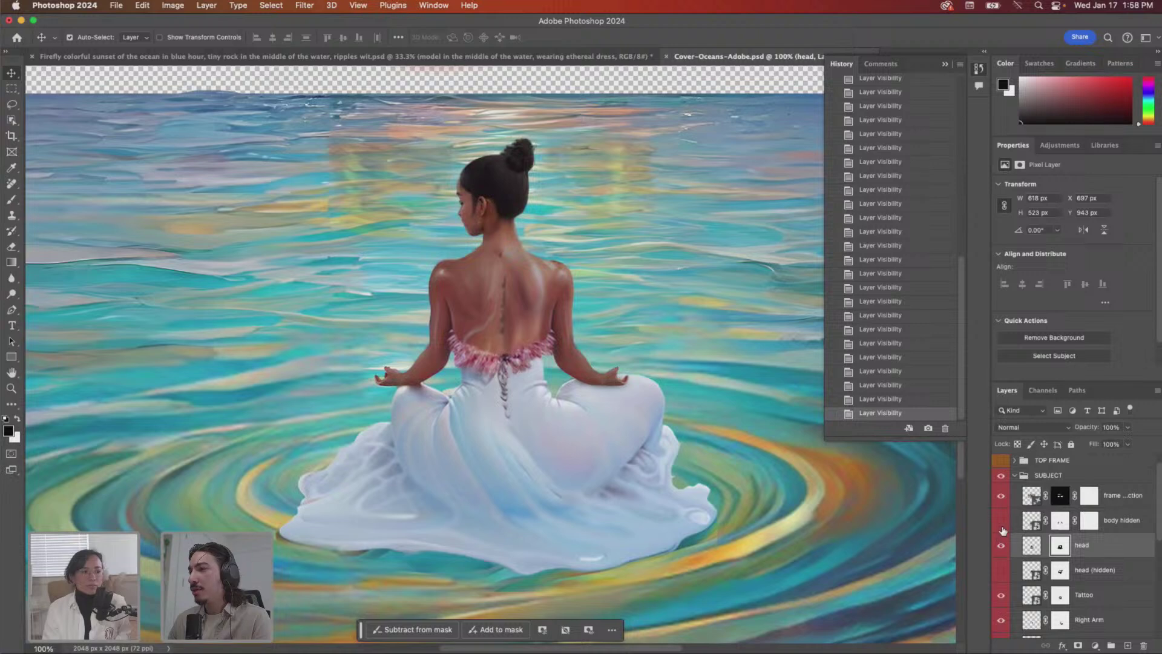
{"action": "left_click", "coordinate": [1002, 497]}
{"action": "left_click", "coordinate": [1002, 497]}
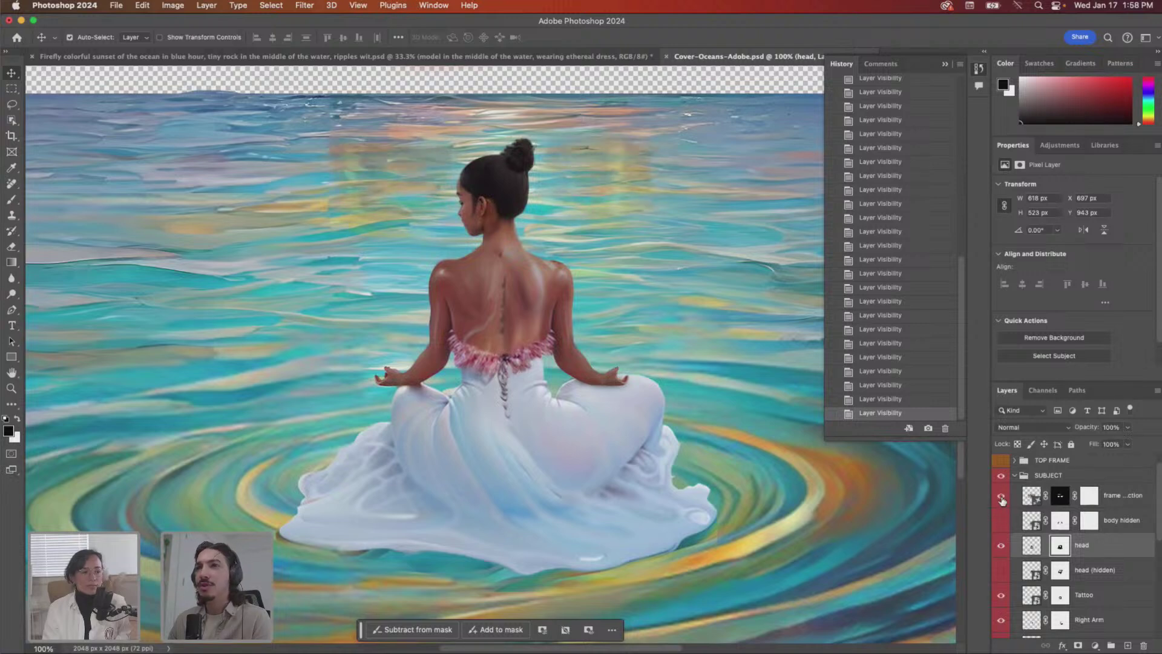
- Toggle the locked base layer of the SUBJECT group off and on to examine the head, back and arm patches alone
{"action": "scroll", "coordinate": [1010, 540], "scroll_direction": "down", "scroll_amount": 5}
{"action": "scroll", "coordinate": [1010, 541], "scroll_direction": "up", "scroll_amount": 1}
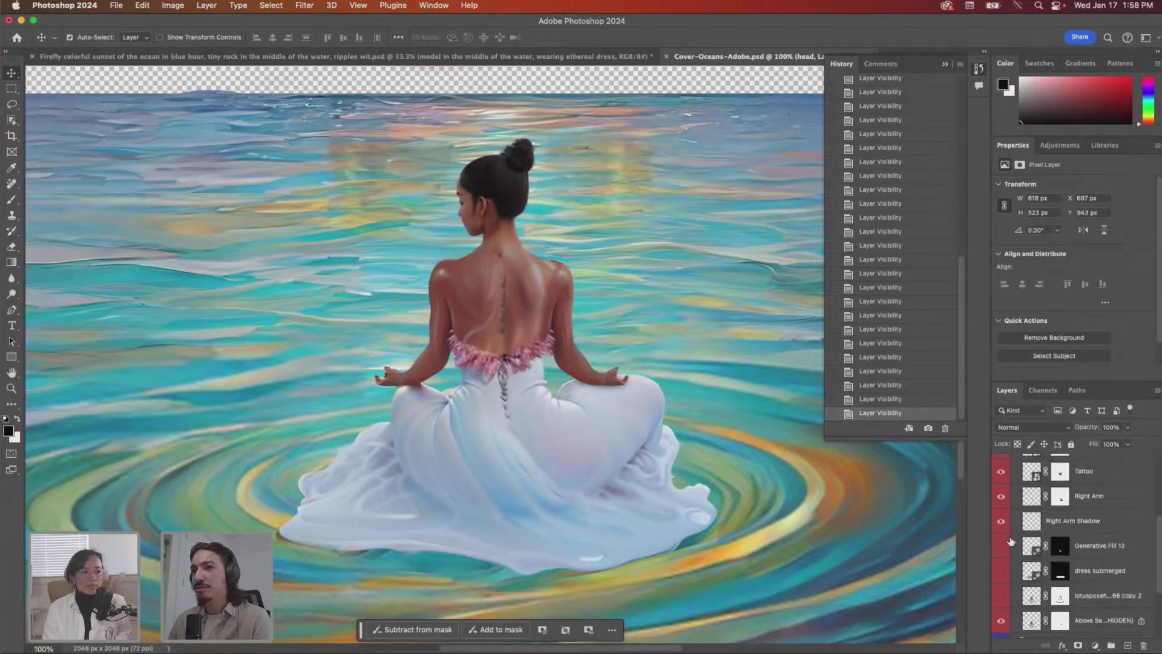
{"action": "scroll", "coordinate": [1010, 541], "scroll_direction": "down", "scroll_amount": 3}
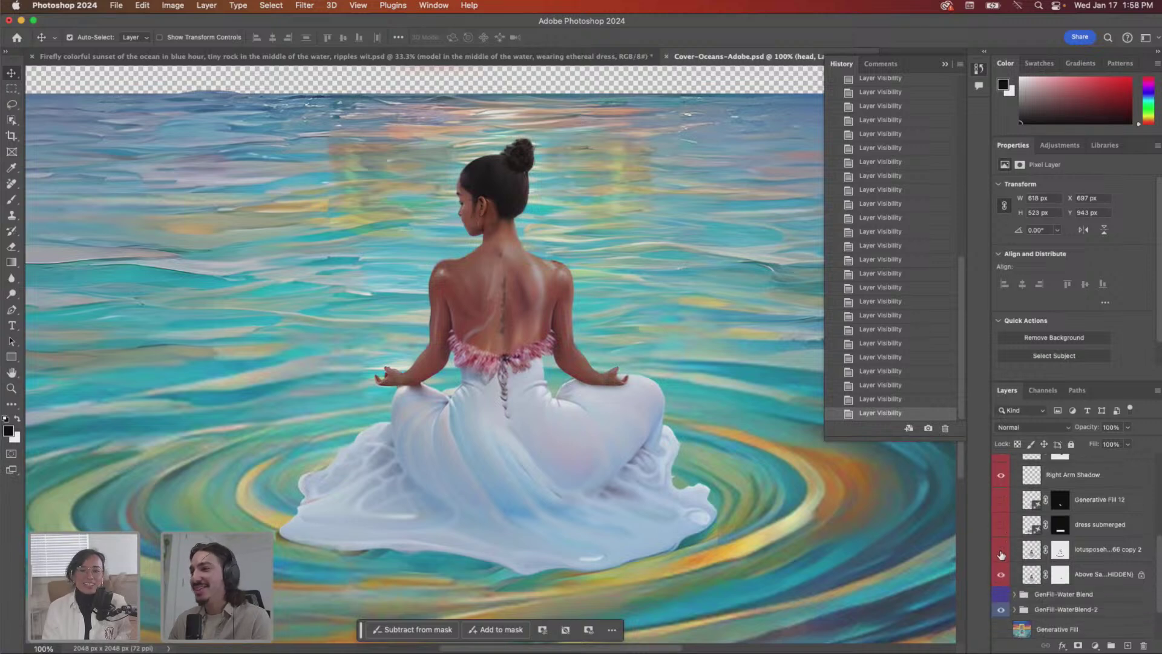
{"action": "left_click", "coordinate": [1000, 576]}
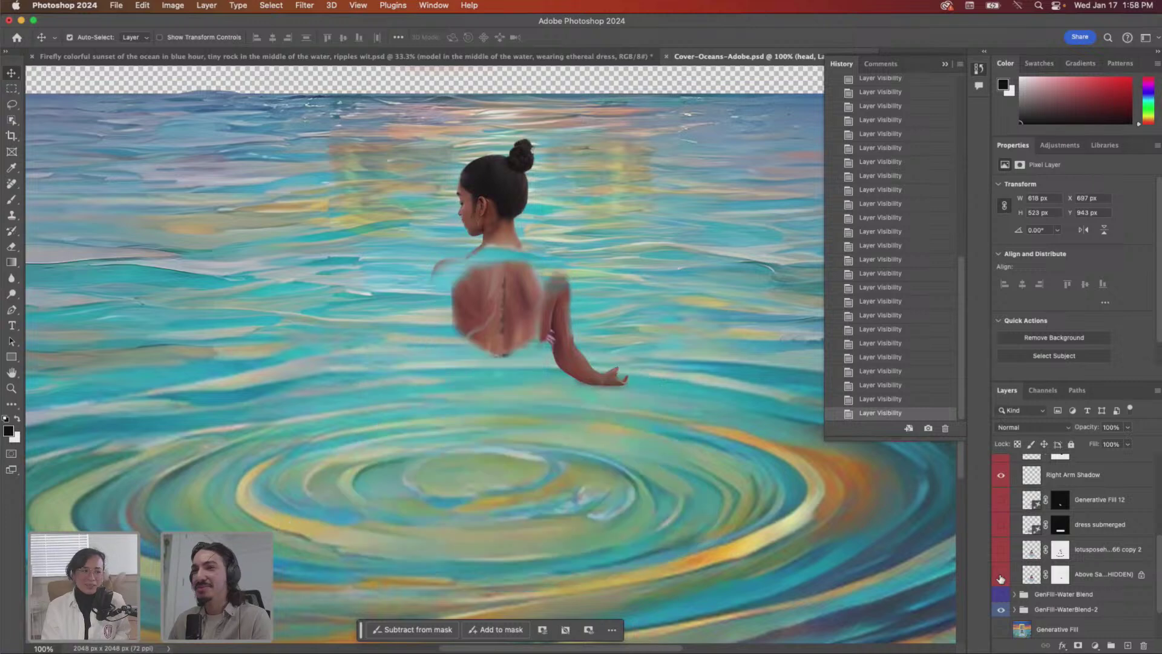
{"action": "left_click", "coordinate": [1001, 576]}
{"action": "scroll", "coordinate": [1003, 580], "scroll_direction": "down", "scroll_amount": 1}
{"action": "scroll", "coordinate": [1003, 580], "scroll_direction": "up", "scroll_amount": 1}
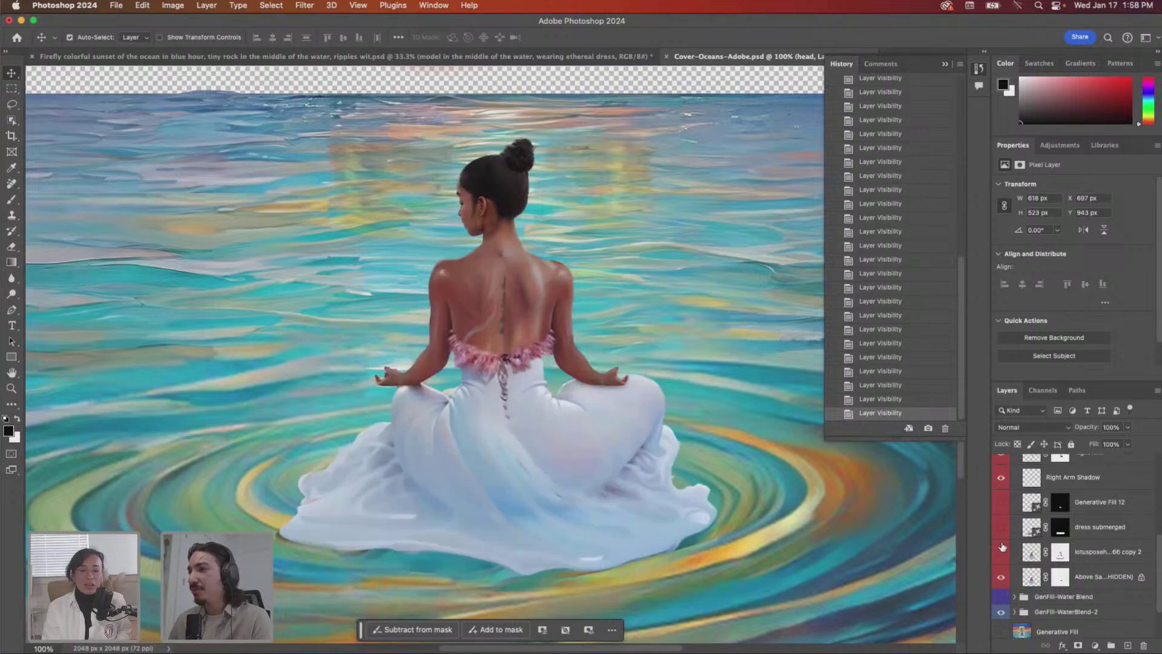
- Toggle the dress submerged layer repeatedly to compare the generated dress hem with the original across the whole canvas
{"action": "left_click", "coordinate": [1002, 528]}
{"action": "left_click", "coordinate": [1002, 528]}
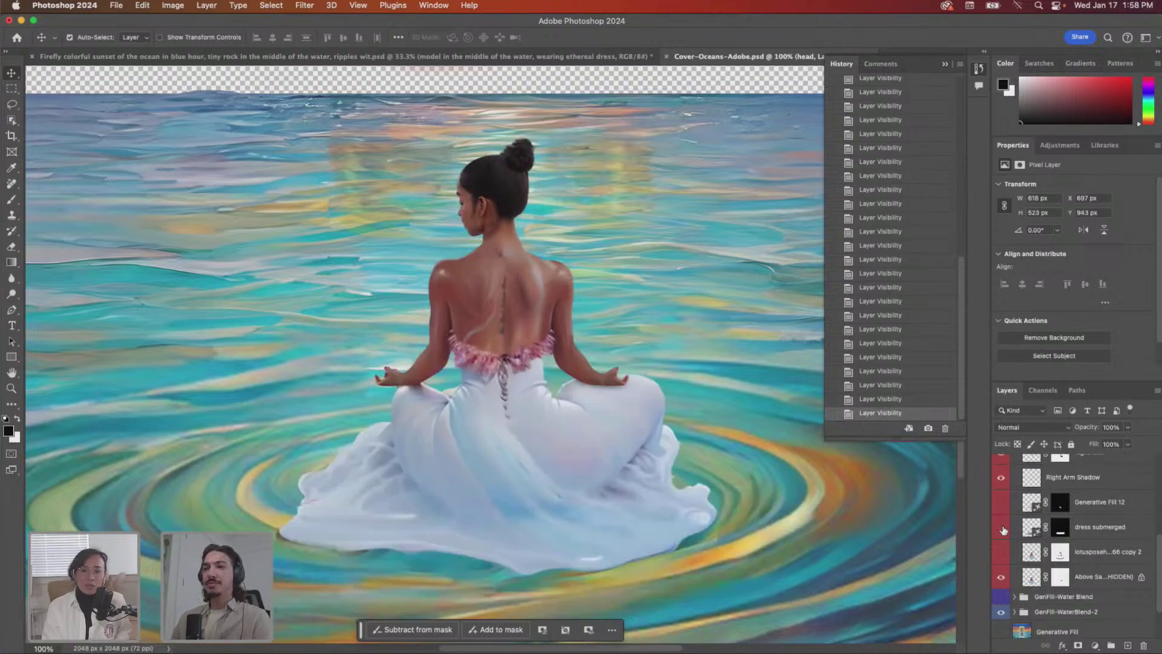
{"action": "key", "text": "super+minus"}
{"action": "key", "text": "super+minus"}
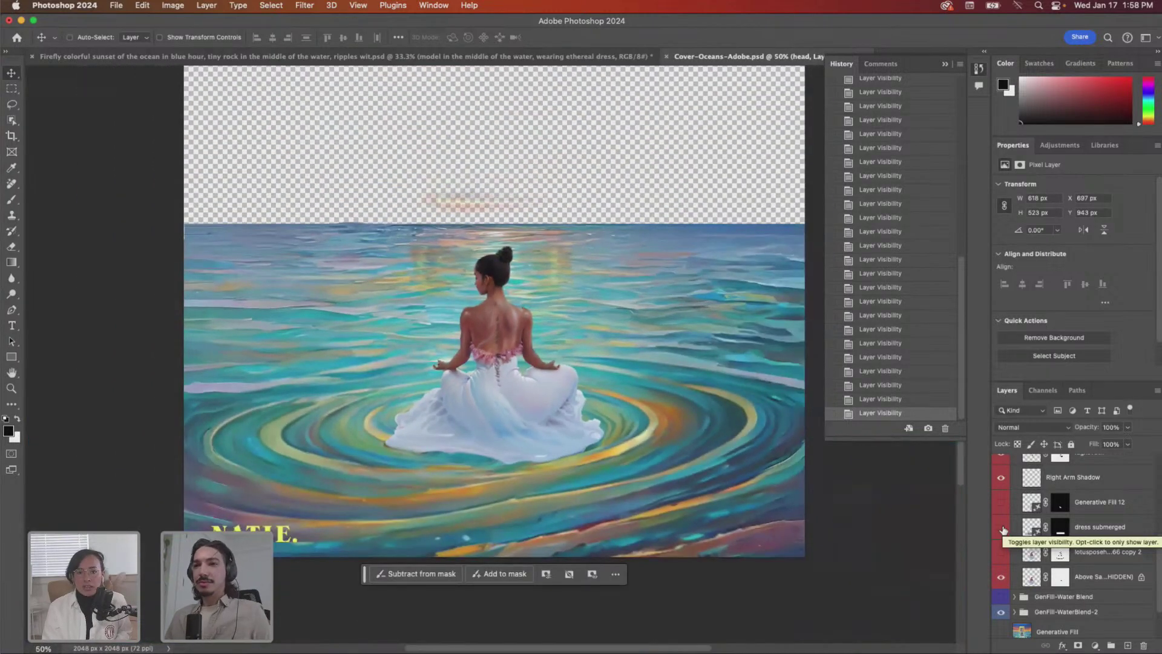
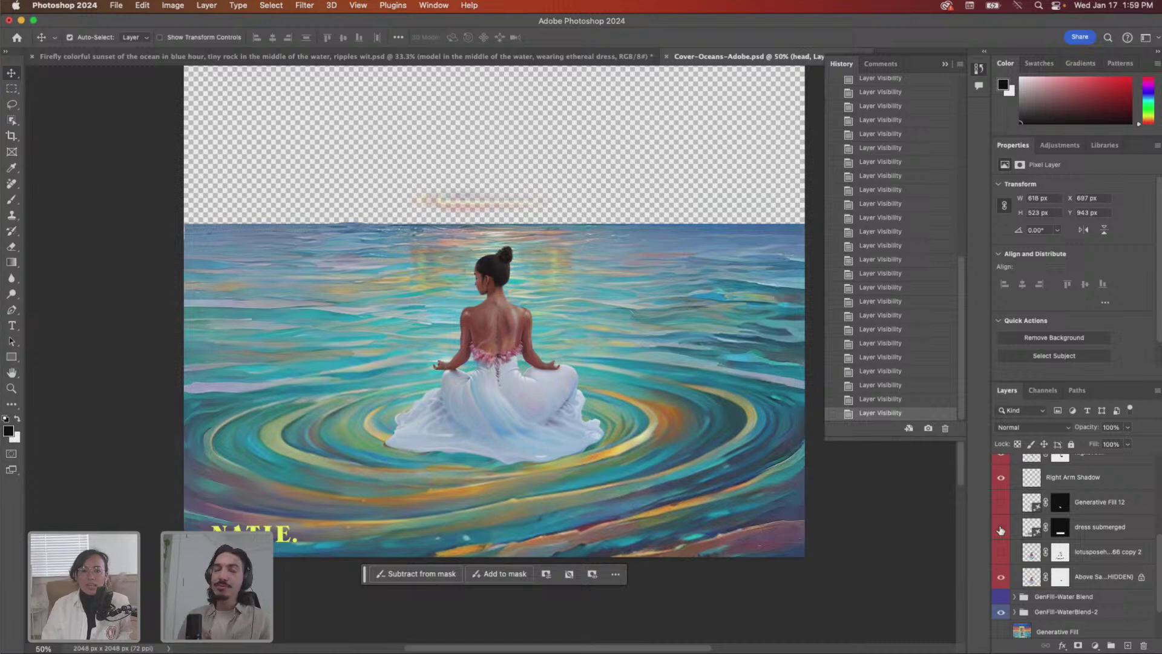
{"action": "left_click", "coordinate": [1002, 529]}
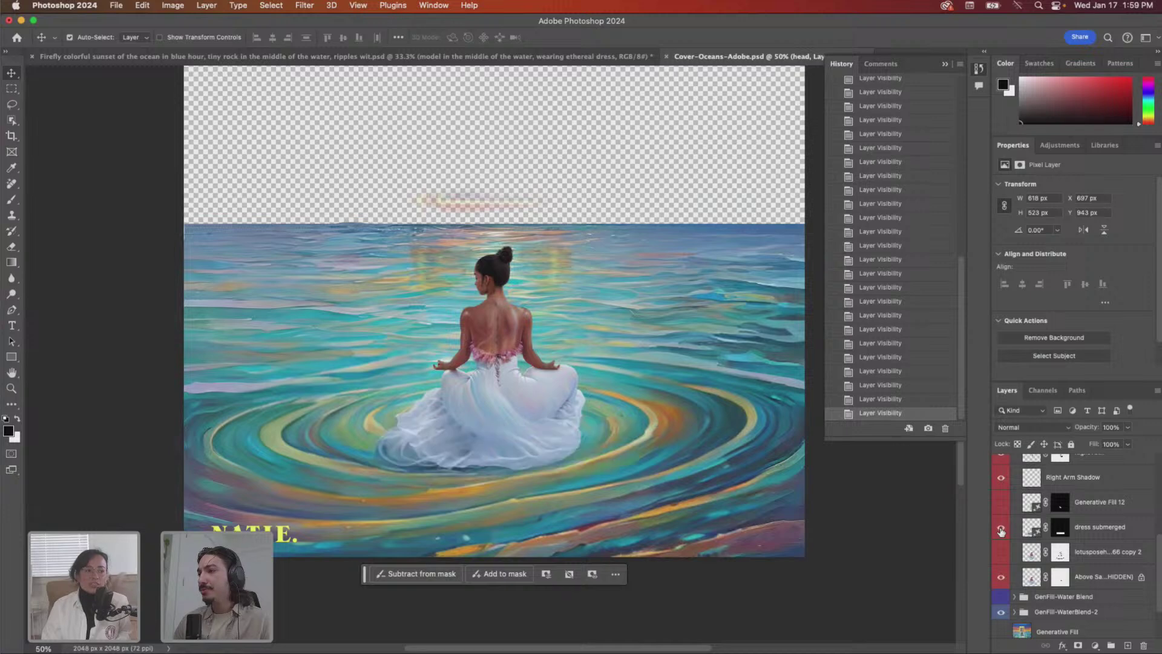
{"action": "left_click", "coordinate": [1001, 528]}
{"action": "left_click", "coordinate": [1001, 528]}
{"action": "left_click", "coordinate": [1001, 528]}
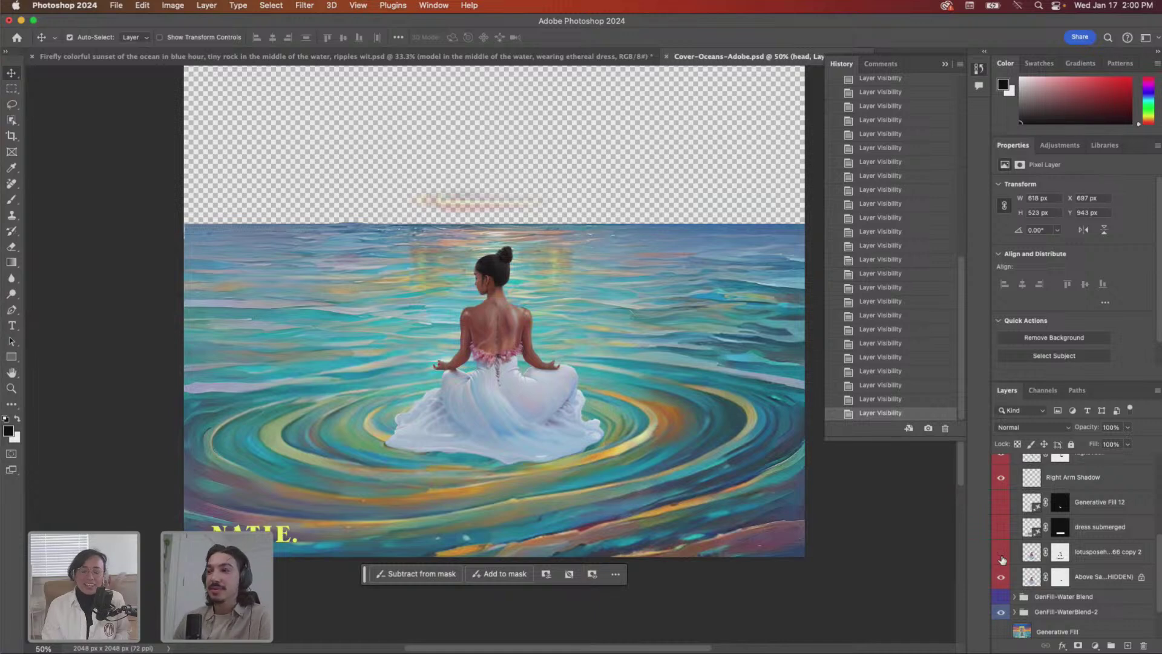
- Toggle the lotus pose copy 2 layer on and off to compare the dress
{"action": "scroll", "coordinate": [1003, 556], "scroll_direction": "down", "scroll_amount": 1}
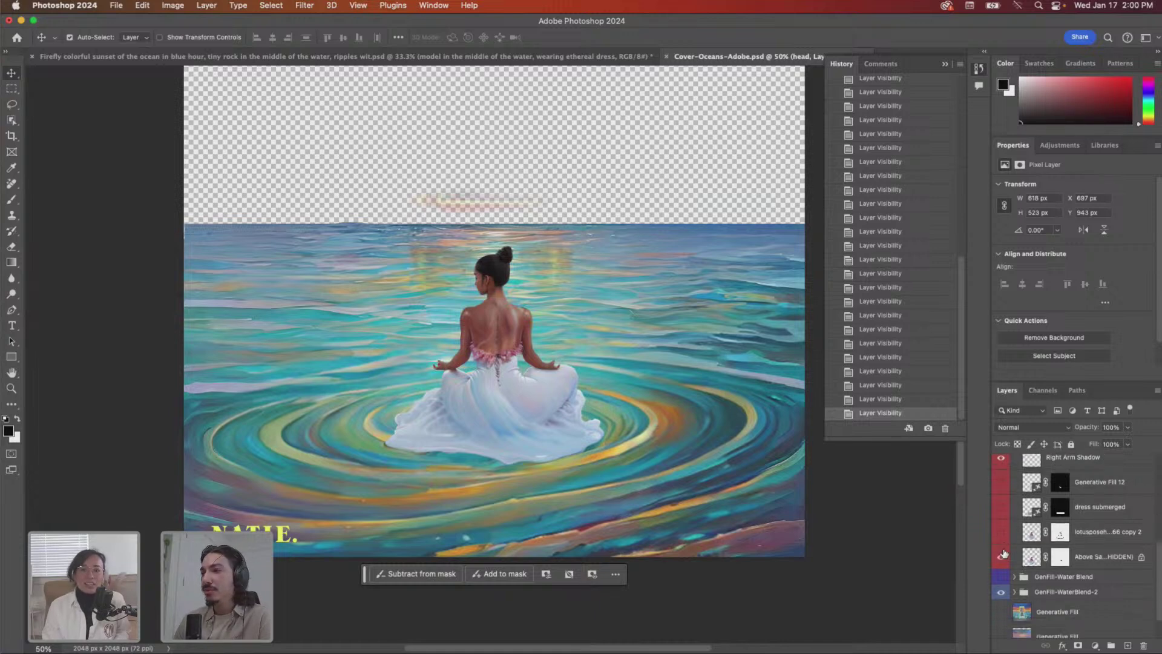
{"action": "left_click", "coordinate": [1002, 533]}
{"action": "left_click", "coordinate": [1002, 532]}
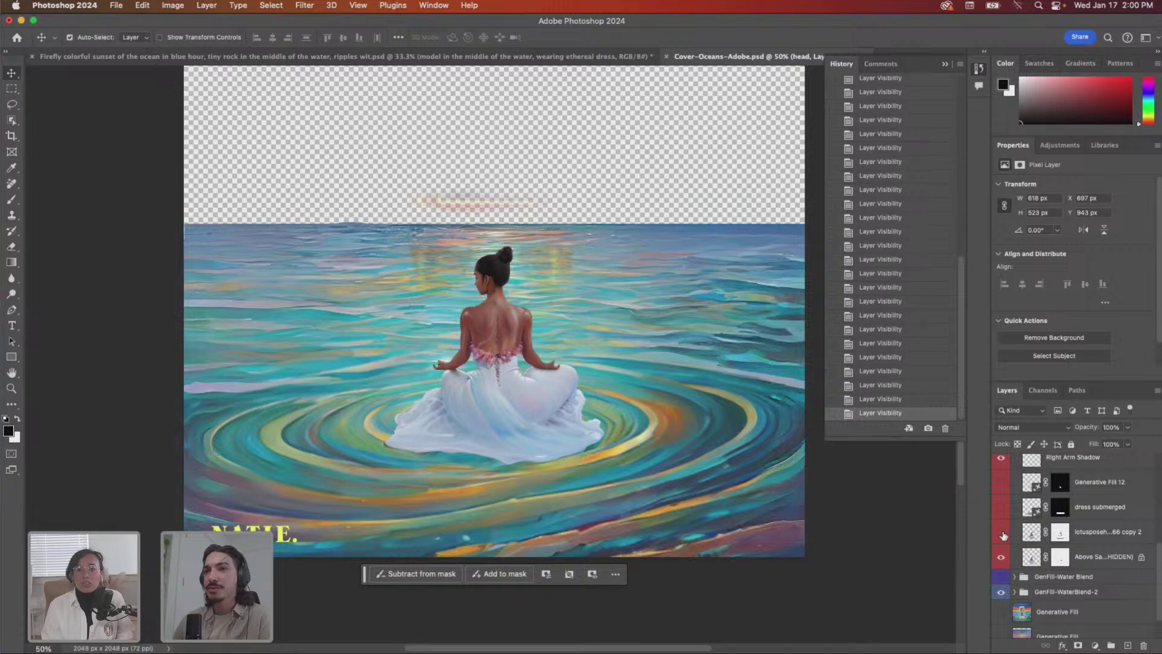
- Compare the seated woman with and without the dress submerged layer, examining how the dress meets the water
{"action": "left_click", "coordinate": [1002, 508]}
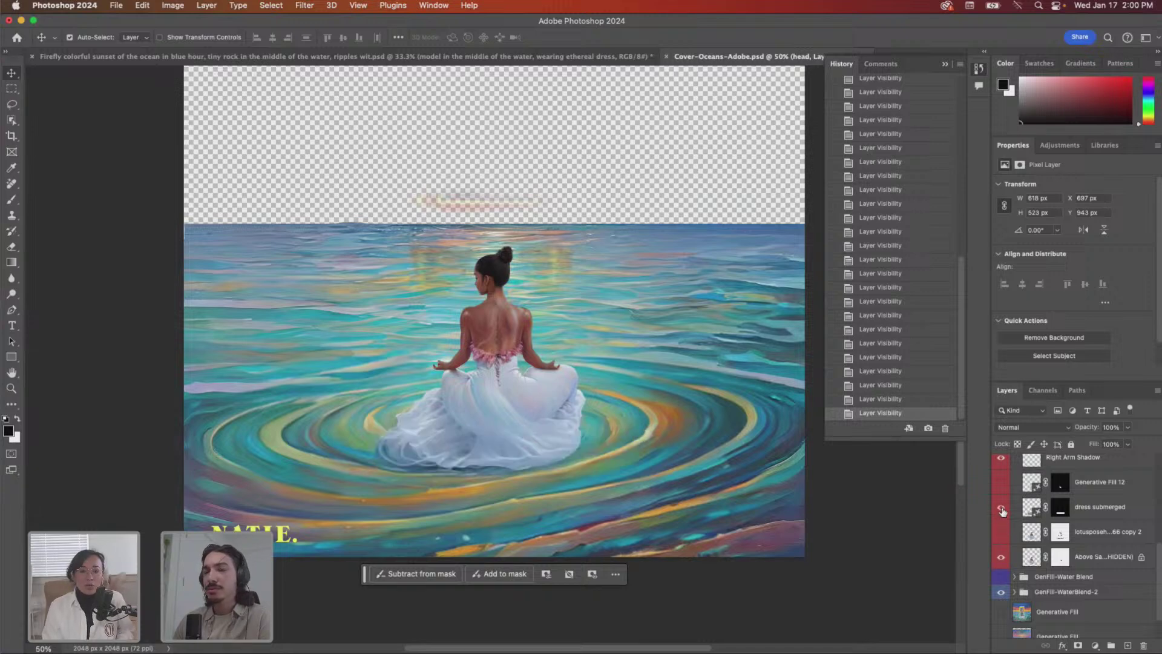
{"action": "left_click", "coordinate": [1002, 509]}
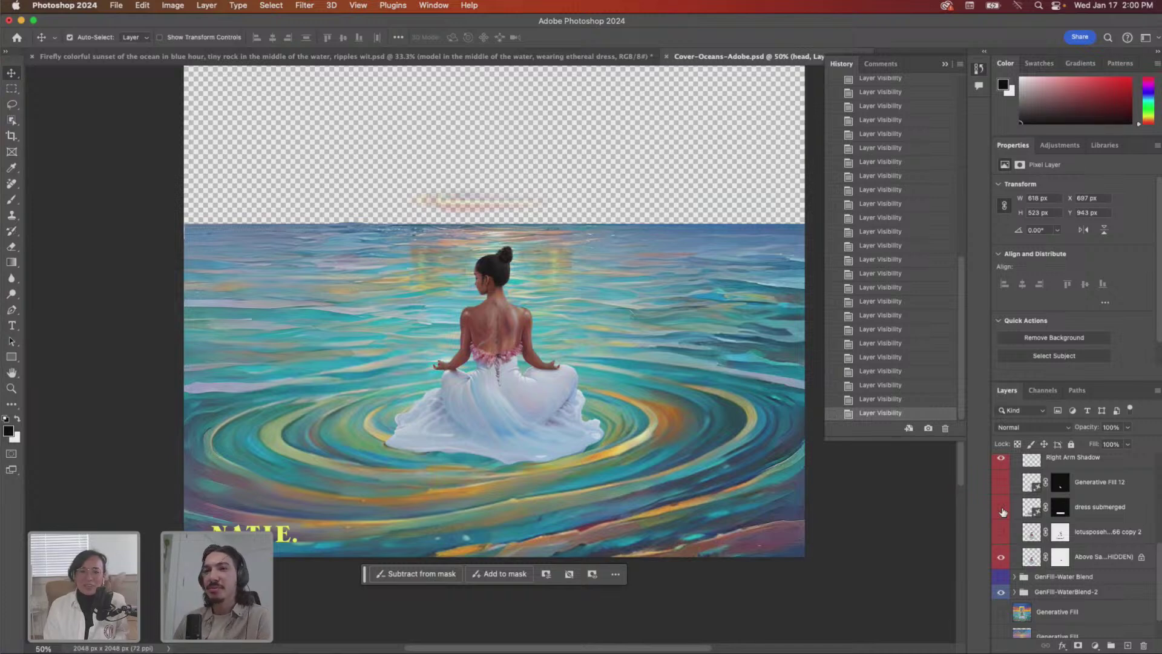
{"action": "left_click", "coordinate": [1002, 509]}
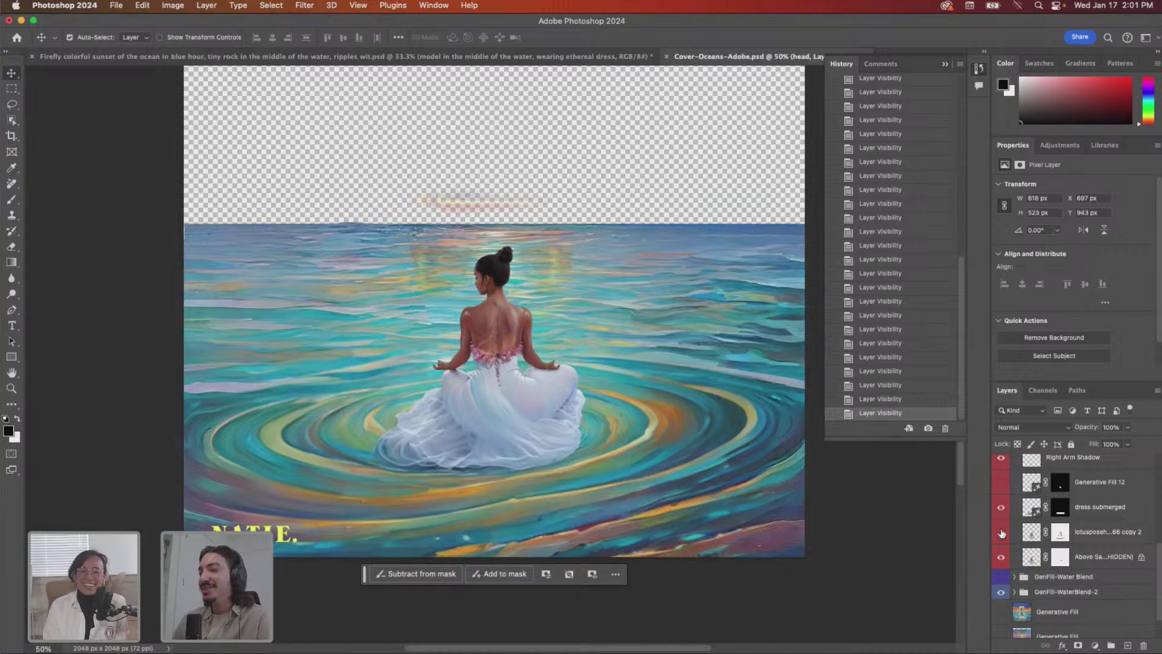
{"action": "left_click", "coordinate": [1002, 509]}
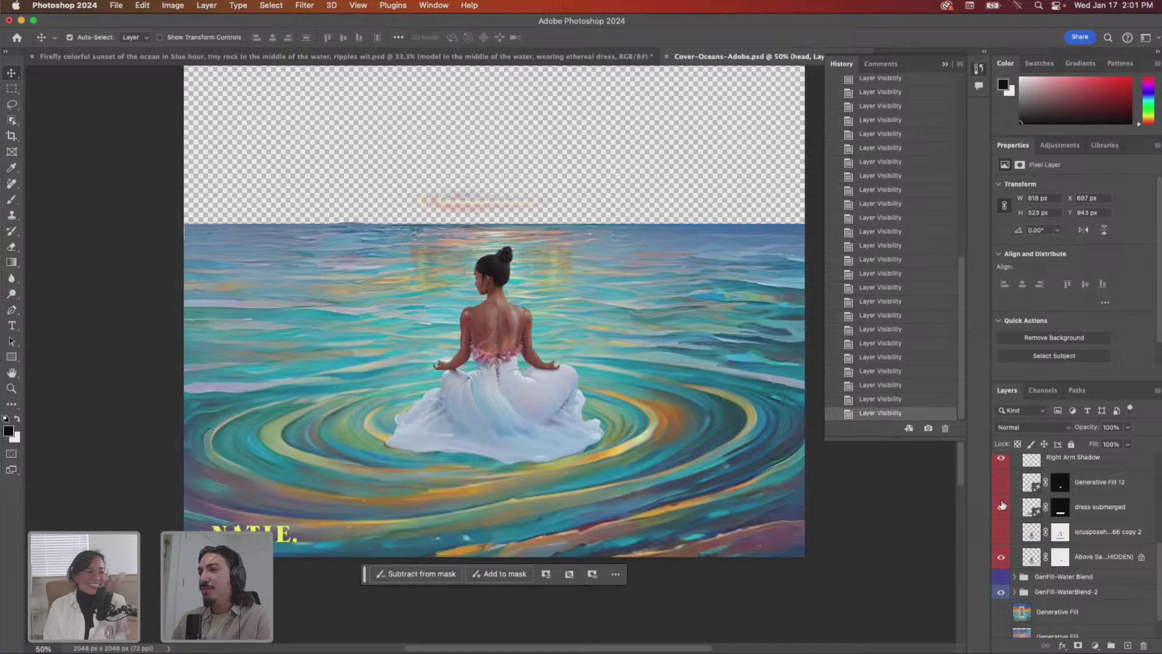
{"action": "left_click", "coordinate": [1001, 506]}
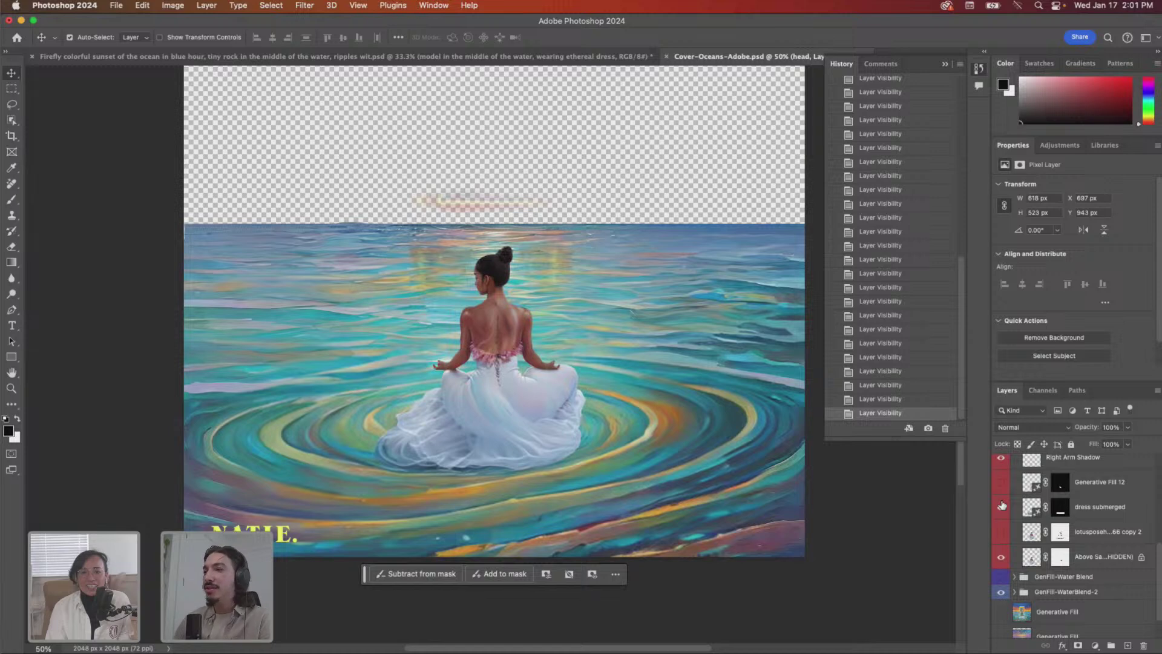
{"action": "left_click", "coordinate": [1002, 509]}
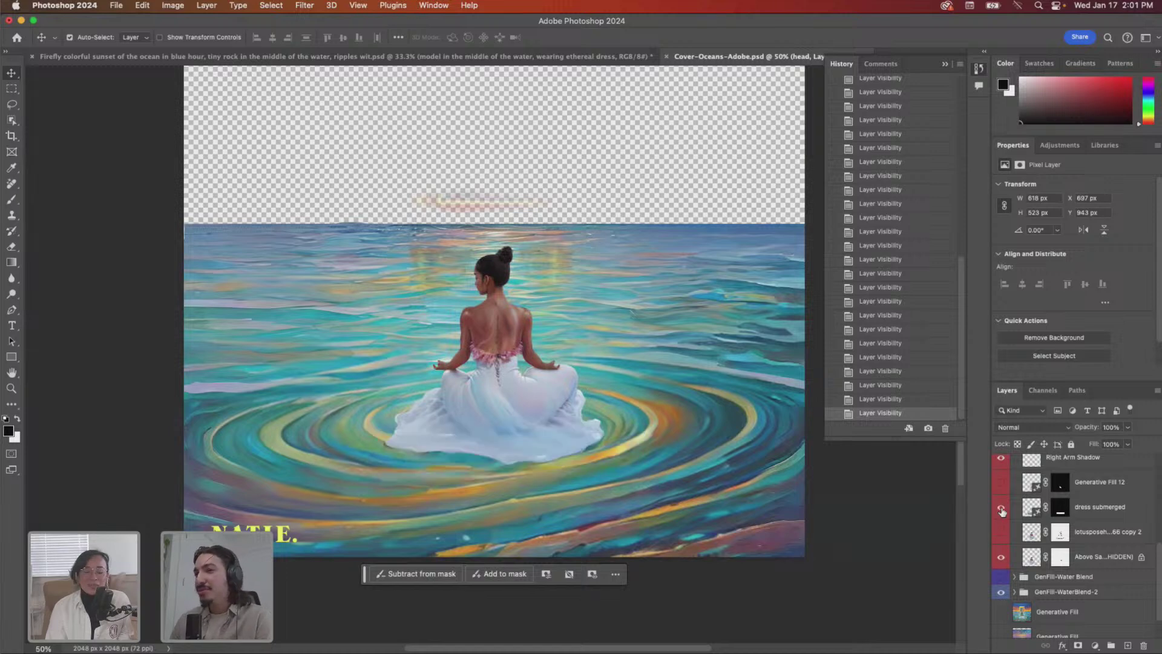
{"action": "scroll", "coordinate": [1002, 512], "scroll_direction": "up", "scroll_amount": 2}
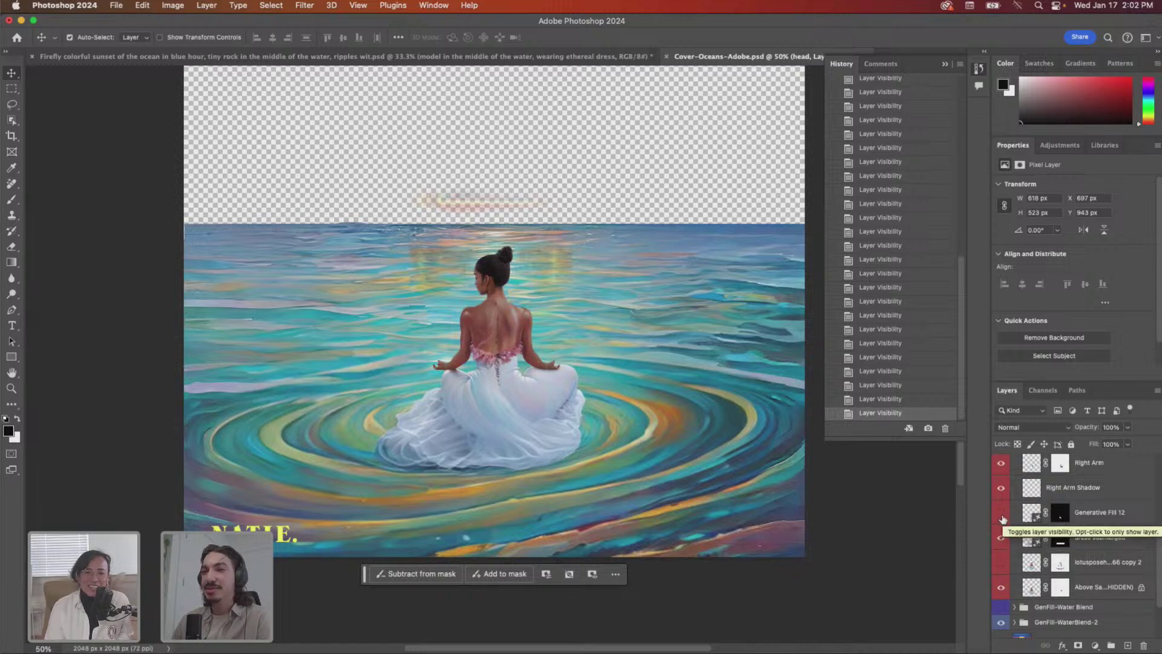
{"action": "left_click", "coordinate": [1001, 538]}
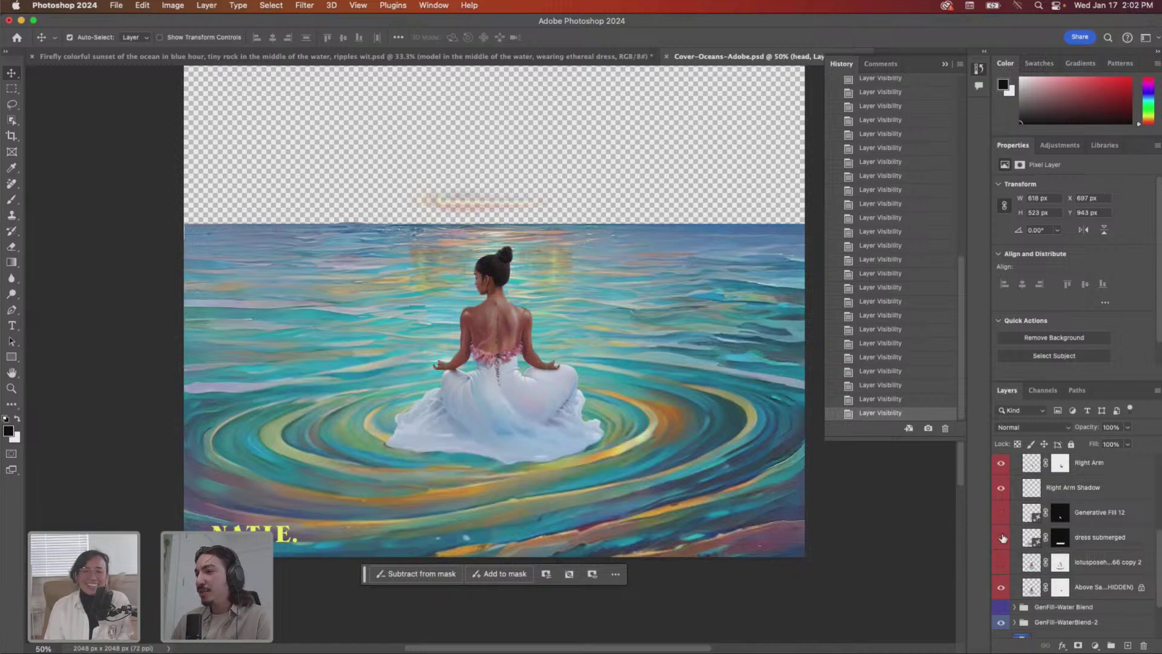
{"action": "left_click", "coordinate": [1007, 541]}
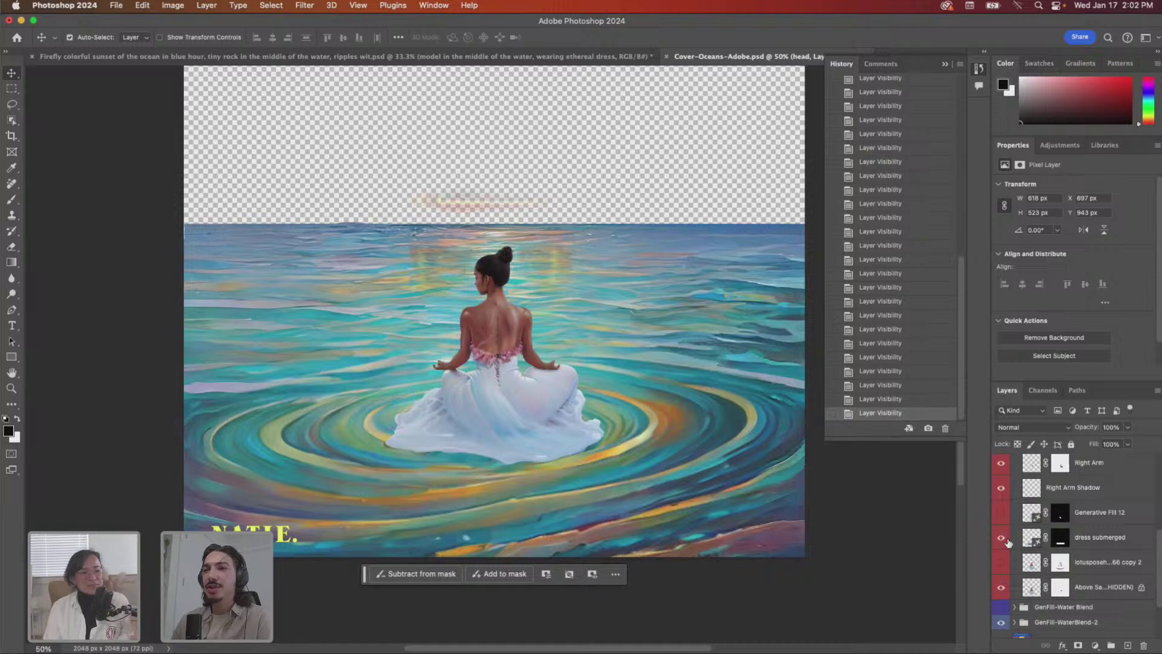
{"action": "left_click", "coordinate": [1007, 541]}
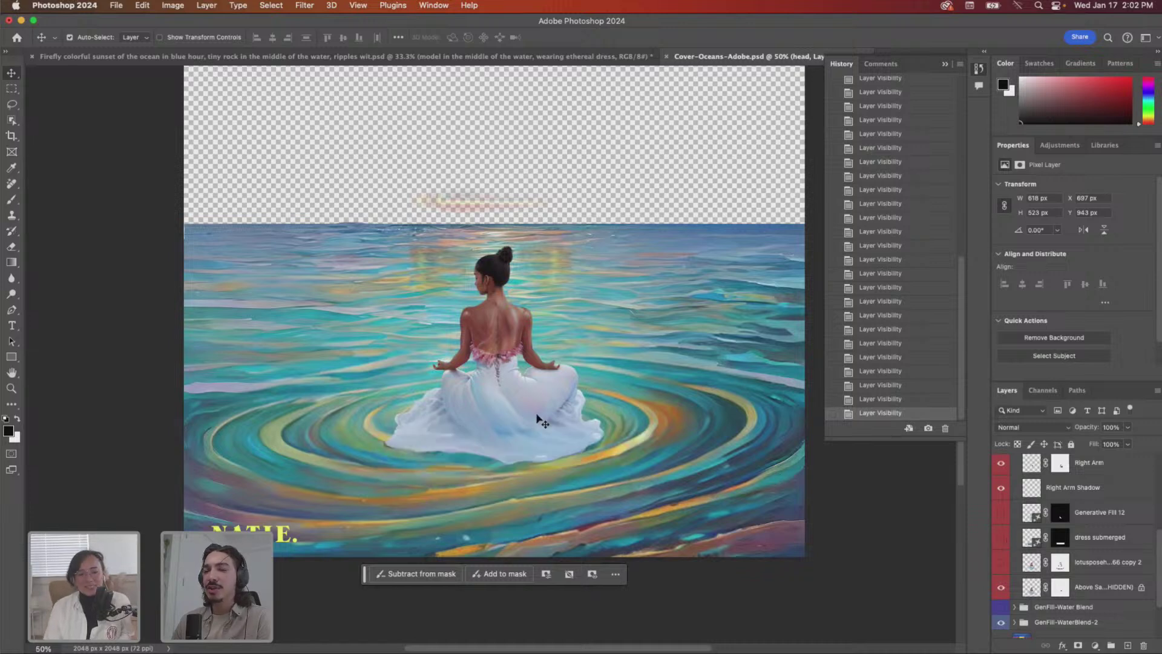
- Show the dress submerged layer, select its mask, and display the generative layer's prompt and variations
{"action": "left_click", "coordinate": [1002, 539]}
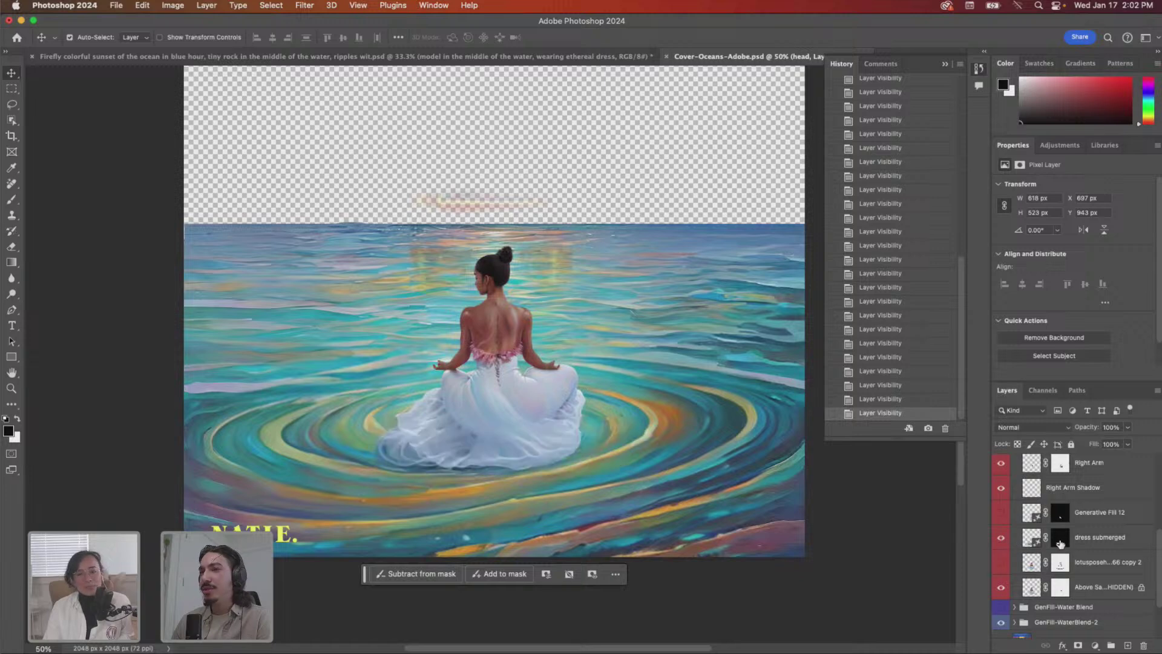
{"action": "left_click", "coordinate": [1060, 543]}
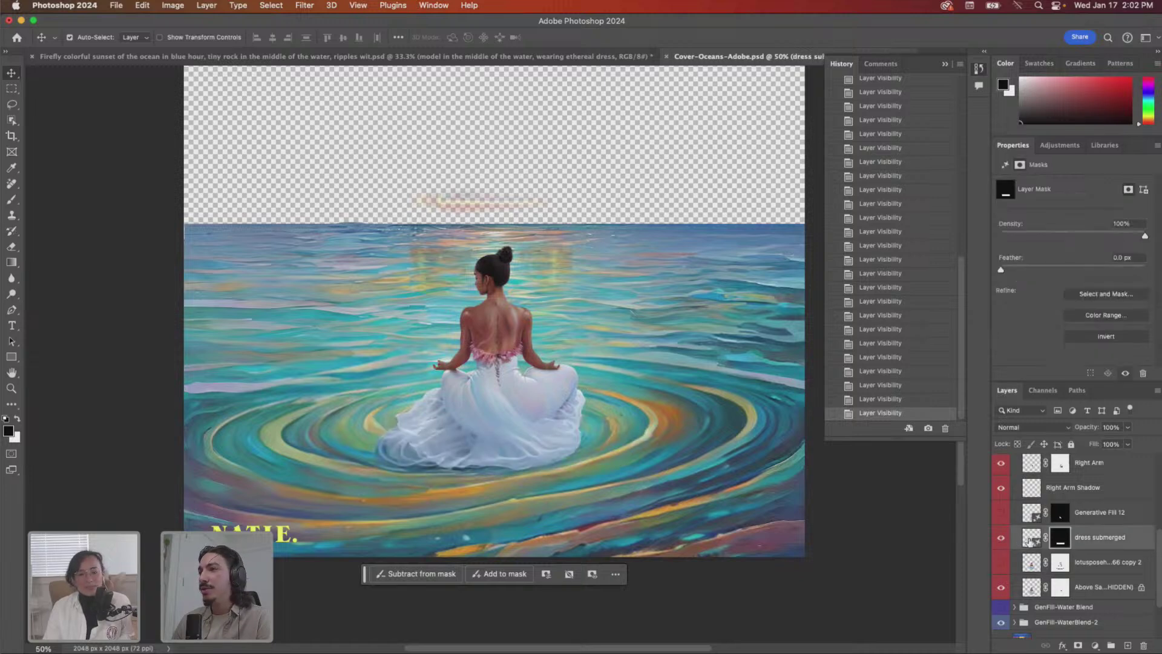
{"action": "left_click", "coordinate": [1031, 543]}
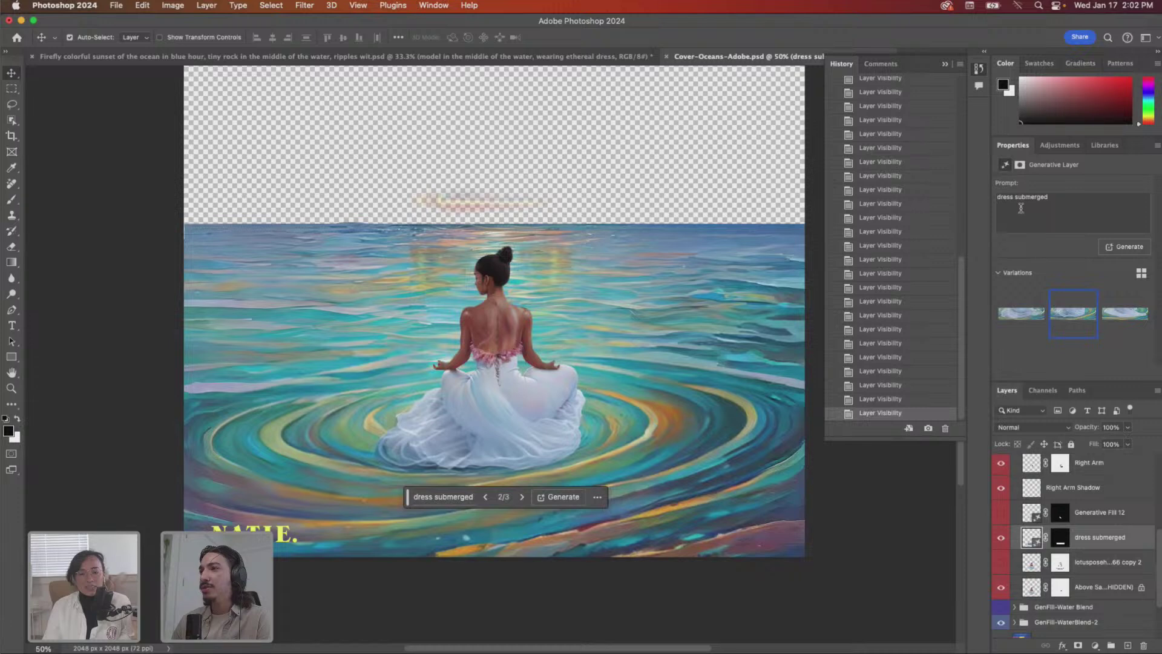
- Compare the three generated variations of the dress submerged layer on the canvas and return to the second one
{"action": "left_click", "coordinate": [1023, 313]}
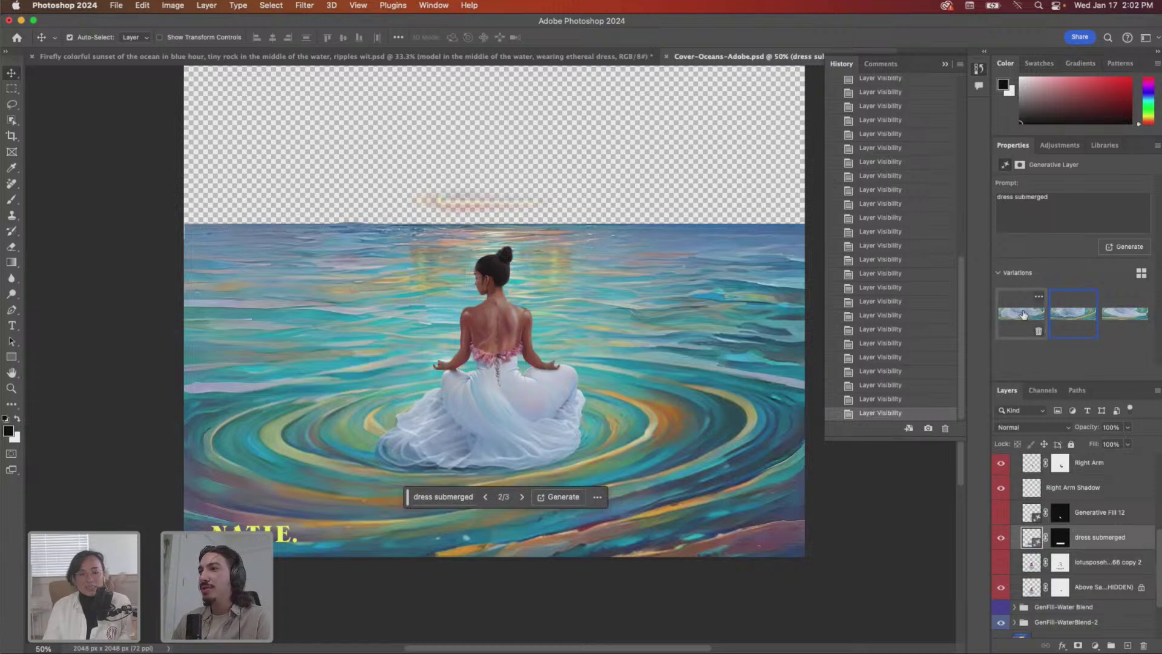
{"action": "left_click", "coordinate": [1119, 318]}
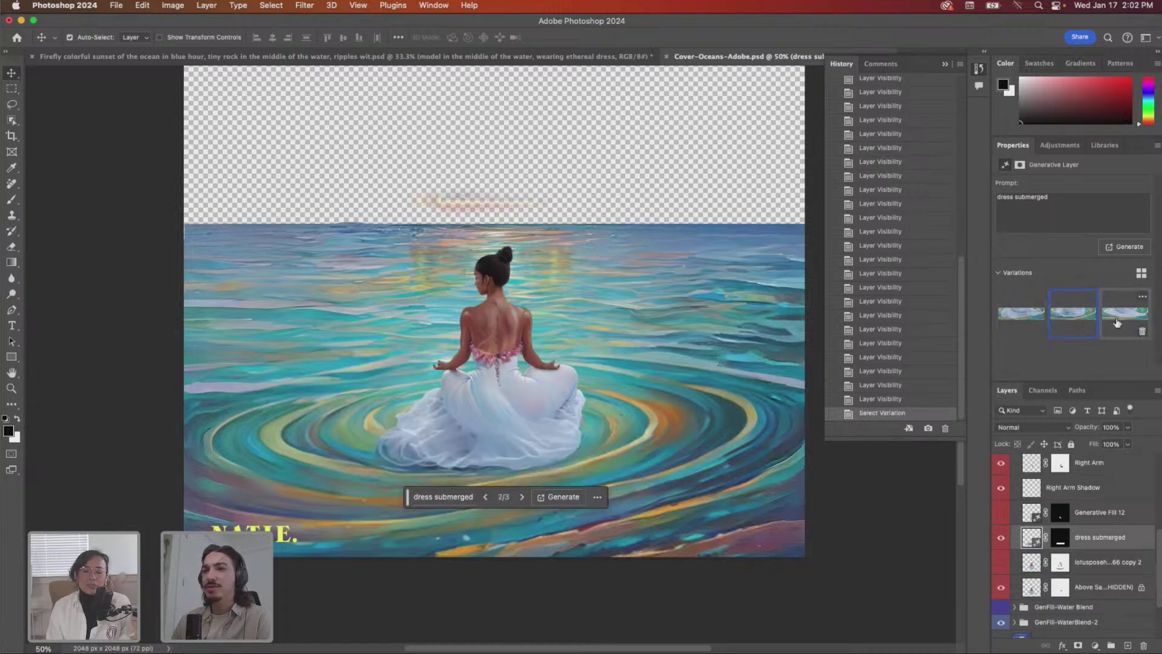
{"action": "left_click", "coordinate": [1076, 327]}
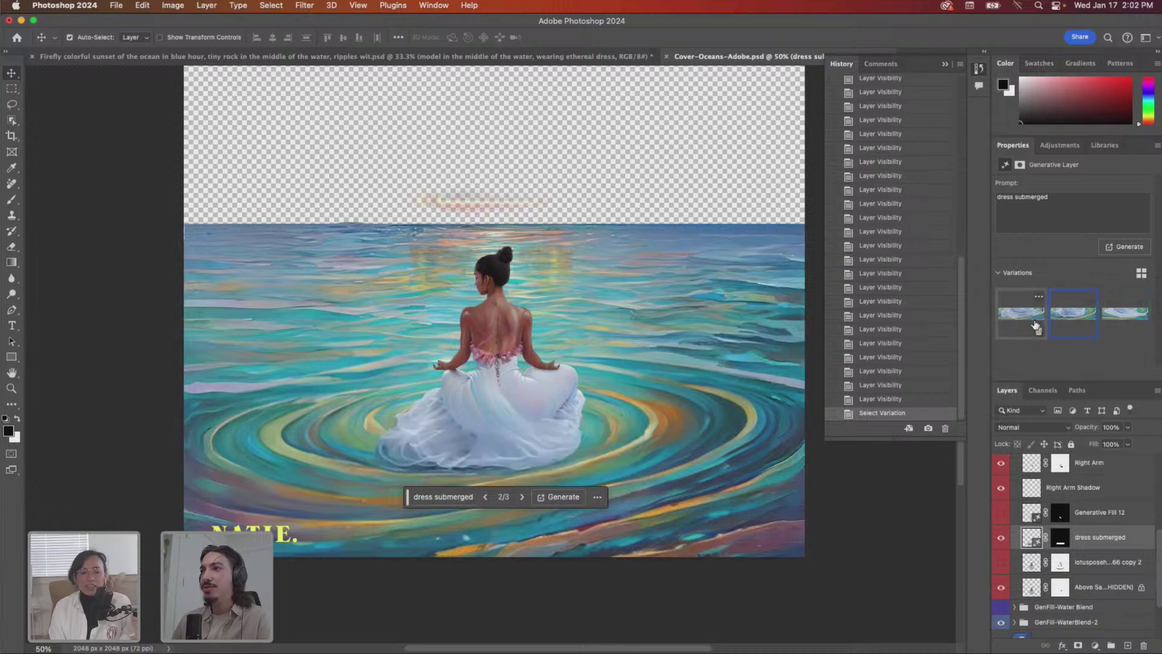
{"action": "left_click", "coordinate": [1032, 324]}
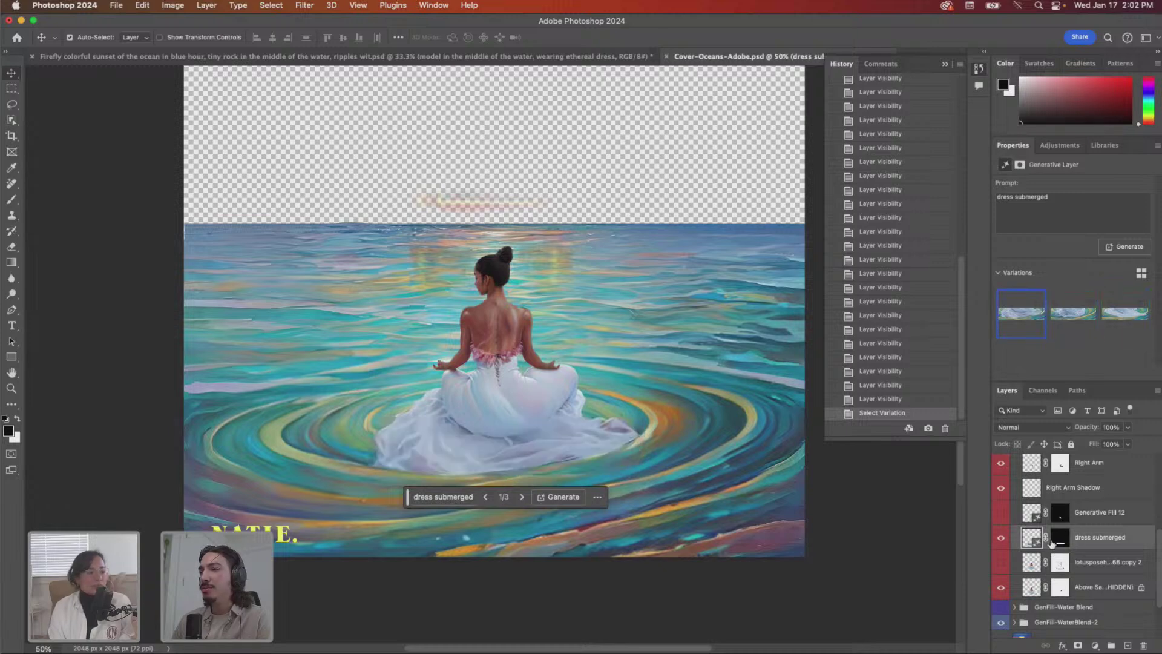
{"action": "left_click", "coordinate": [1116, 326]}
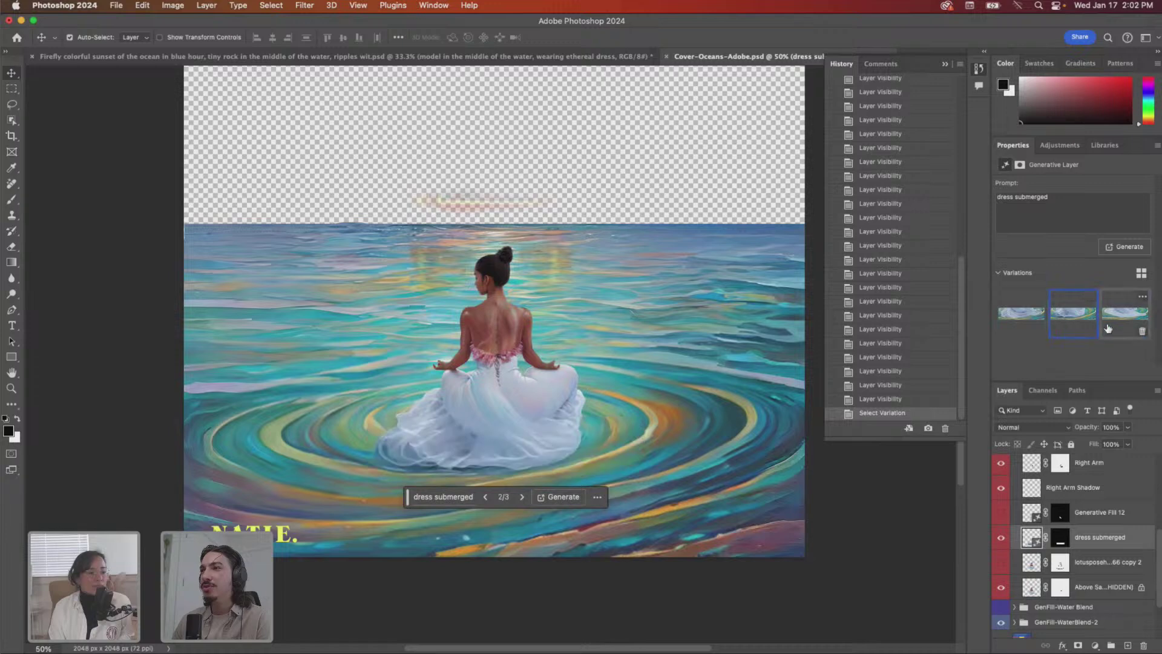
{"action": "left_click", "coordinate": [1035, 328]}
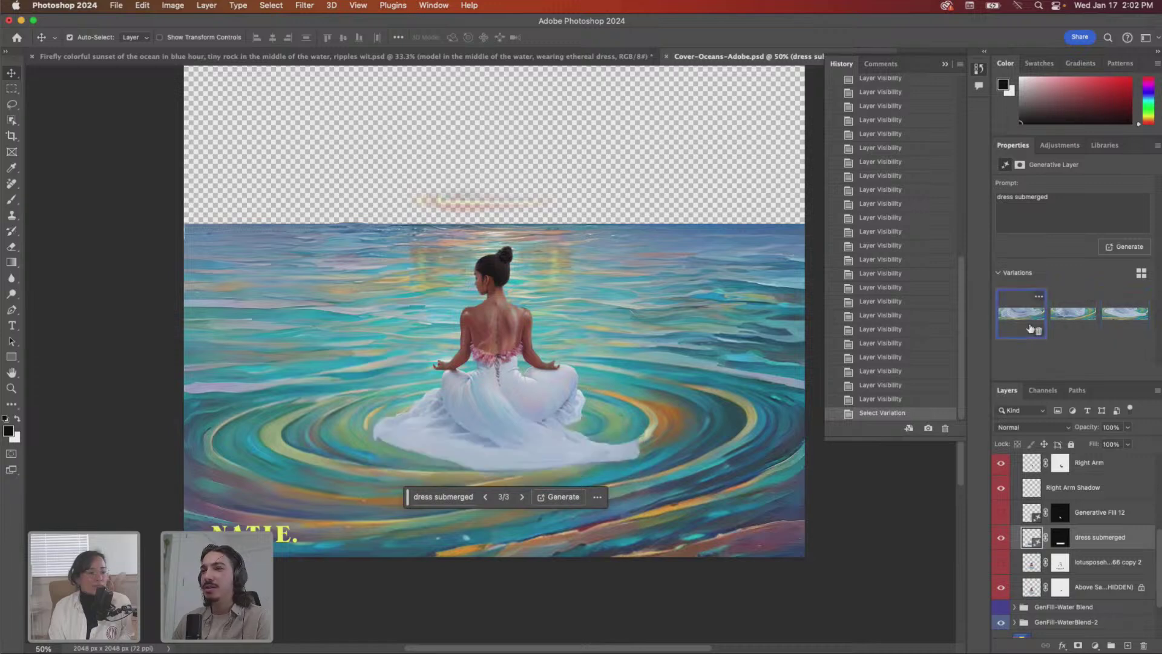
{"action": "left_click", "coordinate": [1068, 328]}
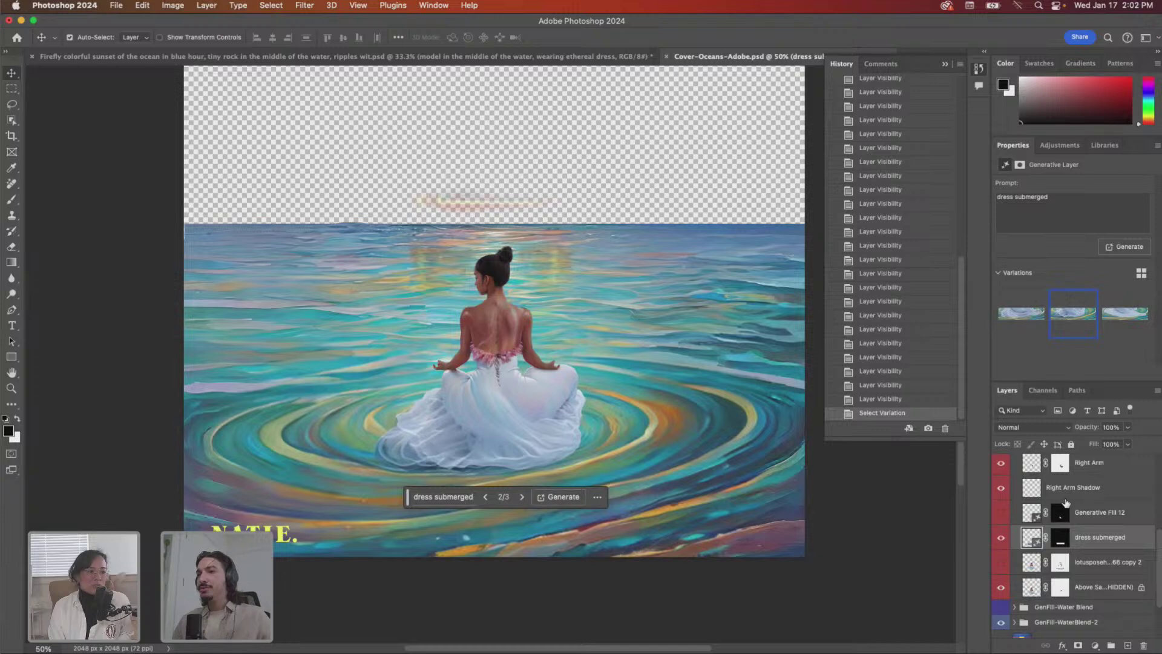
- Change the dress submerged layer's prompt to "long dress submerged coloful water" and generate new variations
{"action": "triple_click", "coordinate": [1068, 204]}
{"action": "left_click", "coordinate": [1074, 199]}
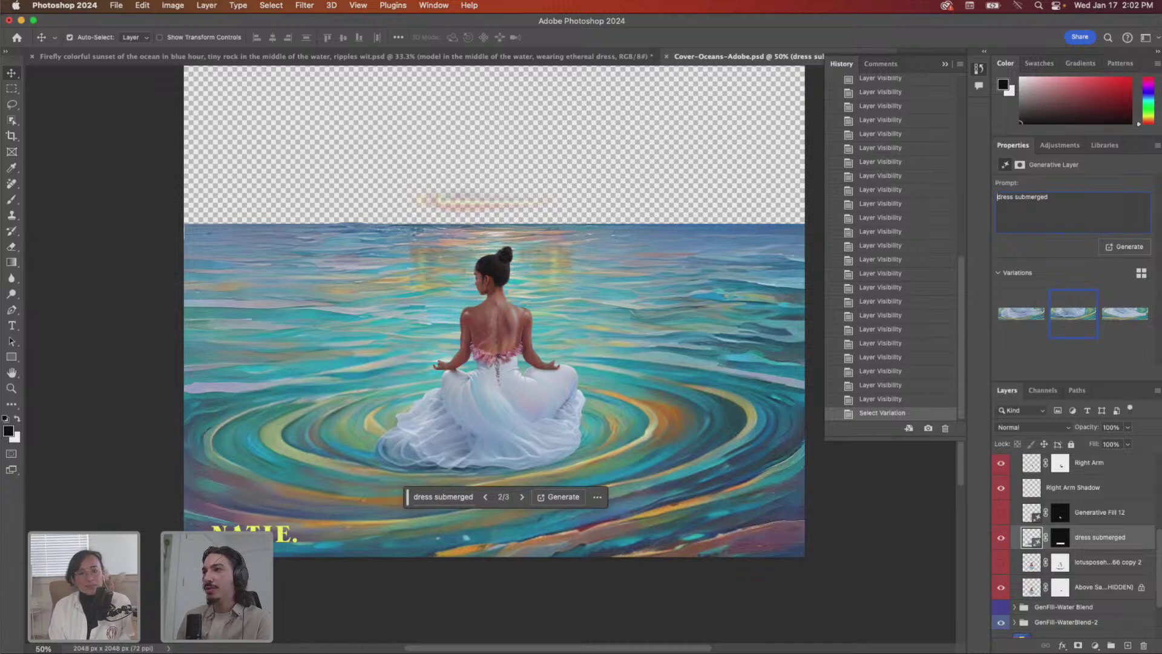
{"action": "mouse_move", "coordinate": [1009, 317]}
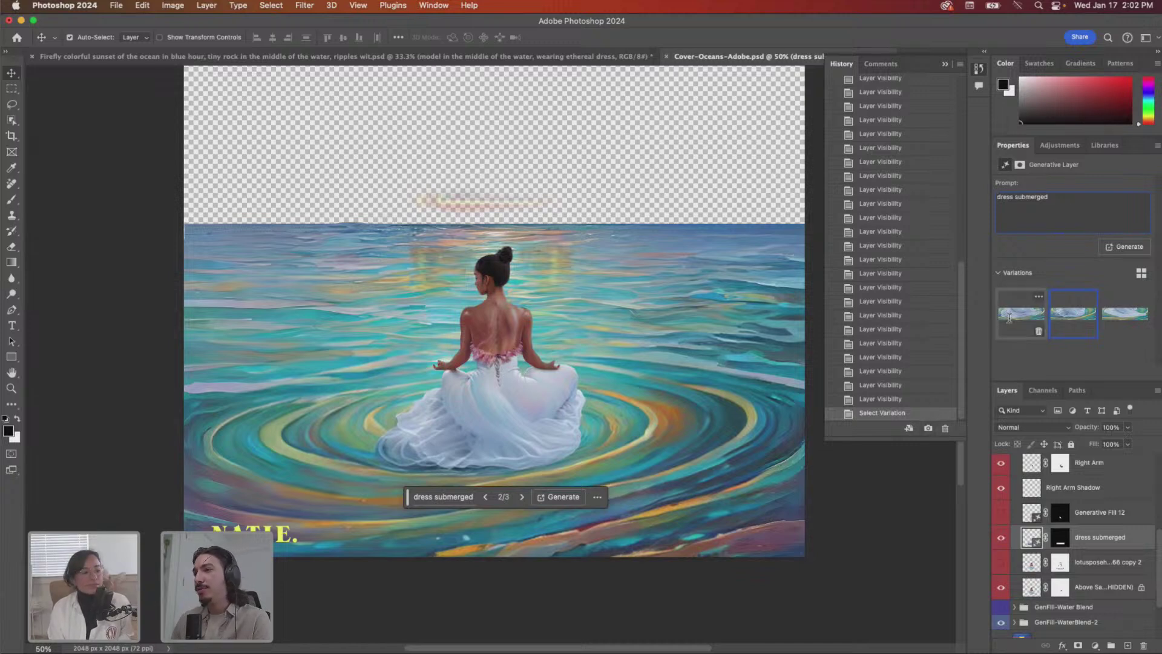
{"action": "left_click", "coordinate": [997, 197]}
{"action": "type", "text": "long"}
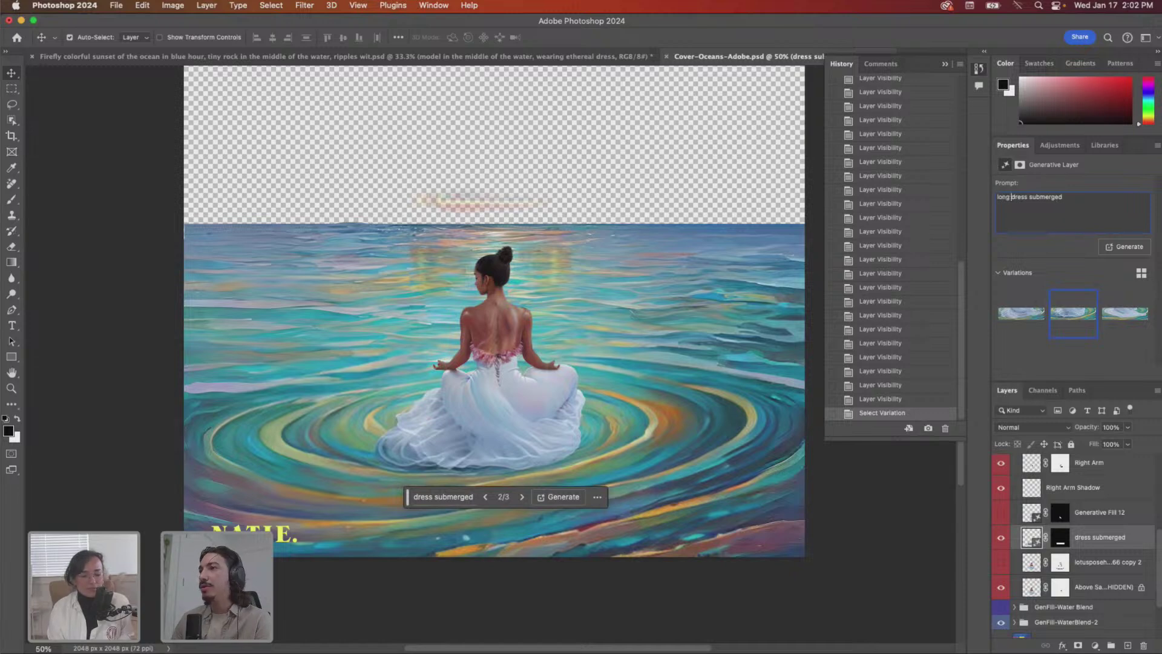
{"action": "left_click", "coordinate": [1063, 196]}
{"action": "type", "text": "colo"}
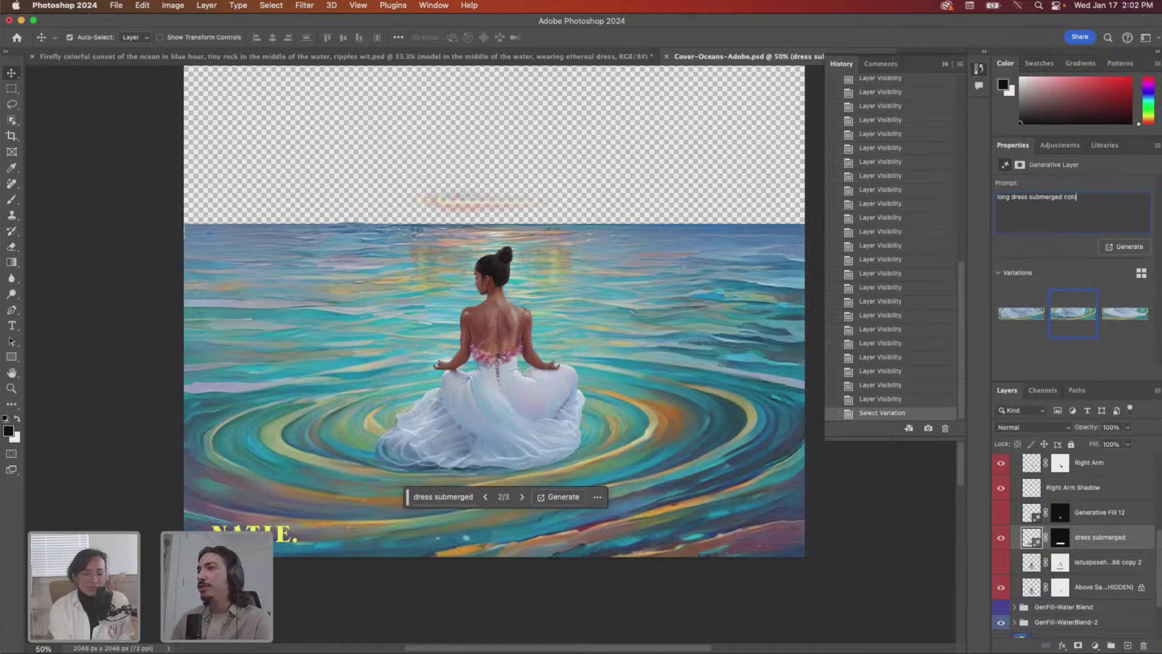
{"action": "type", "text": "ful water"}
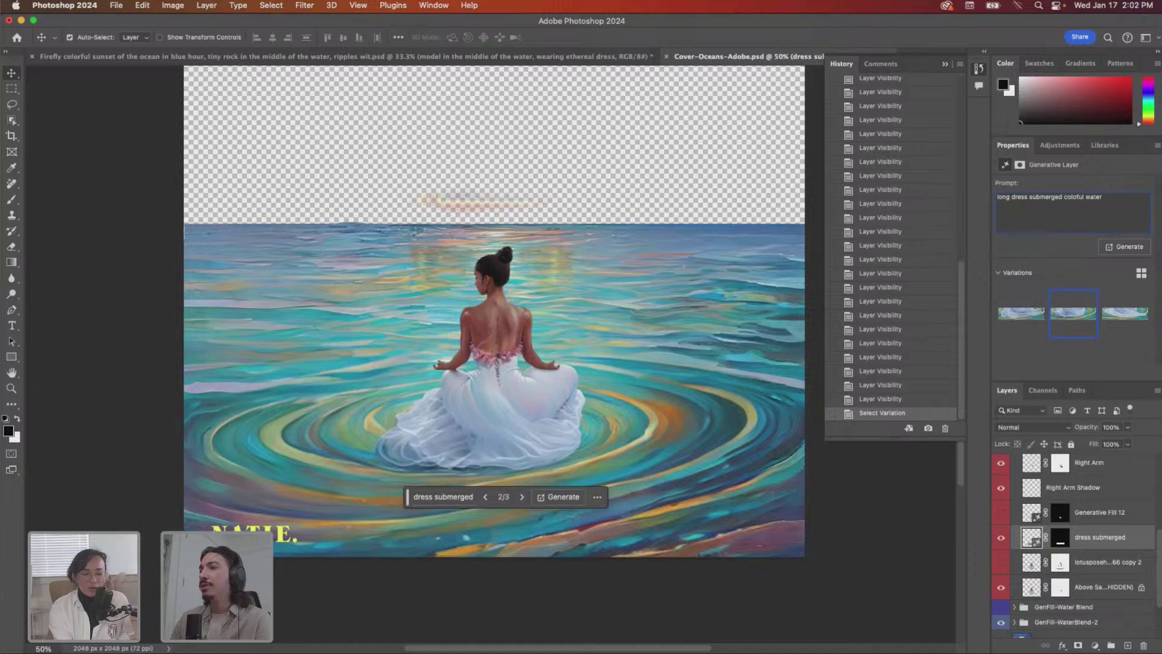
{"action": "left_click", "coordinate": [1134, 246]}
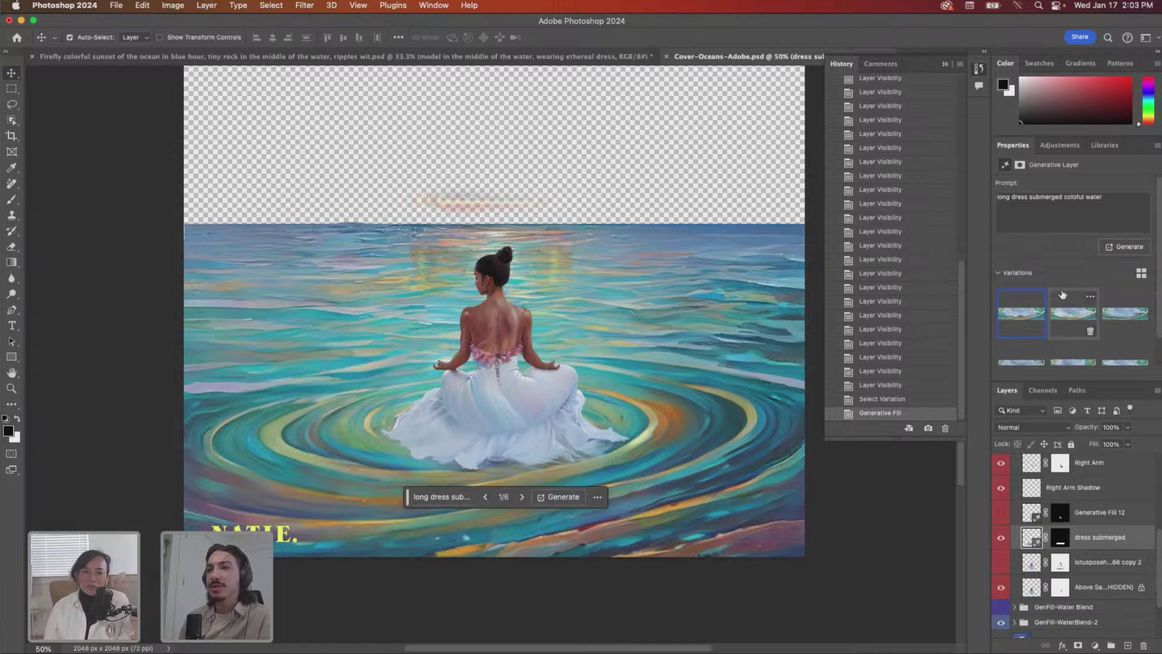
- Compare the first two variations of the dress submerged generative layer and switch to the Remove Tool
{"action": "mouse_move", "coordinate": [1044, 330]}
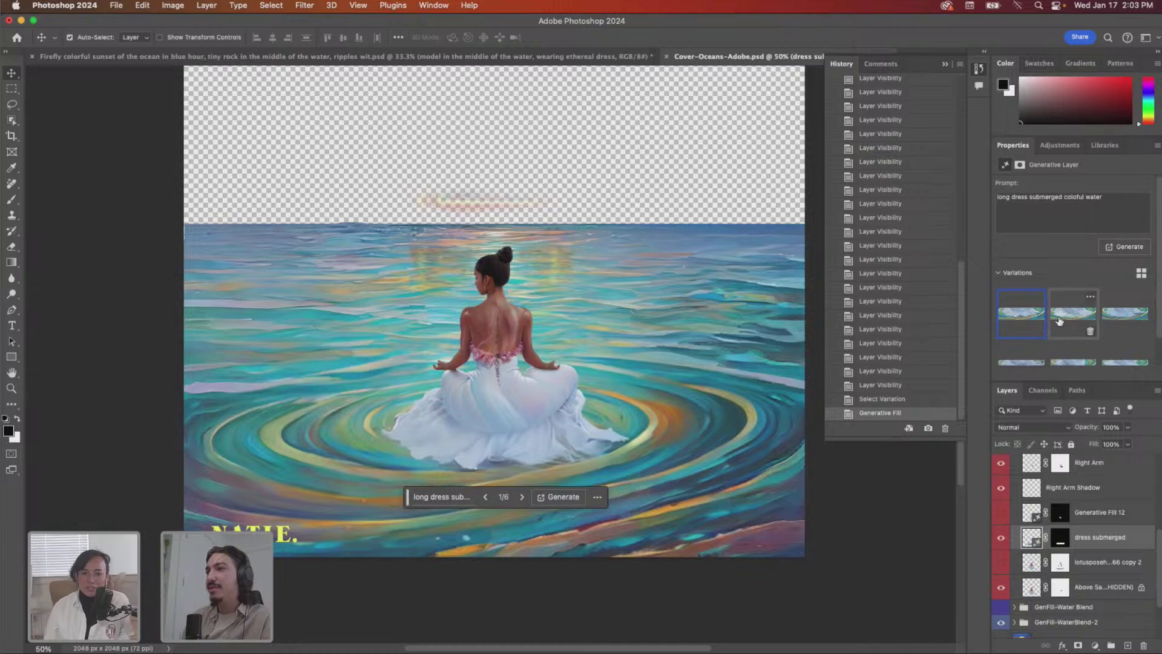
{"action": "left_click", "coordinate": [1062, 321]}
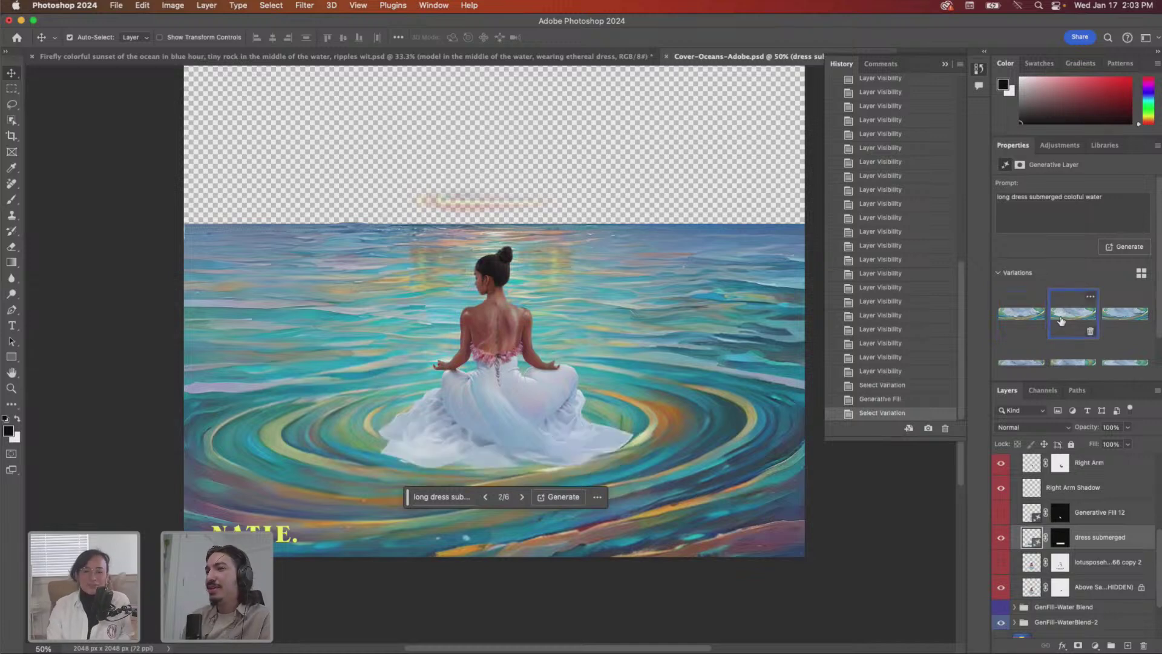
{"action": "left_click", "coordinate": [1022, 313]}
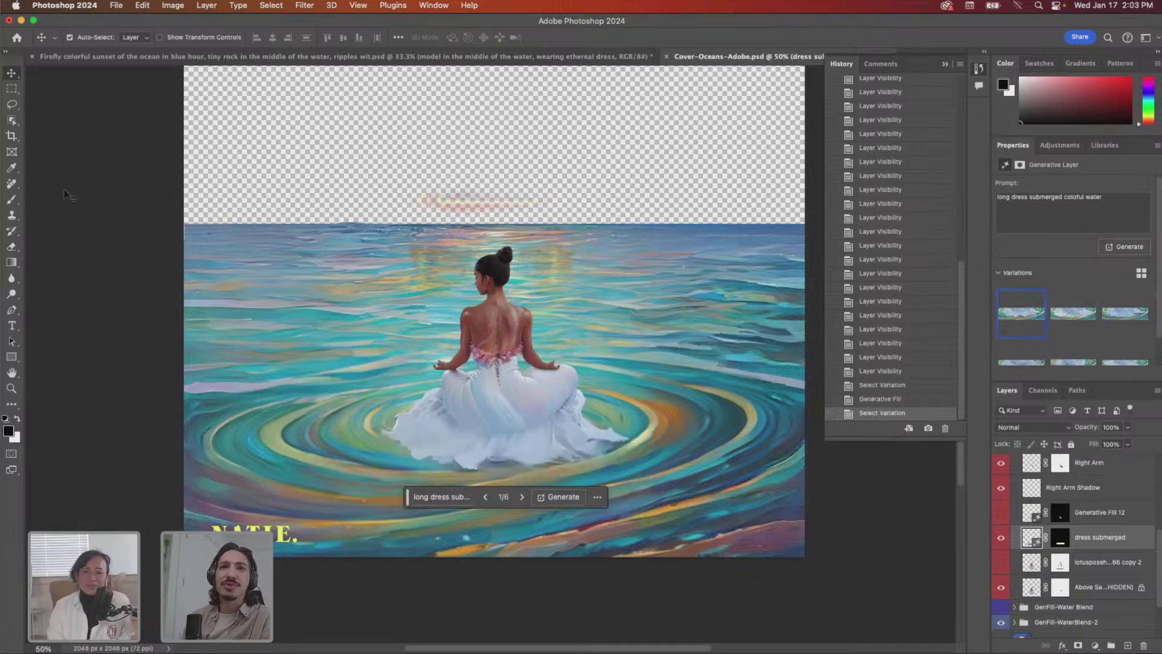
{"action": "left_click", "coordinate": [12, 184]}
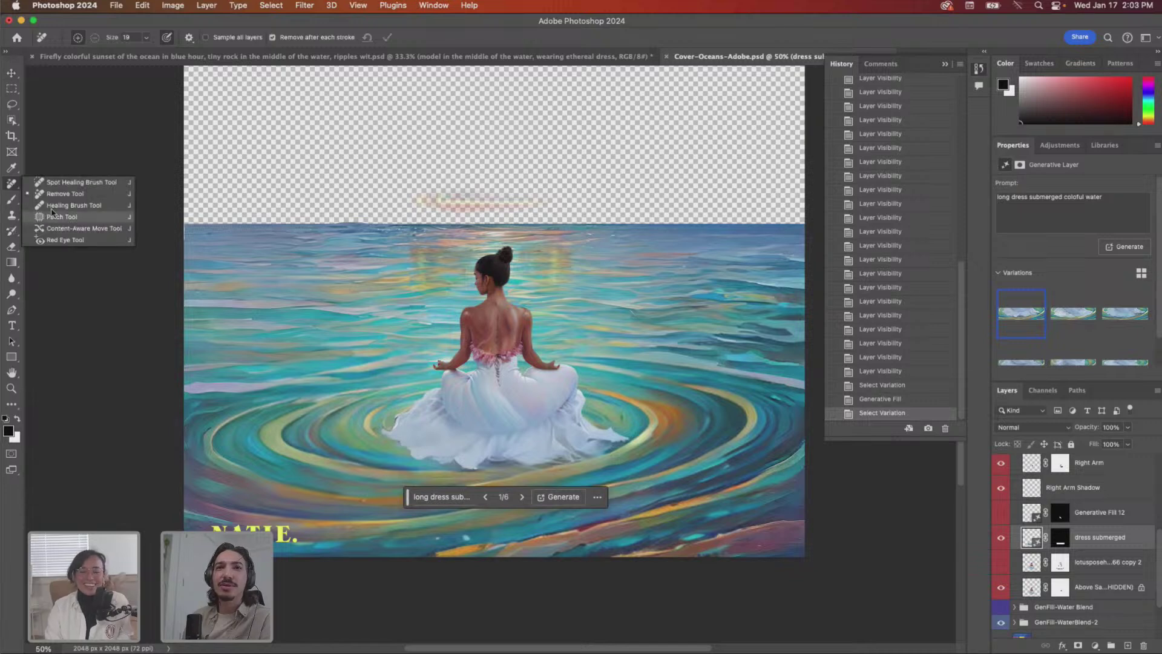
{"action": "left_click", "coordinate": [13, 184]}
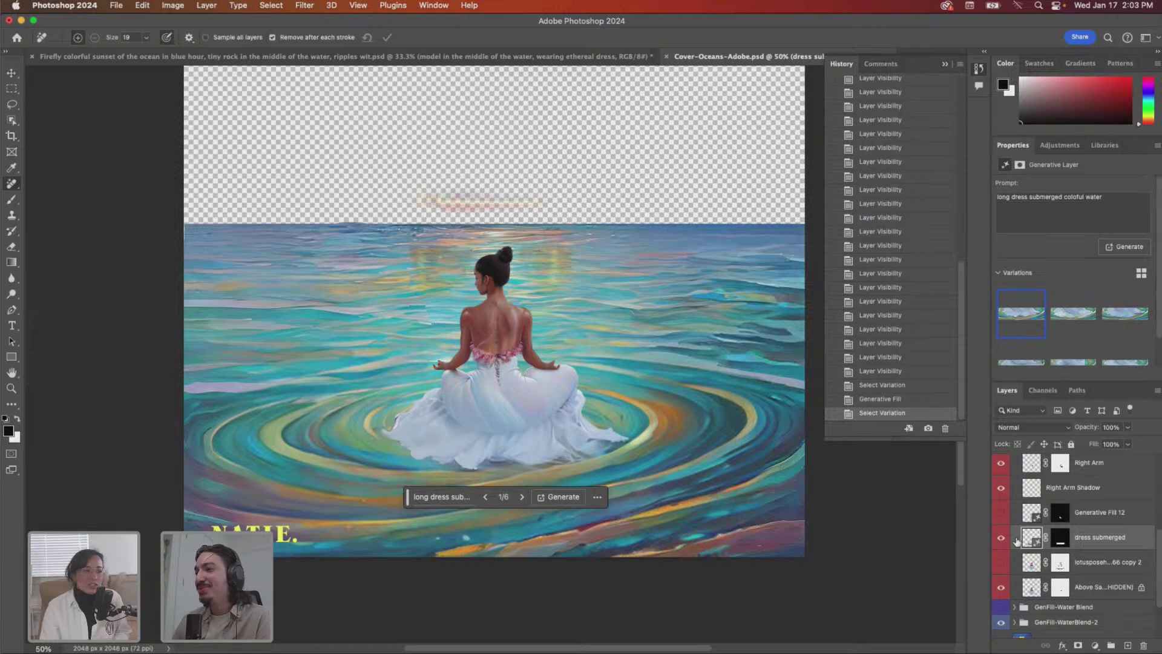
- Preview the second, third and sixth dress variations, then return to the first one
{"action": "scroll", "coordinate": [1084, 353], "scroll_direction": "down", "scroll_amount": 1}
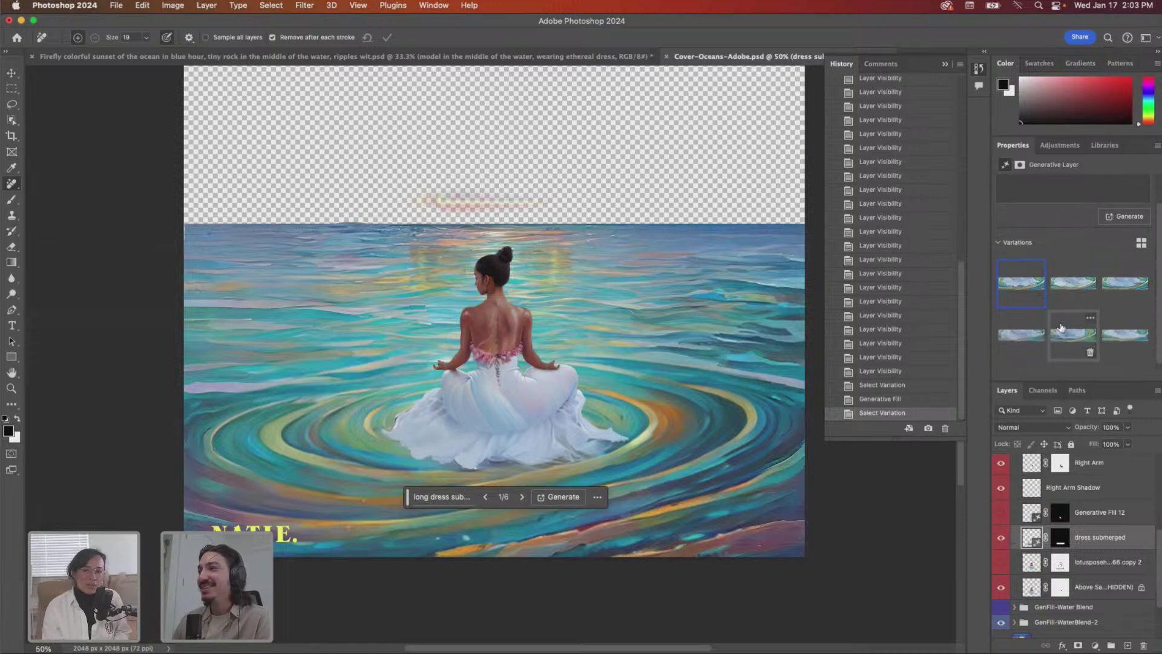
{"action": "left_click", "coordinate": [1067, 294]}
{"action": "left_click", "coordinate": [1119, 292]}
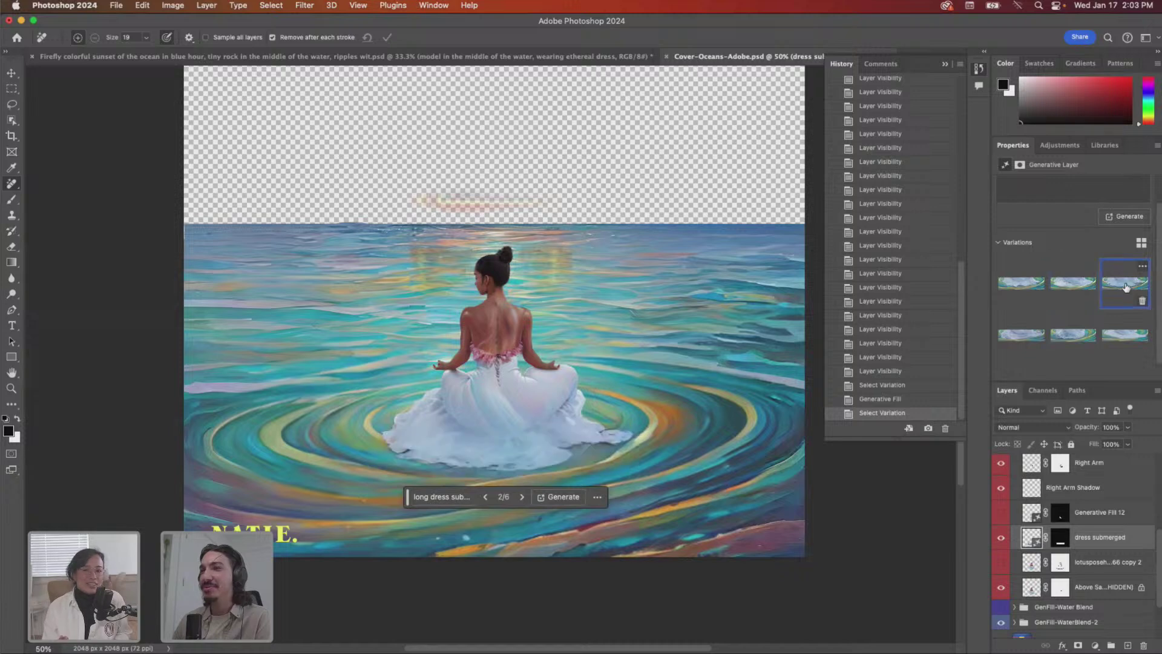
{"action": "left_click", "coordinate": [1120, 332]}
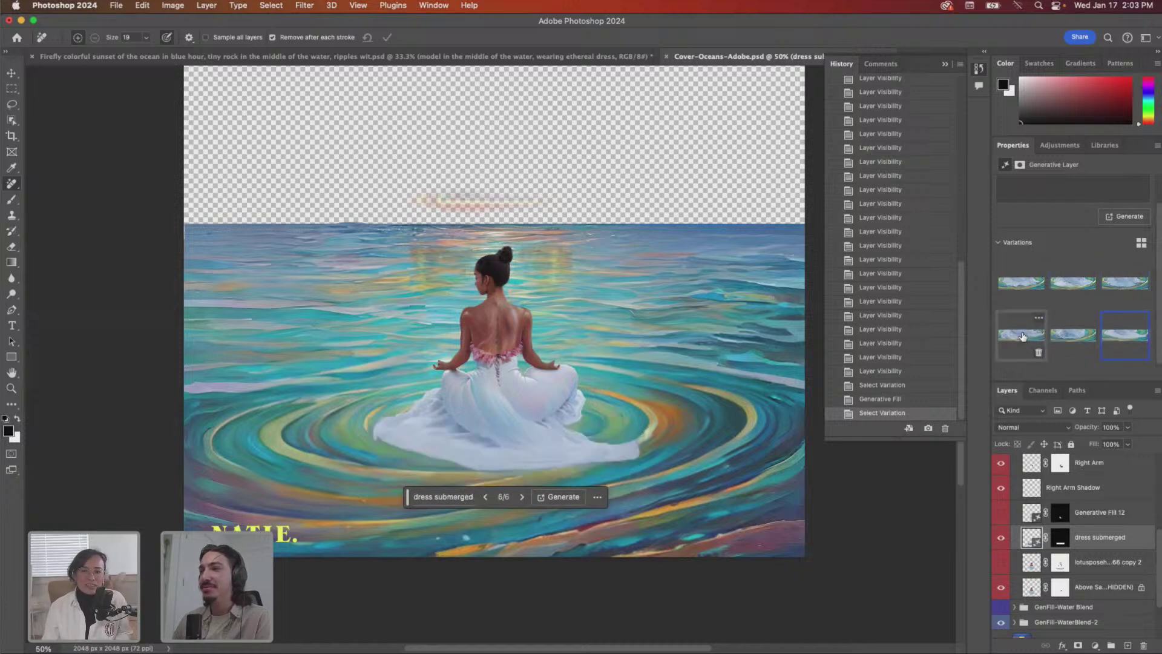
{"action": "left_click", "coordinate": [1022, 294]}
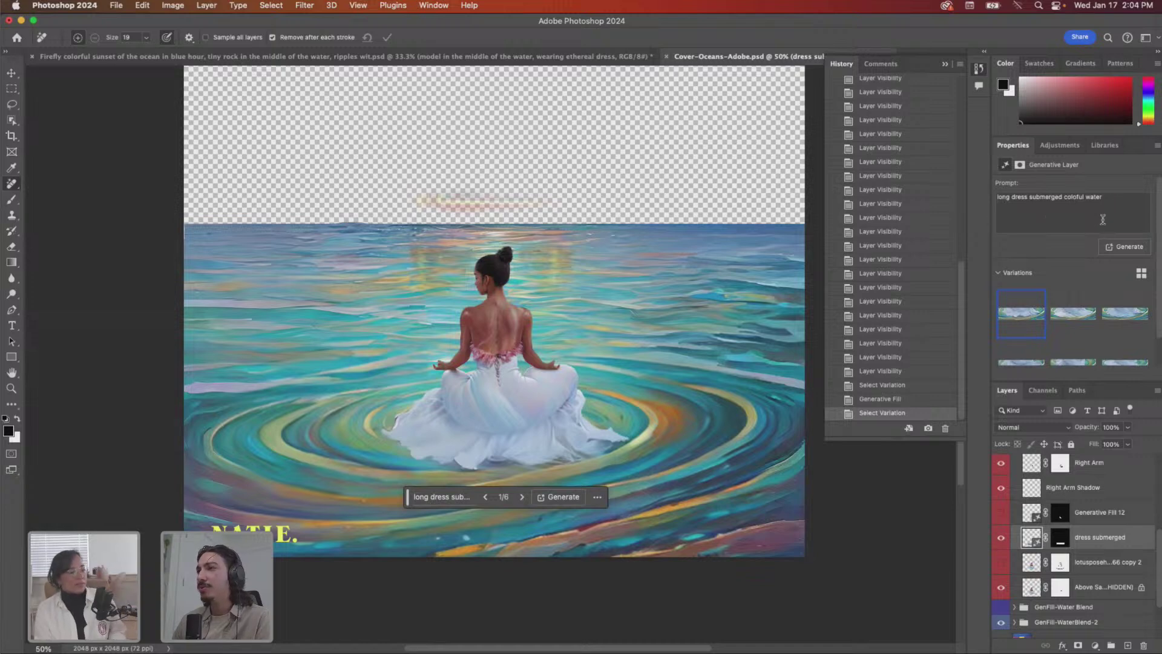
- Compare more variations of the submerged dress against each other, ending on the second variation
{"action": "left_click", "coordinate": [1121, 314]}
{"action": "scroll", "coordinate": [1073, 321], "scroll_direction": "down", "scroll_amount": 1}
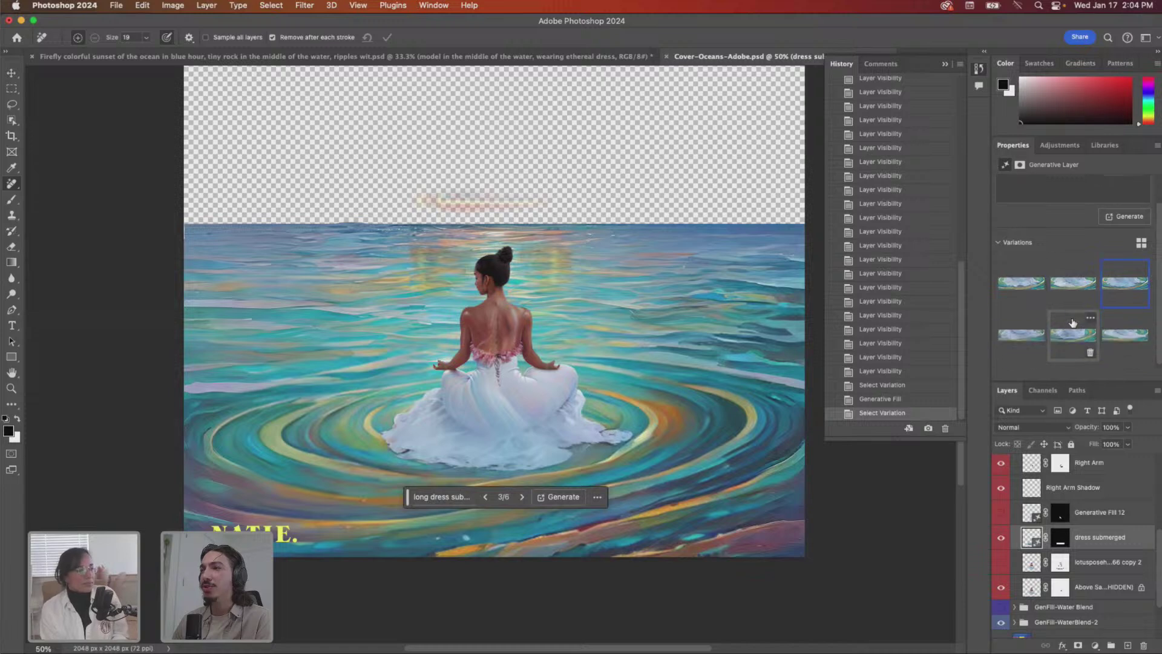
{"action": "left_click", "coordinate": [1021, 285]}
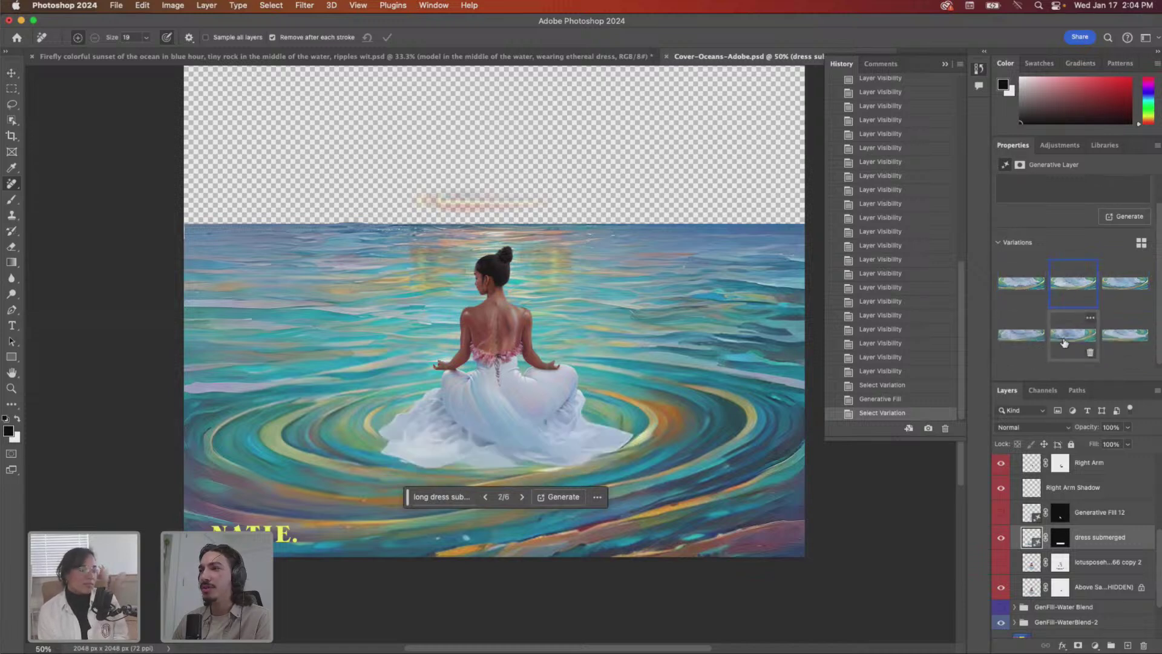
{"action": "left_click", "coordinate": [1023, 336]}
{"action": "left_click", "coordinate": [1073, 283]}
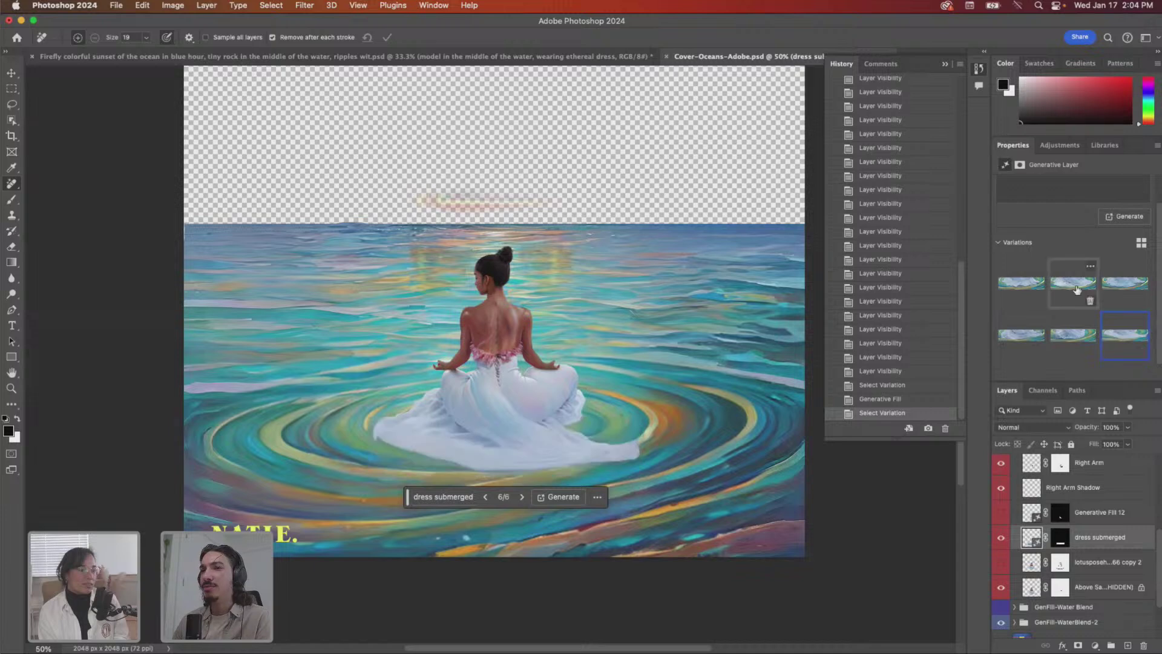
{"action": "left_click", "coordinate": [1022, 283]}
{"action": "left_click", "coordinate": [1069, 288]}
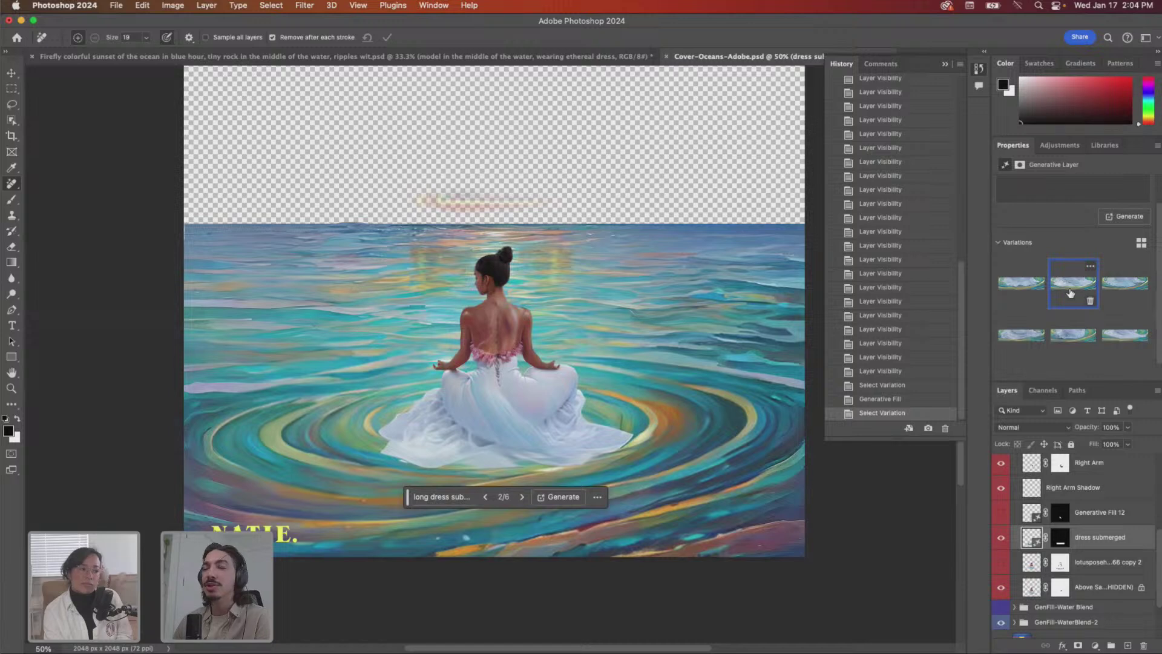
- Choose the fifth variation for the dress submerged layer and toggle that layer off and on to check its effect
{"action": "left_click", "coordinate": [1037, 195]}
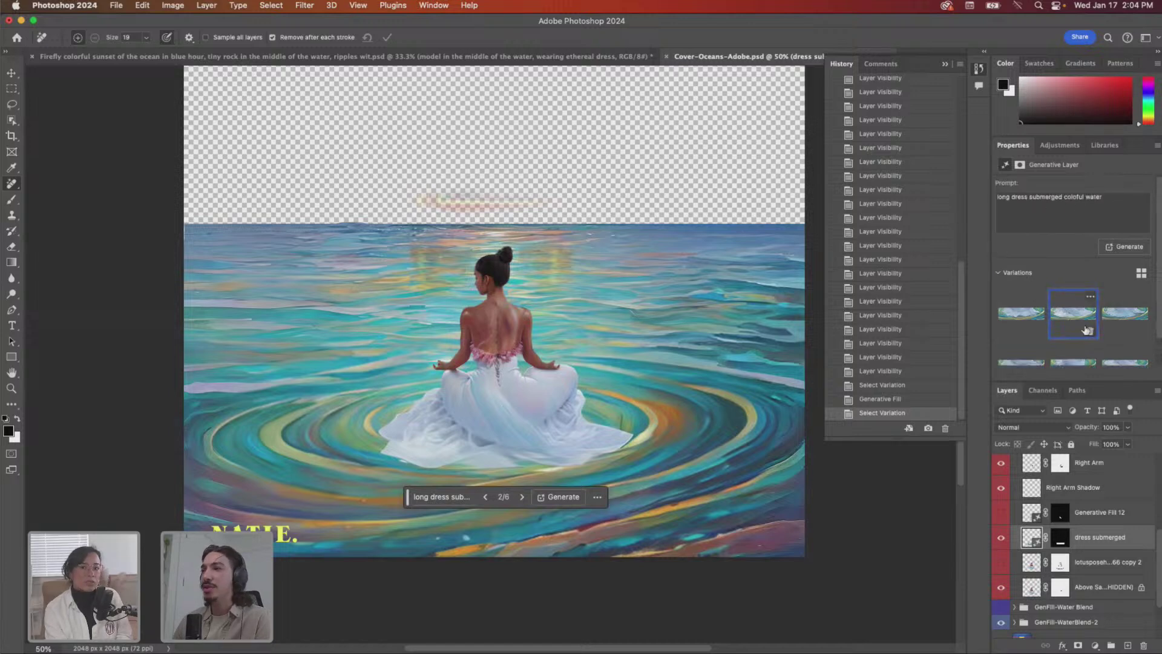
{"action": "scroll", "coordinate": [1081, 336], "scroll_direction": "down", "scroll_amount": 2}
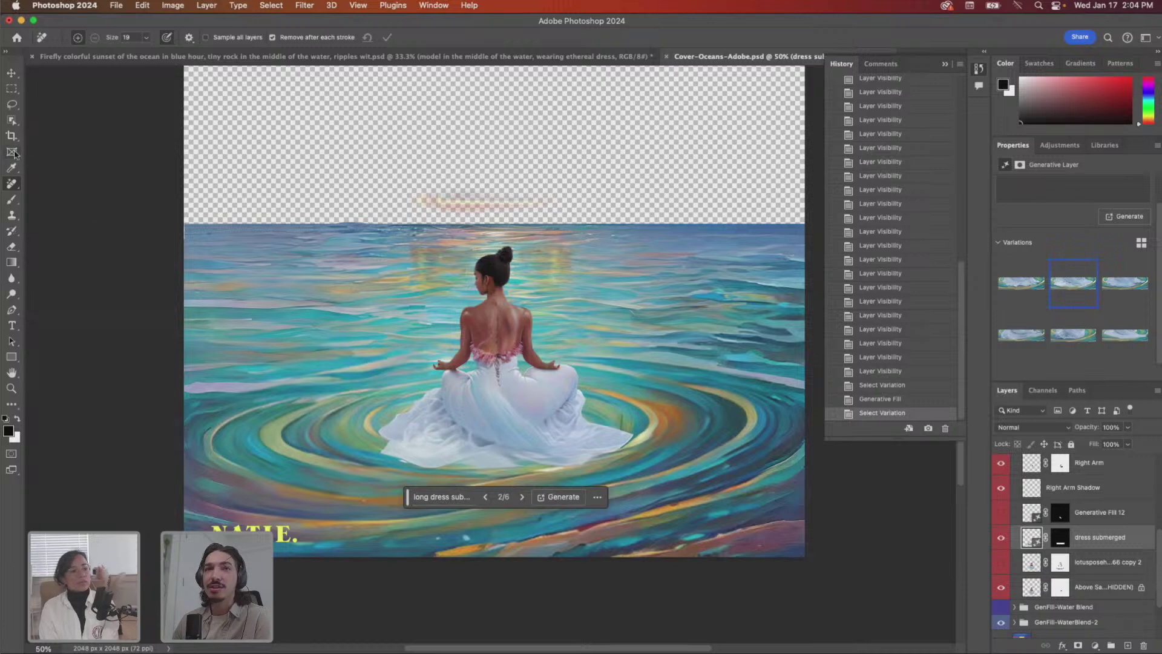
{"action": "left_click", "coordinate": [1073, 335]}
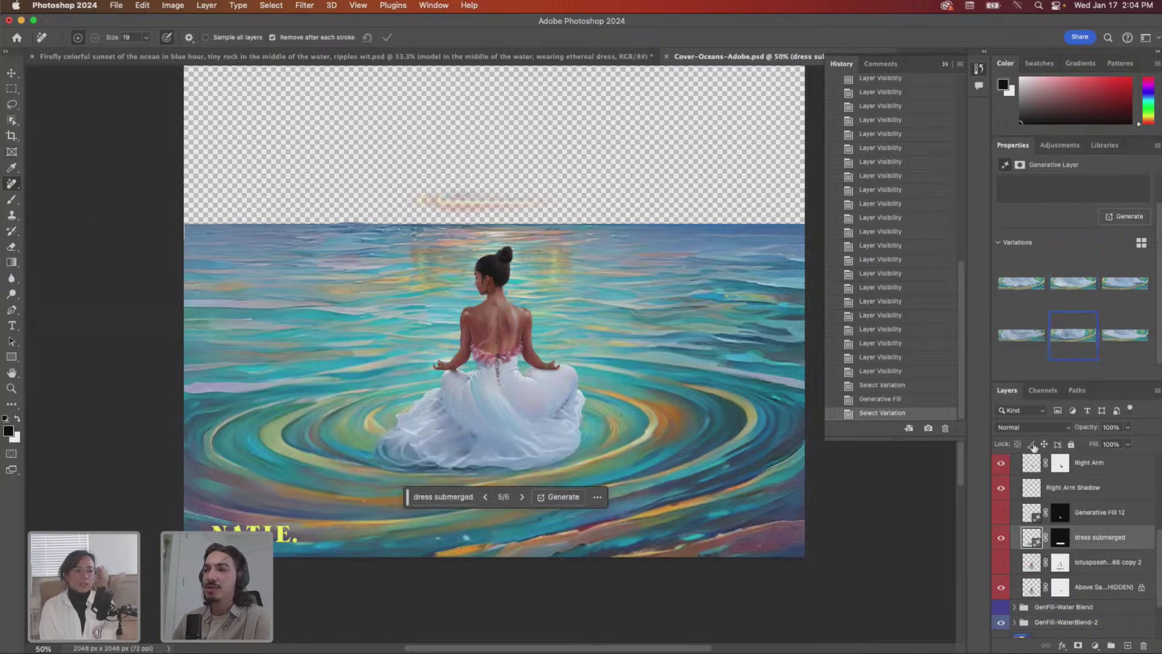
{"action": "left_click", "coordinate": [1001, 538]}
{"action": "left_click", "coordinate": [1001, 538]}
{"action": "left_click", "coordinate": [1001, 538]}
{"action": "left_click", "coordinate": [1001, 537]}
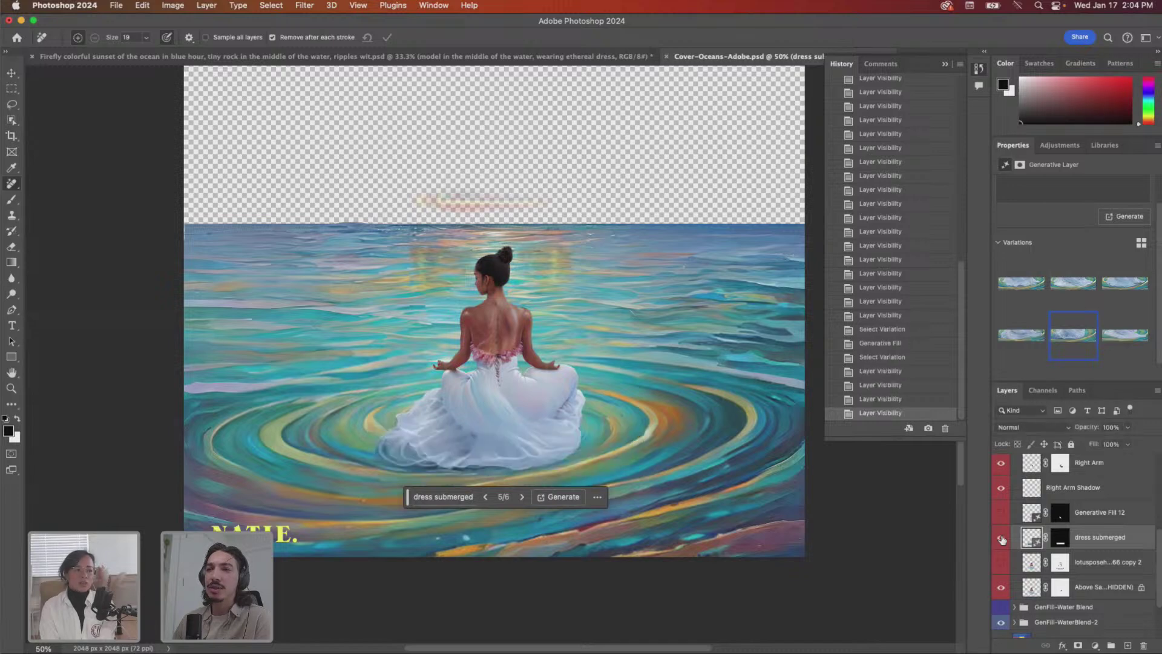
- Select the Generative Fill 12 layer mask and toggle the layer's visibility repeatedly to examine its effect on the dress
{"action": "mouse_move", "coordinate": [1080, 364]}
{"action": "mouse_move", "coordinate": [1117, 339]}
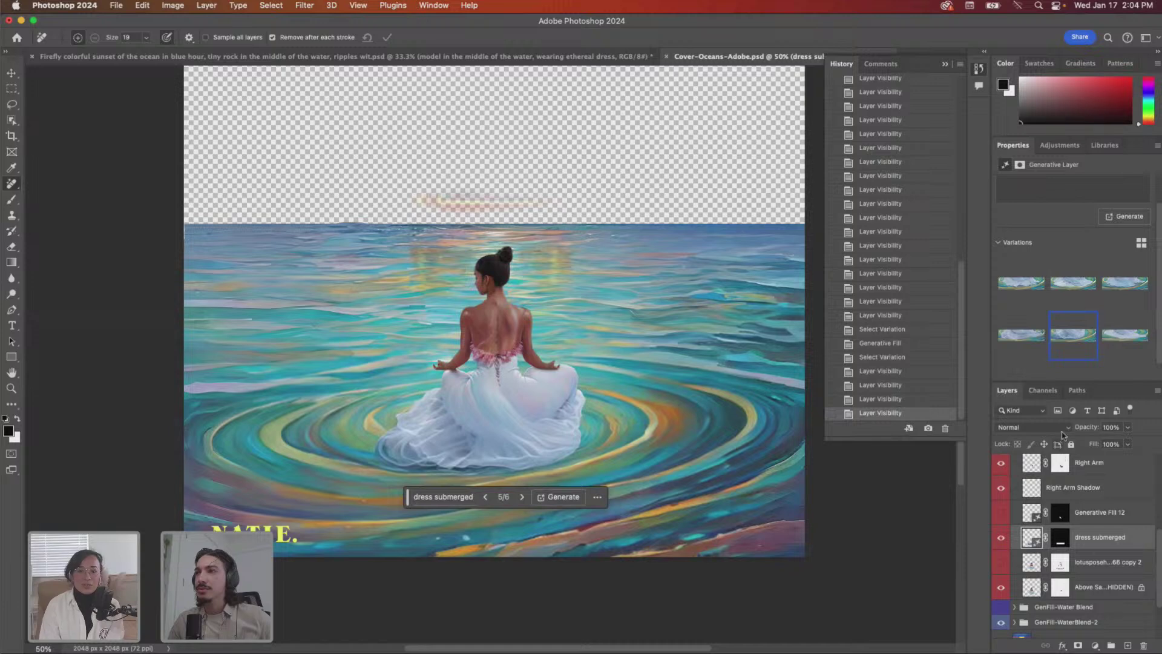
{"action": "scroll", "coordinate": [1063, 531], "scroll_direction": "up", "scroll_amount": 1}
{"action": "left_click", "coordinate": [1061, 538]}
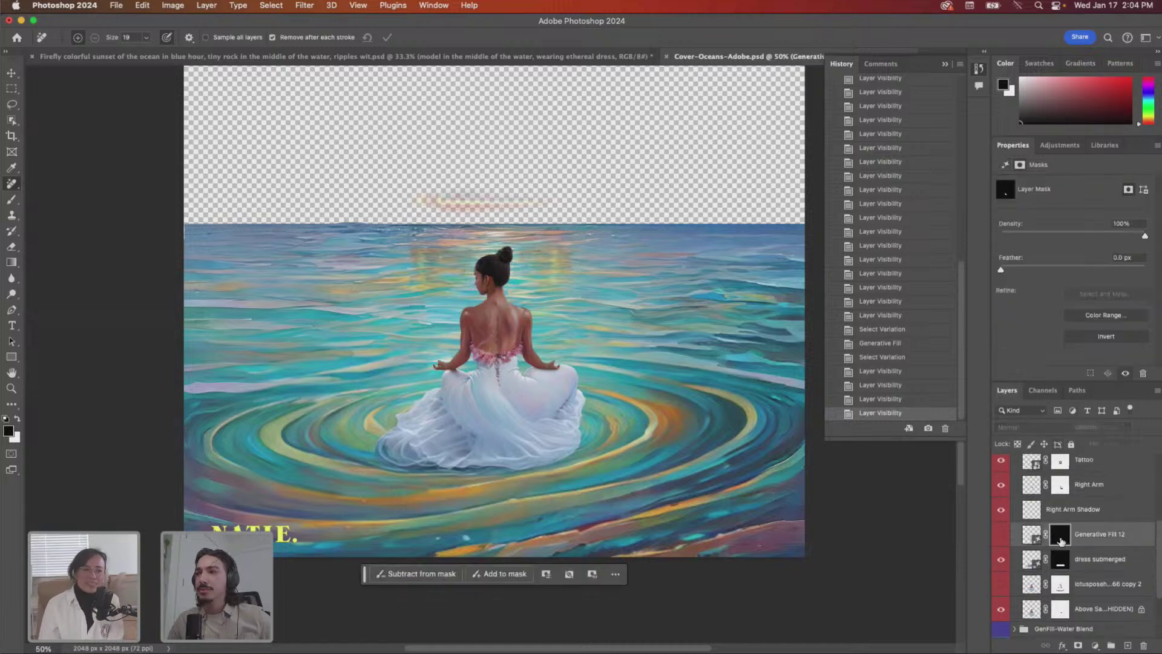
{"action": "left_click", "coordinate": [1001, 537]}
{"action": "left_click", "coordinate": [1001, 538]}
{"action": "left_click", "coordinate": [1001, 537]}
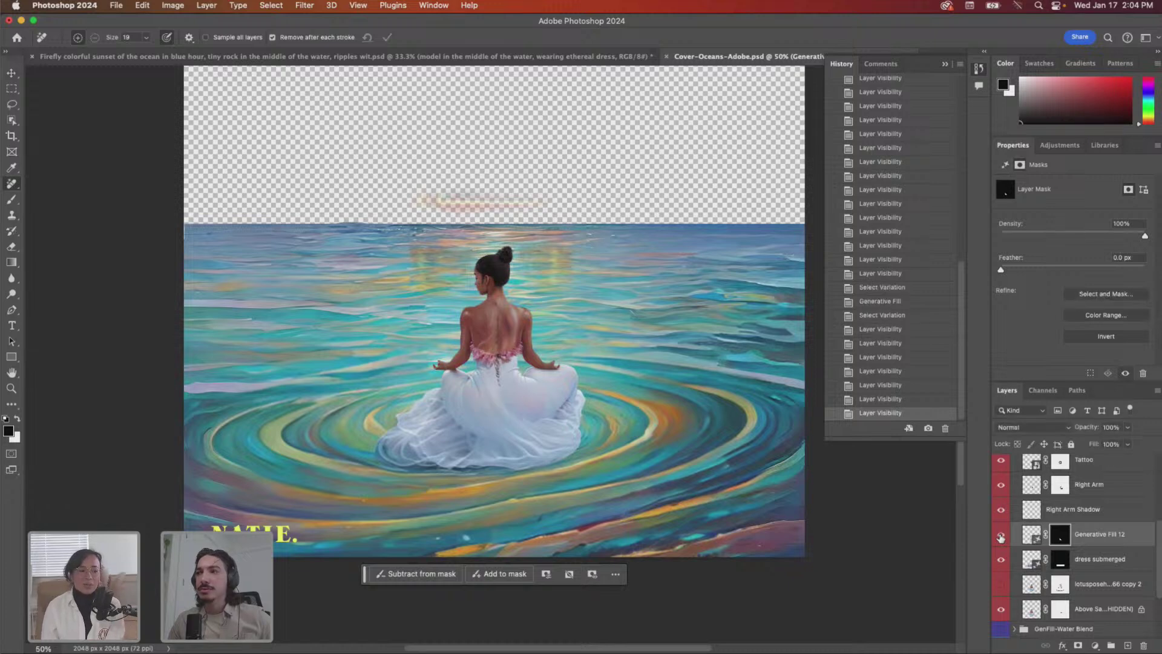
{"action": "left_click", "coordinate": [1000, 538]}
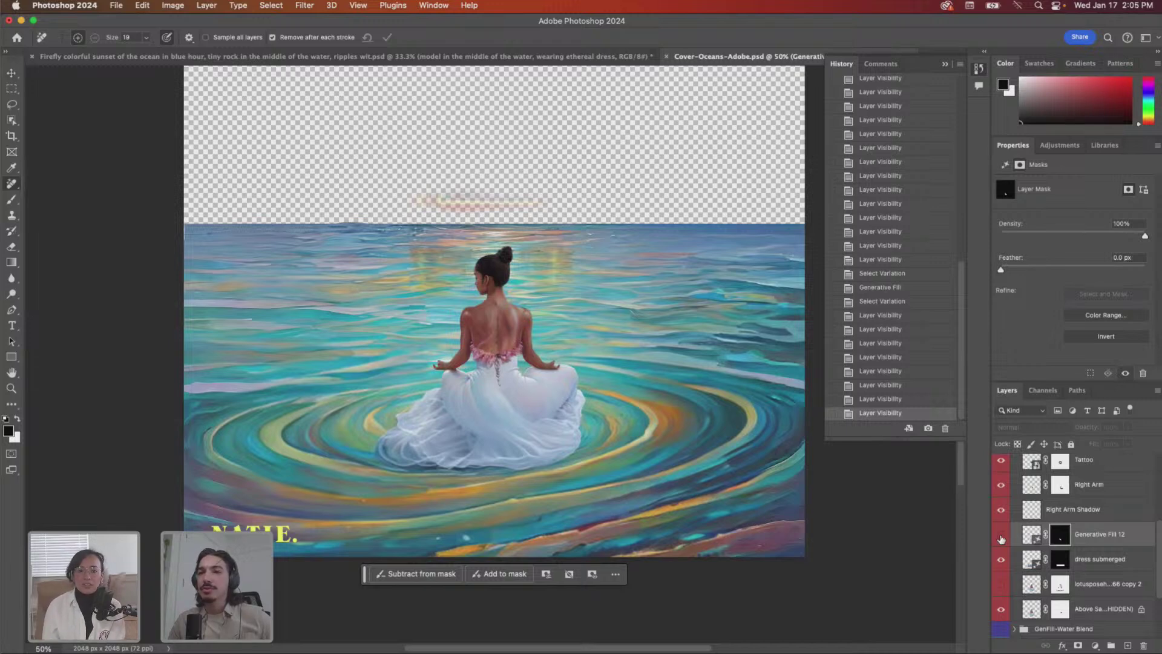
{"action": "left_click", "coordinate": [1001, 538]}
{"action": "left_click", "coordinate": [1001, 538]}
{"action": "left_click", "coordinate": [1001, 538]}
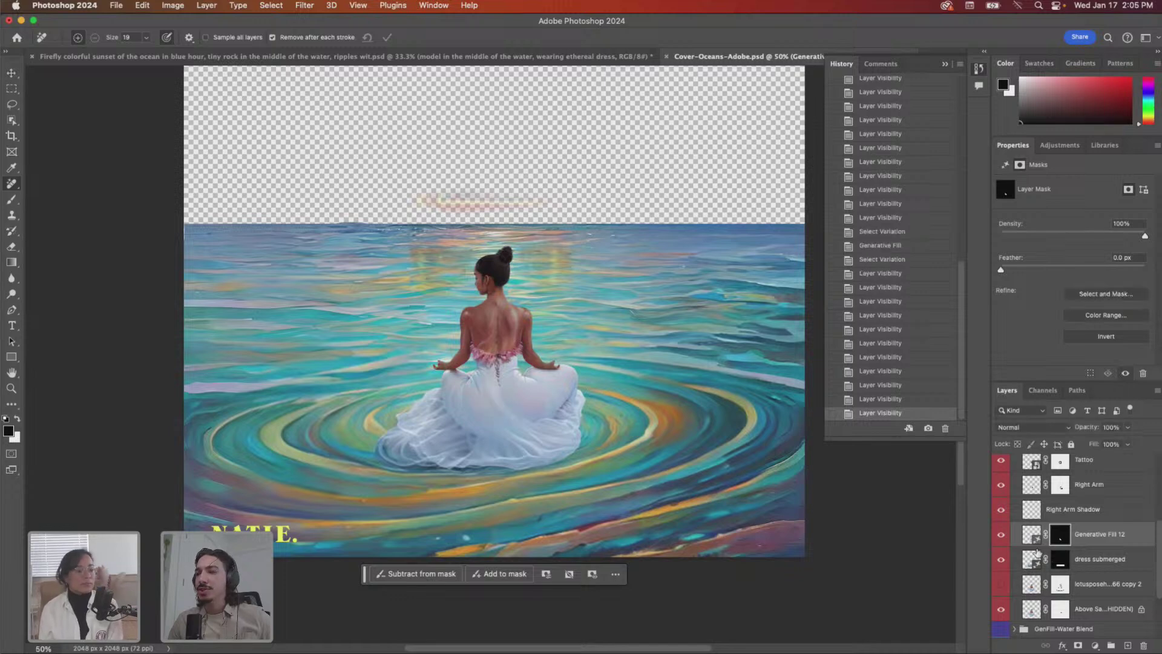
{"action": "left_click", "coordinate": [1000, 538]}
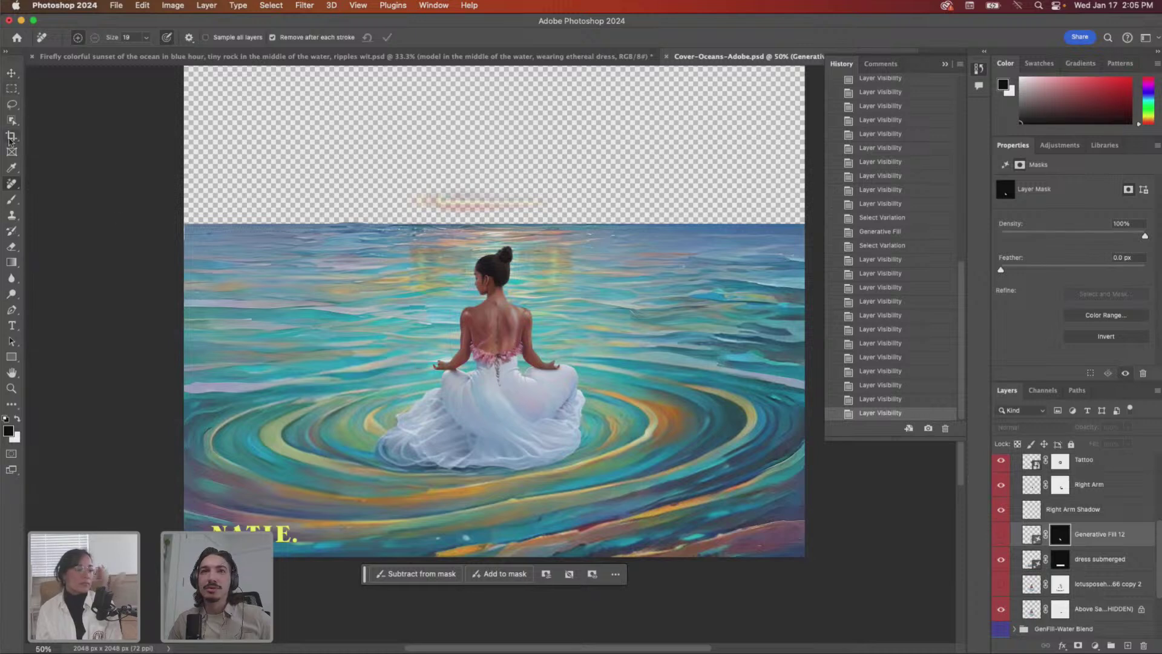
- Activate the Lasso tool and show the Generative Fill 12 layer, comparing the dress with and without it
{"action": "left_click", "coordinate": [12, 105]}
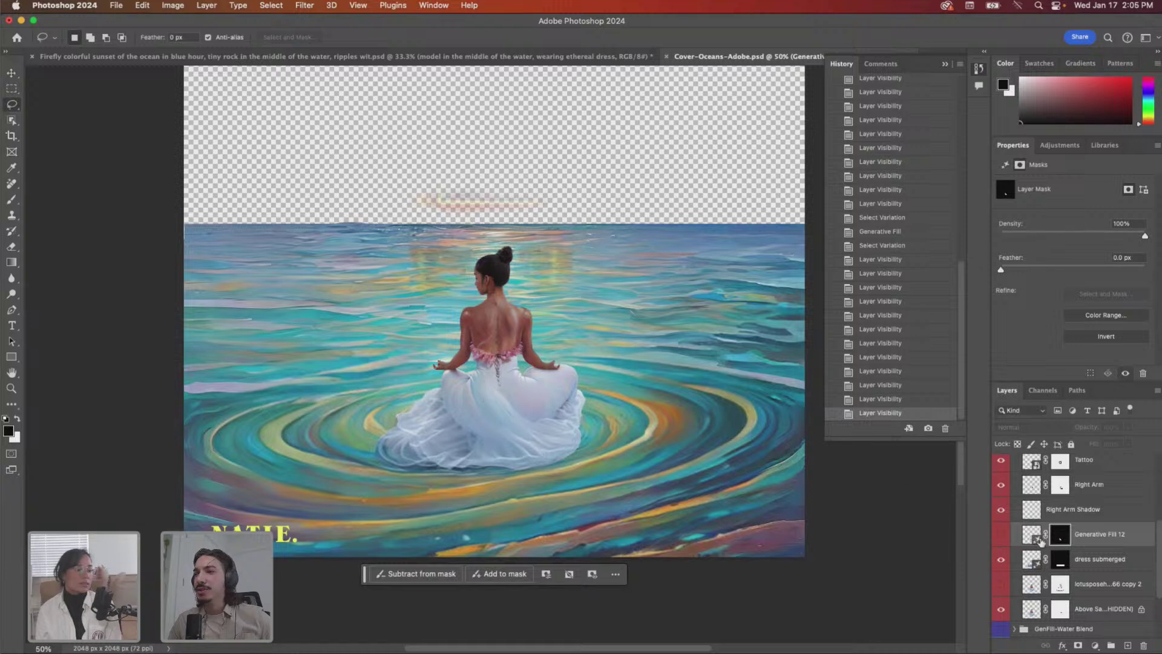
{"action": "left_click", "coordinate": [1002, 535]}
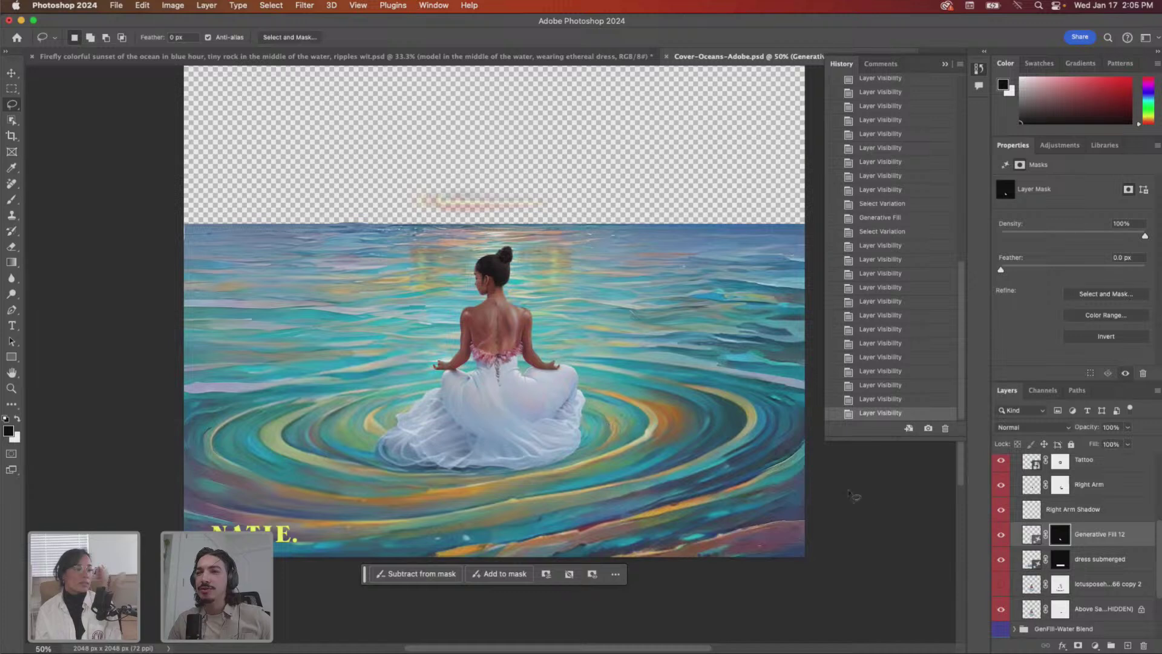
{"action": "left_click", "coordinate": [1001, 536]}
{"action": "left_click", "coordinate": [1002, 536]}
{"action": "left_click", "coordinate": [1001, 536]}
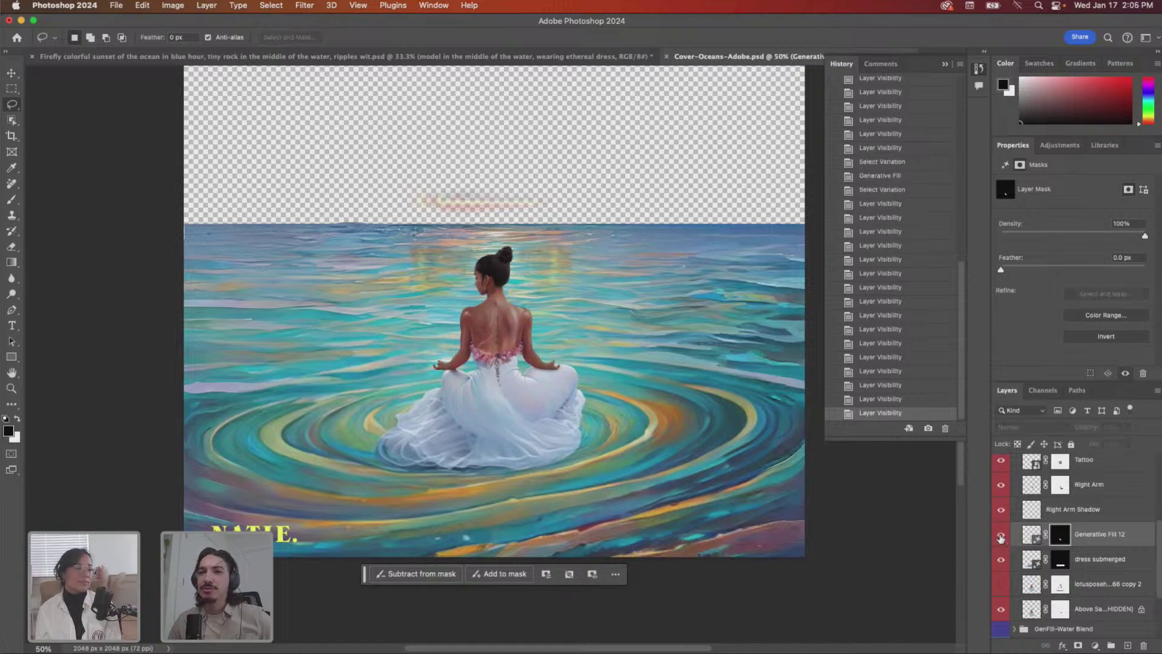
{"action": "left_click", "coordinate": [1001, 535]}
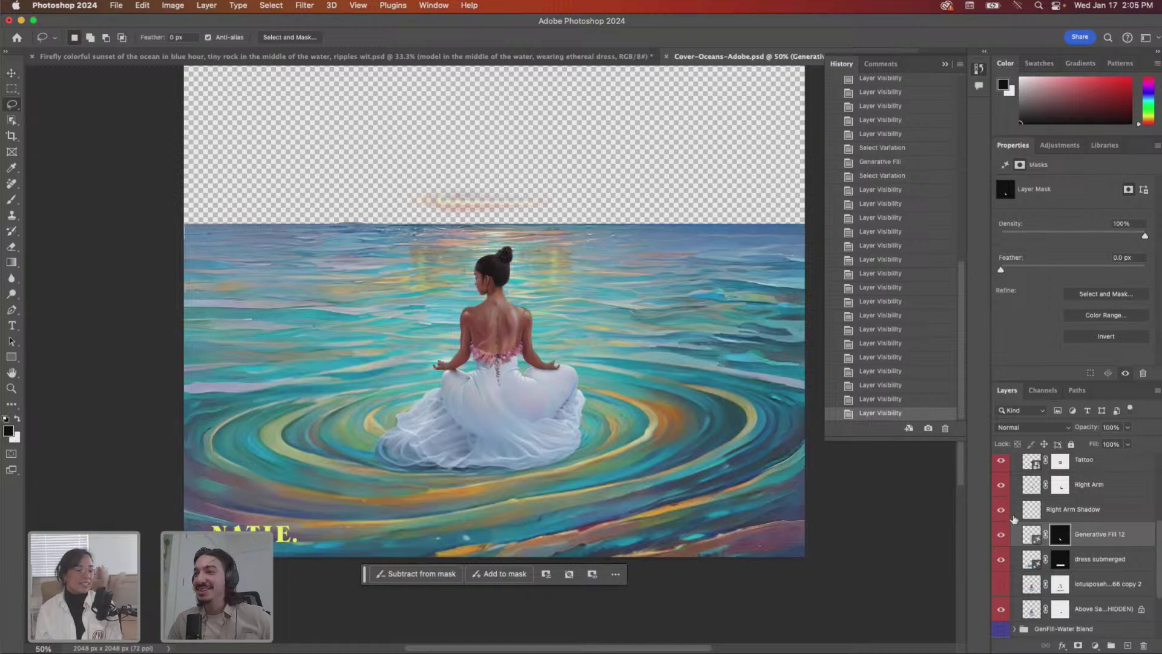
- Select the Right Arm Shadow layer and toggle the head (hidden) layer on and off to compare the two heads
{"action": "scroll", "coordinate": [1017, 526], "scroll_direction": "up", "scroll_amount": 1}
{"action": "left_click", "coordinate": [1029, 544]}
{"action": "scroll", "coordinate": [1028, 547], "scroll_direction": "up", "scroll_amount": 2}
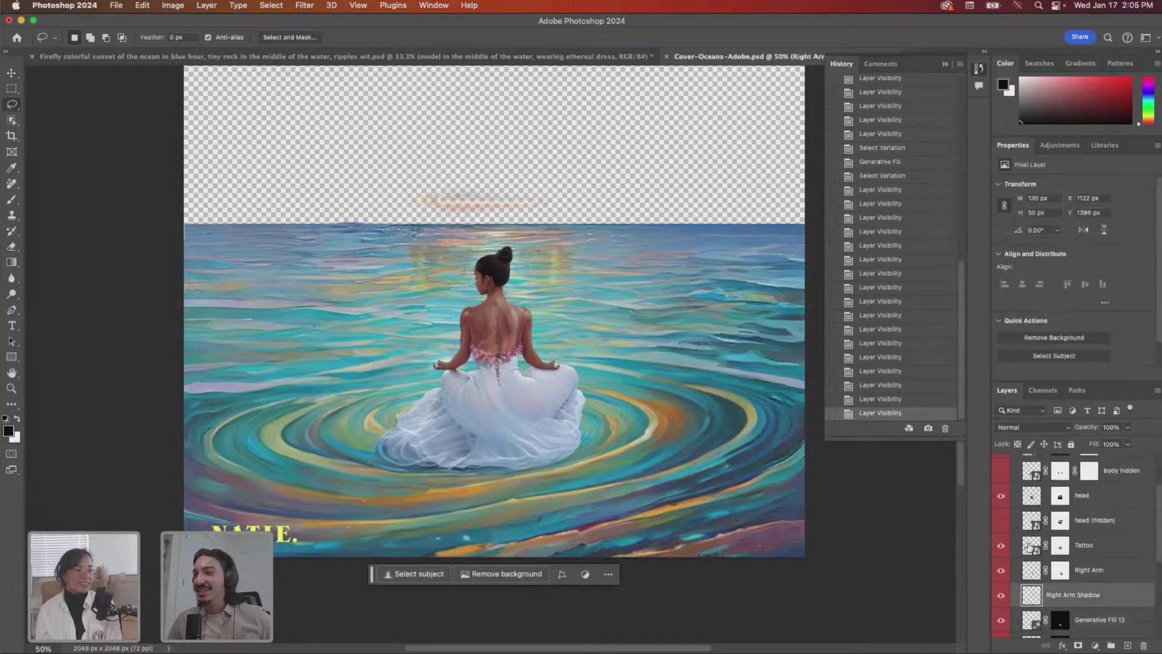
{"action": "left_click", "coordinate": [1002, 522]}
{"action": "left_click", "coordinate": [1003, 522]}
{"action": "left_click", "coordinate": [1002, 522]}
{"action": "left_click", "coordinate": [1003, 522]}
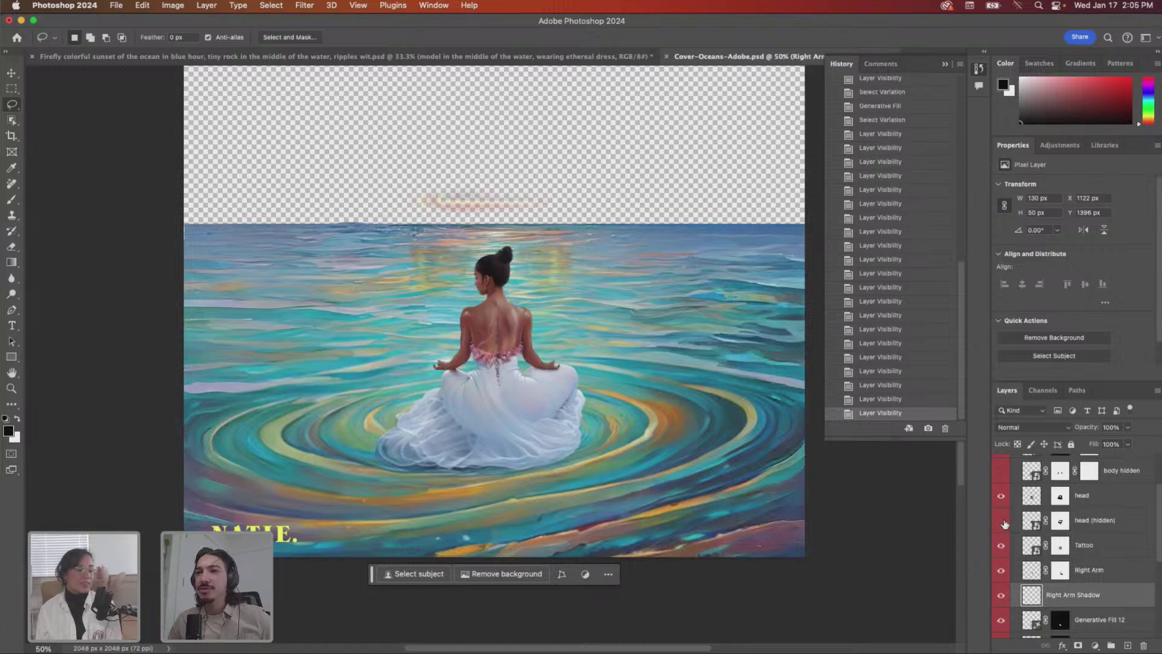
- Select the SUBJECT group and collapse it in the layer stack
{"action": "scroll", "coordinate": [1048, 539], "scroll_direction": "up", "scroll_amount": 3}
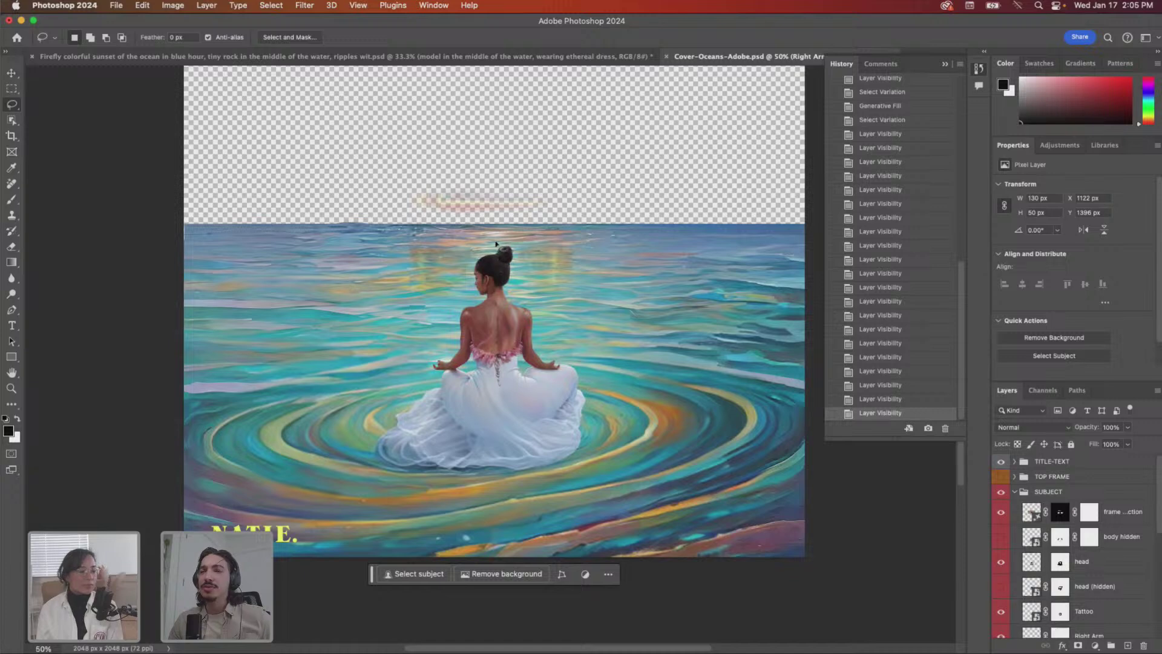
{"action": "scroll", "coordinate": [497, 257], "scroll_direction": "up", "scroll_amount": 2}
{"action": "scroll", "coordinate": [499, 249], "scroll_direction": "down", "scroll_amount": 2}
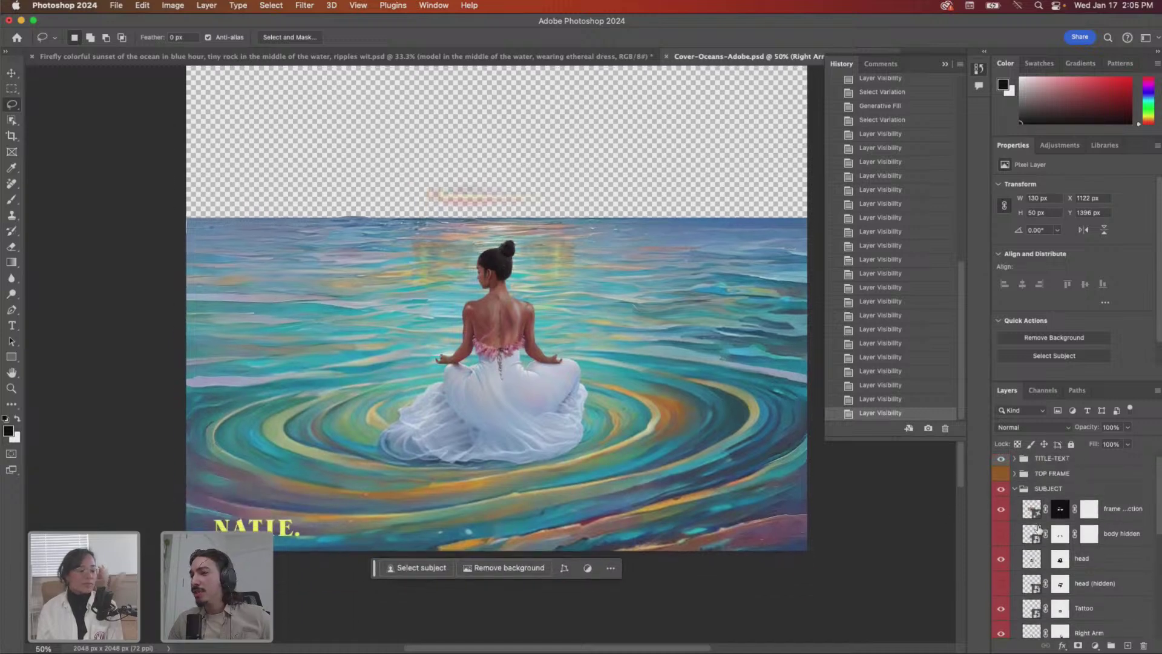
{"action": "scroll", "coordinate": [1010, 494], "scroll_direction": "down", "scroll_amount": 1}
{"action": "left_click", "coordinate": [1010, 492]}
{"action": "key", "text": "space"}
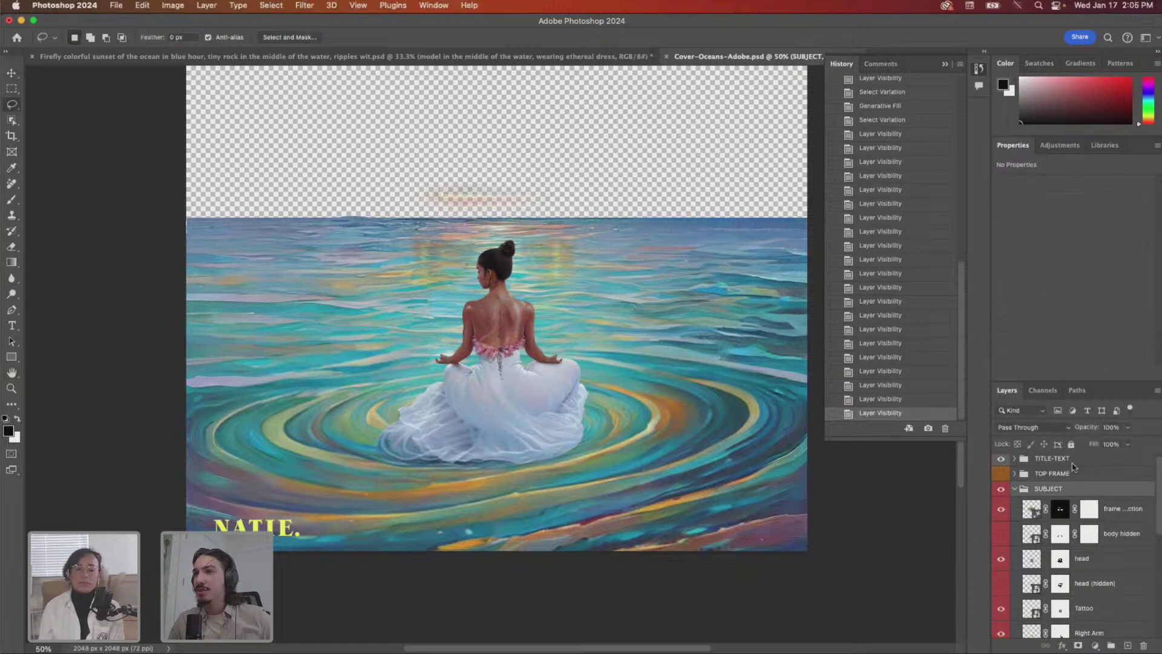
{"action": "left_click", "coordinate": [1015, 489]}
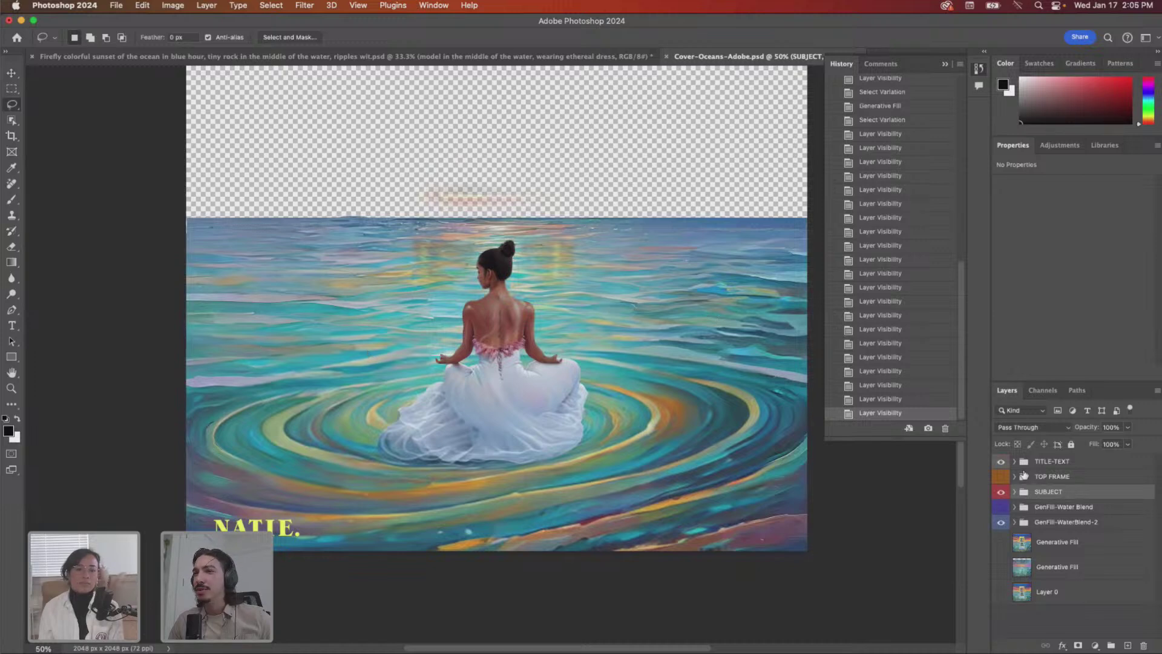
- Select the GenFill-Water Blend group and make it visible, toggling it to compare the water blending
{"action": "left_click", "coordinate": [1042, 510]}
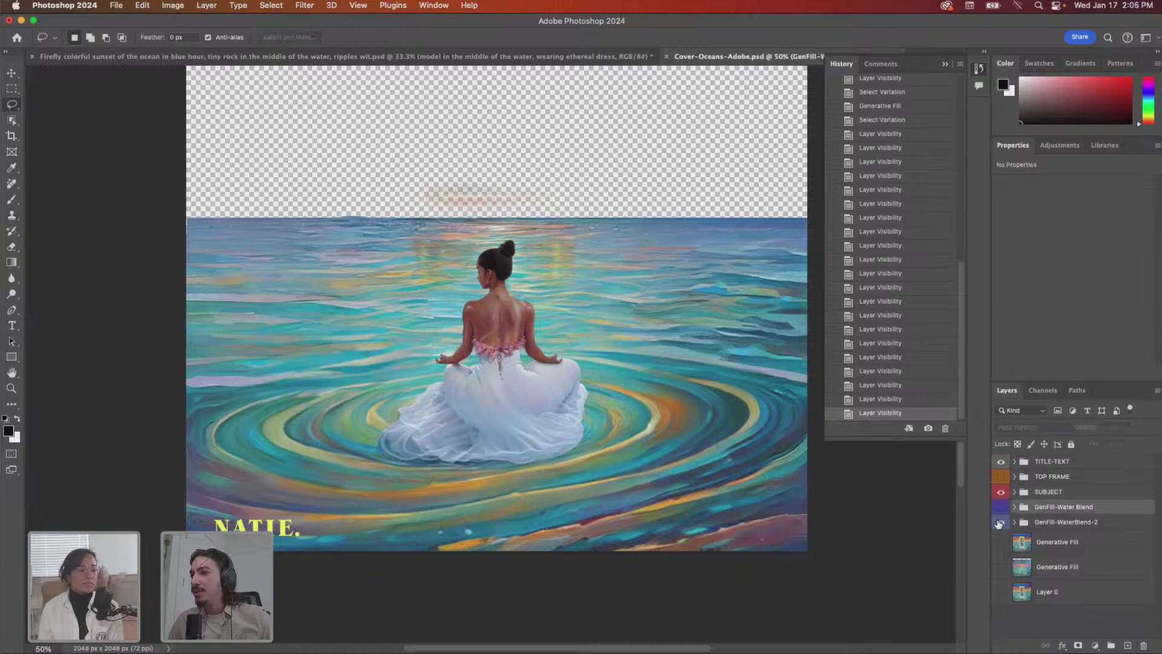
{"action": "left_click", "coordinate": [1002, 509]}
{"action": "left_click", "coordinate": [1002, 510]}
{"action": "left_click", "coordinate": [1002, 510]}
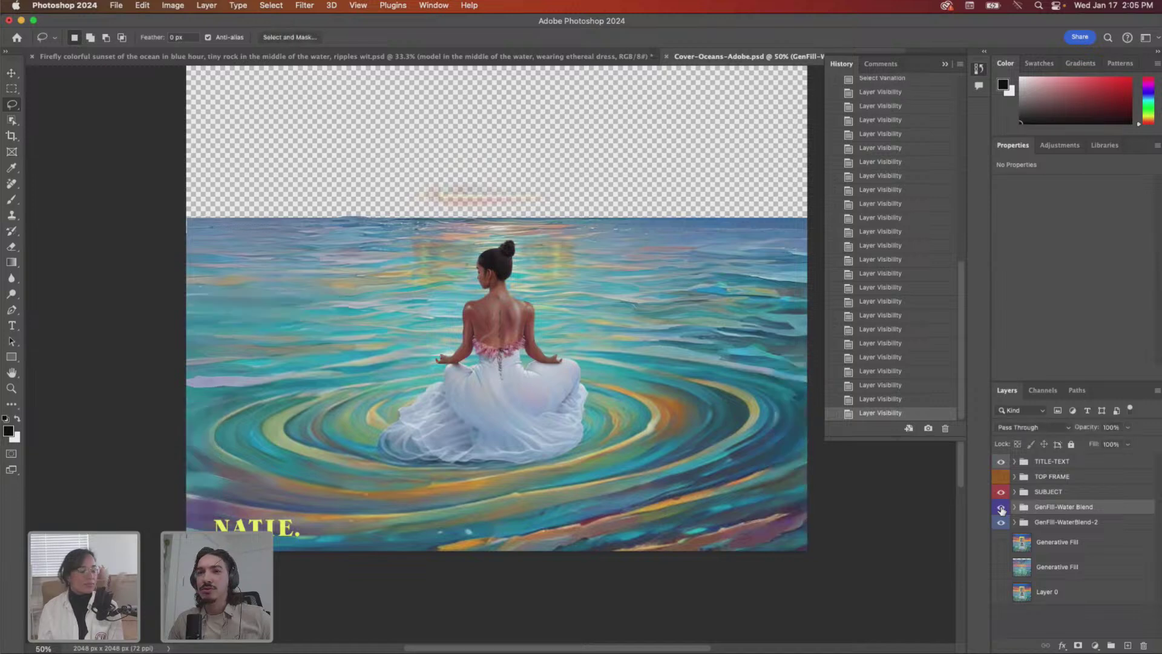
- Toggle the whole GenFill-Water Blend group off and on to compare the lower water area
{"action": "left_click", "coordinate": [1002, 509]}
{"action": "left_click", "coordinate": [1002, 510]}
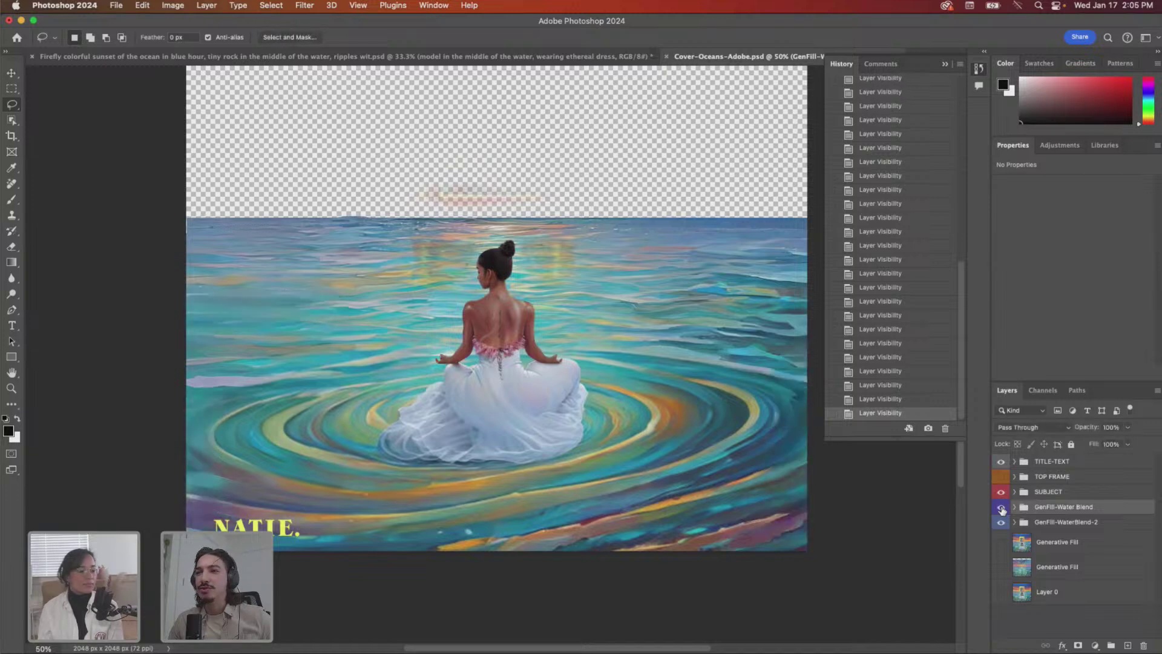
{"action": "left_click", "coordinate": [1001, 510]}
{"action": "left_click", "coordinate": [1002, 510]}
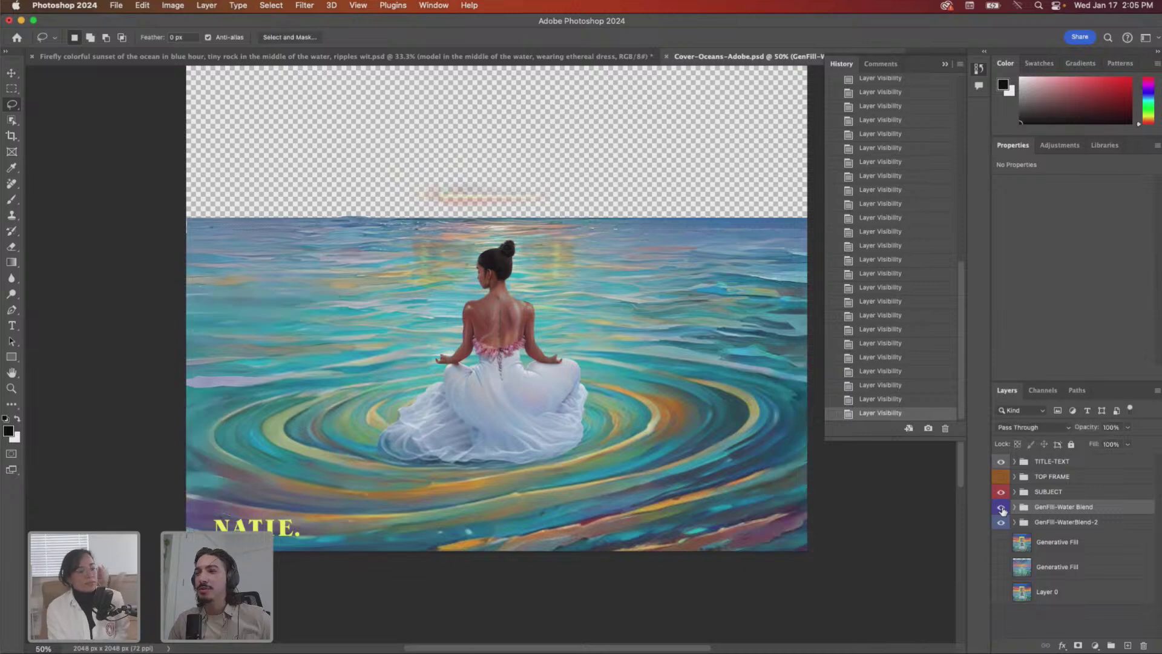
- Expand the GenFill-Water Blend group, select Generative Fill 15 and toggle its visibility to compare the water at the canvas edge
{"action": "left_click", "coordinate": [1015, 508]}
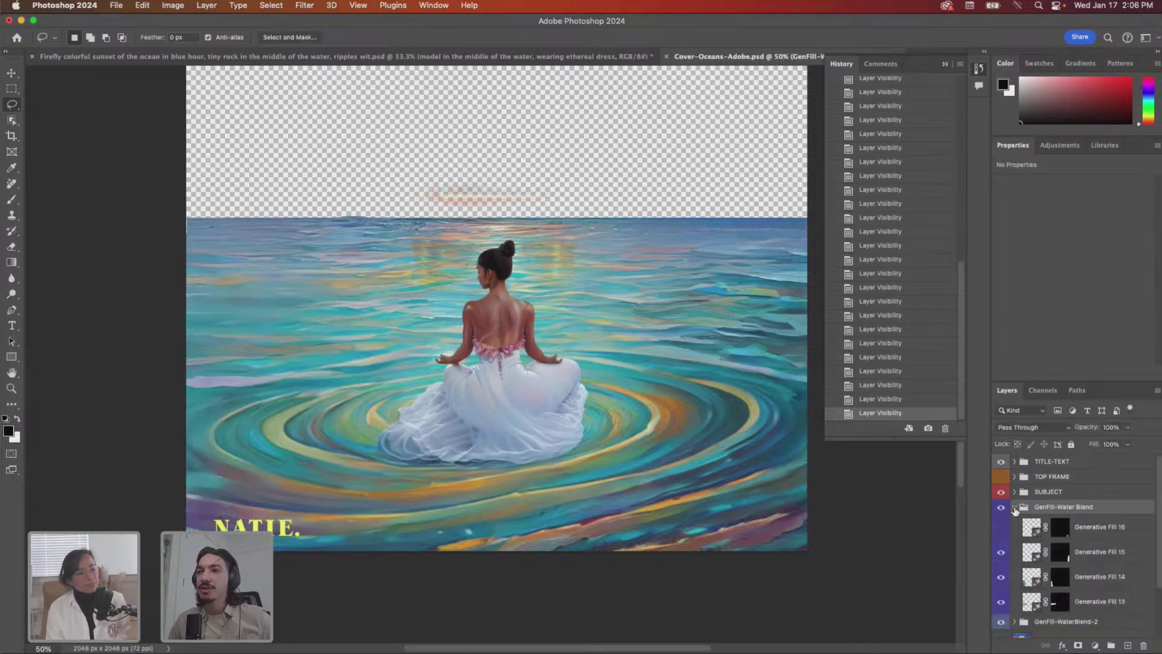
{"action": "left_click", "coordinate": [1070, 549]}
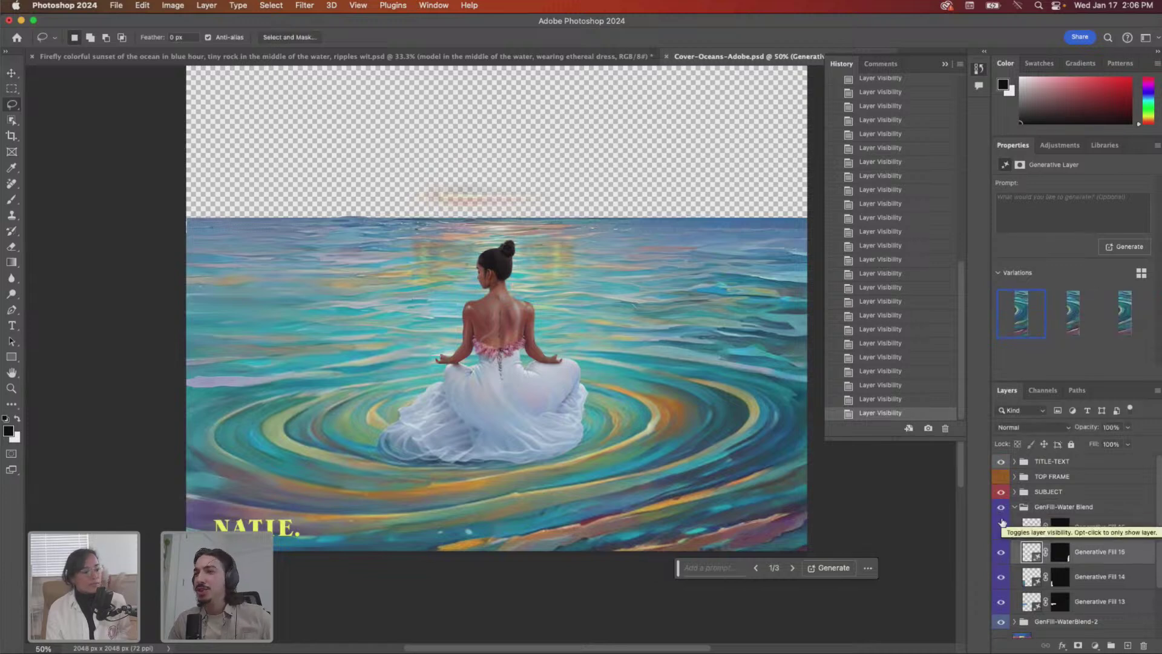
{"action": "left_click", "coordinate": [1001, 552]}
{"action": "left_click", "coordinate": [1001, 552]}
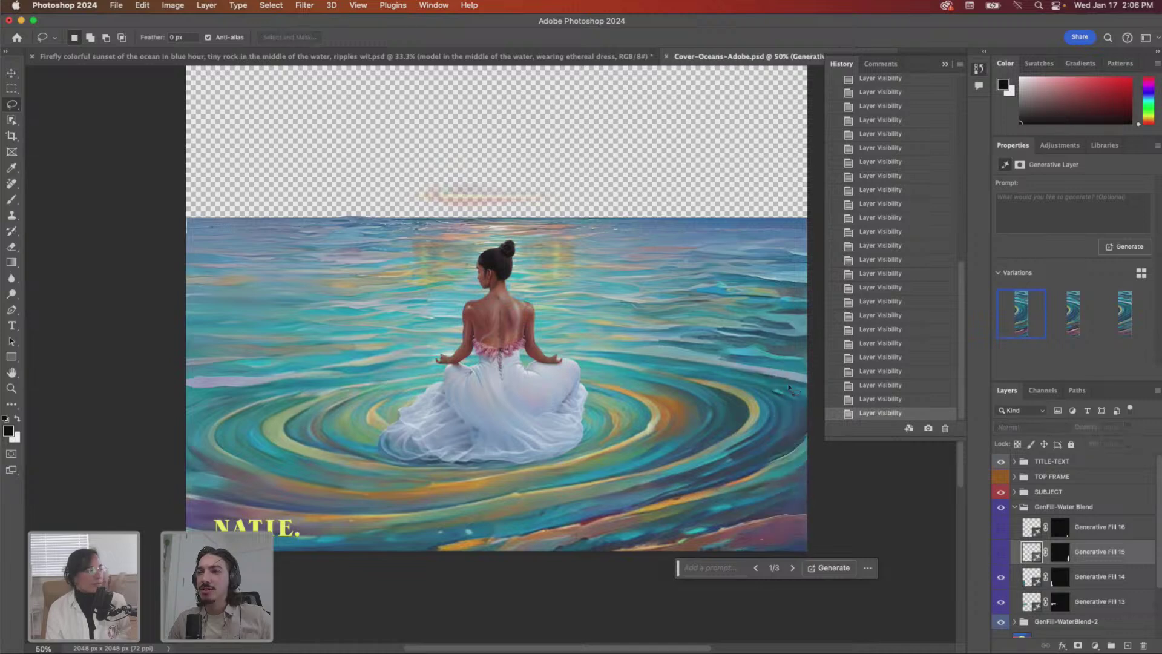
{"action": "left_click", "coordinate": [1000, 553]}
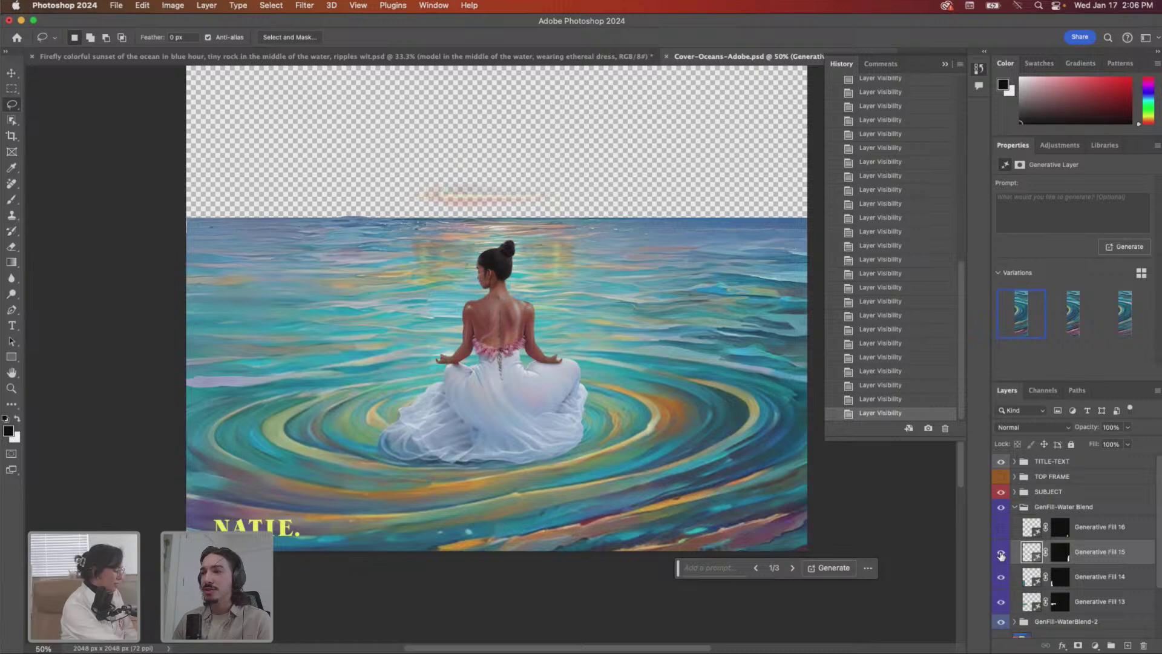
{"action": "left_click", "coordinate": [1001, 554]}
- Hide Generative Fill 14 and 13 for comparison, and make all four layers from Generative Fill 13 to 16 visible
{"action": "scroll", "coordinate": [1006, 547], "scroll_direction": "down", "scroll_amount": 3}
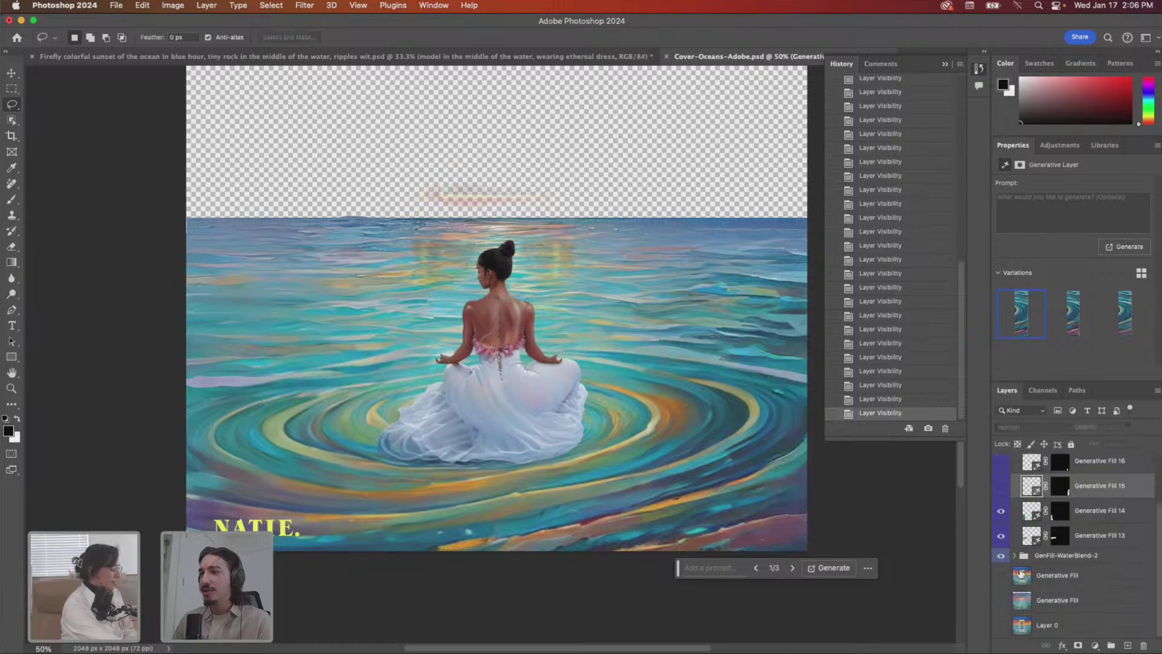
{"action": "left_click", "coordinate": [1002, 512]}
{"action": "left_click", "coordinate": [1002, 536]}
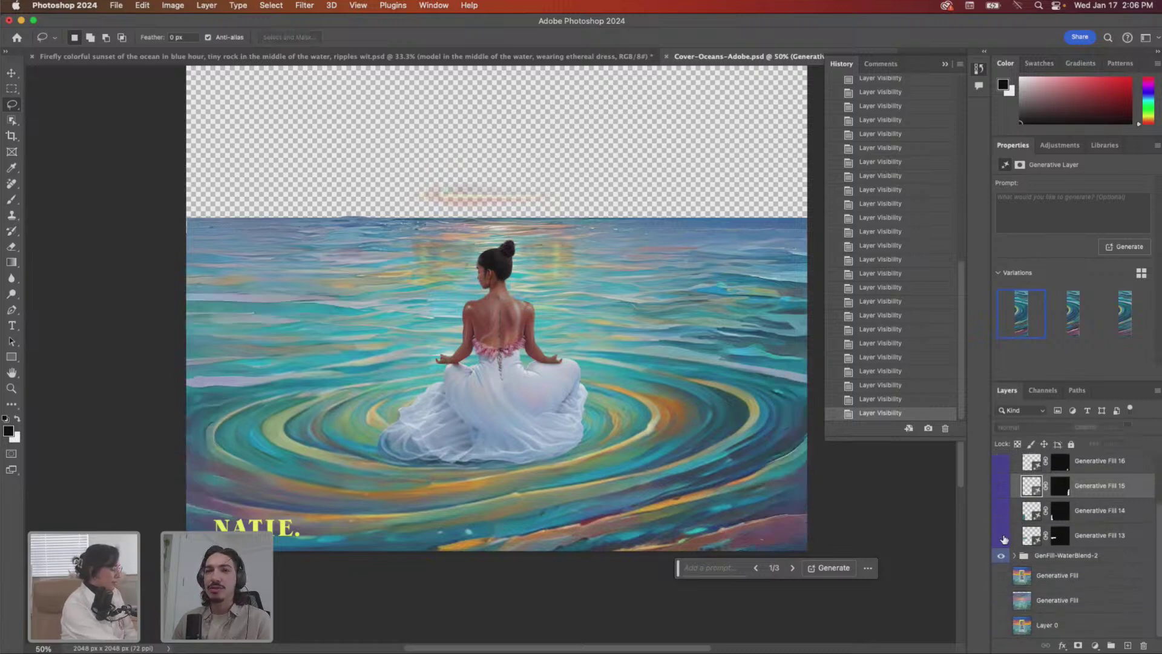
{"action": "left_click", "coordinate": [1004, 528]}
{"action": "left_click", "coordinate": [1004, 512]}
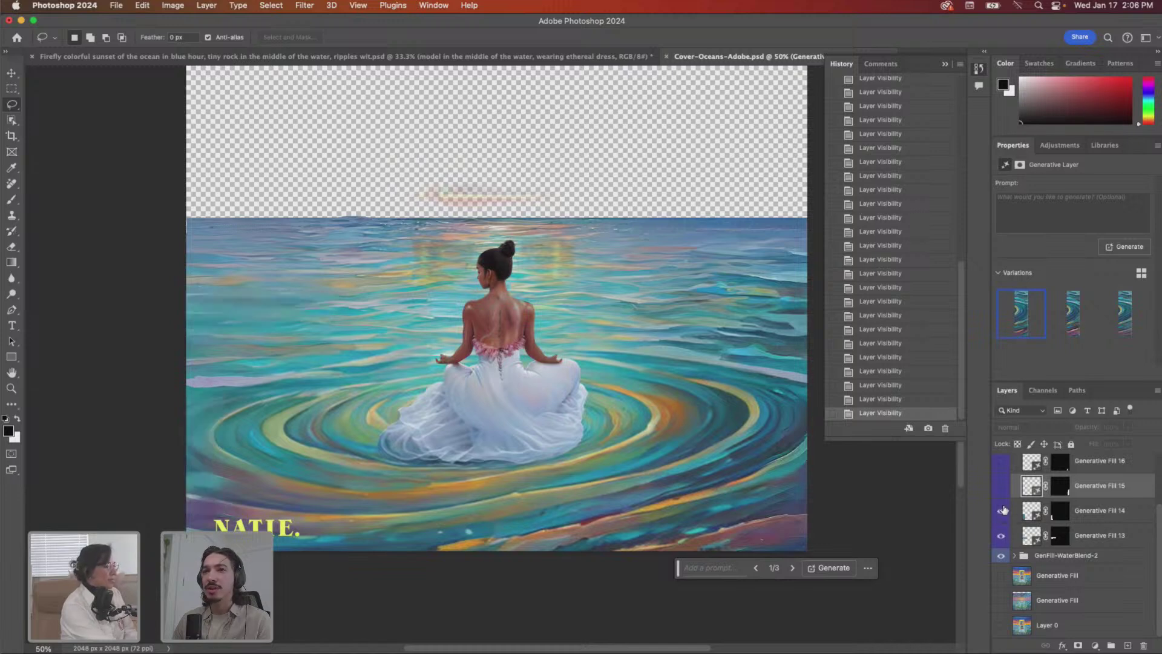
{"action": "scroll", "coordinate": [1004, 511], "scroll_direction": "up", "scroll_amount": 1}
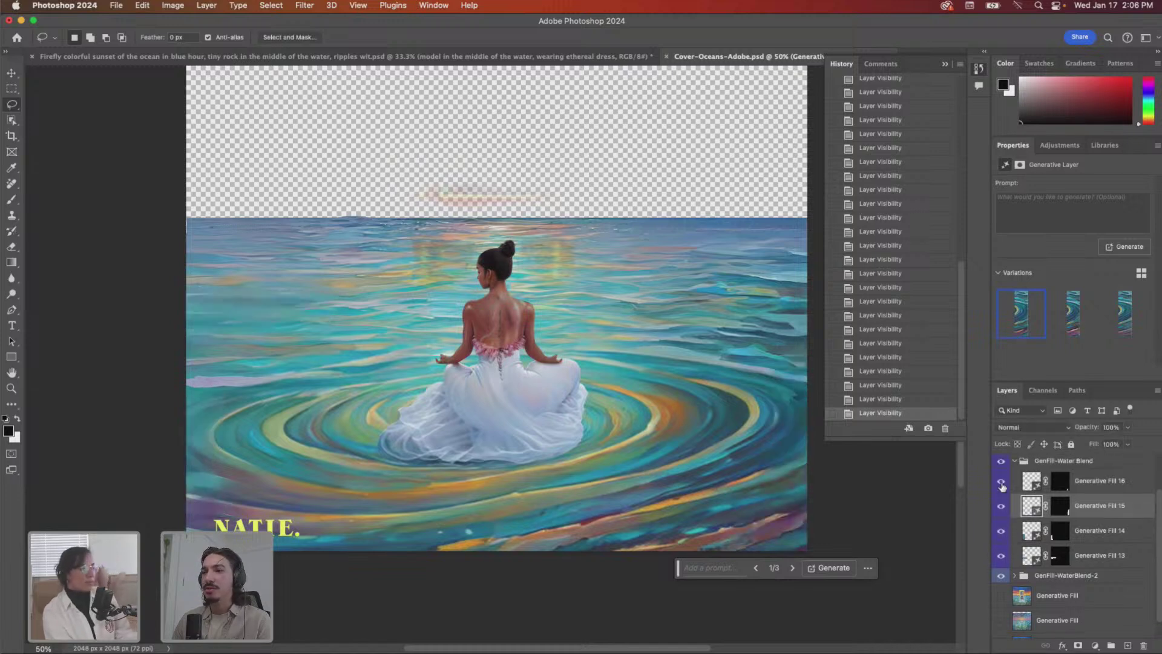
{"action": "scroll", "coordinate": [1003, 488], "scroll_direction": "up", "scroll_amount": 2}
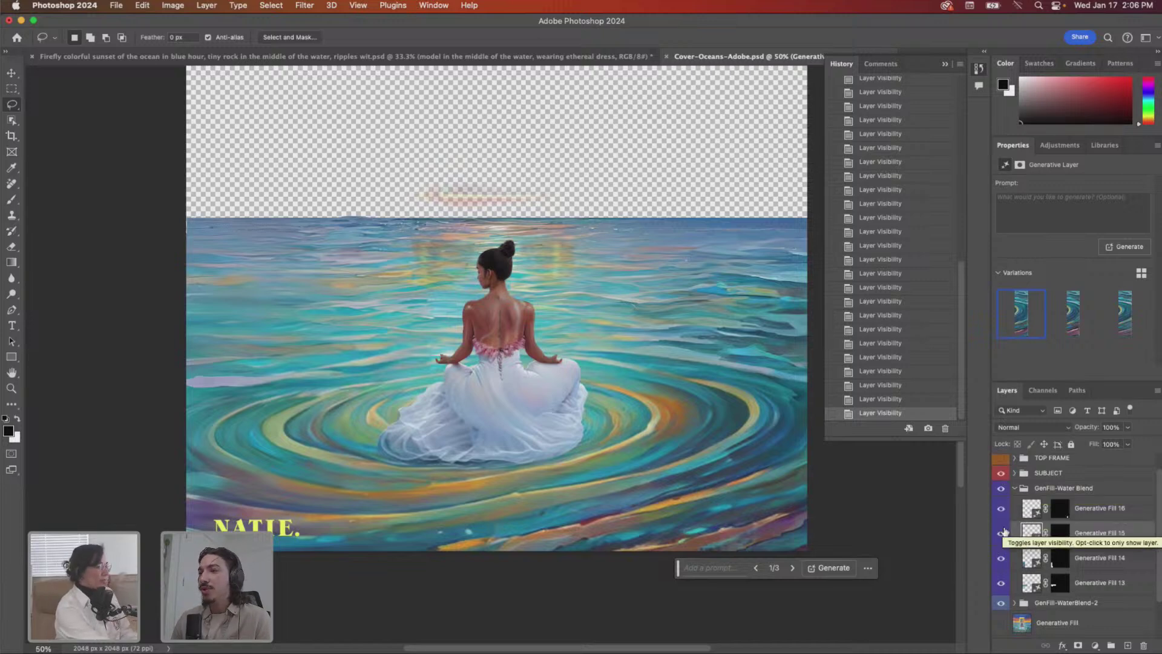
- Collapse GenFill-Water Blend, expand GenFill-WaterBlend-2 and hide its oilpaintingart layer, comparing the ripples with and without it
{"action": "left_click", "coordinate": [1014, 488]}
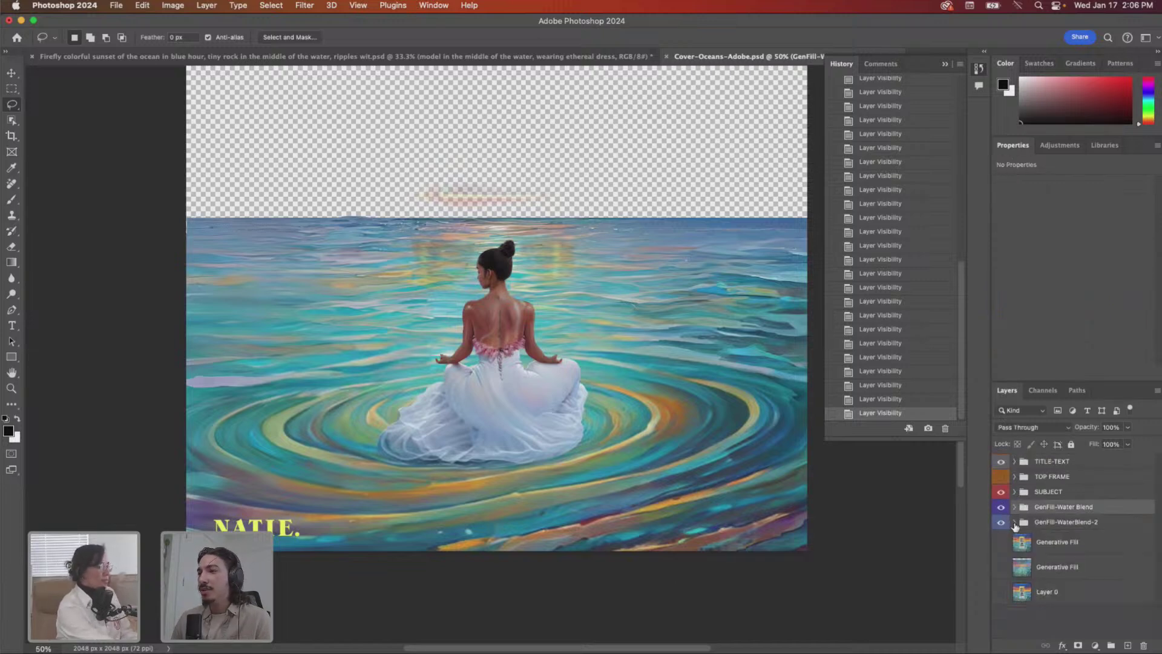
{"action": "left_click", "coordinate": [1015, 523]}
{"action": "scroll", "coordinate": [1006, 569], "scroll_direction": "down", "scroll_amount": 3}
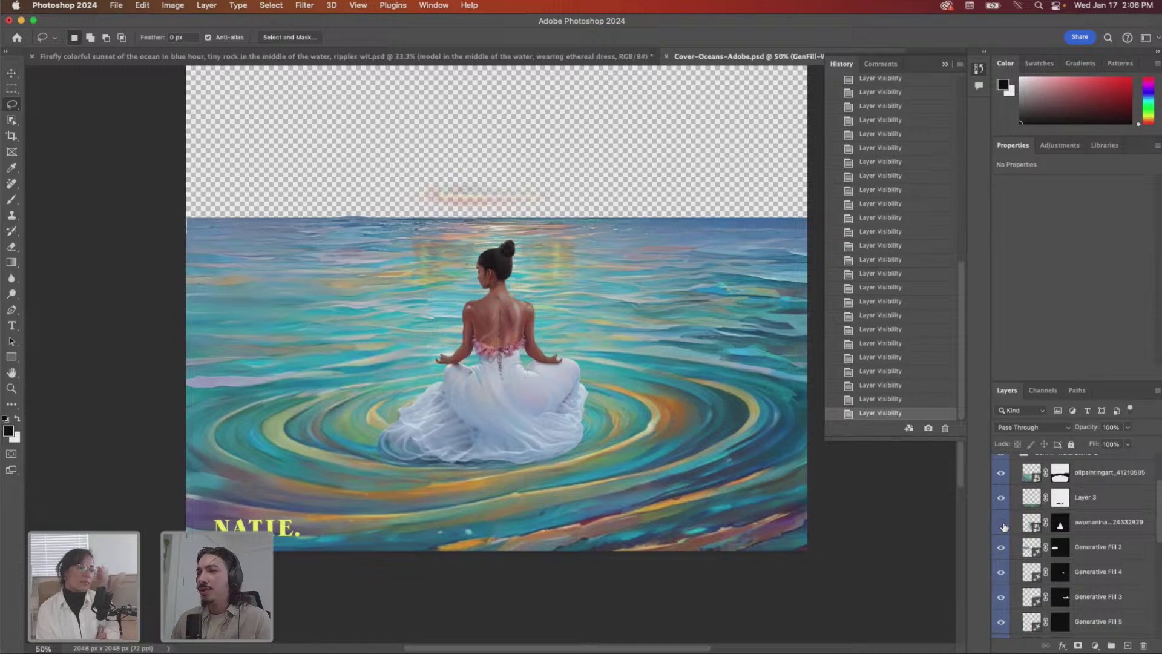
{"action": "scroll", "coordinate": [1005, 533], "scroll_direction": "up", "scroll_amount": 2}
{"action": "scroll", "coordinate": [1010, 545], "scroll_direction": "down", "scroll_amount": 1}
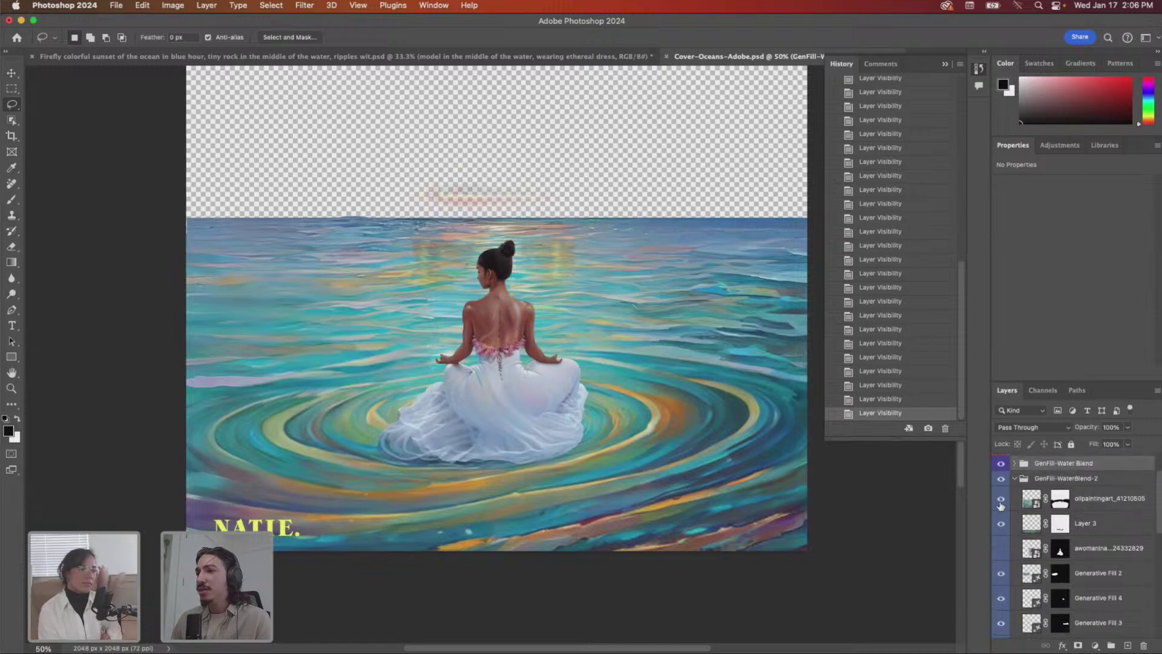
{"action": "left_click", "coordinate": [1001, 499]}
{"action": "left_click", "coordinate": [1001, 499]}
{"action": "left_click", "coordinate": [1001, 499]}
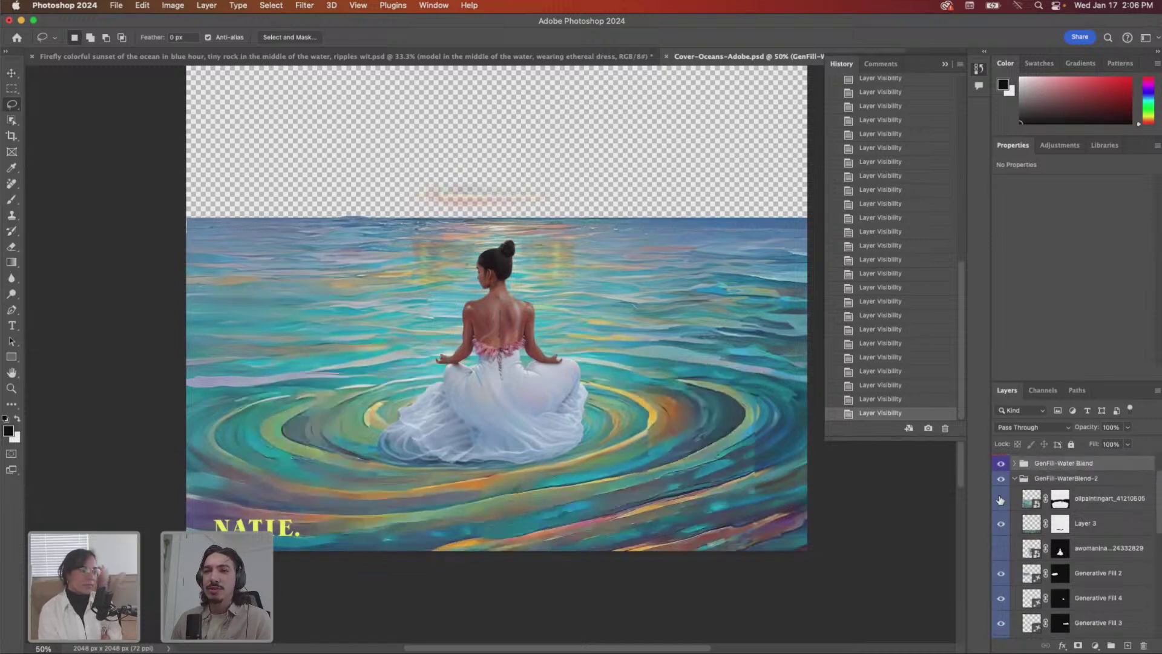
{"action": "left_click", "coordinate": [1001, 499]}
{"action": "left_click", "coordinate": [1001, 499]}
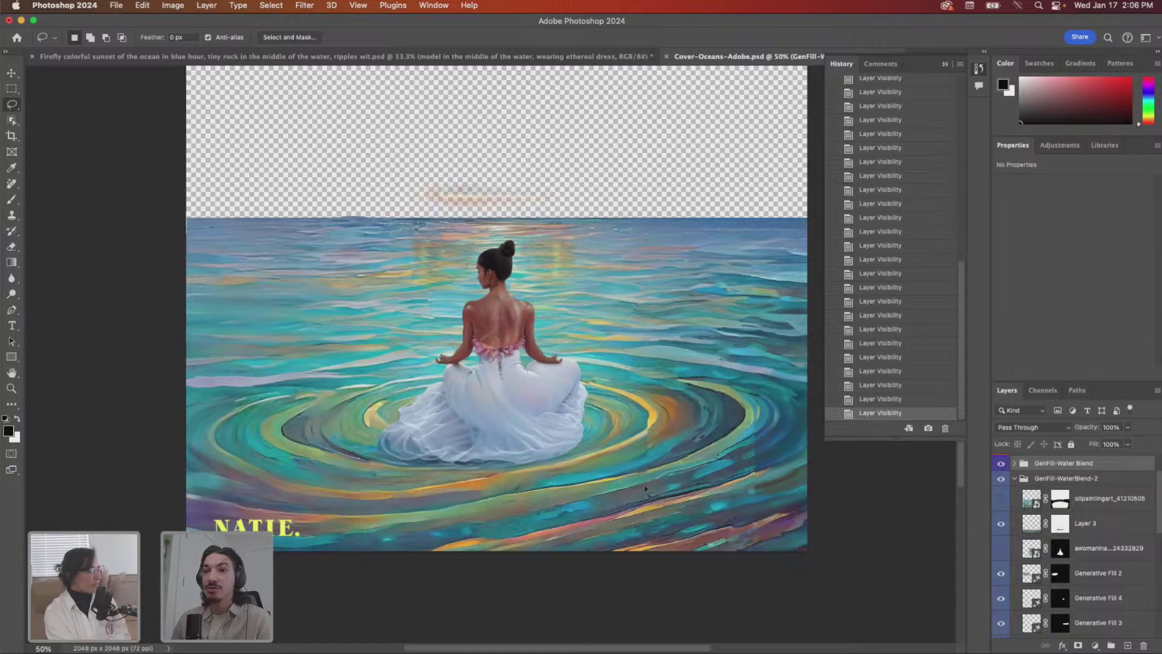
- Hide Layer 3 in the GenFill-WaterBlend-2 group, comparing the water below the dress with and without it
{"action": "left_click", "coordinate": [1002, 525]}
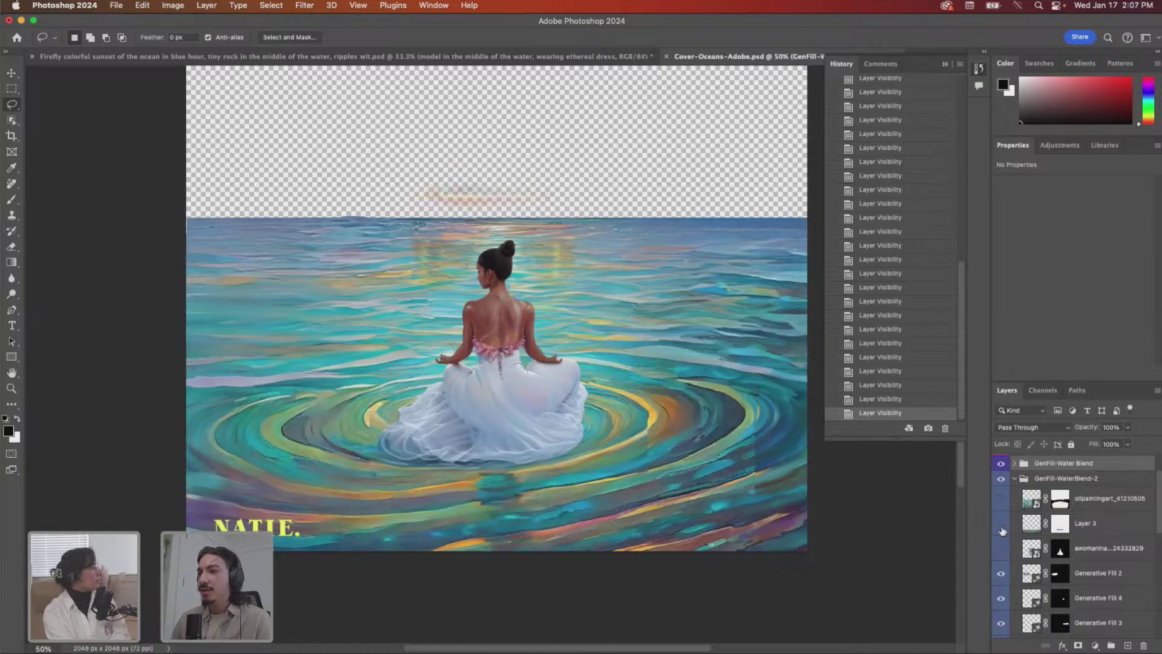
{"action": "left_click", "coordinate": [1002, 524]}
{"action": "left_click", "coordinate": [1002, 525]}
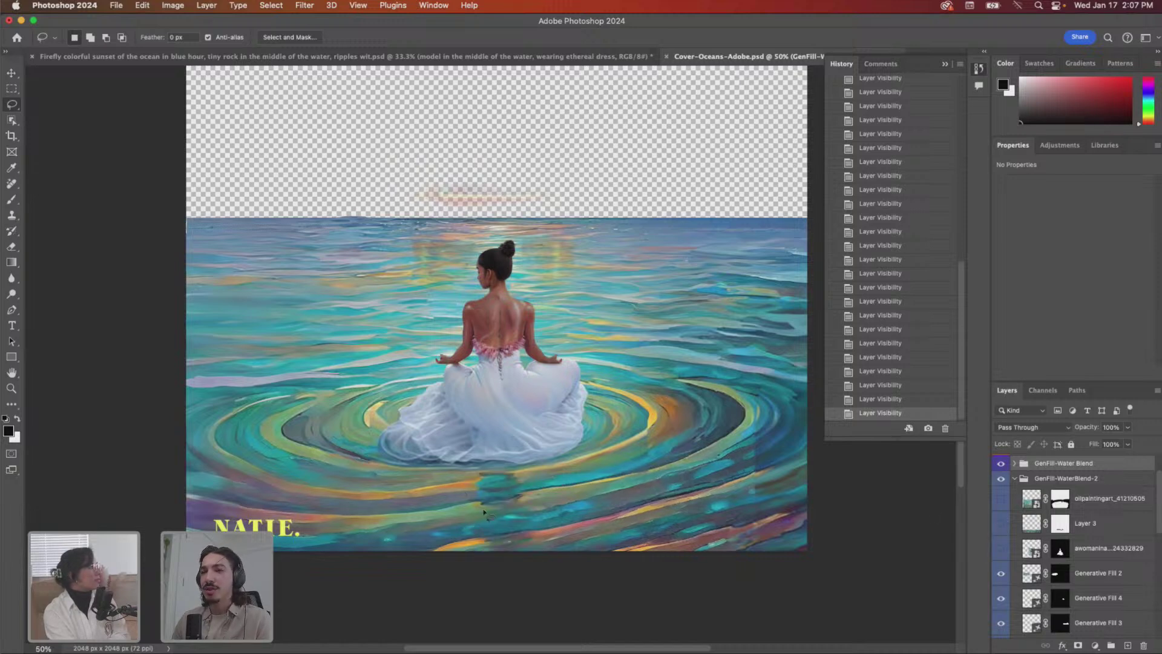
- Switch to Finder, preview the earlier stage image COVER-STAGE-003.jpg and close the preview
{"action": "left_click", "coordinate": [514, 652]}
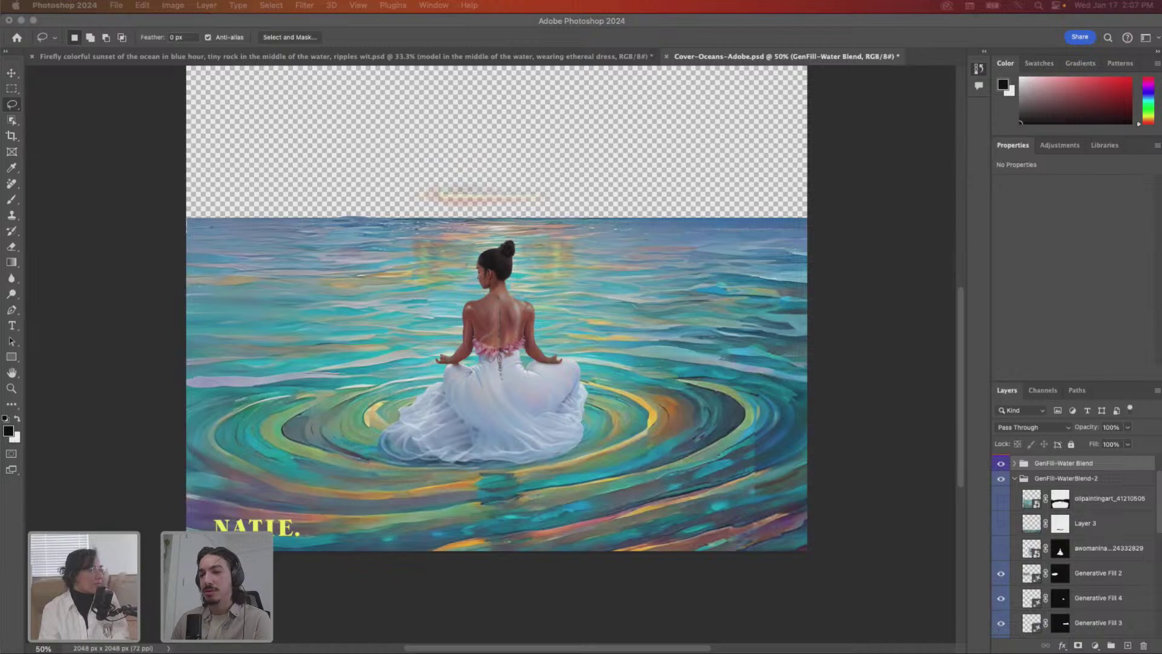
{"action": "left_click_drag", "start_coordinate": [583, 653], "coordinate": [604, 118]}
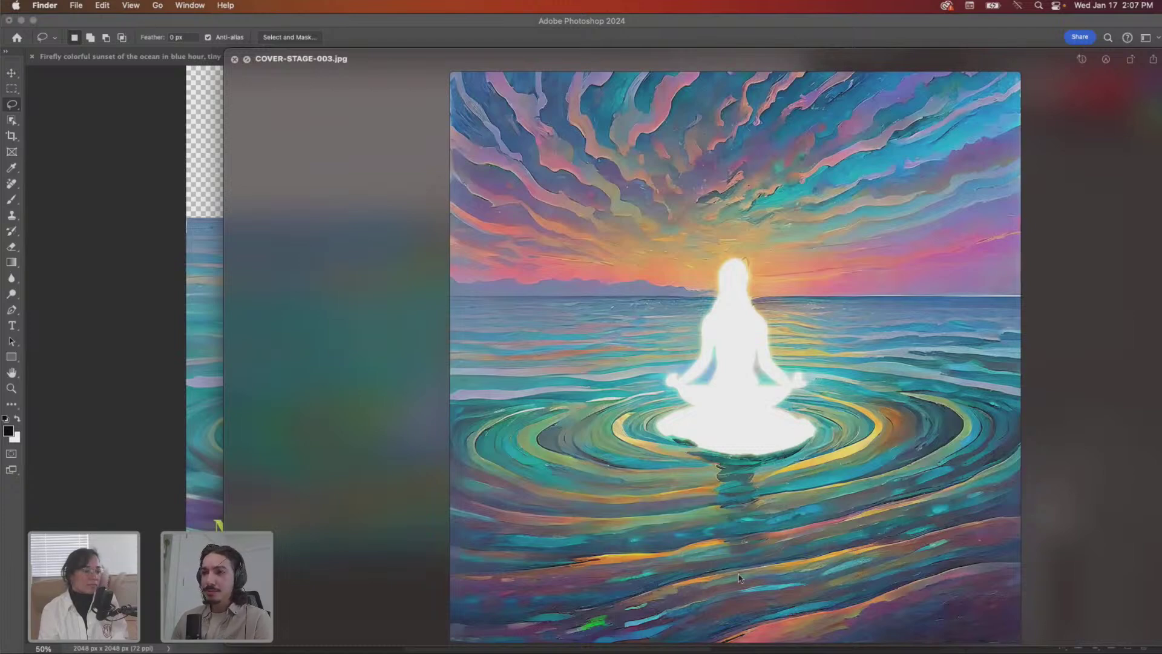
{"action": "key", "text": "space"}
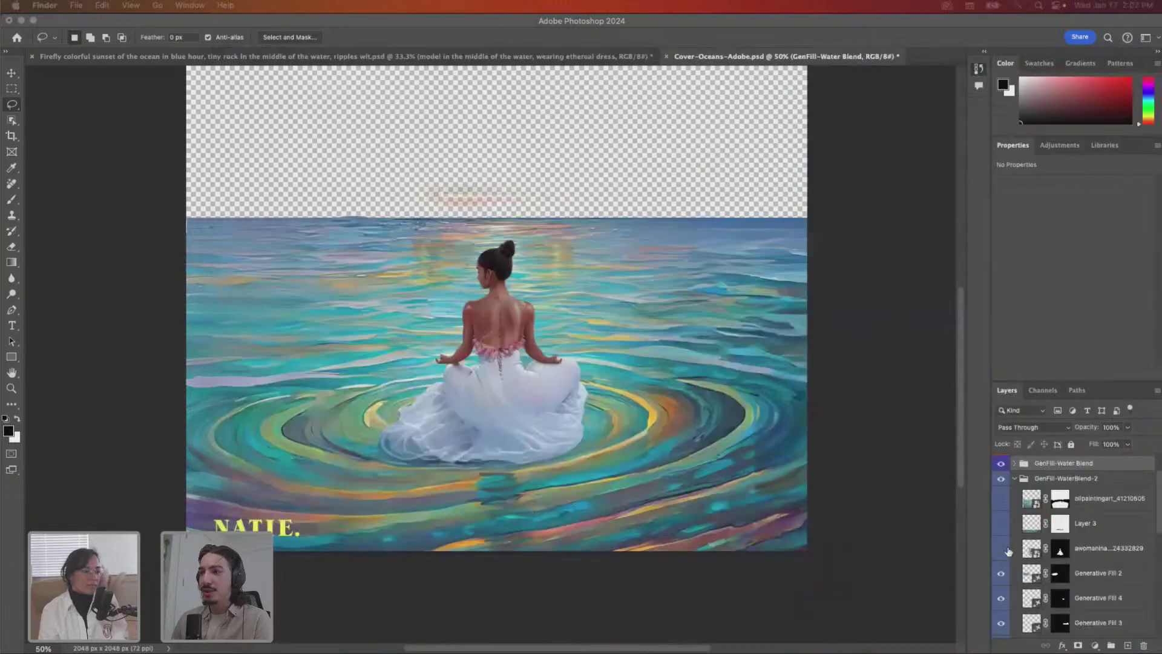
- Return to the Cover-Oceans-Adobe.psd document in Photoshop and toggle Layer 3 on and off to check the reflection cover-up
{"action": "left_click", "coordinate": [1084, 525]}
{"action": "left_click", "coordinate": [1000, 524]}
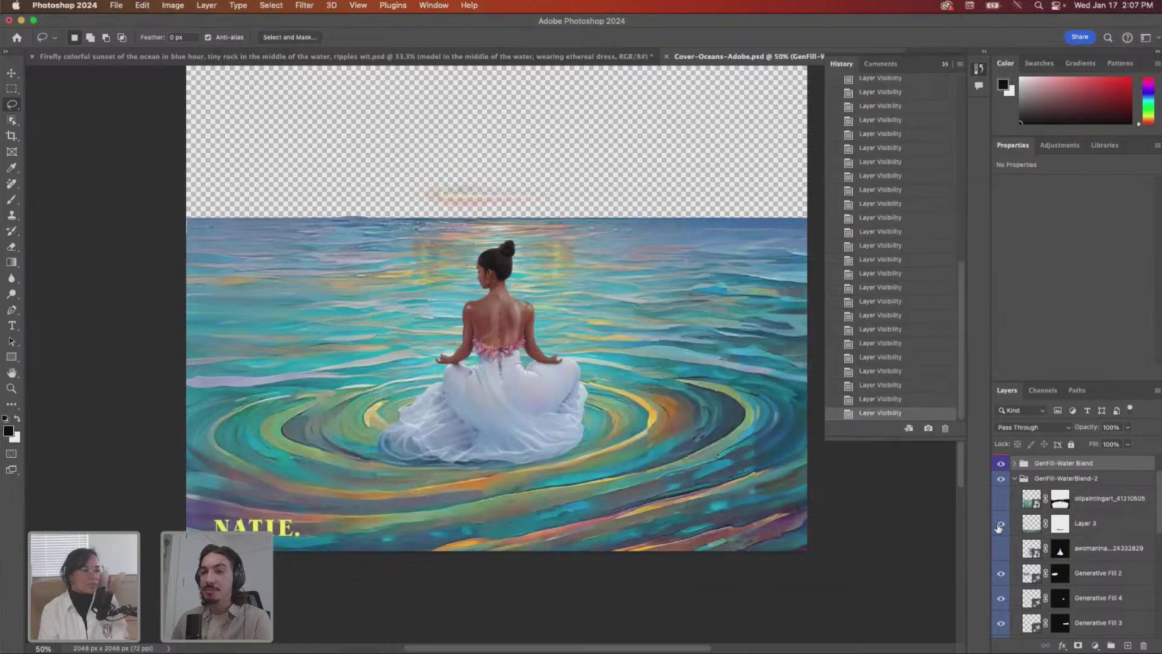
{"action": "left_click", "coordinate": [1000, 525]}
- Select Layer 3, lasso the dark reflection in the water below the dress and run Generative Fill with an empty prompt
{"action": "left_click", "coordinate": [1010, 525]}
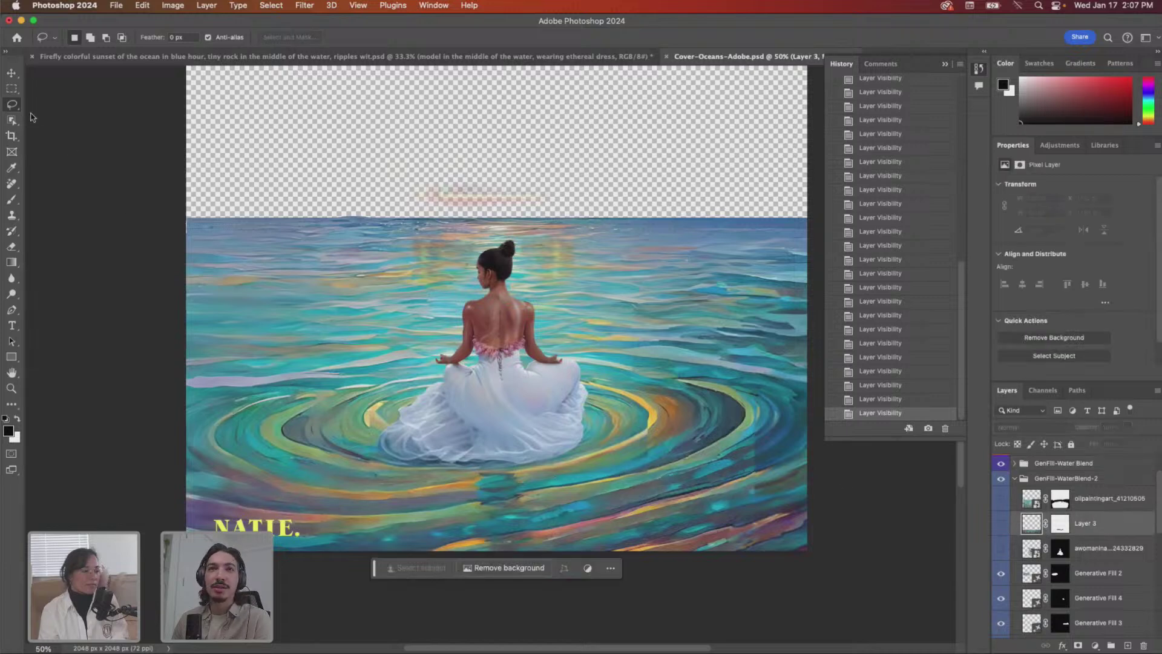
{"action": "mouse_move", "coordinate": [536, 478]}
{"action": "left_mouse_down"}
{"action": "mouse_move", "coordinate": [466, 463]}
{"action": "mouse_move", "coordinate": [529, 471]}
{"action": "mouse_move", "coordinate": [465, 476]}
{"action": "mouse_move", "coordinate": [473, 534]}
{"action": "mouse_move", "coordinate": [515, 562]}
{"action": "mouse_move", "coordinate": [543, 557]}
{"action": "mouse_move", "coordinate": [540, 501]}
{"action": "left_mouse_up"}
{"action": "left_click", "coordinate": [528, 472]}
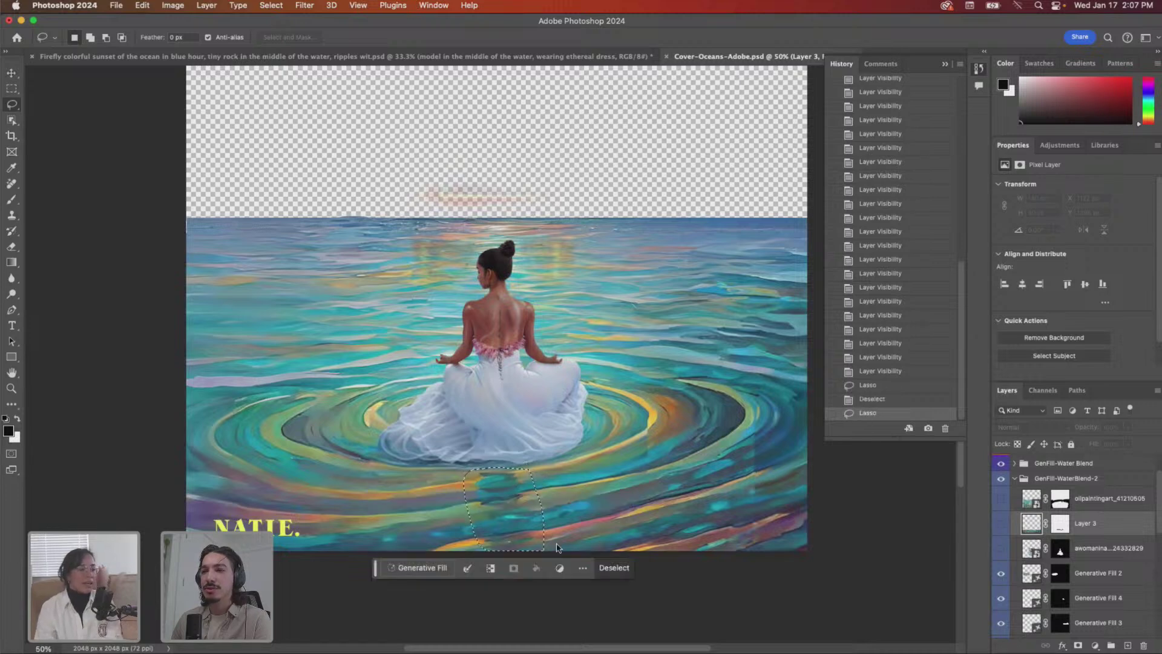
{"action": "left_click", "coordinate": [409, 568]}
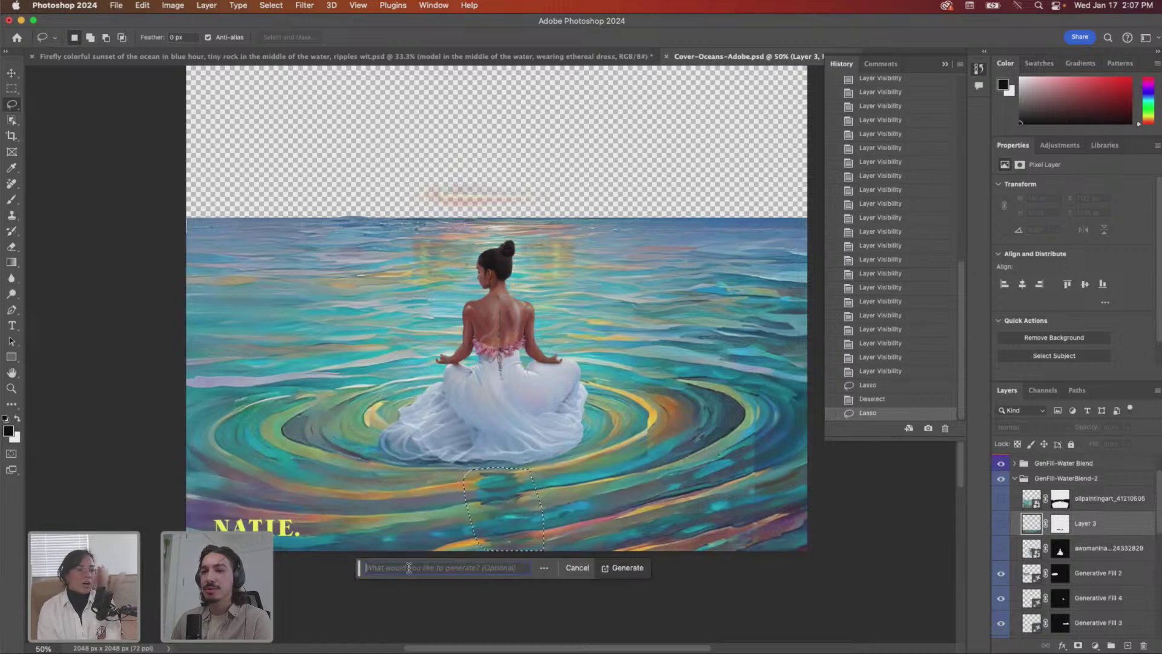
{"action": "left_click", "coordinate": [624, 568]}
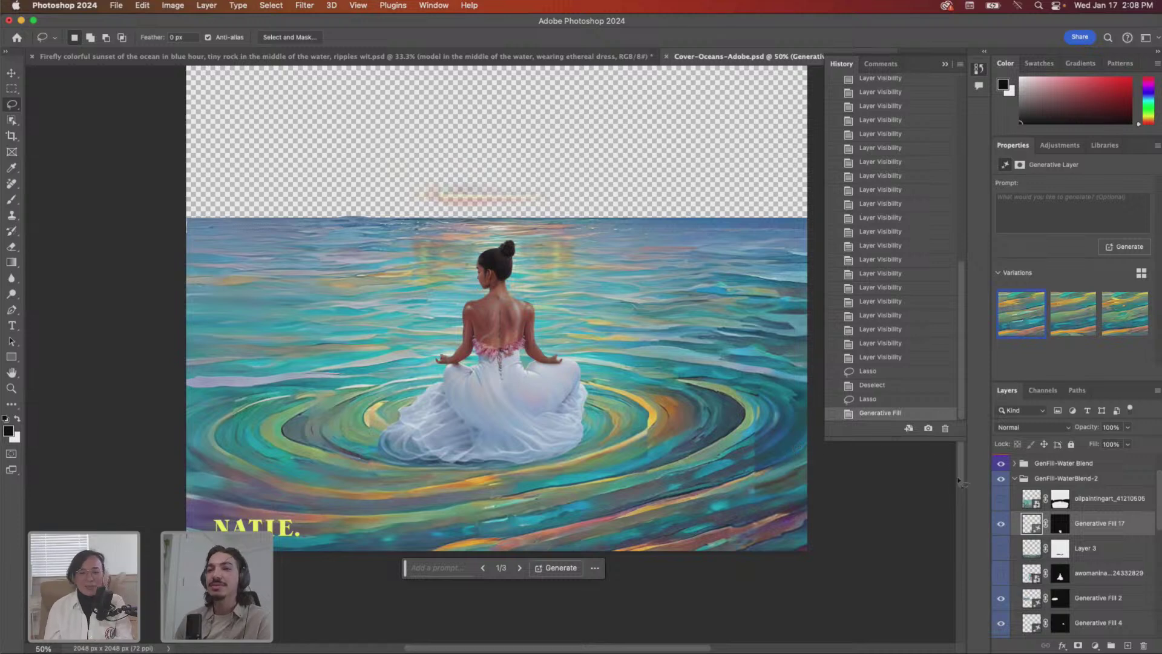
- Hide the new Generative Fill 17 layer after comparing it with Layer 3, and make Layer 3 and the oilpaintingart layer visible
{"action": "left_click", "coordinate": [999, 524]}
{"action": "left_click", "coordinate": [998, 531]}
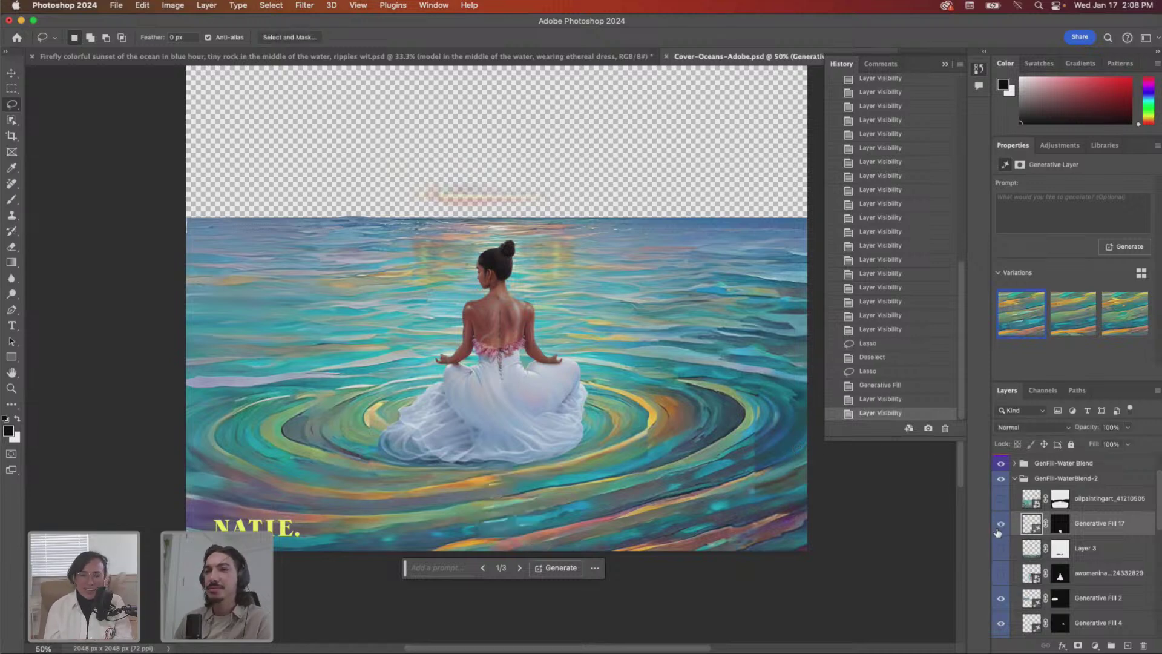
{"action": "left_click", "coordinate": [998, 531]}
{"action": "left_click", "coordinate": [1000, 568]}
{"action": "left_click", "coordinate": [1001, 557]}
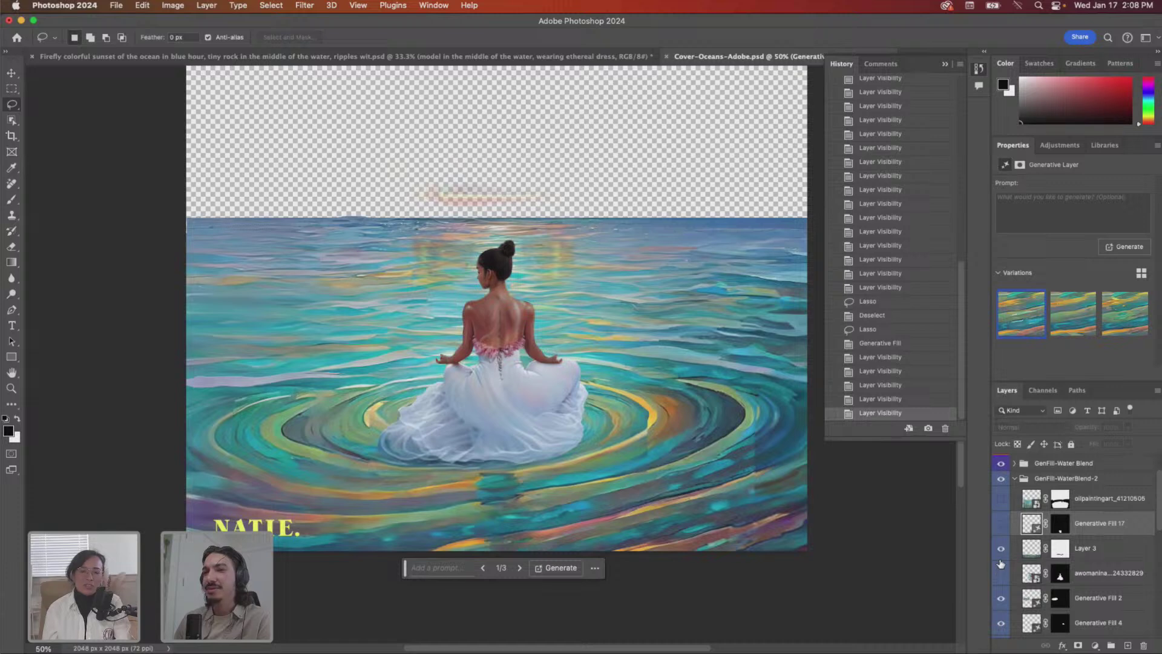
{"action": "left_click", "coordinate": [1001, 524]}
{"action": "left_click", "coordinate": [1001, 524]}
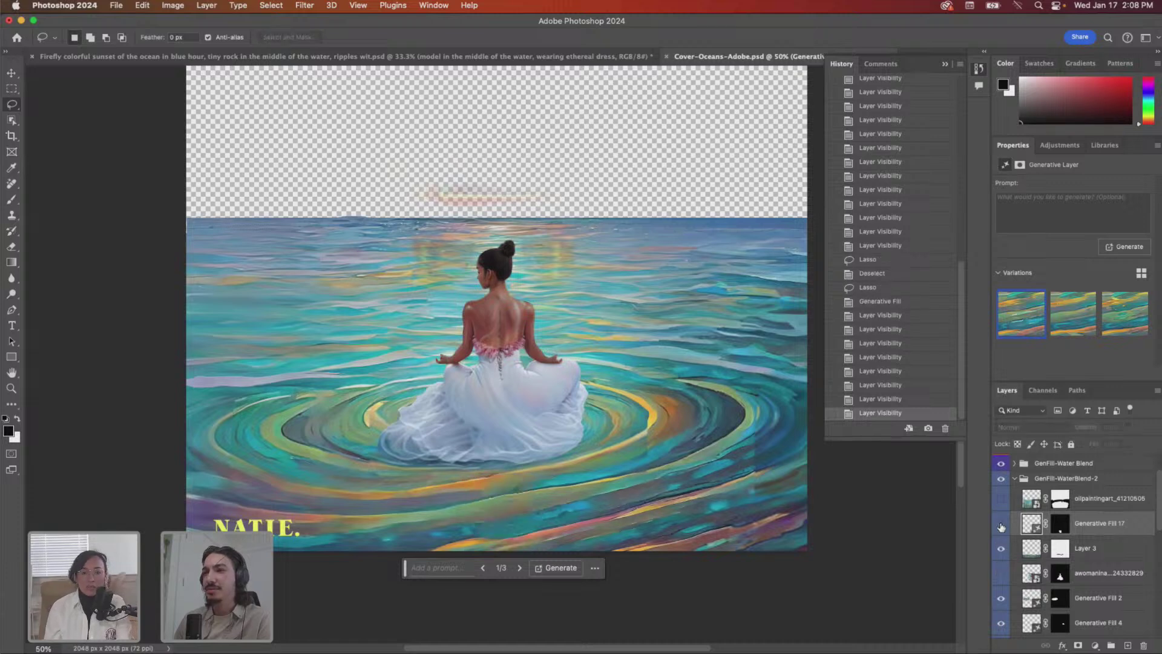
{"action": "left_click", "coordinate": [1002, 500]}
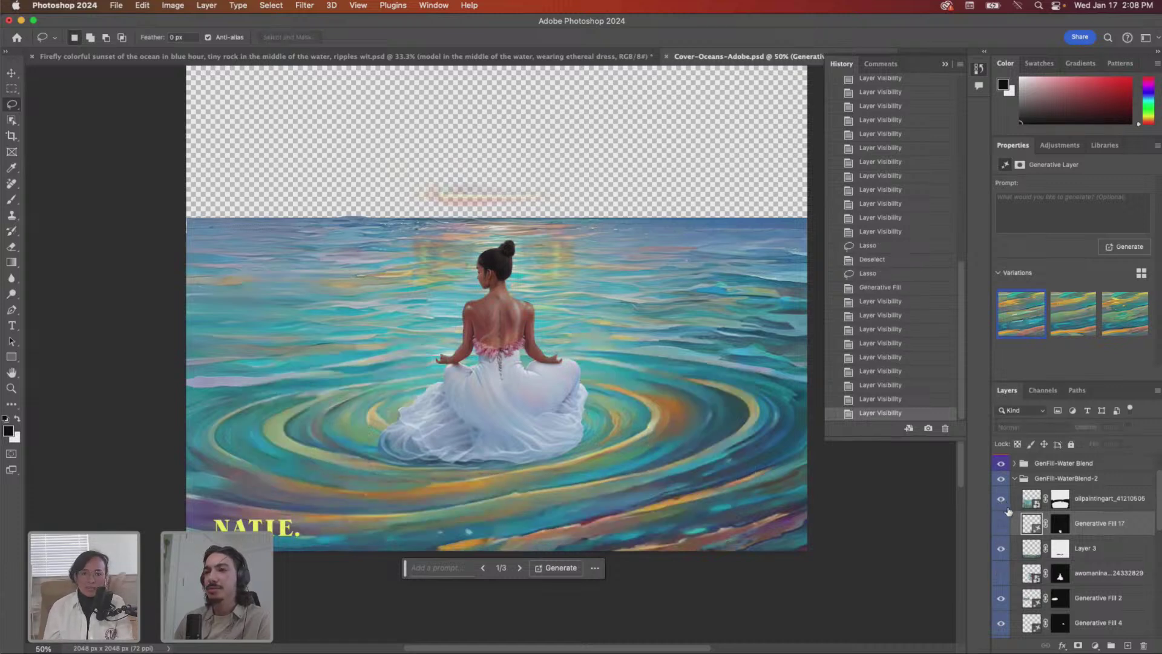
- Toggle Generative Fill 2, 4, 3 and 5 off and on one at a time to compare each water patch
{"action": "scroll", "coordinate": [1008, 512], "scroll_direction": "down", "scroll_amount": 3}
{"action": "left_click", "coordinate": [1002, 525]}
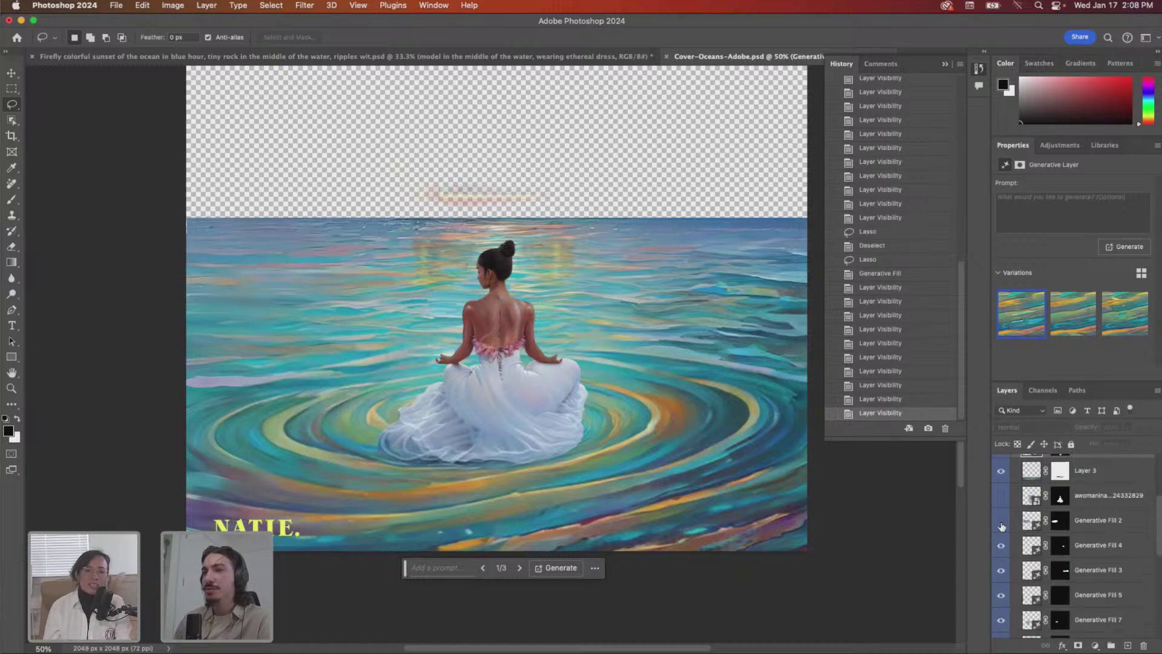
{"action": "left_click", "coordinate": [1002, 524]}
{"action": "left_click", "coordinate": [1003, 547]}
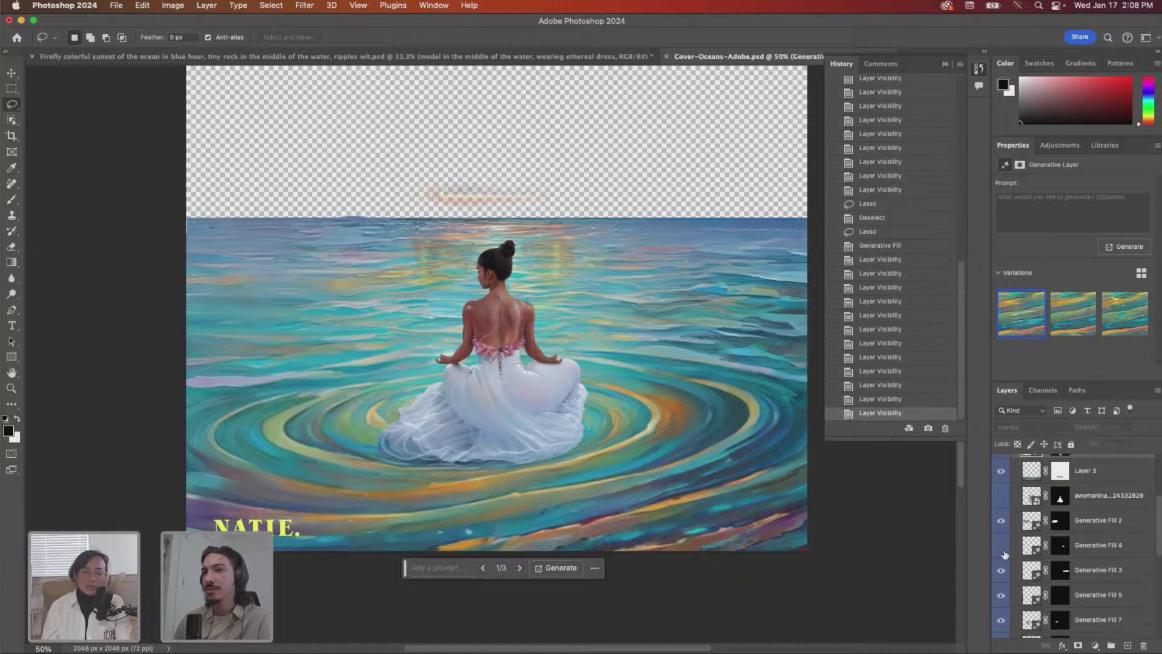
{"action": "left_click", "coordinate": [1003, 547]}
{"action": "left_click", "coordinate": [1002, 570]}
{"action": "left_click", "coordinate": [1002, 570]}
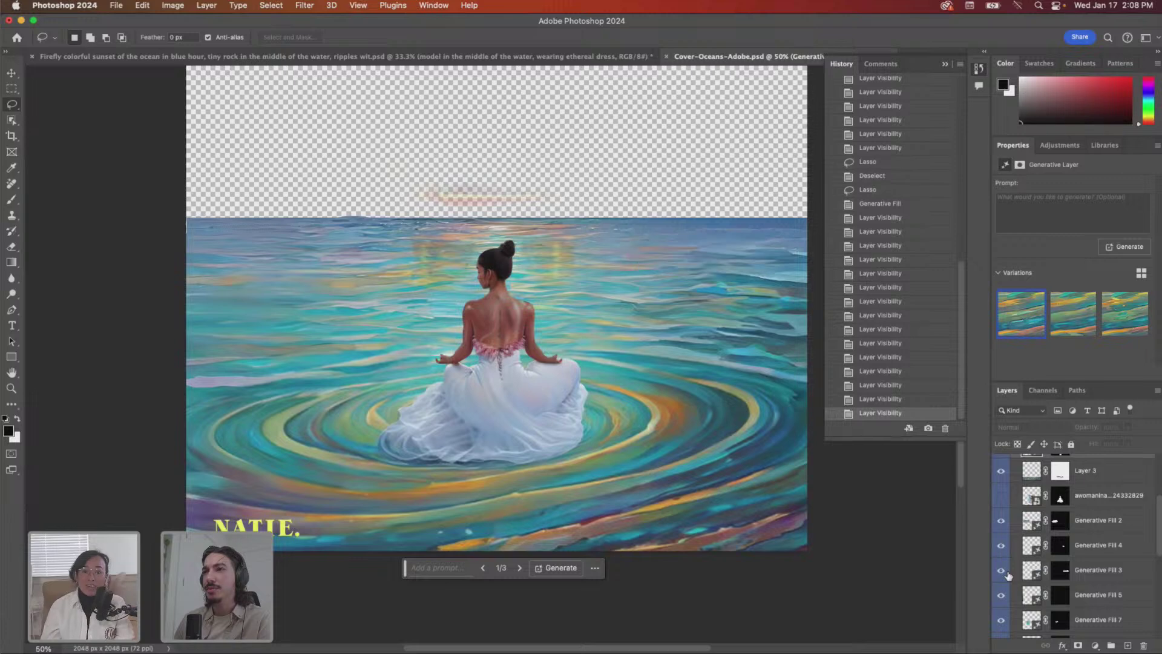
{"action": "left_click", "coordinate": [1003, 597]}
{"action": "left_click", "coordinate": [1003, 596]}
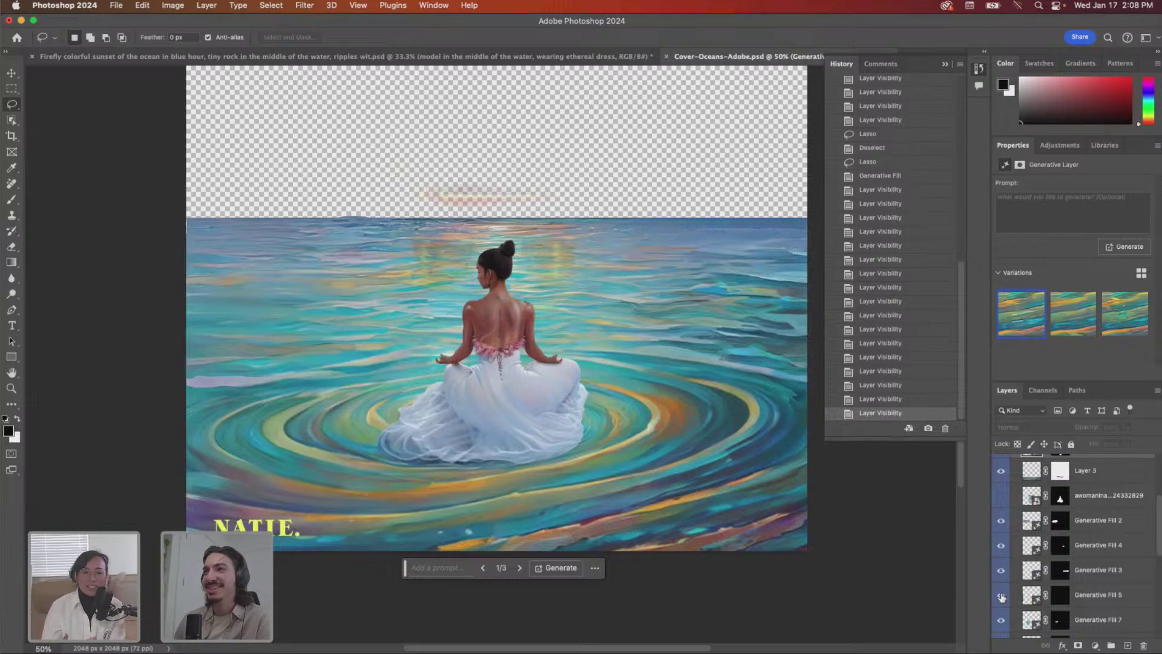
- Toggle Generative Fill 7 off and on to compare the water beside the woman up close, leaving the layer visible
{"action": "scroll", "coordinate": [1003, 596], "scroll_direction": "down", "scroll_amount": 2}
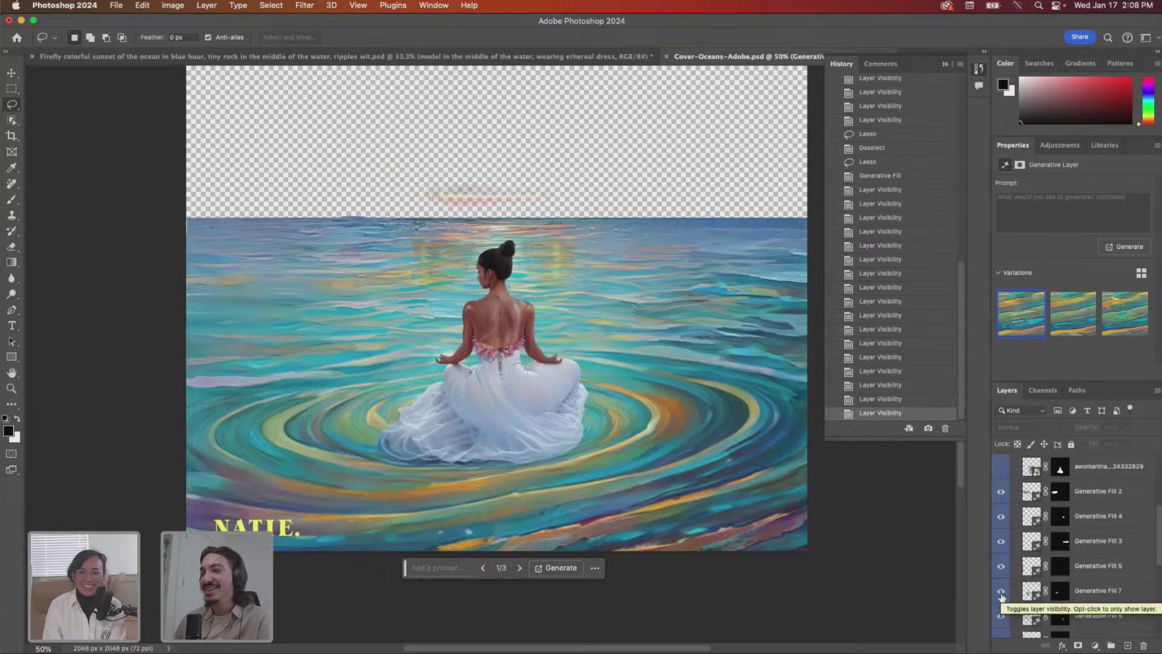
{"action": "left_click", "coordinate": [1002, 595]}
{"action": "left_click", "coordinate": [1002, 595]}
{"action": "left_click", "coordinate": [1003, 595]}
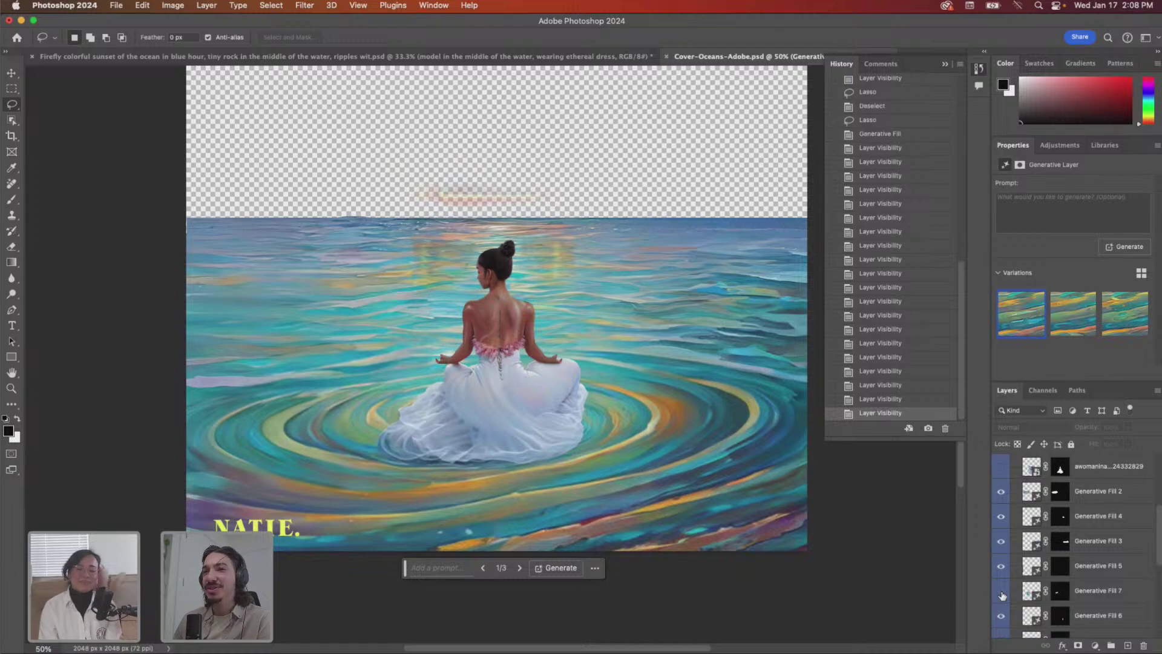
{"action": "key", "text": "super+plus"}
{"action": "key", "text": "super+plus"}
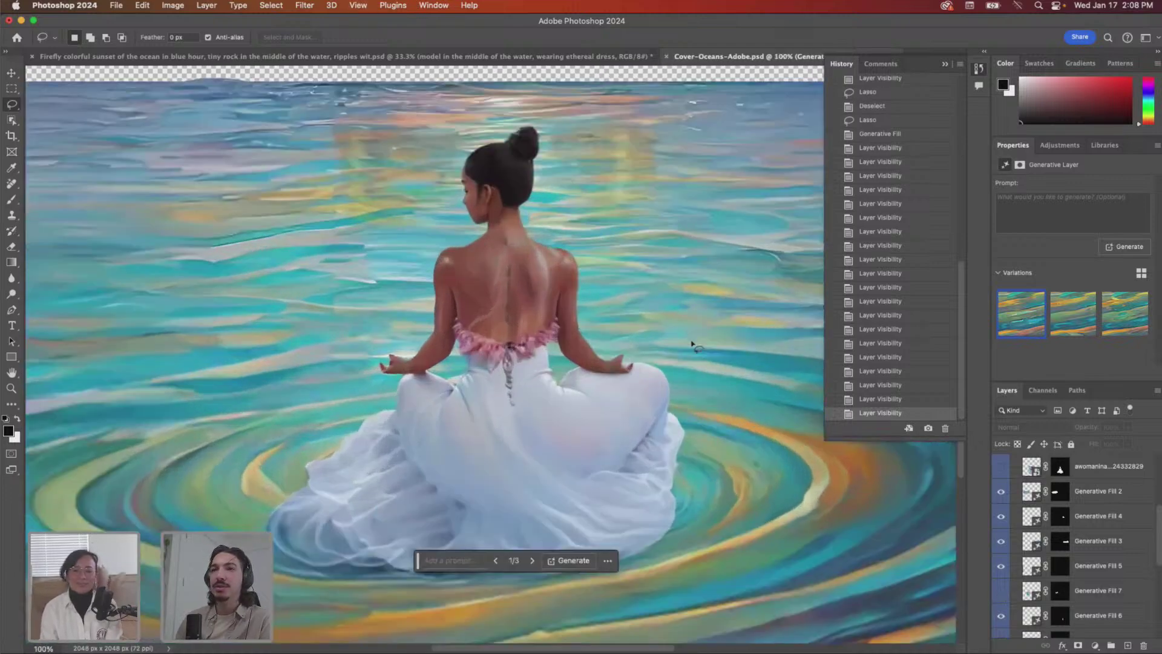
{"action": "scroll", "coordinate": [689, 347], "scroll_direction": "left", "scroll_amount": 3}
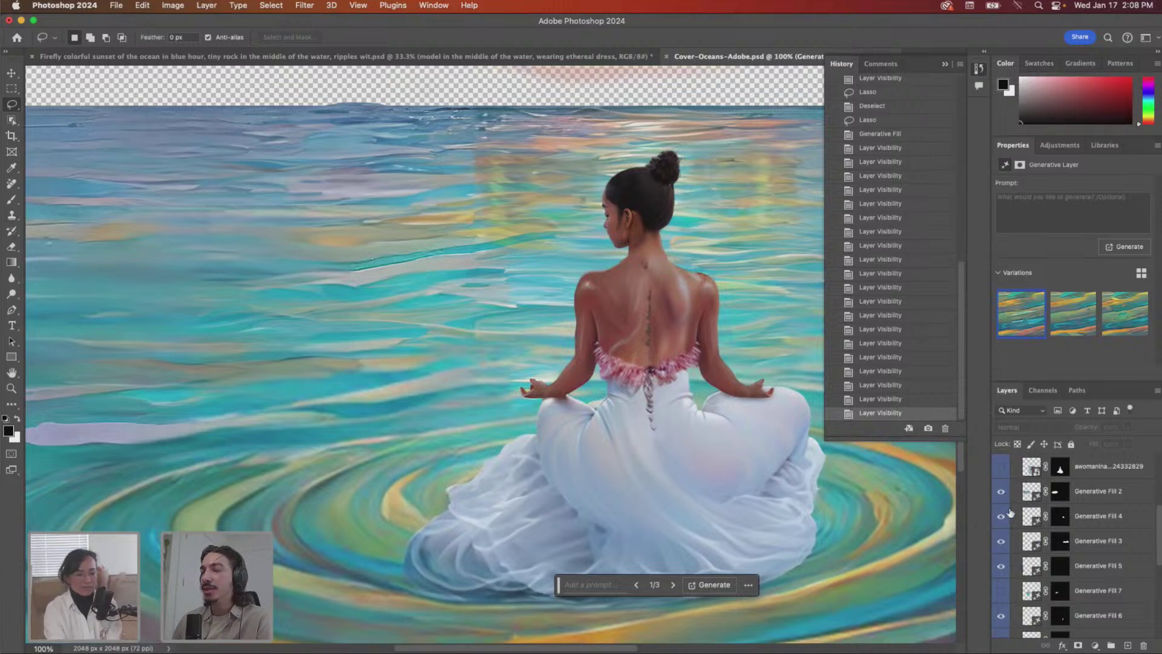
{"action": "left_click", "coordinate": [1000, 594]}
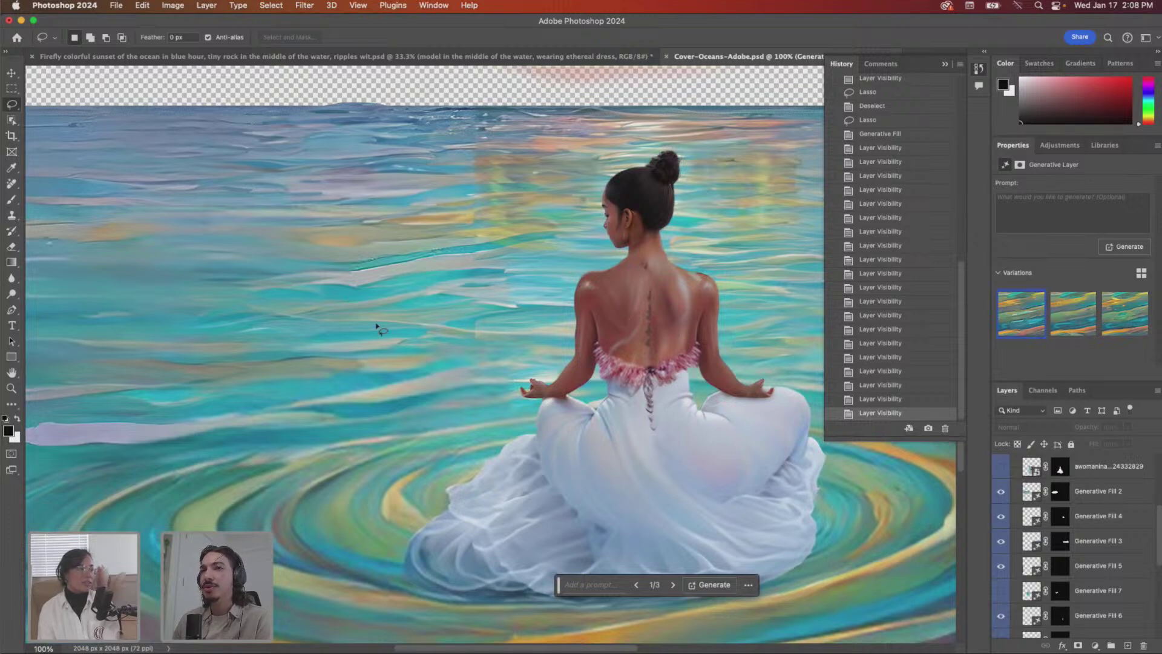
{"action": "left_click", "coordinate": [1002, 592]}
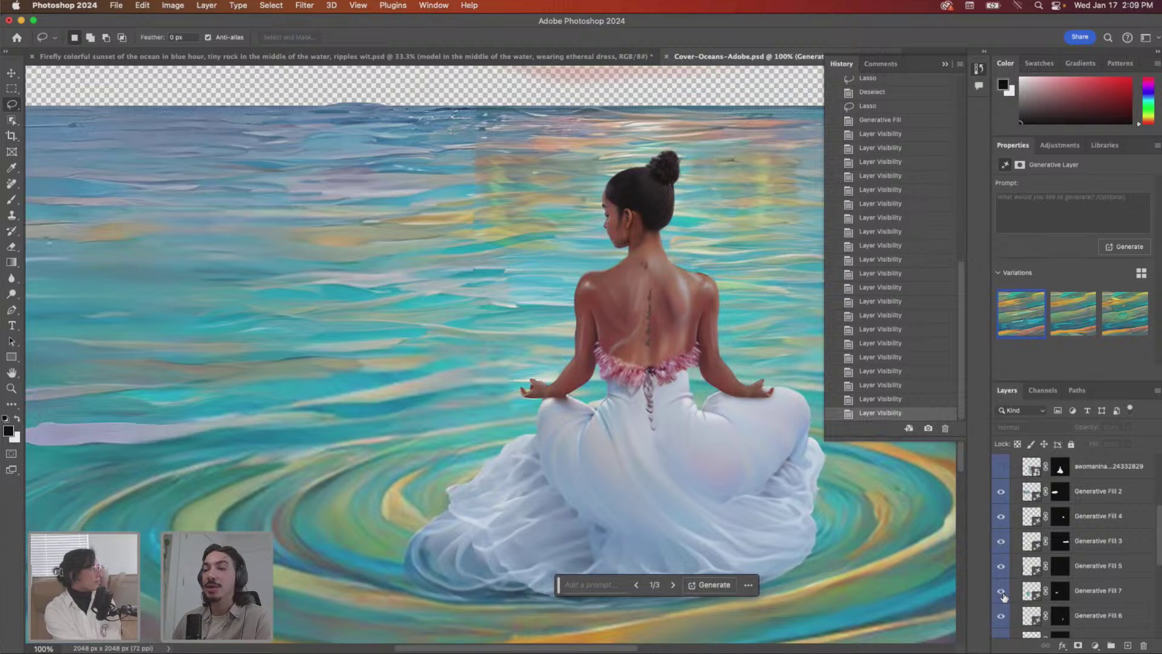
- Toggle Generative Fill 9 to compare its patch of water, and leave the layer hidden
{"action": "scroll", "coordinate": [1003, 597], "scroll_direction": "down", "scroll_amount": 2}
{"action": "left_click", "coordinate": [1004, 602]}
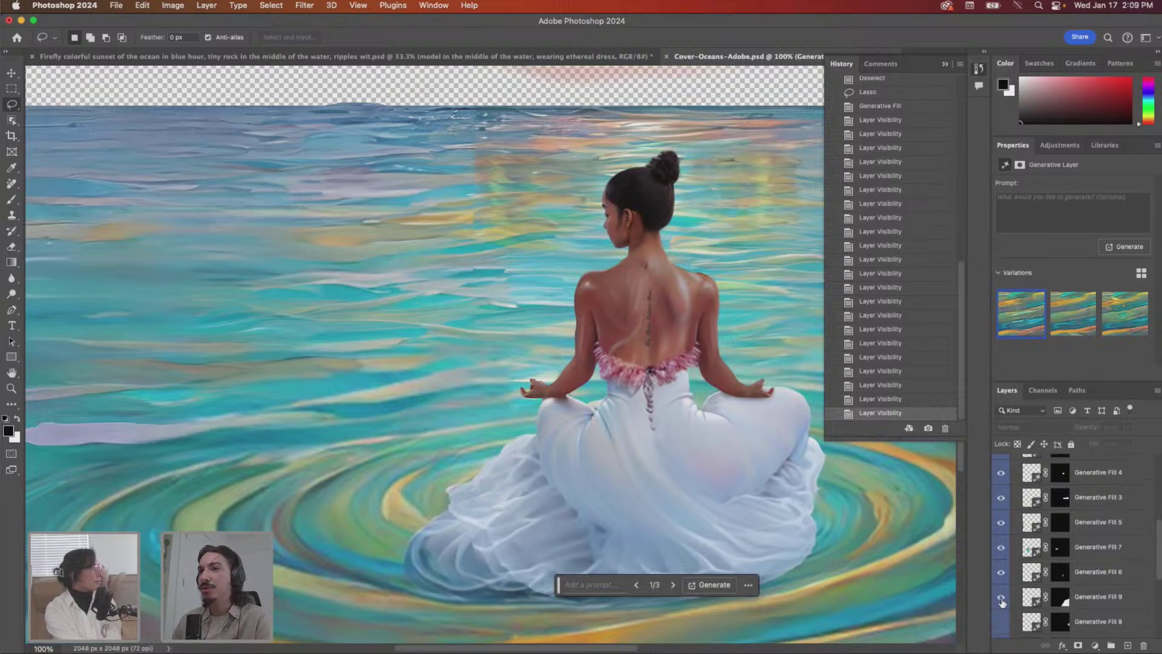
{"action": "left_click", "coordinate": [1003, 603]}
{"action": "scroll", "coordinate": [826, 515], "scroll_direction": "down", "scroll_amount": 5}
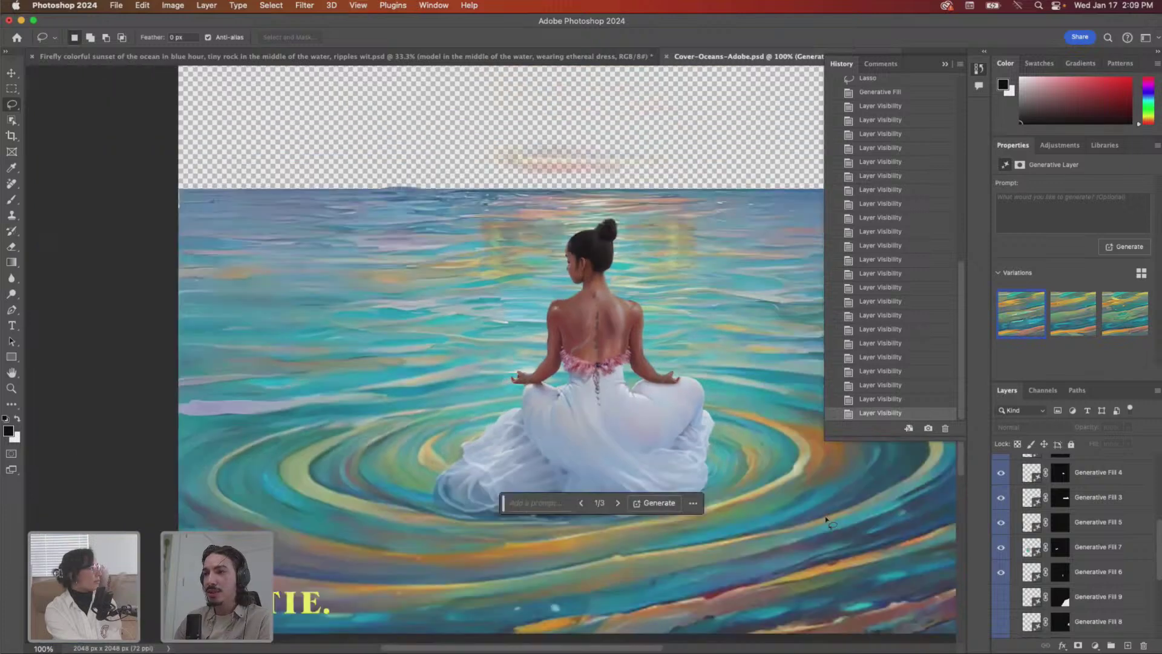
{"action": "left_click", "coordinate": [1003, 599]}
{"action": "left_click", "coordinate": [1004, 599]}
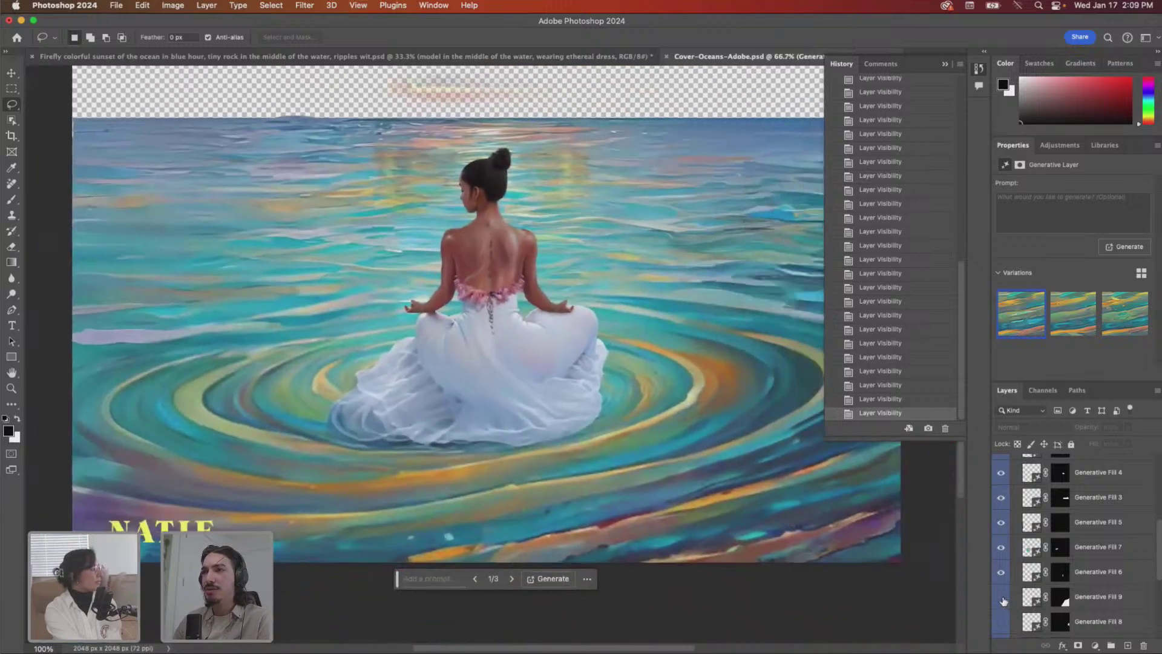
{"action": "scroll", "coordinate": [780, 507], "scroll_direction": "right", "scroll_amount": 3}
{"action": "left_click", "coordinate": [1001, 600]}
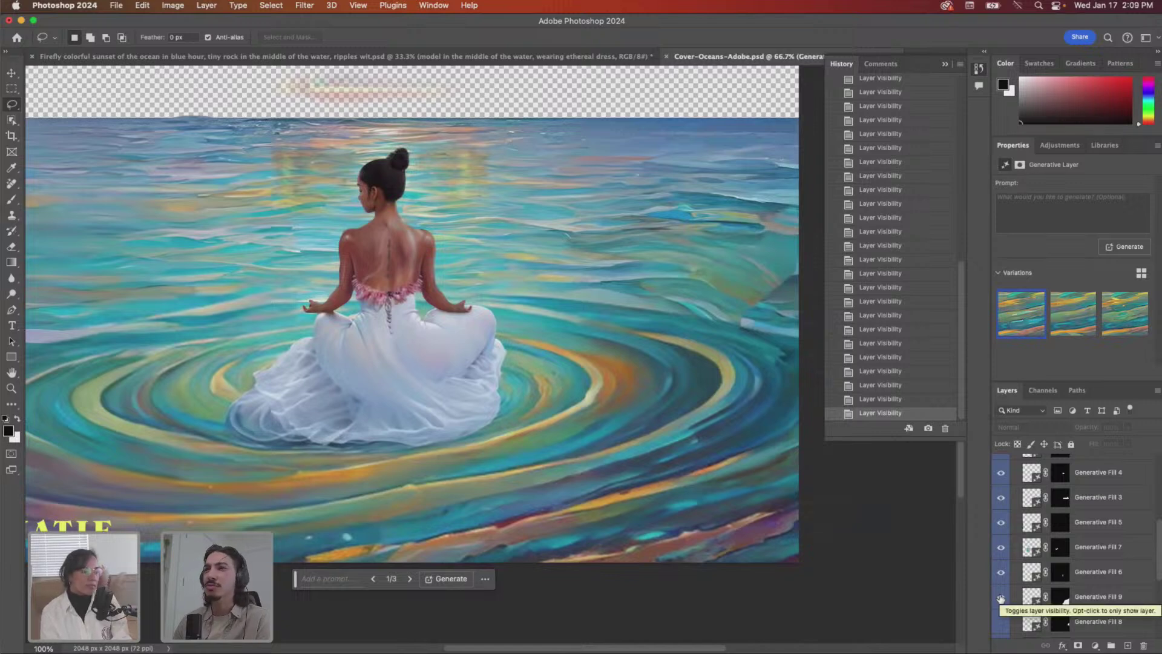
{"action": "left_click", "coordinate": [1002, 600]}
- Hide Generative Fill 8 after comparing its water patch, and make Generative Fill 10 visible
{"action": "scroll", "coordinate": [1016, 620], "scroll_direction": "down", "scroll_amount": 2}
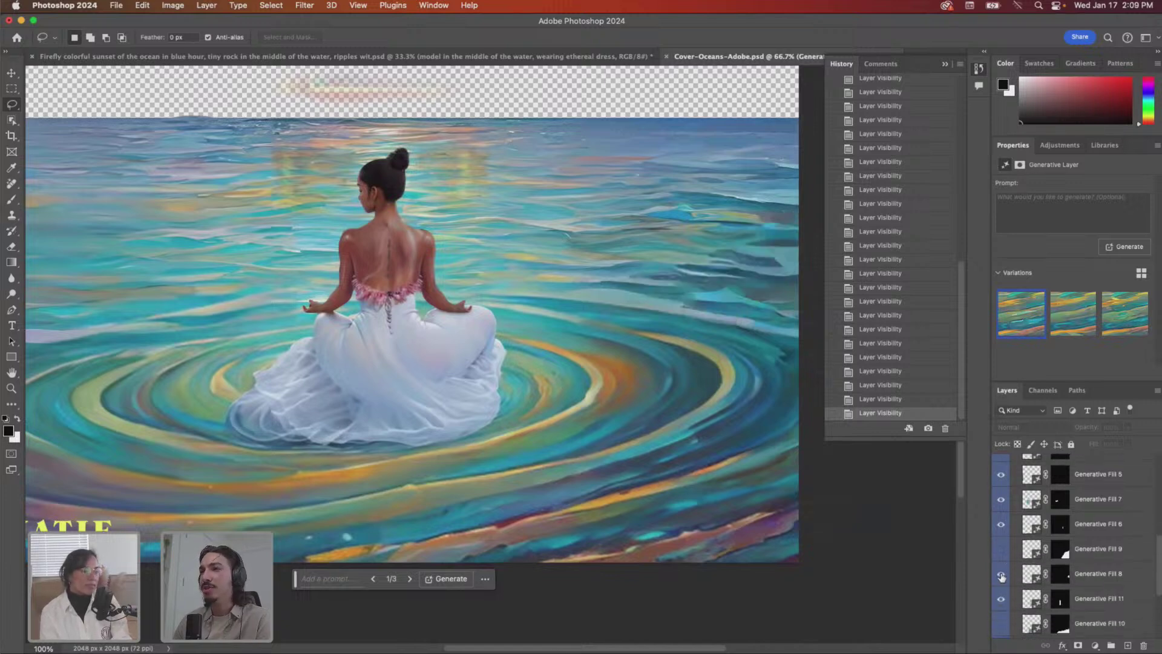
{"action": "left_click", "coordinate": [1002, 577]}
{"action": "left_click", "coordinate": [1001, 577]}
{"action": "left_click", "coordinate": [1002, 577]}
{"action": "left_click", "coordinate": [1002, 577]}
{"action": "left_click", "coordinate": [1003, 623]}
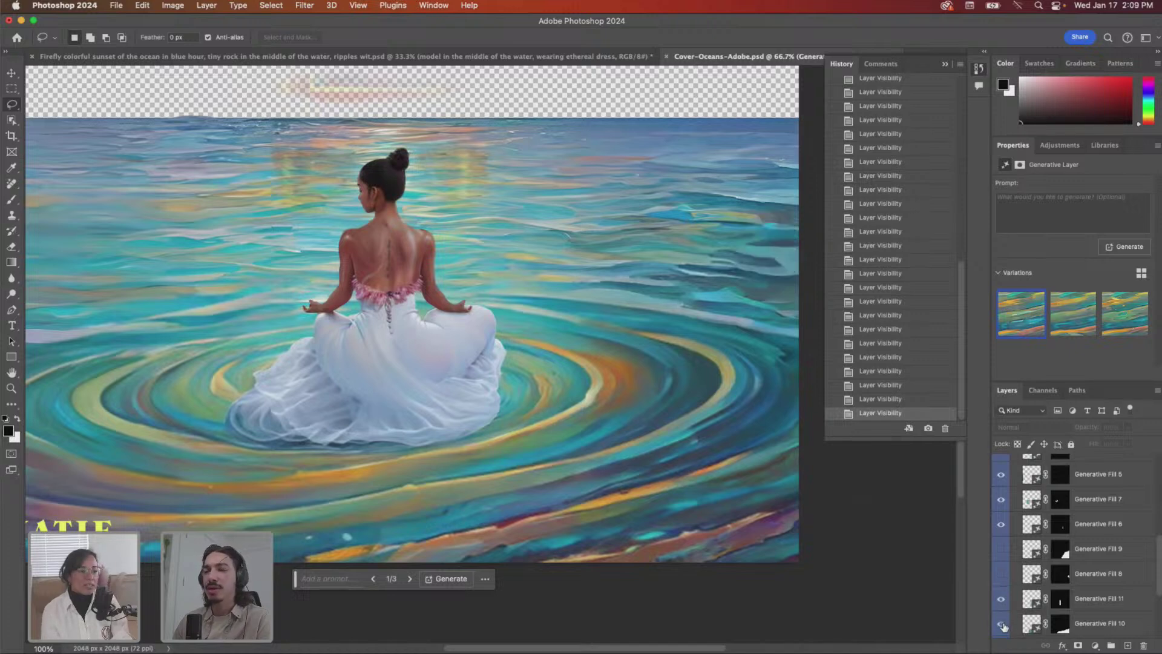
{"action": "scroll", "coordinate": [1003, 627], "scroll_direction": "down", "scroll_amount": 2}
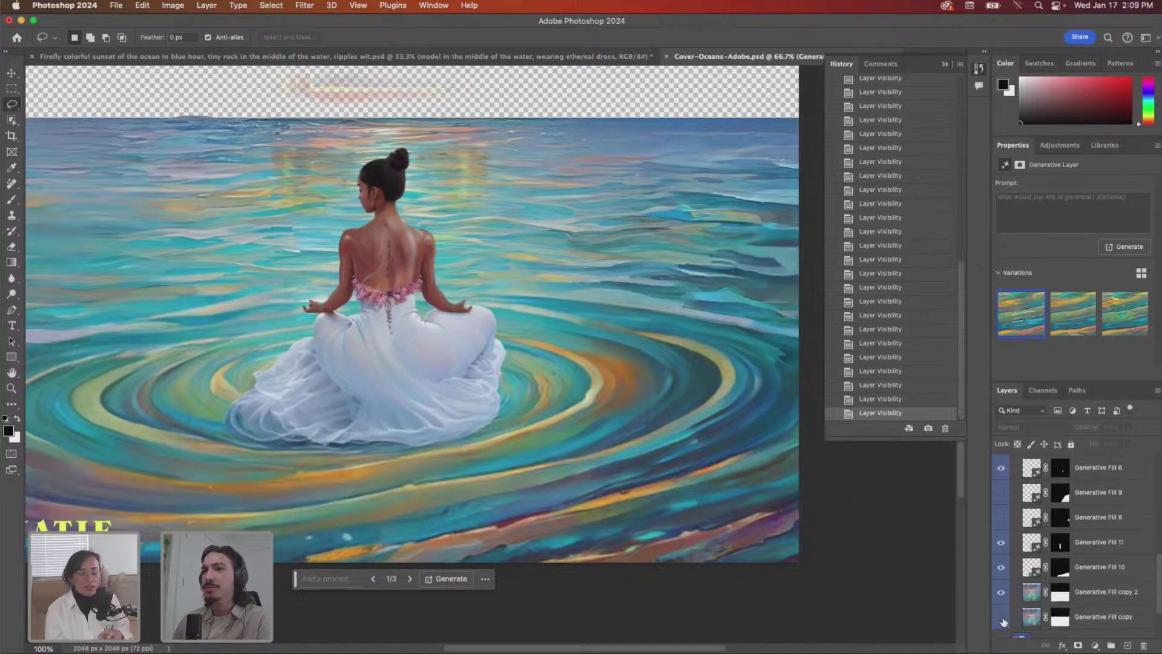
- Examine the blended ripples around the dress and across the surrounding water, both close up and at full composition size
{"action": "scroll", "coordinate": [715, 474], "scroll_direction": "up", "scroll_amount": 3}
{"action": "scroll", "coordinate": [715, 474], "scroll_direction": "left", "scroll_amount": 4}
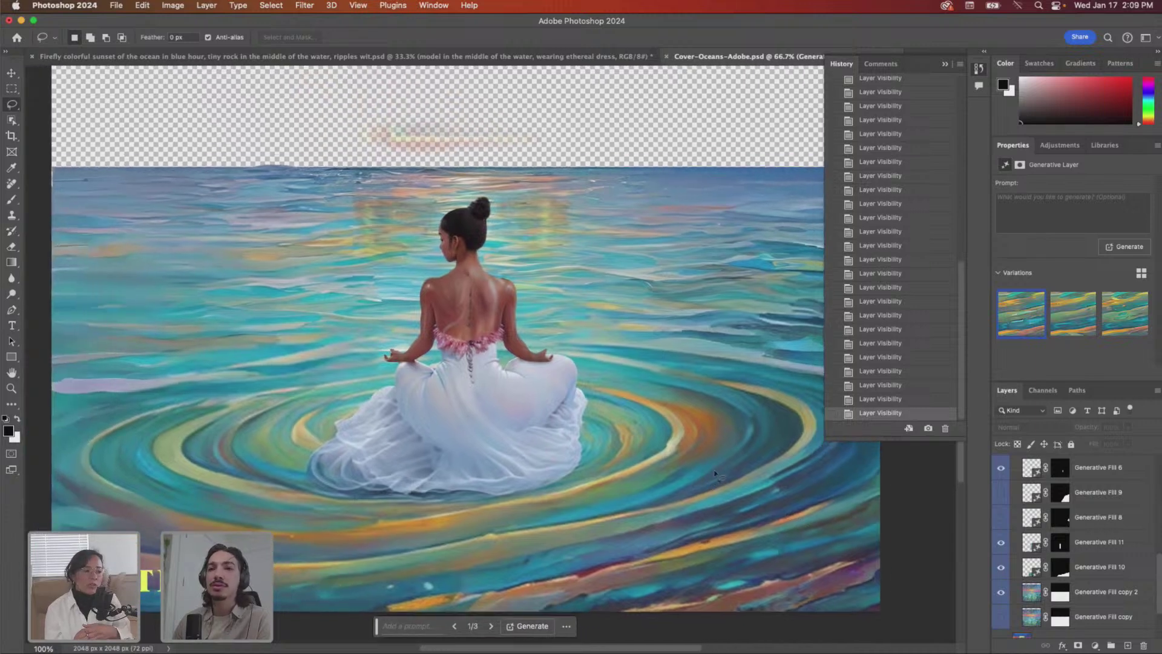
{"action": "scroll", "coordinate": [715, 474], "scroll_direction": "left", "scroll_amount": 1}
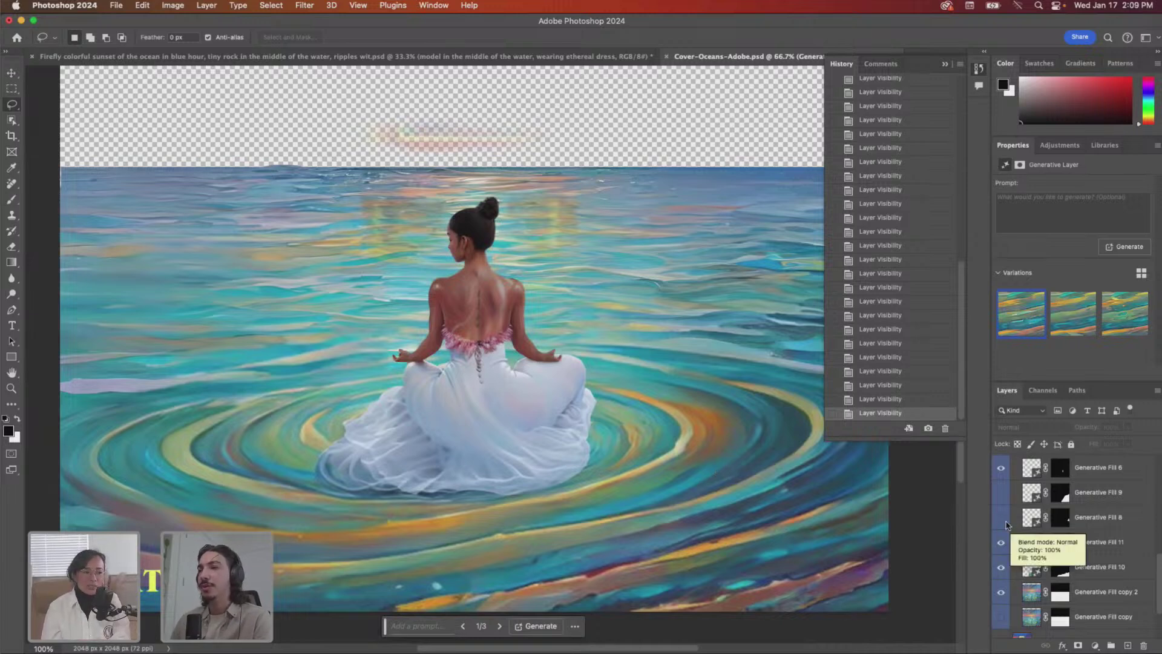
{"action": "scroll", "coordinate": [1023, 529], "scroll_direction": "up", "scroll_amount": 5}
{"action": "scroll", "coordinate": [1027, 530], "scroll_direction": "up", "scroll_amount": 1}
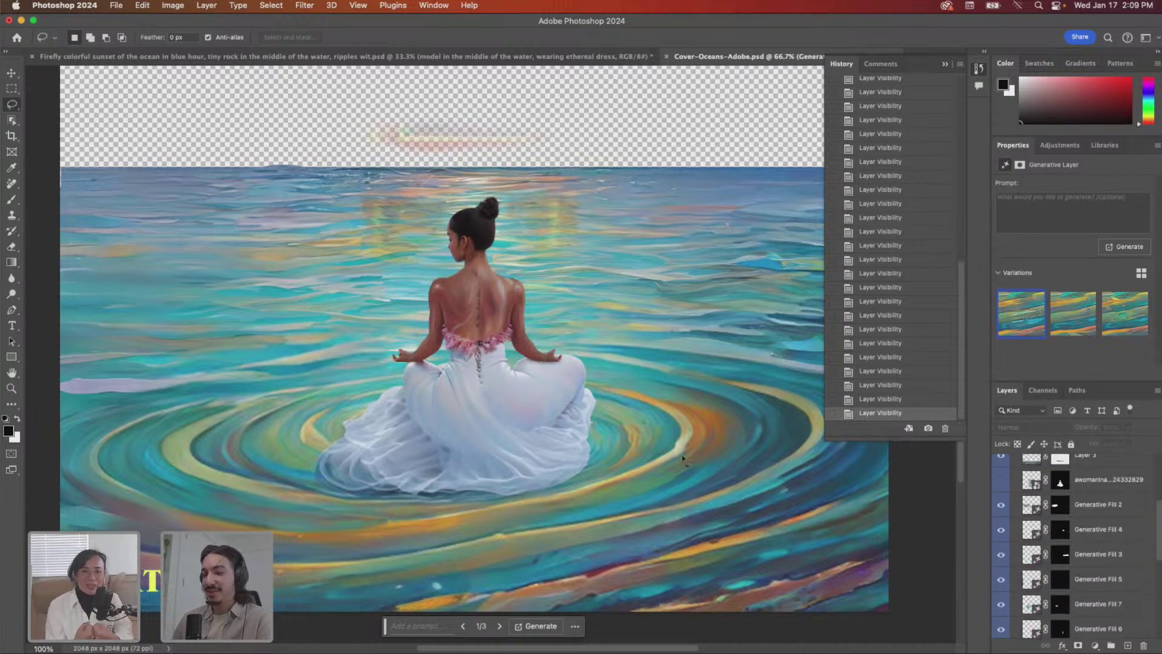
{"action": "key", "text": "super+minus"}
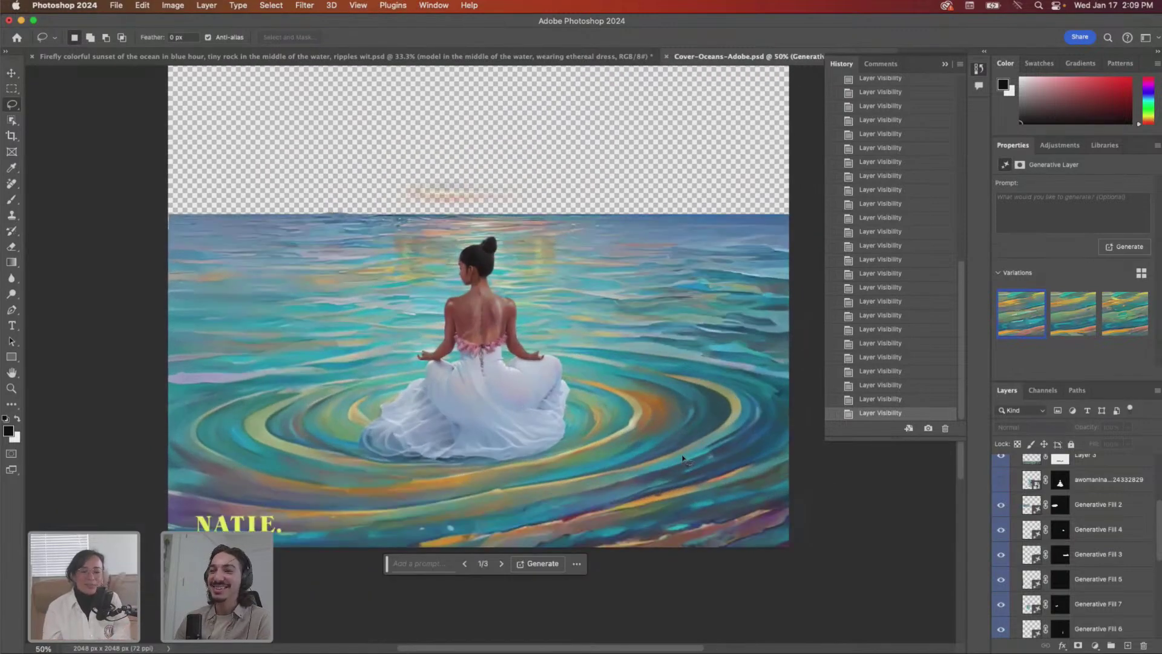
{"action": "key", "text": "super+plus"}
{"action": "key", "text": "super+plus"}
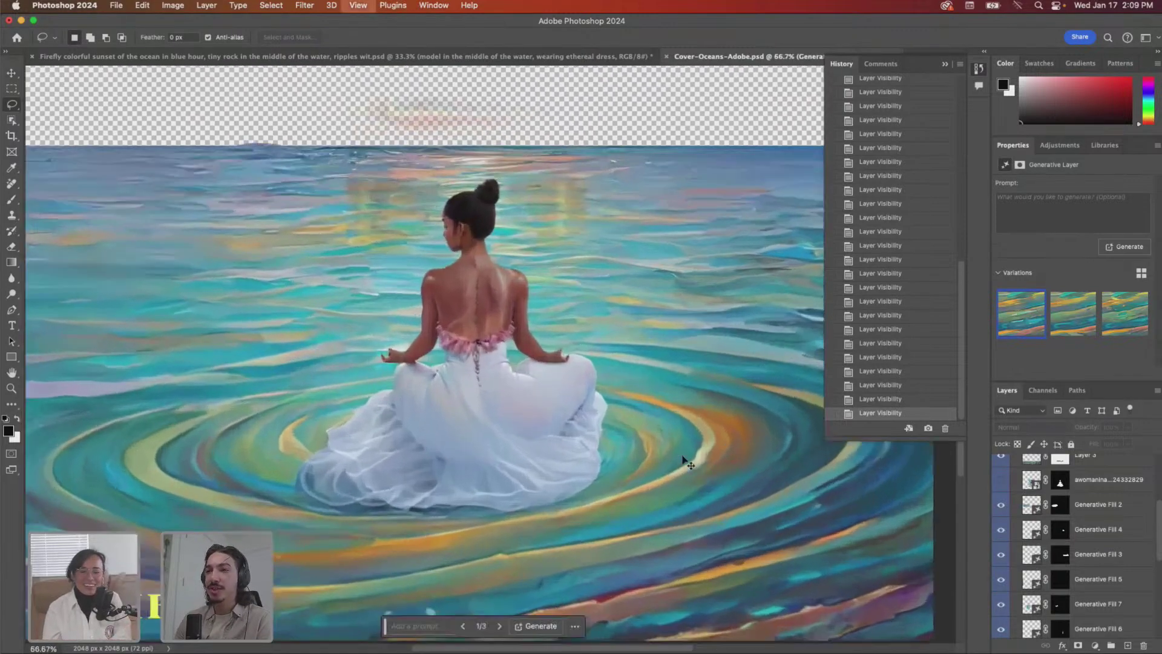
{"action": "scroll", "coordinate": [683, 456], "scroll_direction": "right", "scroll_amount": 5}
{"action": "scroll", "coordinate": [683, 455], "scroll_direction": "down", "scroll_amount": 2}
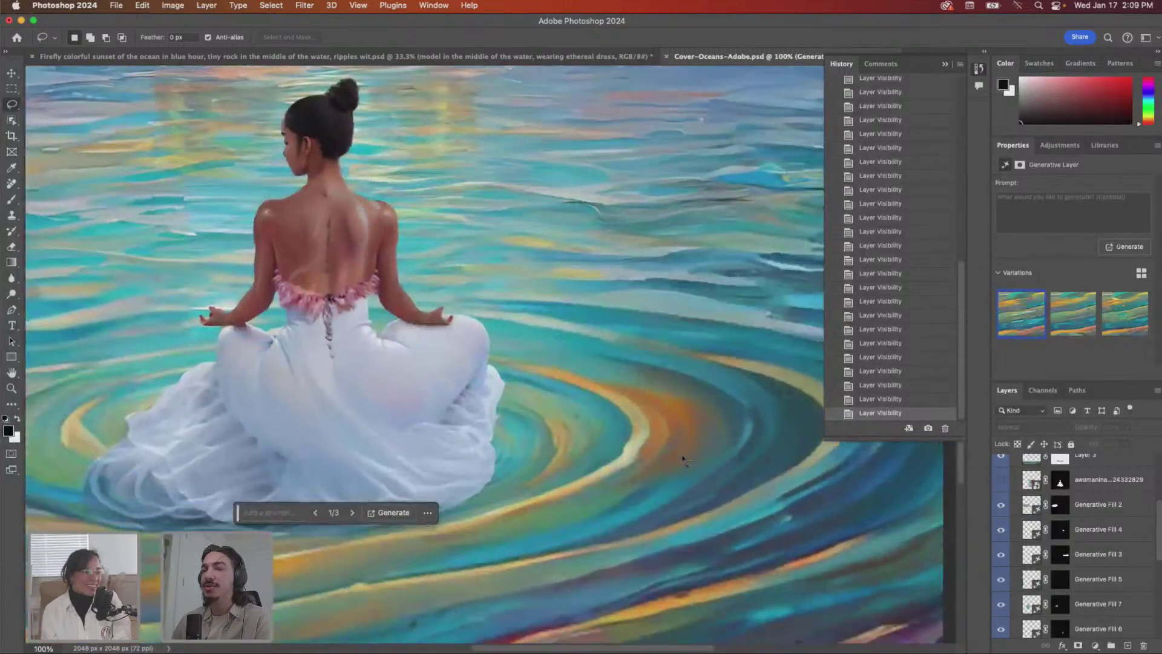
{"action": "scroll", "coordinate": [571, 430], "scroll_direction": "down", "scroll_amount": 5}
{"action": "scroll", "coordinate": [539, 411], "scroll_direction": "up", "scroll_amount": 3}
{"action": "scroll", "coordinate": [539, 411], "scroll_direction": "left", "scroll_amount": 3}
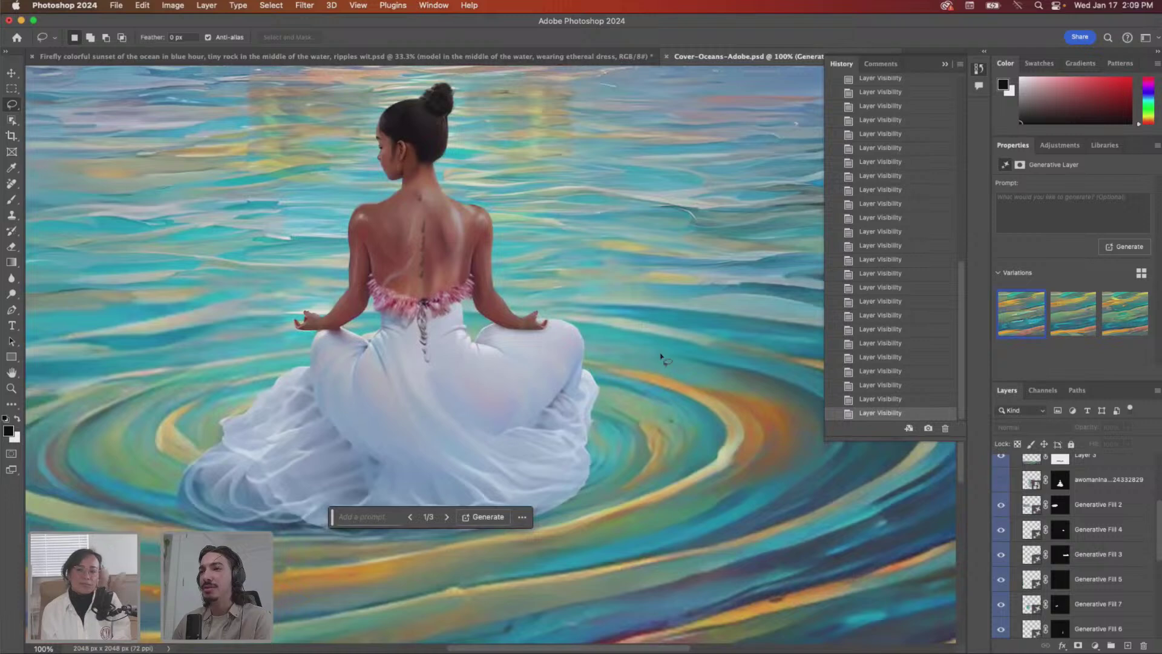
{"action": "key", "text": "super+minus"}
{"action": "key", "text": "super+minus"}
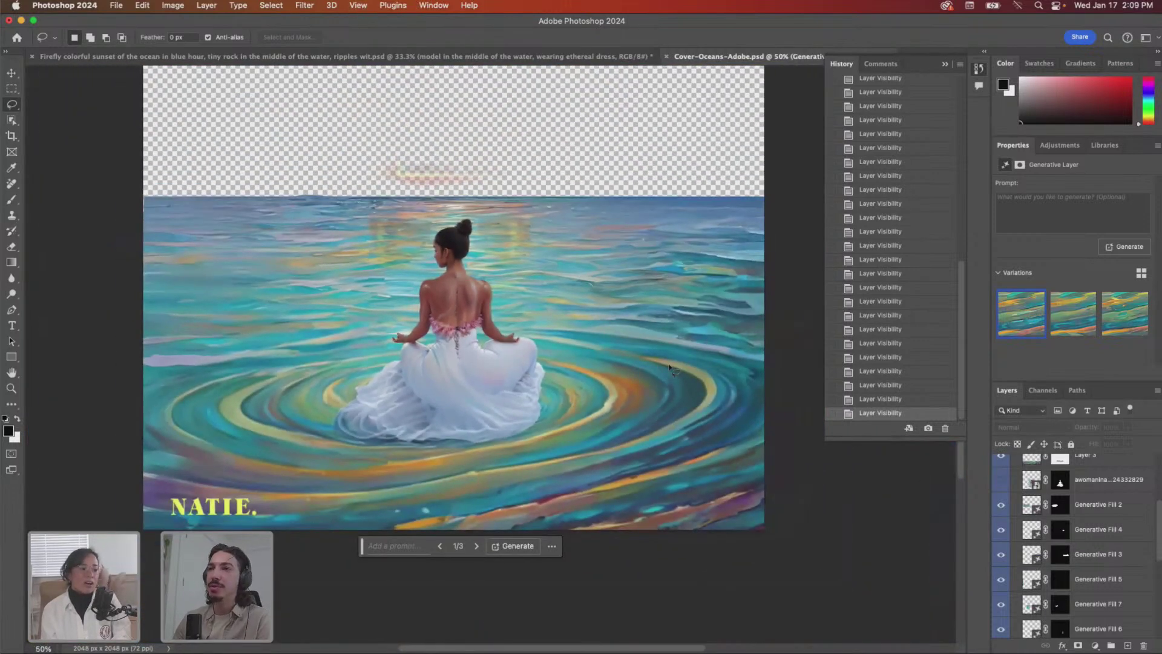
- Toggle Generative Fill 2 off and back on, and collapse the GenFill-WaterBlend-2 group
{"action": "left_click", "coordinate": [1002, 506]}
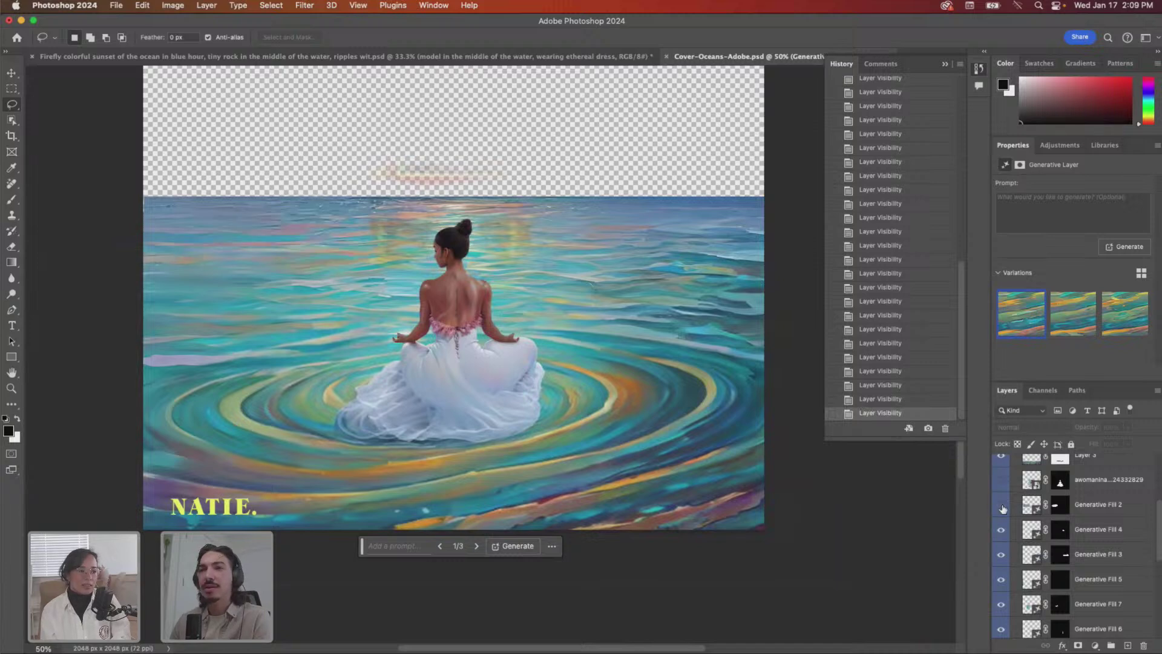
{"action": "left_click", "coordinate": [1002, 506]}
{"action": "scroll", "coordinate": [1005, 494], "scroll_direction": "up", "scroll_amount": 5}
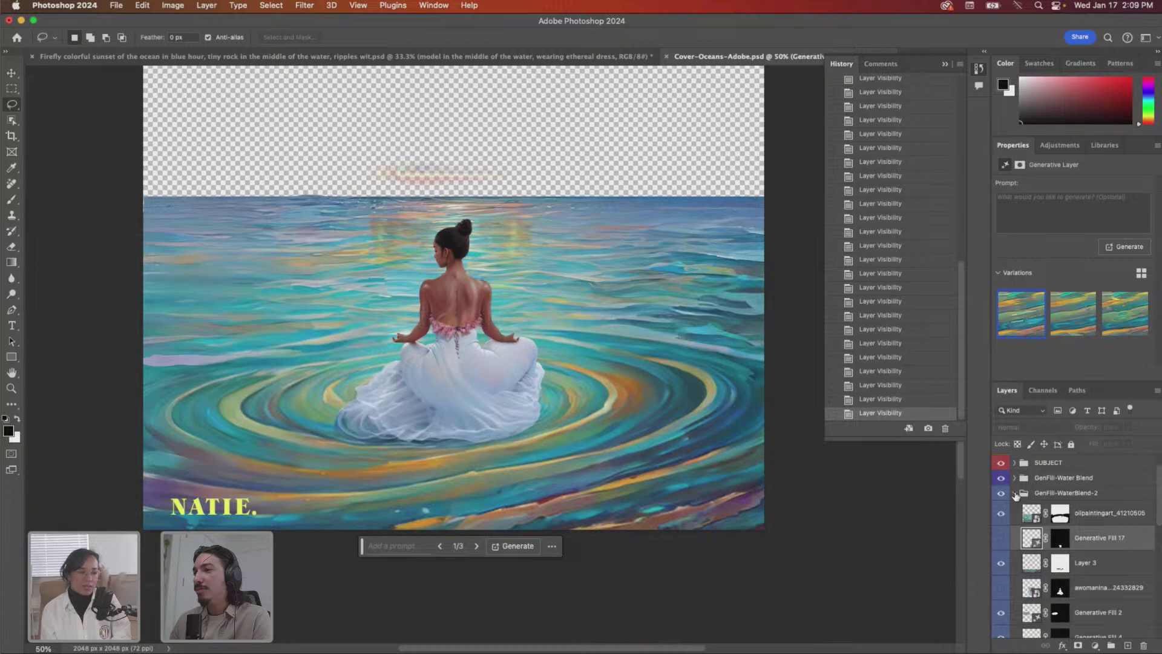
{"action": "left_click", "coordinate": [1016, 493]}
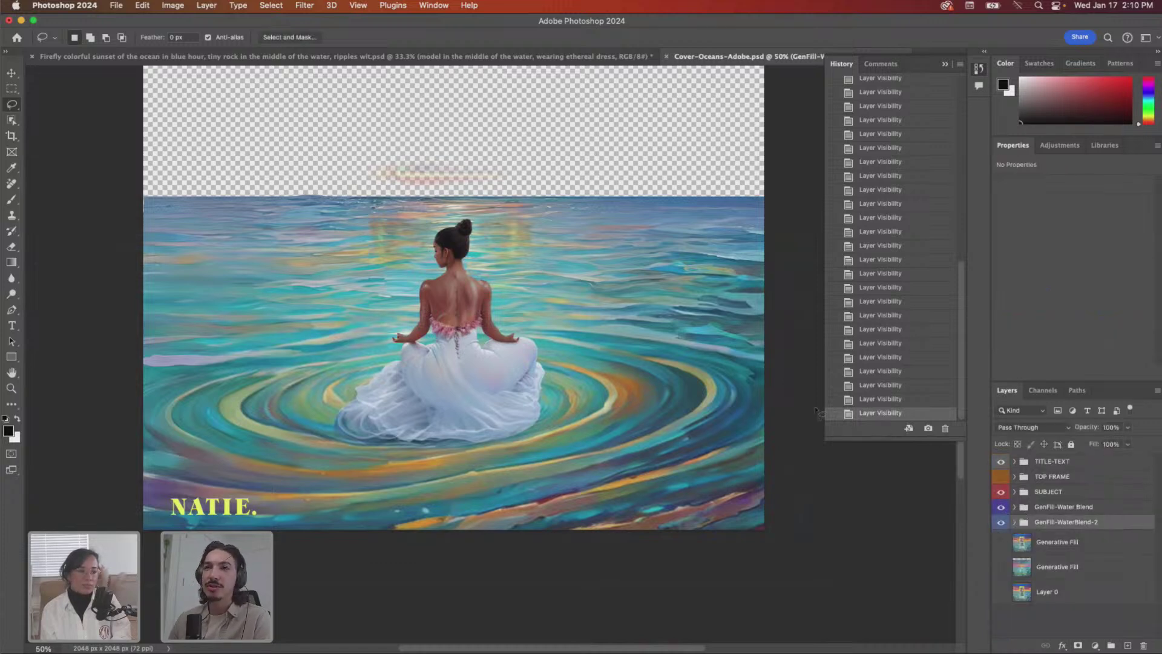
- Toggle the GenFill-WaterBlend-2 and GenFill-Water Blend groups off and on to compare their overall effect, leaving both visible
{"action": "left_click", "coordinate": [1002, 523]}
{"action": "left_click", "coordinate": [1002, 523]}
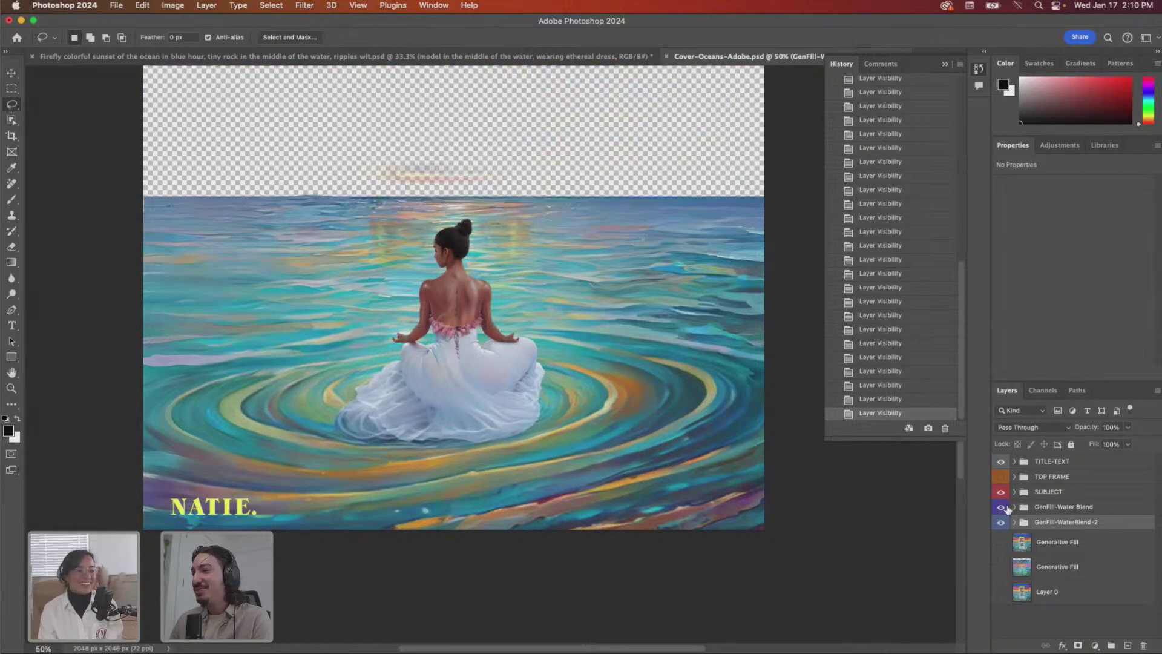
{"action": "left_click", "coordinate": [1002, 522]}
{"action": "left_click", "coordinate": [1002, 521]}
{"action": "left_click", "coordinate": [1002, 507]}
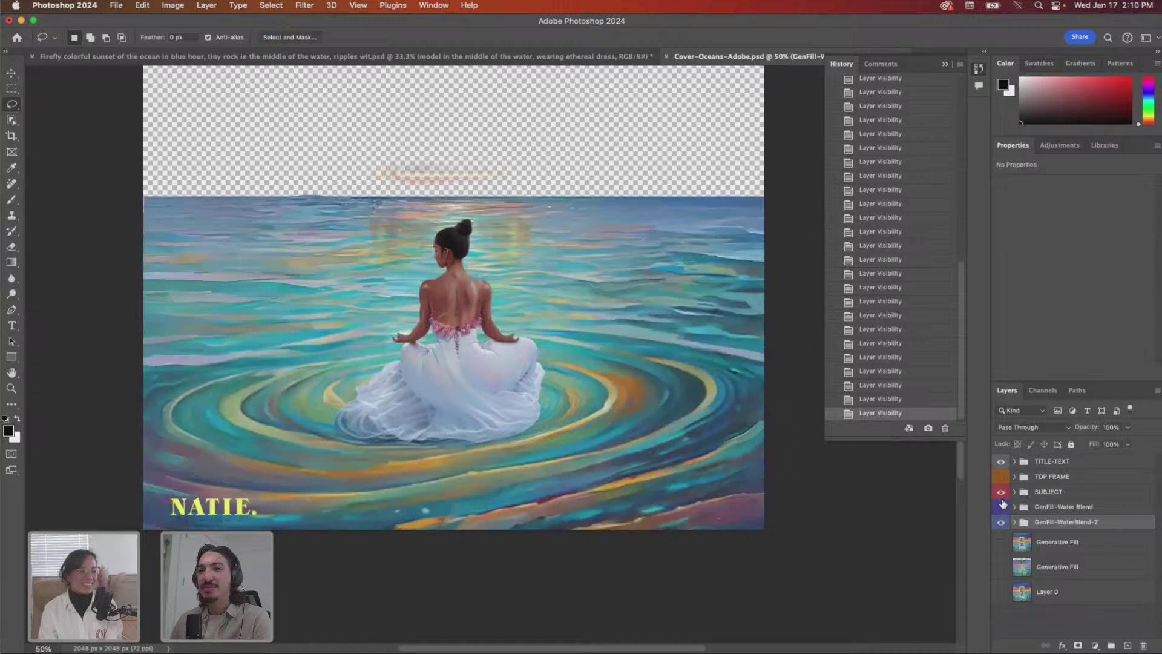
{"action": "left_click", "coordinate": [1002, 506]}
{"action": "left_click", "coordinate": [1002, 507]}
{"action": "left_click", "coordinate": [1002, 506]}
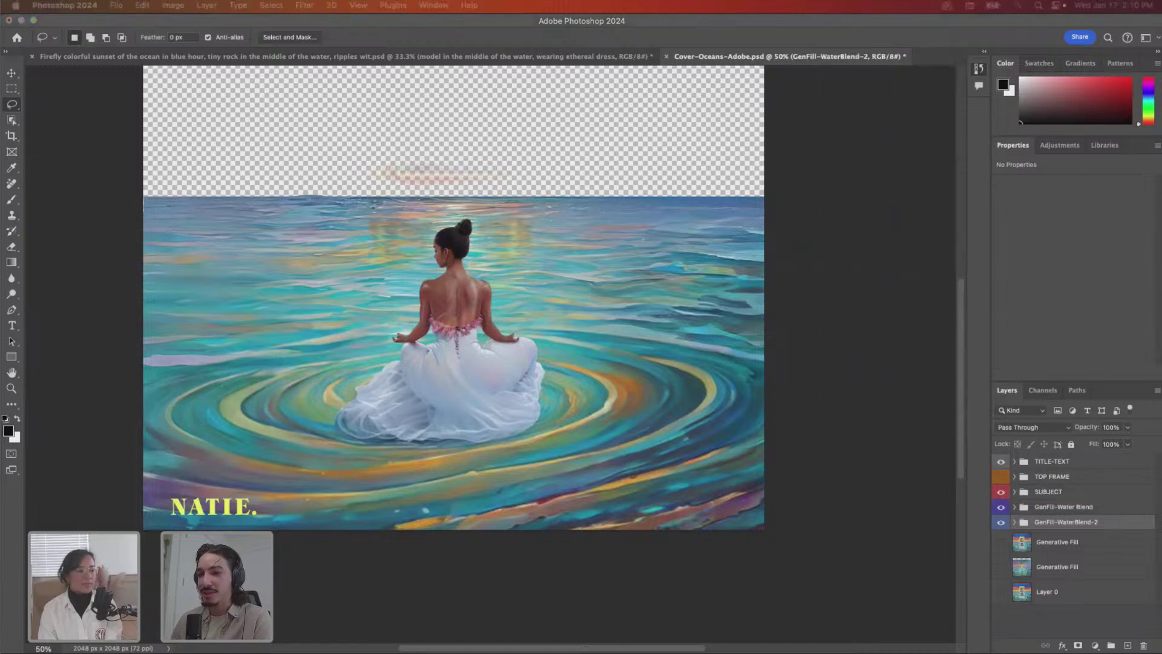
- Switch to Finder, preview the stage image COVER-STAGE-006.jpg and examine the woman's dress and surrounding ripples up close
{"action": "key", "text": "space"}
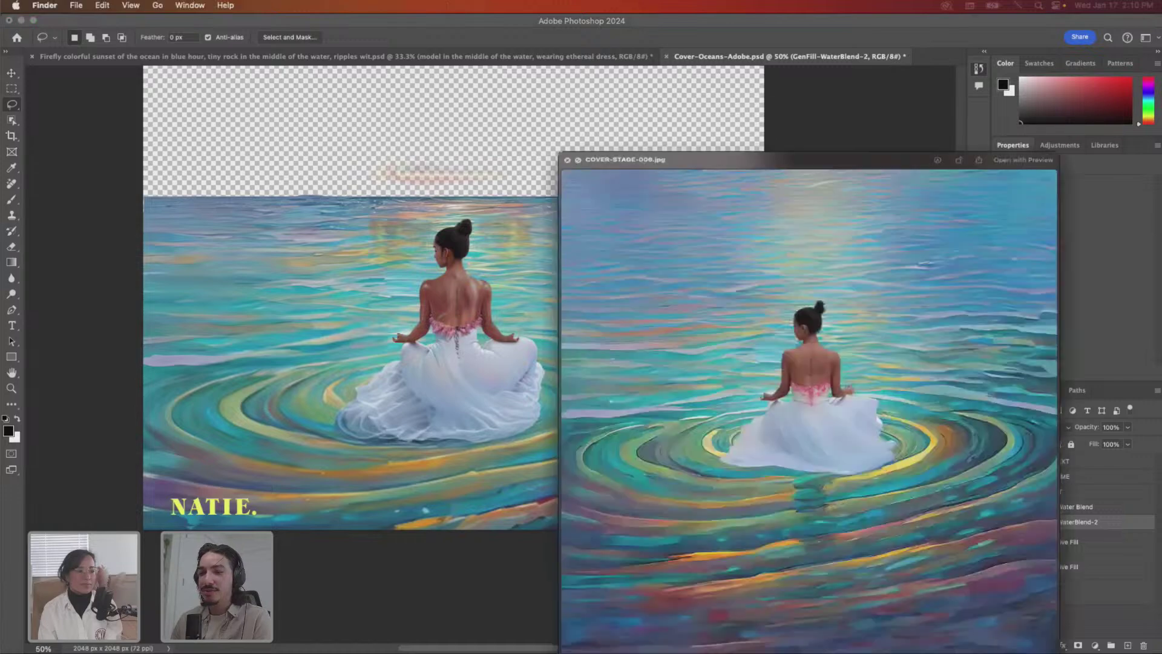
{"action": "left_click_drag", "start_coordinate": [880, 69], "coordinate": [666, 52]}
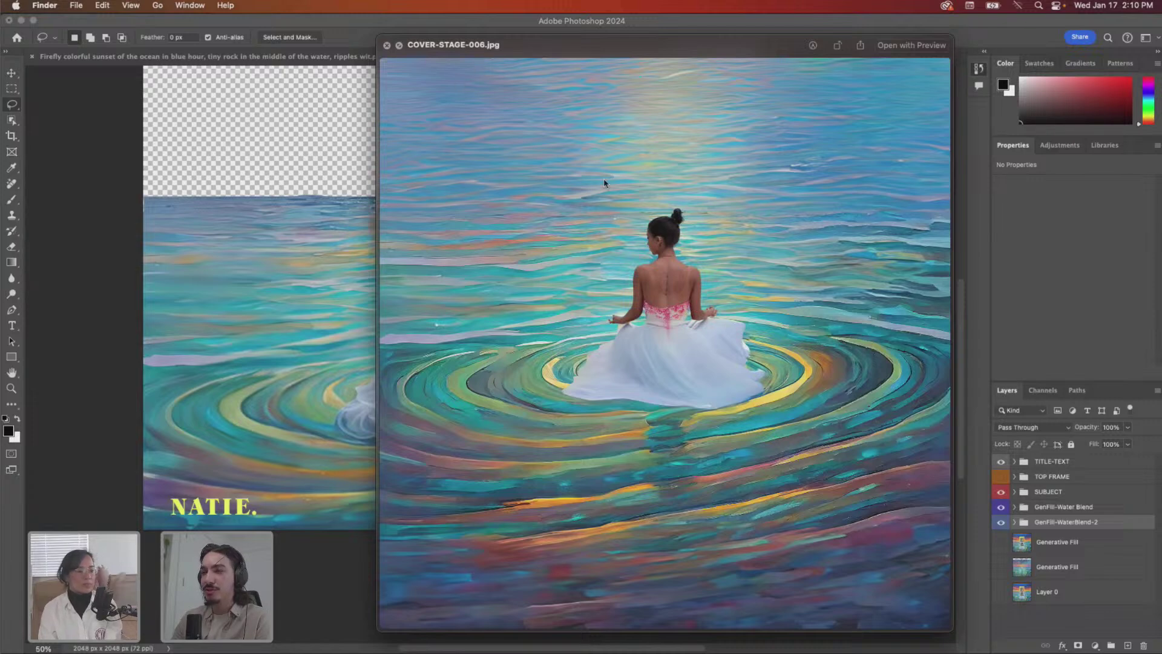
{"action": "scroll", "coordinate": [647, 235], "scroll_direction": "up", "scroll_amount": 2}
{"action": "scroll", "coordinate": [665, 328], "scroll_direction": "up", "scroll_amount": 5}
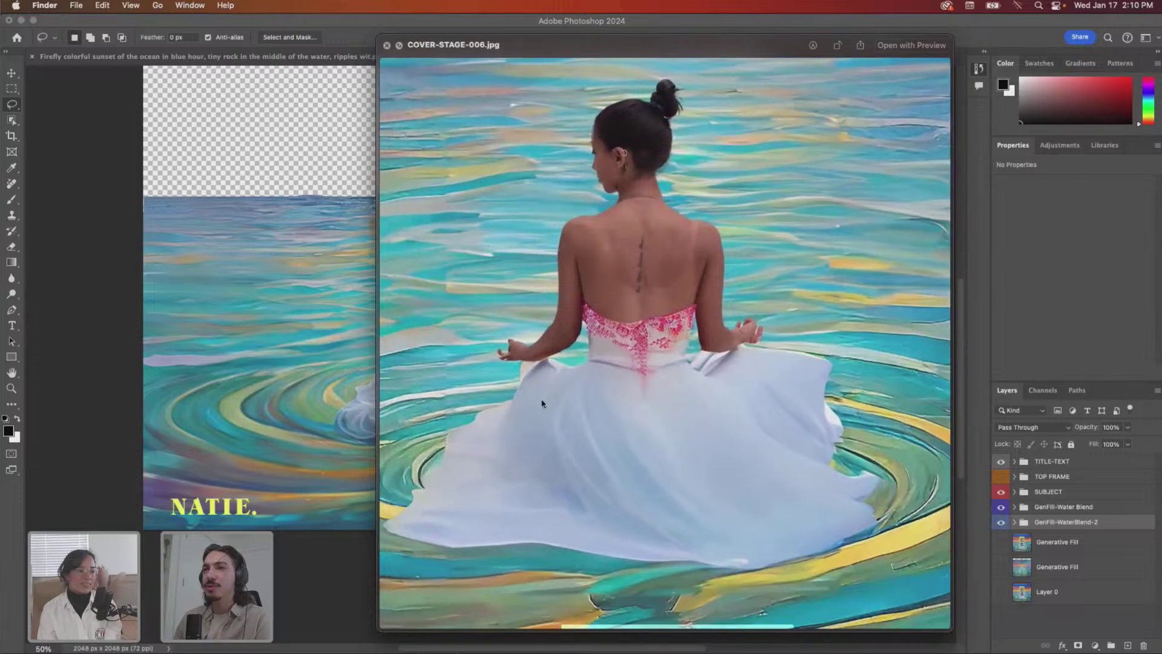
{"action": "scroll", "coordinate": [720, 347], "scroll_direction": "right", "scroll_amount": 2}
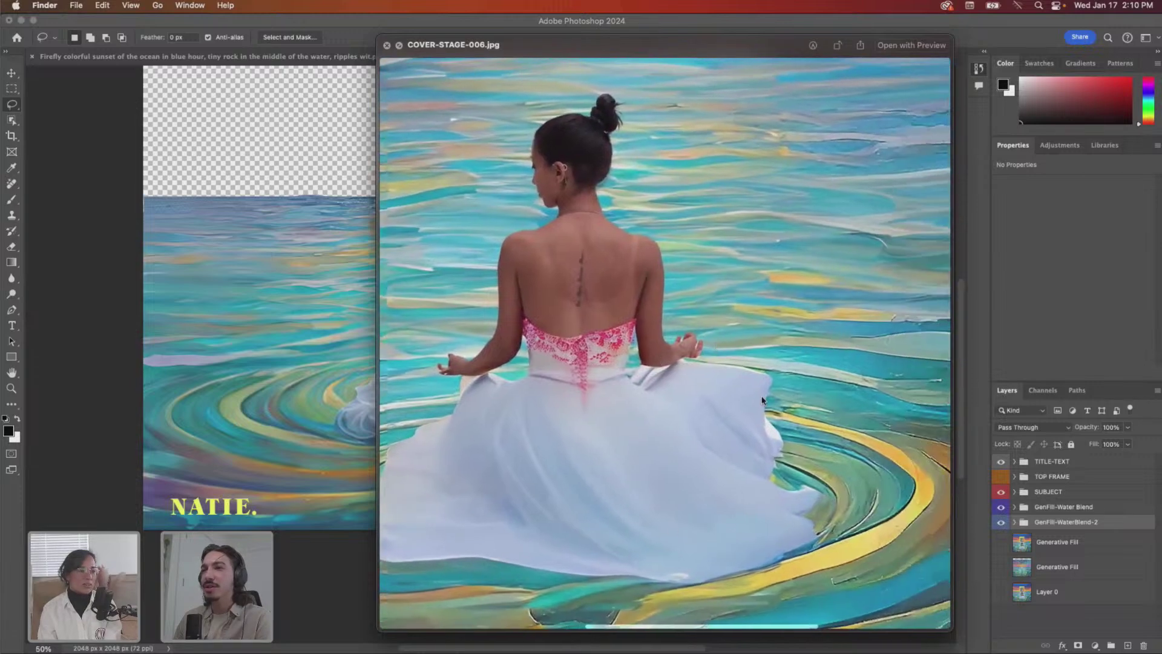
- Examine the dress edges and surrounding water in COVER-STAGE-006.jpg up close, then return to the full image
{"action": "scroll", "coordinate": [753, 388], "scroll_direction": "left", "scroll_amount": 2}
{"action": "scroll", "coordinate": [753, 388], "scroll_direction": "left", "scroll_amount": 2}
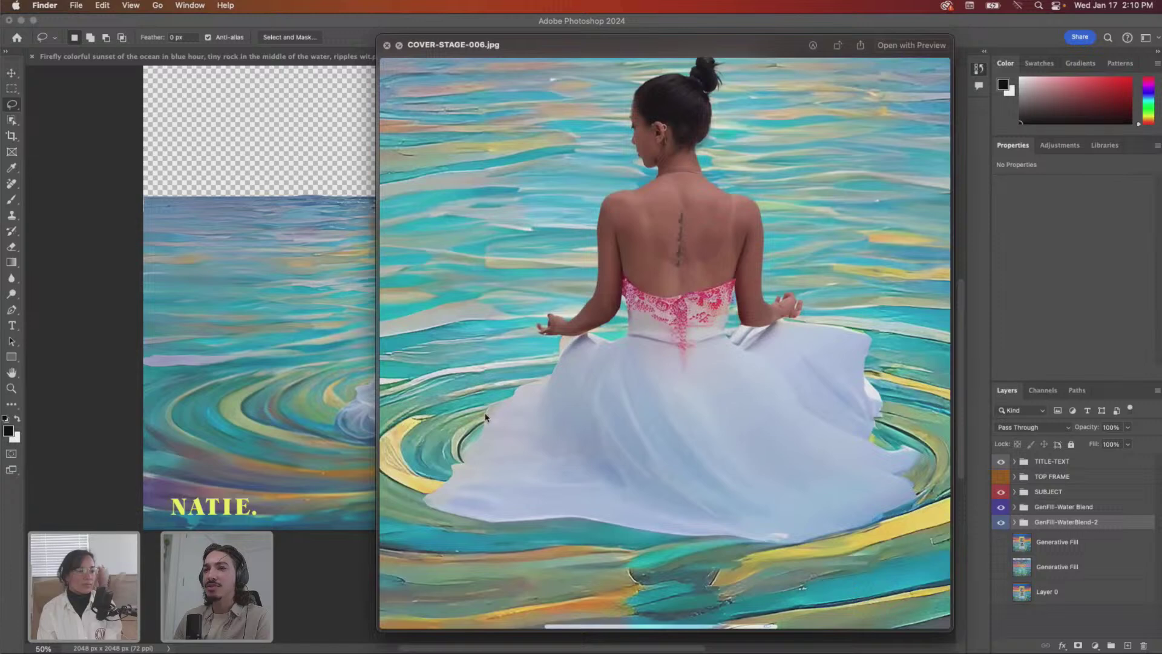
{"action": "scroll", "coordinate": [636, 311], "scroll_direction": "up", "scroll_amount": 2}
{"action": "scroll", "coordinate": [627, 307], "scroll_direction": "down", "scroll_amount": 3}
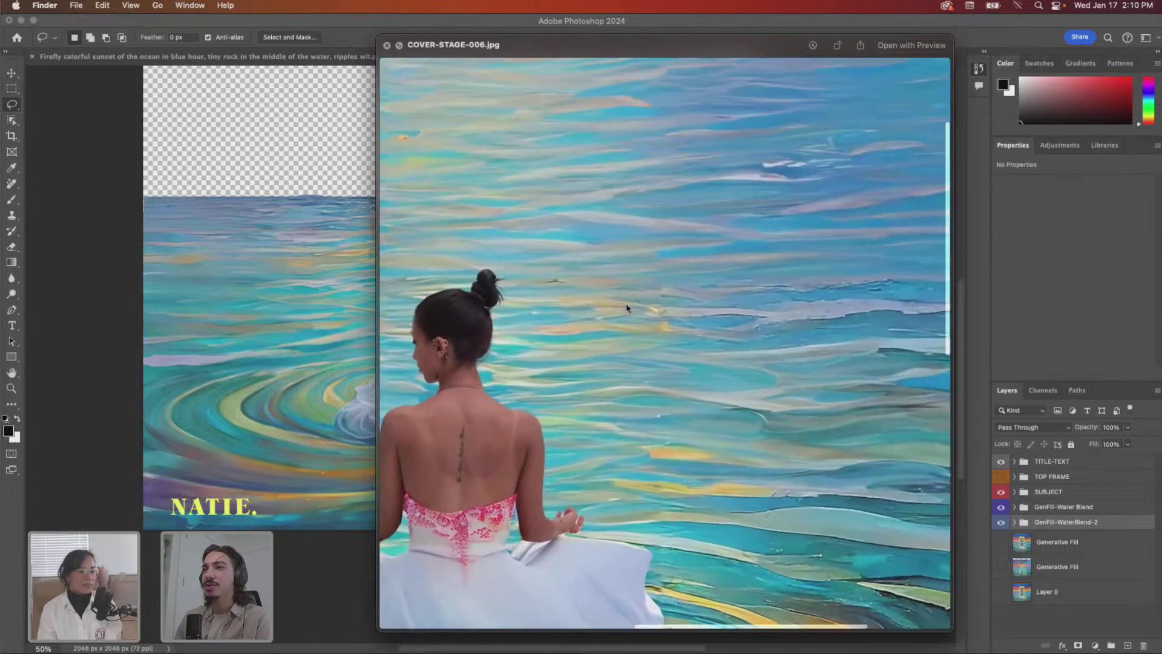
{"action": "key", "text": "space"}
{"action": "key", "text": "space"}
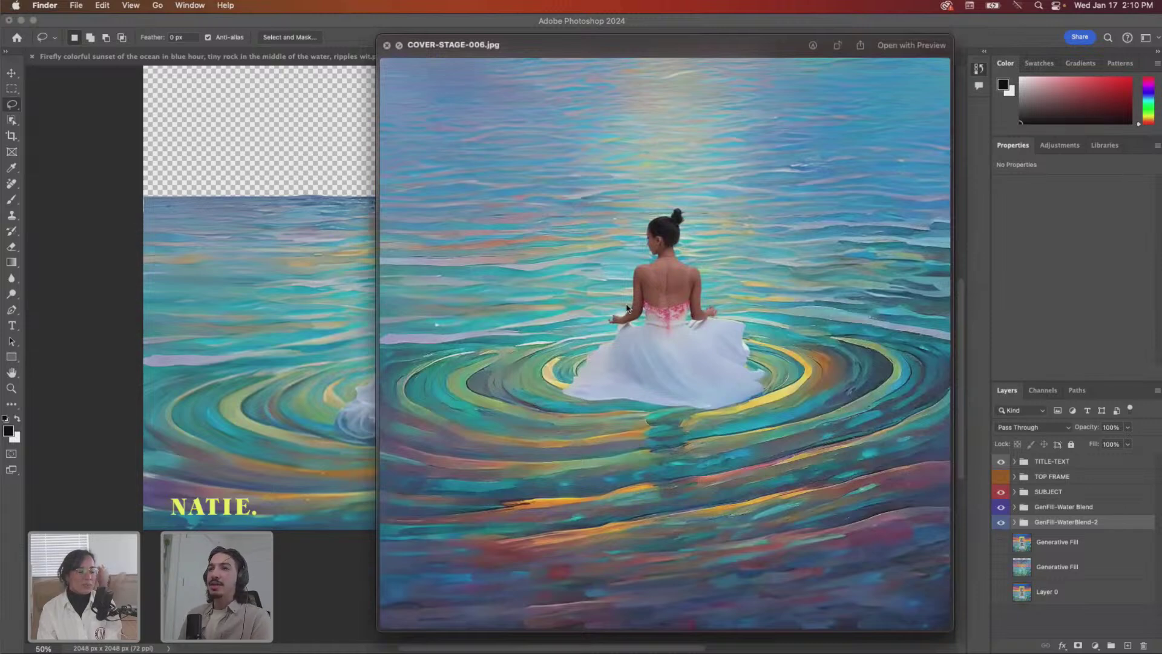
- Open COVER-STAGE-006.jpg in the Preview app and place its window beside the woman in the Photoshop composition
{"action": "left_click", "coordinate": [960, 40]}
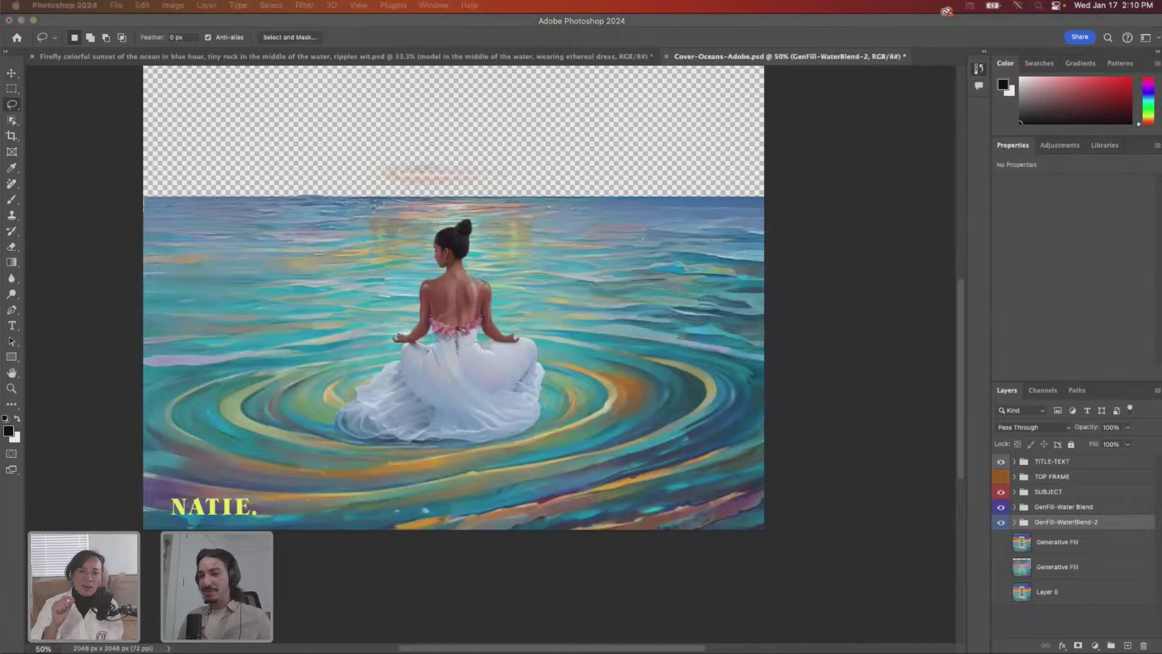
{"action": "key", "text": "space"}
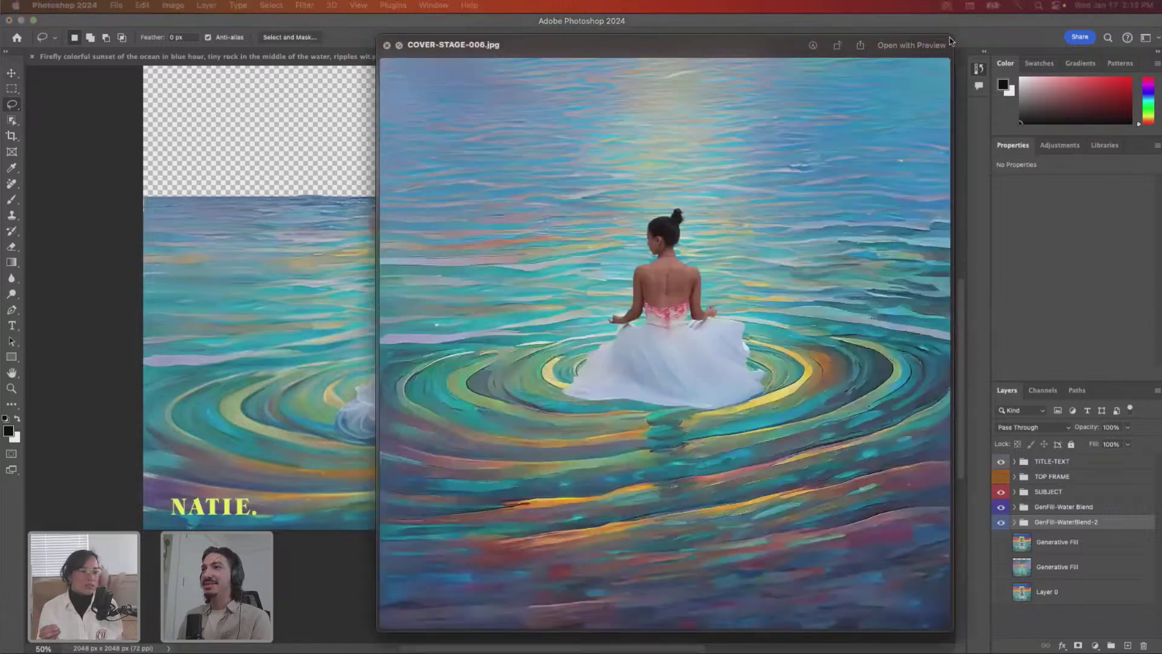
{"action": "left_click_drag", "start_coordinate": [953, 36], "coordinate": [723, 165]}
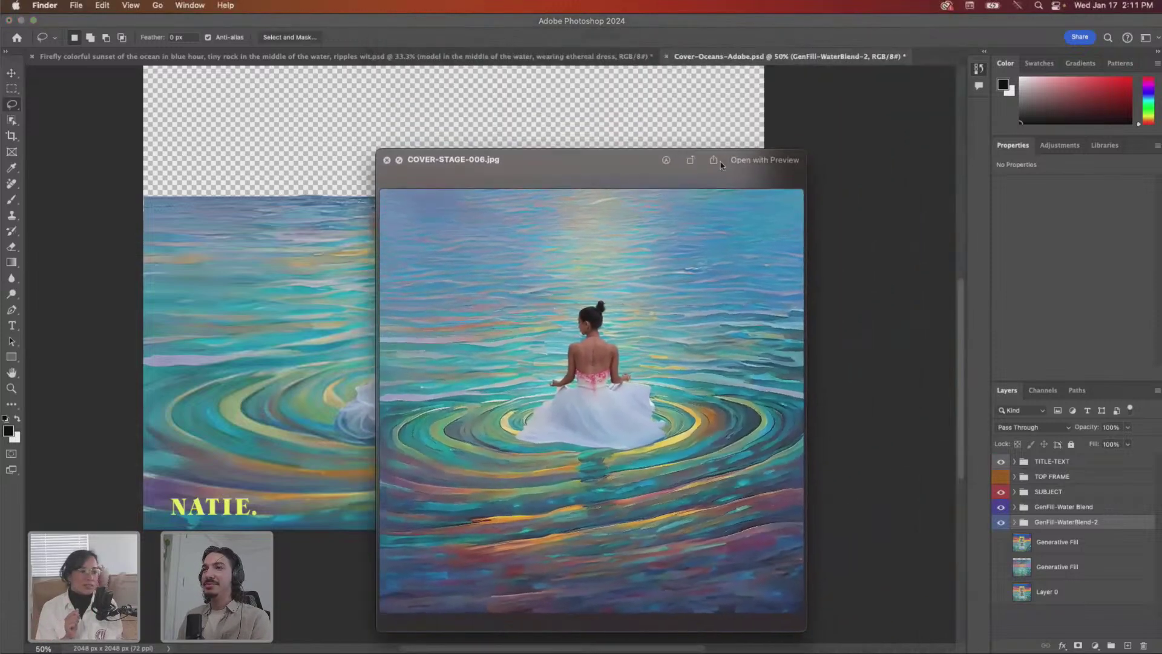
{"action": "left_click", "coordinate": [763, 161]}
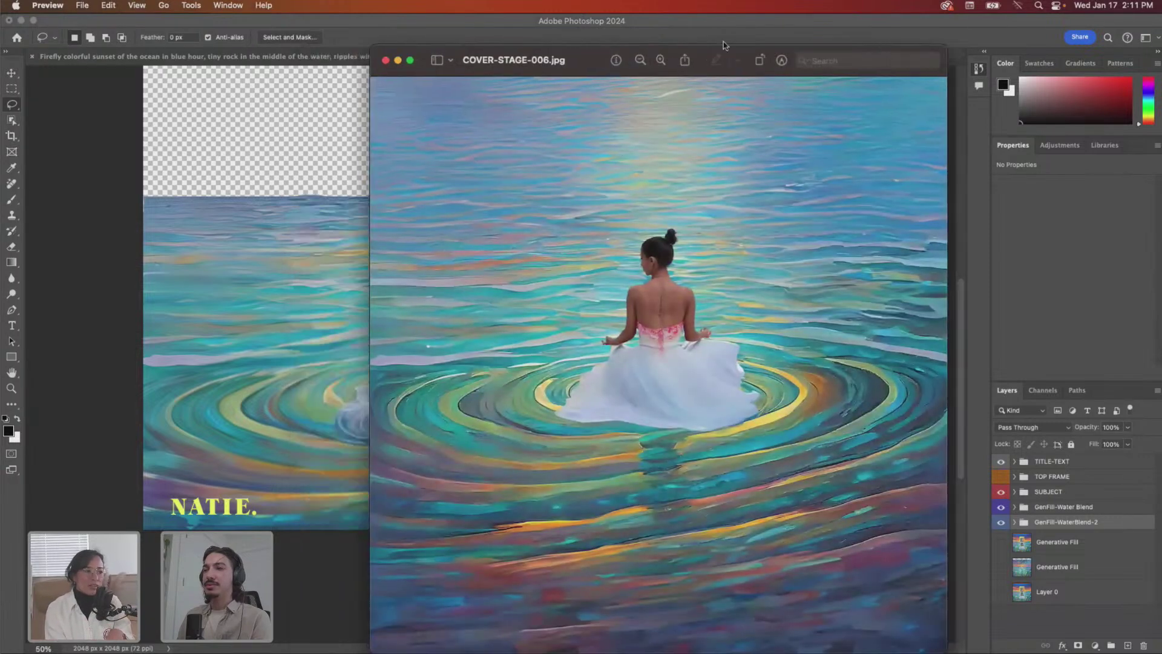
{"action": "left_click_drag", "start_coordinate": [725, 45], "coordinate": [800, 39]}
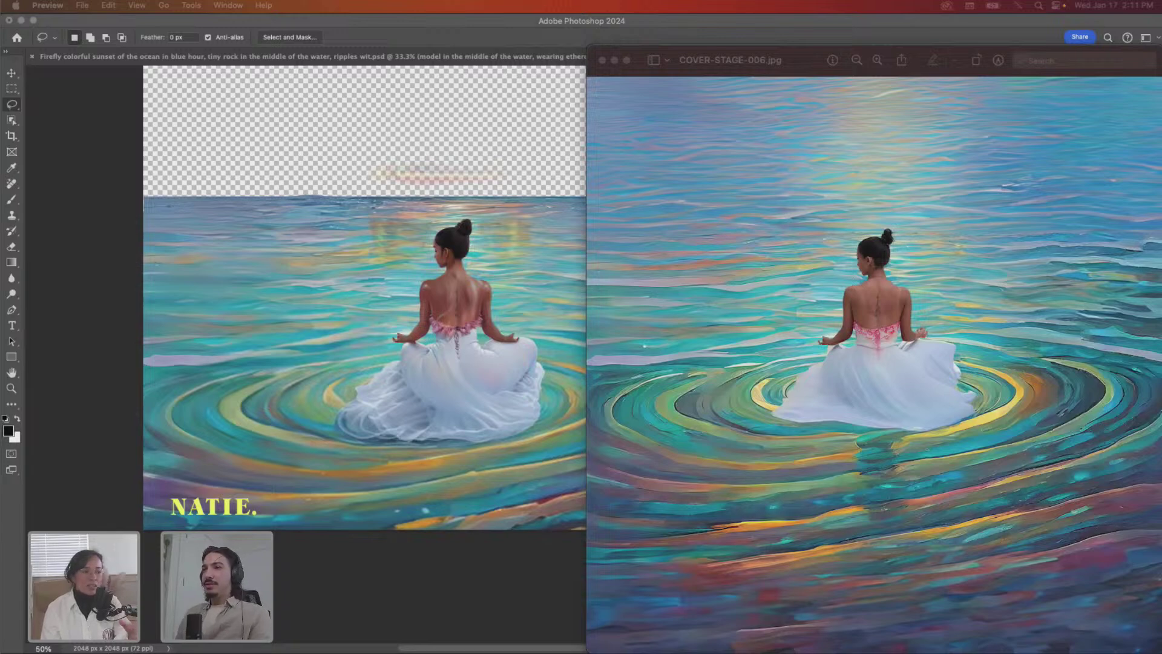
{"action": "left_click", "coordinate": [865, 310]}
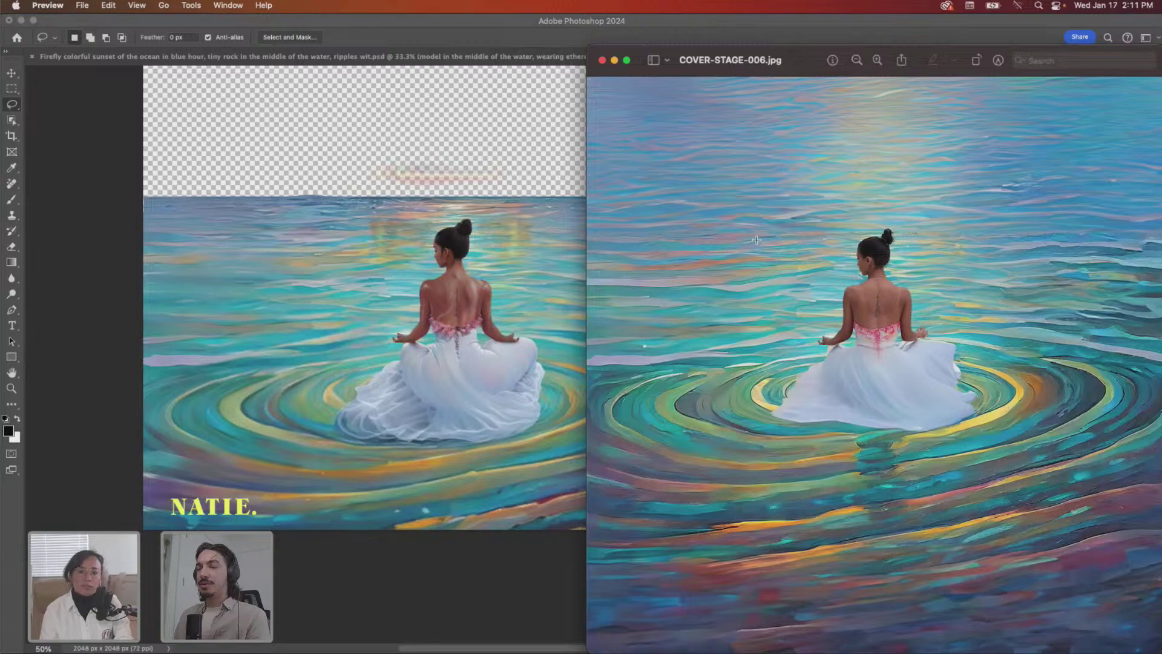
{"action": "left_click_drag", "start_coordinate": [804, 64], "coordinate": [791, 55]}
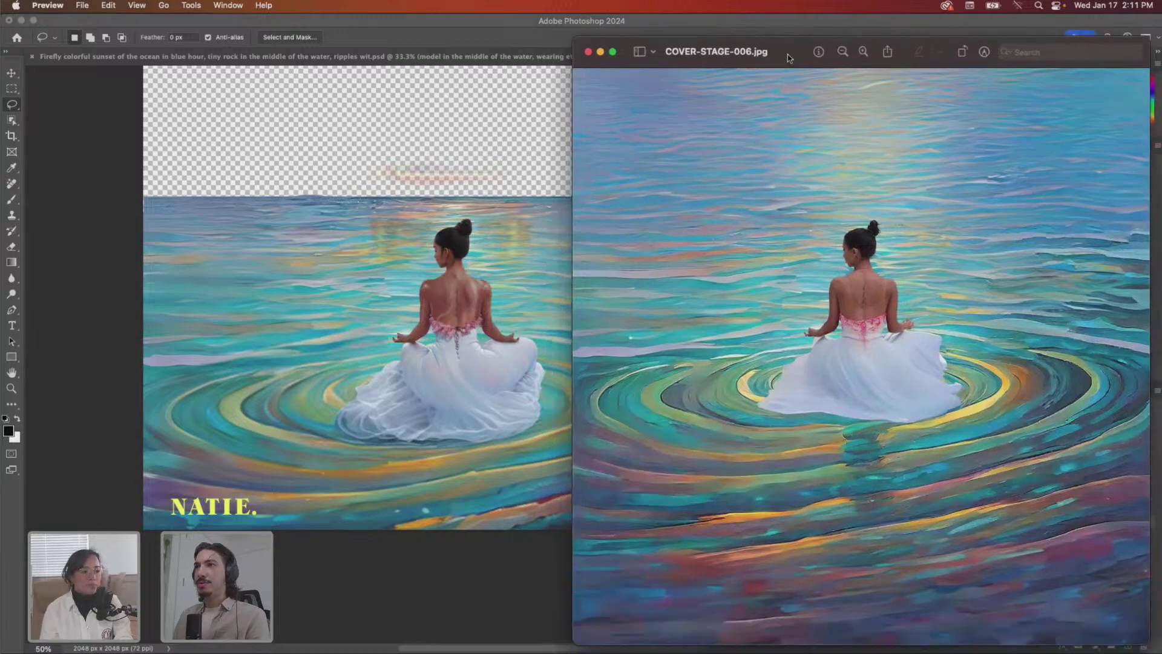
- Examine the woman's back, tattoo, bodice and skirt up close in COVER-STAGE-006.jpg
{"action": "scroll", "coordinate": [879, 271], "scroll_direction": "up", "scroll_amount": 6}
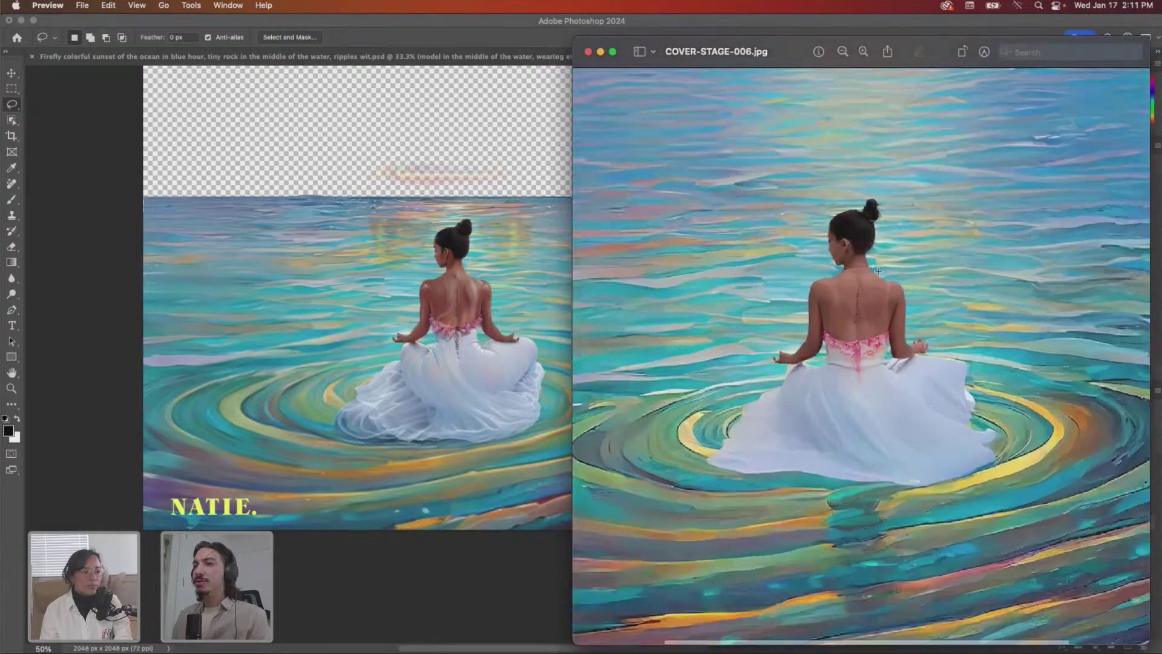
{"action": "scroll", "coordinate": [878, 271], "scroll_direction": "up", "scroll_amount": 3}
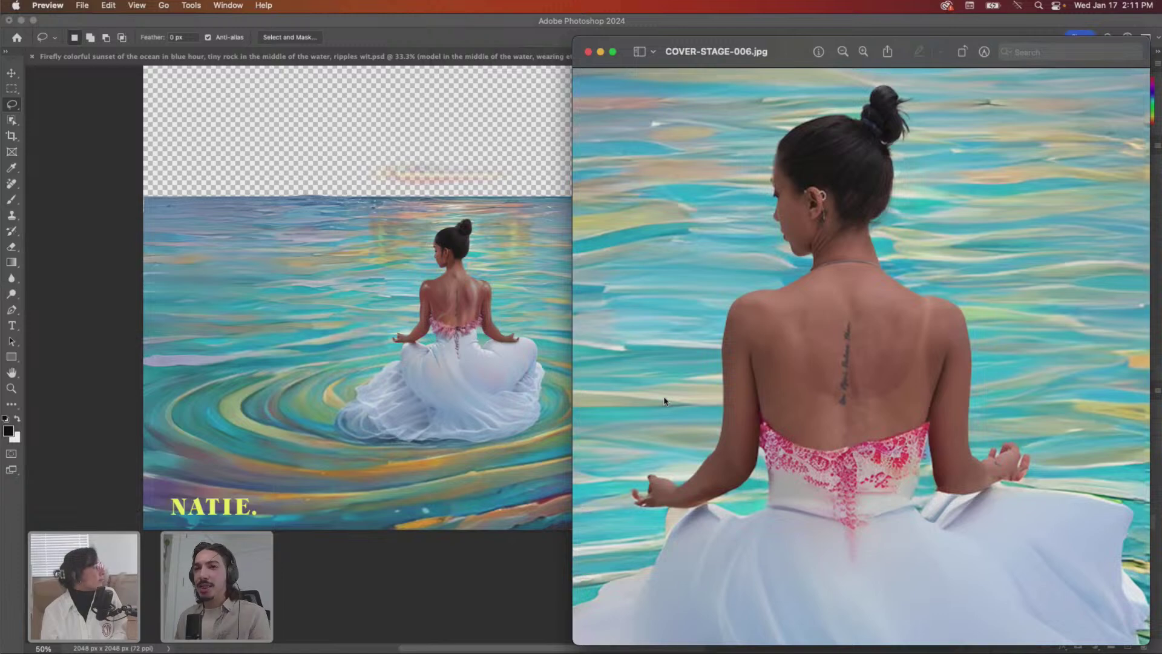
{"action": "scroll", "coordinate": [716, 430], "scroll_direction": "down", "scroll_amount": 5}
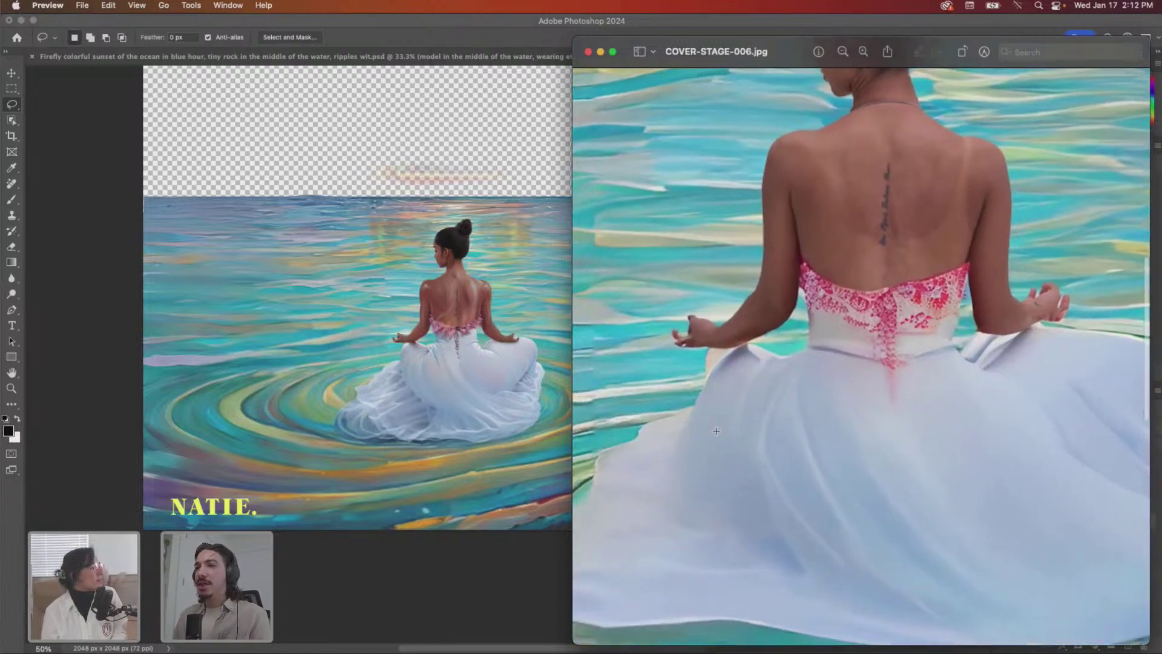
{"action": "scroll", "coordinate": [716, 431], "scroll_direction": "down", "scroll_amount": 1}
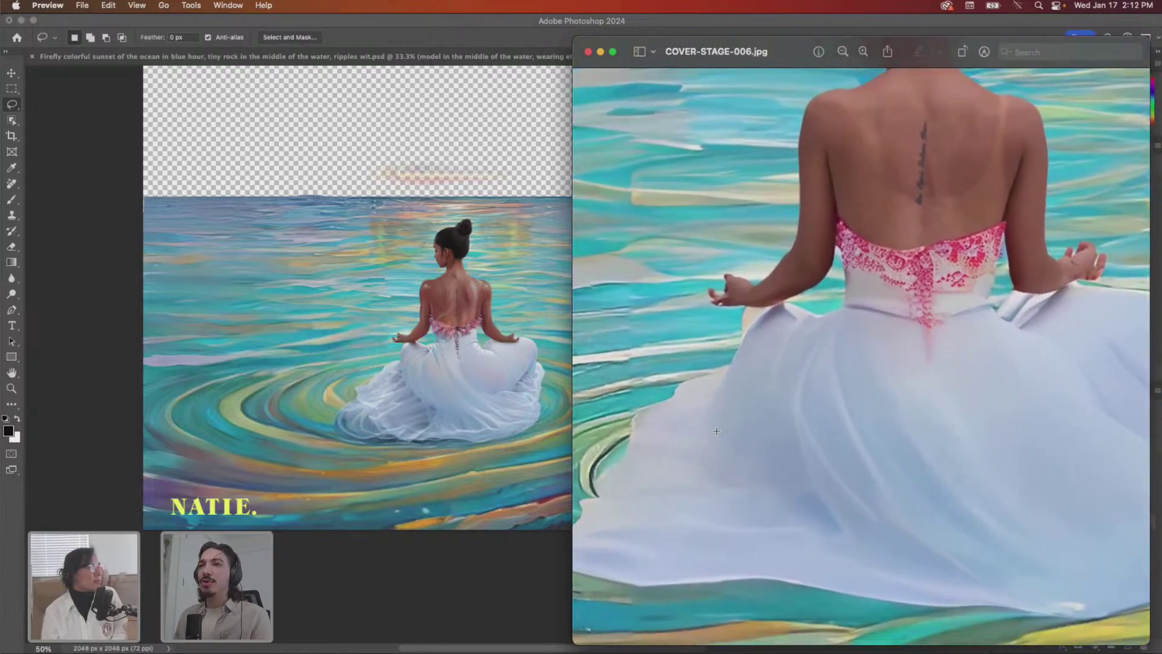
{"action": "scroll", "coordinate": [716, 430], "scroll_direction": "up", "scroll_amount": 4}
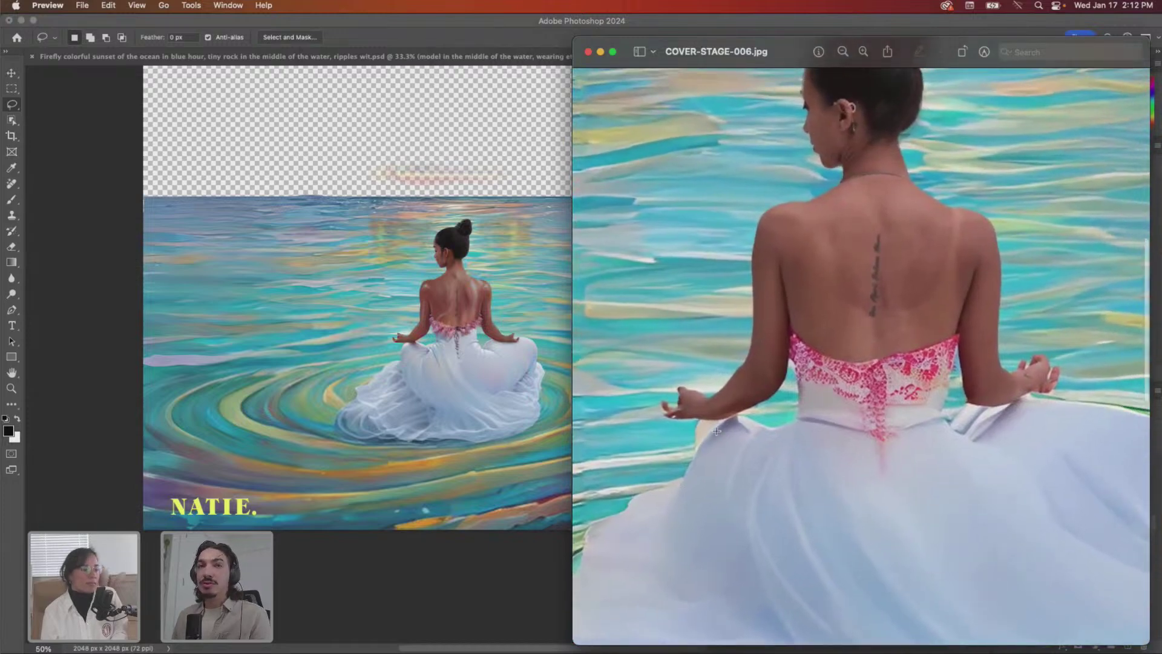
{"action": "scroll", "coordinate": [716, 430], "scroll_direction": "up", "scroll_amount": 3}
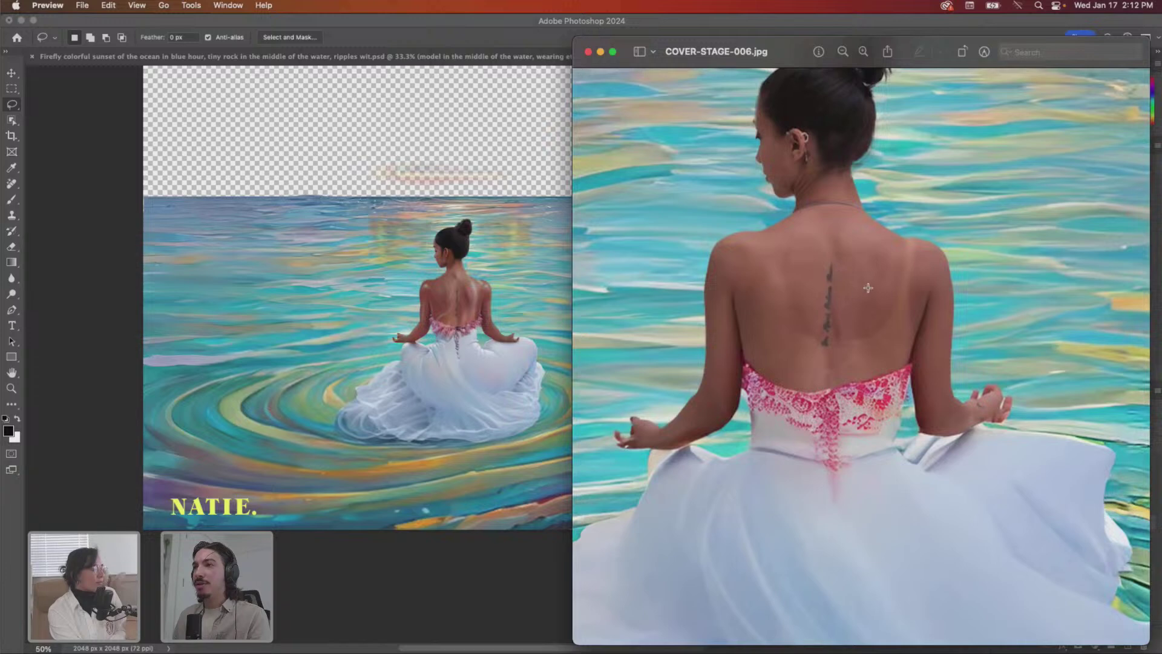
{"action": "scroll", "coordinate": [834, 264], "scroll_direction": "up", "scroll_amount": 2}
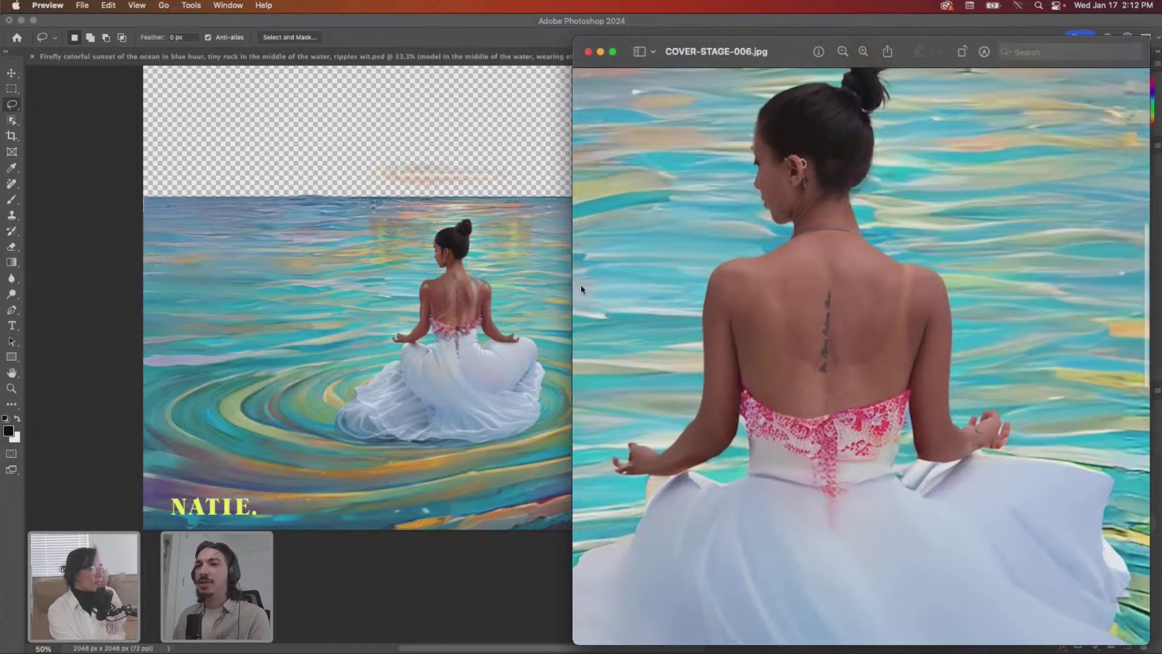
- Switch to Photoshop and examine the woman's back, floral neckline and dress up close in Cover-Oceans-Adobe.psd for comparison
{"action": "left_click", "coordinate": [448, 238]}
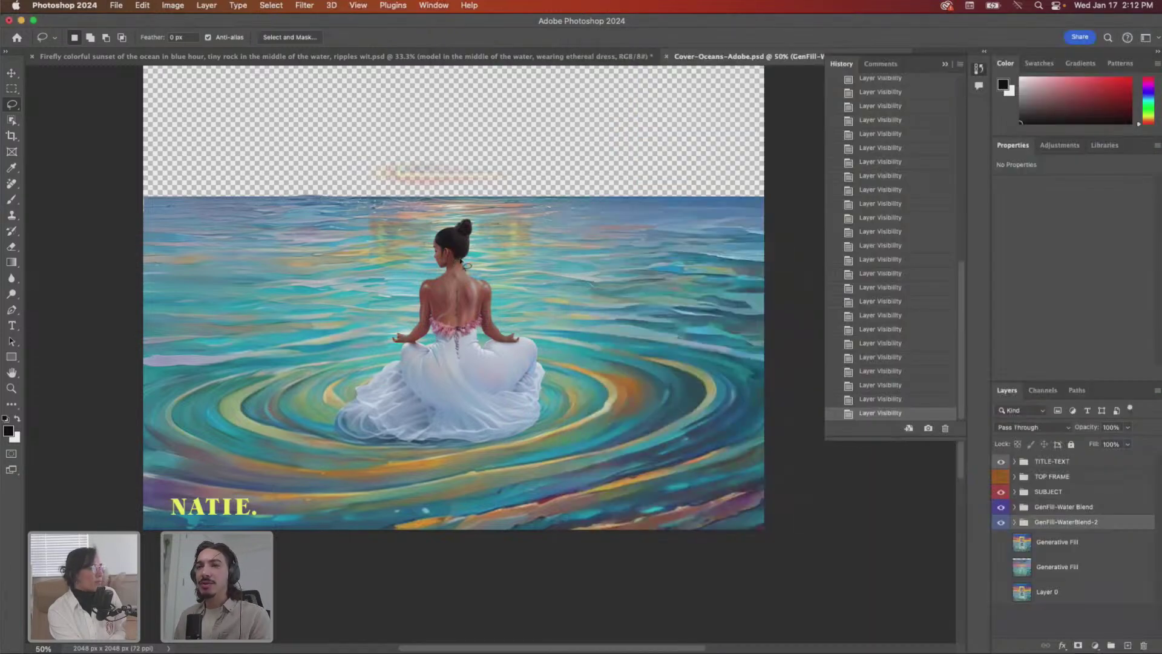
{"action": "key", "text": "super+equal"}
{"action": "scroll", "coordinate": [461, 261], "scroll_direction": "up", "scroll_amount": 5}
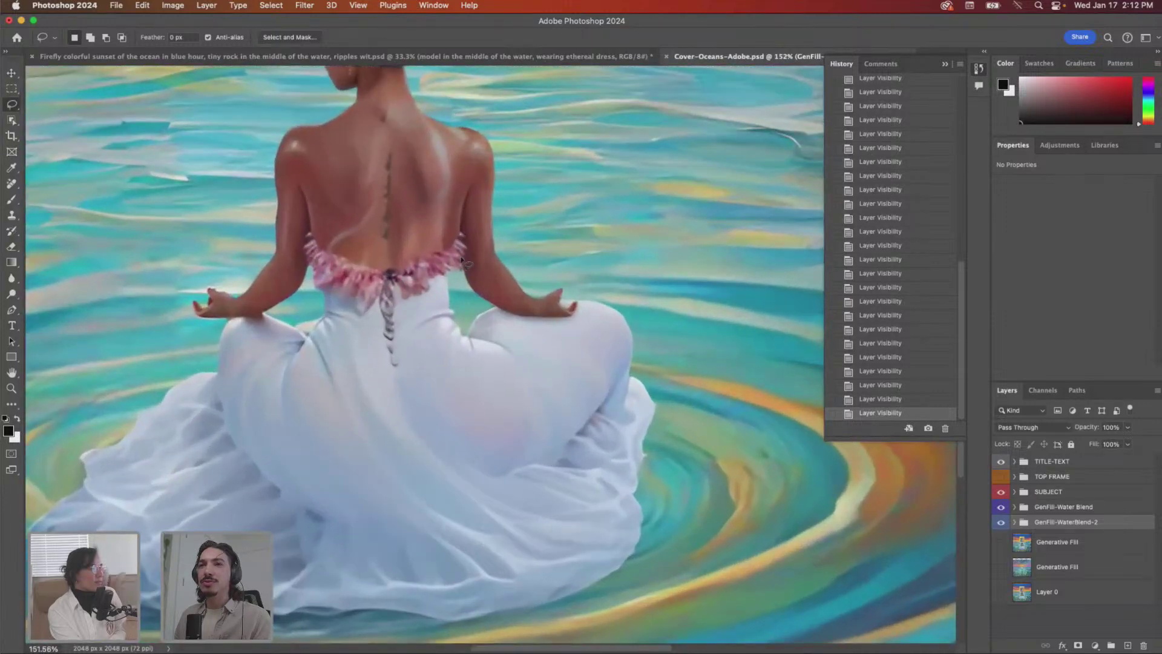
{"action": "scroll", "coordinate": [462, 261], "scroll_direction": "up", "scroll_amount": 3}
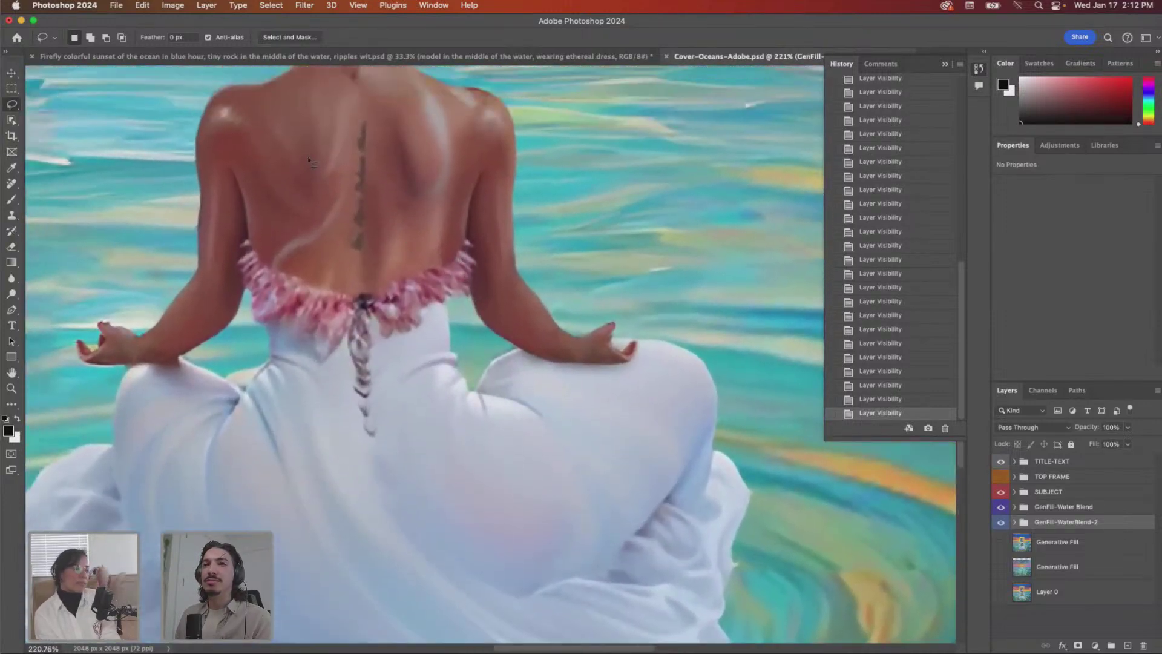
{"action": "scroll", "coordinate": [367, 260], "scroll_direction": "down", "scroll_amount": 4}
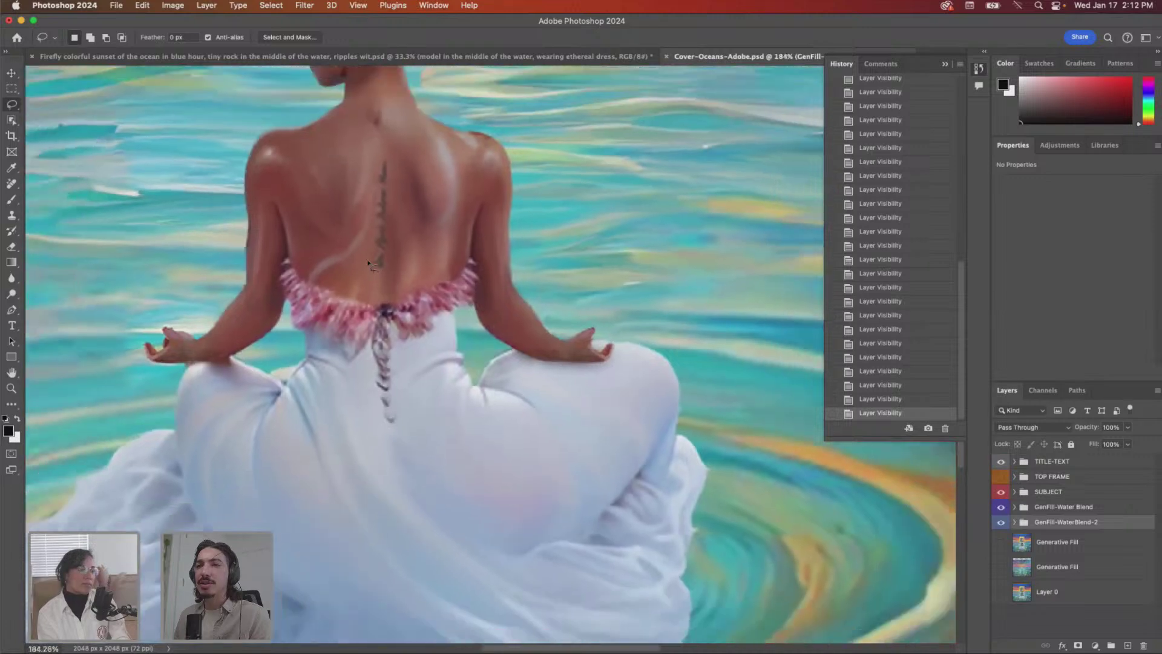
{"action": "scroll", "coordinate": [367, 259], "scroll_direction": "down", "scroll_amount": 3}
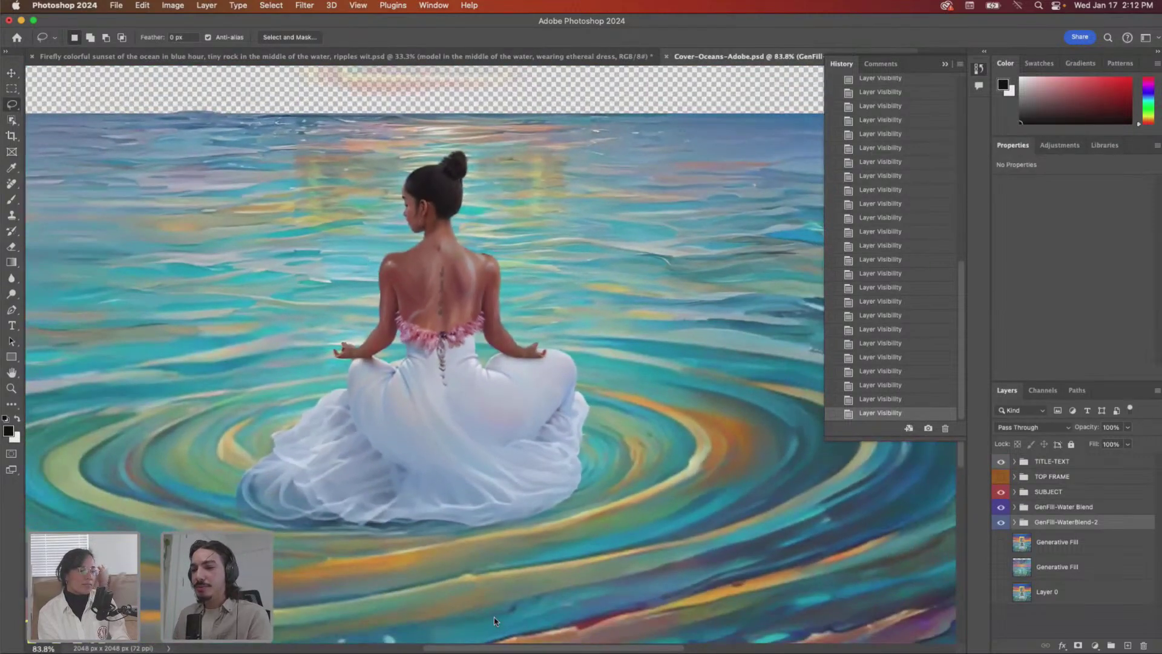
- Switch to Finder and preview COVER-STAGE-005.jpg, COVER-STAGE-006.jpg and COVER-STAGE-007.jpg, then return to COVER-STAGE-006.jpg
{"action": "left_click", "coordinate": [494, 622]}
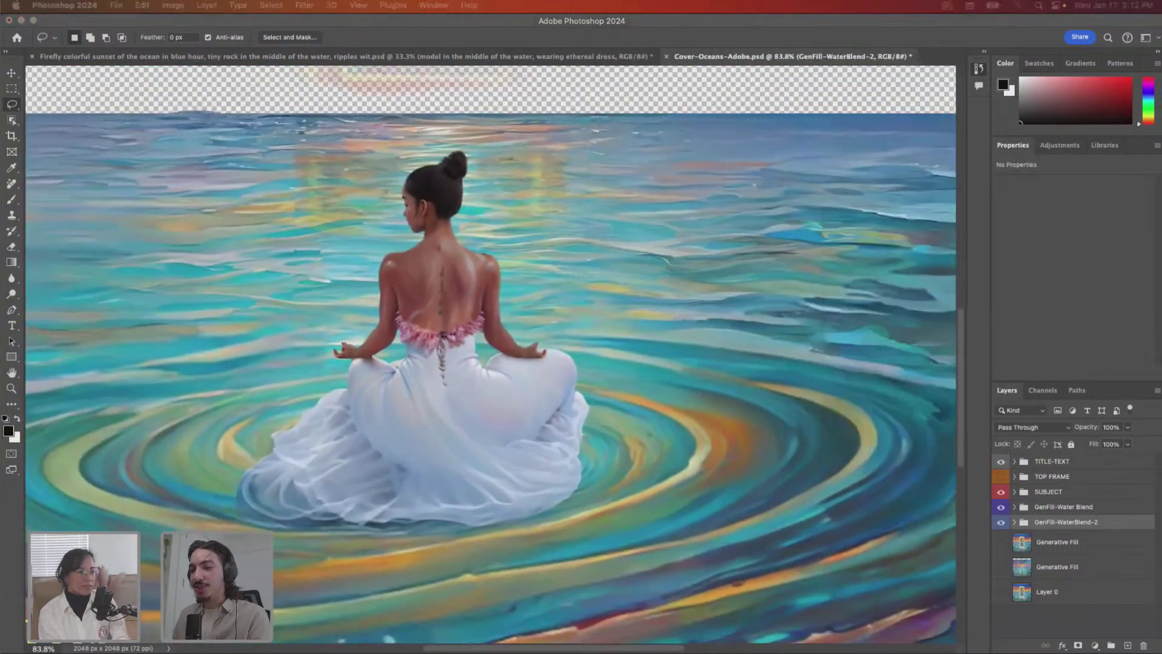
{"action": "key", "text": "space"}
{"action": "key", "text": "space"}
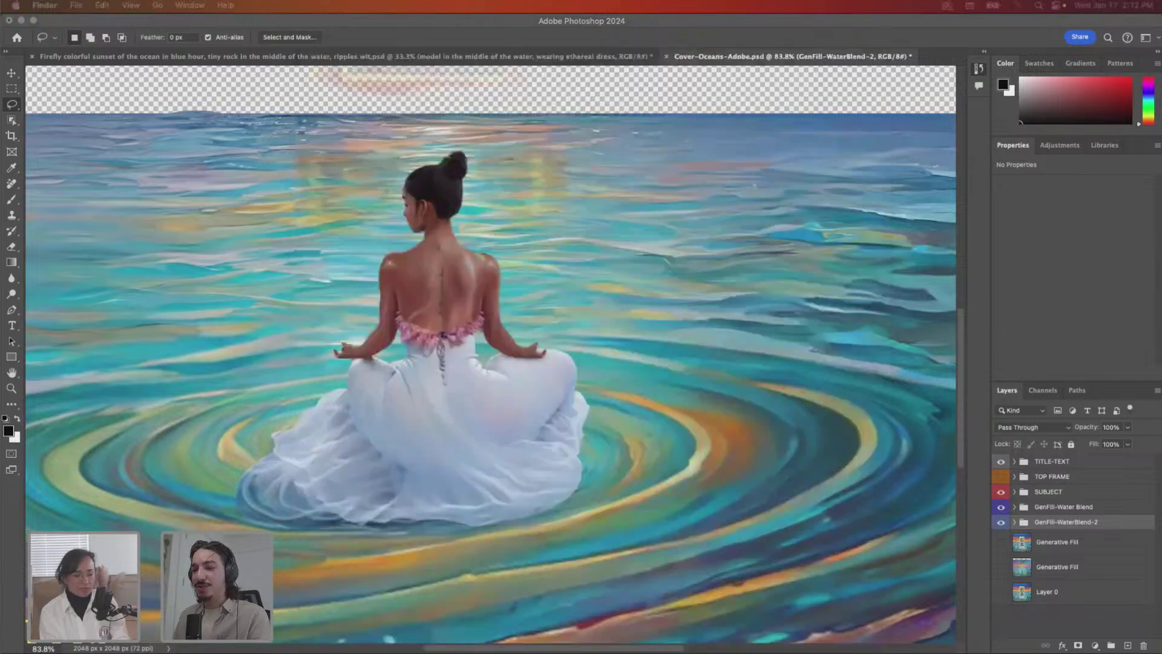
{"action": "key", "text": "space"}
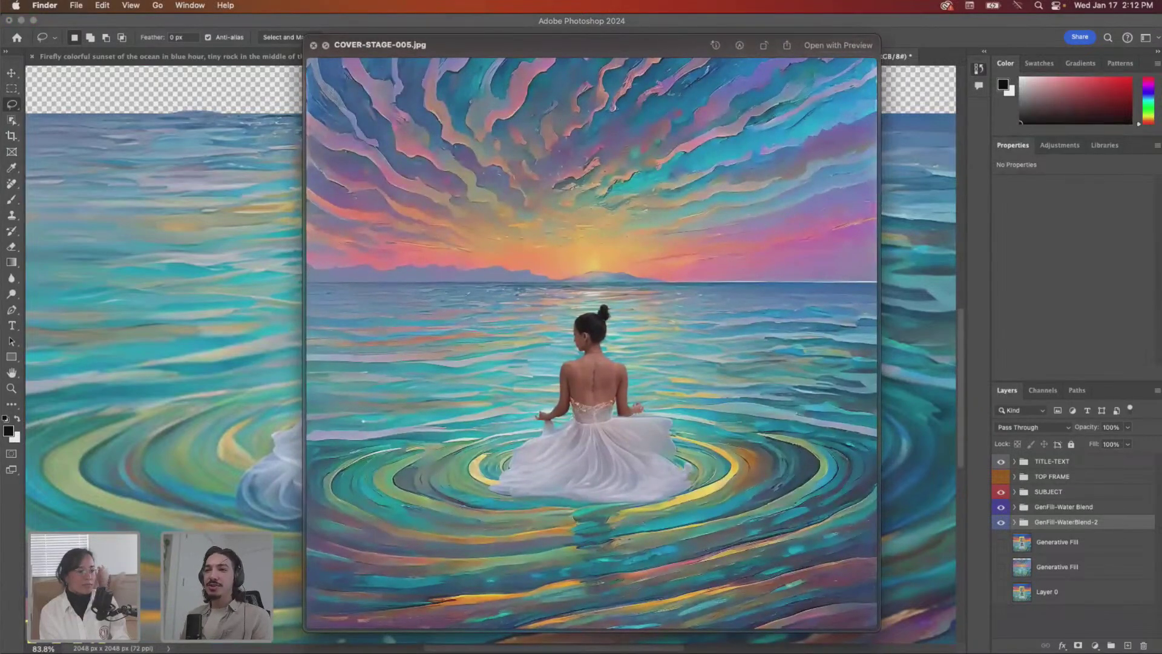
{"action": "key", "text": "Down"}
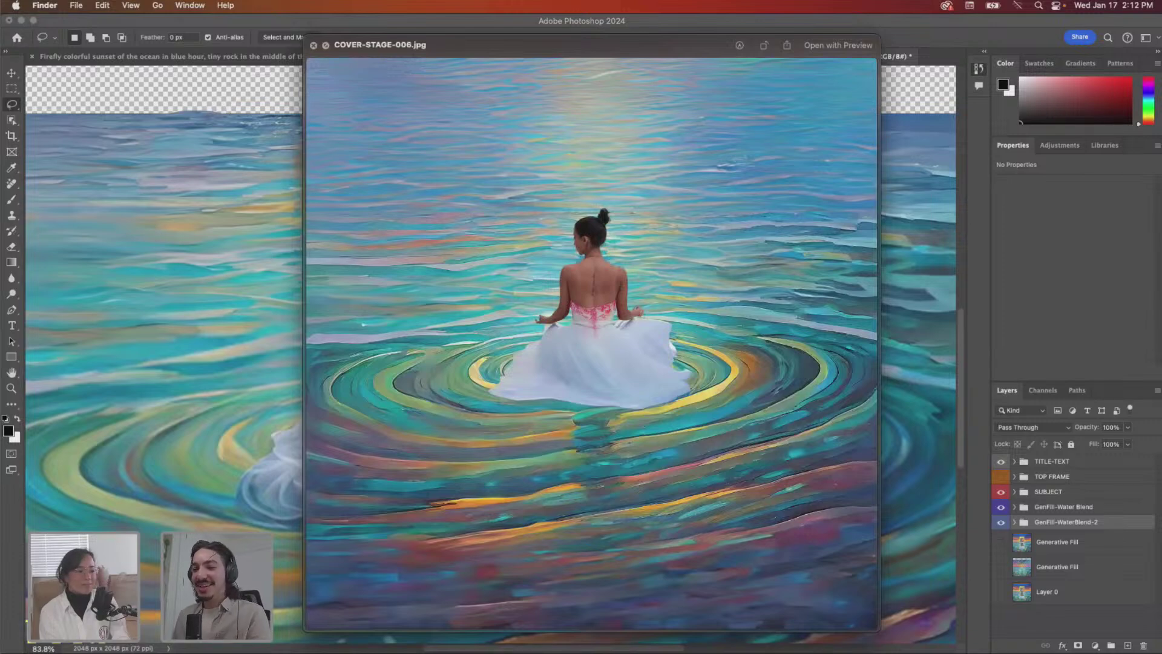
{"action": "key", "text": "Down"}
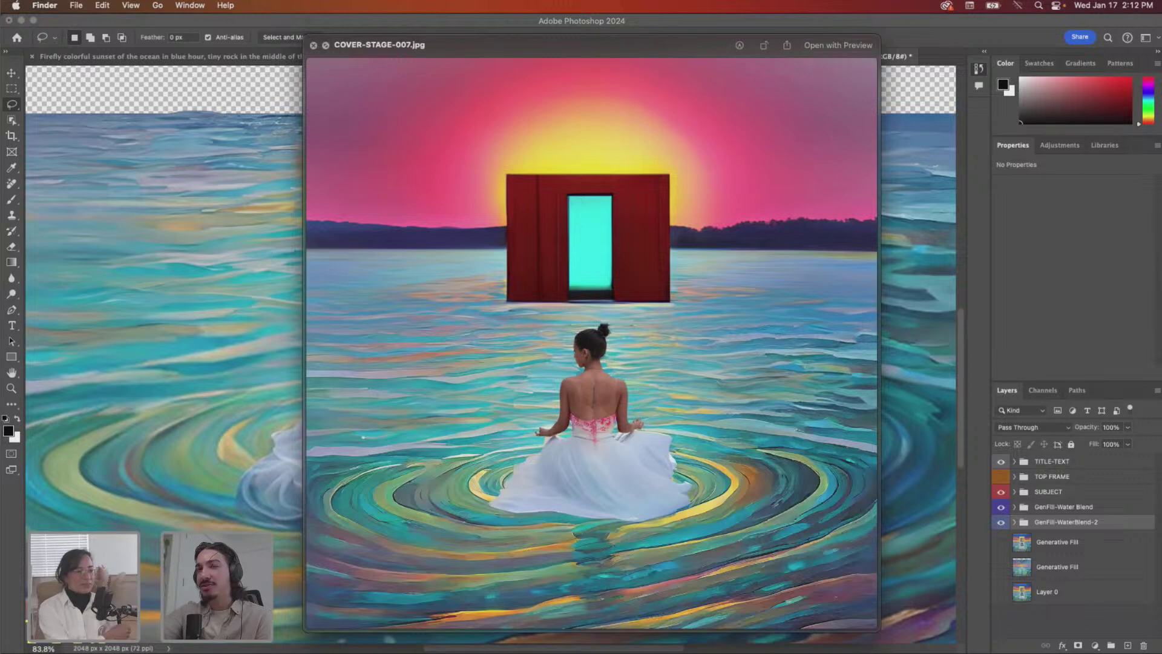
{"action": "key", "text": "Right"}
{"action": "key", "text": "Right"}
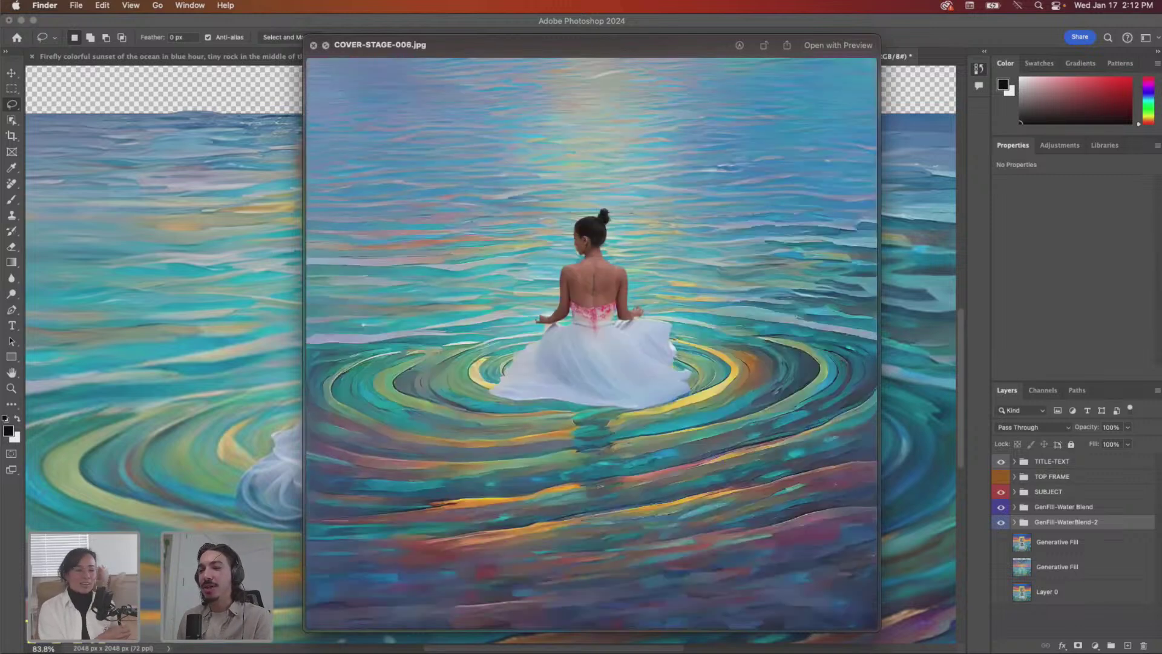
- Compare the cover stages in sequence, previewing the images from COVER-STAGE-002.png through COVER-STAGE-007.jpg
{"action": "key", "text": "Right"}
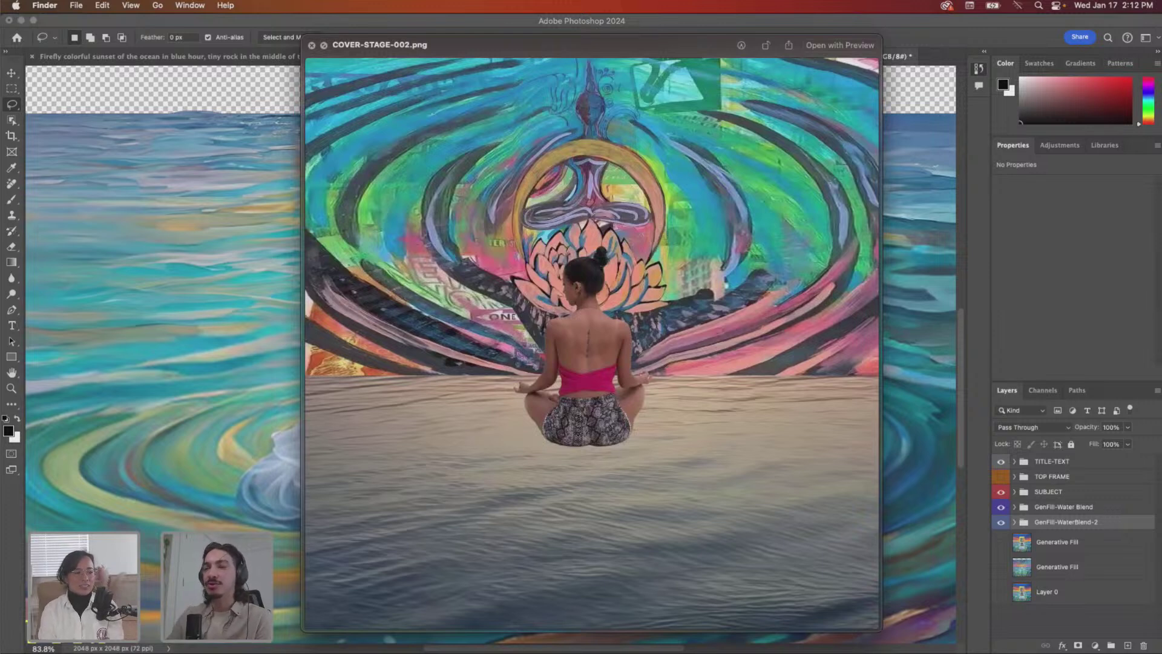
{"action": "key", "text": "Right"}
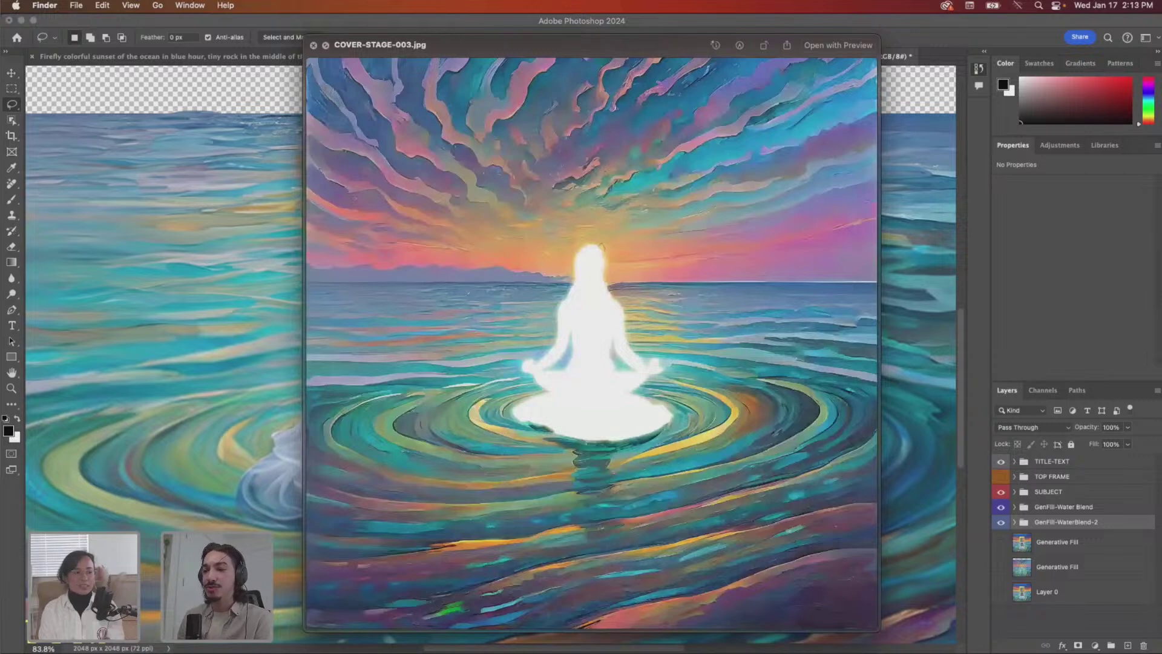
{"action": "key", "text": "Left"}
{"action": "key", "text": "Right"}
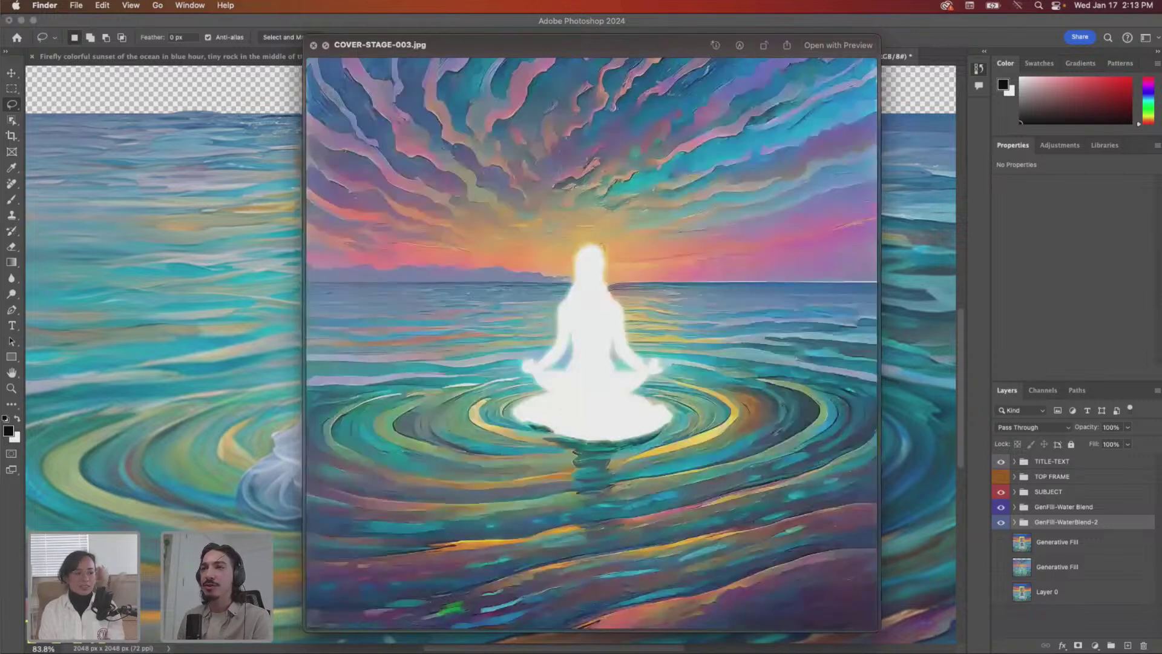
{"action": "key", "text": "Right"}
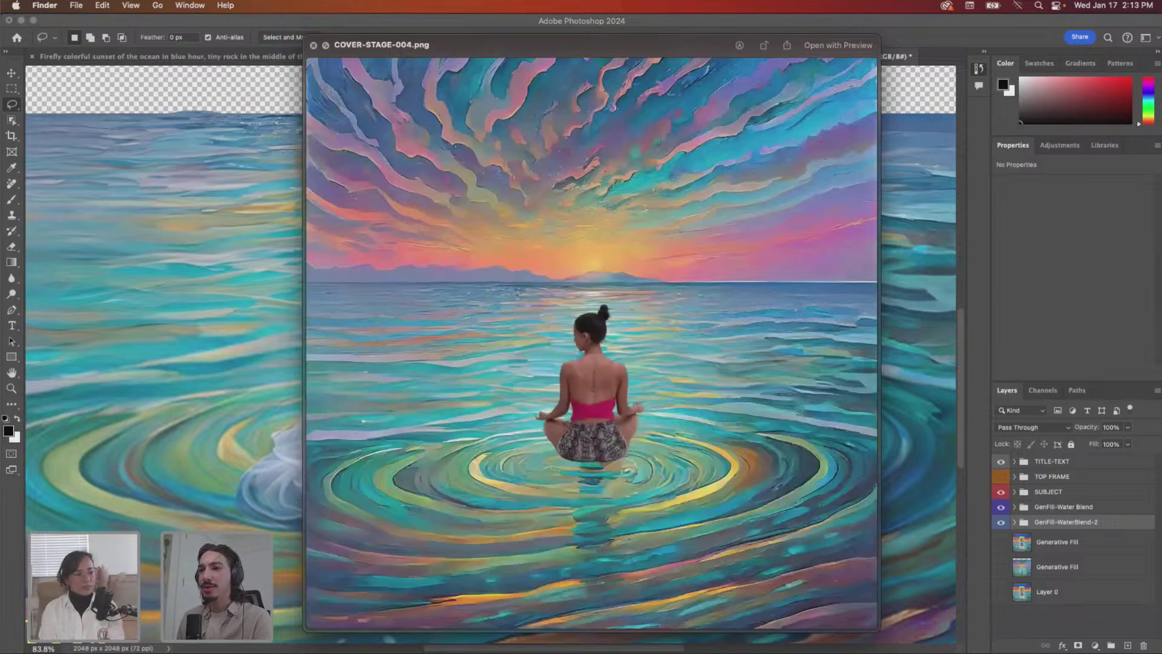
{"action": "key", "text": "Right"}
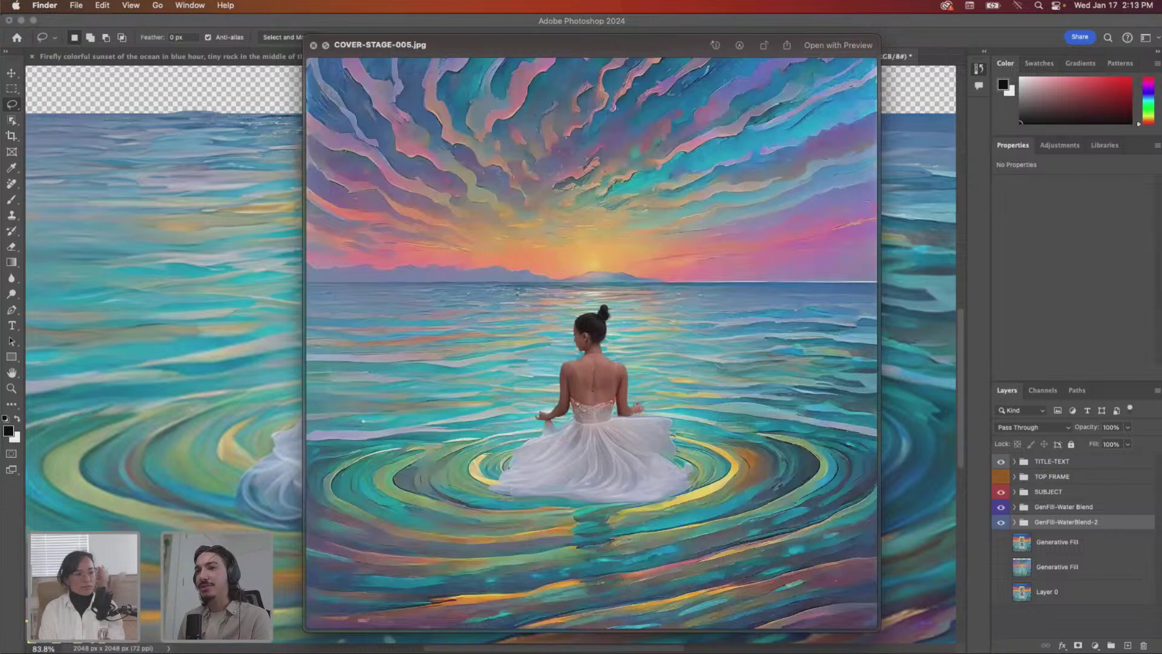
{"action": "key", "text": "Right"}
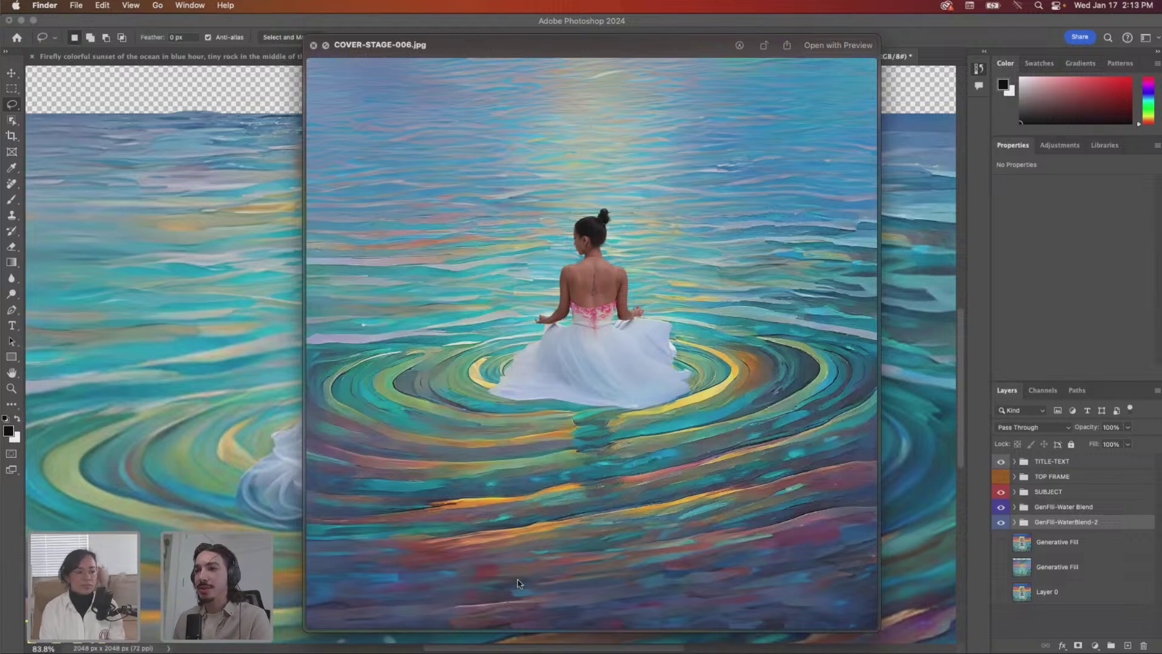
{"action": "key", "text": "Right"}
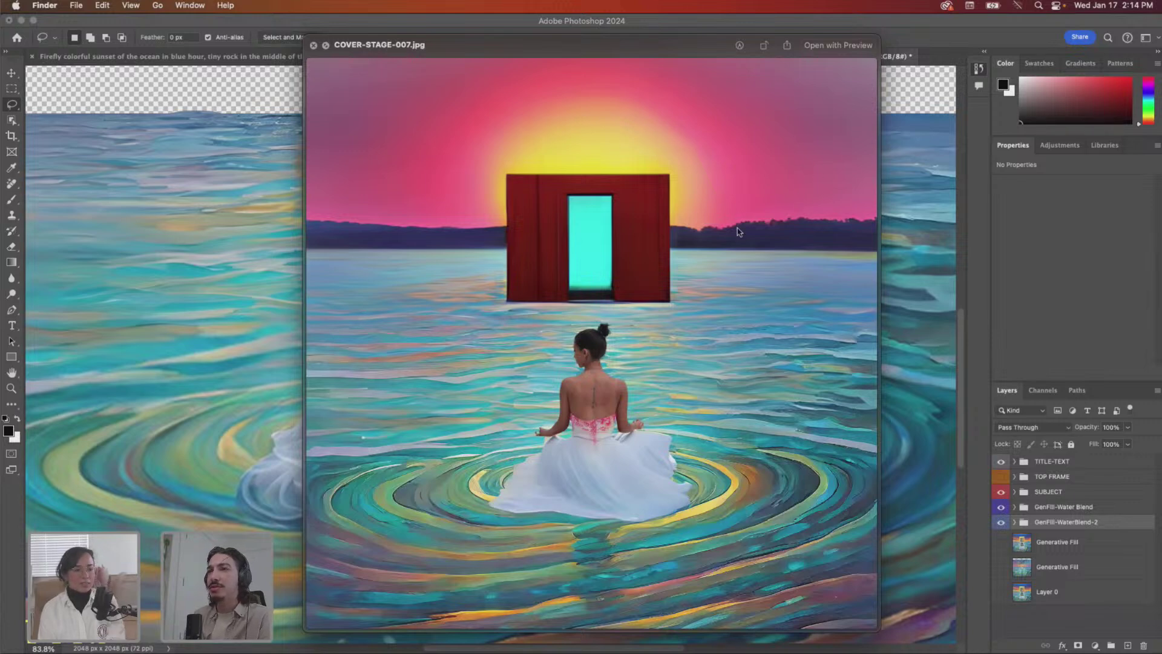
- Compare the previews of COVER-STAGE-005.jpg through COVER-STAGE-007.jpg with the open Cover-Oceans-Adobe.psd composition
{"action": "key", "text": "space"}
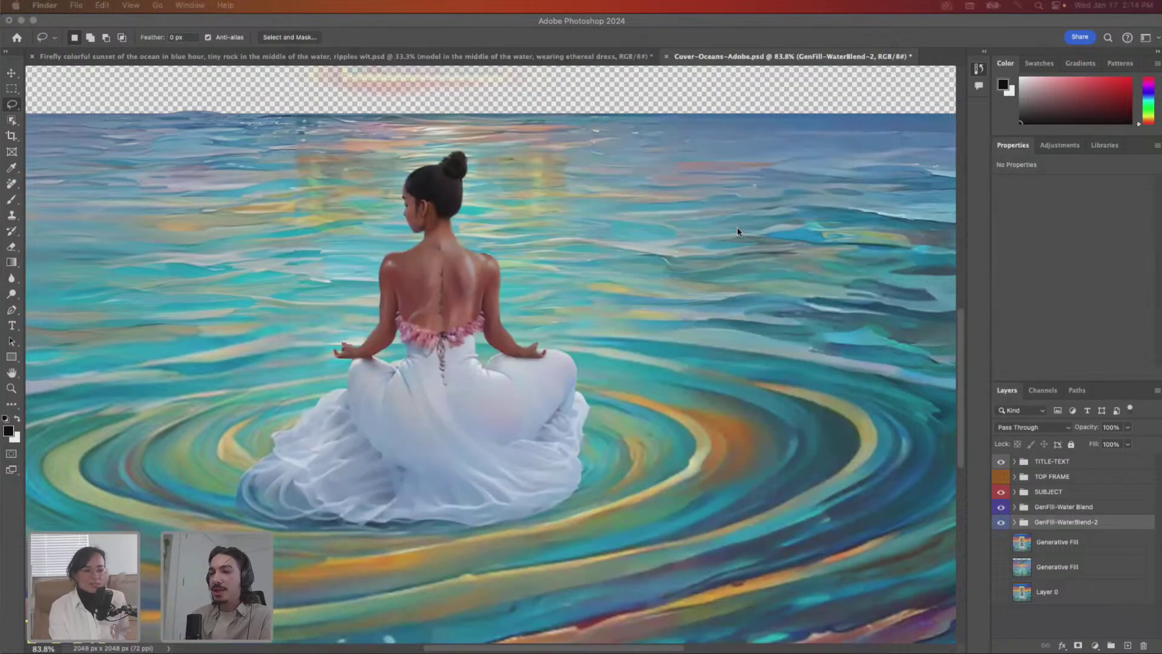
{"action": "key", "text": "space"}
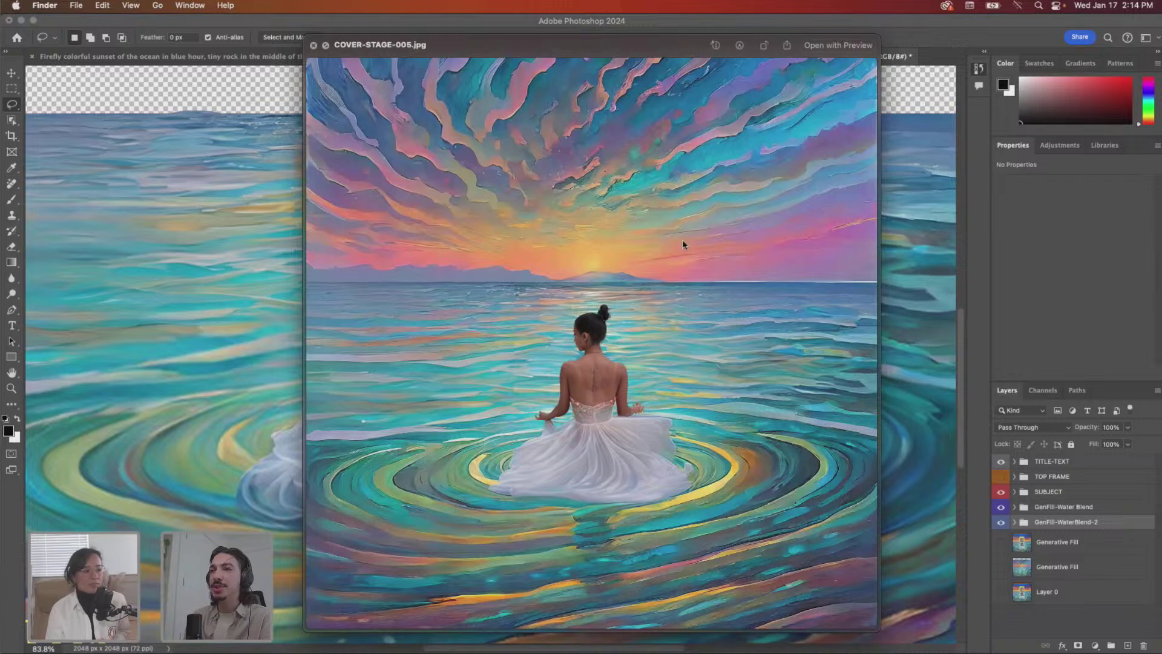
{"action": "key", "text": "Right"}
{"action": "key", "text": "Right"}
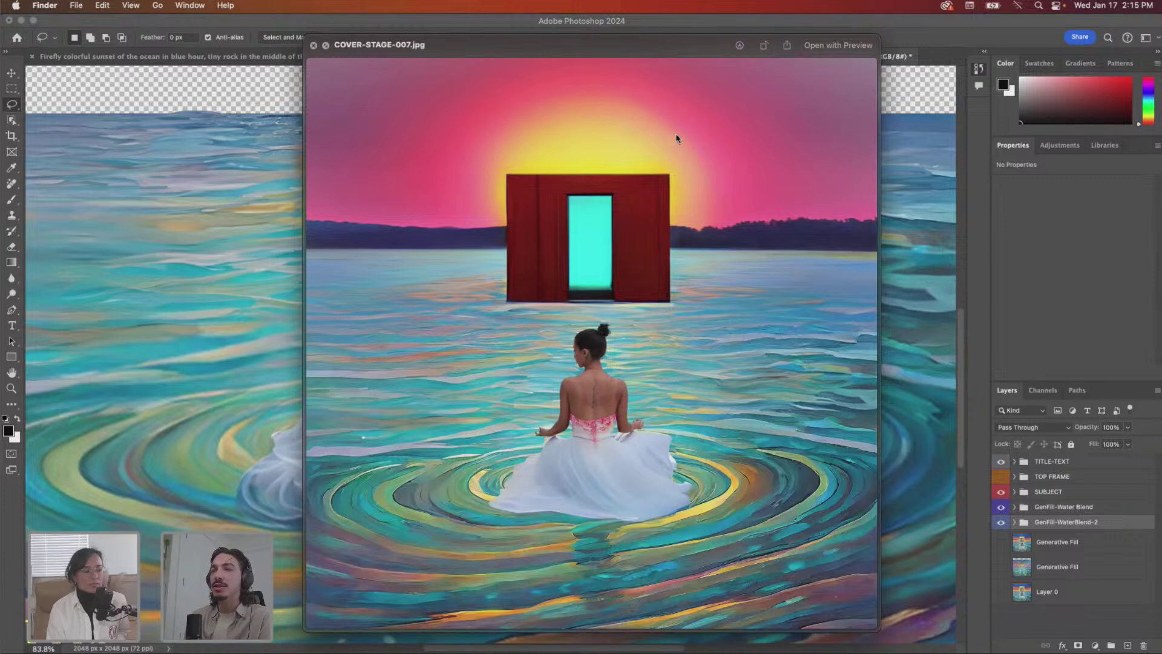
{"action": "key", "text": "space"}
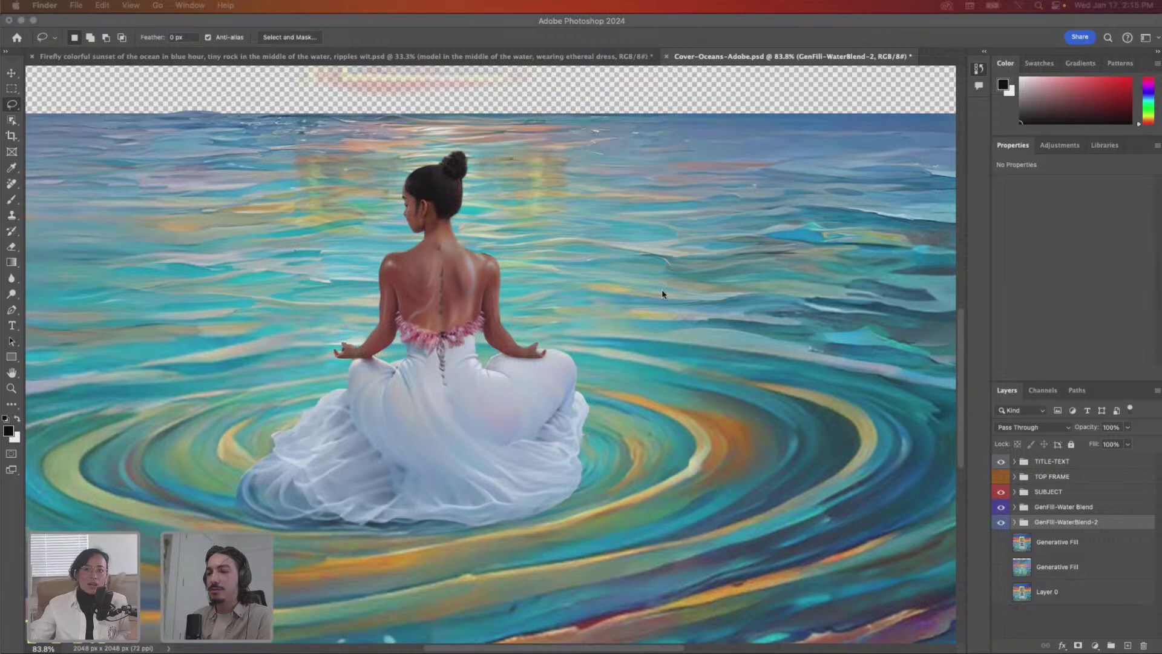
{"action": "key", "text": "space"}
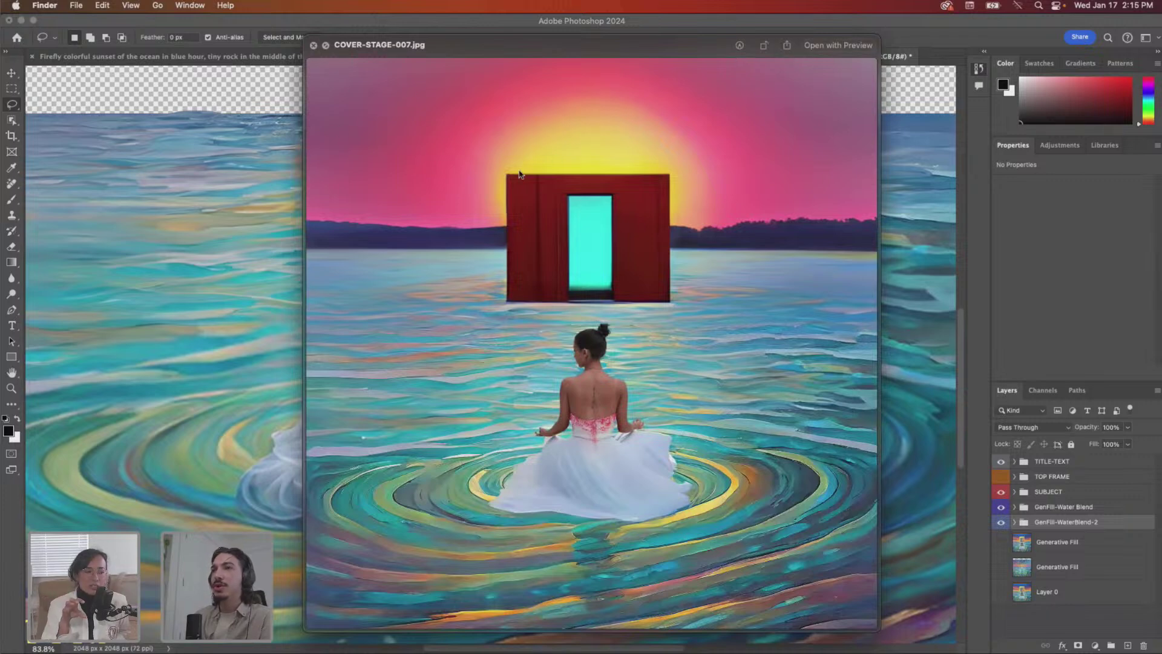
{"action": "left_click_drag", "start_coordinate": [880, 513], "coordinate": [876, 512]}
{"action": "key", "text": "space"}
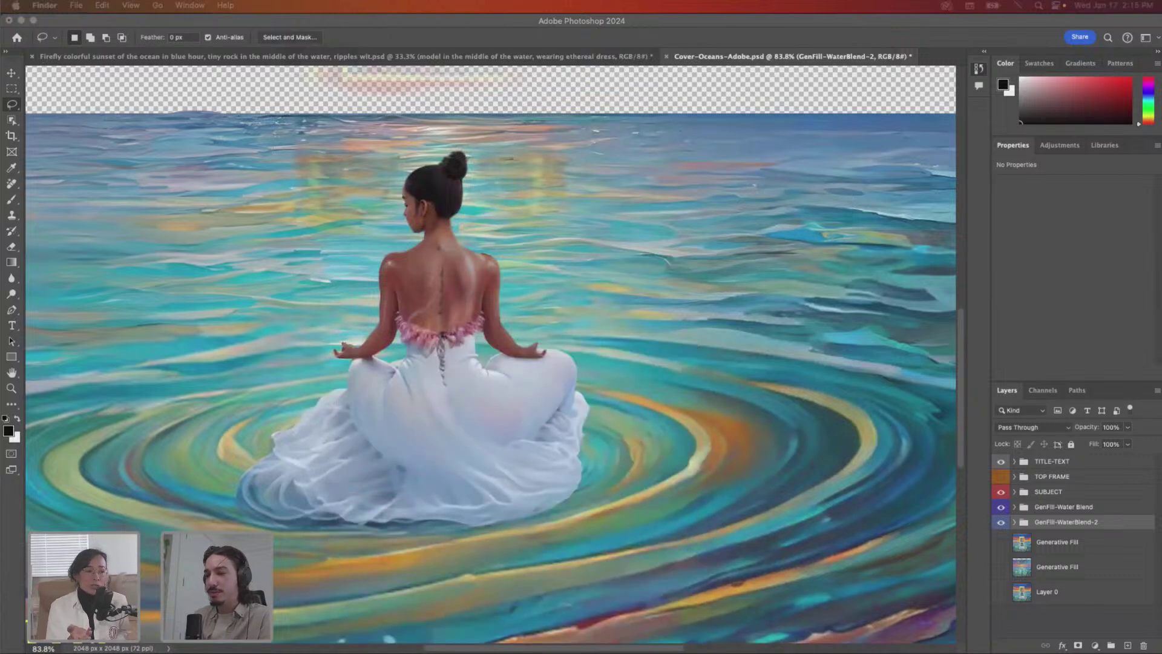
- Expand the TOP FRAME group and make it visible in the composition
{"action": "left_click", "coordinate": [1016, 479]}
{"action": "left_click", "coordinate": [1014, 477]}
{"action": "left_click", "coordinate": [1014, 478]}
{"action": "left_click", "coordinate": [1014, 478]}
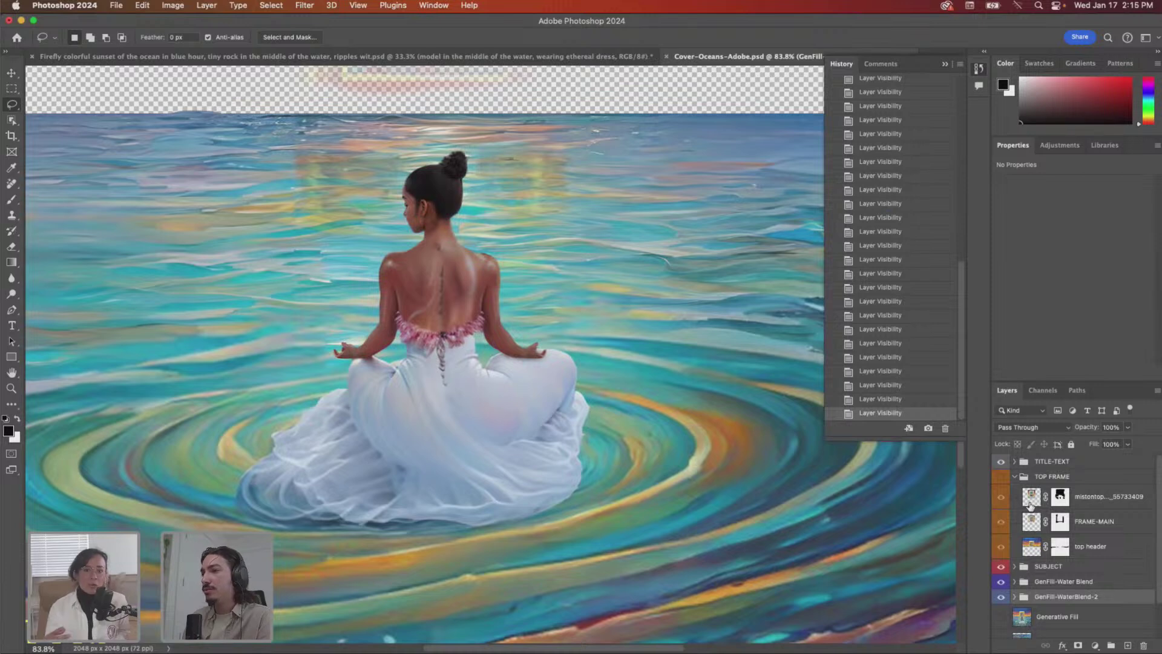
{"action": "left_click", "coordinate": [1001, 477]}
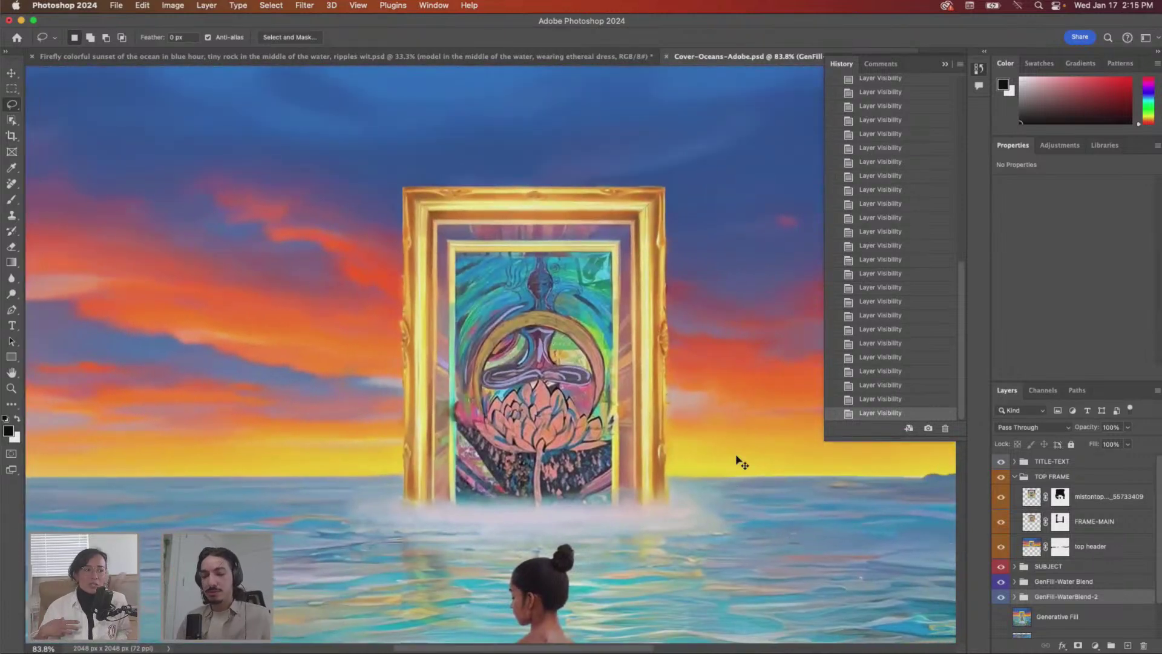
{"action": "key", "text": "super+minus"}
{"action": "key", "text": "super+minus"}
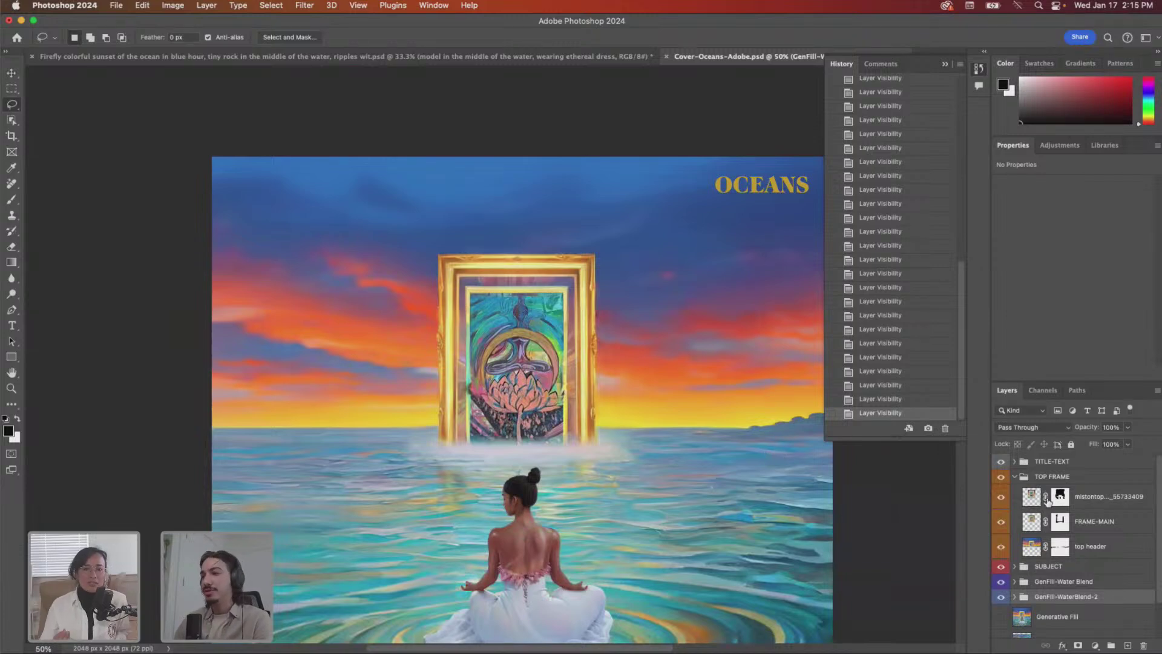
- Hide the mist, FRAME-MAIN and top header layers inside TOP FRAME, and hide the TITLE-TEXT group
{"action": "left_click", "coordinate": [1001, 496]}
{"action": "left_click", "coordinate": [1002, 546]}
{"action": "left_click", "coordinate": [1001, 522]}
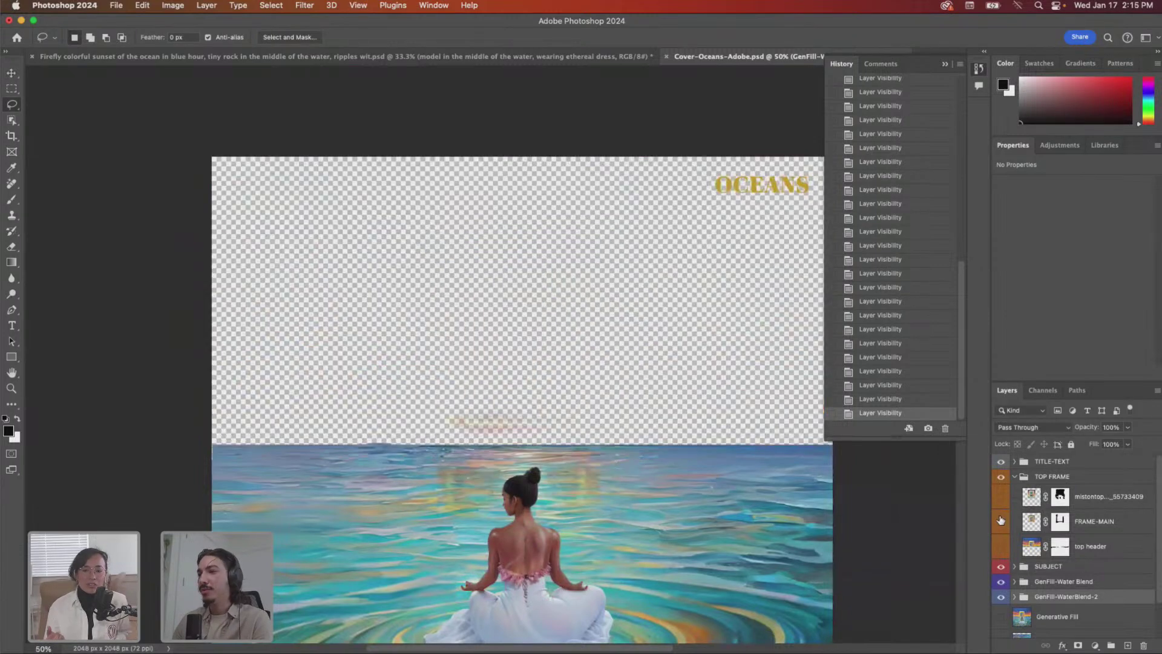
{"action": "left_click", "coordinate": [13, 88]}
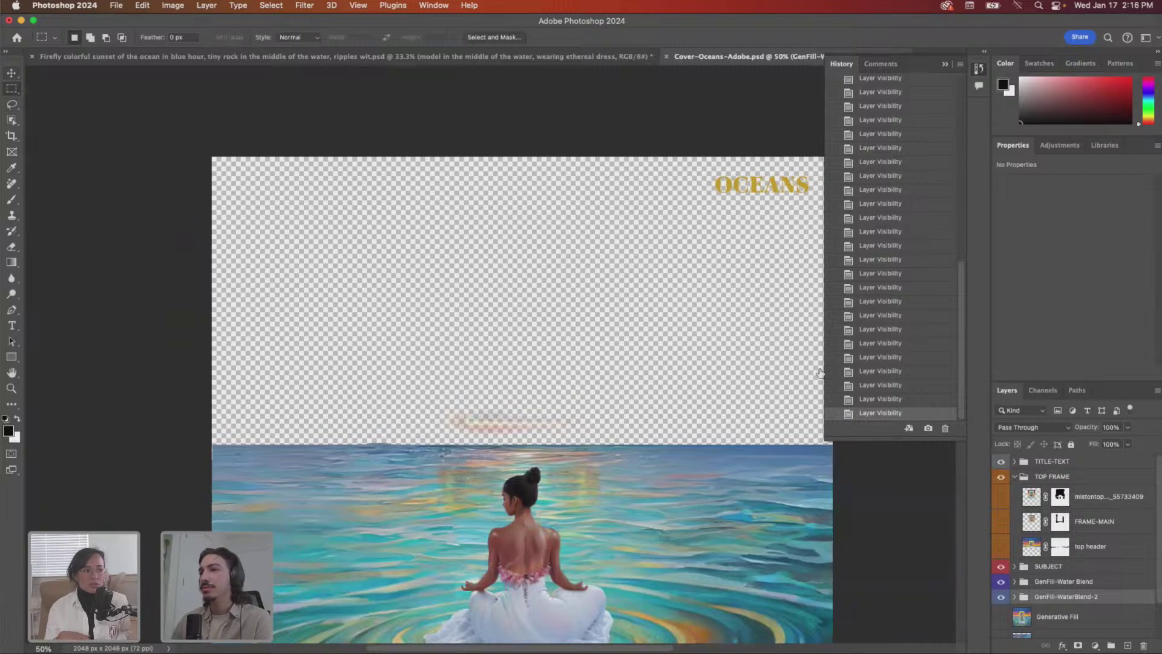
{"action": "left_click", "coordinate": [1002, 461]}
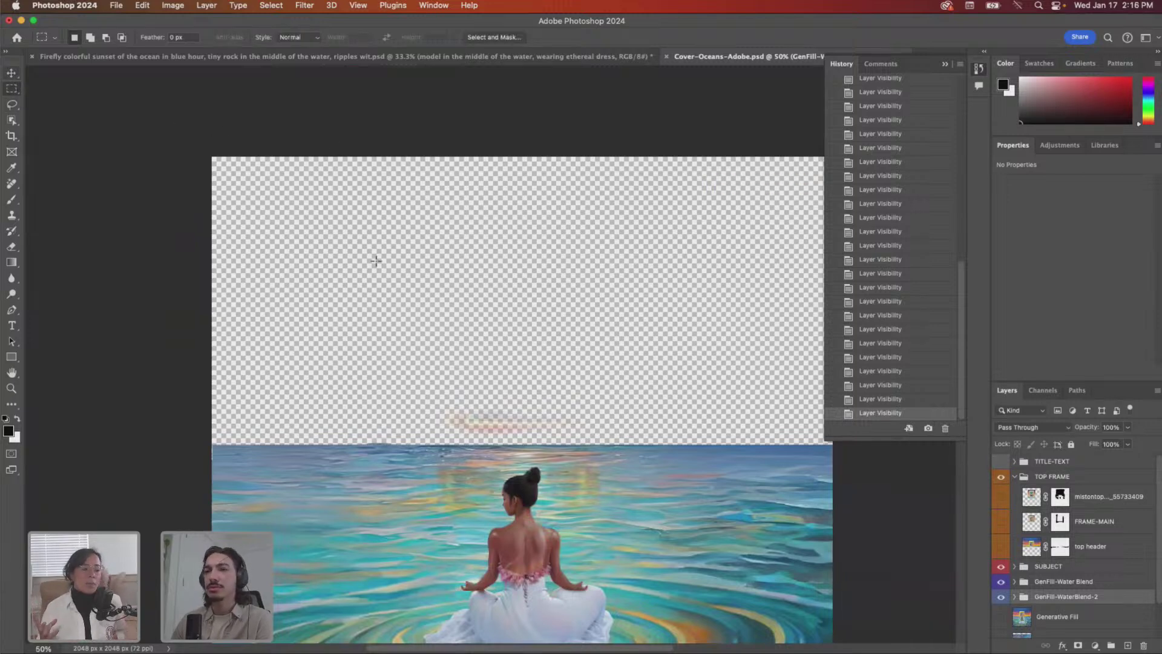
{"action": "left_click_drag", "start_coordinate": [213, 158], "coordinate": [843, 446]}
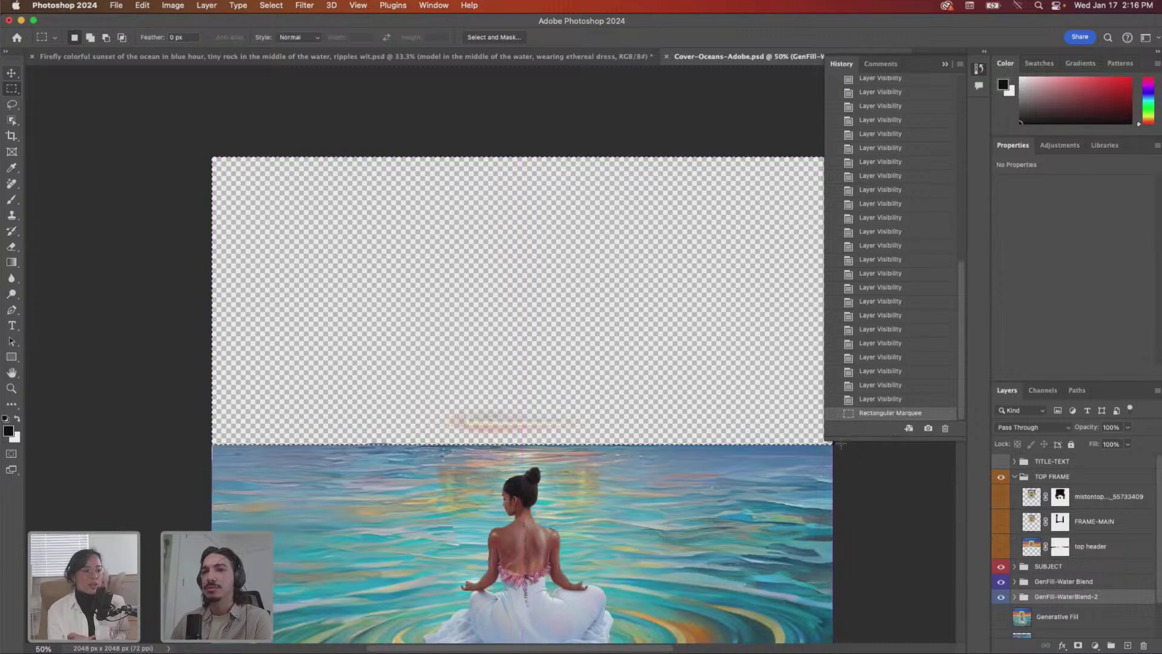
{"action": "left_click", "coordinate": [439, 459]}
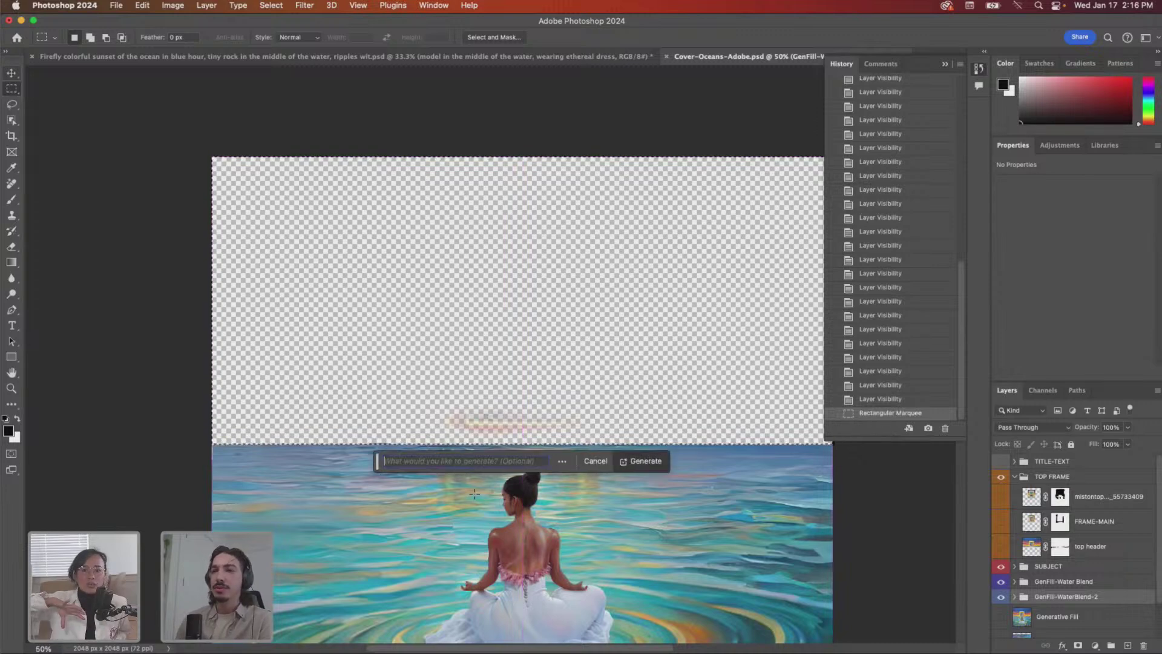
{"action": "type", "text": "suns"}
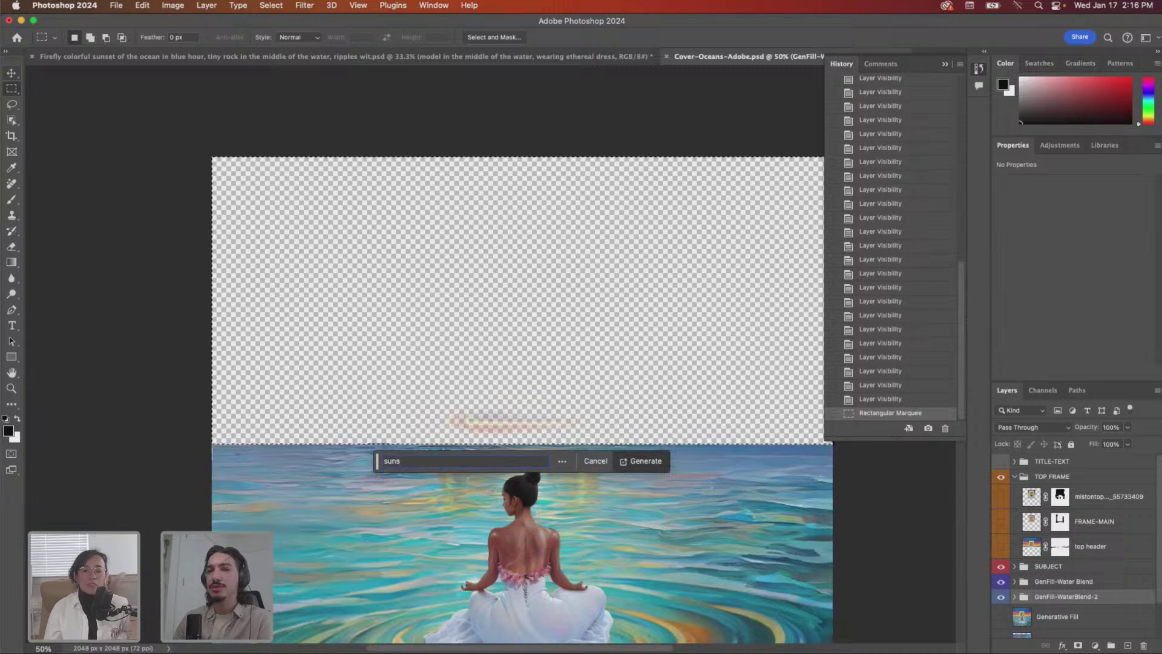
{"action": "type", "text": "et"}
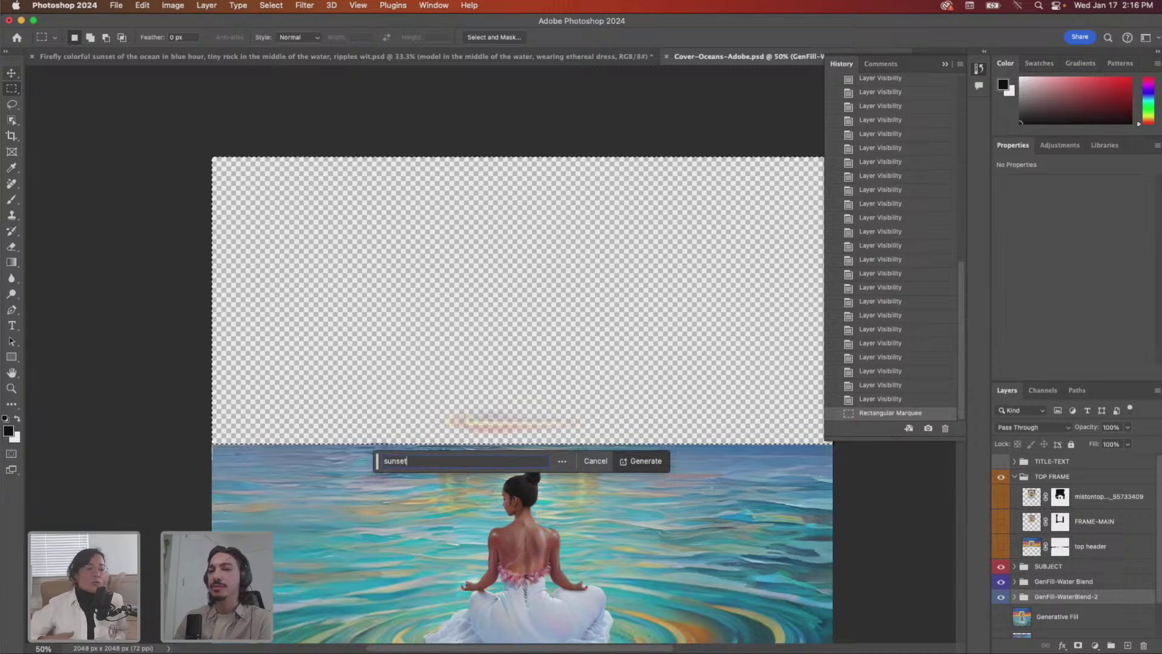
{"action": "key", "text": "BackSpace"}
{"action": "key", "text": "BackSpace"}
{"action": "key", "text": "BackSpace"}
{"action": "key", "text": "BackSpace"}
{"action": "key", "text": "BackSpace"}
{"action": "key", "text": "BackSpace"}
{"action": "type", "text": "godde"}
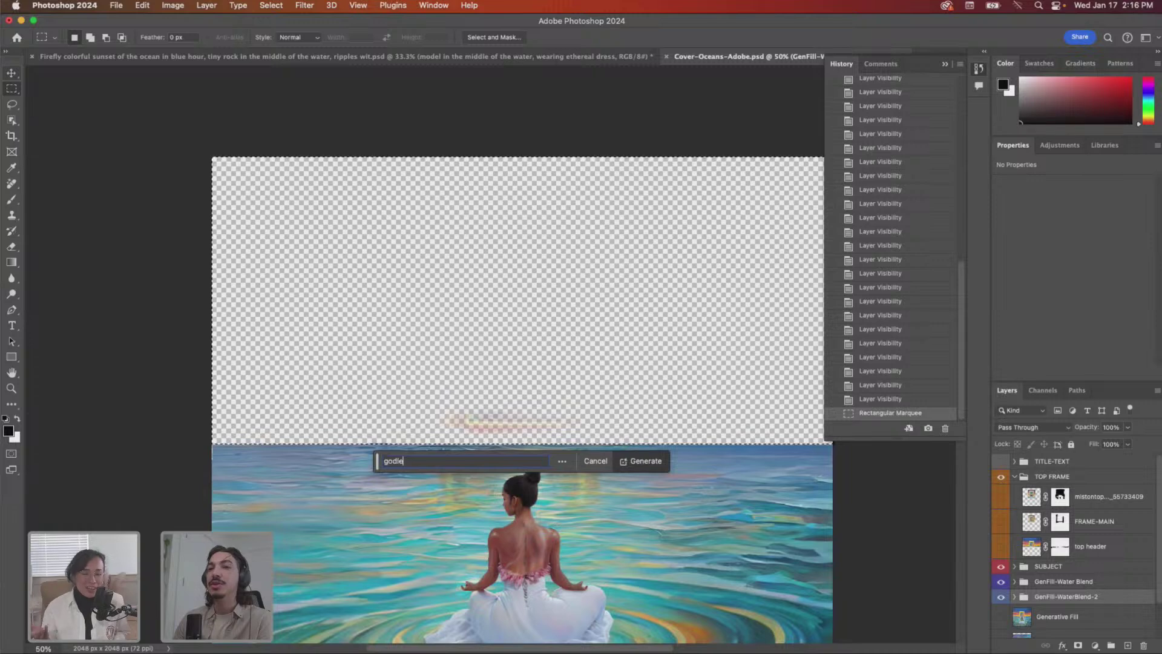
{"action": "key", "text": "BackSpace"}
{"action": "key", "text": "BackSpace"}
{"action": "key", "text": "BackSpace"}
{"action": "type", "text": "lden o"}
{"action": "key", "text": "BackSpace"}
{"action": "type", "text": "h"}
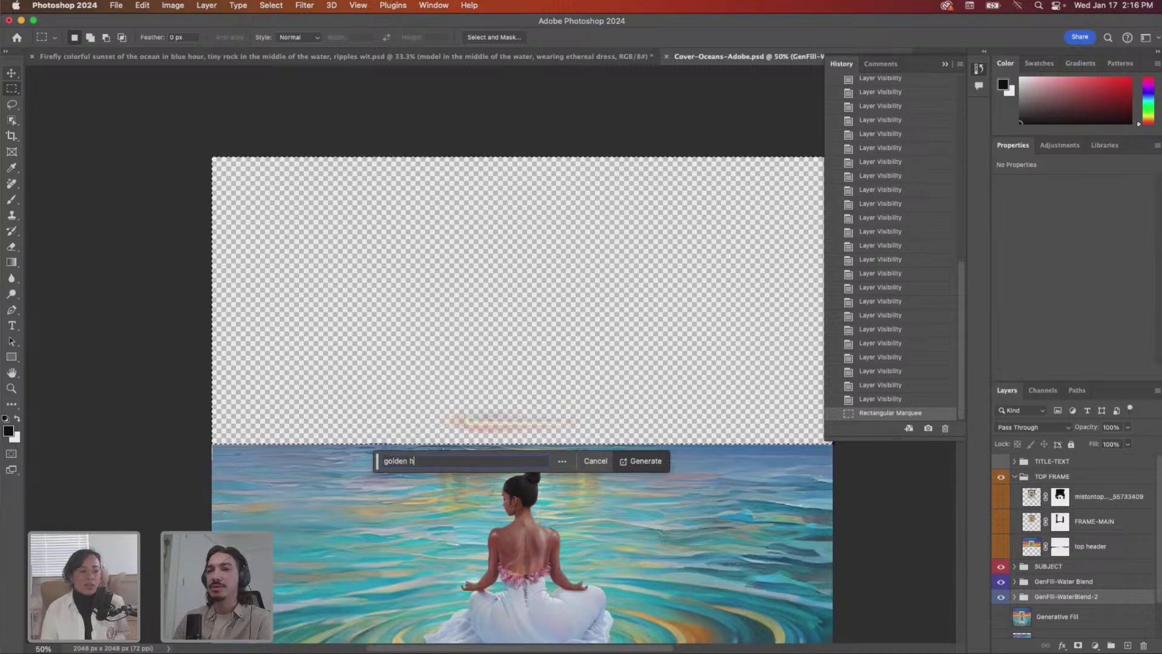
{"action": "type", "text": "our sunset"}
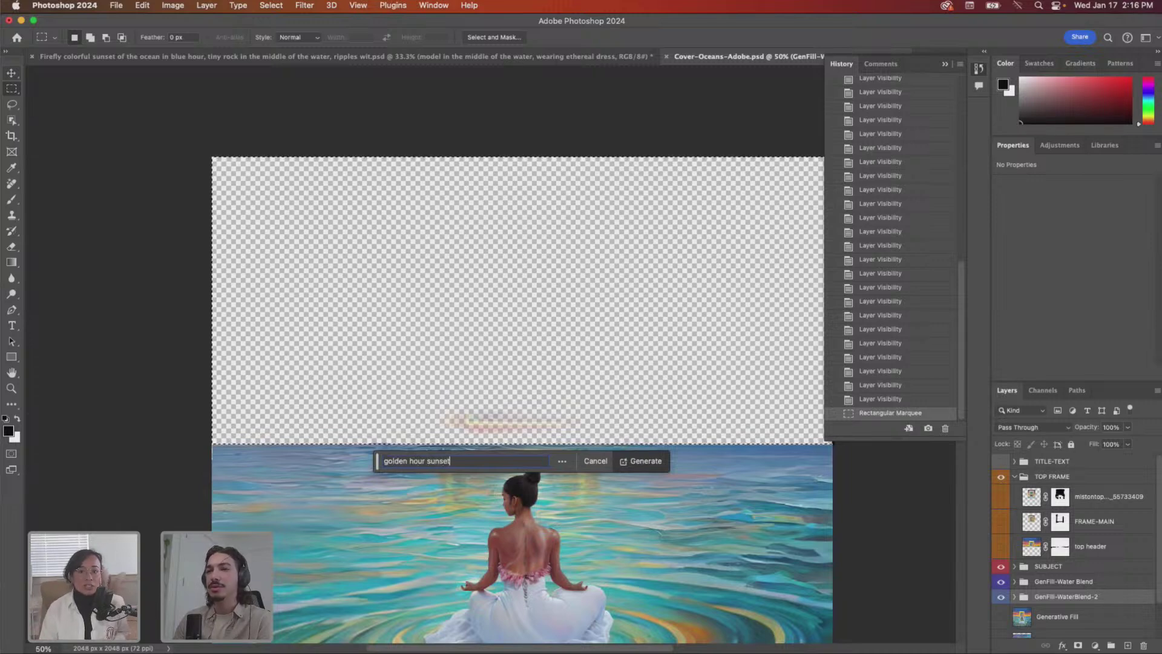
{"action": "key", "text": "Return"}
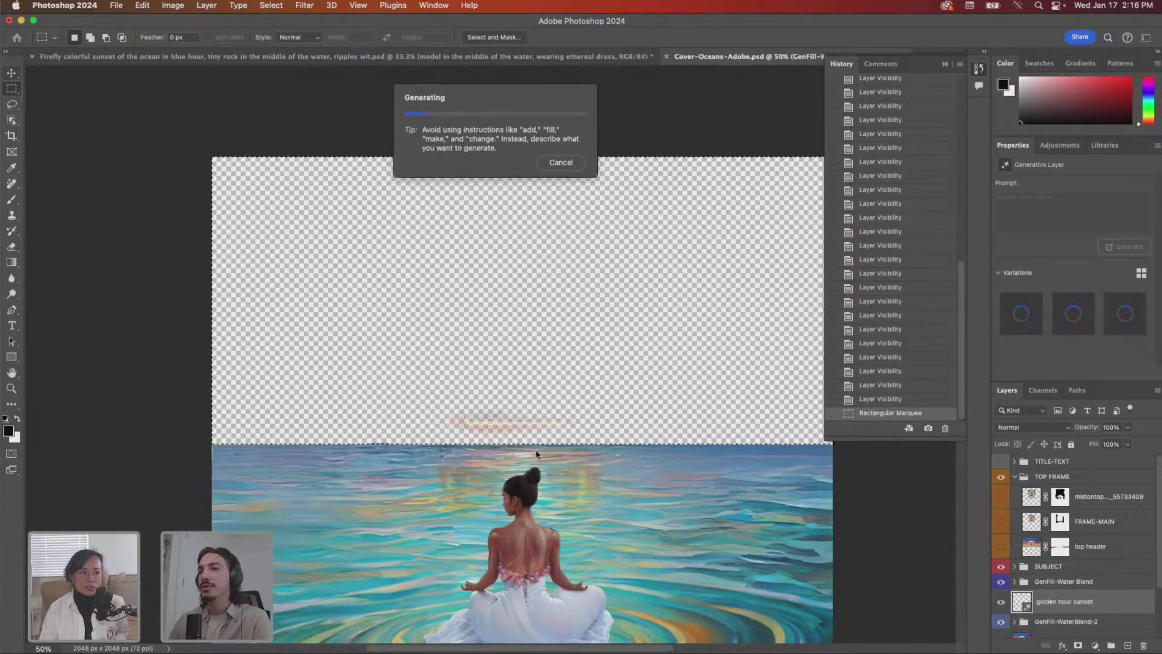
{"action": "left_click", "coordinate": [557, 164]}
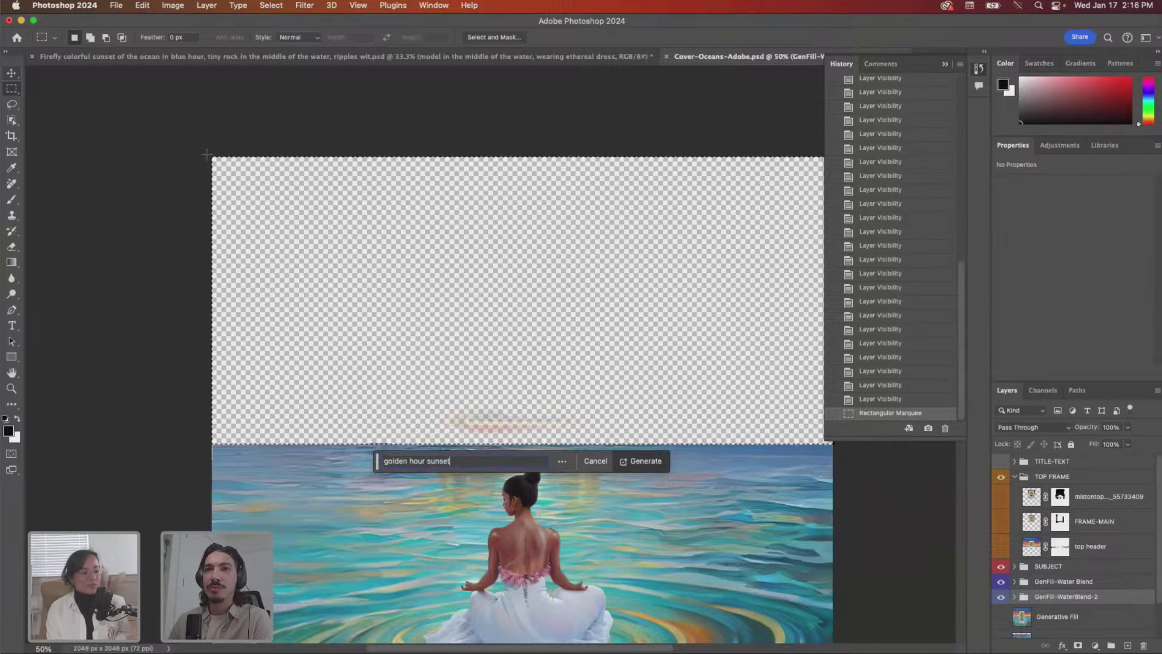
{"action": "key", "text": "ctrl+d"}
- Select the full-width empty sky area with a slight overlap onto the water and run Generative Fill with the prompt "golden hour sunset"
{"action": "left_click_drag", "start_coordinate": [212, 157], "coordinate": [843, 447]}
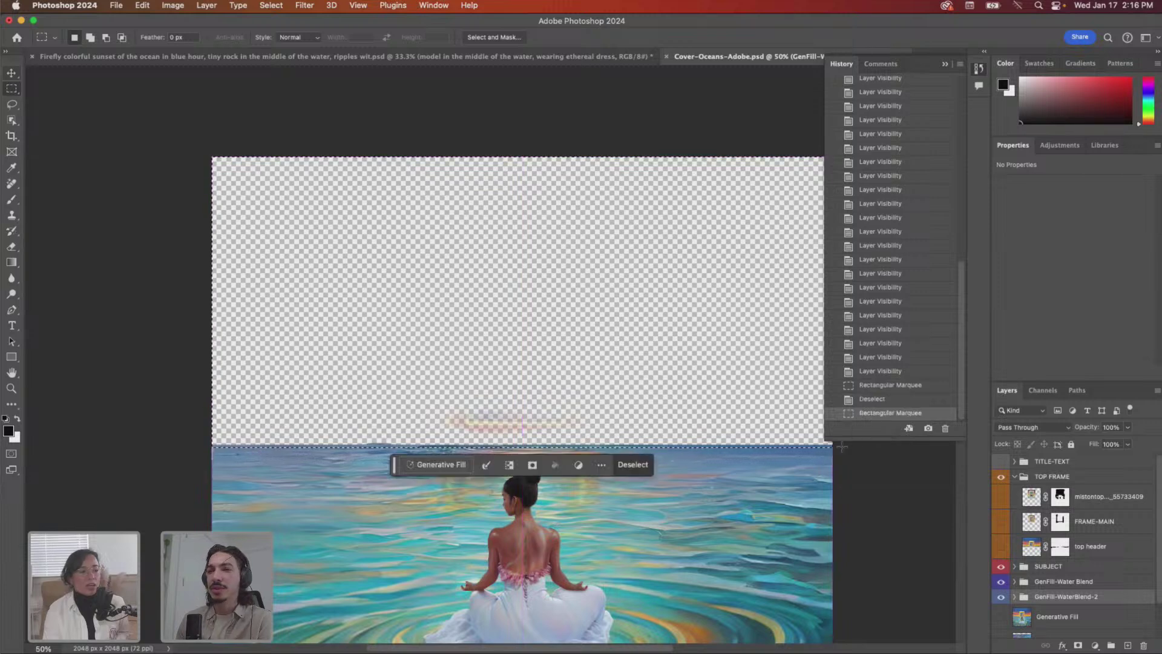
{"action": "left_click", "coordinate": [441, 464]}
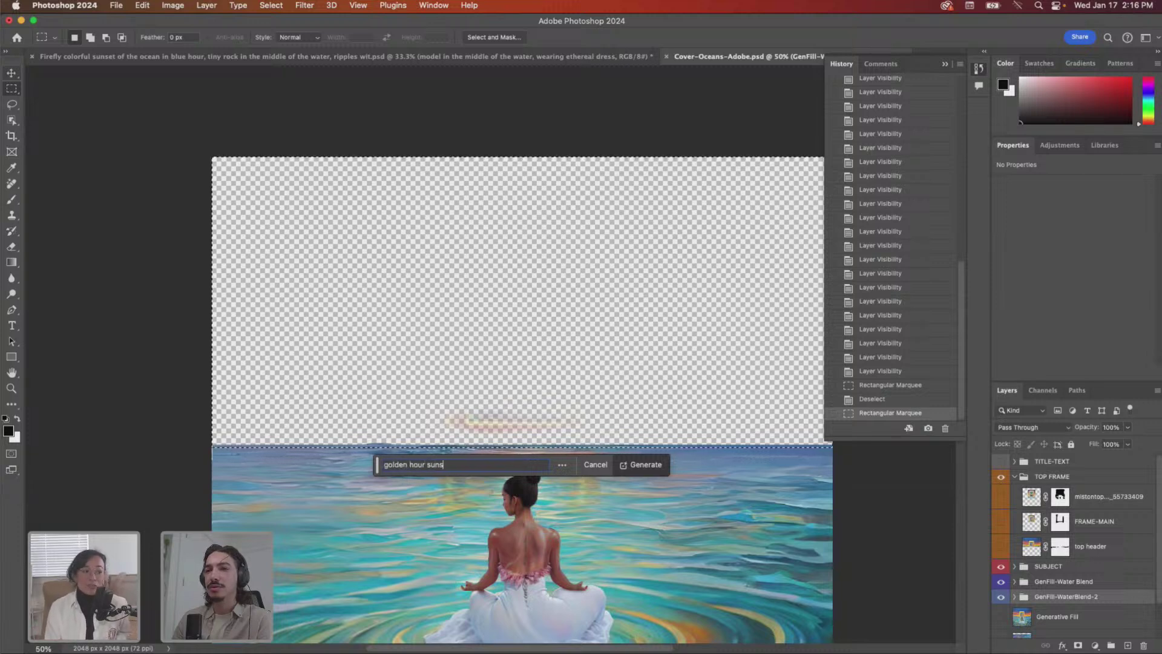
{"action": "key", "text": "Return"}
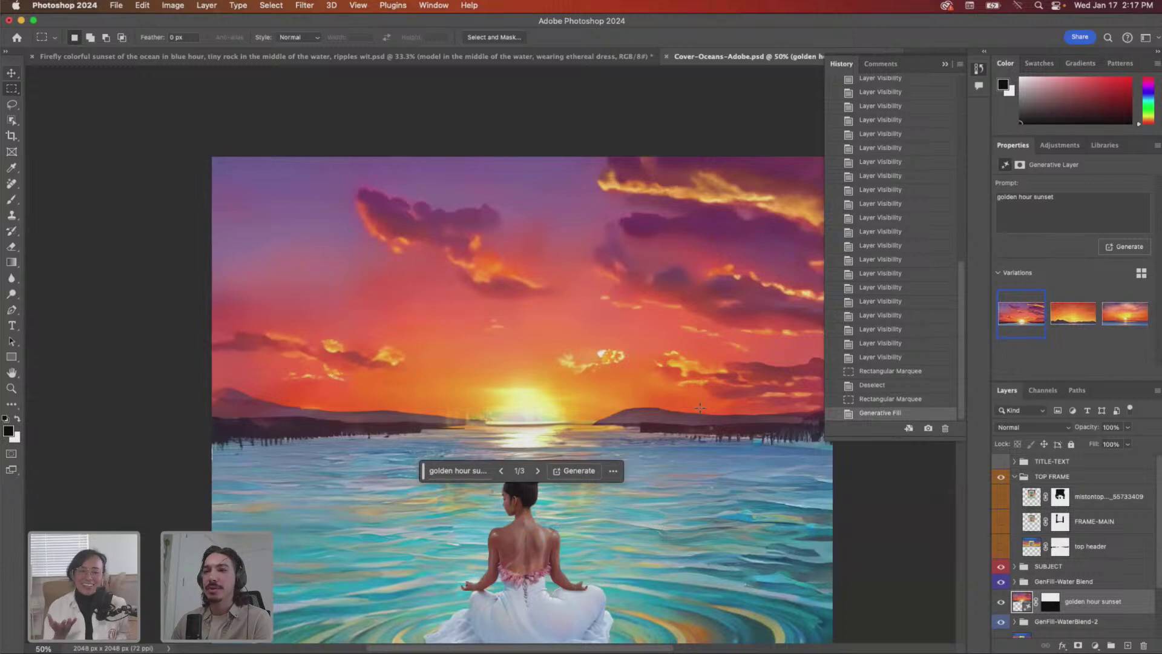
- Examine the first sunset variation up close, checking how the shoreline and horizon blend into the water
{"action": "key", "text": "a"}
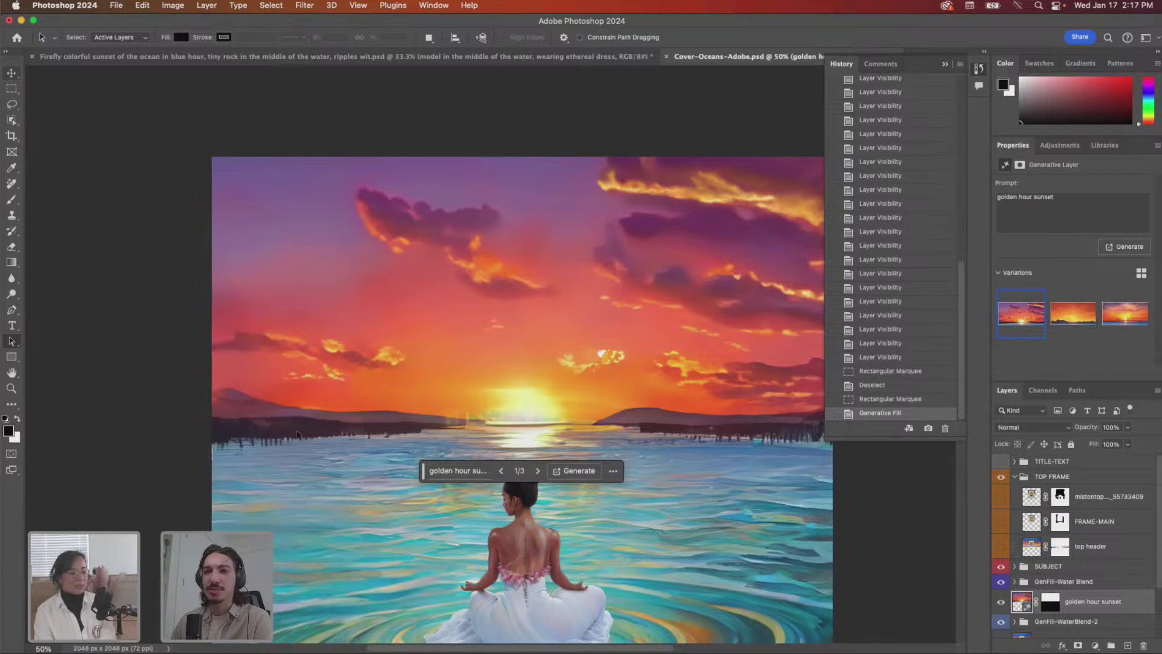
{"action": "scroll", "coordinate": [297, 434], "scroll_direction": "up", "scroll_amount": 5}
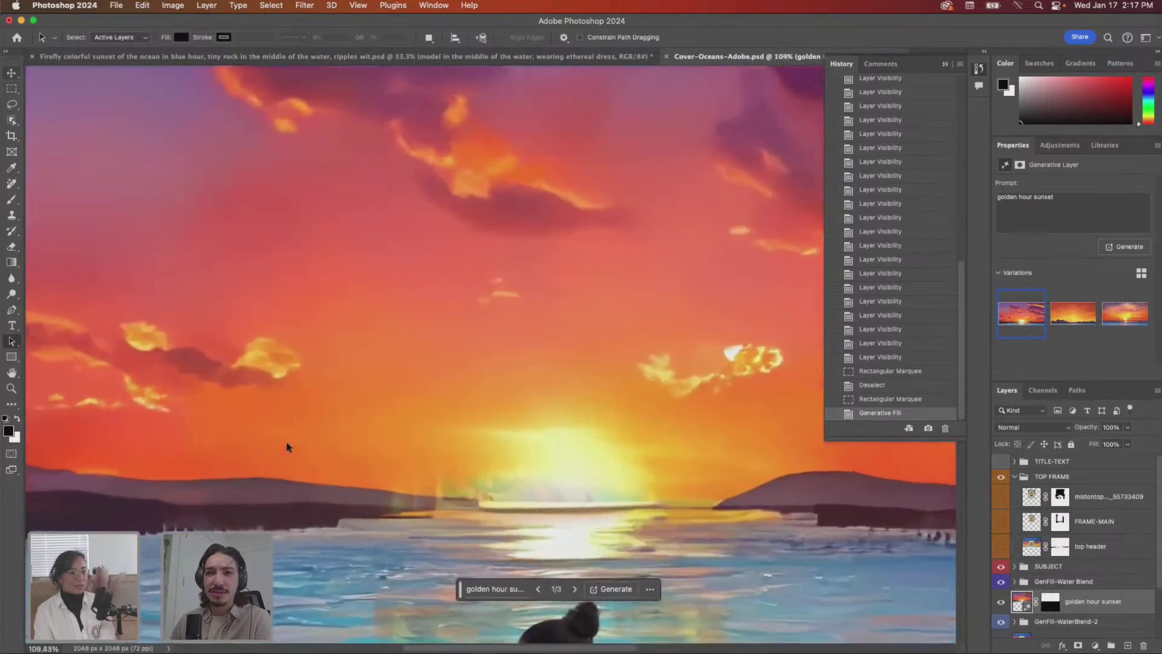
{"action": "scroll", "coordinate": [287, 447], "scroll_direction": "right", "scroll_amount": 10}
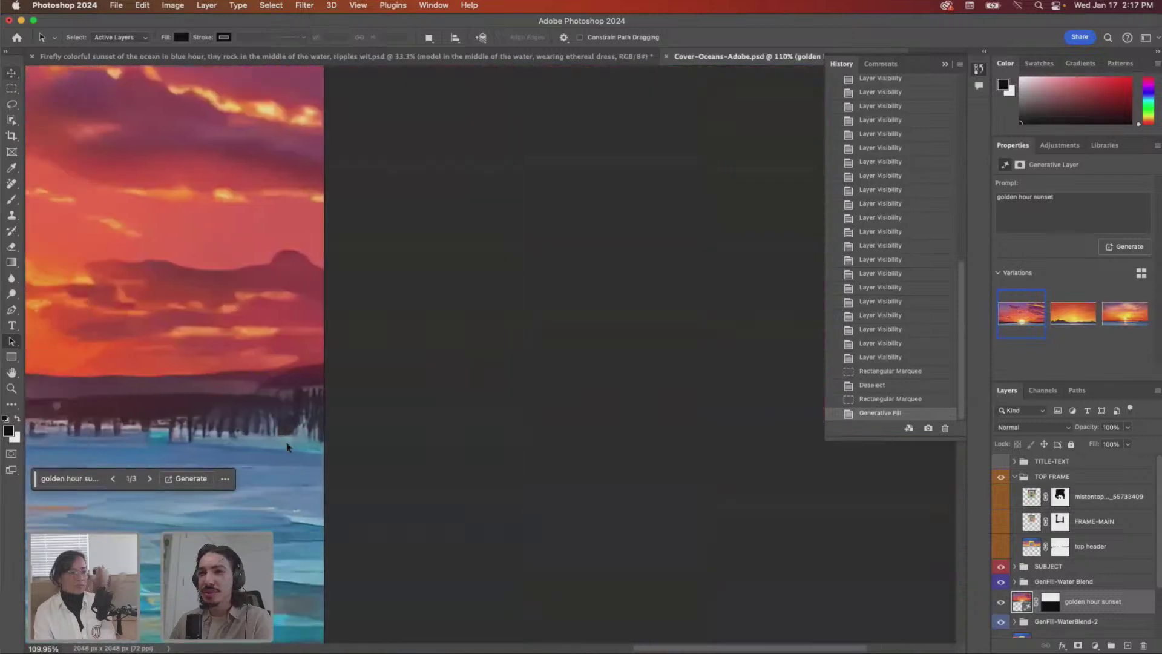
{"action": "scroll", "coordinate": [405, 445], "scroll_direction": "left", "scroll_amount": 5}
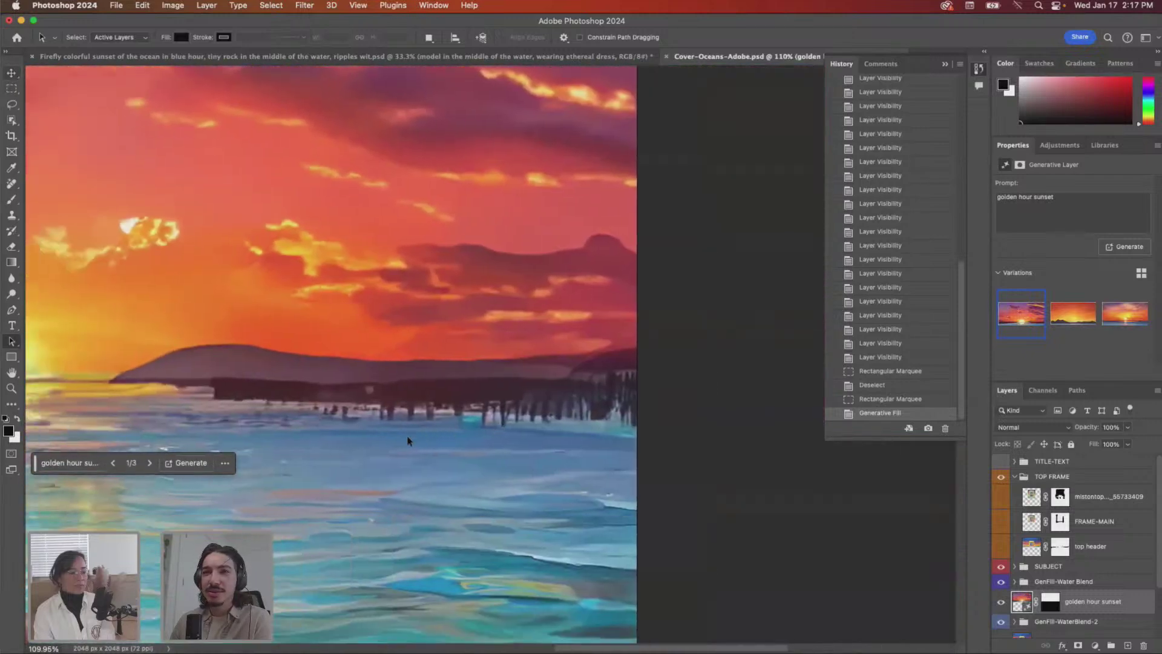
{"action": "scroll", "coordinate": [408, 440], "scroll_direction": "left", "scroll_amount": 3}
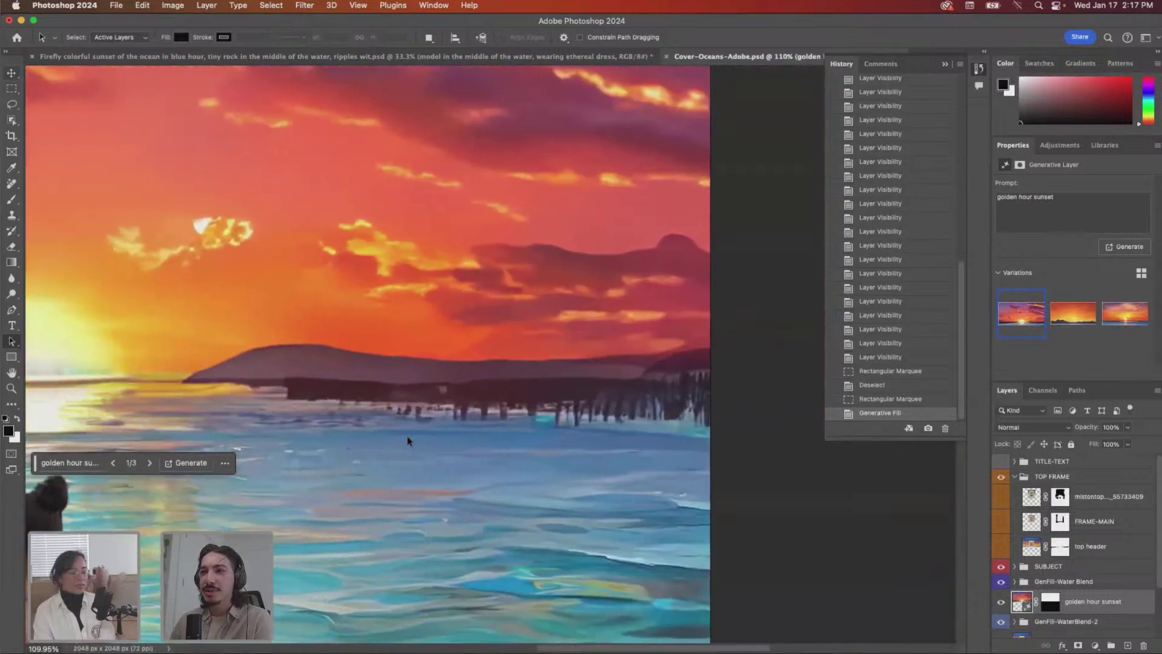
{"action": "scroll", "coordinate": [497, 416], "scroll_direction": "down", "scroll_amount": 5}
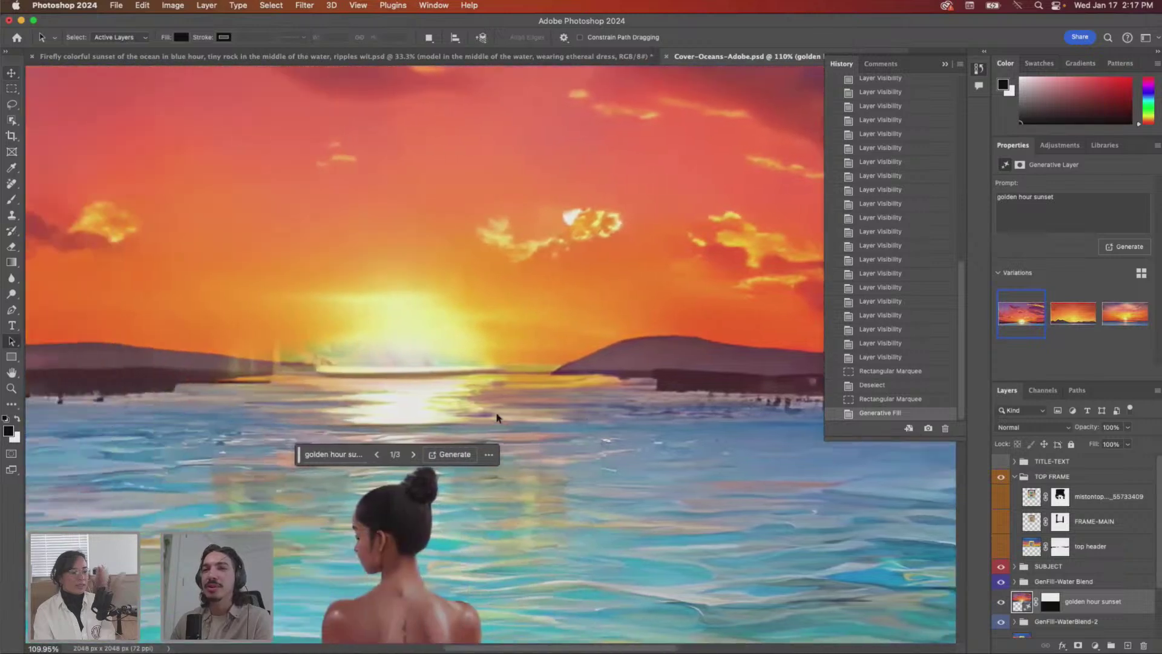
{"action": "scroll", "coordinate": [497, 416], "scroll_direction": "down", "scroll_amount": 3}
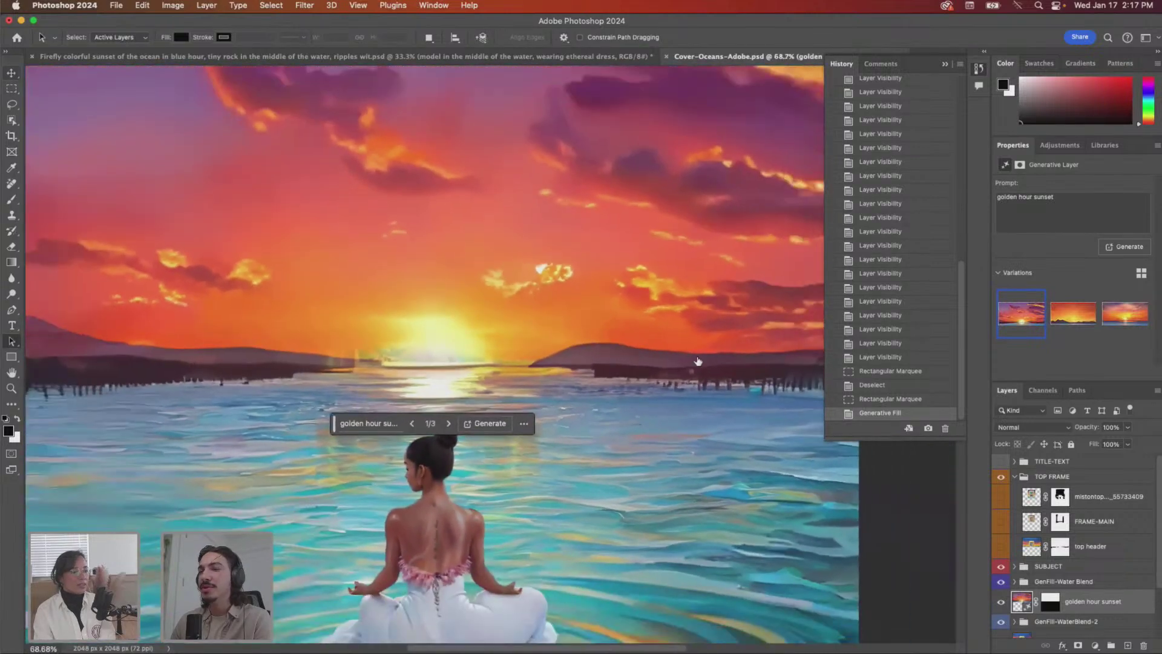
- Switch the golden hour sunset layer to its second variation and review the whole composition
{"action": "left_click", "coordinate": [1063, 316]}
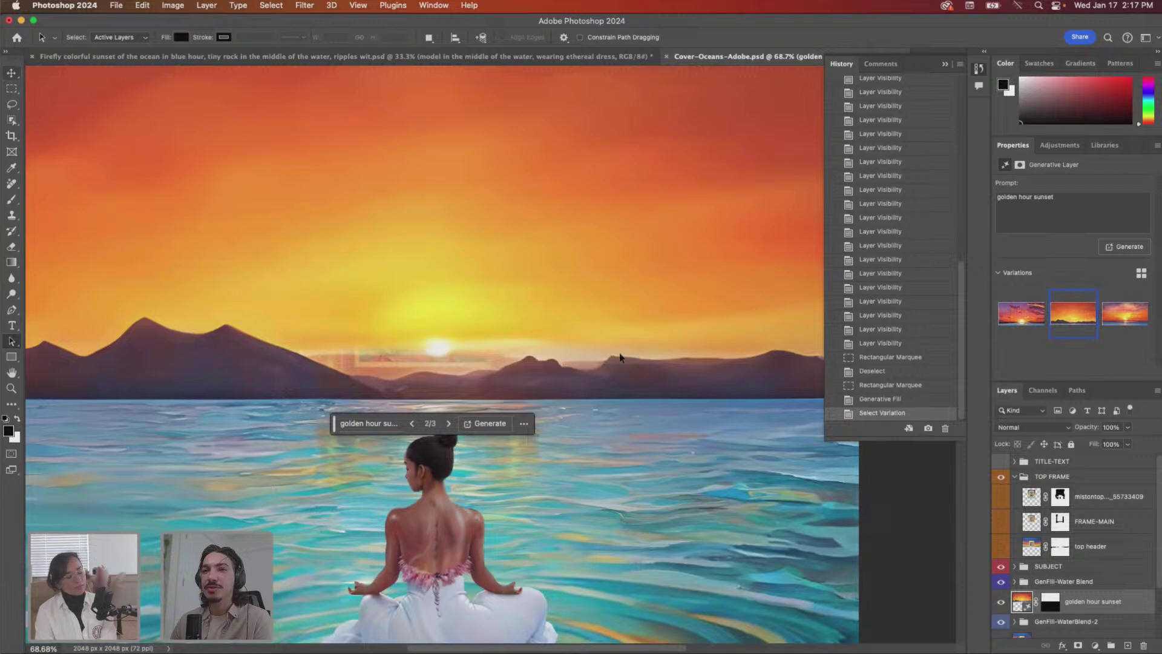
{"action": "scroll", "coordinate": [617, 358], "scroll_direction": "down", "scroll_amount": 3}
{"action": "scroll", "coordinate": [619, 358], "scroll_direction": "down", "scroll_amount": 1}
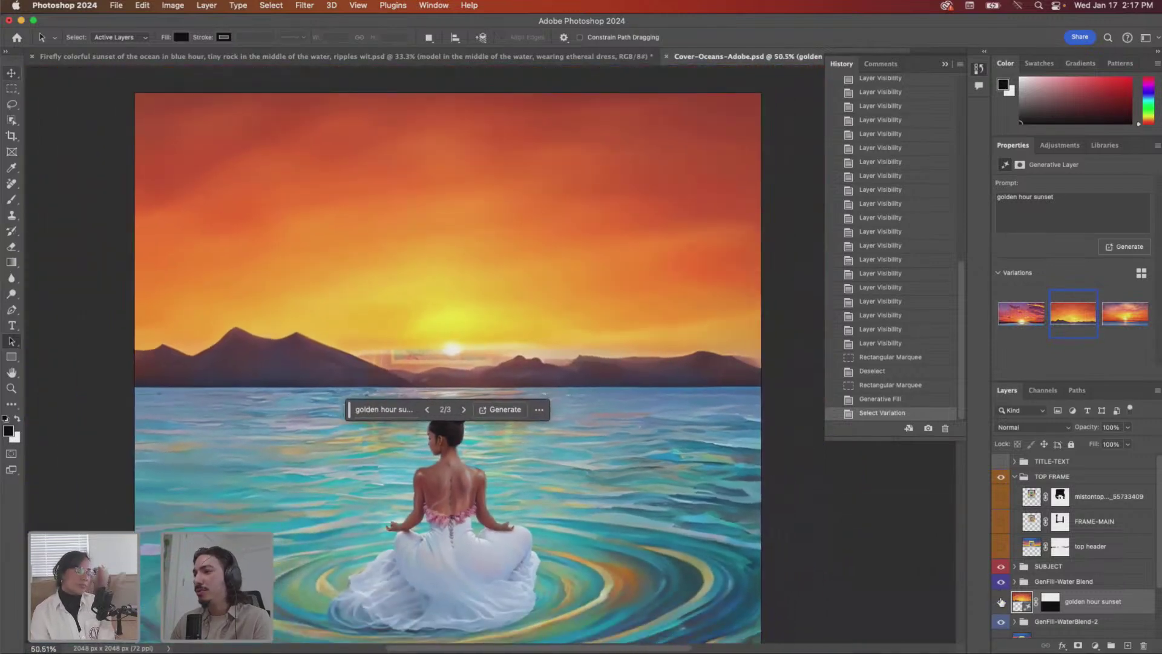
{"action": "scroll", "coordinate": [1001, 593], "scroll_direction": "down", "scroll_amount": 2}
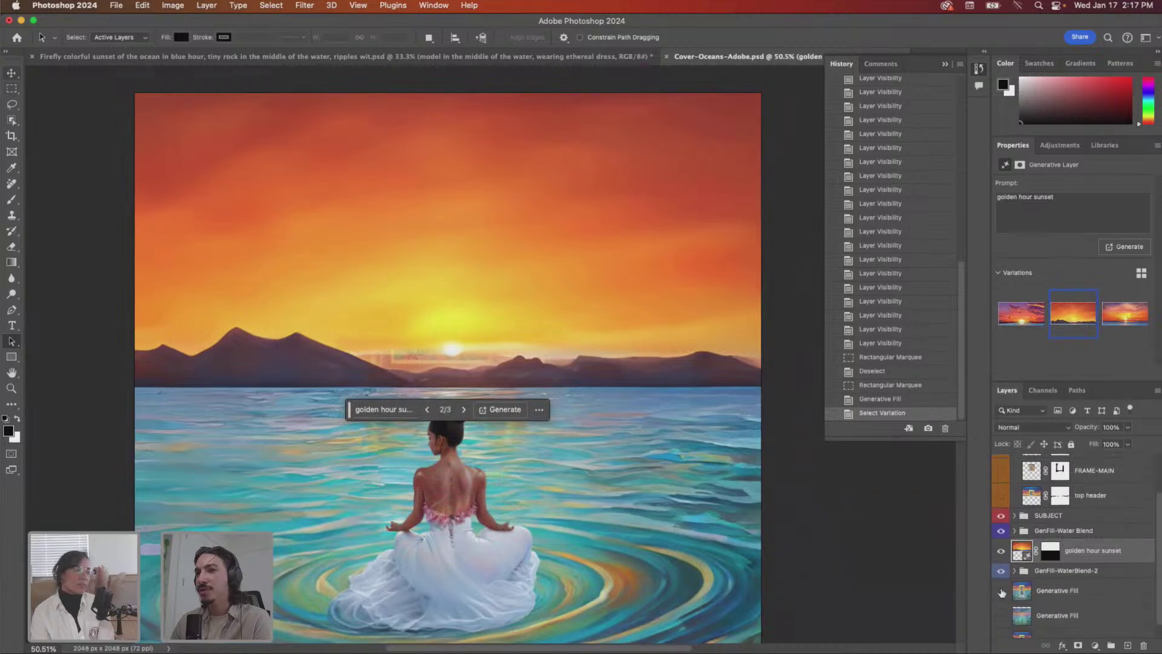
{"action": "scroll", "coordinate": [1002, 593], "scroll_direction": "up", "scroll_amount": 2}
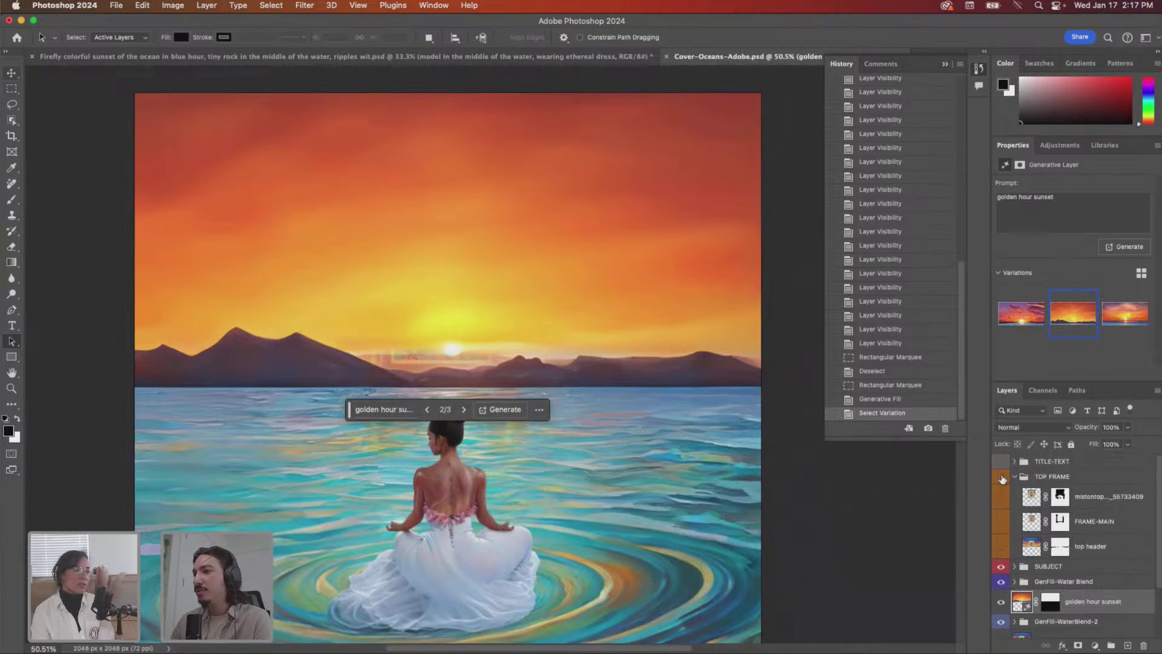
- Check what the TOP FRAME, GenFill-WaterBlend-2 and GenFill-Water Blend groups contribute by hiding and showing each one
{"action": "left_click", "coordinate": [1003, 479]}
{"action": "left_click", "coordinate": [1003, 479]}
{"action": "scroll", "coordinate": [1005, 526], "scroll_direction": "down", "scroll_amount": 2}
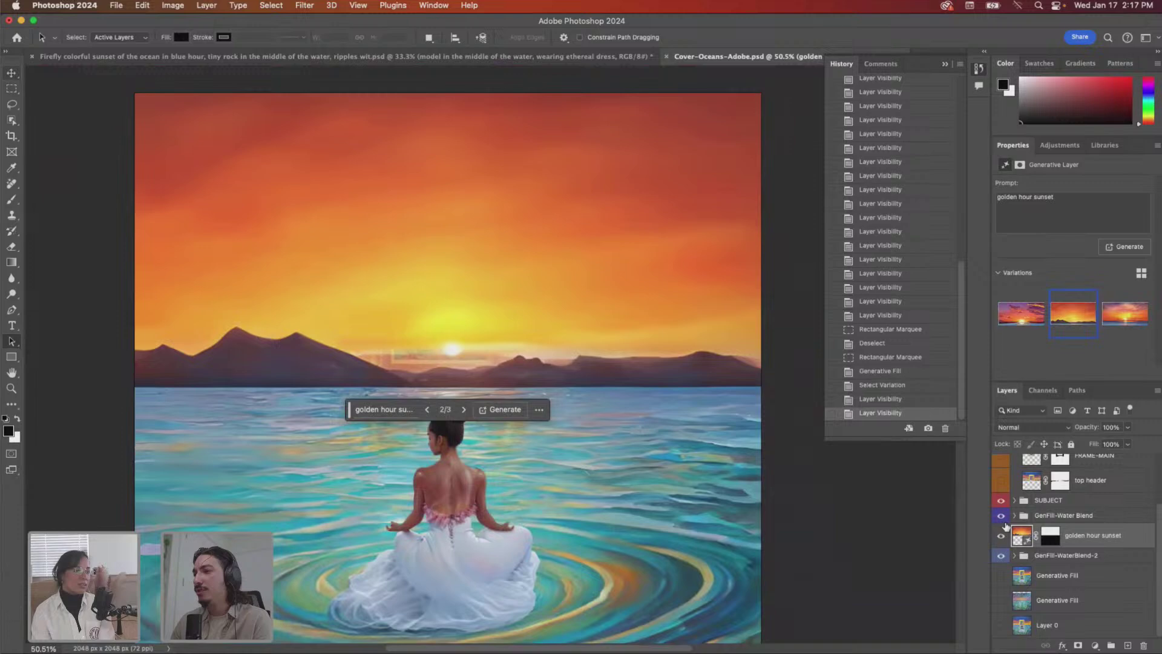
{"action": "left_click", "coordinate": [1001, 556]}
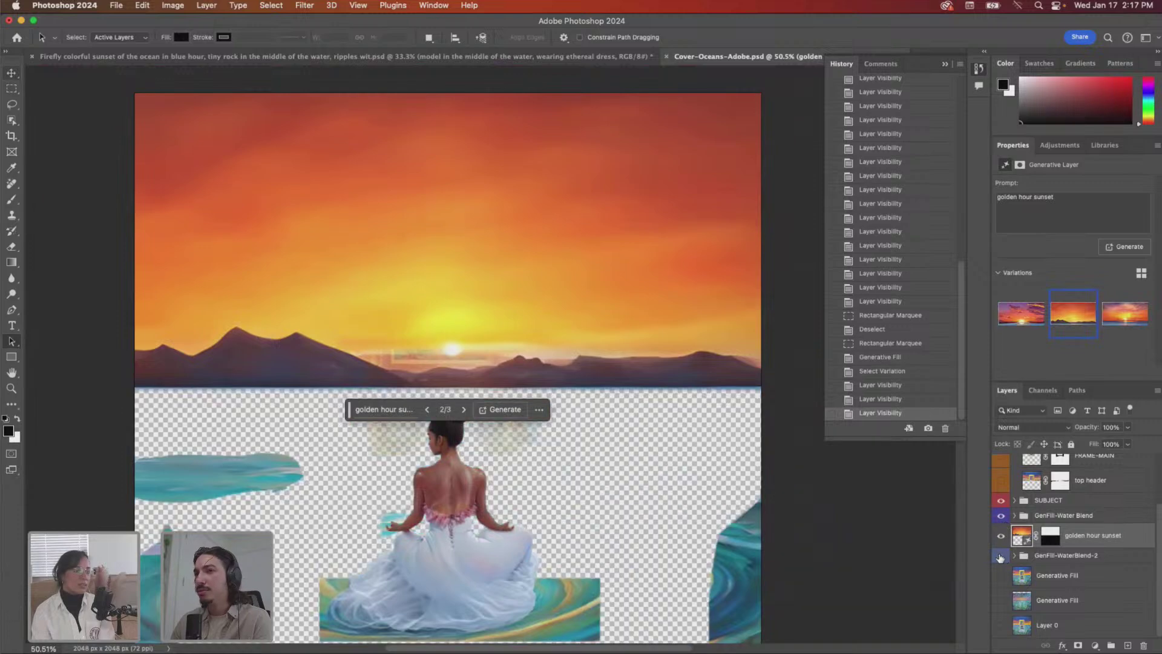
{"action": "left_click", "coordinate": [1001, 555]}
{"action": "left_click", "coordinate": [1002, 515]}
{"action": "left_click", "coordinate": [1001, 515]}
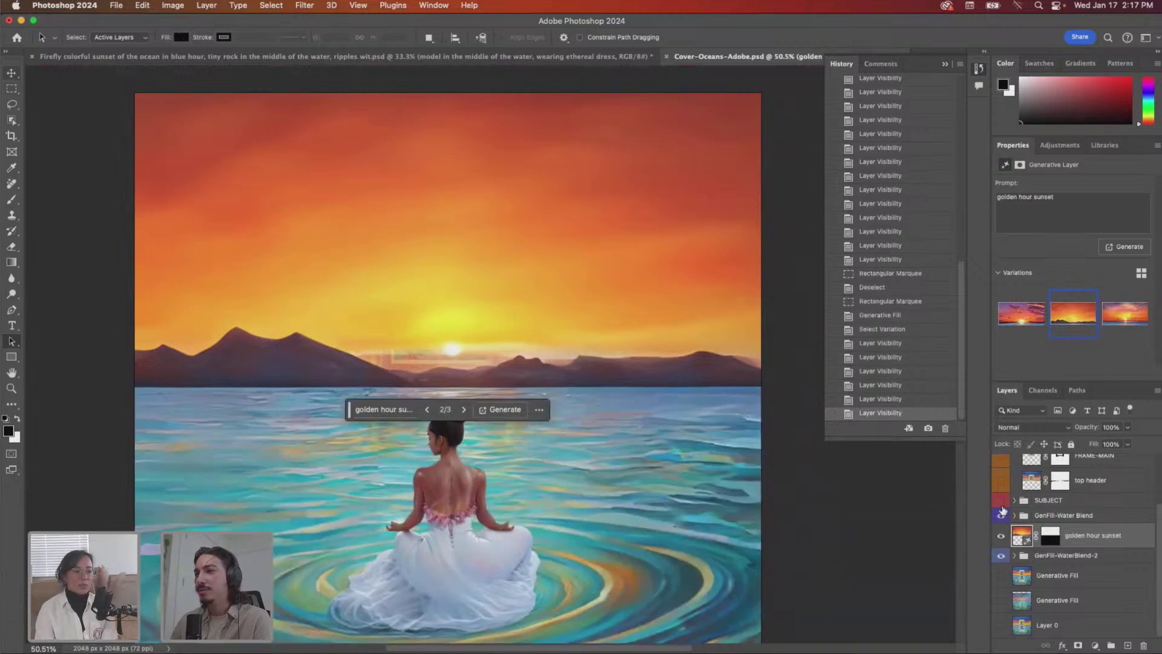
- Hide the SUBJECT group and move the contextual task bar off the artwork so the whole sunset and water are unobstructed
{"action": "left_click", "coordinate": [1002, 509]}
{"action": "left_click", "coordinate": [1002, 508]}
{"action": "left_click", "coordinate": [1002, 508]}
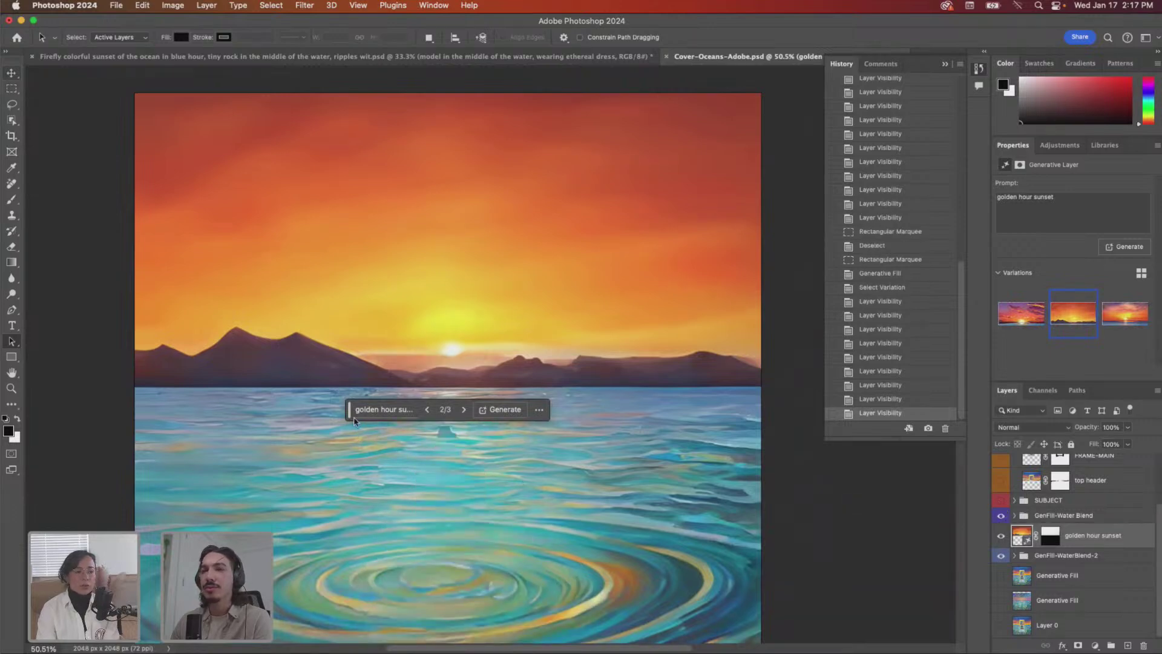
{"action": "scroll", "coordinate": [645, 411], "scroll_direction": "up", "scroll_amount": 2}
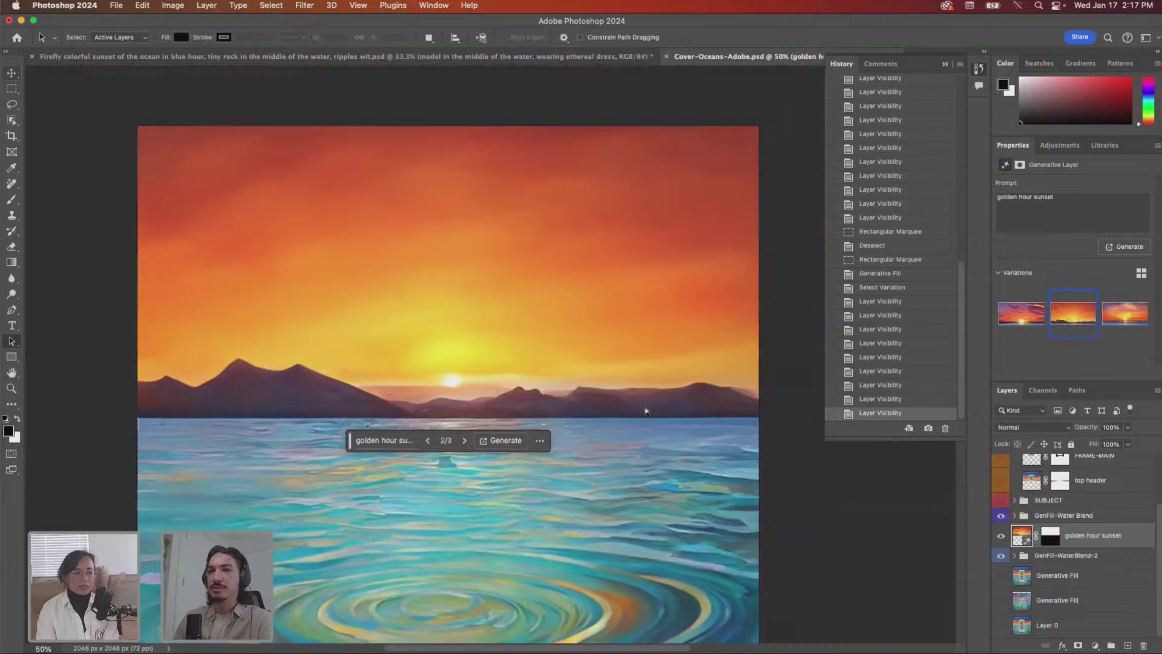
{"action": "key", "text": "super+minus"}
{"action": "key", "text": "super+equal"}
{"action": "scroll", "coordinate": [645, 411], "scroll_direction": "down", "scroll_amount": 5}
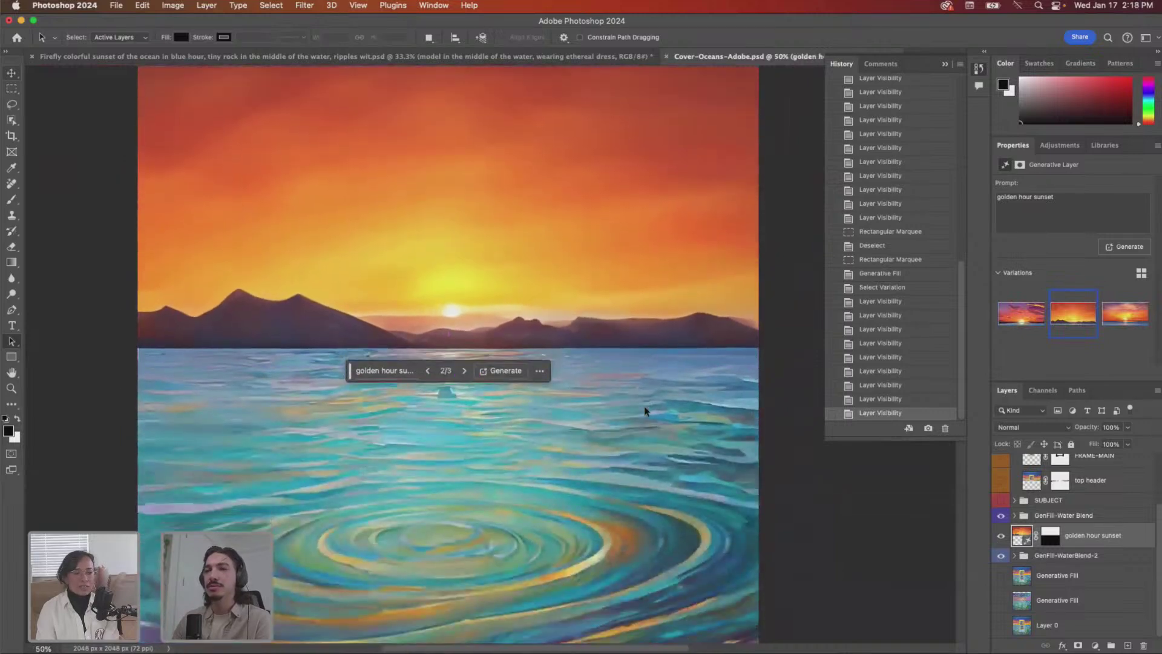
{"action": "key", "text": "super+minus"}
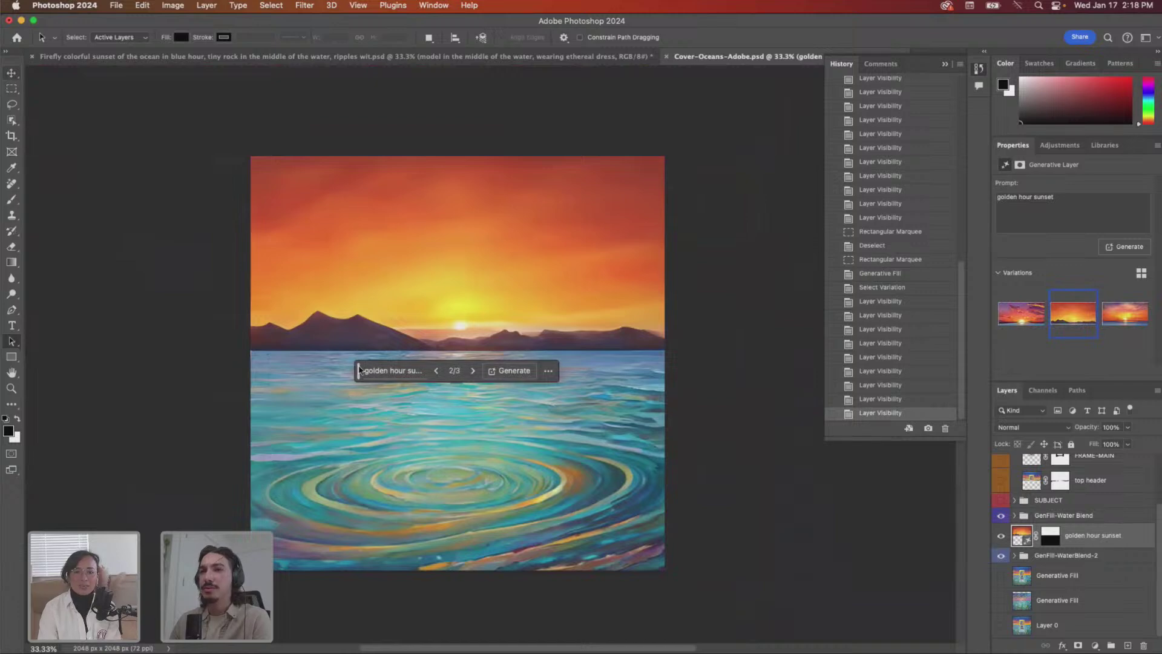
{"action": "left_click_drag", "start_coordinate": [366, 362], "coordinate": [95, 599]}
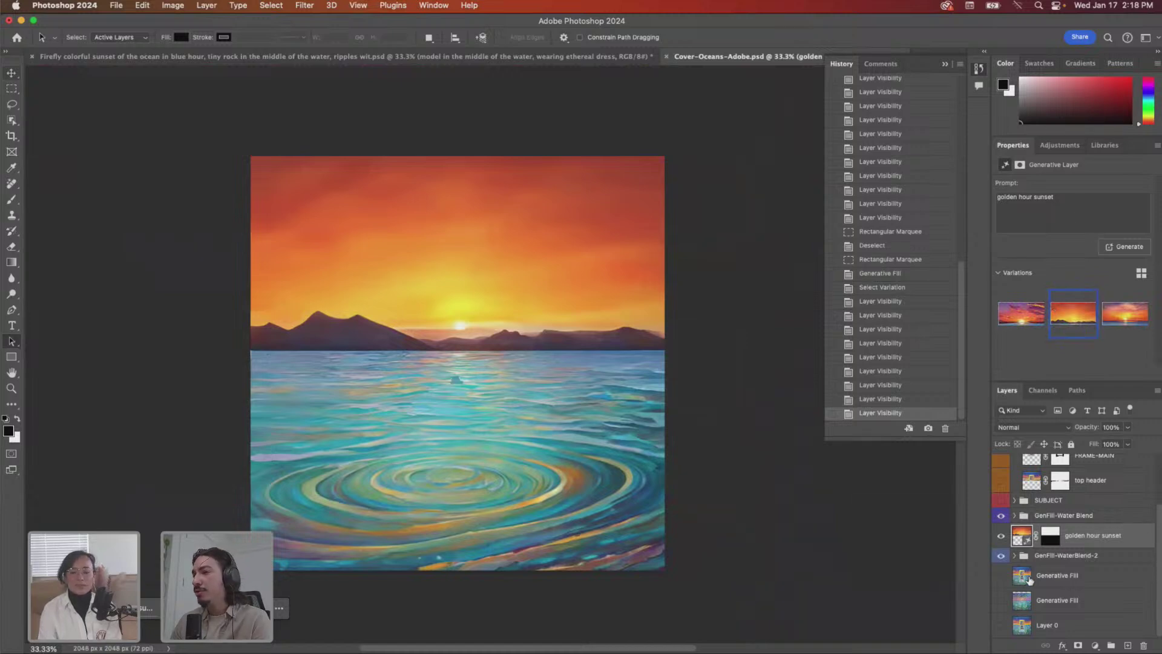
- Preview the third golden hour sunset variation, and return to the second variation with the mountains
{"action": "scroll", "coordinate": [1049, 579], "scroll_direction": "up", "scroll_amount": 3}
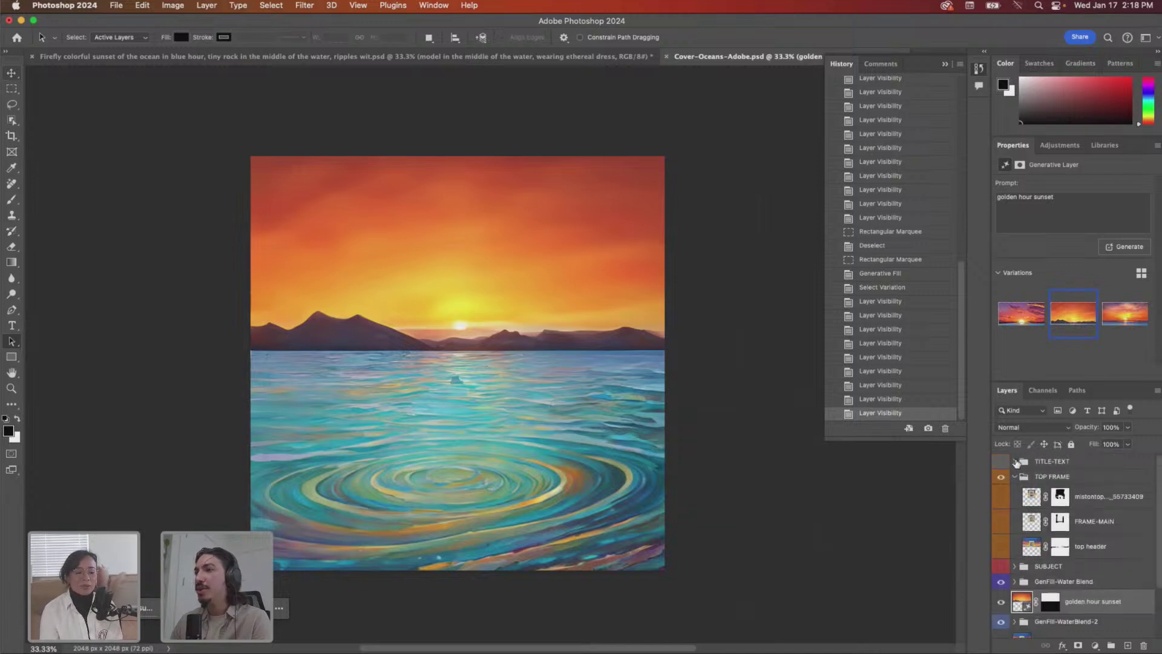
{"action": "left_click", "coordinate": [1123, 320]}
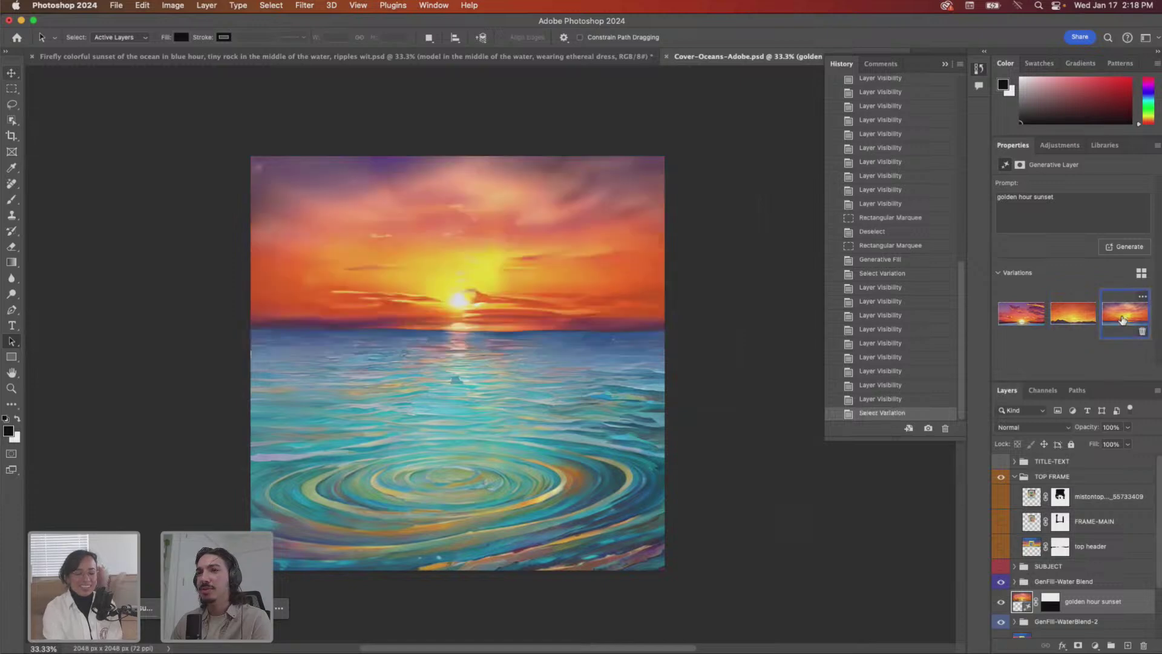
{"action": "left_click", "coordinate": [1074, 314]}
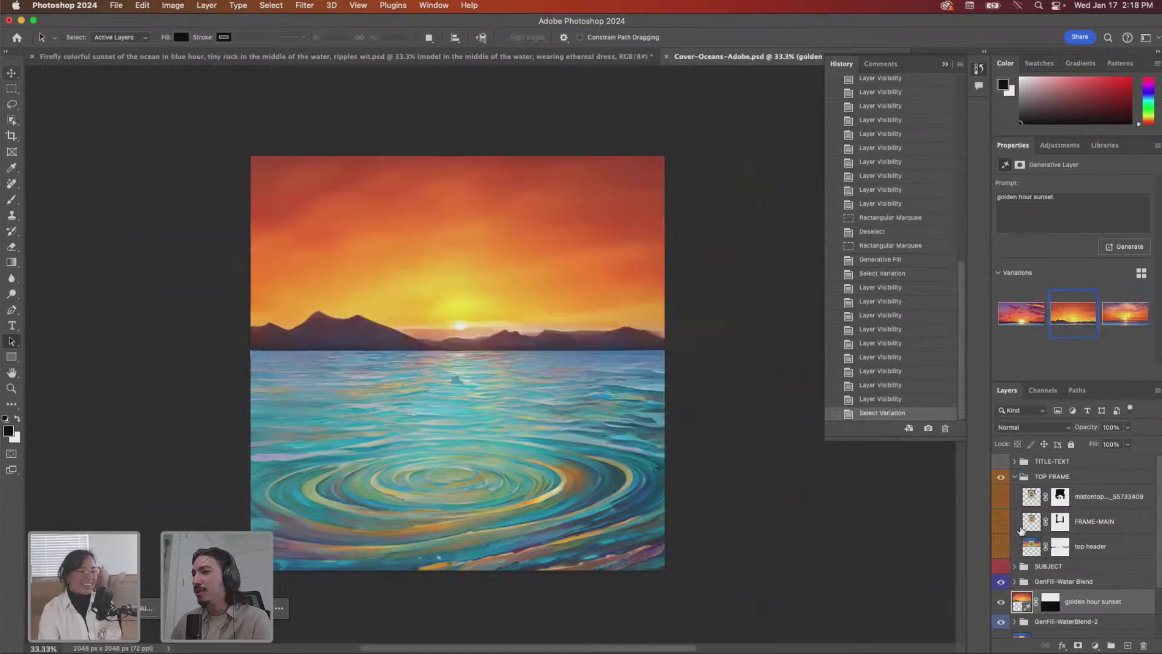
- Place the SistersPainting-Original image as an embedded object and reorder its layer to the top of the TOP FRAME group
{"action": "scroll", "coordinate": [1023, 569], "scroll_direction": "down", "scroll_amount": 3}
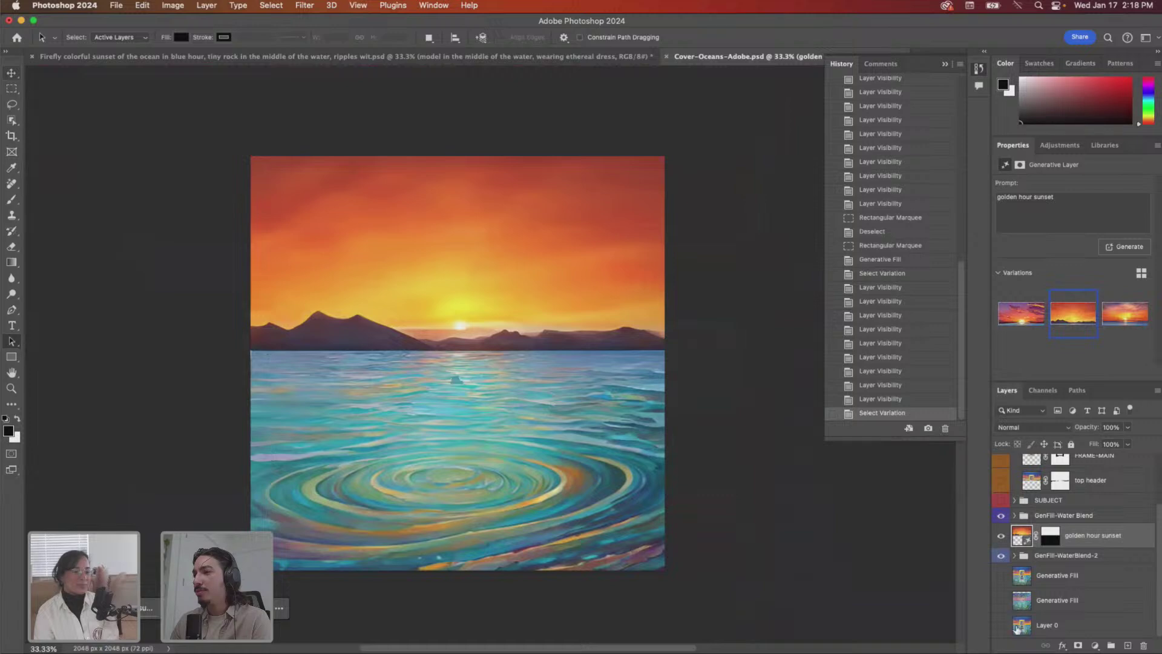
{"action": "left_click", "coordinate": [1022, 630]}
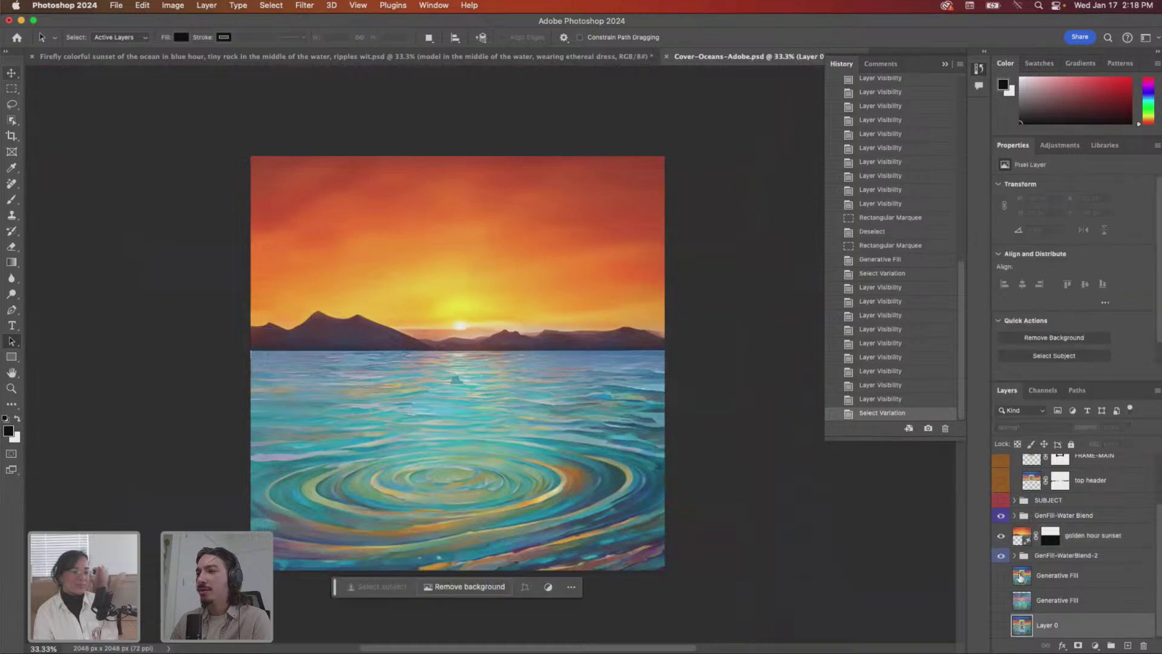
{"action": "left_click", "coordinate": [1022, 576]}
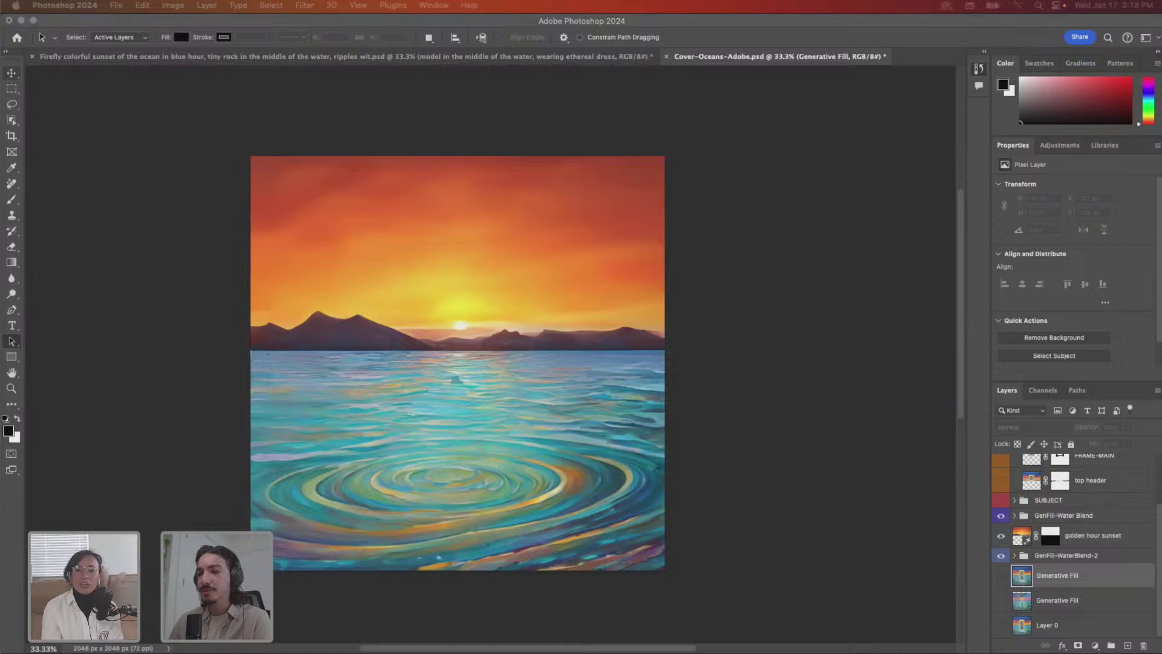
{"action": "left_click", "coordinate": [568, 295]}
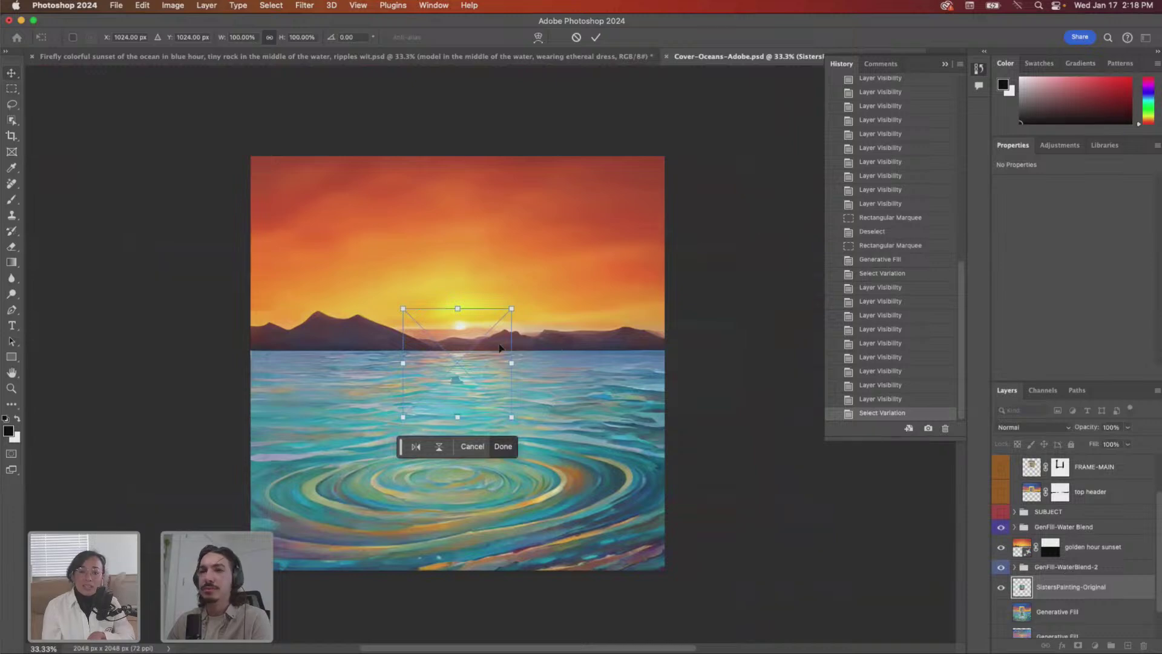
{"action": "left_click_drag", "start_coordinate": [1054, 587], "coordinate": [1069, 490]}
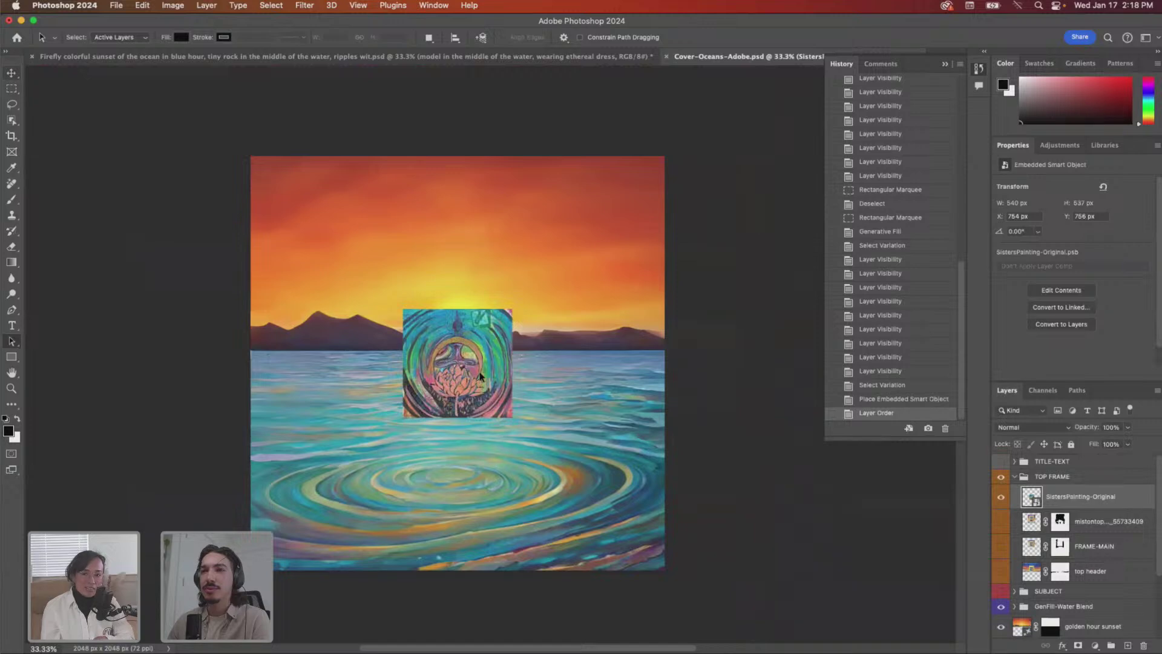
- Move the placed painting upward so it sits horizontally centred across the horizon line, at a Y position of 513 px
{"action": "key", "text": "v"}
{"action": "left_click_drag", "start_coordinate": [464, 355], "coordinate": [464, 280]}
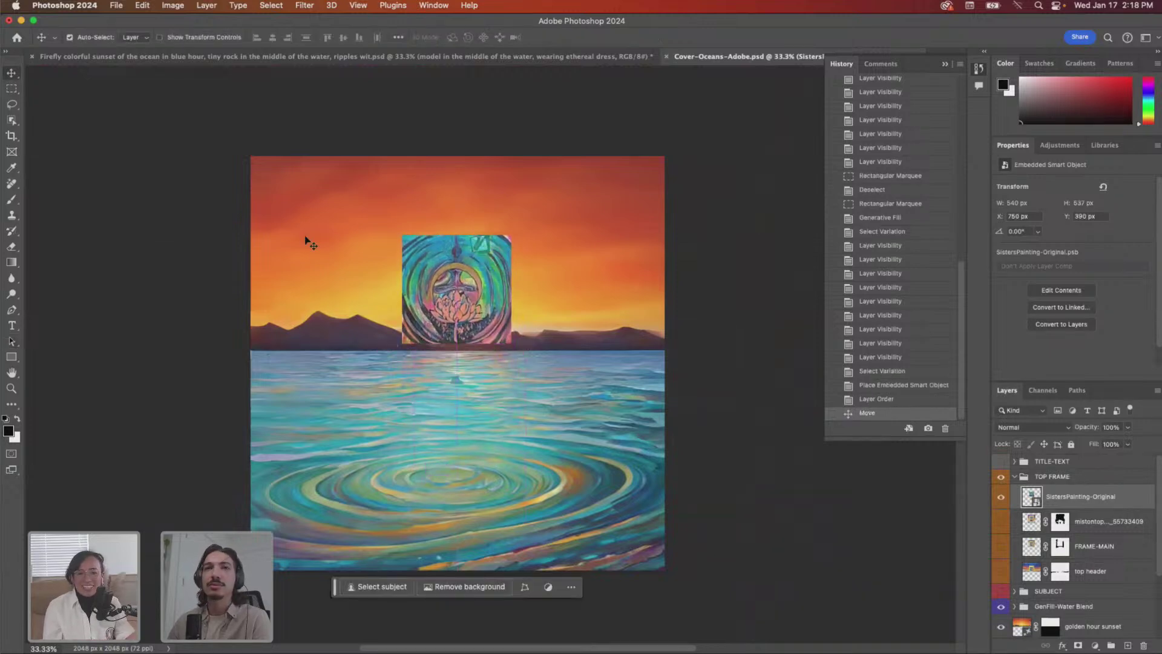
{"action": "left_click", "coordinate": [12, 89]}
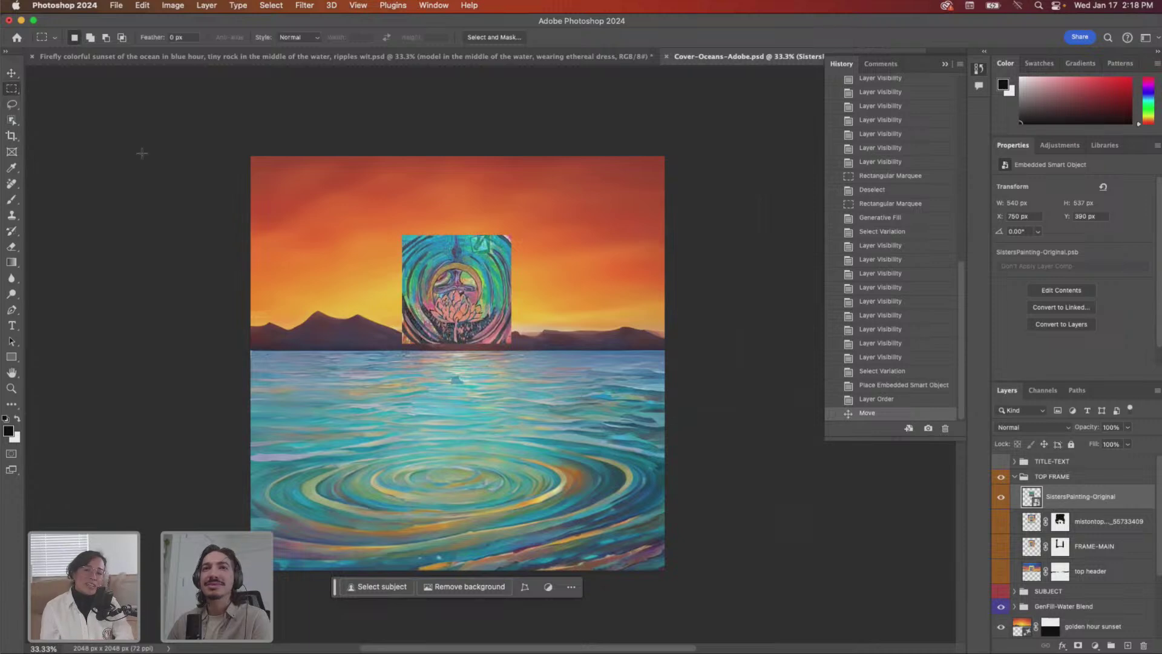
{"action": "key", "text": "v"}
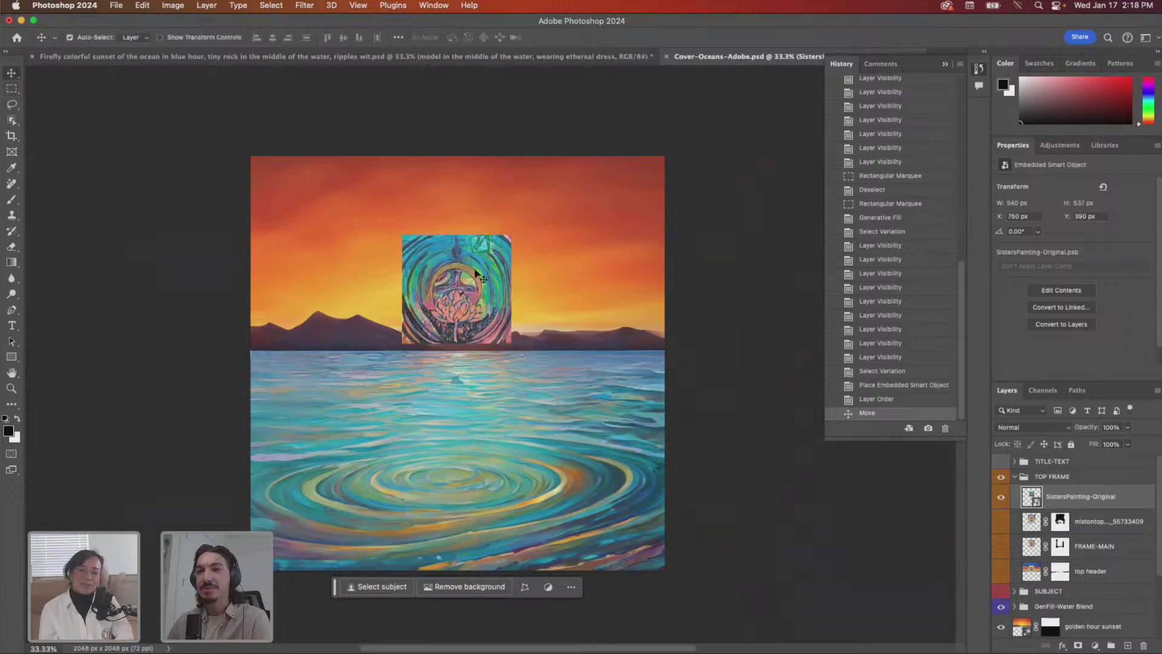
{"action": "left_click_drag", "start_coordinate": [472, 274], "coordinate": [477, 299]}
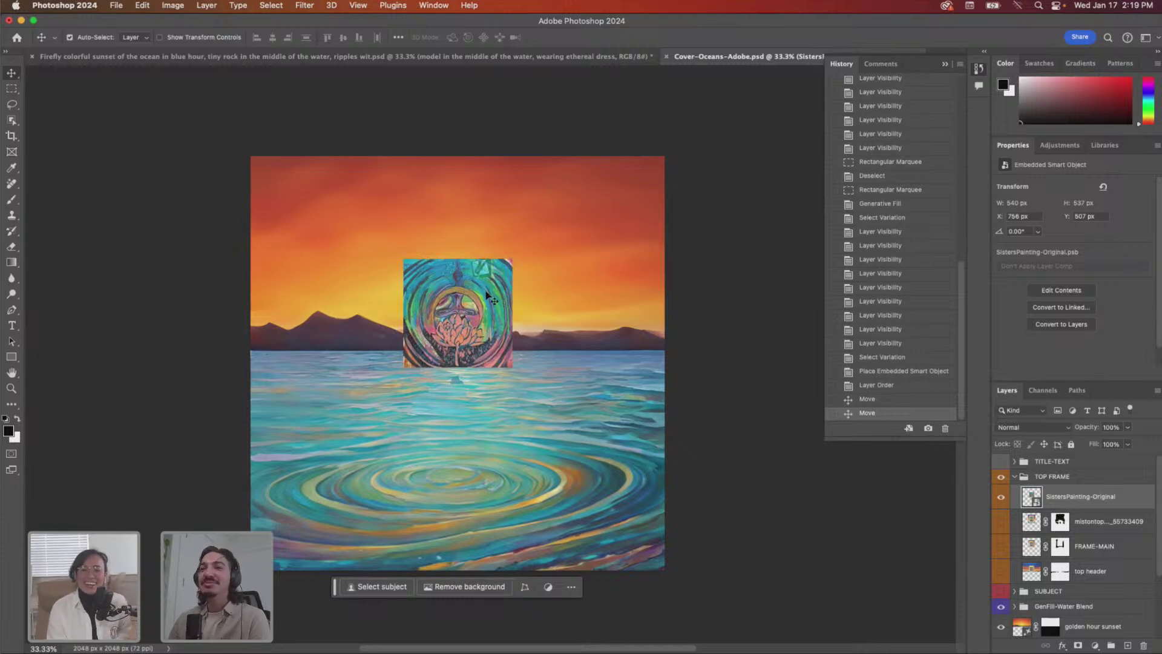
{"action": "left_click_drag", "start_coordinate": [480, 303], "coordinate": [480, 306]}
{"action": "key", "text": "Down"}
{"action": "key", "text": "Down"}
{"action": "key", "text": "Down"}
{"action": "key", "text": "Down"}
{"action": "key", "text": "Down"}
{"action": "key", "text": "Down"}
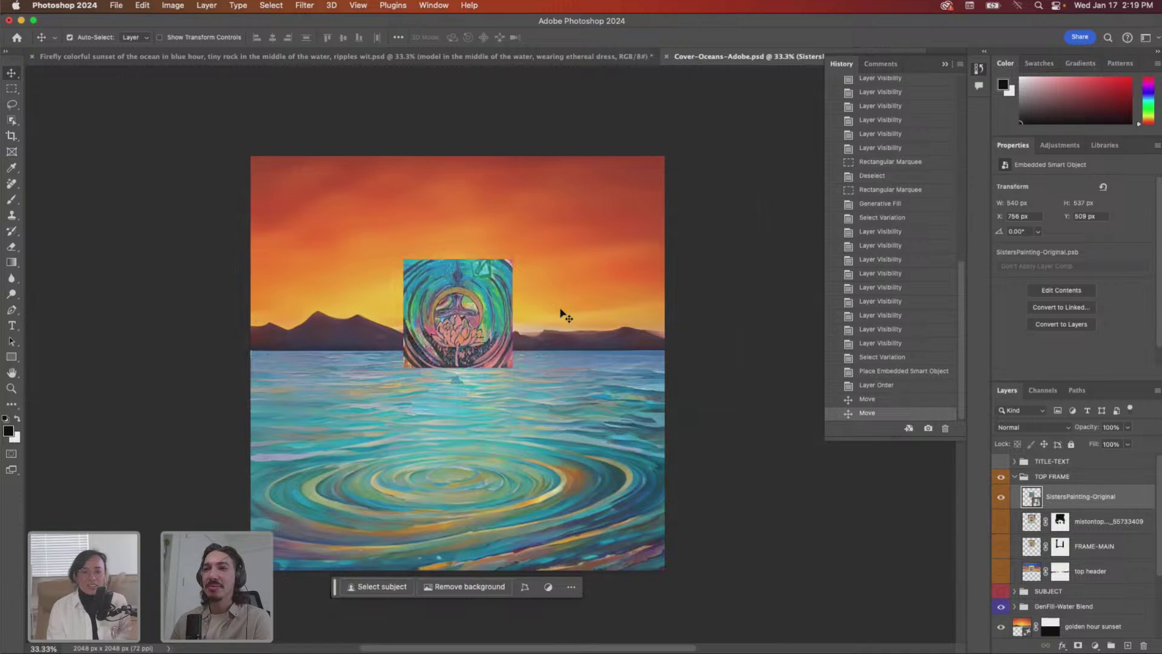
{"action": "key", "text": "Left"}
{"action": "key", "text": "Left"}
{"action": "key", "text": "Left"}
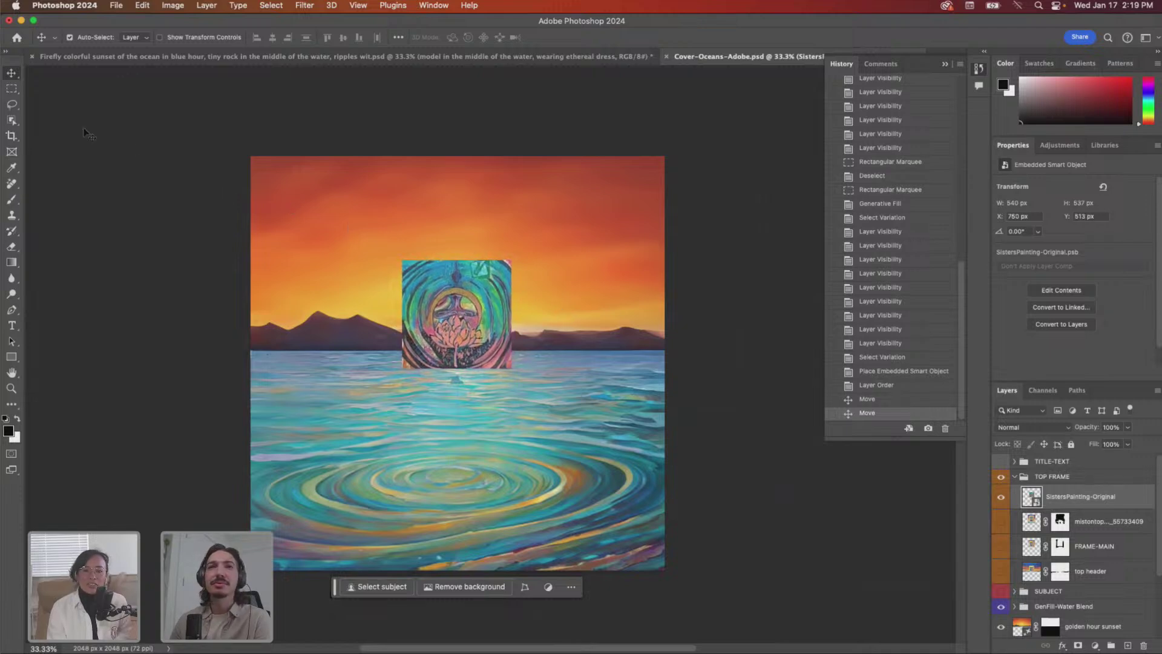
- Make a rectangular selection just inside the painting's sides and top, extending slightly below its lower edge, and invert it
{"action": "left_click", "coordinate": [13, 89]}
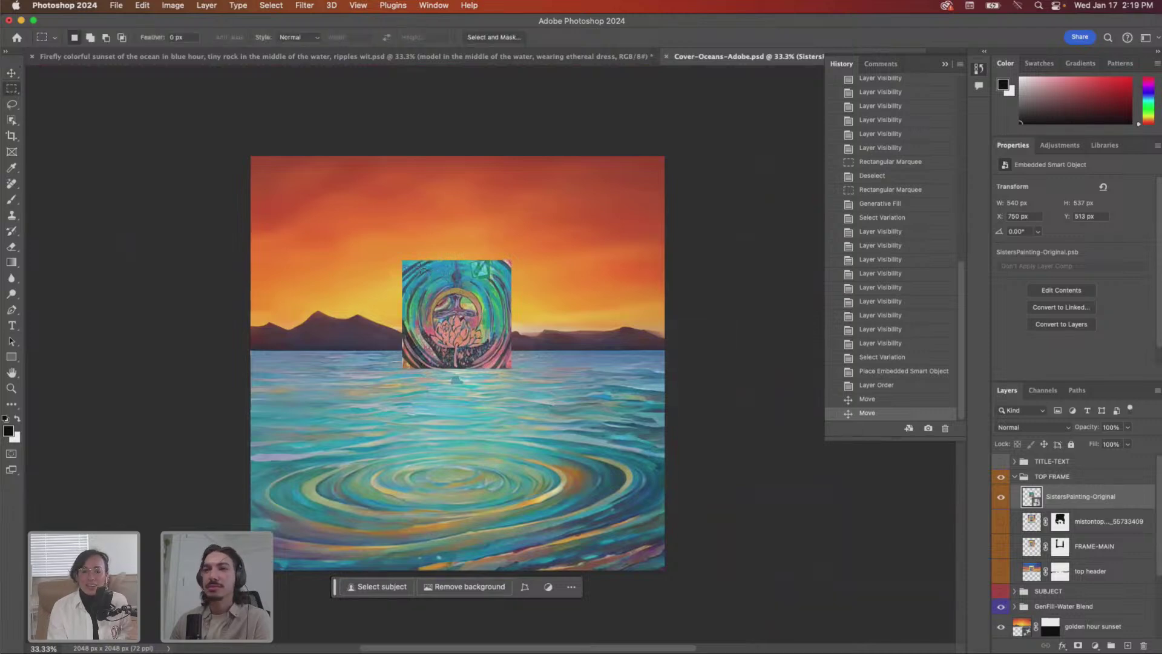
{"action": "left_click_drag", "start_coordinate": [419, 267], "coordinate": [498, 377]}
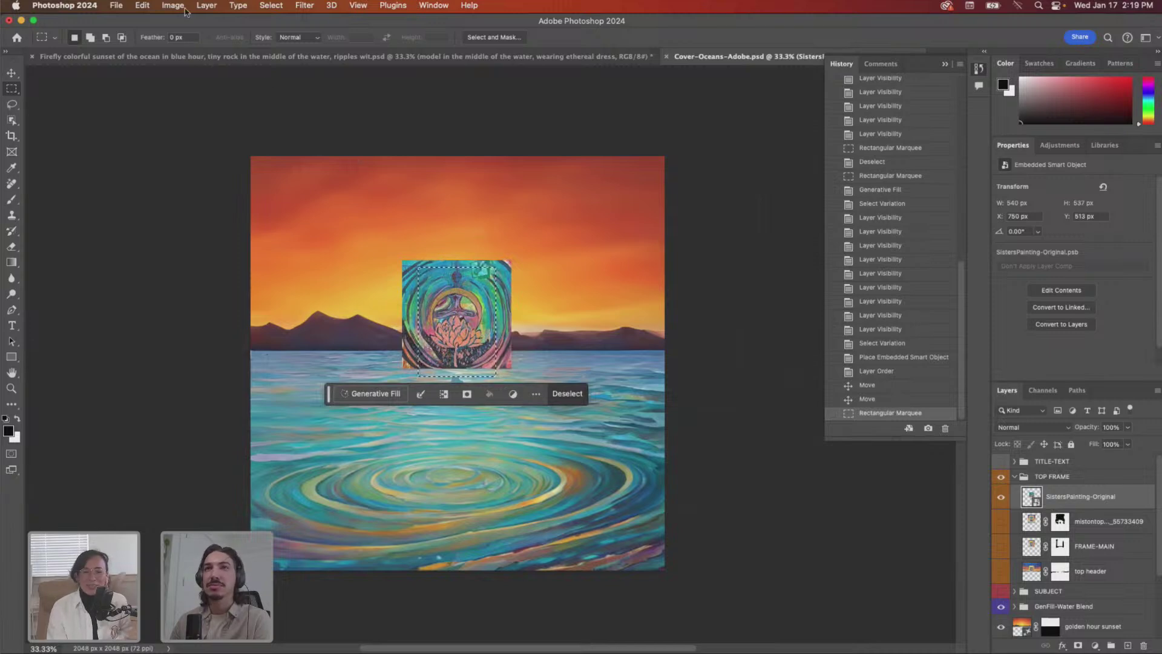
{"action": "left_click", "coordinate": [206, 6]}
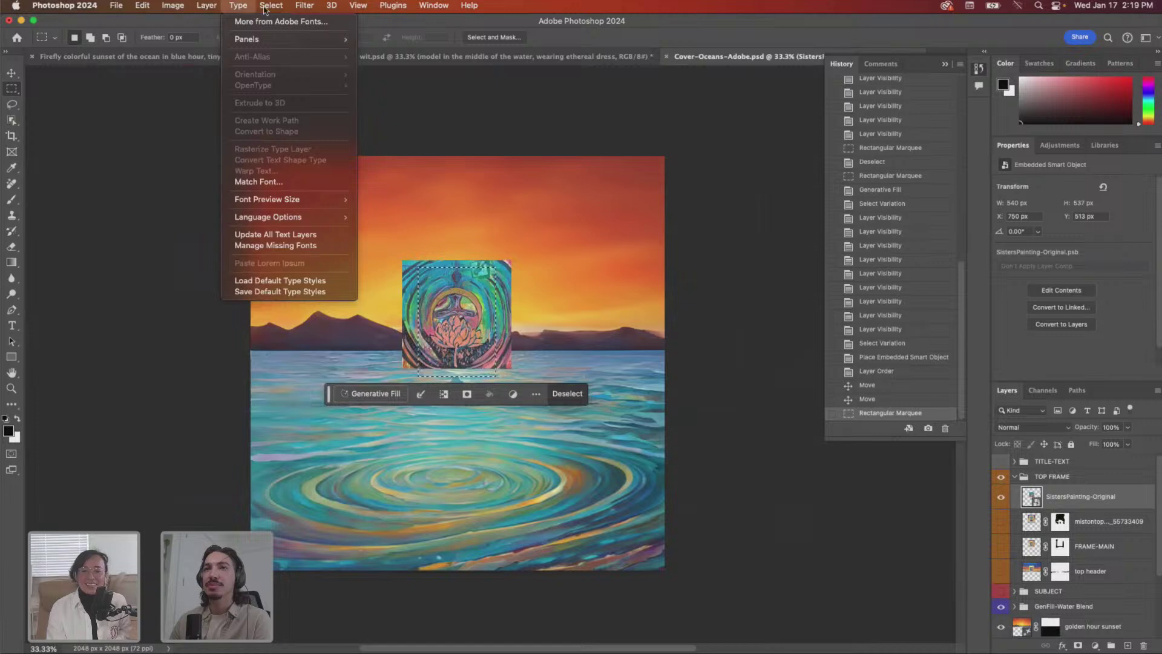
{"action": "mouse_move", "coordinate": [271, 7]}
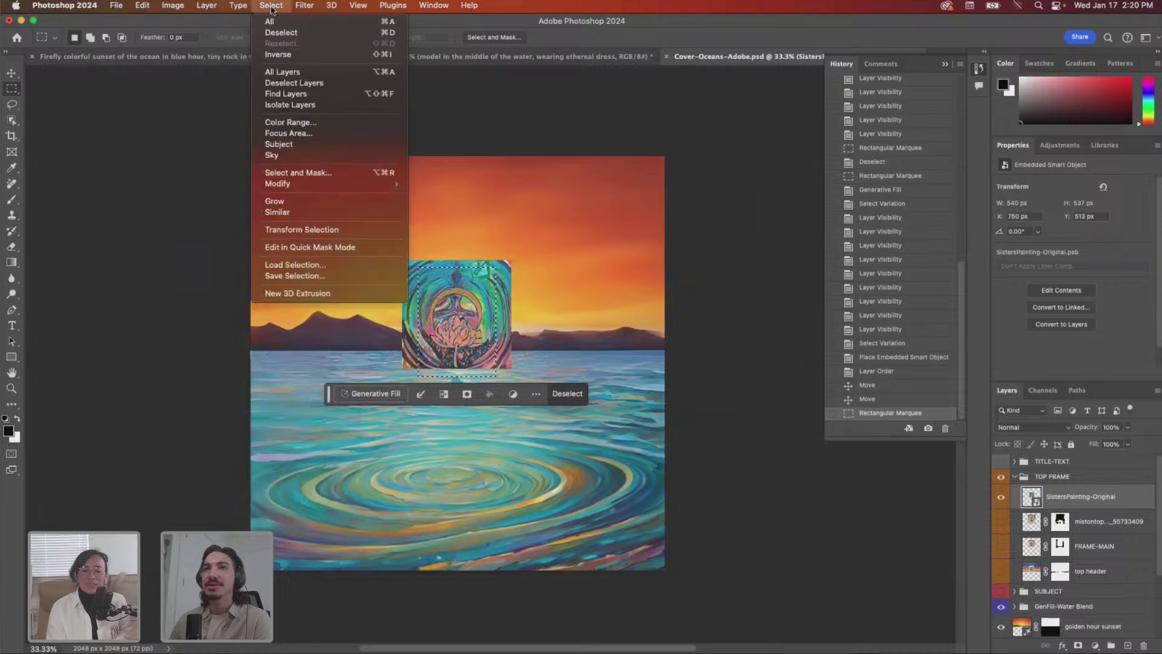
{"action": "left_click", "coordinate": [272, 55]}
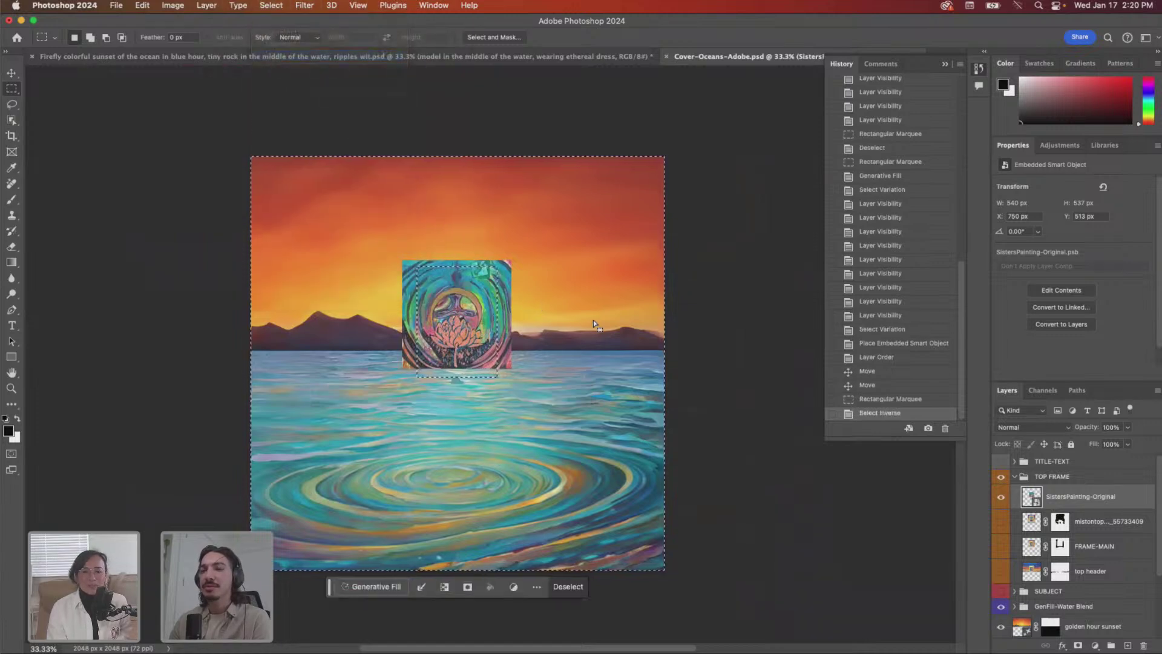
- Hide the GenFill-Water Blend group, the golden hour sunset layer and the GenFill-WaterBlend-2 group, leaving only the painting on transparency
{"action": "scroll", "coordinate": [1004, 577], "scroll_direction": "down", "scroll_amount": 3}
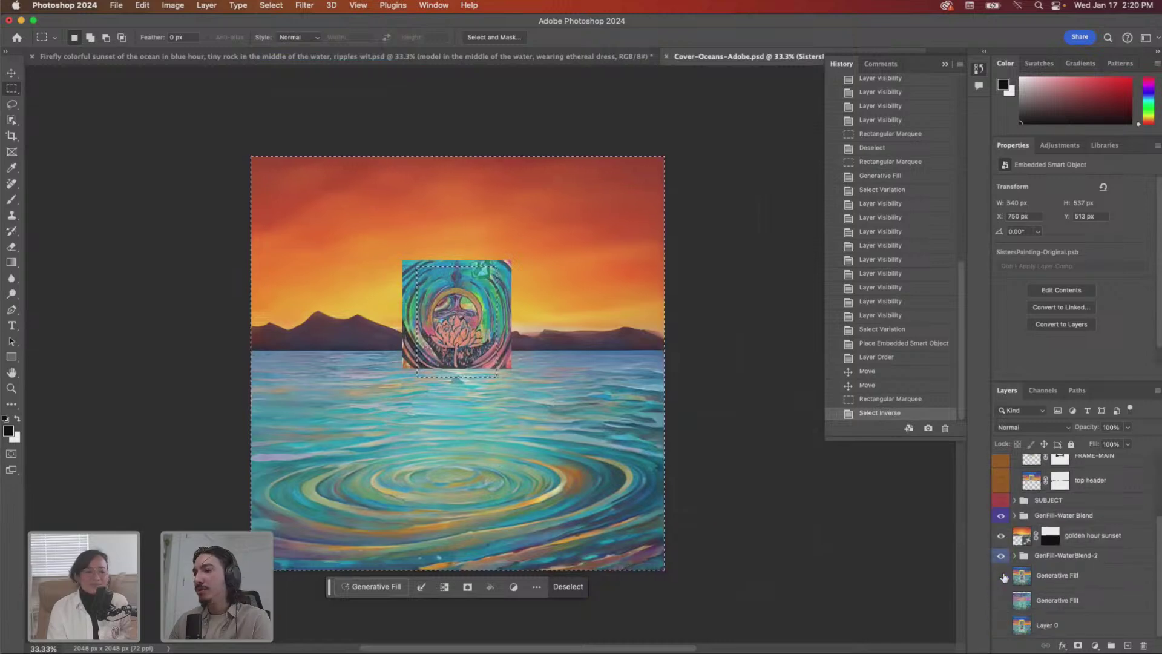
{"action": "left_click", "coordinate": [1001, 515]}
{"action": "left_click", "coordinate": [1001, 535]}
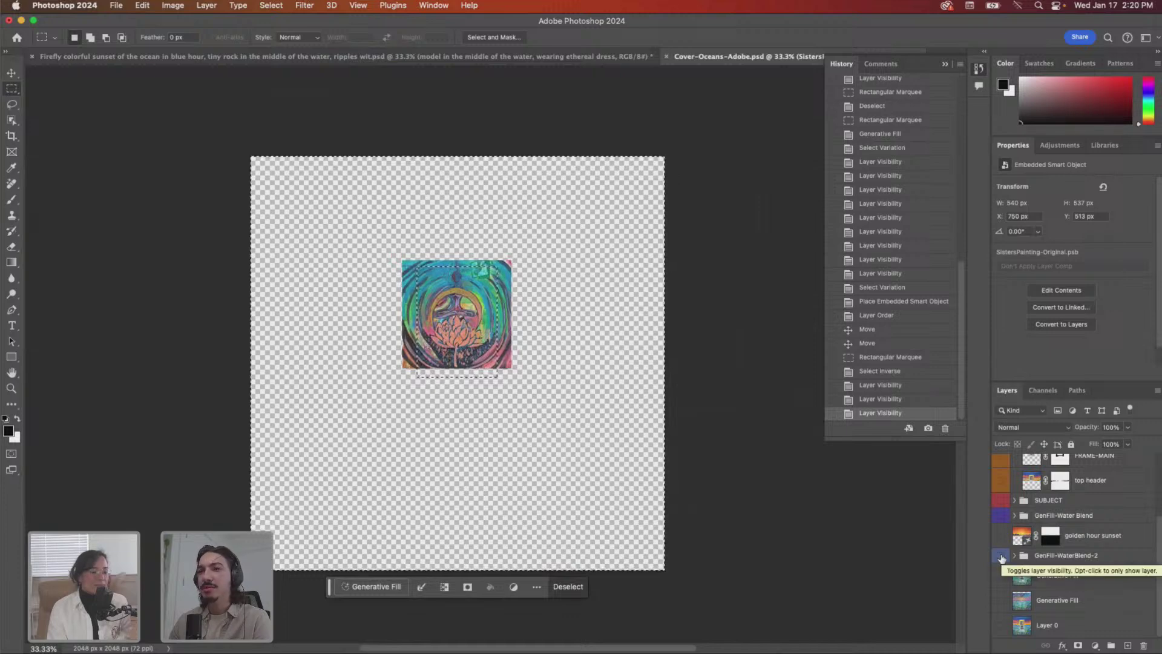
- Generate a fill in the inverted selection around the painting using the prompt "art frame"
{"action": "left_click", "coordinate": [387, 586]}
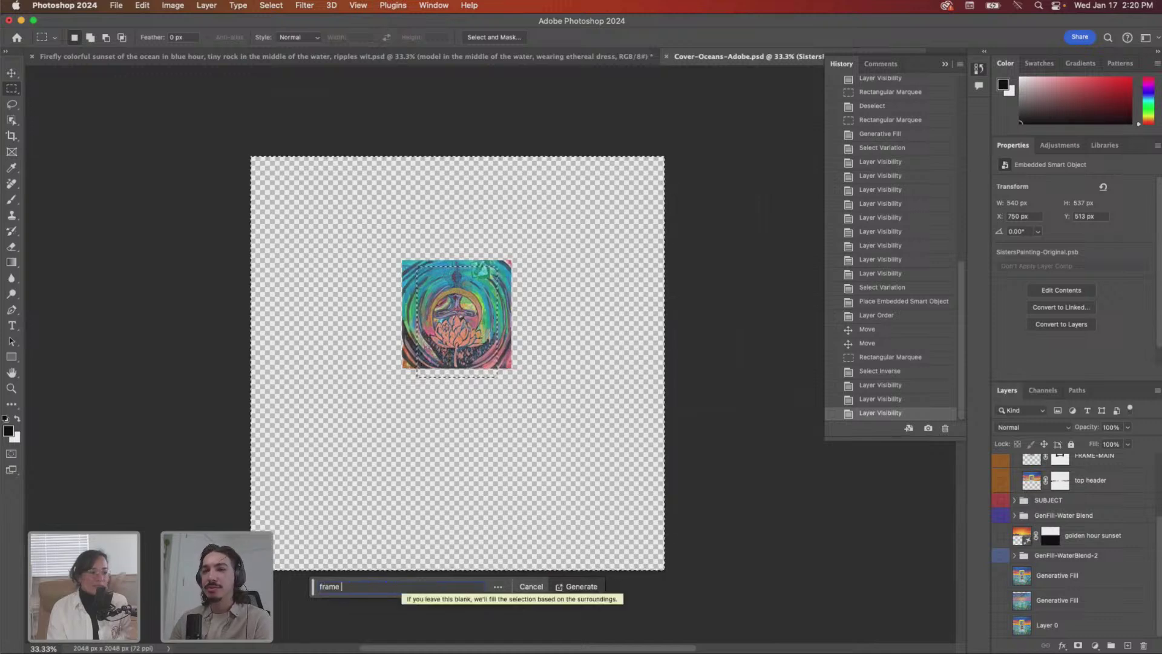
{"action": "key", "text": "BackSpace"}
{"action": "key", "text": "BackSpace"}
{"action": "key", "text": "BackSpace"}
{"action": "key", "text": "BackSpace"}
{"action": "key", "text": "BackSpace"}
{"action": "key", "text": "BackSpace"}
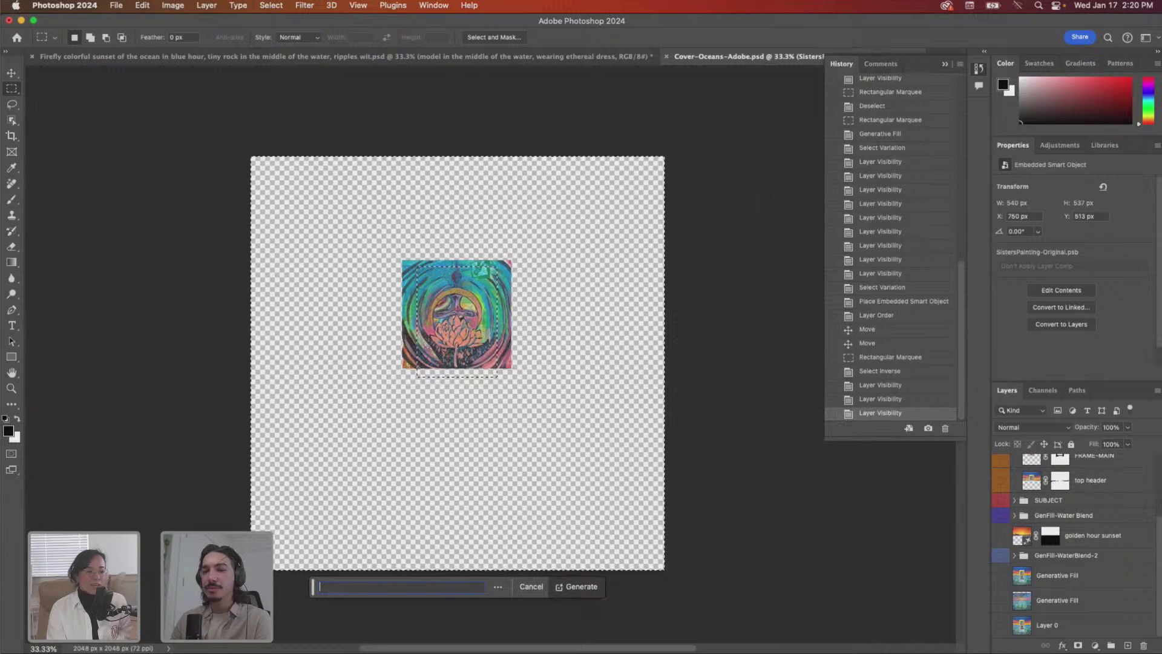
{"action": "type", "text": "art"}
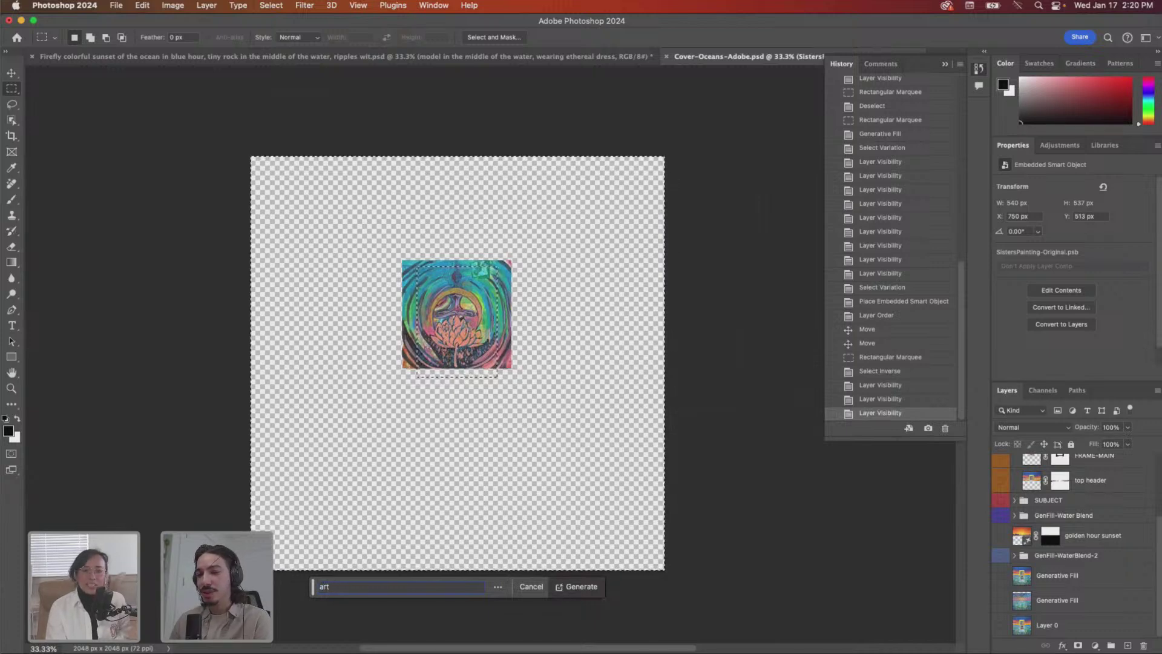
{"action": "key", "text": "super+Tab"}
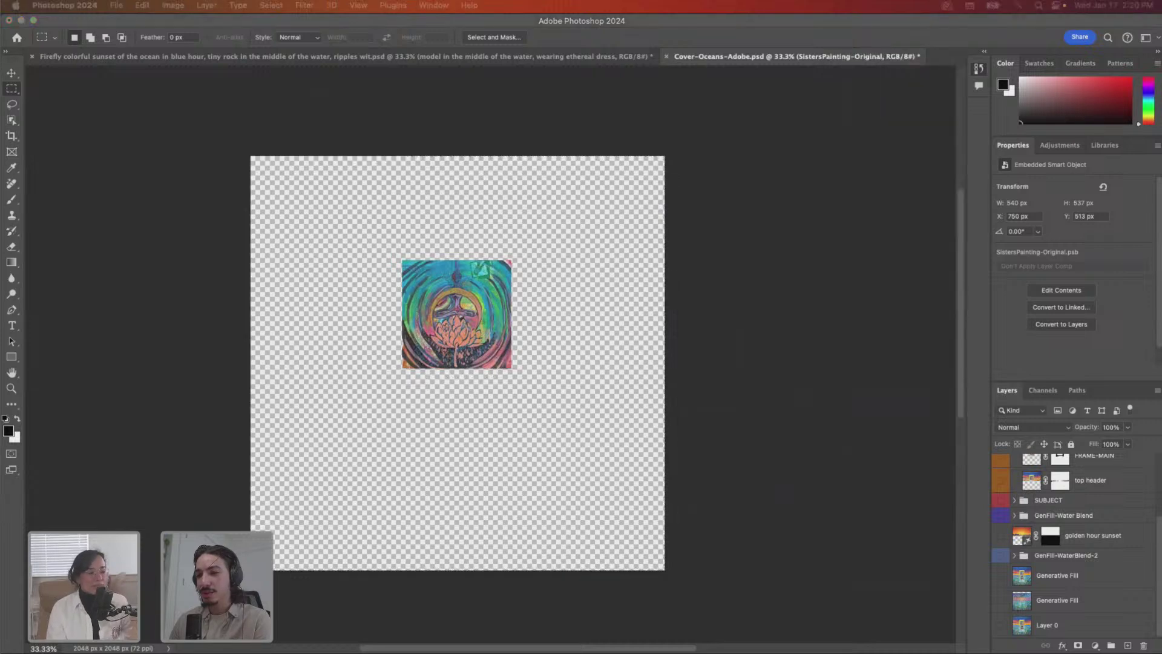
{"action": "key", "text": "super+Tab"}
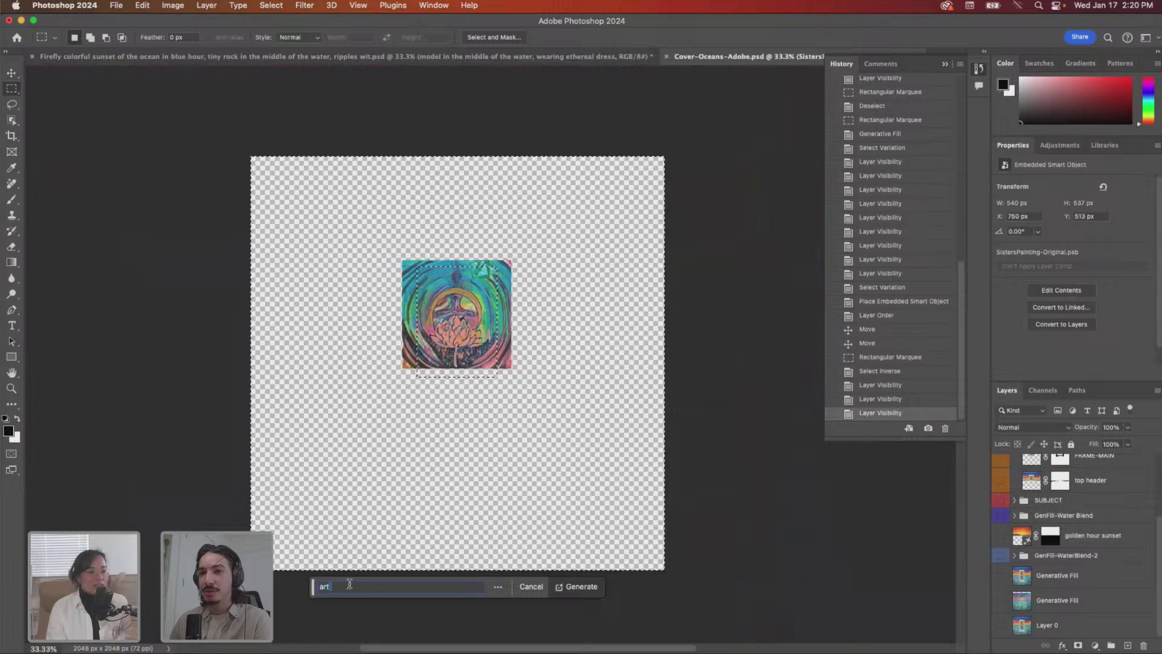
{"action": "type", "text": "fra"}
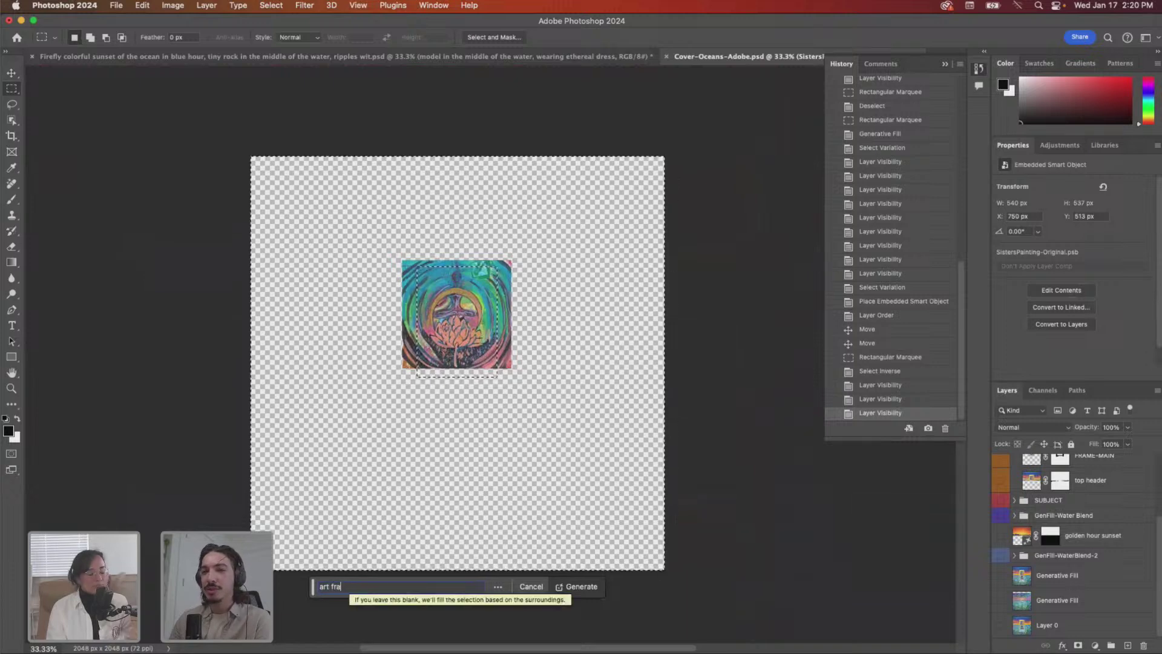
{"action": "type", "text": "me"}
{"action": "left_click", "coordinate": [577, 586]}
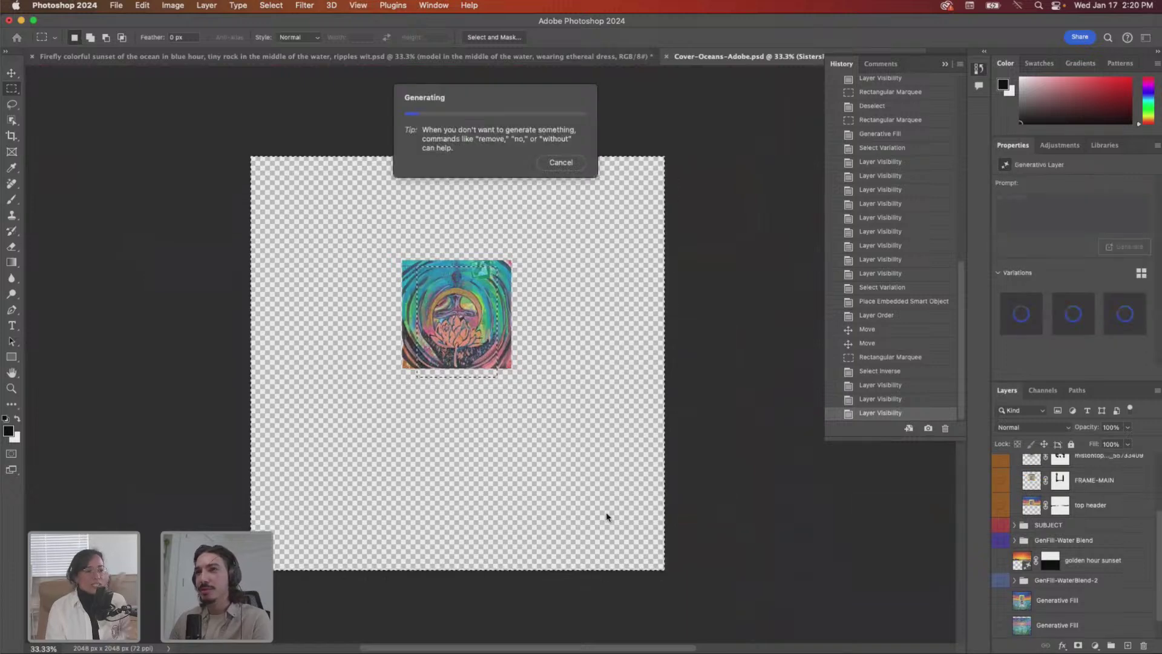
- Try the second art frame variation and undo the fill back to the painting on transparency
{"action": "key", "text": "super+Tab"}
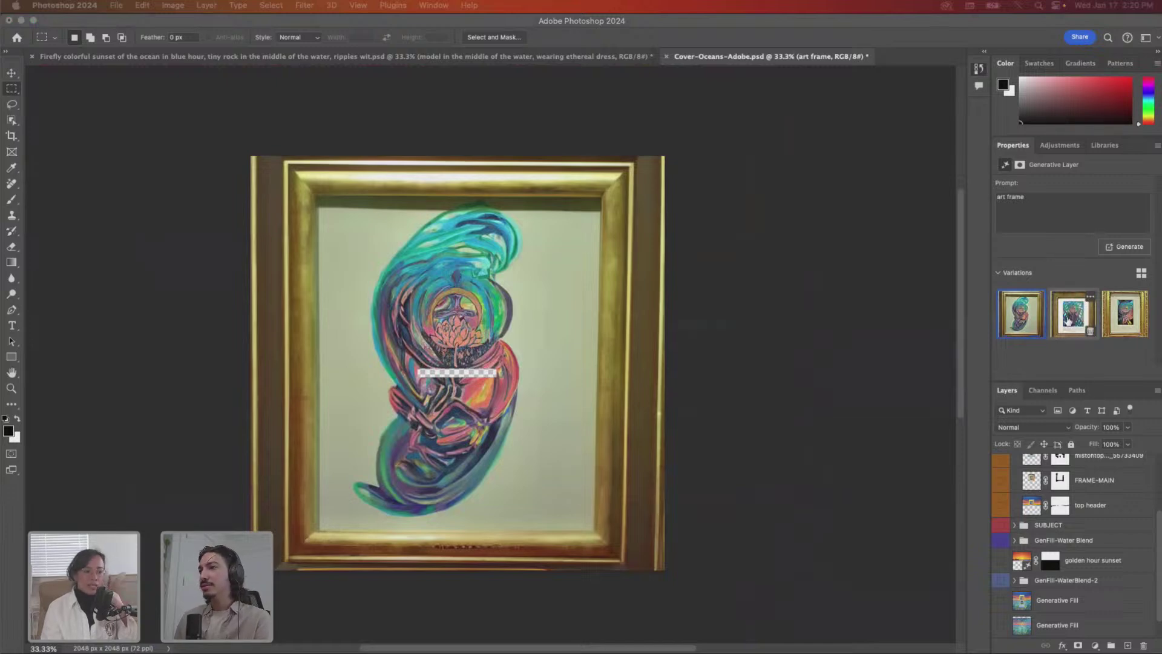
{"action": "left_click", "coordinate": [1069, 324]}
{"action": "left_click", "coordinate": [1075, 325]}
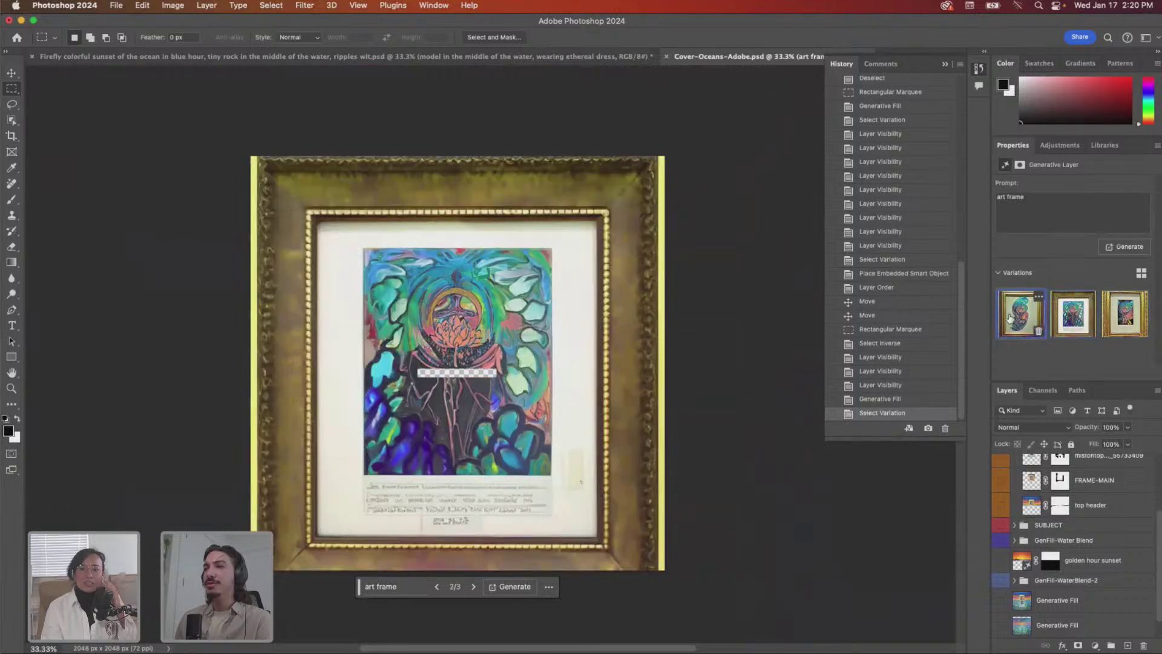
{"action": "key", "text": "super+z"}
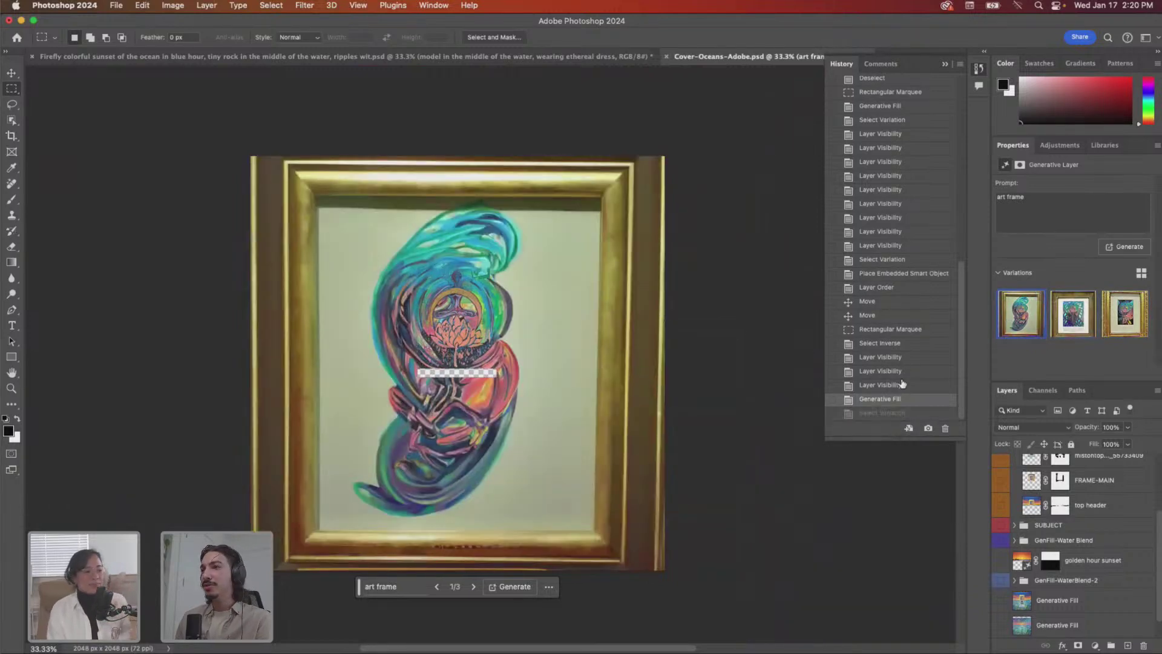
{"action": "key", "text": "super+z"}
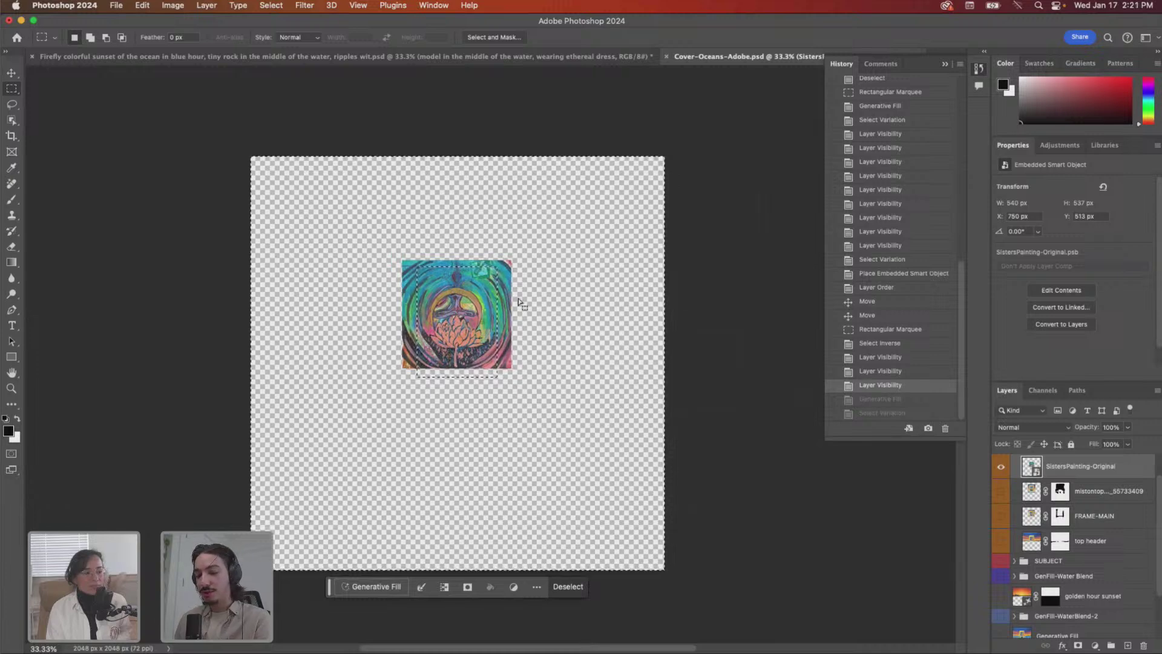
{"action": "key", "text": "super+shift+z"}
{"action": "left_click", "coordinate": [891, 383]}
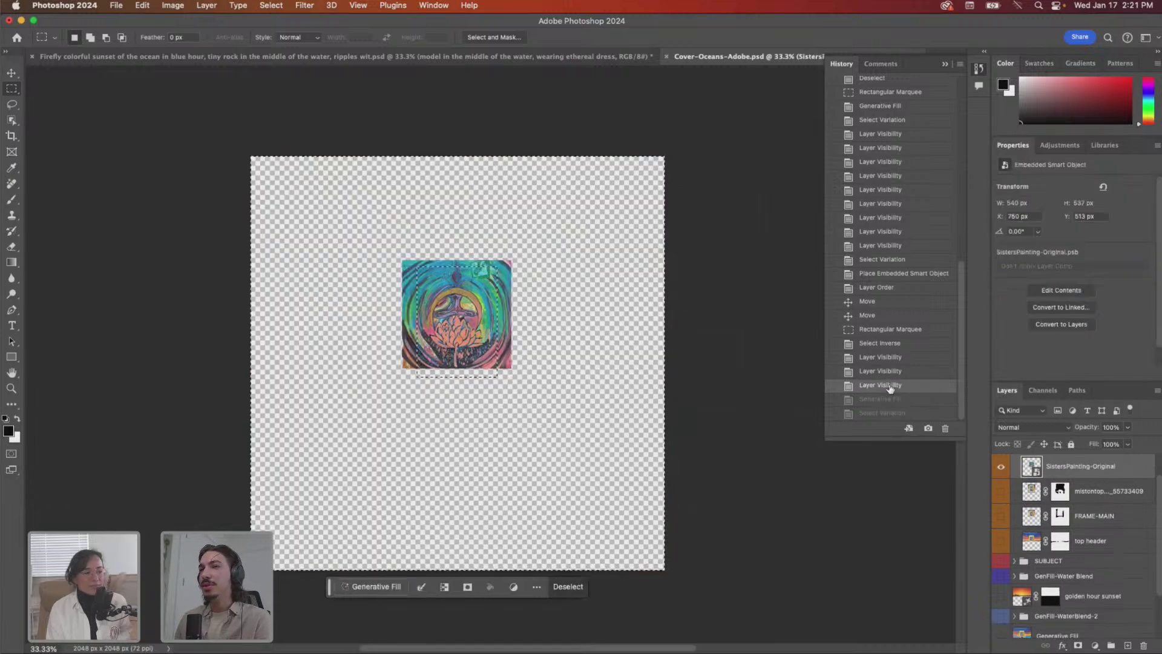
{"action": "left_click", "coordinate": [466, 231]}
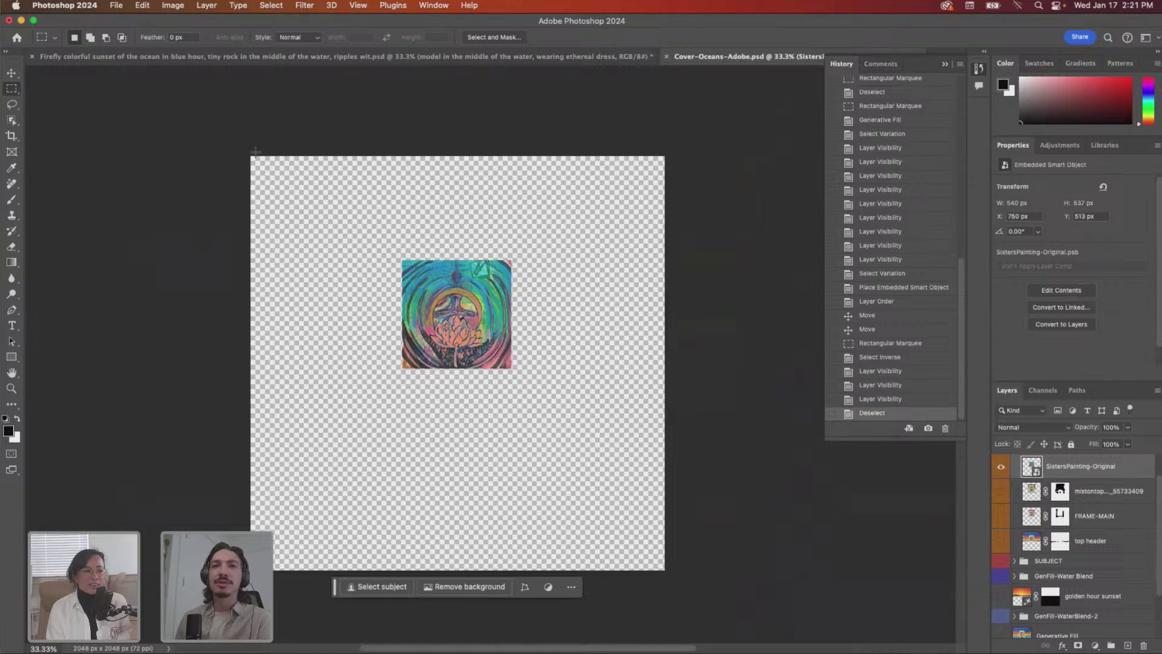
{"action": "mouse_move", "coordinate": [519, 260]}
{"action": "left_mouse_down"}
{"action": "mouse_move", "coordinate": [522, 345]}
{"action": "mouse_move", "coordinate": [491, 359]}
{"action": "mouse_move", "coordinate": [489, 374]}
{"action": "left_mouse_up"}
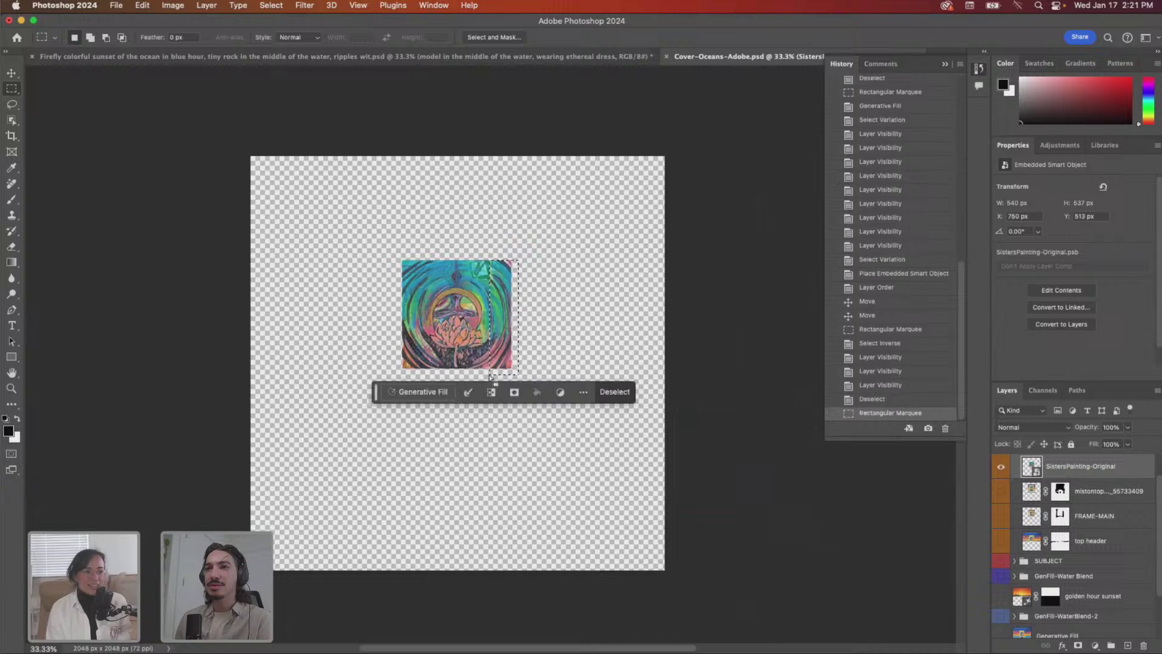
{"action": "left_click", "coordinate": [503, 311]}
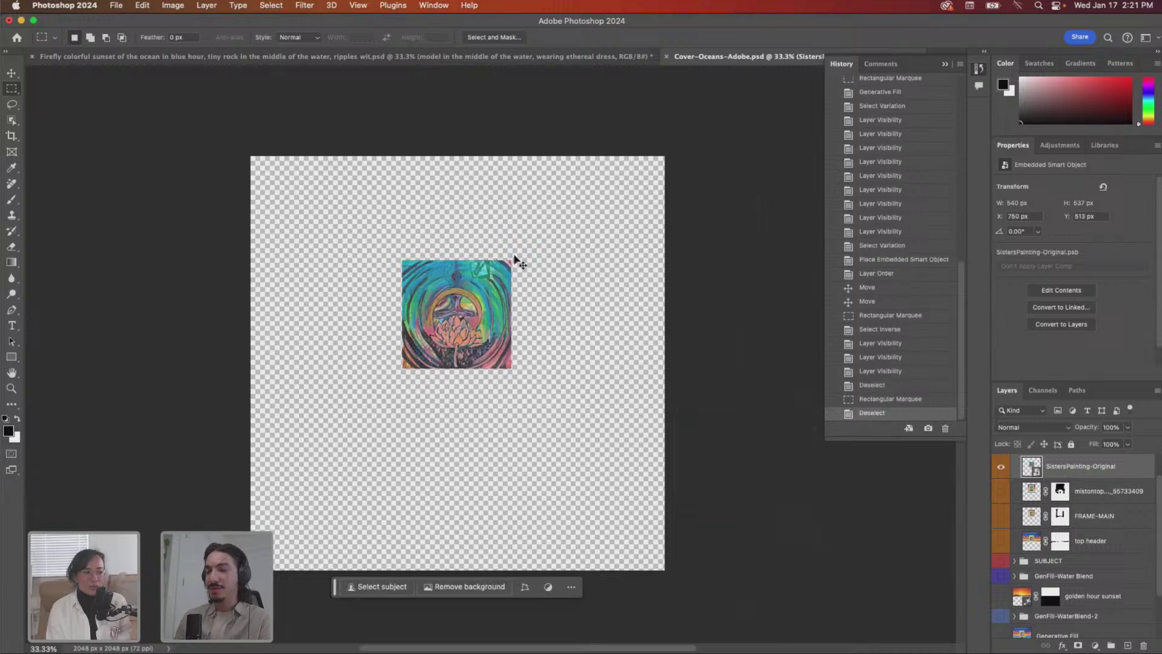
{"action": "key", "text": "super+equal"}
{"action": "mouse_move", "coordinate": [527, 209]}
{"action": "left_mouse_down"}
{"action": "mouse_move", "coordinate": [473, 326]}
{"action": "mouse_move", "coordinate": [493, 397]}
{"action": "mouse_move", "coordinate": [497, 379]}
{"action": "left_mouse_up"}
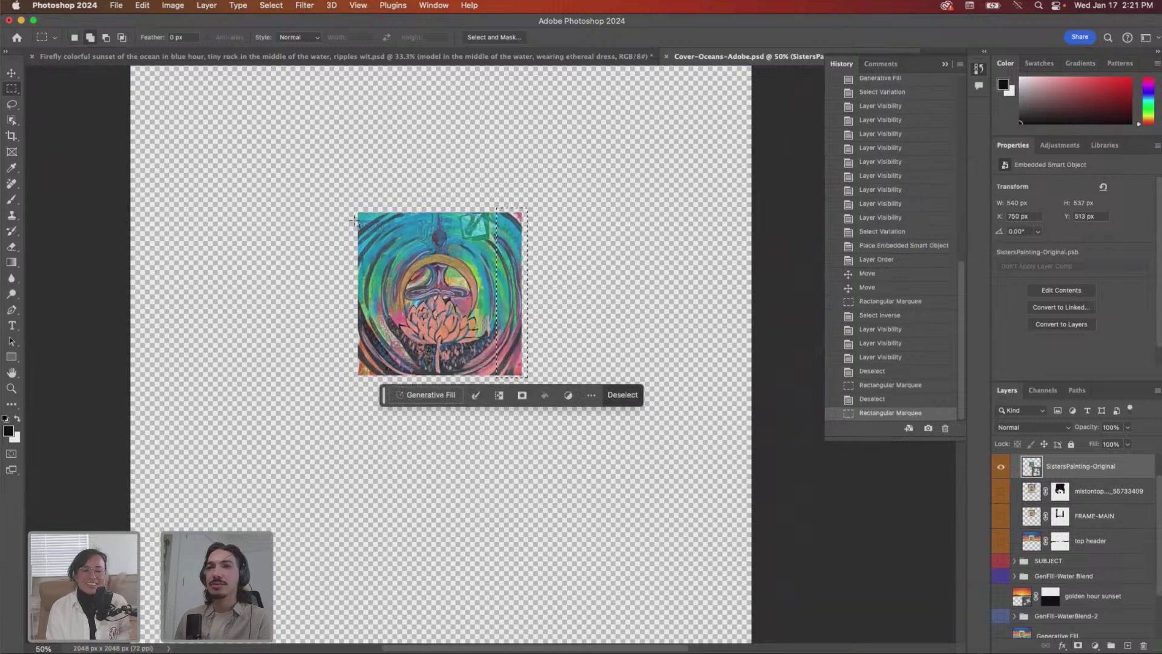
{"action": "mouse_move", "coordinate": [351, 201]}
{"action": "left_mouse_down"}
{"action": "mouse_move", "coordinate": [403, 339]}
{"action": "mouse_move", "coordinate": [394, 384]}
{"action": "left_mouse_up"}
{"action": "mouse_move", "coordinate": [355, 209]}
{"action": "left_mouse_down"}
{"action": "mouse_move", "coordinate": [529, 234]}
{"action": "mouse_move", "coordinate": [526, 195]}
{"action": "left_mouse_up"}
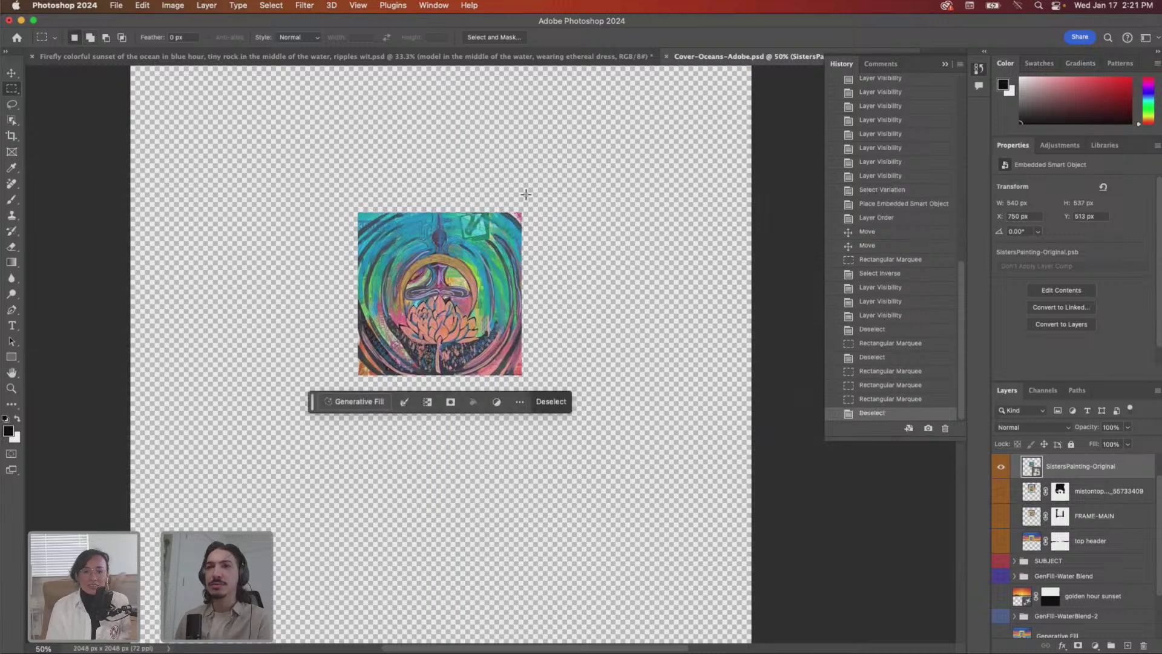
{"action": "left_click", "coordinate": [375, 189]}
- Build a frame-shaped selection from four combined rectangular marquees overlapping the painting's left, right, top and bottom edges
{"action": "mouse_move", "coordinate": [348, 204]}
{"action": "left_mouse_down"}
{"action": "mouse_move", "coordinate": [383, 254]}
{"action": "mouse_move", "coordinate": [382, 386]}
{"action": "left_mouse_up"}
{"action": "mouse_move", "coordinate": [539, 203]}
{"action": "left_mouse_down"}
{"action": "mouse_move", "coordinate": [491, 355]}
{"action": "mouse_move", "coordinate": [499, 384]}
{"action": "left_mouse_up"}
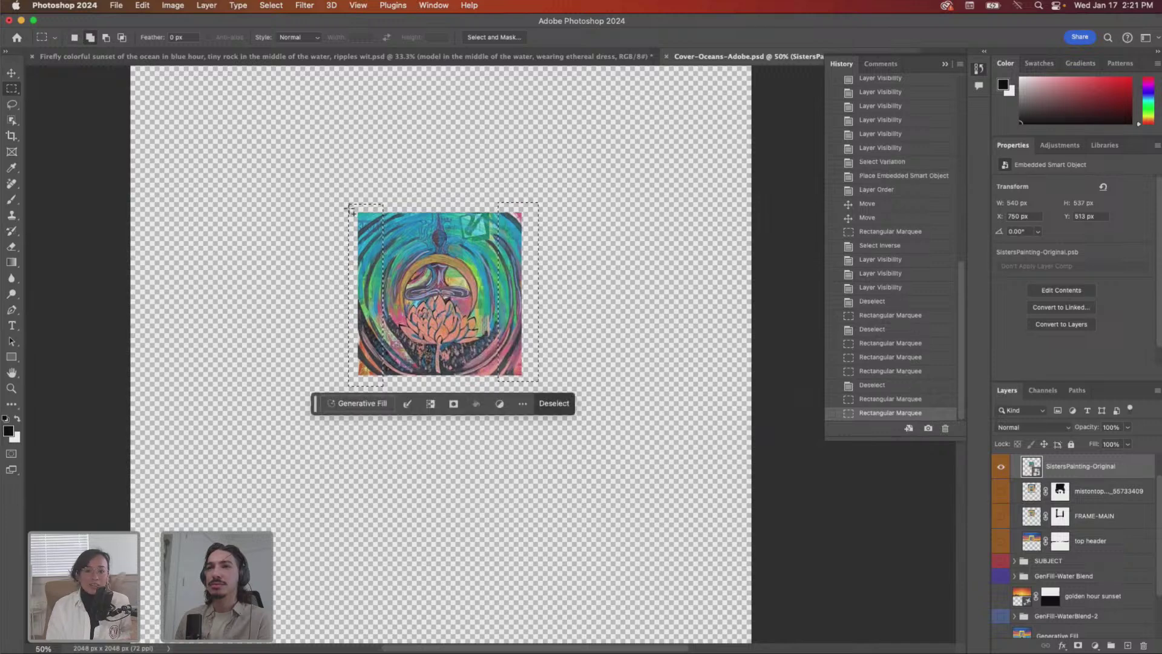
{"action": "left_click_drag", "start_coordinate": [350, 202], "coordinate": [538, 218]}
{"action": "left_click_drag", "start_coordinate": [353, 375], "coordinate": [538, 391]}
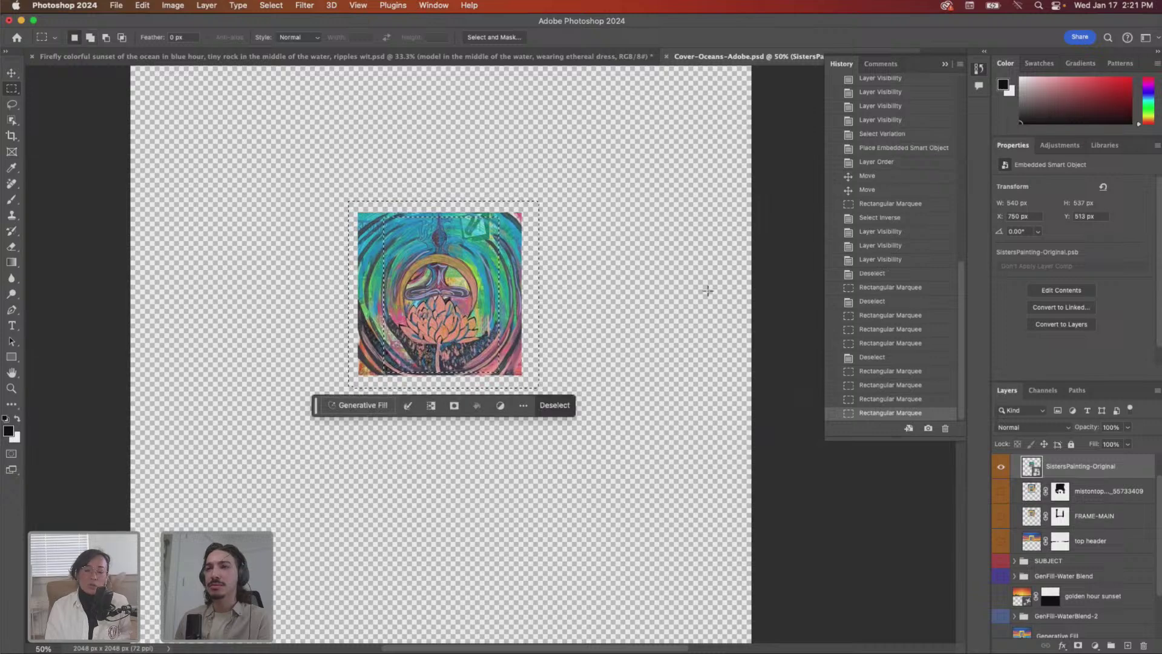
- Run Generative Fill on the frame-shaped selection with the prompt "art frame"
{"action": "left_click", "coordinate": [357, 405]}
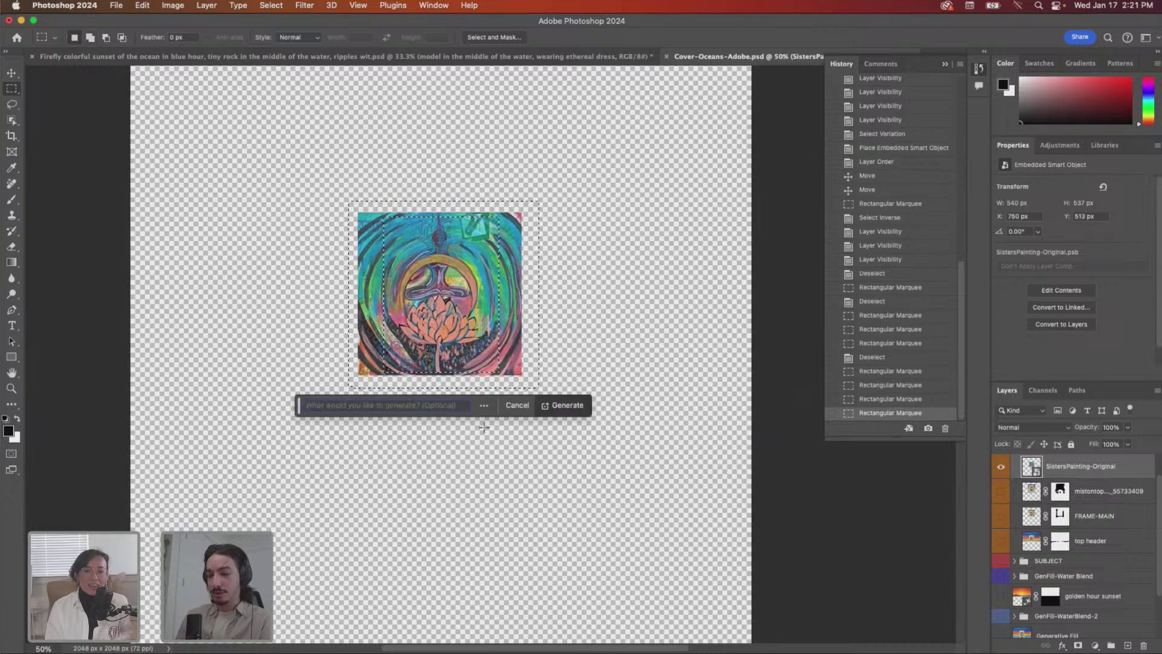
{"action": "type", "text": "art frame"}
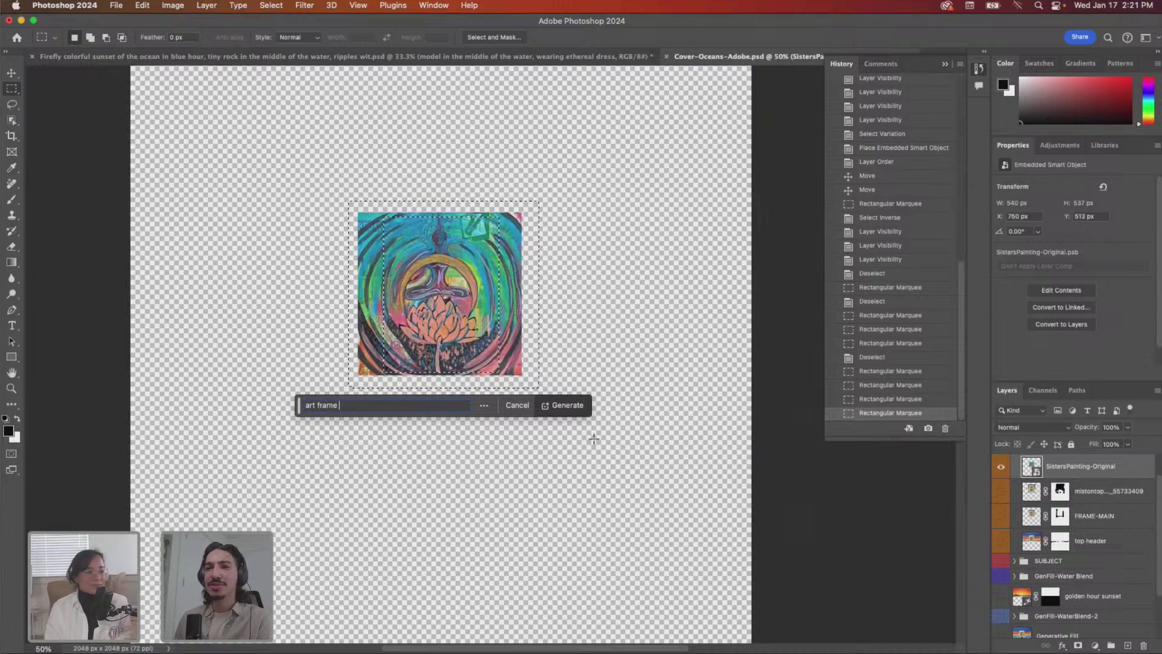
{"action": "left_click", "coordinate": [561, 408]}
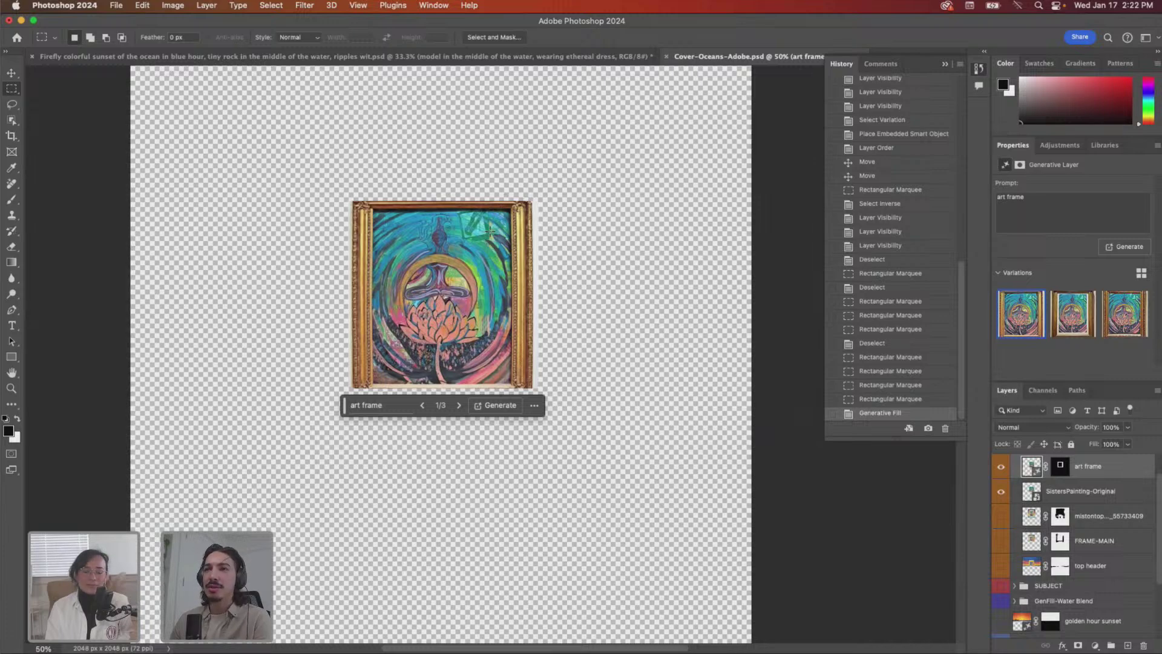
- Try adding and subtracting rectangular marquee areas over the framed painting, and revert to the state right after the Generative Fill
{"action": "left_click_drag", "start_coordinate": [561, 226], "coordinate": [453, 365]}
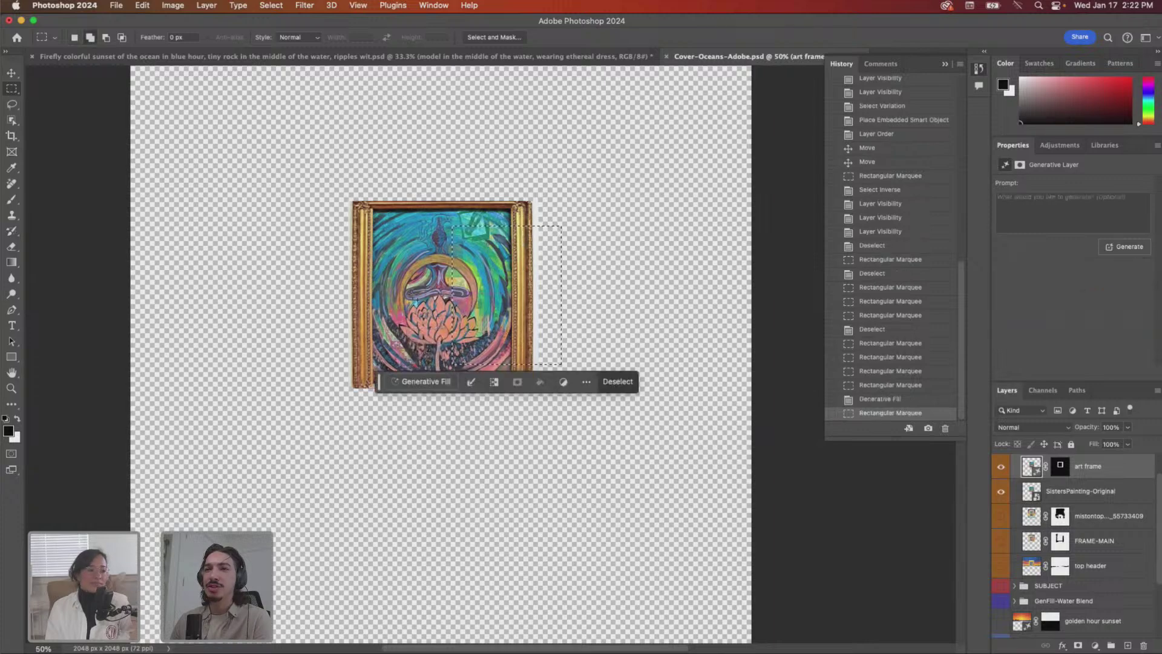
{"action": "left_click_drag", "start_coordinate": [414, 290], "coordinate": [319, 425]}
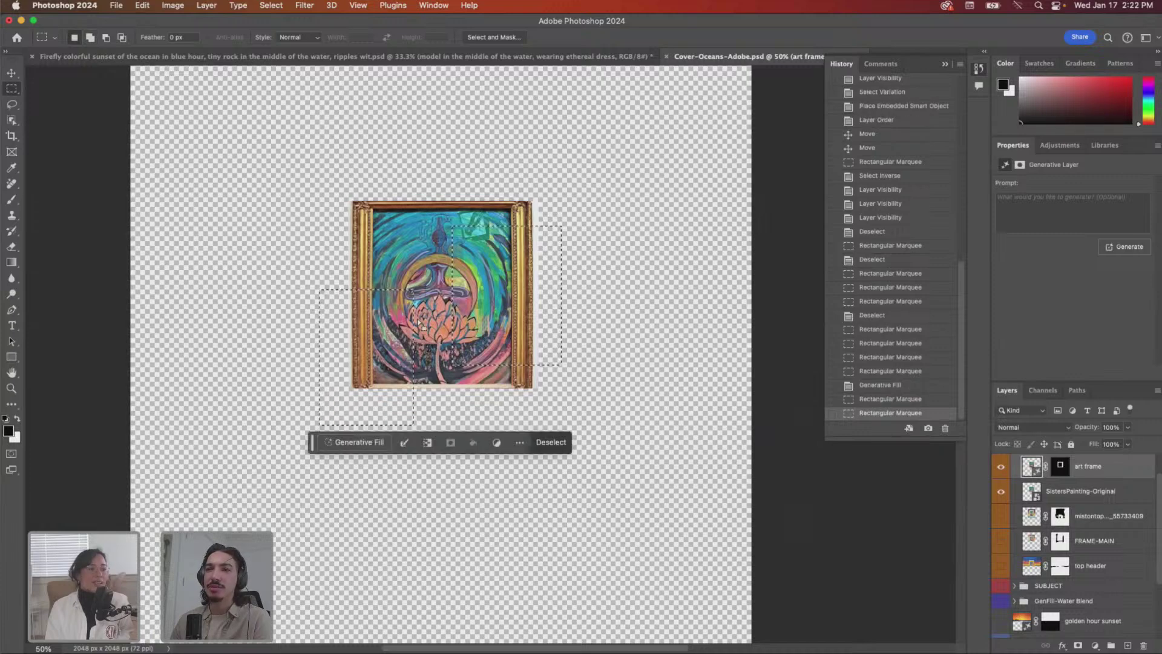
{"action": "left_click_drag", "start_coordinate": [471, 304], "coordinate": [413, 396]}
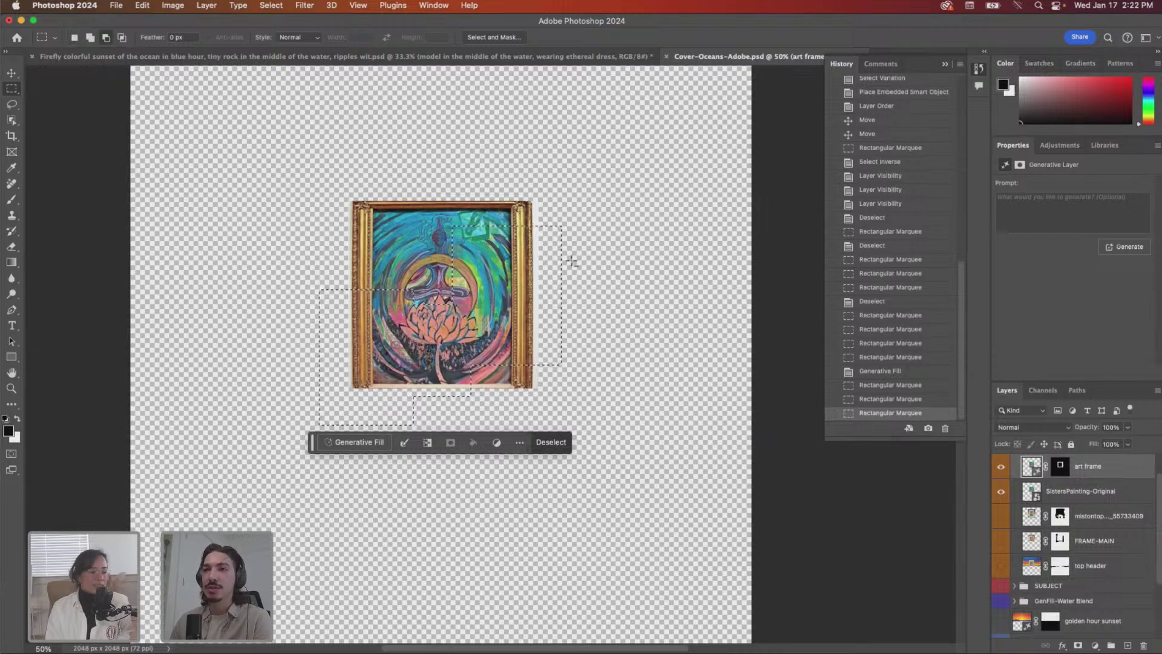
{"action": "left_click_drag", "start_coordinate": [566, 260], "coordinate": [450, 400]}
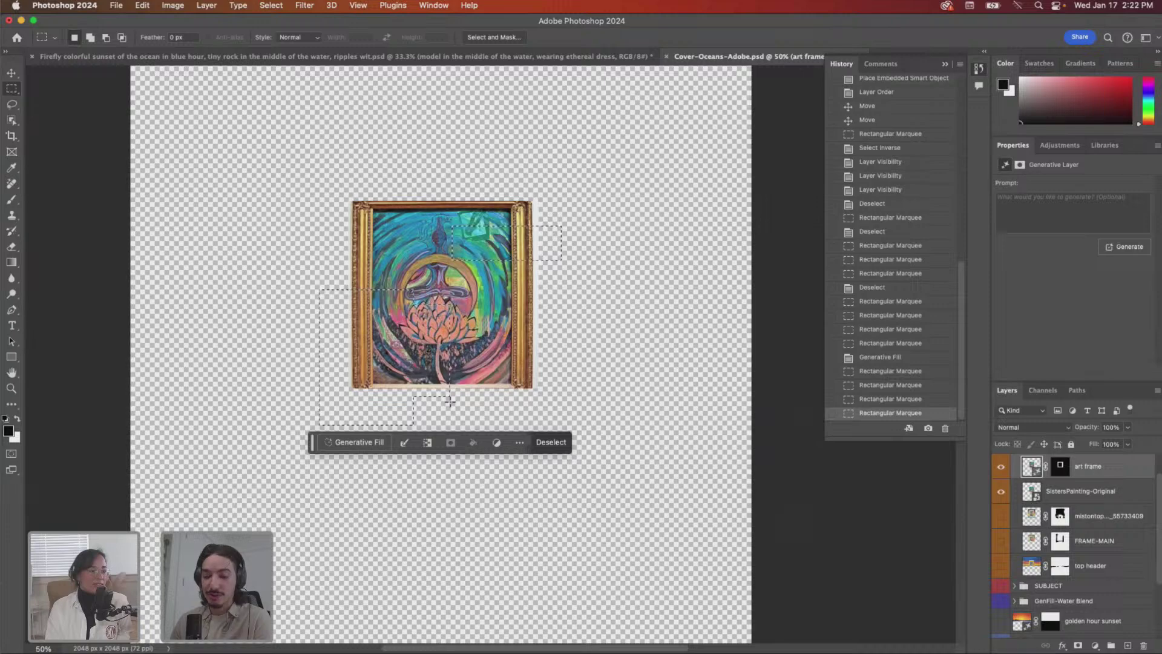
{"action": "key", "text": "super+z"}
{"action": "key", "text": "super+z"}
{"action": "key", "text": "super+z"}
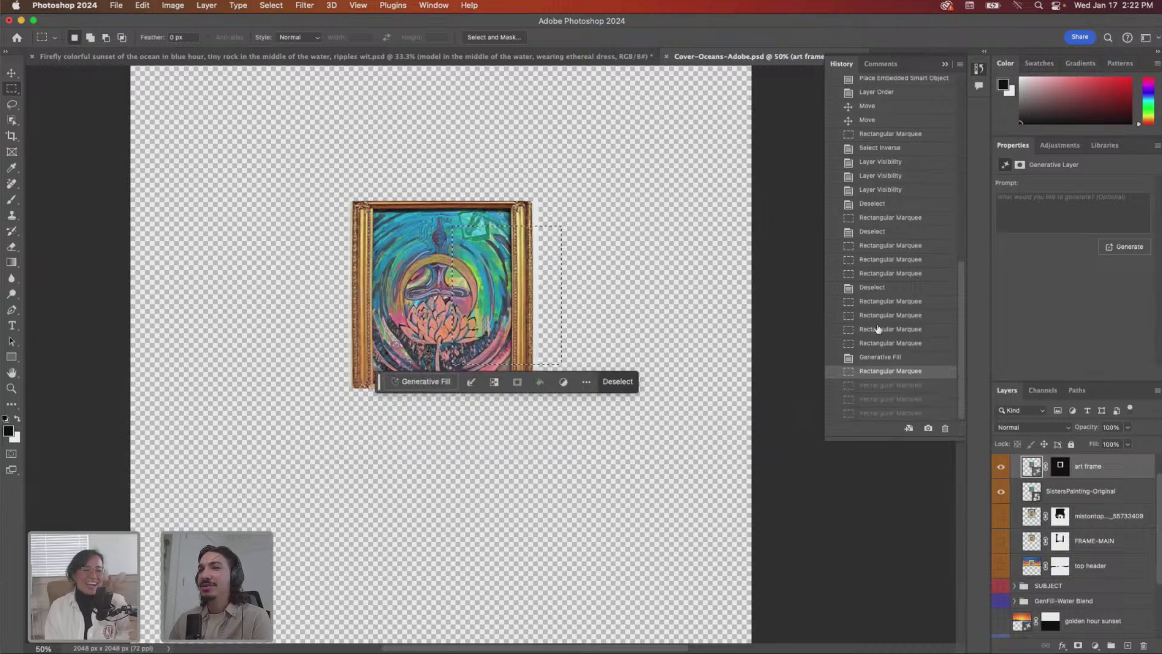
{"action": "left_click", "coordinate": [879, 357]}
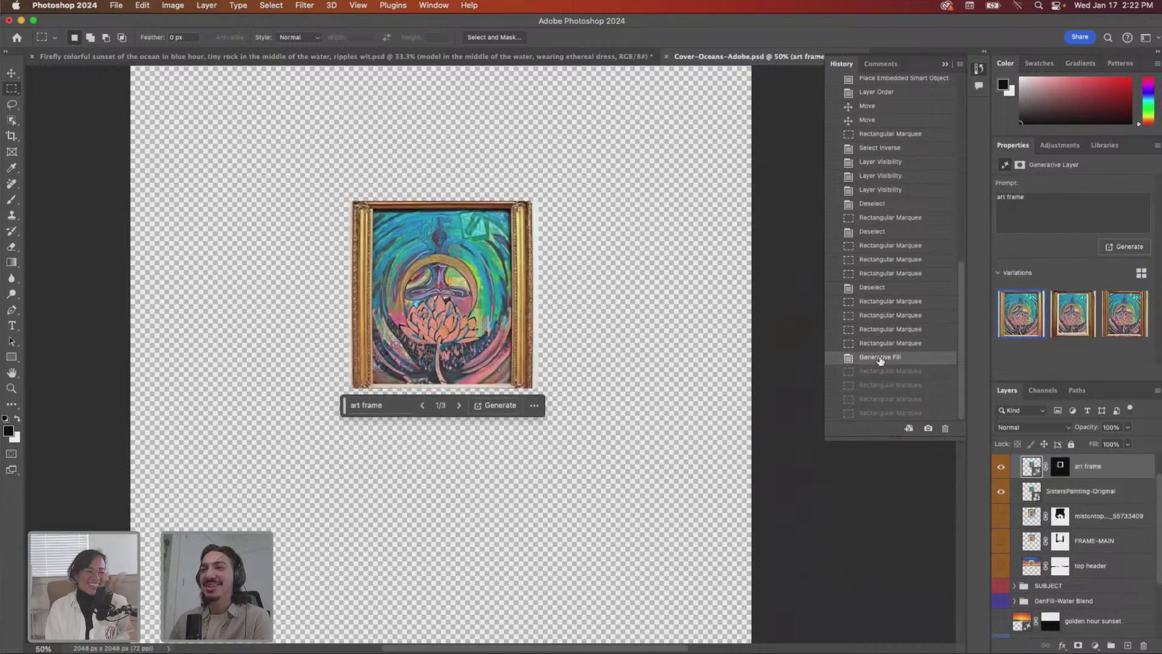
- Compare the generated art frame variations and choose the third one
{"action": "left_click", "coordinate": [1078, 310]}
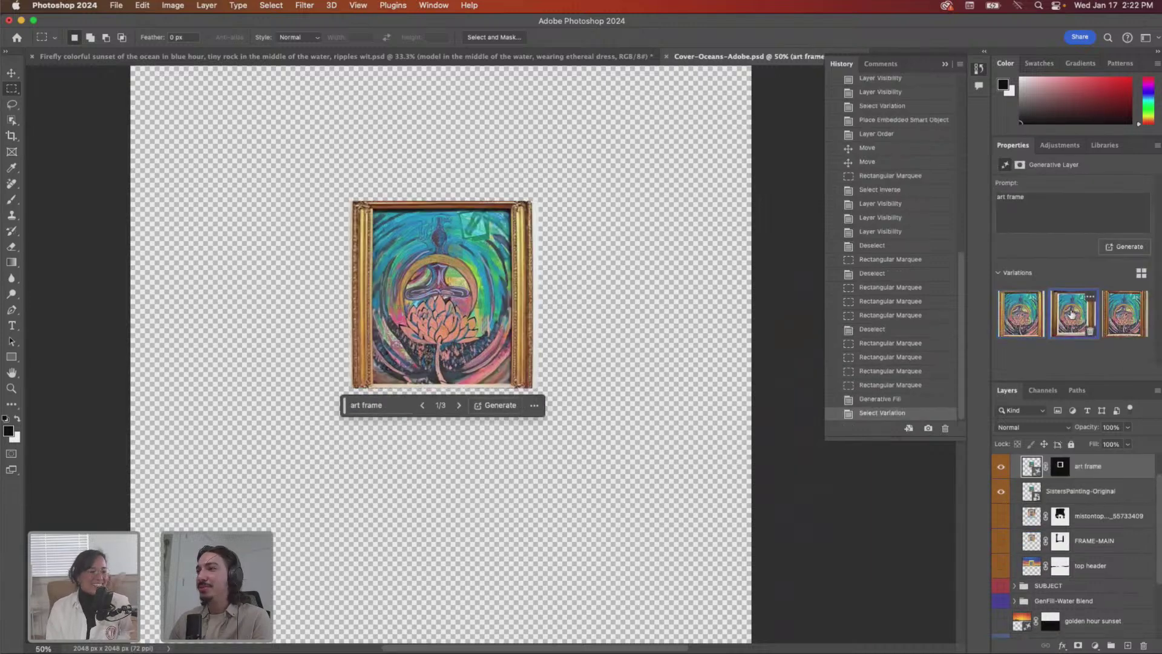
{"action": "left_click", "coordinate": [1124, 319]}
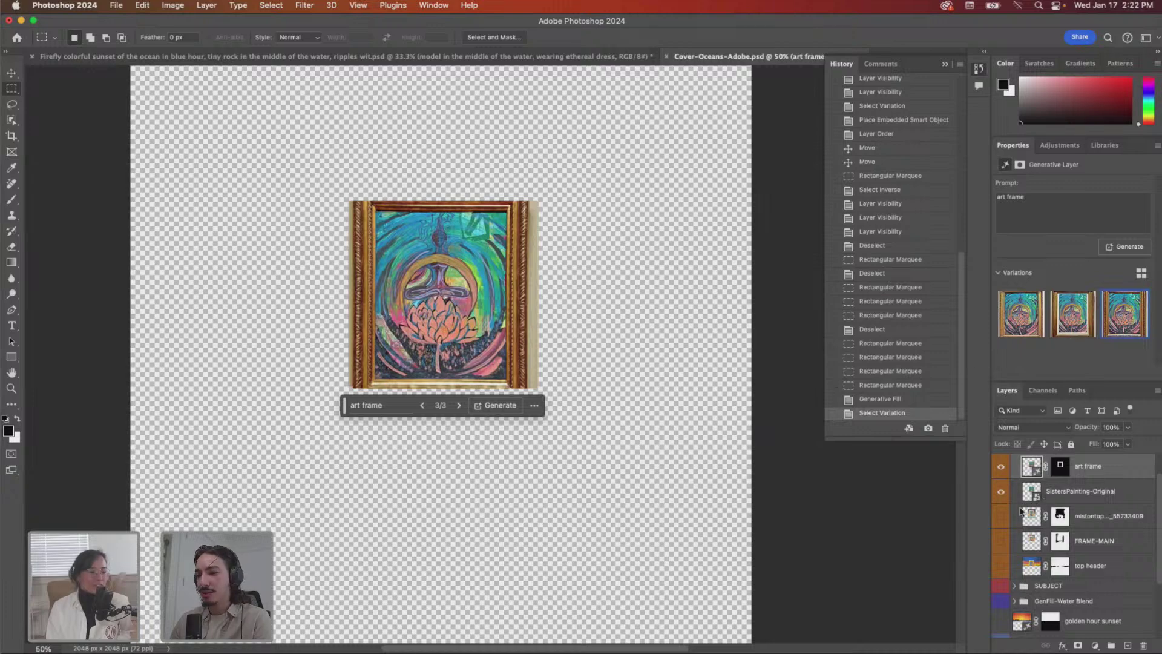
- Switch to Finder and preview the goldartframe and mistontopofthe images in Quick Look
{"action": "key", "text": "super+Tab"}
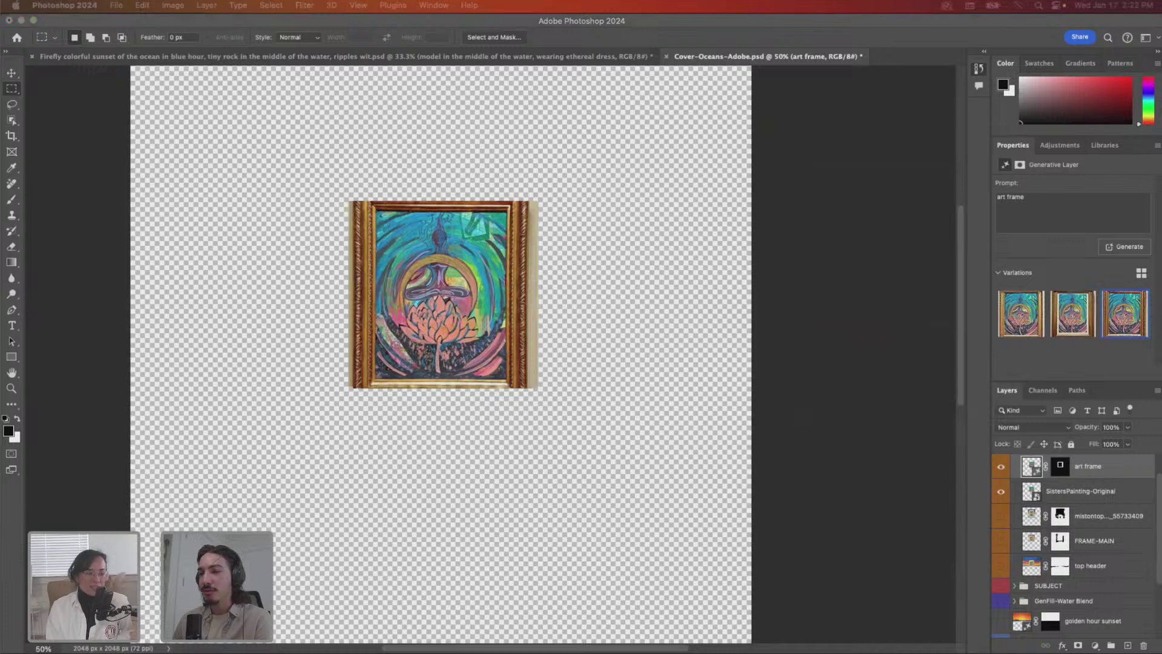
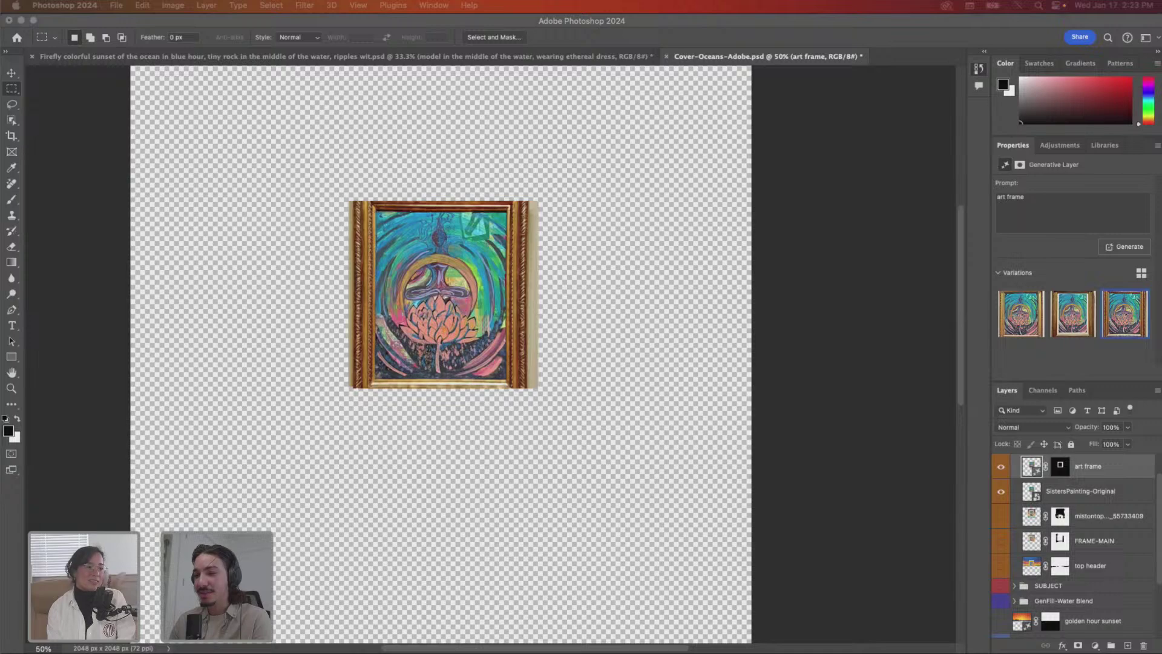
{"action": "key", "text": "space"}
{"action": "key", "text": "space"}
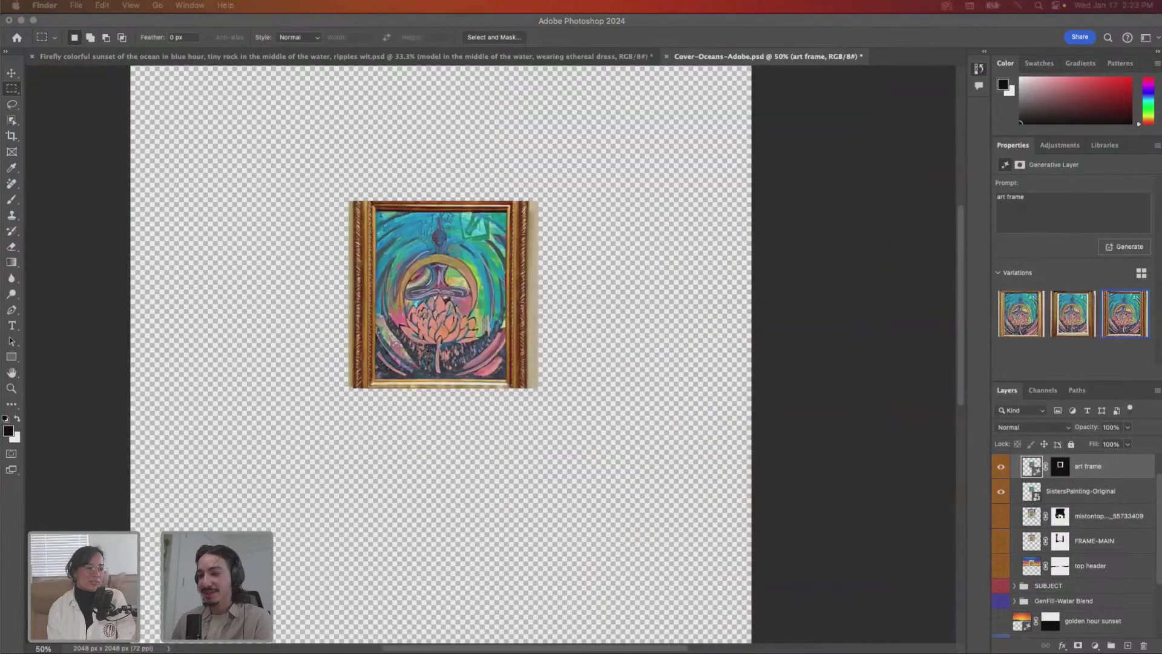
{"action": "key", "text": "space"}
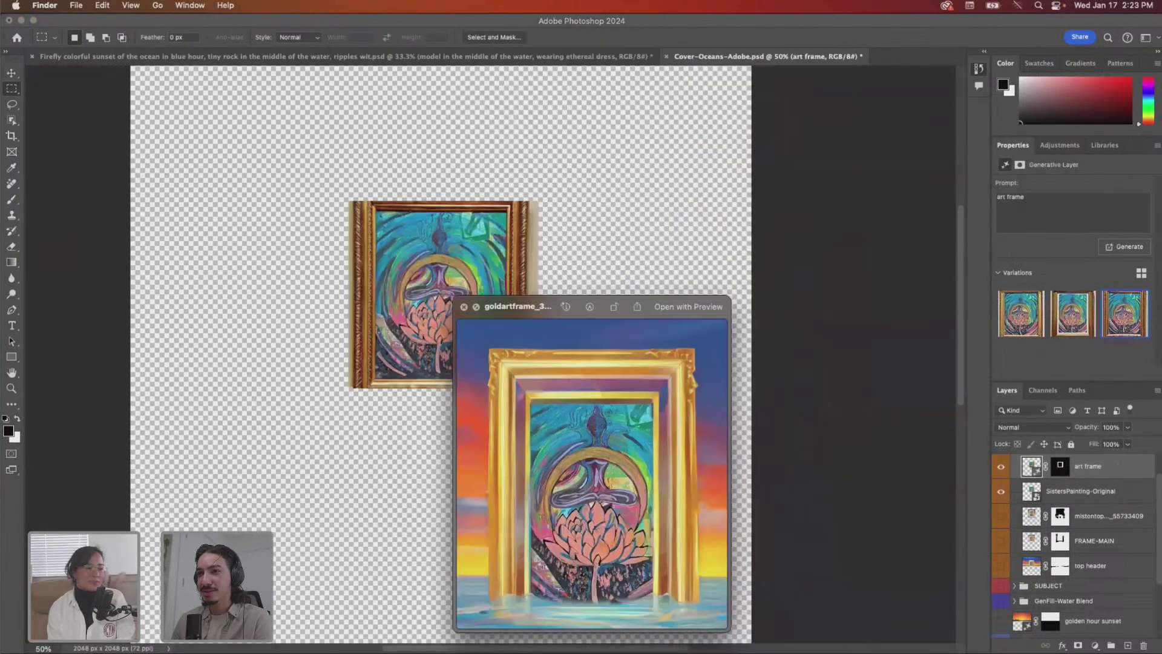
{"action": "key", "text": "Down"}
{"action": "key", "text": "Down"}
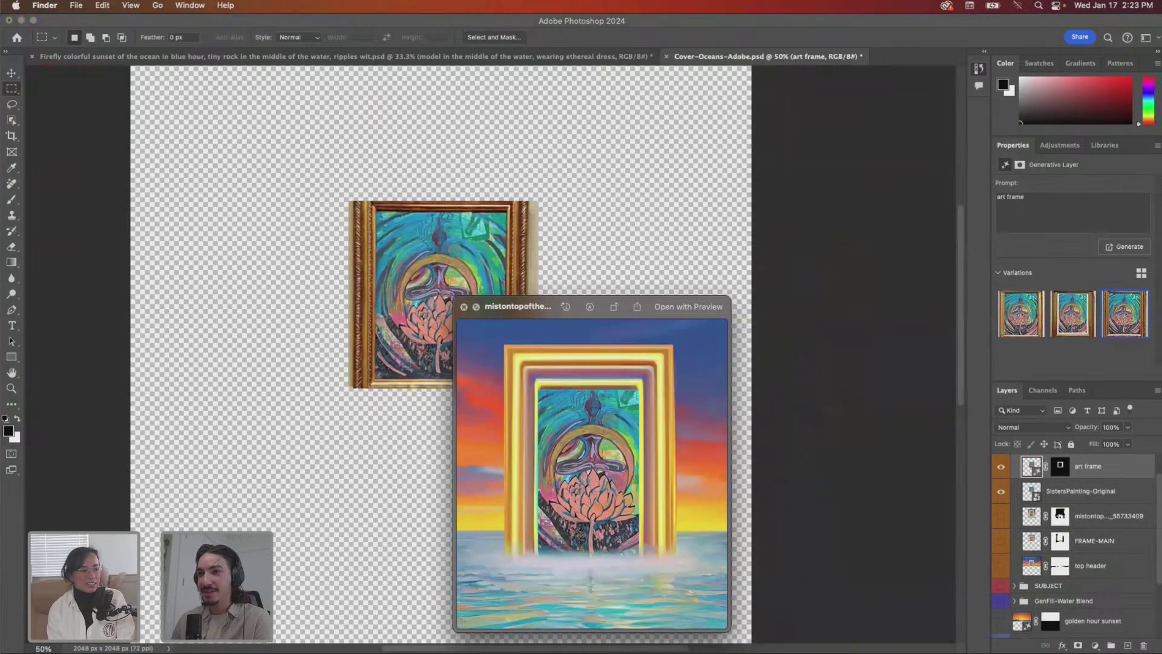
- Look through the goldartframe reference images in Quick Look, comparing the different frame versions, and close the preview
{"action": "key", "text": "Down"}
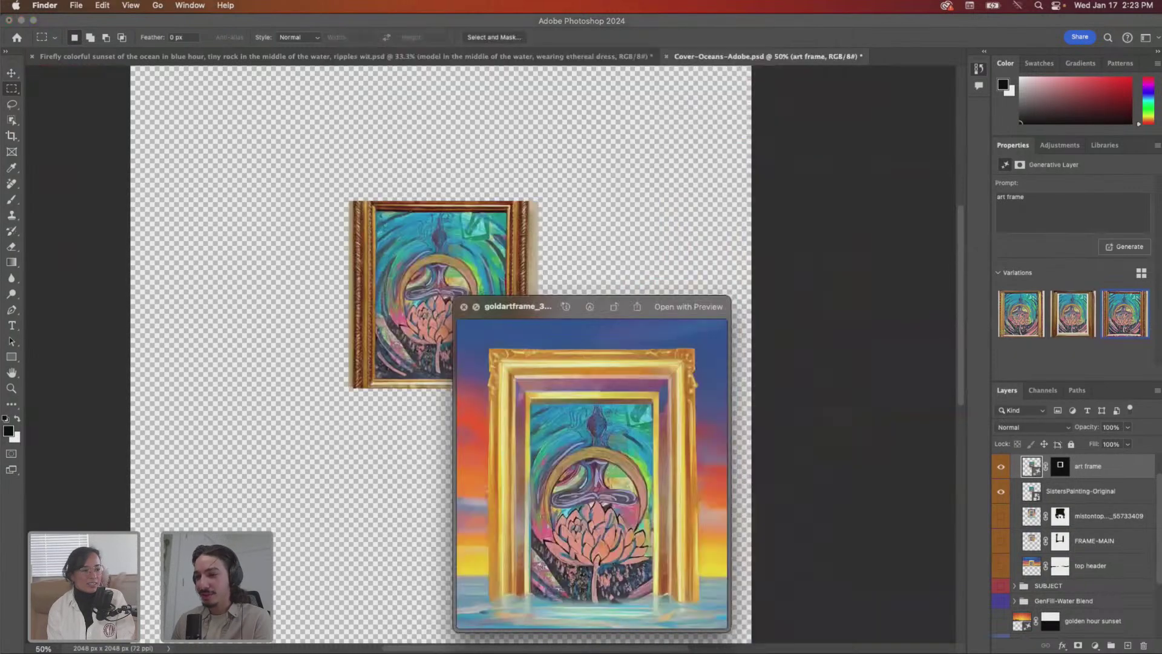
{"action": "key", "text": "Down"}
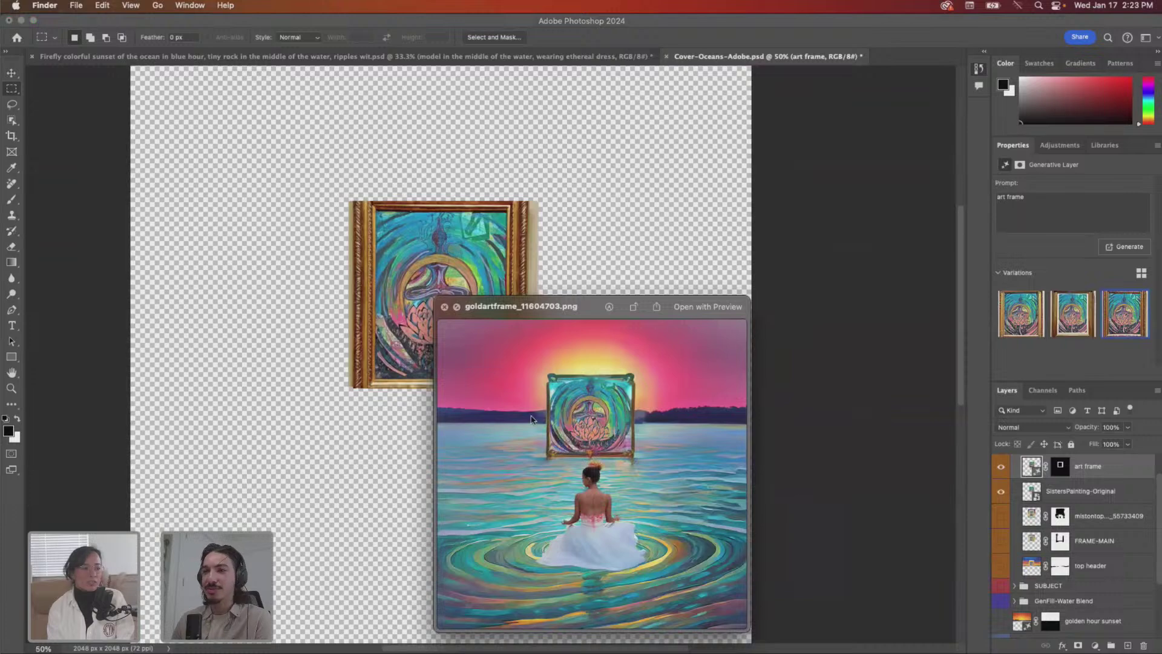
{"action": "left_click_drag", "start_coordinate": [586, 321], "coordinate": [596, 202]}
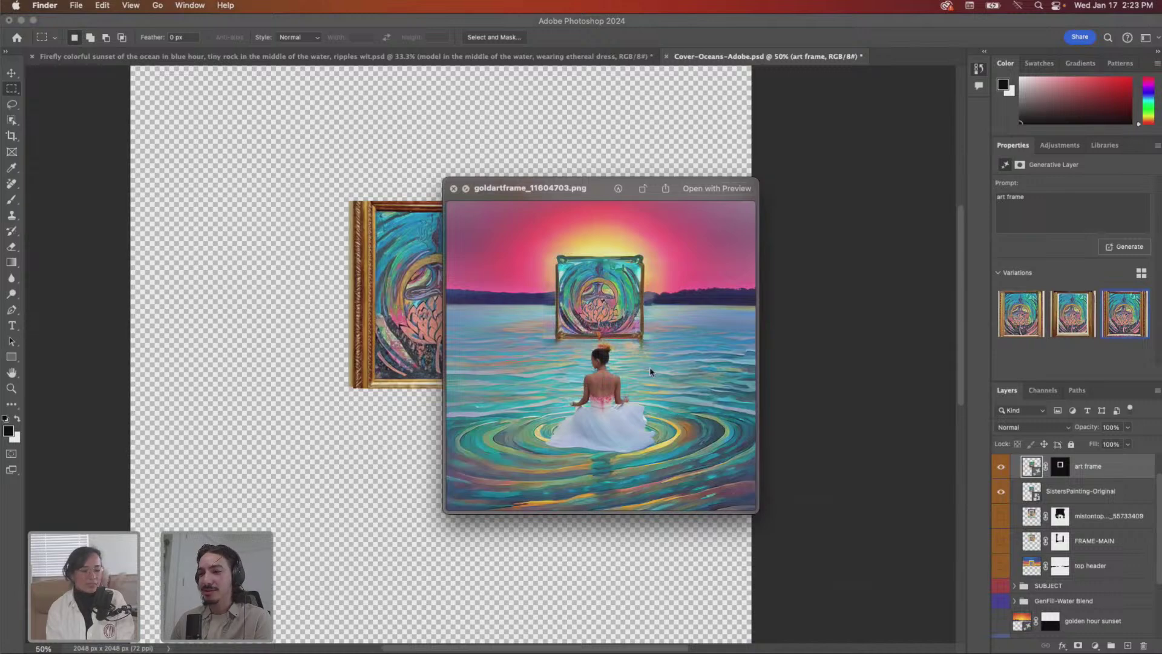
{"action": "key", "text": "Down"}
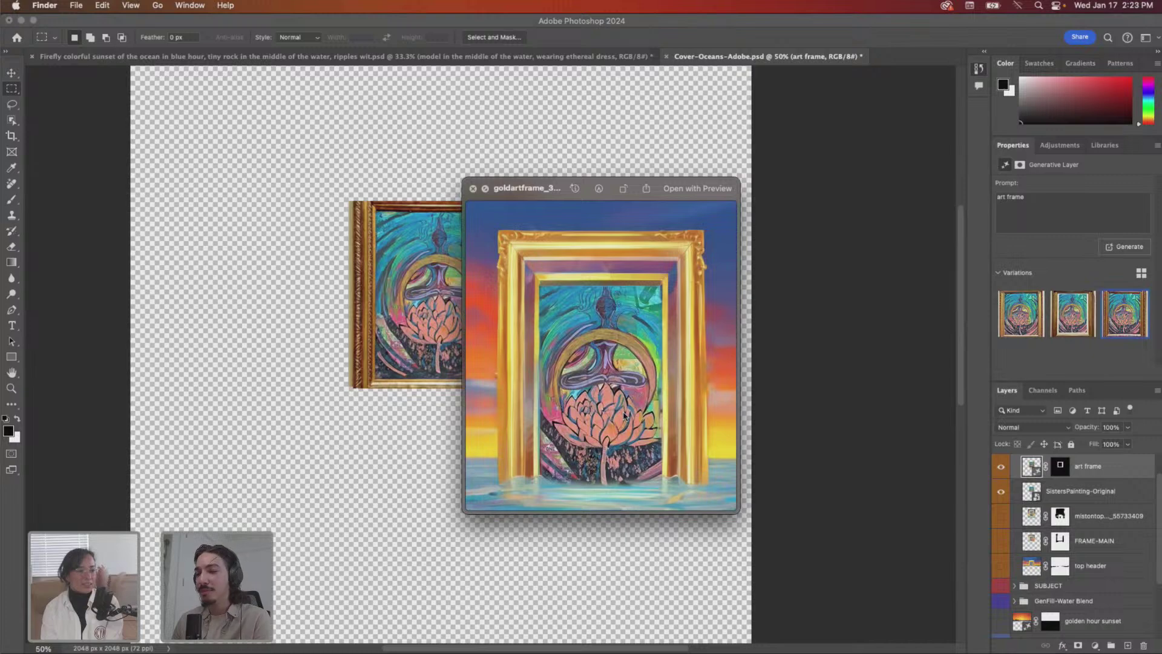
{"action": "key", "text": "Down"}
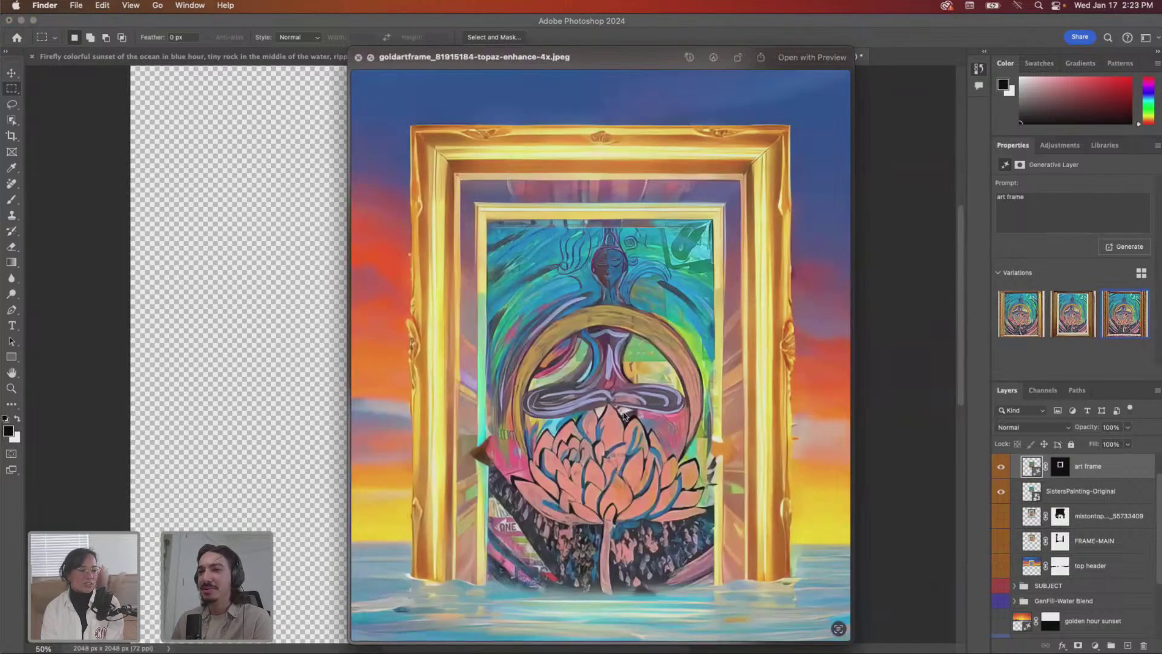
{"action": "key", "text": "Up"}
{"action": "key", "text": "Down"}
{"action": "key", "text": "Up"}
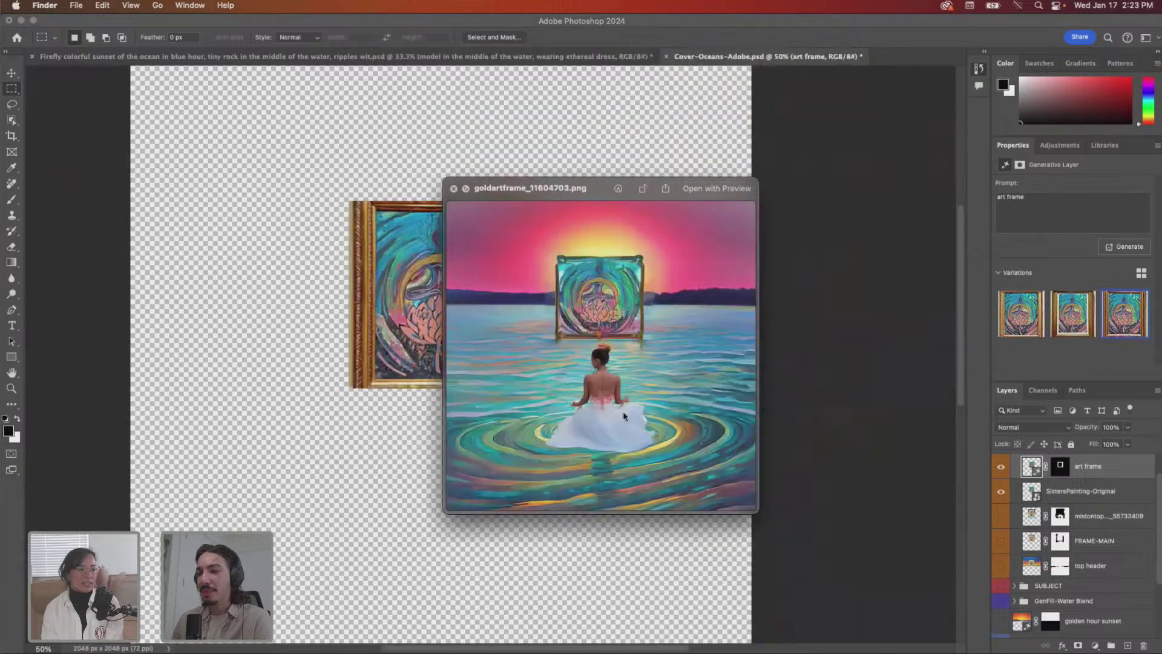
{"action": "key", "text": "space"}
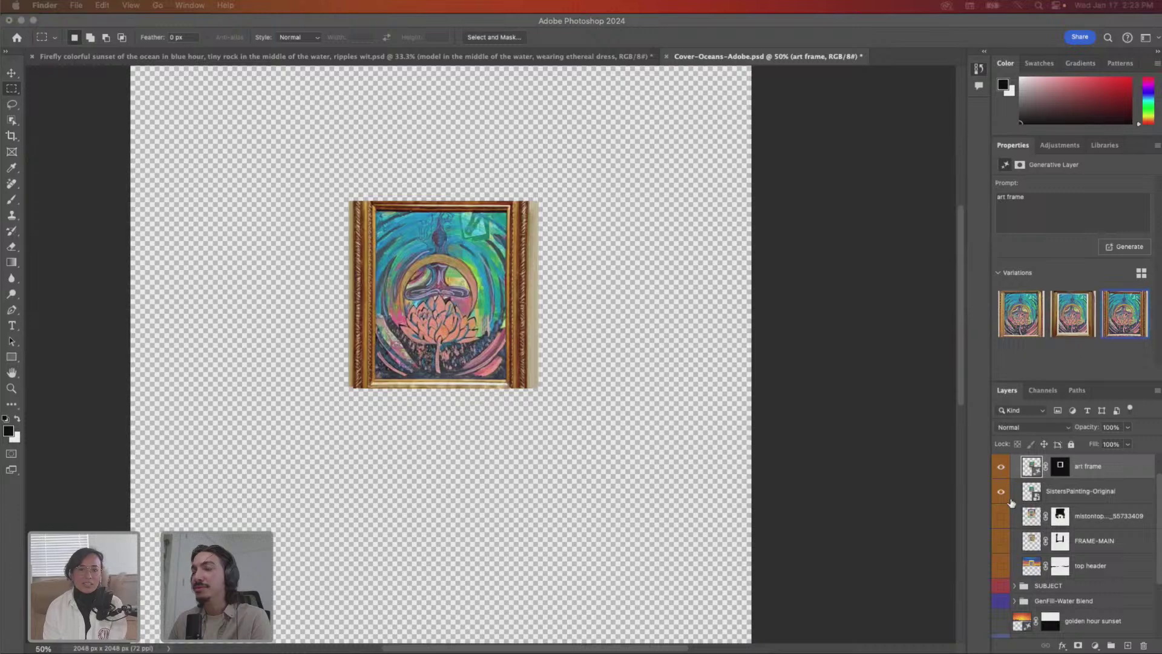
- Switch back to Photoshop and change the art frame layer's prompt to "vintage gold frame, oil painting"
{"action": "left_click", "coordinate": [1046, 222]}
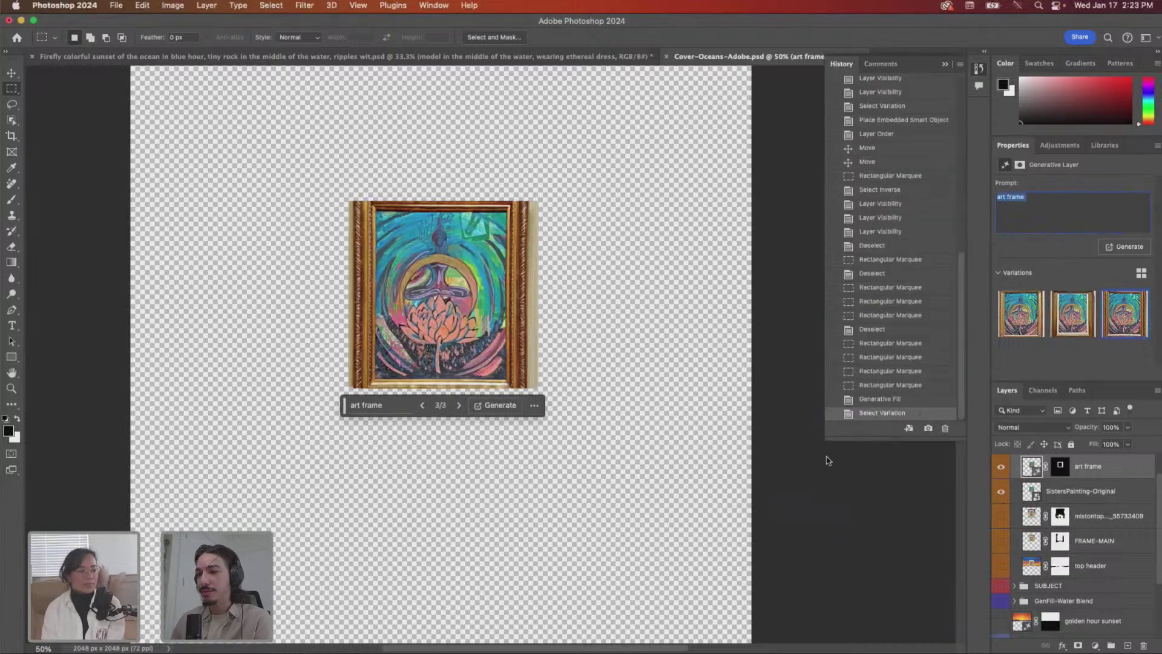
{"action": "key", "text": "super+Tab"}
{"action": "left_click", "coordinate": [1070, 201]}
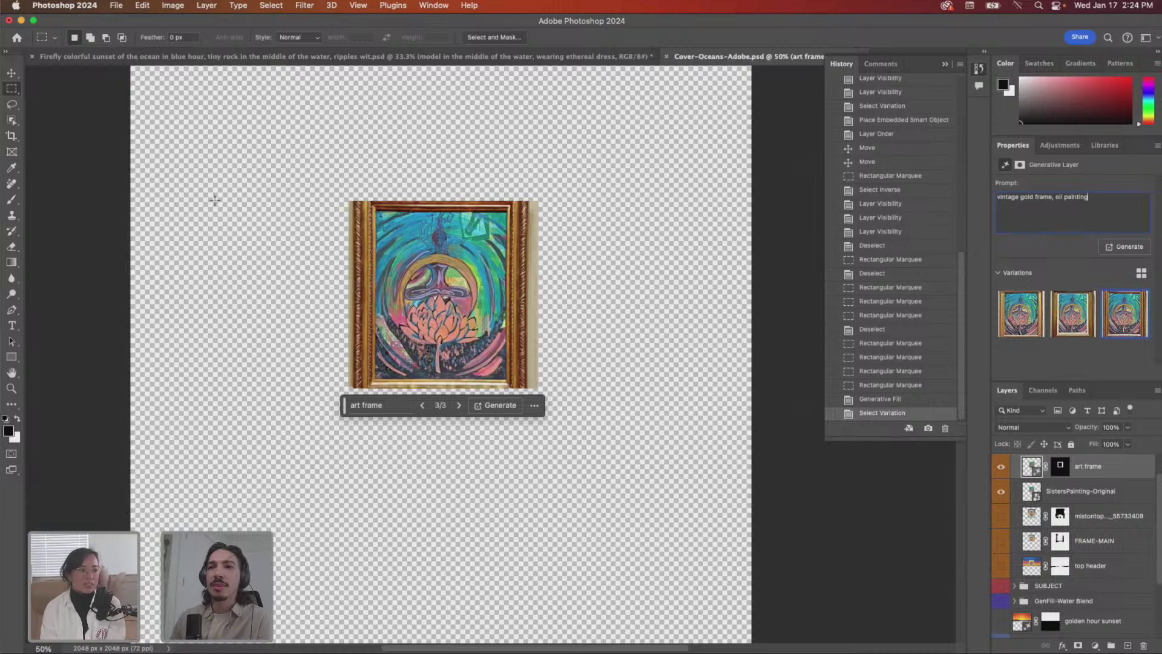
- Build a frame-shaped rectangular marquee selection around the painting, extending slightly above and below the existing frame
{"action": "left_click_drag", "start_coordinate": [348, 188], "coordinate": [511, 393]}
{"action": "left_click_drag", "start_coordinate": [375, 189], "coordinate": [348, 387]}
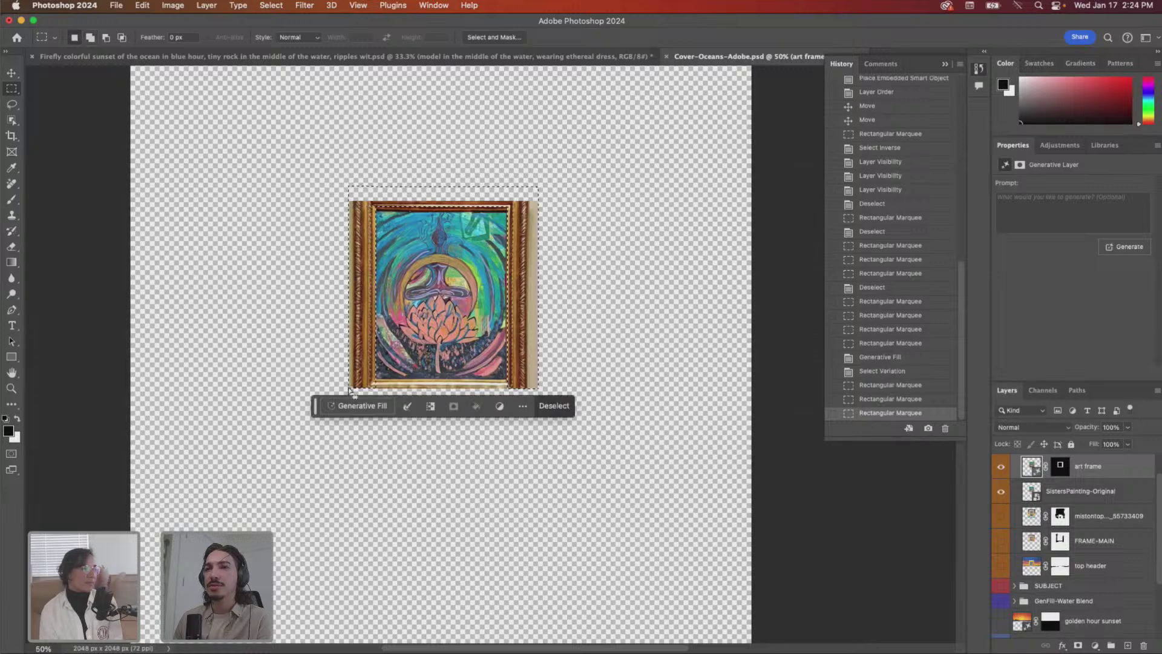
{"action": "left_click_drag", "start_coordinate": [538, 376], "coordinate": [348, 403]}
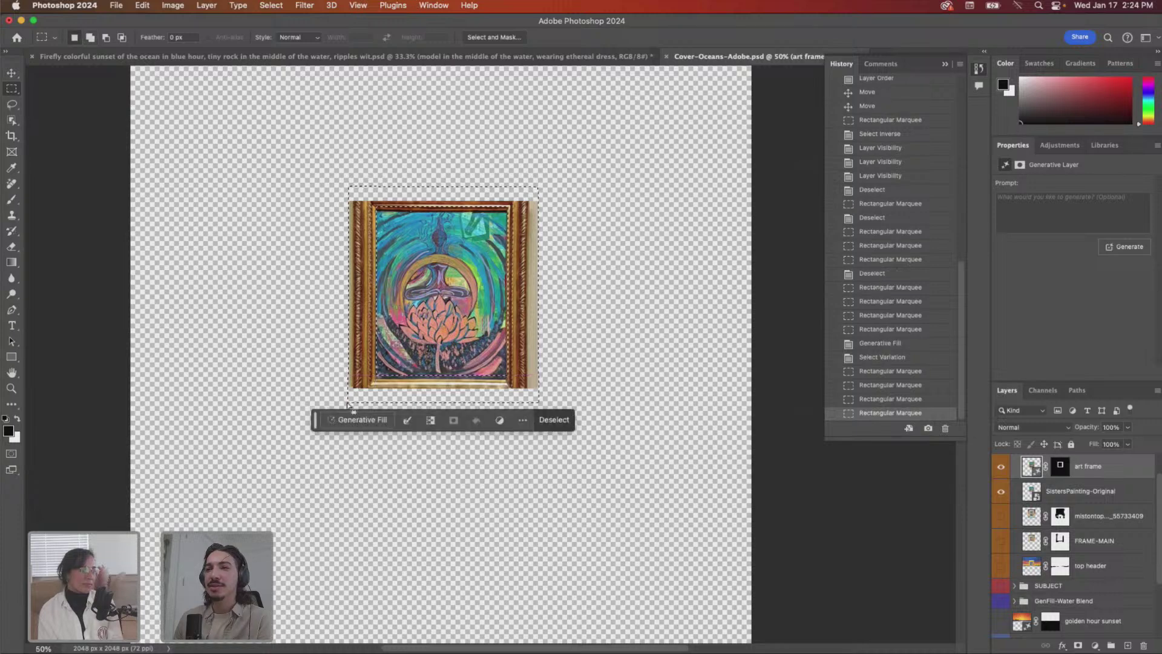
- Run Generative Fill on the selection with the prompt "gold vintage art frame, oil painting", compare the variations and choose the first one
{"action": "left_click", "coordinate": [1075, 204]}
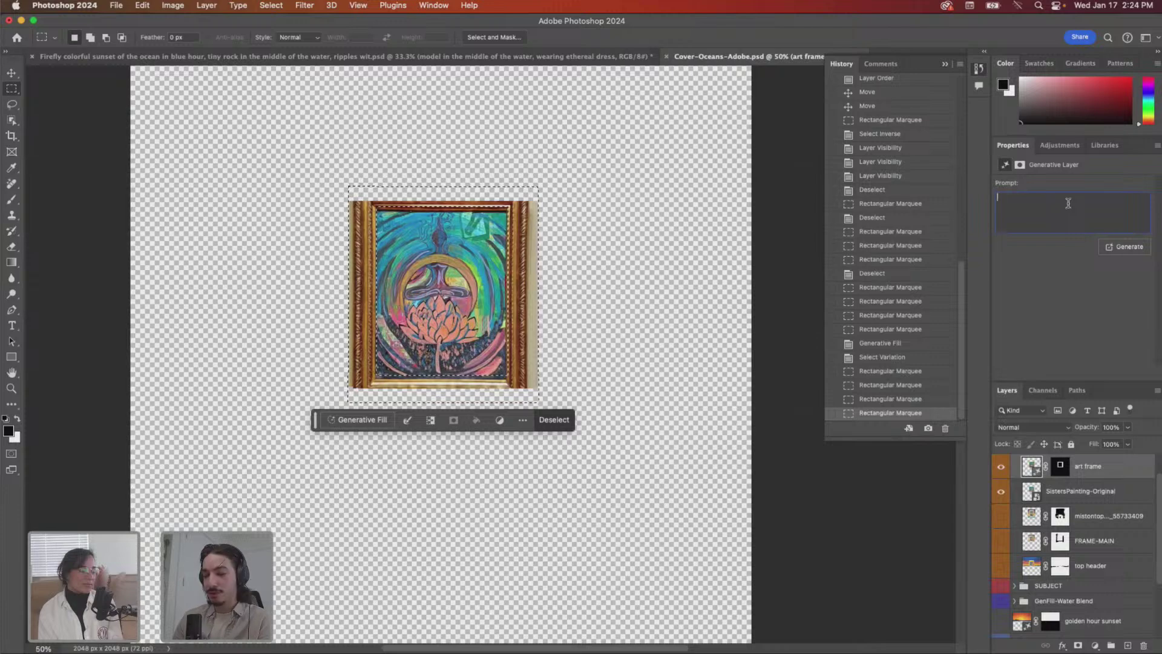
{"action": "type", "text": "gold vintage frame,"}
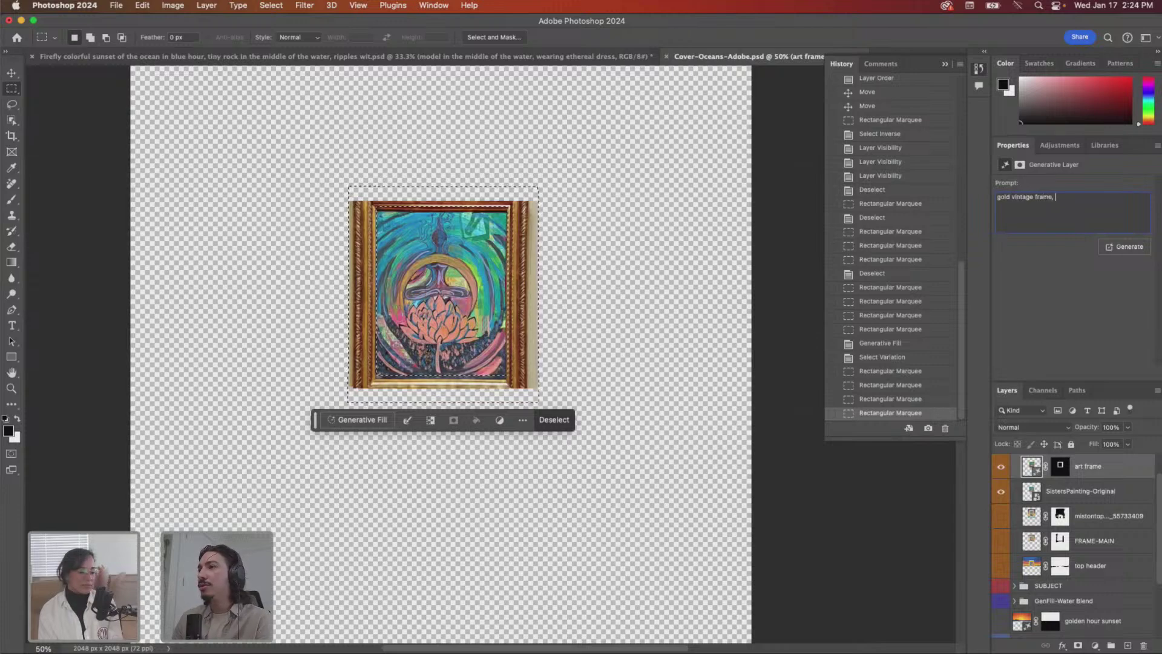
{"action": "key", "text": "BackSpace"}
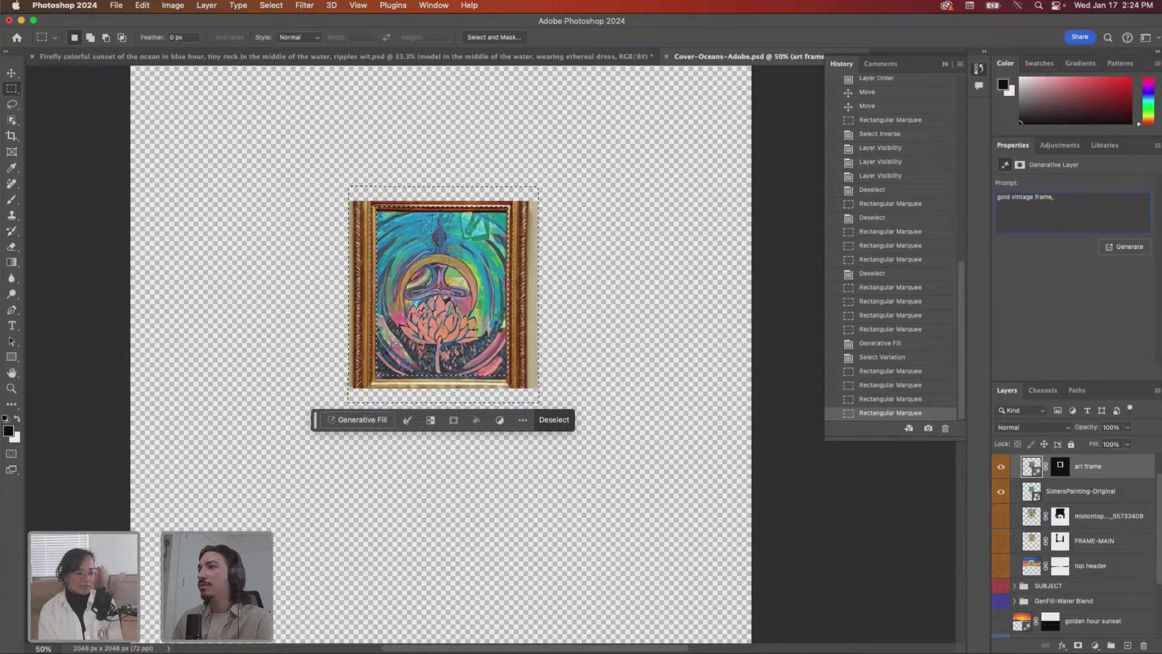
{"action": "key", "text": "BackSpace"}
{"action": "key", "text": "BackSpace"}
{"action": "type", "text": "art fr"}
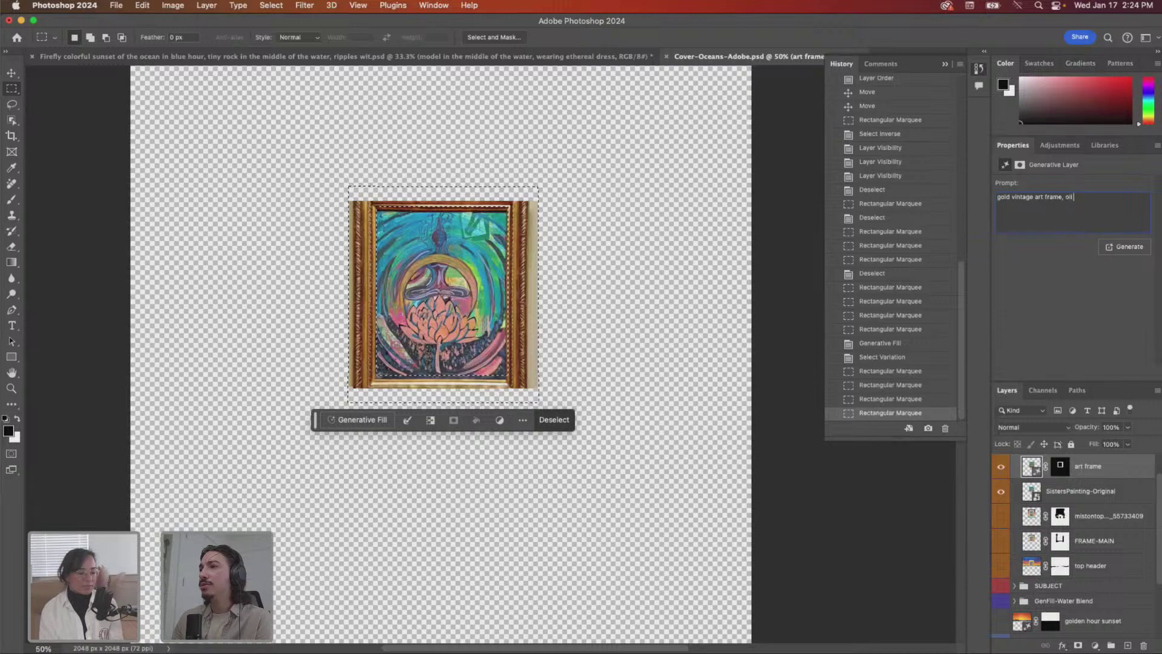
{"action": "type", "text": "ame, oil painting"}
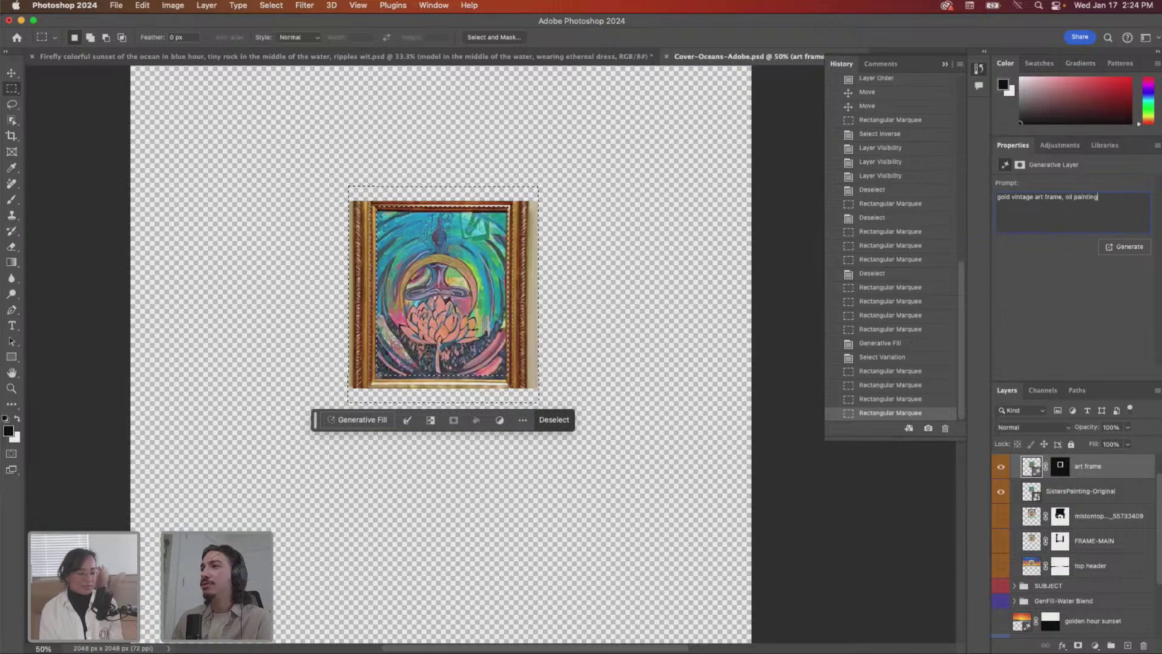
{"action": "left_click", "coordinate": [1127, 247]}
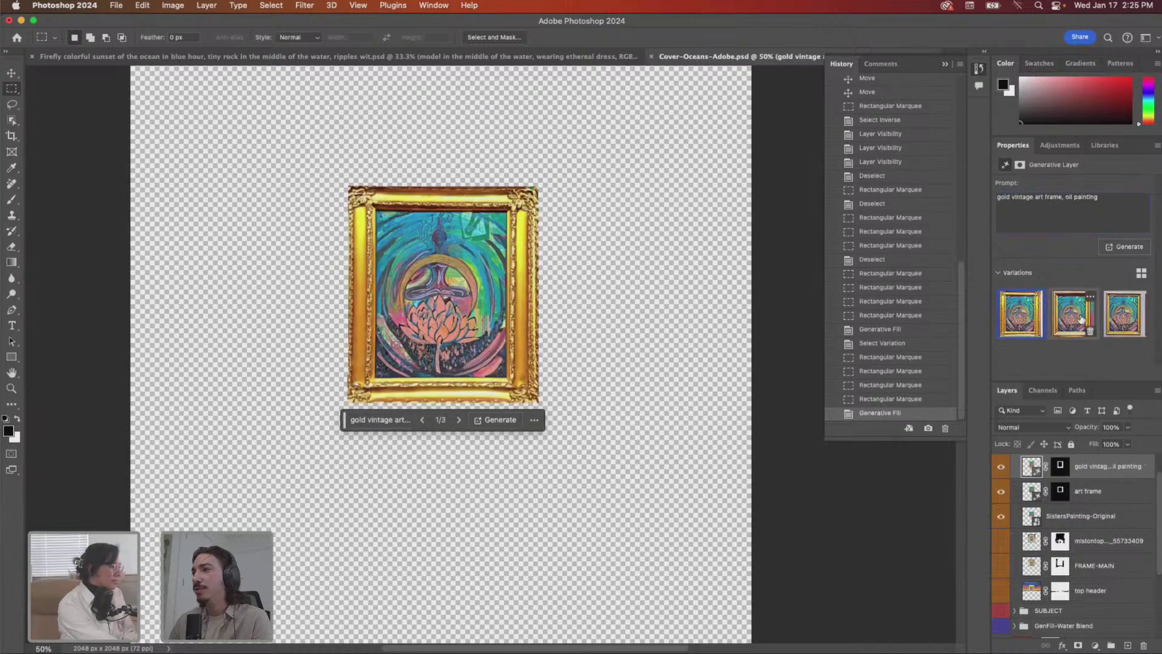
{"action": "left_click", "coordinate": [1127, 317]}
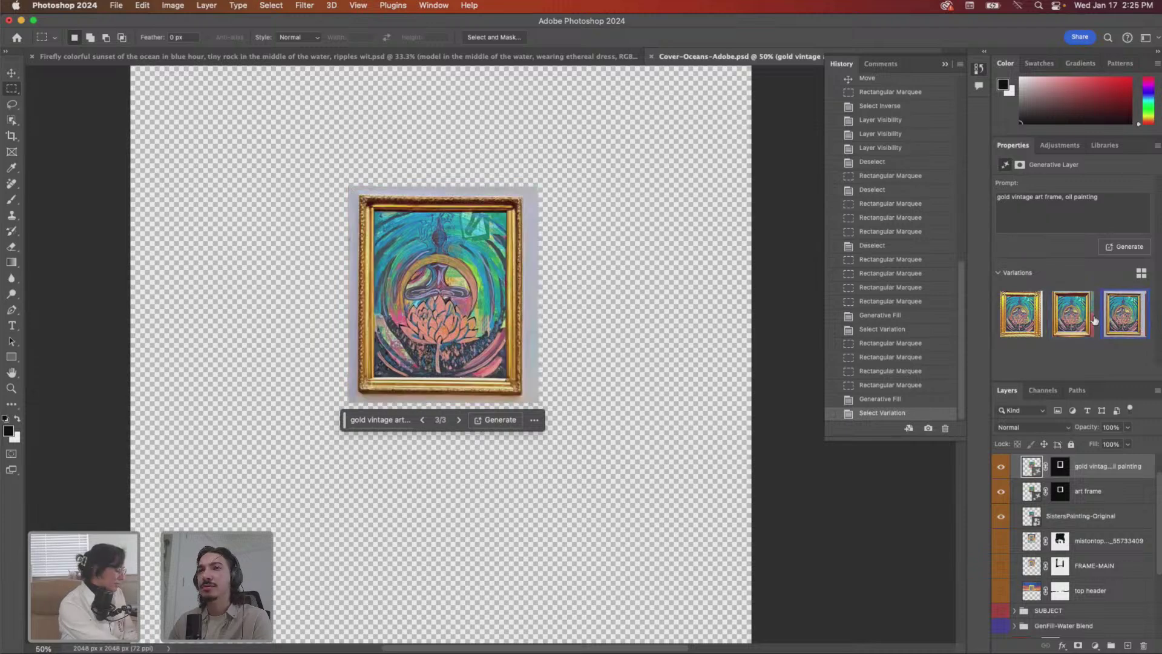
{"action": "left_click", "coordinate": [1022, 315]}
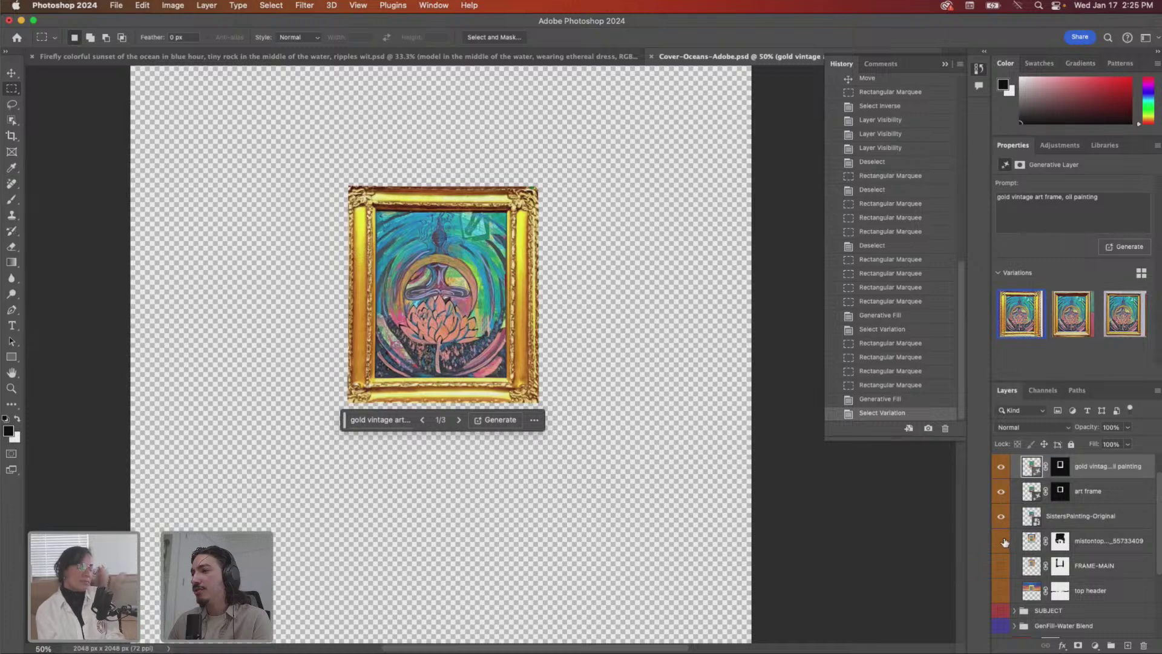
- Show the GenFill-Water Blend, SUBJECT, golden hour sunset and GenFill-WaterBlend-2 layers behind the framed painting
{"action": "scroll", "coordinate": [1005, 542], "scroll_direction": "down", "scroll_amount": 5}
{"action": "left_click", "coordinate": [1001, 516]}
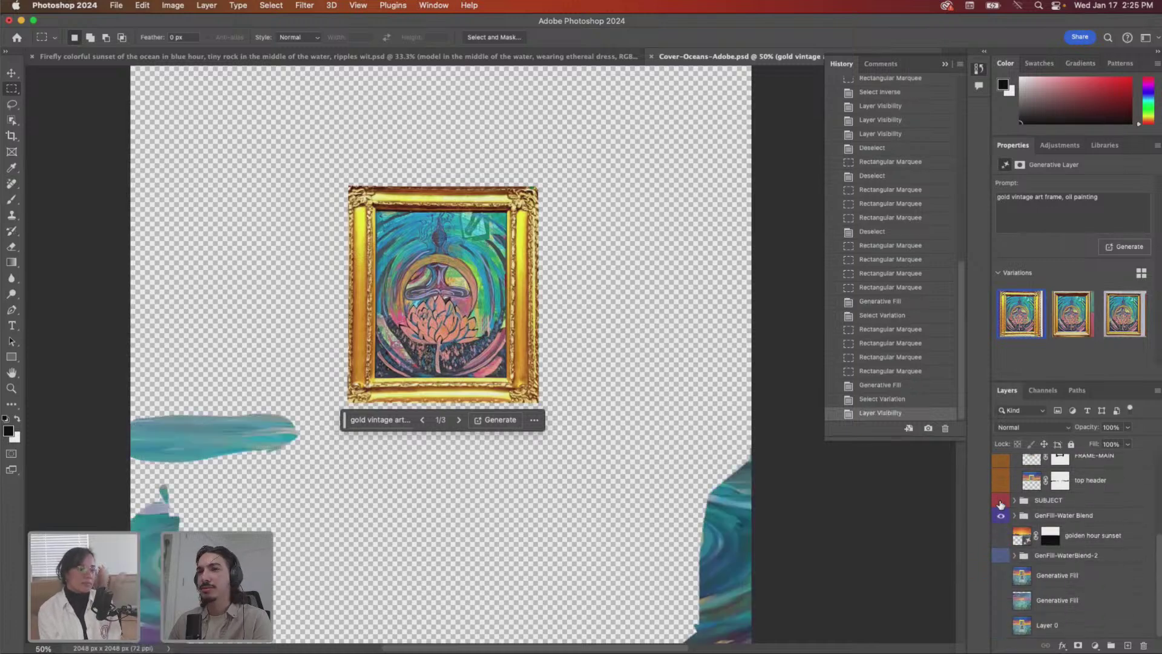
{"action": "left_click", "coordinate": [1001, 500]}
{"action": "left_click", "coordinate": [1000, 536]}
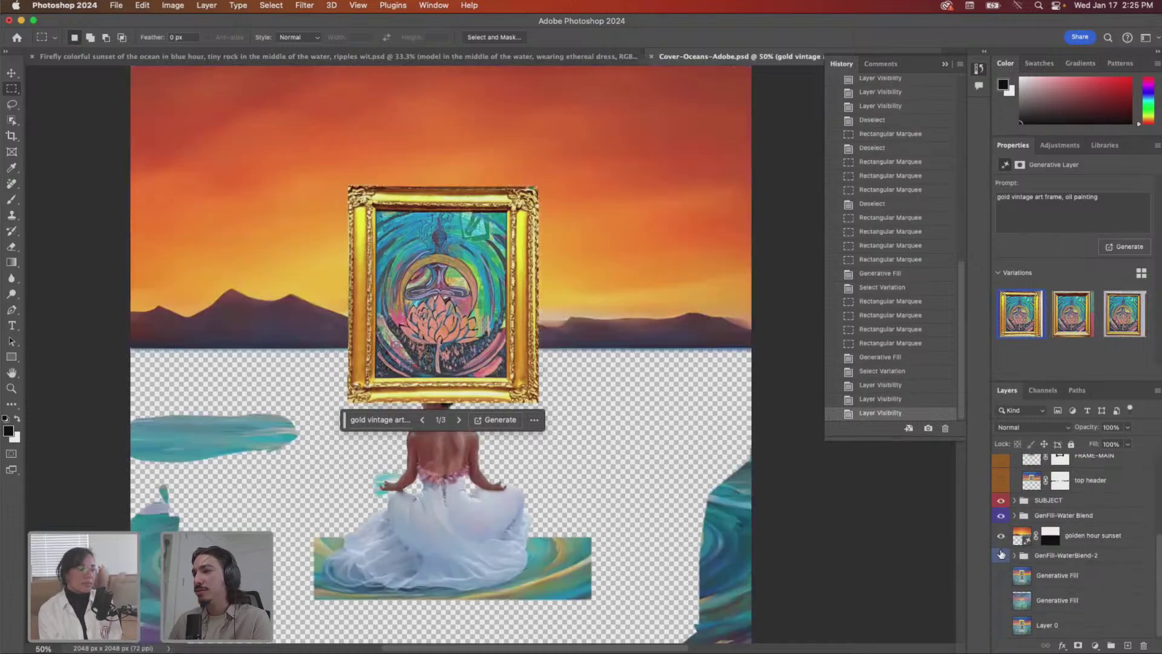
{"action": "left_click", "coordinate": [1000, 556]}
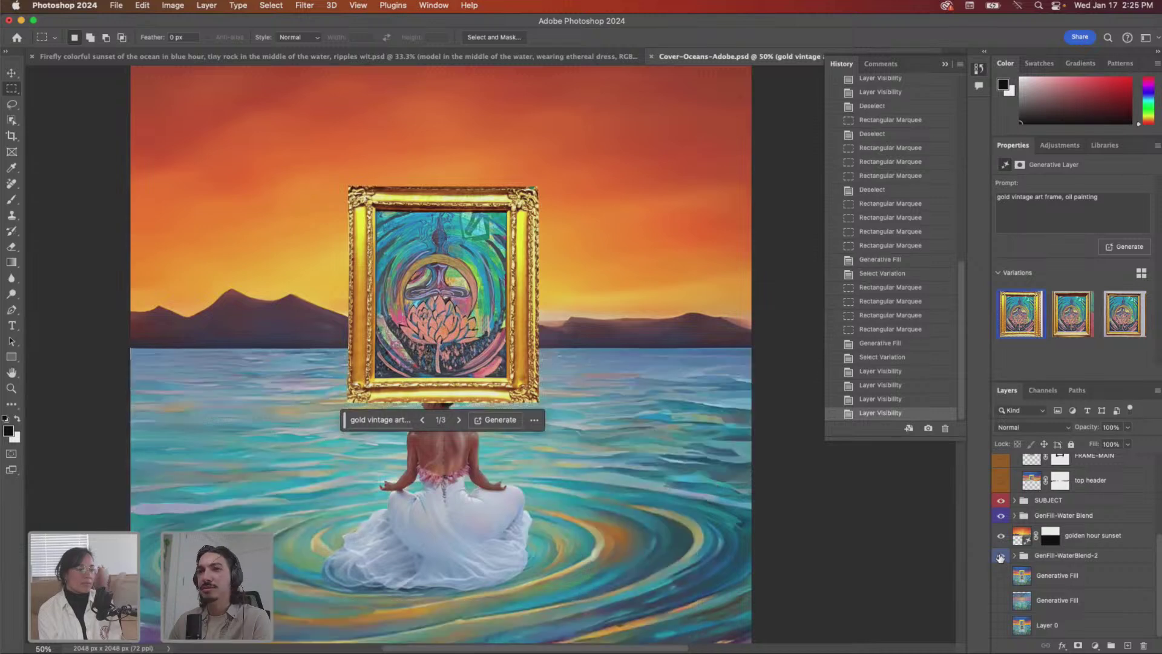
{"action": "scroll", "coordinate": [1041, 512], "scroll_direction": "up", "scroll_amount": 5}
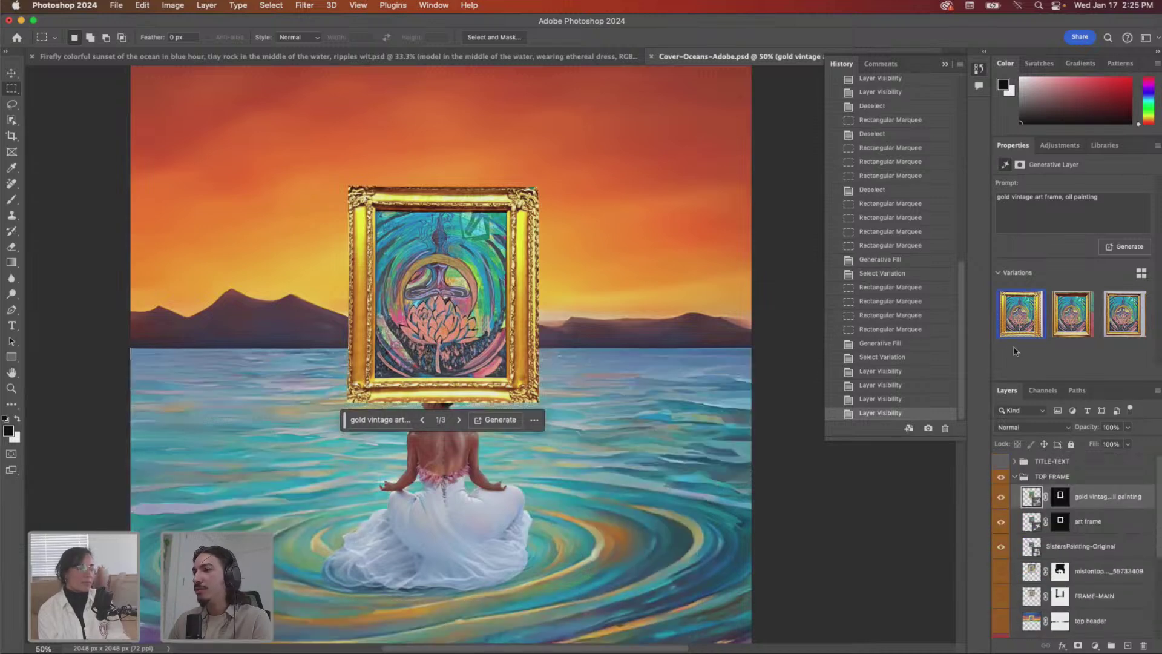
- Try moving the generated frame layers with the Move tool, toggle the gold frame's visibility, and undo the moves
{"action": "key", "text": "v"}
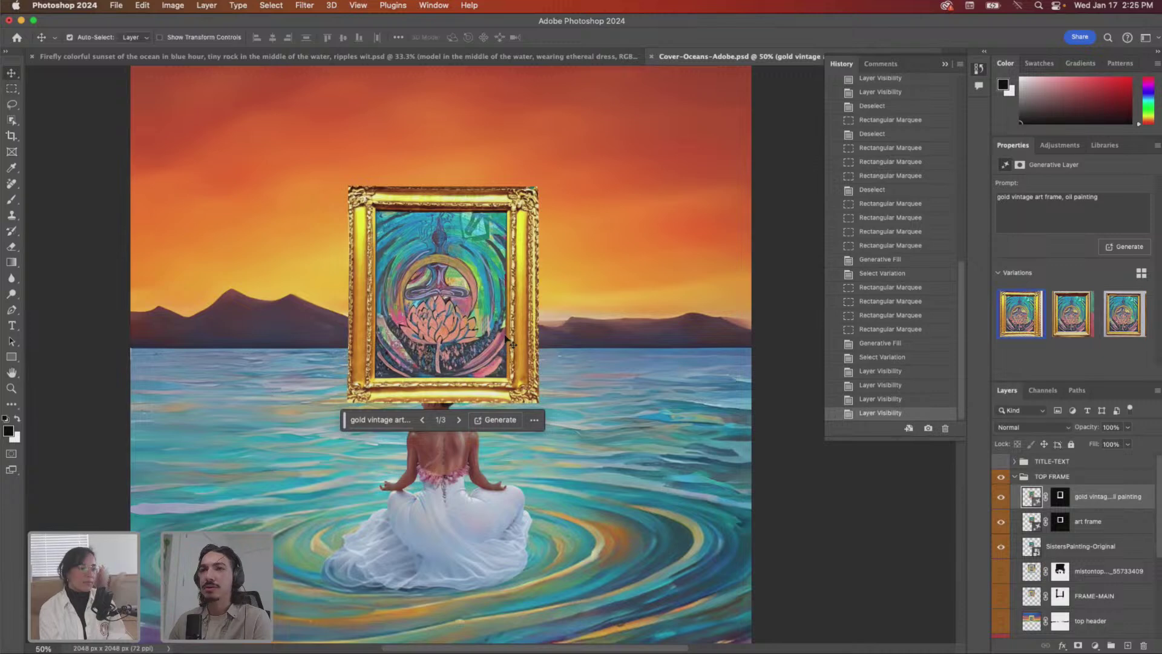
{"action": "mouse_move", "coordinate": [511, 342]}
{"action": "left_mouse_down"}
{"action": "mouse_move", "coordinate": [502, 319]}
{"action": "mouse_move", "coordinate": [503, 336]}
{"action": "left_mouse_up"}
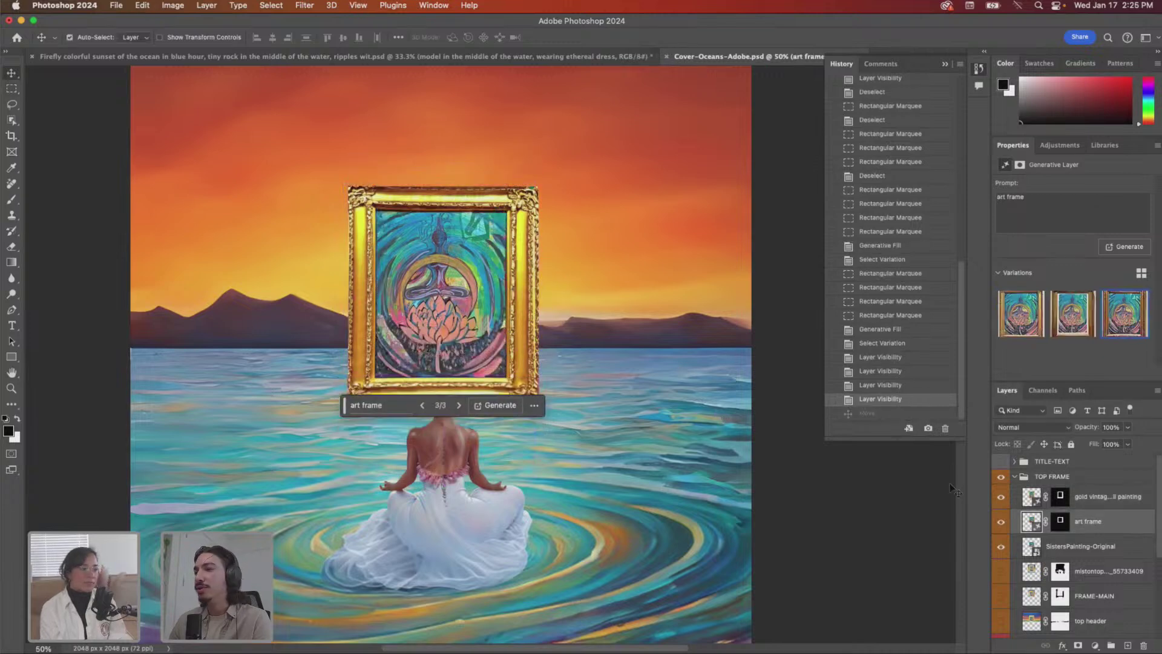
{"action": "left_click", "coordinate": [1001, 497]}
{"action": "left_click", "coordinate": [1000, 497]}
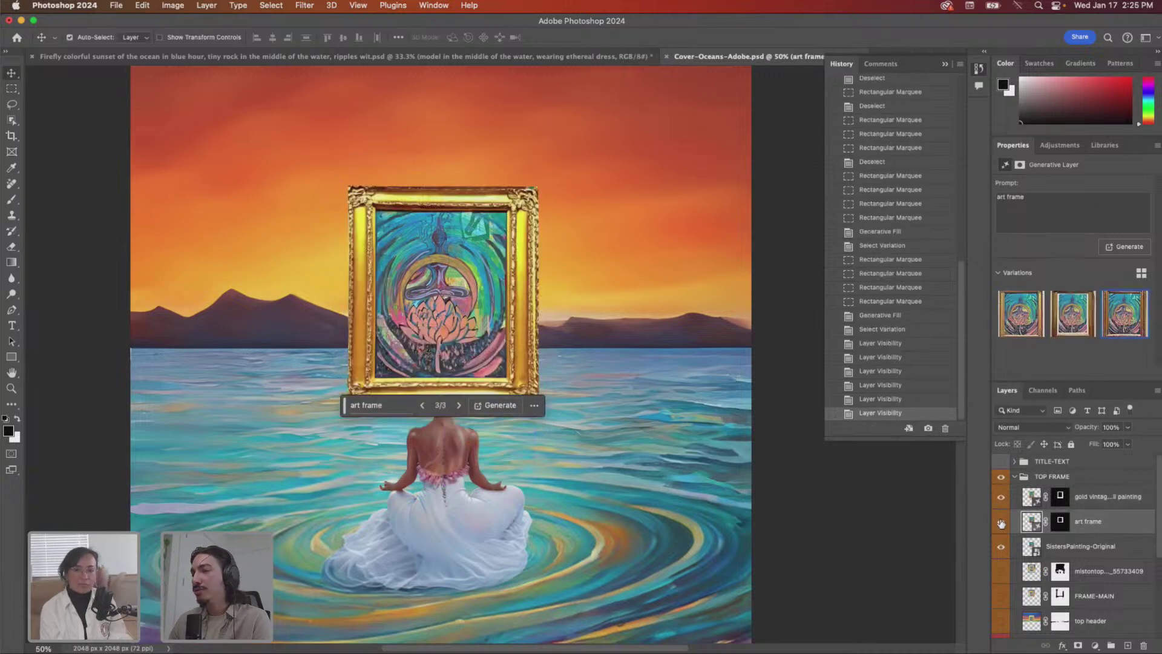
{"action": "left_click", "coordinate": [1102, 504], "text": "shift"}
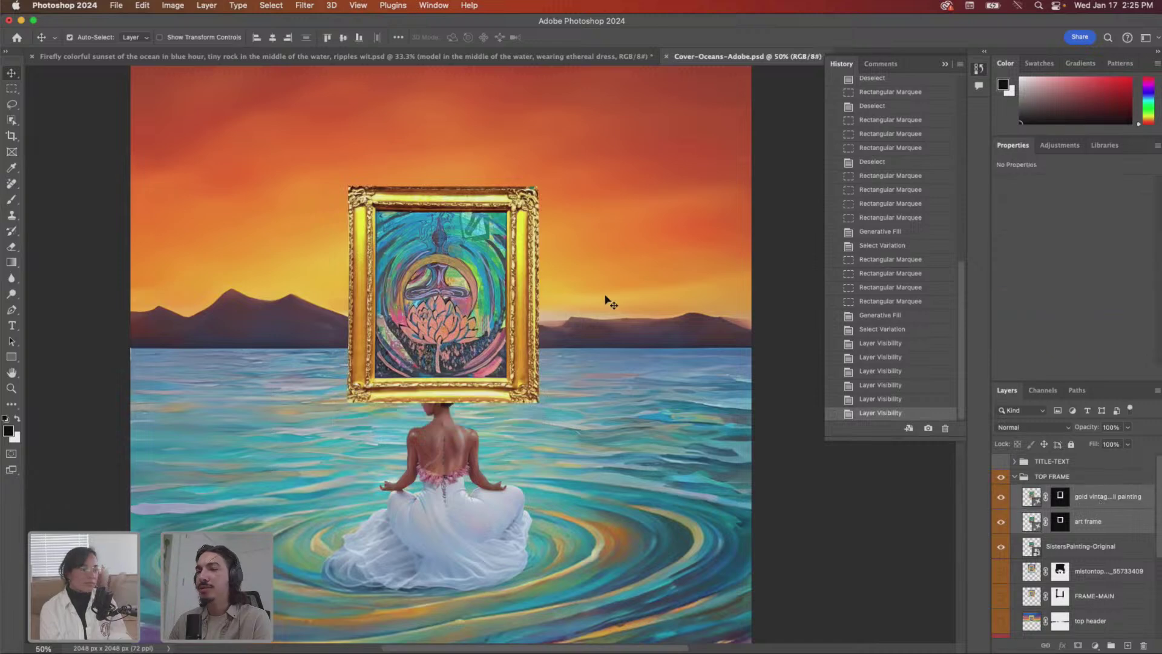
{"action": "mouse_move", "coordinate": [492, 307]}
{"action": "left_mouse_down"}
{"action": "mouse_move", "coordinate": [498, 264]}
{"action": "mouse_move", "coordinate": [500, 285]}
{"action": "left_mouse_up"}
{"action": "key", "text": "super+z"}
- Select the gold vintage art frame and art frame layers together and merge them into one layer
{"action": "left_click", "coordinate": [1113, 522]}
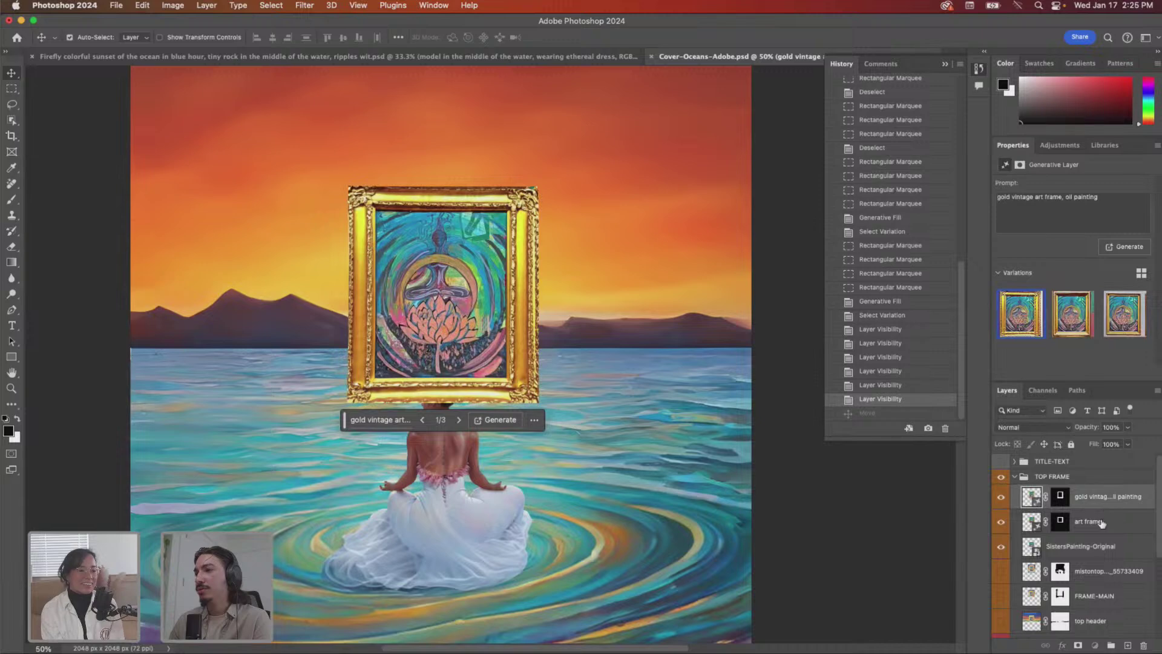
{"action": "left_click", "coordinate": [1106, 506], "text": "shift"}
{"action": "mouse_move", "coordinate": [498, 337]}
{"action": "left_mouse_down"}
{"action": "mouse_move", "coordinate": [482, 314]}
{"action": "mouse_move", "coordinate": [494, 336]}
{"action": "left_mouse_up"}
{"action": "key", "text": "super+z"}
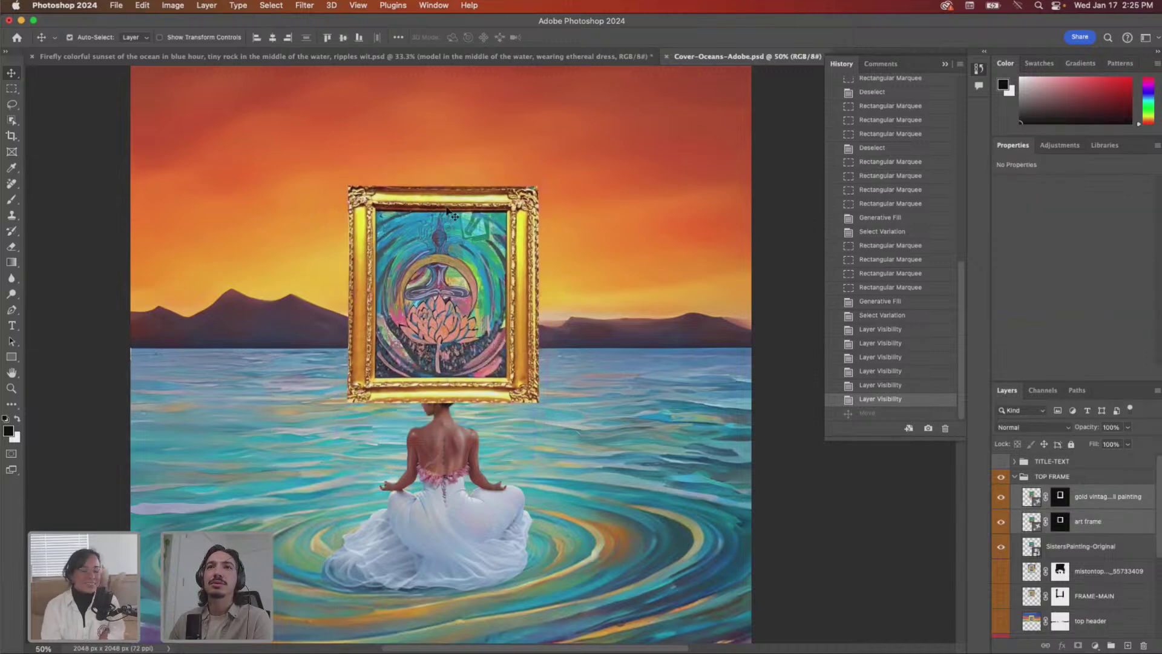
{"action": "right_click", "coordinate": [1107, 502]}
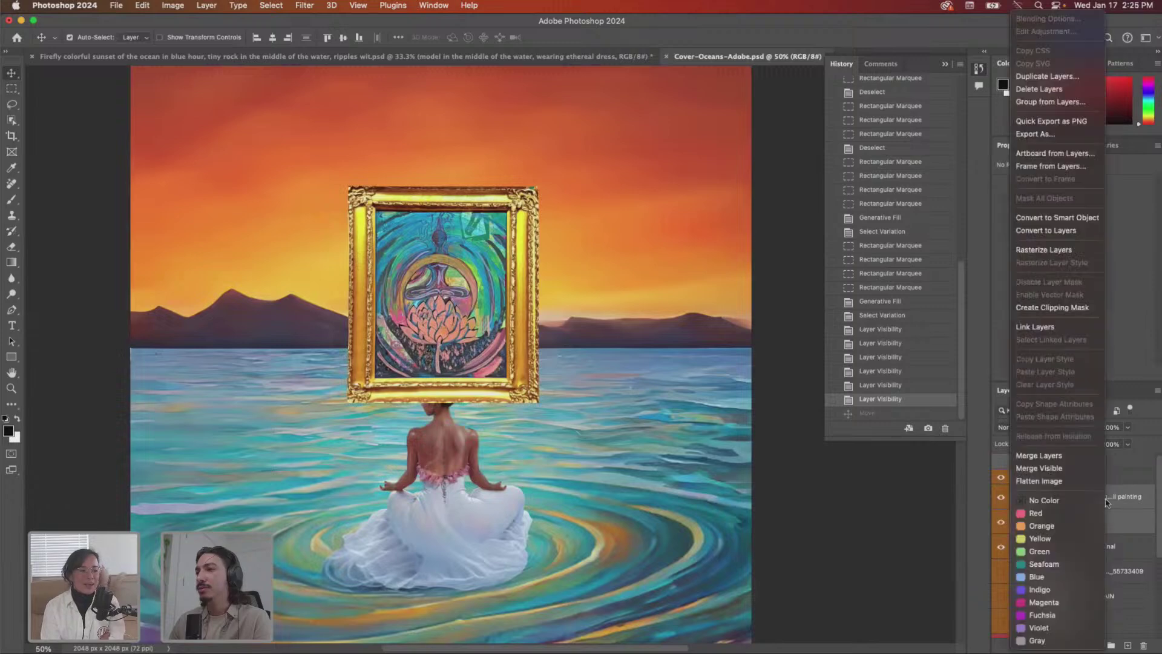
{"action": "left_click", "coordinate": [1074, 456]}
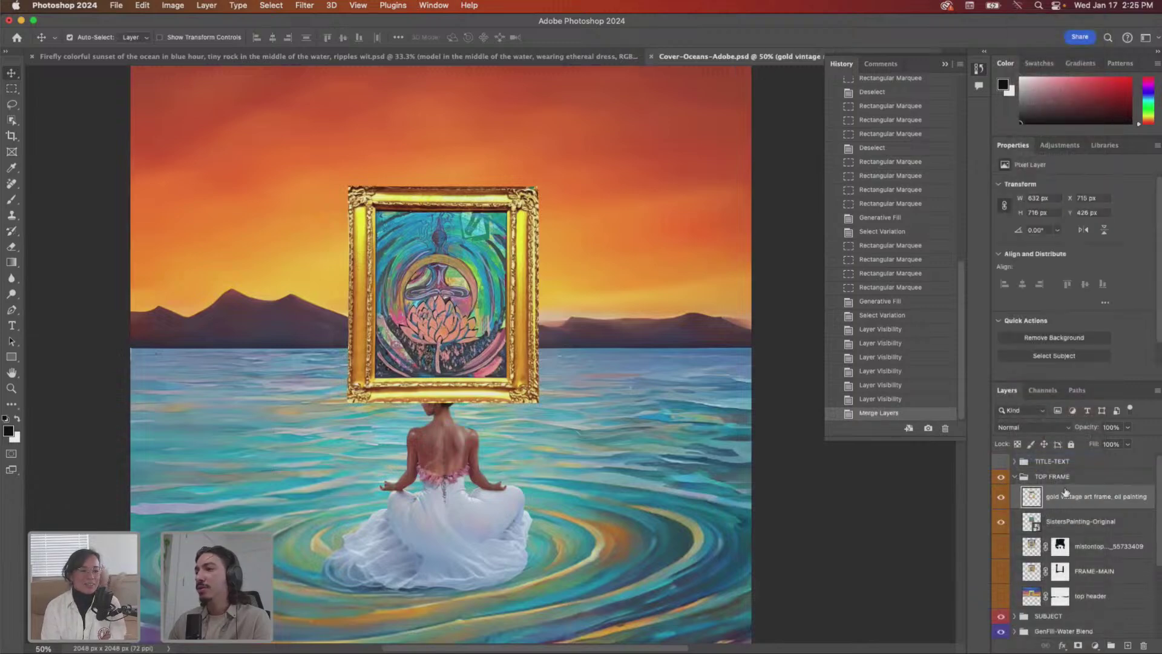
- Try moving the painting, undo the move, and compare the image with and without the merged gold frame layer
{"action": "mouse_move", "coordinate": [463, 326]}
{"action": "left_mouse_down"}
{"action": "mouse_move", "coordinate": [474, 260]}
{"action": "mouse_move", "coordinate": [463, 322]}
{"action": "left_mouse_up"}
{"action": "key", "text": "super+z"}
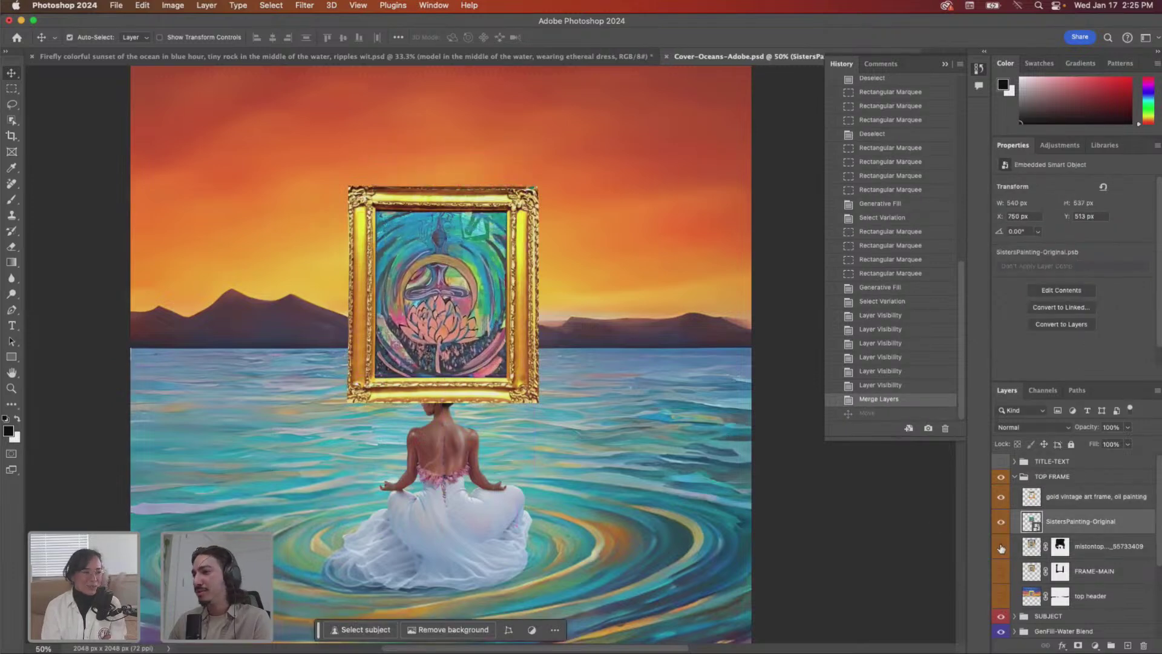
{"action": "left_click", "coordinate": [1001, 497]}
{"action": "left_click", "coordinate": [1001, 497]}
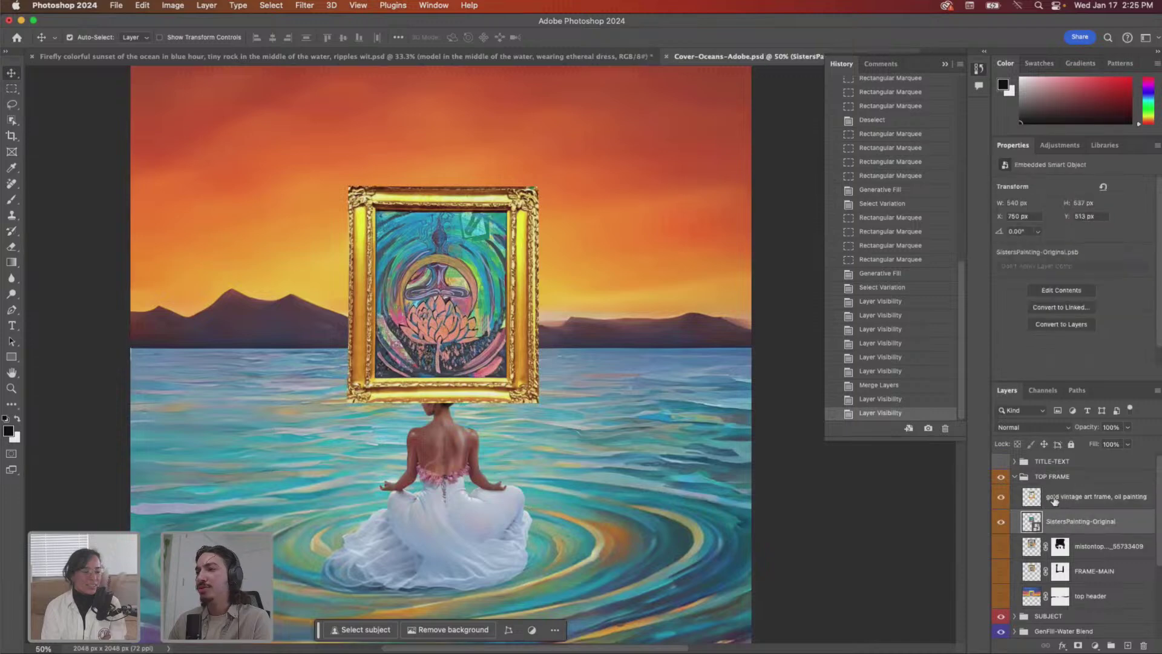
{"action": "left_click", "coordinate": [1000, 498]}
{"action": "left_click", "coordinate": [1001, 498]}
{"action": "left_click", "coordinate": [1001, 499]}
{"action": "left_click", "coordinate": [1001, 499]}
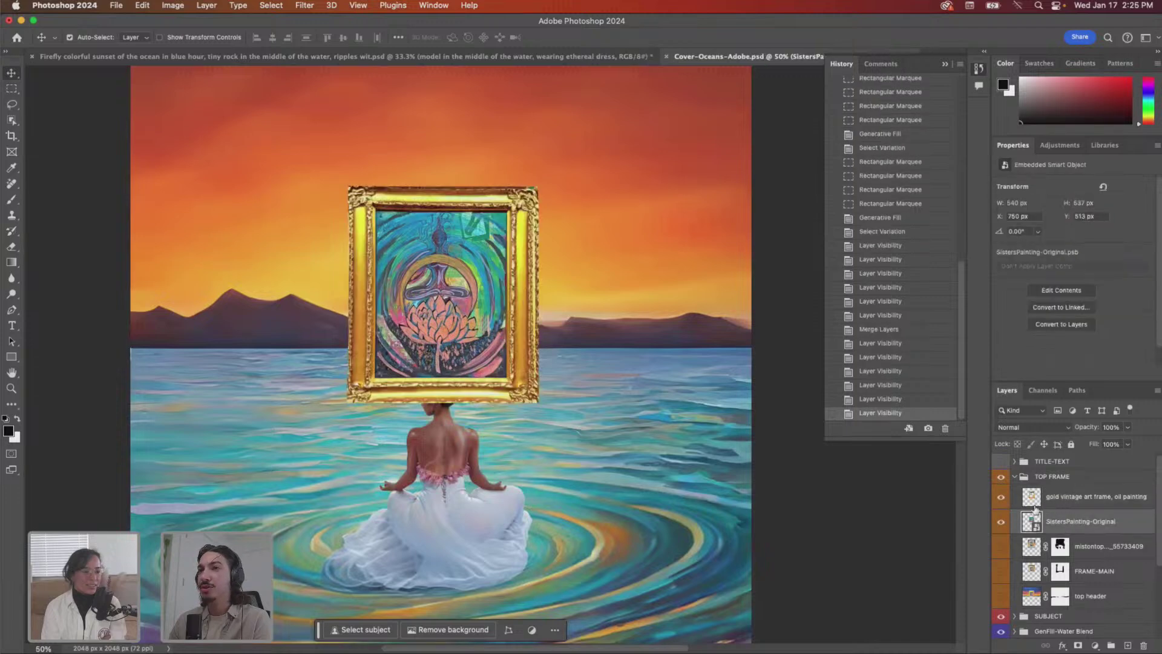
- Link the gold vintage art frame and SistersPainting-Original layers, and move them together up above the woman's head
{"action": "left_click", "coordinate": [1093, 501], "text": "shift"}
{"action": "right_click", "coordinate": [1097, 501]}
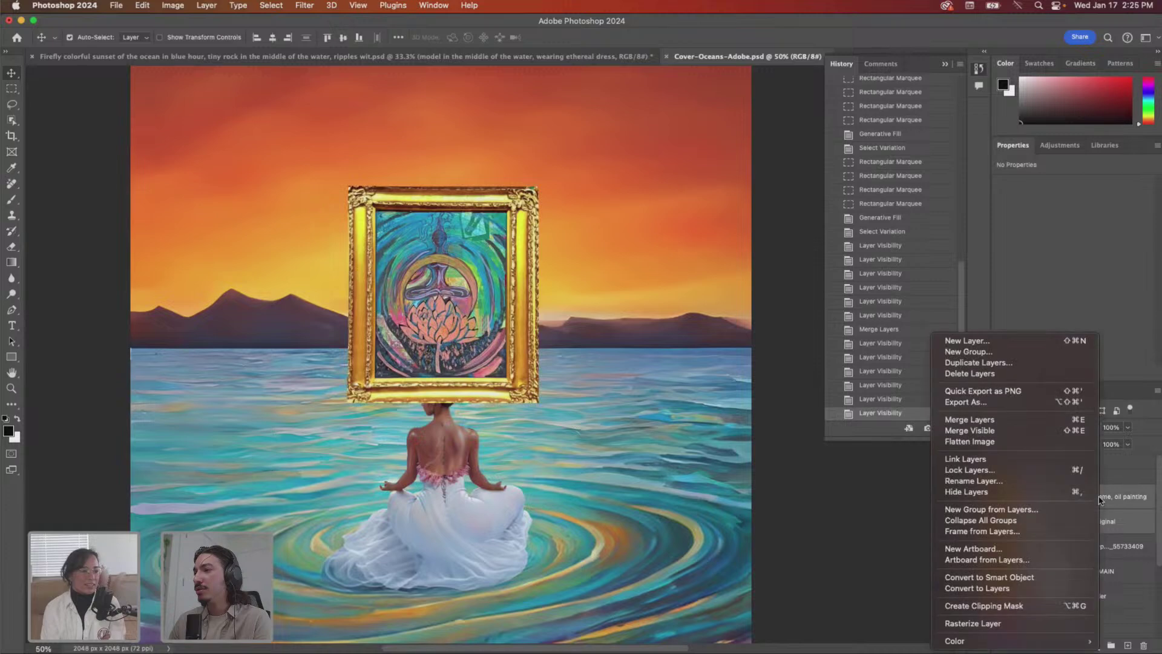
{"action": "left_click", "coordinate": [1050, 462]}
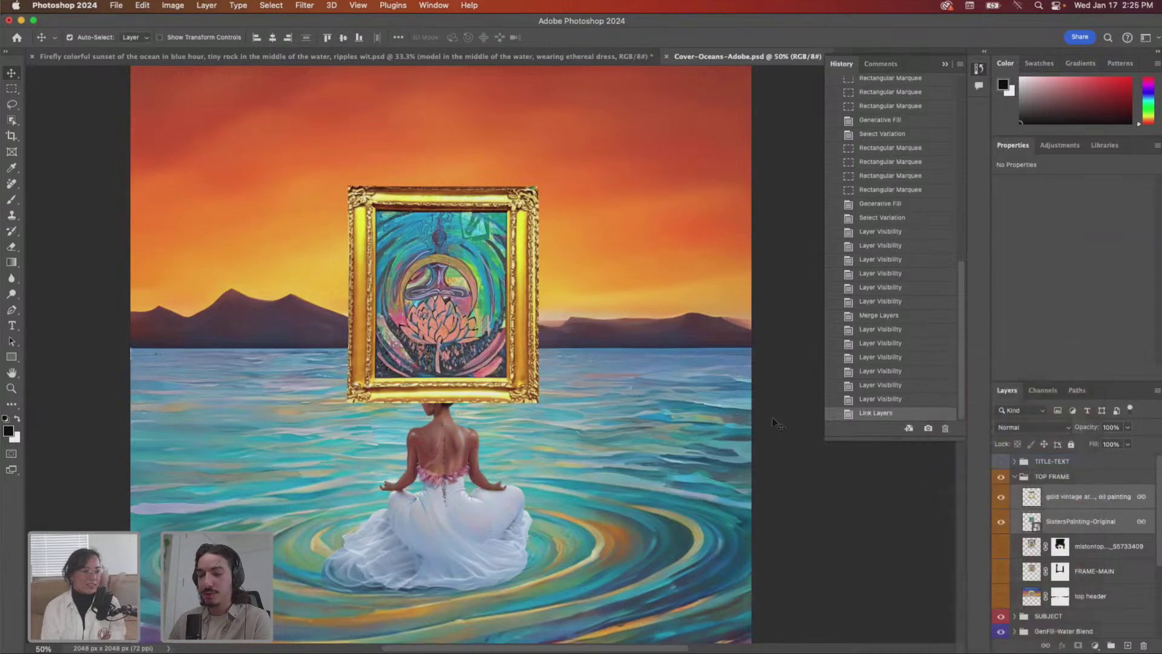
{"action": "left_click_drag", "start_coordinate": [478, 331], "coordinate": [465, 286]}
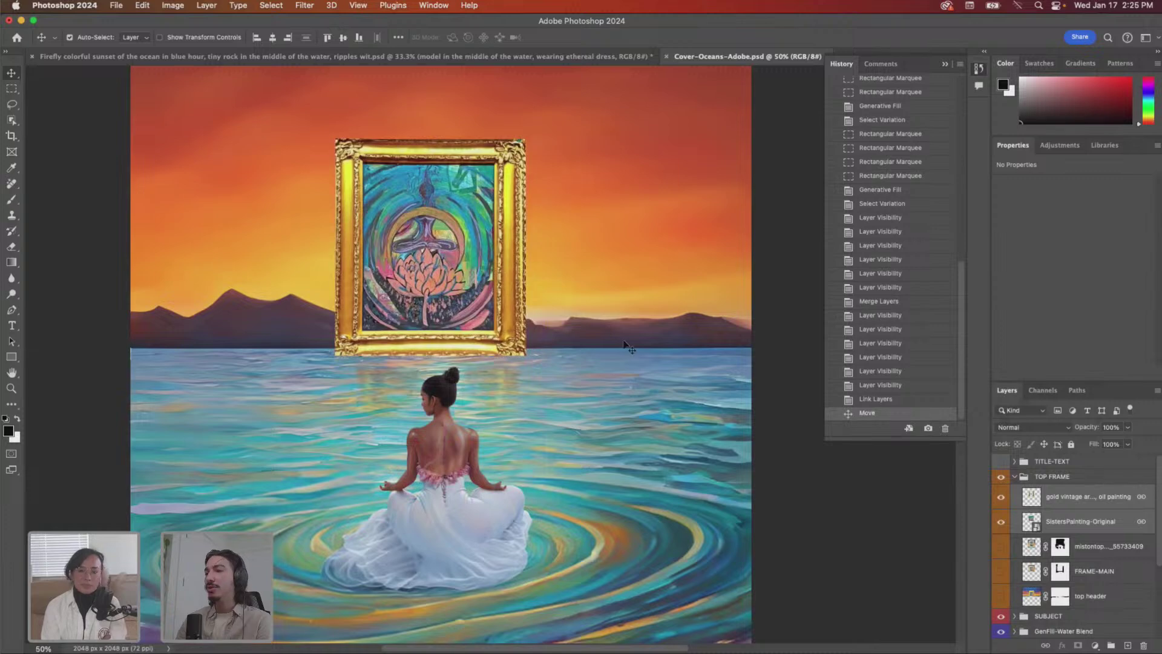
{"action": "scroll", "coordinate": [1021, 555], "scroll_direction": "down", "scroll_amount": 5}
{"action": "scroll", "coordinate": [1021, 555], "scroll_direction": "up", "scroll_amount": 5}
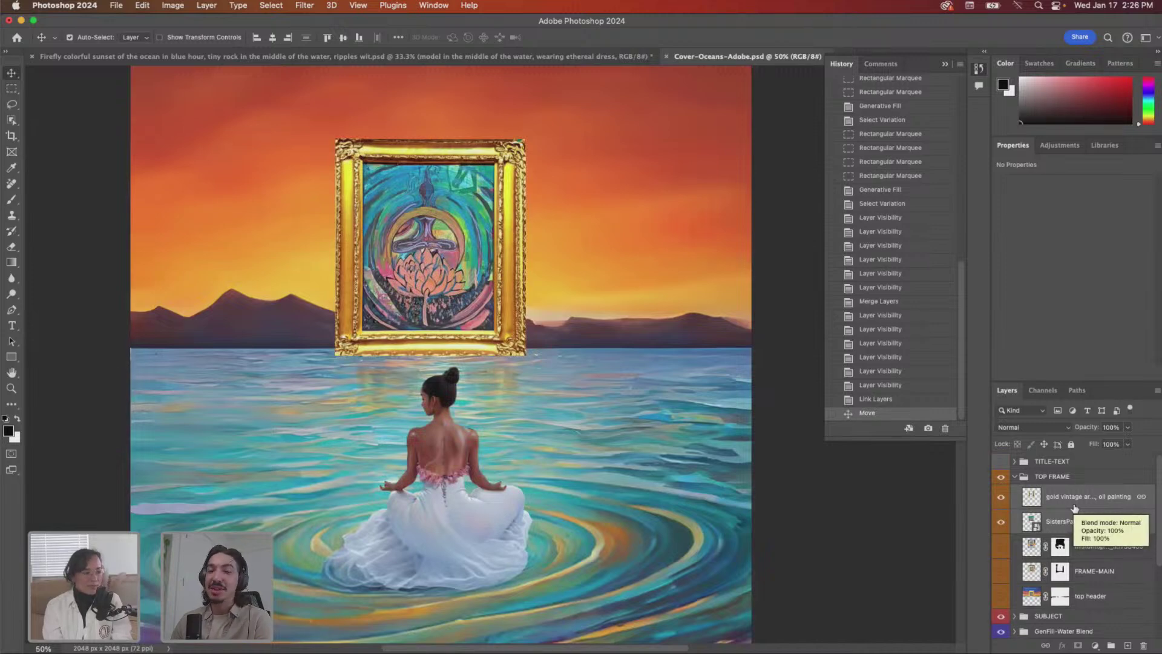
{"action": "left_click_drag", "start_coordinate": [455, 302], "coordinate": [497, 304]}
- Try unlinking the gold frame and painting layers and moving them, and undo the last move
{"action": "left_click", "coordinate": [1117, 504]}
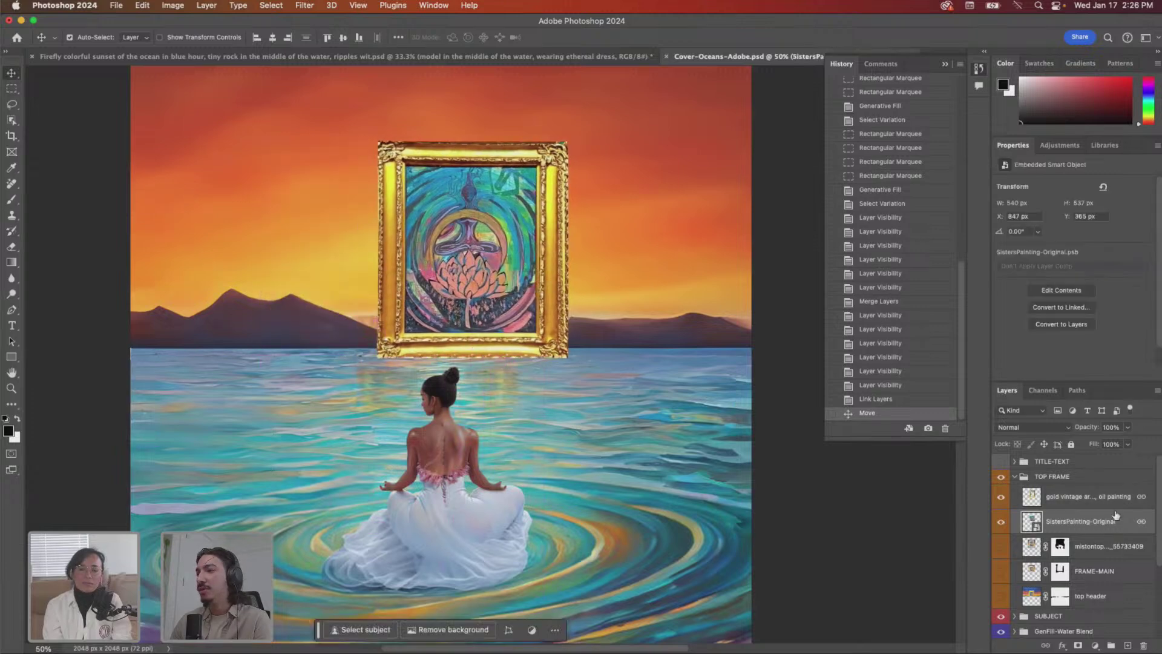
{"action": "left_click", "coordinate": [1118, 520]}
{"action": "left_click", "coordinate": [1114, 499], "text": "shift"}
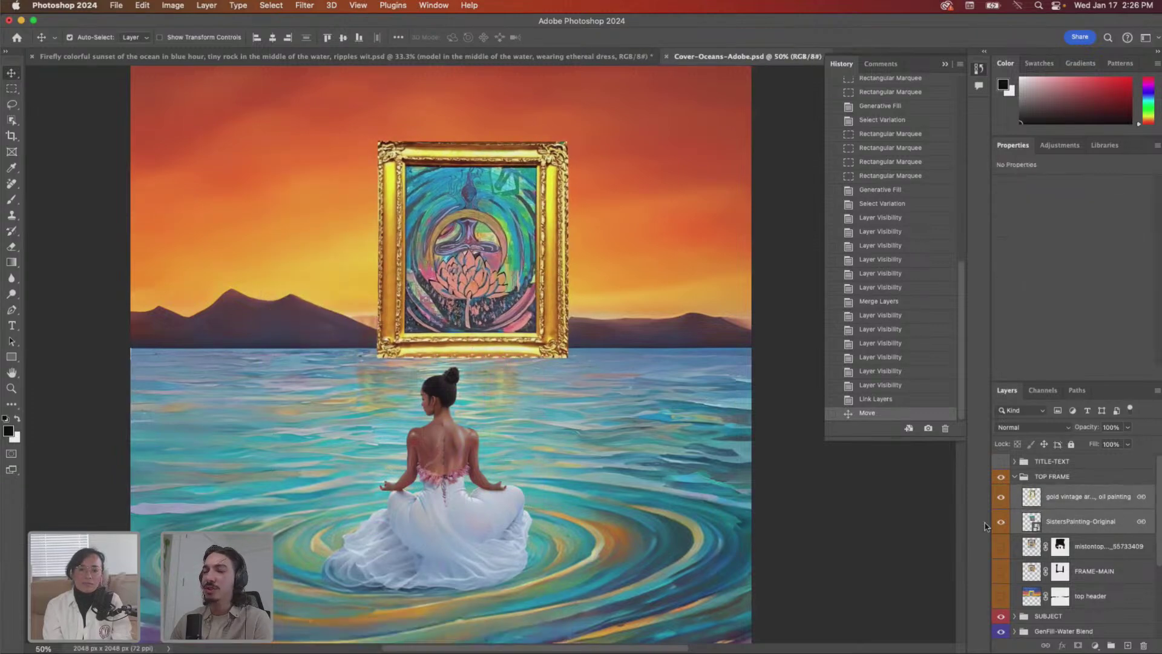
{"action": "right_click", "coordinate": [1100, 506]}
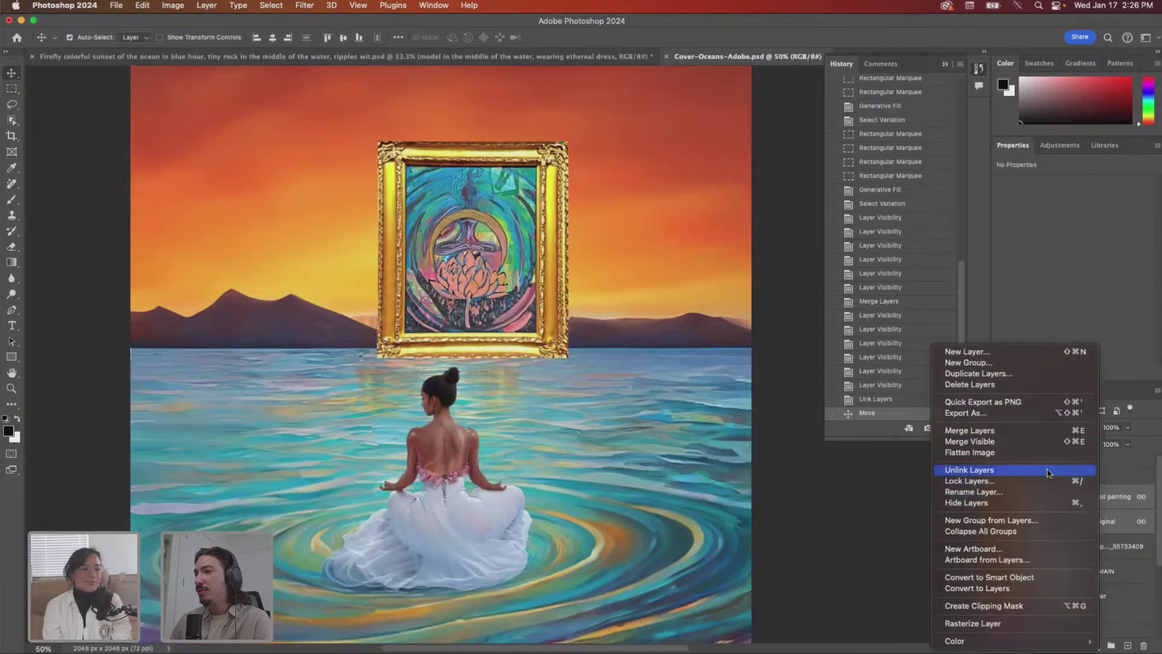
{"action": "left_click", "coordinate": [948, 470]}
{"action": "mouse_move", "coordinate": [510, 292]}
{"action": "left_mouse_down"}
{"action": "mouse_move", "coordinate": [491, 312]}
{"action": "mouse_move", "coordinate": [454, 318]}
{"action": "mouse_move", "coordinate": [334, 379]}
{"action": "mouse_move", "coordinate": [491, 314]}
{"action": "left_mouse_up"}
{"action": "left_click", "coordinate": [1084, 522]}
{"action": "key", "text": "super+z"}
- Select the gold vintage art frame and SistersPainting-Original layers and link them again
{"action": "left_click", "coordinate": [1075, 501]}
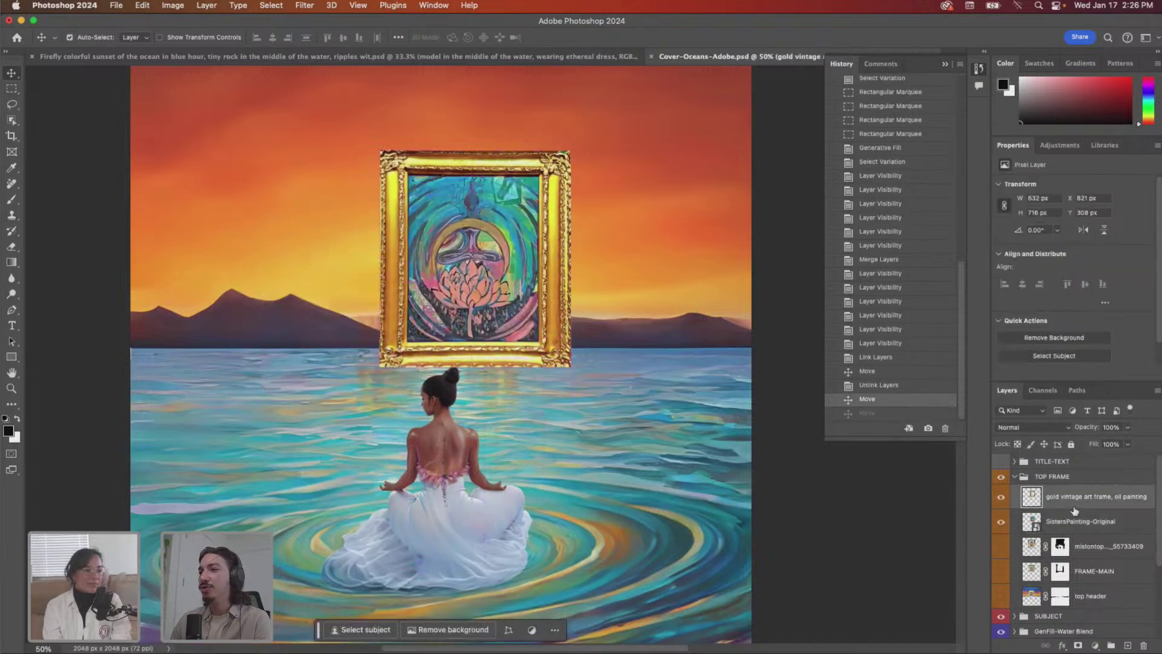
{"action": "left_click", "coordinate": [1075, 522]}
{"action": "left_click", "coordinate": [1076, 498], "text": "shift"}
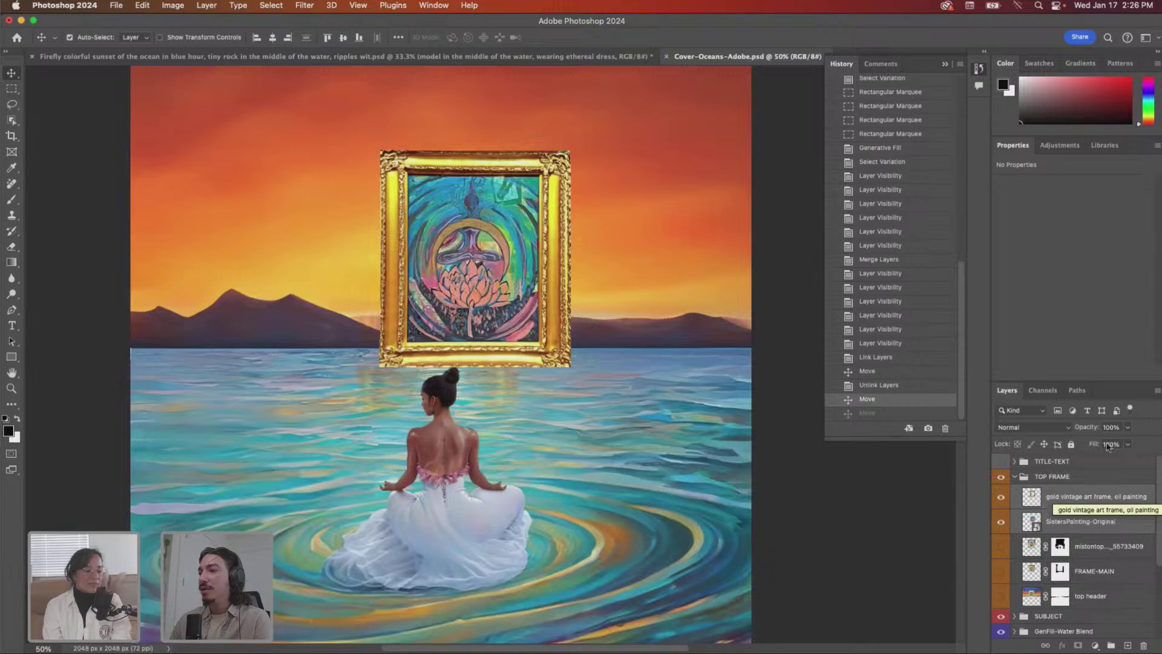
{"action": "left_click", "coordinate": [1157, 392]}
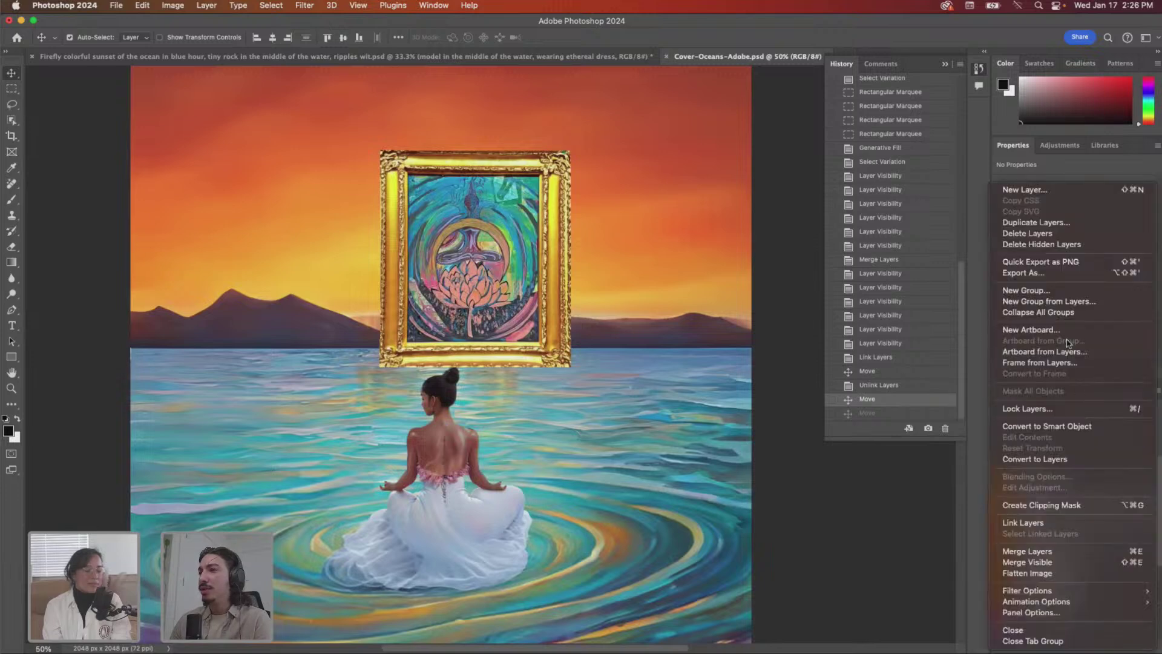
{"action": "left_click", "coordinate": [1043, 523]}
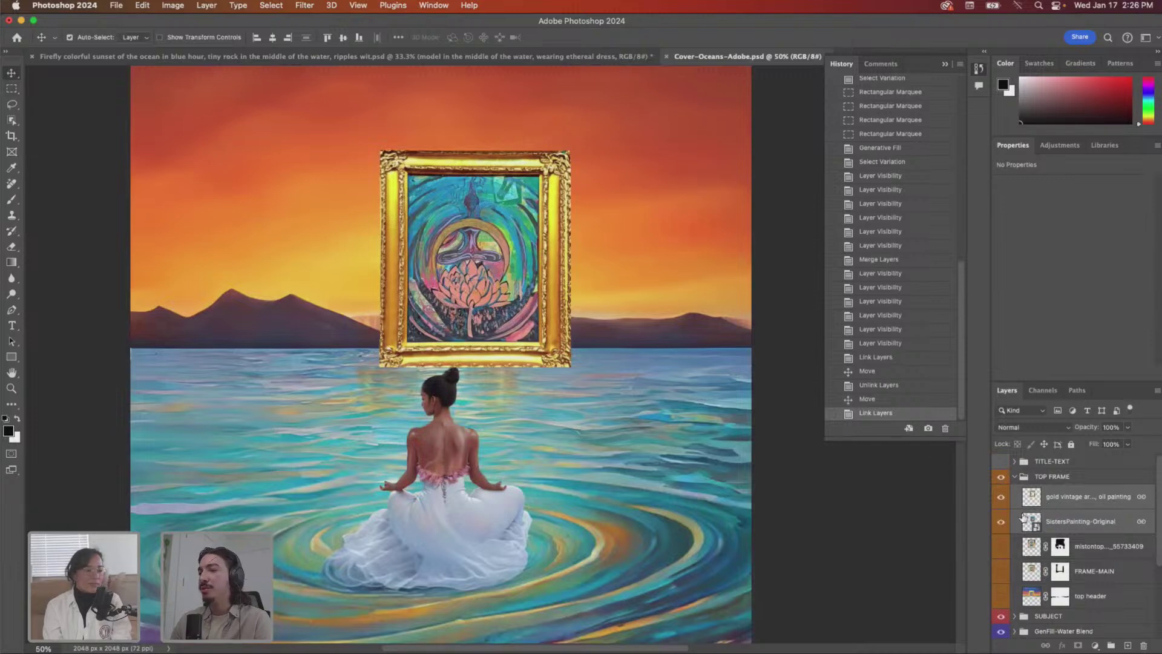
- Scale the linked frame and painting to about 89% with Free Transform and place them over the horizon above the woman
{"action": "mouse_move", "coordinate": [500, 227]}
{"action": "left_mouse_down"}
{"action": "mouse_move", "coordinate": [481, 208]}
{"action": "mouse_move", "coordinate": [480, 220]}
{"action": "left_mouse_up"}
{"action": "key", "text": "super+t"}
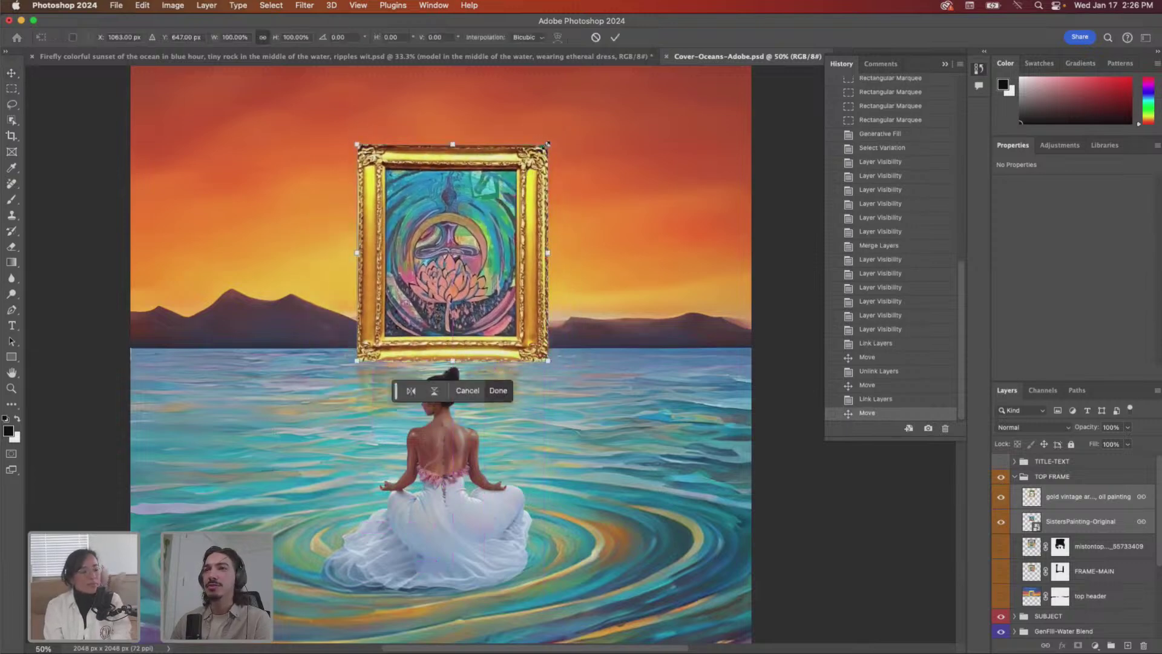
{"action": "left_click_drag", "start_coordinate": [548, 147], "coordinate": [528, 167]}
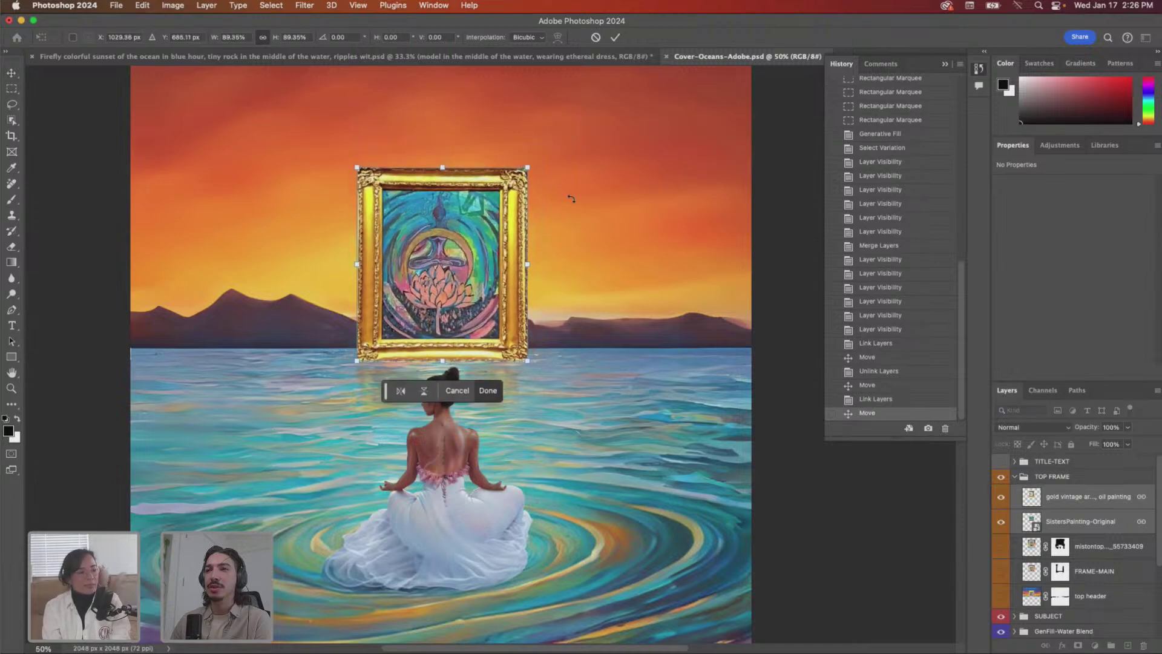
{"action": "key", "text": "Return"}
{"action": "left_click_drag", "start_coordinate": [450, 285], "coordinate": [458, 285]}
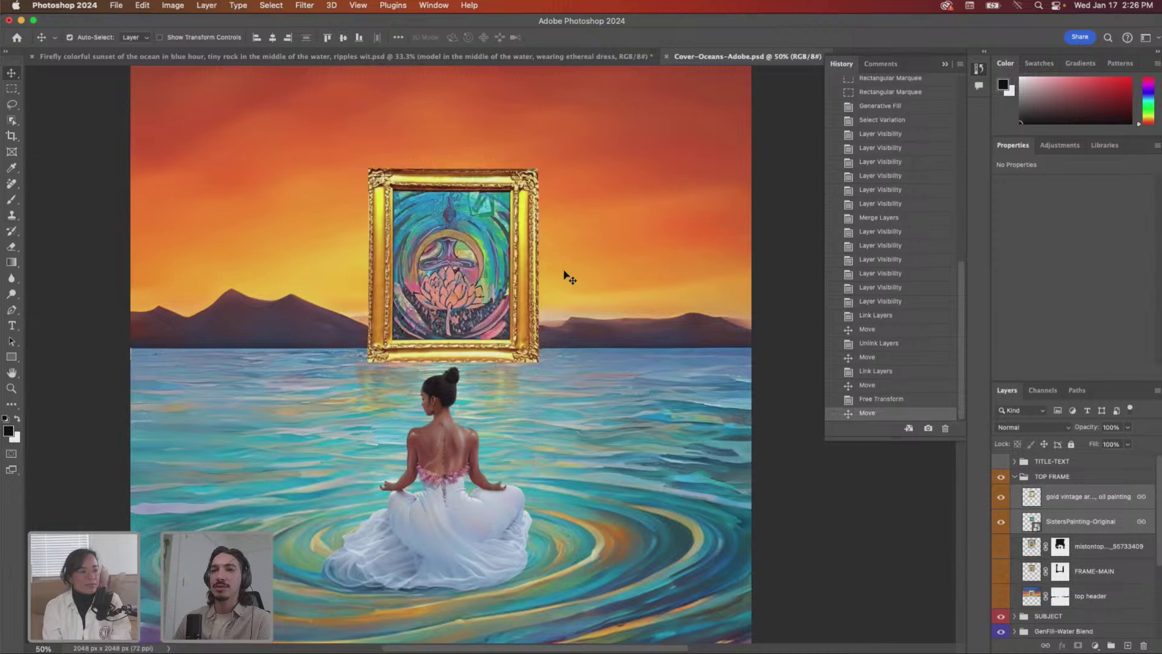
- Nudge the linked frame and painting sideways until they are centred above the woman's head
{"action": "key", "text": "Left"}
{"action": "key", "text": "Left"}
{"action": "key", "text": "Left"}
{"action": "key", "text": "Left"}
{"action": "key", "text": "Left"}
{"action": "key", "text": "Left"}
{"action": "key", "text": "Left"}
{"action": "key", "text": "Left"}
{"action": "key", "text": "Left"}
{"action": "key", "text": "Left"}
{"action": "key", "text": "Left"}
{"action": "key", "text": "Left"}
{"action": "key", "text": "Left"}
{"action": "key", "text": "Left"}
{"action": "key", "text": "Left"}
{"action": "key", "text": "Left"}
{"action": "key", "text": "Left"}
{"action": "key", "text": "Left"}
{"action": "key", "text": "Left"}
{"action": "key", "text": "Left"}
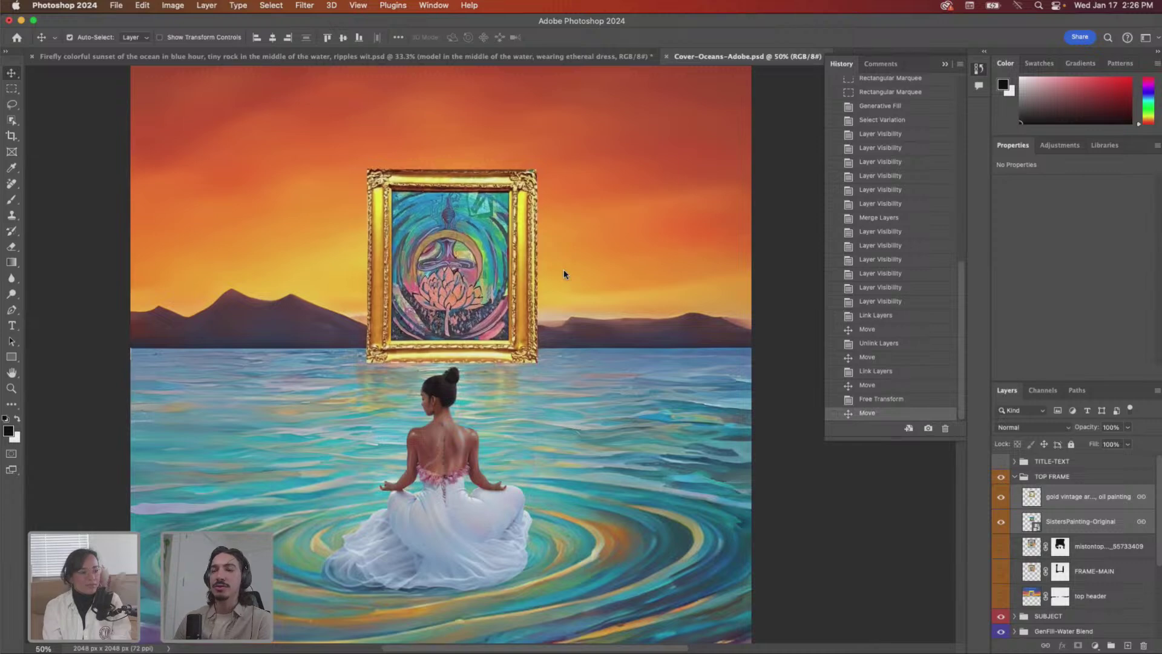
{"action": "key", "text": "Left"}
{"action": "key", "text": "Left"}
{"action": "key", "text": "Left"}
{"action": "key", "text": "Left"}
{"action": "key", "text": "Left"}
{"action": "key", "text": "Left"}
{"action": "key", "text": "Left"}
{"action": "key", "text": "Left"}
{"action": "key", "text": "Left"}
{"action": "key", "text": "Left"}
{"action": "key", "text": "Left"}
{"action": "key", "text": "Left"}
{"action": "key", "text": "Left"}
{"action": "key", "text": "Left"}
{"action": "key", "text": "Left"}
{"action": "key", "text": "Left"}
{"action": "key", "text": "Left"}
{"action": "key", "text": "Left"}
{"action": "key", "text": "Left"}
{"action": "key", "text": "Left"}
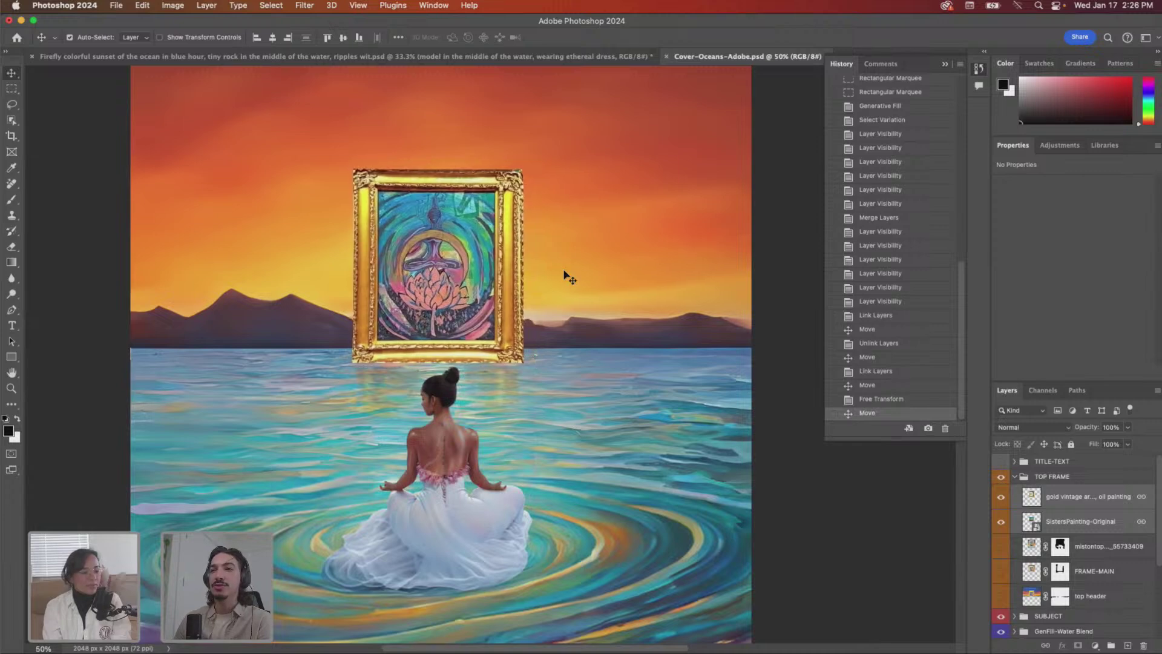
{"action": "key", "text": "Right"}
{"action": "key", "text": "Right"}
{"action": "key", "text": "Right"}
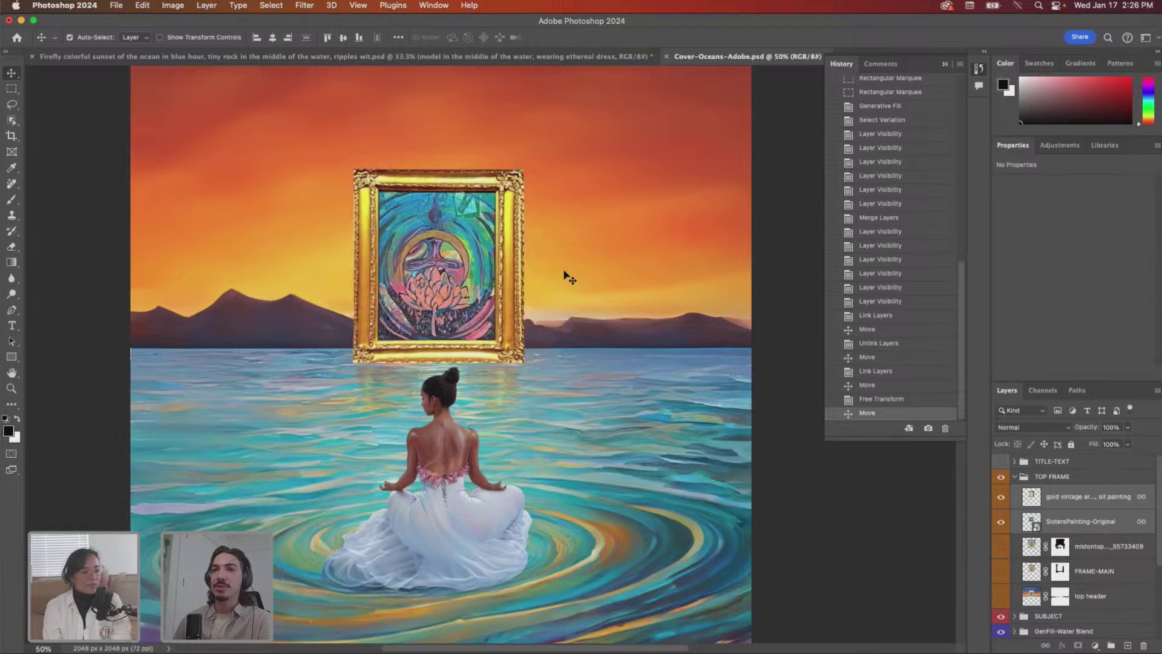
- Select the gold frame layer, toggle the GenFill-Water Blend group's visibility to check it, and hide the SUBJECT group
{"action": "left_click", "coordinate": [1039, 552]}
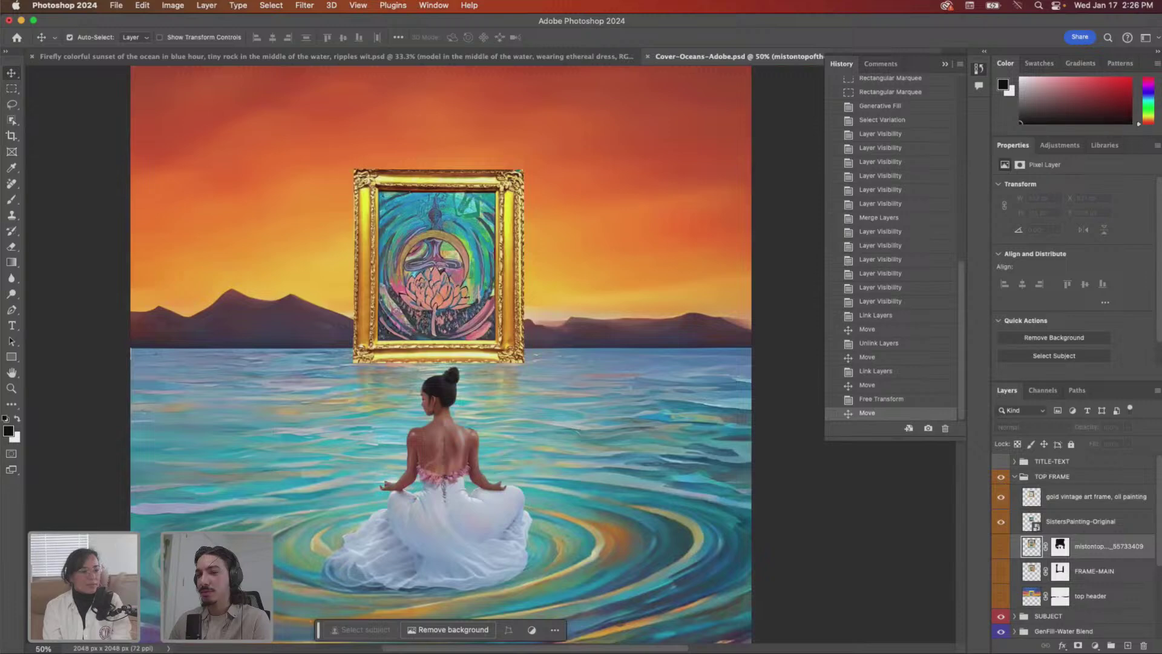
{"action": "left_click", "coordinate": [1054, 497]}
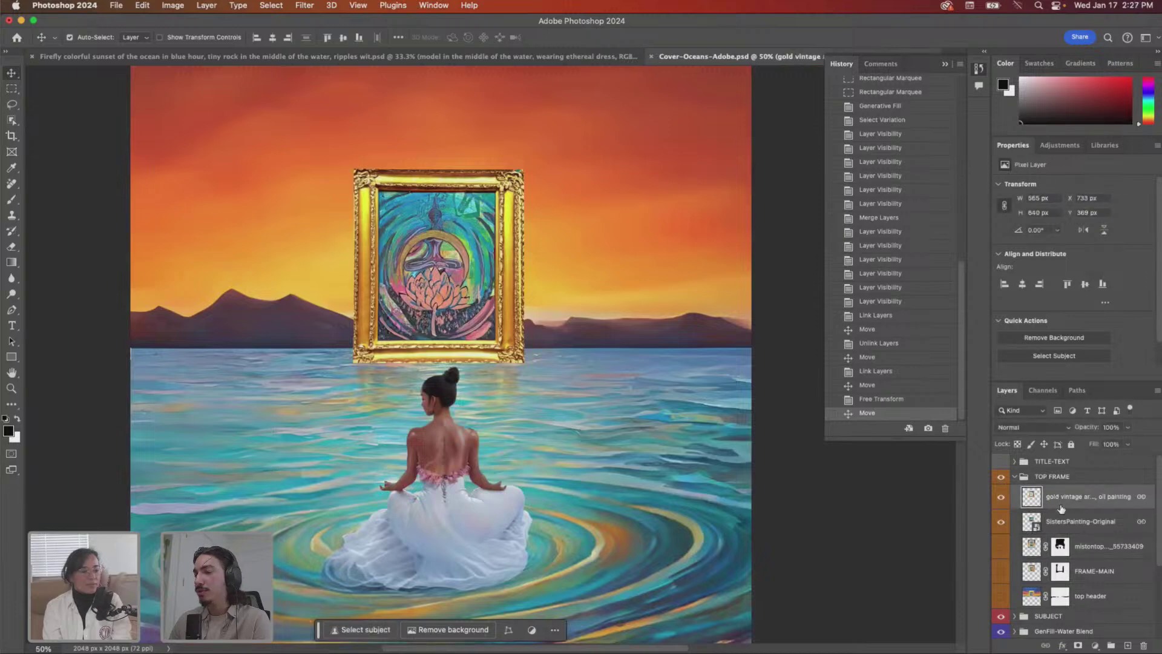
{"action": "scroll", "coordinate": [1004, 549], "scroll_direction": "down", "scroll_amount": 3}
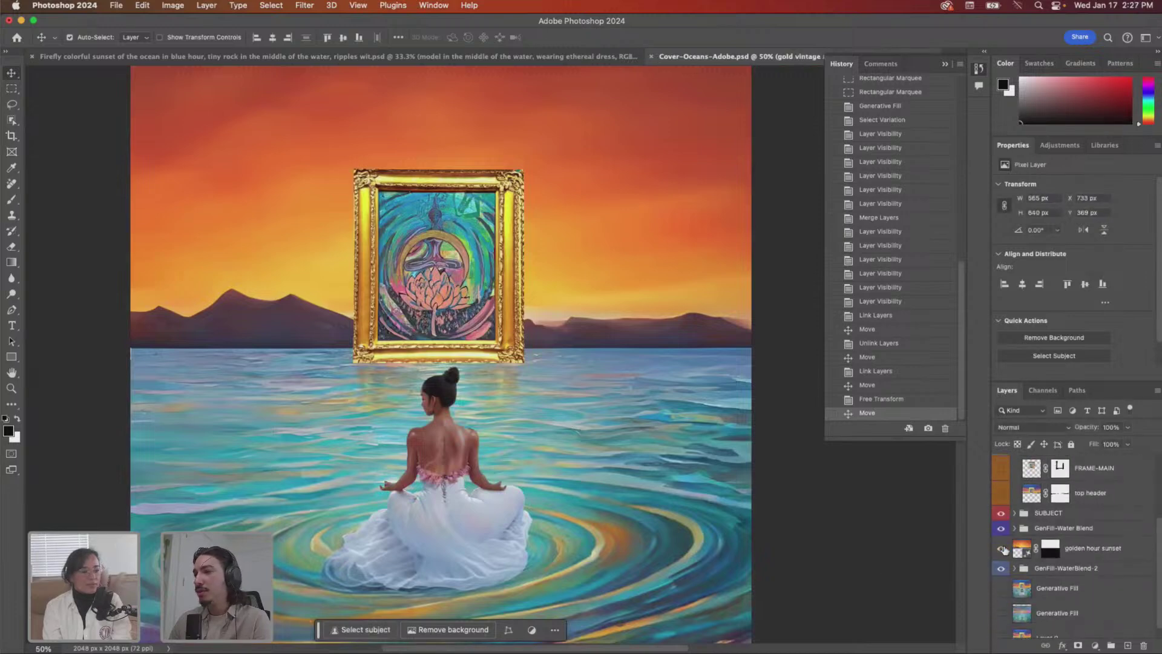
{"action": "left_click", "coordinate": [1000, 529]}
{"action": "left_click", "coordinate": [1001, 529]}
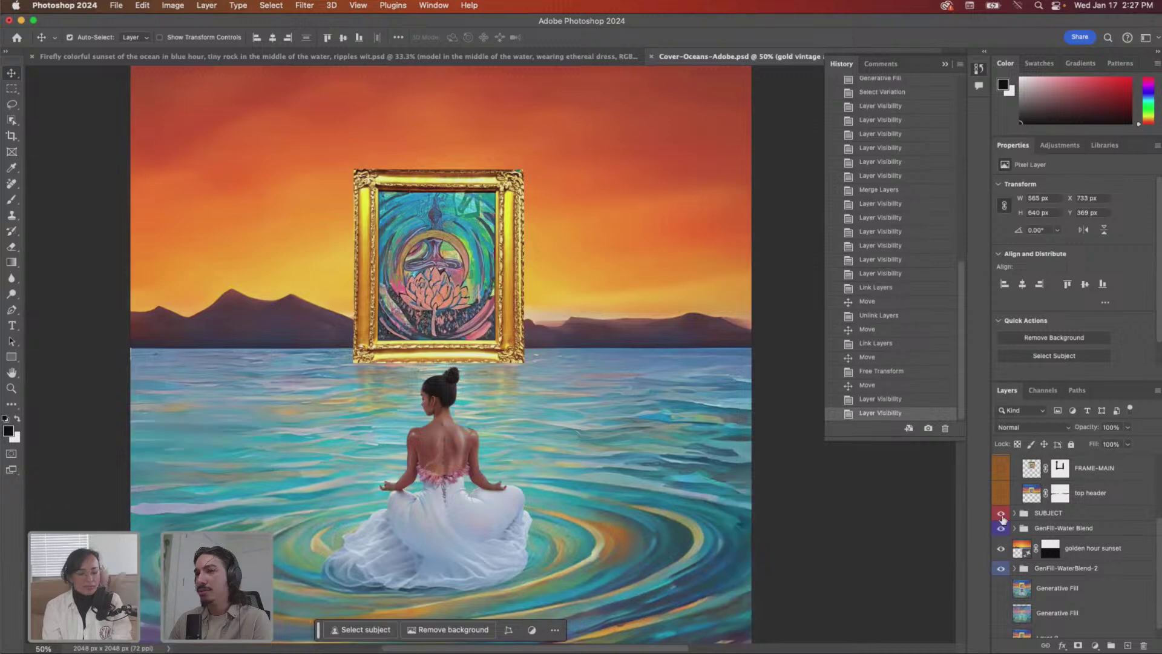
{"action": "left_click", "coordinate": [1001, 514]}
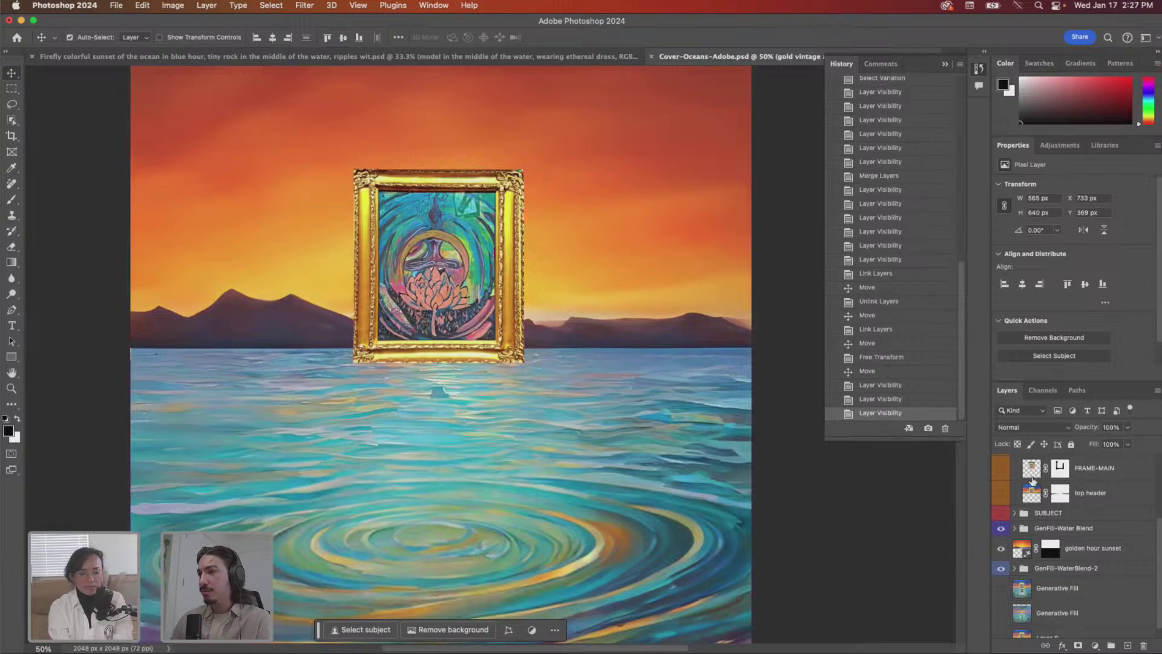
- Add a new blank layer above the gold vintage art frame layer and prepare the Brush tool with a smaller tip
{"action": "scroll", "coordinate": [1047, 497], "scroll_direction": "up", "scroll_amount": 3}
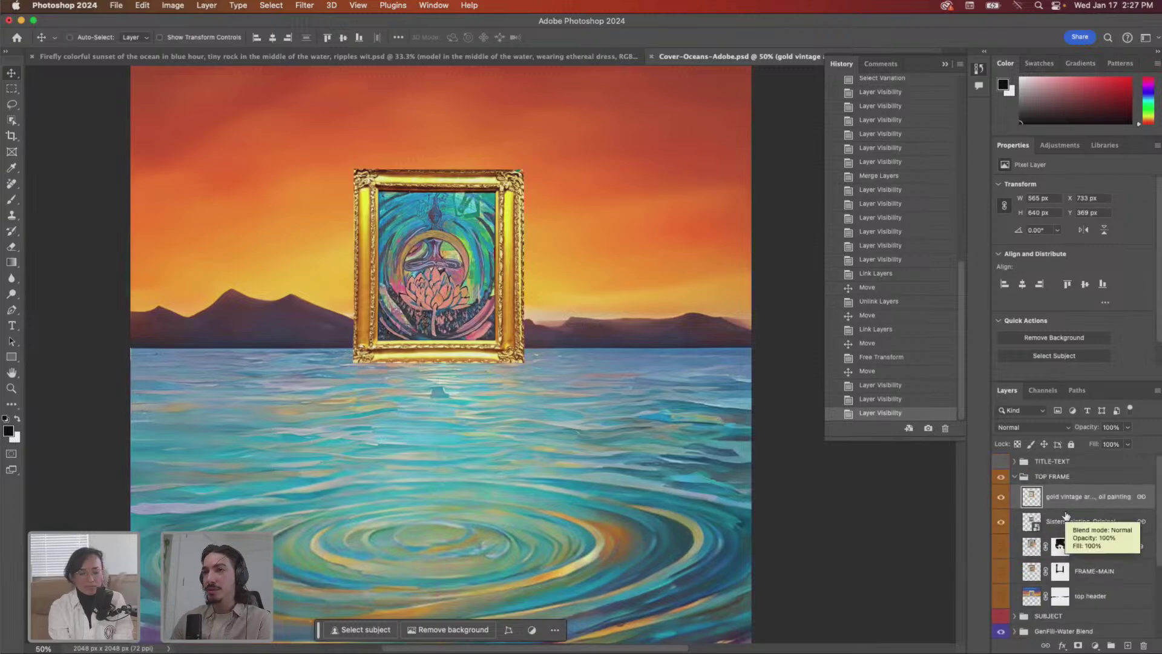
{"action": "key", "text": "super+shift+alt+n"}
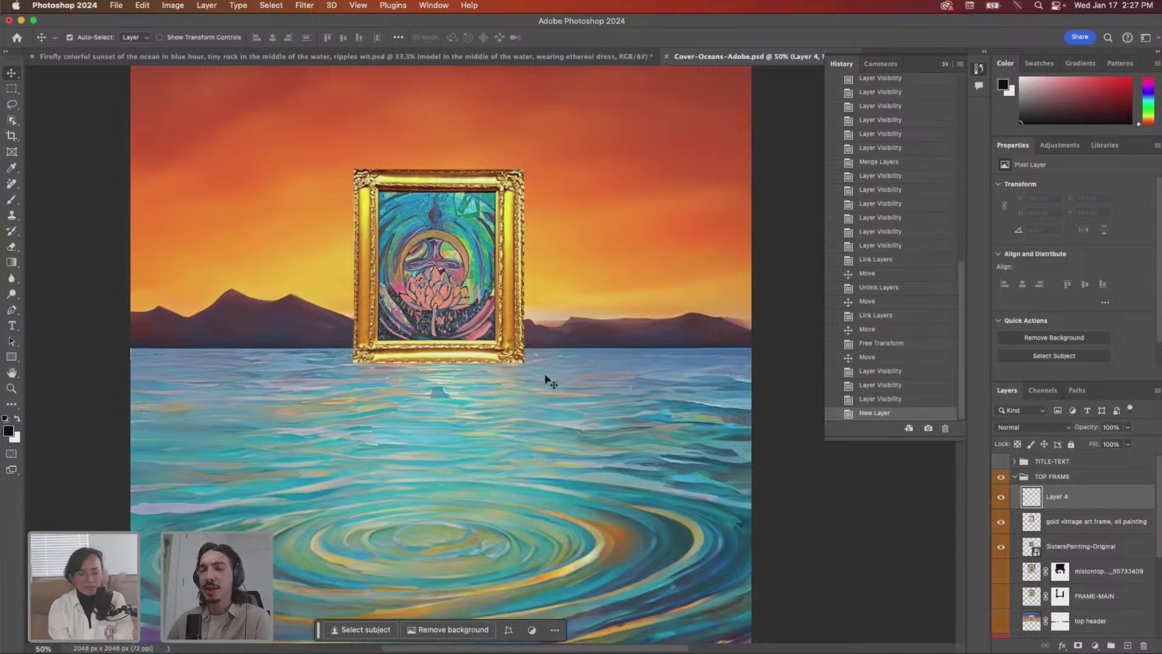
{"action": "key", "text": "b"}
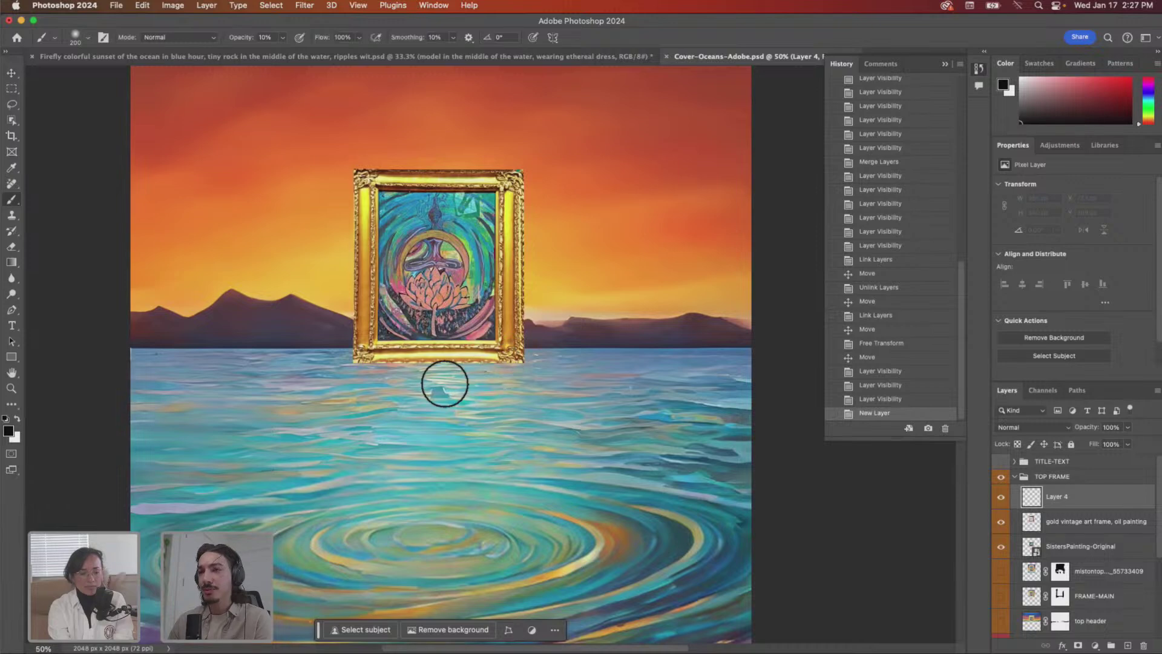
{"action": "key", "text": "bracketleft"}
{"action": "key", "text": "bracketleft"}
{"action": "key", "text": "bracketleft"}
{"action": "key", "text": "bracketleft"}
{"action": "key", "text": "bracketleft"}
{"action": "key", "text": "bracketleft"}
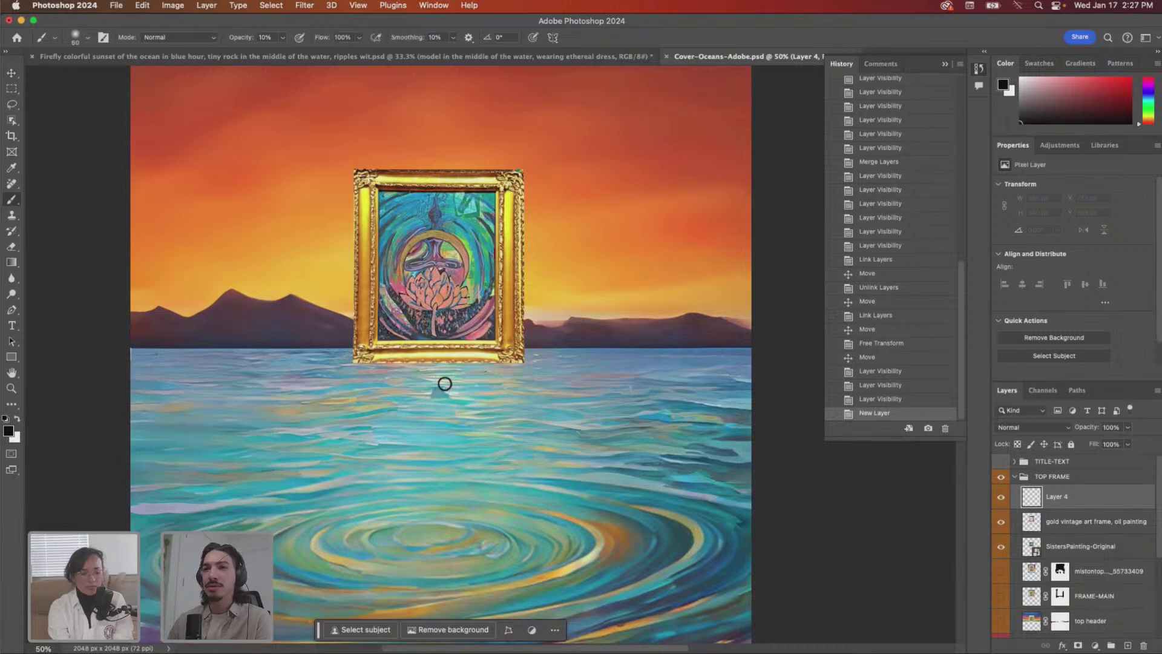
{"action": "scroll", "coordinate": [455, 341], "scroll_direction": "up", "scroll_amount": 2}
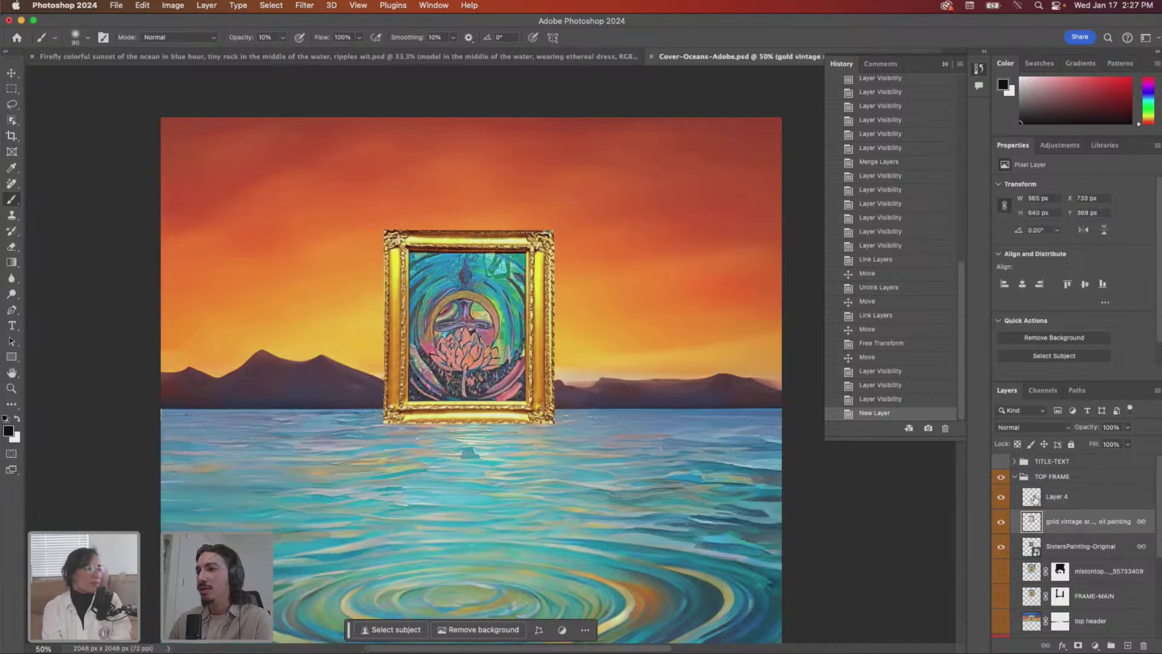
{"action": "left_click", "coordinate": [1002, 496]}
{"action": "left_click", "coordinate": [1002, 496]}
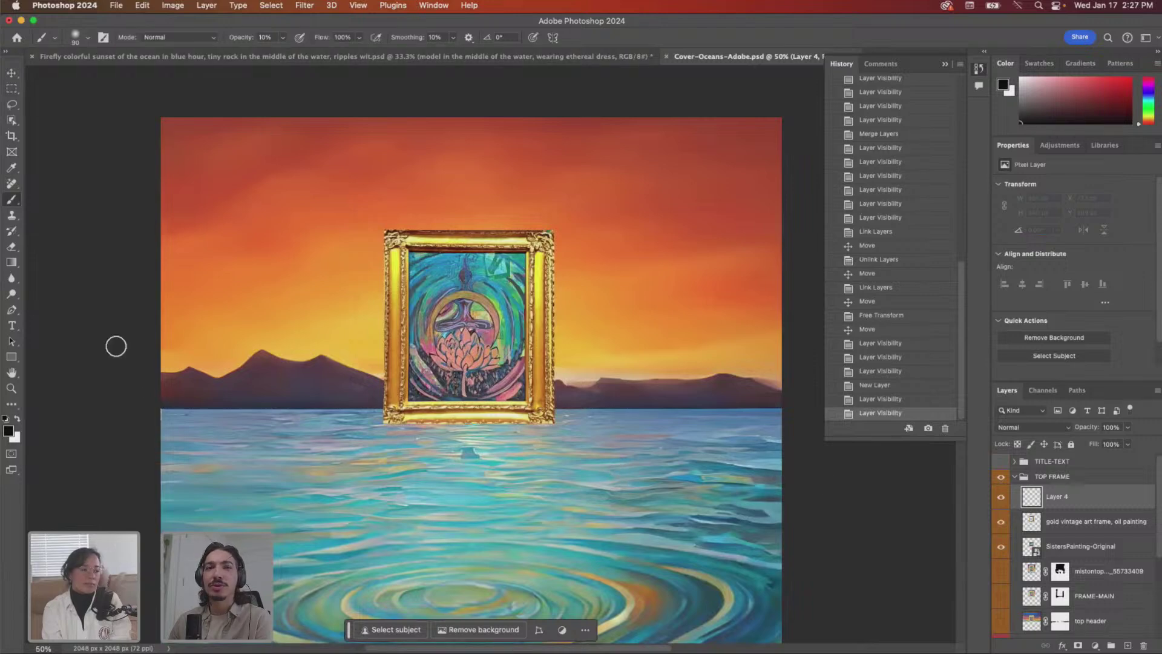
- Switch the brush colour to white, try a stroke at 10% opacity below the frame, and undo the stroke
{"action": "key", "text": "x"}
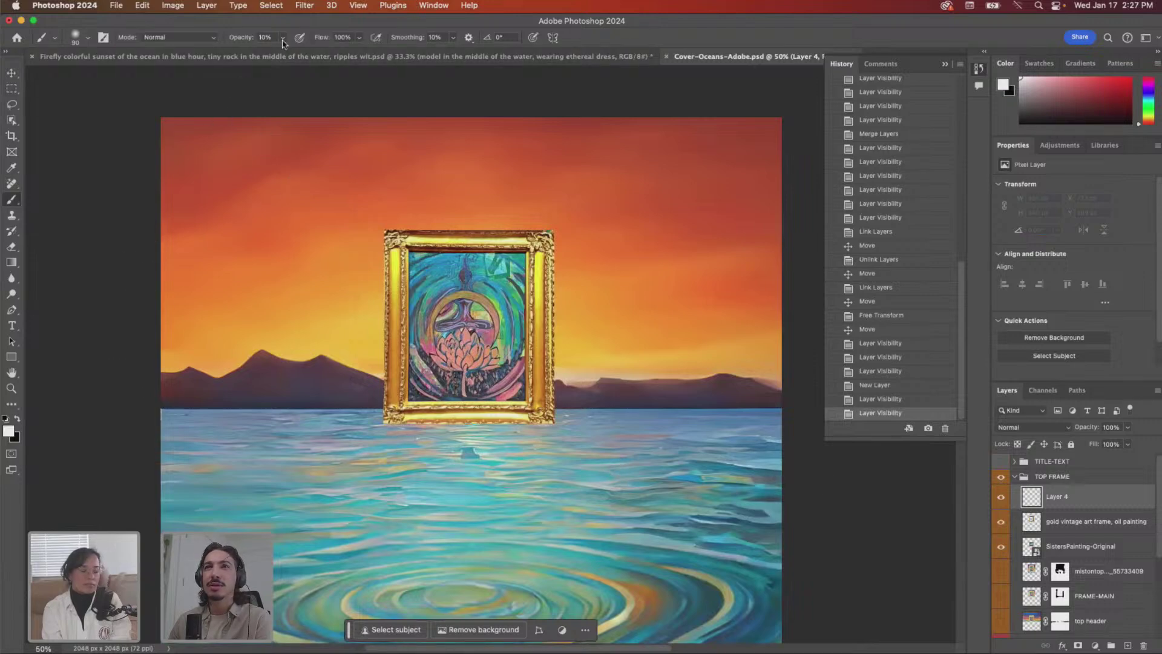
{"action": "left_click", "coordinate": [442, 429]}
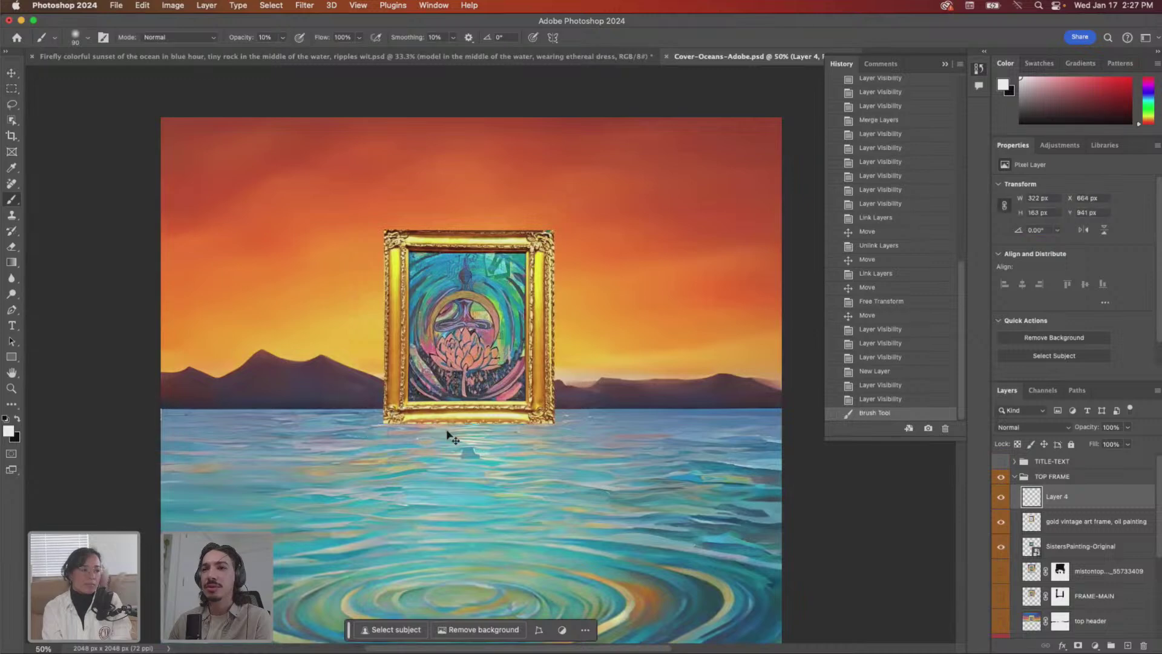
{"action": "key", "text": "ctrl+z"}
- Raise the brush opacity, enlarge the brush, and paint white mist over the water along the frame's lower edge
{"action": "left_click", "coordinate": [282, 38]}
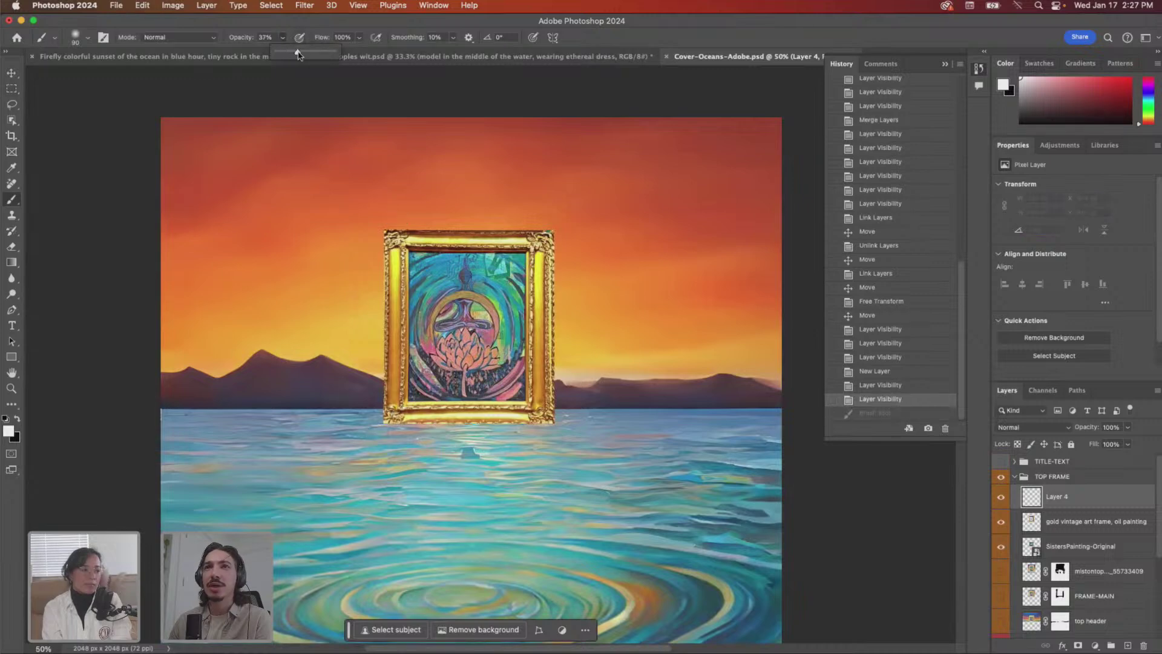
{"action": "left_click_drag", "start_coordinate": [384, 428], "coordinate": [449, 429]}
{"action": "key", "text": "super+z"}
{"action": "key", "text": "bracketright"}
{"action": "key", "text": "bracketright"}
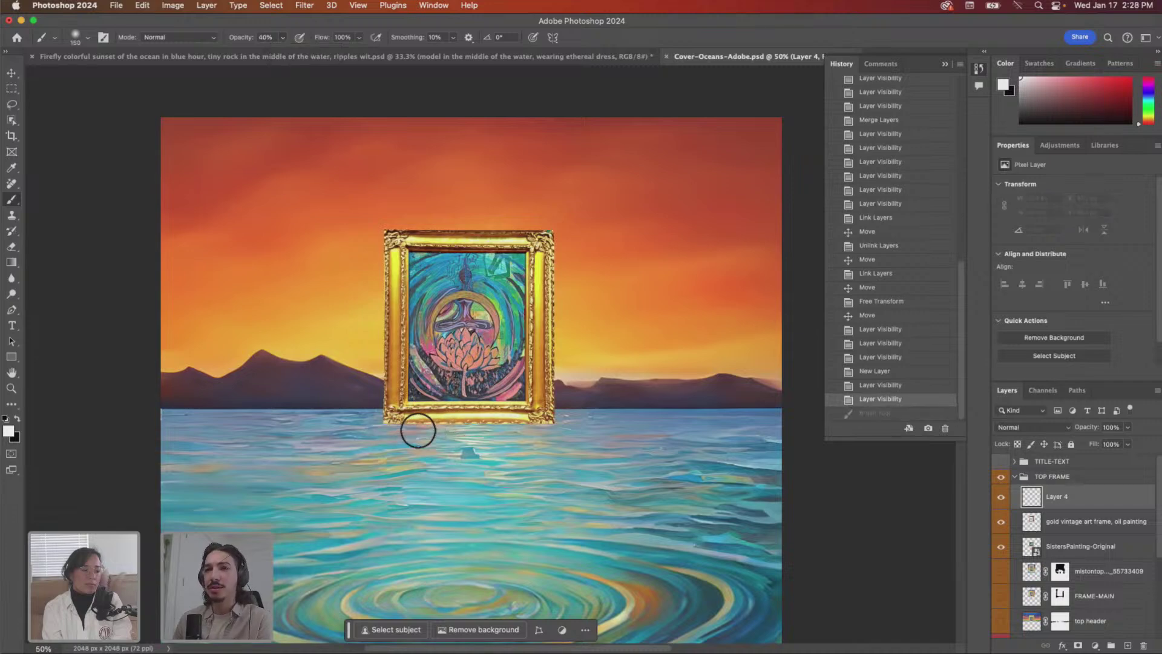
{"action": "key", "text": "bracketright"}
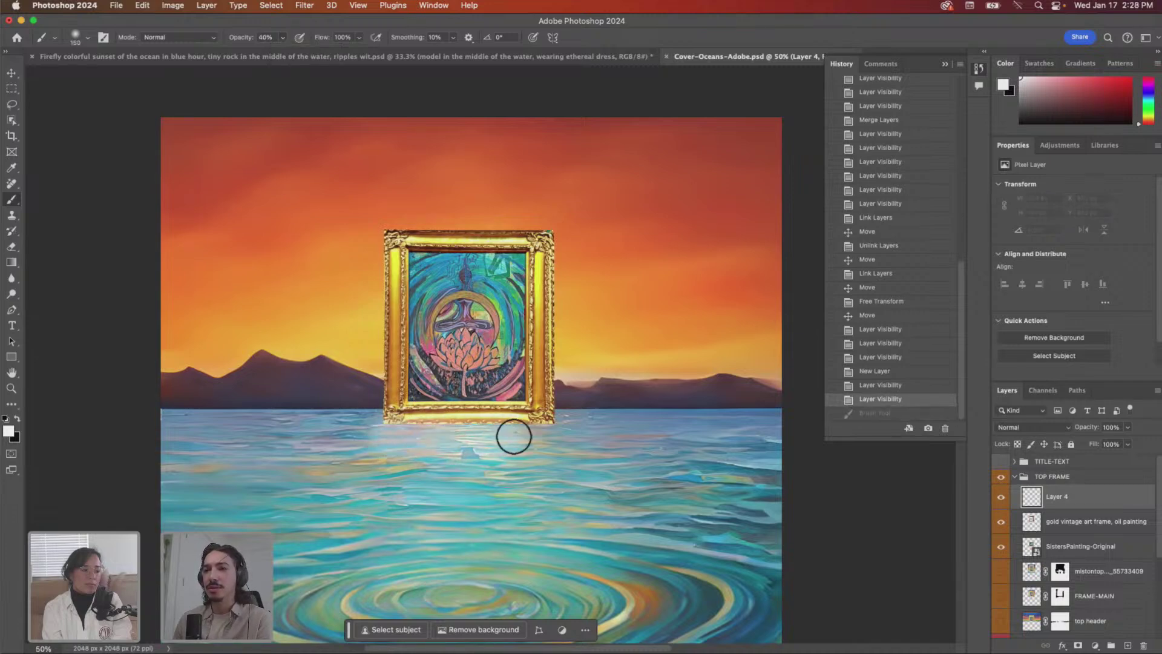
{"action": "left_click_drag", "start_coordinate": [577, 433], "coordinate": [442, 436]}
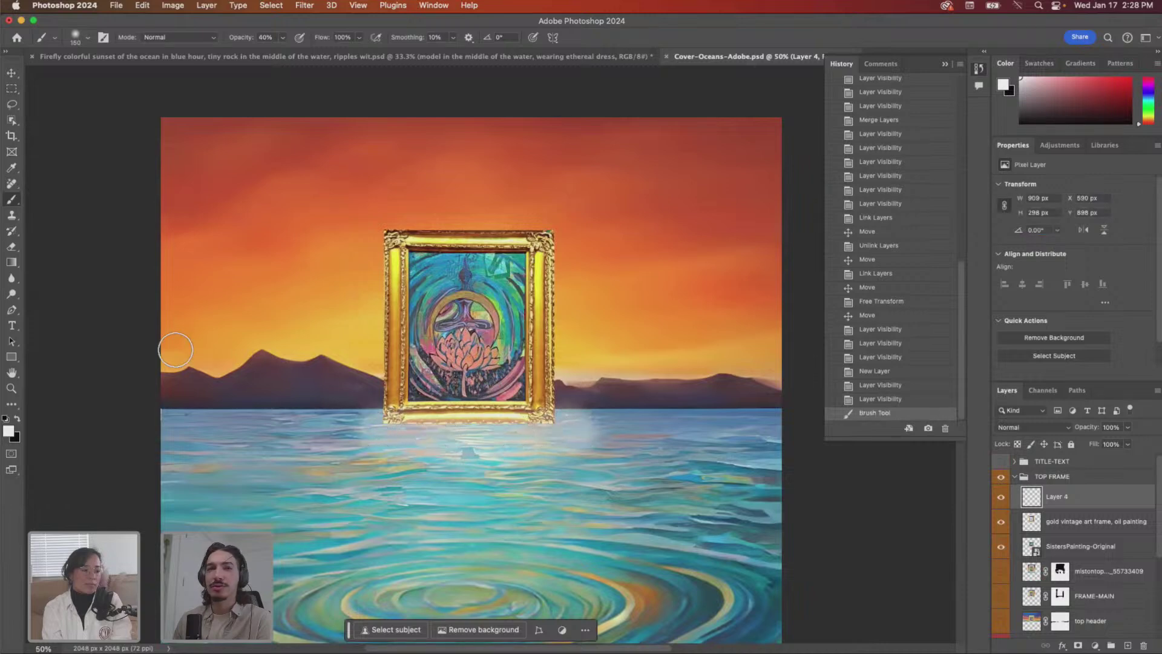
- Select a rectangle around the frame's lower edge and run Generative Fill with the prompt "mist under the frame"
{"action": "left_click", "coordinate": [12, 88]}
{"action": "left_click_drag", "start_coordinate": [353, 400], "coordinate": [599, 465]}
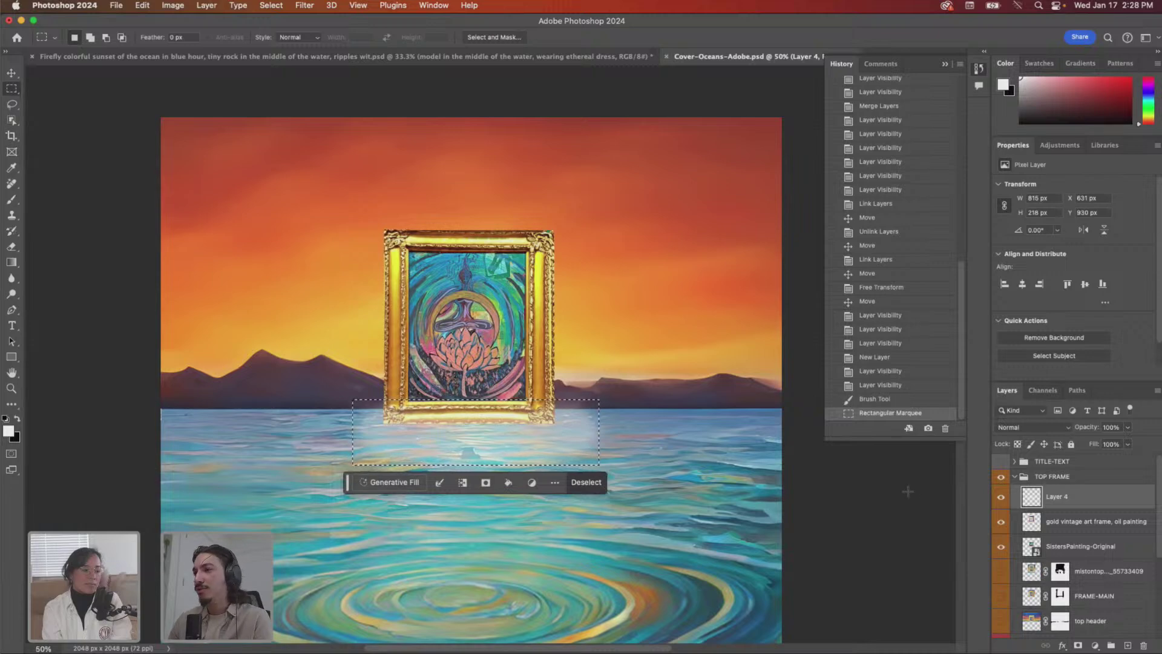
{"action": "left_click", "coordinate": [394, 482]}
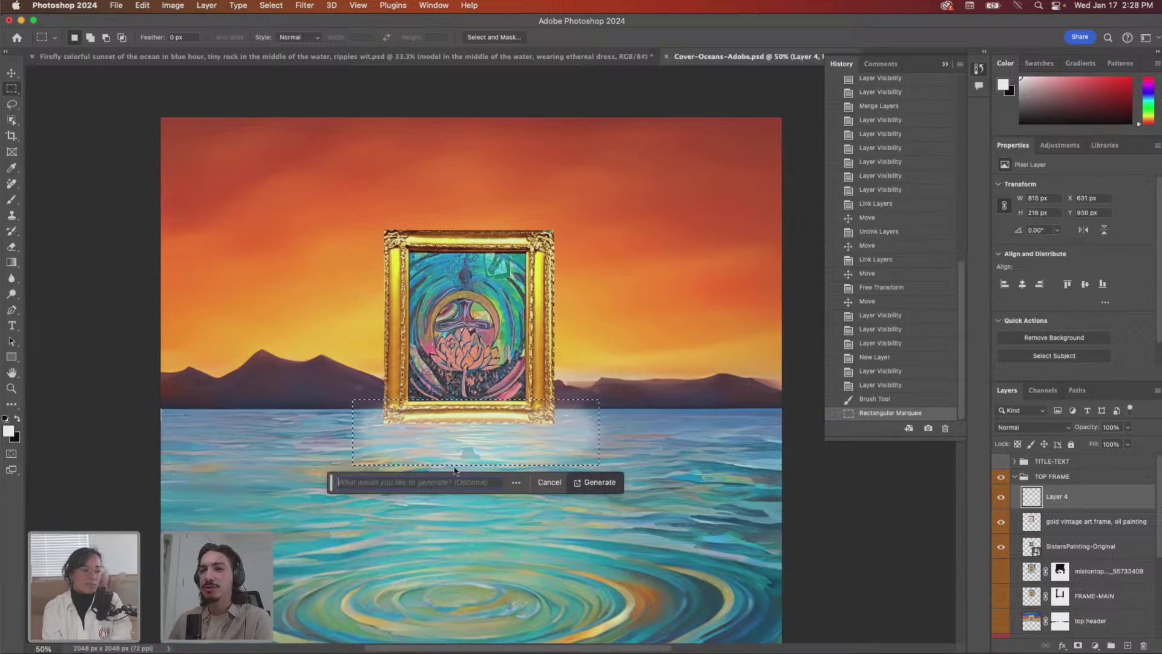
{"action": "type", "text": "mist"}
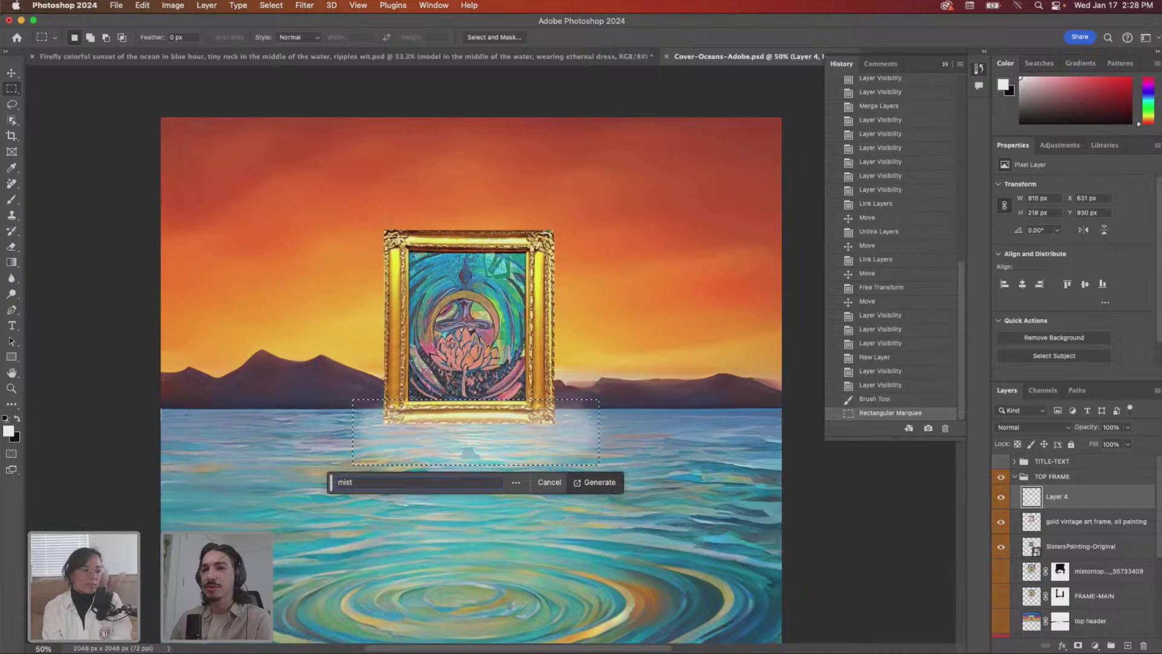
{"action": "type", "text": " under the trame"}
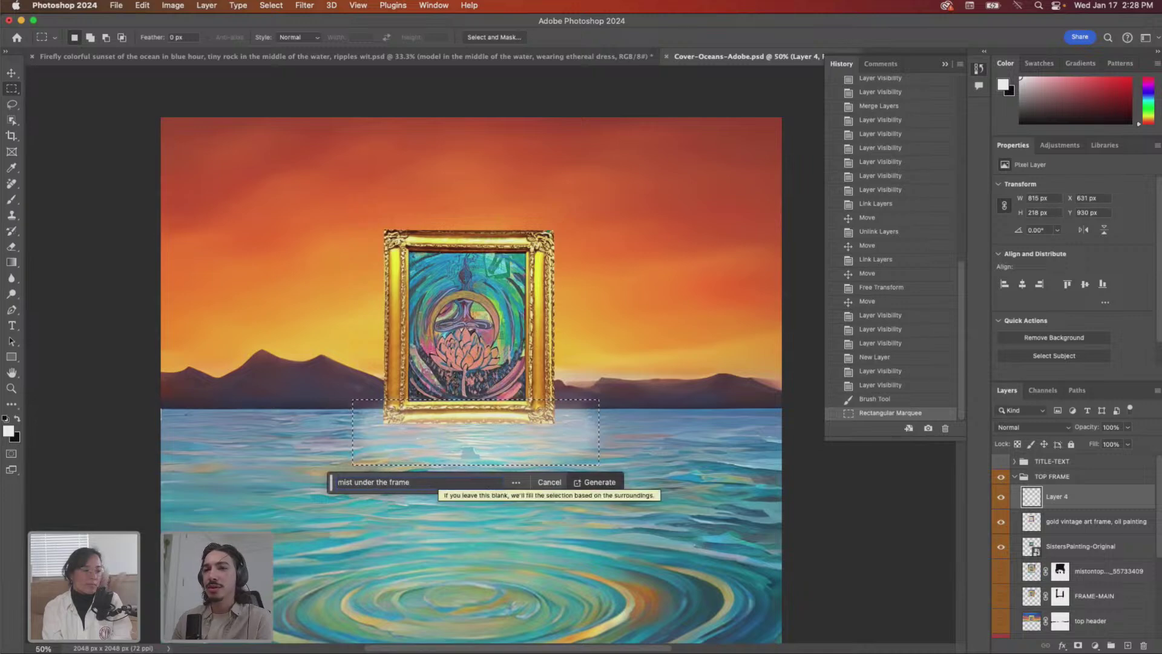
{"action": "key", "text": "Return"}
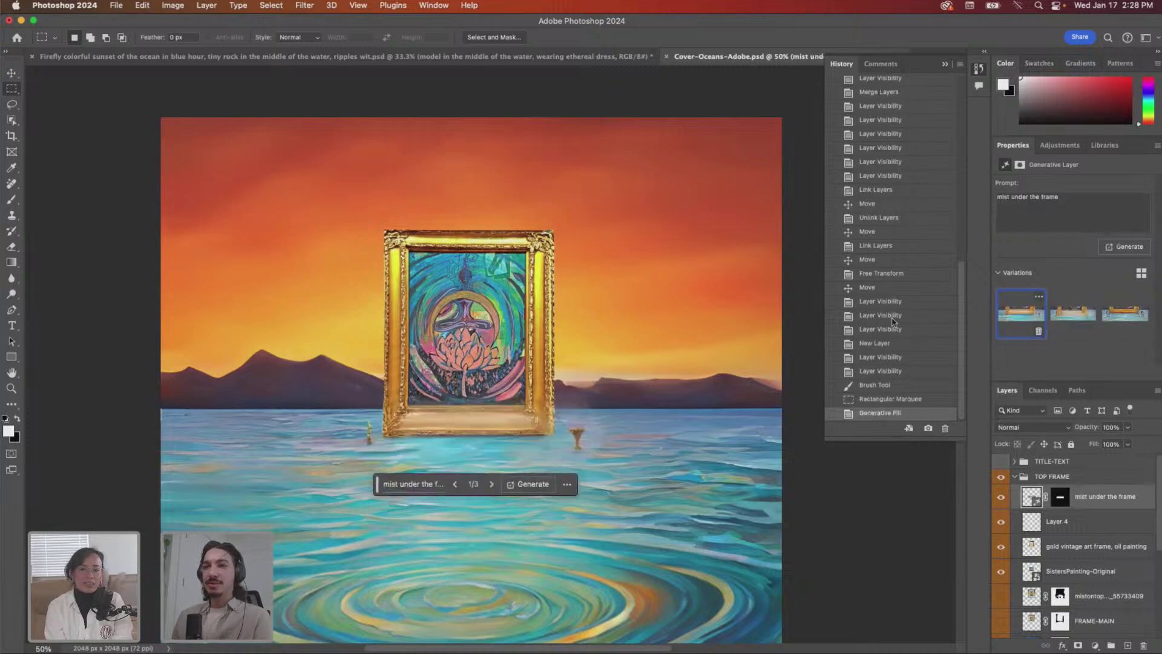
- Compare the mist variations and regenerate the fill with the prompt "clouds under the frame"
{"action": "left_click", "coordinate": [1072, 313]}
{"action": "left_click", "coordinate": [1121, 312]}
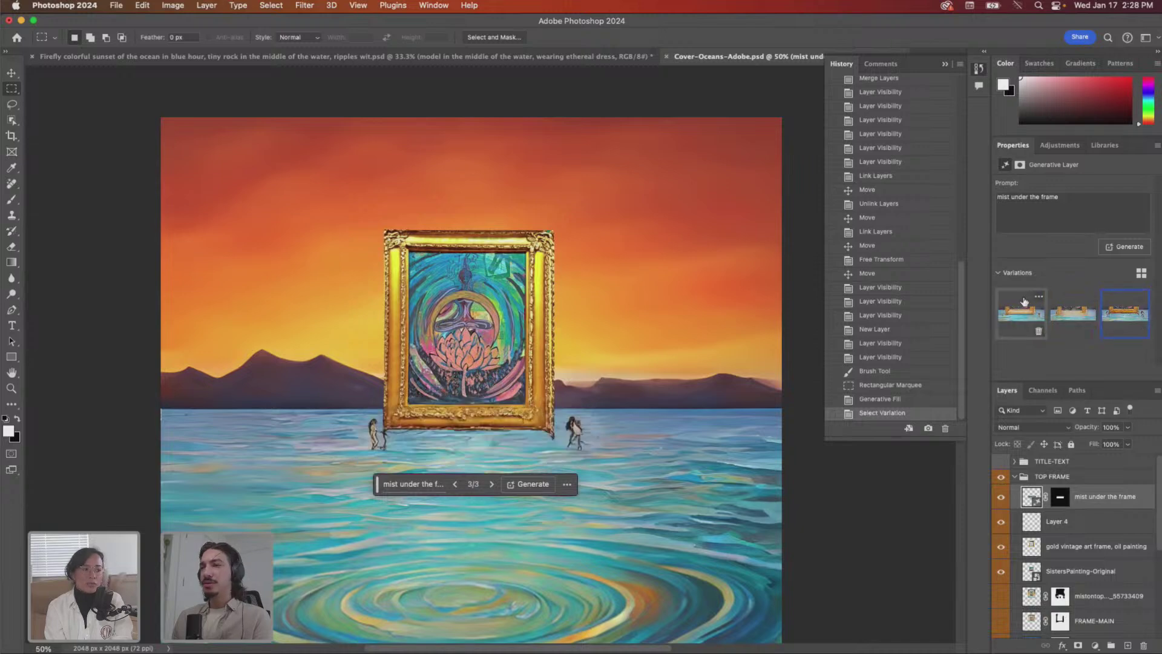
{"action": "left_click", "coordinate": [1003, 200]}
{"action": "double_click", "coordinate": [1003, 198]}
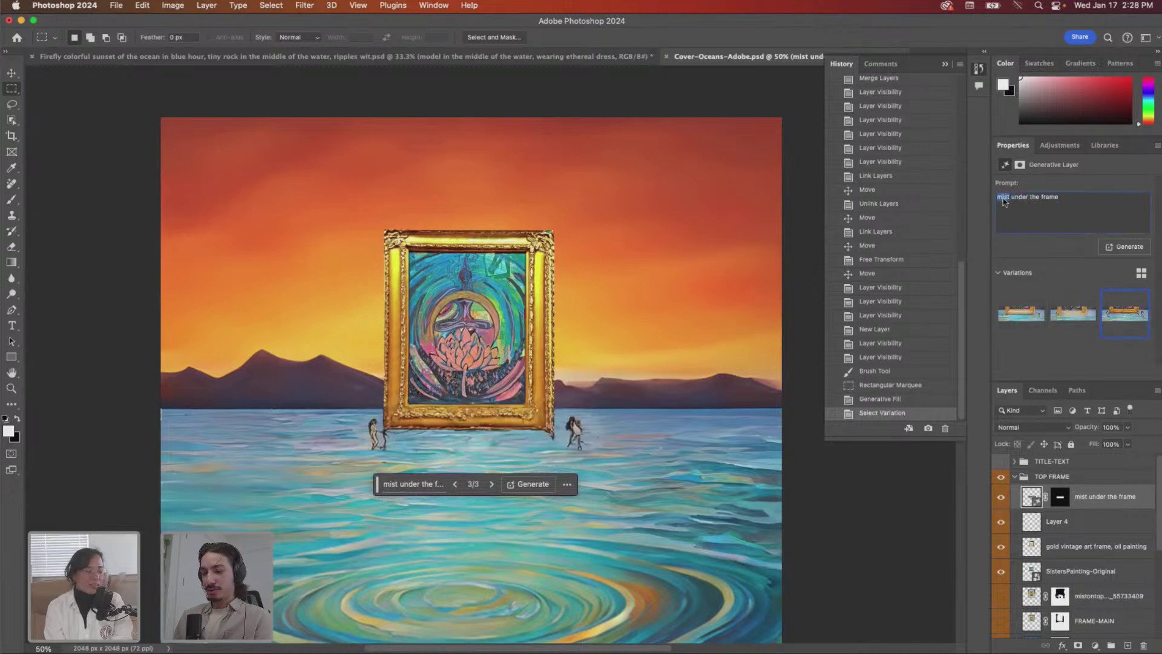
{"action": "type", "text": "clu"}
{"action": "type", "text": "louds"}
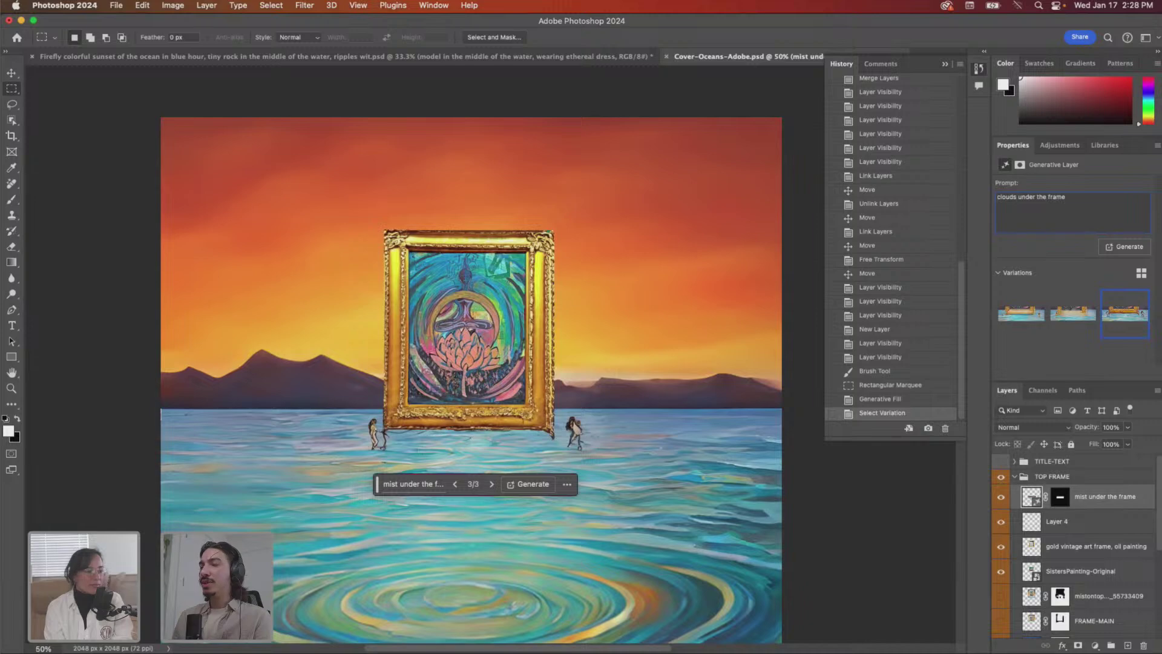
{"action": "key", "text": "Return"}
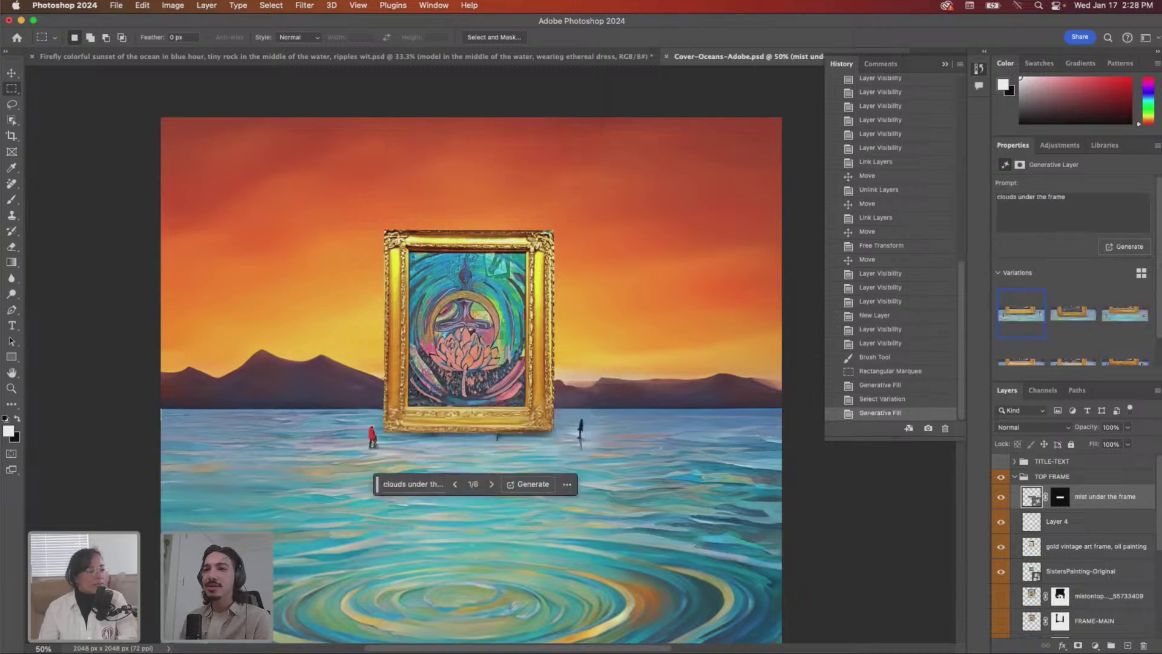
- Compare the generated cloud and mist variations and delete the generative layer
{"action": "mouse_move", "coordinate": [1076, 314]}
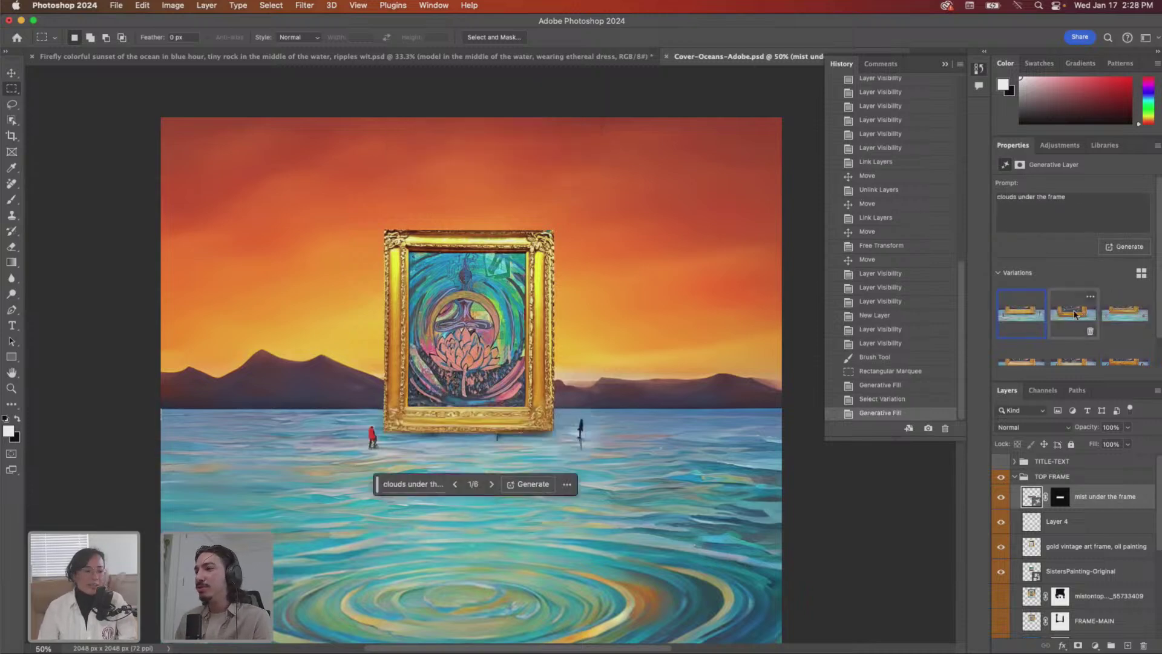
{"action": "scroll", "coordinate": [1075, 314], "scroll_direction": "down", "scroll_amount": 1}
{"action": "left_click", "coordinate": [1125, 336]}
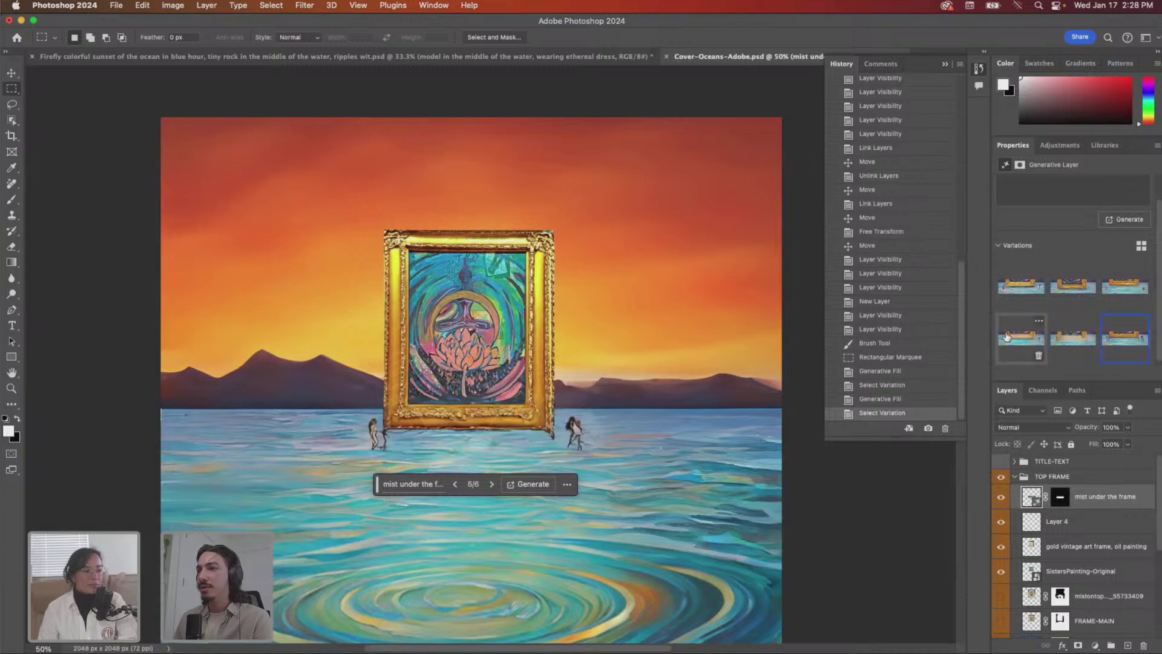
{"action": "scroll", "coordinate": [1023, 321], "scroll_direction": "up", "scroll_amount": 1}
{"action": "left_click", "coordinate": [1022, 312]}
{"action": "left_click", "coordinate": [1081, 319]}
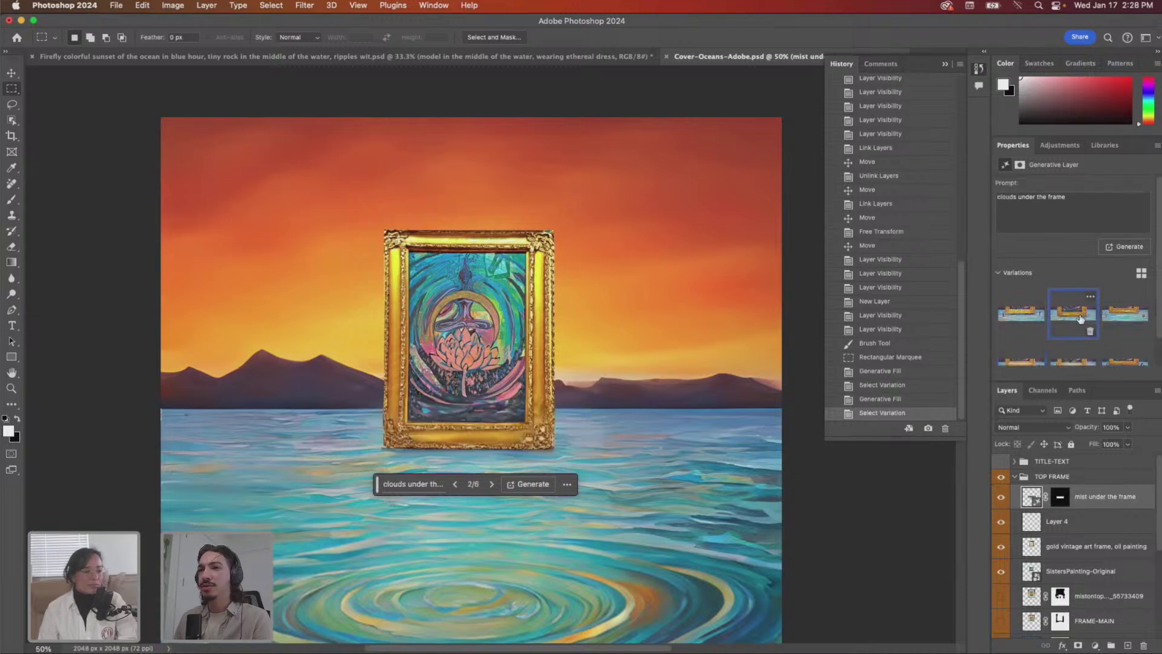
{"action": "left_click", "coordinate": [1125, 313]}
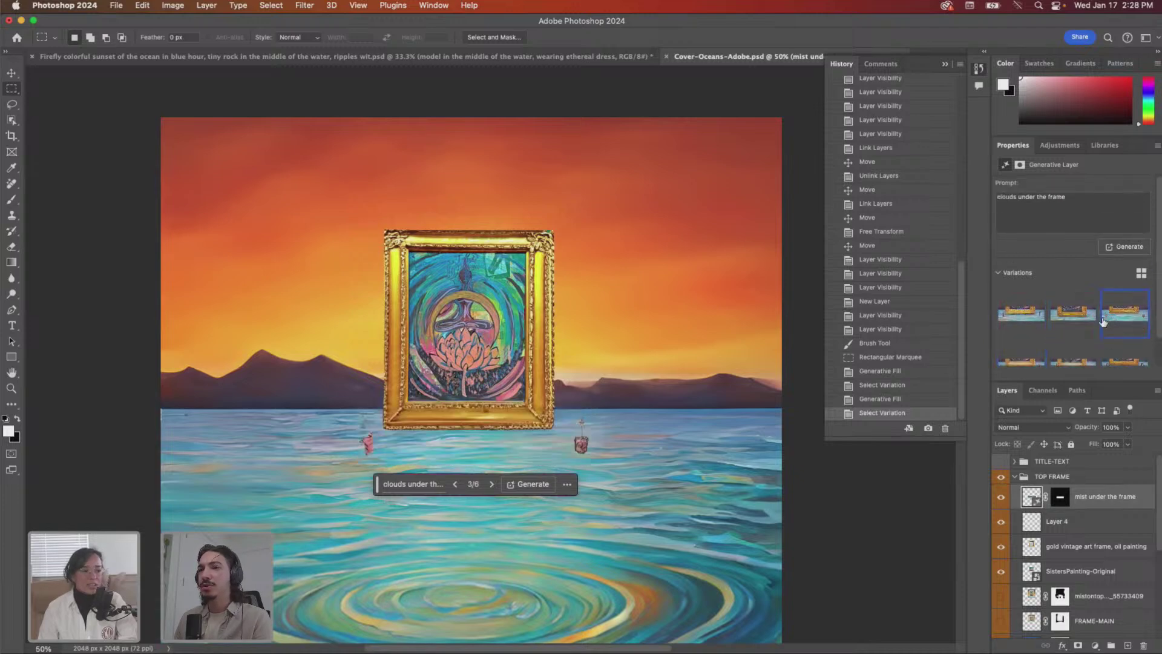
{"action": "left_click", "coordinate": [1089, 515]}
{"action": "left_click", "coordinate": [1095, 498]}
{"action": "key", "text": "Delete"}
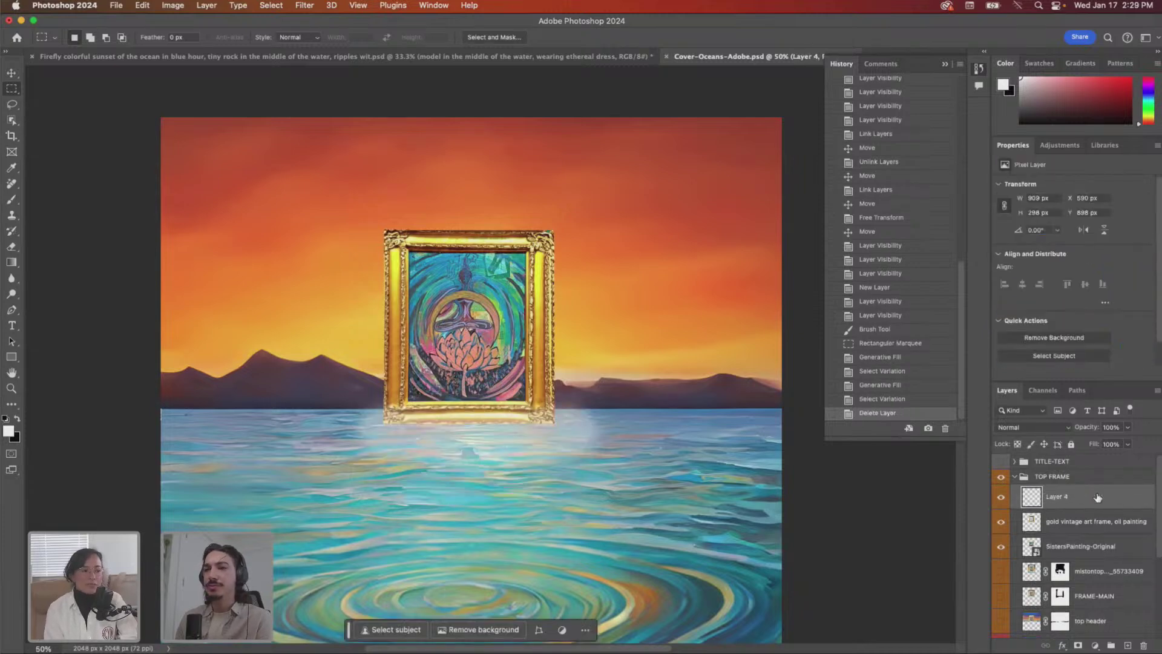
- Hide Layer 4 and add a new blank layer above it, ready for painting with a smaller brush tip
{"action": "key", "text": "b"}
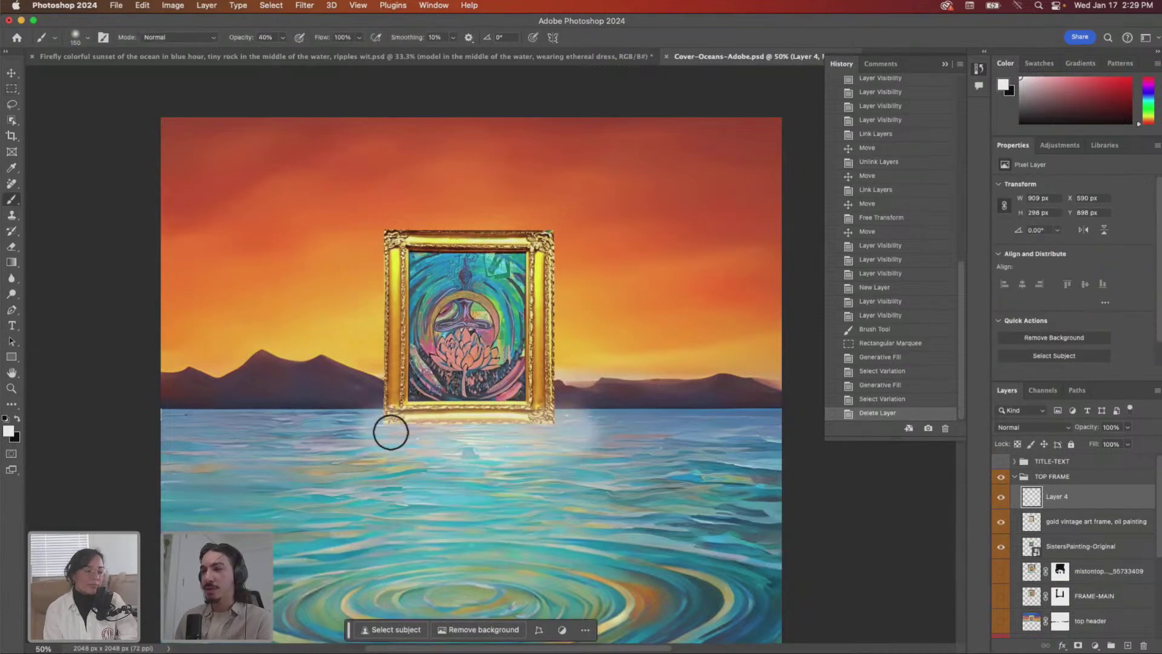
{"action": "left_click", "coordinate": [1001, 498]}
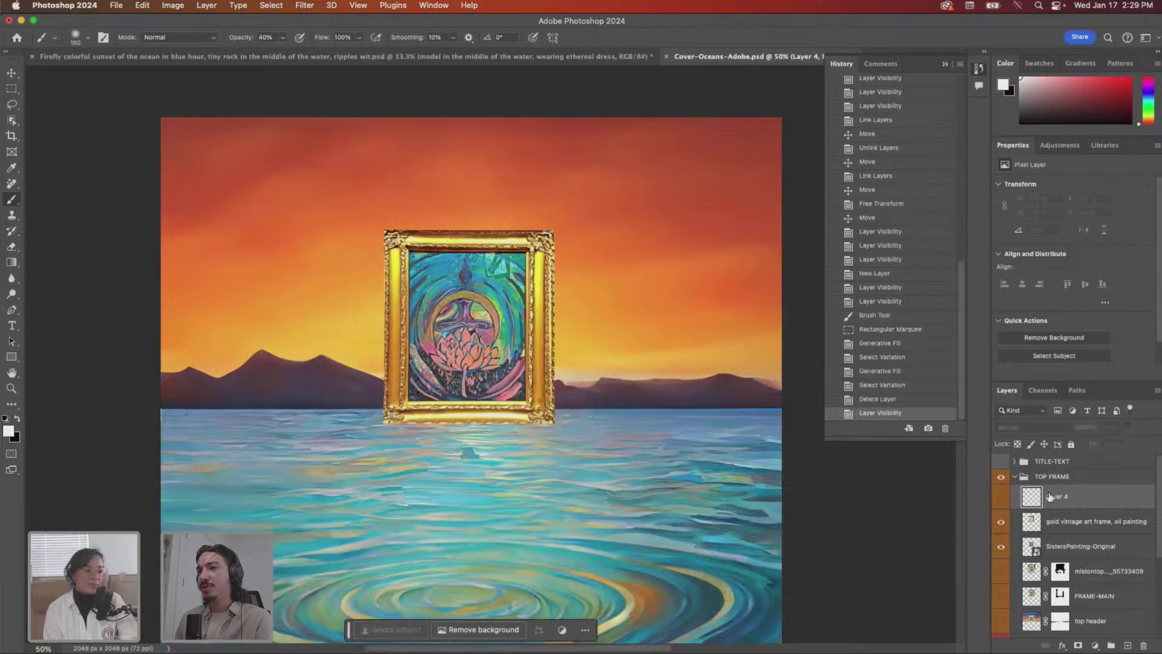
{"action": "key", "text": "super+shift+alt+n"}
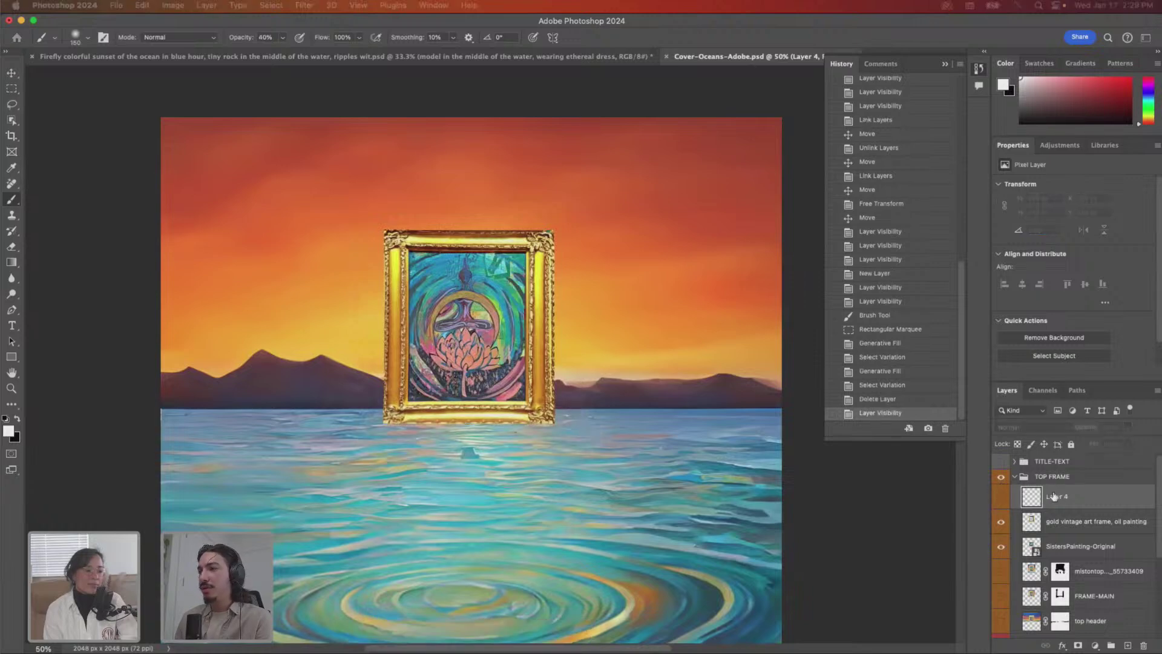
{"action": "key", "text": "bracketleft"}
{"action": "key", "text": "bracketleft"}
{"action": "key", "text": "bracketleft"}
{"action": "key", "text": "bracketleft"}
{"action": "key", "text": "bracketleft"}
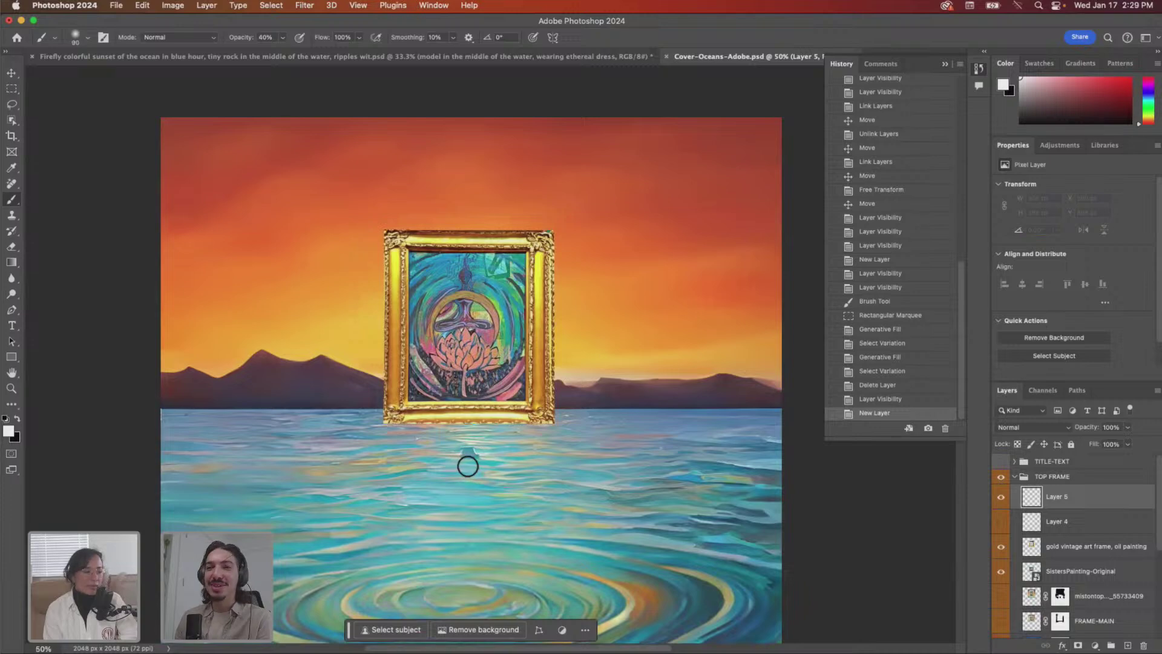
- Set the foreground colour to grey #857b7b, try a brush dab below the frame's corner, and undo it
{"action": "key", "text": "i"}
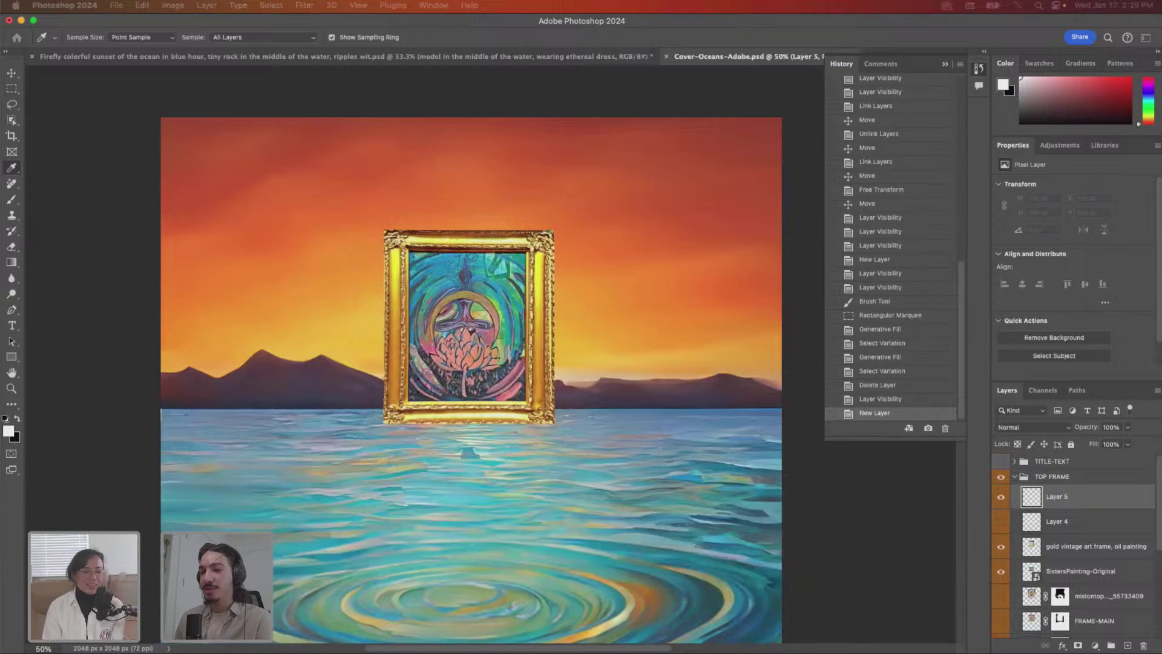
{"action": "left_click_drag", "start_coordinate": [717, 653], "coordinate": [698, 264]}
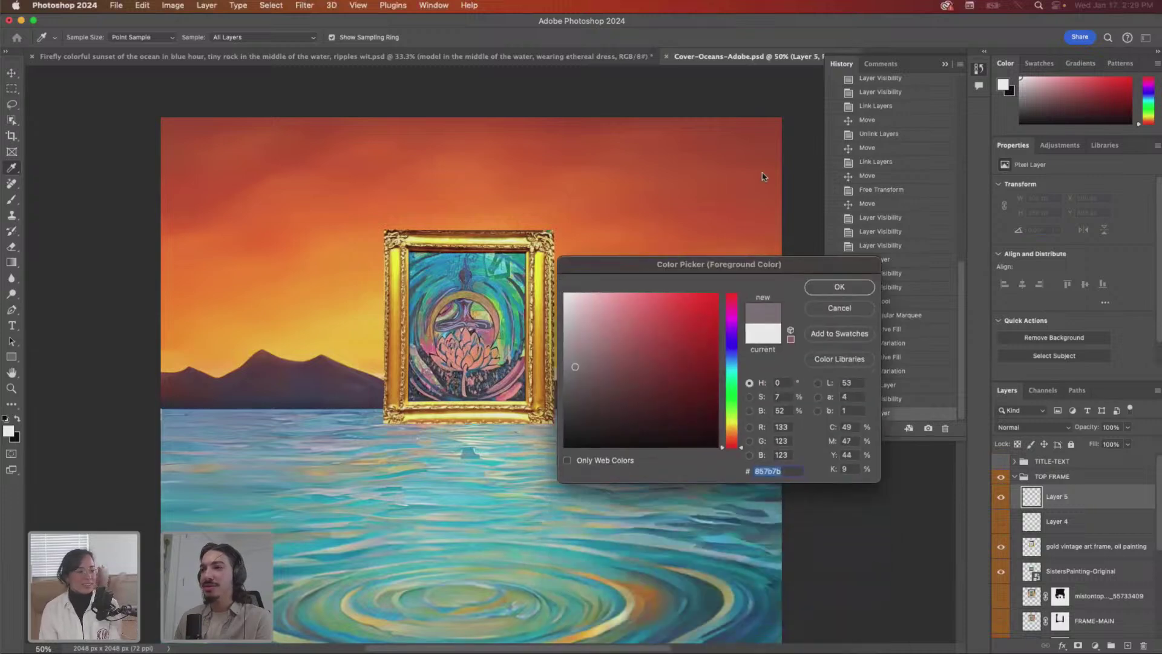
{"action": "left_click", "coordinate": [846, 287]}
{"action": "key", "text": "b"}
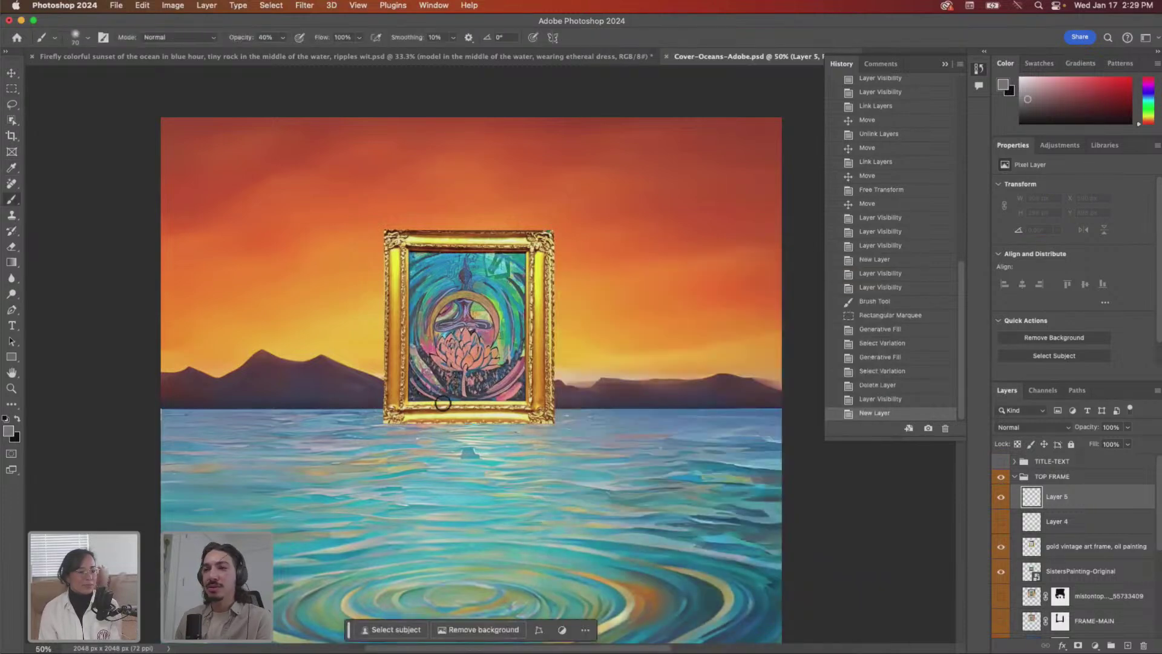
{"action": "left_click", "coordinate": [382, 440]}
{"action": "key", "text": "super+z"}
- Raise the brush opacity to 100%, slightly enlarge the brush, and paint grey patches on the water under both lower frame corners
{"action": "left_click", "coordinate": [284, 38]}
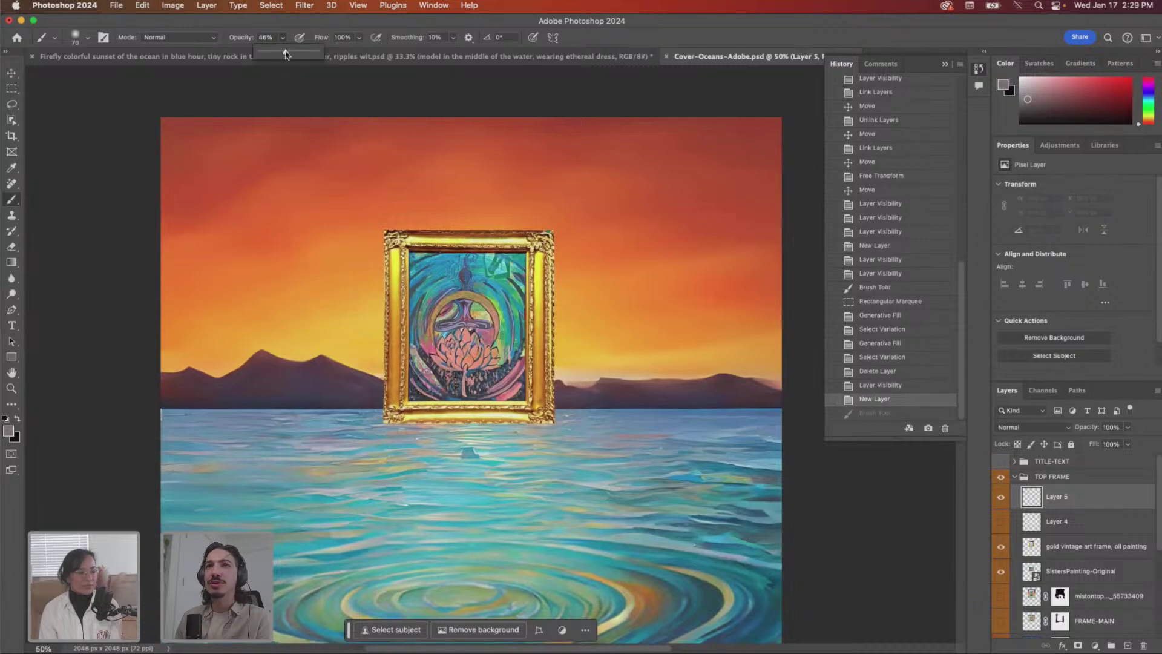
{"action": "left_click_drag", "start_coordinate": [284, 52], "coordinate": [349, 64]}
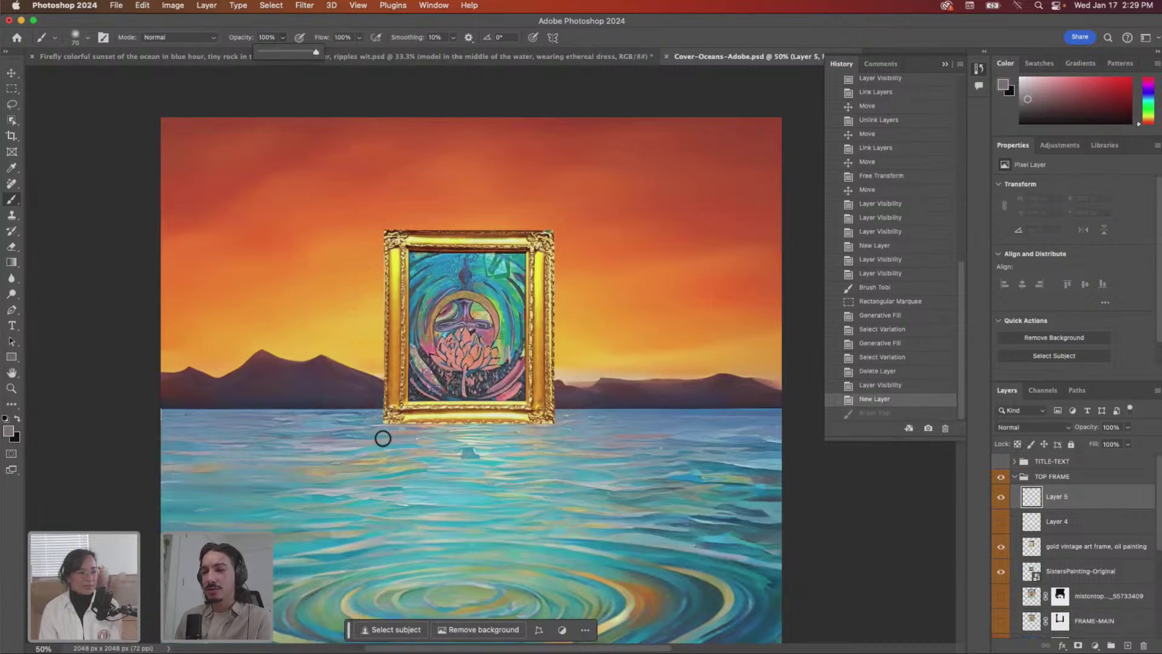
{"action": "key", "text": "bracketright"}
{"action": "mouse_move", "coordinate": [382, 438]}
{"action": "left_mouse_down"}
{"action": "mouse_move", "coordinate": [402, 428]}
{"action": "mouse_move", "coordinate": [373, 430]}
{"action": "mouse_move", "coordinate": [387, 440]}
{"action": "left_mouse_up"}
{"action": "left_click_drag", "start_coordinate": [389, 439], "coordinate": [431, 437]}
{"action": "mouse_move", "coordinate": [568, 425]}
{"action": "left_mouse_down"}
{"action": "mouse_move", "coordinate": [542, 445]}
{"action": "mouse_move", "coordinate": [575, 442]}
{"action": "left_mouse_up"}
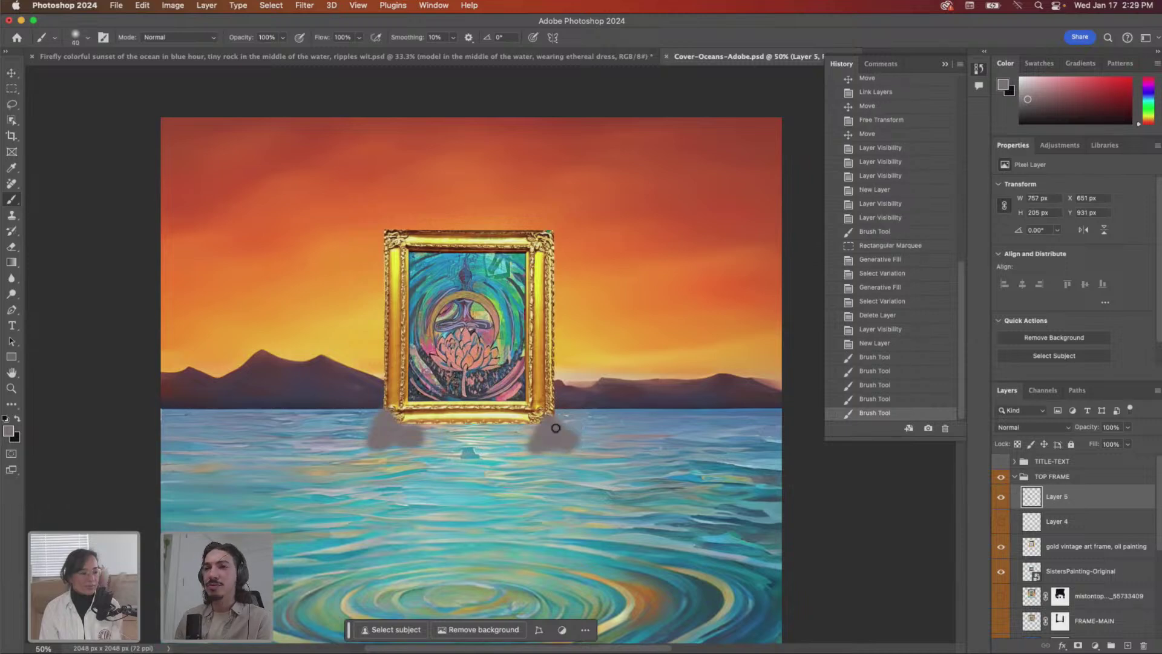
- Paint large and small gray rock shapes on the water along the base of the gold frame
{"action": "mouse_move", "coordinate": [528, 440]}
{"action": "left_mouse_down"}
{"action": "mouse_move", "coordinate": [545, 420]}
{"action": "mouse_move", "coordinate": [579, 432]}
{"action": "left_mouse_up"}
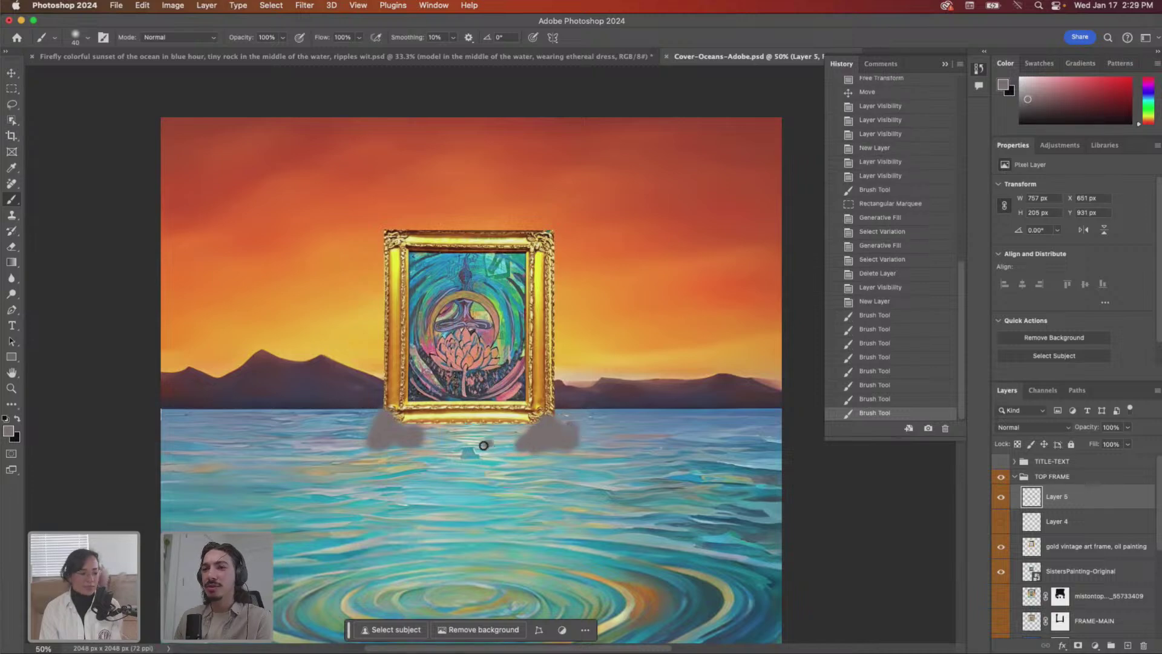
{"action": "left_click", "coordinate": [484, 445]}
{"action": "left_click", "coordinate": [456, 436]}
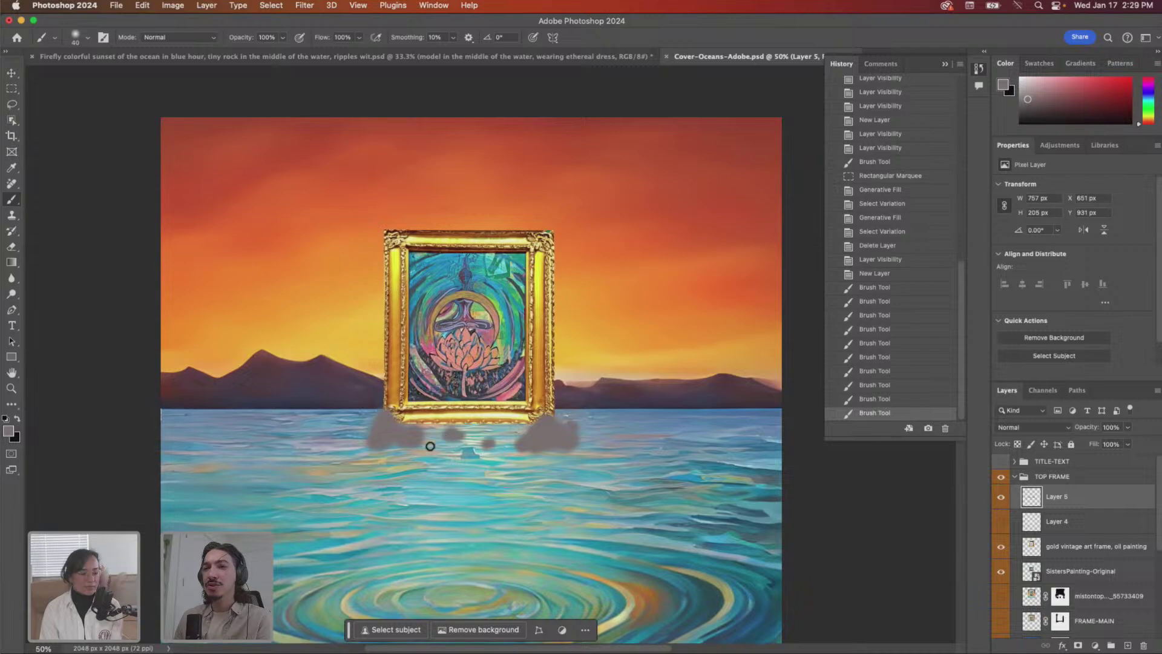
{"action": "left_click", "coordinate": [431, 446]}
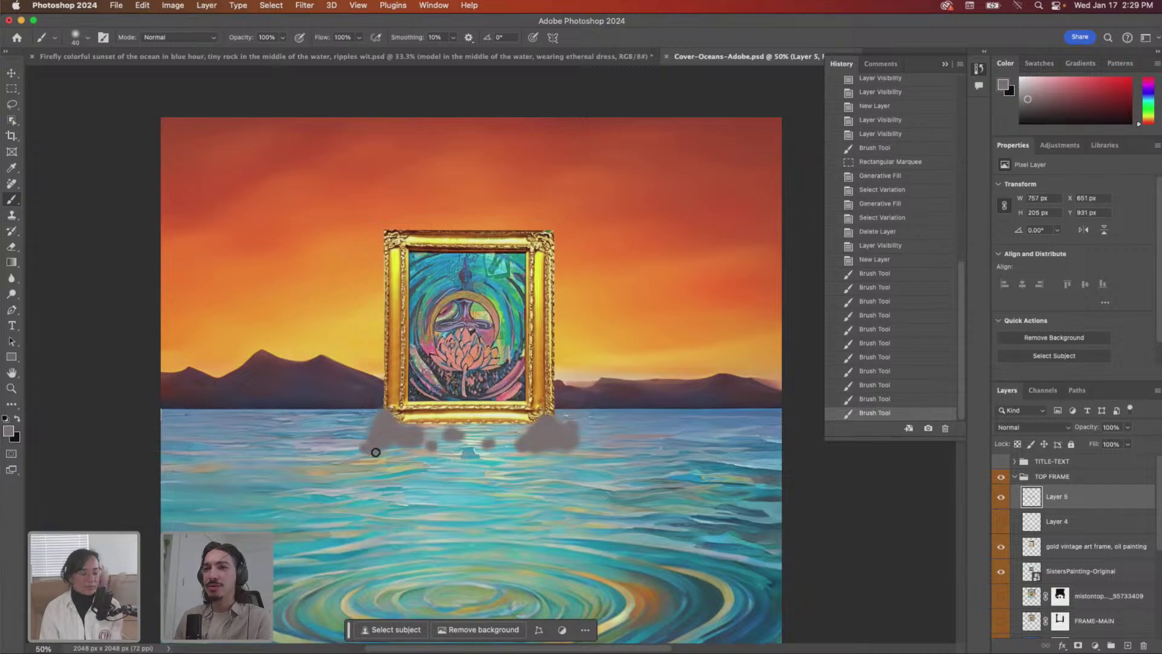
{"action": "left_click", "coordinate": [374, 451]}
{"action": "left_click", "coordinate": [510, 430]}
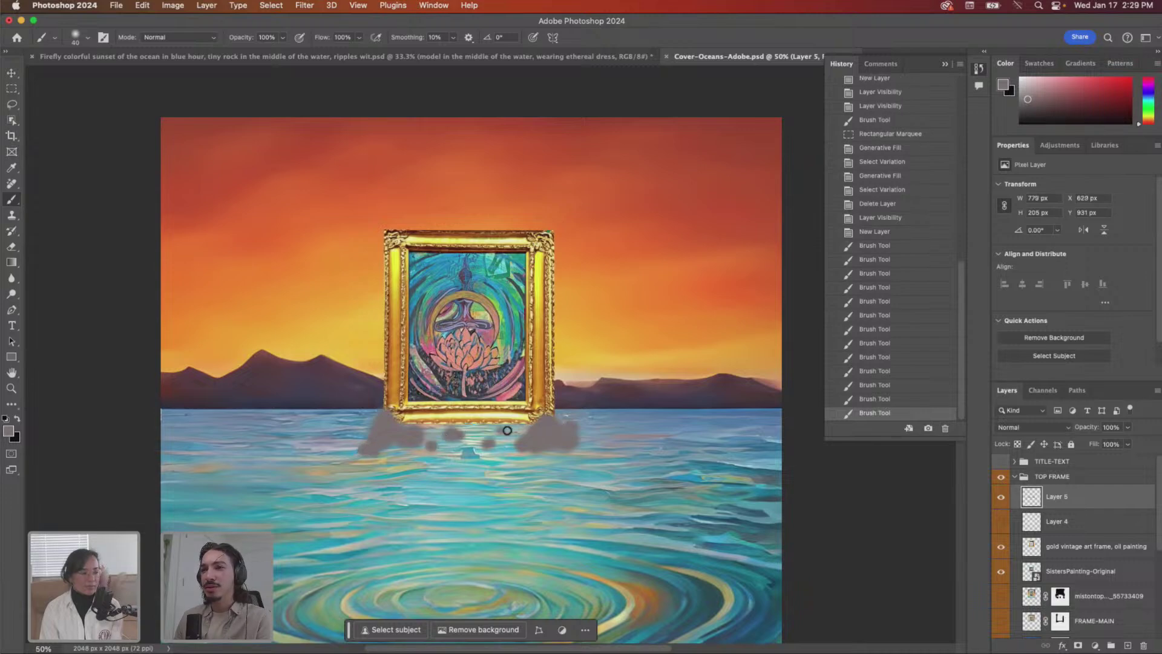
{"action": "left_click", "coordinate": [580, 429]}
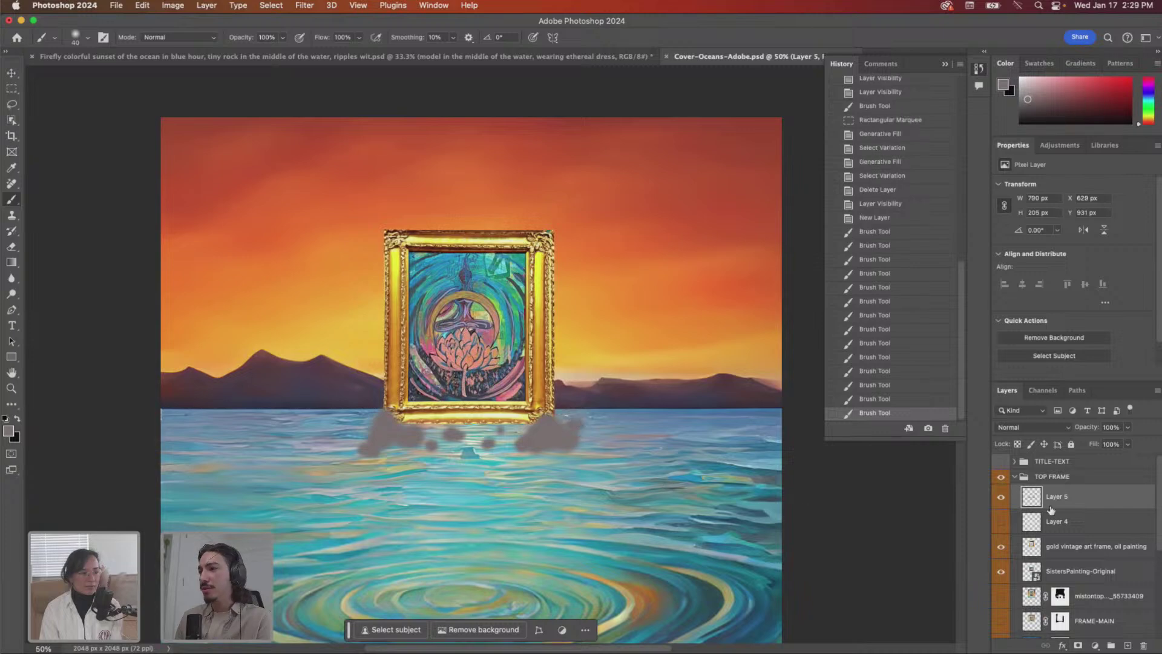
- Rename the layer with the painted gray shapes as Rocks
{"action": "type", "text": "Ric"}
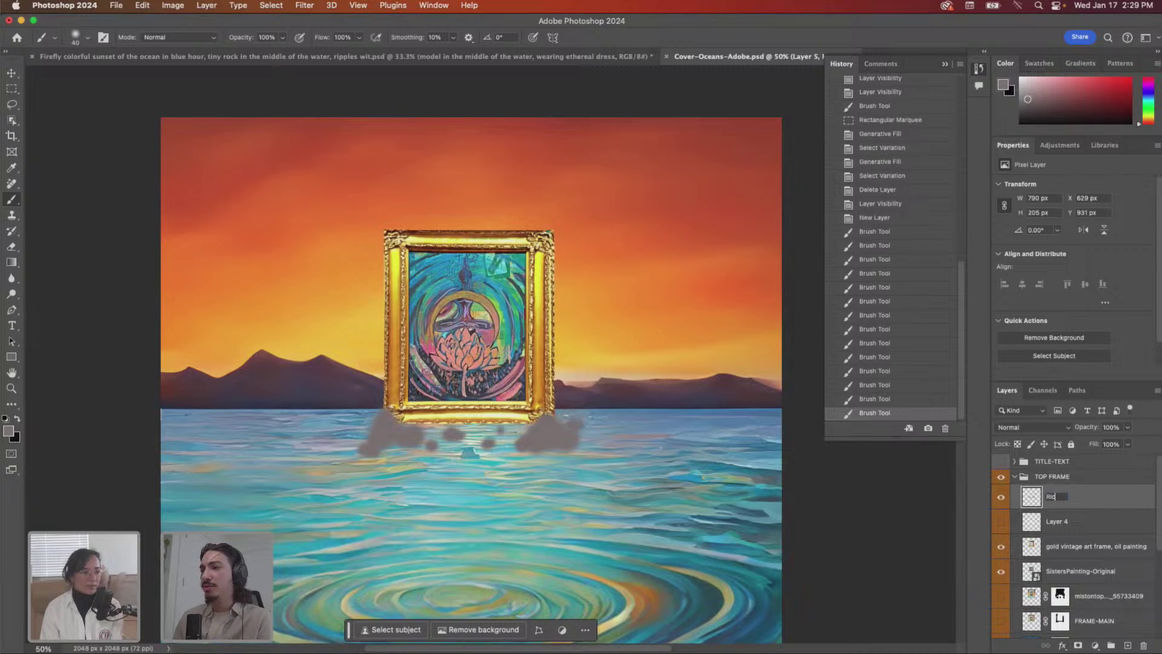
{"action": "type", "text": "cks"}
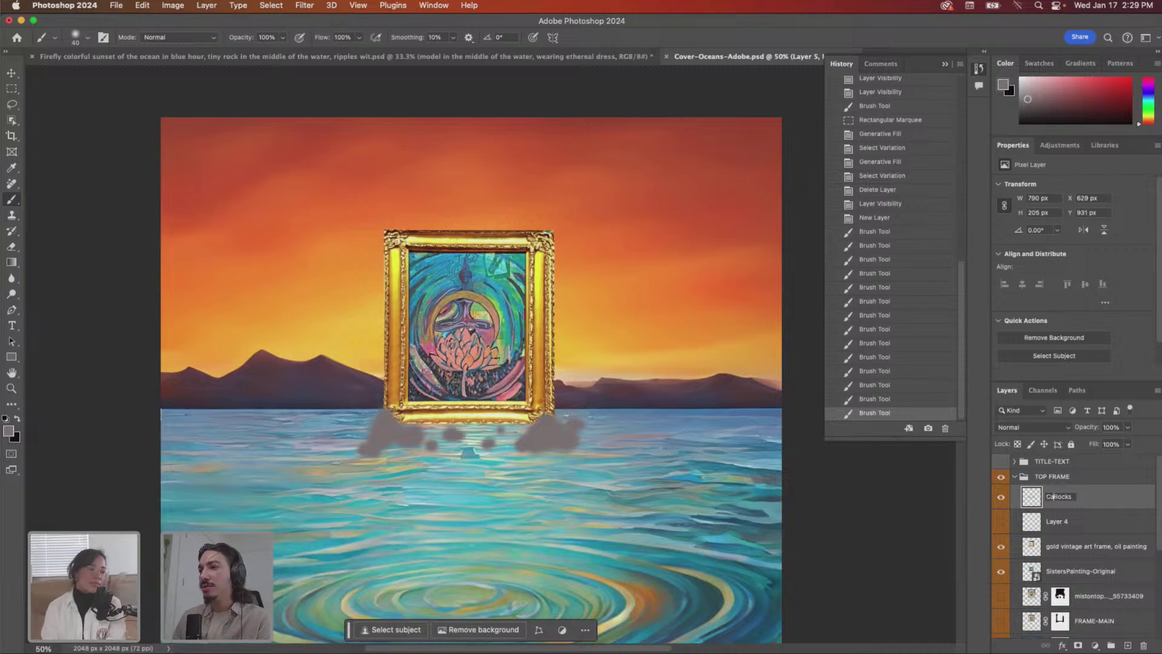
{"action": "key", "text": "Return"}
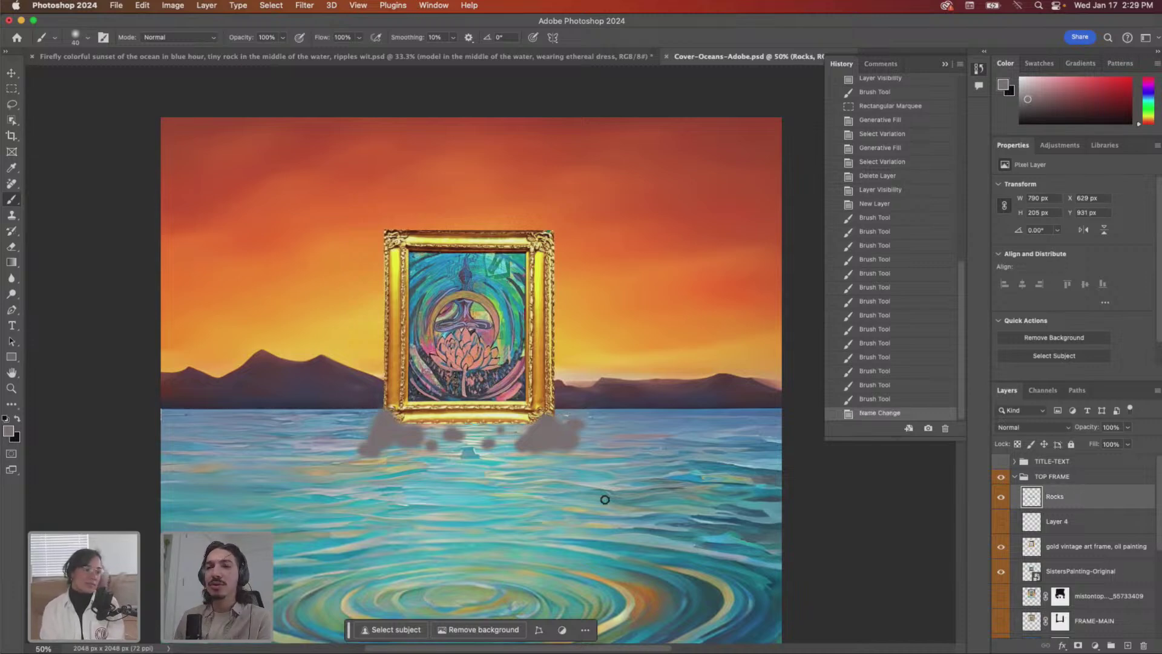
- Marquee-select the painted shapes and the frame's lower edge, and run Generative Fill with the prompt "costal rocks"
{"action": "left_click", "coordinate": [11, 89]}
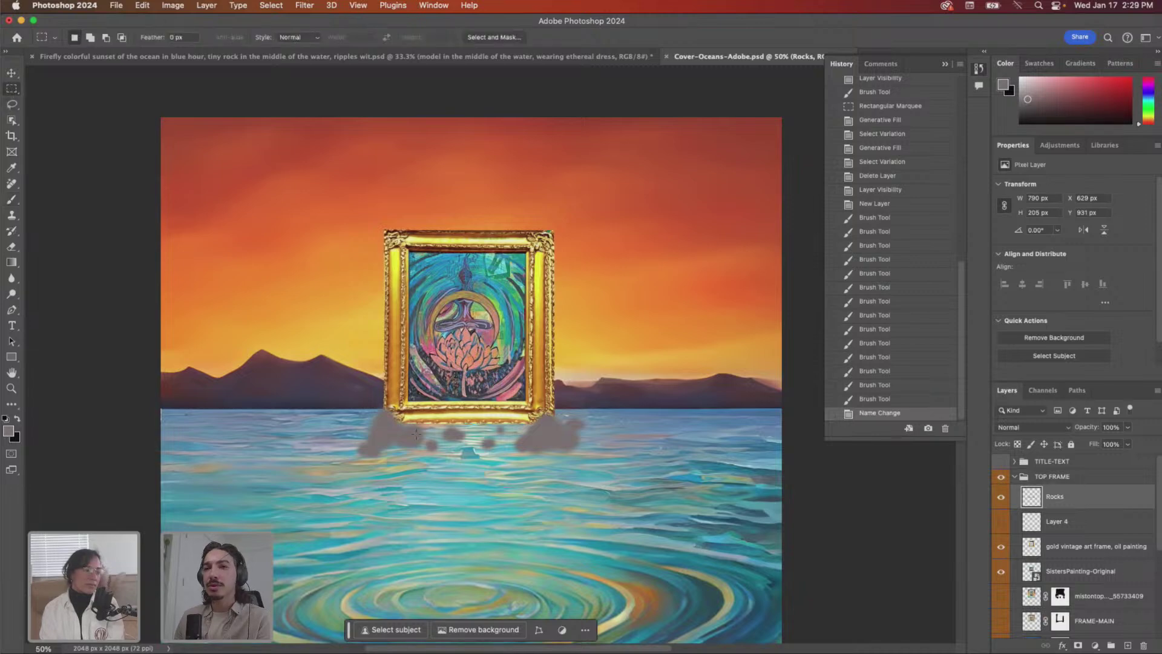
{"action": "left_click_drag", "start_coordinate": [356, 403], "coordinate": [587, 464]}
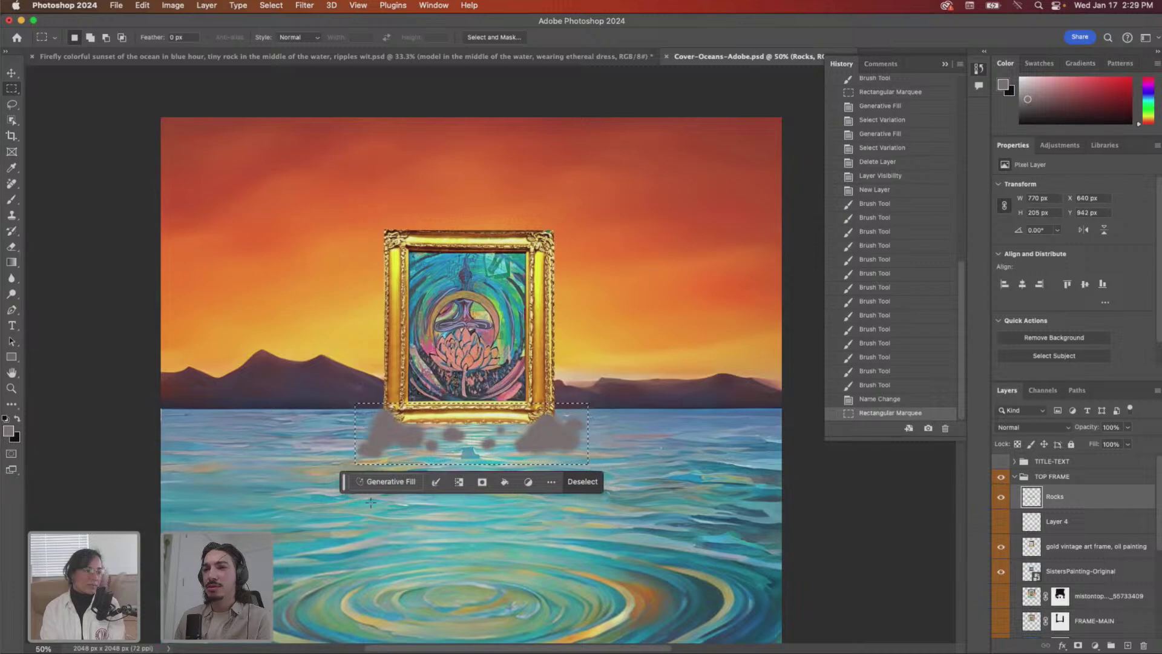
{"action": "left_click", "coordinate": [386, 481]}
{"action": "type", "text": "cpas"}
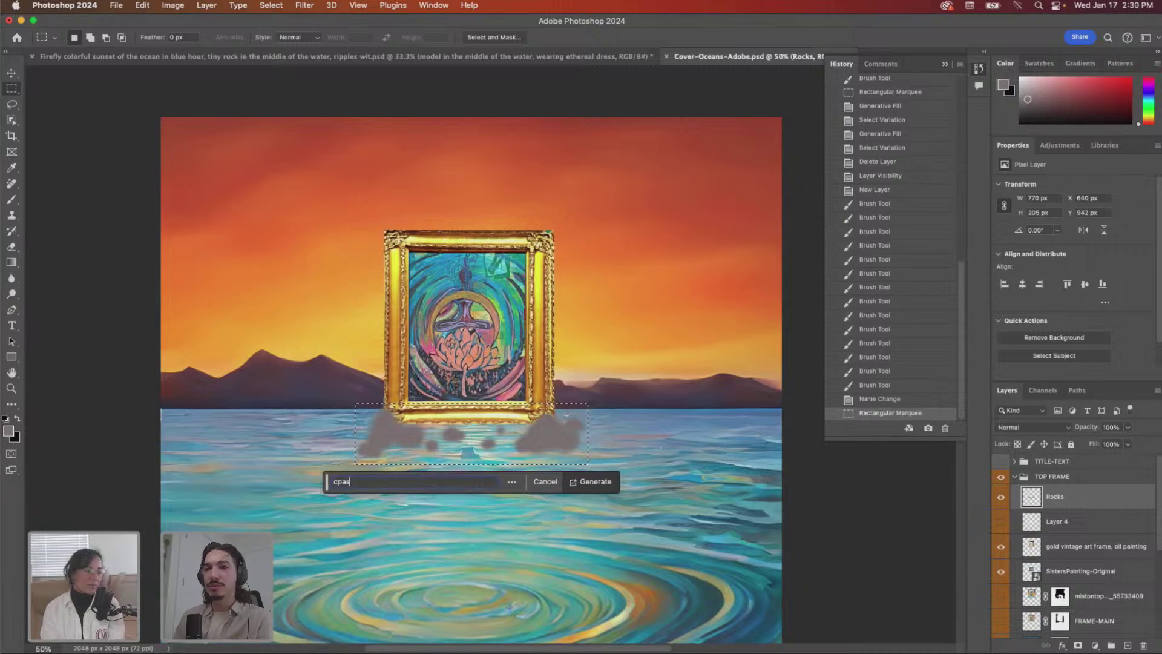
{"action": "type", "text": "ostal rocks"}
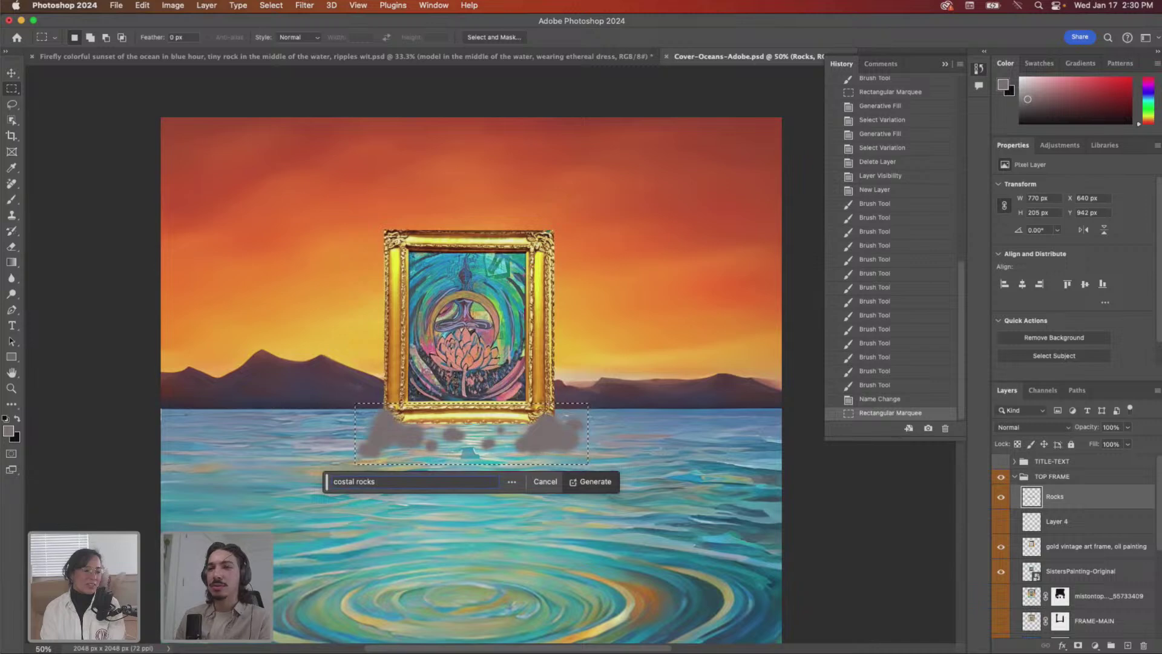
{"action": "key", "text": "Return"}
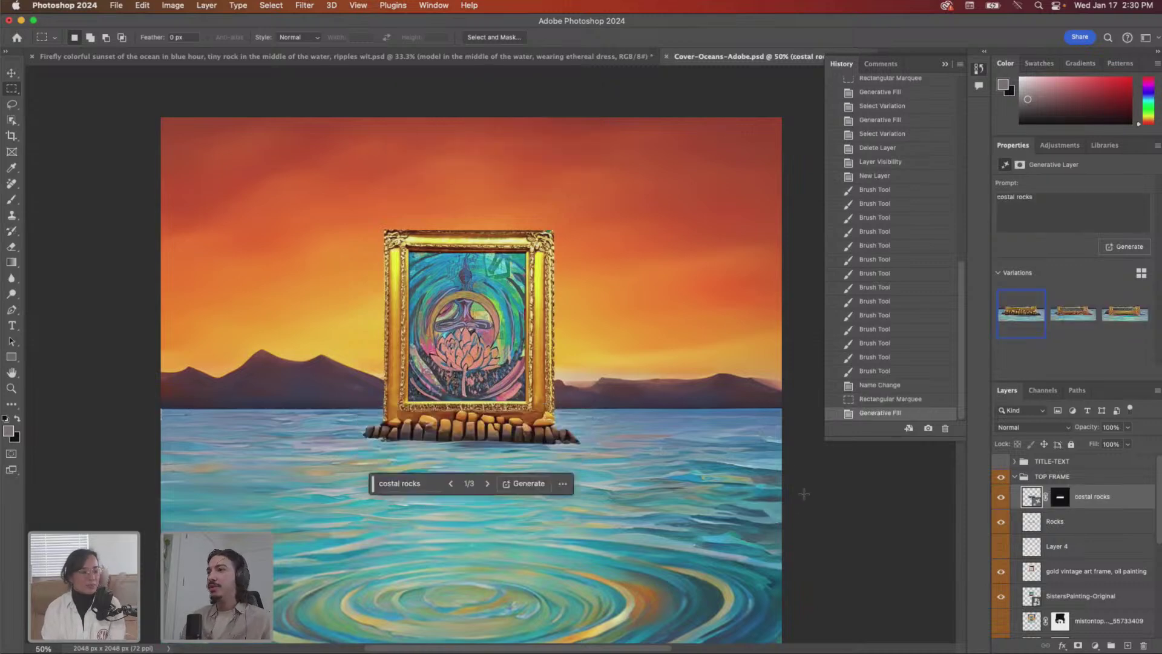
- Compare the three generated costal rocks variations and return to the first one
{"action": "left_click", "coordinate": [1066, 321]}
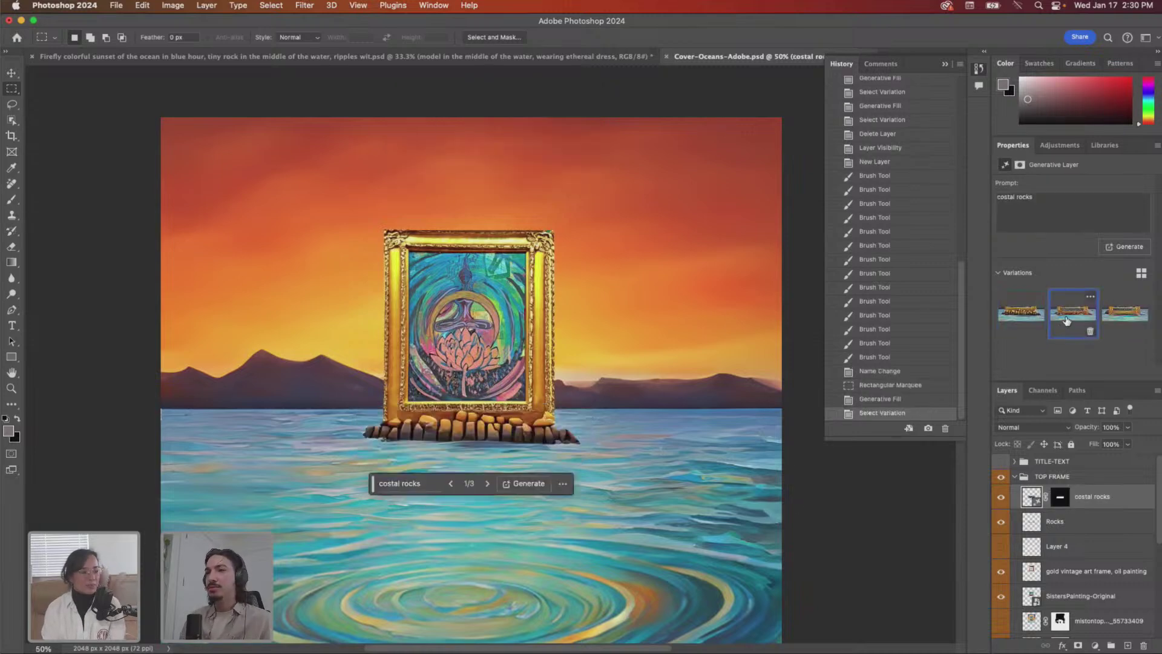
{"action": "left_click", "coordinate": [1120, 318]}
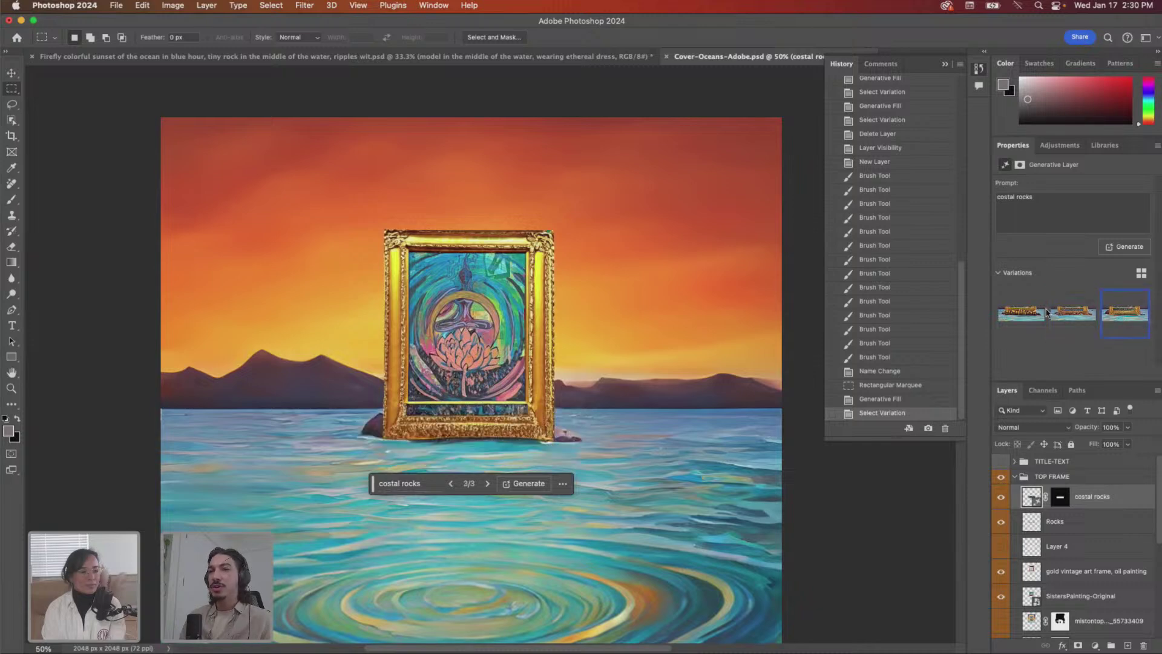
{"action": "left_click", "coordinate": [1023, 313]}
{"action": "left_click", "coordinate": [1060, 312]}
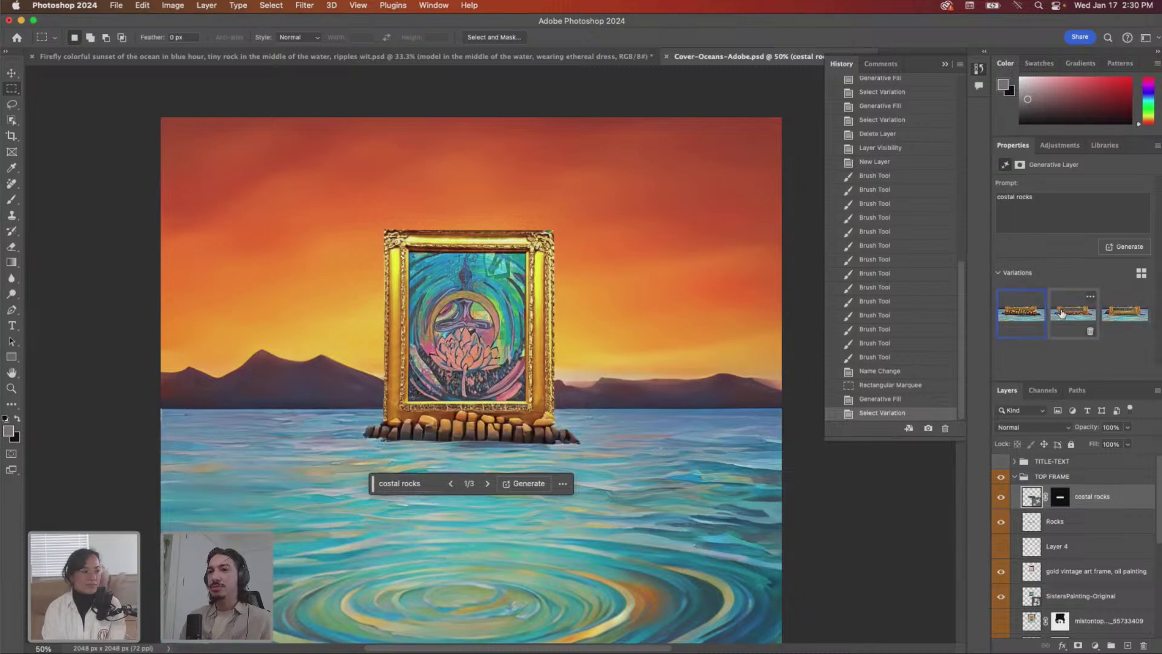
{"action": "left_click", "coordinate": [1125, 313]}
{"action": "left_click", "coordinate": [1023, 312]}
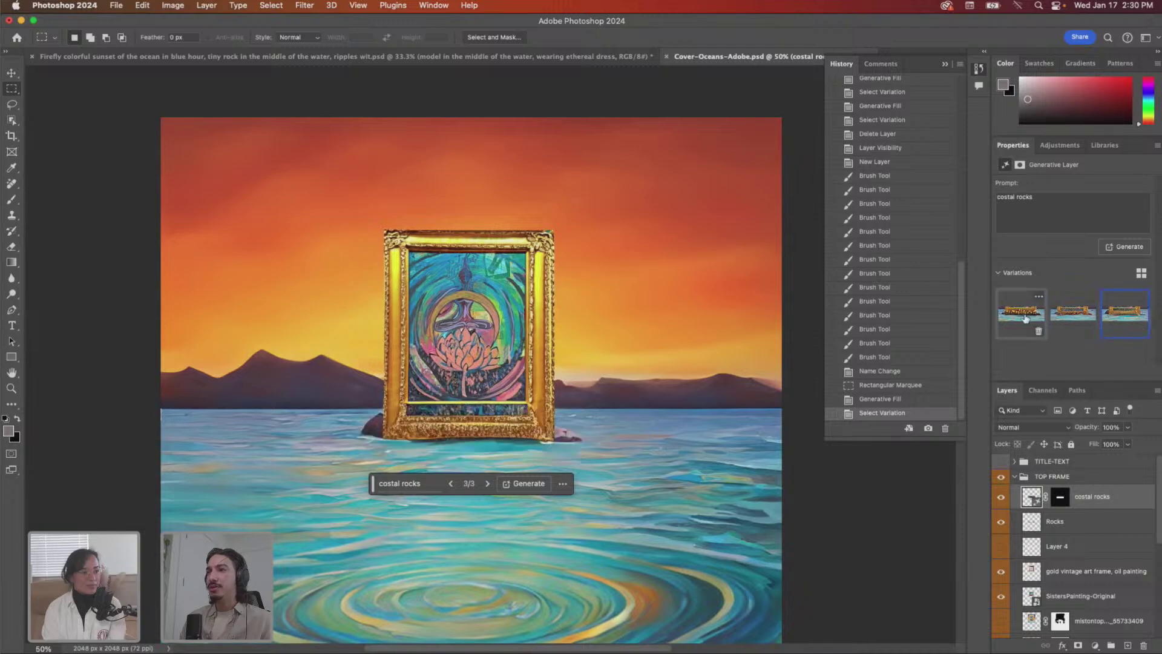
{"action": "left_click", "coordinate": [1082, 319]}
{"action": "left_click", "coordinate": [1023, 313]}
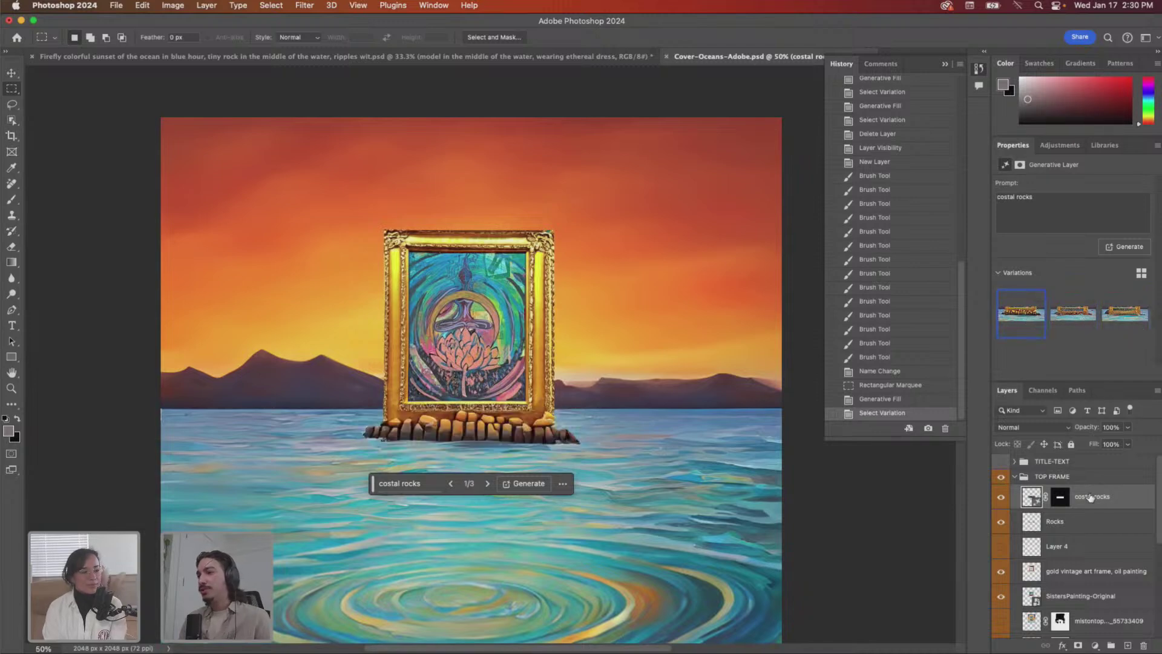
{"action": "left_click", "coordinate": [1072, 312]}
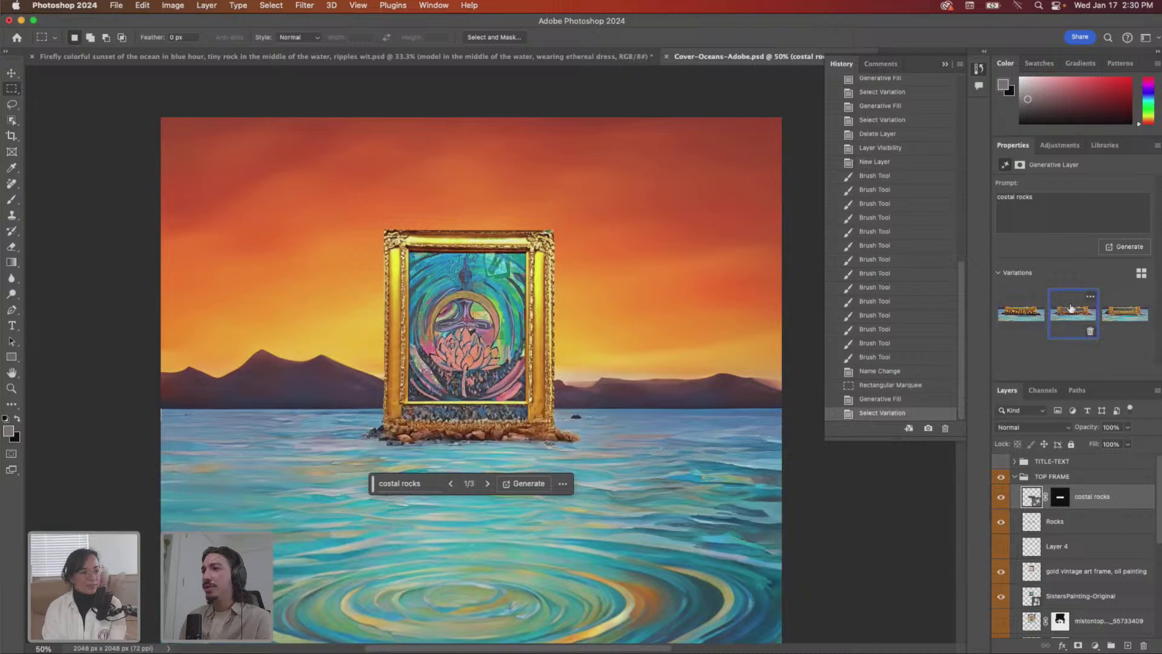
{"action": "left_click", "coordinate": [1023, 312]}
- Extend the generative layer's prompt to "costal rocks coming out of the water, oil painting" and generate new variations
{"action": "triple_click", "coordinate": [1049, 198]}
{"action": "left_click", "coordinate": [1049, 197]}
{"action": "type", "text": "m"}
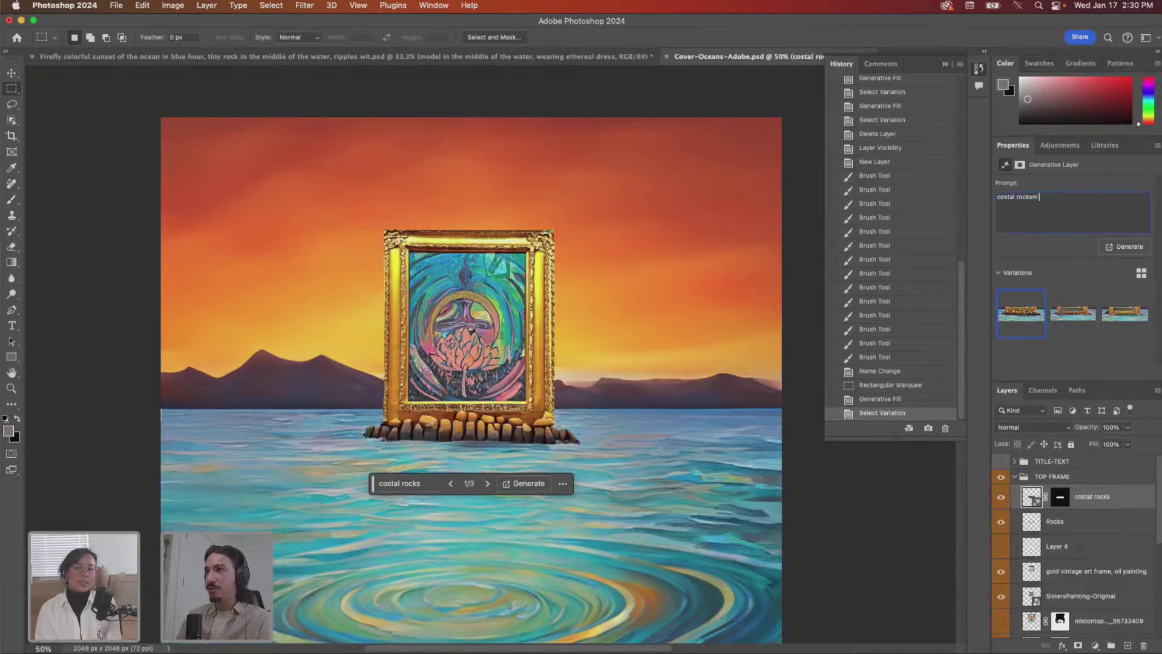
{"action": "key", "text": "BackSpace"}
{"action": "type", "text": "co"}
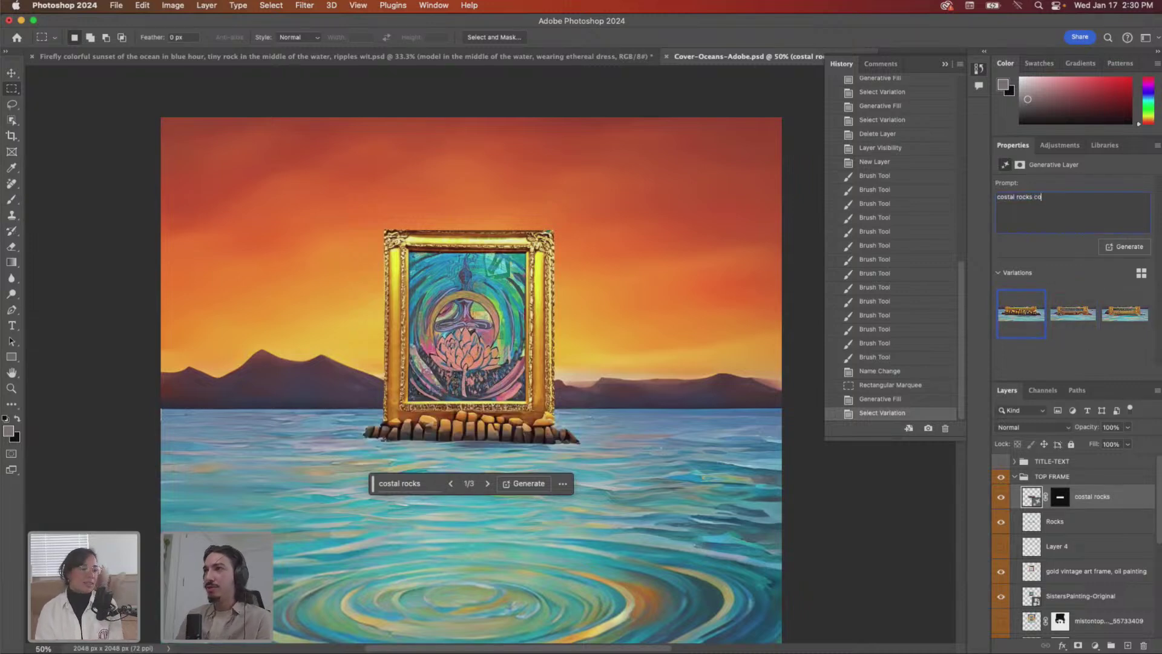
{"action": "type", "text": "out of the water, oil painting"}
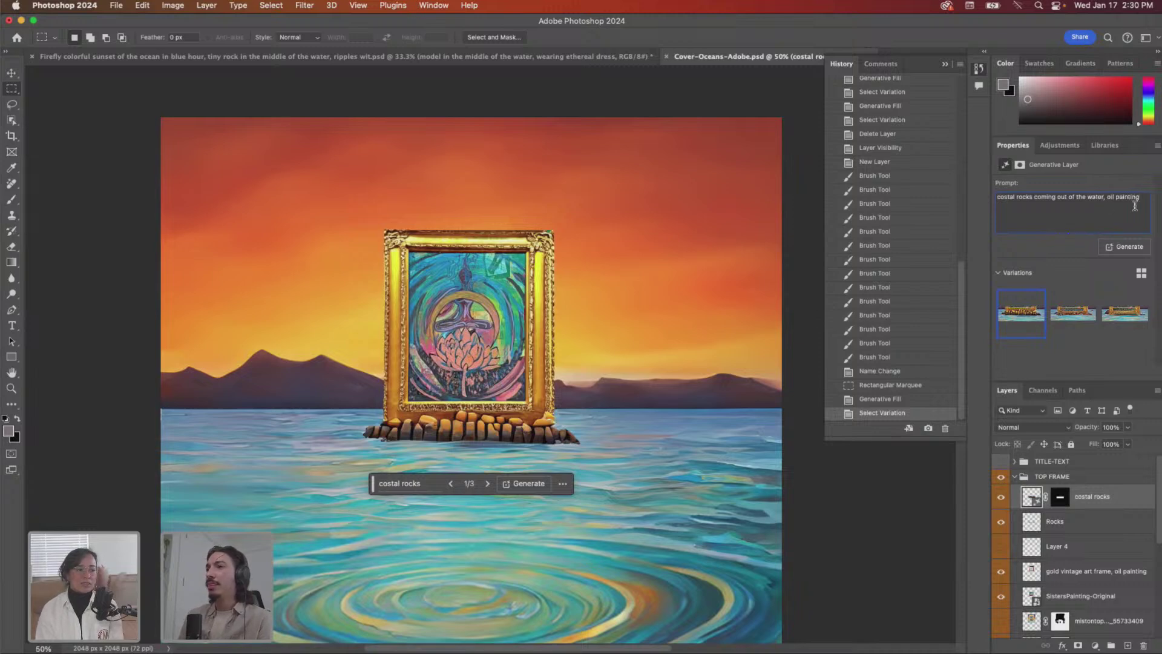
{"action": "left_click", "coordinate": [1127, 245]}
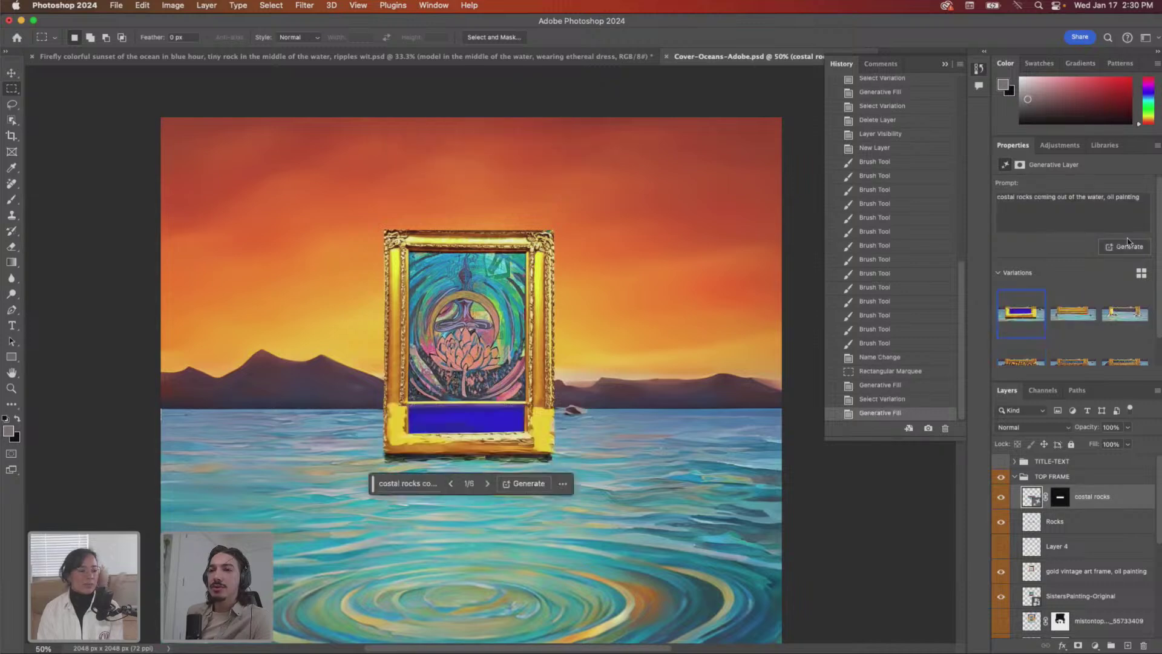
- Choose the third new variation, with rocks at the frame's two feet, and add a vector mask to the layer
{"action": "left_click", "coordinate": [1067, 316]}
{"action": "left_click", "coordinate": [1102, 322]}
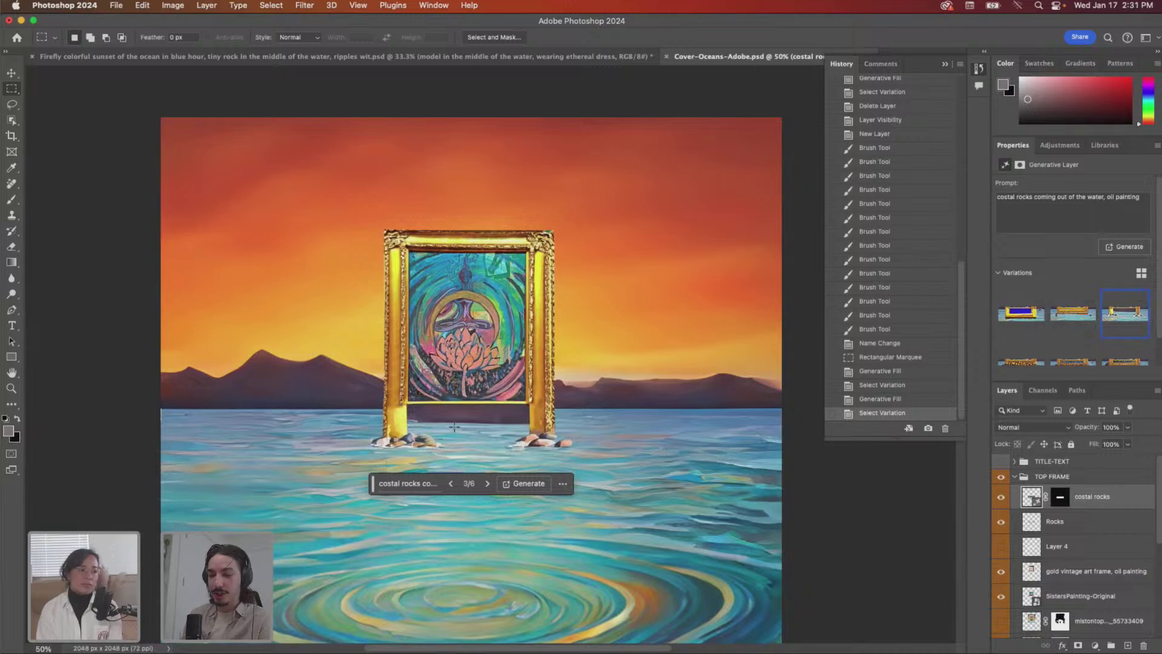
{"action": "key", "text": "b"}
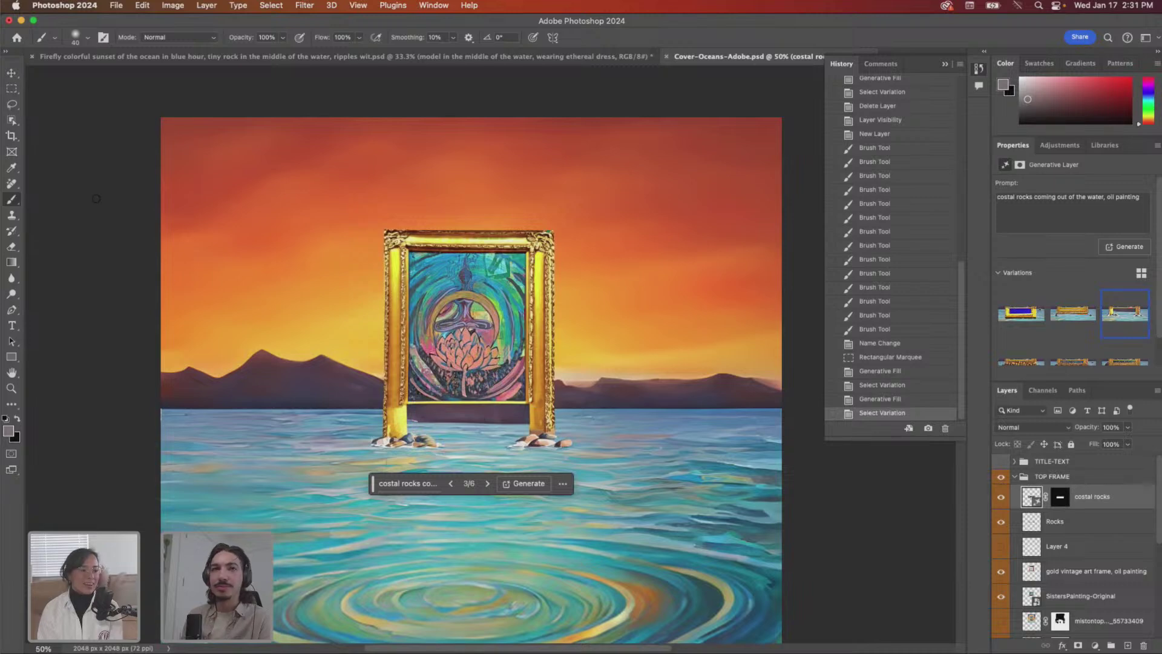
{"action": "left_click", "coordinate": [11, 88]}
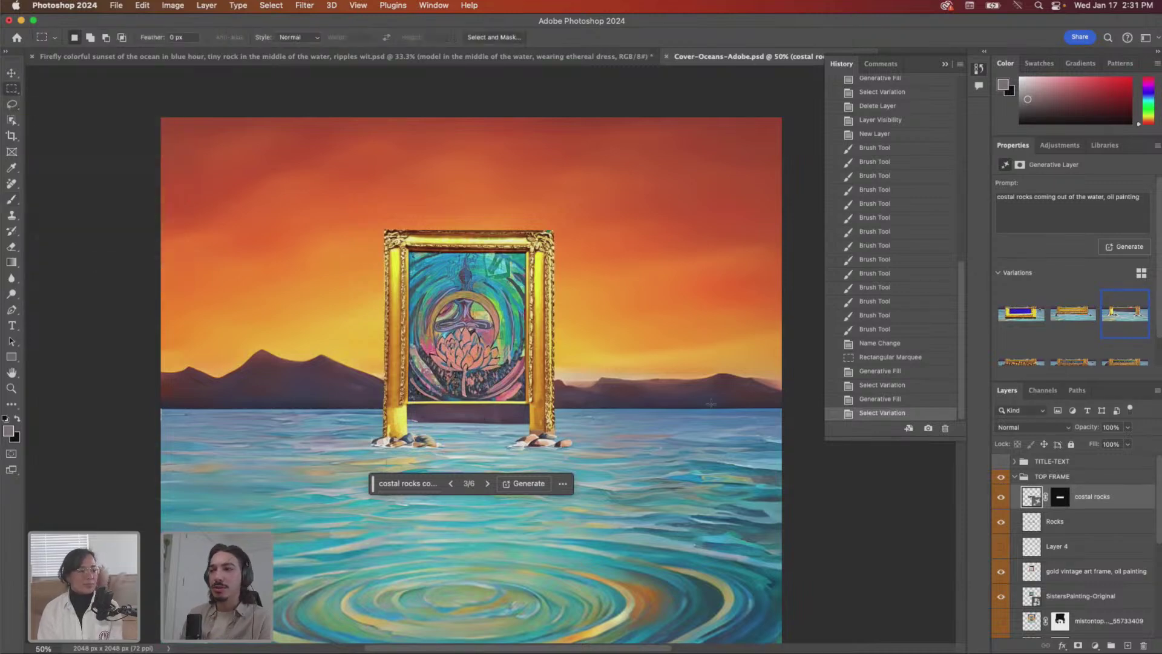
{"action": "left_click", "coordinate": [1079, 646]}
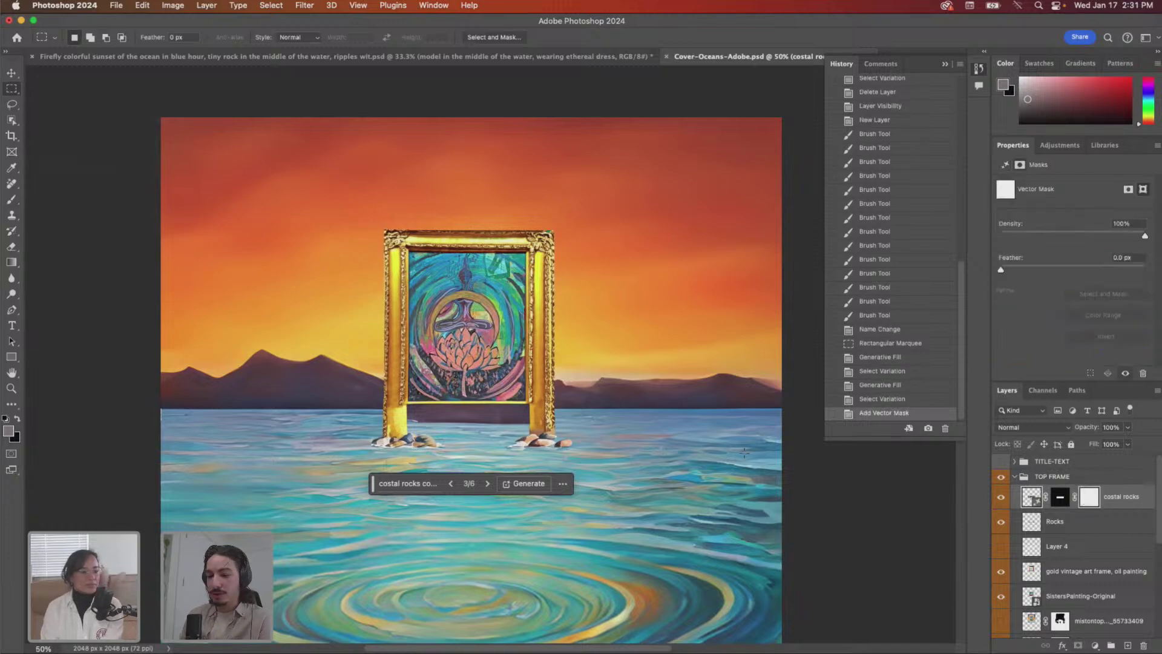
- Try brushing over the generated area at the painting's lower edge, and undo the stroke
{"action": "key", "text": "b"}
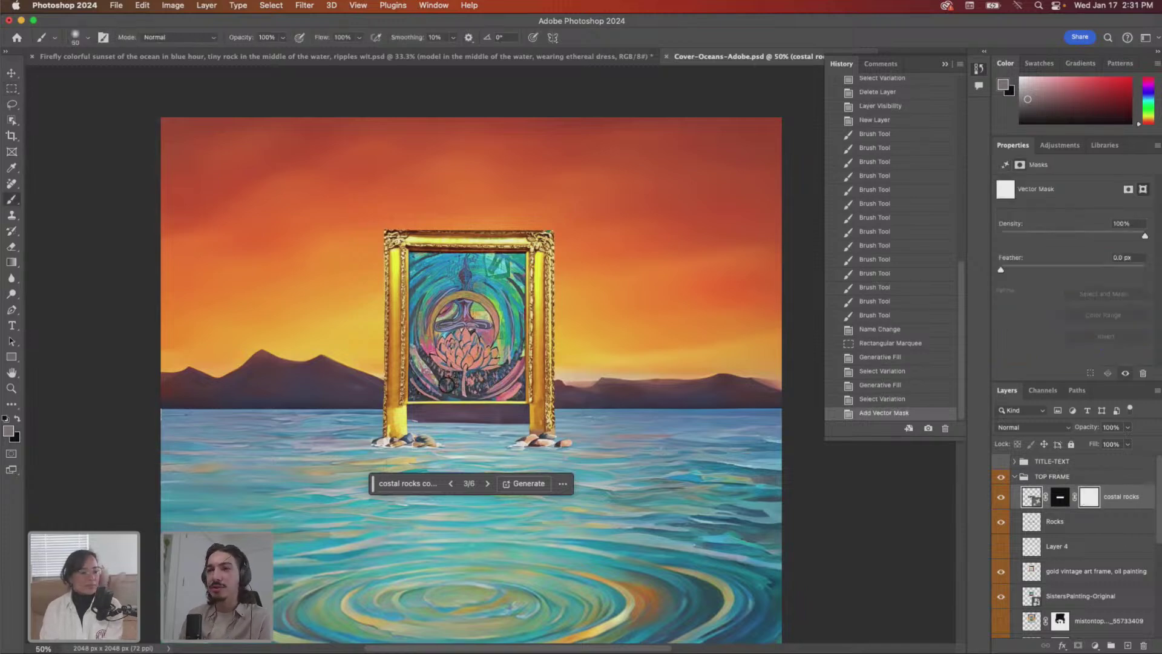
{"action": "mouse_move", "coordinate": [477, 409]}
{"action": "left_mouse_down"}
{"action": "mouse_move", "coordinate": [522, 400]}
{"action": "mouse_move", "coordinate": [509, 403]}
{"action": "left_mouse_up"}
{"action": "key", "text": "super+z"}
{"action": "key", "text": "x"}
{"action": "key", "text": "super+z"}
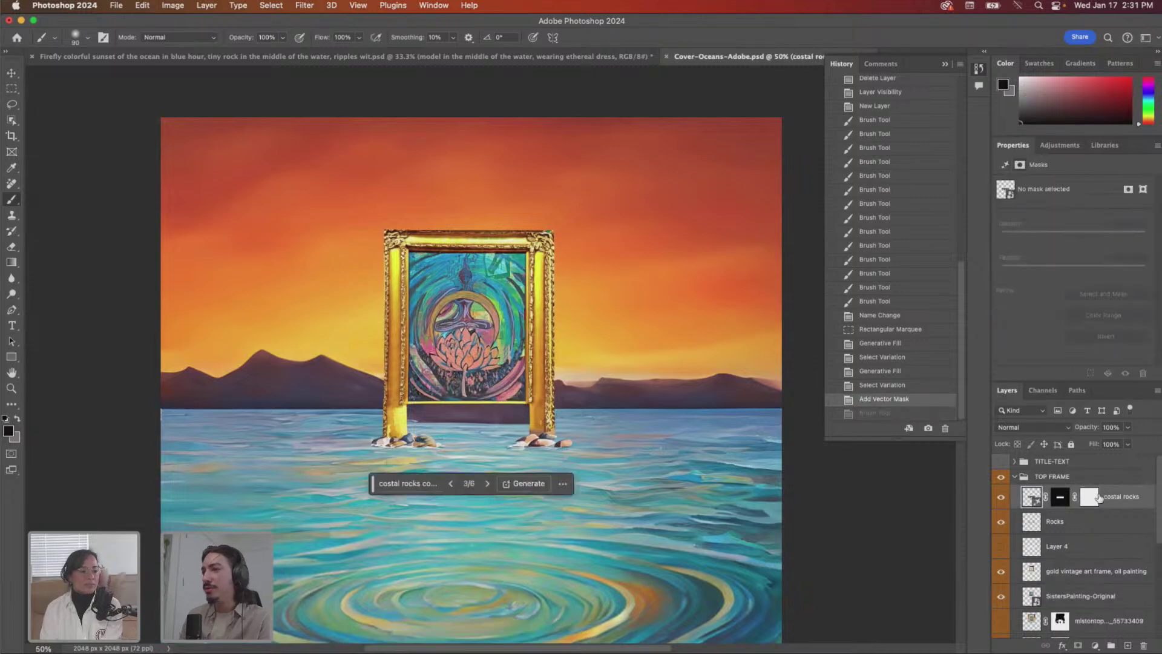
- Toggle the costal rocks layer off and on to compare it with the original frame
{"action": "left_click", "coordinate": [1000, 498]}
{"action": "left_click", "coordinate": [1000, 497]}
{"action": "left_click", "coordinate": [1000, 497]}
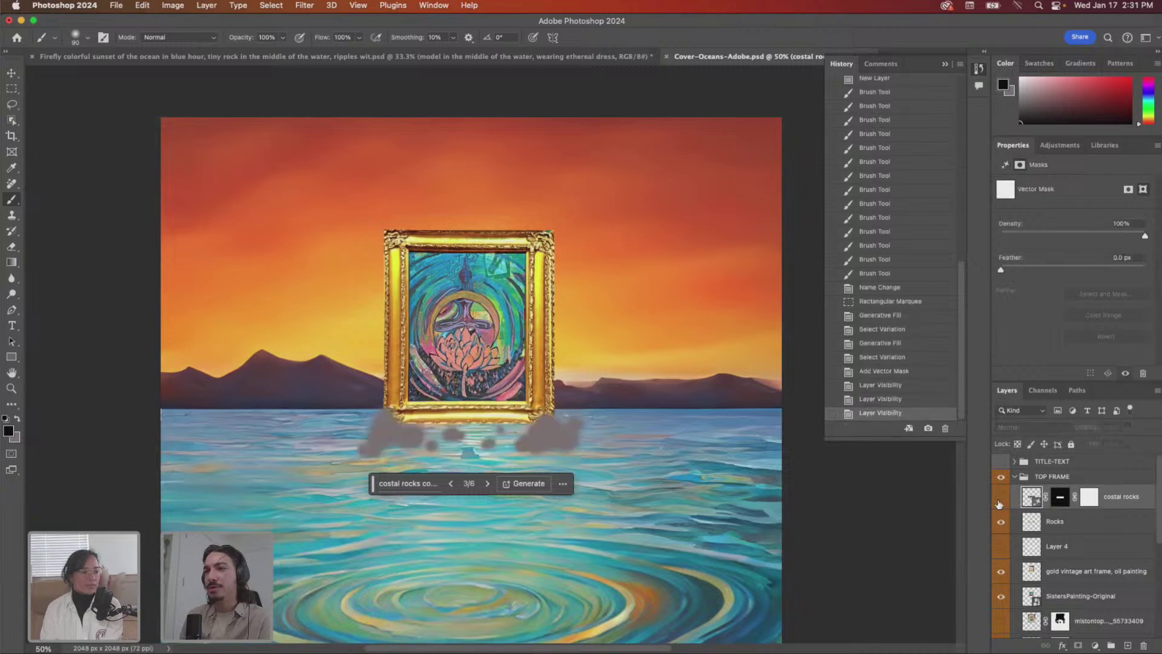
- Show the costal rocks layer again and move it down so its rocks sit below the original frame
{"action": "key", "text": "v"}
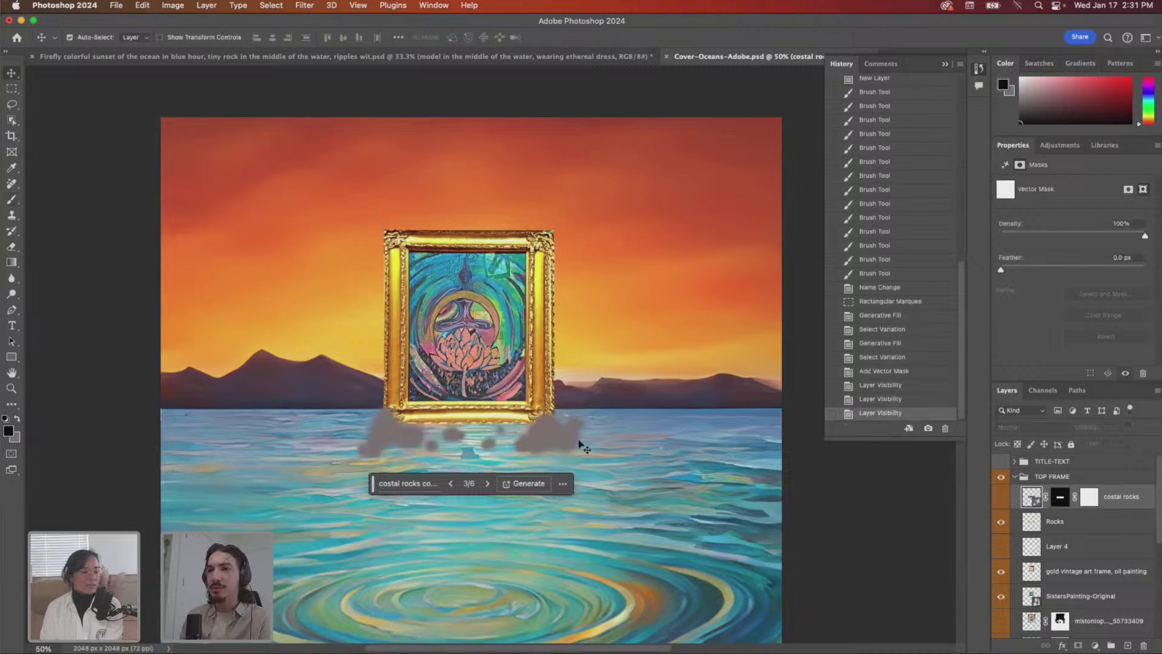
{"action": "left_click", "coordinate": [1001, 498]}
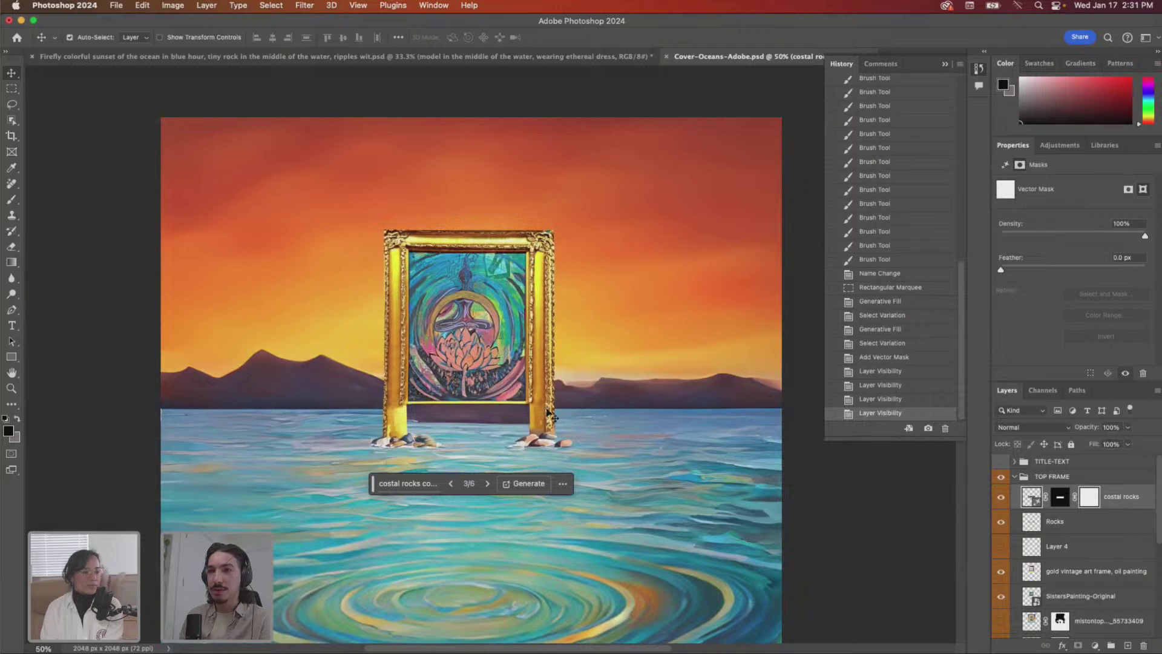
{"action": "left_click_drag", "start_coordinate": [548, 414], "coordinate": [543, 445]}
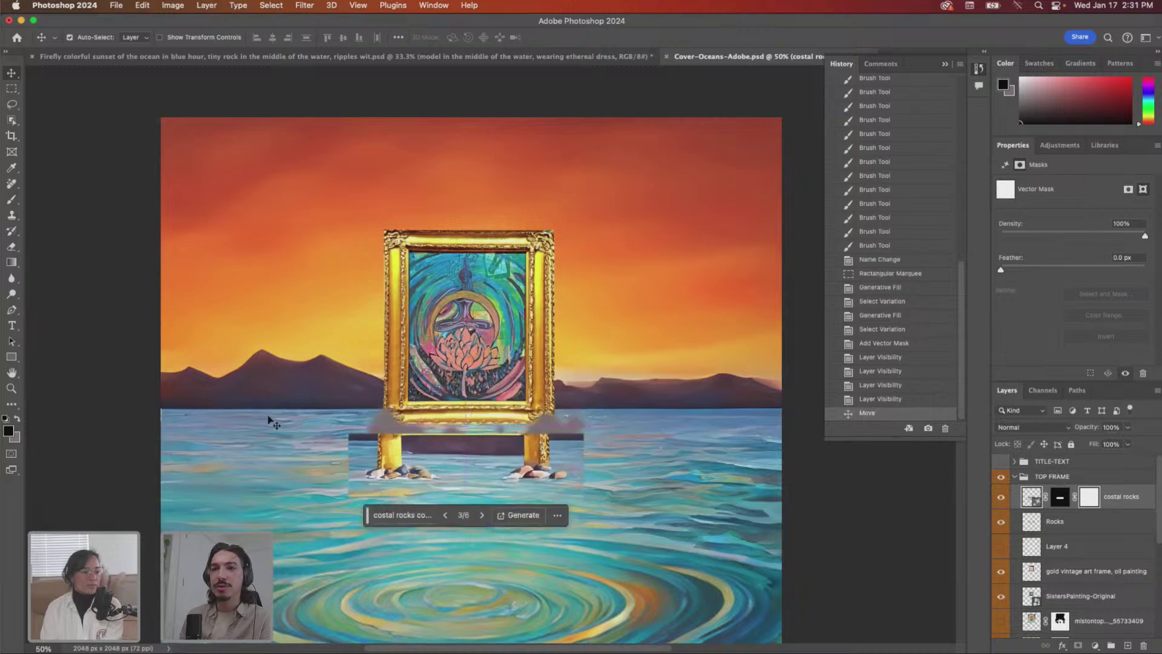
- Set the background color to pure white (ffffff)
{"action": "key", "text": "i"}
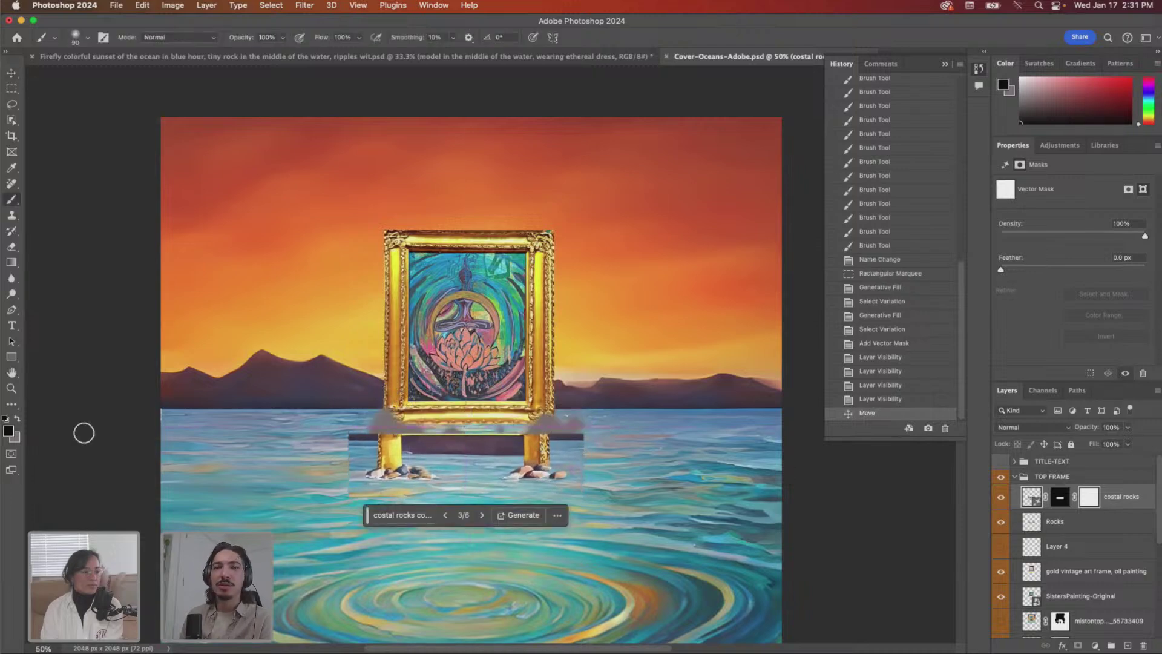
{"action": "left_click", "coordinate": [15, 437]}
{"action": "left_click_drag", "start_coordinate": [624, 371], "coordinate": [536, 245]}
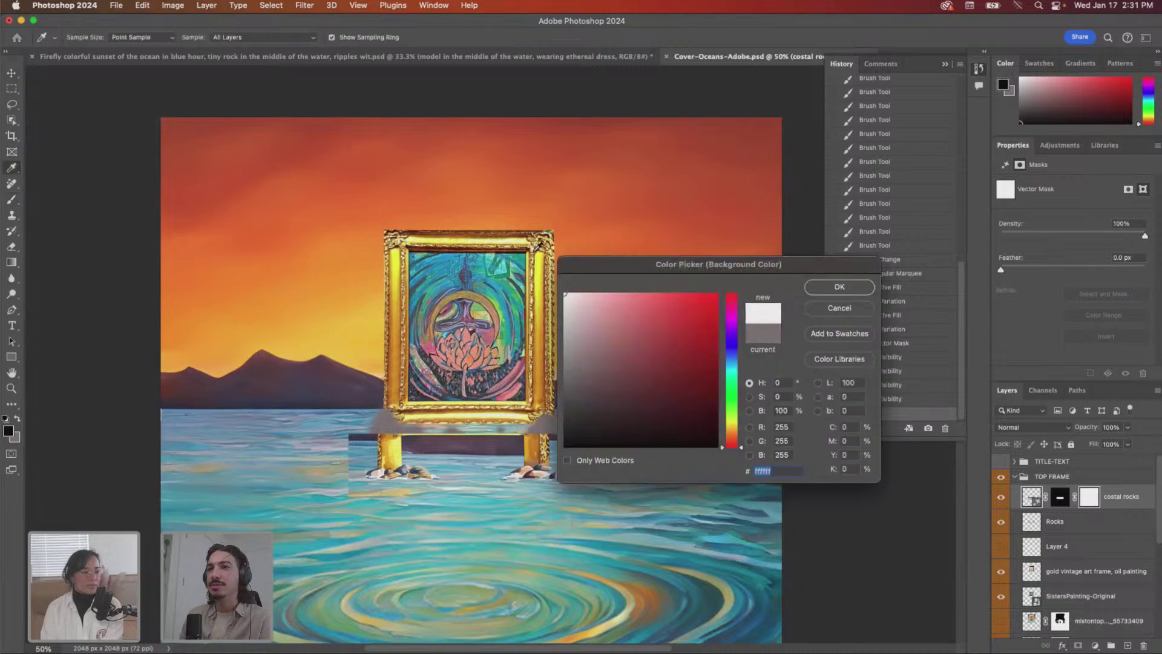
{"action": "left_click", "coordinate": [839, 287]}
- Try a brush stroke over the generated area's lower-right edge, and undo it
{"action": "key", "text": "b"}
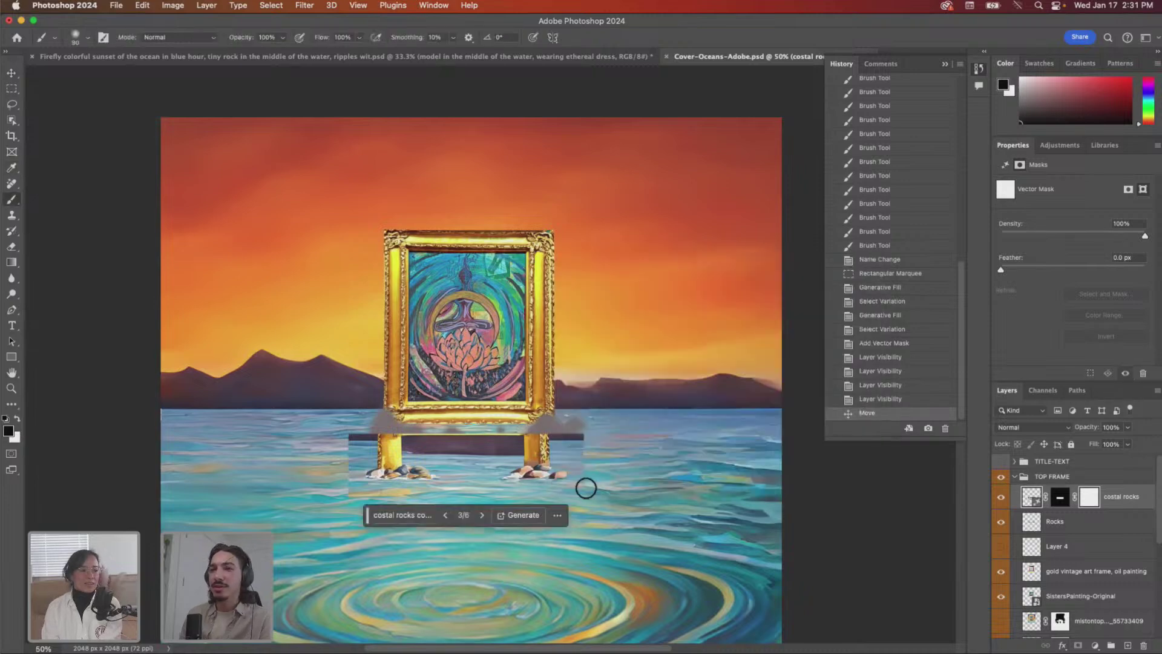
{"action": "left_click_drag", "start_coordinate": [560, 504], "coordinate": [572, 497]}
{"action": "key", "text": "ctrl+z"}
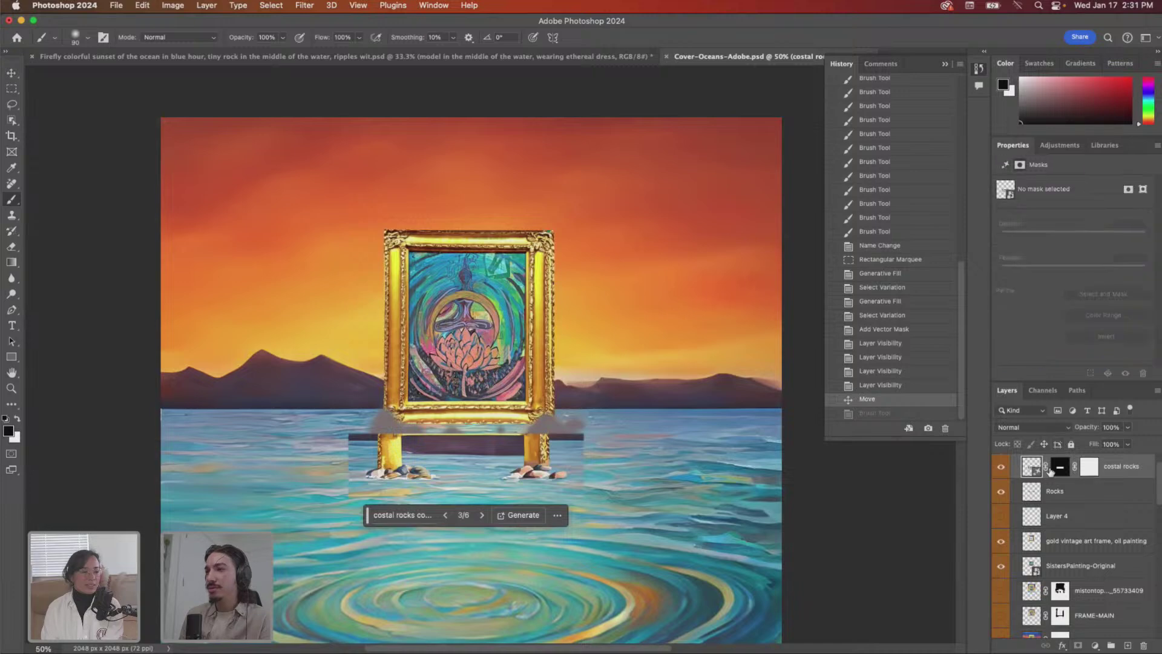
{"action": "key", "text": "ctrl+shift+z"}
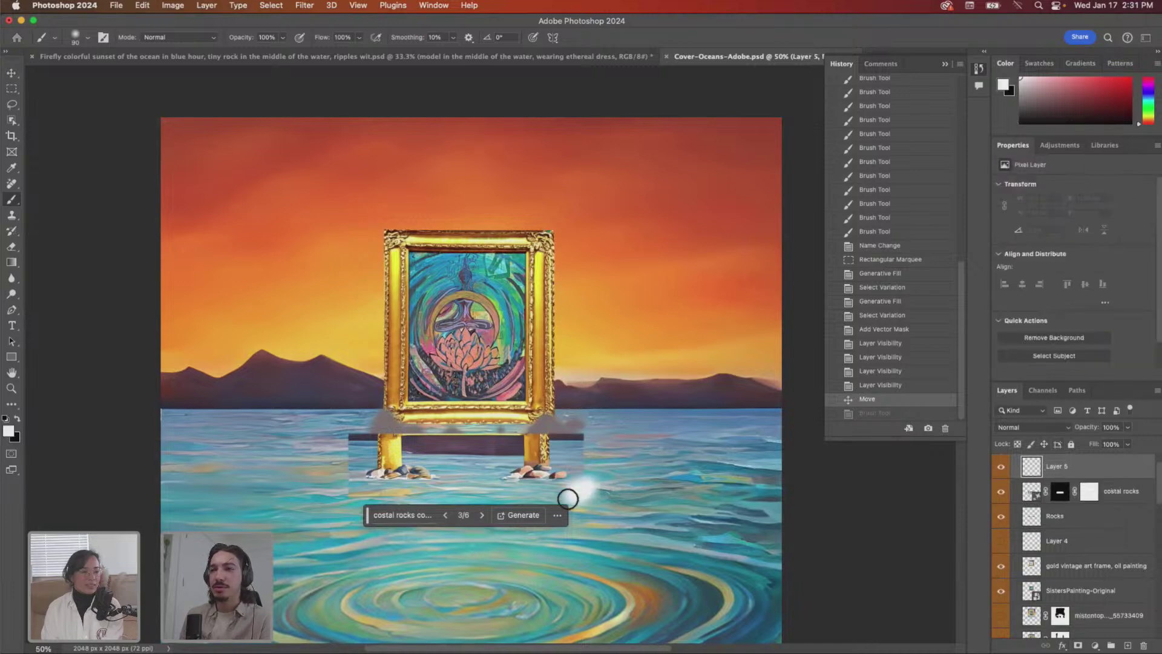
{"action": "key", "text": "ctrl+z"}
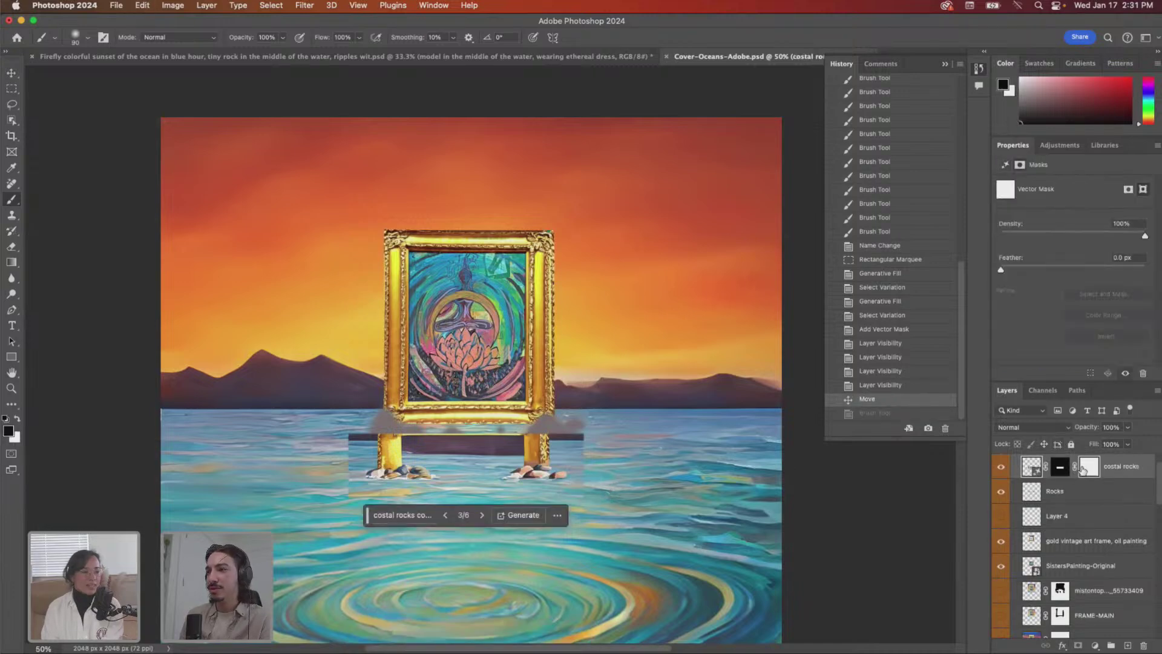
- Paint black on the costal rocks layer mask along the generated area's right edge, and try deleting the layer mask
{"action": "left_click", "coordinate": [1060, 466]}
{"action": "mouse_move", "coordinate": [564, 486]}
{"action": "left_mouse_down"}
{"action": "mouse_move", "coordinate": [588, 486]}
{"action": "mouse_move", "coordinate": [565, 497]}
{"action": "mouse_move", "coordinate": [574, 440]}
{"action": "left_mouse_up"}
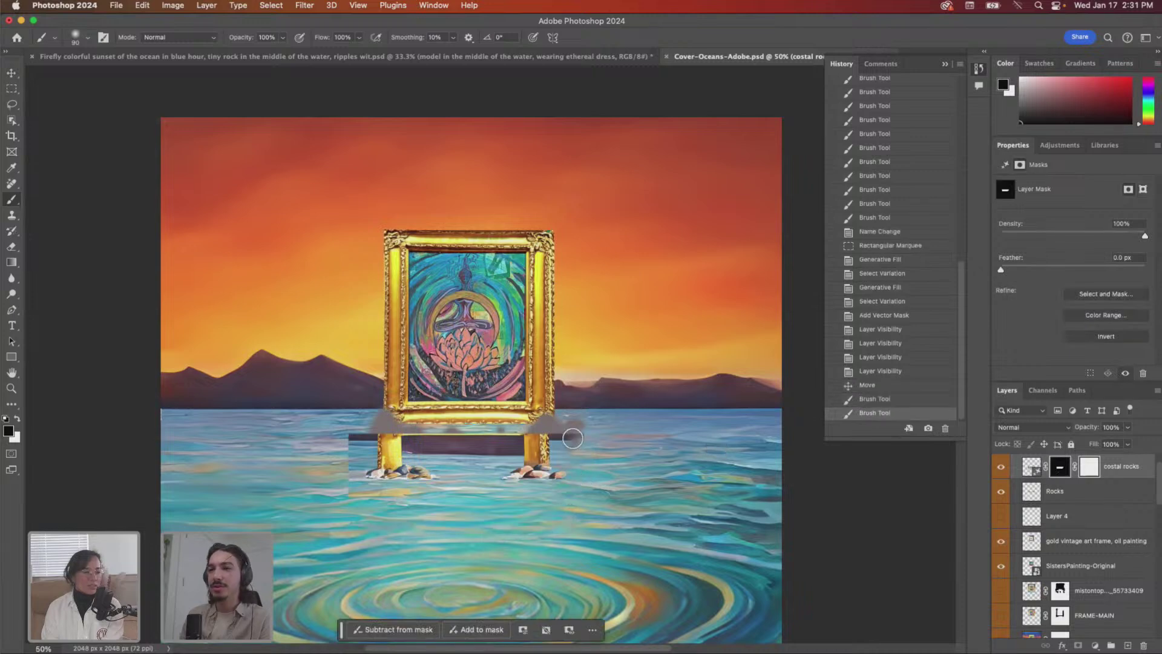
{"action": "left_click", "coordinate": [1092, 472]}
{"action": "key", "text": "Delete"}
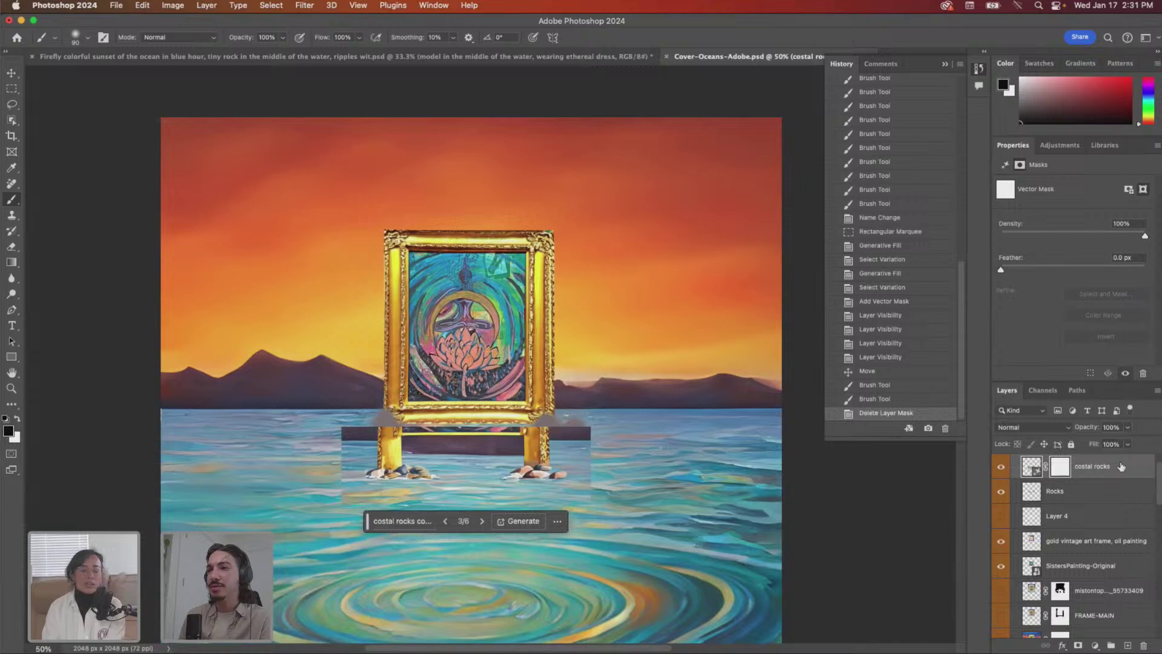
{"action": "key", "text": "super+z"}
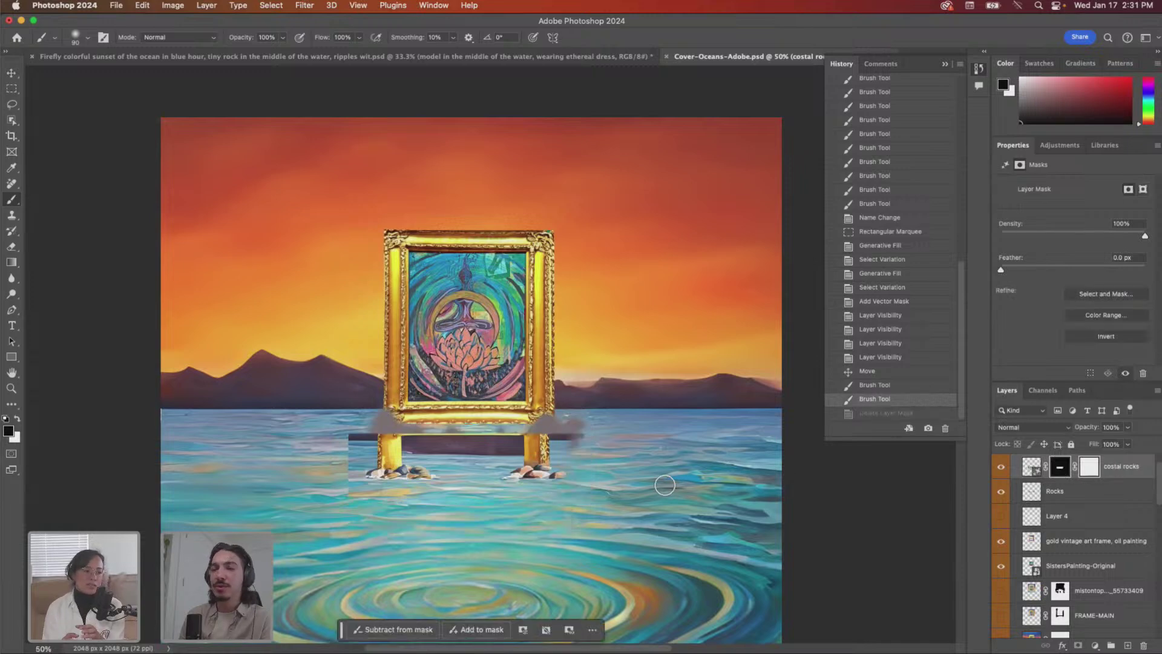
- Roll the history back to the last layer visibility change, before the costal rocks layer was moved
{"action": "left_click", "coordinate": [566, 446]}
{"action": "key", "text": "super+z"}
{"action": "key", "text": "v"}
{"action": "left_click_drag", "start_coordinate": [483, 454], "coordinate": [503, 412]}
{"action": "key", "text": "super+z"}
{"action": "left_click", "coordinate": [876, 385]}
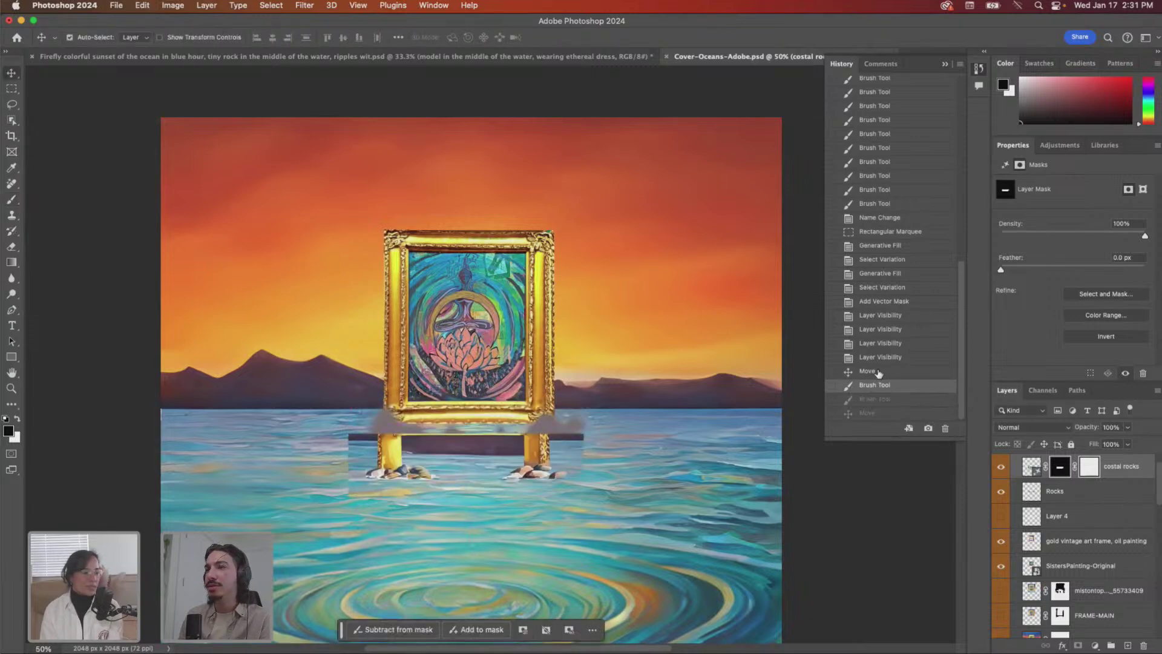
{"action": "left_click", "coordinate": [879, 371]}
{"action": "left_click", "coordinate": [881, 357]}
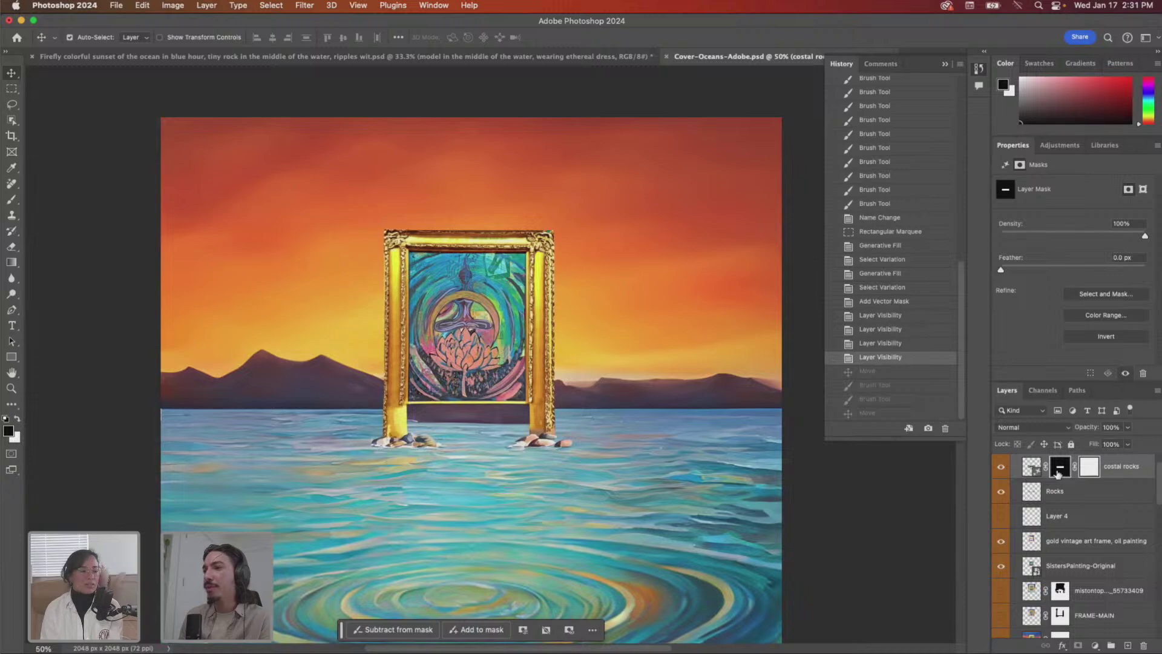
{"action": "left_click", "coordinate": [881, 346]}
{"action": "left_click", "coordinate": [878, 362]}
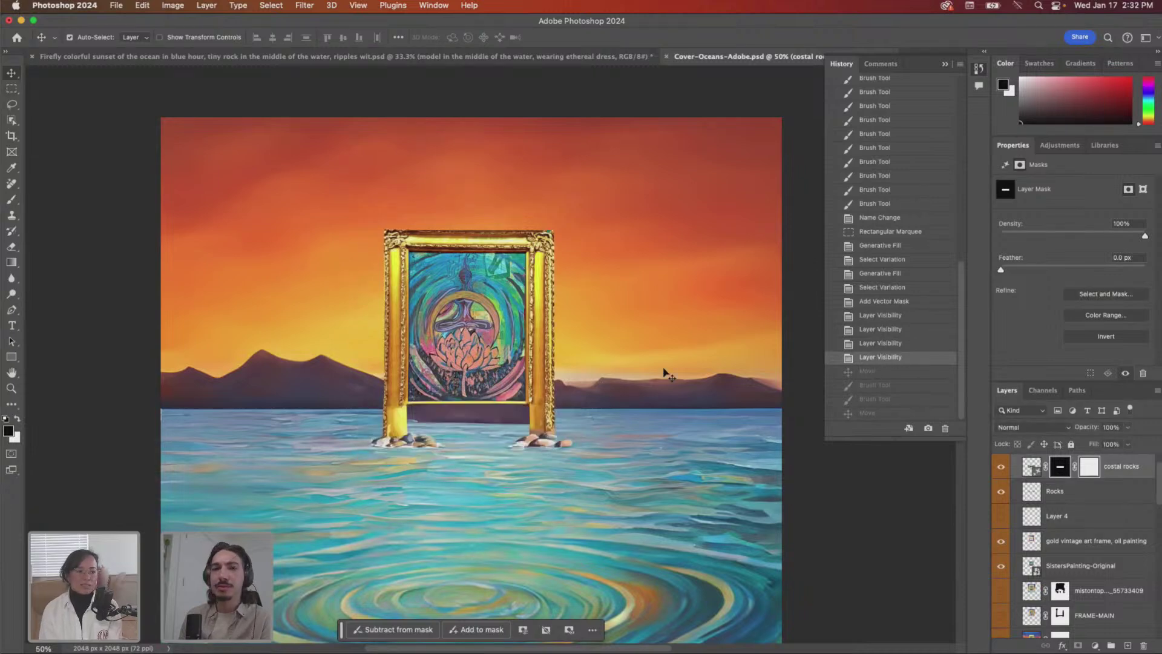
- Hide the Rocks layer and paint black on the costal rocks mask to remove the generated frame legs above the rocks
{"action": "key", "text": "b"}
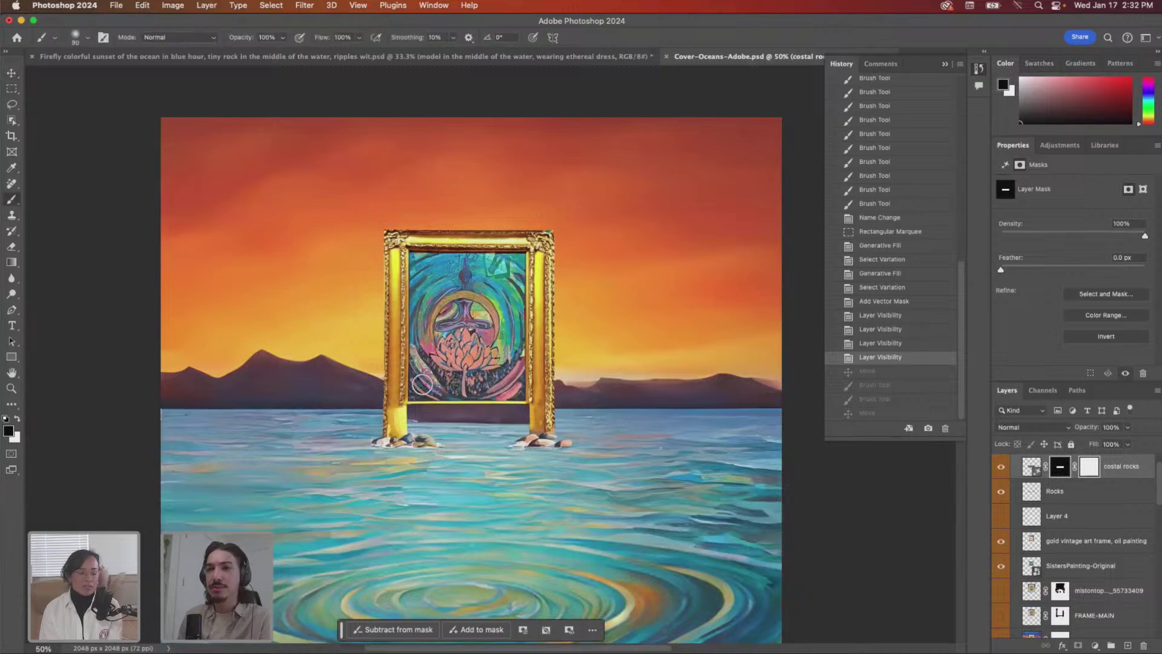
{"action": "mouse_move", "coordinate": [448, 407]}
{"action": "left_mouse_down"}
{"action": "mouse_move", "coordinate": [550, 403]}
{"action": "mouse_move", "coordinate": [408, 415]}
{"action": "mouse_move", "coordinate": [424, 412]}
{"action": "left_mouse_up"}
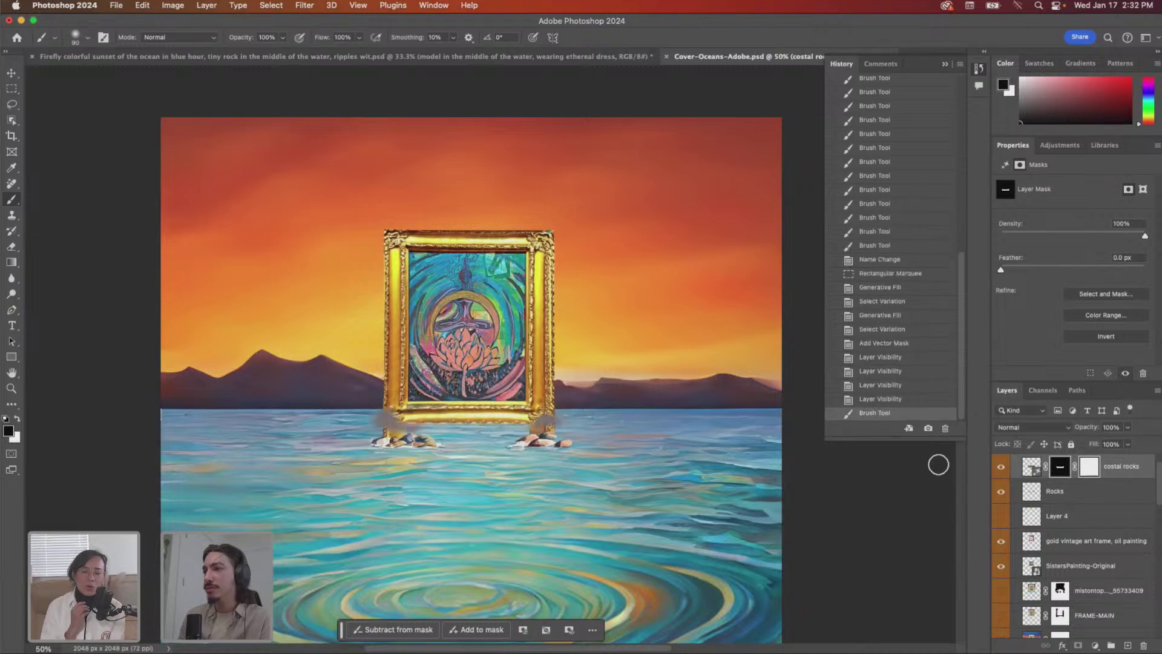
{"action": "left_click", "coordinate": [1001, 491]}
{"action": "mouse_move", "coordinate": [552, 410]}
{"action": "left_mouse_down"}
{"action": "mouse_move", "coordinate": [529, 420]}
{"action": "mouse_move", "coordinate": [553, 420]}
{"action": "left_mouse_up"}
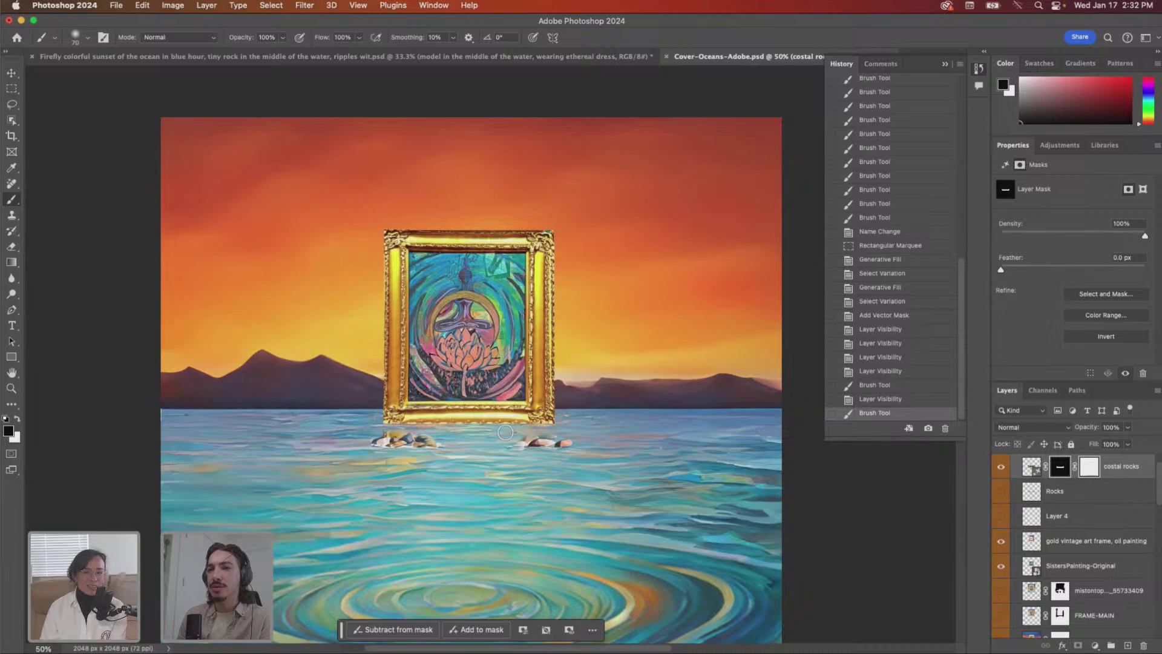
{"action": "mouse_move", "coordinate": [584, 438]}
{"action": "left_mouse_down"}
{"action": "mouse_move", "coordinate": [583, 457]}
{"action": "mouse_move", "coordinate": [530, 433]}
{"action": "left_mouse_up"}
- Move the costal rocks up against the gold frame's lower edge and mask out the stray patches beside the frame at the horizon
{"action": "key", "text": "v"}
{"action": "key", "text": "Right"}
{"action": "key", "text": "Right"}
{"action": "key", "text": "Right"}
{"action": "key", "text": "Right"}
{"action": "key", "text": "Right"}
{"action": "key", "text": "Right"}
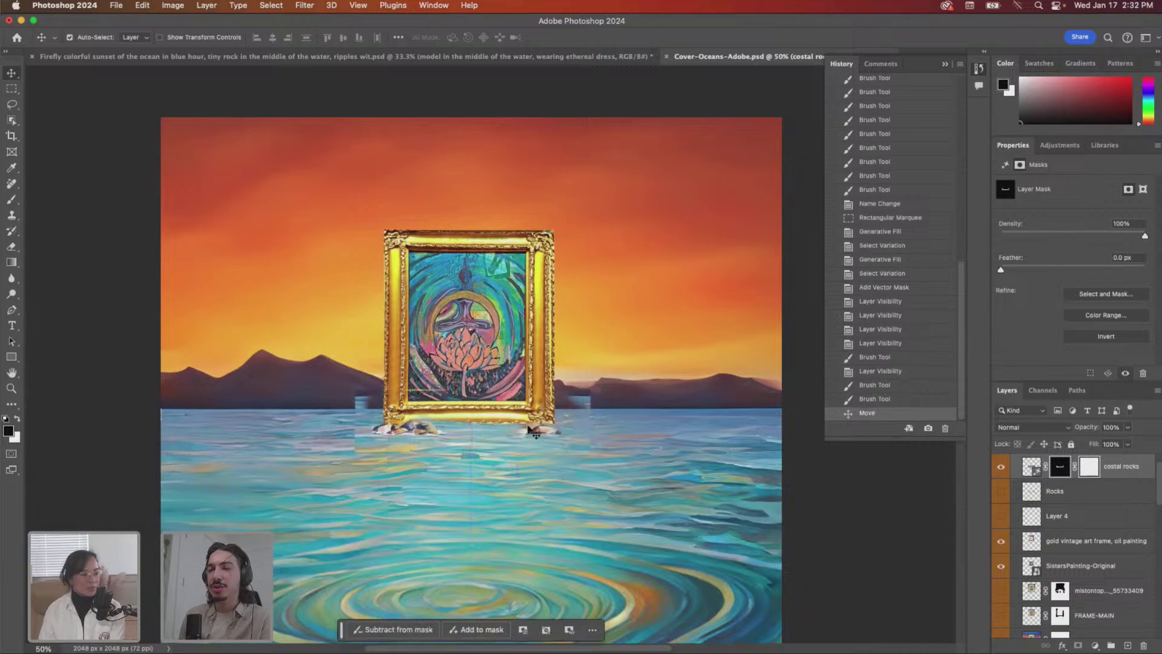
{"action": "key", "text": "b"}
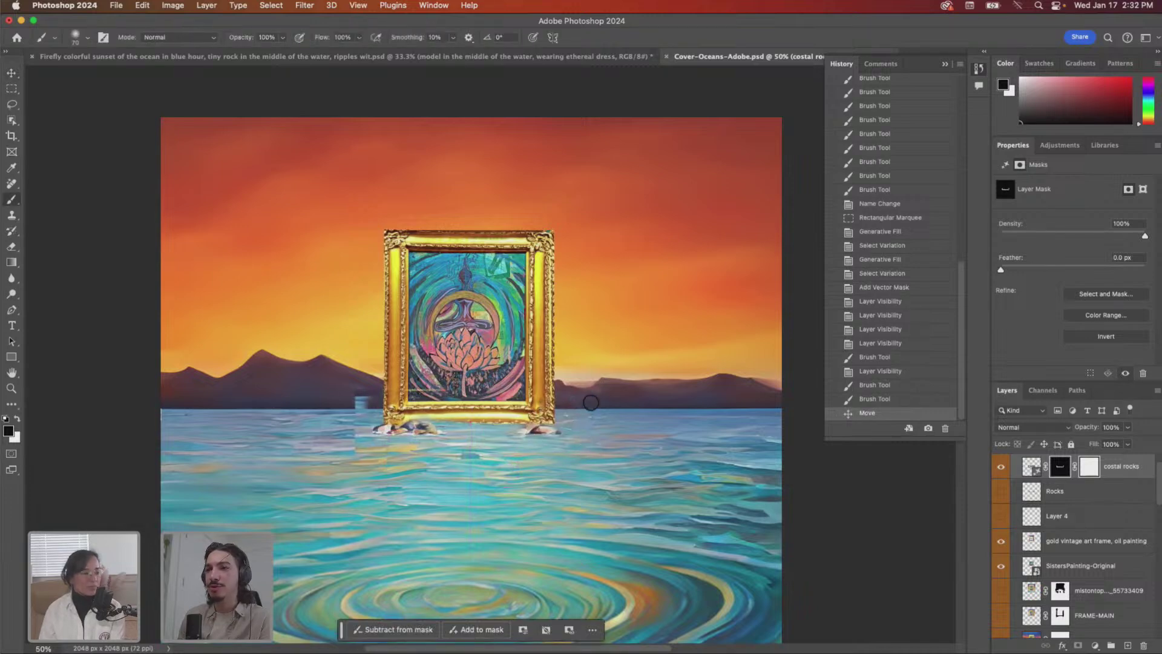
{"action": "mouse_move", "coordinate": [368, 396]}
{"action": "left_mouse_down"}
{"action": "mouse_move", "coordinate": [346, 429]}
{"action": "mouse_move", "coordinate": [360, 480]}
{"action": "mouse_move", "coordinate": [366, 454]}
{"action": "mouse_move", "coordinate": [516, 451]}
{"action": "mouse_move", "coordinate": [494, 455]}
{"action": "mouse_move", "coordinate": [504, 456]}
{"action": "mouse_move", "coordinate": [487, 437]}
{"action": "mouse_move", "coordinate": [573, 454]}
{"action": "left_mouse_up"}
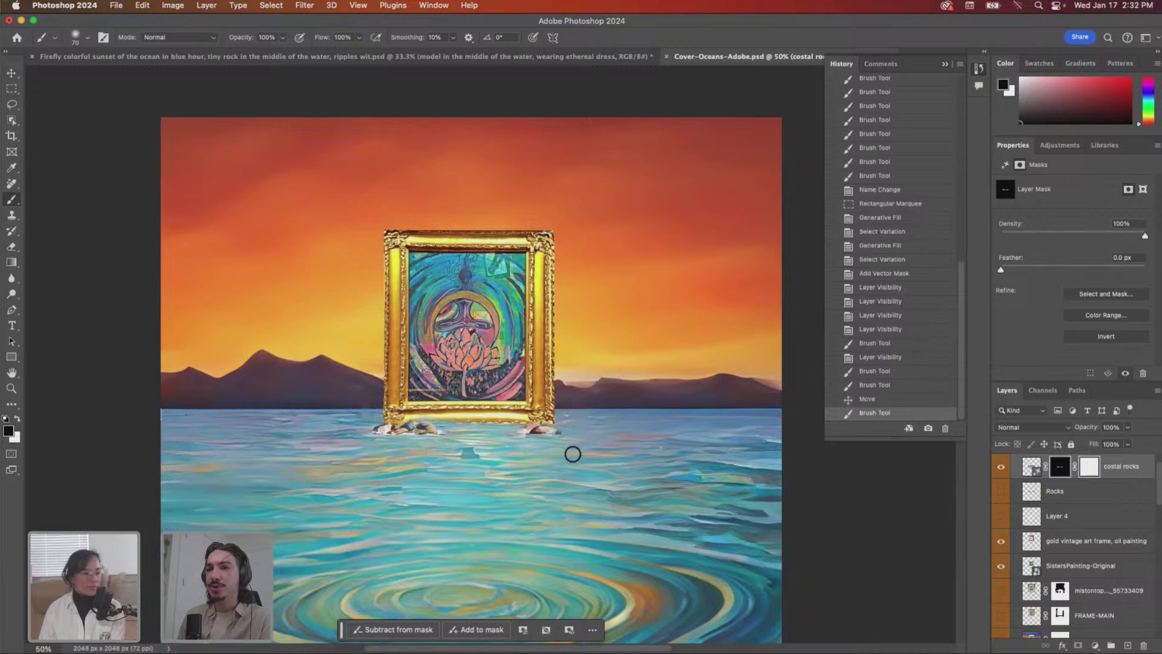
- Paint white on the costal rocks mask with a 40 px brush to reveal the full rocks under the frame's right corner
{"action": "scroll", "coordinate": [565, 457], "scroll_direction": "up", "scroll_amount": 10}
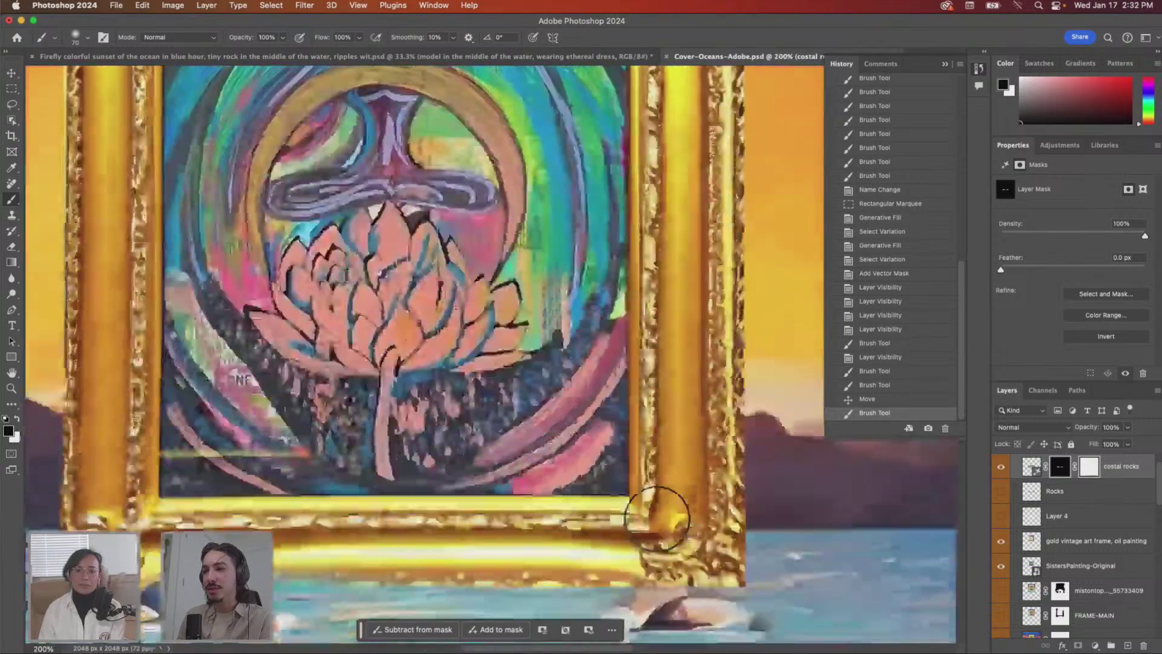
{"action": "key", "text": "bracketleft"}
{"action": "key", "text": "bracketleft"}
{"action": "key", "text": "bracketleft"}
{"action": "key", "text": "x"}
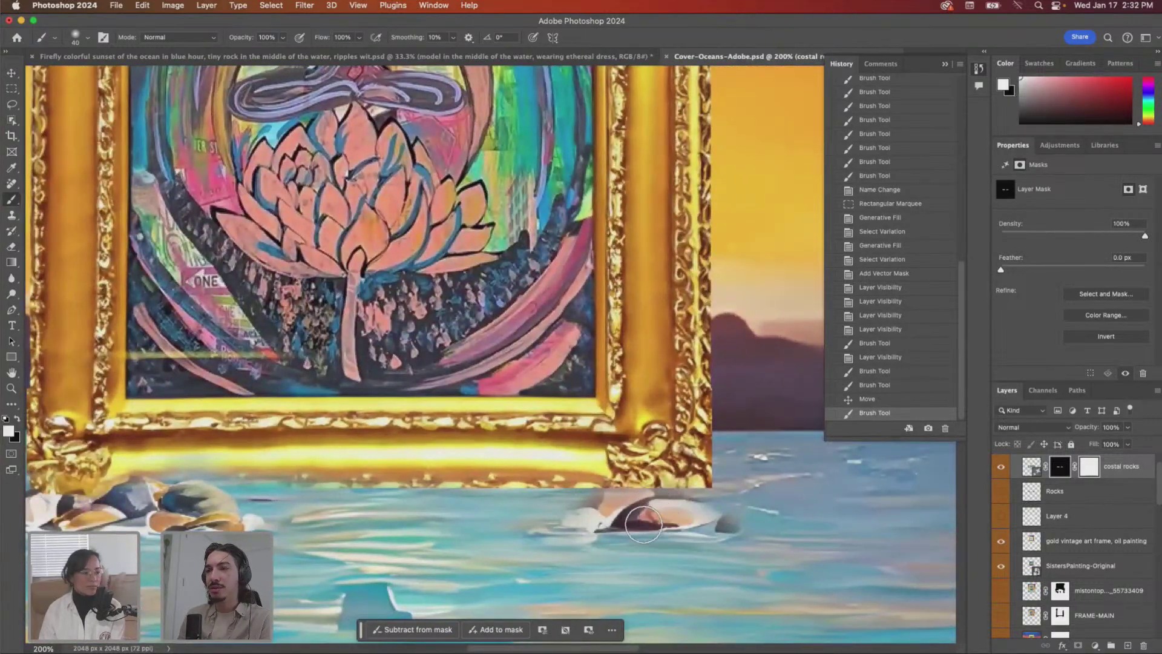
{"action": "mouse_move", "coordinate": [620, 508]}
{"action": "left_mouse_down"}
{"action": "mouse_move", "coordinate": [590, 522]}
{"action": "mouse_move", "coordinate": [673, 512]}
{"action": "mouse_move", "coordinate": [686, 545]}
{"action": "mouse_move", "coordinate": [687, 534]}
{"action": "mouse_move", "coordinate": [636, 524]}
{"action": "mouse_move", "coordinate": [696, 501]}
{"action": "mouse_move", "coordinate": [764, 521]}
{"action": "mouse_move", "coordinate": [743, 535]}
{"action": "mouse_move", "coordinate": [790, 531]}
{"action": "mouse_move", "coordinate": [749, 513]}
{"action": "mouse_move", "coordinate": [763, 517]}
{"action": "mouse_move", "coordinate": [692, 532]}
{"action": "mouse_move", "coordinate": [669, 503]}
{"action": "mouse_move", "coordinate": [611, 503]}
{"action": "mouse_move", "coordinate": [732, 513]}
{"action": "mouse_move", "coordinate": [706, 488]}
{"action": "mouse_move", "coordinate": [732, 527]}
{"action": "mouse_move", "coordinate": [725, 535]}
{"action": "mouse_move", "coordinate": [542, 552]}
{"action": "mouse_move", "coordinate": [659, 531]}
{"action": "mouse_move", "coordinate": [586, 533]}
{"action": "mouse_move", "coordinate": [531, 548]}
{"action": "mouse_move", "coordinate": [535, 534]}
{"action": "mouse_move", "coordinate": [584, 515]}
{"action": "left_mouse_up"}
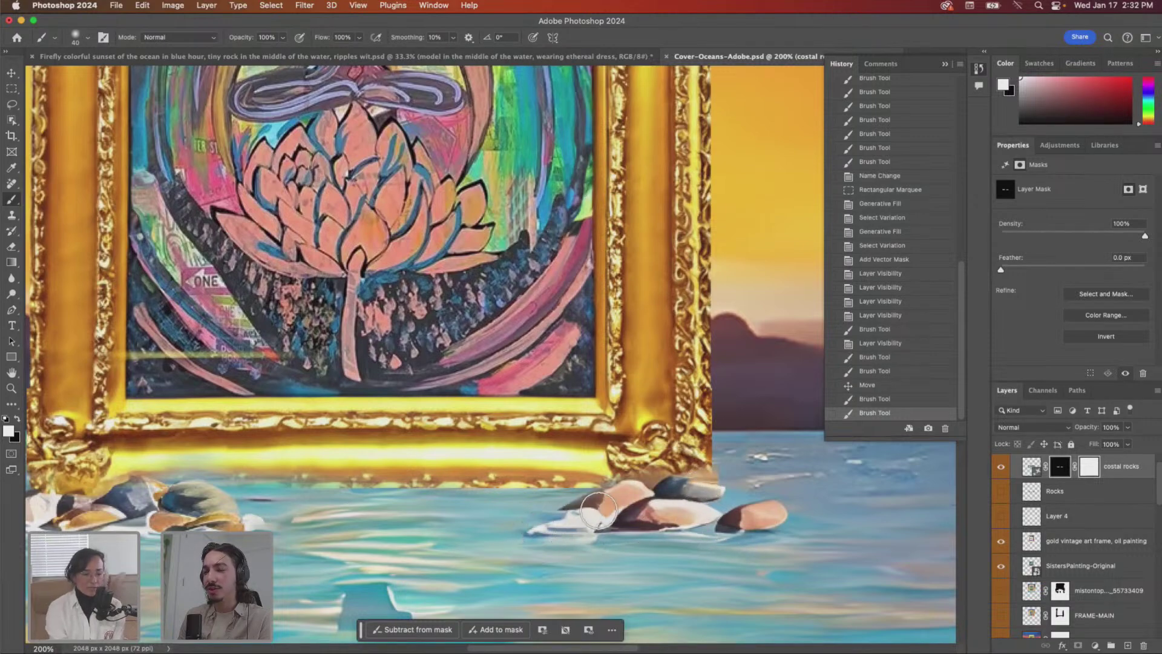
- Refine the mask around the rocks under the frame's left corner with a 25 px brush, revealing in white and hiding in black
{"action": "key", "text": "super+minus"}
{"action": "key", "text": "super+minus"}
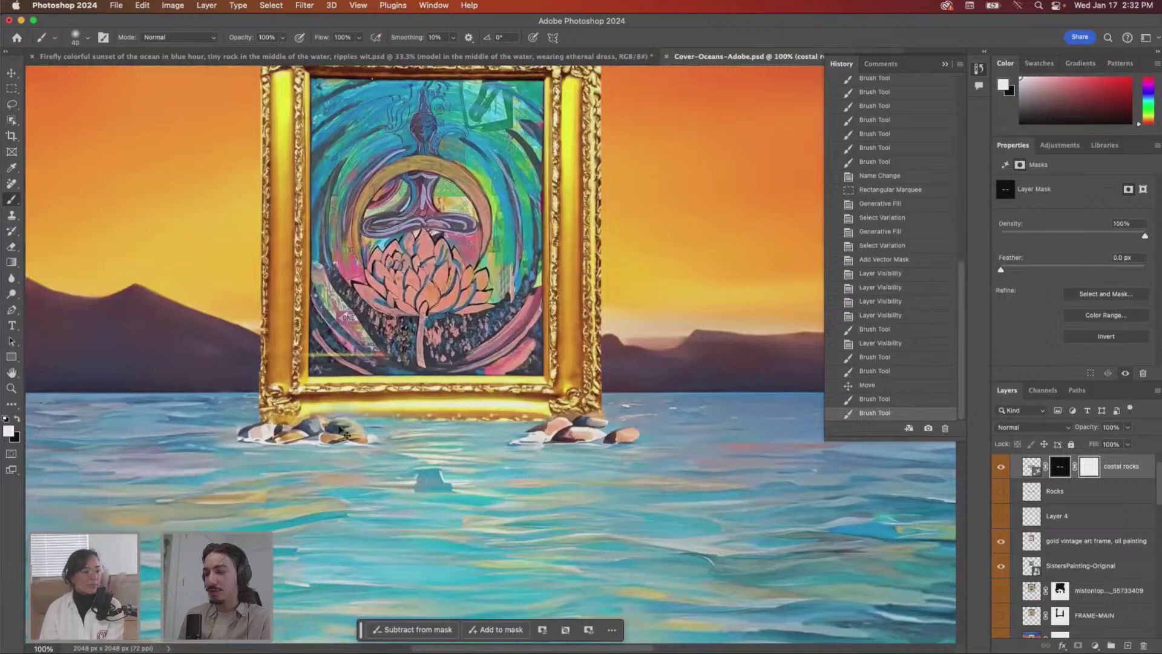
{"action": "key", "text": "super+plus"}
{"action": "key", "text": "super+plus"}
{"action": "scroll", "coordinate": [232, 488], "scroll_direction": "left", "scroll_amount": 5}
{"action": "key", "text": "bracketleft"}
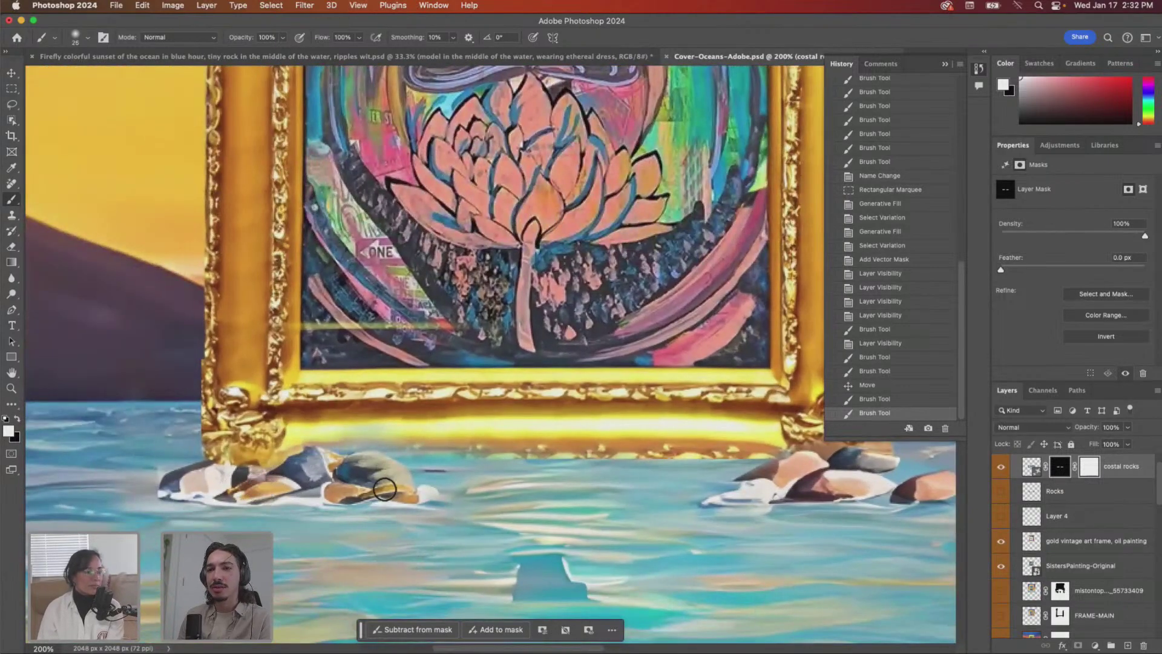
{"action": "left_click", "coordinate": [173, 482]}
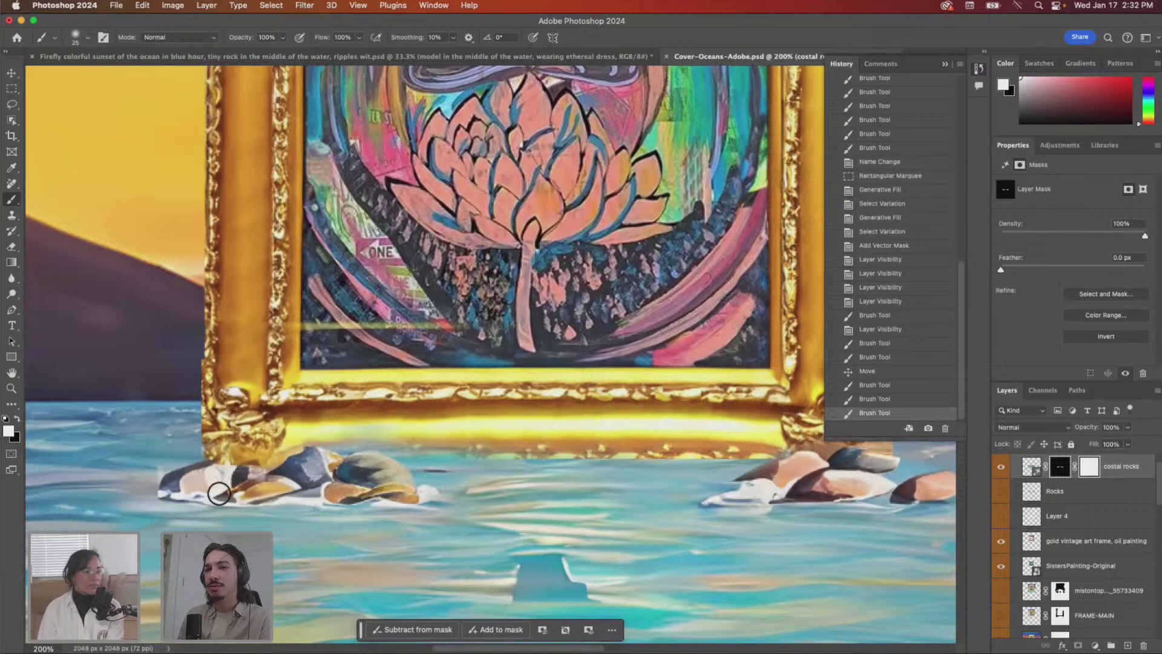
{"action": "left_click", "coordinate": [165, 480]}
{"action": "key", "text": "x"}
{"action": "left_click", "coordinate": [160, 462]}
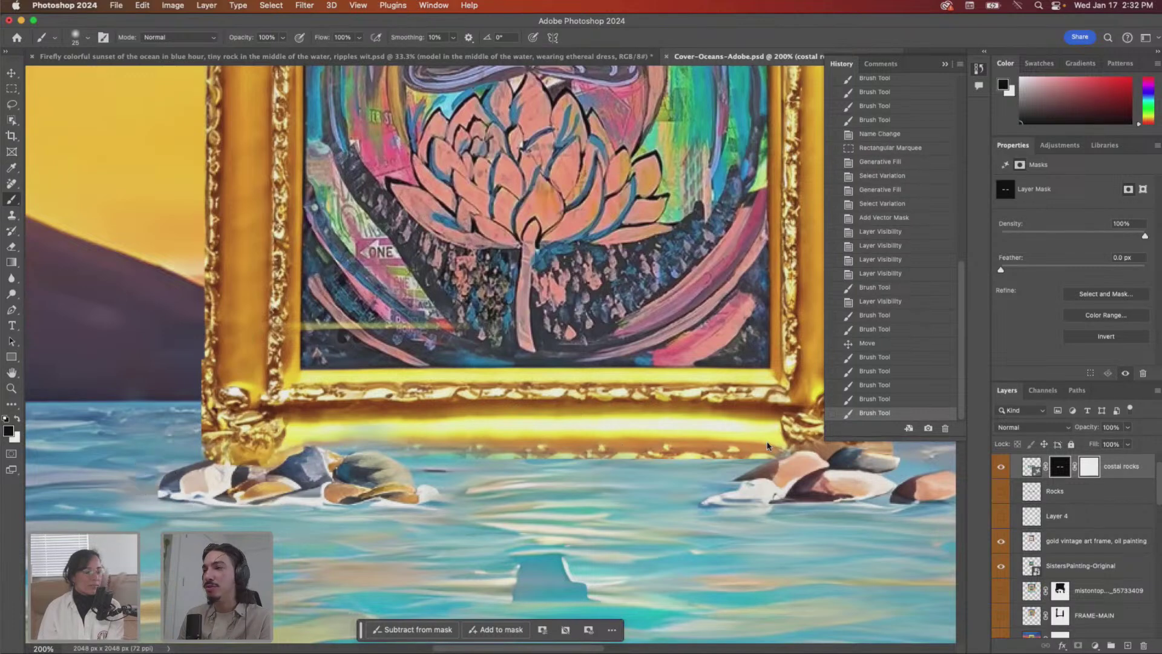
- Try the costal rocks layer's opacity, and mask out the stray gold line across the painting and the traces at the frame's right edge
{"action": "left_click", "coordinate": [1128, 428]}
{"action": "left_click", "coordinate": [1102, 444]}
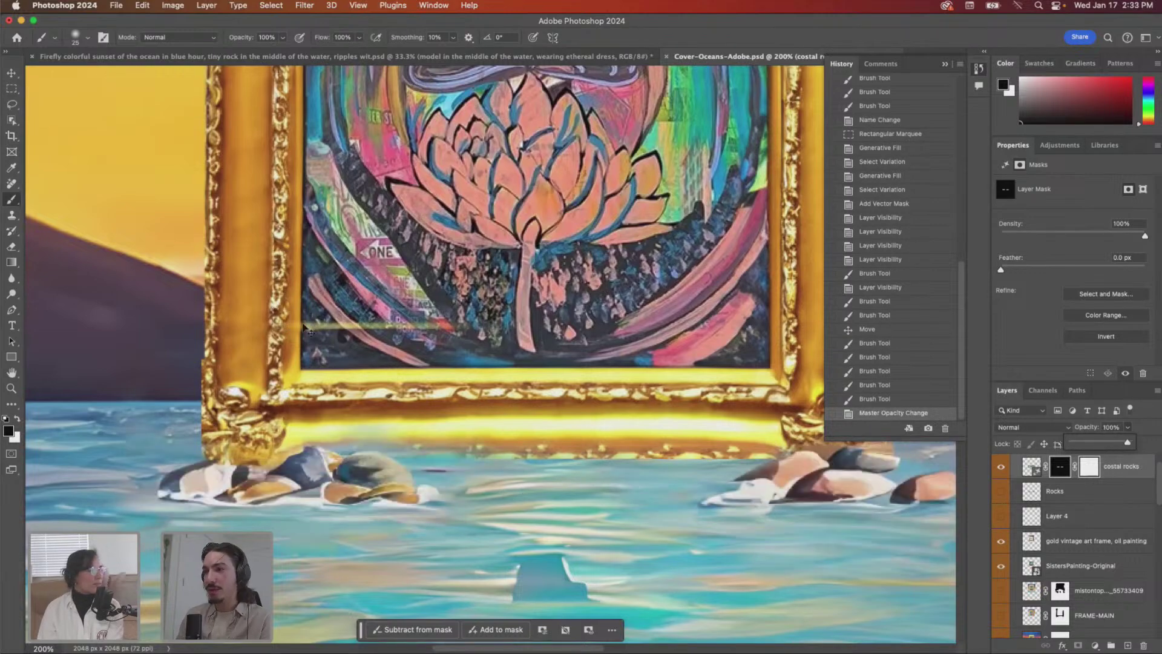
{"action": "key", "text": "super+minus"}
{"action": "left_click_drag", "start_coordinate": [433, 342], "coordinate": [442, 334]}
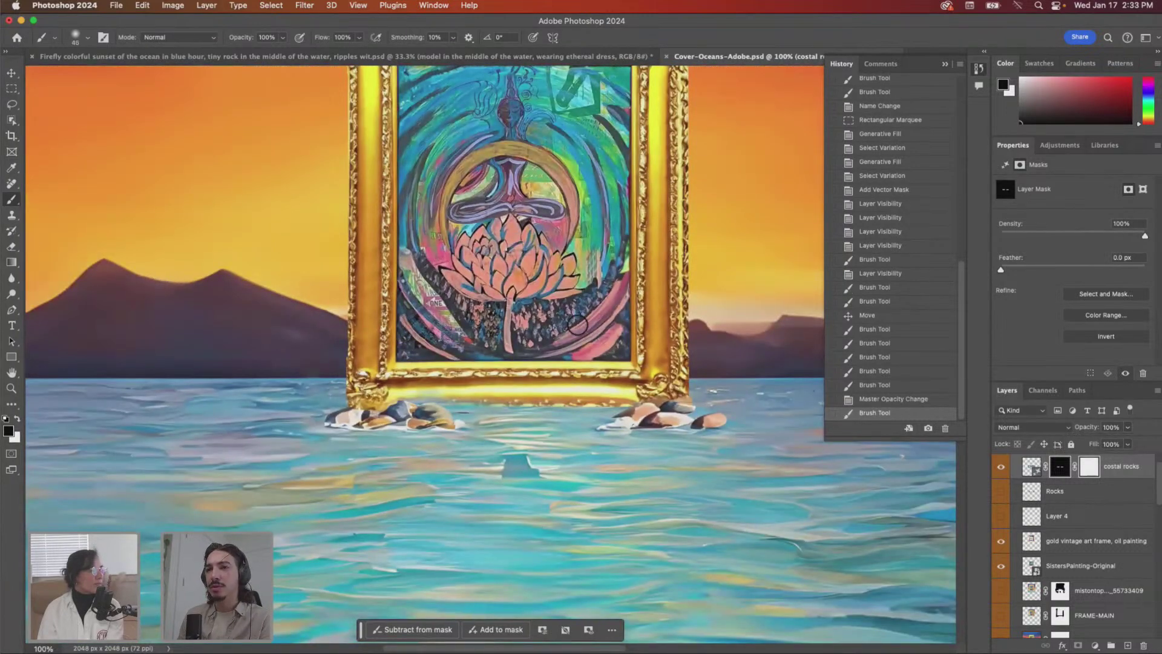
{"action": "left_click_drag", "start_coordinate": [684, 368], "coordinate": [734, 358]}
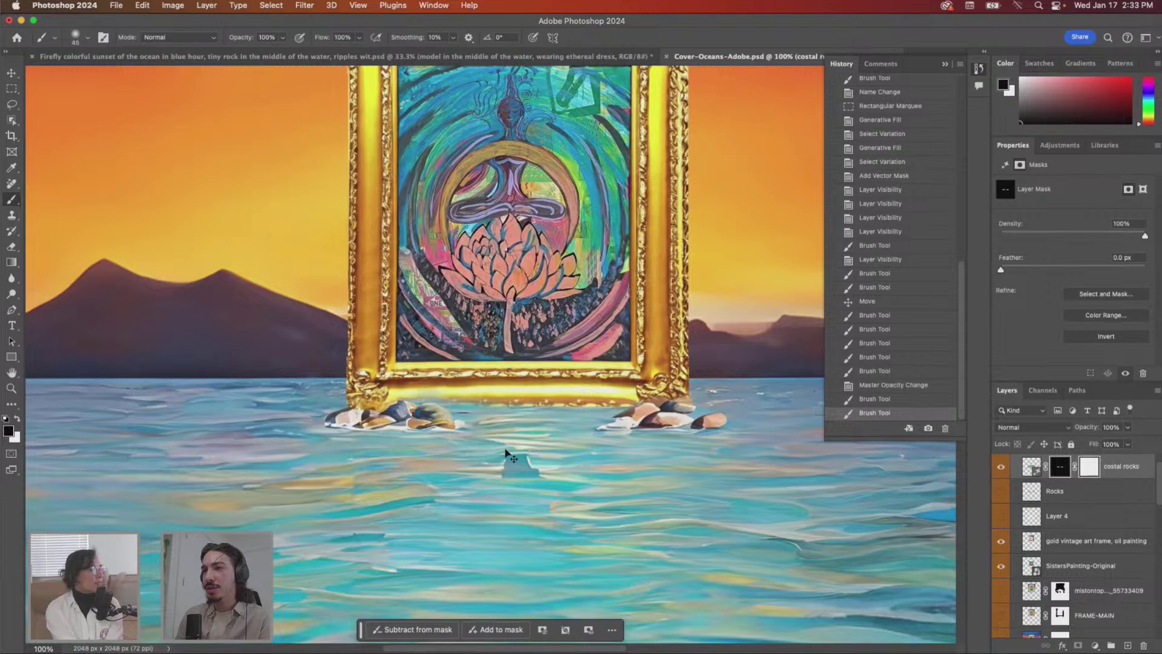
- Shift the costal rocks slightly up and to the left under the frame, and set the layer's opacity to 91%
{"action": "key", "text": "super+minus"}
{"action": "scroll", "coordinate": [1072, 499], "scroll_direction": "up", "scroll_amount": 1}
{"action": "left_click", "coordinate": [1072, 498]}
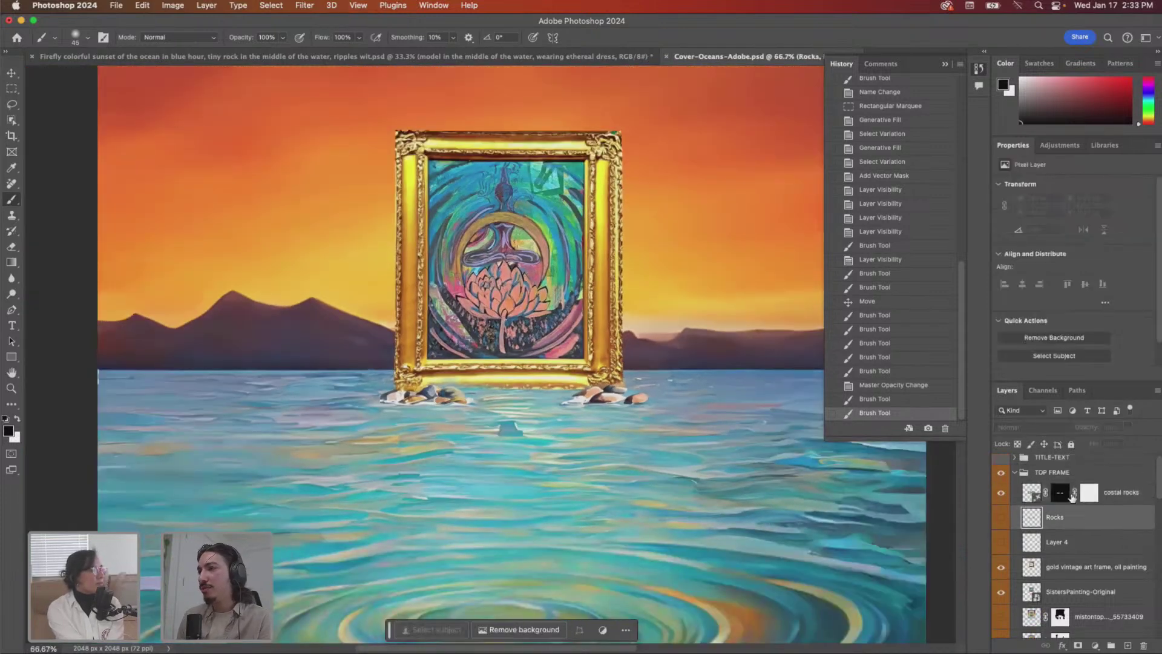
{"action": "key", "text": "v"}
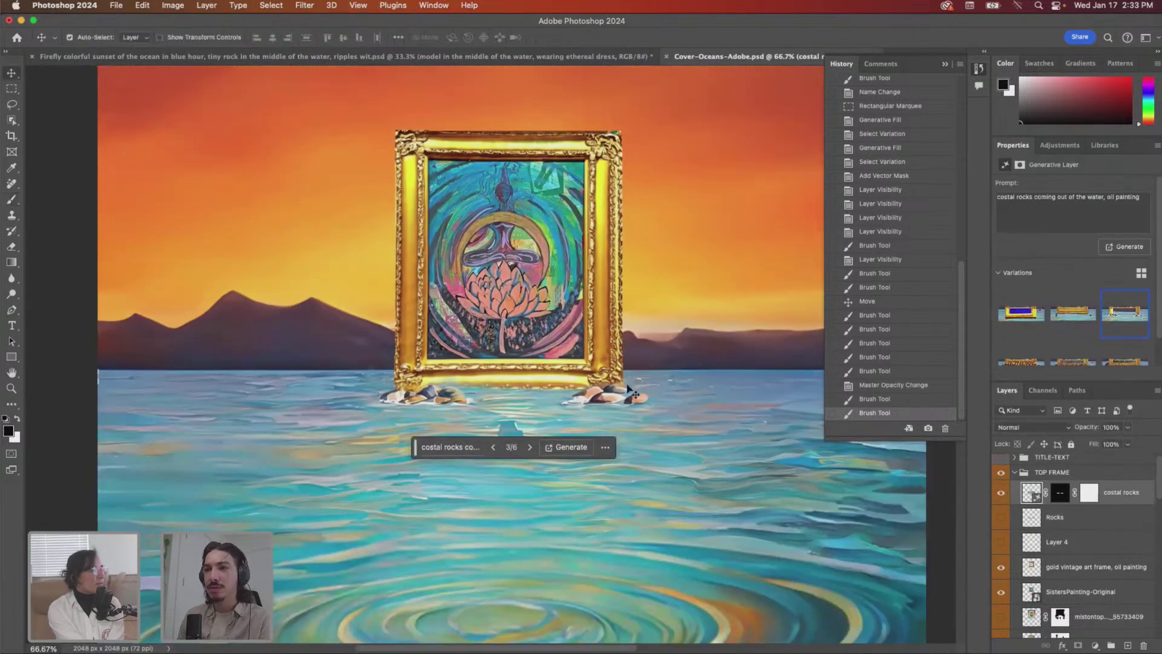
{"action": "left_click_drag", "start_coordinate": [624, 391], "coordinate": [621, 386]}
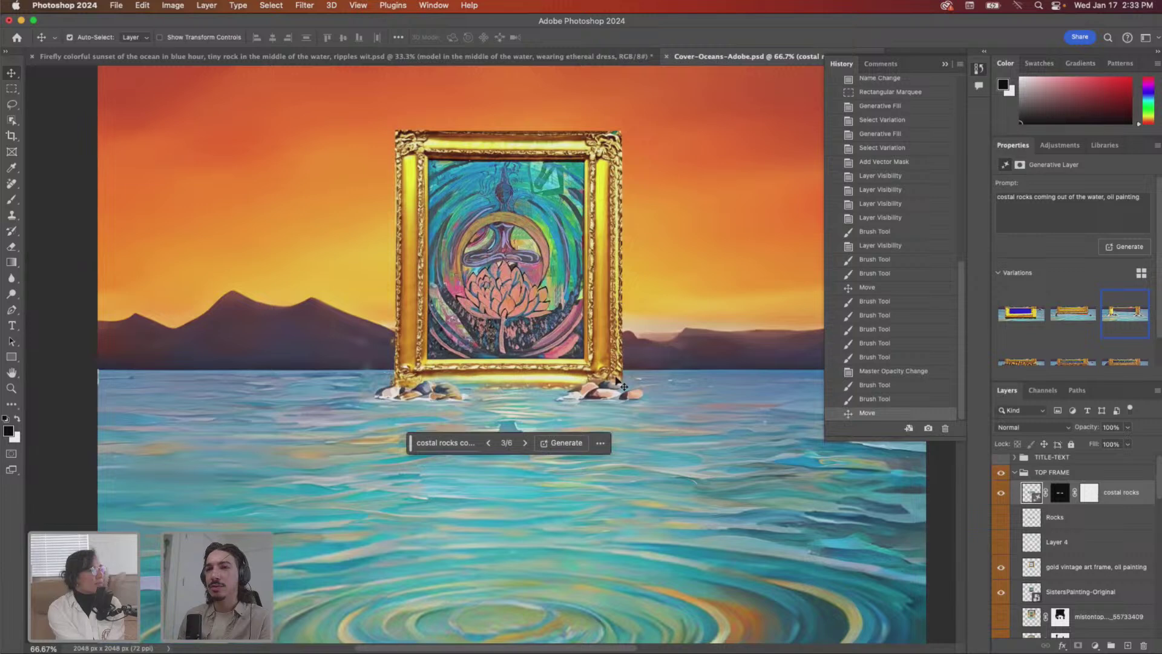
{"action": "mouse_move", "coordinate": [1127, 427]}
{"action": "left_mouse_down"}
{"action": "mouse_move", "coordinate": [1132, 443]}
{"action": "mouse_move", "coordinate": [1104, 446]}
{"action": "mouse_move", "coordinate": [1123, 444]}
{"action": "left_mouse_up"}
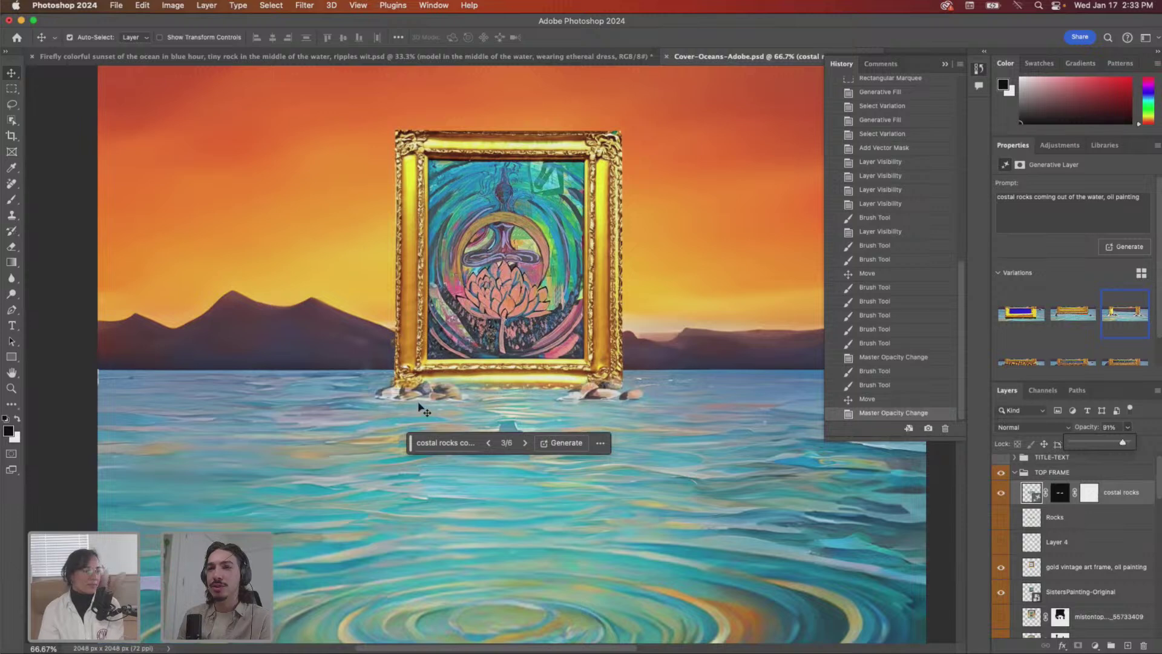
- Paint black on the costal rocks layer mask to clean up the water and horizon around the left rocks
{"action": "key", "text": "b"}
{"action": "mouse_move", "coordinate": [361, 366]}
{"action": "left_mouse_down"}
{"action": "mouse_move", "coordinate": [352, 378]}
{"action": "mouse_move", "coordinate": [363, 394]}
{"action": "left_mouse_up"}
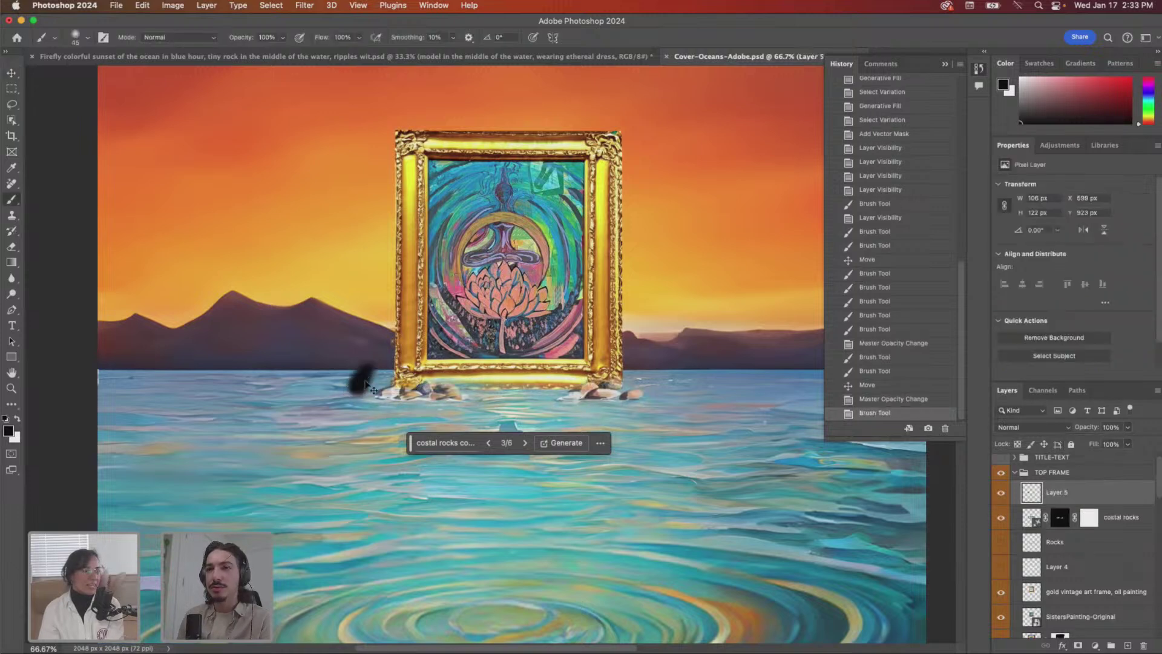
{"action": "key", "text": "super+z"}
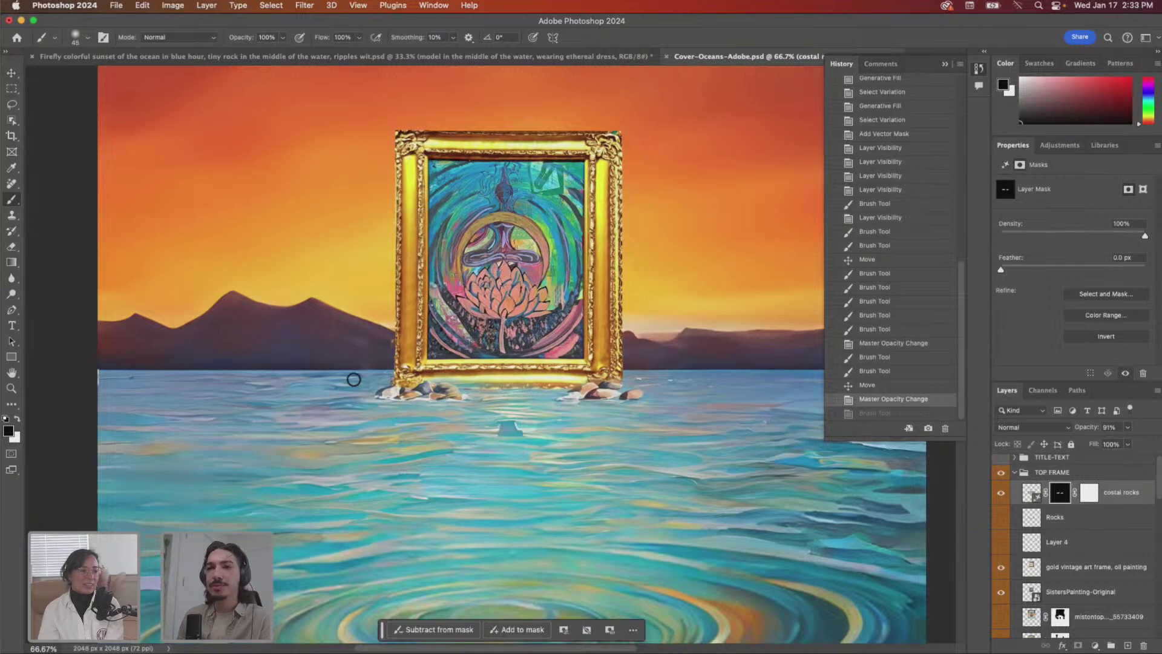
{"action": "mouse_move", "coordinate": [373, 378]}
{"action": "left_mouse_down"}
{"action": "mouse_move", "coordinate": [361, 410]}
{"action": "mouse_move", "coordinate": [471, 403]}
{"action": "left_mouse_up"}
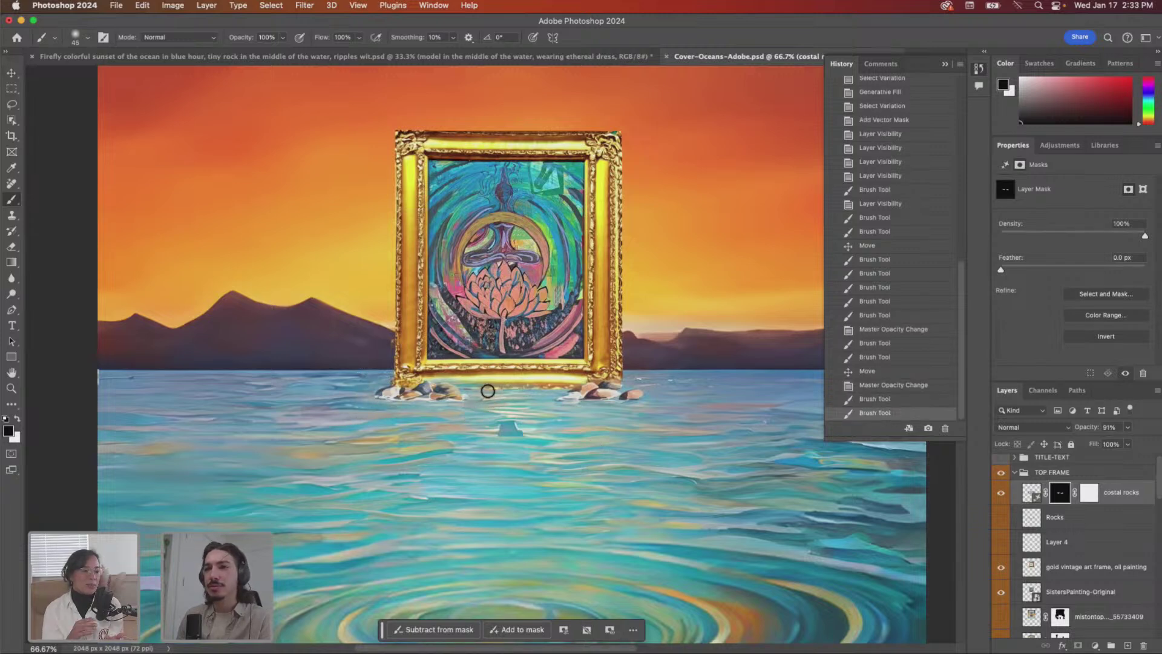
- Paint black on the costal rocks layer mask along the gold frame's bottom edge, reducing the brush to 10 px
{"action": "left_click_drag", "start_coordinate": [543, 386], "coordinate": [555, 385]}
{"action": "key", "text": "super+plus"}
{"action": "key", "text": "super+plus"}
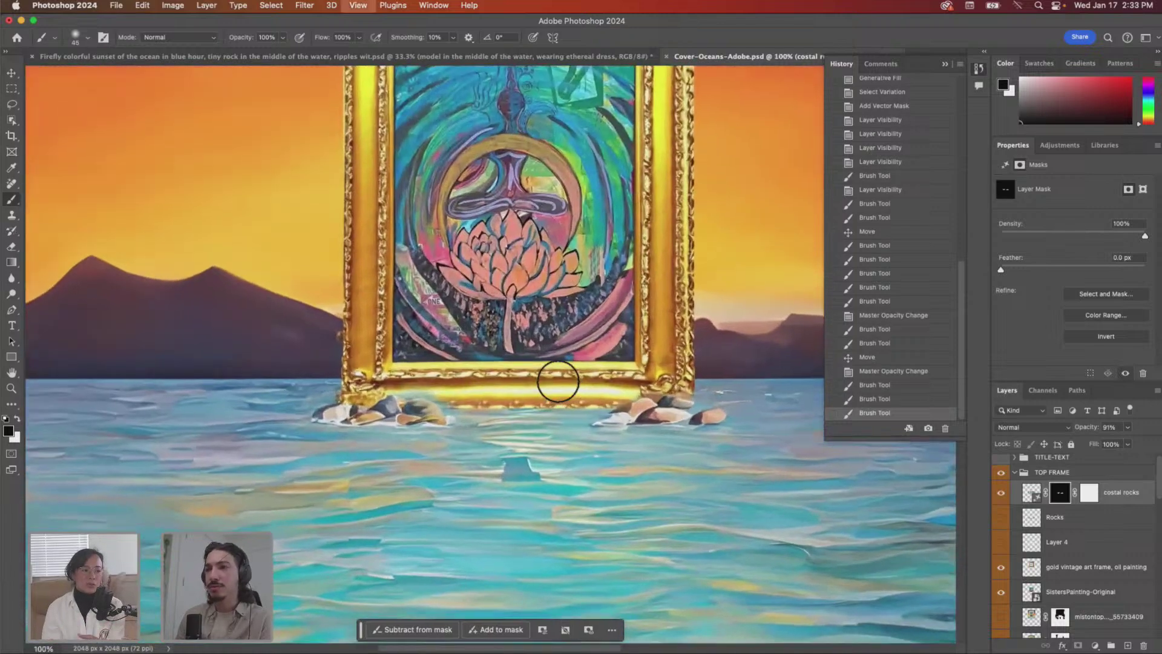
{"action": "key", "text": "bracketleft"}
{"action": "key", "text": "bracketleft"}
{"action": "key", "text": "bracketleft"}
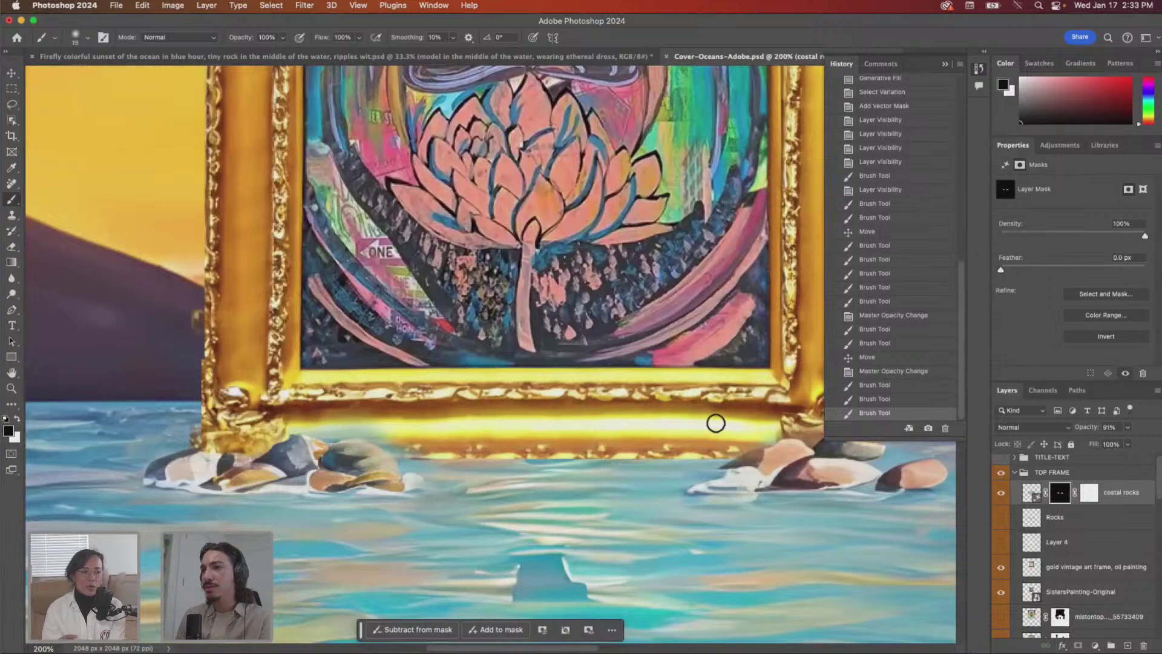
{"action": "key", "text": "bracketleft"}
{"action": "key", "text": "bracketleft"}
{"action": "left_click", "coordinate": [767, 425]}
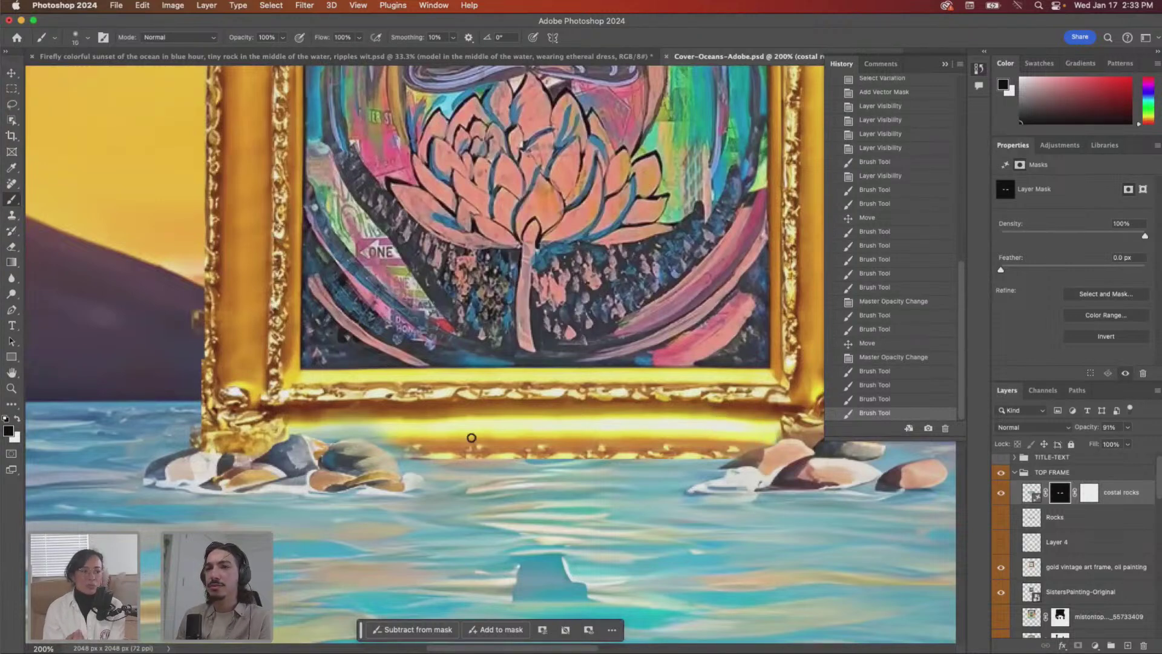
- Mask out leftover traces on the costal rocks layer between the left rocks and the frame's bottom edge and in the water below
{"action": "mouse_move", "coordinate": [394, 441]}
{"action": "left_mouse_down"}
{"action": "mouse_move", "coordinate": [432, 471]}
{"action": "mouse_move", "coordinate": [407, 466]}
{"action": "left_mouse_up"}
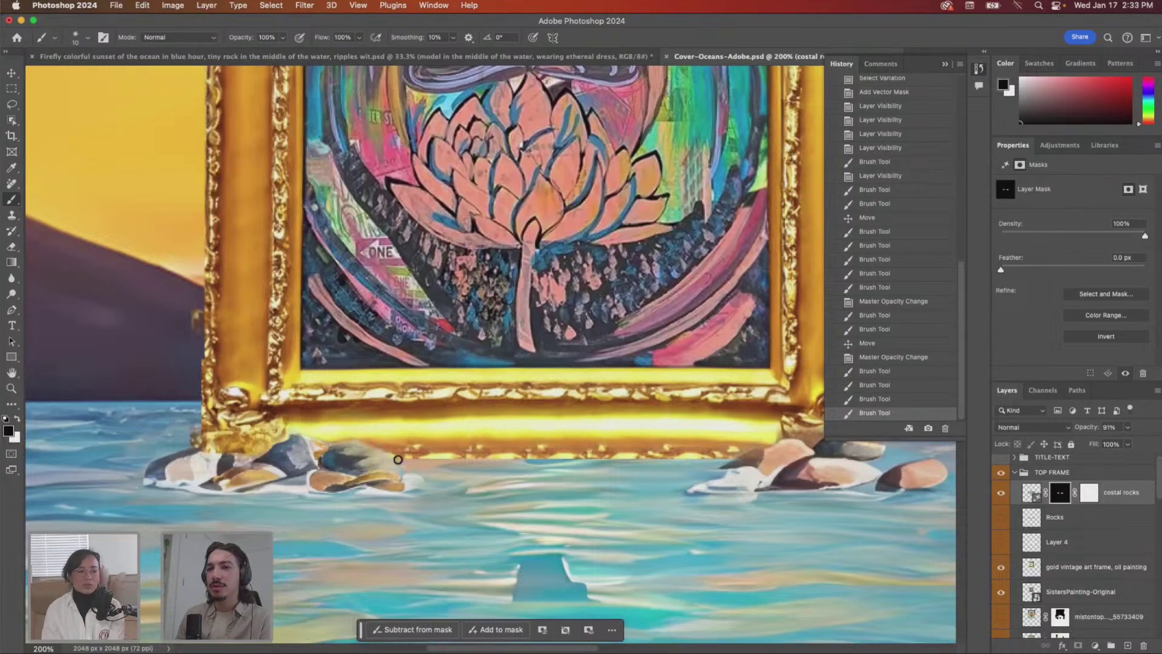
{"action": "mouse_move", "coordinate": [404, 496]}
{"action": "left_mouse_down"}
{"action": "mouse_move", "coordinate": [441, 475]}
{"action": "mouse_move", "coordinate": [460, 482]}
{"action": "mouse_move", "coordinate": [423, 500]}
{"action": "mouse_move", "coordinate": [676, 471]}
{"action": "mouse_move", "coordinate": [557, 459]}
{"action": "mouse_move", "coordinate": [576, 476]}
{"action": "mouse_move", "coordinate": [859, 516]}
{"action": "left_mouse_up"}
{"action": "key", "text": "super+minus"}
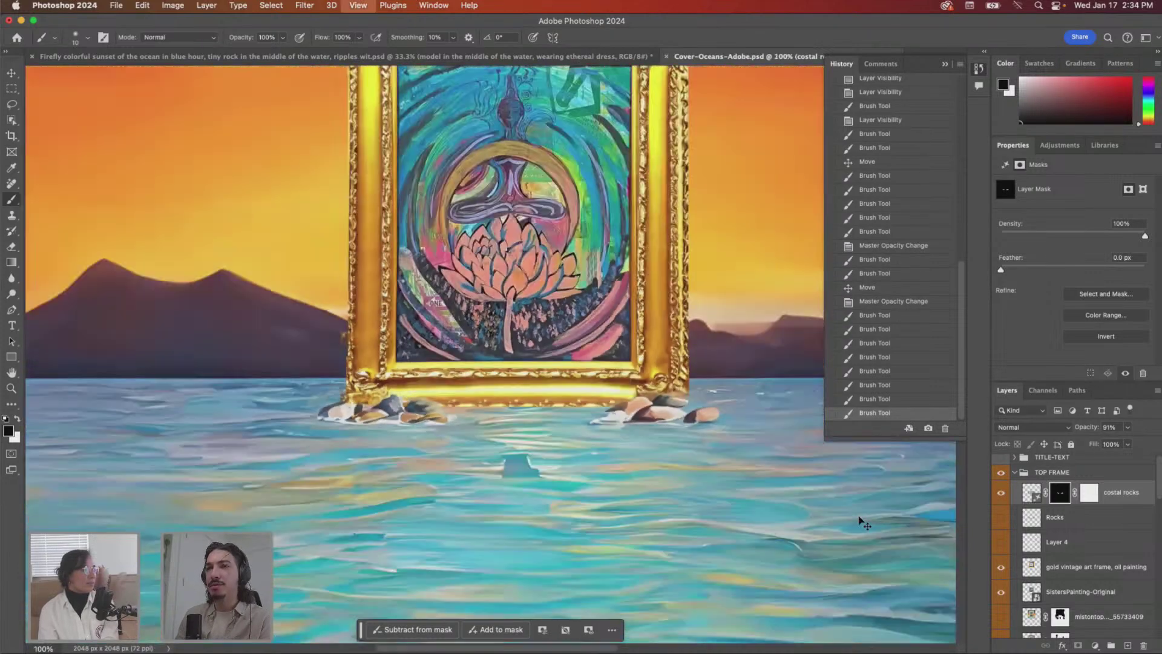
{"action": "key", "text": "super+minus"}
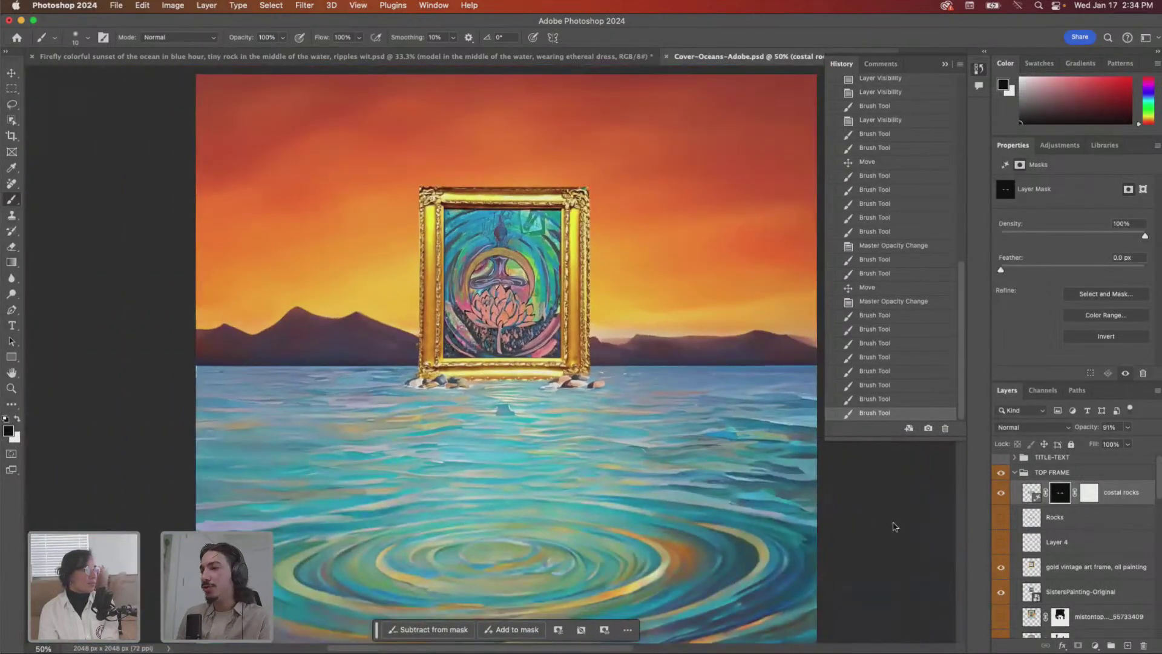
- With the TOP FRAME group active, select a rectangle of water beneath the frame and generate a fill there with the prompt "reflection"
{"action": "left_click", "coordinate": [1088, 492]}
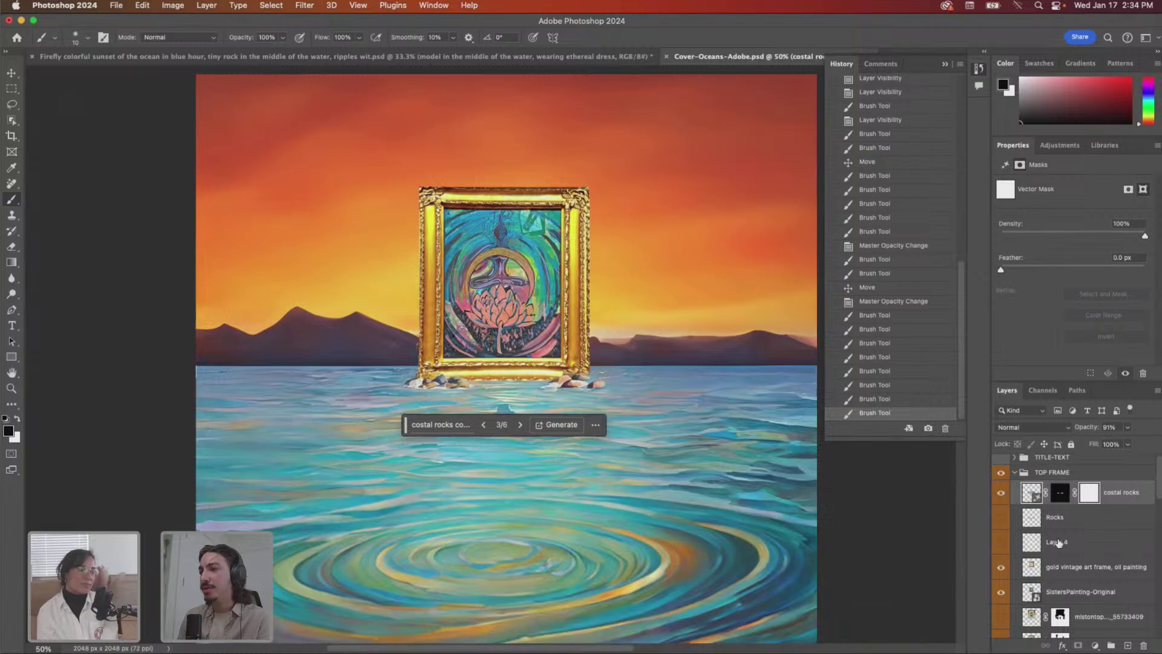
{"action": "scroll", "coordinate": [1016, 620], "scroll_direction": "down", "scroll_amount": 5}
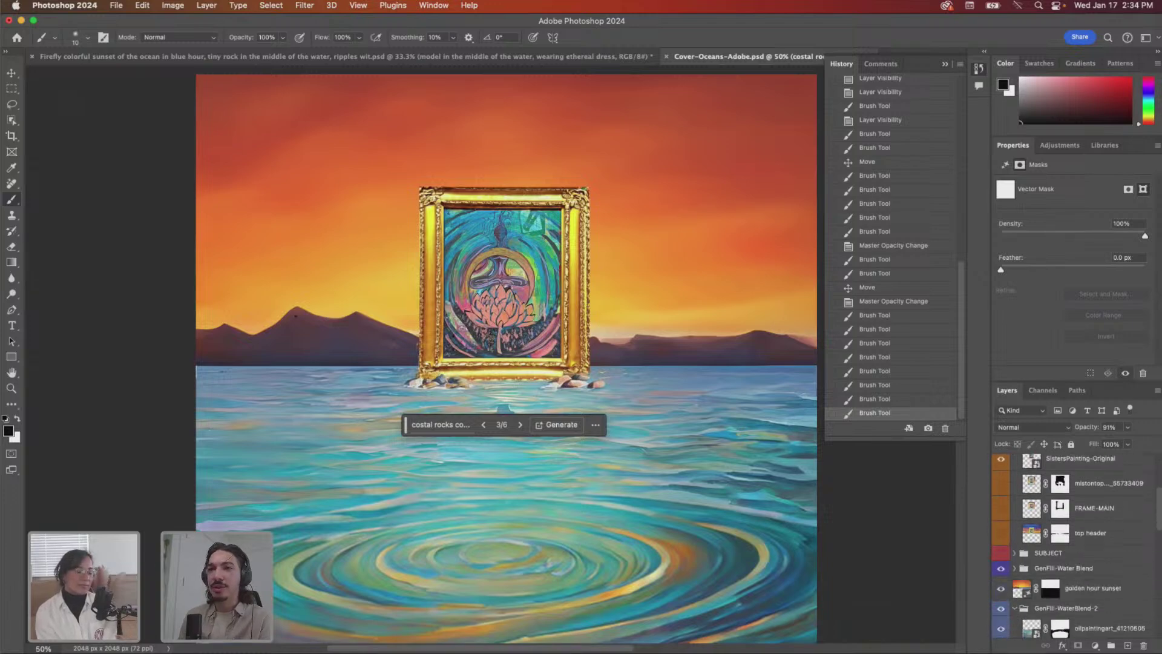
{"action": "left_click", "coordinate": [12, 88]}
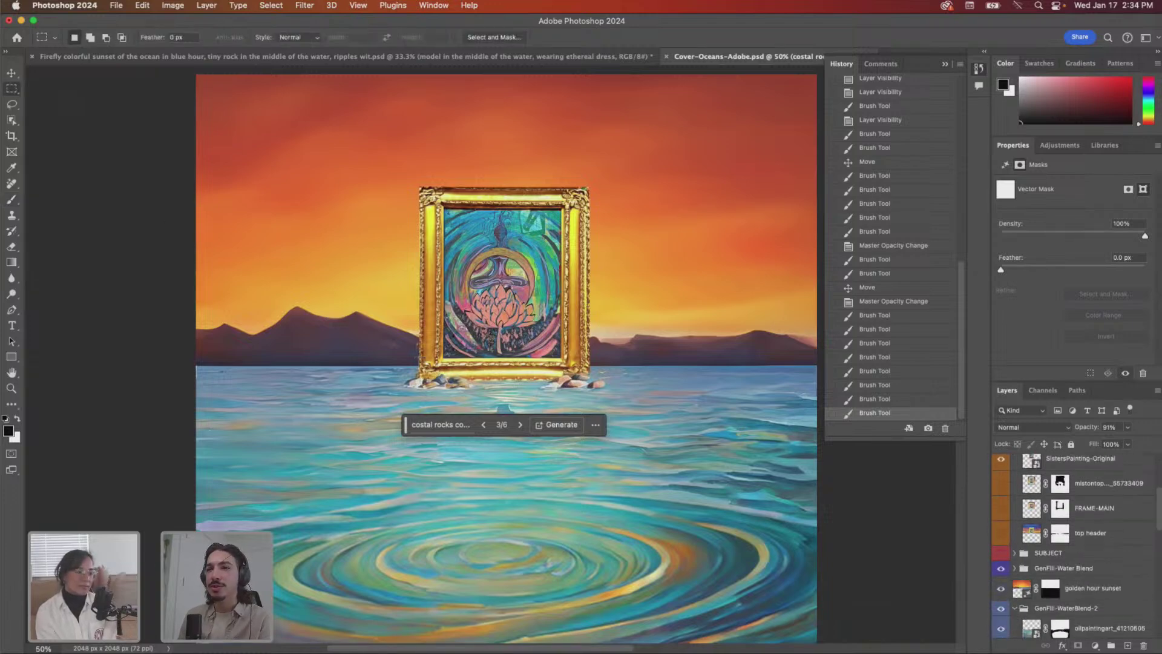
{"action": "scroll", "coordinate": [1085, 500], "scroll_direction": "up", "scroll_amount": 4}
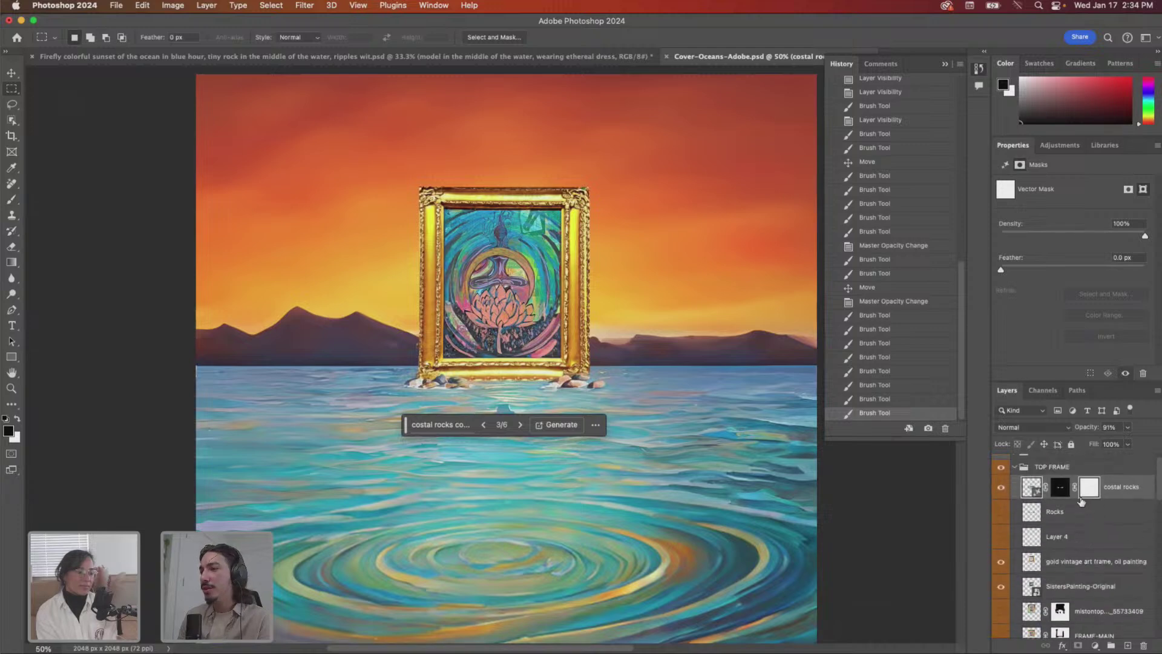
{"action": "left_click", "coordinate": [1074, 481]}
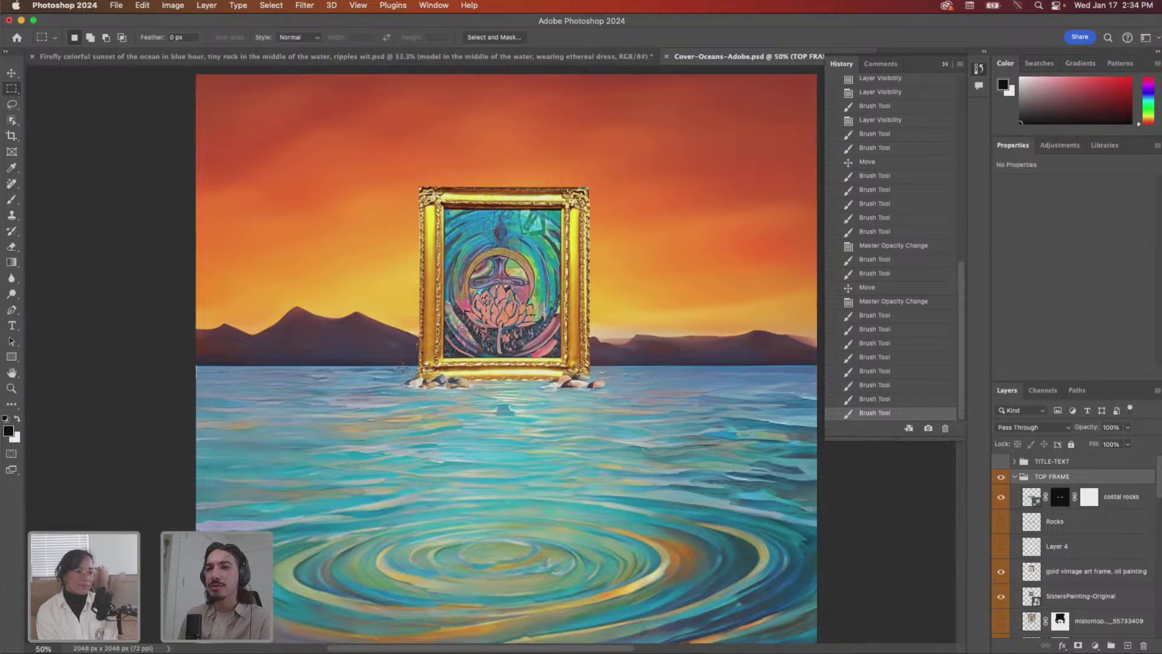
{"action": "left_click_drag", "start_coordinate": [404, 366], "coordinate": [601, 463]}
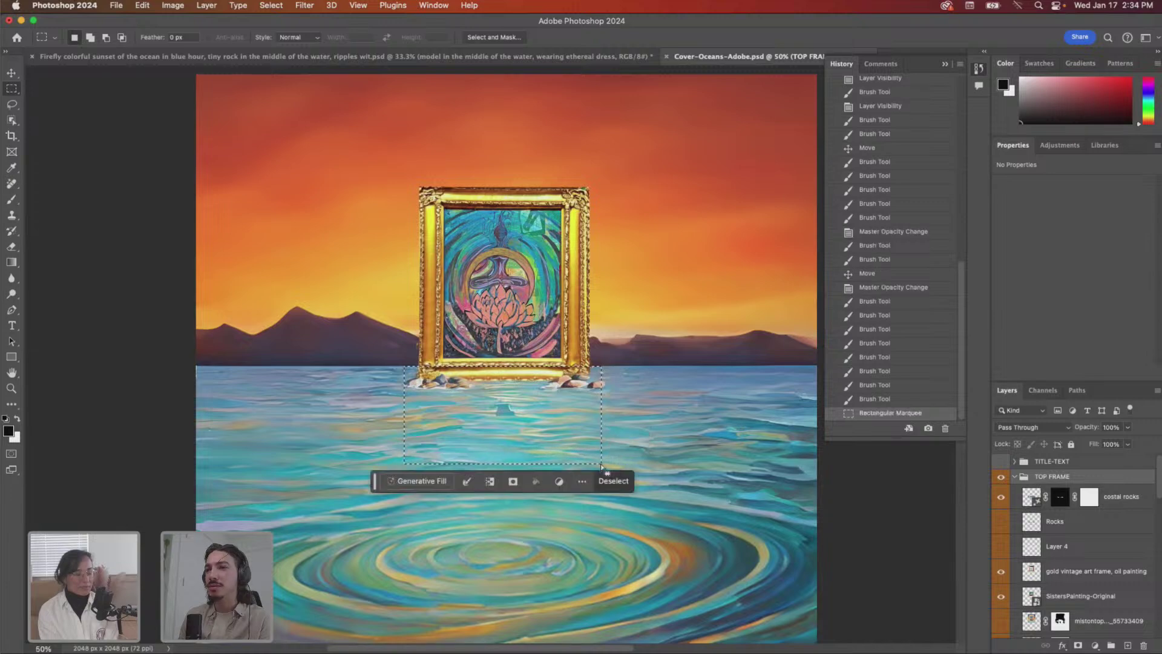
{"action": "left_click", "coordinate": [410, 481]}
{"action": "type", "text": "reflection"}
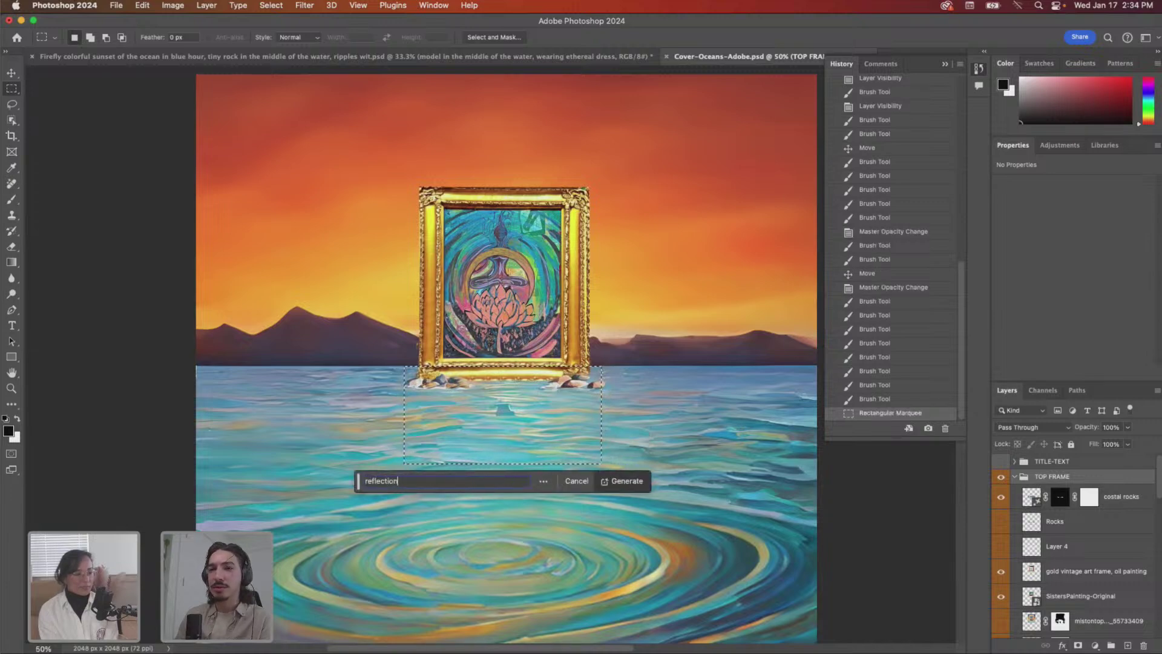
{"action": "key", "text": "Return"}
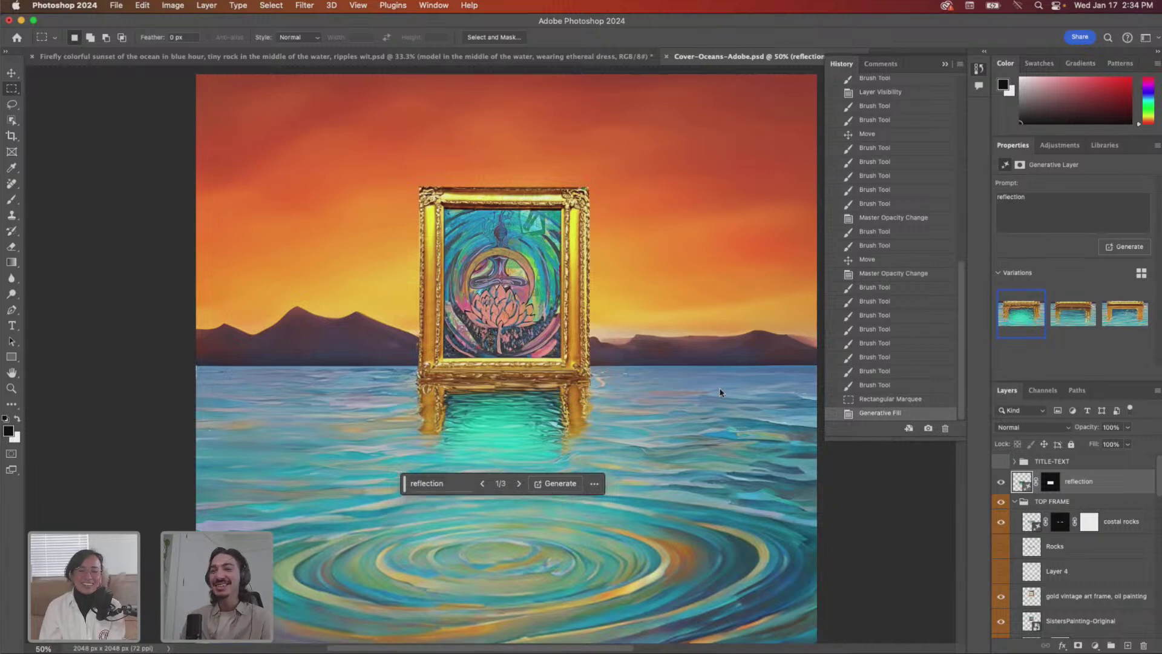
- Compare the generated reflection variations and choose the second one
{"action": "left_click", "coordinate": [1066, 316]}
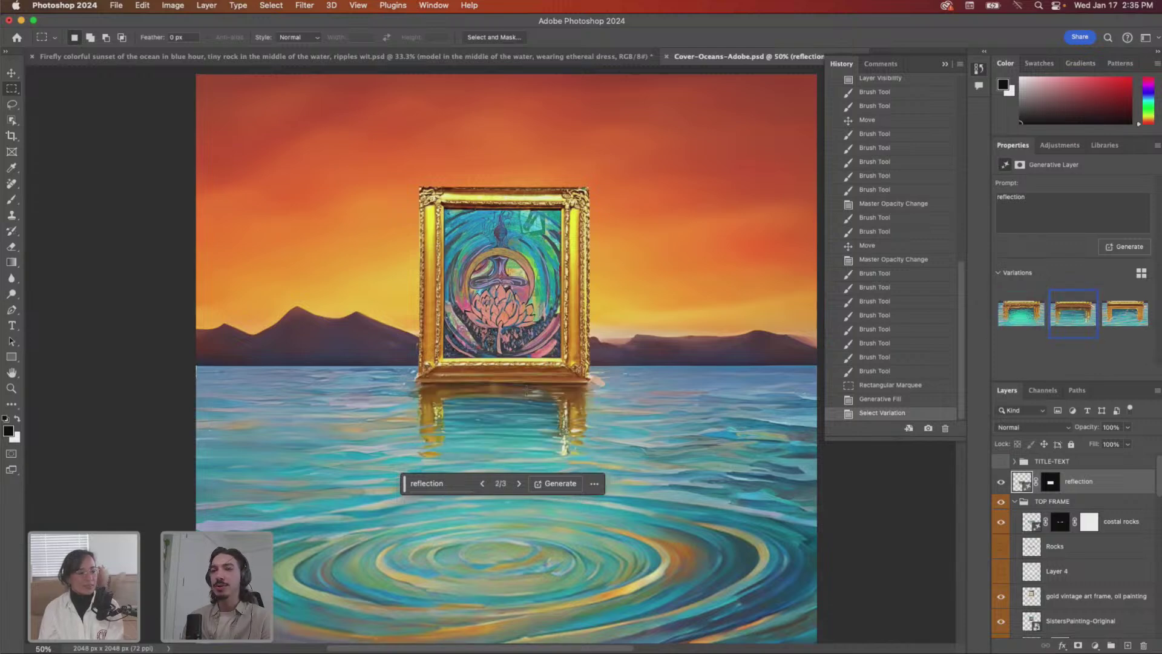
{"action": "left_click", "coordinate": [1121, 316]}
{"action": "left_click", "coordinate": [1072, 319]}
{"action": "left_click", "coordinate": [1022, 319]}
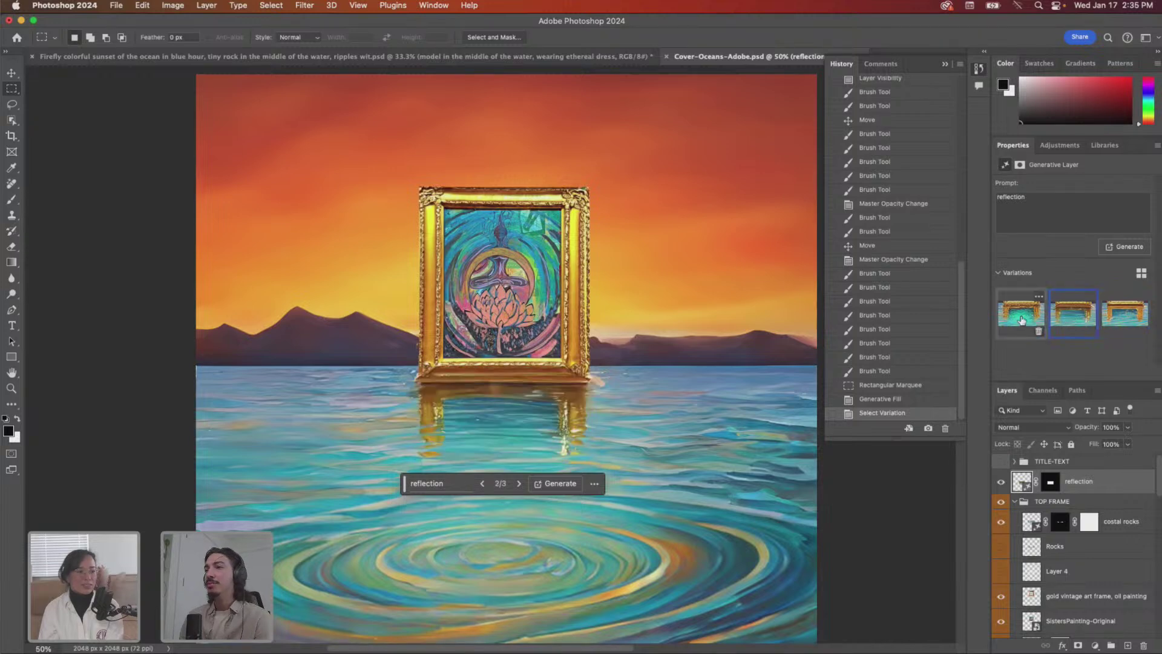
{"action": "left_click", "coordinate": [1075, 319]}
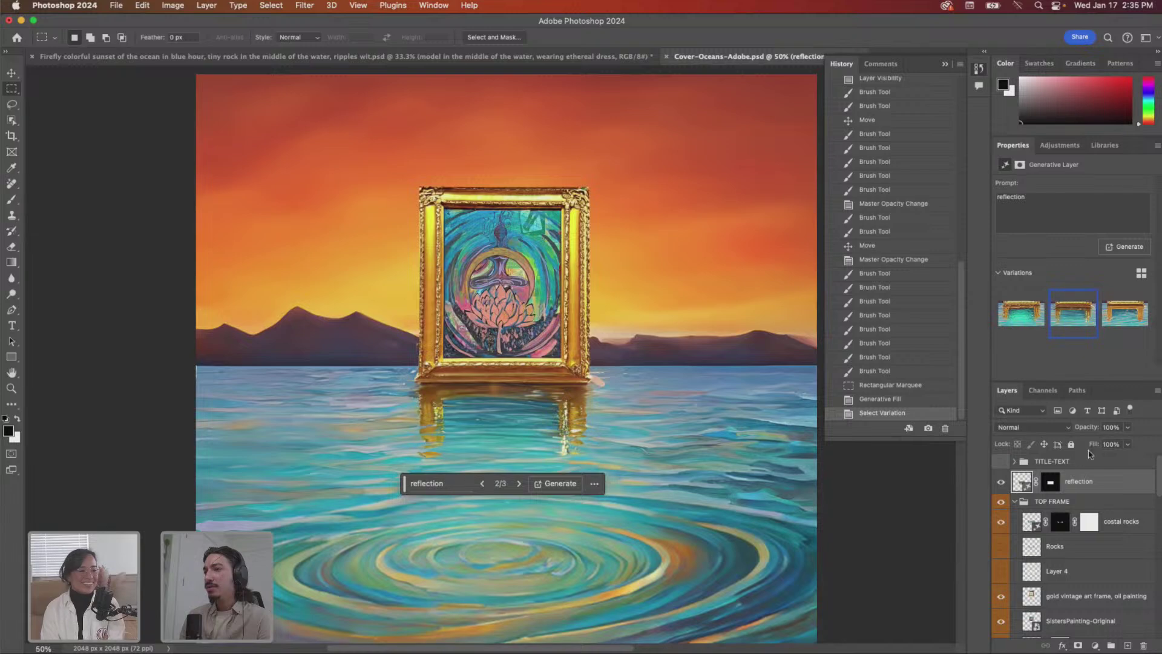
- Try lower opacities and the Lighten blend mode on the reflection layer, undoing the blend change and returning the opacity to 100%
{"action": "left_click", "coordinate": [1127, 428]}
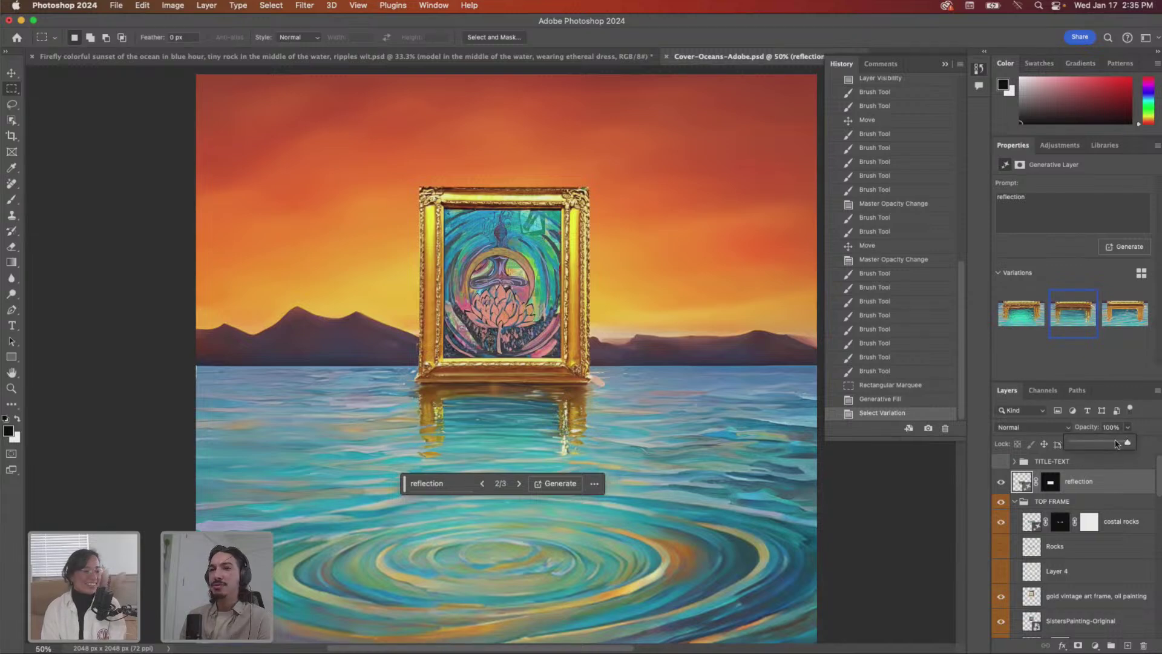
{"action": "left_click", "coordinate": [1110, 443]}
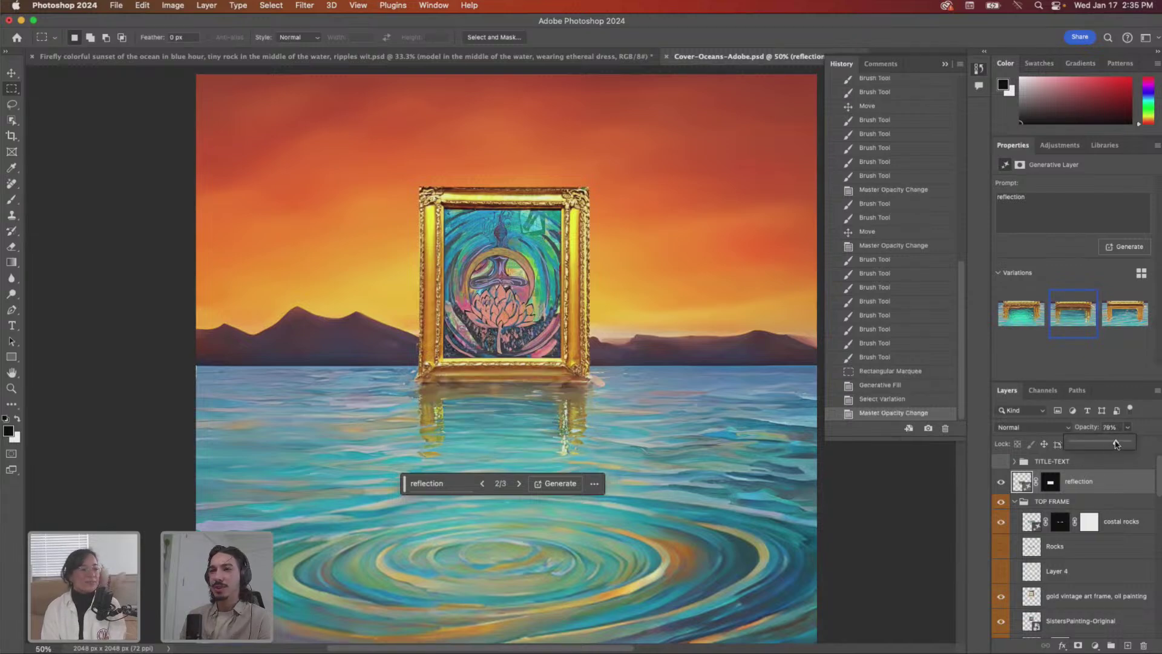
{"action": "left_click_drag", "start_coordinate": [1117, 444], "coordinate": [1131, 444]}
{"action": "left_click", "coordinate": [1038, 430]}
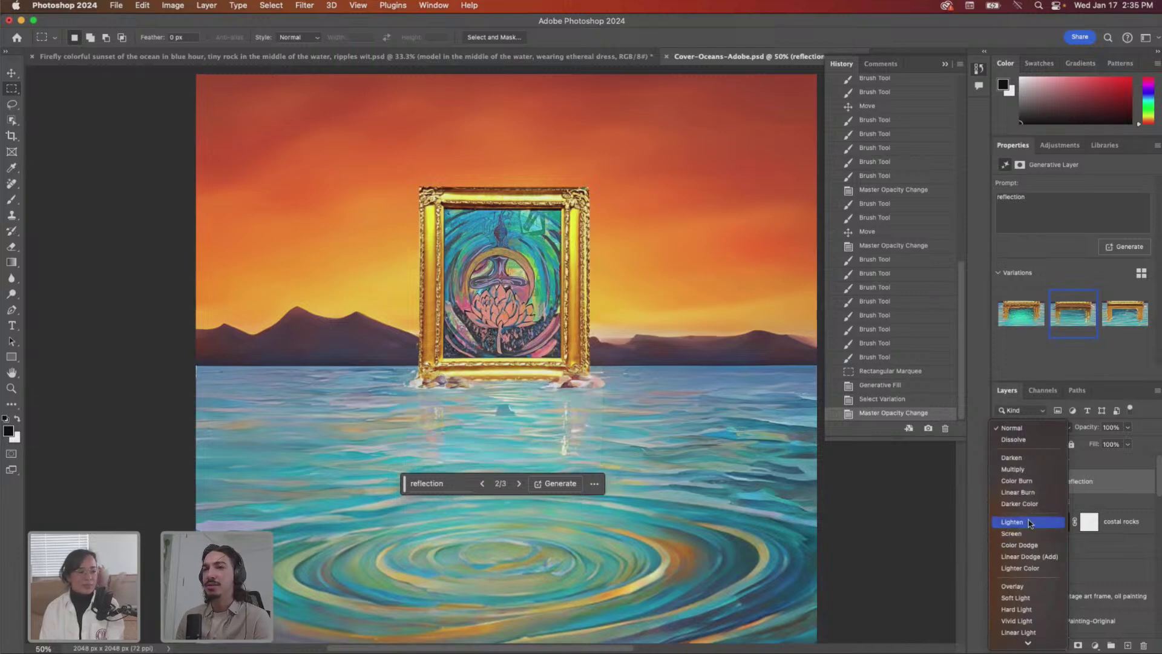
{"action": "left_click", "coordinate": [1030, 524]}
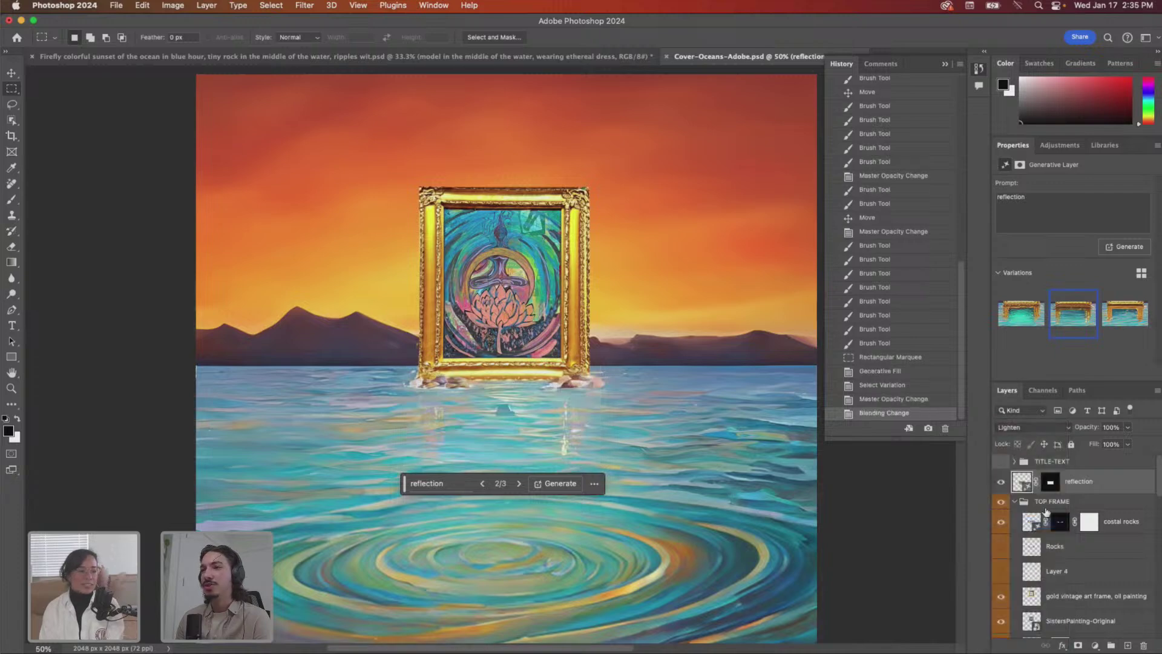
{"action": "key", "text": "super+z"}
{"action": "left_click", "coordinate": [1128, 427]}
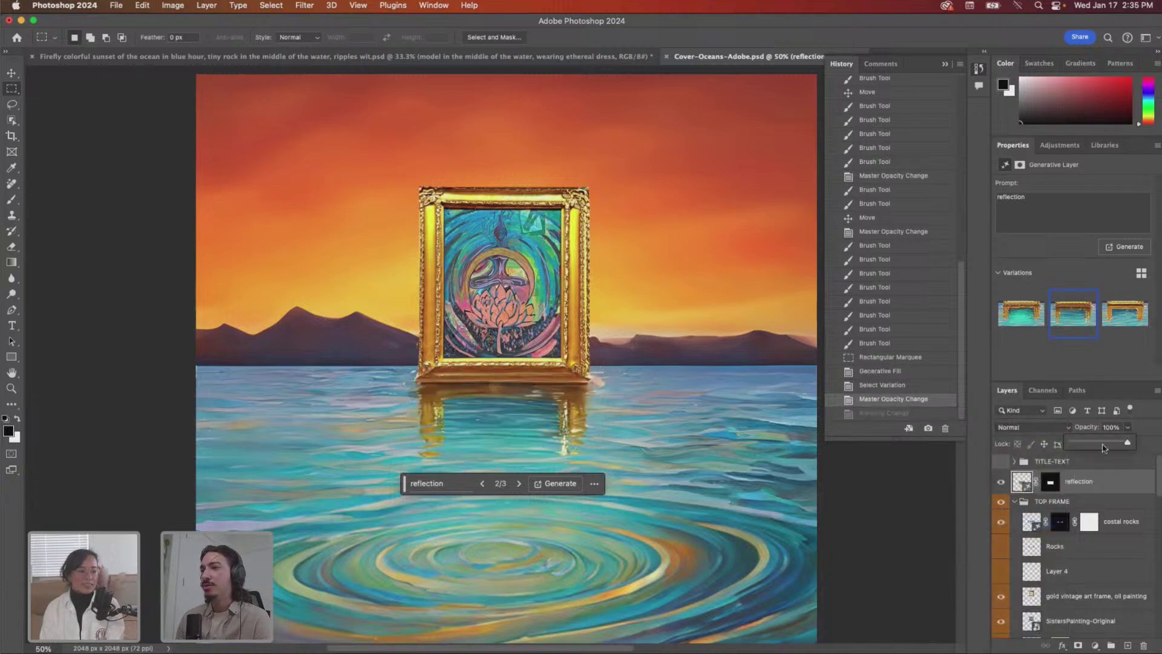
{"action": "mouse_move", "coordinate": [1104, 446]}
{"action": "left_mouse_down"}
{"action": "mouse_move", "coordinate": [1087, 446]}
{"action": "mouse_move", "coordinate": [1132, 445]}
{"action": "left_mouse_up"}
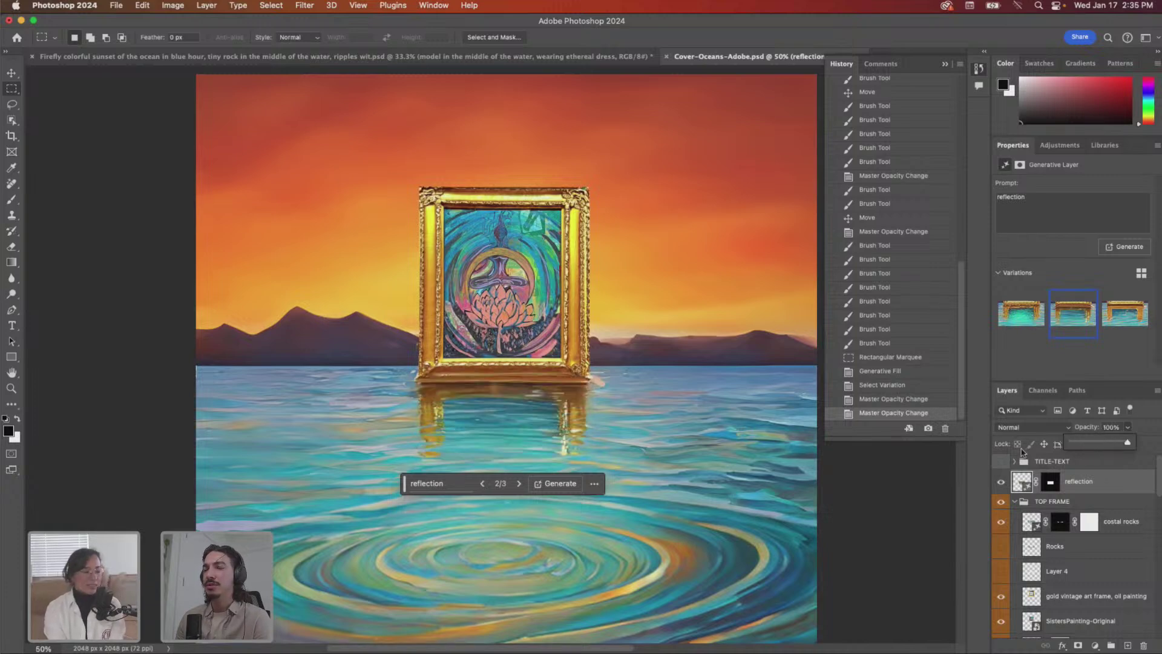
- Set the reflection layer to Darker Color at 92% opacity, and compare the result with the costal rocks hidden and shown
{"action": "left_click", "coordinate": [1029, 427]}
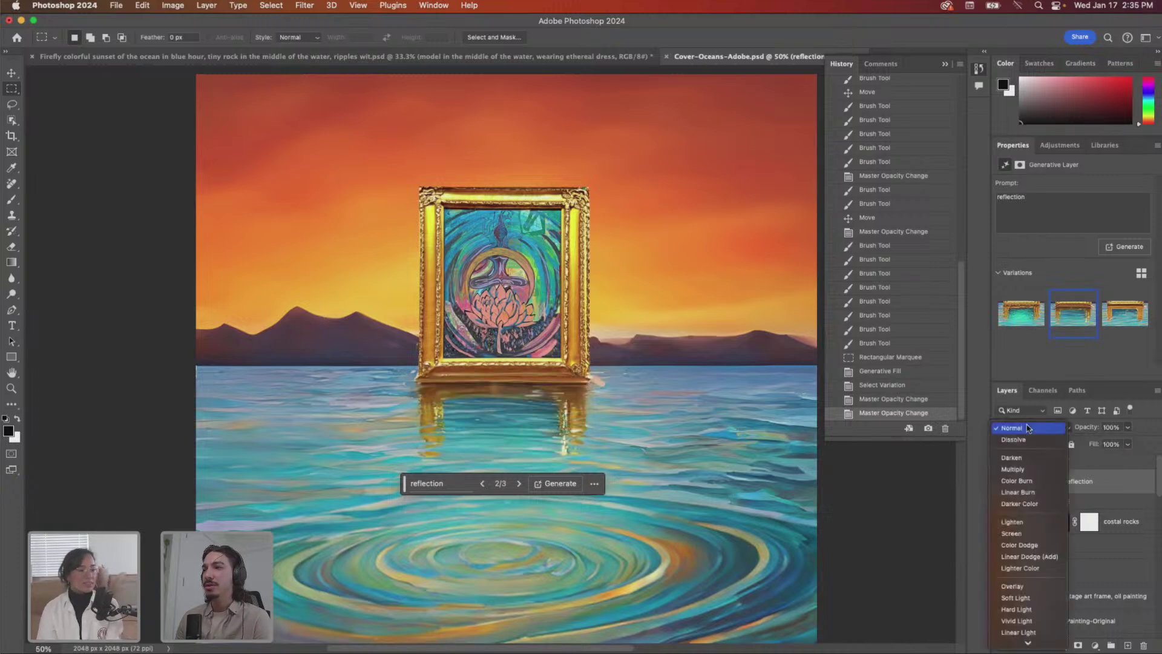
{"action": "left_click", "coordinate": [1026, 505]}
{"action": "left_click", "coordinate": [1128, 428]}
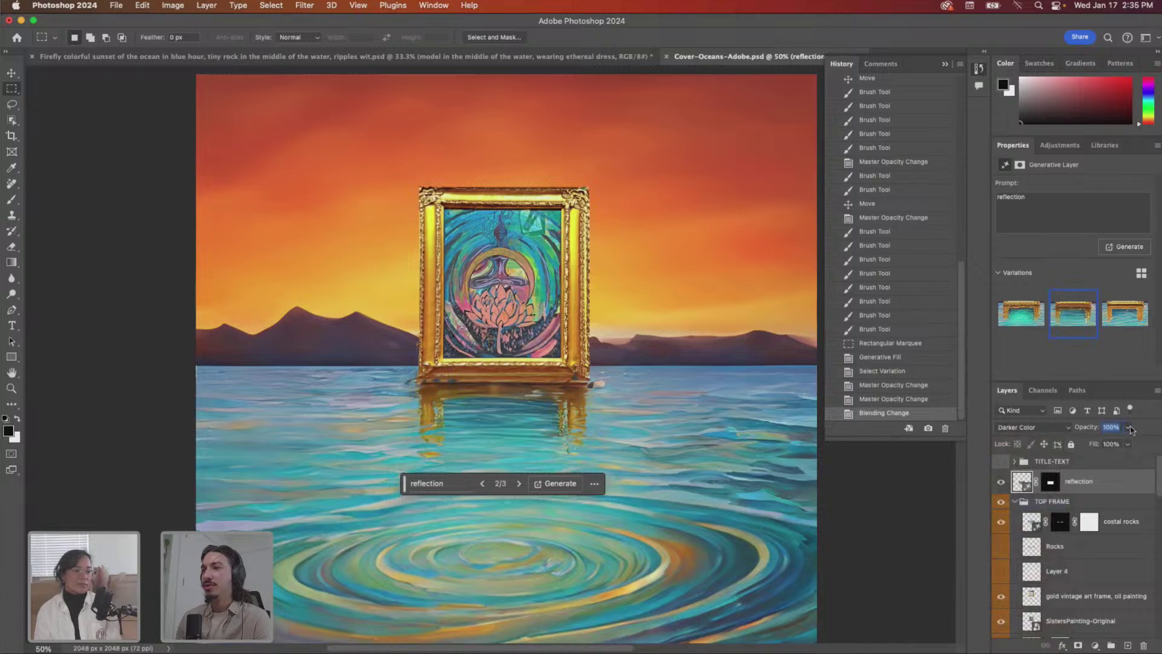
{"action": "left_click_drag", "start_coordinate": [1118, 444], "coordinate": [1121, 445]}
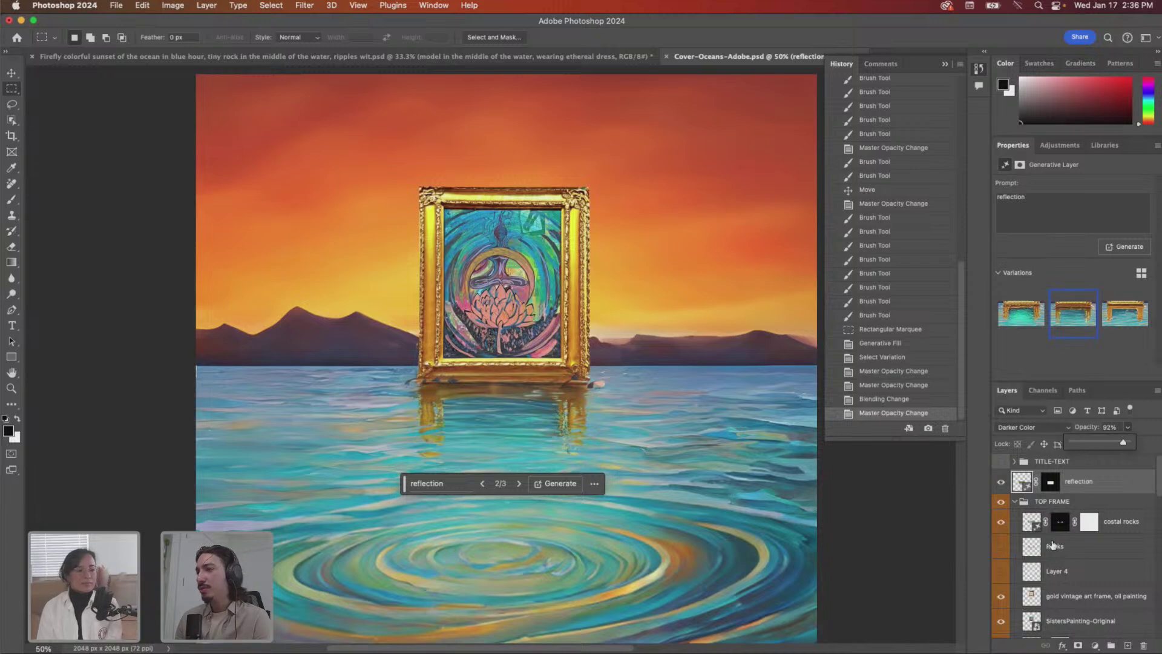
{"action": "left_click", "coordinate": [1019, 524]}
{"action": "left_click", "coordinate": [1001, 523]}
{"action": "left_click", "coordinate": [1001, 522]}
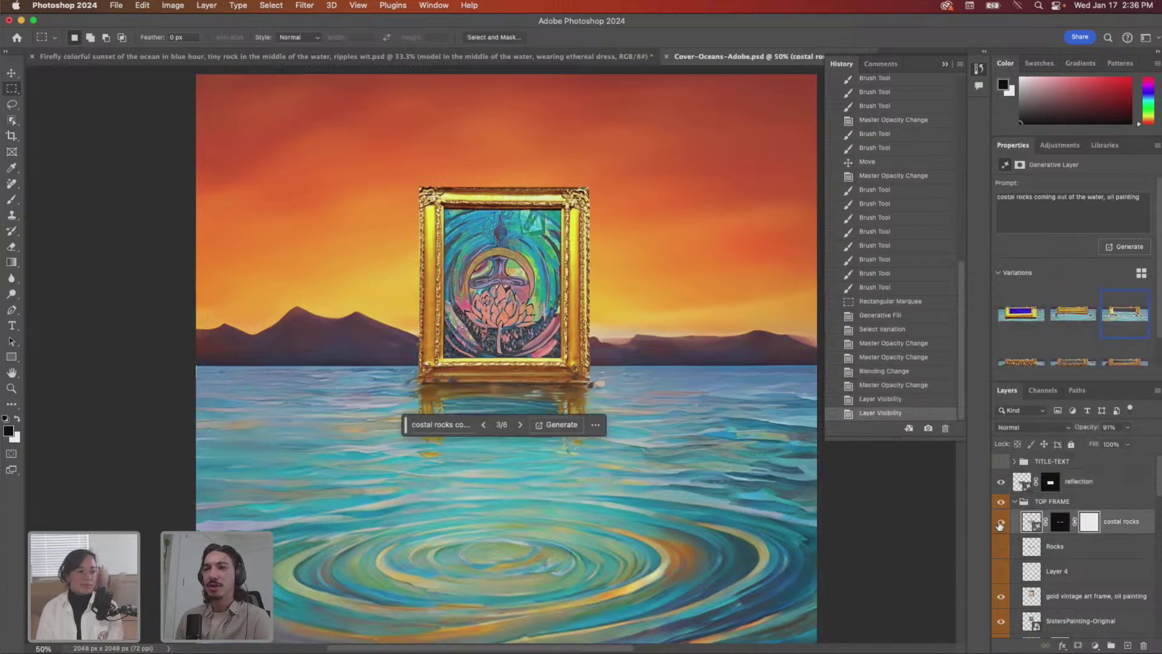
{"action": "left_click", "coordinate": [1001, 523]}
{"action": "left_click", "coordinate": [1001, 522]}
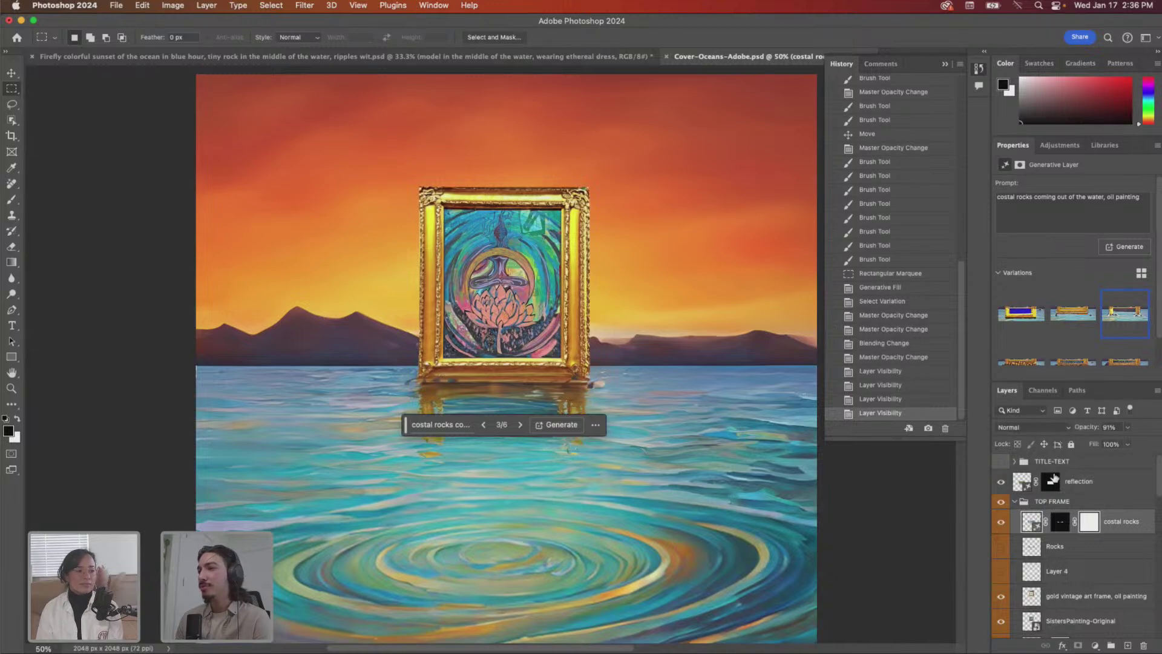
- Return the reflection layer's blend mode to Normal and compare the image with that layer hidden and shown
{"action": "left_click", "coordinate": [1023, 481]}
{"action": "left_click", "coordinate": [1034, 425]}
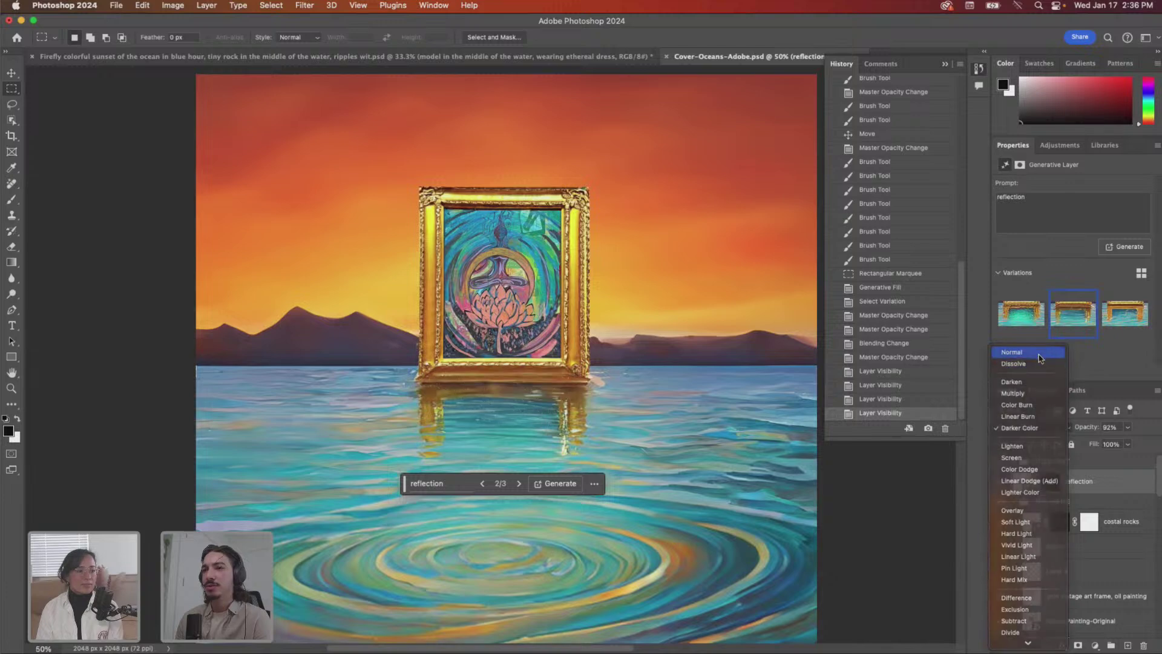
{"action": "left_click", "coordinate": [1039, 358]}
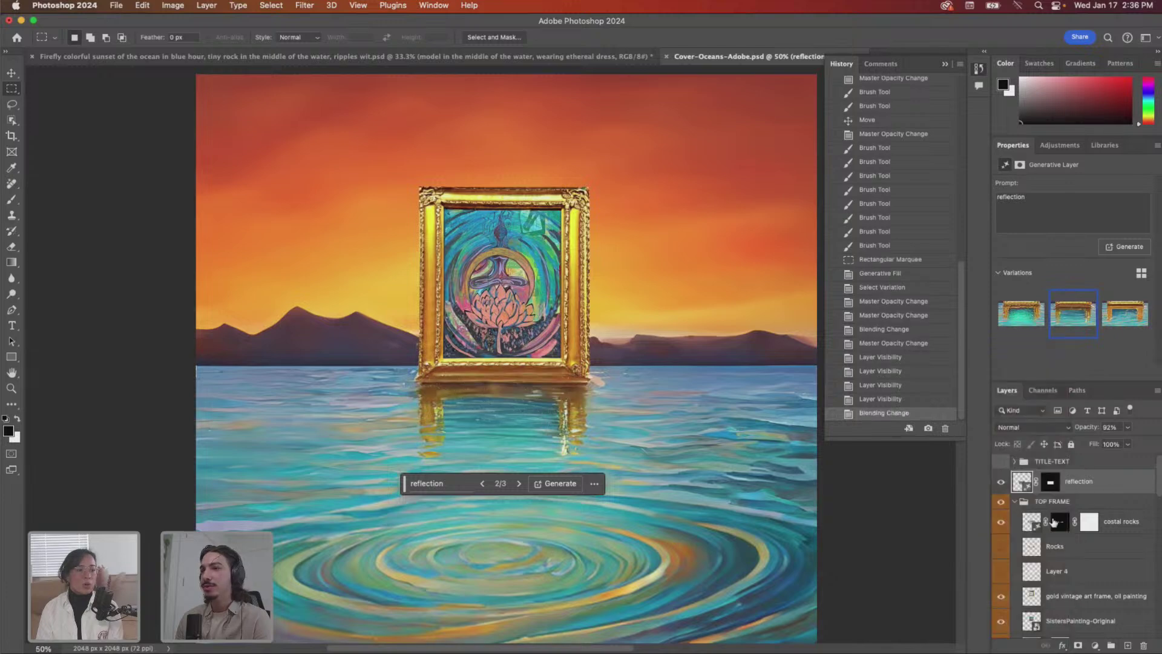
{"action": "left_click", "coordinate": [1001, 482]}
{"action": "left_click", "coordinate": [1001, 483]}
{"action": "left_click", "coordinate": [1001, 483]}
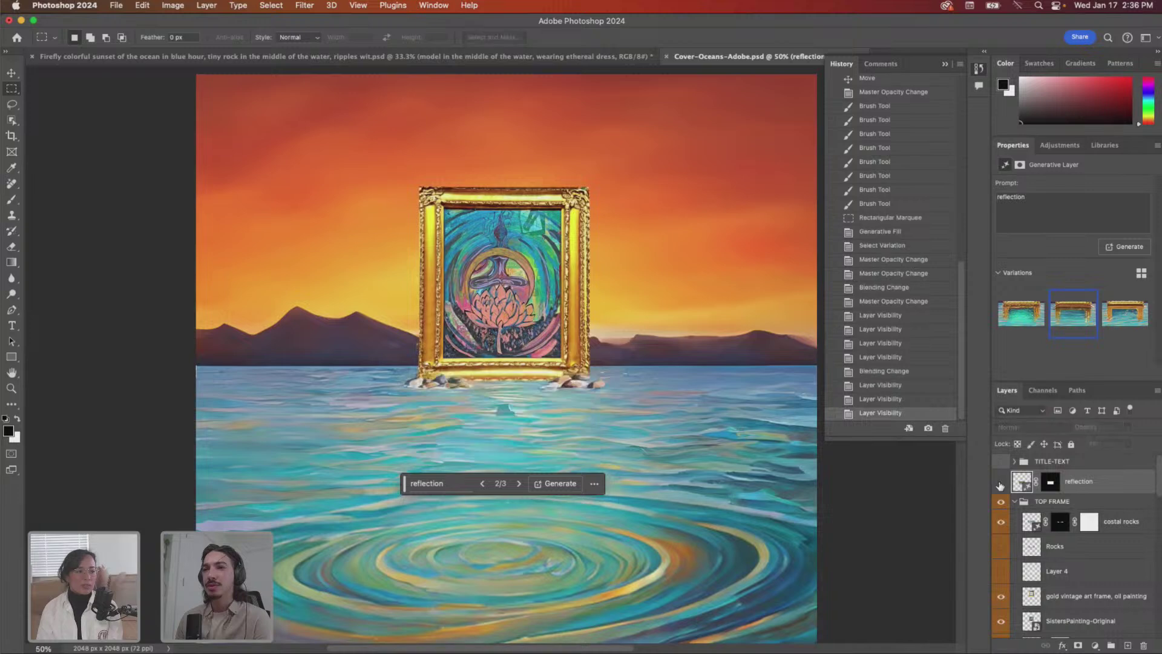
{"action": "left_click", "coordinate": [1000, 483]}
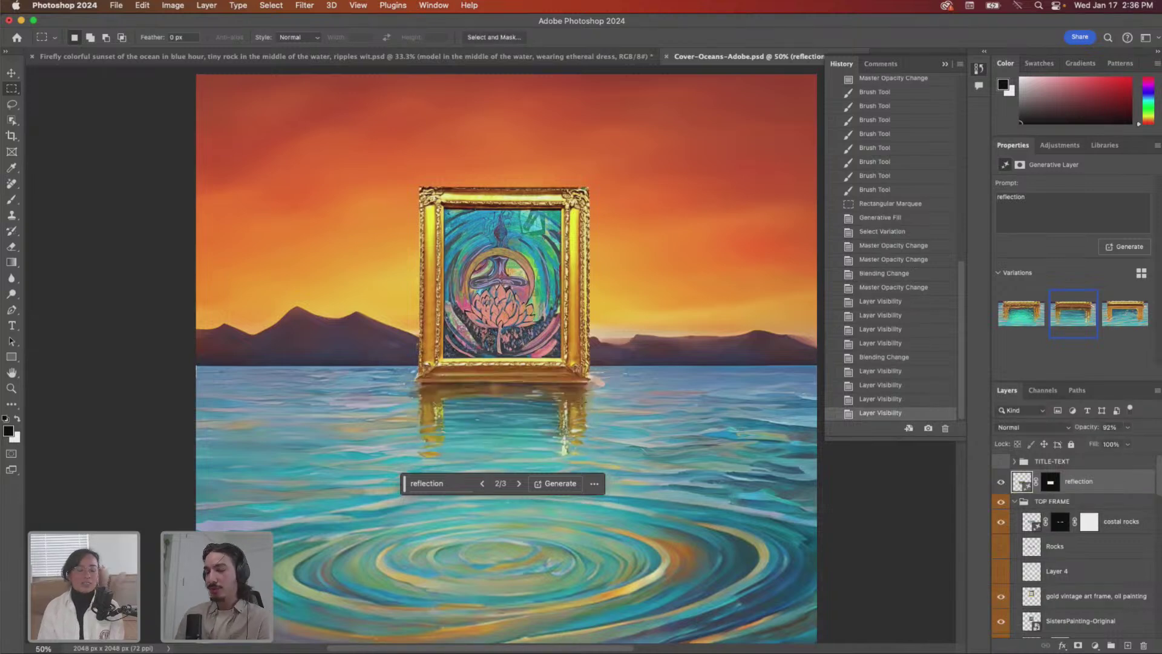
- Paint black on the reflection layer's mask over the rocks at the frame's lower right corner with an enlarged brush
{"action": "key", "text": "super+plus"}
{"action": "key", "text": "super+plus"}
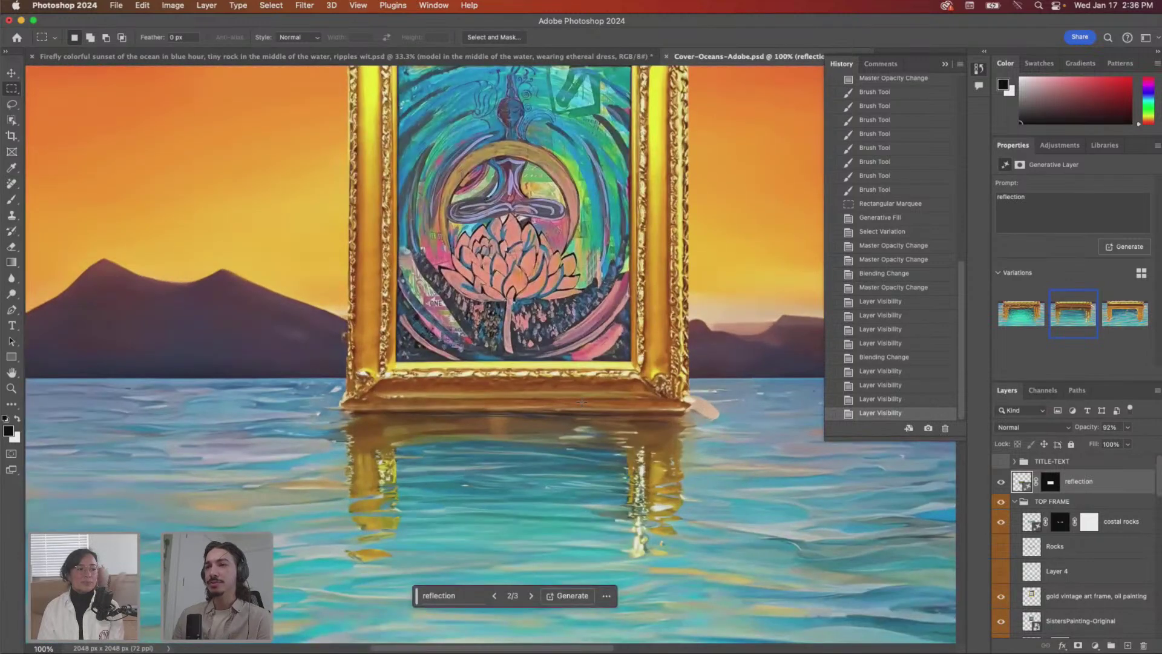
{"action": "key", "text": "b"}
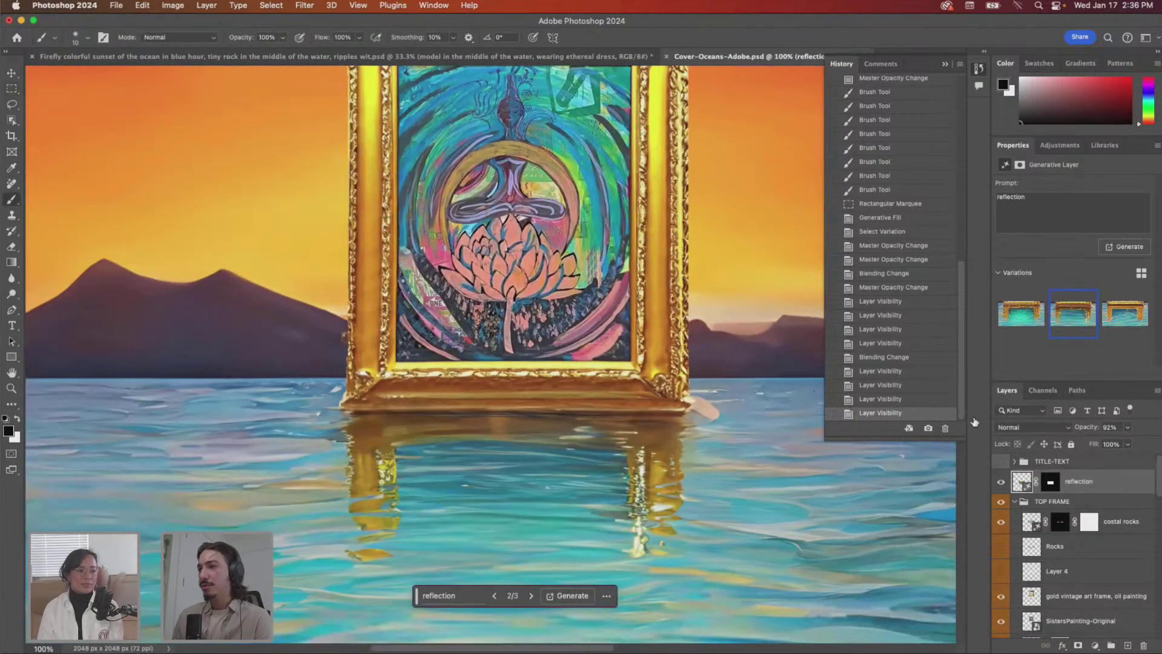
{"action": "left_click", "coordinate": [1051, 481]}
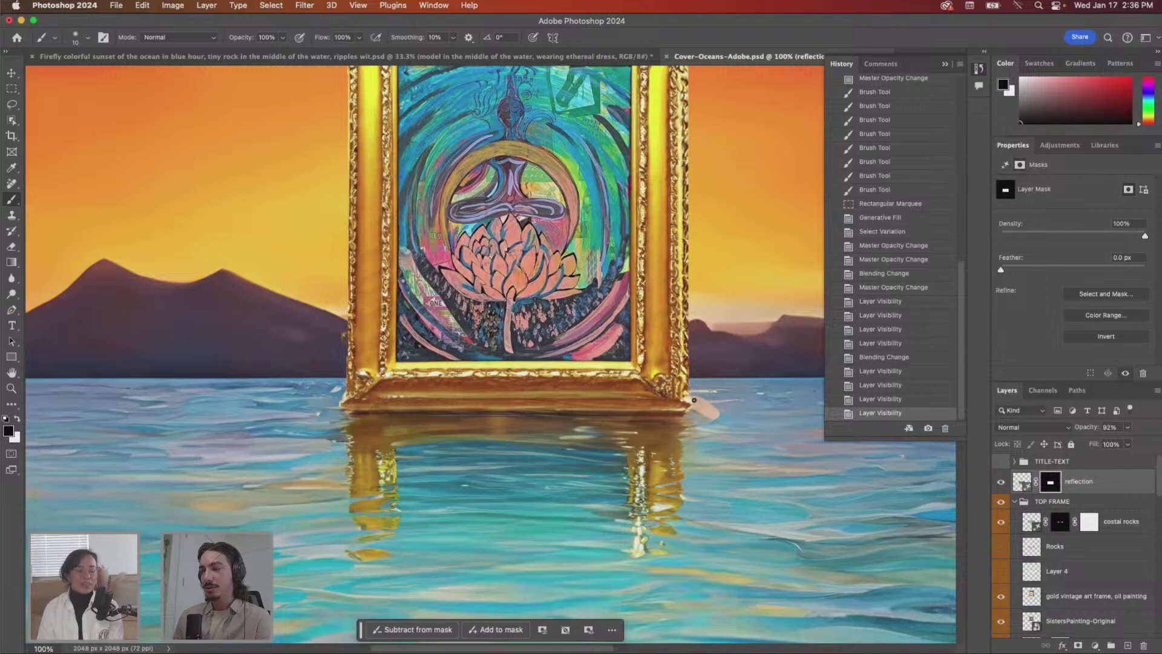
{"action": "key", "text": "bracketright"}
{"action": "key", "text": "bracketright"}
{"action": "key", "text": "bracketright"}
{"action": "mouse_move", "coordinate": [693, 402]}
{"action": "left_mouse_down"}
{"action": "mouse_move", "coordinate": [669, 409]}
{"action": "mouse_move", "coordinate": [696, 414]}
{"action": "left_mouse_up"}
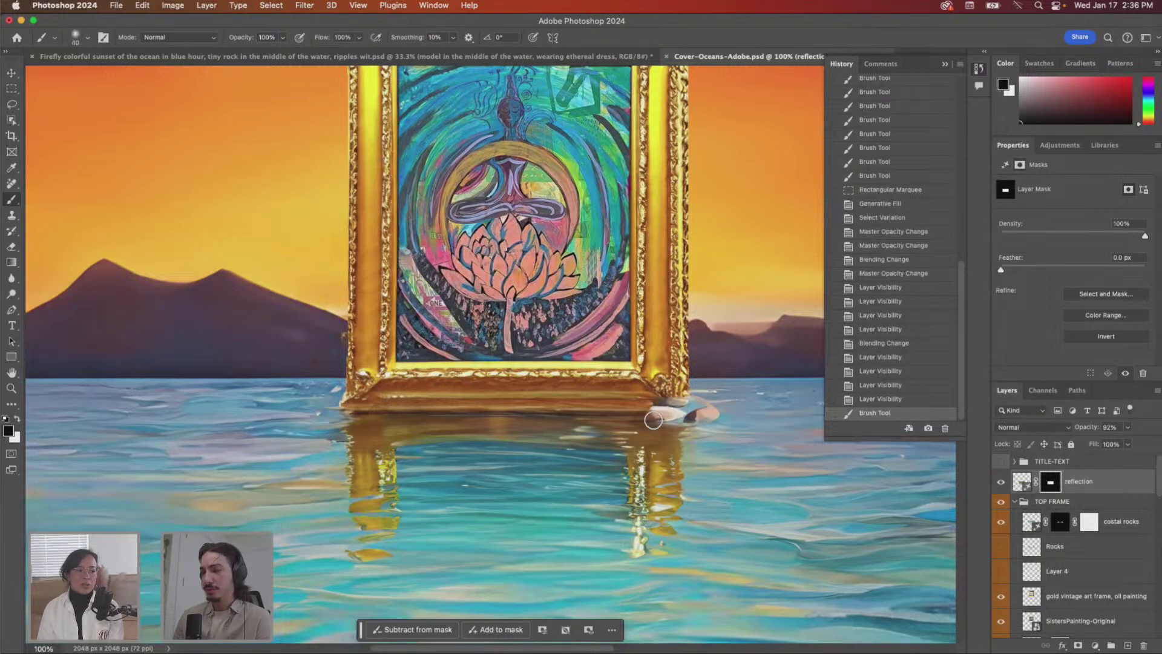
- Try the reflection layer at 55% opacity and undo a brush stroke made over the right-hand rocks
{"action": "left_click", "coordinate": [1021, 483]}
{"action": "left_click", "coordinate": [1125, 427]}
{"action": "left_click_drag", "start_coordinate": [1103, 443], "coordinate": [1108, 444]}
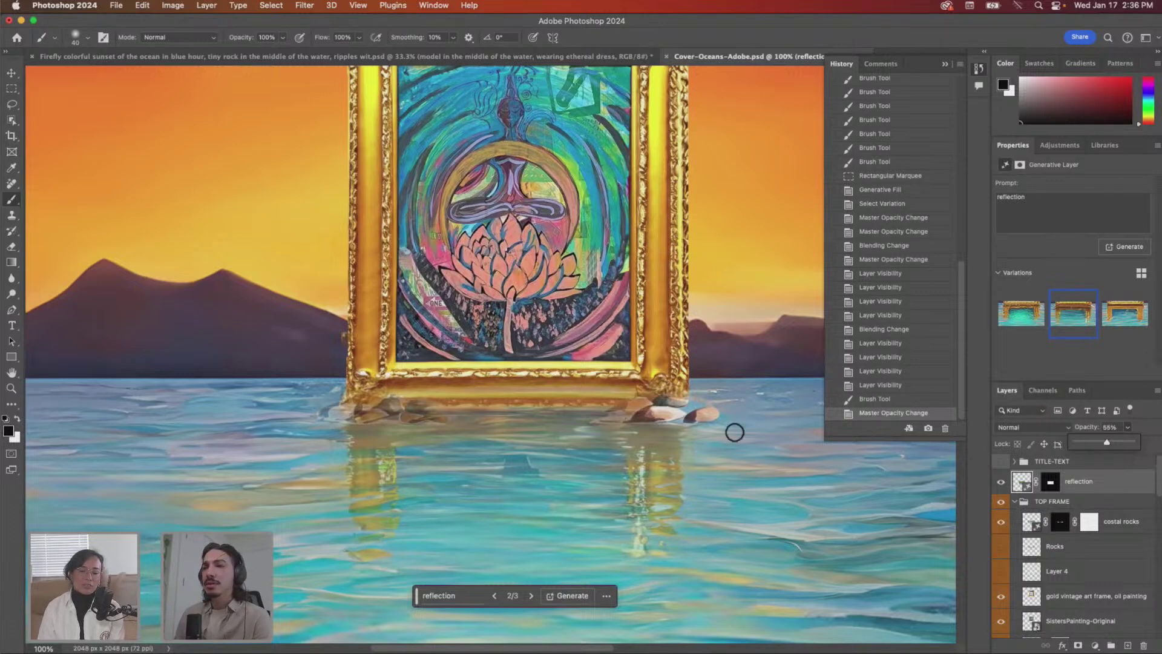
{"action": "left_click_drag", "start_coordinate": [696, 417], "coordinate": [724, 412]}
{"action": "key", "text": "super+z"}
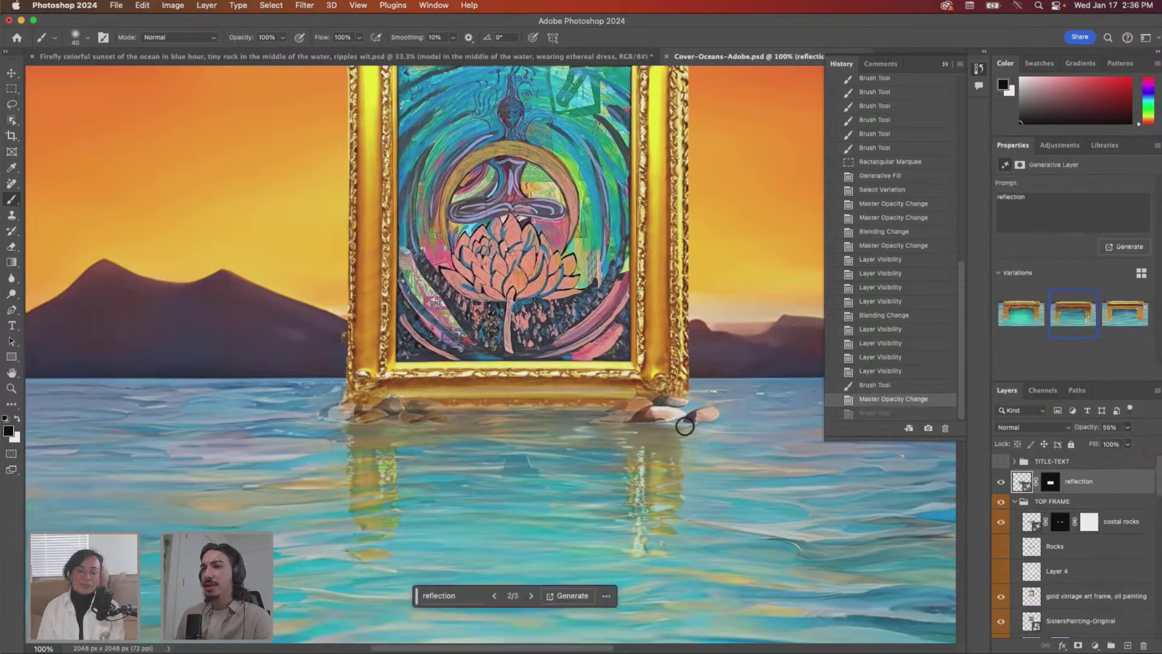
- Try masking the reflection over the right-hand rocks with a smaller brush, and undo both the stroke and the last opacity change
{"action": "key", "text": "bracketleft"}
{"action": "key", "text": "bracketleft"}
{"action": "key", "text": "bracketleft"}
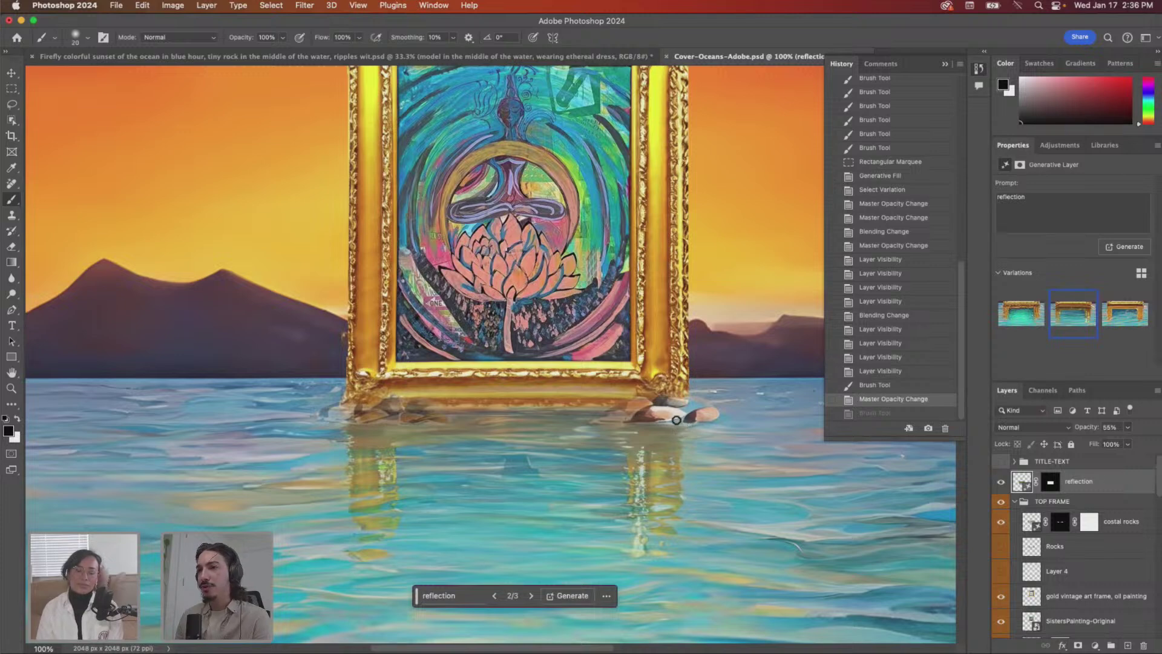
{"action": "left_click", "coordinate": [1052, 482]}
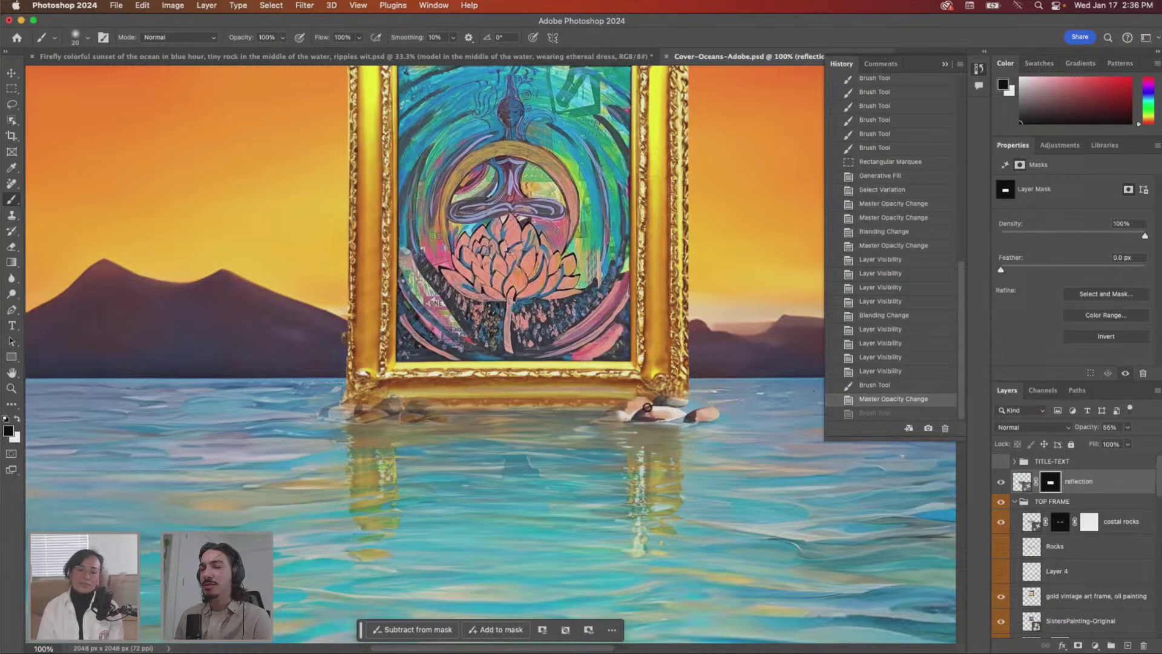
{"action": "left_click_drag", "start_coordinate": [599, 422], "coordinate": [666, 420]}
{"action": "key", "text": "super+z"}
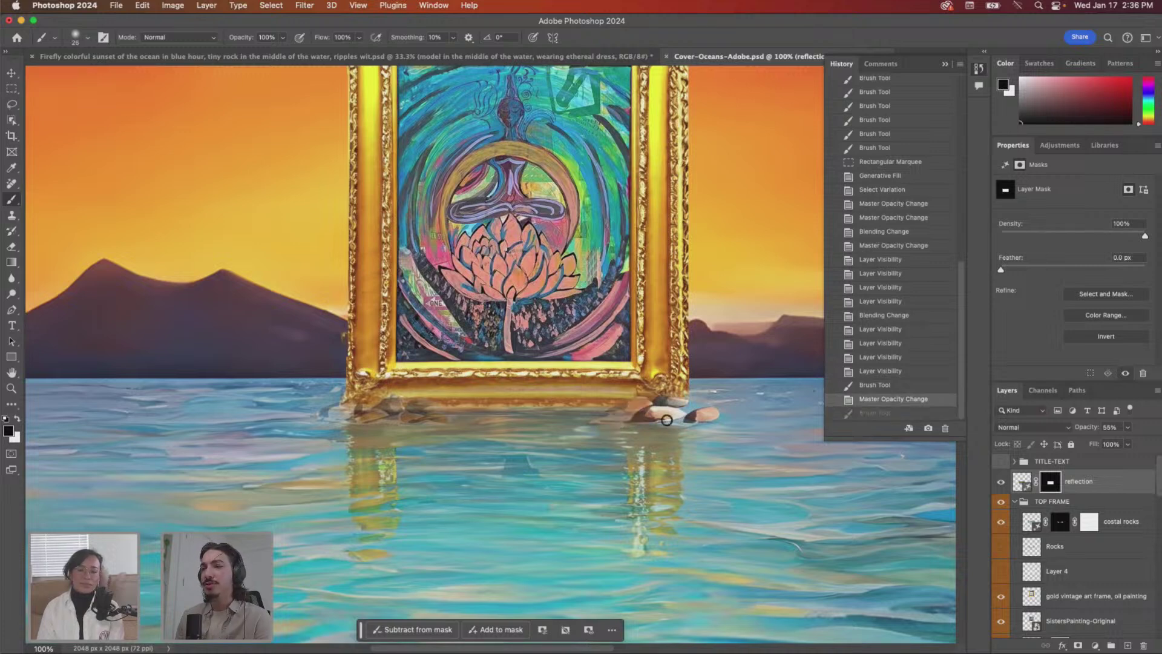
{"action": "key", "text": "super+z"}
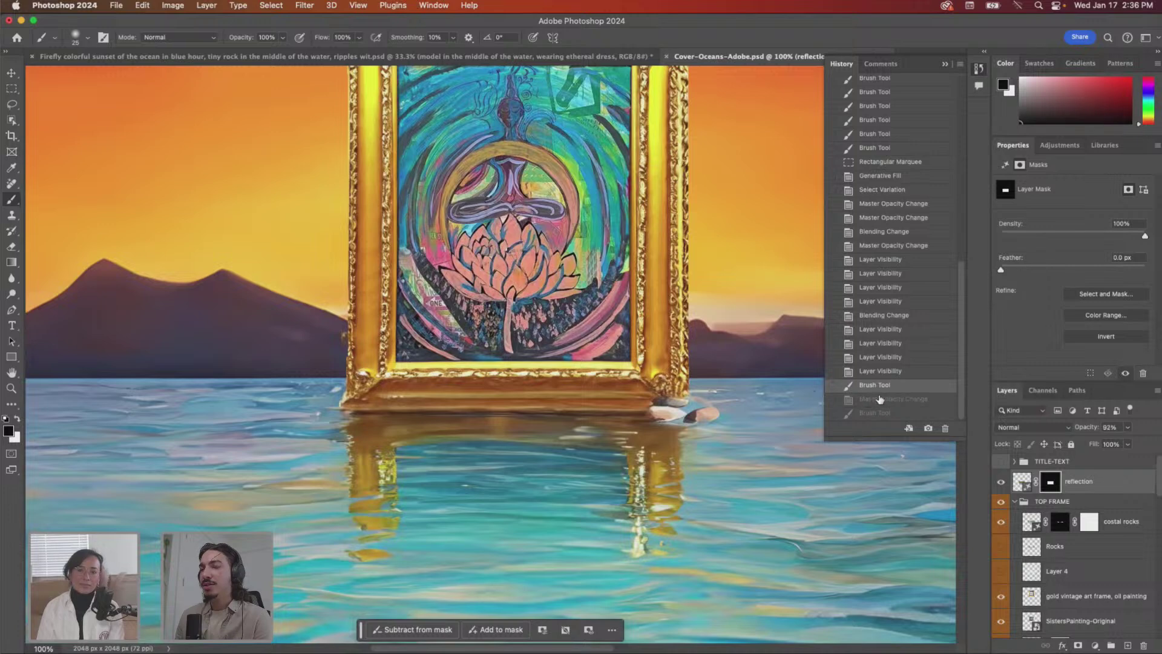
- Revert the document history to before the mask painting and try a stroke over the right-hand rocks, undoing it
{"action": "left_click", "coordinate": [882, 371]}
{"action": "left_click", "coordinate": [880, 386]}
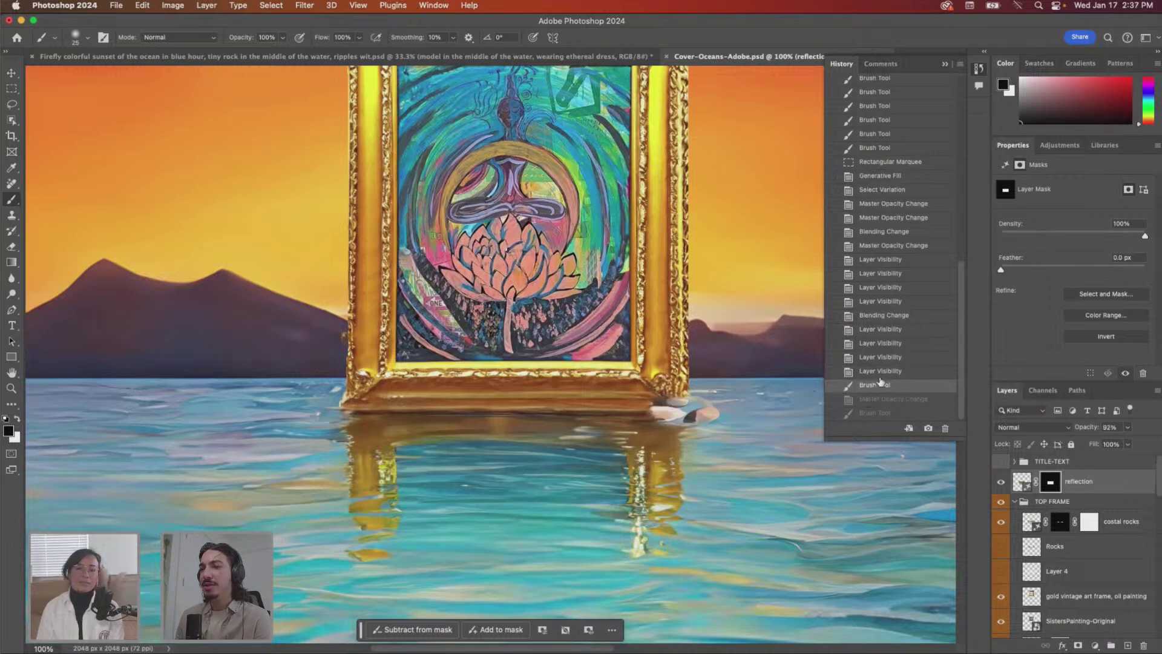
{"action": "left_click", "coordinate": [881, 372]}
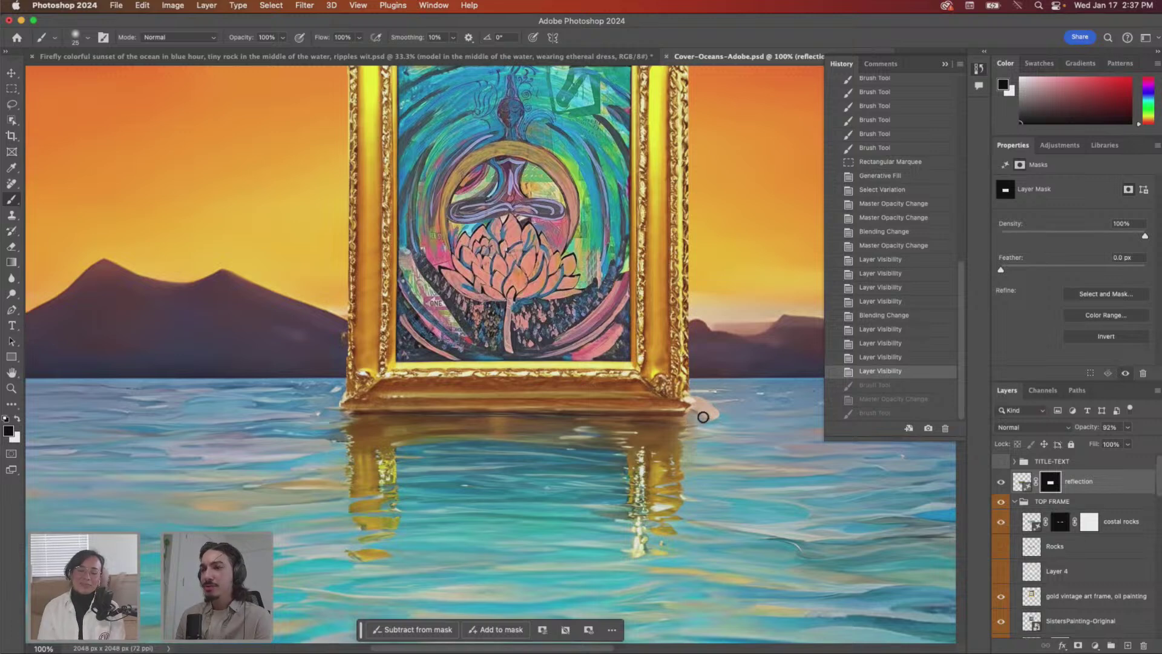
{"action": "key", "text": "]"}
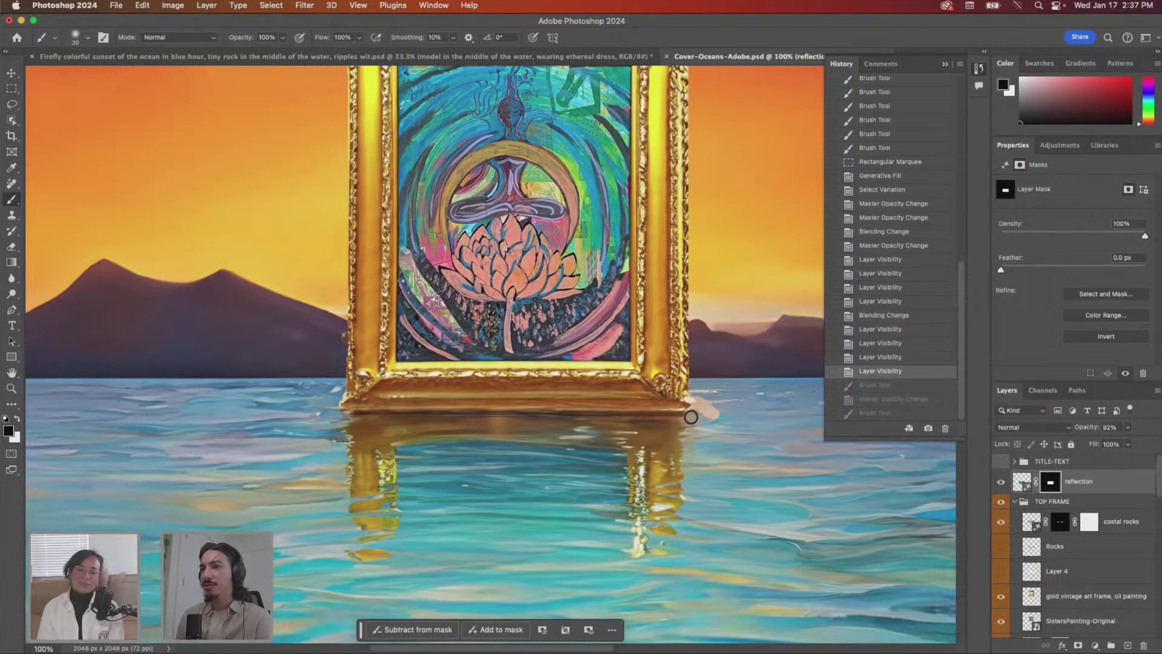
{"action": "mouse_move", "coordinate": [693, 416]}
{"action": "left_mouse_down"}
{"action": "mouse_move", "coordinate": [669, 418]}
{"action": "mouse_move", "coordinate": [704, 414]}
{"action": "mouse_move", "coordinate": [687, 406]}
{"action": "mouse_move", "coordinate": [702, 418]}
{"action": "mouse_move", "coordinate": [692, 400]}
{"action": "mouse_move", "coordinate": [663, 422]}
{"action": "mouse_move", "coordinate": [633, 417]}
{"action": "mouse_move", "coordinate": [686, 419]}
{"action": "left_mouse_up"}
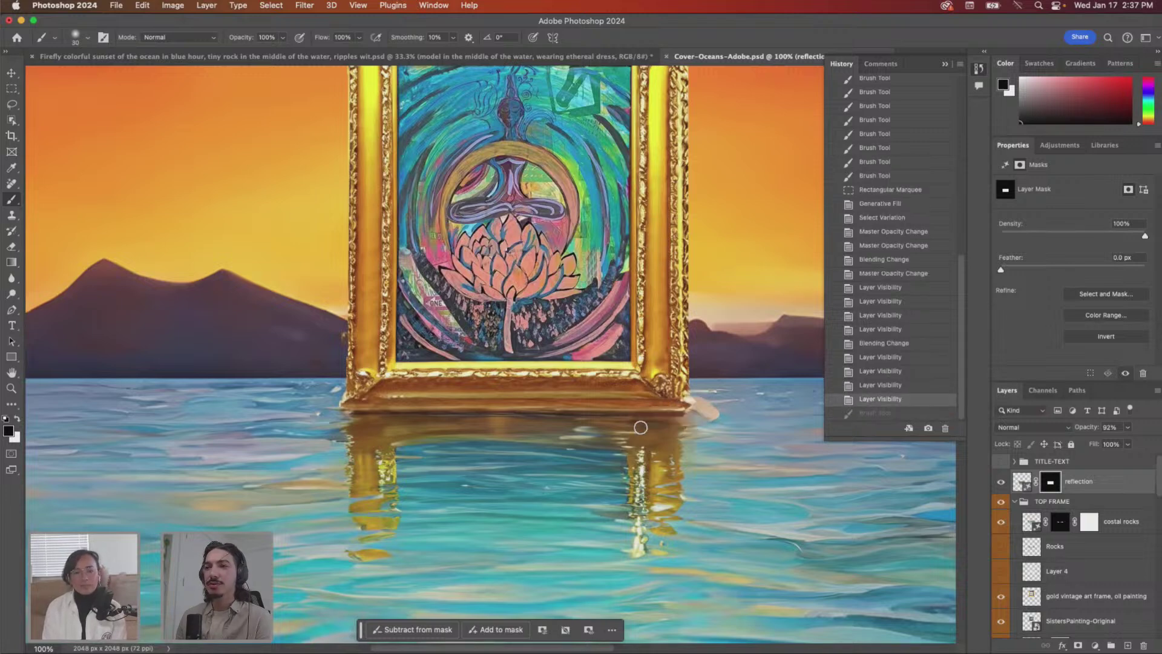
- Compare the image with the reflection layer hidden and shown
{"action": "left_click", "coordinate": [1001, 482]}
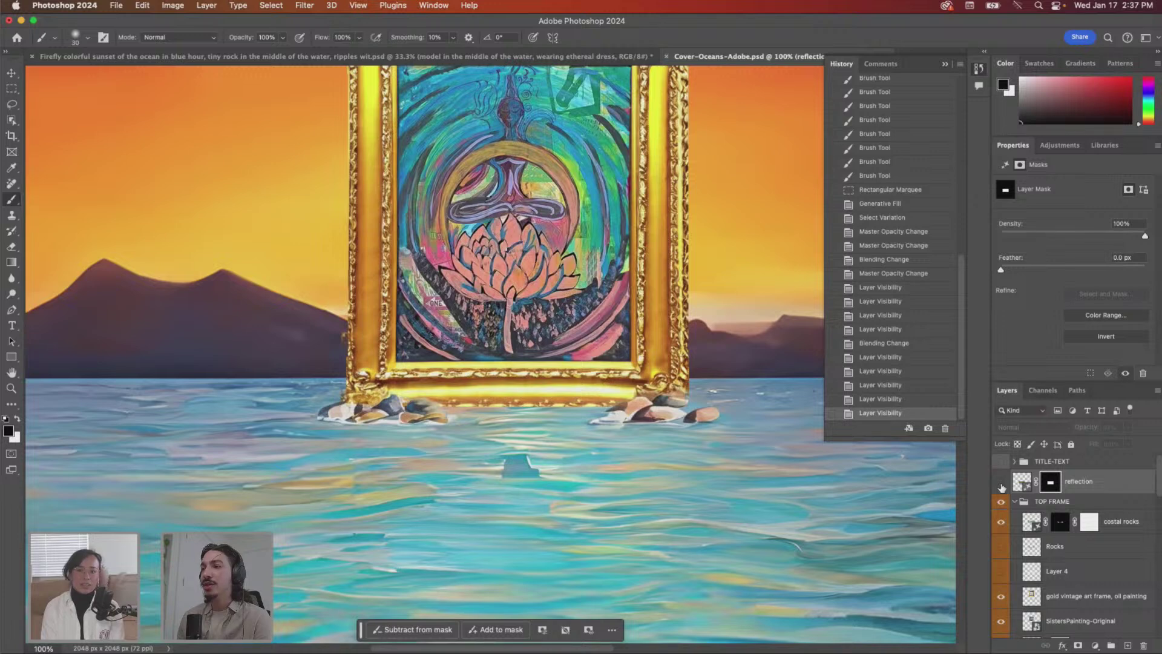
{"action": "left_click", "coordinate": [1002, 485]}
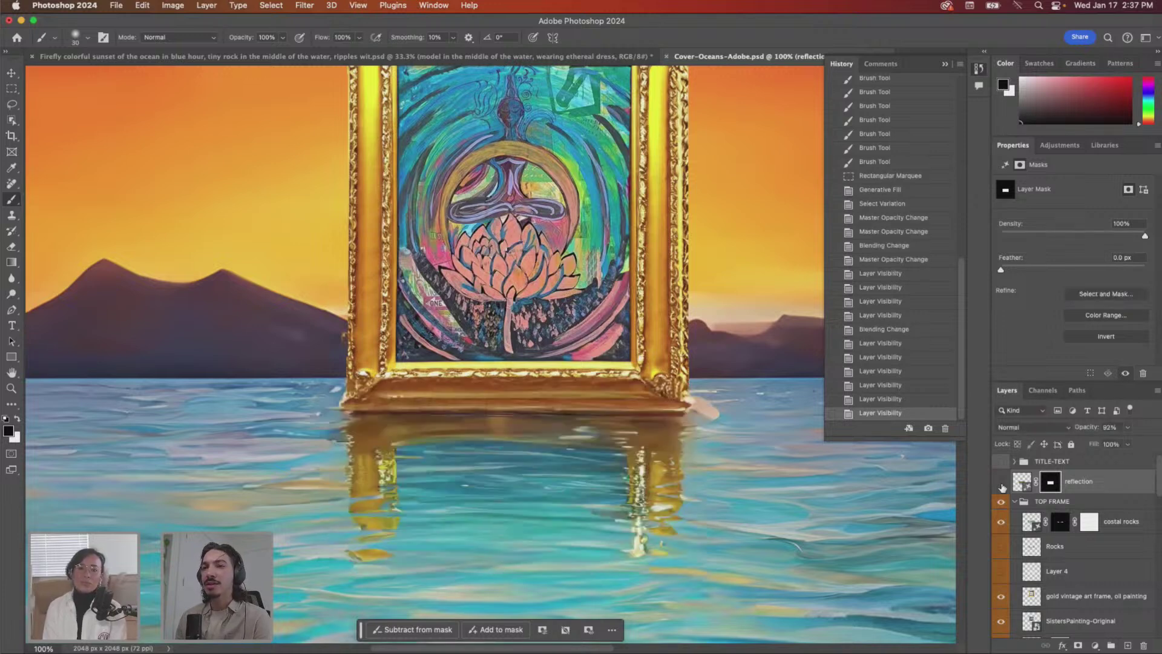
{"action": "left_click", "coordinate": [1002, 484]}
{"action": "left_click", "coordinate": [1002, 485]}
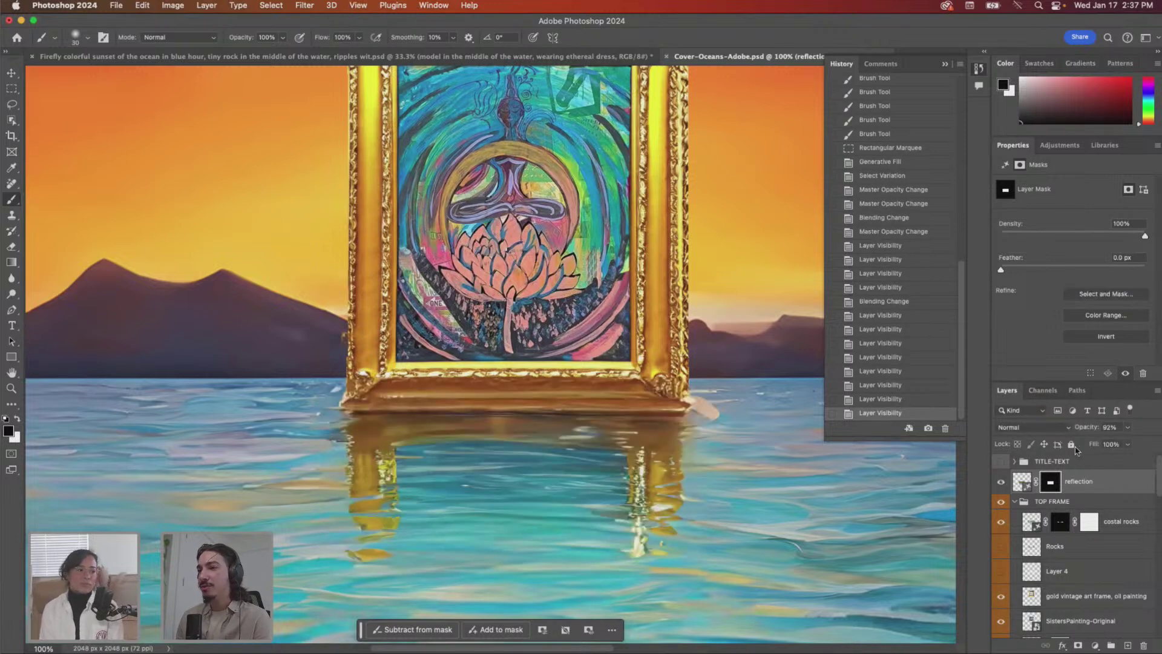
- Lower the reflection layer's opacity to 39%, and undo a trial mask stroke over the right-hand rocks
{"action": "left_click", "coordinate": [1128, 428]}
{"action": "left_click_drag", "start_coordinate": [1101, 444], "coordinate": [1100, 445]}
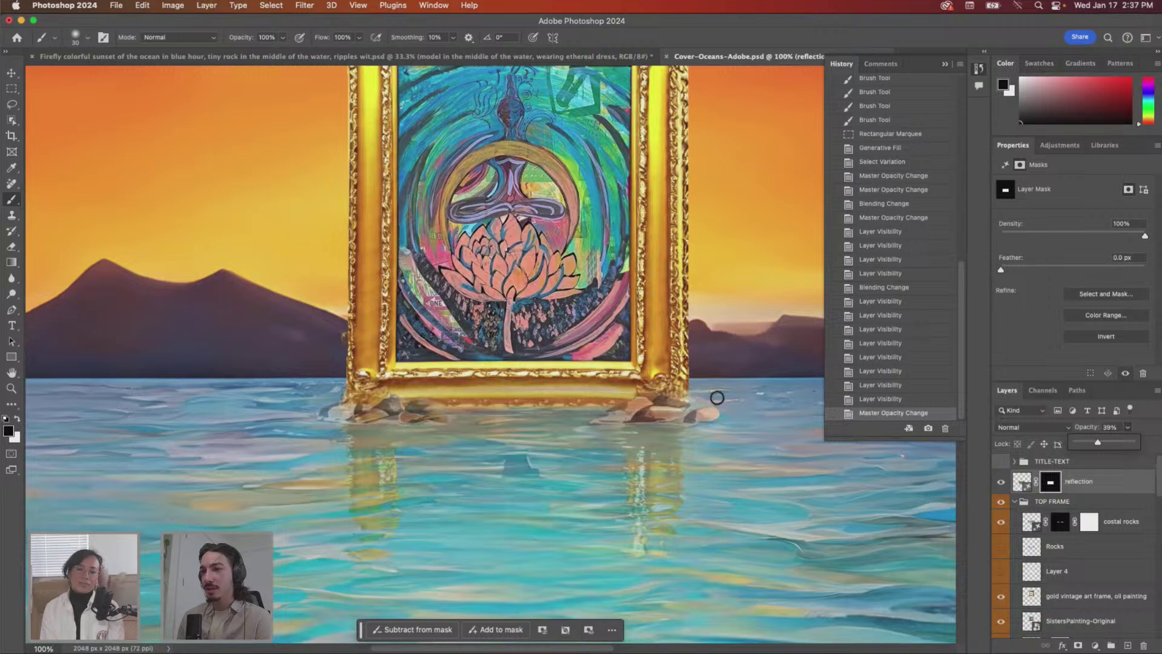
{"action": "key", "text": "bracketright"}
{"action": "key", "text": "bracketright"}
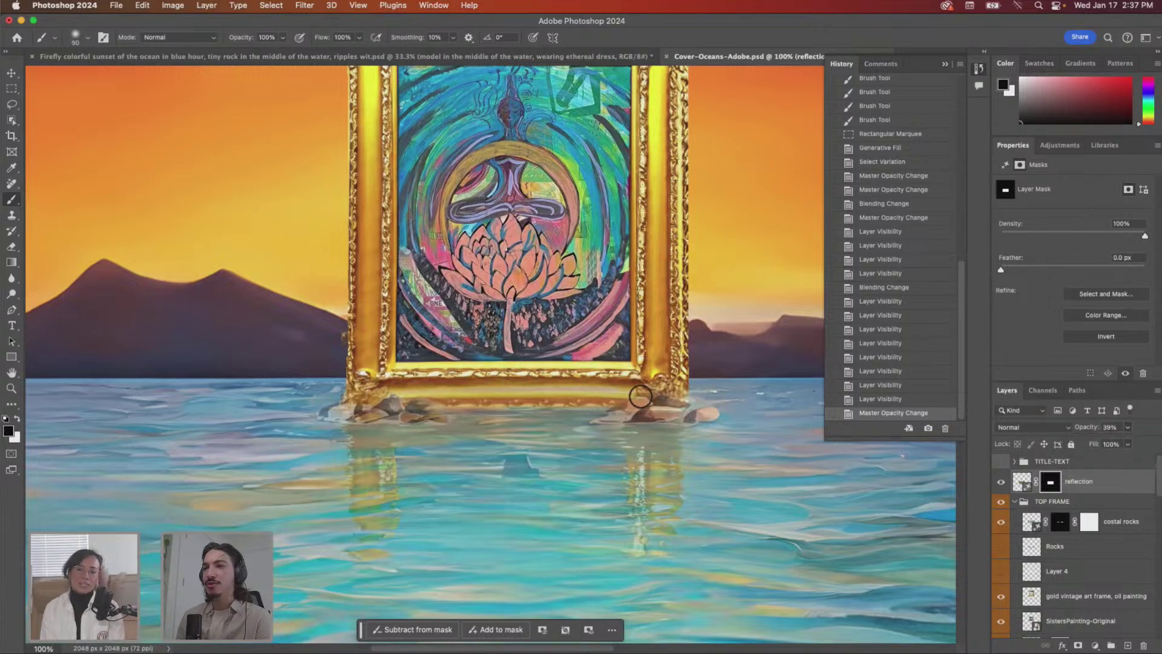
{"action": "left_click_drag", "start_coordinate": [658, 401], "coordinate": [654, 401]}
{"action": "key", "text": "super+z"}
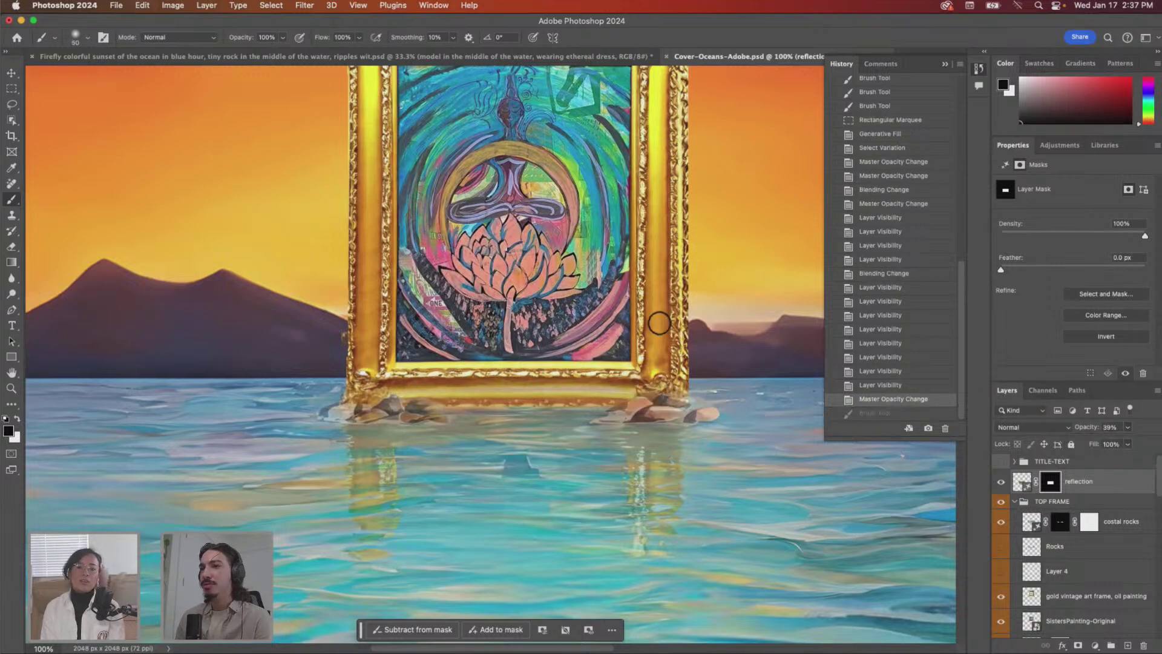
- Set the brush opacity to 54% and paint black on the reflection mask to bring out the right-hand rocks
{"action": "left_click", "coordinate": [282, 38]}
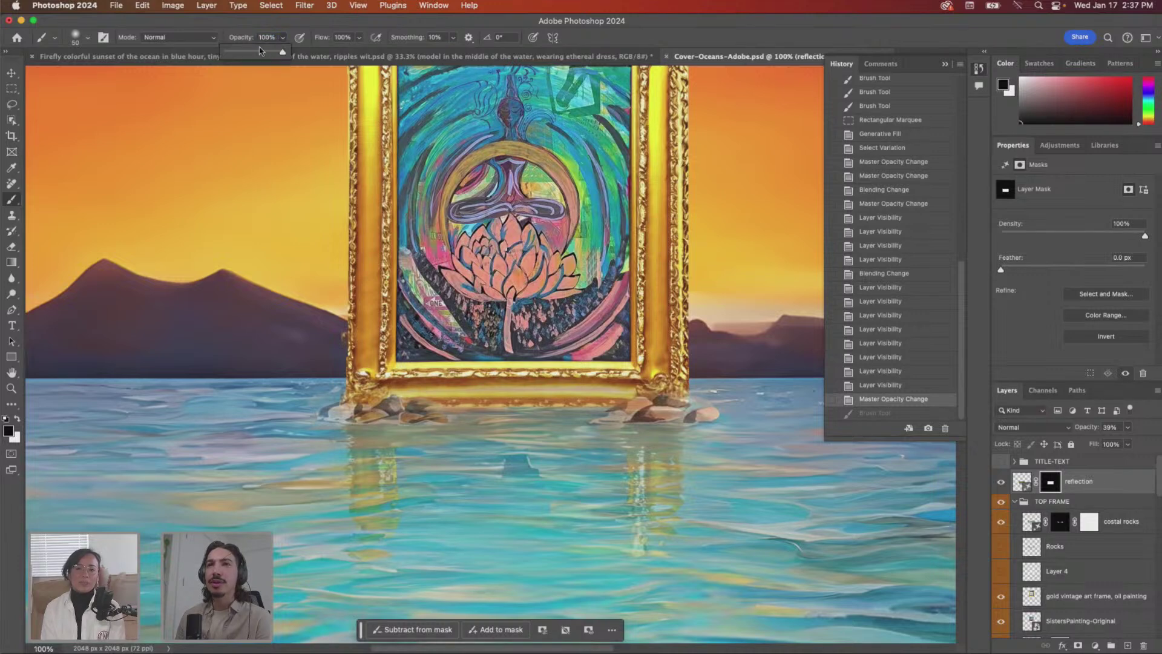
{"action": "left_click_drag", "start_coordinate": [262, 52], "coordinate": [259, 54]}
{"action": "left_click", "coordinate": [651, 416]}
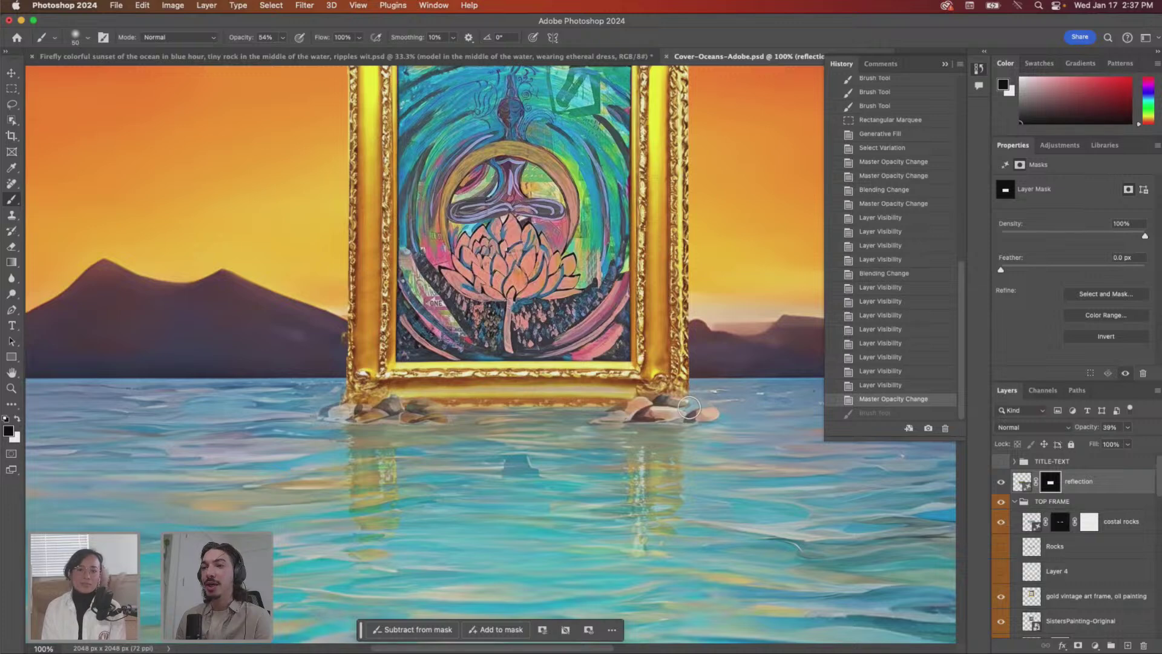
{"action": "mouse_move", "coordinate": [661, 407]}
{"action": "left_mouse_down"}
{"action": "mouse_move", "coordinate": [634, 406]}
{"action": "mouse_move", "coordinate": [672, 405]}
{"action": "left_mouse_up"}
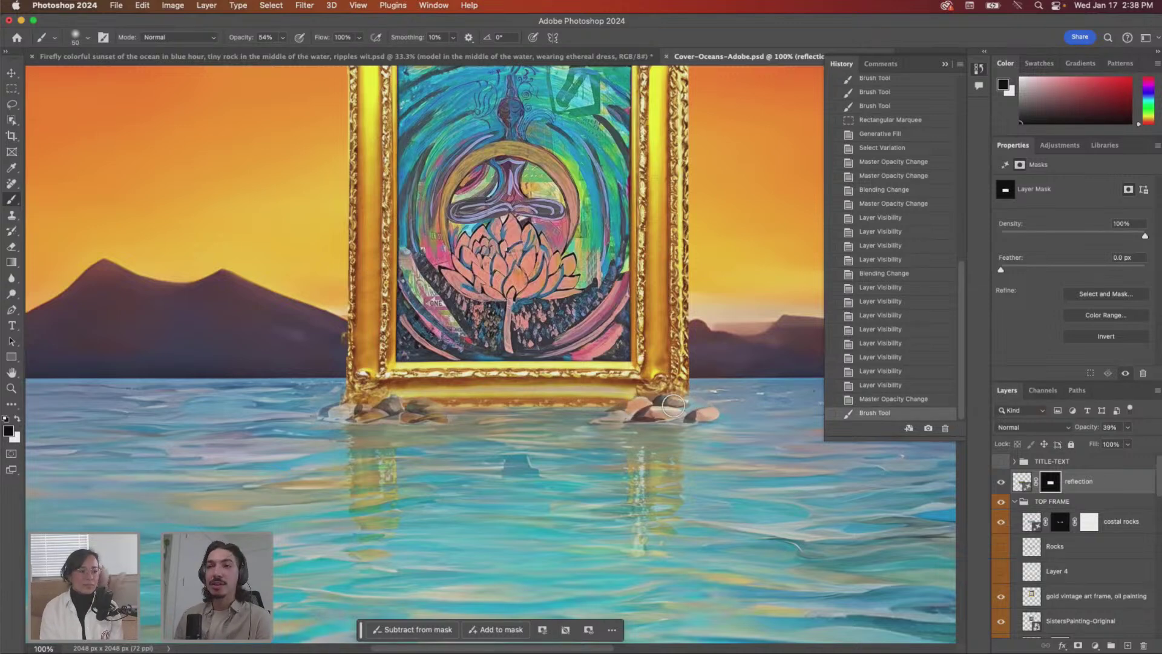
{"action": "key", "text": "bracketleft"}
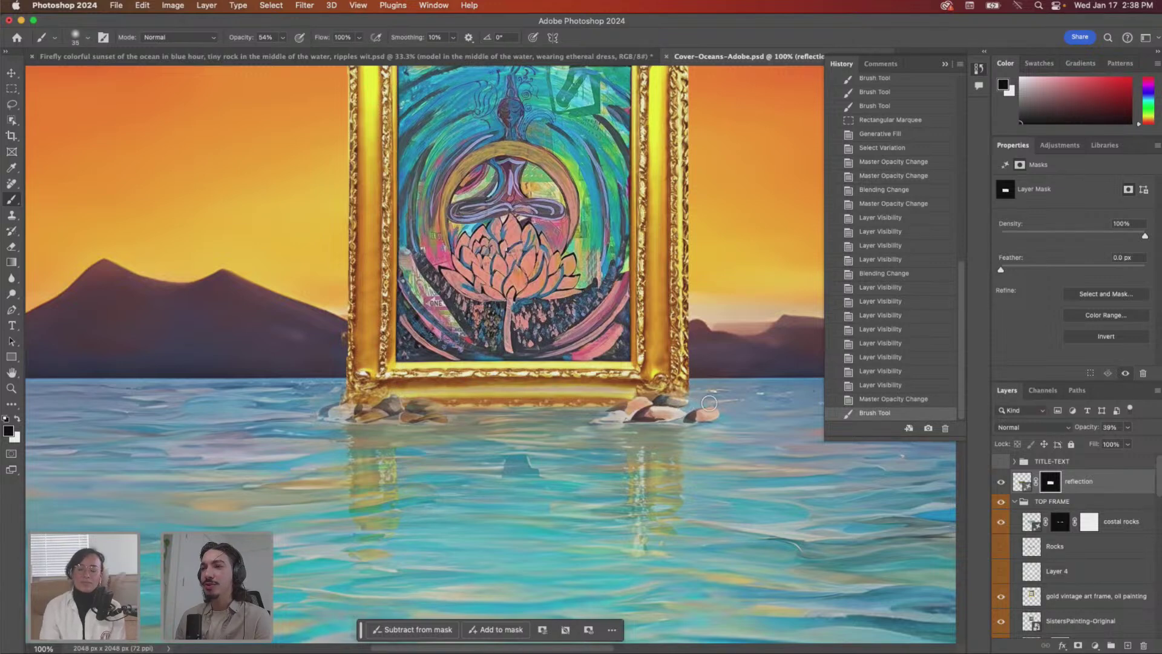
{"action": "left_click_drag", "start_coordinate": [710, 403], "coordinate": [704, 410]}
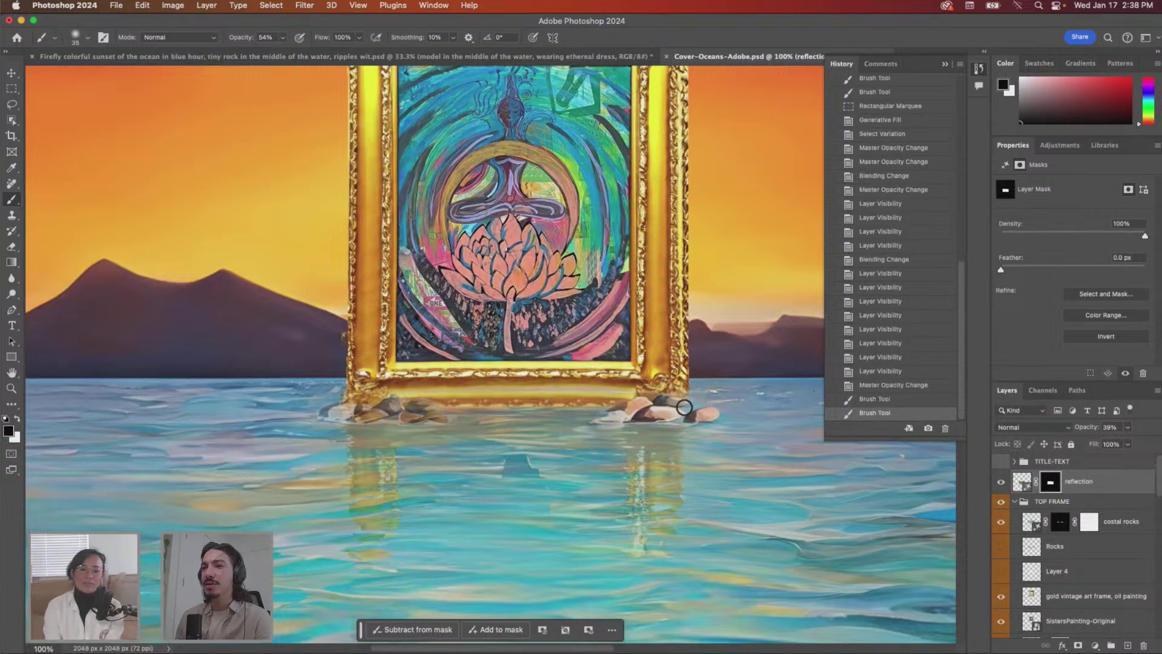
{"action": "left_click", "coordinate": [684, 407]}
{"action": "left_click_drag", "start_coordinate": [683, 407], "coordinate": [688, 403]}
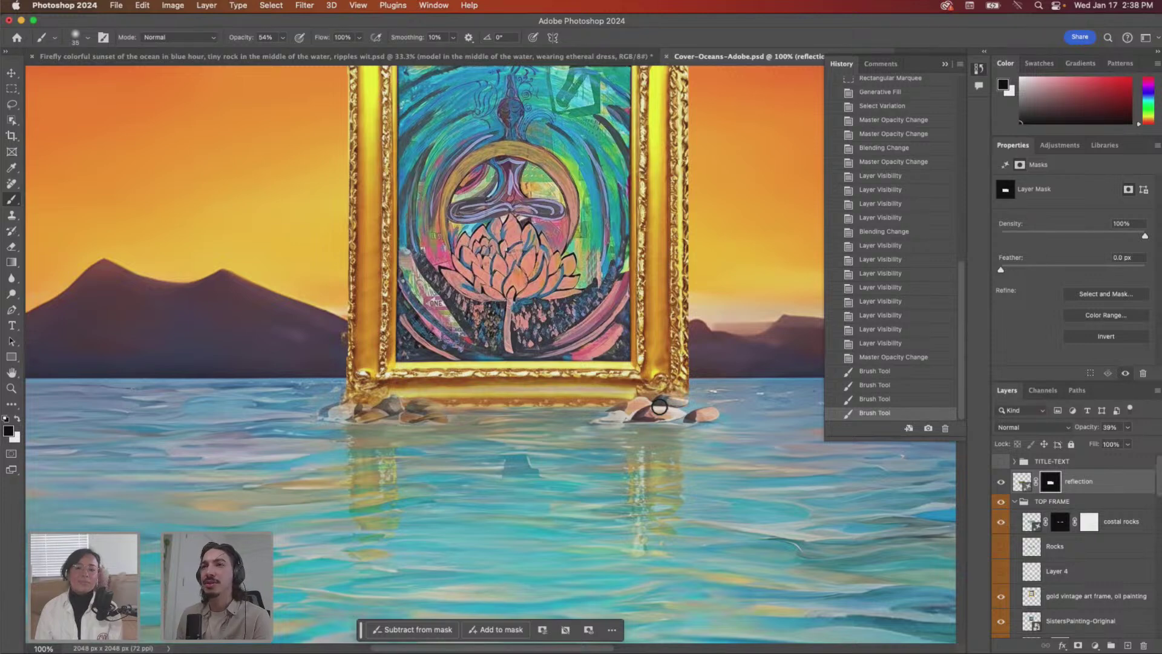
{"action": "left_click_drag", "start_coordinate": [659, 407], "coordinate": [646, 409]}
- Refine the reflection mask around the edges of the right-hand rocks with a smaller 20 px black brush
{"action": "key", "text": "bracketleft"}
{"action": "key", "text": "bracketleft"}
{"action": "key", "text": "bracketleft"}
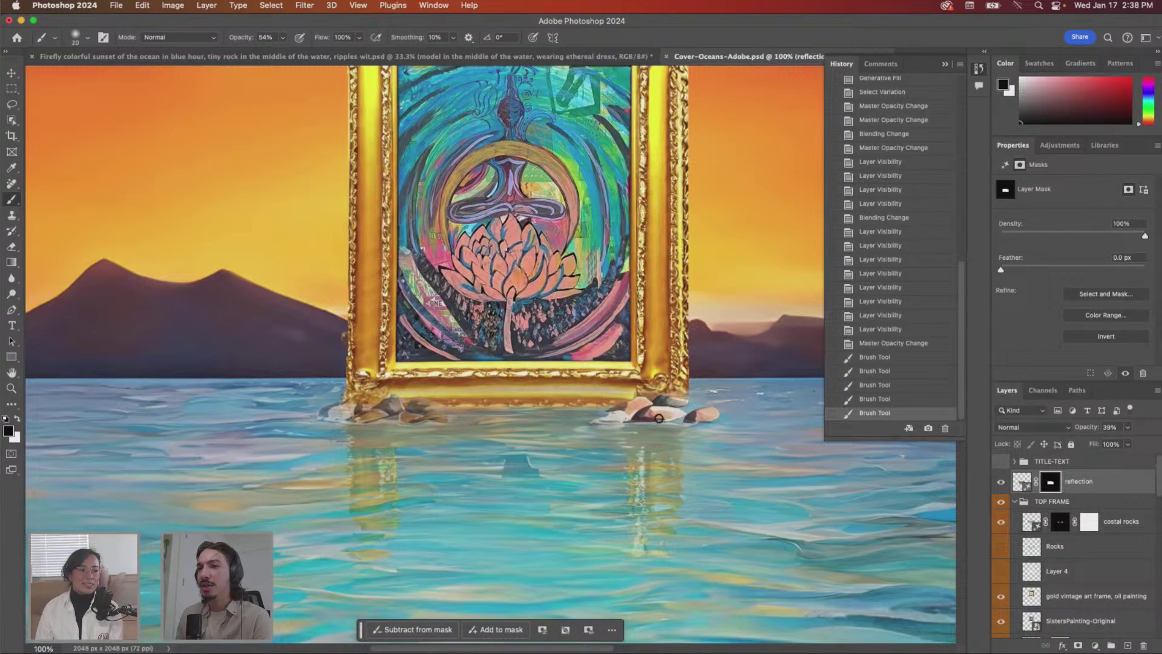
{"action": "left_click_drag", "start_coordinate": [678, 401], "coordinate": [699, 406]}
{"action": "key", "text": "x"}
{"action": "key", "text": "x"}
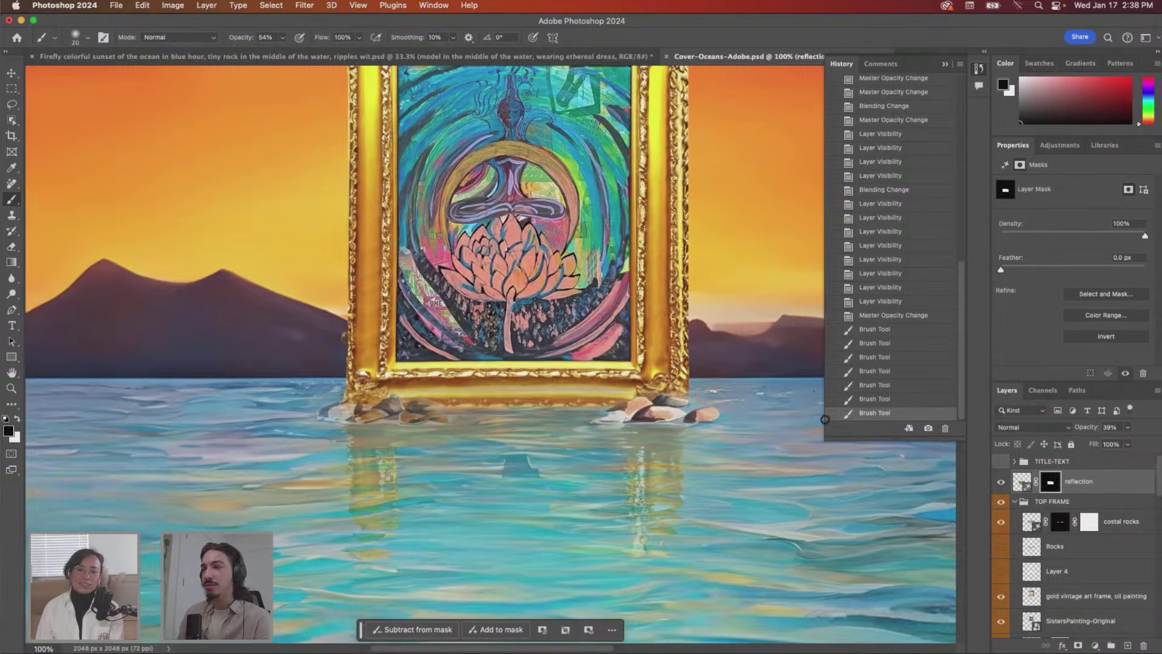
- Examine the water ripples and the frame's reflection up close
{"action": "scroll", "coordinate": [1114, 518], "scroll_direction": "down", "scroll_amount": 5}
{"action": "scroll", "coordinate": [707, 572], "scroll_direction": "down", "scroll_amount": 5}
{"action": "scroll", "coordinate": [640, 371], "scroll_direction": "down", "scroll_amount": 5}
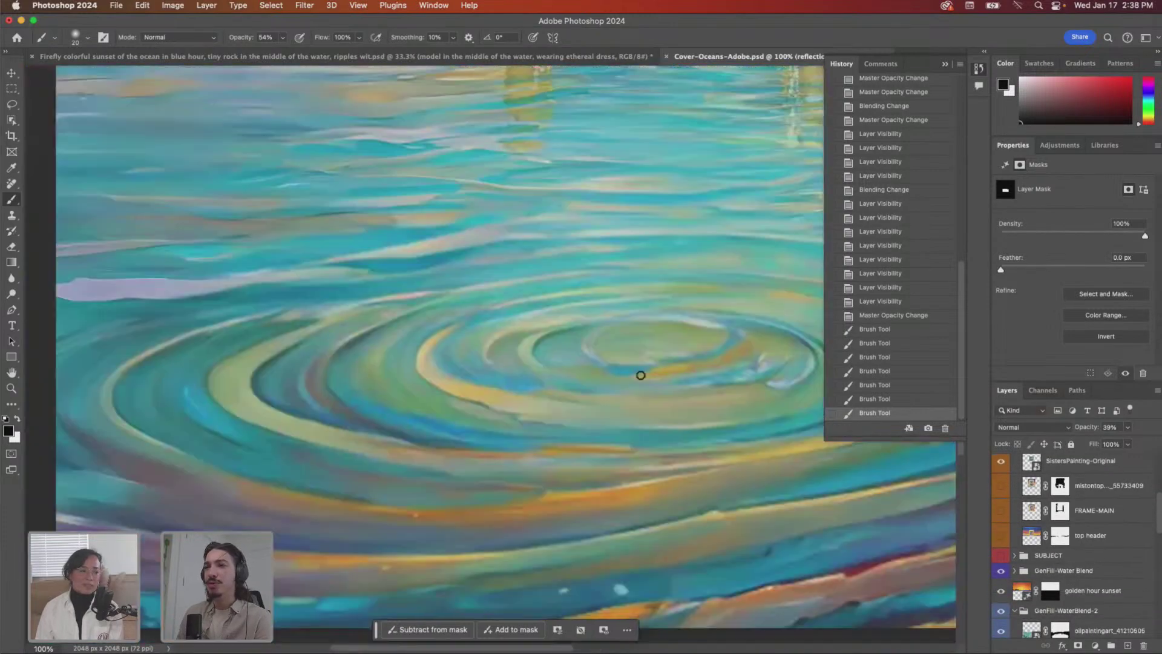
{"action": "scroll", "coordinate": [645, 380], "scroll_direction": "up", "scroll_amount": 8}
{"action": "scroll", "coordinate": [645, 380], "scroll_direction": "down", "scroll_amount": 3}
{"action": "scroll", "coordinate": [645, 379], "scroll_direction": "right", "scroll_amount": 3}
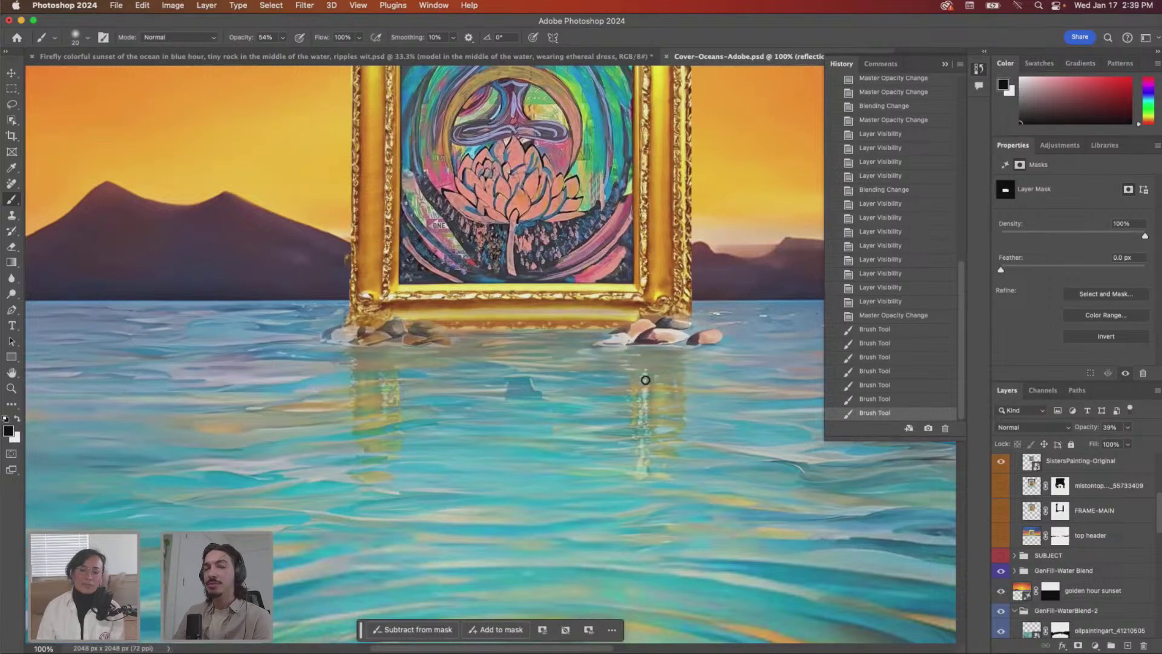
{"action": "scroll", "coordinate": [646, 379], "scroll_direction": "down", "scroll_amount": 5}
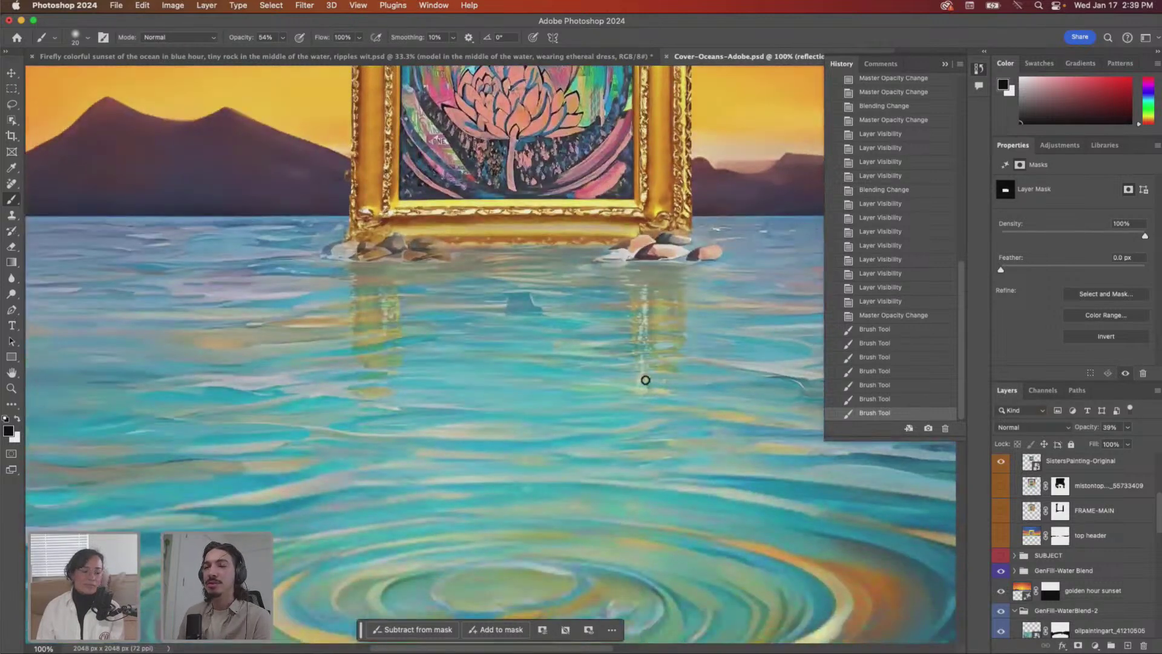
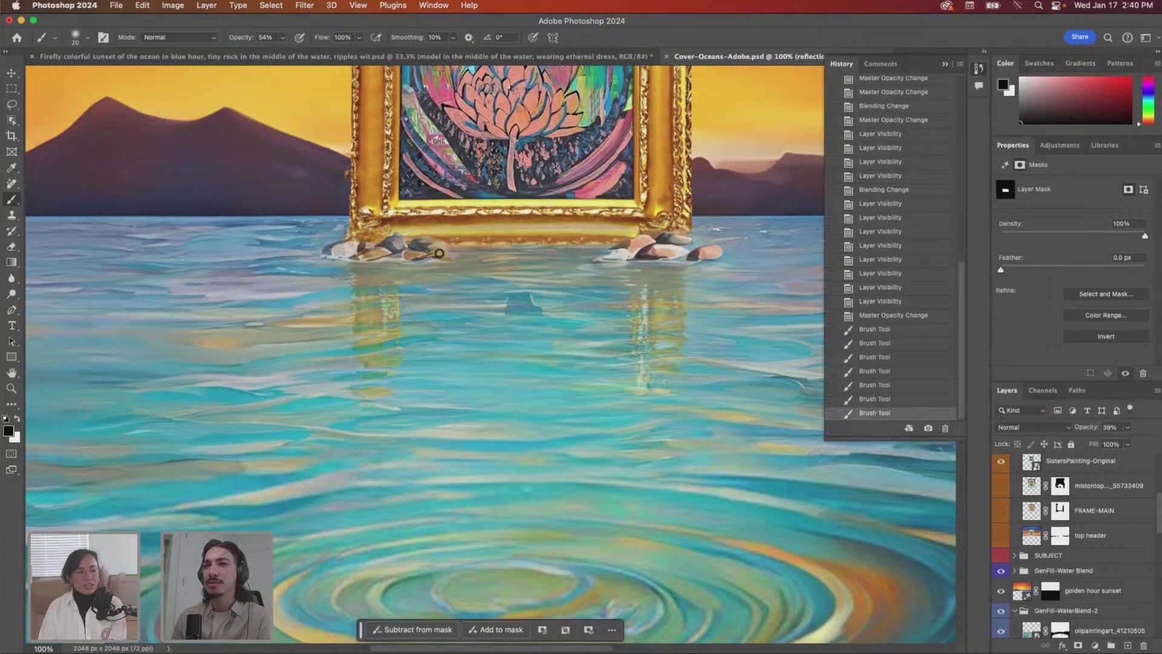
- Paint black on the reflection mask over the left-hand rocks and review the whole composition
{"action": "mouse_move", "coordinate": [438, 256]}
{"action": "left_mouse_down"}
{"action": "mouse_move", "coordinate": [403, 256]}
{"action": "mouse_move", "coordinate": [506, 263]}
{"action": "mouse_move", "coordinate": [441, 263]}
{"action": "left_mouse_up"}
{"action": "key", "text": "x"}
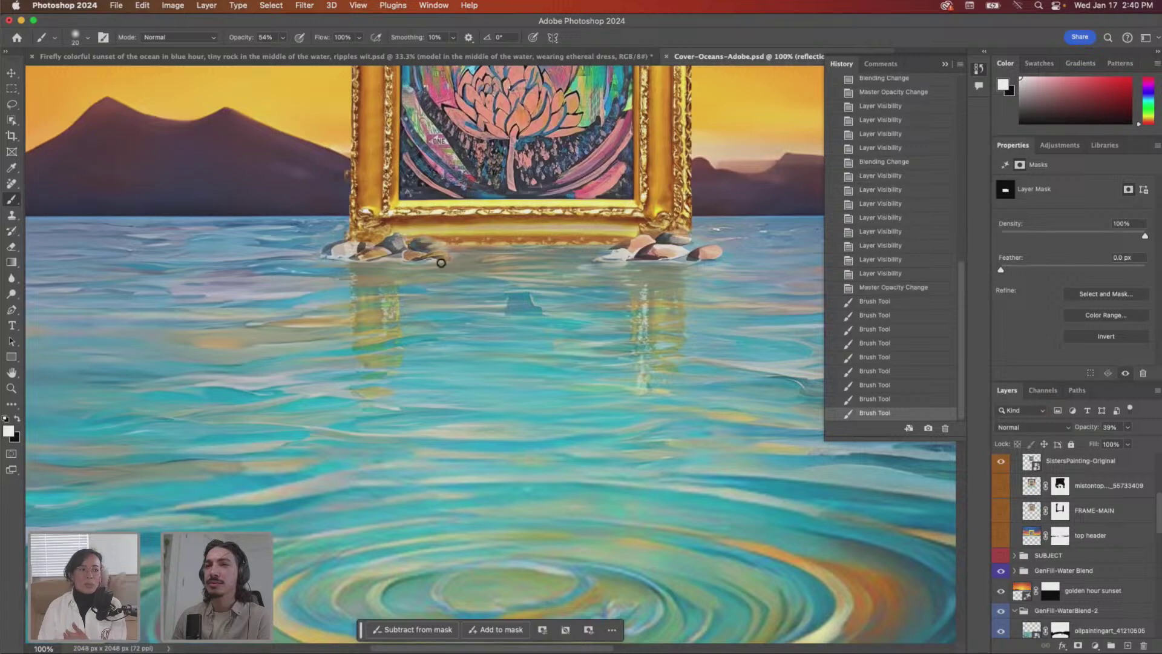
{"action": "key", "text": "super+minus"}
{"action": "key", "text": "super+minus"}
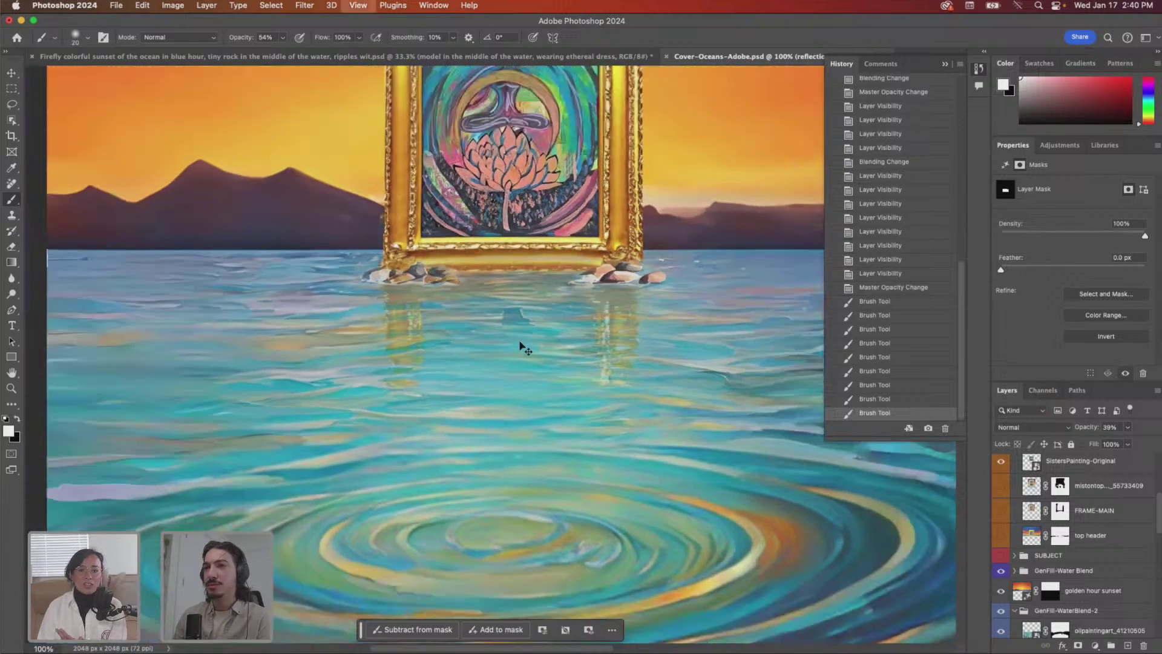
{"action": "key", "text": "super+minus"}
{"action": "key", "text": "super+plus"}
{"action": "key", "text": "super+minus"}
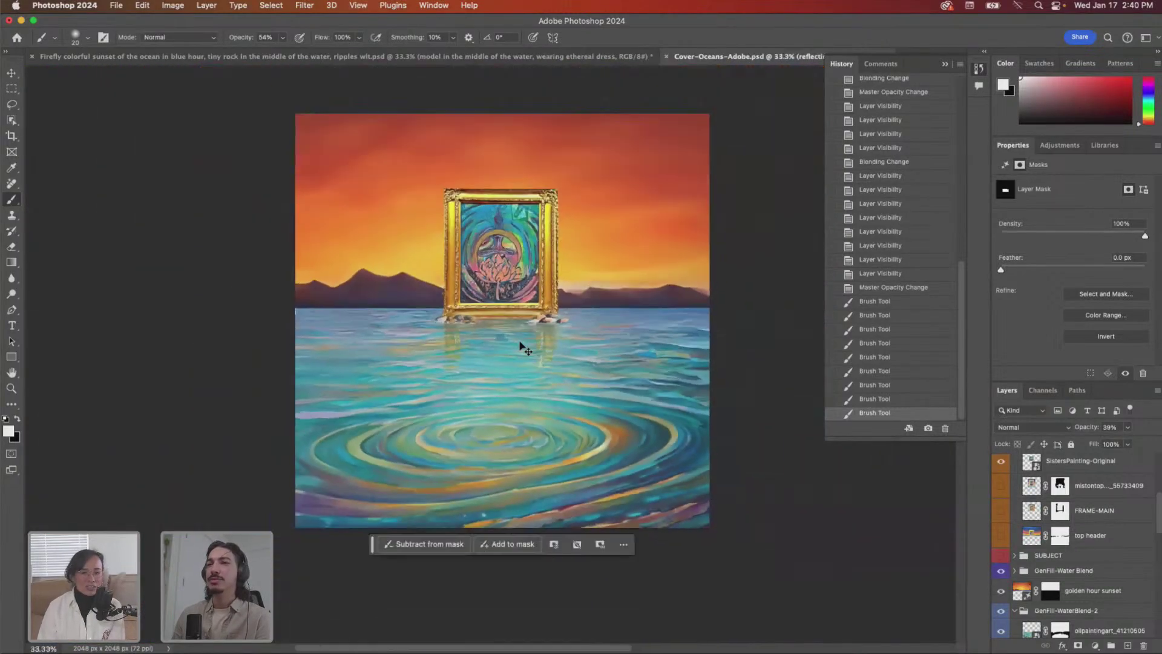
{"action": "key", "text": "super+plus"}
{"action": "key", "text": "super+minus"}
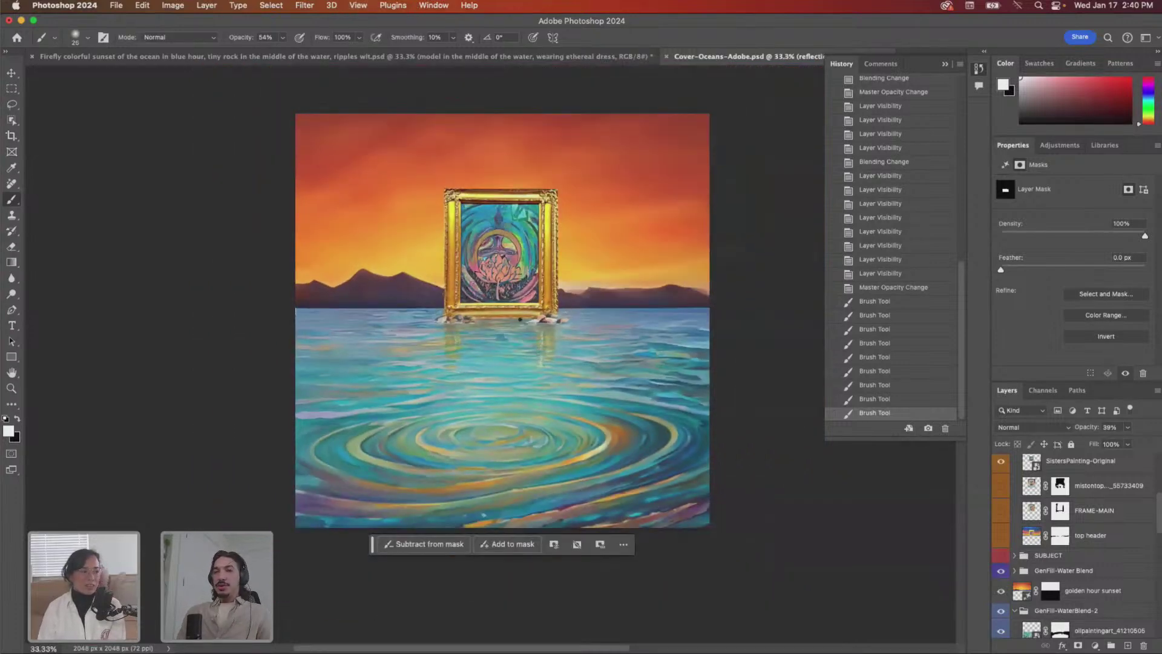
{"action": "key", "text": "bracketright"}
{"action": "key", "text": "bracketright"}
{"action": "key", "text": "bracketright"}
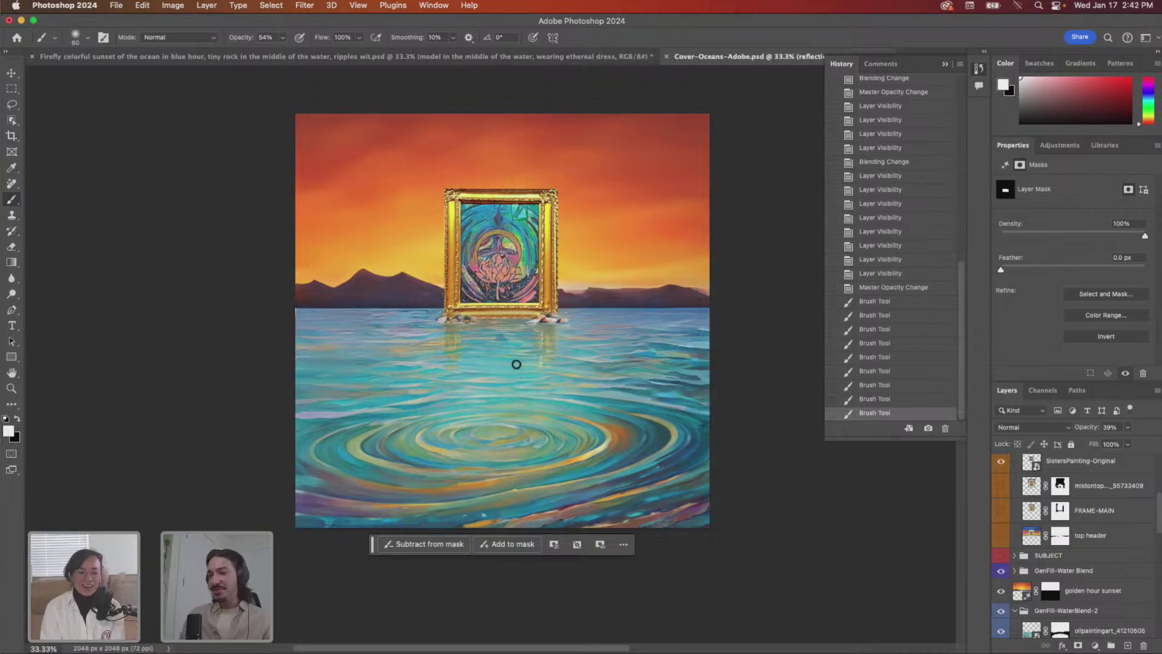
- Lasso the small dark patch in the water below the frame and replace it using Generative Fill with no prompt
{"action": "key", "text": "super+equal"}
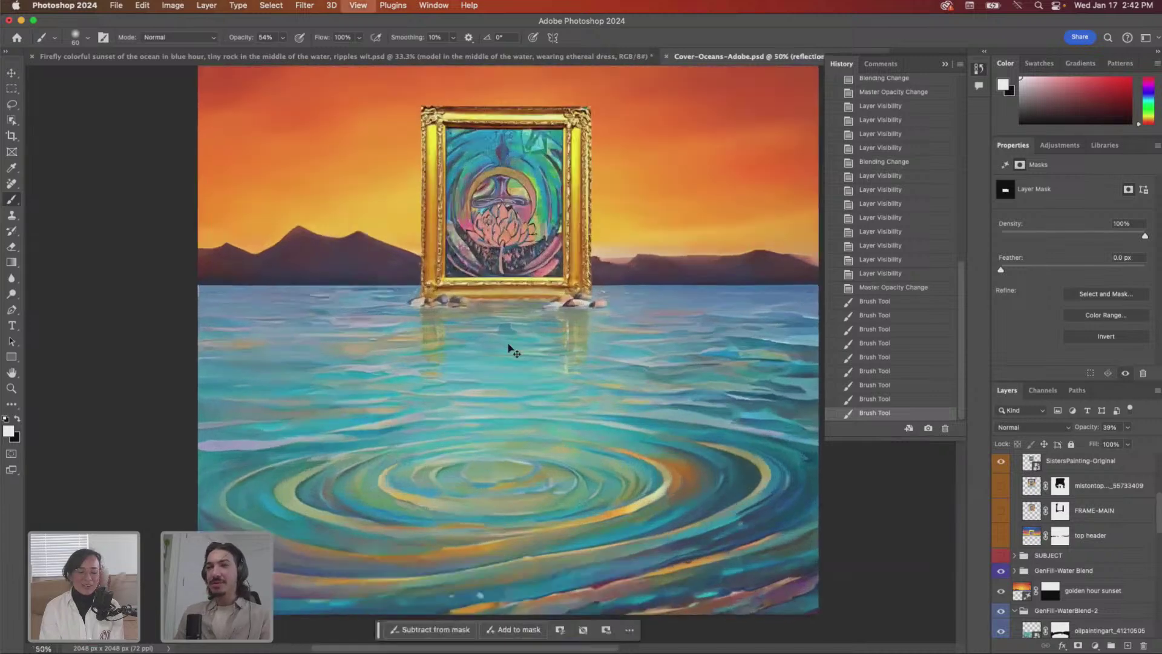
{"action": "key", "text": "super+equal"}
{"action": "left_click", "coordinate": [12, 104]}
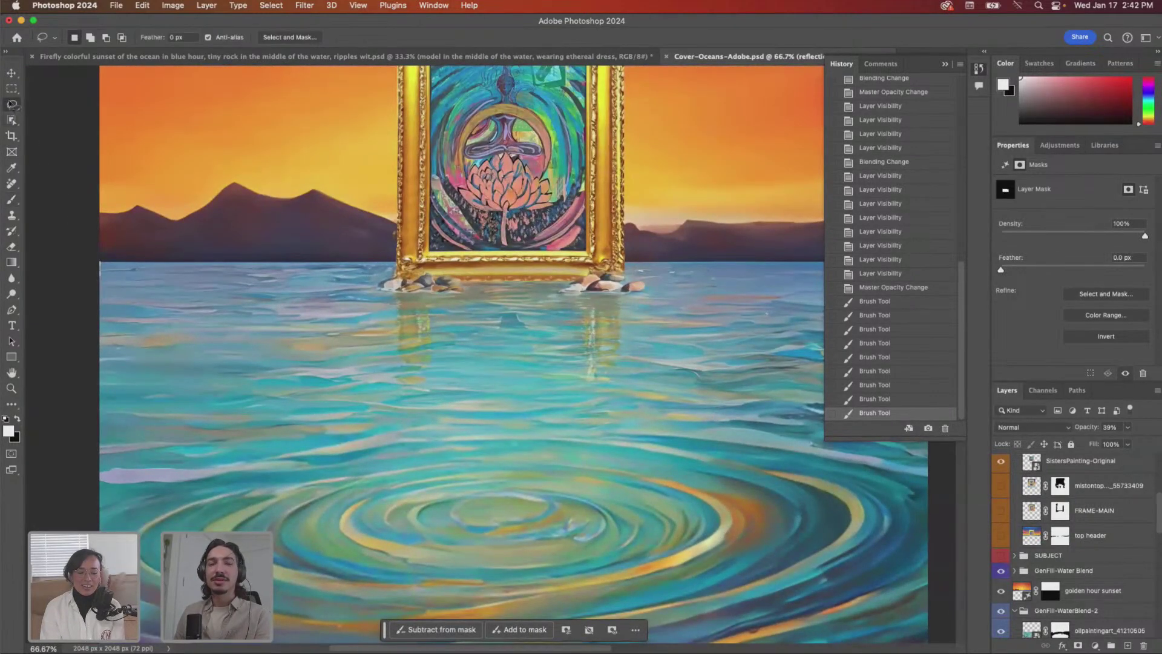
{"action": "mouse_move", "coordinate": [519, 345]}
{"action": "left_mouse_down"}
{"action": "mouse_move", "coordinate": [525, 306]}
{"action": "mouse_move", "coordinate": [512, 343]}
{"action": "left_mouse_up"}
{"action": "left_click", "coordinate": [432, 360]}
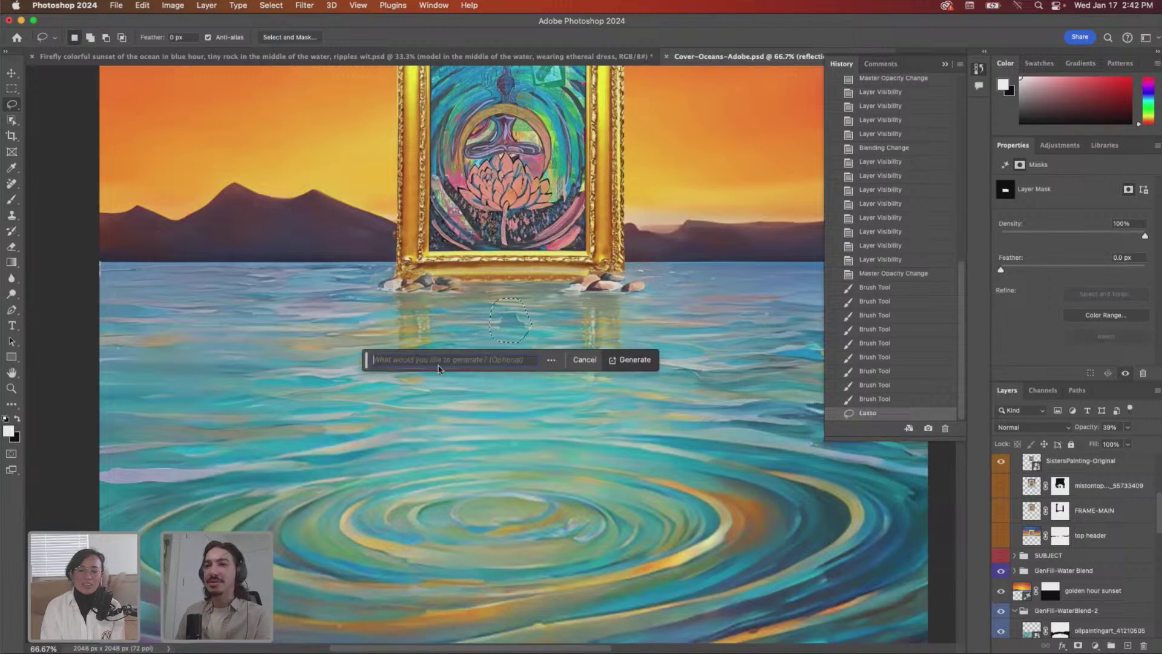
{"action": "left_click", "coordinate": [631, 360]}
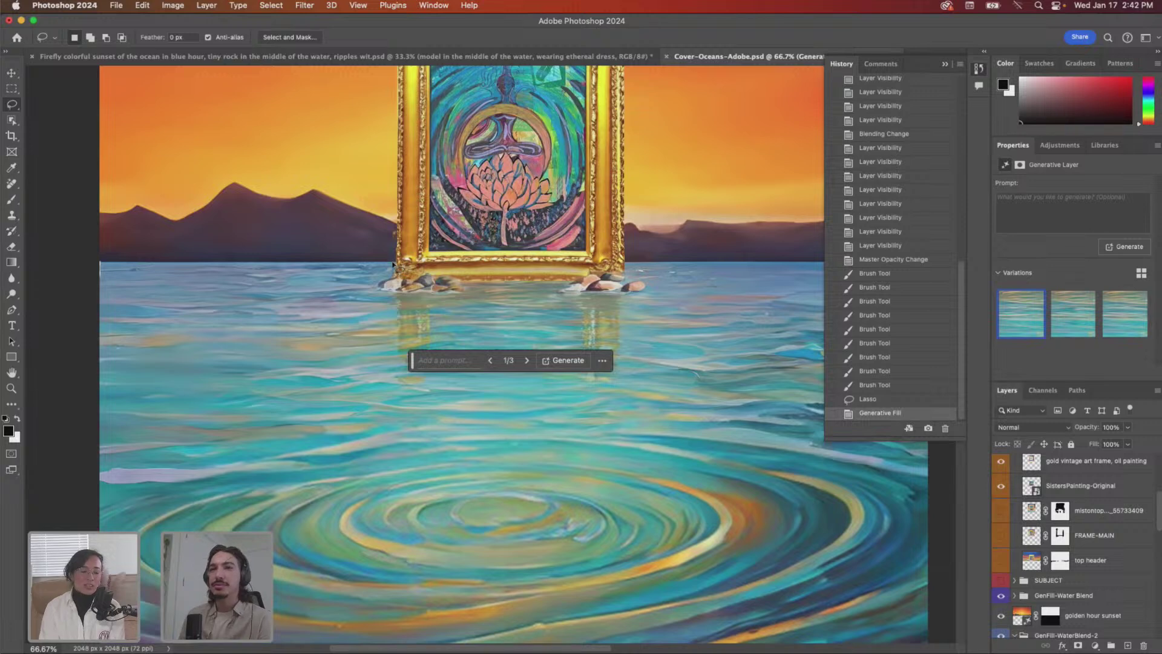
{"action": "left_click", "coordinate": [11, 89]}
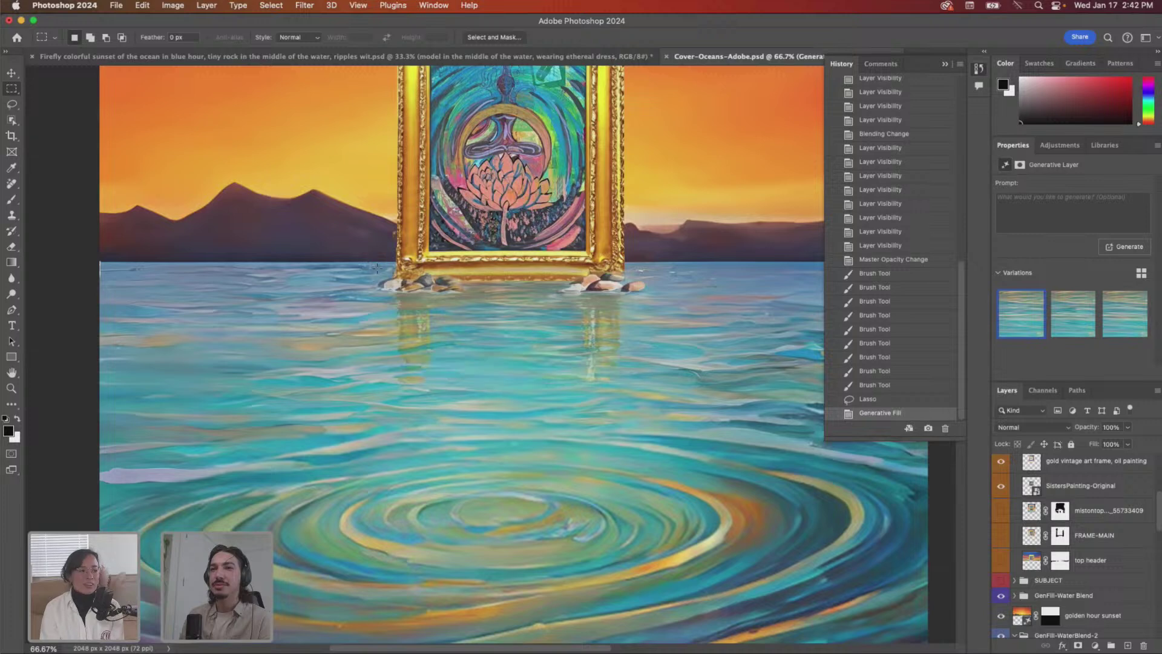
{"action": "left_click_drag", "start_coordinate": [372, 262], "coordinate": [648, 319]}
{"action": "left_click", "coordinate": [430, 337]}
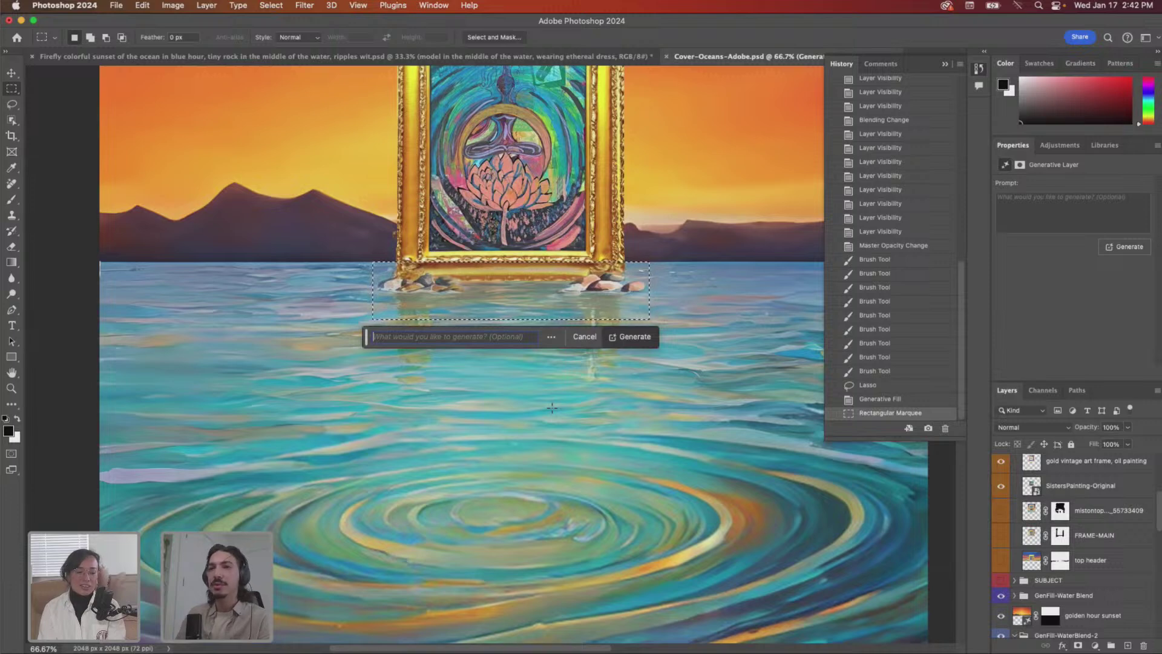
{"action": "type", "text": "rockin"}
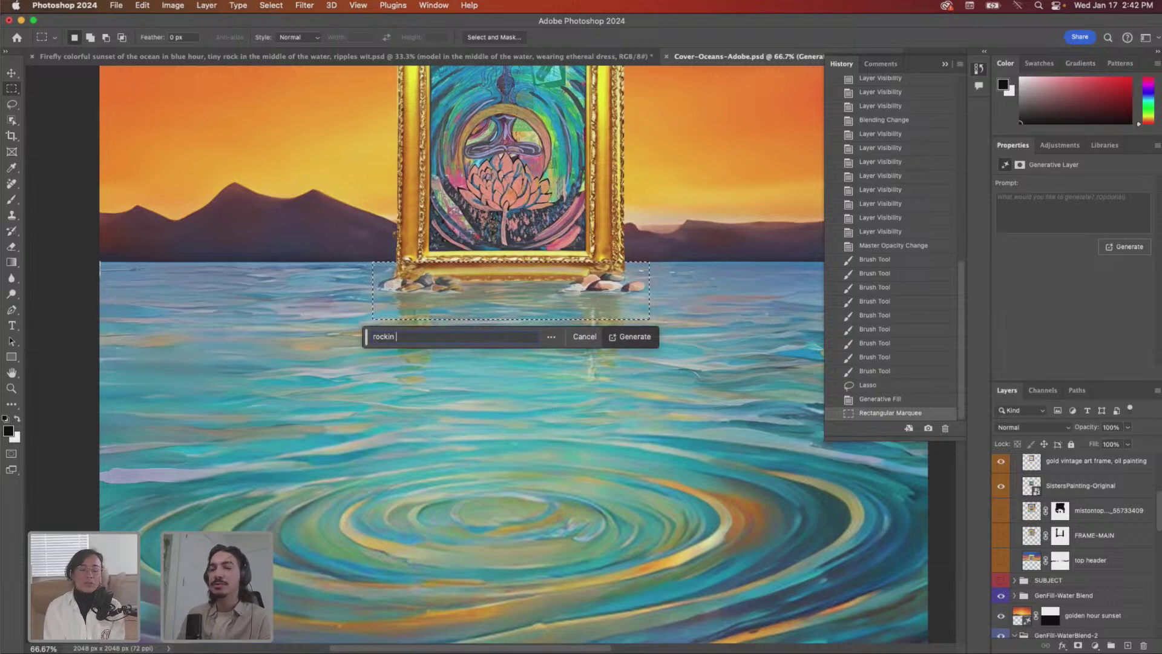
{"action": "key", "text": "BackSpace"}
{"action": "key", "text": "BackSpace"}
{"action": "key", "text": "BackSpace"}
{"action": "key", "text": "BackSpace"}
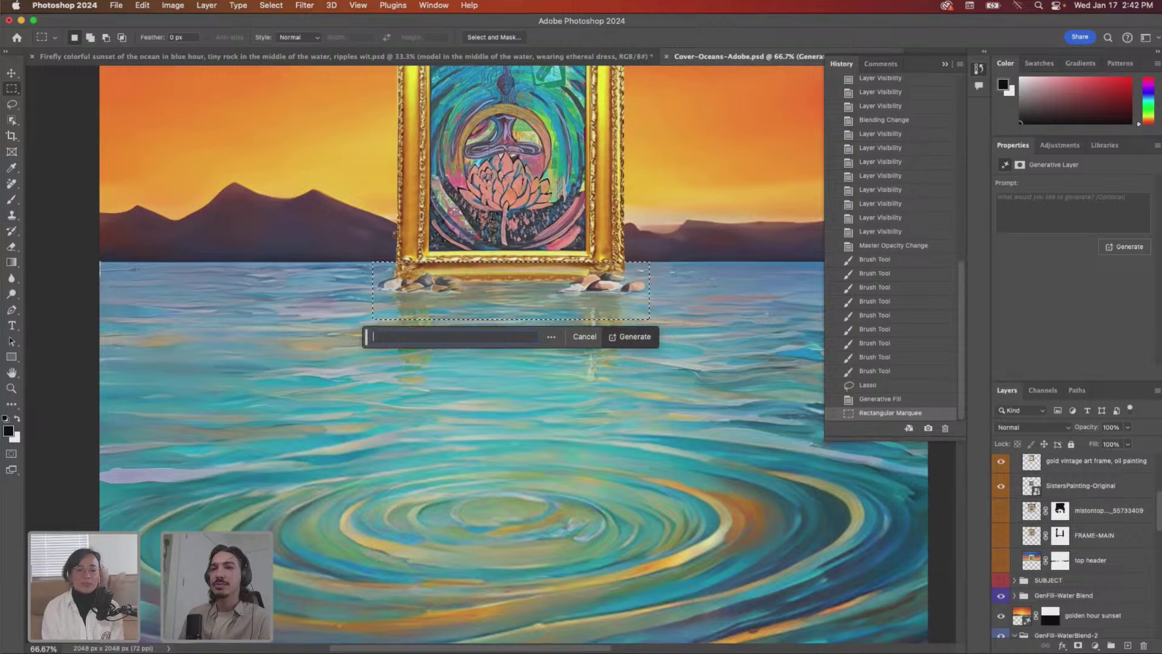
{"action": "left_click", "coordinate": [672, 276]}
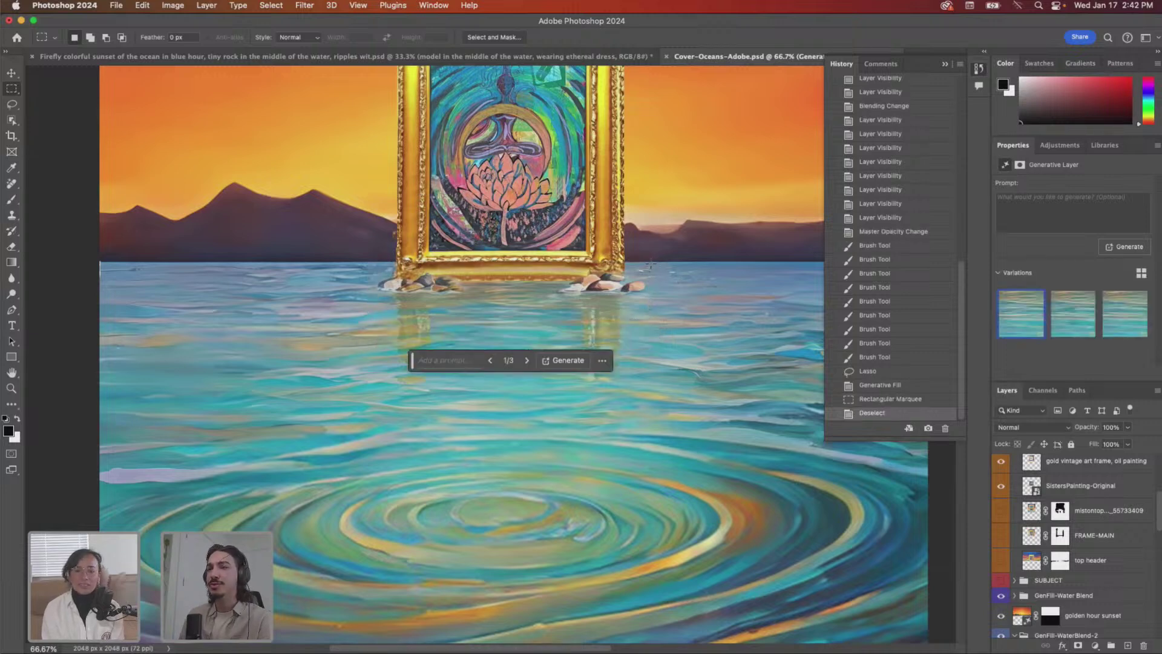
- Select a rectangle around the rocks and reflection below the frame and generate a fill with the prompt "coastal rocks, frame reflection"
{"action": "left_click_drag", "start_coordinate": [652, 264], "coordinate": [365, 377]}
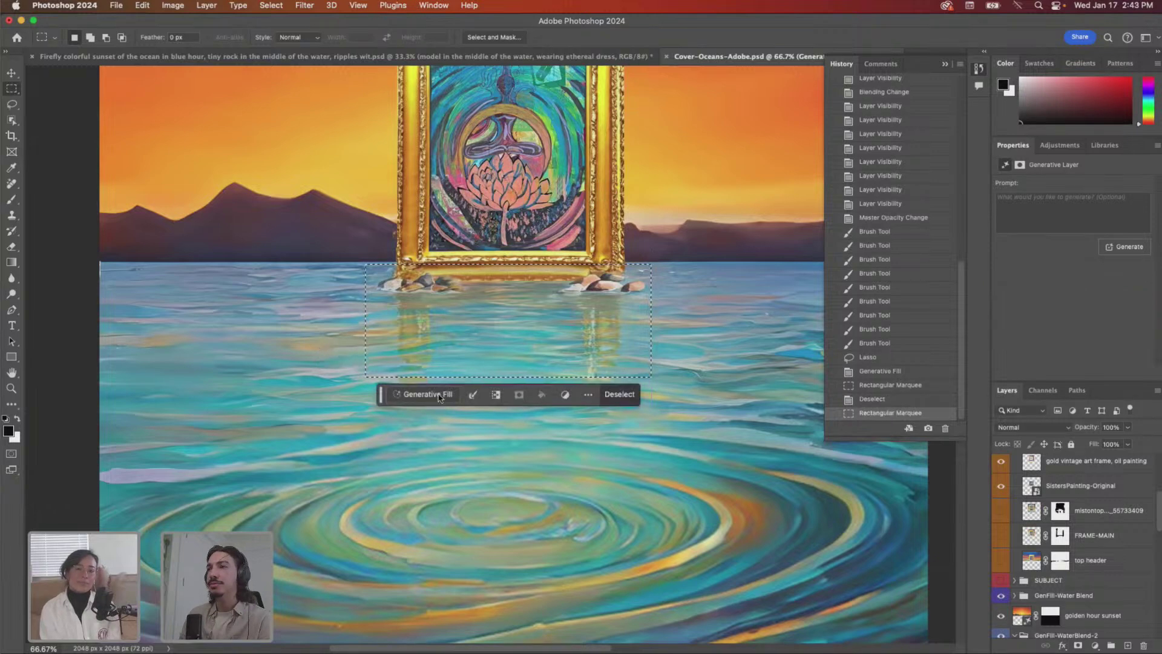
{"action": "left_click", "coordinate": [1061, 209]}
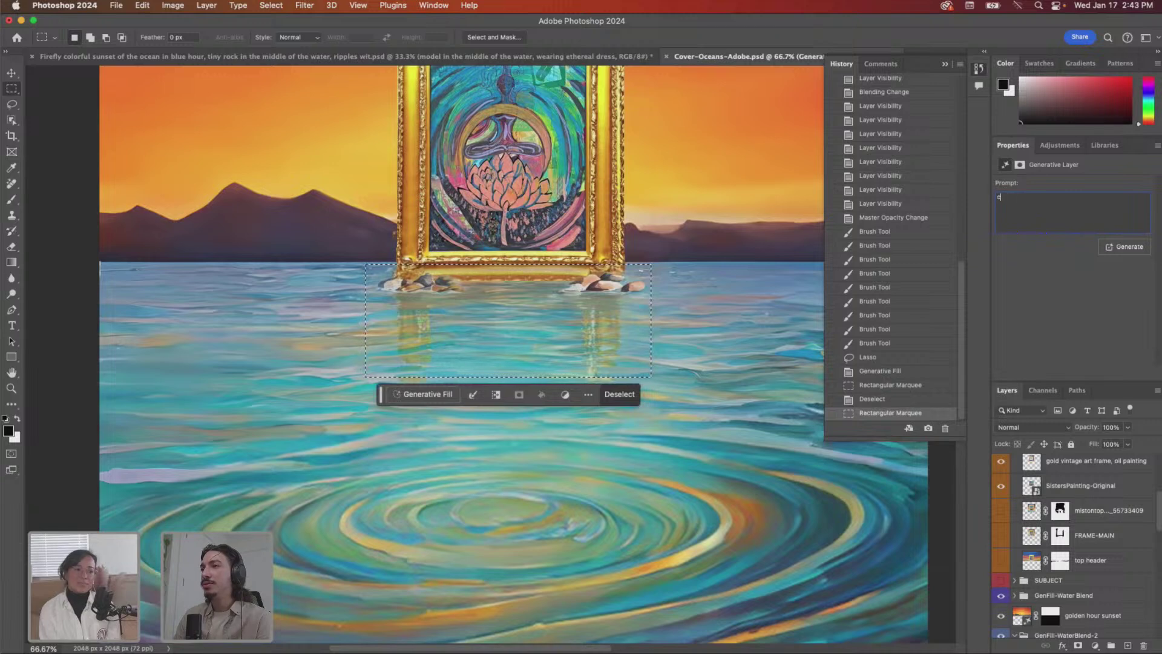
{"action": "type", "text": "coastal rocks"}
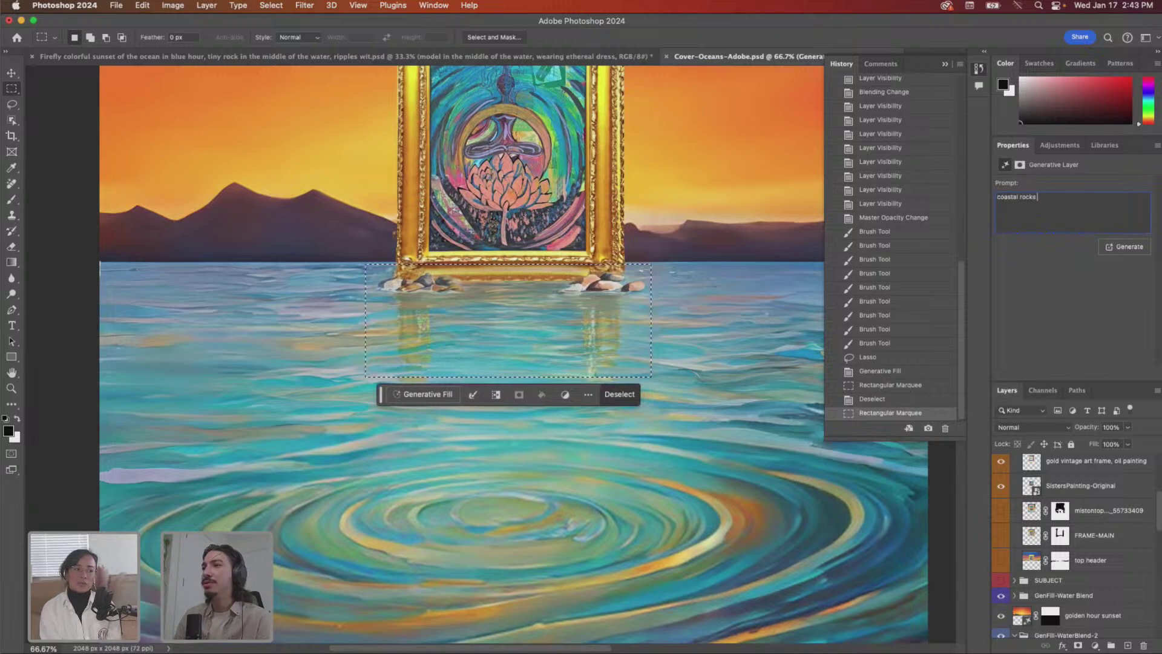
{"action": "type", "text": ", trame "}
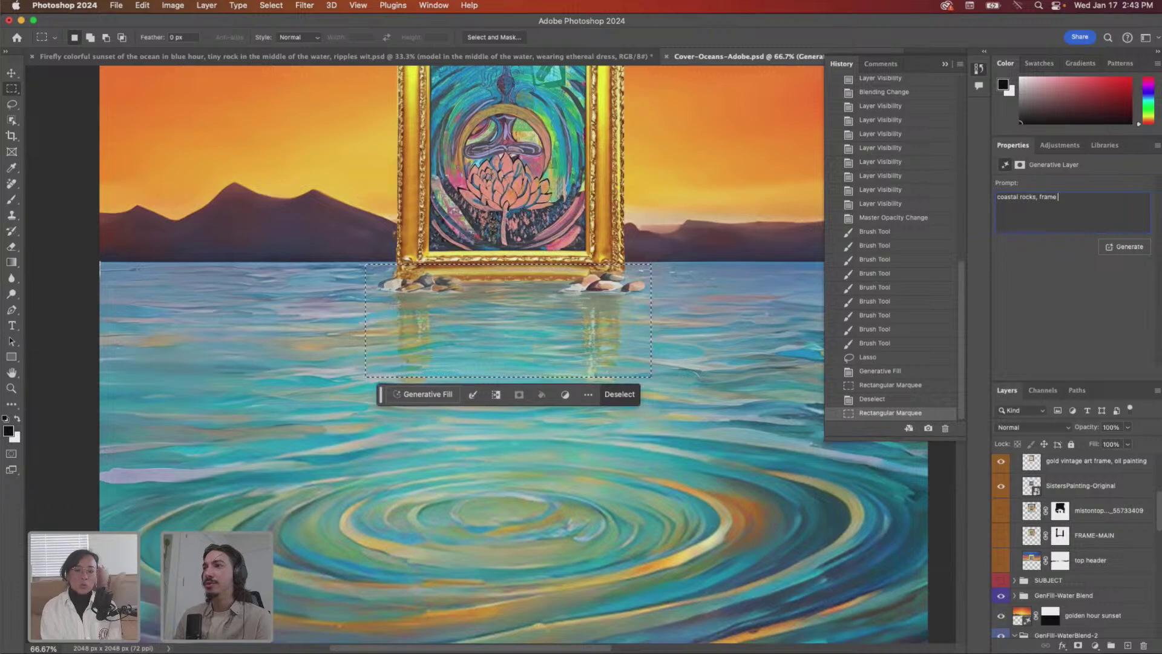
{"action": "type", "text": "re"}
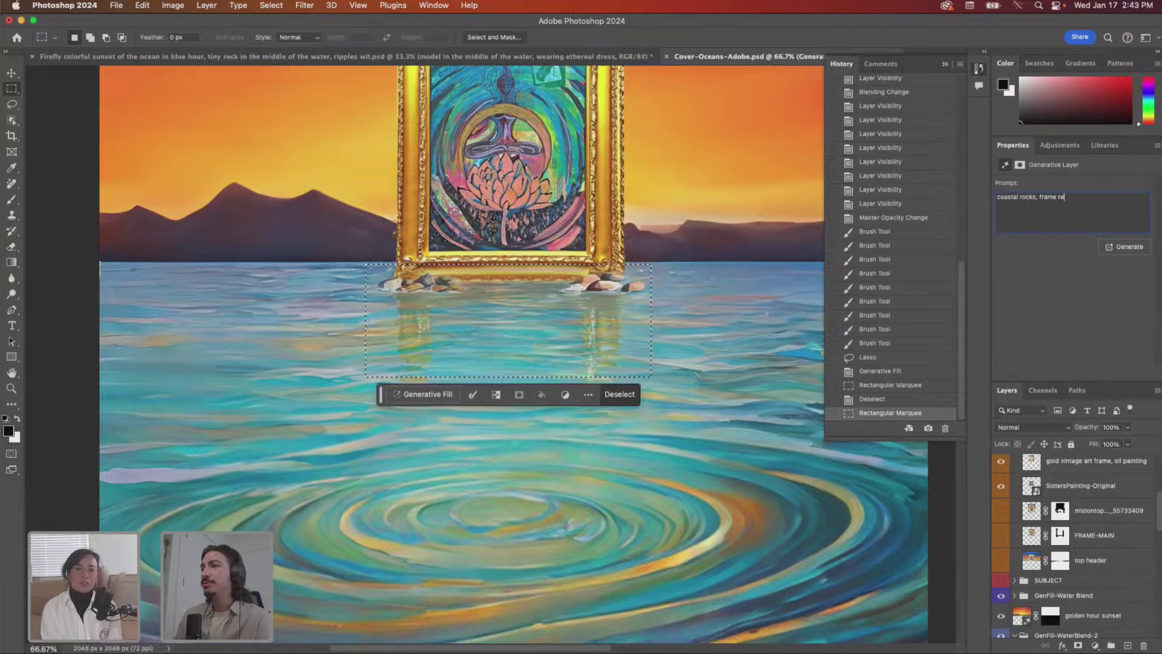
{"action": "type", "text": "flection"}
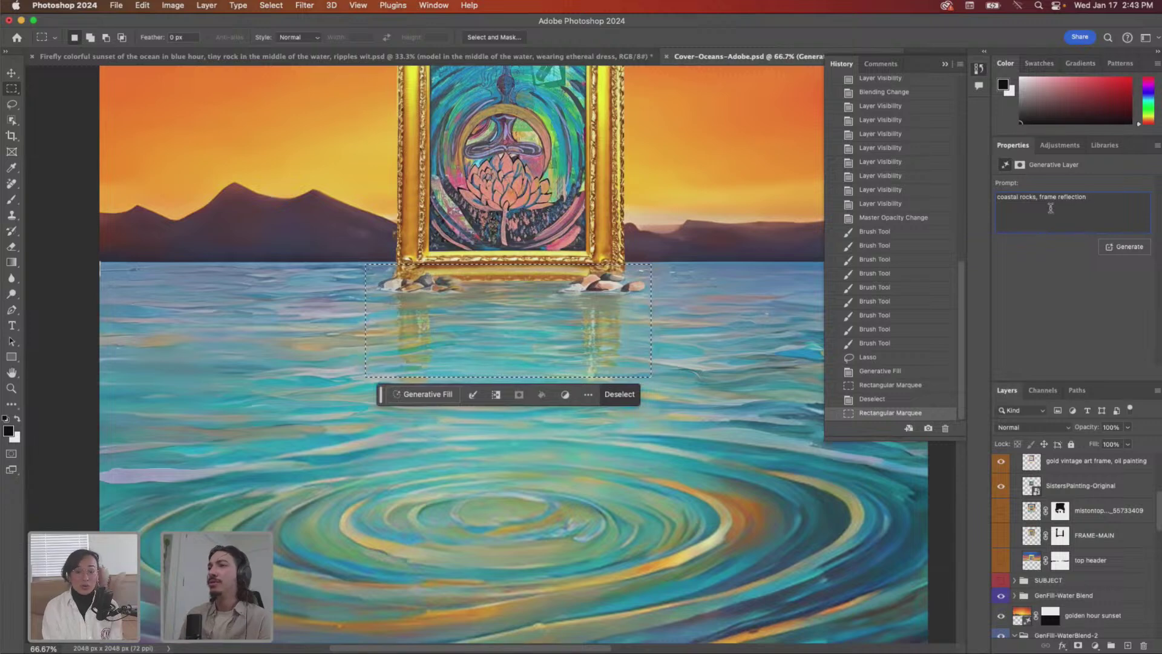
{"action": "left_click", "coordinate": [1130, 247]}
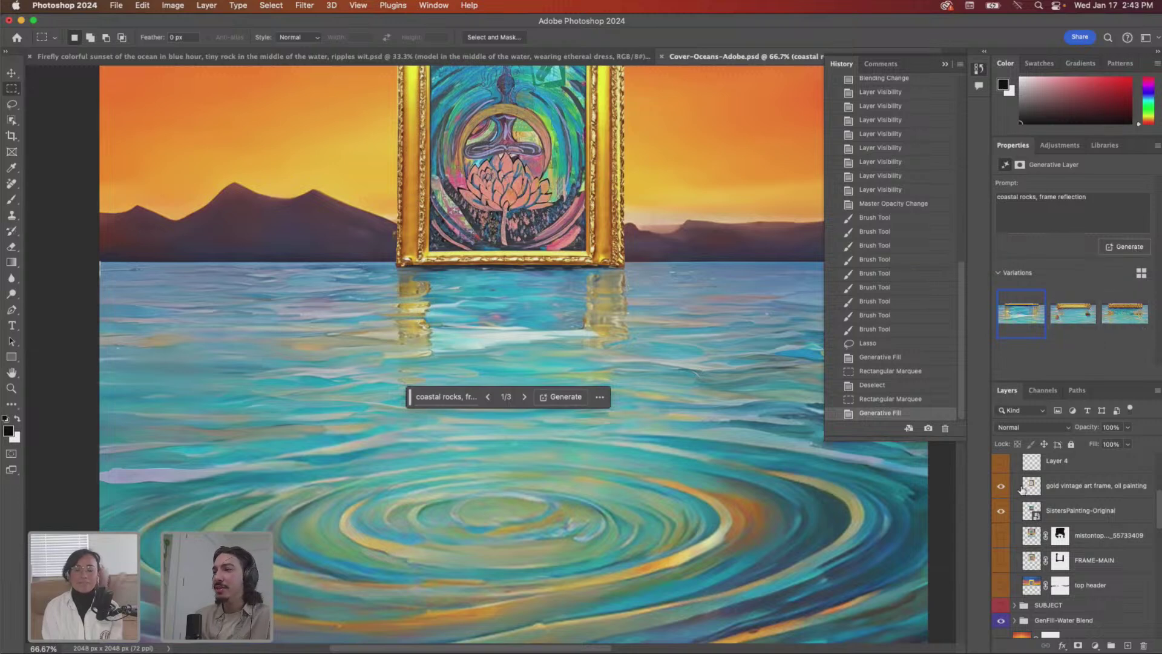
- Revert the prompted Generative Fill and clear the rectangular selection
{"action": "left_click", "coordinate": [885, 399]}
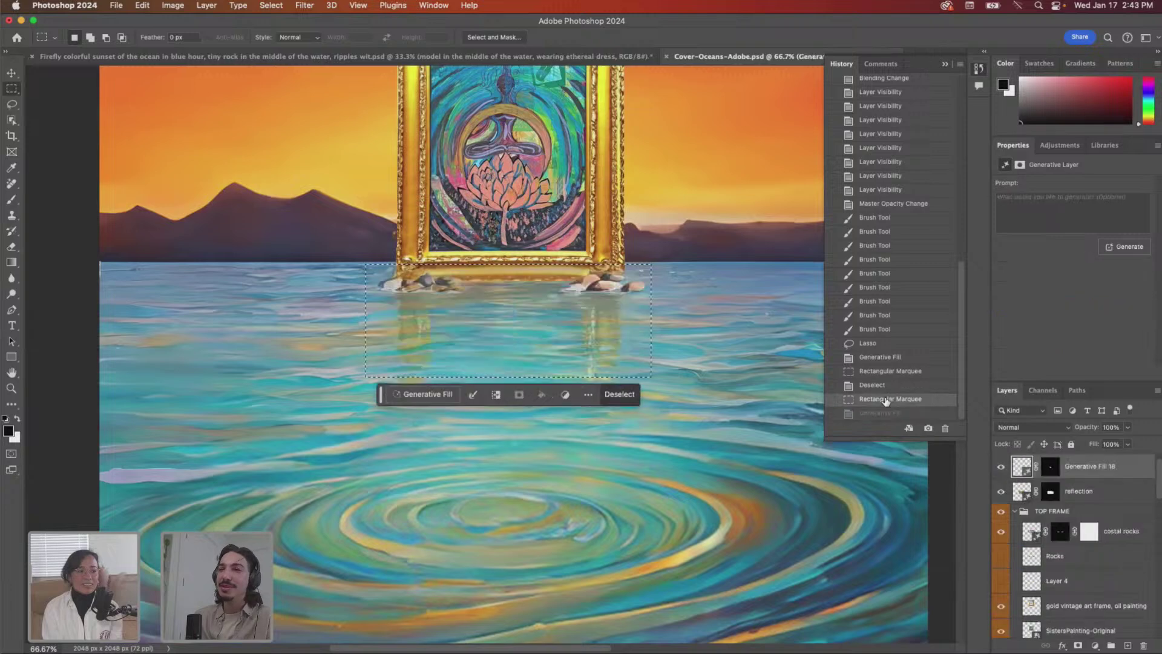
{"action": "key", "text": "super+d"}
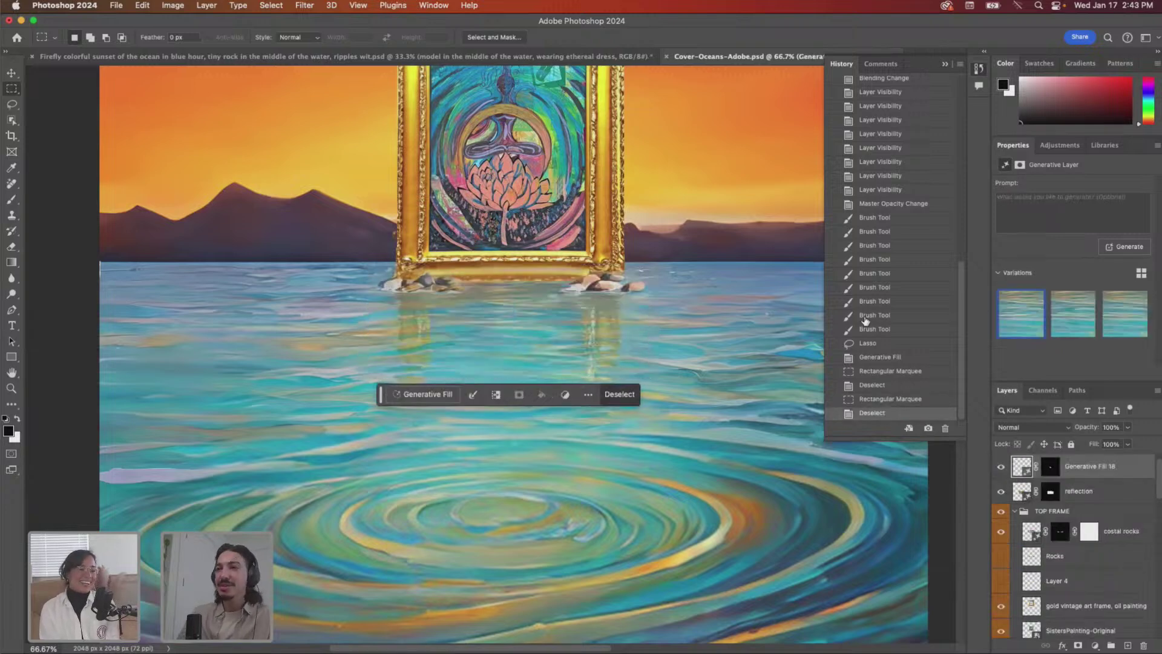
- Activate the Burn tool for work on the rocks at the frame's lower-left corner
{"action": "scroll", "coordinate": [484, 358], "scroll_direction": "right", "scroll_amount": 2}
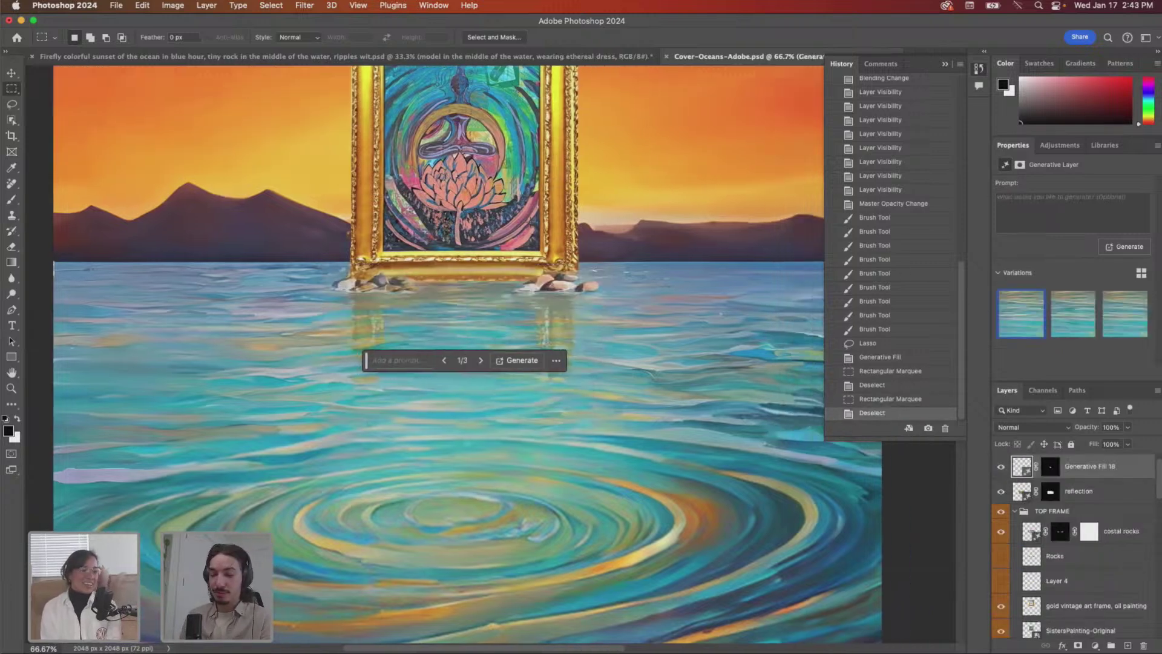
{"action": "key", "text": "b"}
{"action": "left_click", "coordinate": [11, 281]}
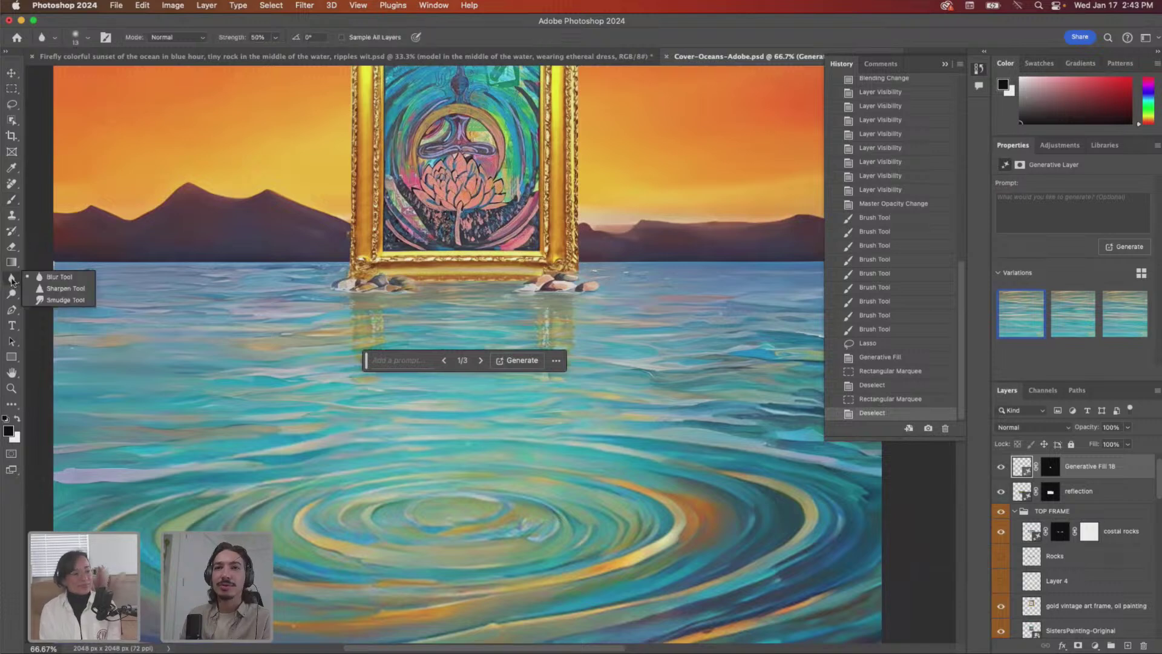
{"action": "left_click", "coordinate": [12, 294]}
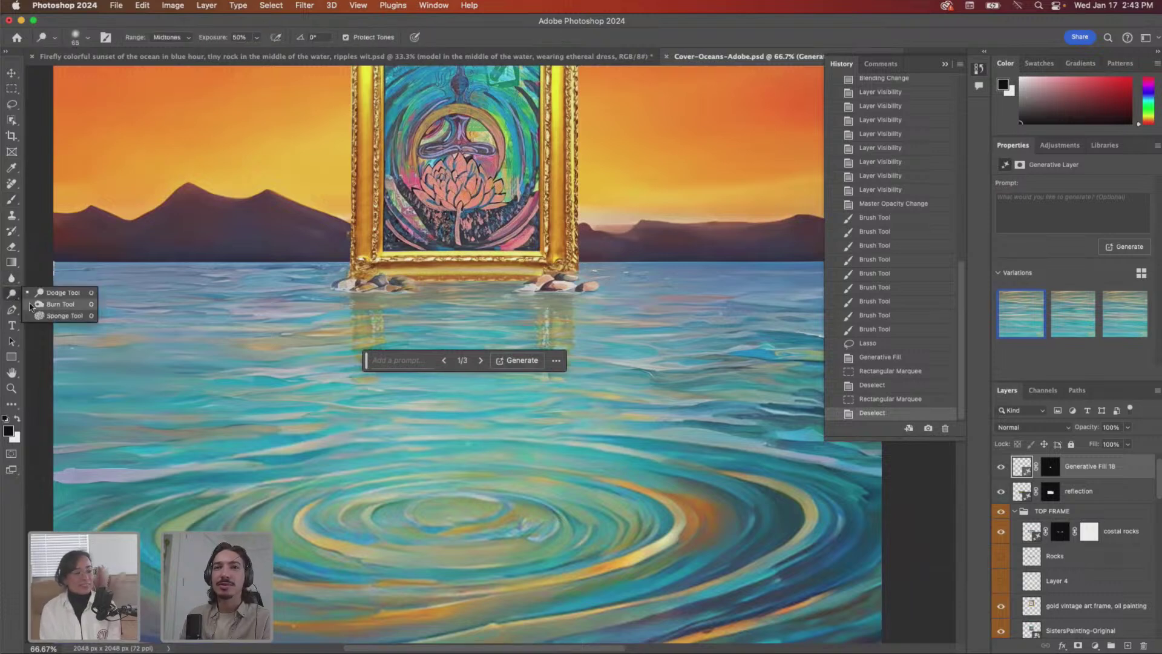
{"action": "left_click", "coordinate": [60, 304]}
{"action": "scroll", "coordinate": [344, 295], "scroll_direction": "up", "scroll_amount": 4}
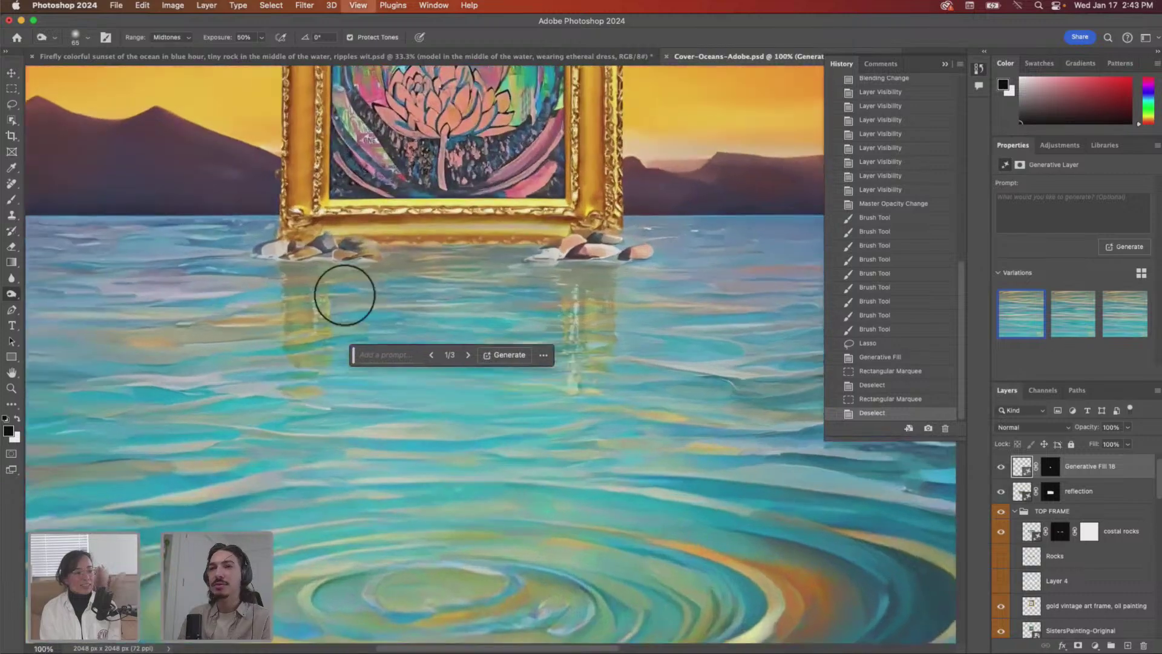
{"action": "scroll", "coordinate": [356, 299], "scroll_direction": "up", "scroll_amount": 3}
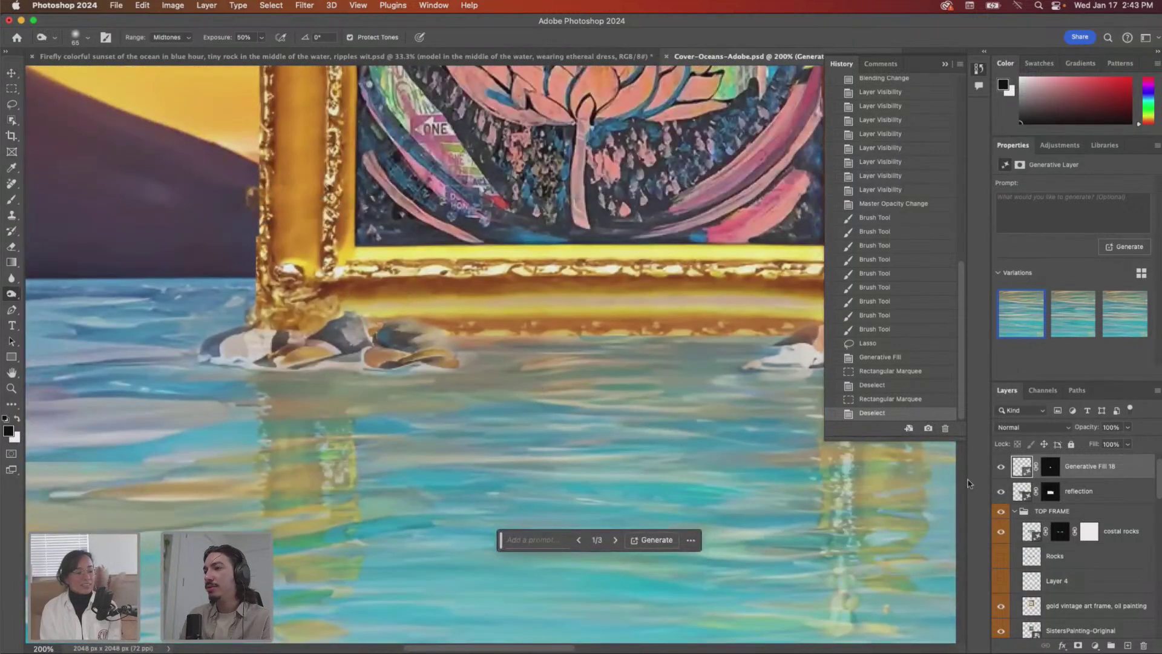
- Compare the image with and without the Generative Fill 18, reflection and costal rocks layers
{"action": "left_click", "coordinate": [1001, 467]}
{"action": "left_click", "coordinate": [1002, 467]}
{"action": "left_click", "coordinate": [1002, 491]}
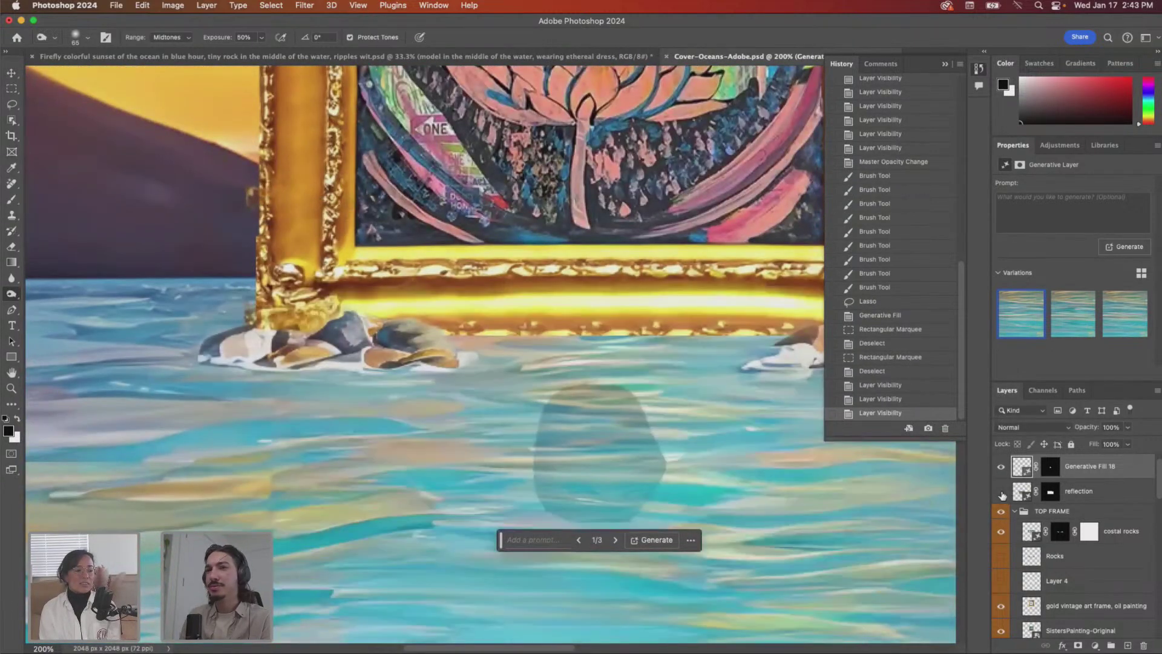
{"action": "left_click", "coordinate": [1001, 492]}
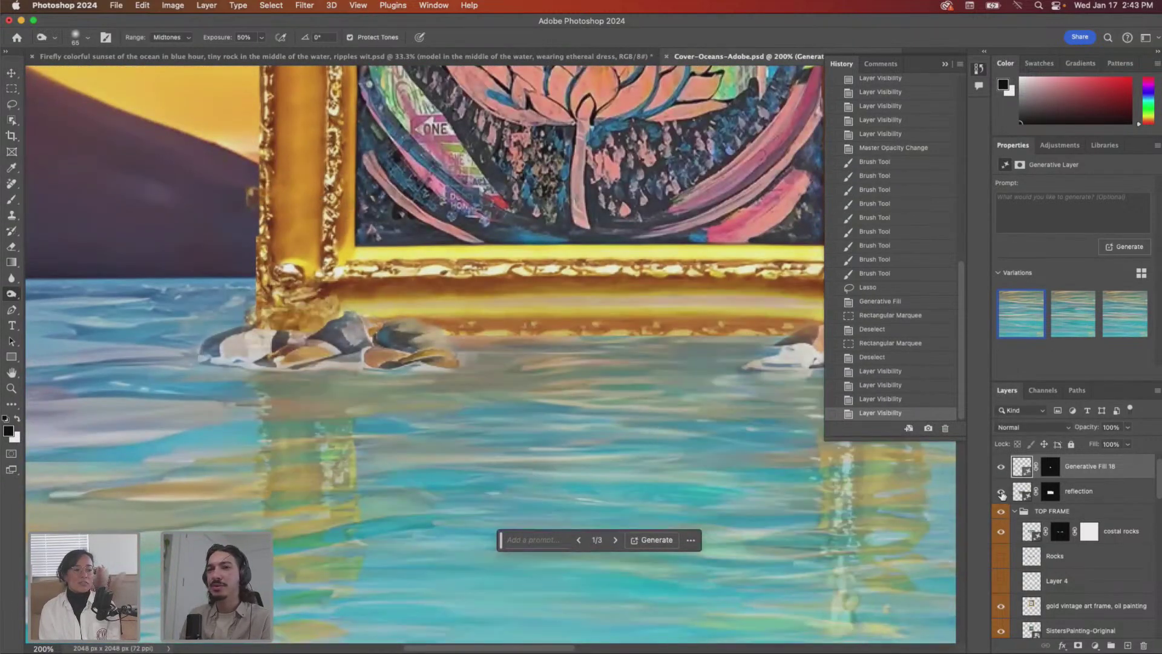
{"action": "left_click", "coordinate": [1002, 531]}
{"action": "left_click", "coordinate": [1001, 531]}
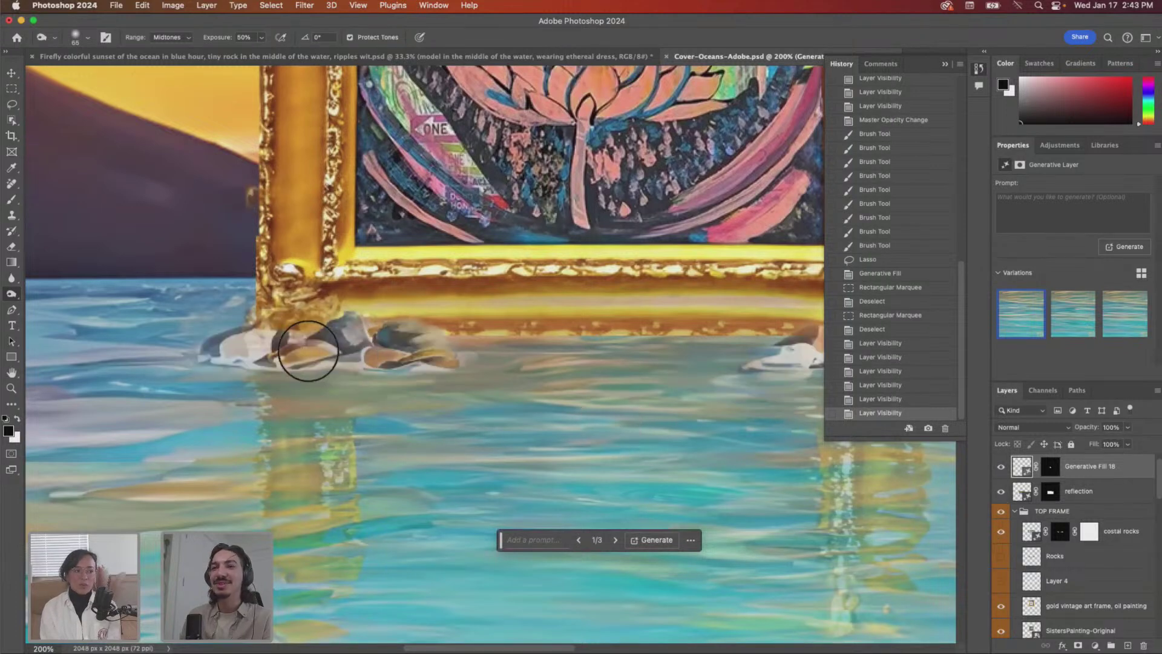
- Reduce the Burn brush to 20 px, rasterize the Generative Fill 18 layer and try burning the left-hand rocks
{"action": "key", "text": "bracketleft"}
{"action": "key", "text": "bracketleft"}
{"action": "key", "text": "bracketleft"}
{"action": "key", "text": "bracketleft"}
{"action": "key", "text": "bracketleft"}
{"action": "key", "text": "bracketleft"}
{"action": "key", "text": "bracketleft"}
{"action": "key", "text": "bracketleft"}
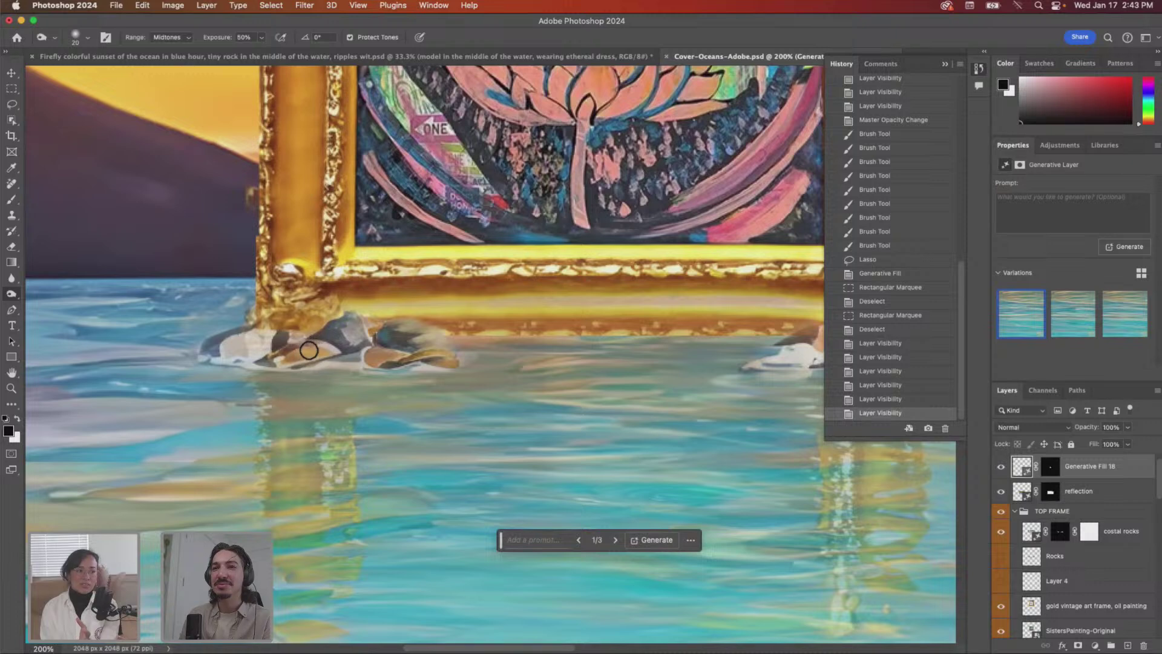
{"action": "left_click", "coordinate": [309, 350]}
{"action": "left_click", "coordinate": [583, 255]}
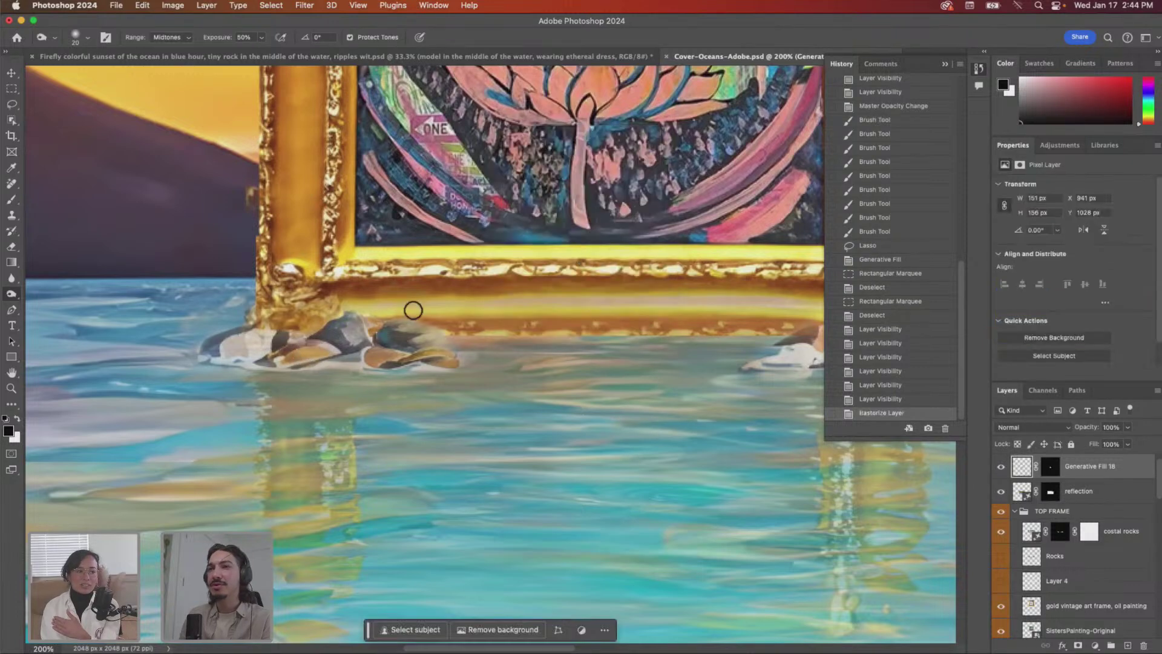
{"action": "left_click_drag", "start_coordinate": [309, 356], "coordinate": [303, 371]}
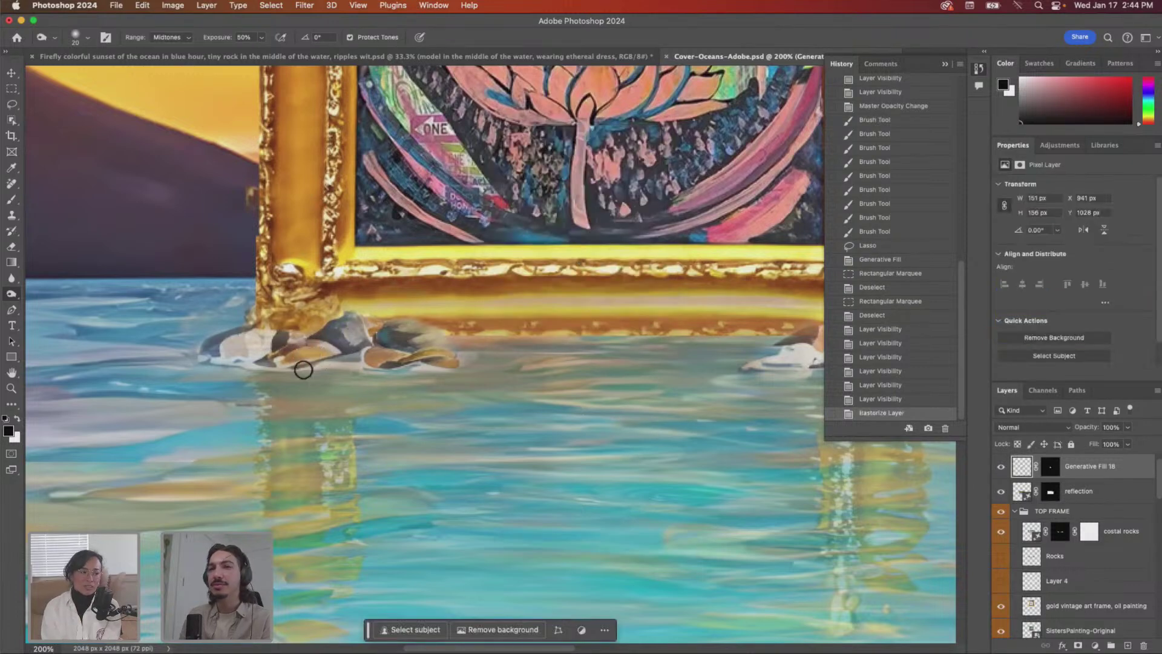
- Check which layer holds the rocks by hiding and reshowing Generative Fill 18, reflection and costal rocks in turn
{"action": "left_click", "coordinate": [1045, 489]}
{"action": "left_click", "coordinate": [1021, 470]}
{"action": "left_click", "coordinate": [1001, 466]}
{"action": "left_click", "coordinate": [1001, 466]}
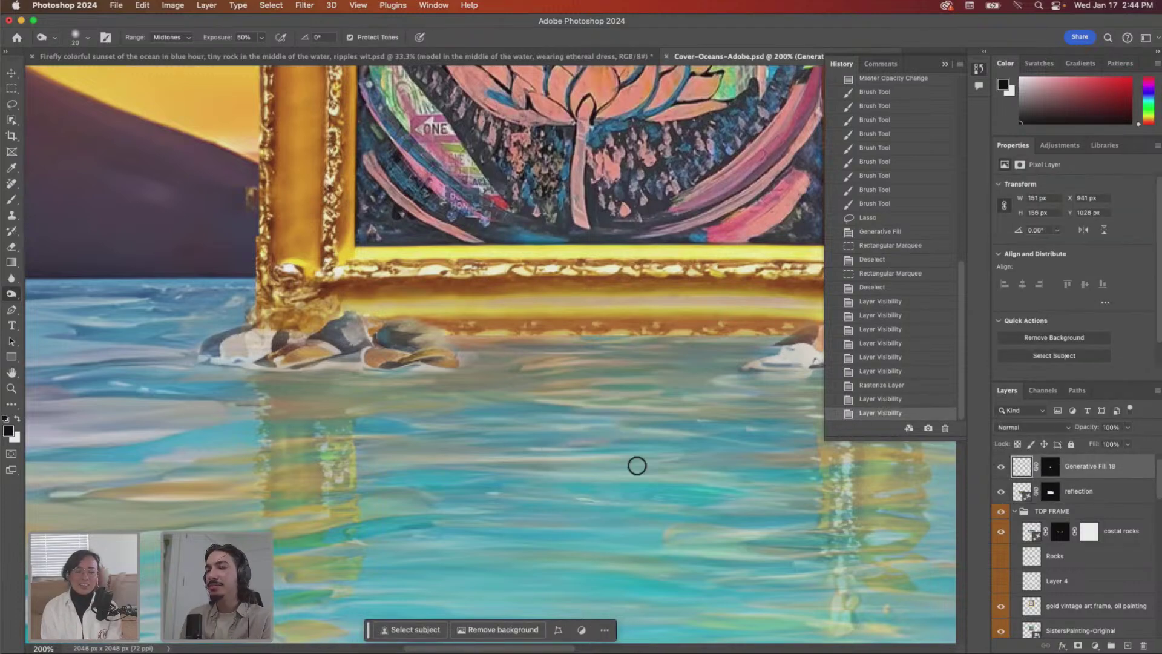
{"action": "left_click", "coordinate": [1066, 493]}
{"action": "left_click", "coordinate": [1001, 491]}
{"action": "left_click", "coordinate": [1000, 491]}
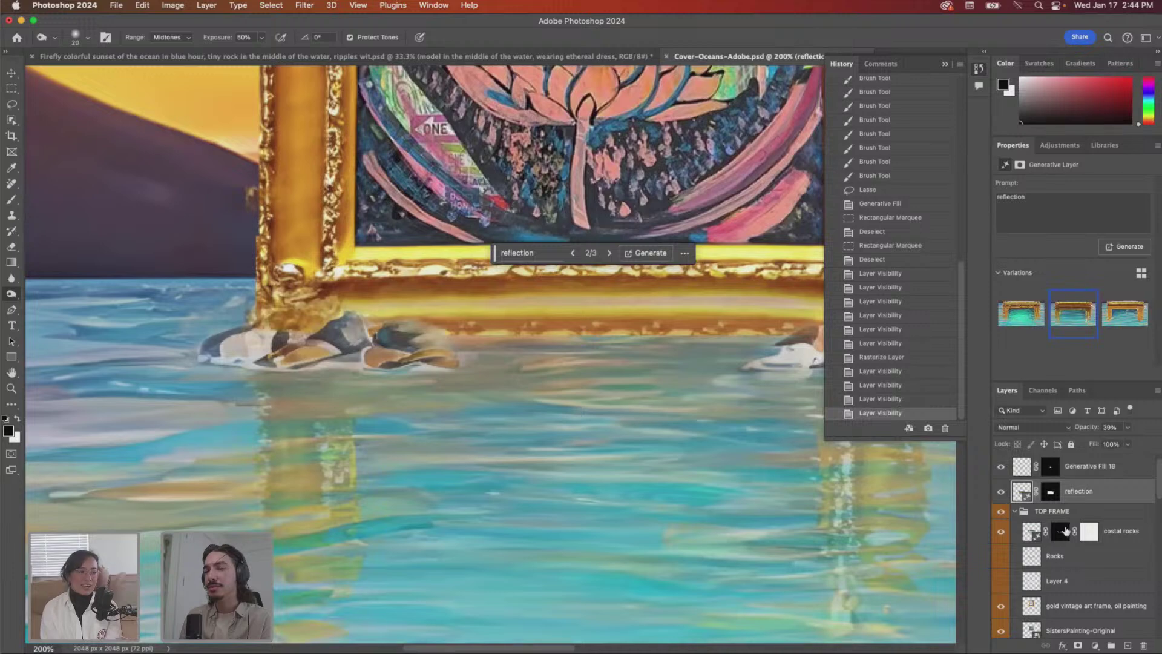
{"action": "left_click", "coordinate": [1001, 531]}
{"action": "left_click", "coordinate": [1001, 531]}
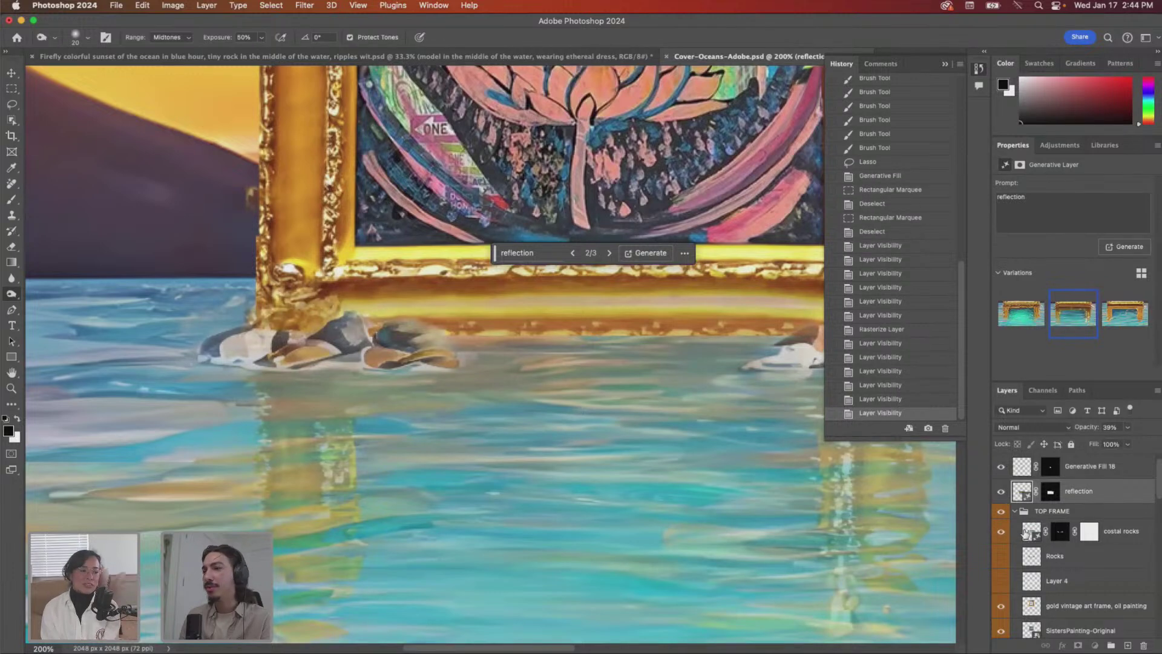
- Duplicate the costal rocks generative layer and rasterize the copy
{"action": "right_click", "coordinate": [1025, 532]}
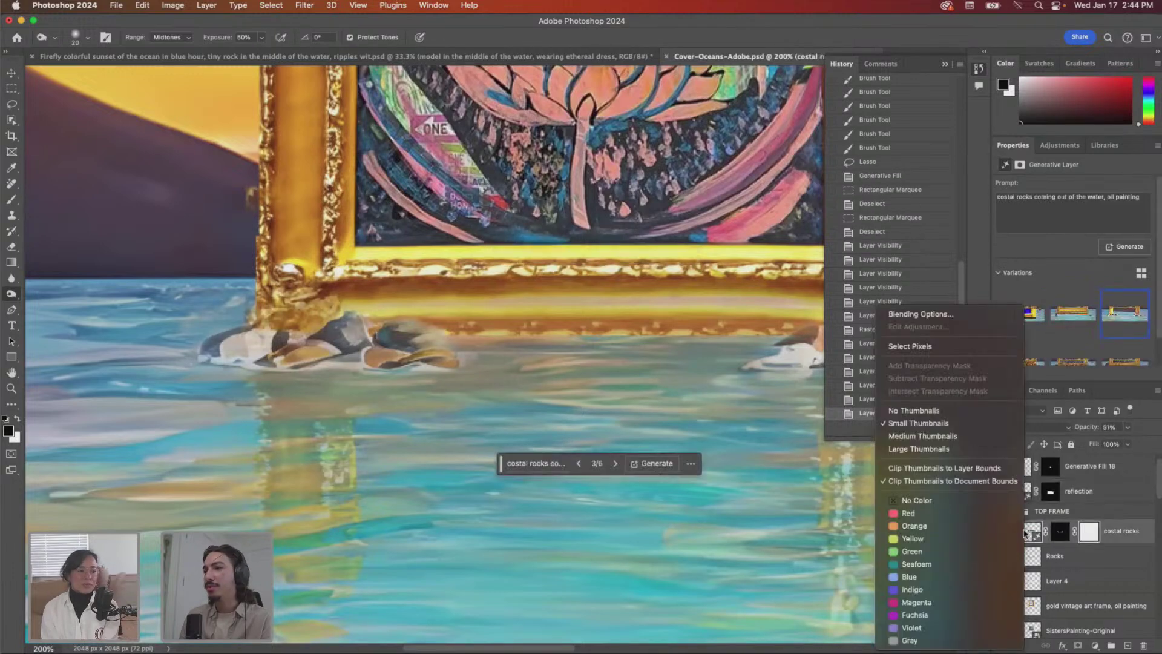
{"action": "left_click", "coordinate": [1157, 392]}
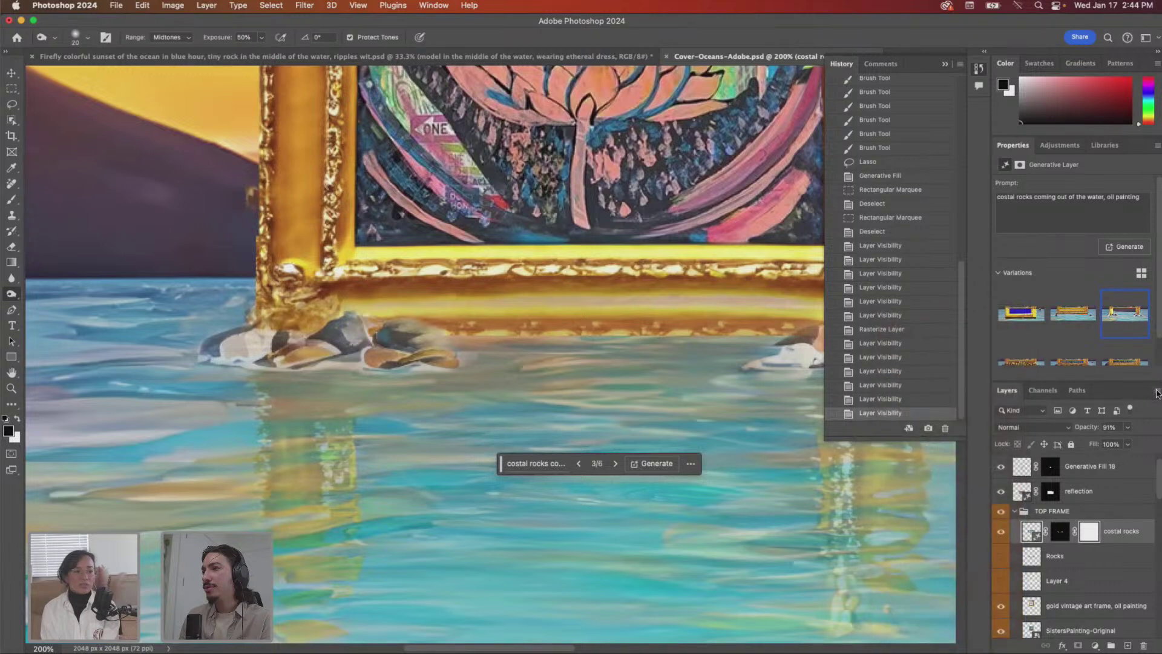
{"action": "left_click", "coordinate": [1156, 392]}
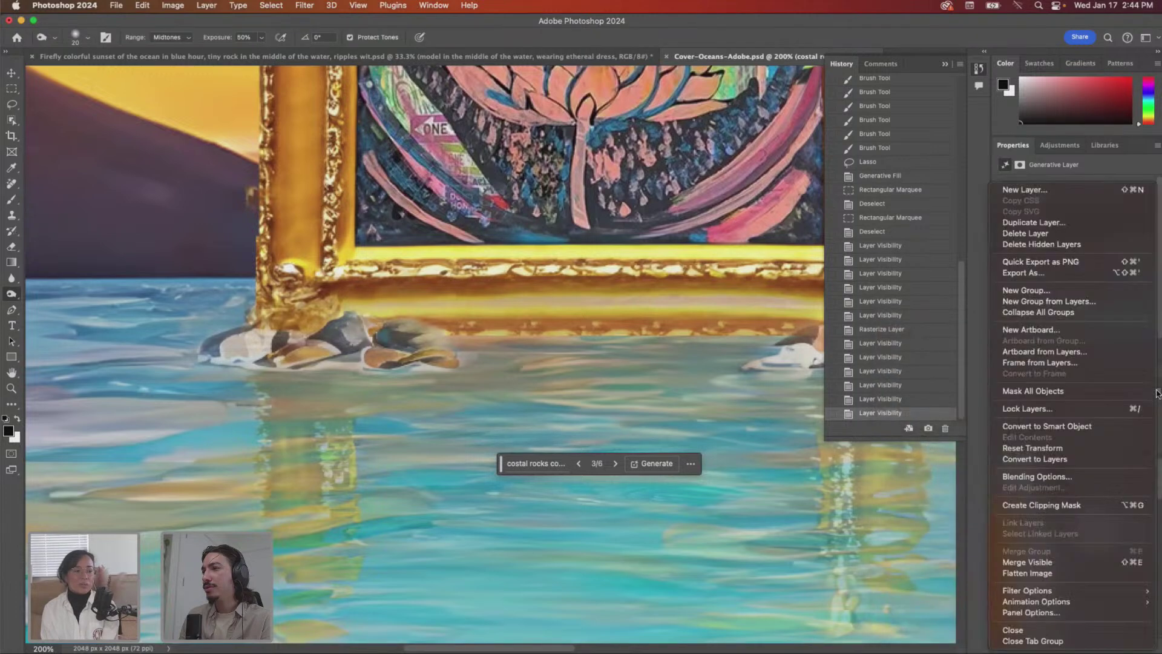
{"action": "left_click", "coordinate": [1101, 228]}
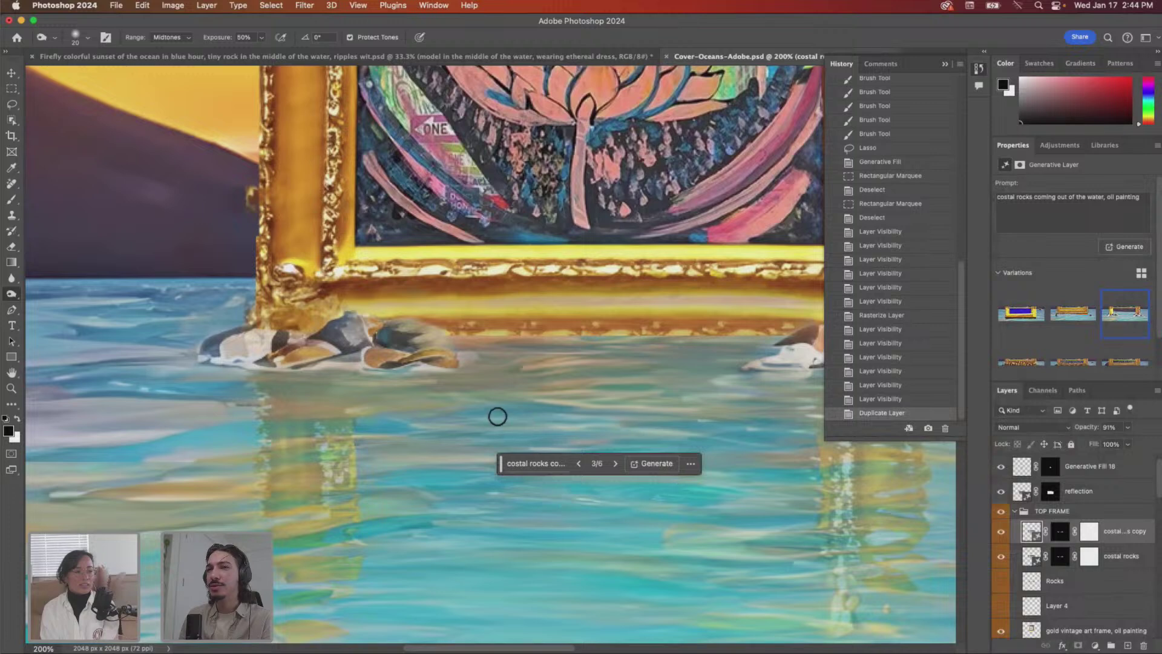
{"action": "left_click", "coordinate": [356, 348]}
{"action": "left_click", "coordinate": [637, 254]}
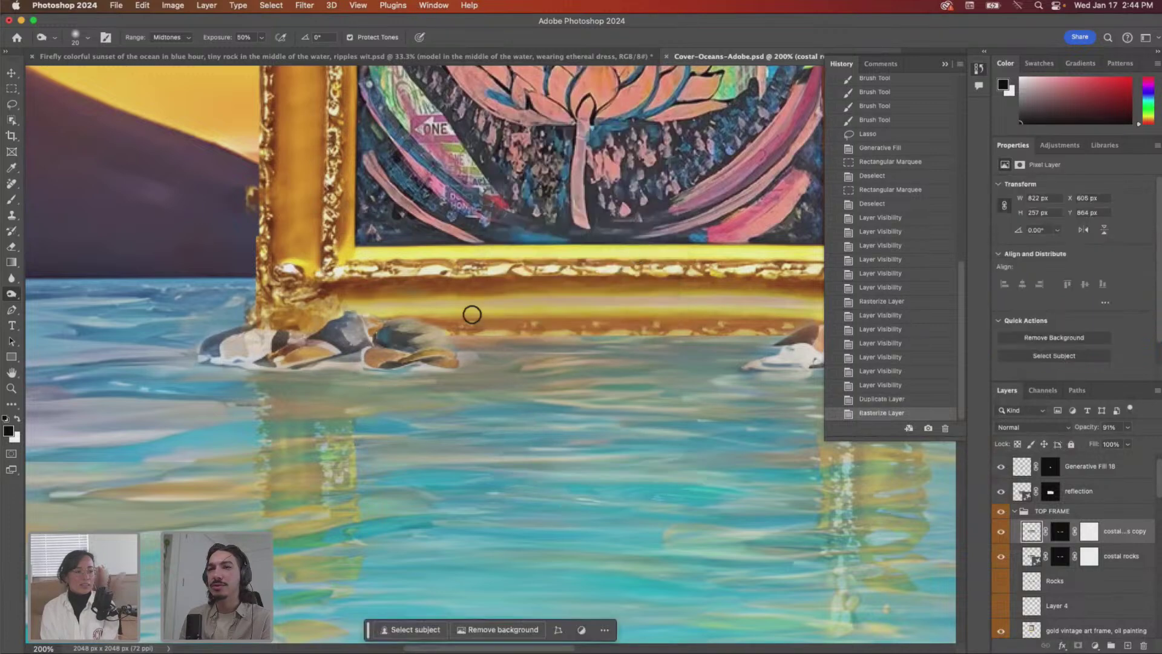
- Burn the midtones of the rocks at the frame's lower-left corner on the costal rocks copy with a 20–25 px brush at 50% exposure
{"action": "mouse_move", "coordinate": [400, 350]}
{"action": "left_mouse_down"}
{"action": "mouse_move", "coordinate": [377, 359]}
{"action": "mouse_move", "coordinate": [387, 364]}
{"action": "left_mouse_up"}
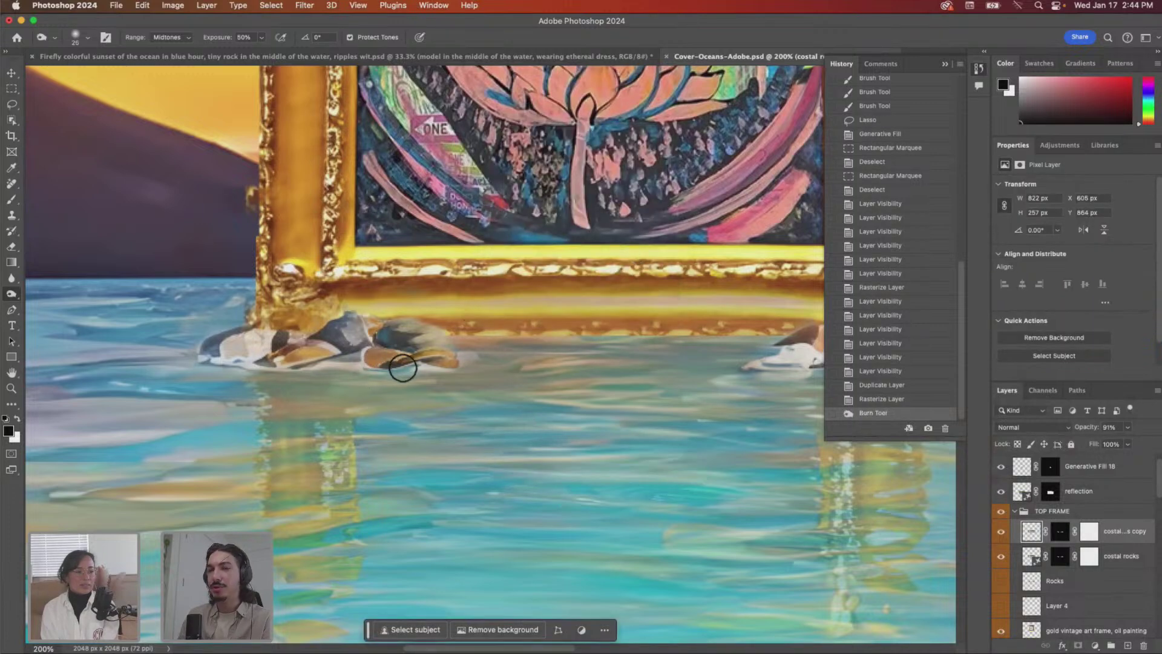
{"action": "key", "text": "bracketleft"}
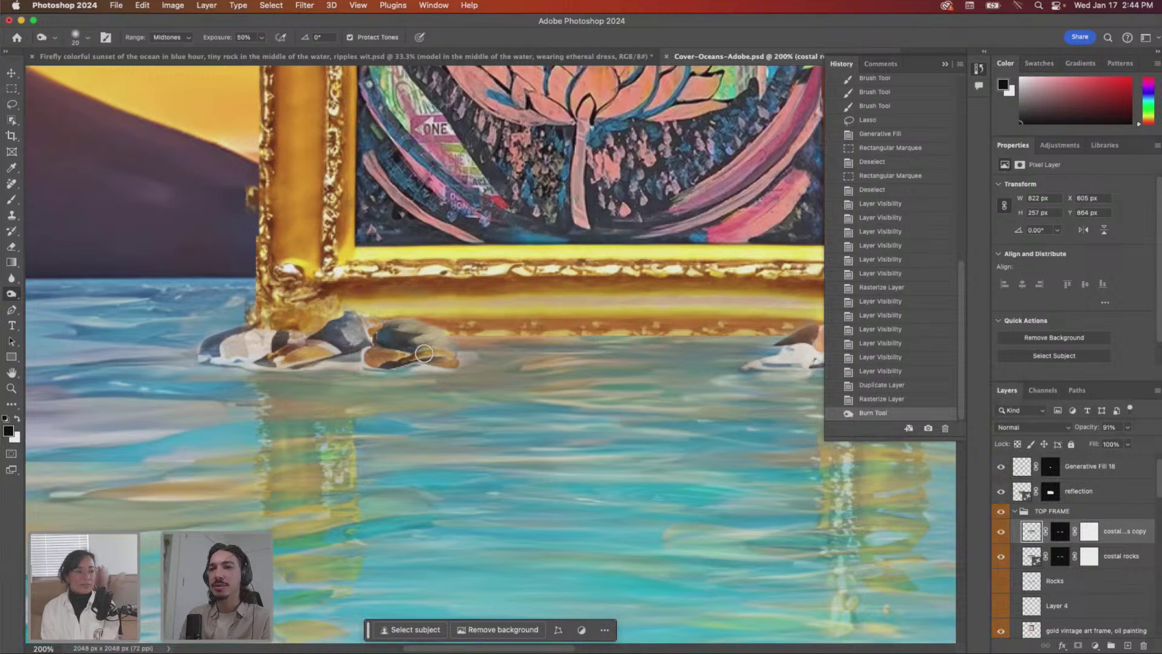
{"action": "left_click", "coordinate": [423, 353]}
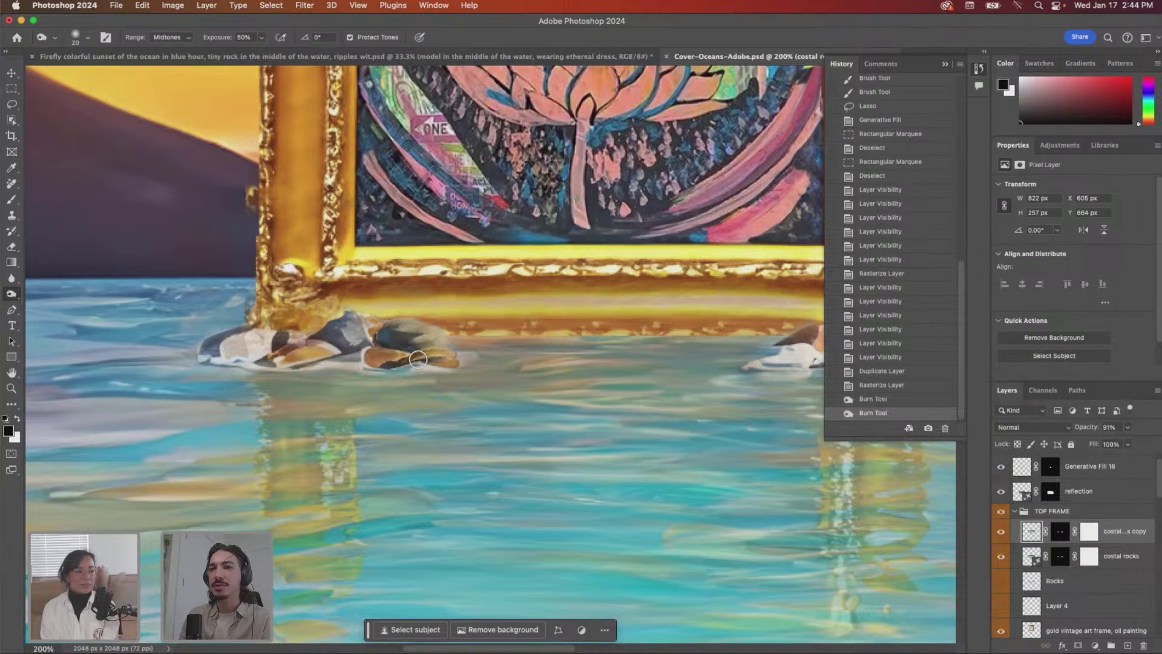
{"action": "left_click", "coordinate": [321, 345]}
{"action": "key", "text": "bracketright"}
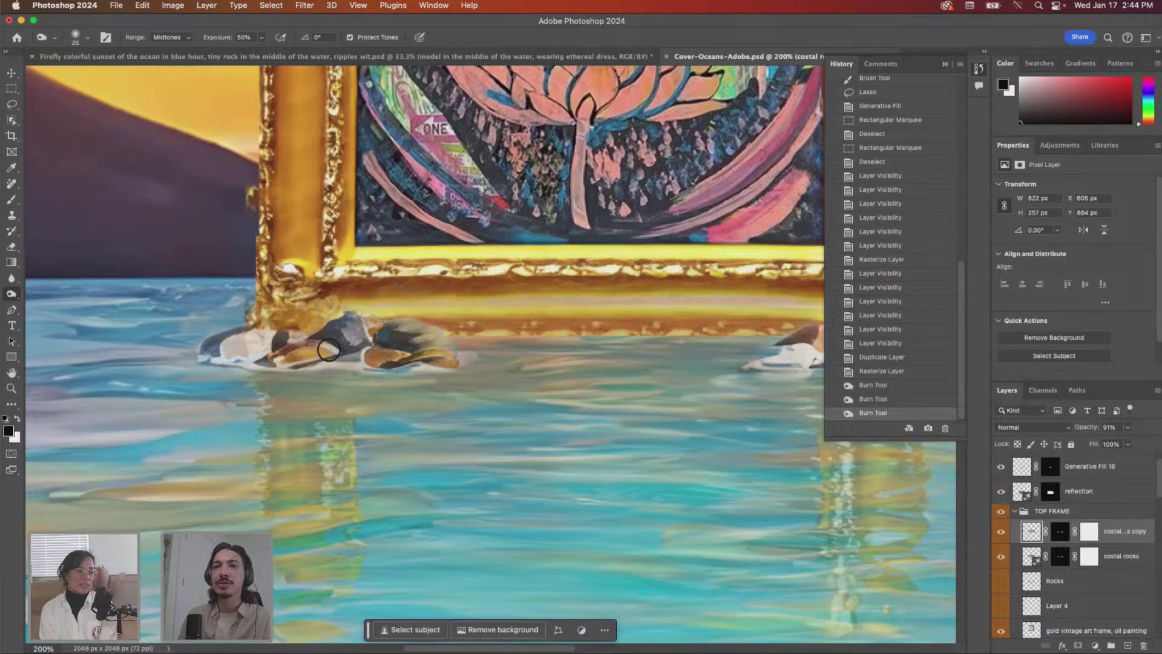
{"action": "key", "text": "bracketleft"}
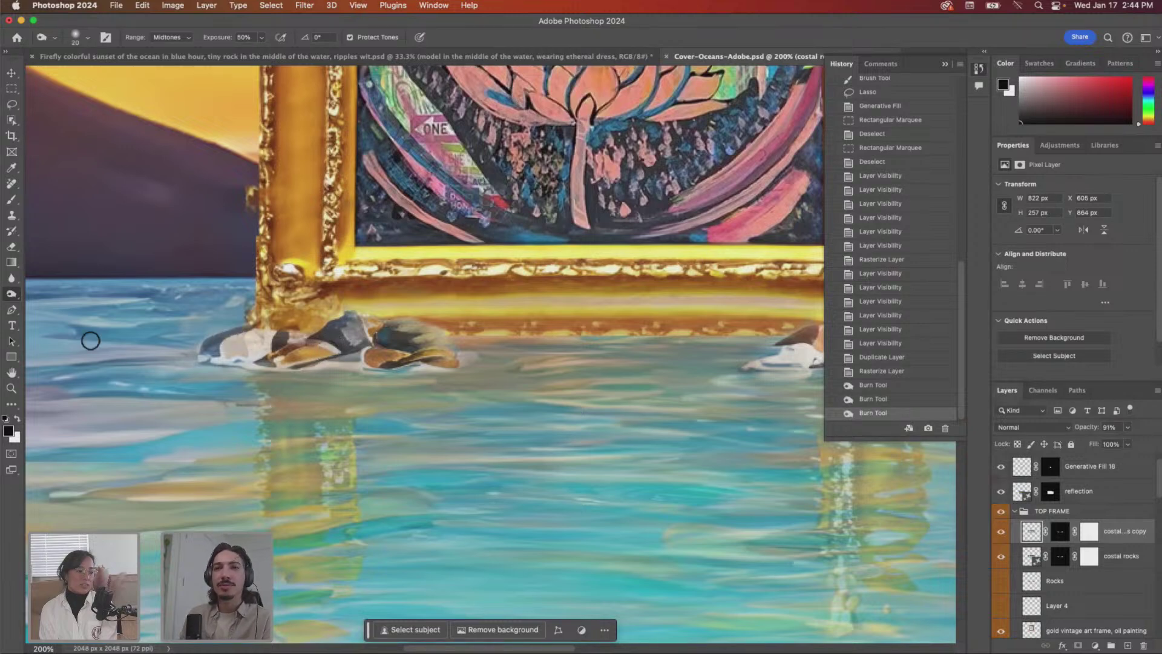
{"action": "left_click", "coordinate": [236, 348]}
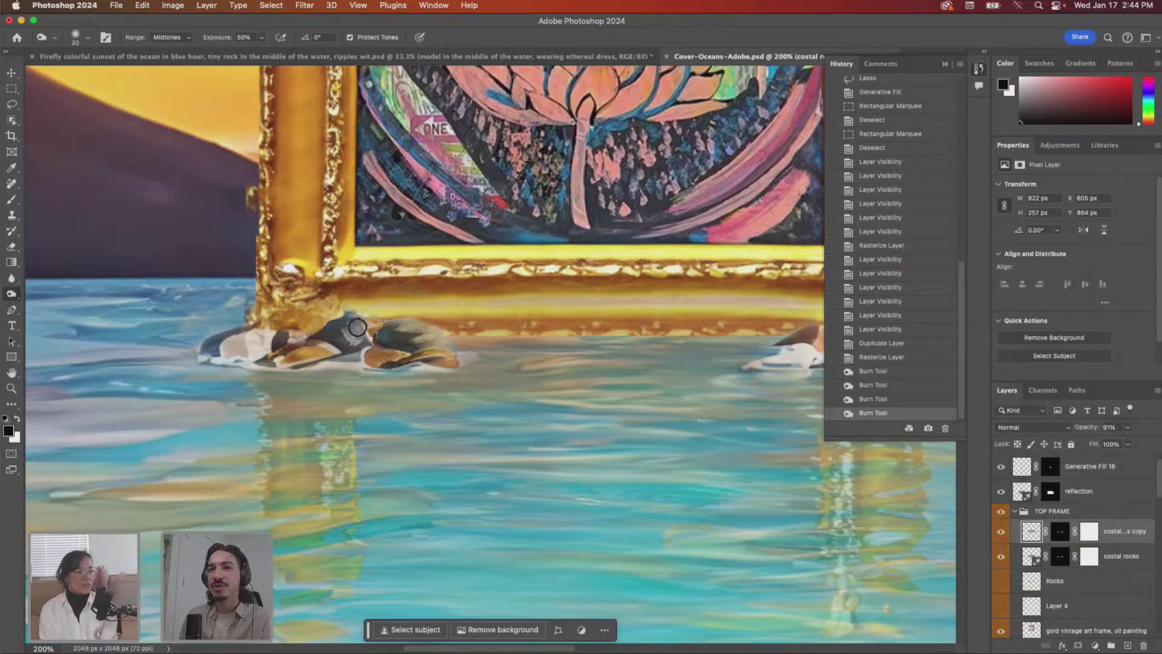
{"action": "mouse_move", "coordinate": [229, 344]}
{"action": "left_mouse_down"}
{"action": "mouse_move", "coordinate": [214, 343]}
{"action": "mouse_move", "coordinate": [275, 335]}
{"action": "mouse_move", "coordinate": [357, 356]}
{"action": "left_mouse_up"}
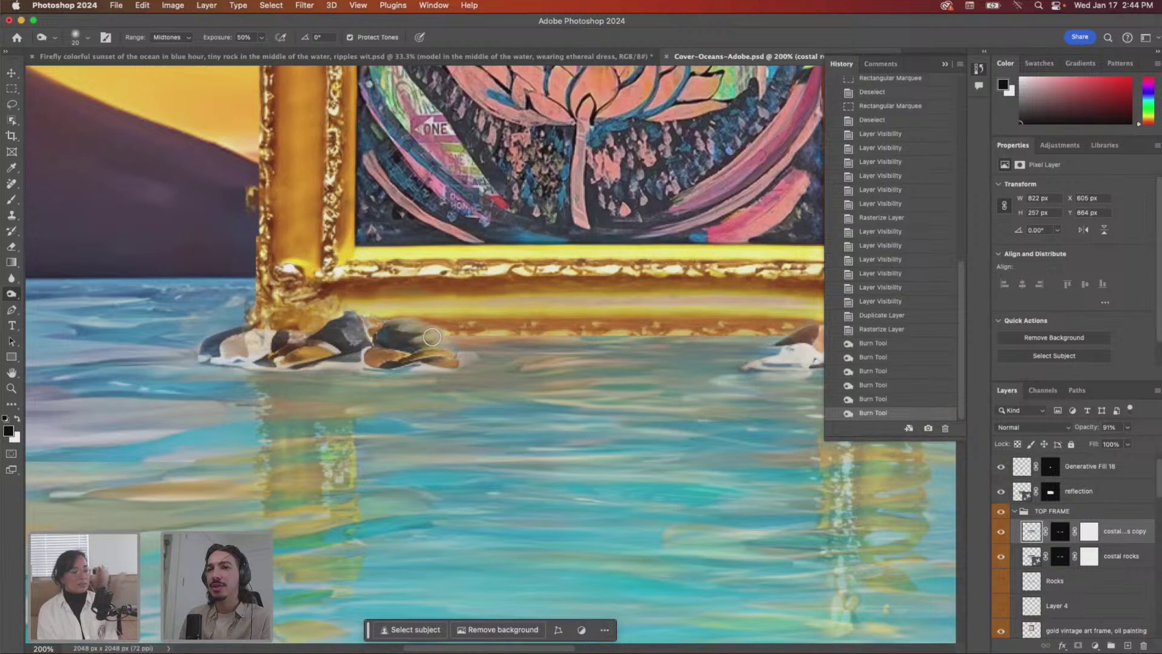
{"action": "mouse_move", "coordinate": [432, 337]}
{"action": "left_mouse_down"}
{"action": "mouse_move", "coordinate": [455, 360]}
{"action": "mouse_move", "coordinate": [404, 360]}
{"action": "left_mouse_up"}
- Burn the rocks at the frame's lower-right corner on the costal rocks copy
{"action": "scroll", "coordinate": [402, 350], "scroll_direction": "right", "scroll_amount": 4}
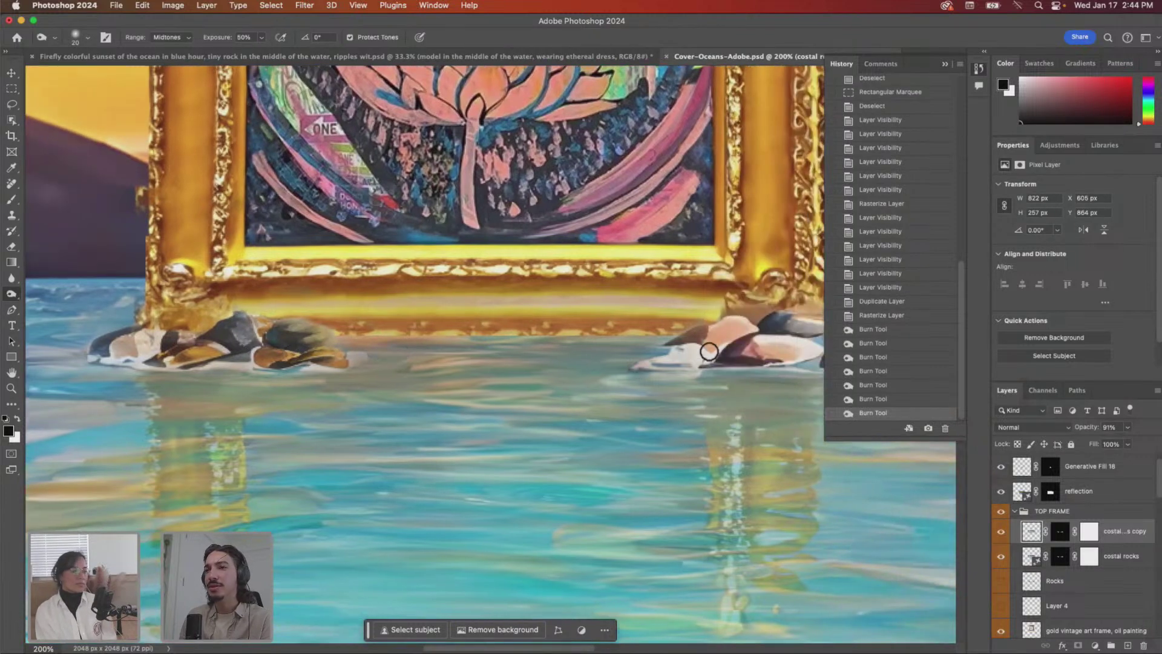
{"action": "mouse_move", "coordinate": [709, 351]}
{"action": "left_mouse_down"}
{"action": "mouse_move", "coordinate": [718, 344]}
{"action": "mouse_move", "coordinate": [672, 327]}
{"action": "mouse_move", "coordinate": [750, 352]}
{"action": "mouse_move", "coordinate": [603, 344]}
{"action": "mouse_move", "coordinate": [527, 361]}
{"action": "mouse_move", "coordinate": [565, 343]}
{"action": "mouse_move", "coordinate": [667, 351]}
{"action": "mouse_move", "coordinate": [679, 327]}
{"action": "mouse_move", "coordinate": [670, 358]}
{"action": "mouse_move", "coordinate": [748, 351]}
{"action": "mouse_move", "coordinate": [642, 328]}
{"action": "left_mouse_up"}
{"action": "scroll", "coordinate": [712, 346], "scroll_direction": "right", "scroll_amount": 4}
{"action": "key", "text": "super+minus"}
{"action": "key", "text": "super+minus"}
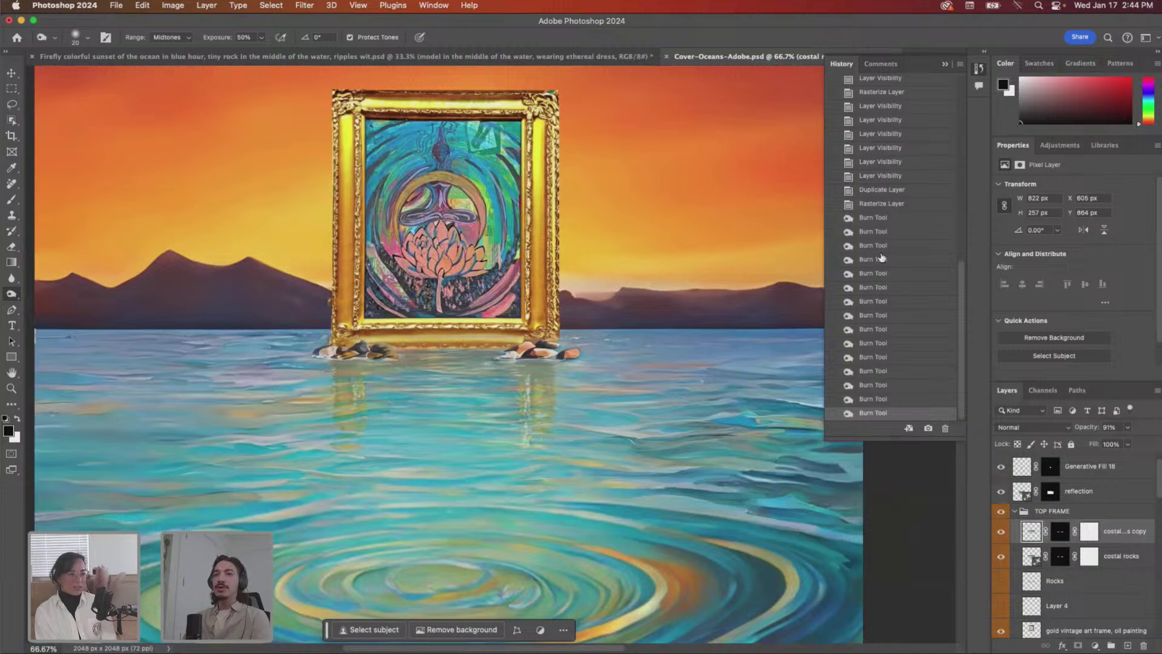
- Compare the rocks before and after the Burn strokes by switching between the history states
{"action": "left_click", "coordinate": [884, 204]}
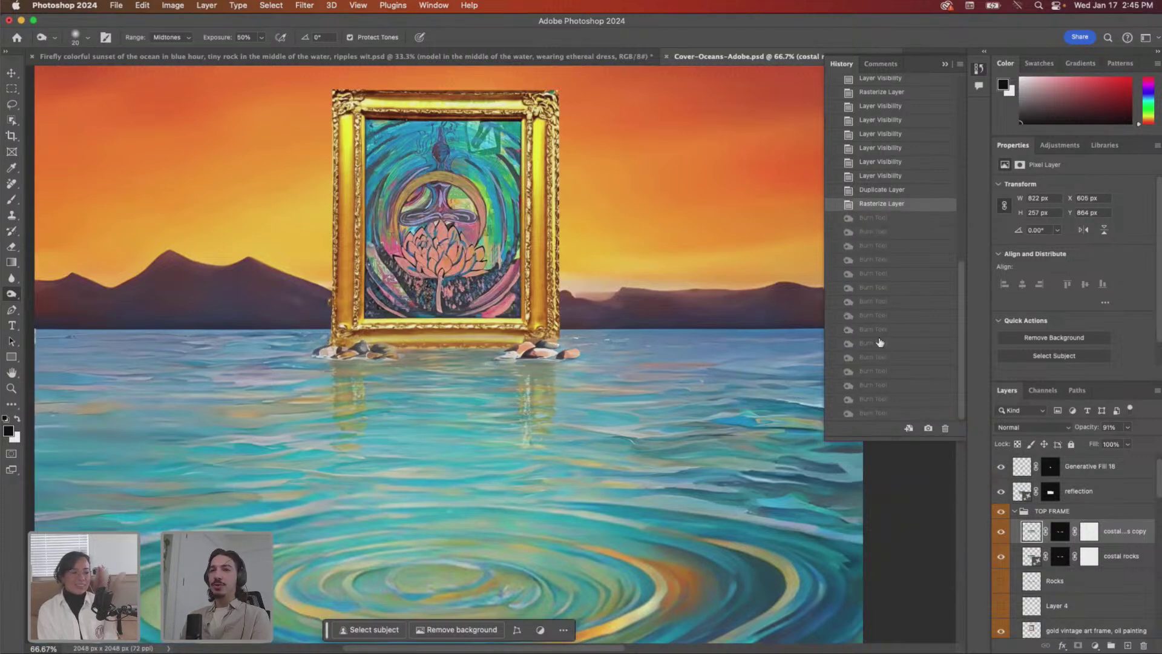
{"action": "left_click", "coordinate": [872, 413]}
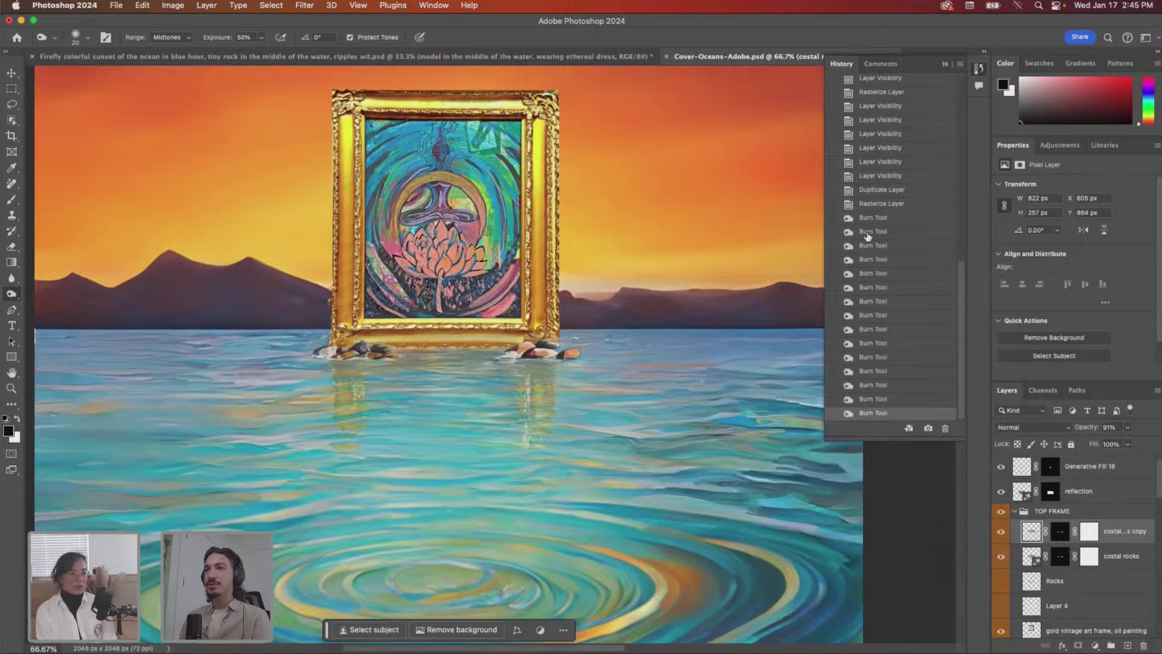
{"action": "left_click", "coordinate": [879, 204]}
{"action": "left_click", "coordinate": [883, 413]}
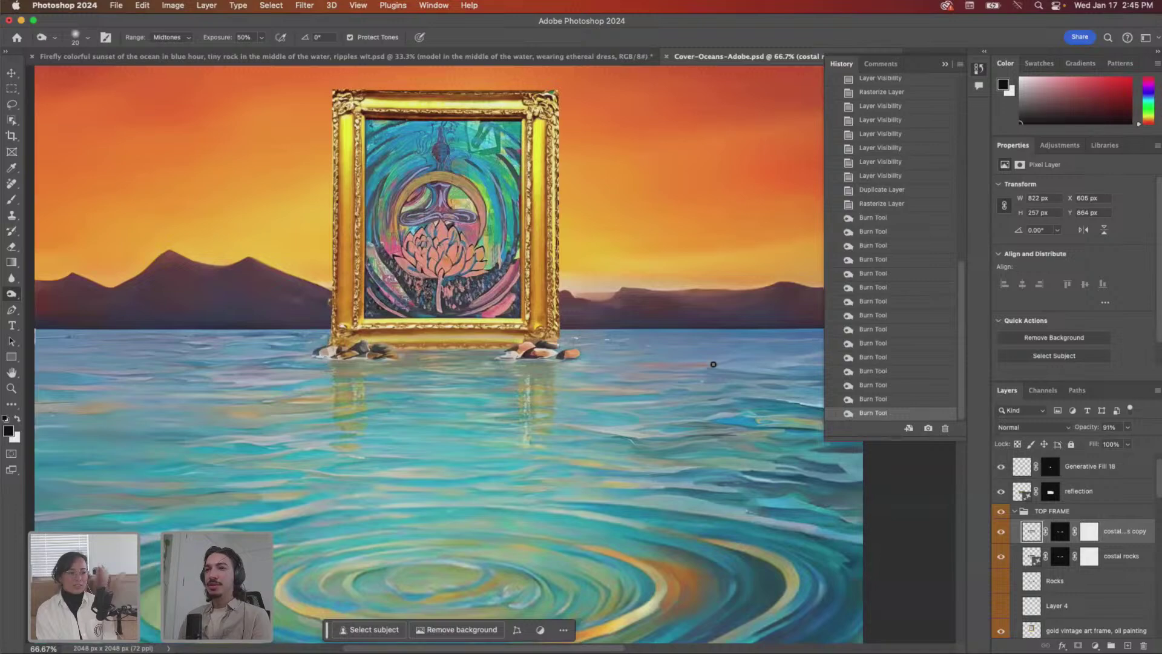
- Examine the whole composition at 33.3% and 50% zoom to judge how the frame and rocks sit in the water
{"action": "key", "text": "super+minus"}
{"action": "key", "text": "super+minus"}
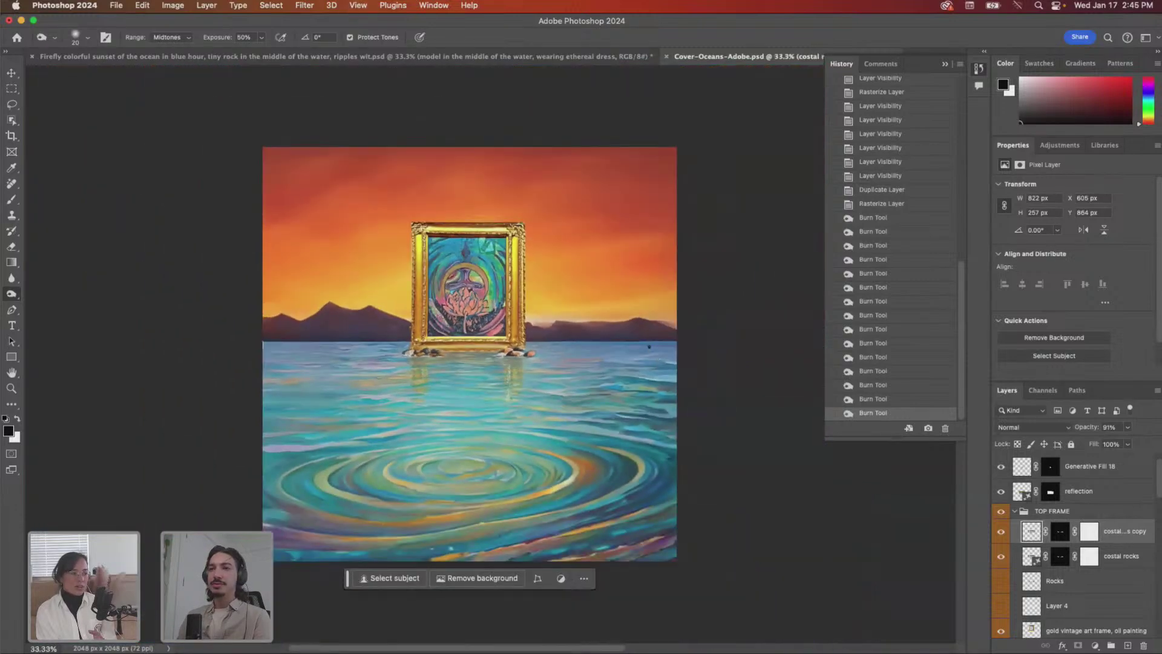
{"action": "key", "text": "super+plus"}
{"action": "key", "text": "super+minus"}
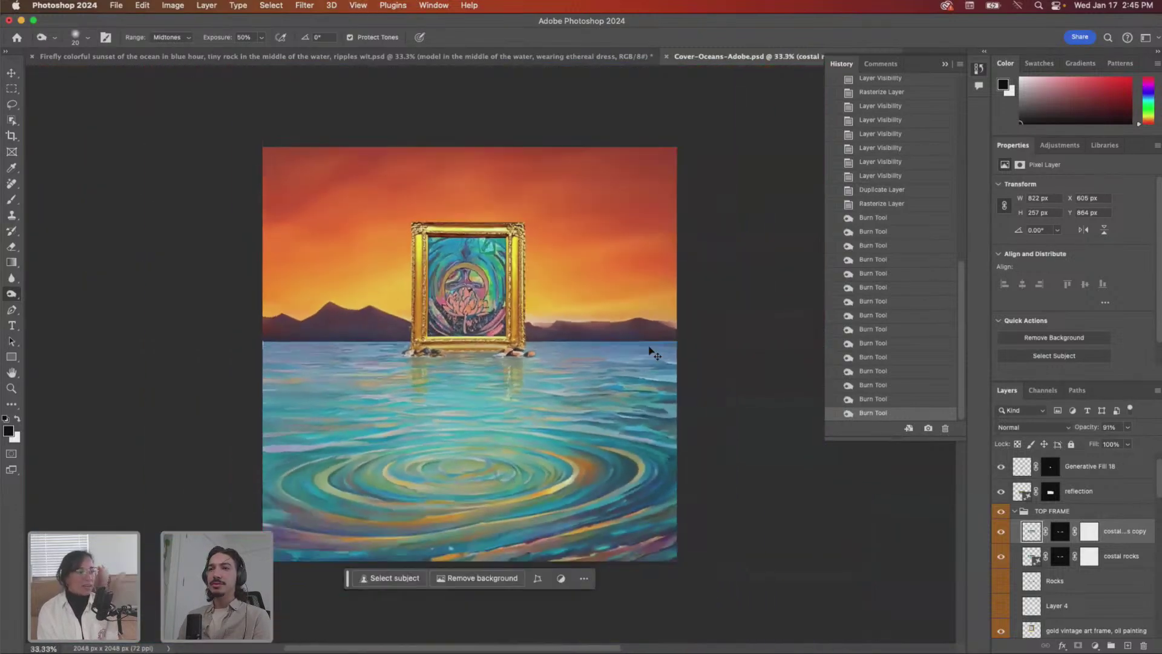
{"action": "key", "text": "super+plus"}
{"action": "key", "text": "super+minus"}
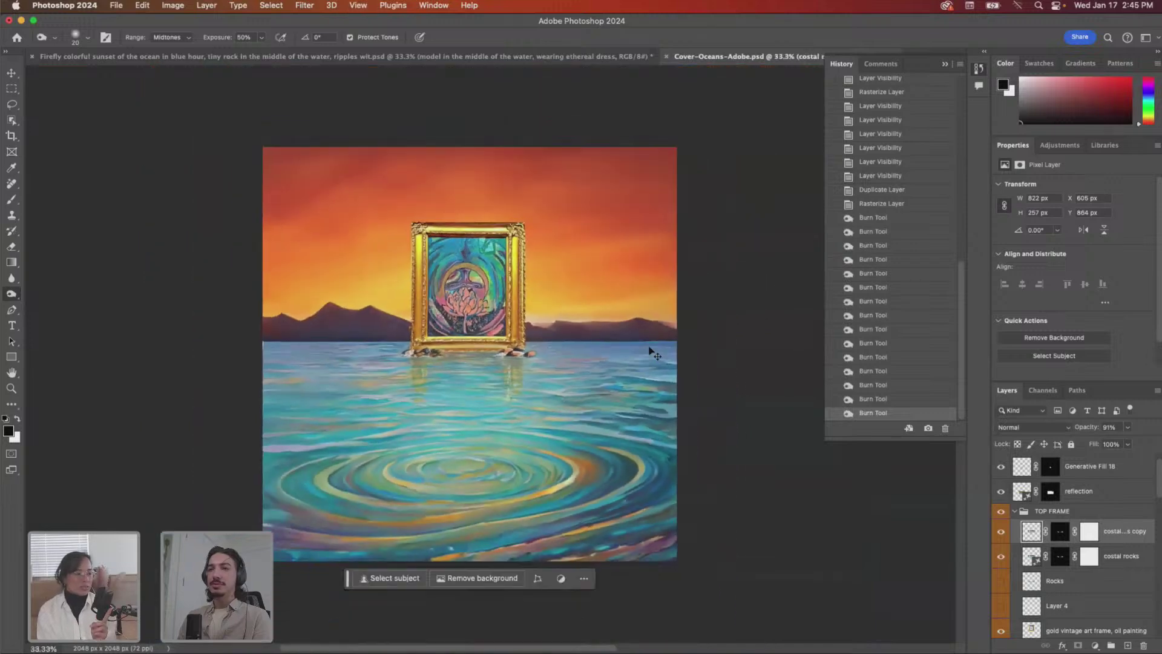
{"action": "key", "text": "super+plus"}
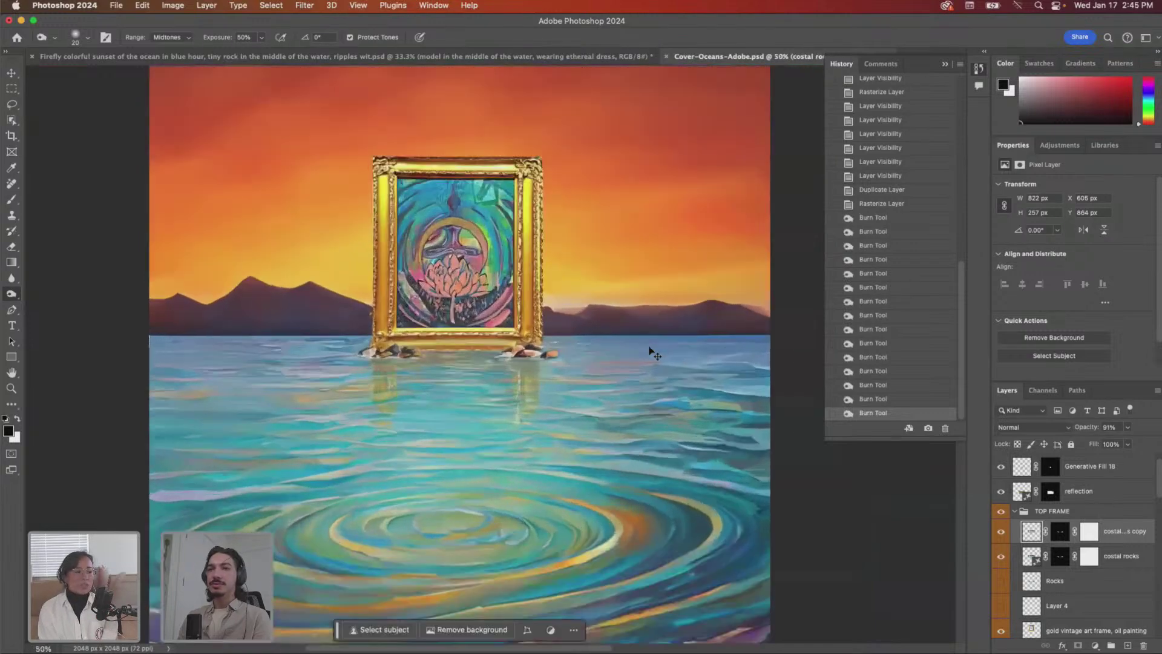
{"action": "key", "text": "super+minus"}
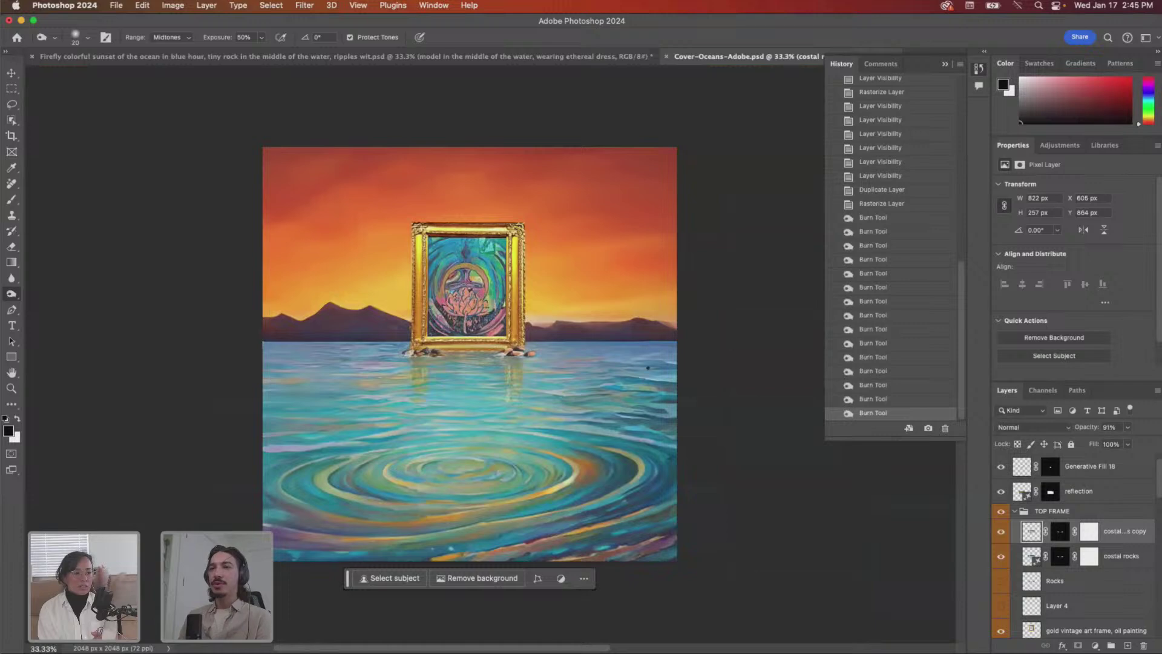
- Check what the costal rocks copy, Generative Fill 18 and gold frame layers contribute by hiding and reshowing them in turn
{"action": "scroll", "coordinate": [1105, 514], "scroll_direction": "down", "scroll_amount": 5}
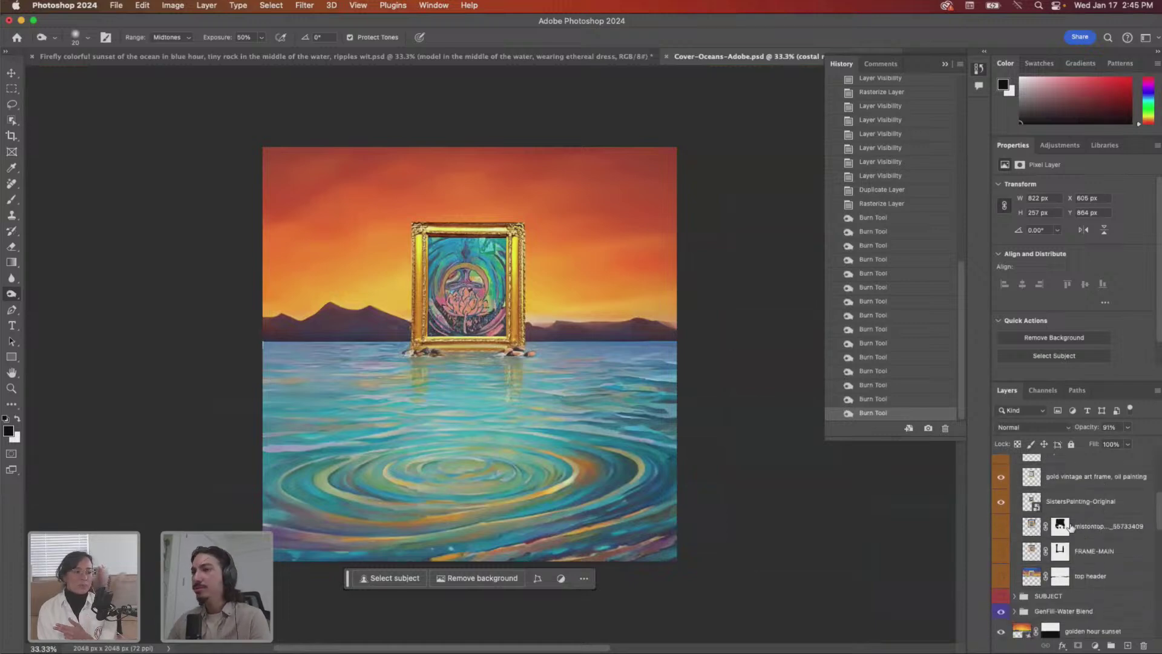
{"action": "left_click", "coordinate": [1027, 528]}
{"action": "scroll", "coordinate": [1030, 519], "scroll_direction": "up", "scroll_amount": 4}
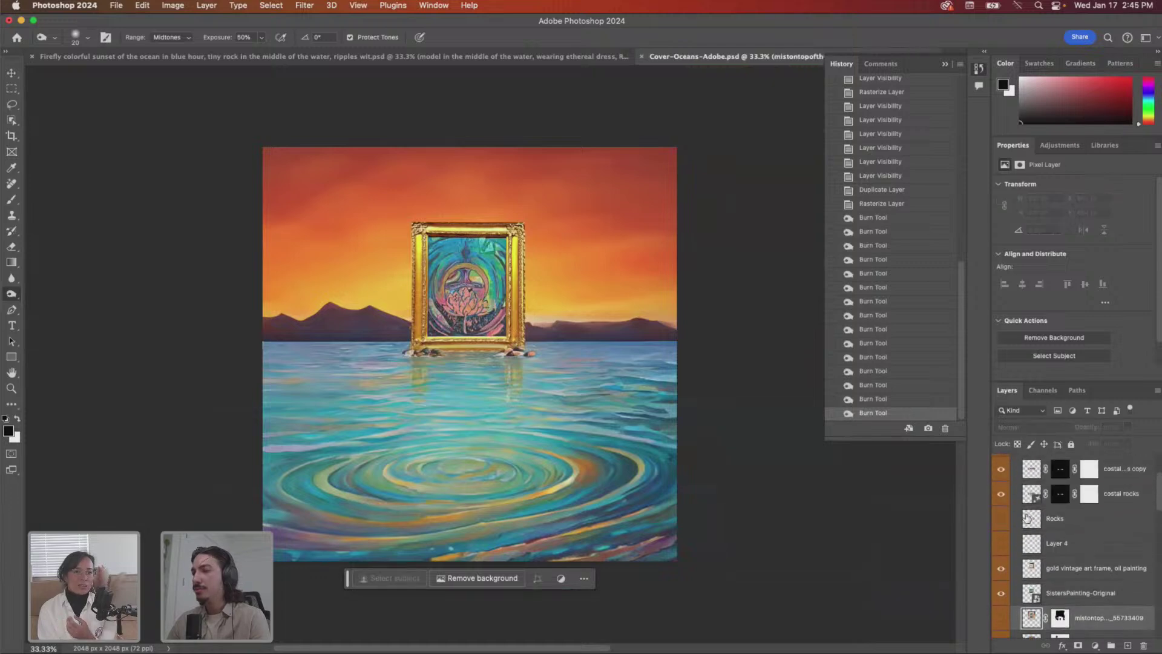
{"action": "left_click", "coordinate": [1061, 523]}
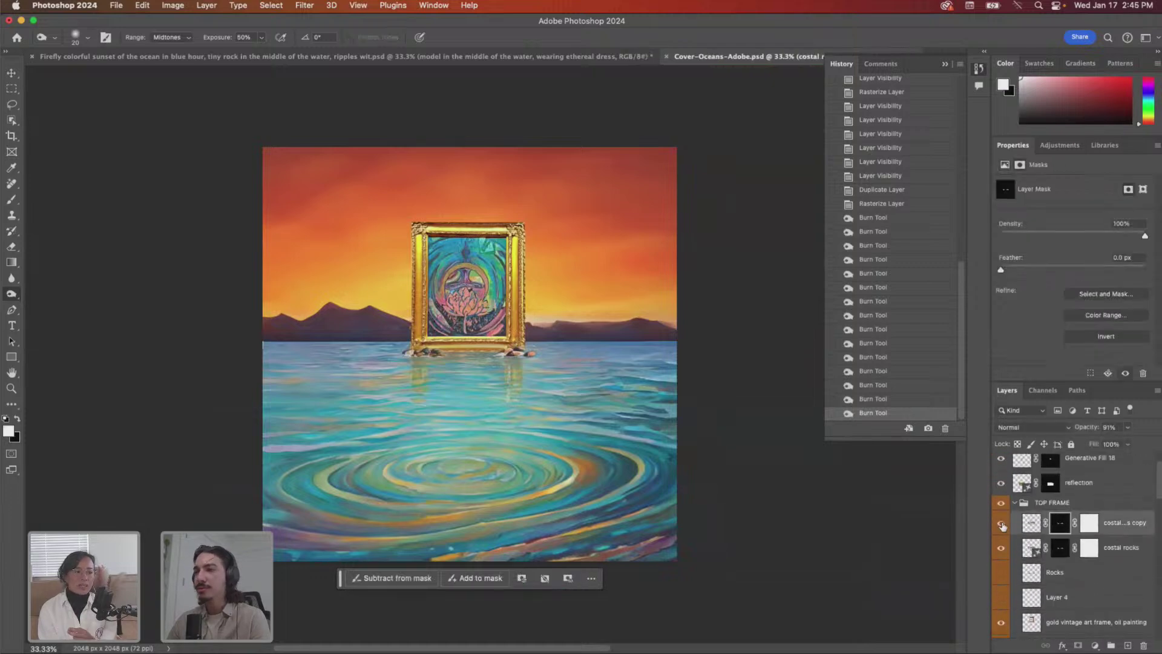
{"action": "left_click", "coordinate": [1002, 523]}
{"action": "left_click", "coordinate": [1001, 523]}
{"action": "scroll", "coordinate": [1054, 535], "scroll_direction": "up", "scroll_amount": 1}
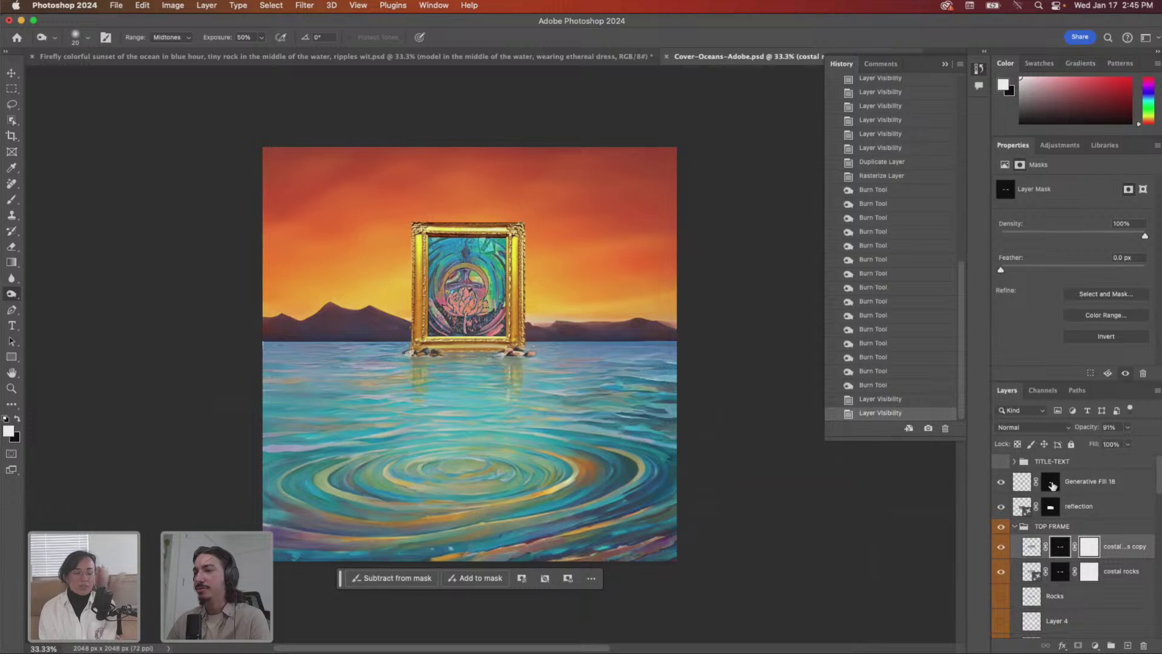
{"action": "left_click", "coordinate": [1051, 481]}
{"action": "left_click", "coordinate": [1001, 481]}
{"action": "left_click", "coordinate": [1001, 481]}
{"action": "scroll", "coordinate": [1055, 527], "scroll_direction": "down", "scroll_amount": 4}
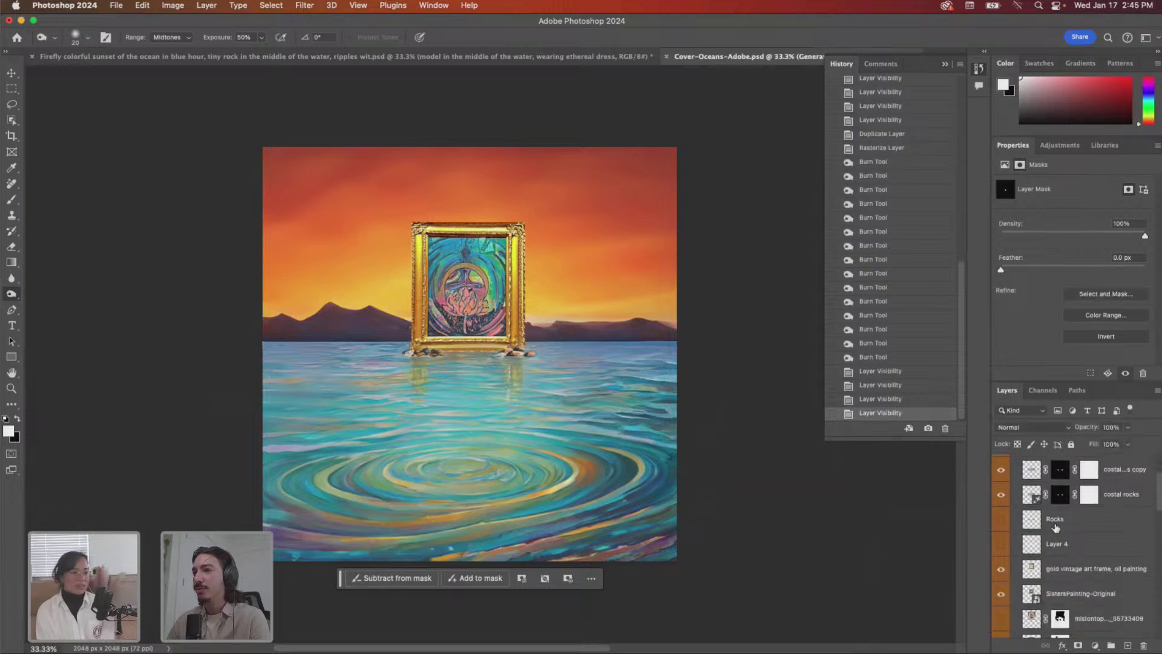
{"action": "left_click", "coordinate": [1002, 544]}
{"action": "left_click", "coordinate": [1002, 545]}
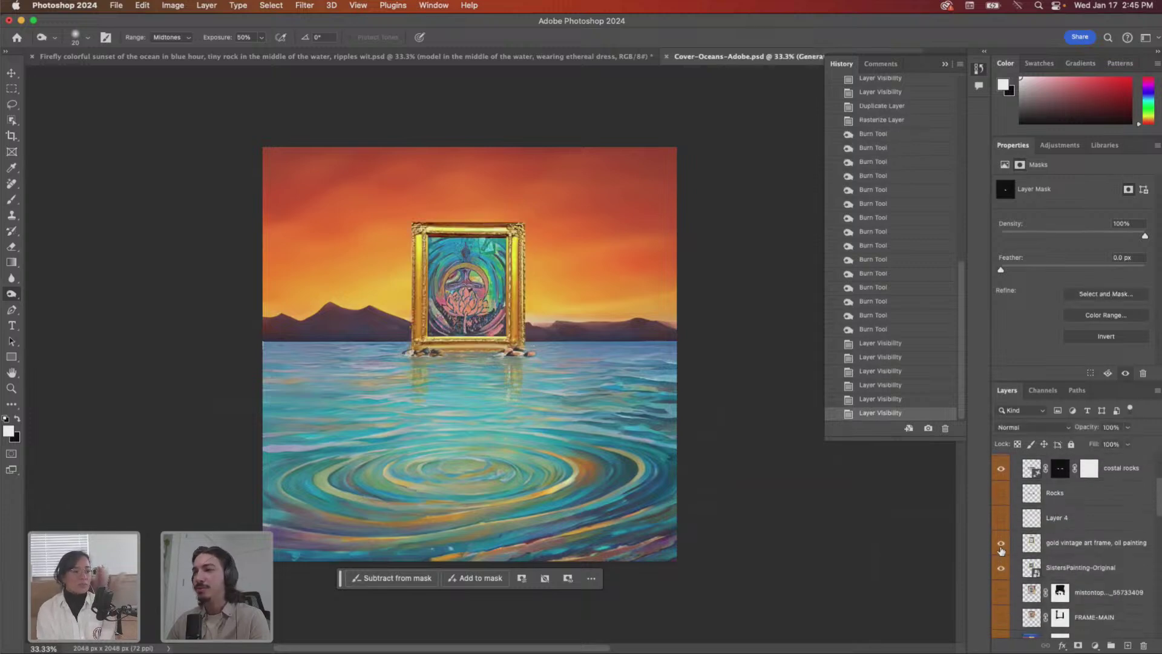
- Unlink the gold vintage art frame, oil painting layer from the SistersPainting-Original layer
{"action": "left_click", "coordinate": [1066, 544]}
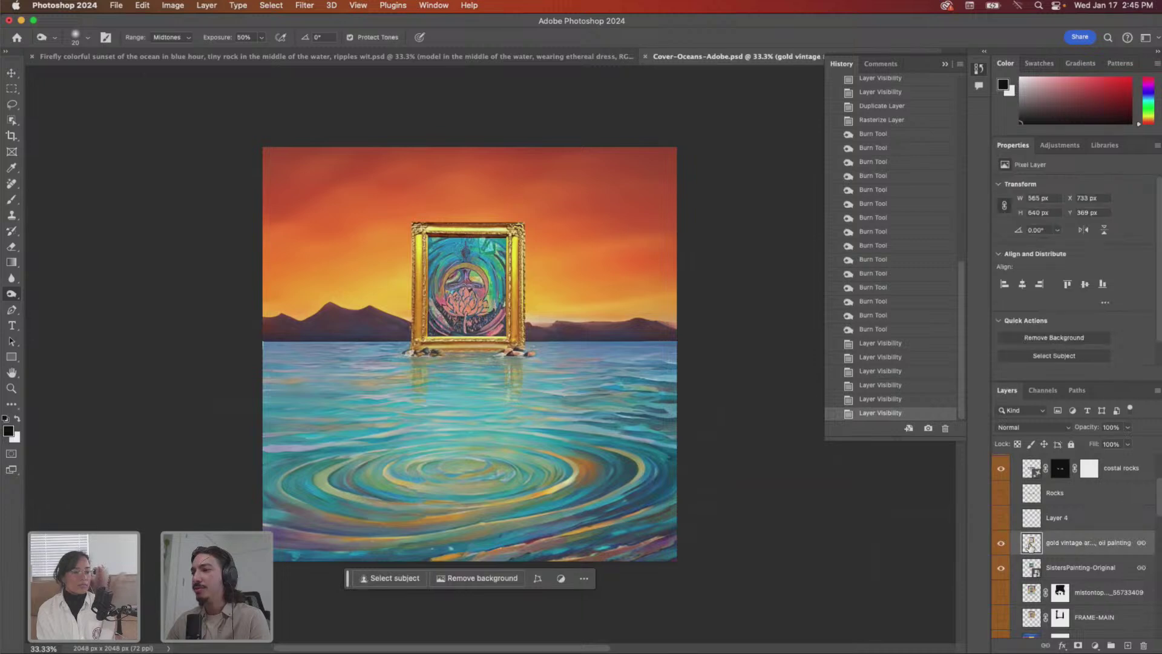
{"action": "left_click", "coordinate": [1030, 573]}
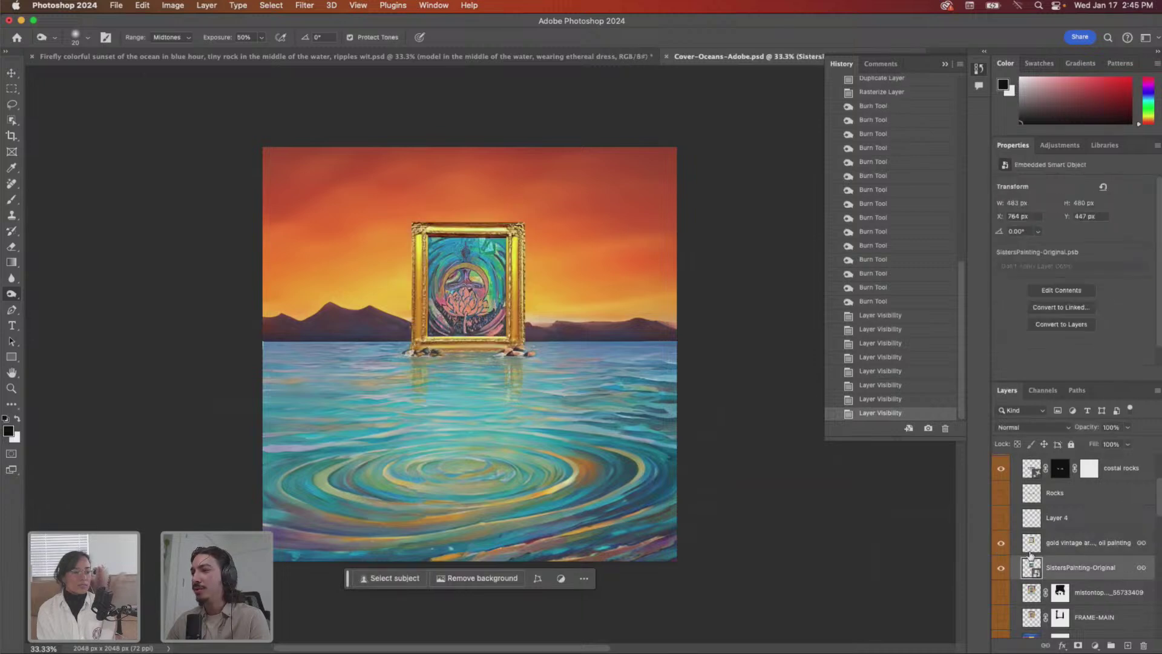
{"action": "left_click", "coordinate": [1031, 551]}
{"action": "left_click", "coordinate": [1031, 572]}
{"action": "left_click", "coordinate": [1032, 550]}
{"action": "left_click", "coordinate": [1031, 571]}
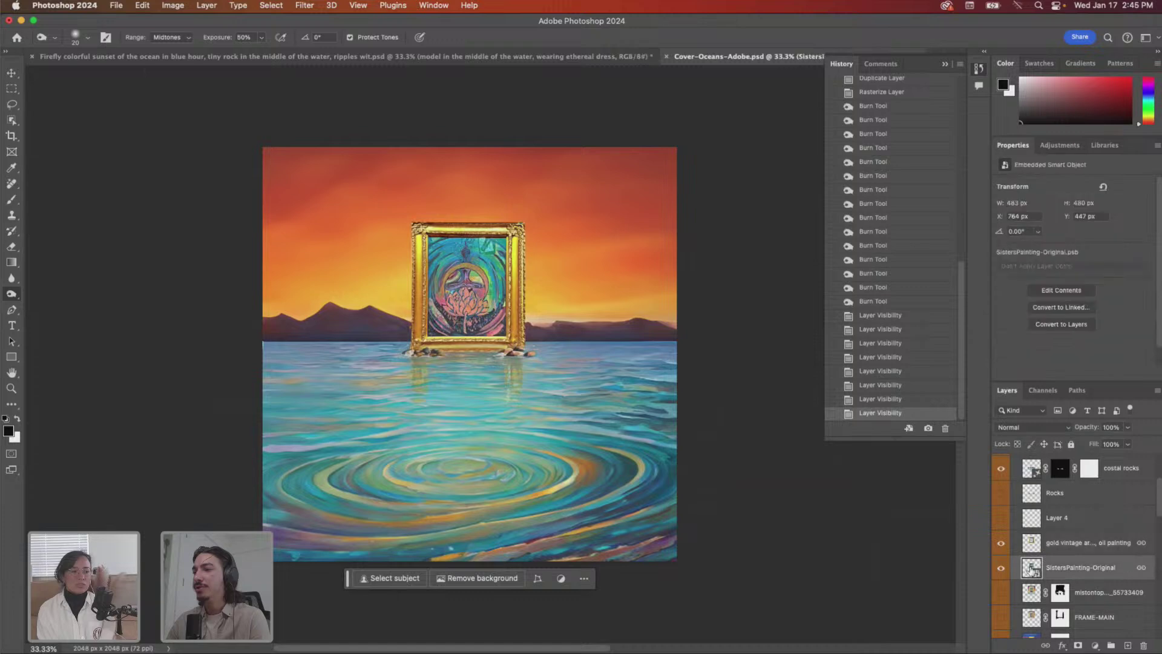
{"action": "left_click", "coordinate": [1062, 554]}
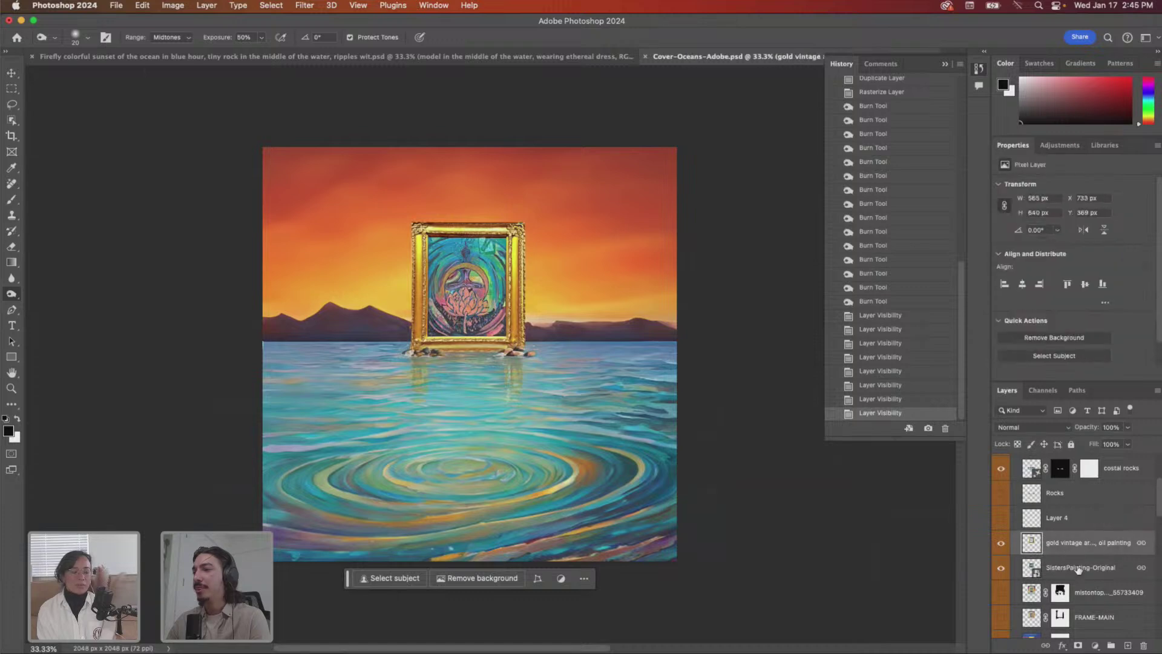
{"action": "left_click", "coordinate": [1078, 569], "text": "shift"}
{"action": "left_click", "coordinate": [1157, 391]}
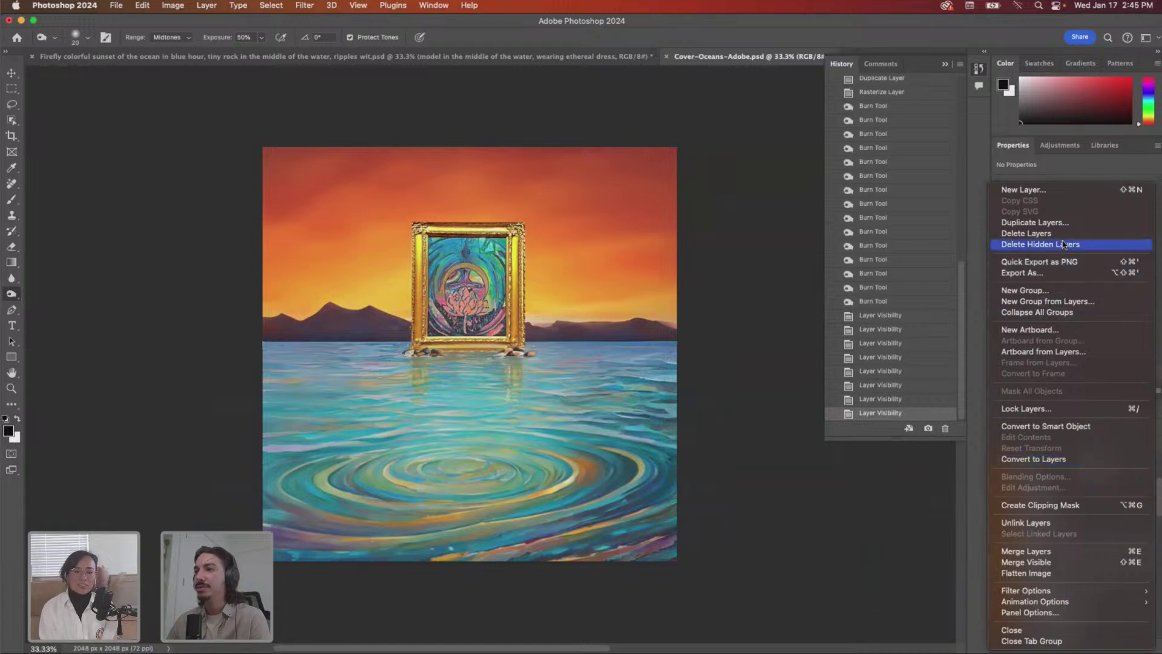
{"action": "left_click", "coordinate": [1029, 524]}
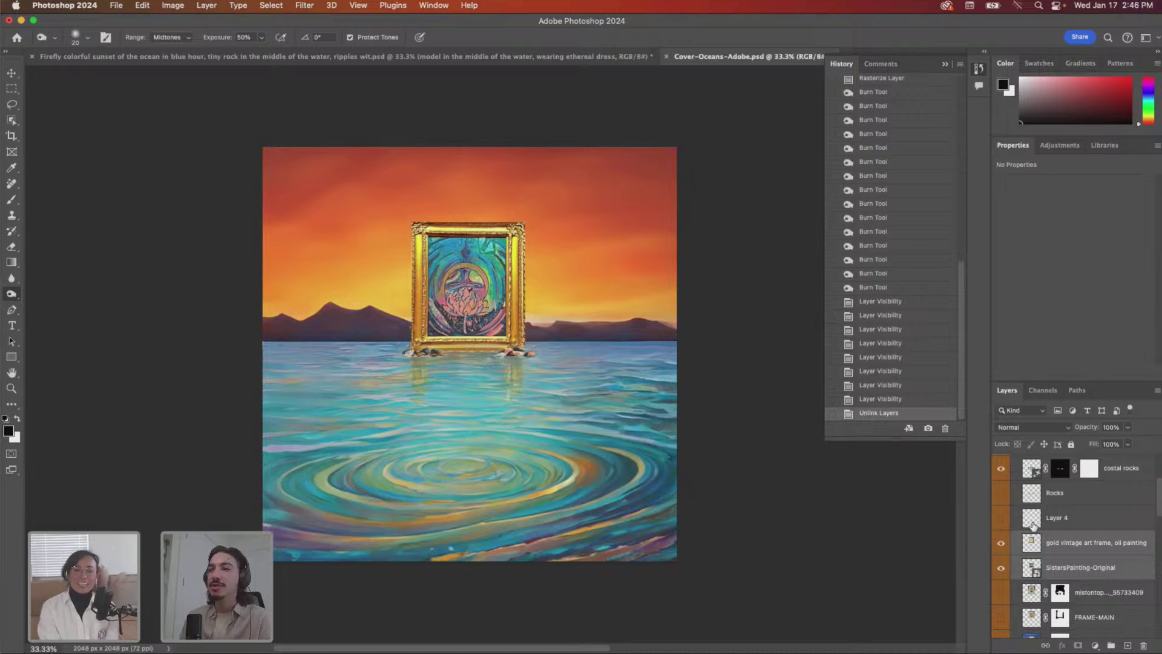
{"action": "left_click", "coordinate": [1058, 522]}
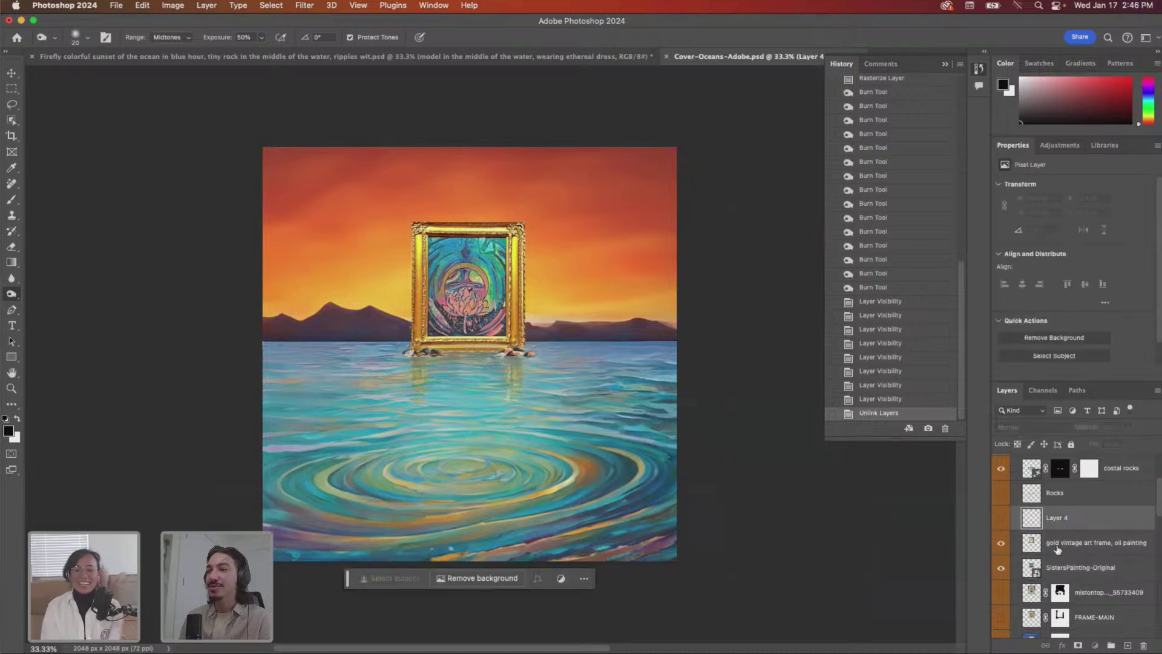
- Check the gold vintage art frame, oil painting layer by hiding and reshowing it, leaving only that layer selected
{"action": "left_click", "coordinate": [1058, 546]}
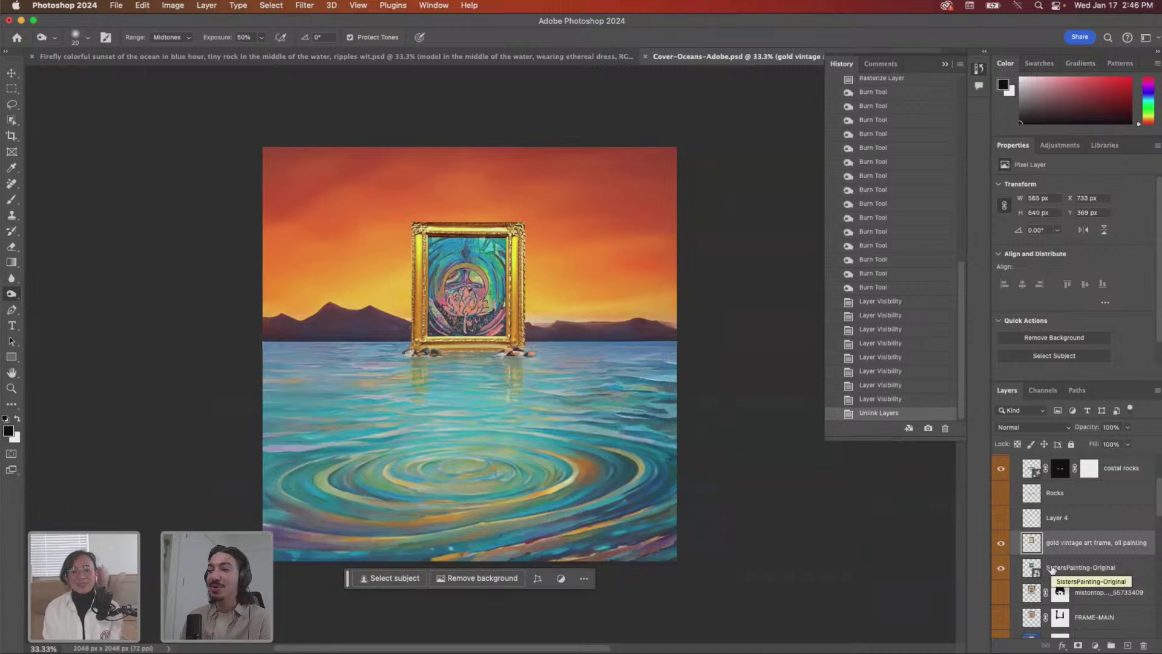
{"action": "left_click", "coordinate": [1052, 569], "text": "shift"}
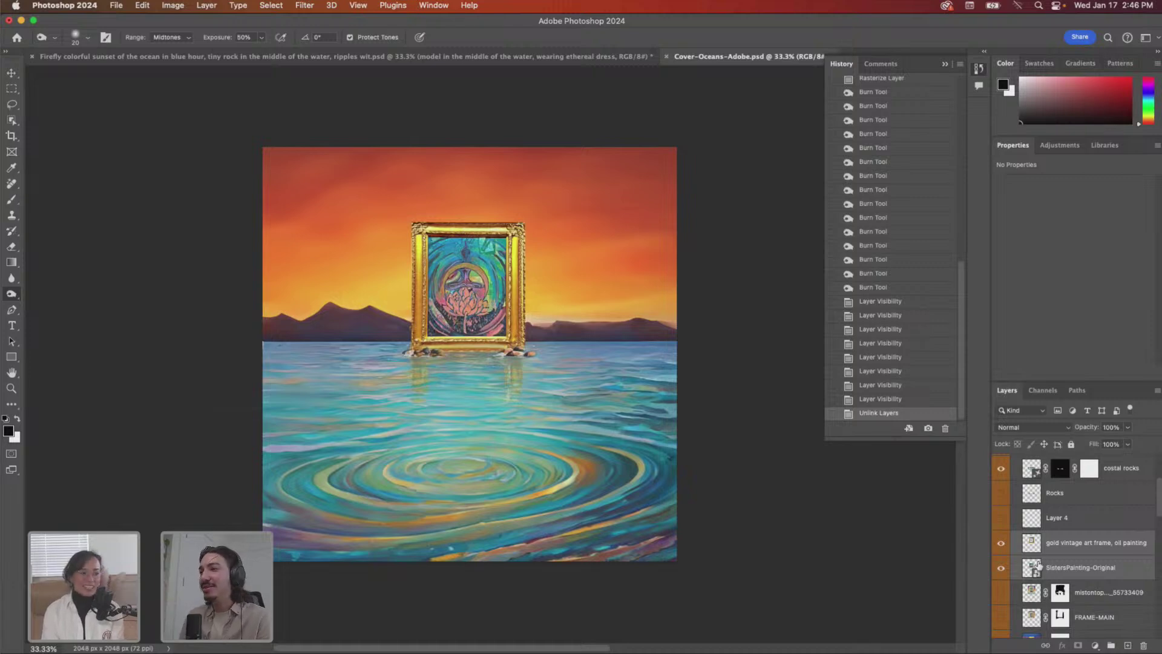
{"action": "left_click", "coordinate": [1002, 544]}
{"action": "left_click", "coordinate": [1002, 544]}
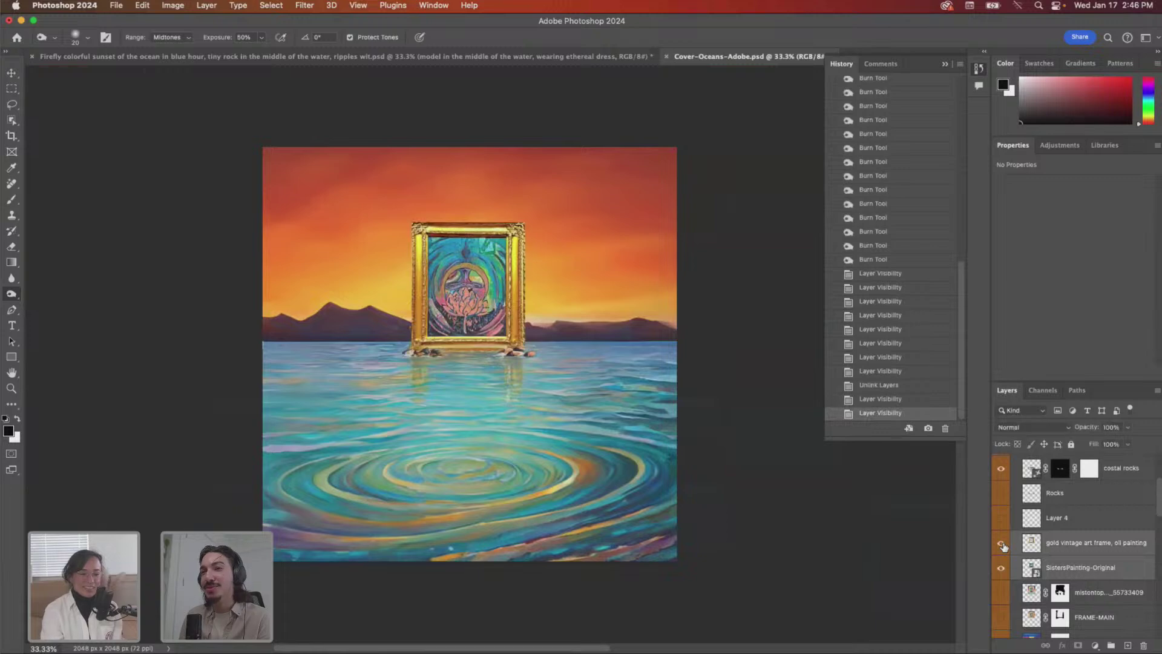
{"action": "left_click", "coordinate": [1042, 545]}
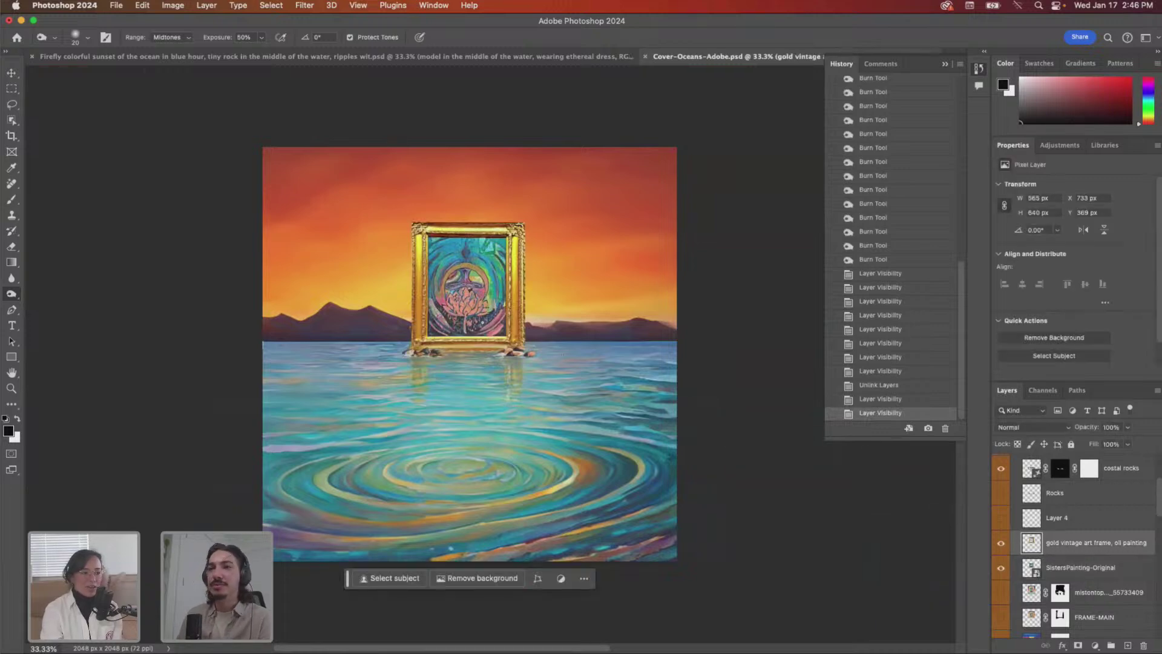
- Examine the framed painting up close at 100% and the whole composition at 25% and 33.3%
{"action": "key", "text": "super+equal"}
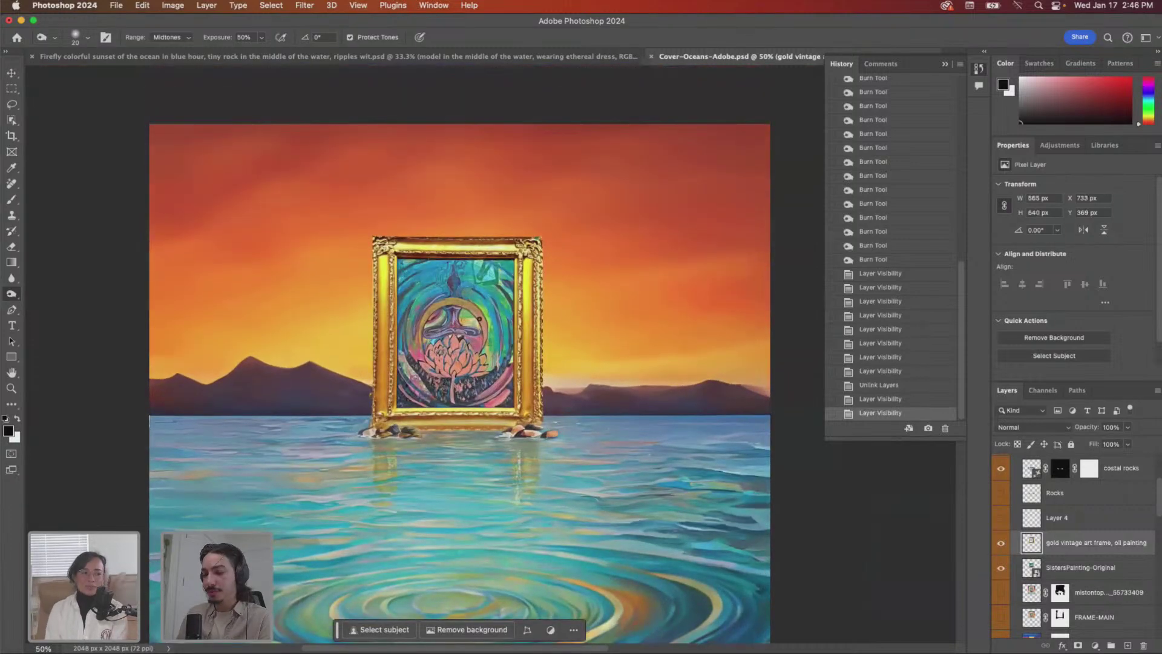
{"action": "scroll", "coordinate": [480, 318], "scroll_direction": "up", "scroll_amount": 1}
{"action": "scroll", "coordinate": [479, 319], "scroll_direction": "up", "scroll_amount": 1}
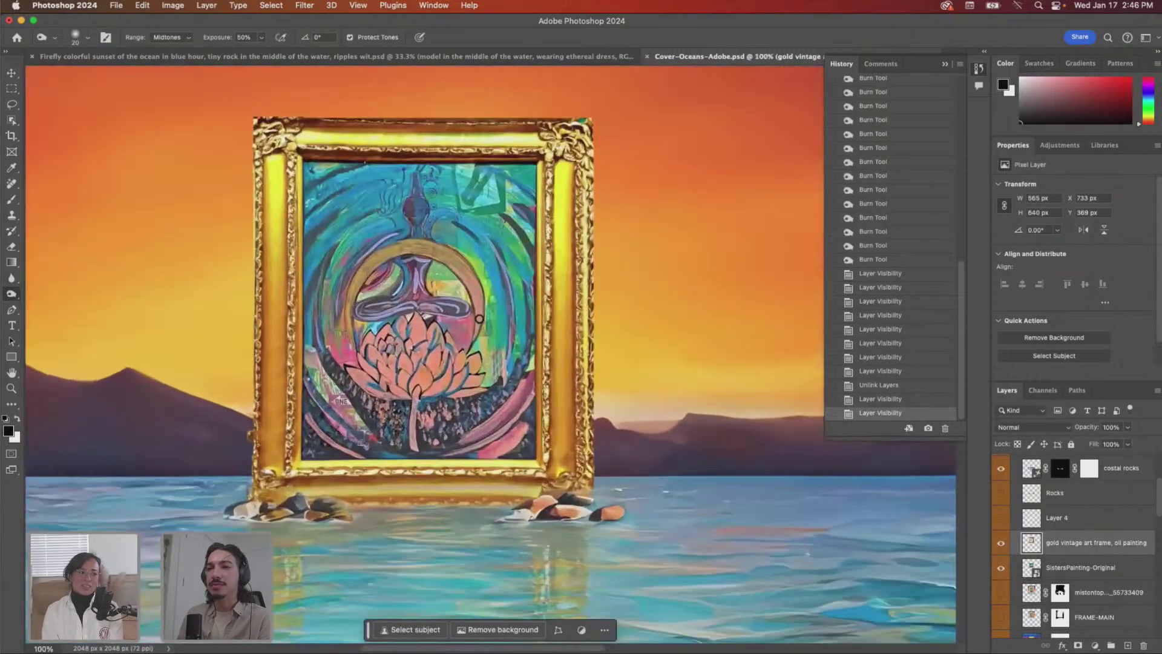
{"action": "scroll", "coordinate": [482, 325], "scroll_direction": "down", "scroll_amount": 1}
{"action": "key", "text": "super+minus"}
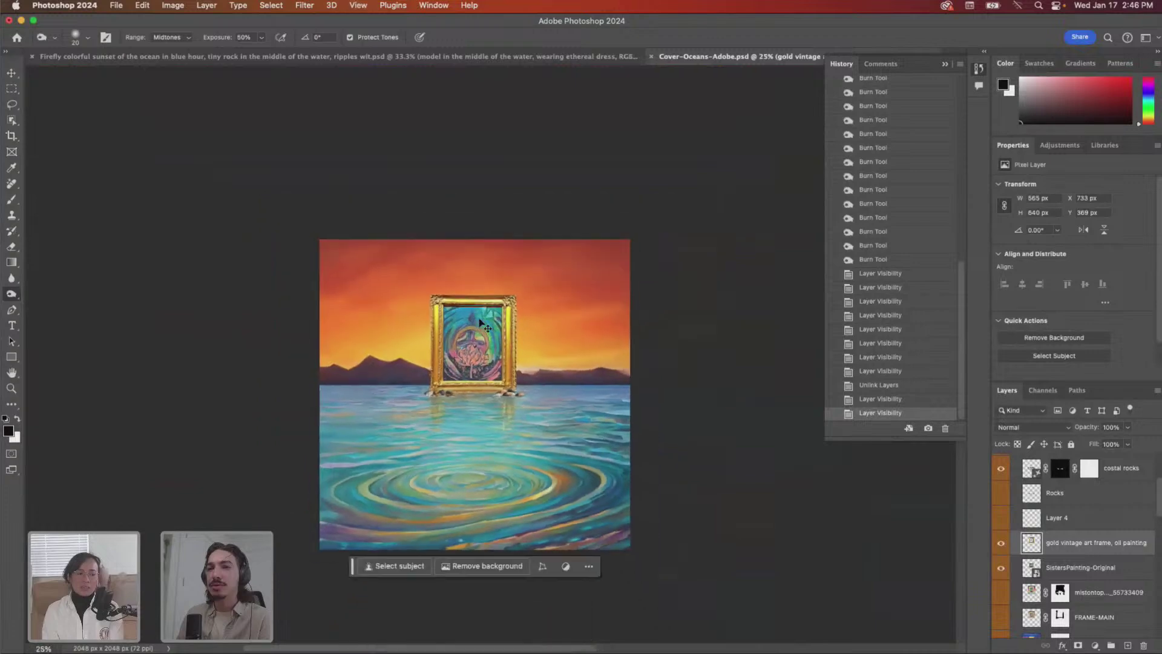
{"action": "key", "text": "super+plus"}
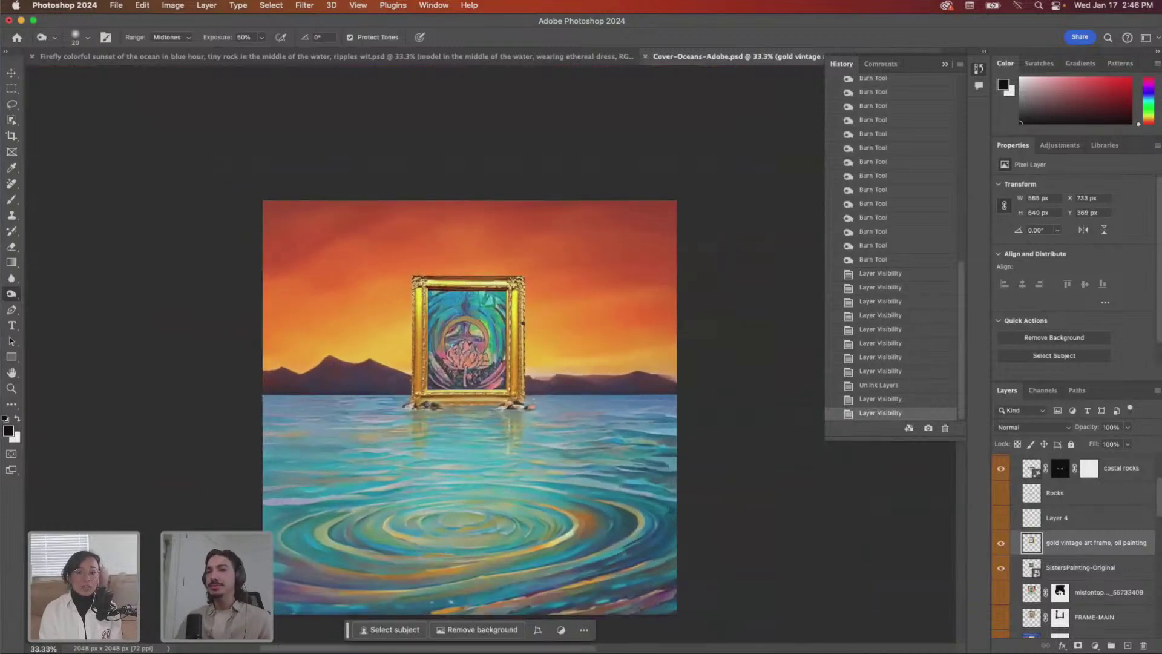
- Compare the artwork with and without the gold vintage art frame and SistersPainting-Original layers, leaving both layers visible
{"action": "left_click", "coordinate": [1001, 543]}
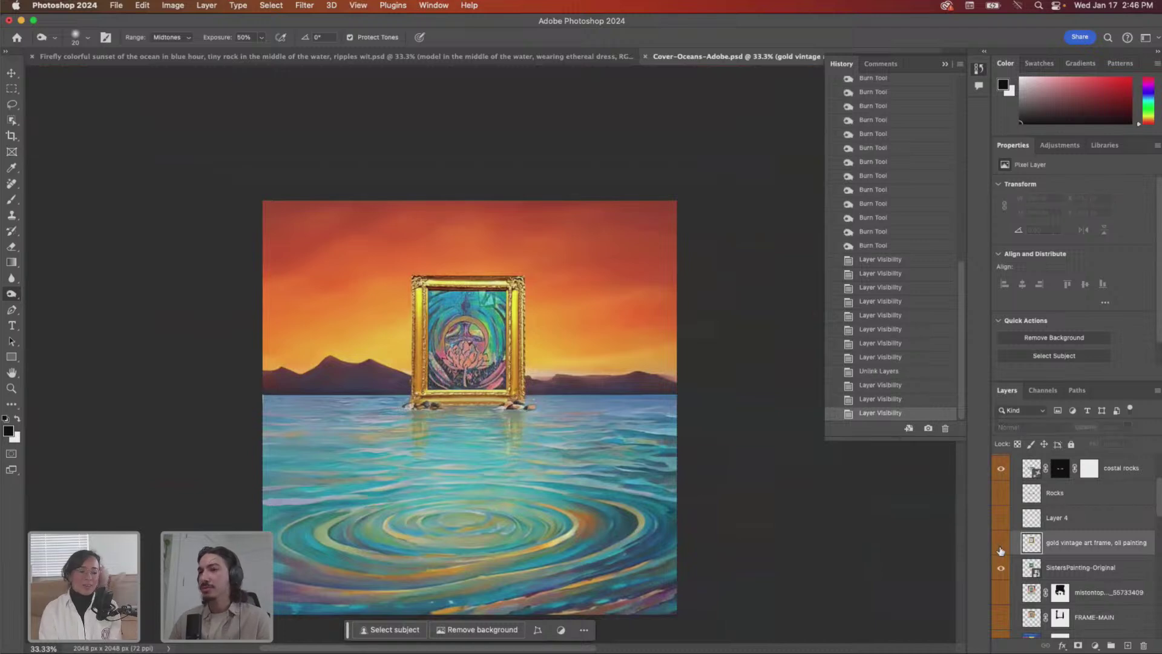
{"action": "left_click", "coordinate": [1001, 543]}
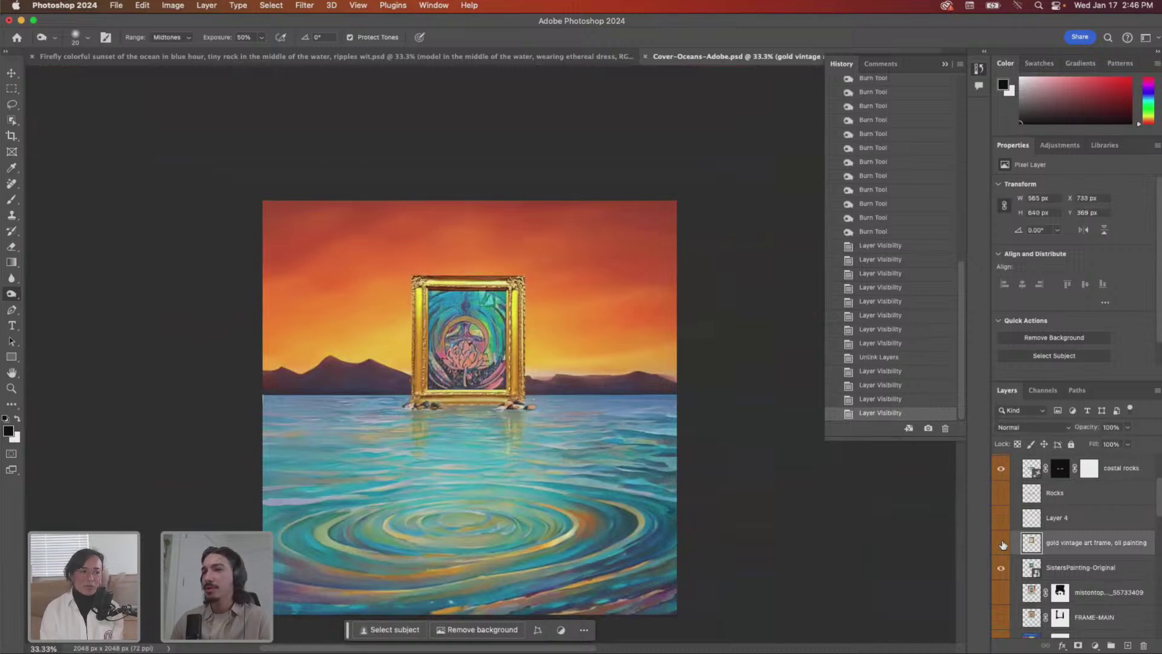
{"action": "left_click", "coordinate": [1001, 544]}
{"action": "left_click", "coordinate": [1001, 563]}
{"action": "left_click", "coordinate": [1002, 544]}
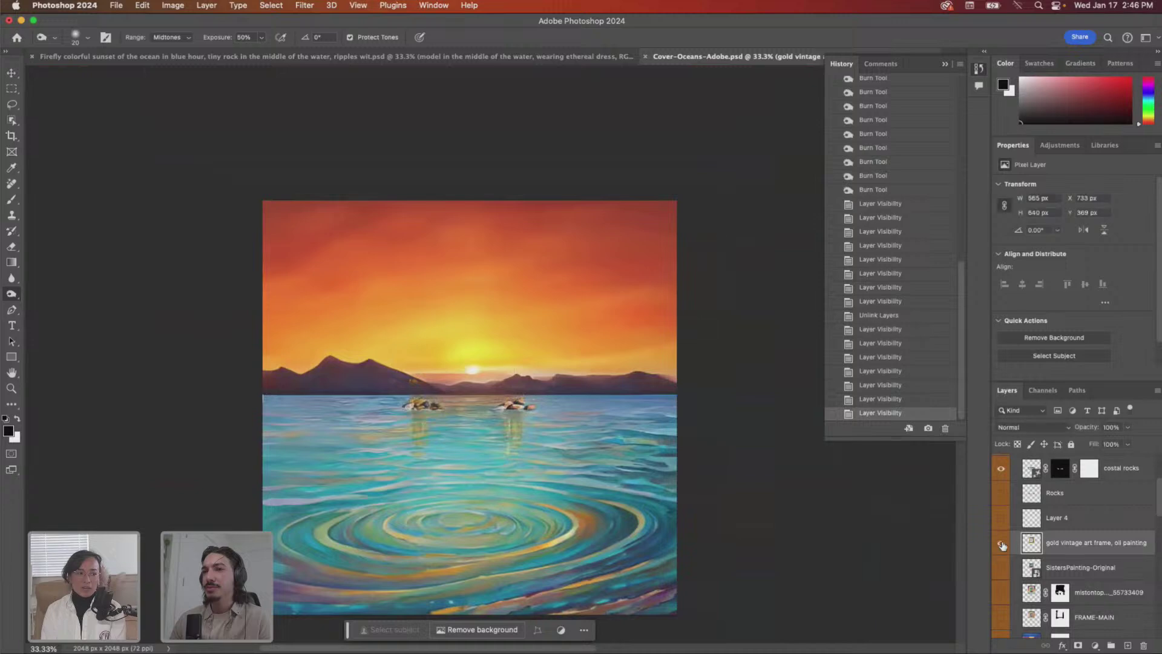
{"action": "left_click", "coordinate": [1003, 566]}
{"action": "scroll", "coordinate": [1005, 565], "scroll_direction": "down", "scroll_amount": 8}
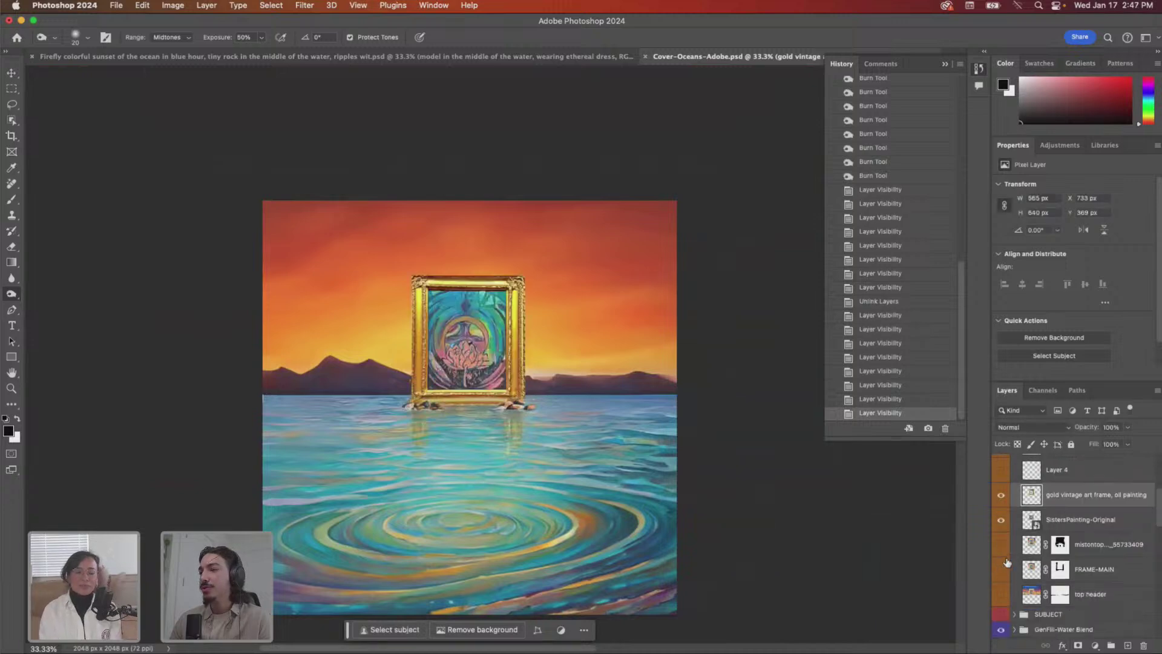
{"action": "scroll", "coordinate": [1007, 563], "scroll_direction": "up", "scroll_amount": 5}
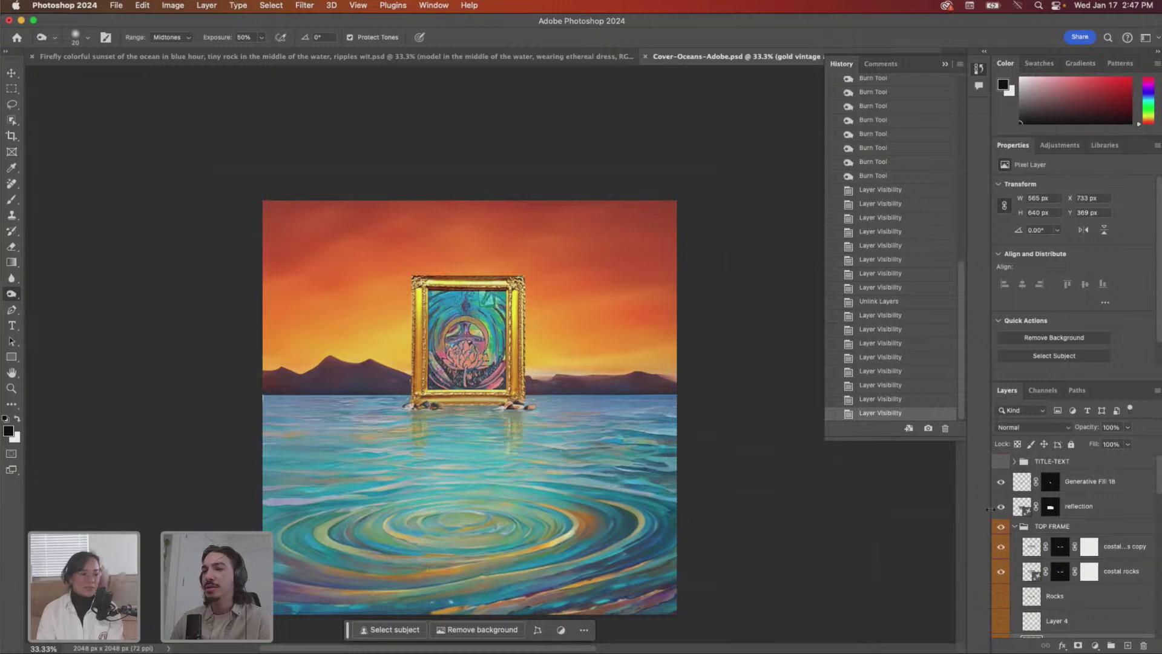
- Switch to Adobe Firefly in Safari and review the generated ocean images, the style settings and the text prompt
{"action": "key", "text": "super+Tab"}
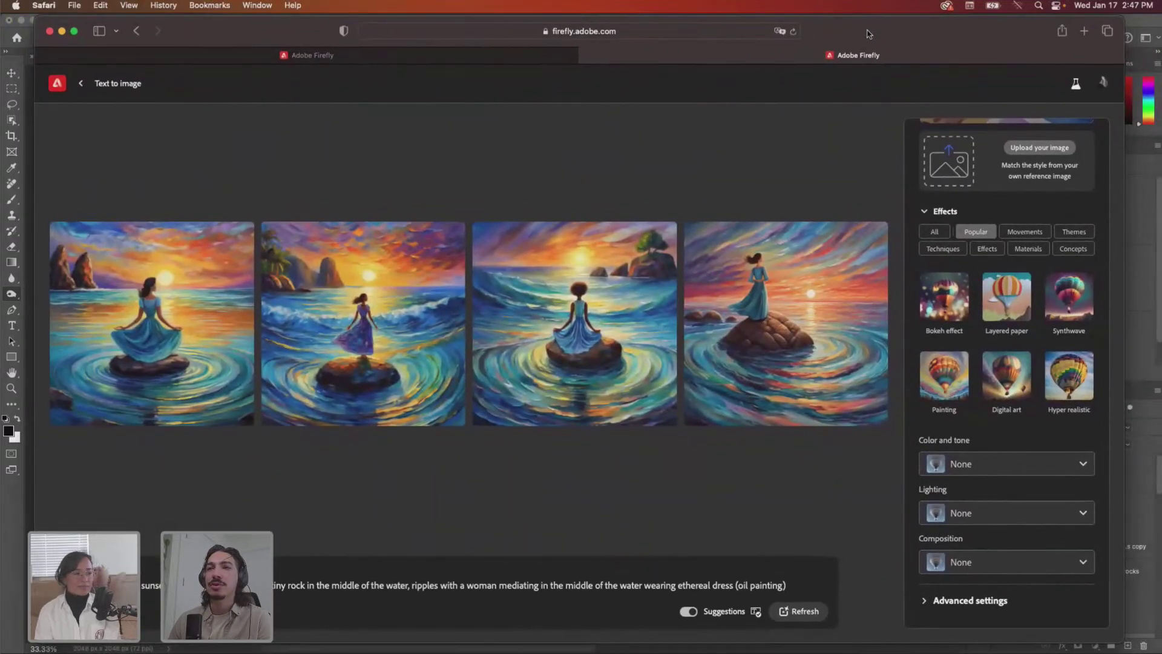
{"action": "mouse_move", "coordinate": [774, 280]}
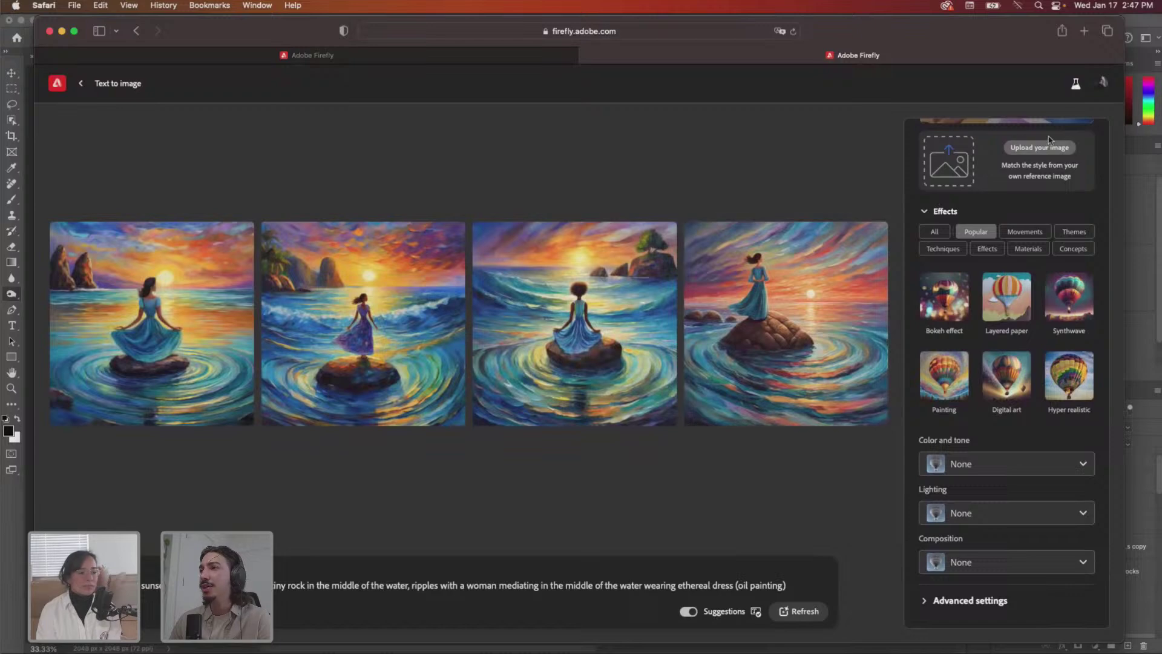
{"action": "scroll", "coordinate": [988, 244], "scroll_direction": "up", "scroll_amount": 2}
{"action": "scroll", "coordinate": [988, 245], "scroll_direction": "up", "scroll_amount": 3}
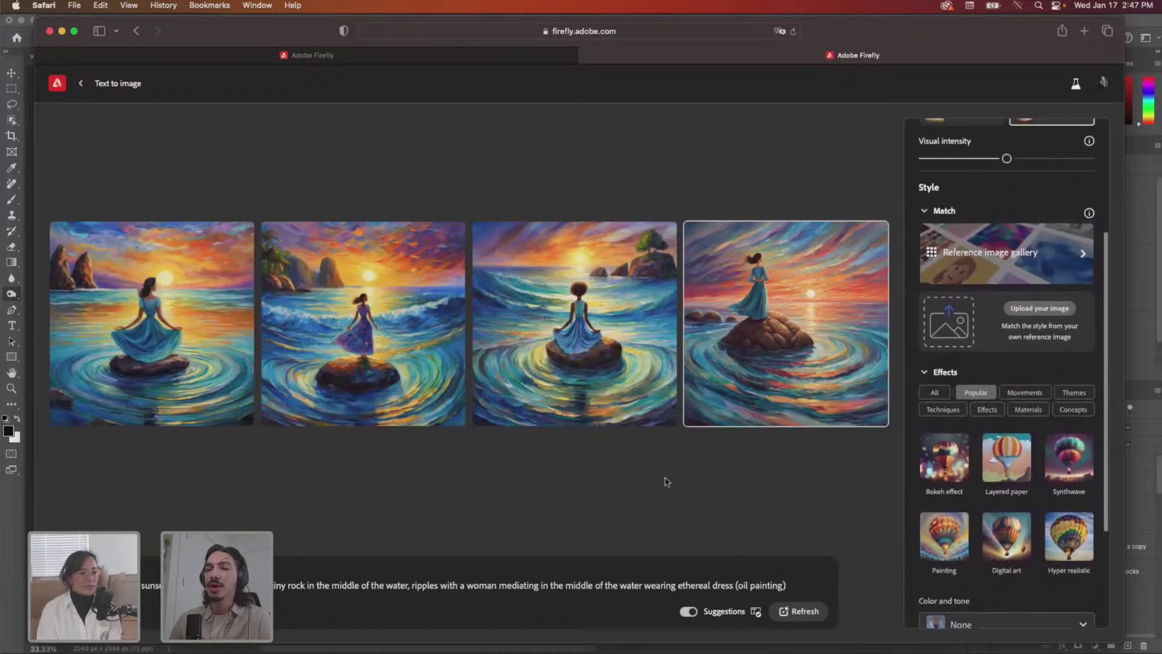
{"action": "triple_click", "coordinate": [428, 592]}
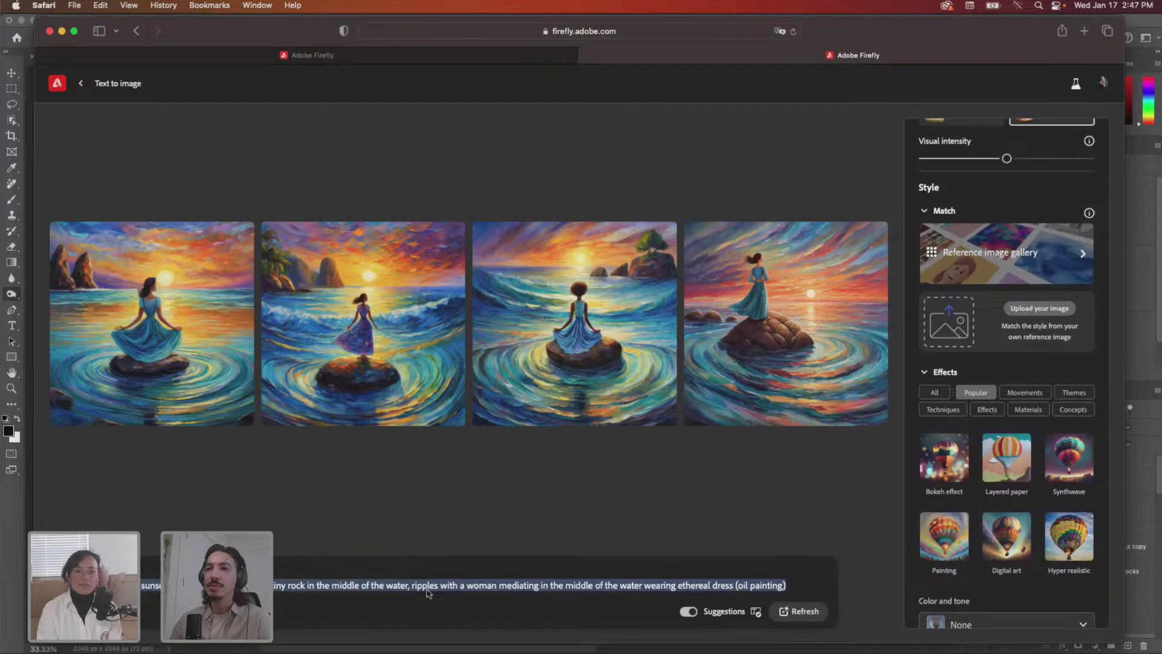
{"action": "mouse_move", "coordinate": [583, 386]}
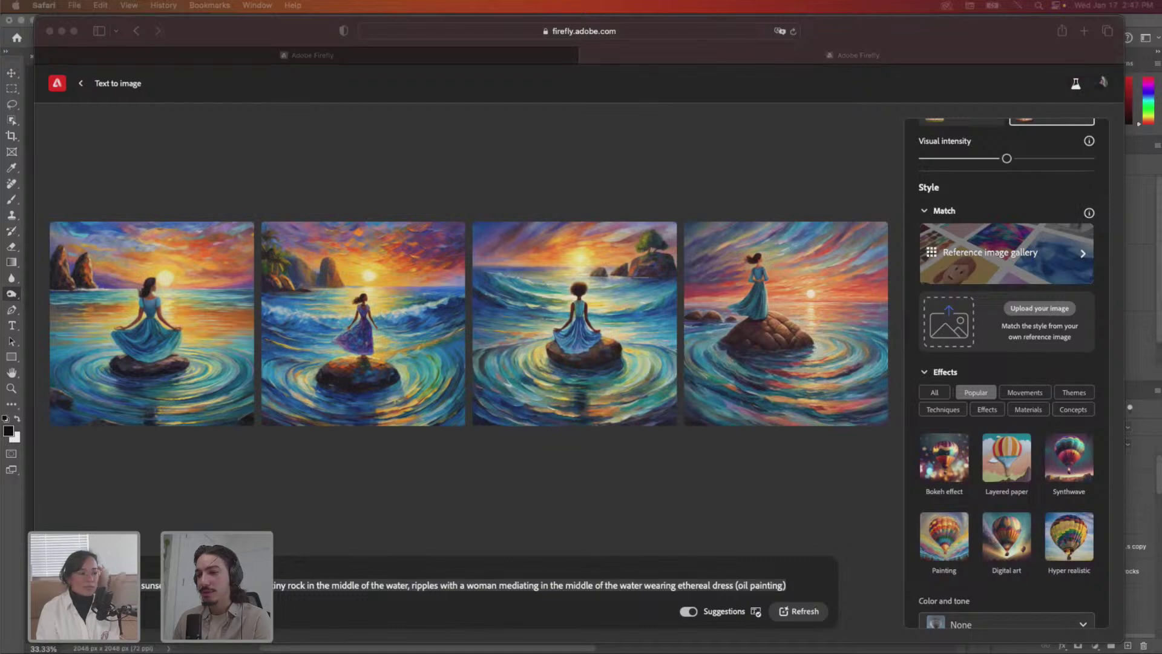
- Preview the cover's development stages in Finder, from COVER-STAGE-002.png through COVER-STAGE-011.png and stages.mov
{"action": "key", "text": "space"}
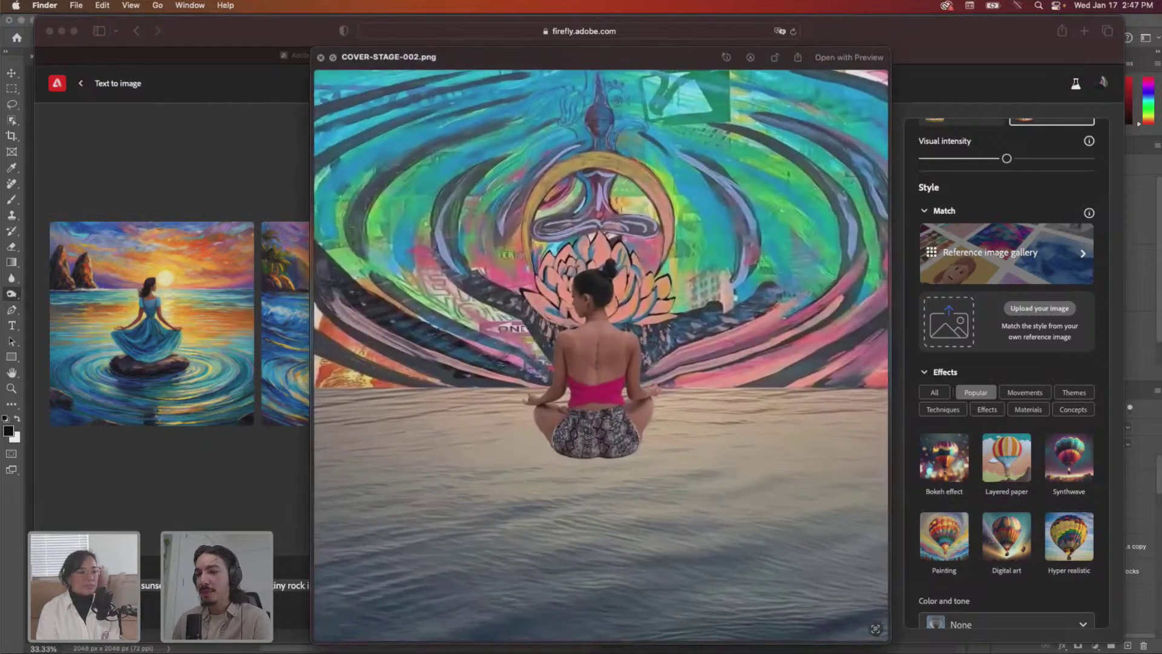
{"action": "key", "text": "Down"}
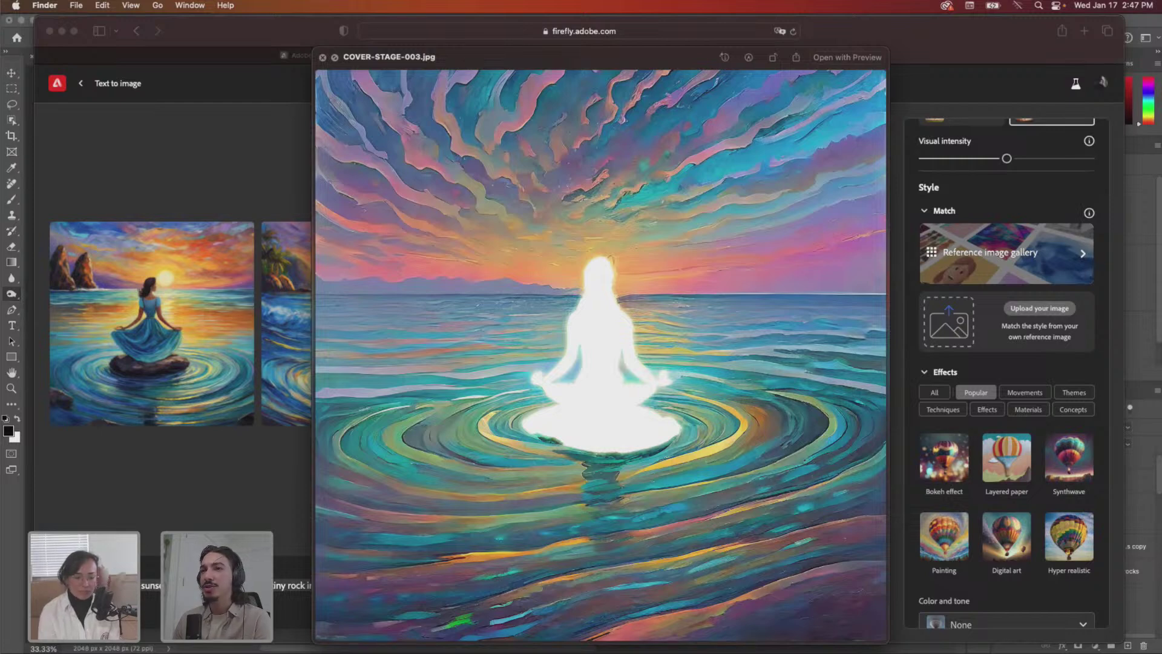
{"action": "key", "text": "Right"}
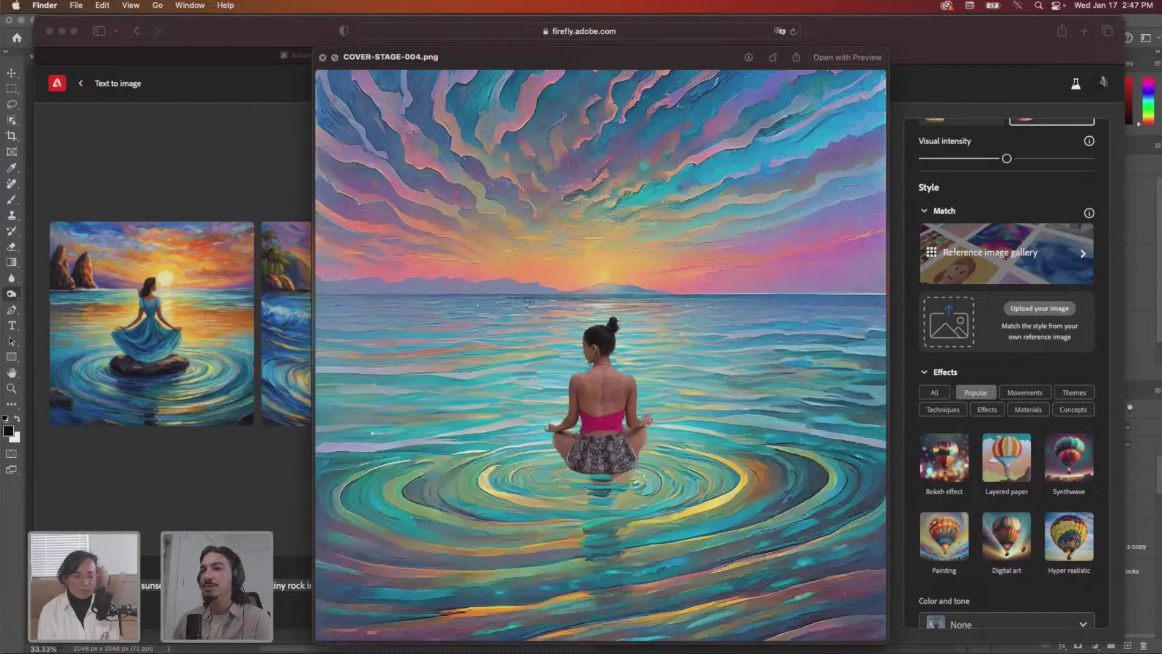
{"action": "key", "text": "Right"}
{"action": "key", "text": "Right"}
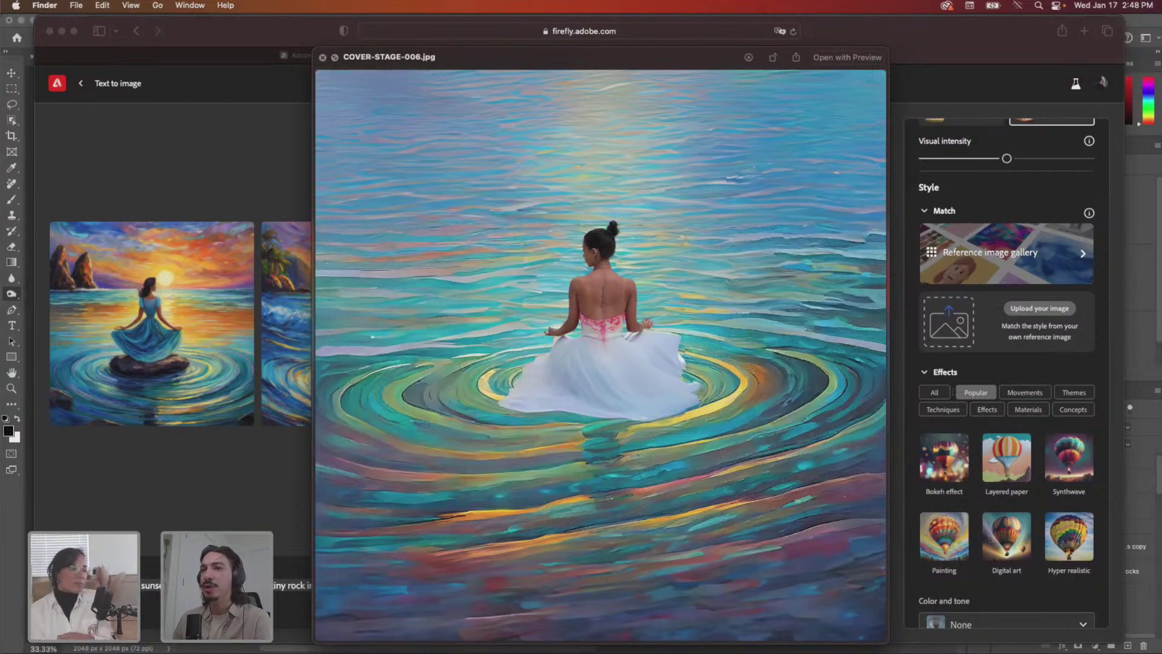
{"action": "key", "text": "Right"}
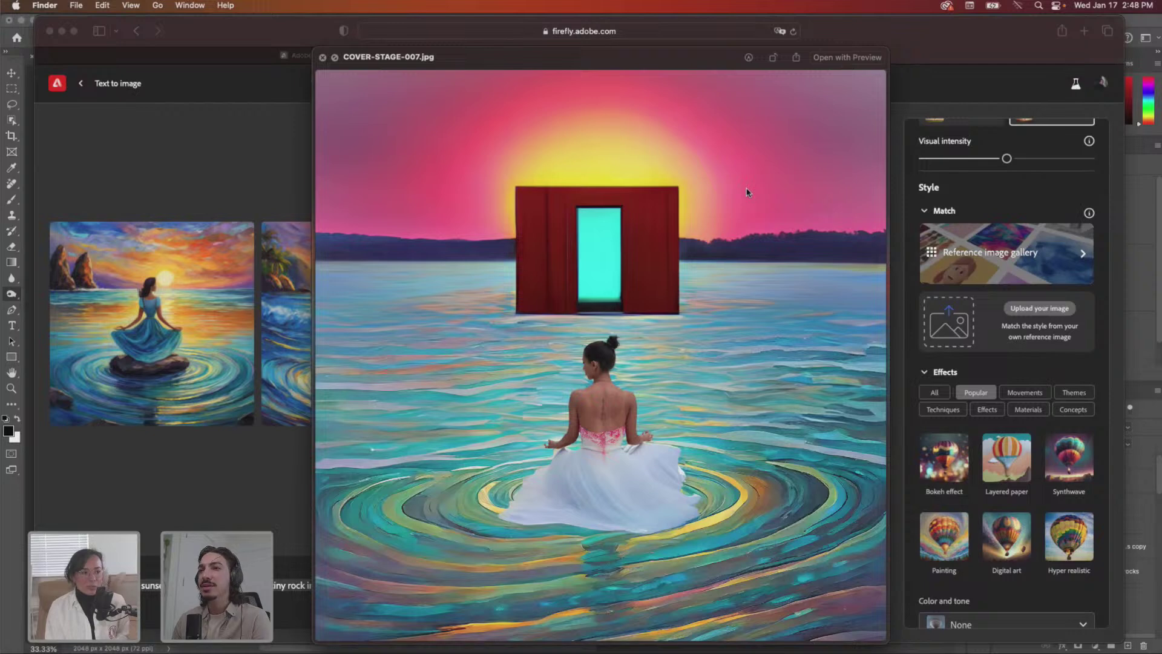
{"action": "key", "text": "Right"}
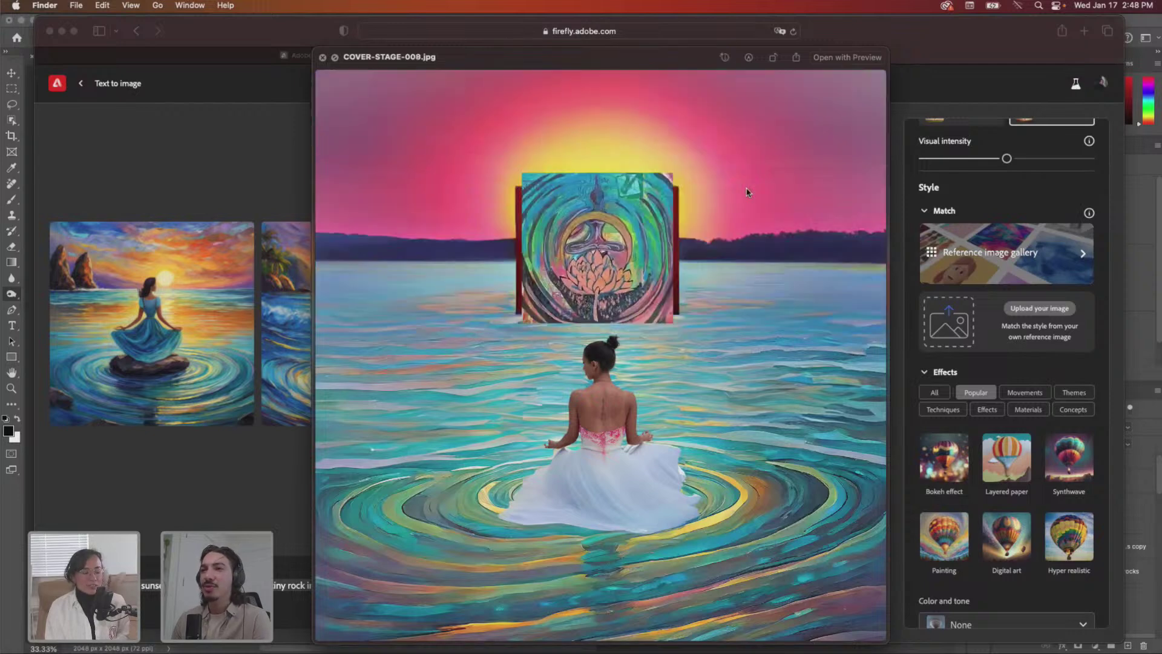
{"action": "key", "text": "Right"}
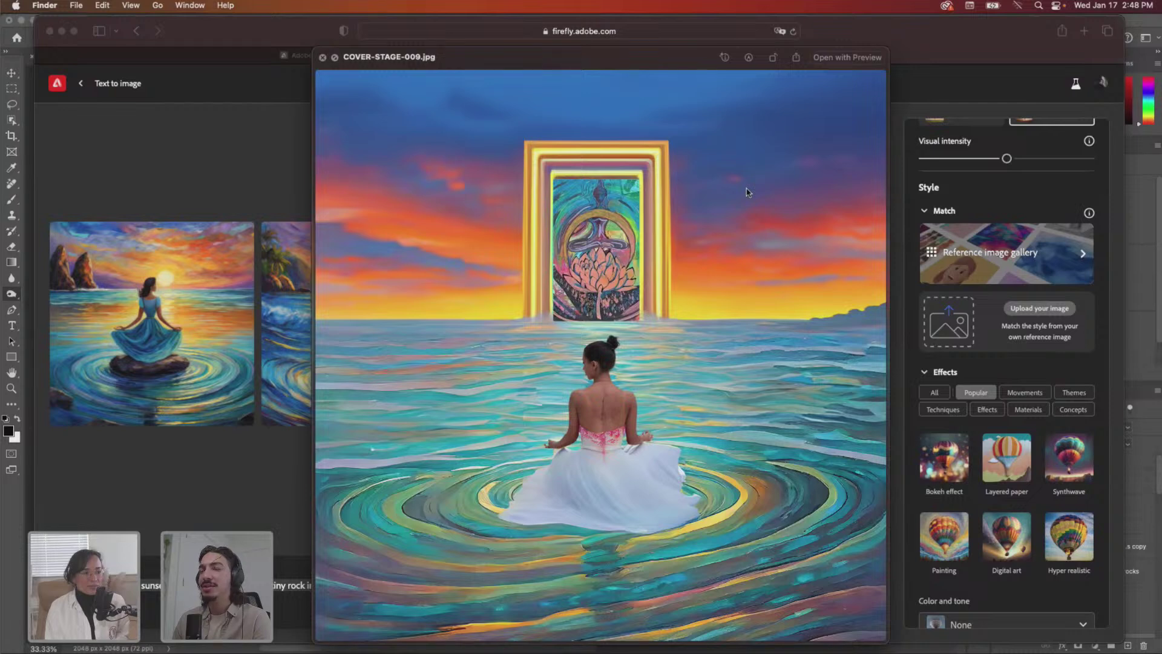
{"action": "key", "text": "Right"}
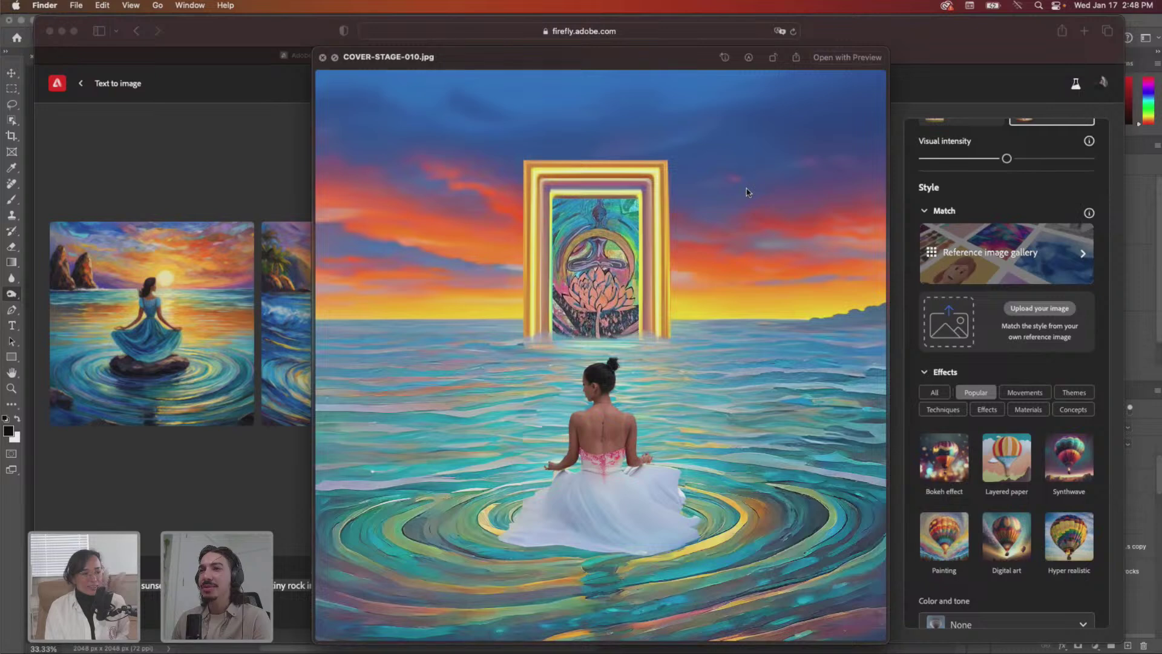
{"action": "key", "text": "Right"}
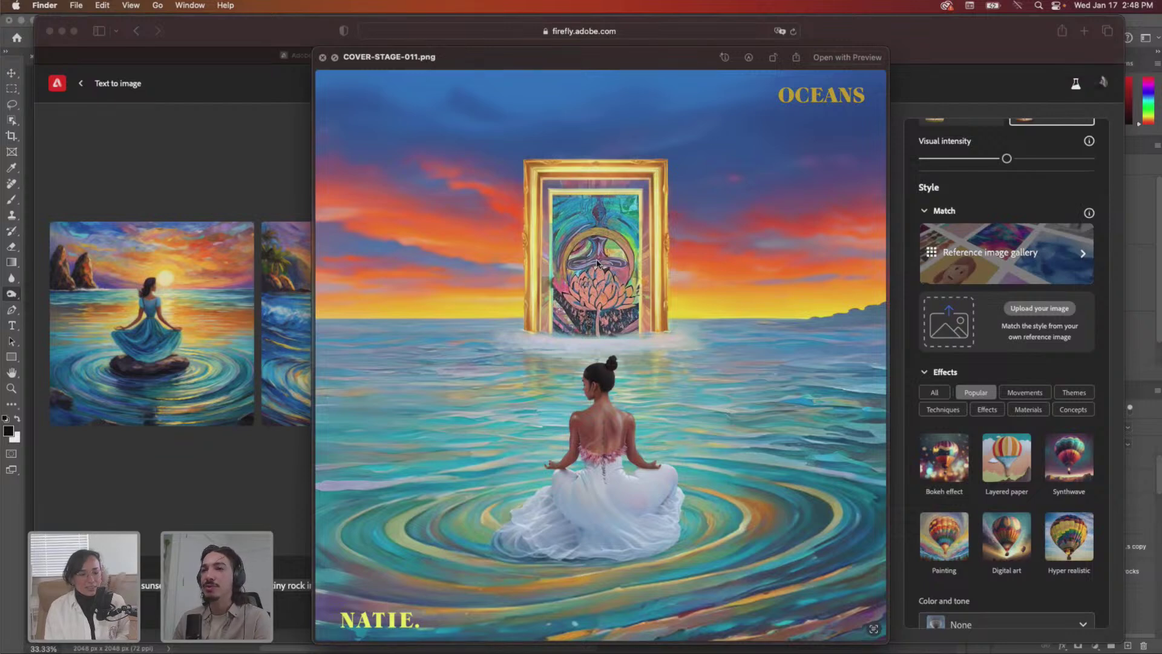
{"action": "key", "text": "Right"}
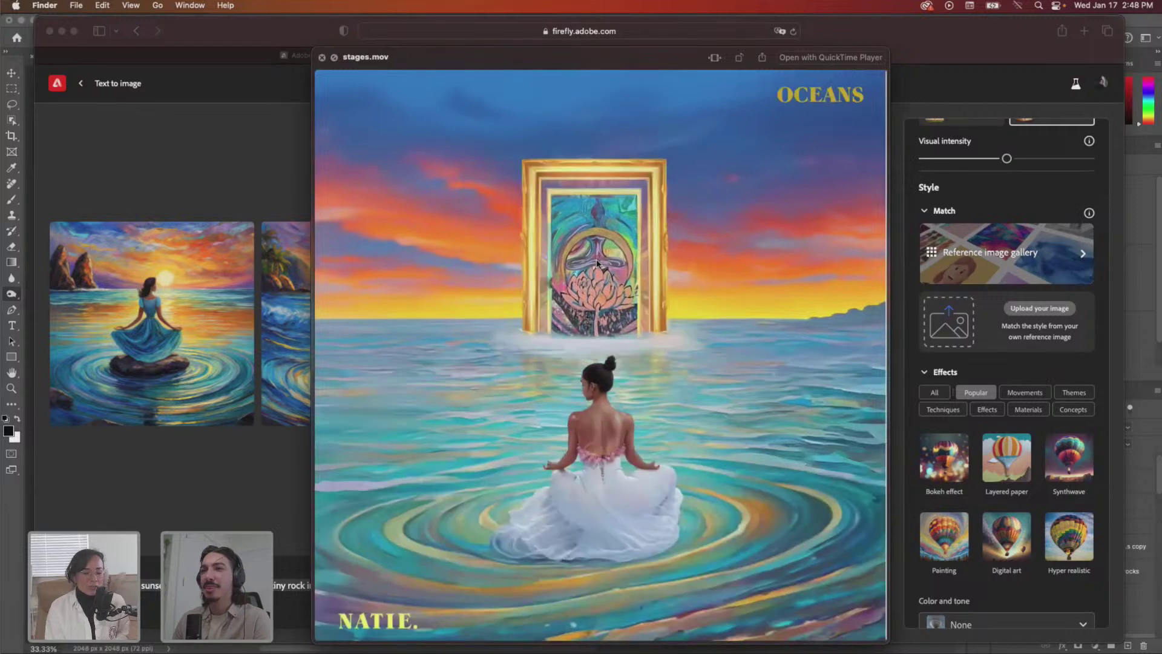
{"action": "key", "text": "space"}
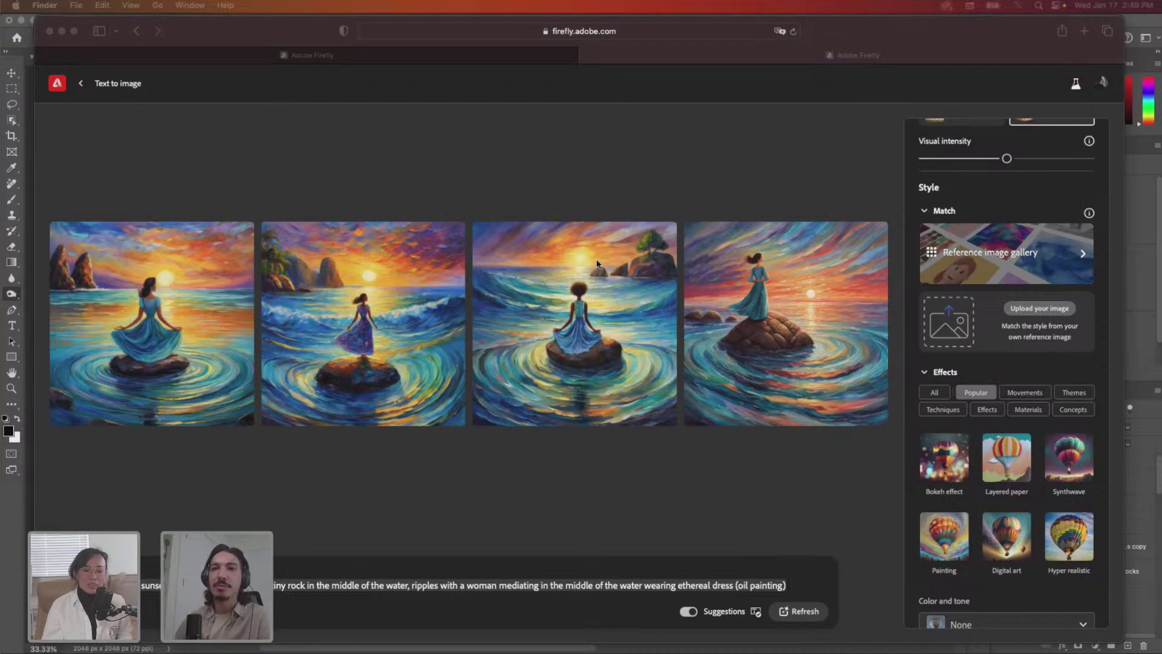
- Browse the FIREFLY and ARMS folders inside ASSETS in Finder and preview the Firefly image in ARMS
{"action": "scroll", "coordinate": [690, 339], "scroll_direction": "down", "scroll_amount": 1}
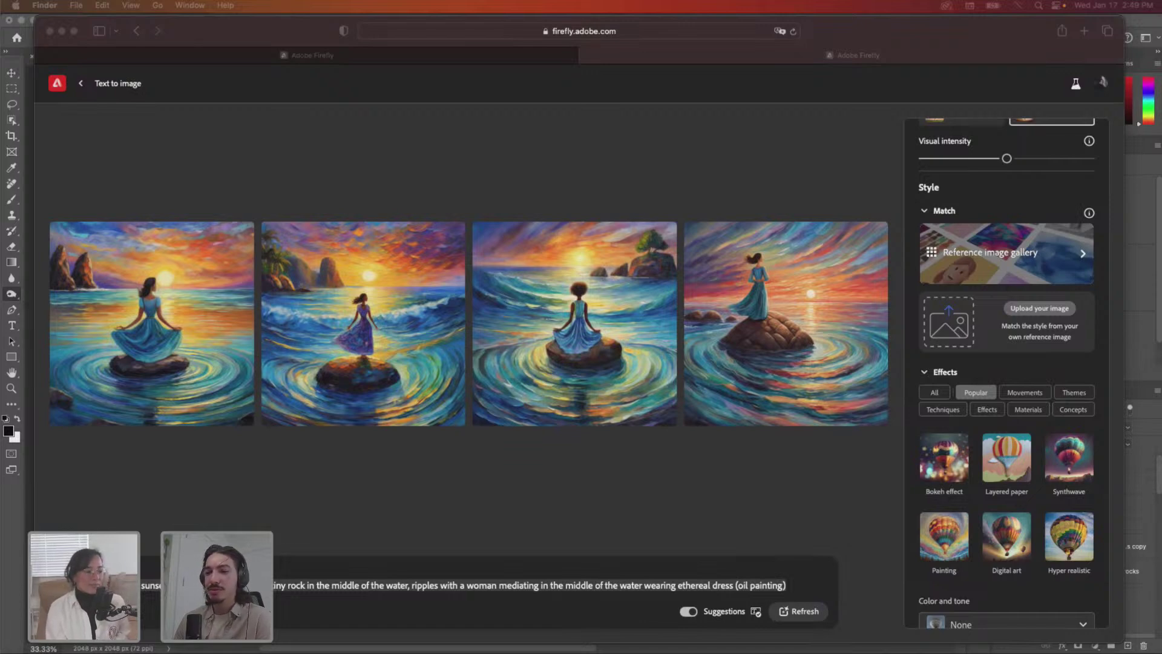
{"action": "left_click_drag", "start_coordinate": [448, 652], "coordinate": [530, 95]}
{"action": "key", "text": "Left"}
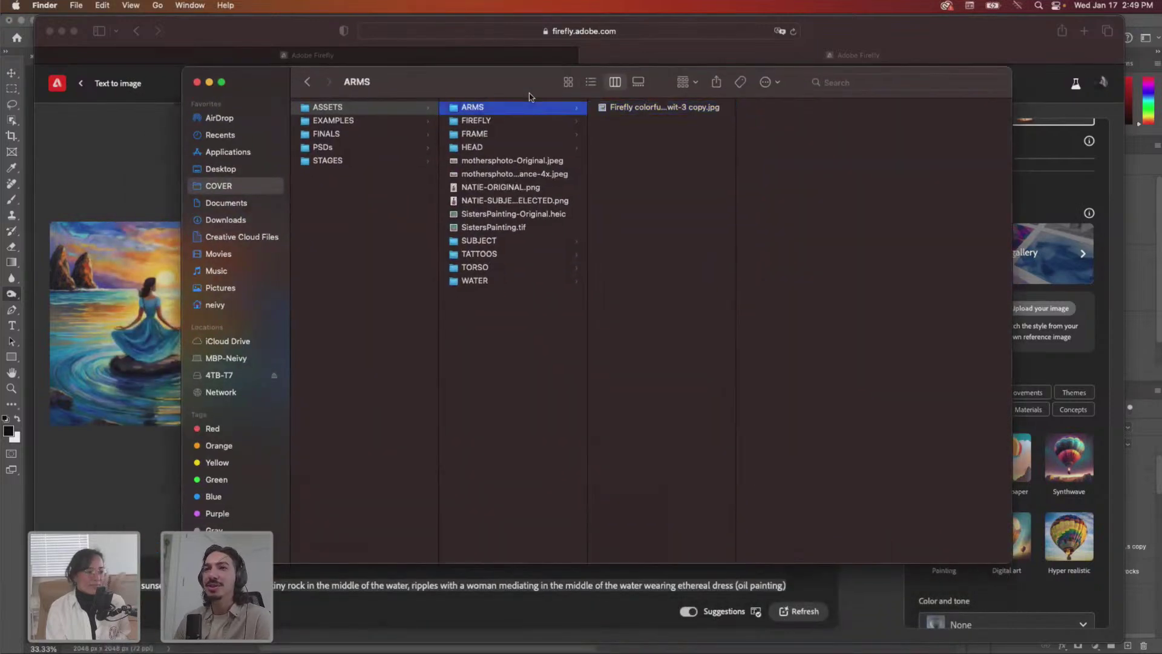
{"action": "key", "text": "Down"}
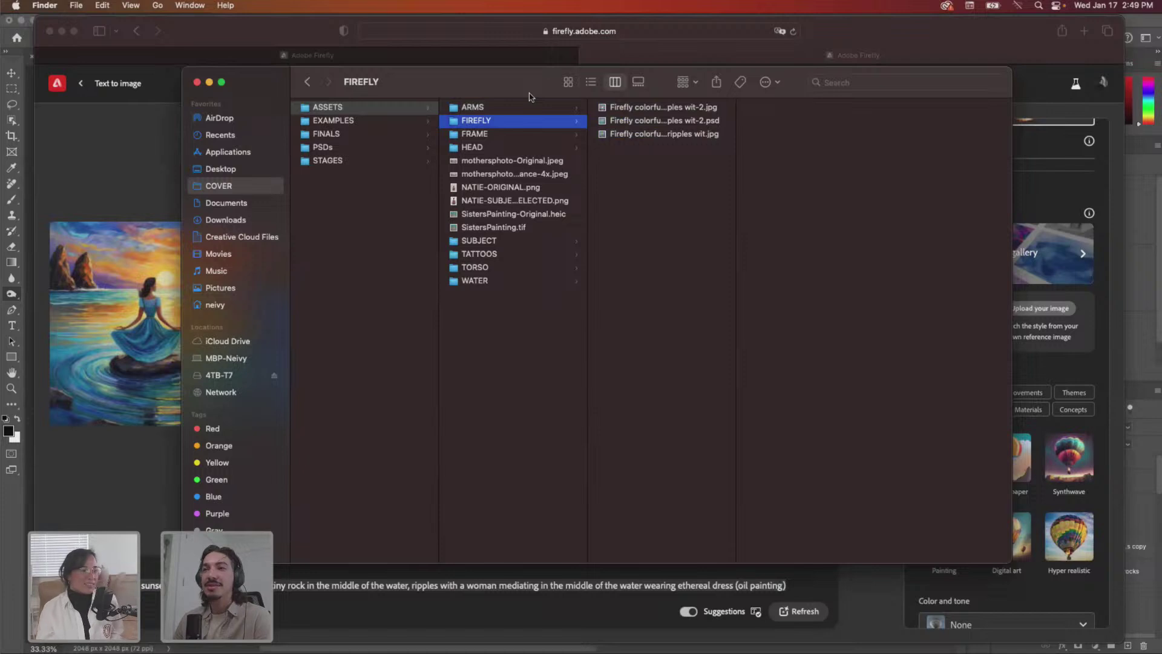
{"action": "key", "text": "Up"}
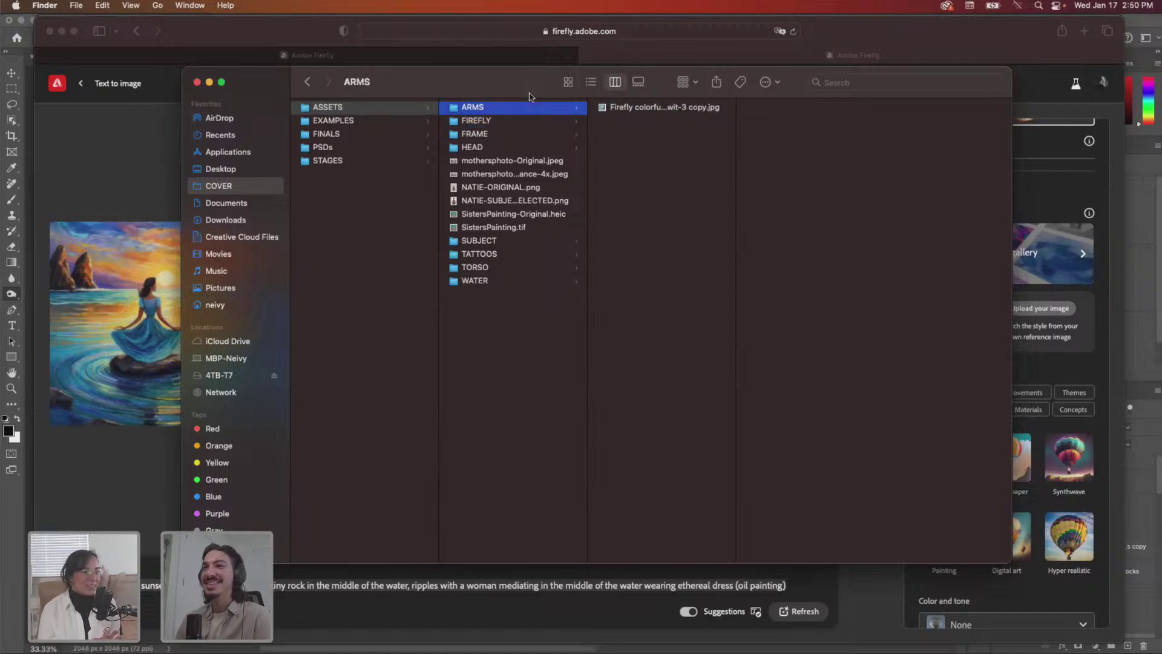
{"action": "key", "text": "Right"}
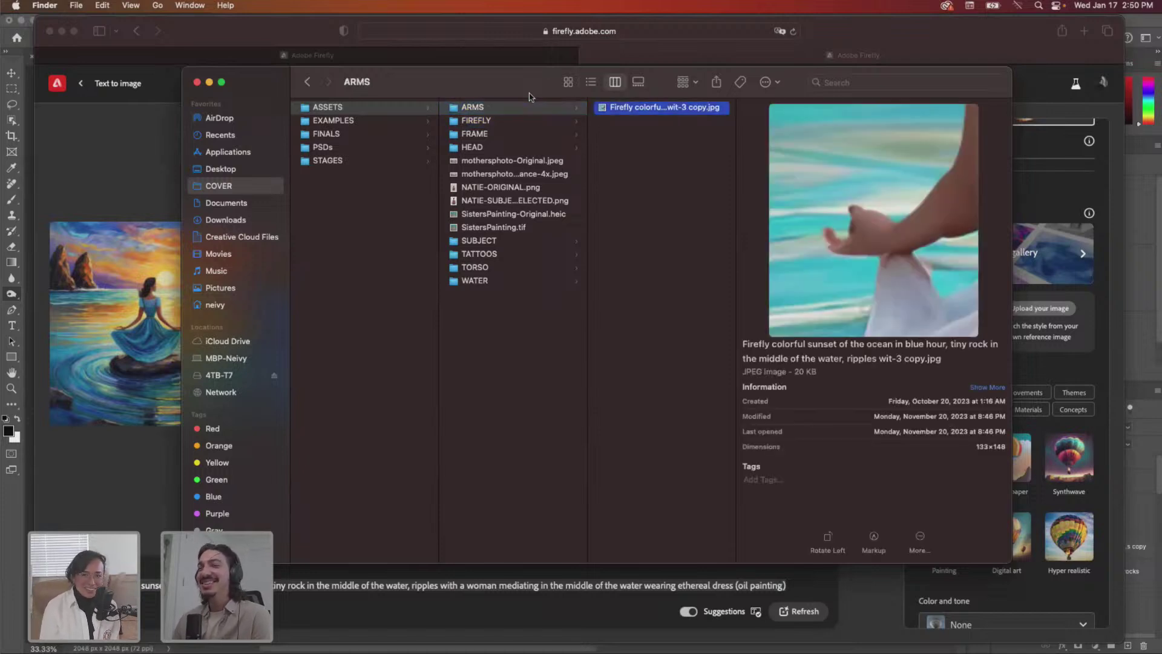
{"action": "key", "text": "Left"}
{"action": "key", "text": "Right"}
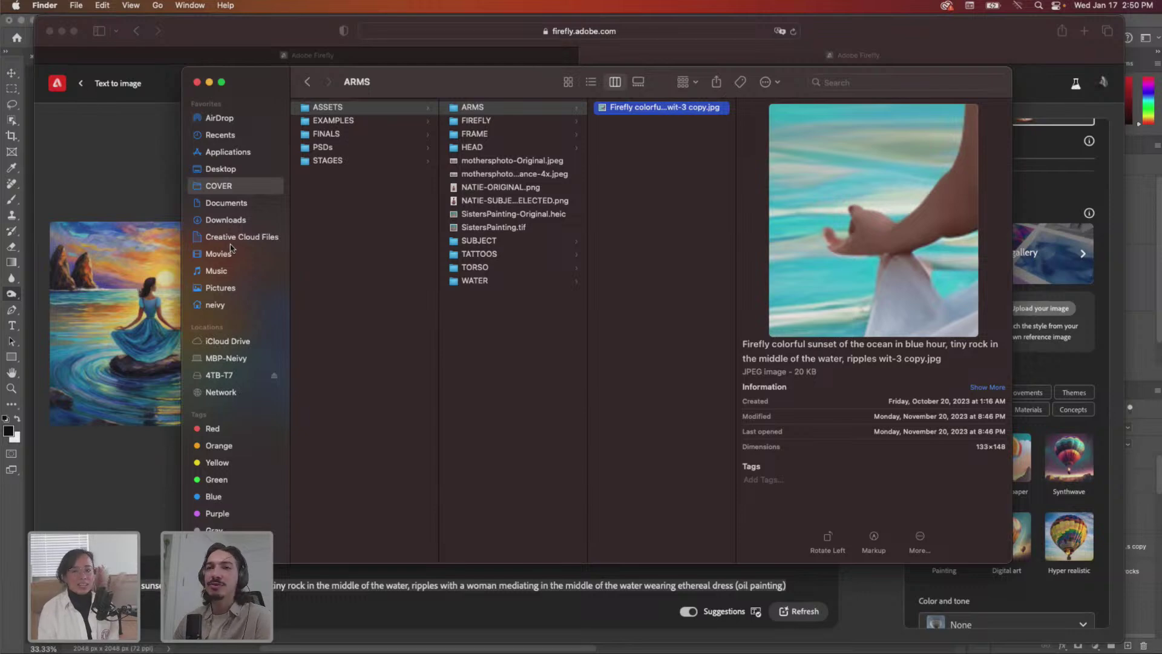
- Look over the four generated ocean images in Adobe Firefly, and return to the ARMS folder in Finder
{"action": "left_click", "coordinate": [152, 287]}
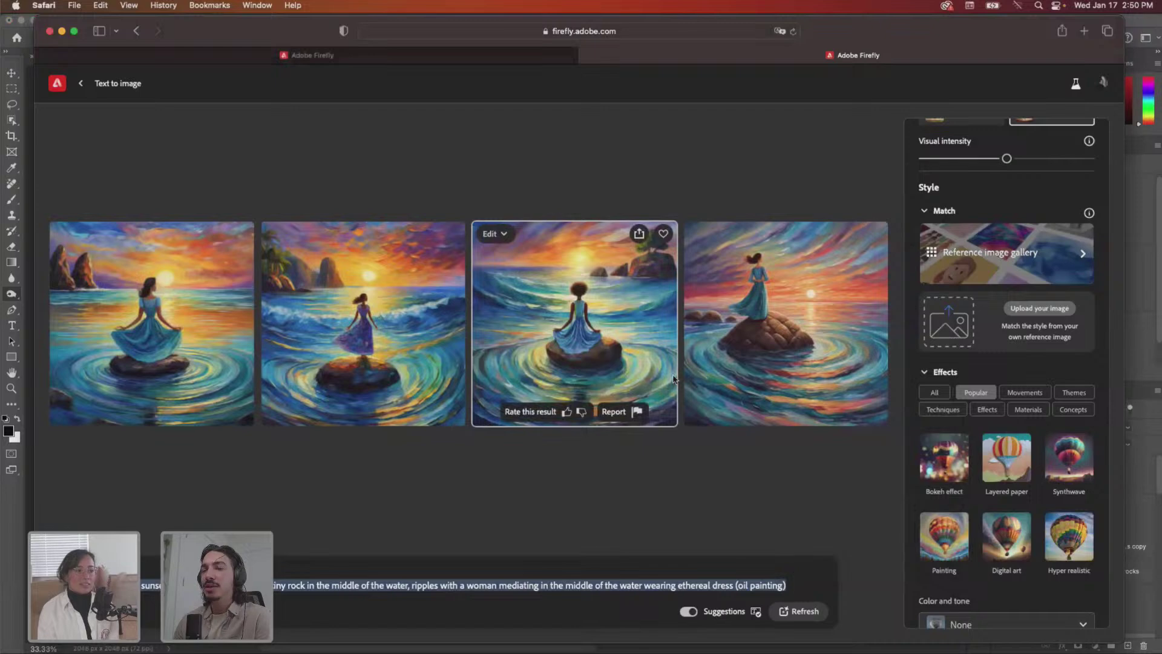
{"action": "left_click", "coordinate": [1142, 25]}
{"action": "key", "text": "ctrl+Up"}
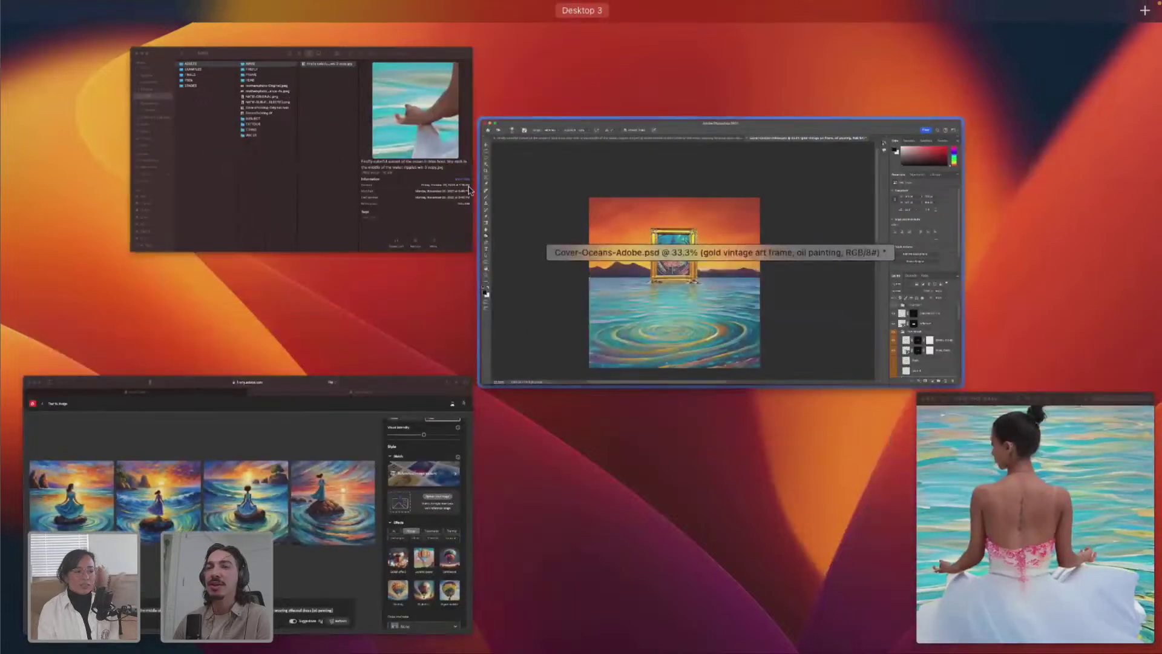
{"action": "left_click", "coordinate": [433, 180]}
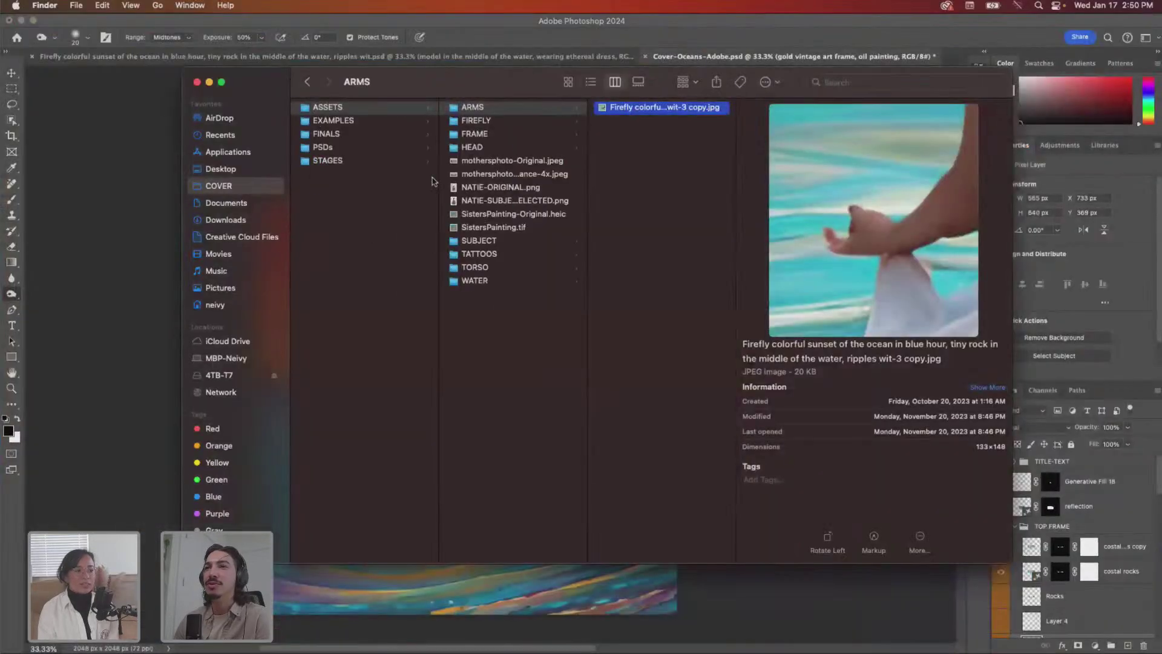
- Open the FIREFLY folder and preview its three ocean sunset files, from the original ripples wit.jpg to ripples wit-2.jpg
{"action": "key", "text": "Left"}
{"action": "key", "text": "Down"}
{"action": "key", "text": "Right"}
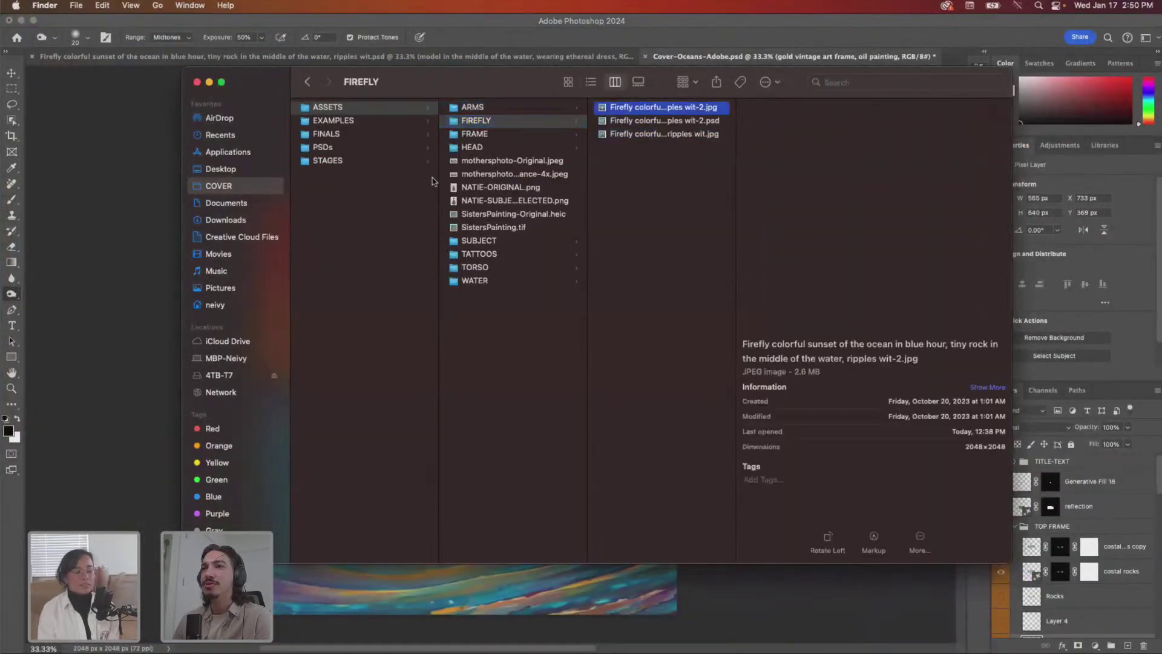
{"action": "key", "text": "Down"}
{"action": "key", "text": "Down"}
{"action": "key", "text": "Up"}
{"action": "key", "text": "Down"}
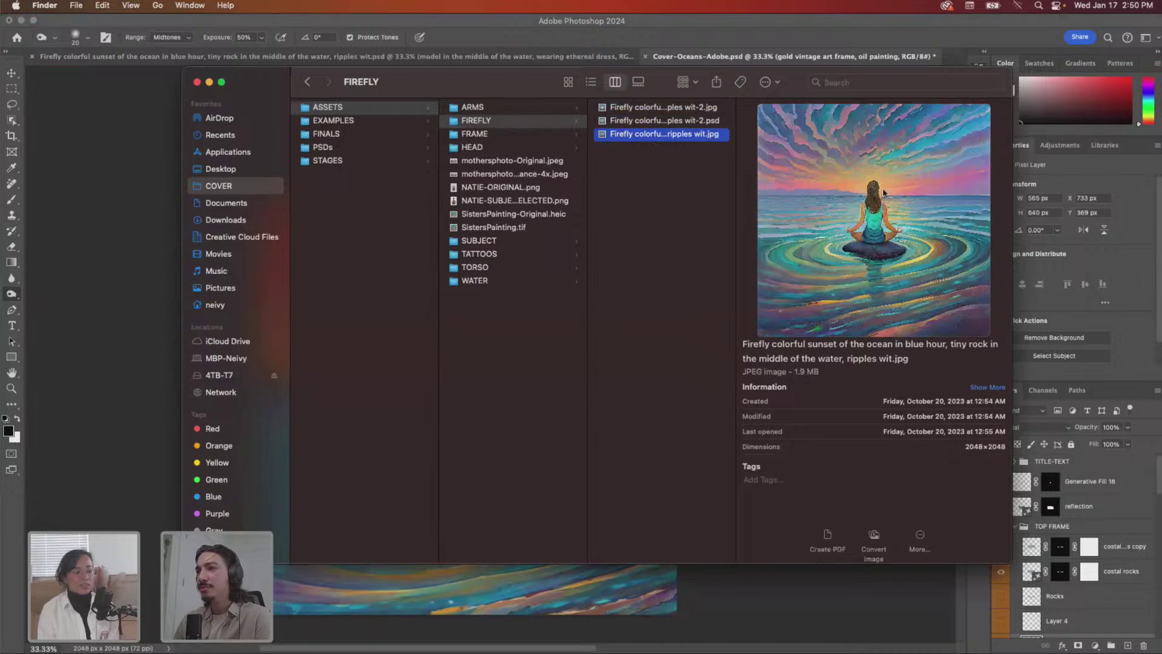
{"action": "key", "text": "Up"}
{"action": "key", "text": "Up"}
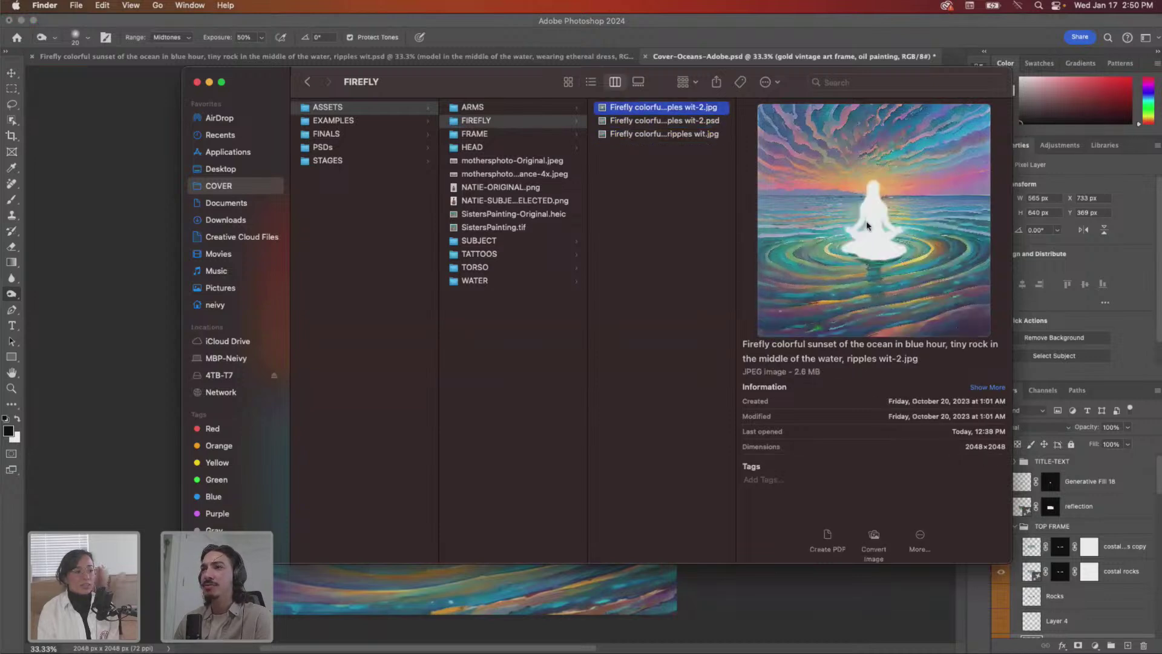
- Compare the ripples wit-2.psd background with the white-silhouette ripples wit-2.jpg and the original ripples wit.jpg
{"action": "key", "text": "Down"}
{"action": "key", "text": "Down"}
{"action": "key", "text": "Left"}
{"action": "key", "text": "Right"}
{"action": "key", "text": "Down"}
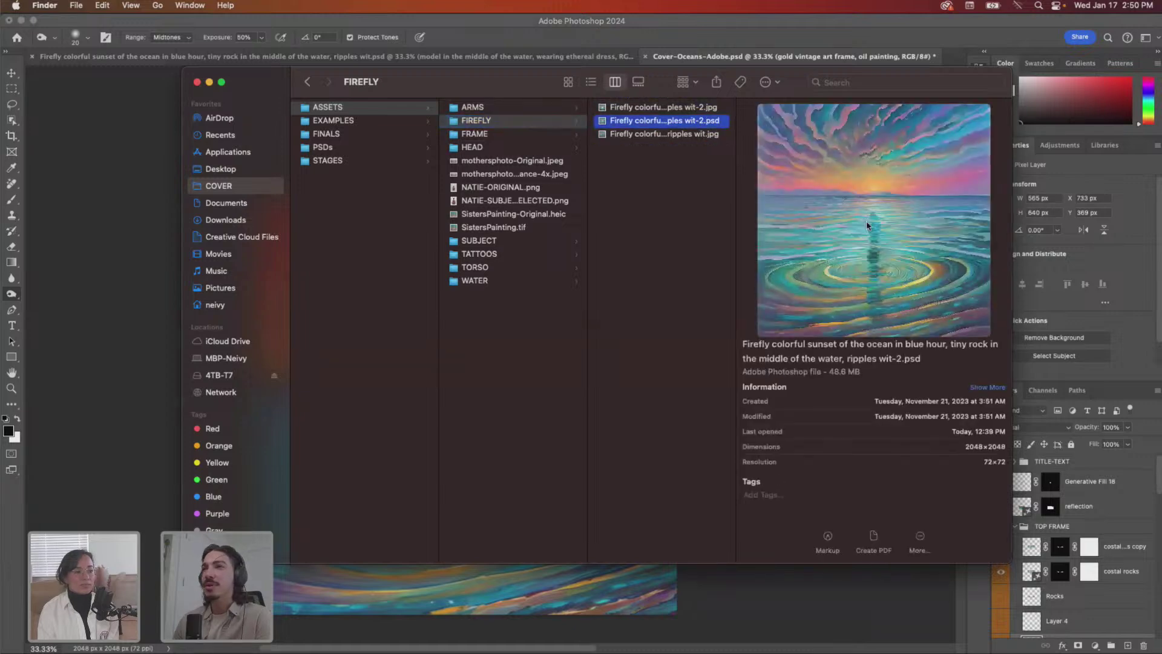
{"action": "key", "text": "Down"}
{"action": "key", "text": "Up"}
{"action": "key", "text": "Up"}
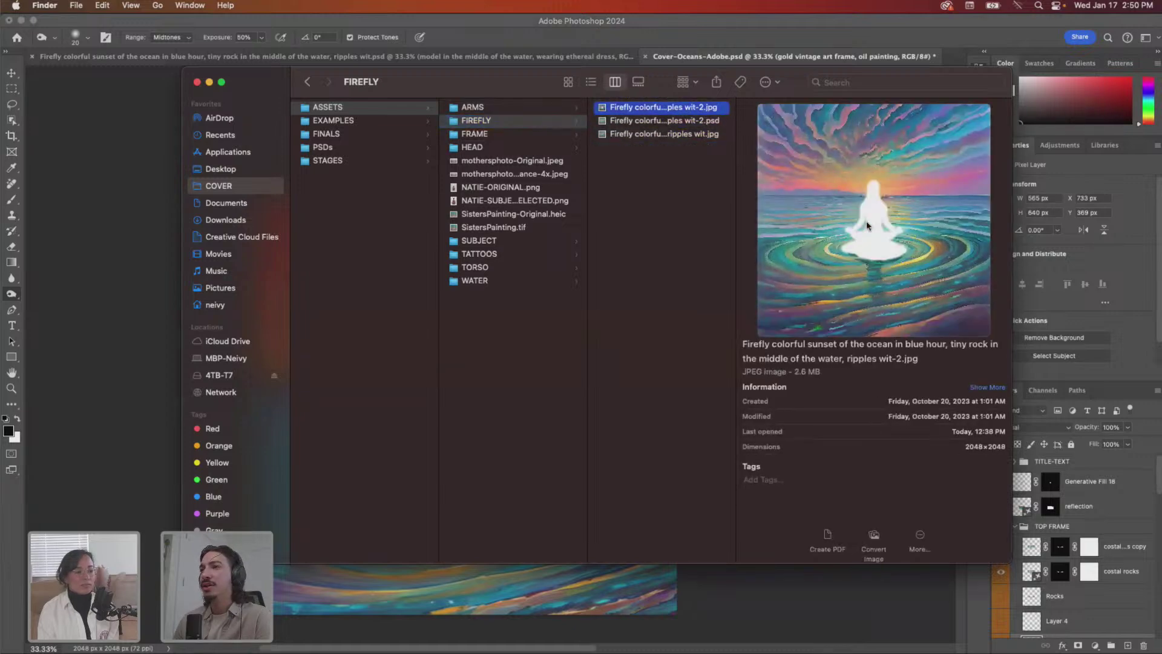
{"action": "key", "text": "Down"}
{"action": "key", "text": "Down"}
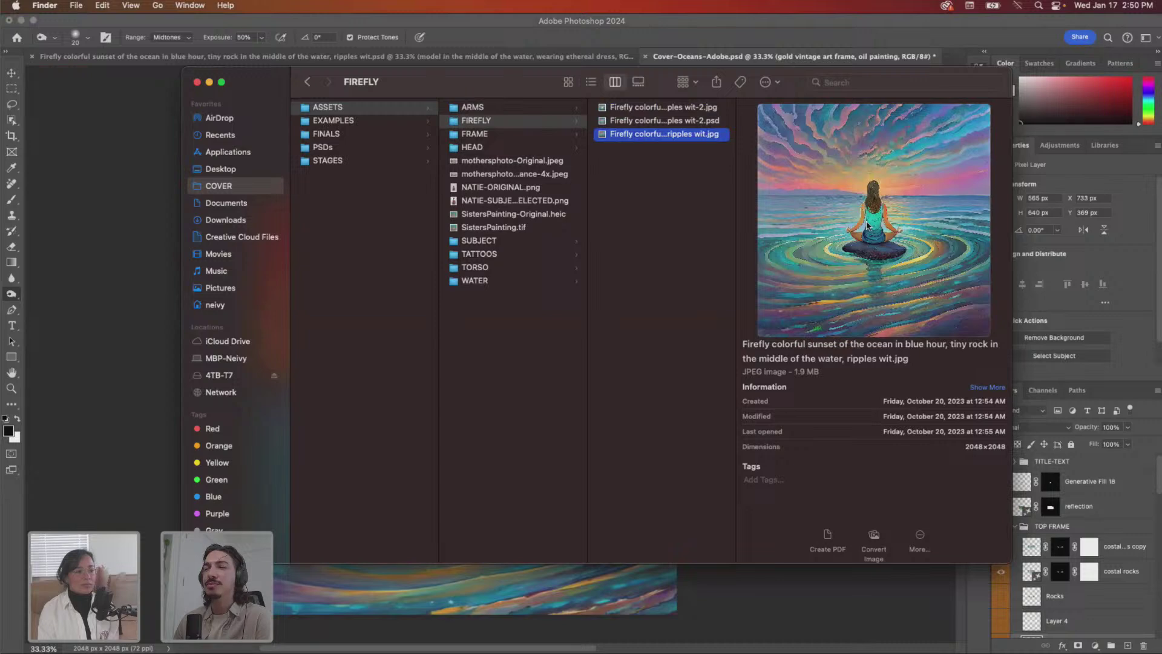
- Open the FRAME folder and compare door-top-edit-mist.jpg with door-top-edit-rocks.jpg
{"action": "key", "text": "Left"}
{"action": "key", "text": "Down"}
{"action": "key", "text": "Right"}
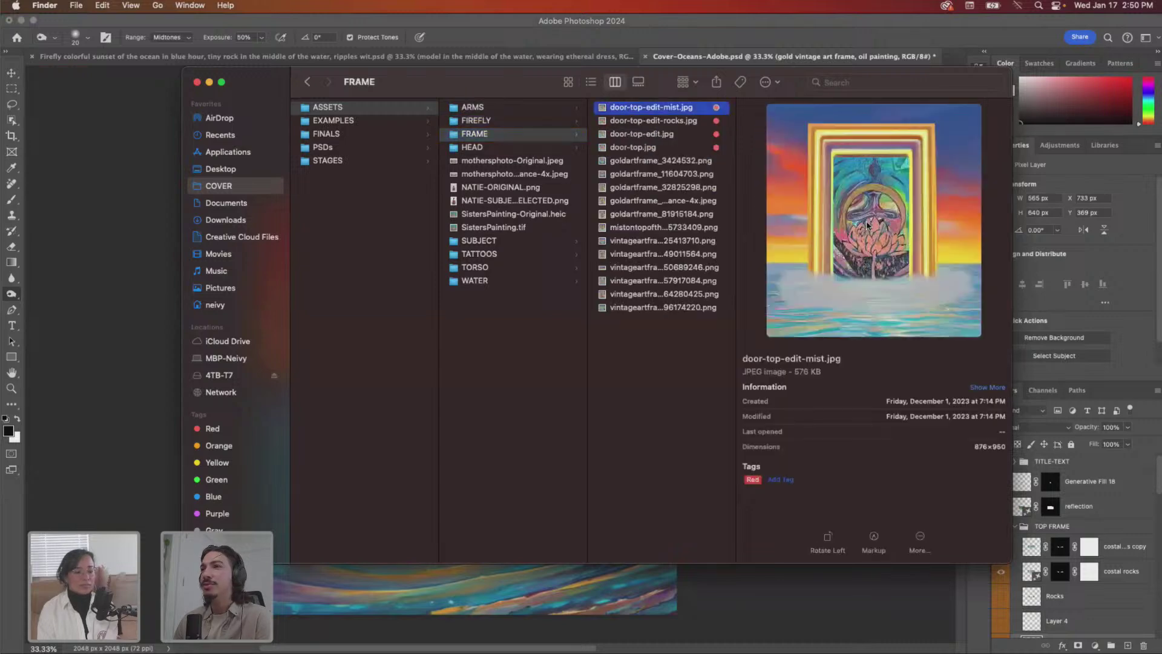
{"action": "key", "text": "Down"}
{"action": "key", "text": "Up"}
{"action": "key", "text": "Down"}
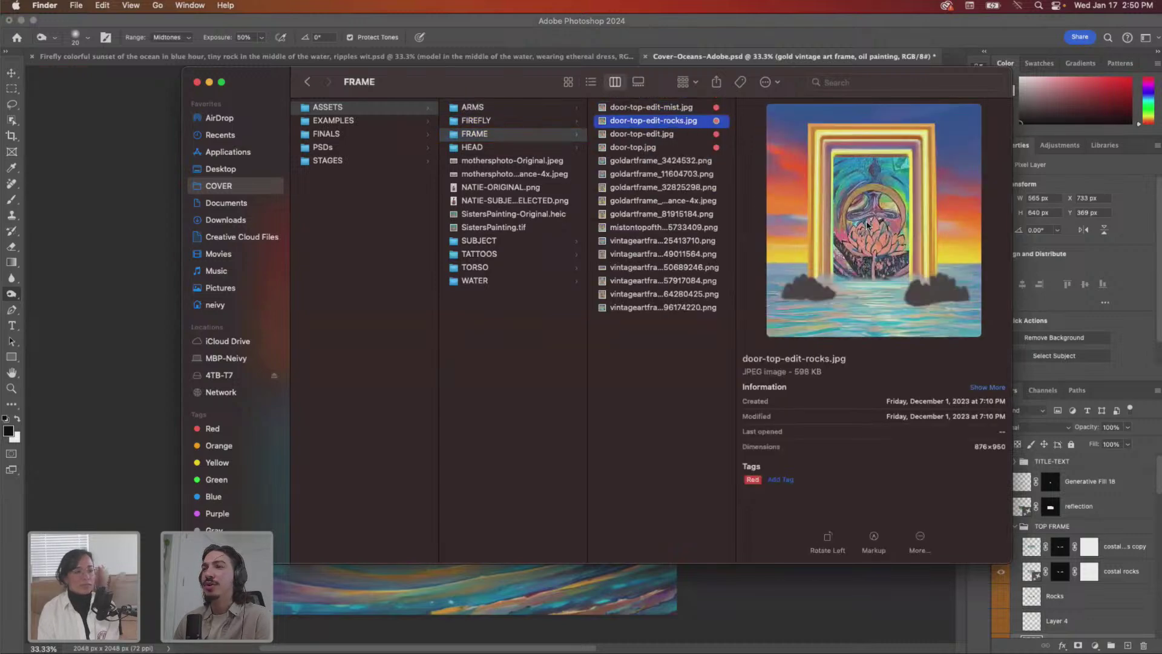
{"action": "key", "text": "Up"}
{"action": "key", "text": "Down"}
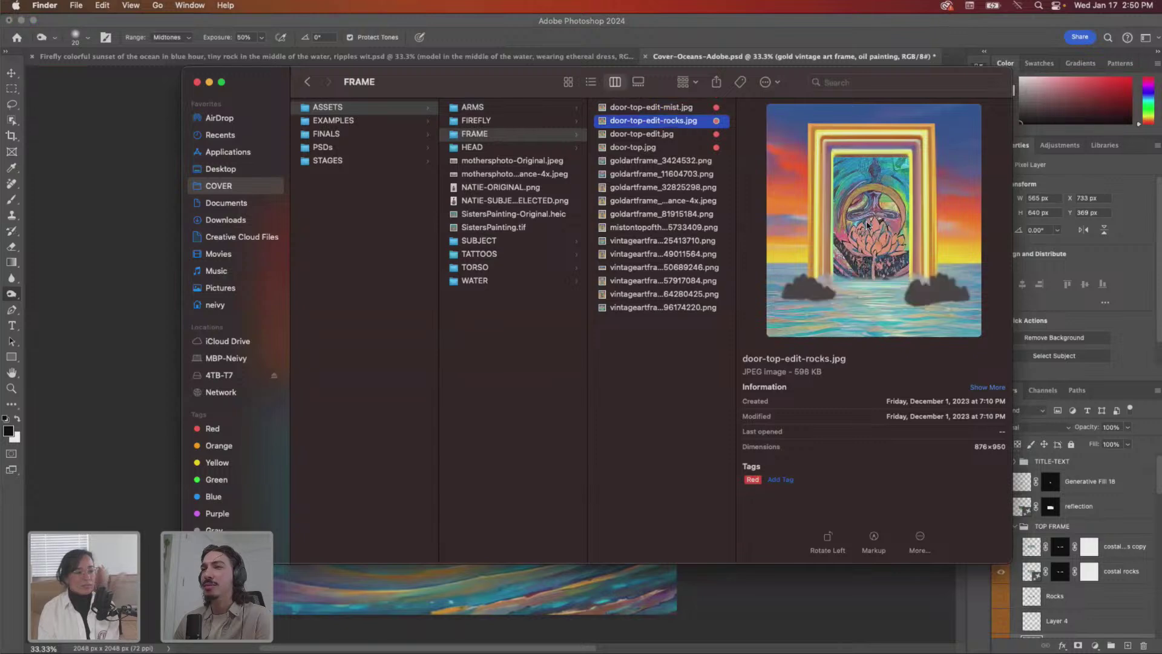
- Preview the goldartframe variations in the FRAME folder, through goldartframe_81915184.png
{"action": "key", "text": "Down"}
{"action": "key", "text": "Down"}
{"action": "key", "text": "Down"}
{"action": "key", "text": "Down"}
{"action": "key", "text": "Down"}
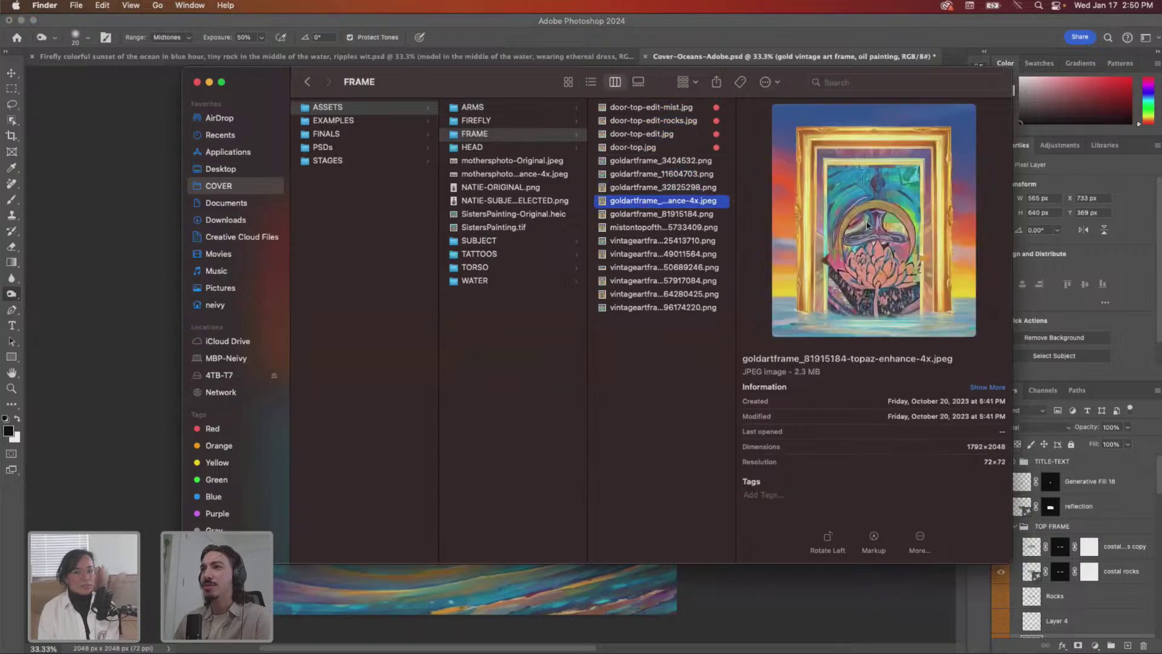
{"action": "key", "text": "Up"}
{"action": "key", "text": "Up"}
{"action": "key", "text": "Up"}
{"action": "key", "text": "Down"}
{"action": "key", "text": "Down"}
{"action": "key", "text": "Down"}
{"action": "key", "text": "Down"}
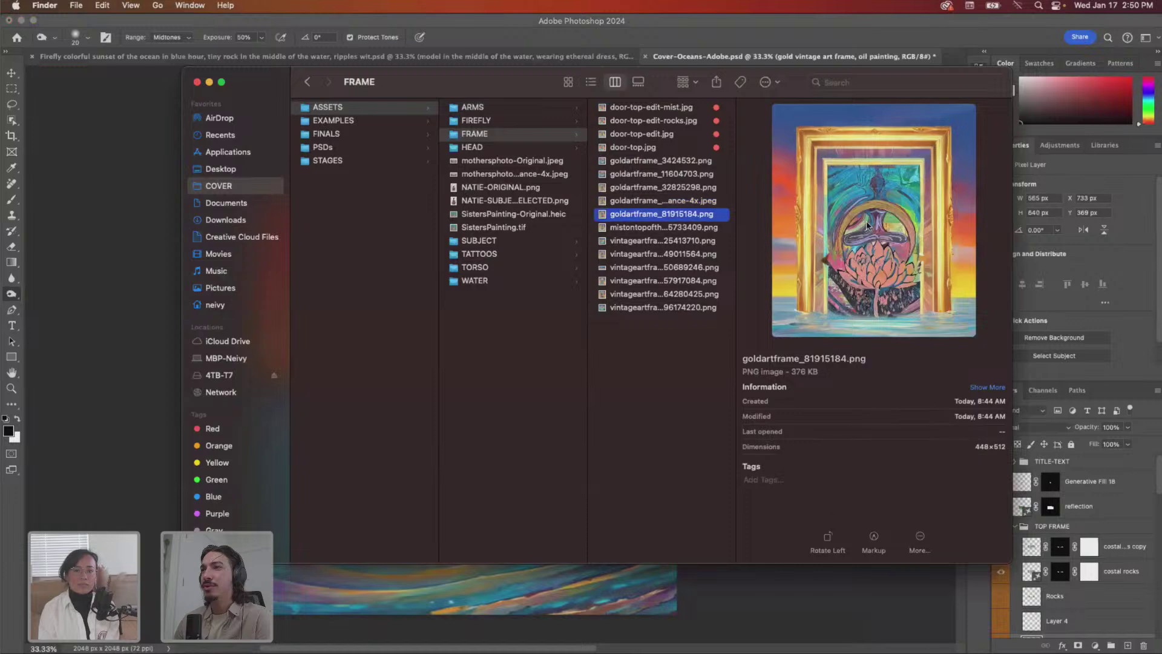
- Preview the vintageartframesubmergedin variations in the FRAME folder, including 50689246 and 64280425
{"action": "key", "text": "Down"}
{"action": "key", "text": "Down"}
{"action": "key", "text": "Down"}
{"action": "key", "text": "Down"}
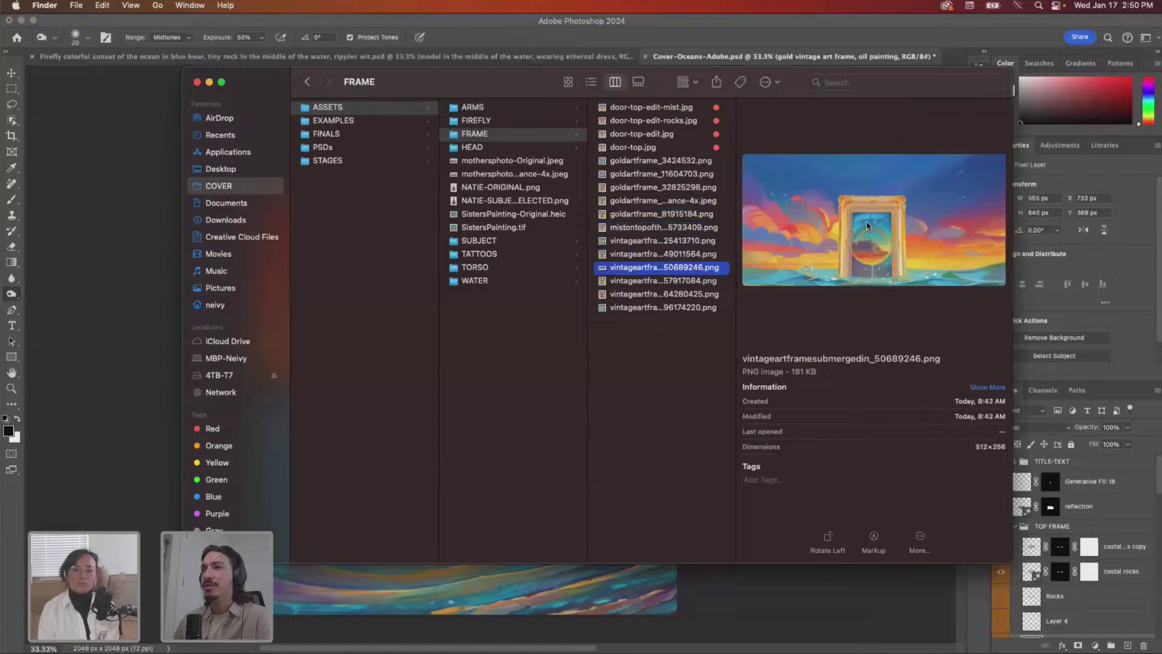
{"action": "key", "text": "Down"}
{"action": "key", "text": "Up"}
{"action": "key", "text": "Down"}
{"action": "key", "text": "Down"}
{"action": "key", "text": "Down"}
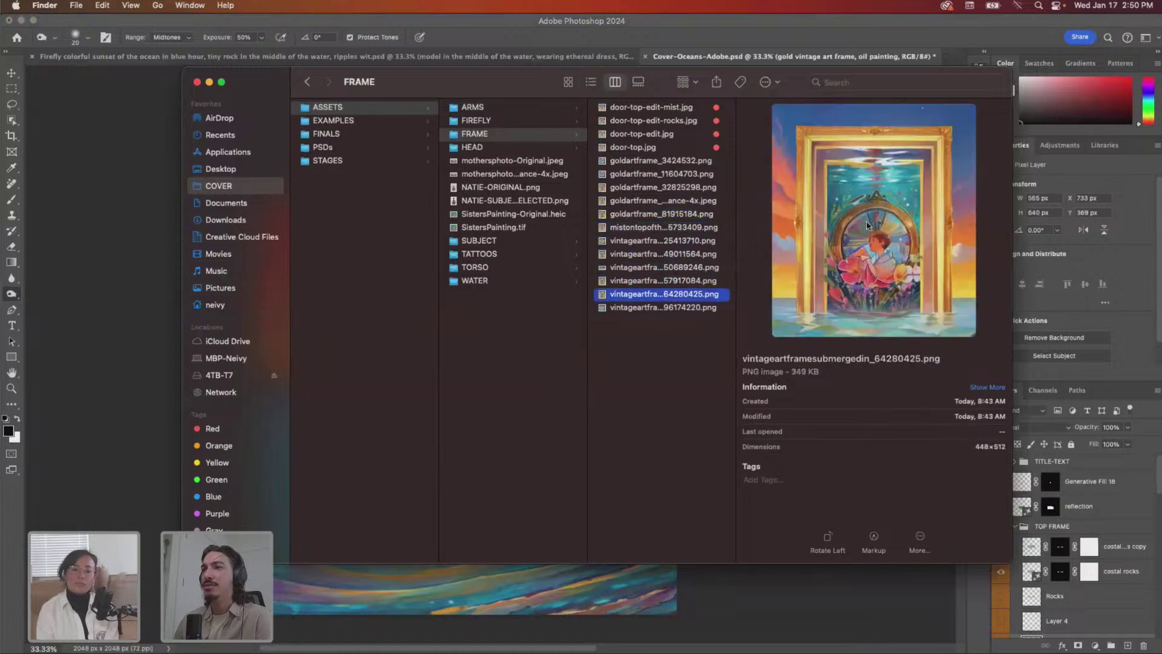
- Compare vintageartframesubmergedin_50689246.png with vintageartframesubmergedin_96174220.png
{"action": "key", "text": "Up"}
{"action": "key", "text": "Up"}
{"action": "key", "text": "Up"}
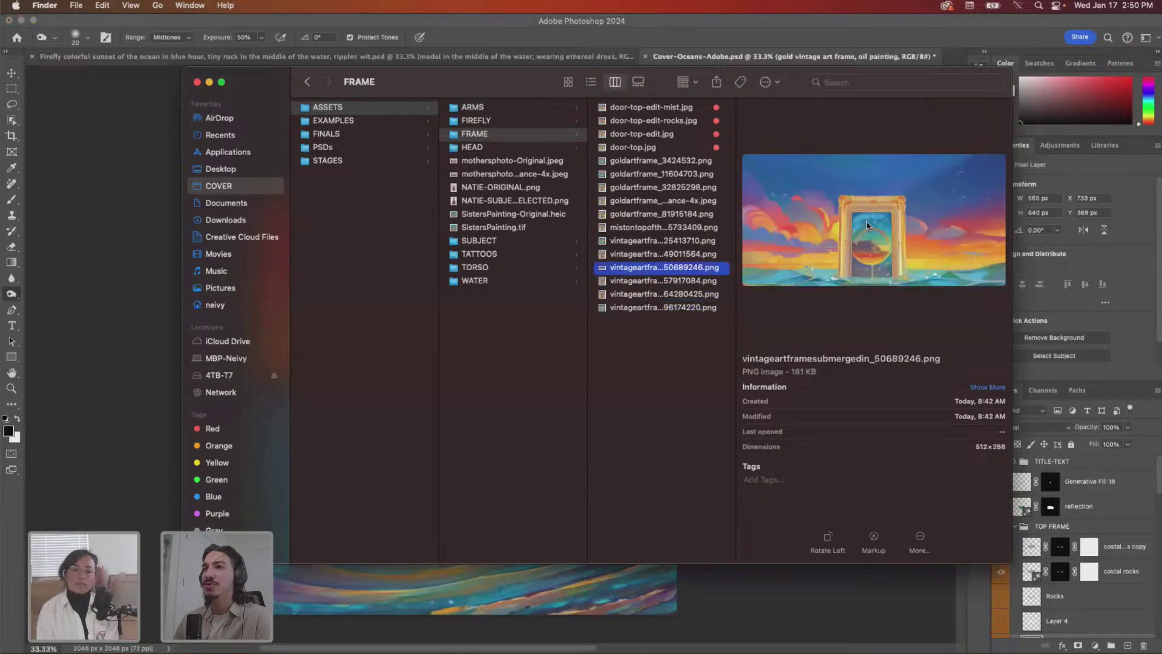
{"action": "key", "text": "Down"}
{"action": "key", "text": "Down"}
{"action": "key", "text": "Down"}
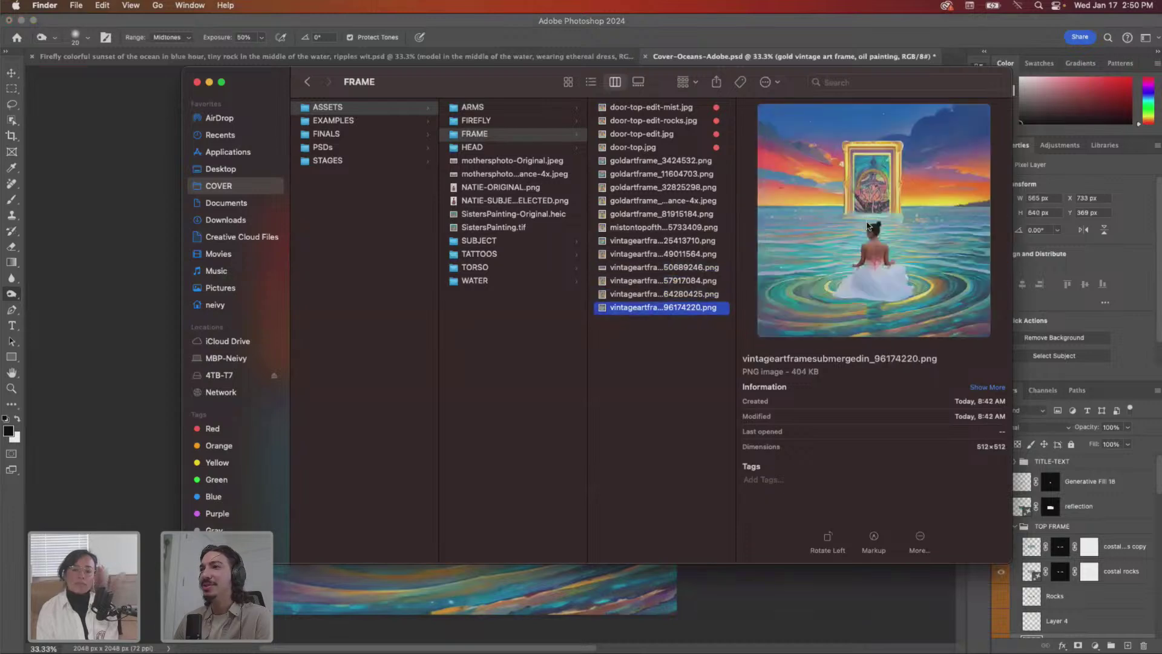
- Review the frame variations in reverse order, from vintageartframesubmergedin_96174220.png back to door-top.jpg
{"action": "key", "text": "Up"}
{"action": "key", "text": "Up"}
{"action": "key", "text": "Up"}
{"action": "key", "text": "Up"}
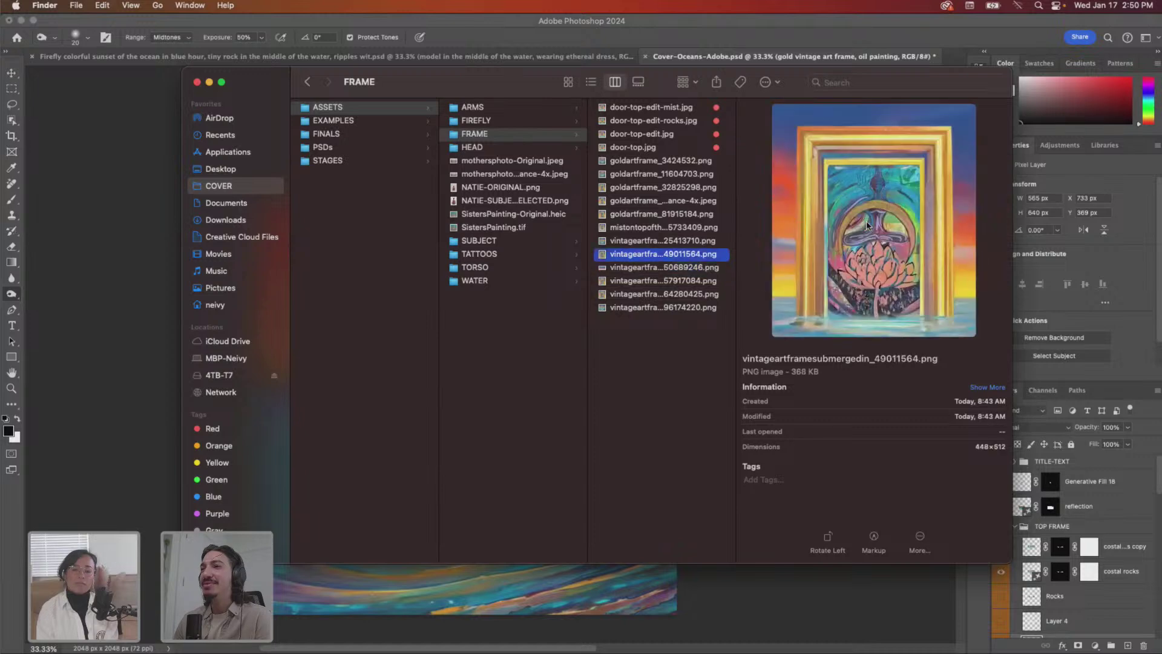
{"action": "key", "text": "Up"}
{"action": "key", "text": "Up"}
{"action": "key", "text": "Up"}
{"action": "key", "text": "Up"}
{"action": "key", "text": "Up"}
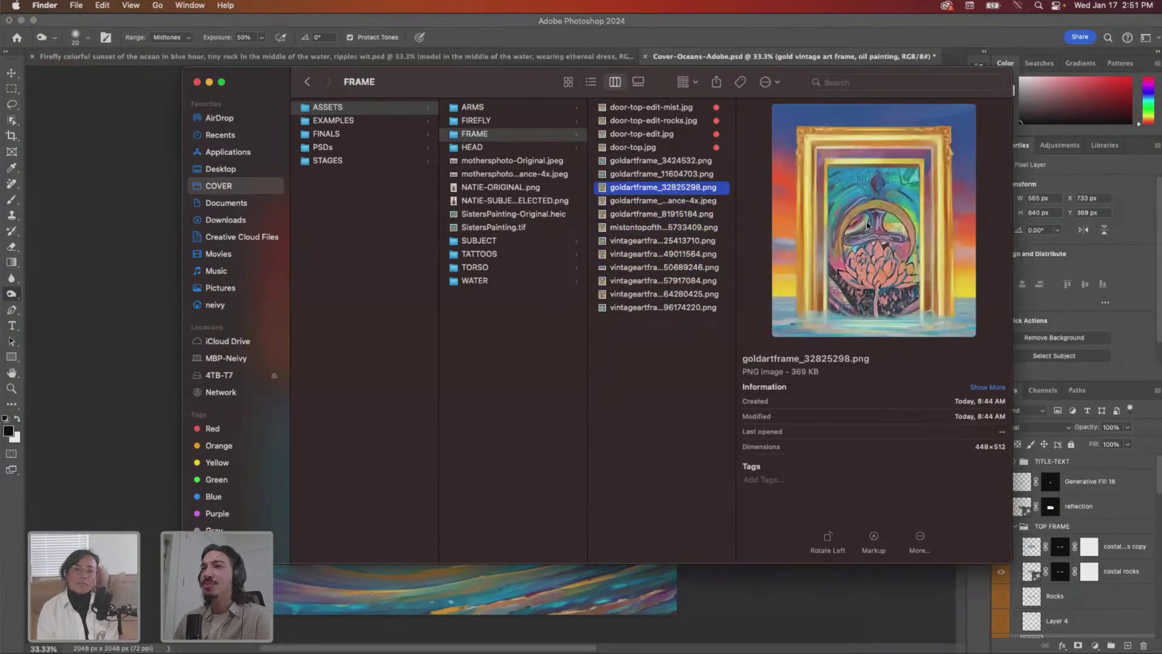
{"action": "key", "text": "Up"}
{"action": "key", "text": "Up"}
{"action": "key", "text": "Up"}
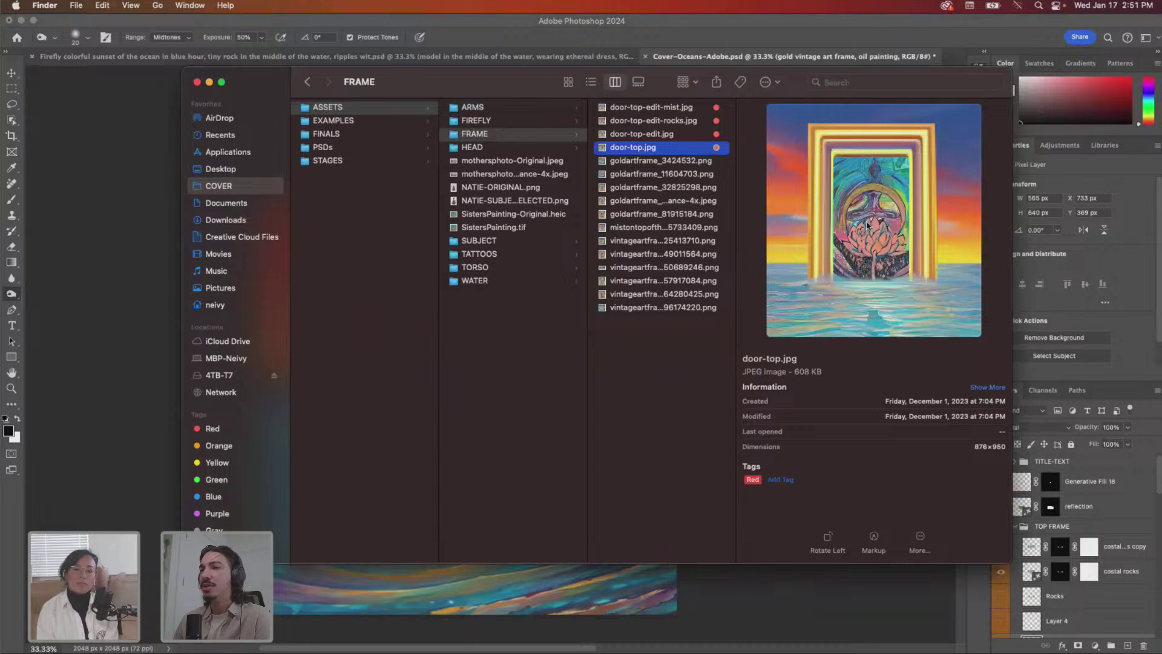
- Shift the Finder window slightly and compare door-top.jpg with its rocks and mist edits
{"action": "left_click_drag", "start_coordinate": [522, 88], "coordinate": [548, 80]}
{"action": "left_click", "coordinate": [432, 412]}
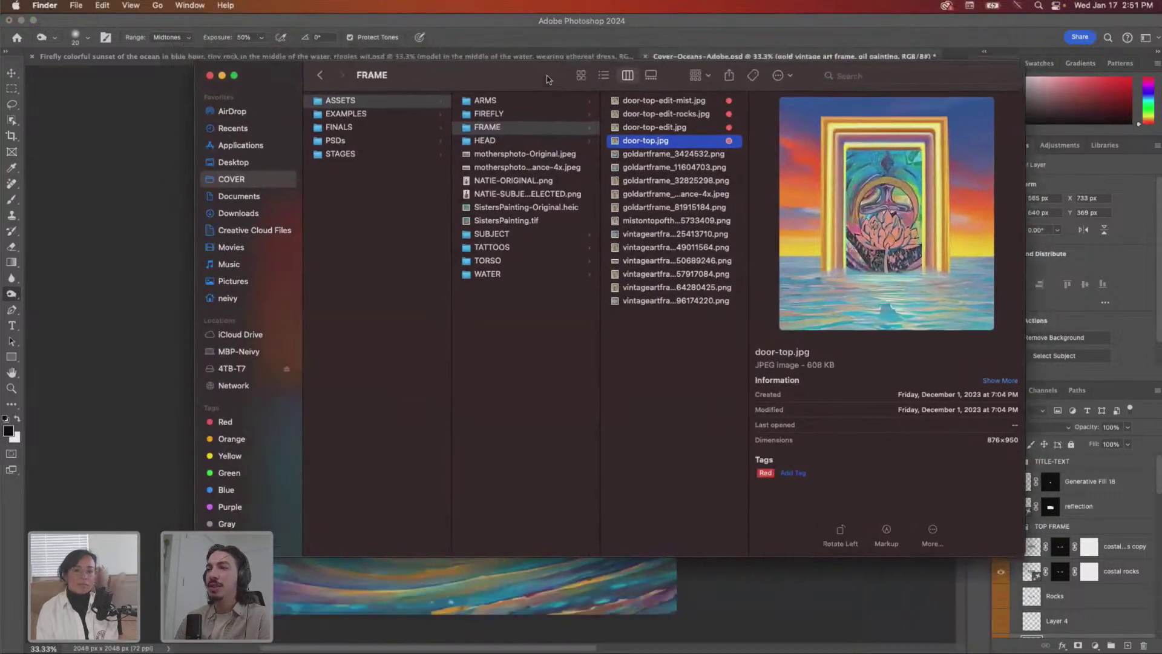
{"action": "key", "text": "Up"}
{"action": "key", "text": "Up"}
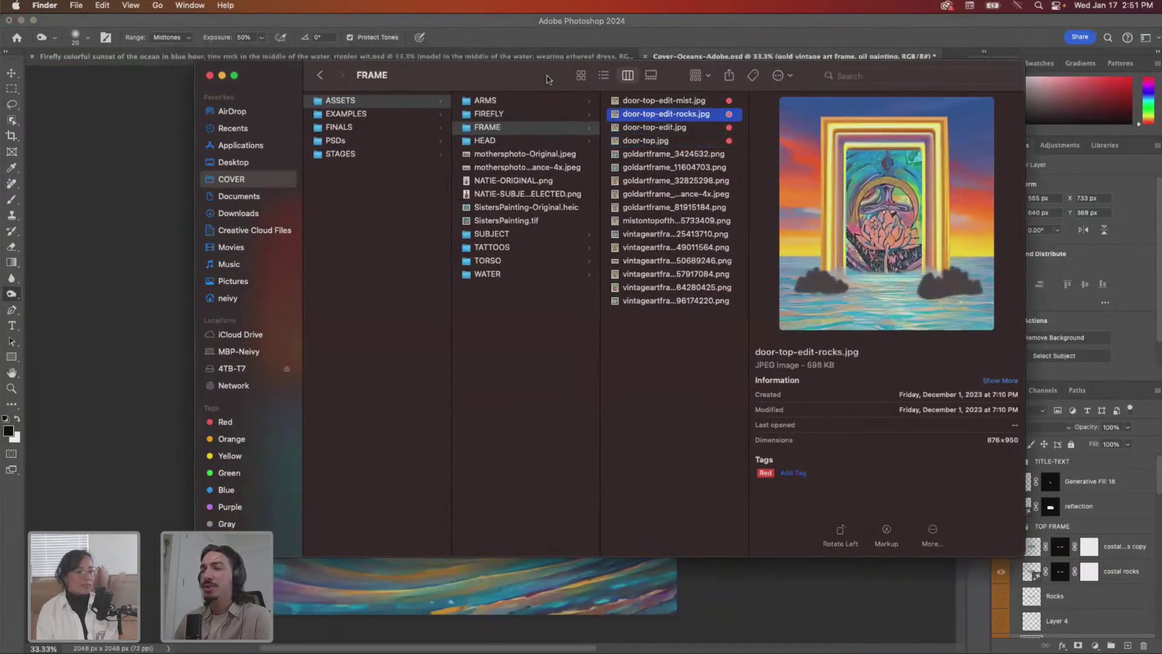
{"action": "key", "text": "Up"}
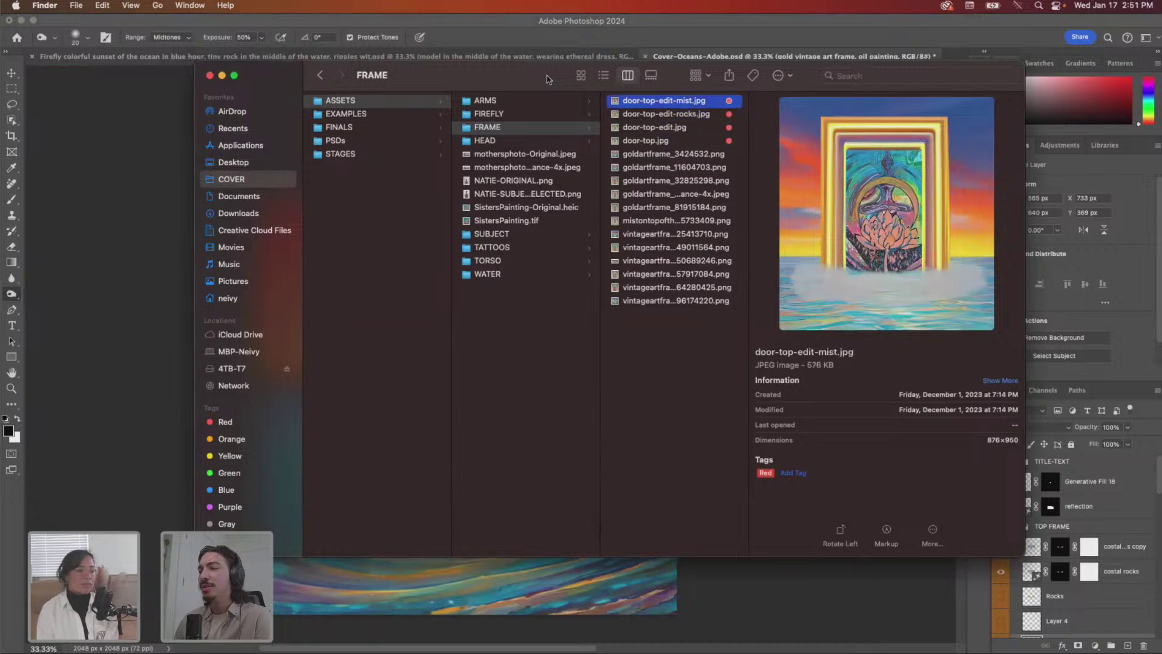
{"action": "key", "text": "Down"}
{"action": "key", "text": "Down"}
{"action": "key", "text": "Down"}
{"action": "key", "text": "Down"}
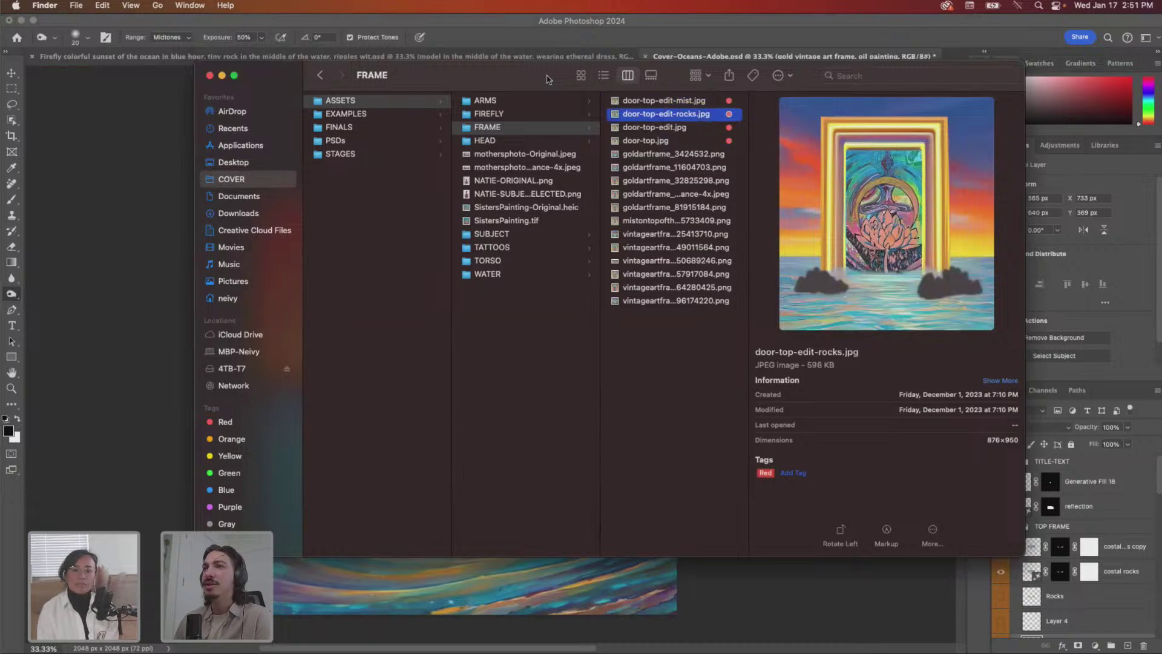
- Preview mistontopofthewateroilp_55733409.png and vintageartframesubmergedin_25413710.png in the FRAME folder
{"action": "key", "text": "Down"}
{"action": "key", "text": "Down"}
{"action": "key", "text": "Down"}
{"action": "key", "text": "Down"}
{"action": "key", "text": "Down"}
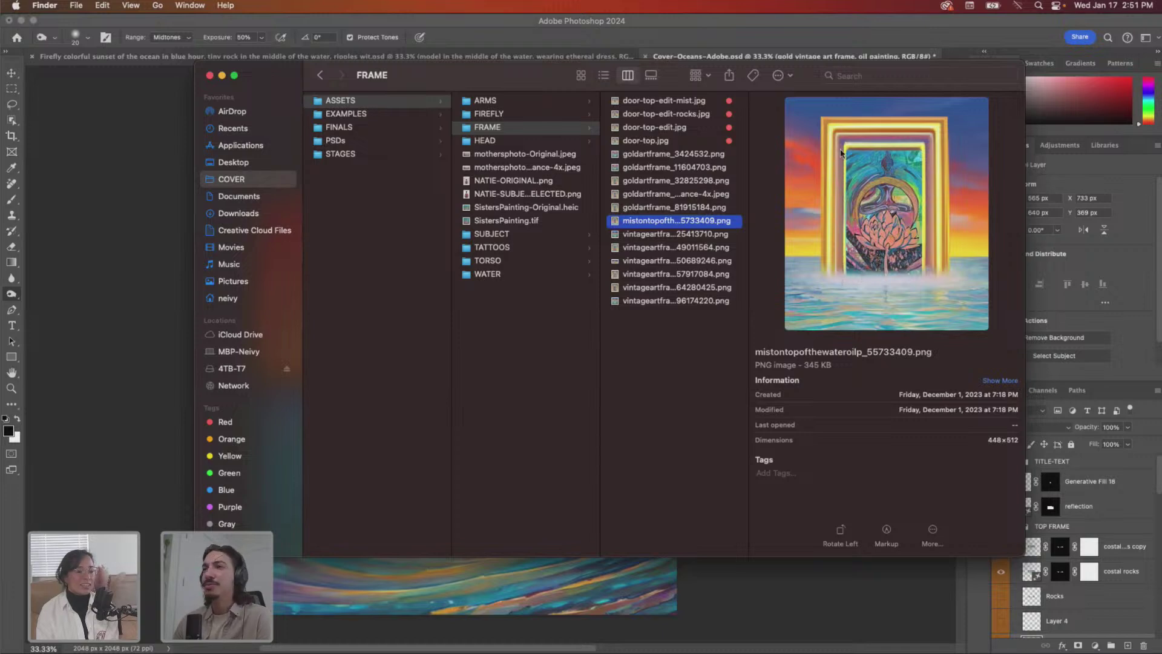
{"action": "key", "text": "Down"}
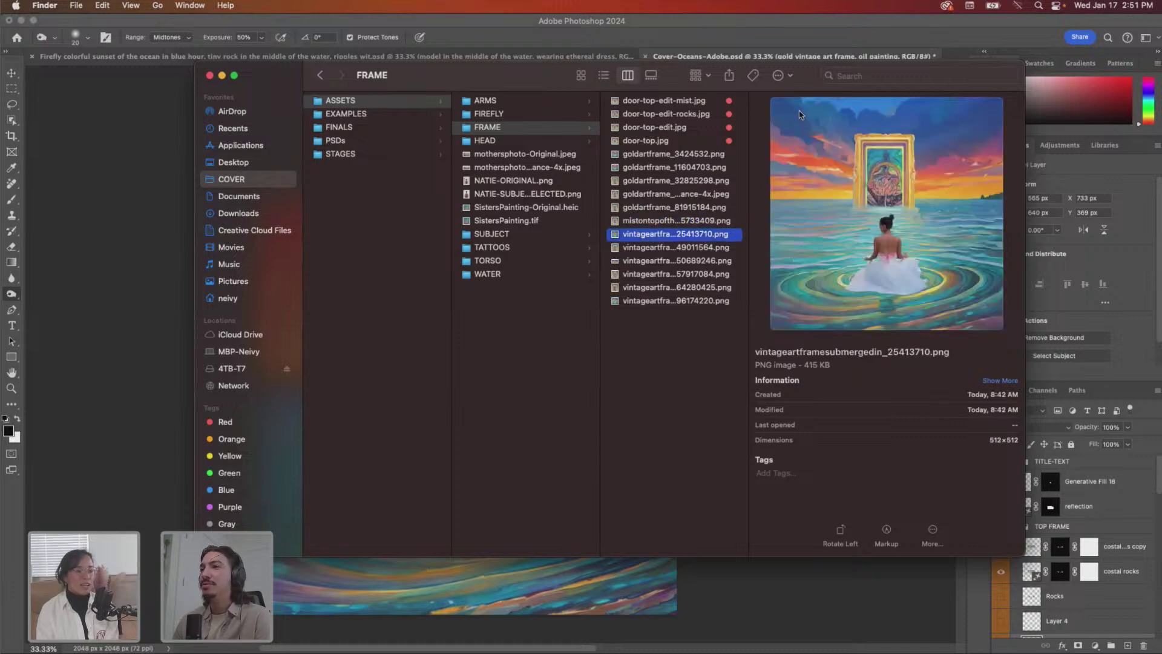
{"action": "key", "text": "Down"}
{"action": "key", "text": "Down"}
- Browse past the HEAD folder and preview the ASSETS source images, from mothersphoto-Original.jpeg and the subject cutout to SistersPainting.tif
{"action": "key", "text": "Left"}
{"action": "key", "text": "Down"}
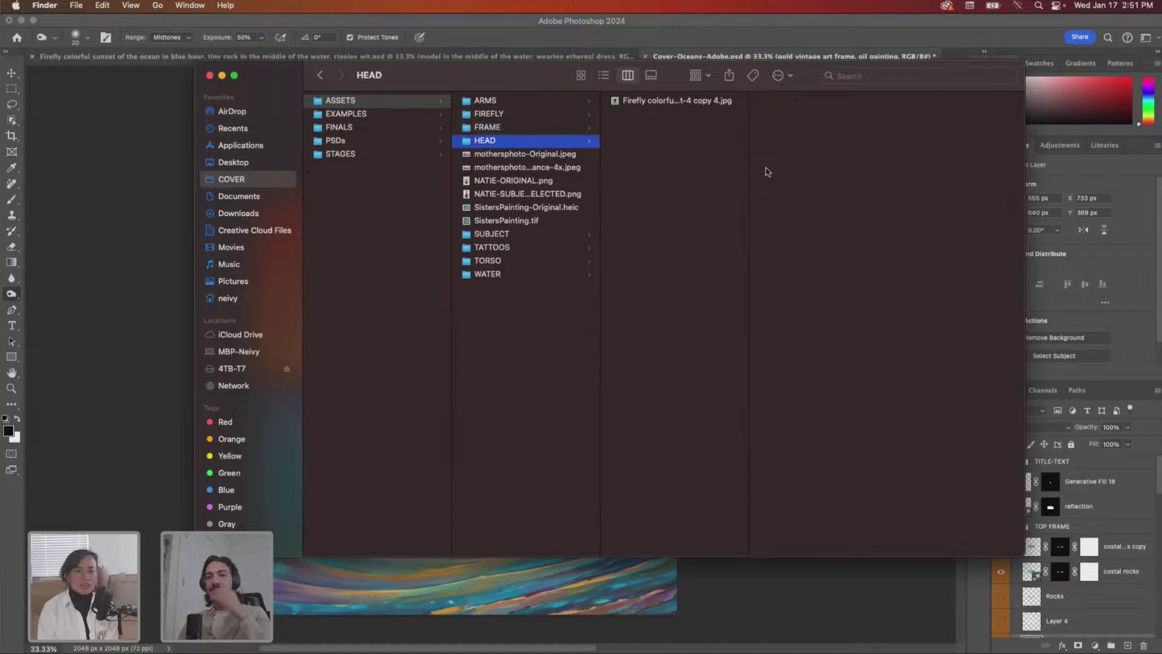
{"action": "key", "text": "Down"}
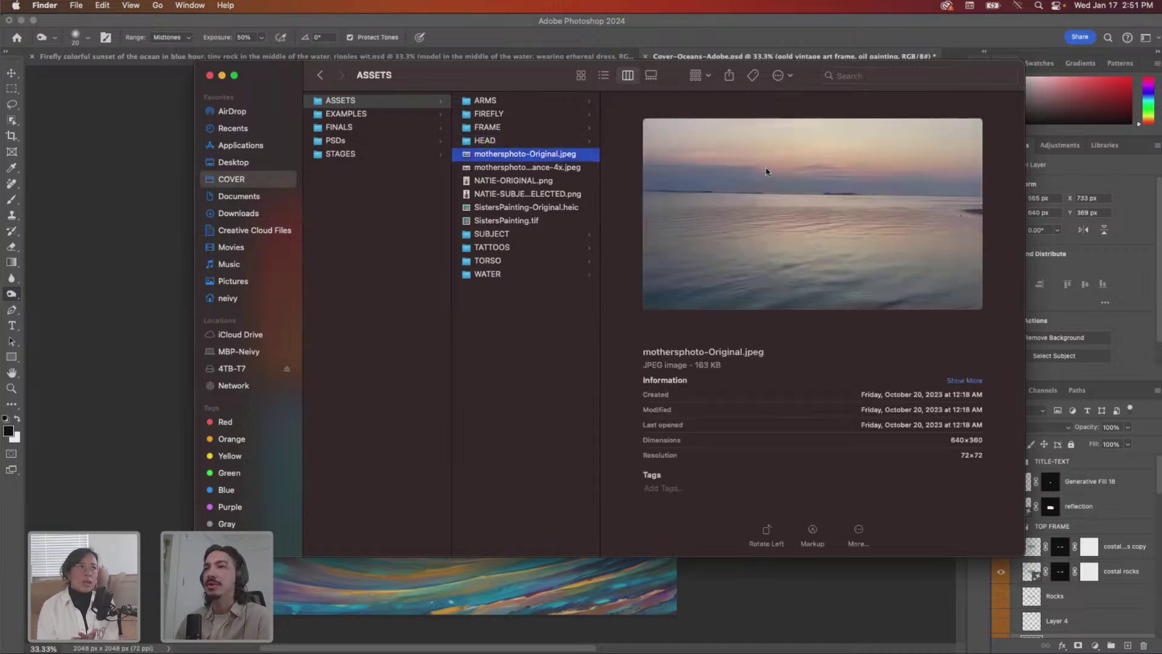
{"action": "key", "text": "Down"}
{"action": "key", "text": "Down"}
{"action": "key", "text": "Down"}
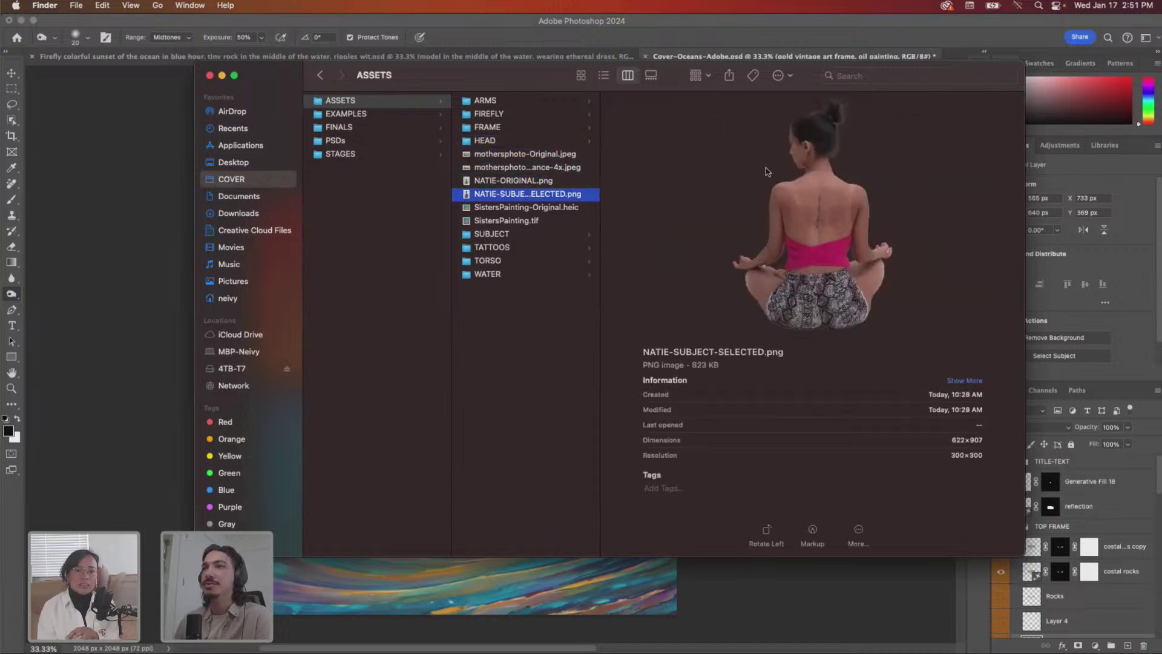
{"action": "key", "text": "Down"}
{"action": "key", "text": "Down"}
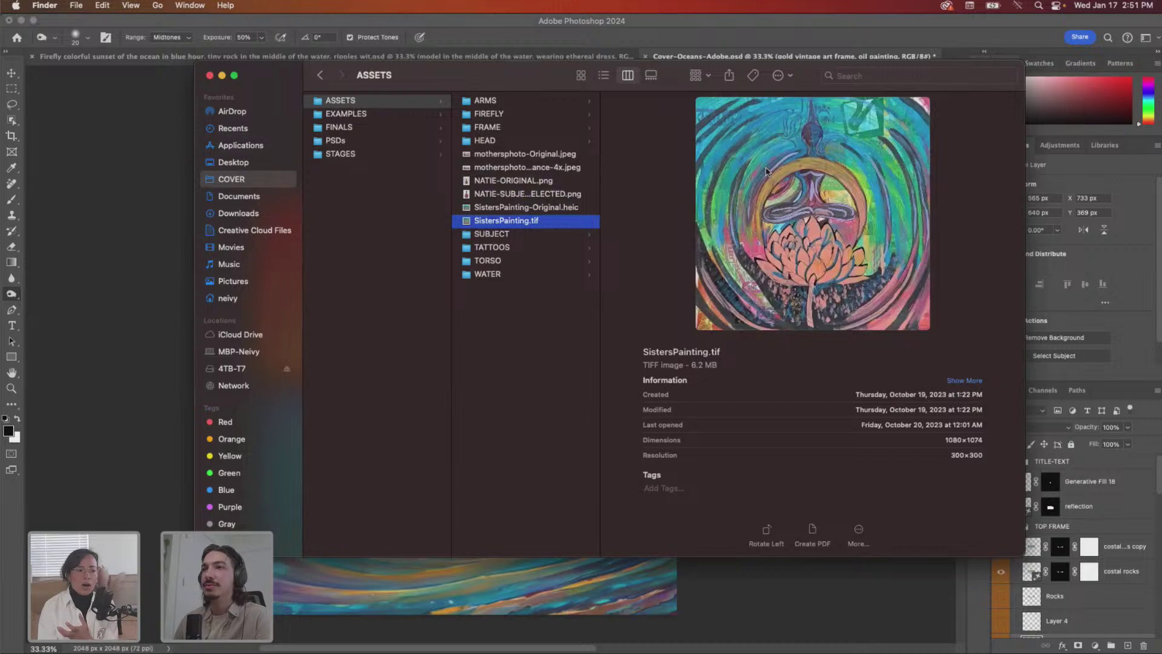
- Open the SUBJECT folder and preview the generated images of the woman in the white dress
{"action": "key", "text": "Down"}
{"action": "key", "text": "Right"}
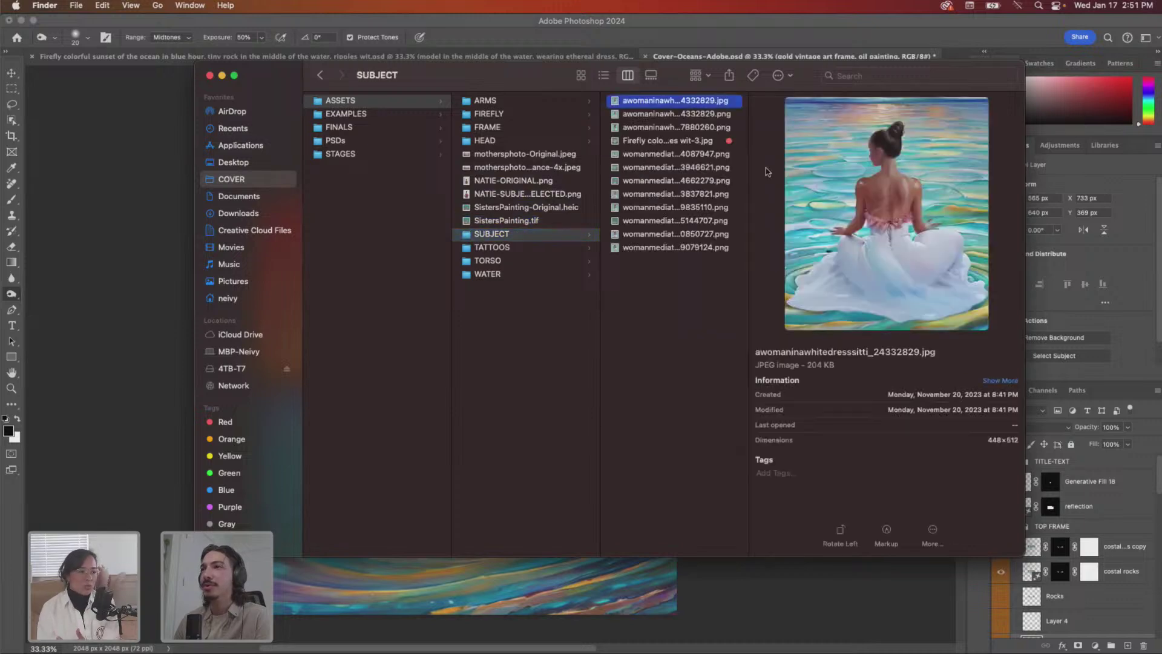
{"action": "key", "text": "Down"}
{"action": "key", "text": "Down"}
{"action": "key", "text": "Down"}
{"action": "key", "text": "Down"}
{"action": "key", "text": "Down"}
{"action": "key", "text": "Down"}
{"action": "key", "text": "Down"}
{"action": "key", "text": "Down"}
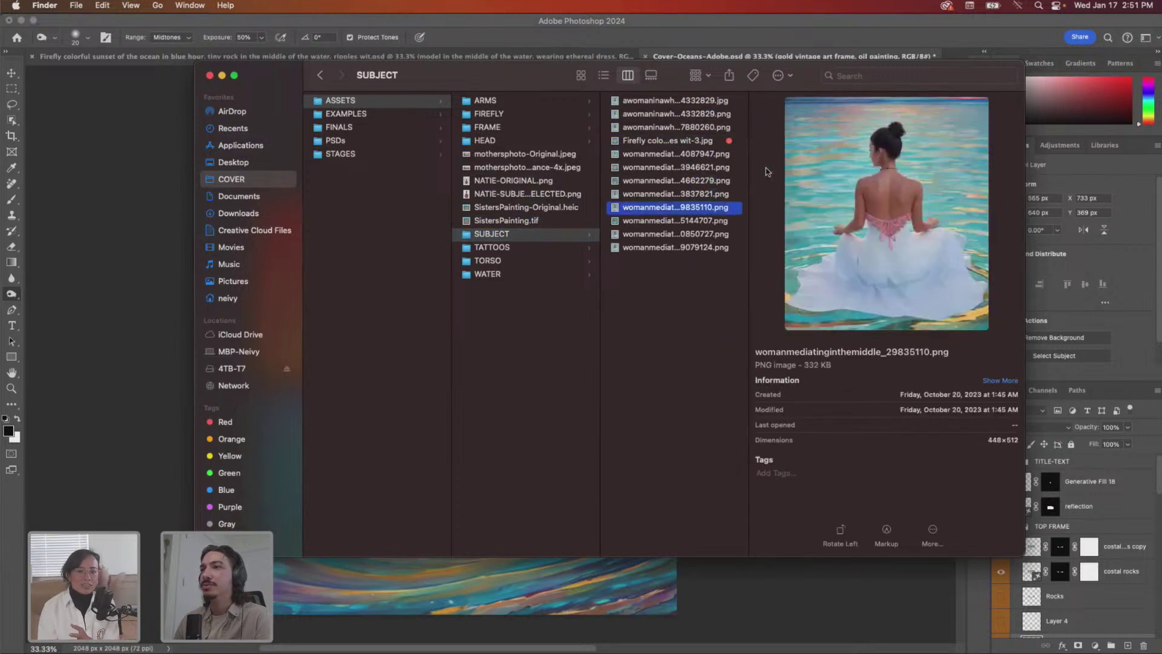
{"action": "key", "text": "Down"}
{"action": "key", "text": "Down"}
{"action": "key", "text": "Down"}
- Open the TATTOOS folder and preview the spine tattoo images through verticalspinetattoooilpai_89835388.png
{"action": "key", "text": "Left"}
{"action": "key", "text": "Down"}
{"action": "key", "text": "Right"}
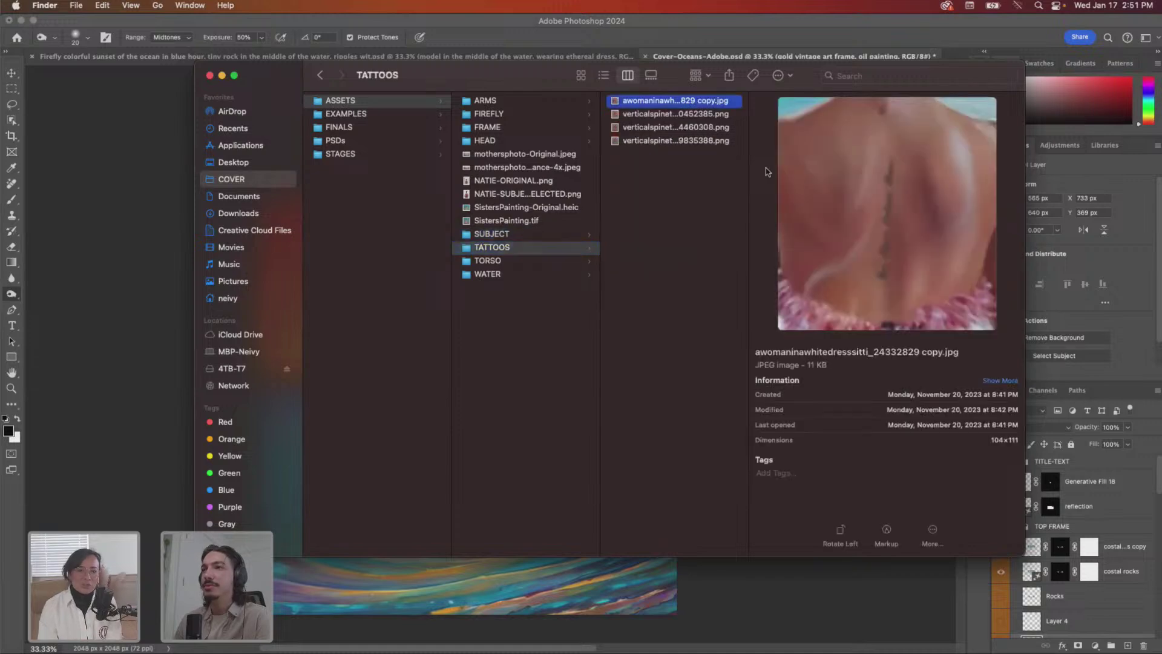
{"action": "key", "text": "Down"}
{"action": "key", "text": "Down"}
{"action": "key", "text": "Down"}
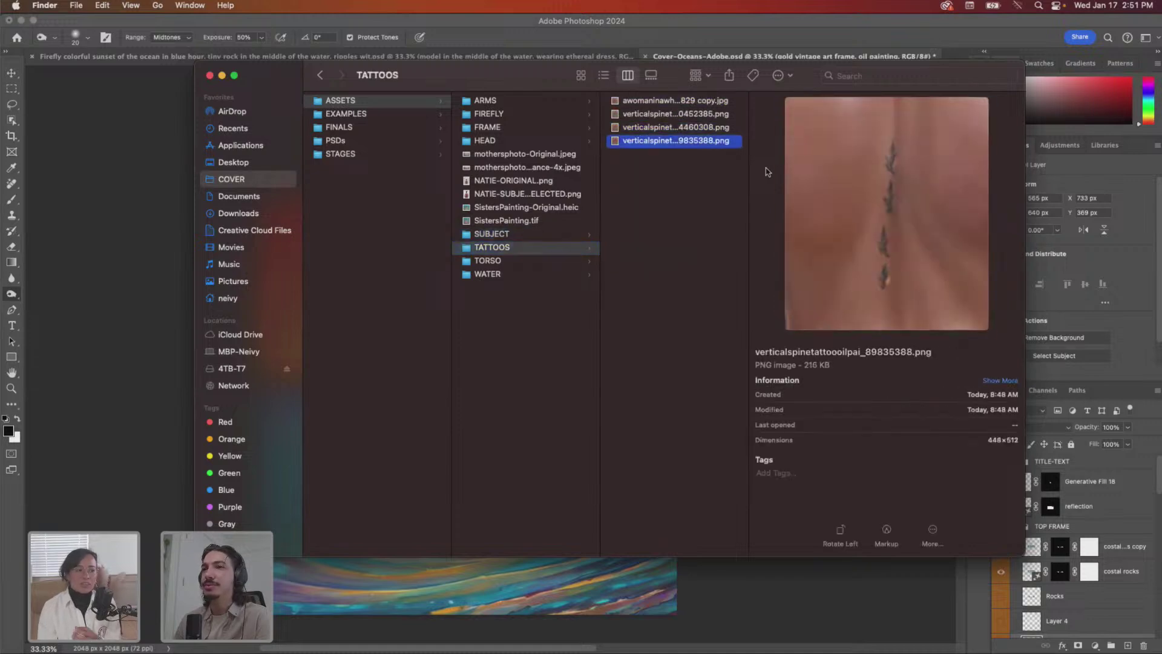
- Browse past the TORSO folder and preview the images in the WATER folder through waterripples_51061175.png
{"action": "key", "text": "Left"}
{"action": "key", "text": "Down"}
{"action": "key", "text": "Right"}
{"action": "key", "text": "Left"}
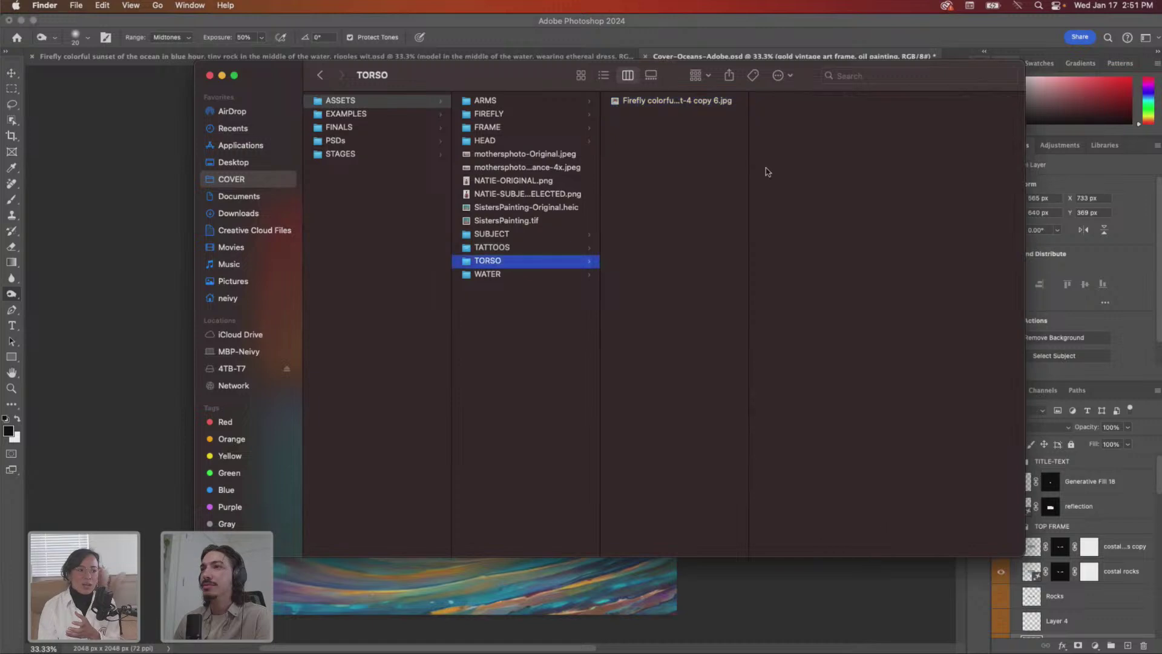
{"action": "key", "text": "Down"}
{"action": "key", "text": "Right"}
{"action": "key", "text": "Down"}
{"action": "key", "text": "Down"}
{"action": "key", "text": "Down"}
{"action": "key", "text": "Down"}
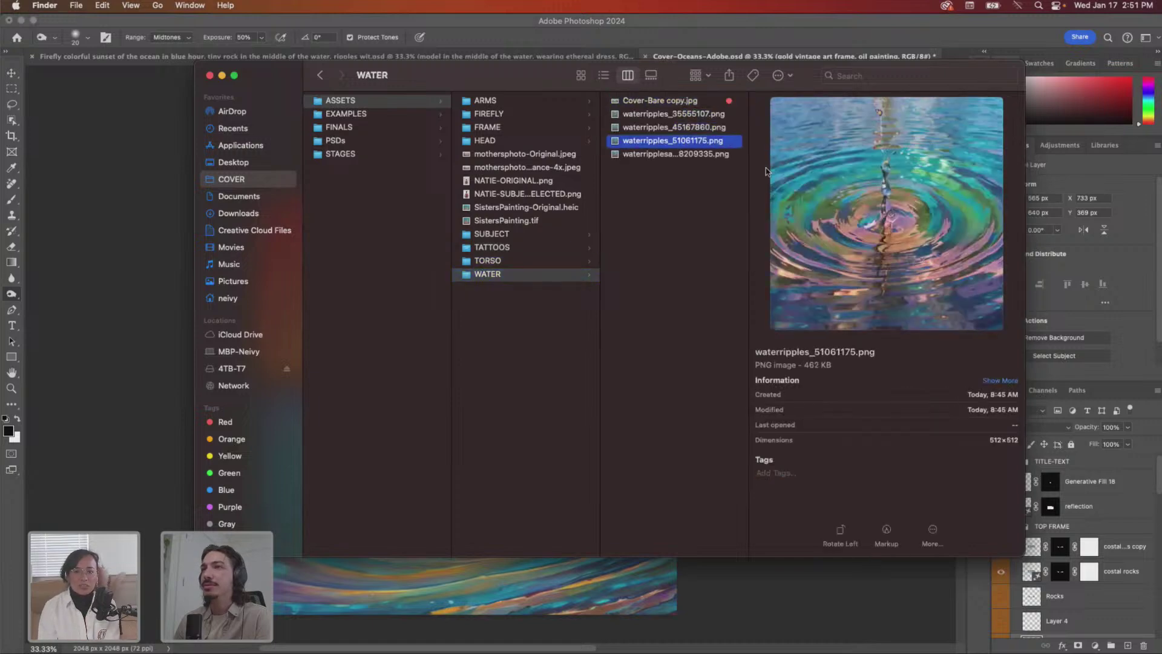
- Compare the water ripple variations from waterripples_35555107.png to waterripplesart_28209335.png in the WATER folder
{"action": "key", "text": "Up"}
{"action": "key", "text": "Up"}
{"action": "key", "text": "Up"}
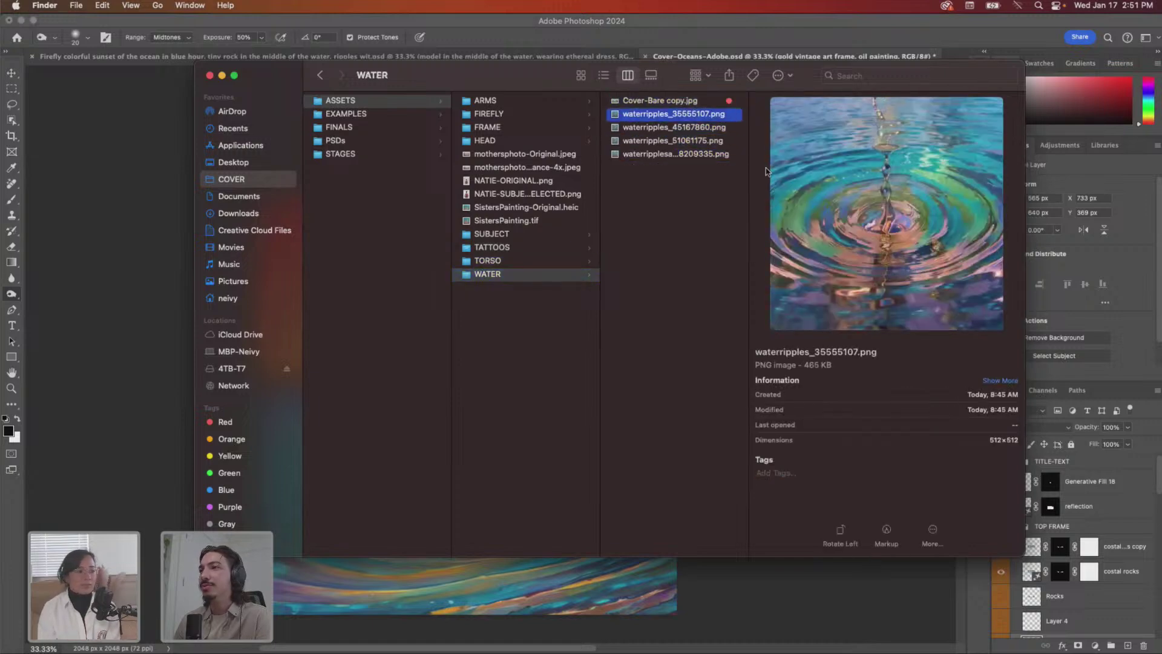
{"action": "key", "text": "Up"}
{"action": "key", "text": "Down"}
{"action": "key", "text": "Down"}
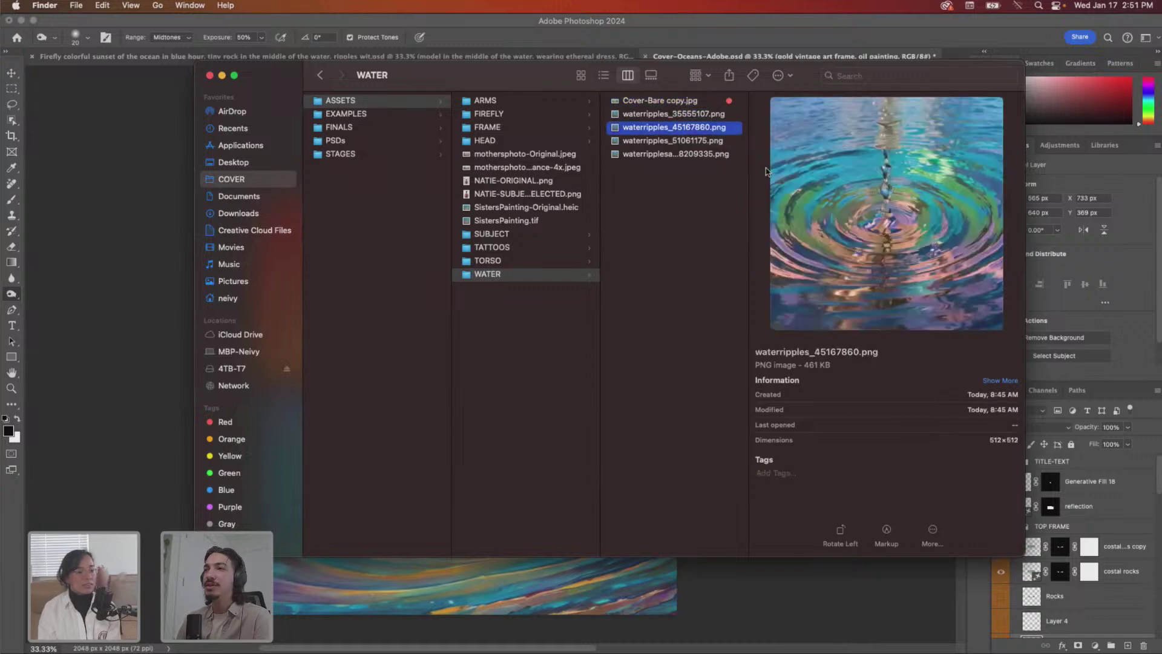
{"action": "key", "text": "Down"}
{"action": "key", "text": "Down"}
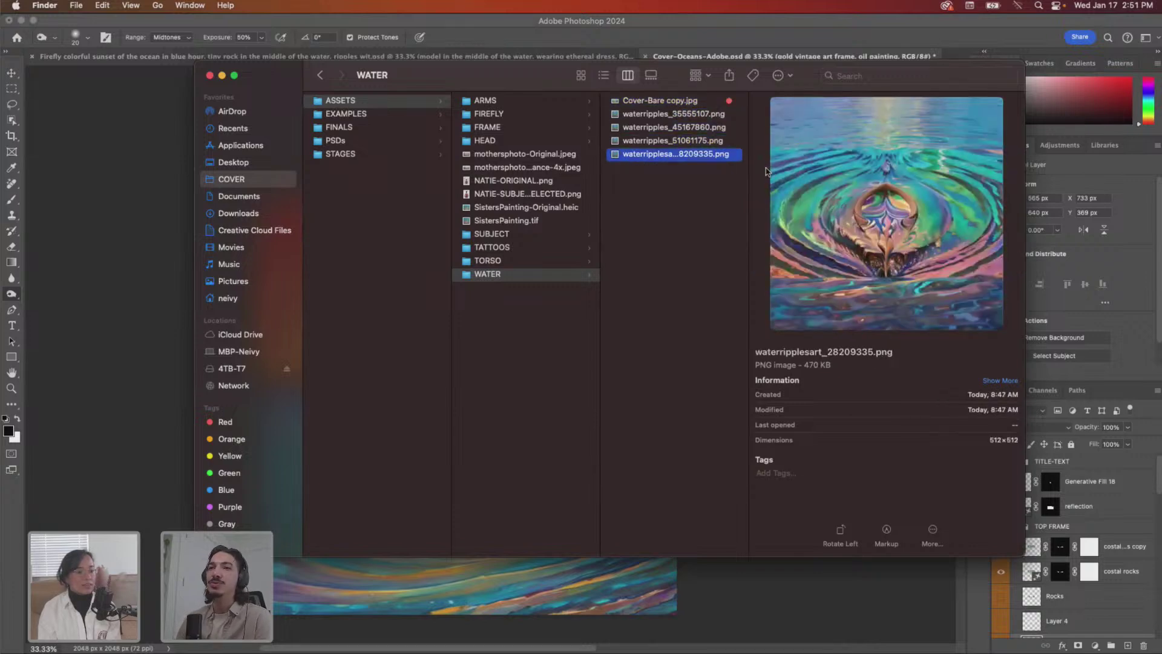
{"action": "key", "text": "Up"}
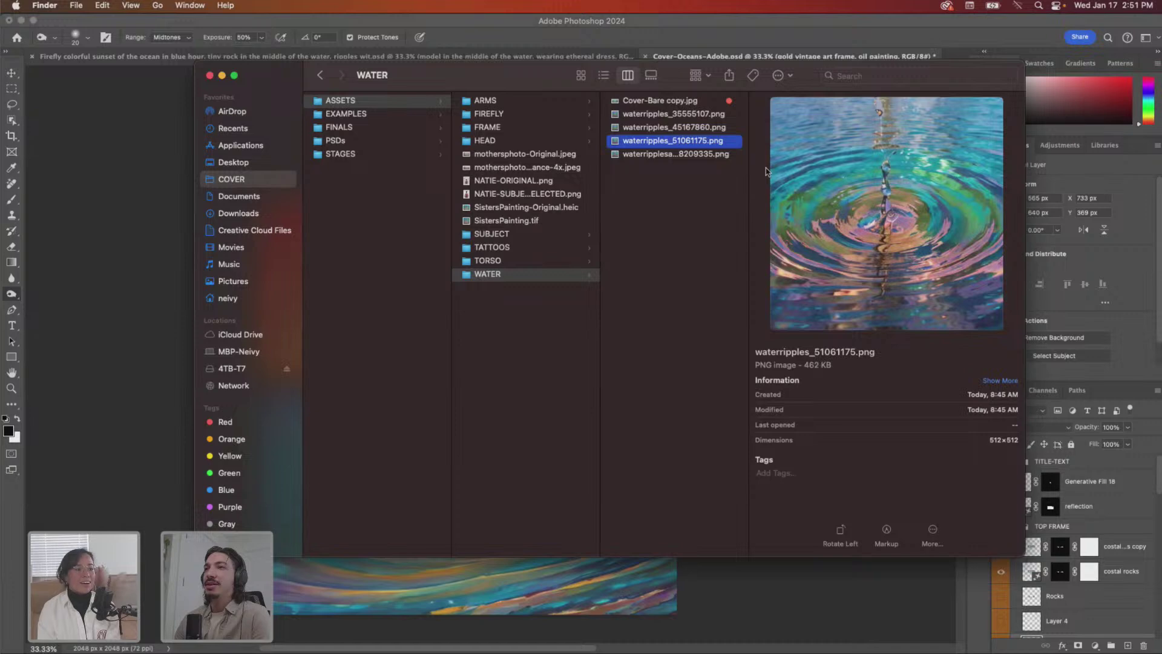
- Go through the WATER folder's ripple images again, finishing on waterripples_45167860.png
{"action": "key", "text": "Left"}
{"action": "key", "text": "Right"}
{"action": "key", "text": "Down"}
{"action": "key", "text": "Down"}
{"action": "key", "text": "Down"}
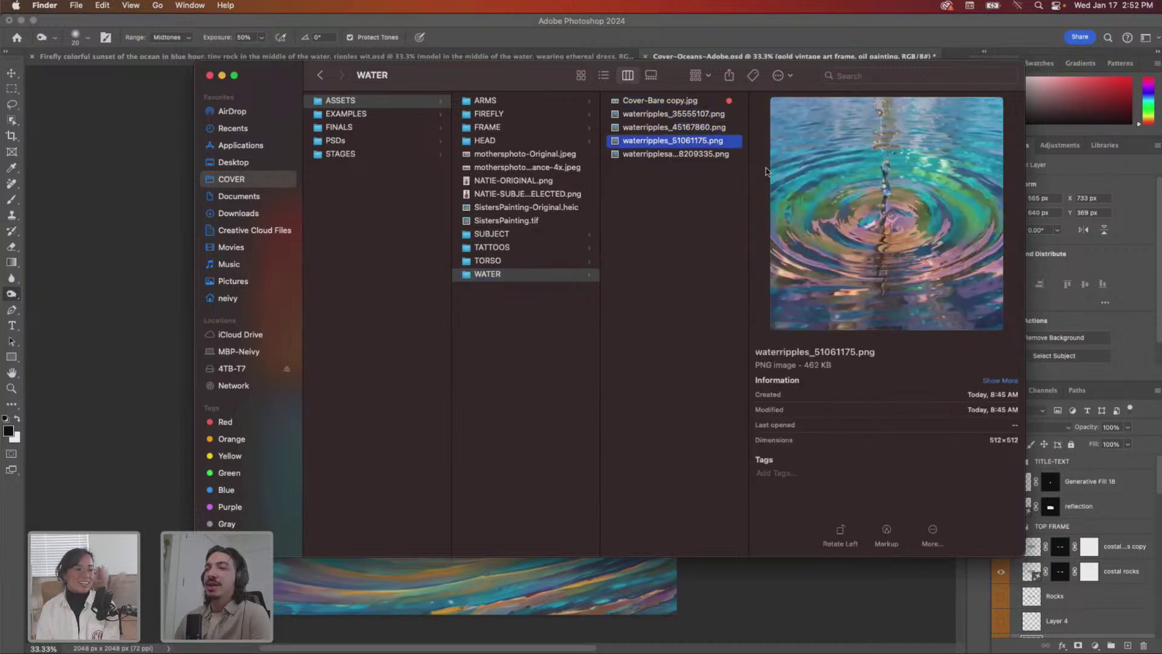
{"action": "key", "text": "Up"}
{"action": "key", "text": "Up"}
{"action": "key", "text": "Up"}
{"action": "key", "text": "Down"}
{"action": "key", "text": "Down"}
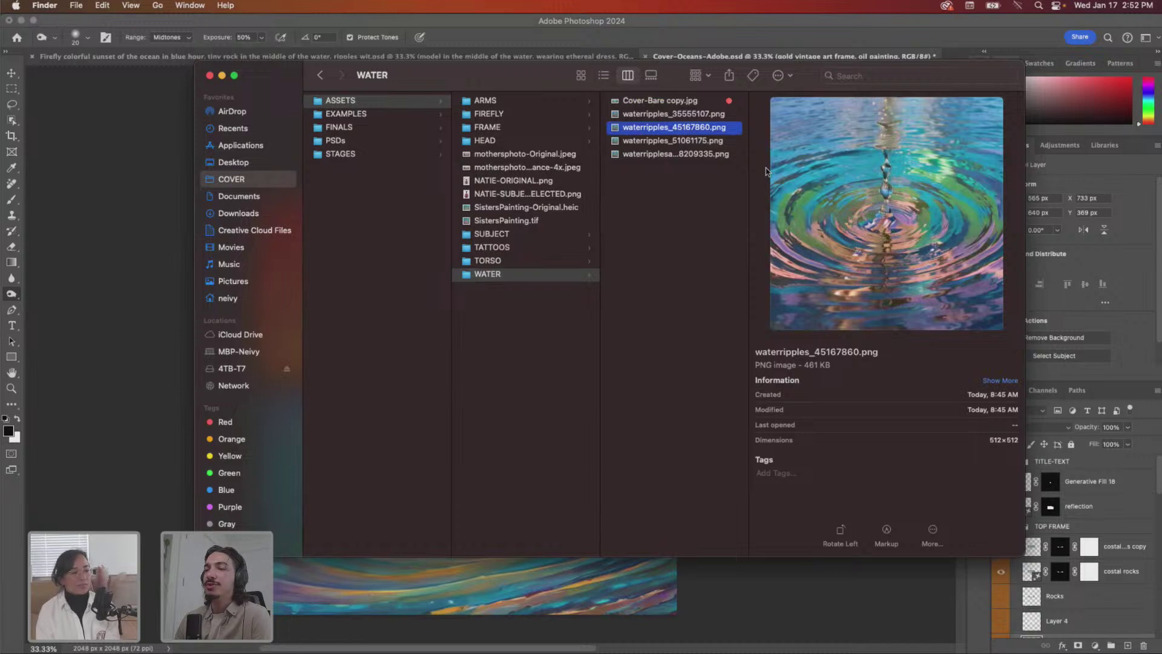
{"action": "key", "text": "Down"}
{"action": "key", "text": "Down"}
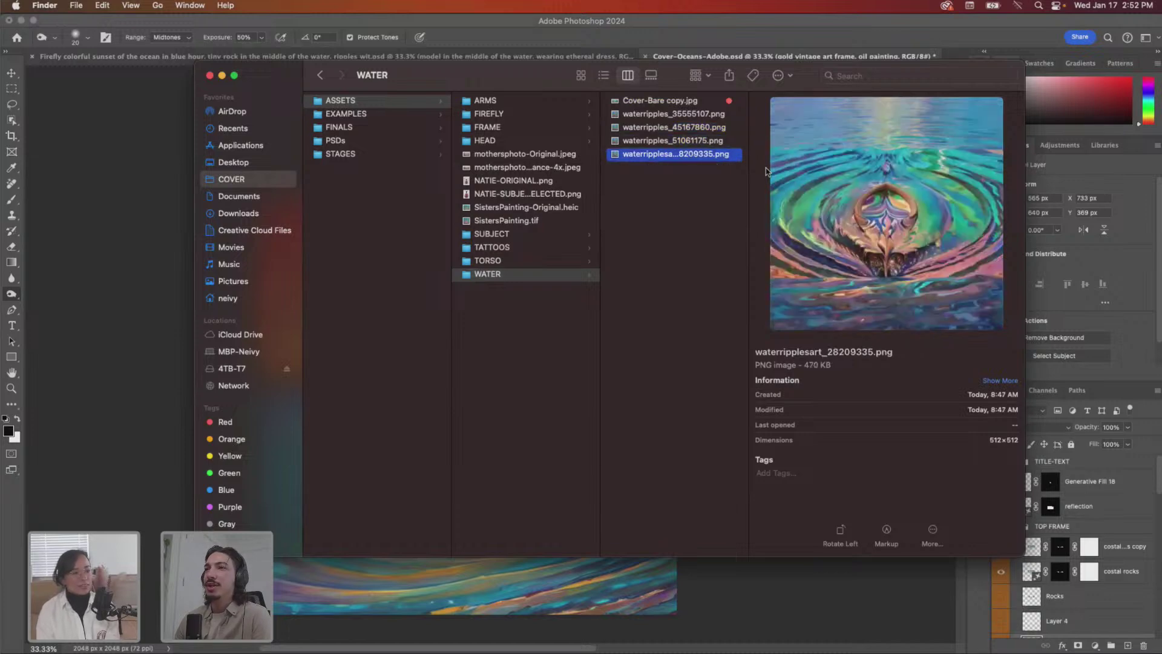
{"action": "key", "text": "Up"}
{"action": "key", "text": "Up"}
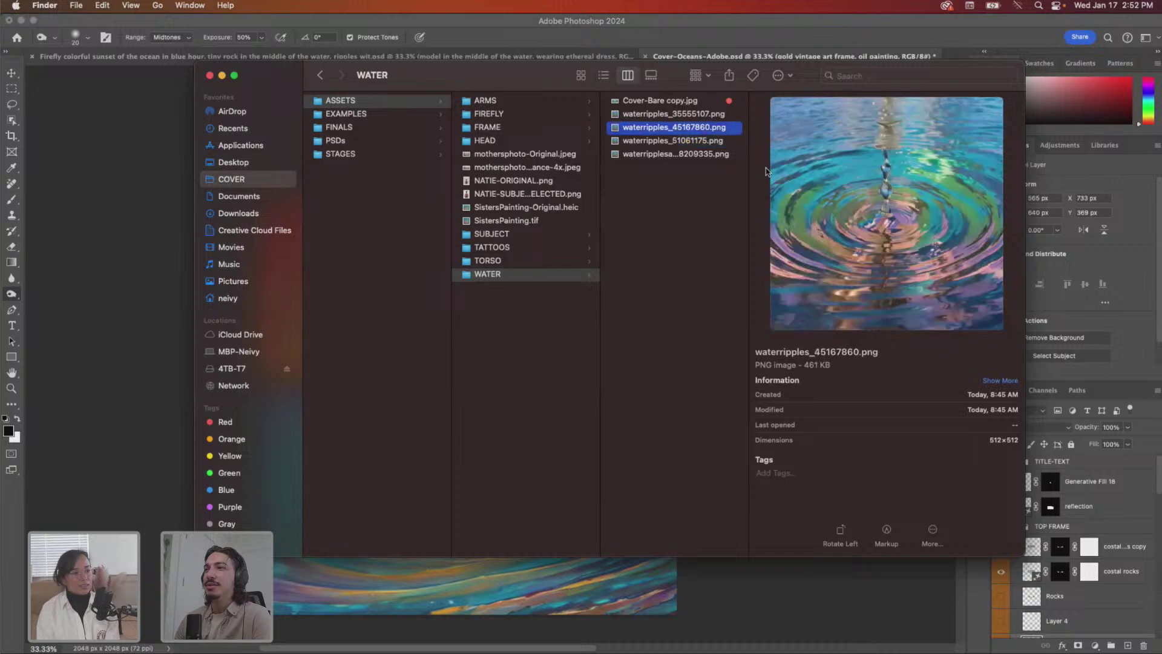
- View waterripples_45167860.png enlarged in Preview, and close both it and COVER-STAGE-006.jpg
{"action": "mouse_move", "coordinate": [813, 79]}
{"action": "left_mouse_down"}
{"action": "mouse_move", "coordinate": [571, 165]}
{"action": "mouse_move", "coordinate": [343, 616]}
{"action": "mouse_move", "coordinate": [612, 163]}
{"action": "mouse_move", "coordinate": [761, 114]}
{"action": "left_mouse_up"}
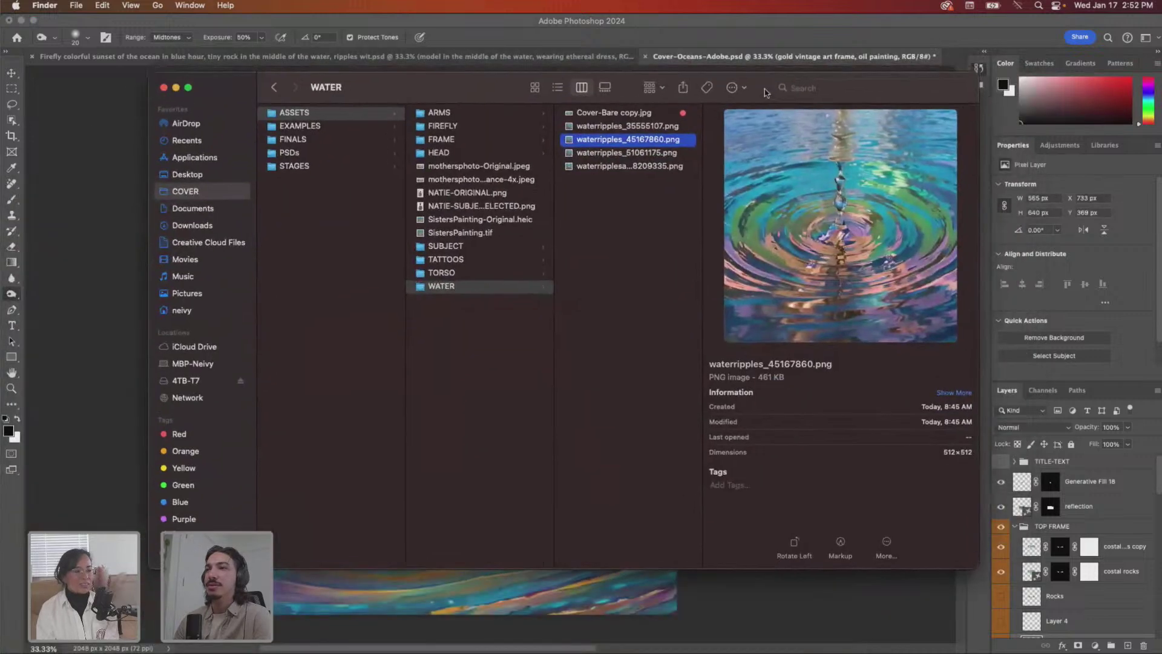
{"action": "double_click", "coordinate": [656, 141]}
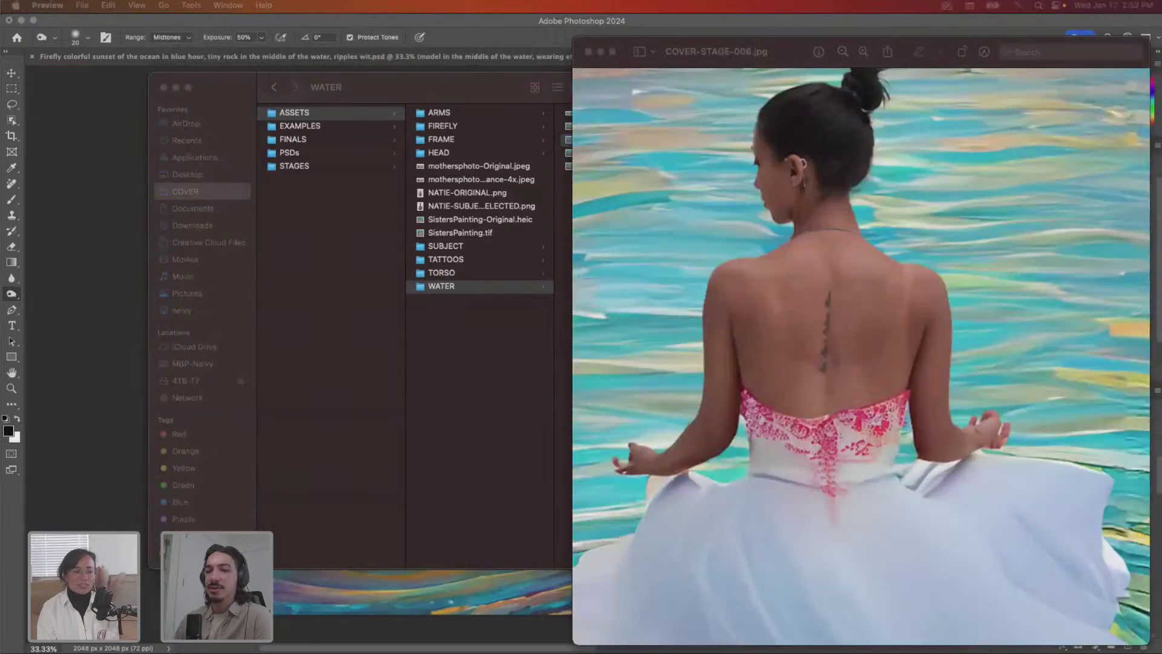
{"action": "left_click_drag", "start_coordinate": [411, 281], "coordinate": [407, 92]}
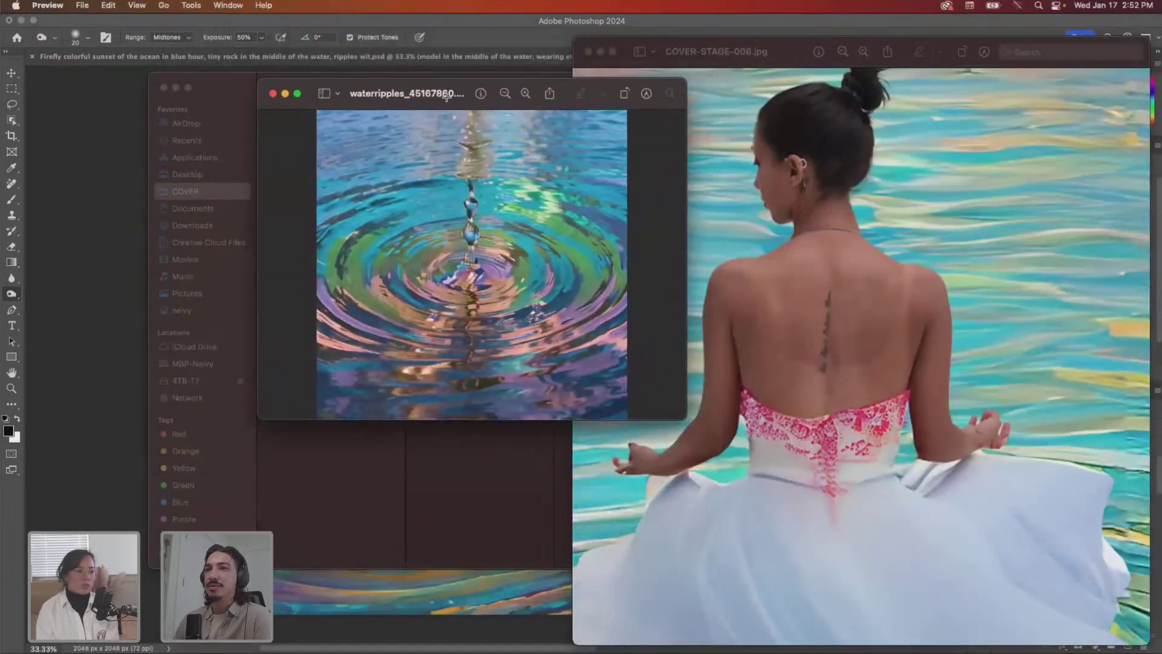
{"action": "left_click_drag", "start_coordinate": [687, 420], "coordinate": [855, 572]}
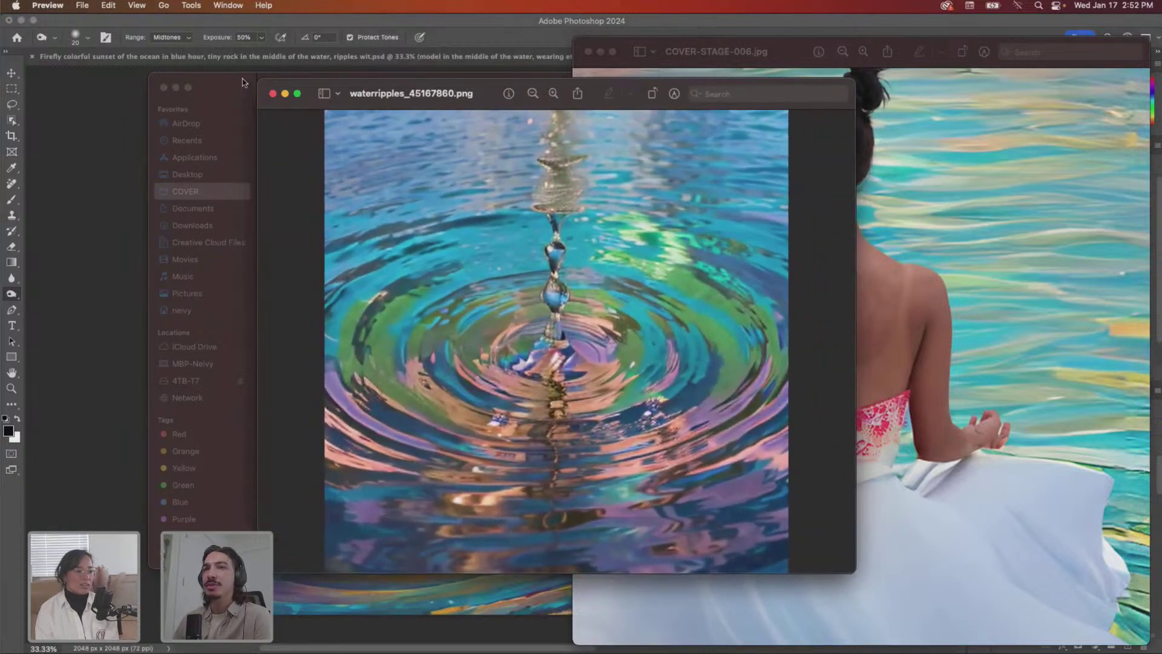
{"action": "left_click", "coordinate": [273, 93]}
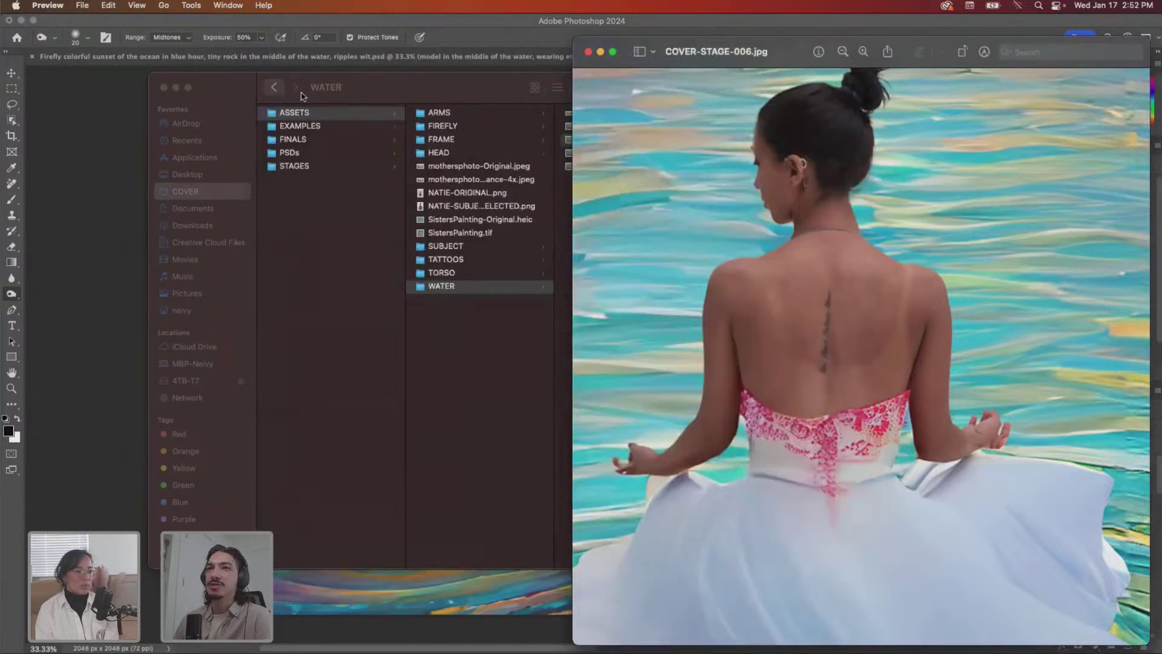
{"action": "left_click", "coordinate": [589, 52]}
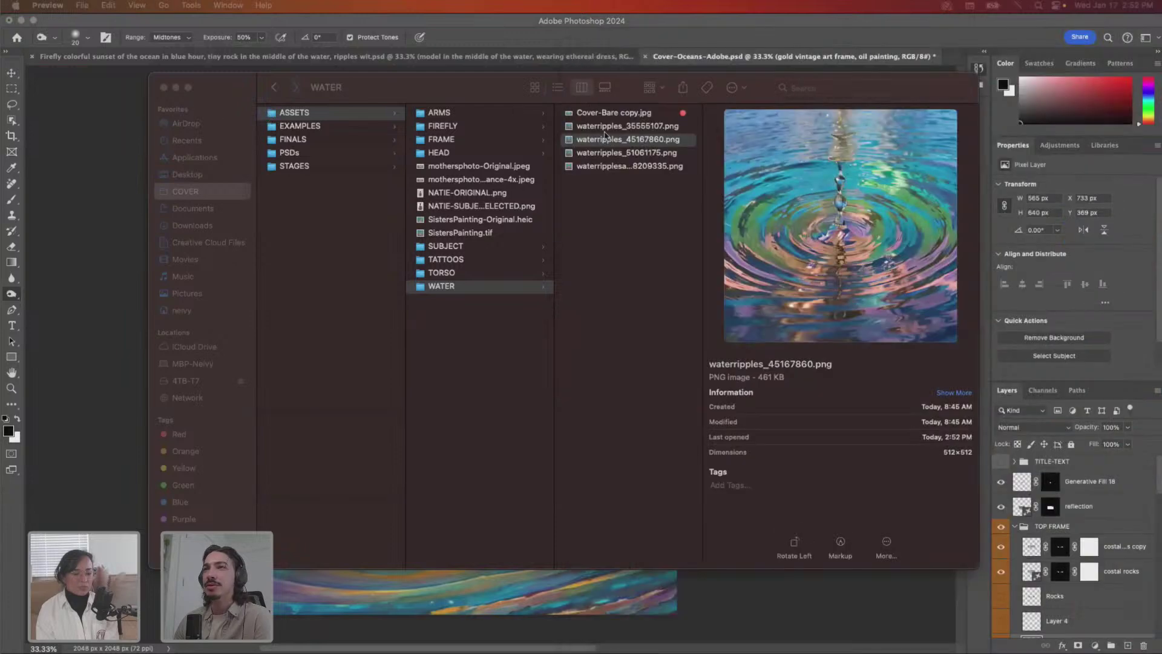
- Flip through the ripple images once more and go back to the WATER folder in ASSETS
{"action": "key", "text": "Up"}
{"action": "key", "text": "Down"}
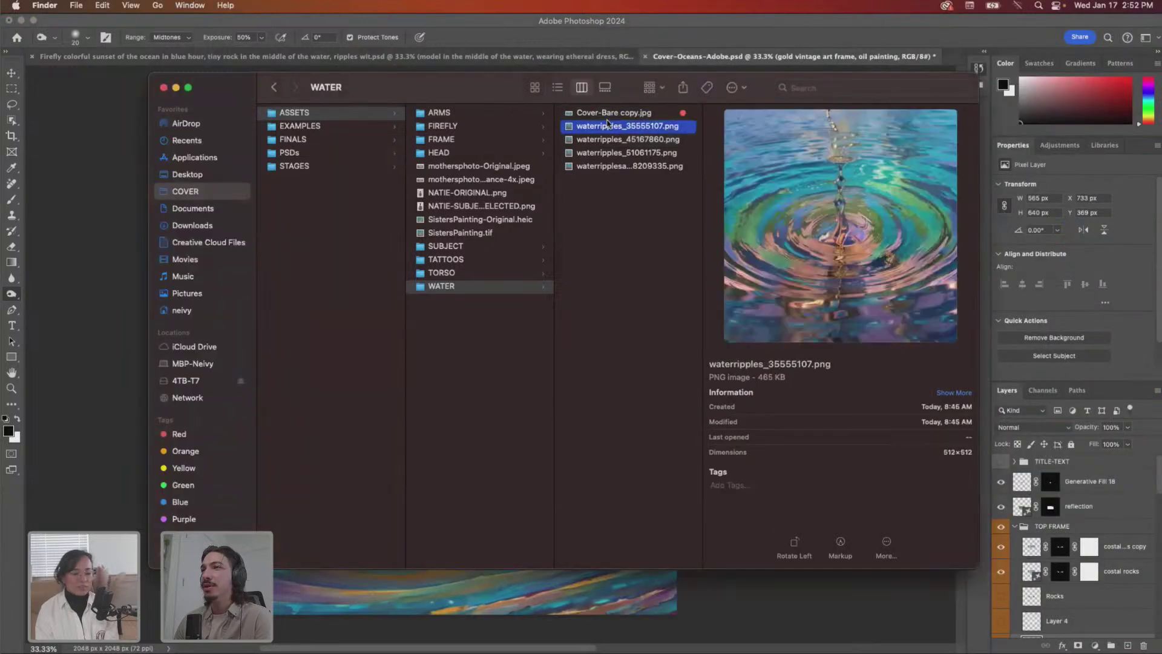
{"action": "key", "text": "Down"}
{"action": "key", "text": "Down"}
{"action": "key", "text": "Down"}
{"action": "key", "text": "Up"}
{"action": "key", "text": "Up"}
{"action": "key", "text": "Left"}
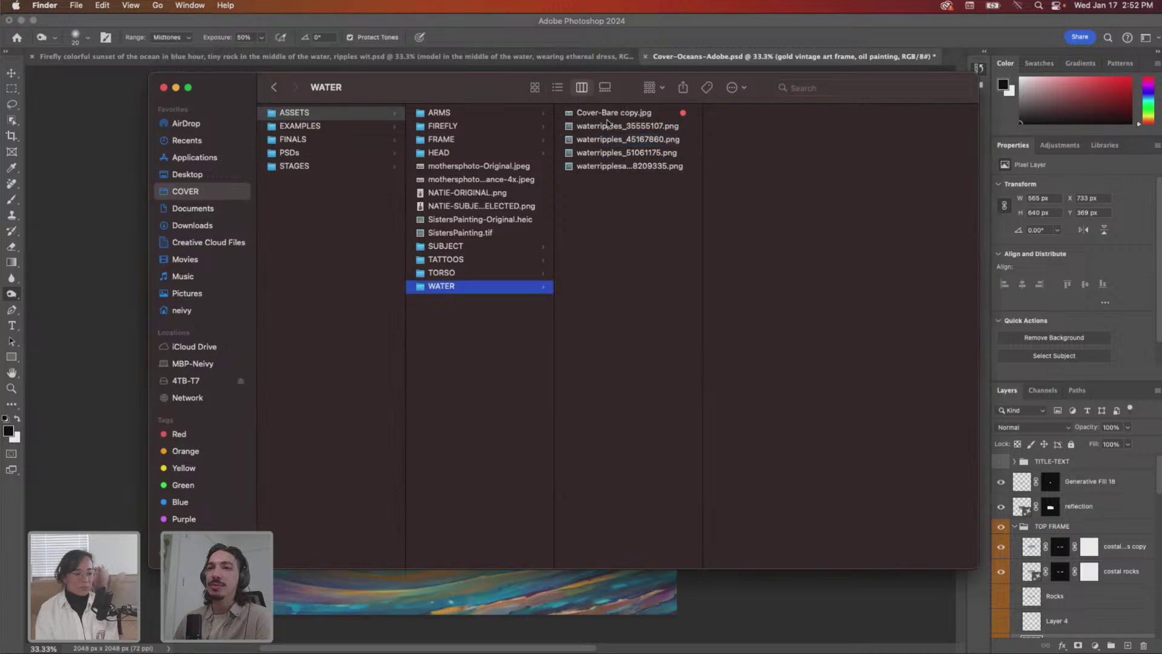
- Browse back up through the ASSETS items, past SistersPainting-Original.heic, to the HEAD folder
{"action": "key", "text": "Up"}
{"action": "key", "text": "Up"}
{"action": "key", "text": "Up"}
{"action": "key", "text": "Up"}
{"action": "key", "text": "Up"}
{"action": "key", "text": "Up"}
{"action": "key", "text": "Up"}
{"action": "key", "text": "Up"}
{"action": "key", "text": "Up"}
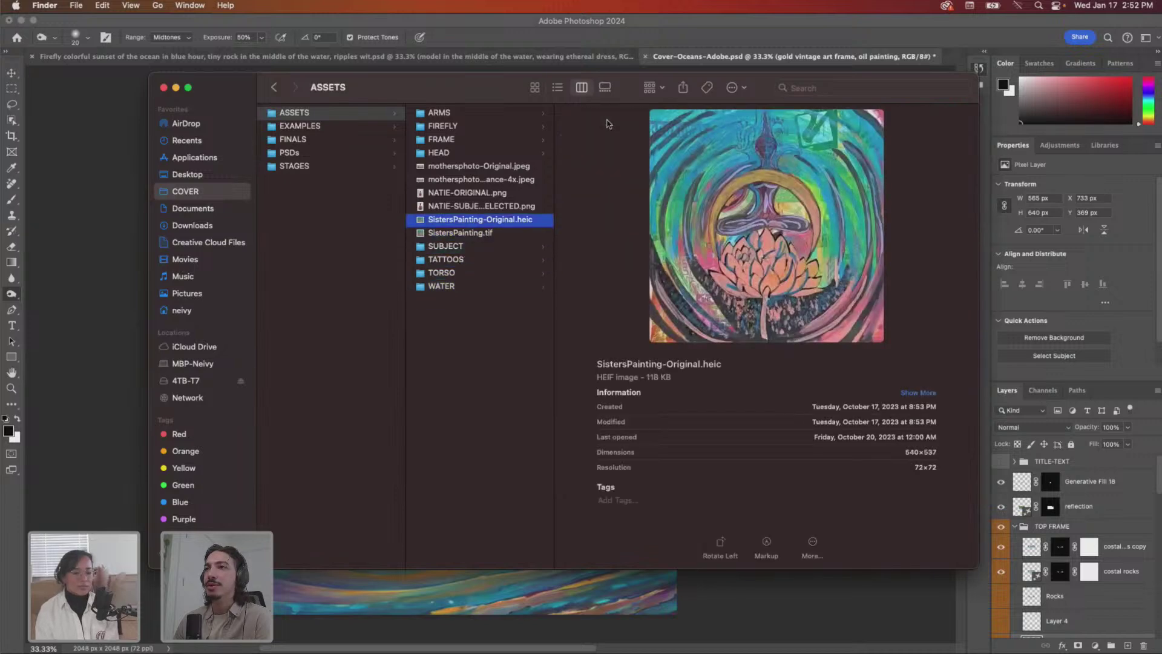
{"action": "key", "text": "Up"}
{"action": "key", "text": "Up"}
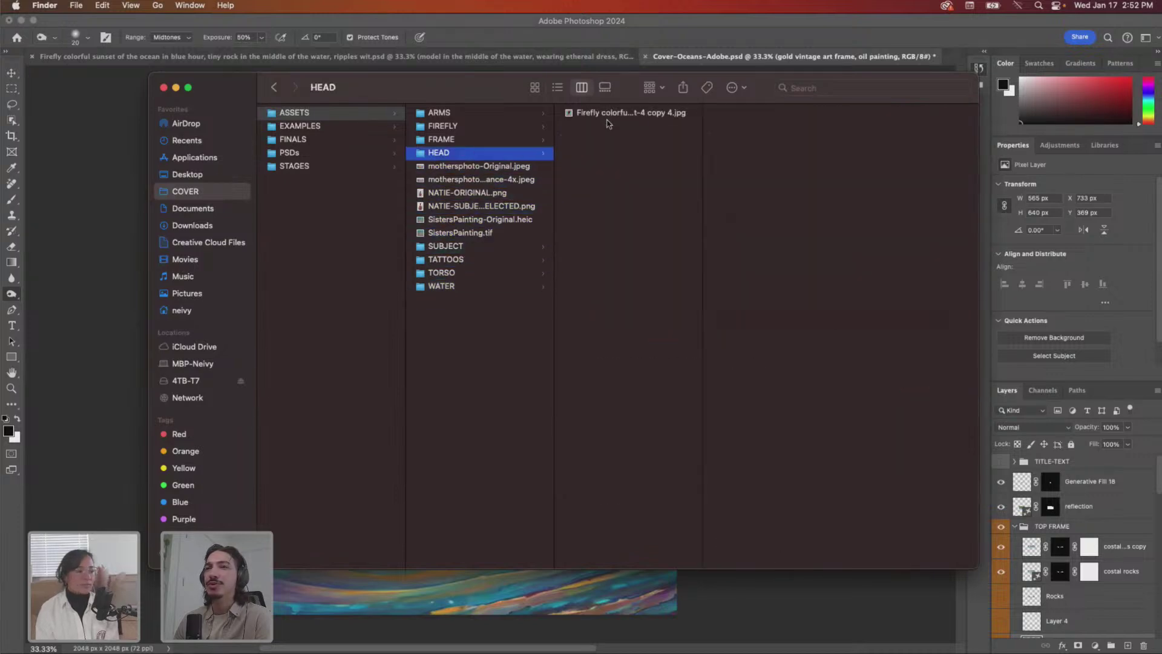
- Move the Finder window out of the way, switch to Adobe Firefly in Safari and set the model version to Firefly Image 1
{"action": "left_click_drag", "start_coordinate": [508, 90], "coordinate": [588, 653]}
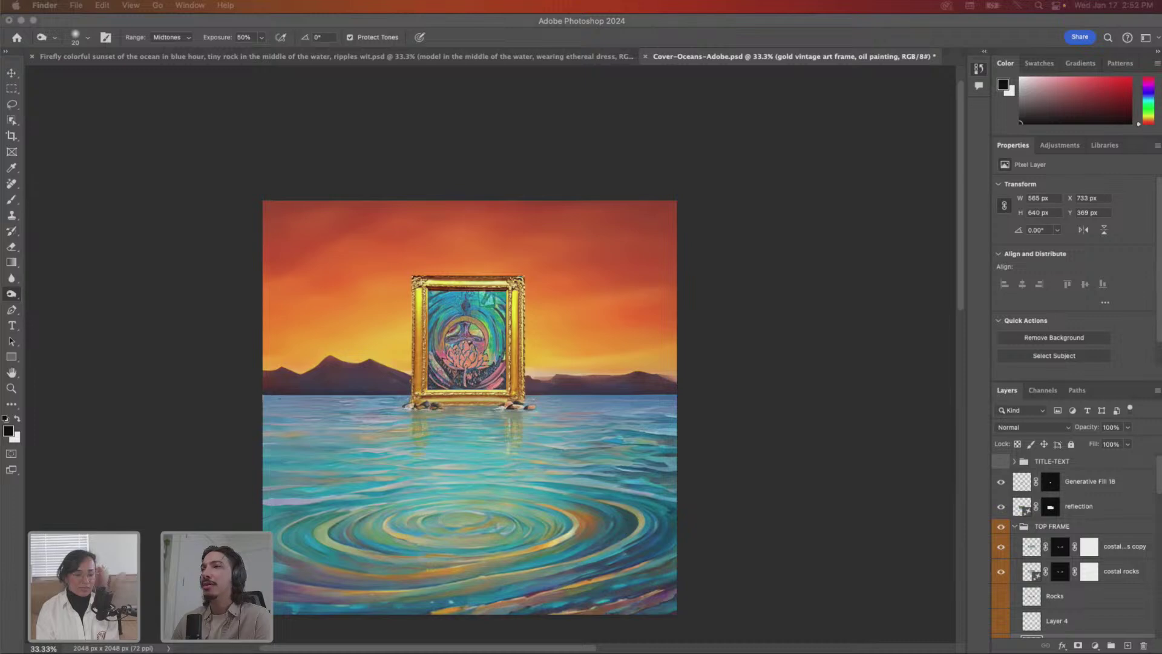
{"action": "key", "text": "ctrl+Up"}
{"action": "left_click", "coordinate": [327, 475]}
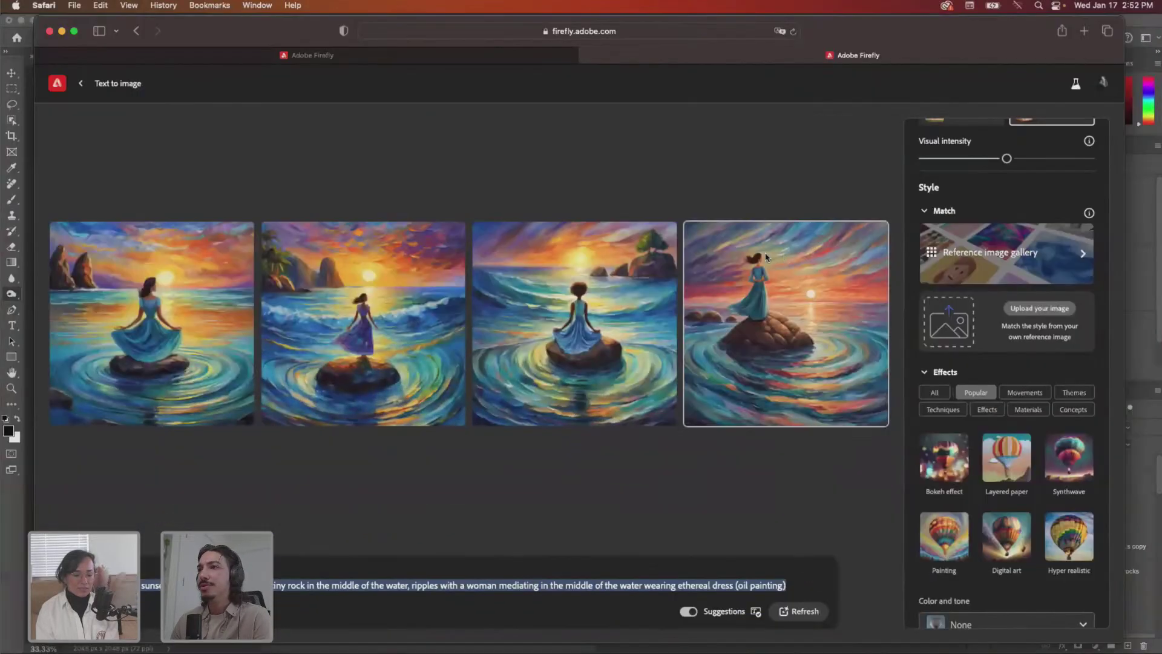
{"action": "scroll", "coordinate": [1029, 201], "scroll_direction": "up", "scroll_amount": 5}
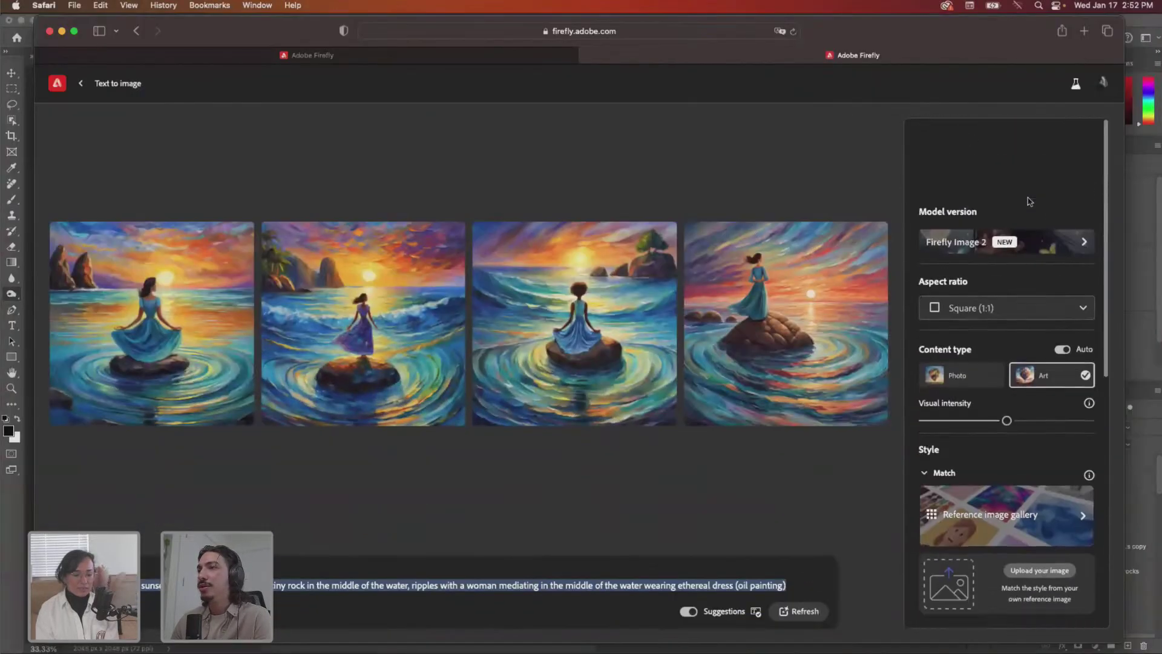
{"action": "scroll", "coordinate": [1023, 188], "scroll_direction": "down", "scroll_amount": 2}
{"action": "left_click", "coordinate": [1067, 170]}
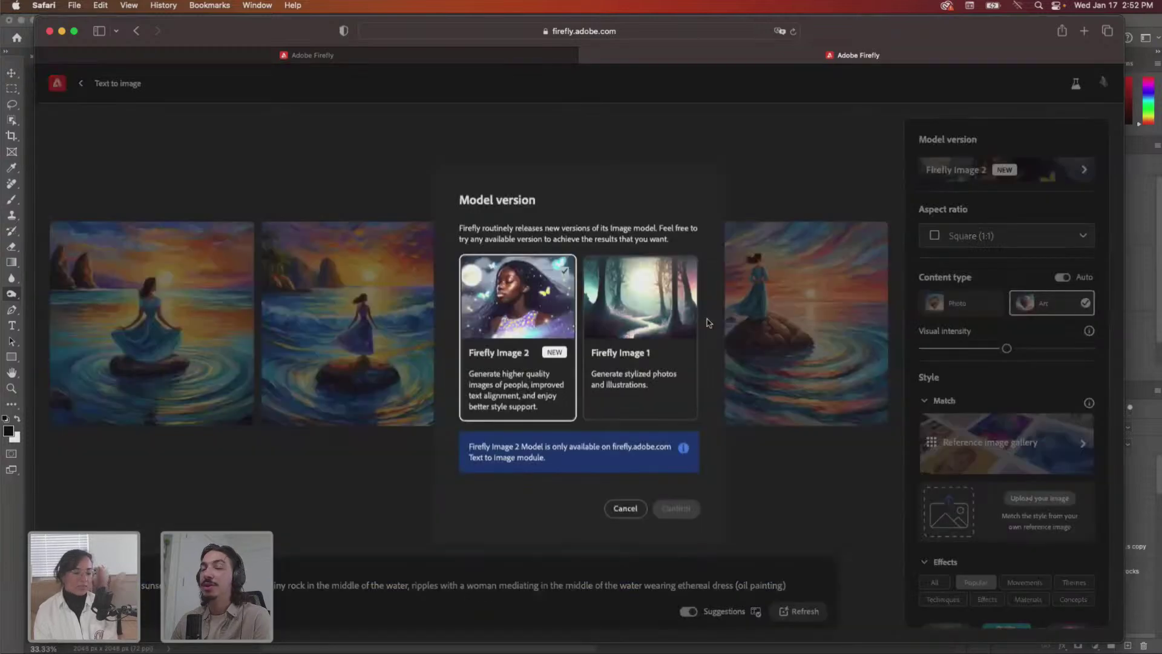
{"action": "left_click", "coordinate": [636, 321]}
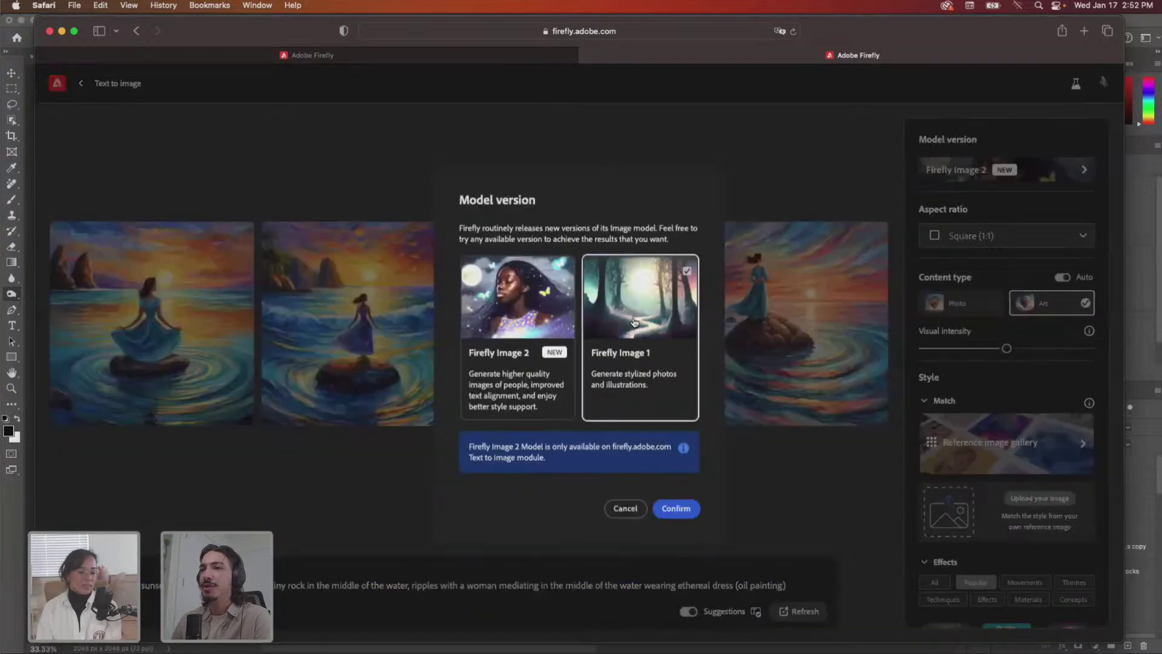
{"action": "left_click", "coordinate": [663, 503]}
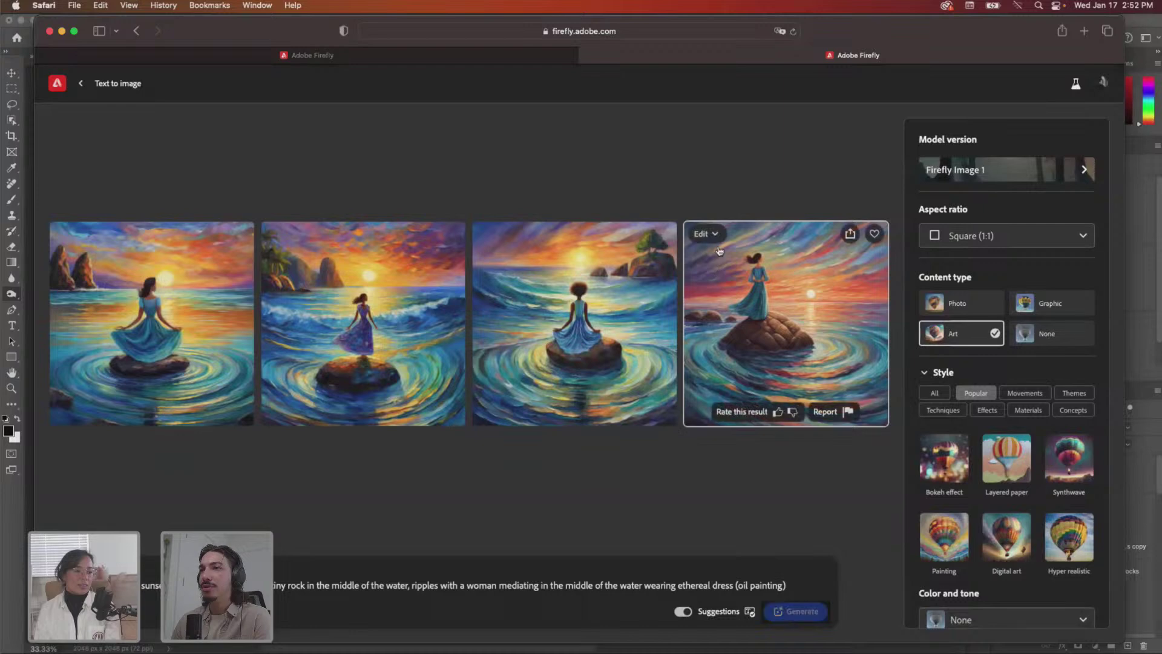
- Use the first generated image, the woman in a blue dress on a rock, as the reference image
{"action": "left_click", "coordinate": [719, 251]}
{"action": "key", "text": "Escape"}
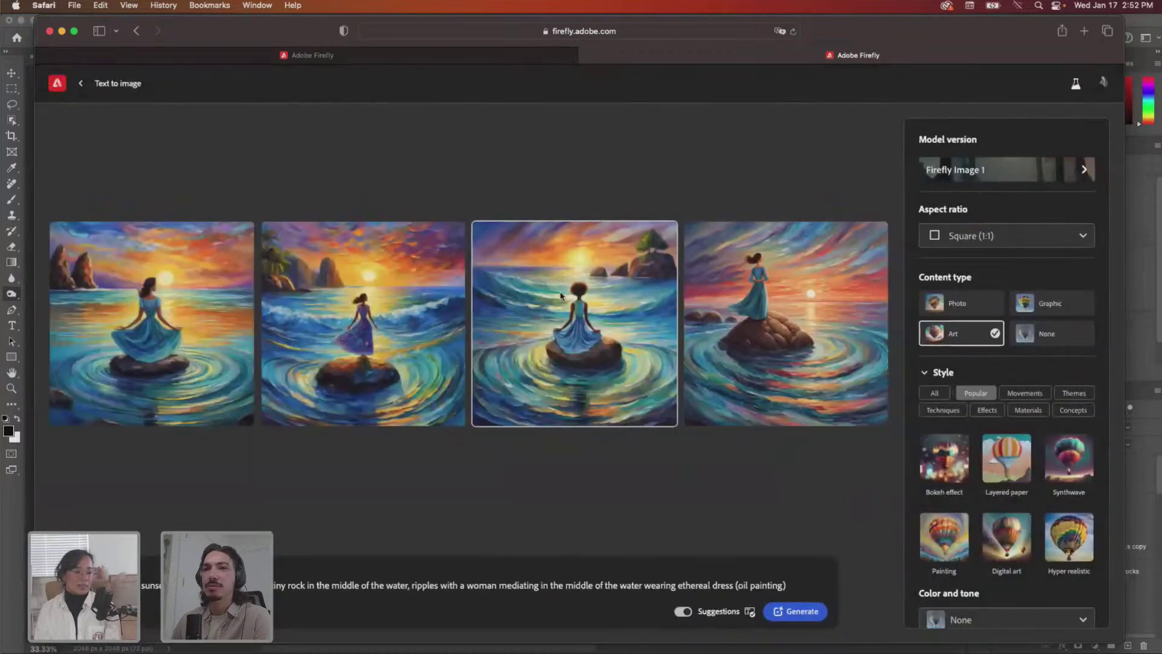
{"action": "mouse_move", "coordinate": [109, 251]}
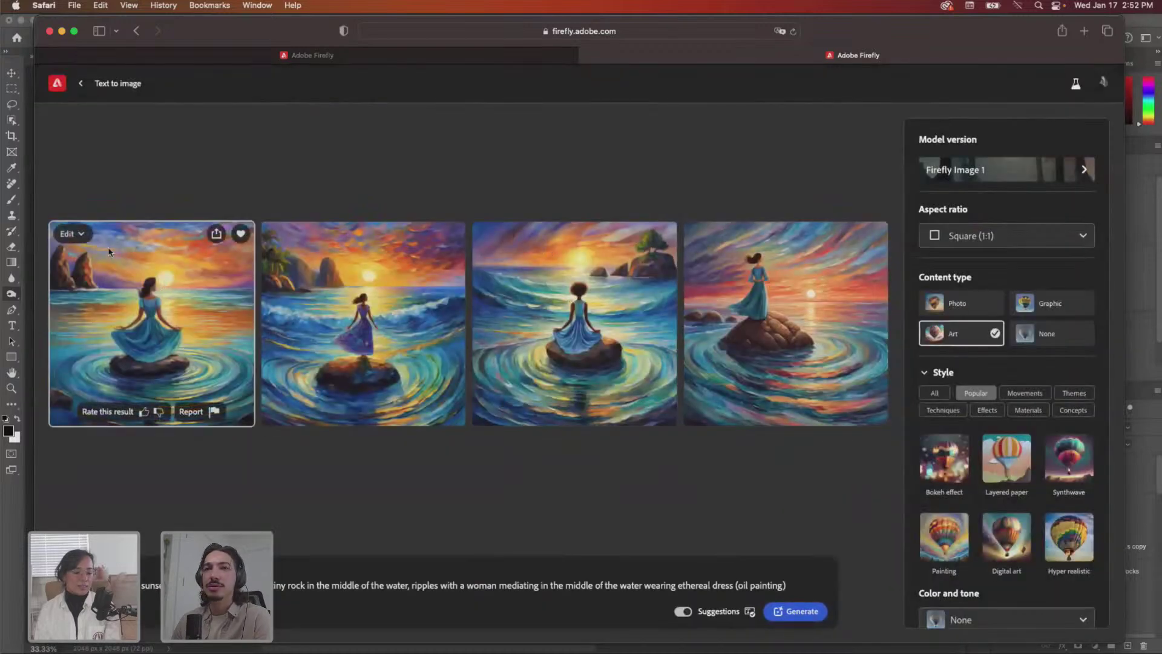
{"action": "left_click", "coordinate": [70, 234]}
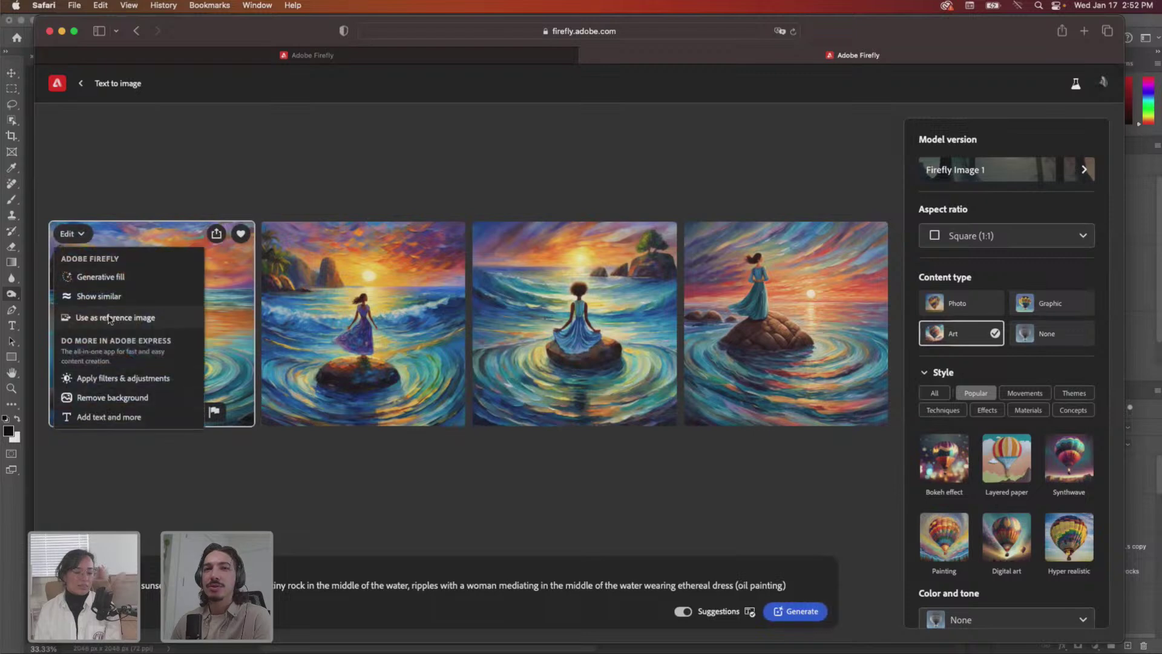
{"action": "left_click", "coordinate": [110, 318]}
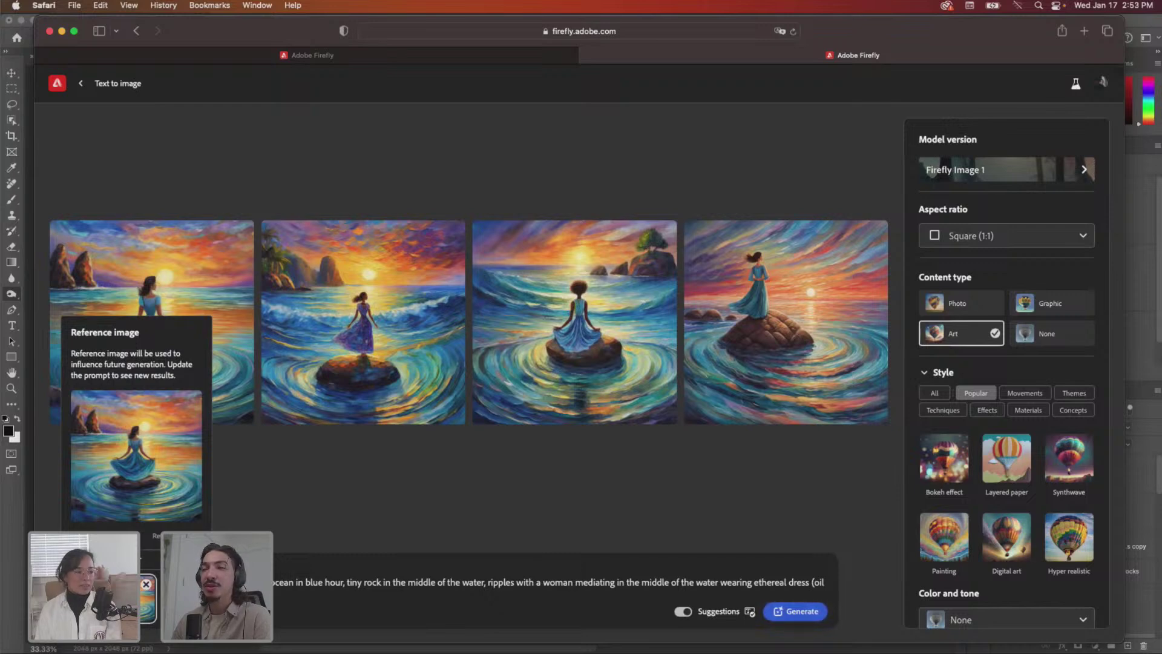
- Switch back to Photoshop, look through the layers of Cover-Oceans-Adobe.psd and toggle the TITLE-TEXT group's visibility on and off
{"action": "left_click", "coordinate": [1134, 31]}
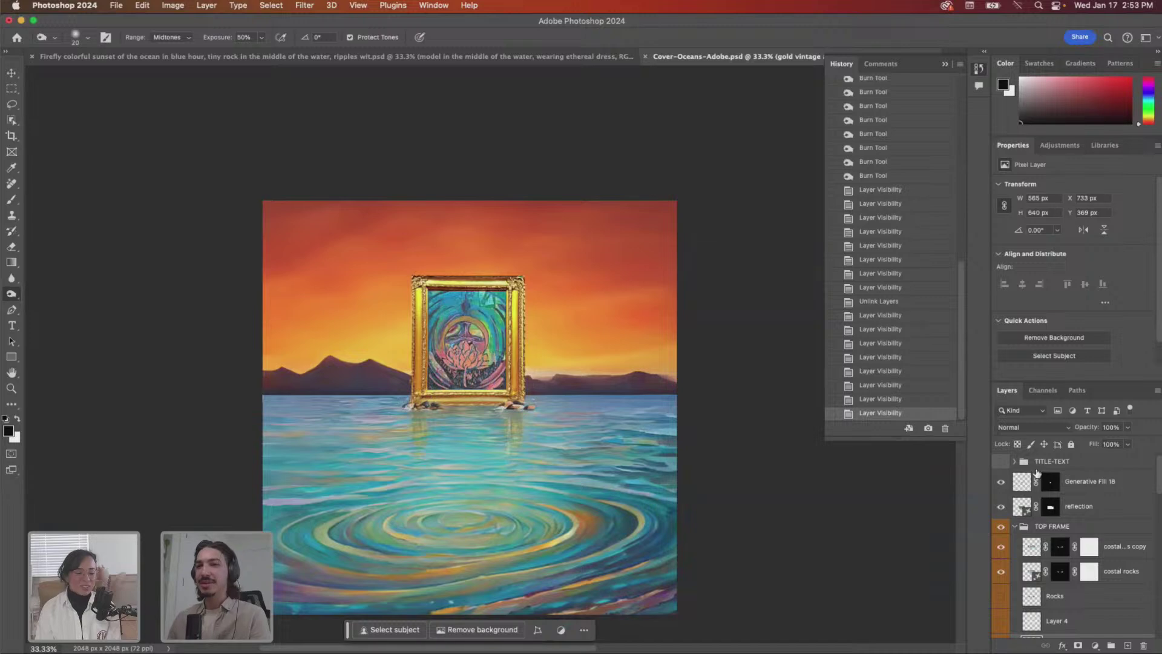
{"action": "scroll", "coordinate": [1061, 529], "scroll_direction": "down", "scroll_amount": 5}
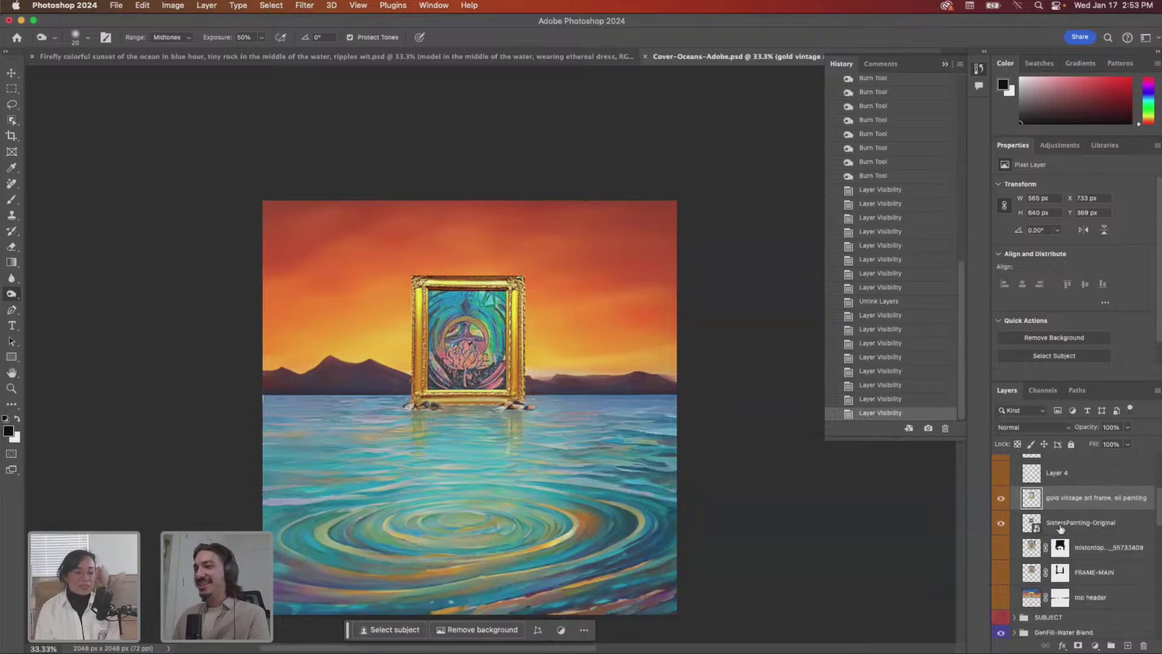
{"action": "scroll", "coordinate": [1061, 528], "scroll_direction": "down", "scroll_amount": 4}
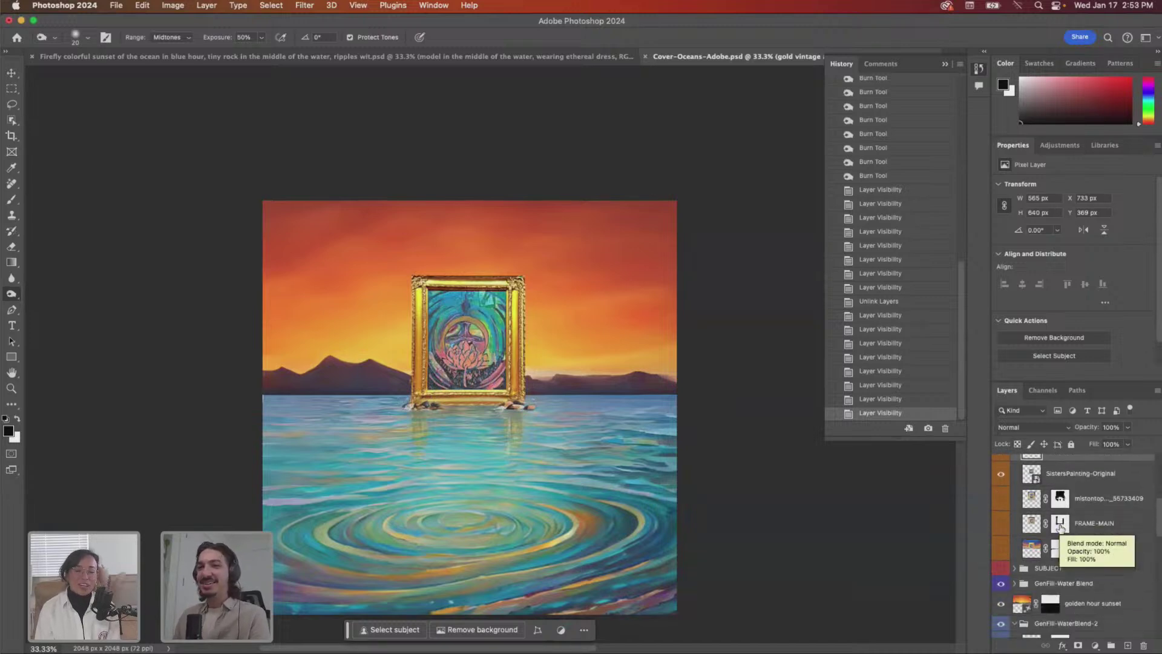
{"action": "scroll", "coordinate": [1061, 529], "scroll_direction": "up", "scroll_amount": 8}
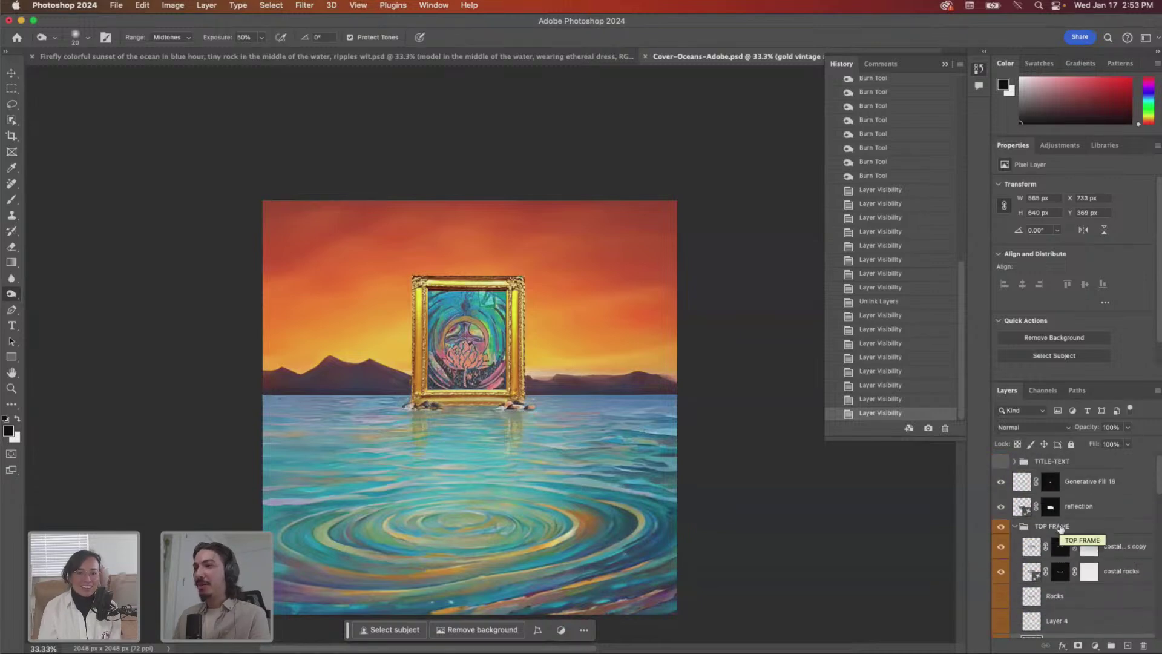
{"action": "left_click", "coordinate": [1001, 463]}
{"action": "left_click", "coordinate": [1001, 462]}
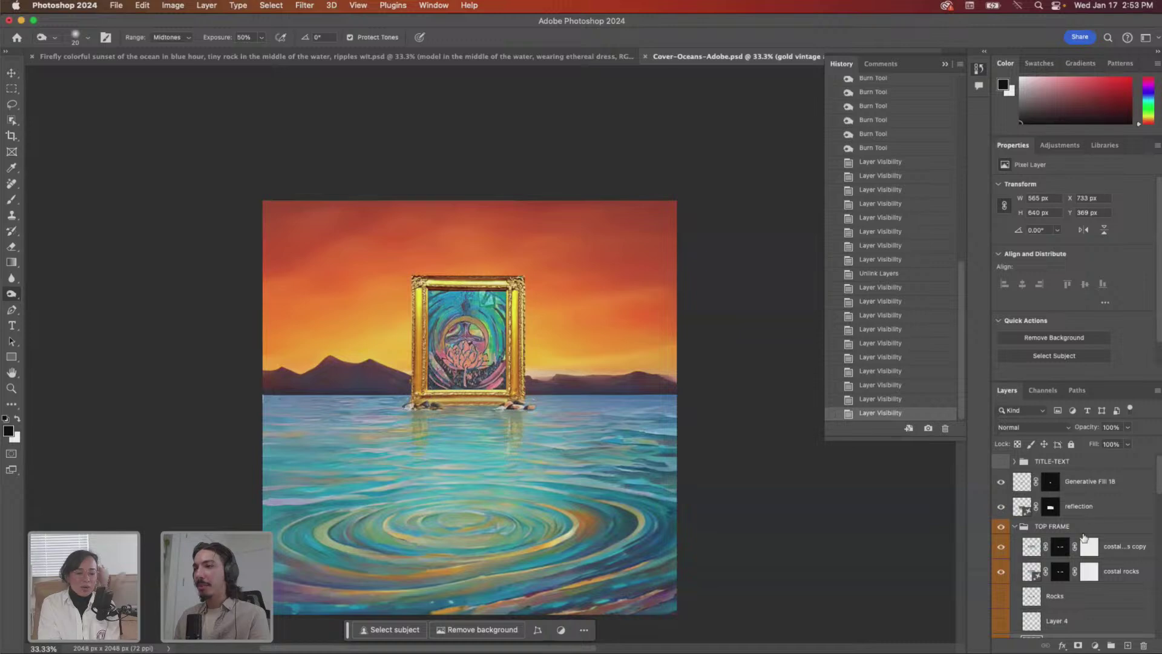
- Toggle the visibility of the Generative Fill 18 and reflection layers off and back on to compare the water below the frame
{"action": "left_click", "coordinate": [1002, 481]}
{"action": "left_click", "coordinate": [1001, 506]}
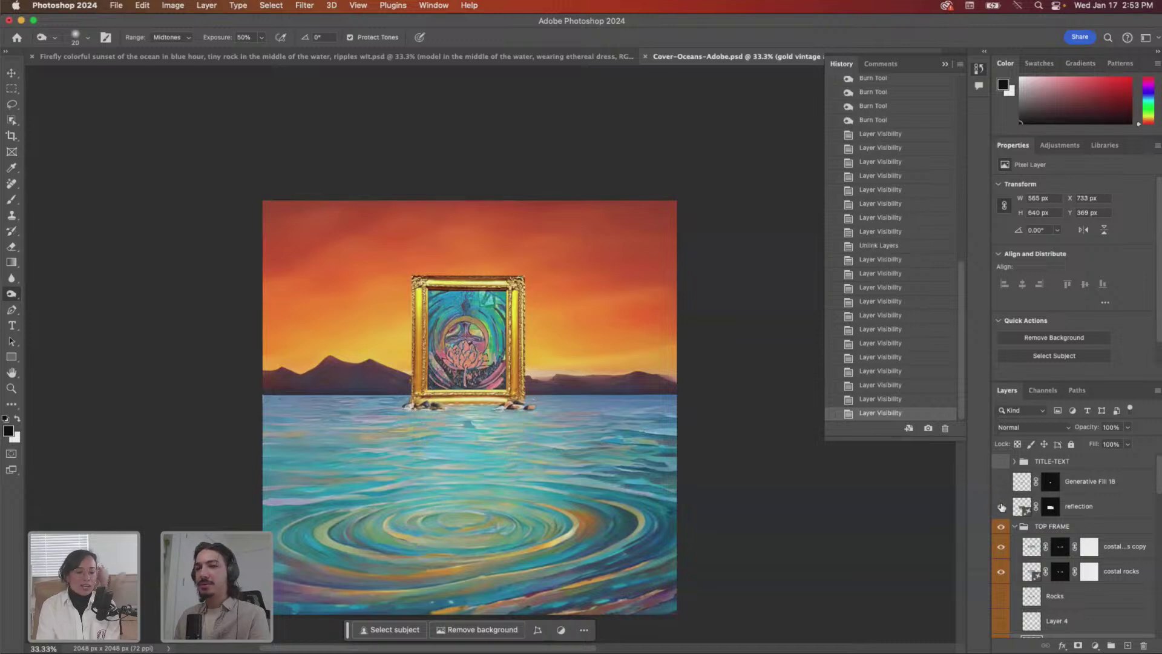
{"action": "left_click", "coordinate": [1002, 506]}
{"action": "left_click", "coordinate": [1002, 482]}
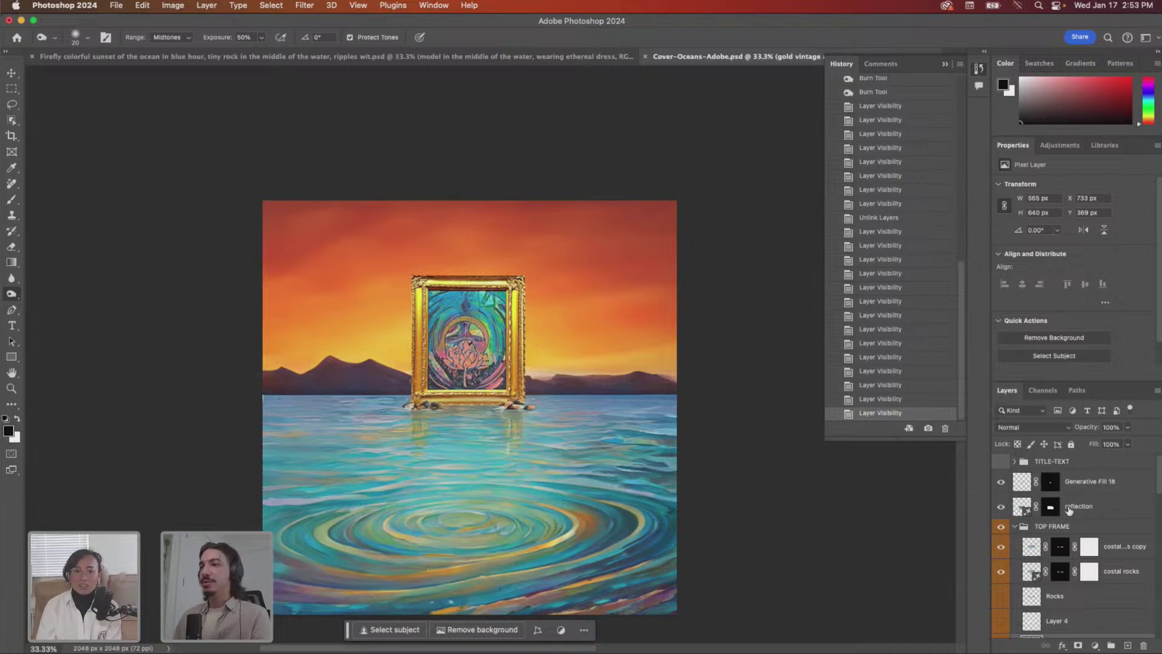
- Select the SistersPainting-Original layer and look through the water blend groups and remaining layers, returning to the top of the layer stack
{"action": "scroll", "coordinate": [1087, 533], "scroll_direction": "down", "scroll_amount": 5}
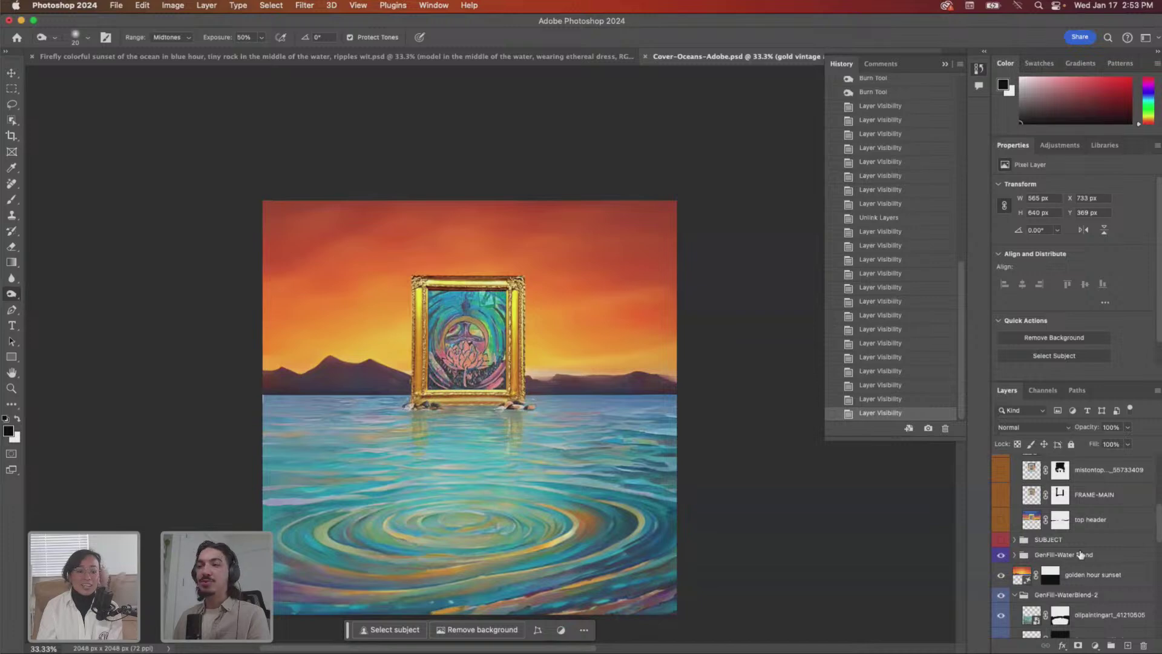
{"action": "scroll", "coordinate": [1081, 554], "scroll_direction": "down", "scroll_amount": 2}
{"action": "left_click", "coordinate": [1075, 497]}
{"action": "scroll", "coordinate": [1071, 516], "scroll_direction": "down", "scroll_amount": 2}
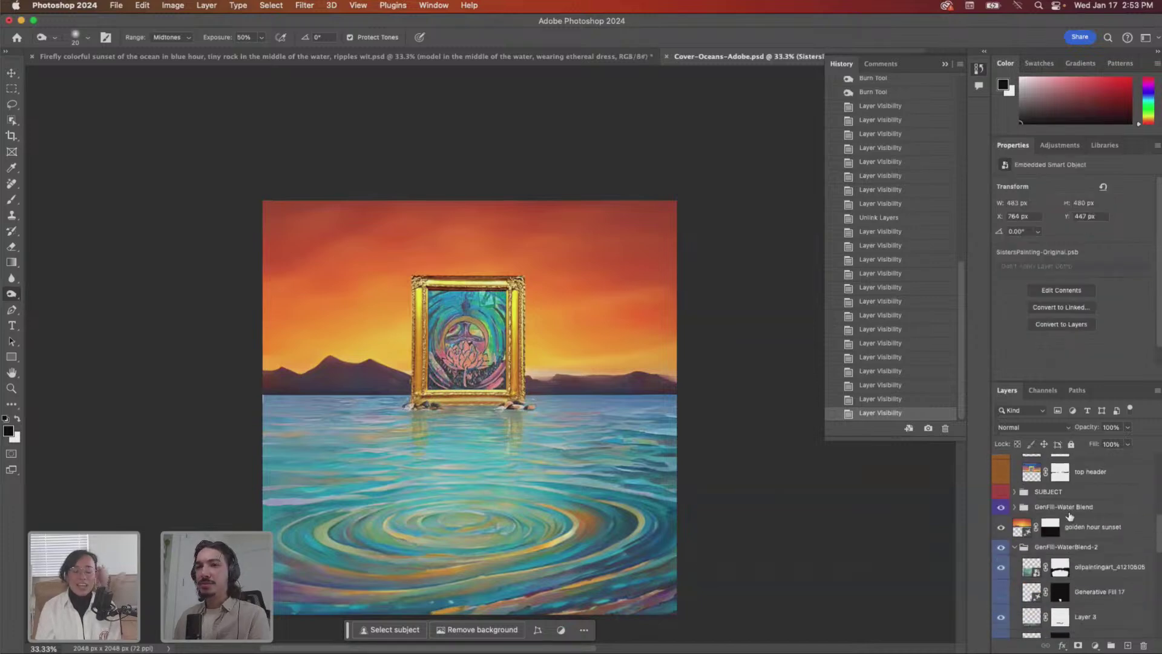
{"action": "scroll", "coordinate": [1069, 524], "scroll_direction": "down", "scroll_amount": 5}
{"action": "scroll", "coordinate": [1065, 538], "scroll_direction": "up", "scroll_amount": 10}
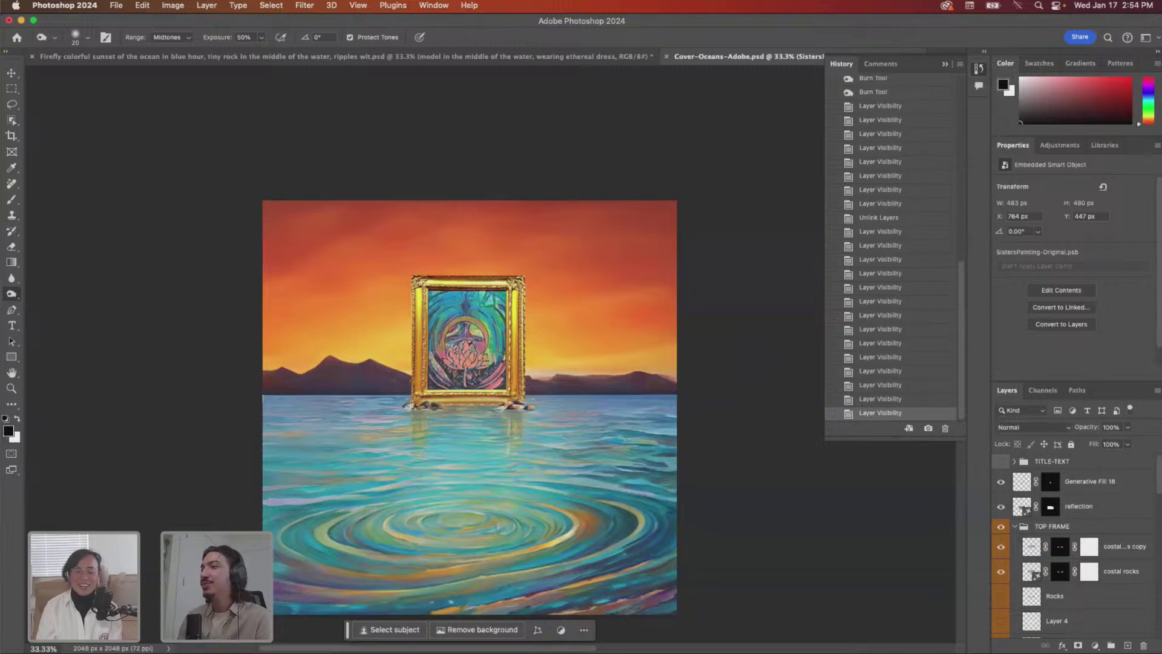
- Switch to Safari, bring the photographer's Instagram profile page into view and reposition its window over the Photoshop workspace
{"action": "key", "text": "super+Tab"}
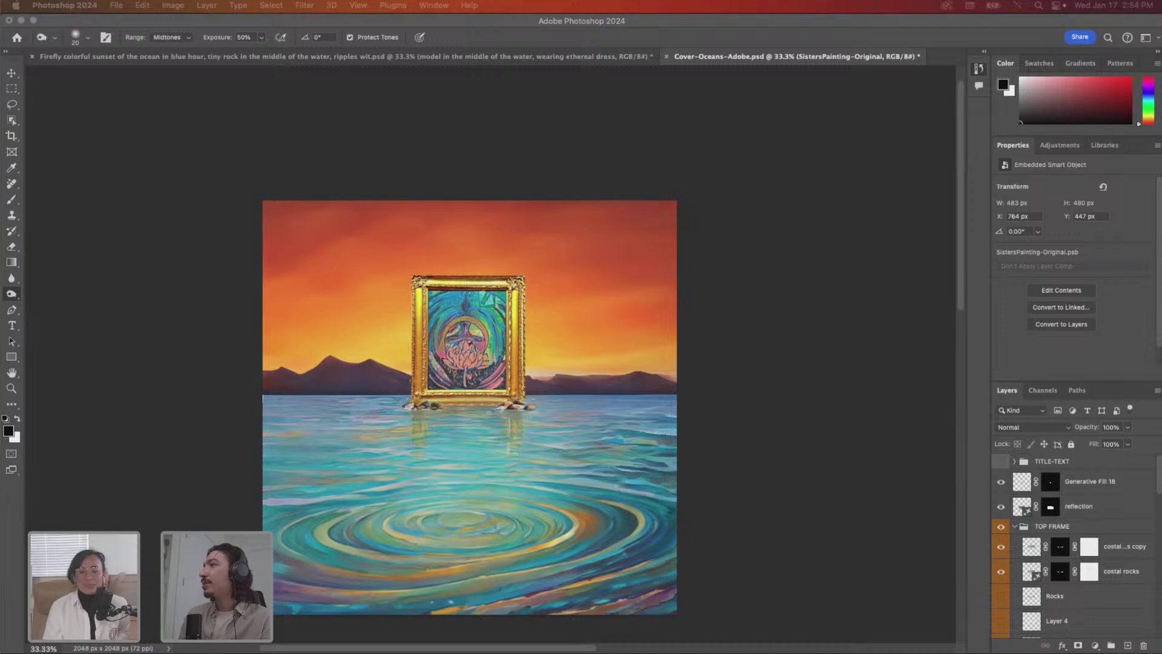
{"action": "left_click_drag", "start_coordinate": [1161, 31], "coordinate": [839, 11]}
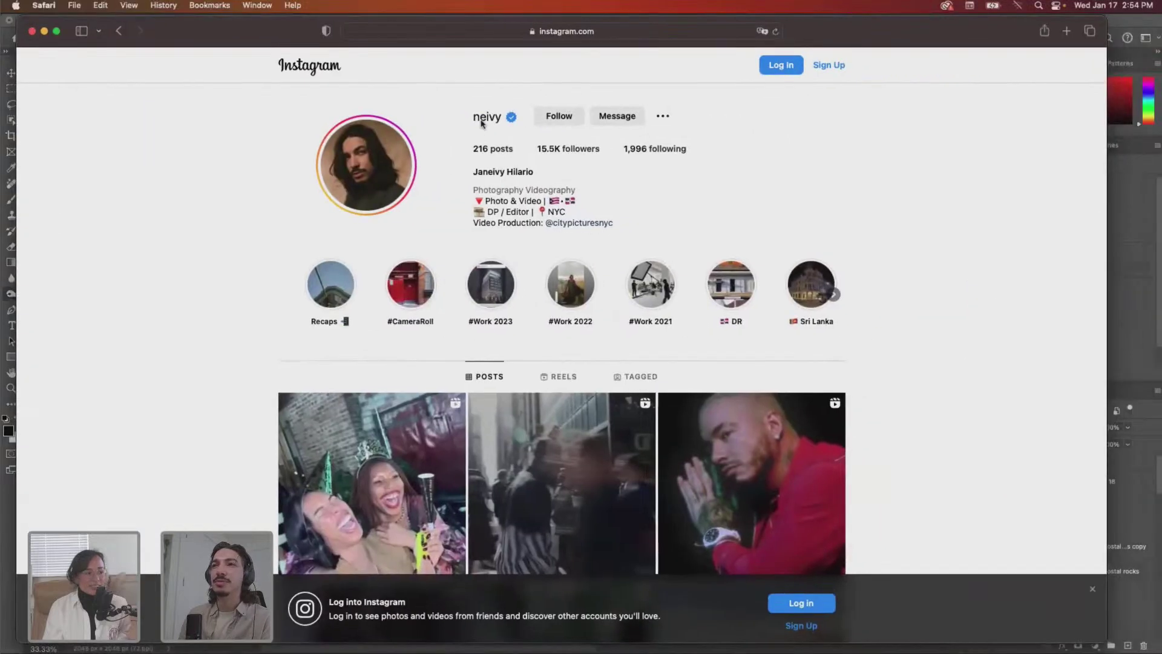
{"action": "left_click_drag", "start_coordinate": [256, 34], "coordinate": [256, 72]}
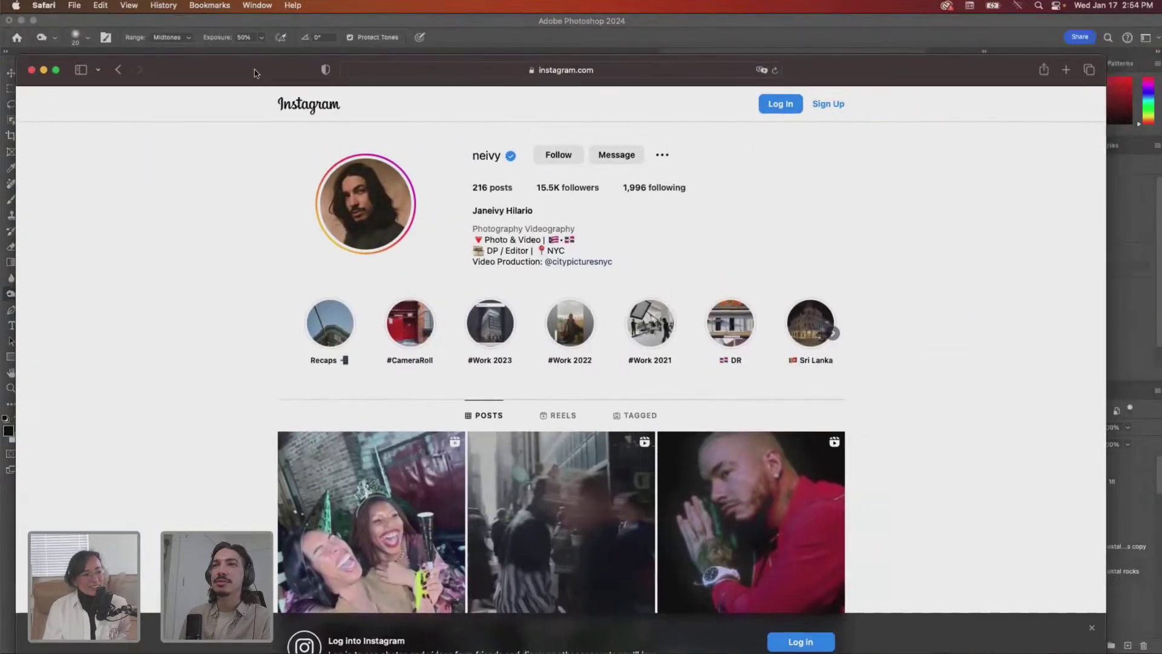
{"action": "left_click", "coordinate": [642, 71]}
{"action": "left_click", "coordinate": [981, 201]}
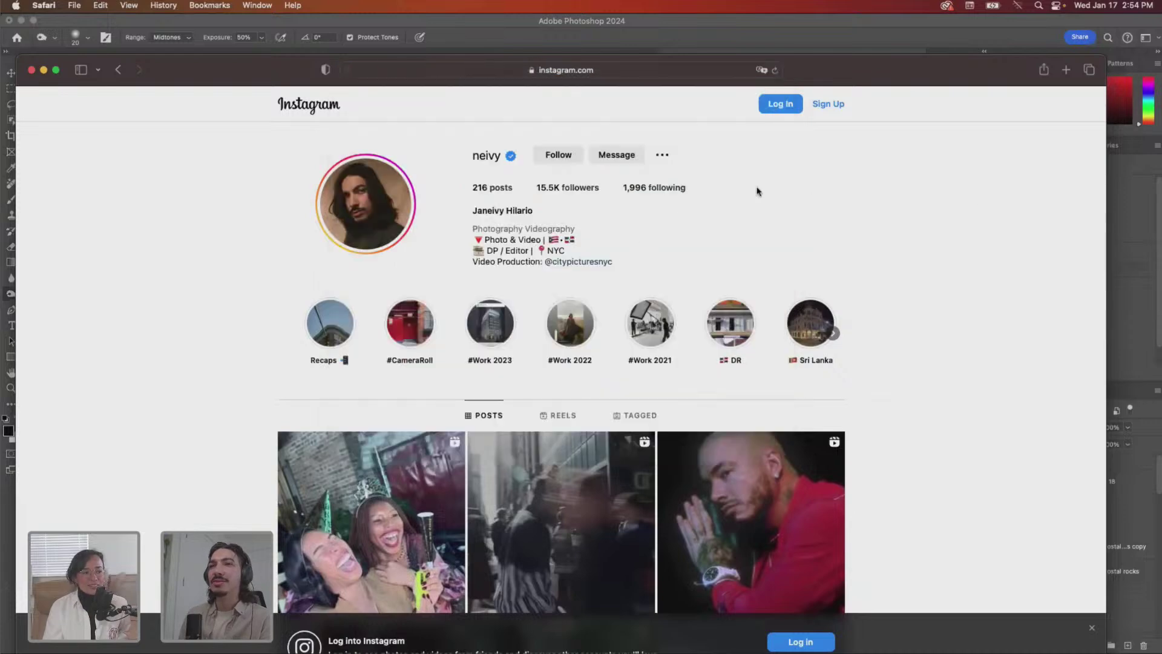
{"action": "scroll", "coordinate": [756, 190], "scroll_direction": "down", "scroll_amount": 1}
{"action": "scroll", "coordinate": [756, 190], "scroll_direction": "up", "scroll_amount": 1}
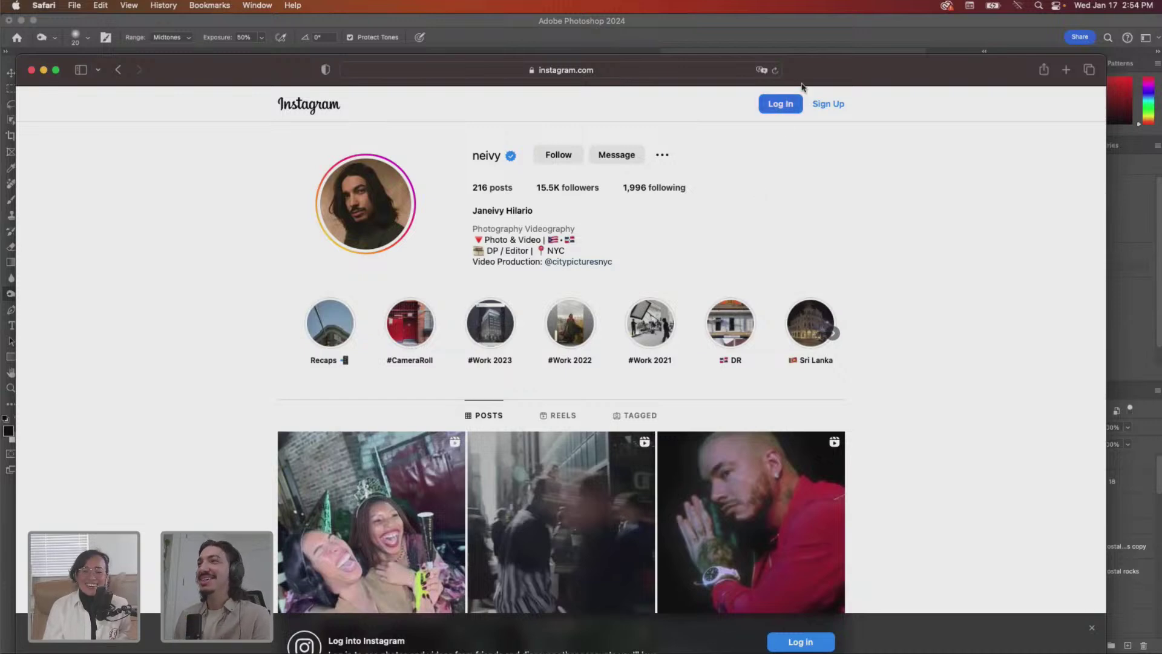
{"action": "left_click_drag", "start_coordinate": [821, 70], "coordinate": [824, 49]}
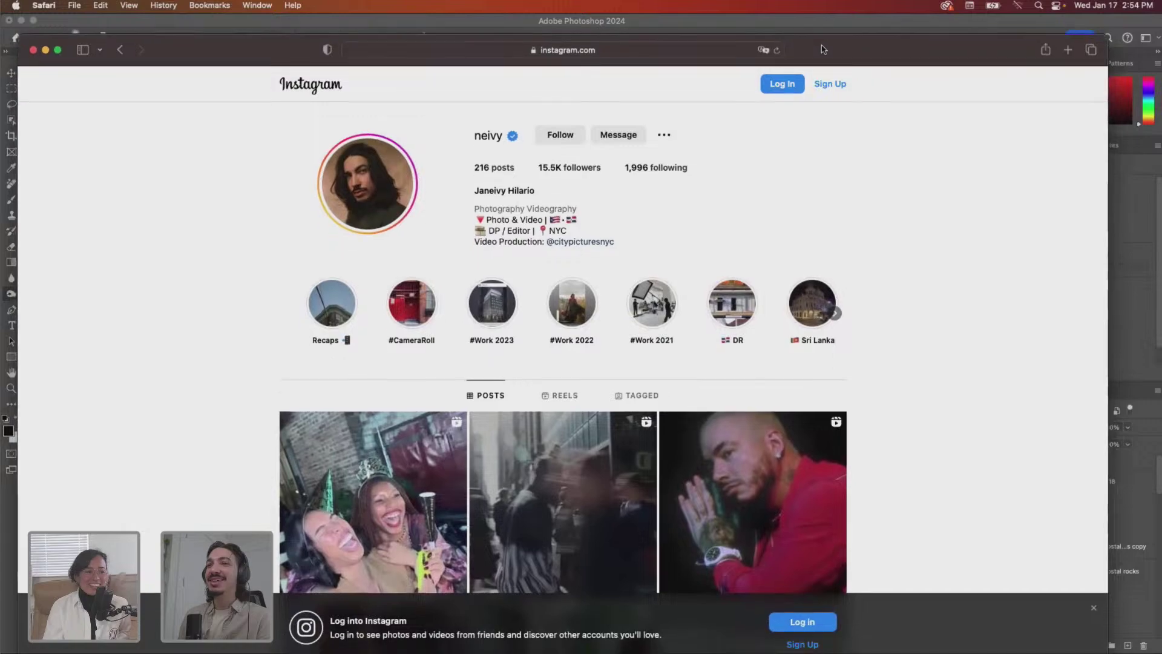
- Browse the photographer's Instagram posts down to the portrait, back up to the profile highlights and down the grid again
{"action": "scroll", "coordinate": [731, 257], "scroll_direction": "down", "scroll_amount": 10}
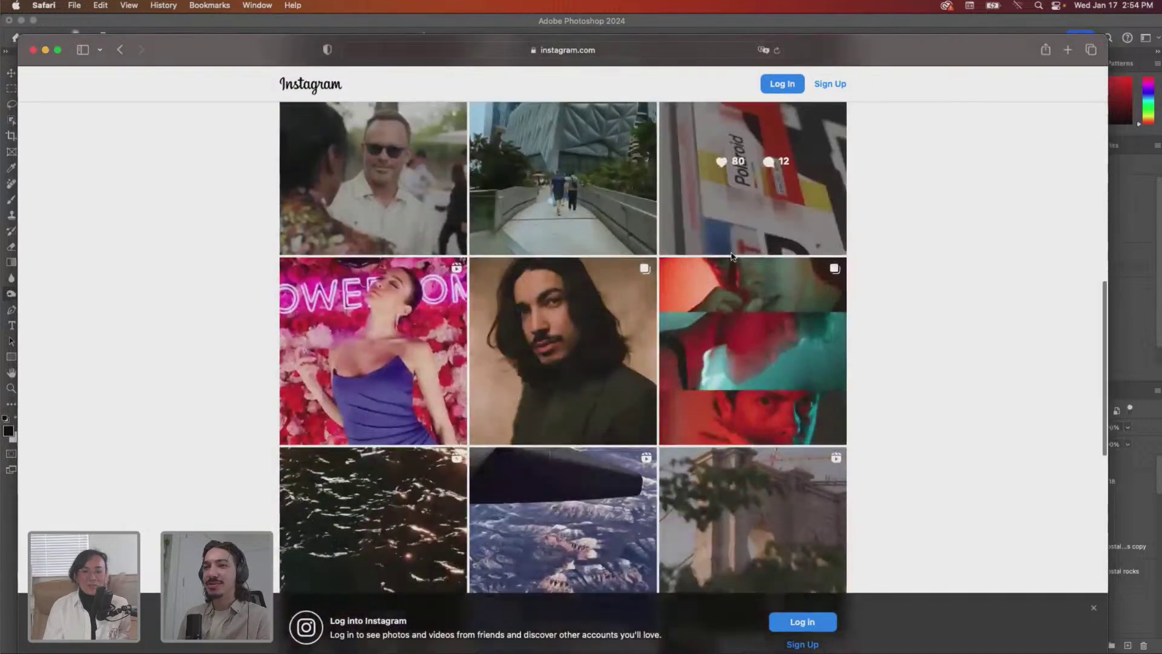
{"action": "left_click", "coordinate": [574, 383]}
{"action": "left_click", "coordinate": [665, 242]}
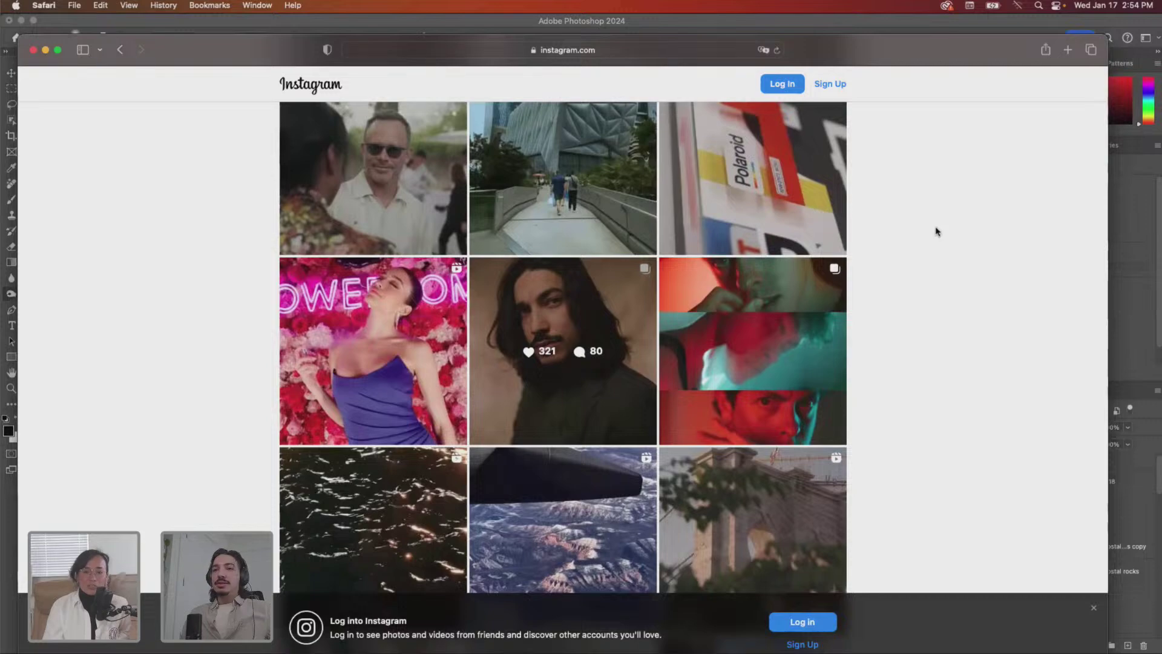
{"action": "scroll", "coordinate": [936, 231], "scroll_direction": "up", "scroll_amount": 5}
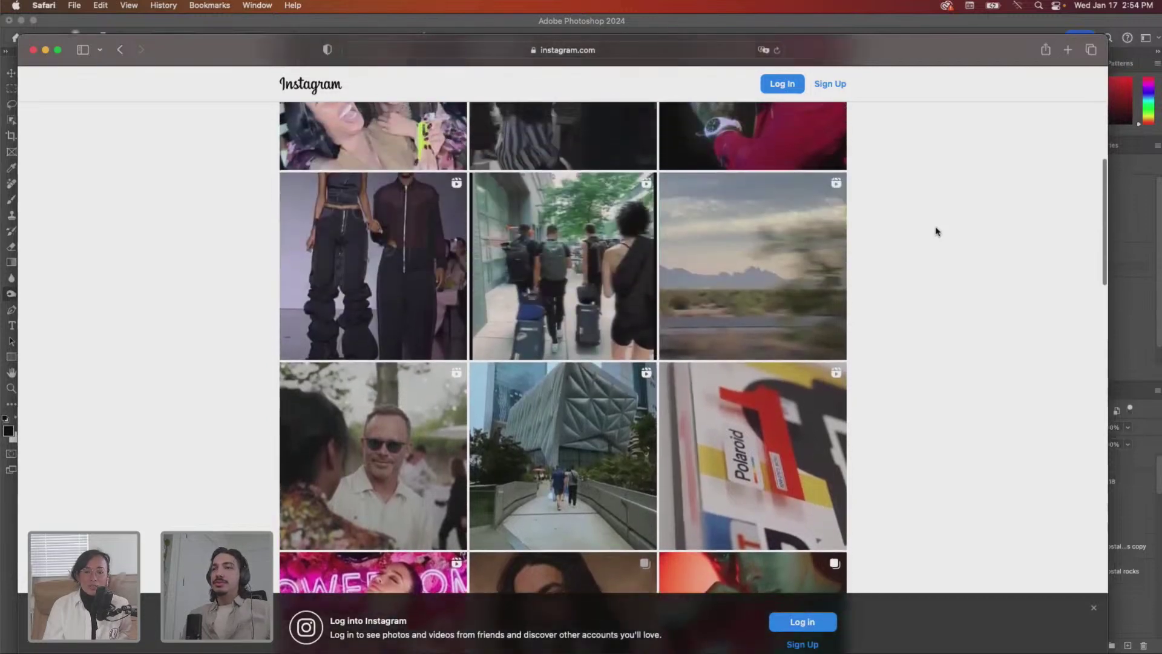
{"action": "scroll", "coordinate": [936, 231], "scroll_direction": "up", "scroll_amount": 6}
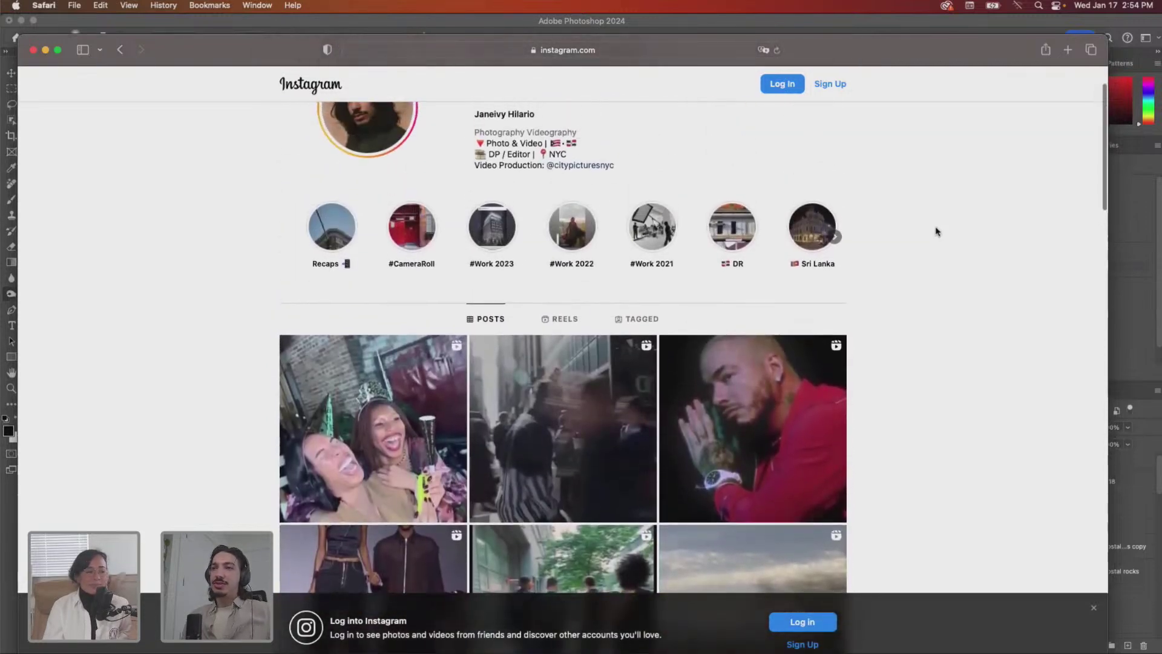
{"action": "scroll", "coordinate": [936, 231], "scroll_direction": "down", "scroll_amount": 7}
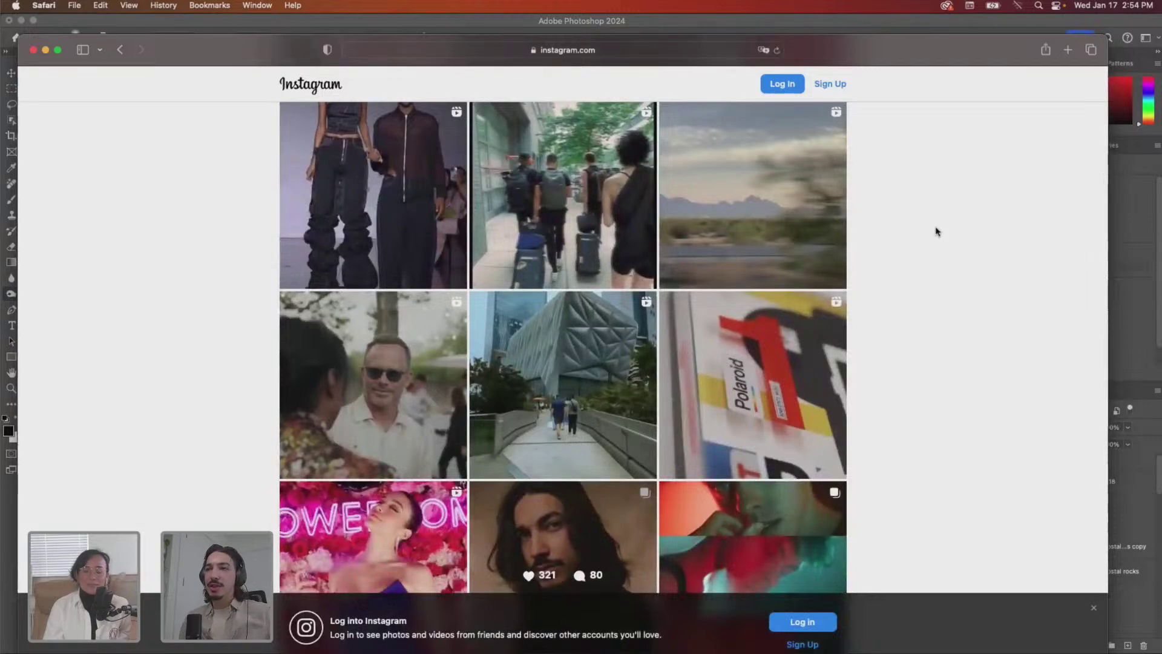
{"action": "scroll", "coordinate": [877, 292], "scroll_direction": "down", "scroll_amount": 5}
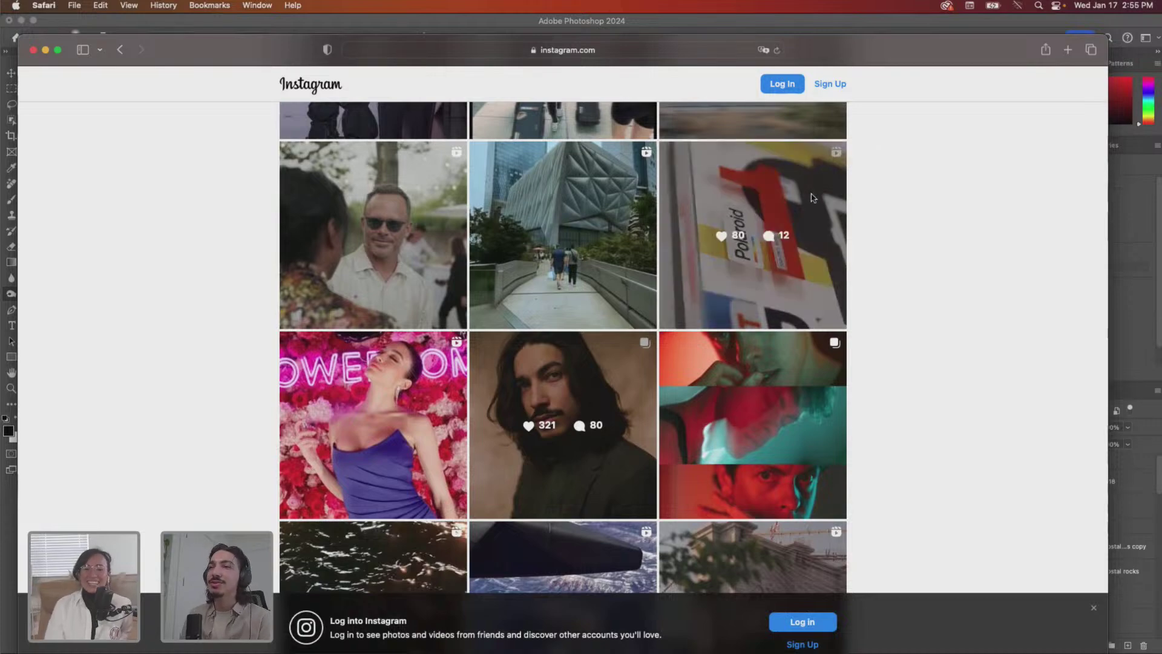
{"action": "scroll", "coordinate": [812, 198], "scroll_direction": "down", "scroll_amount": 1}
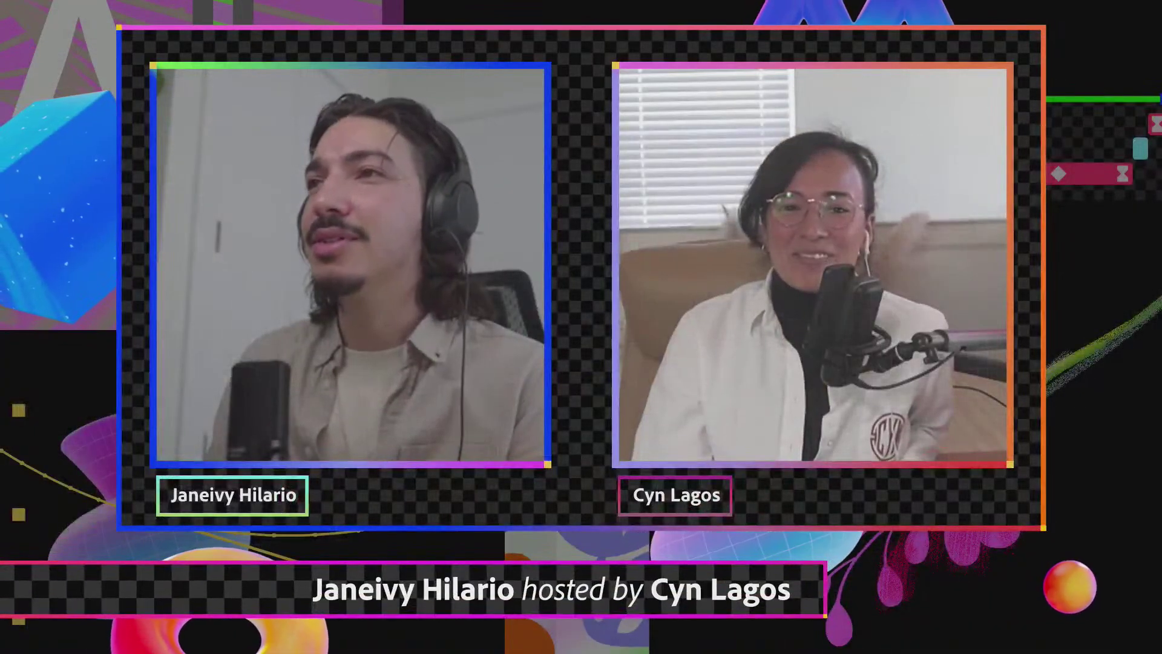